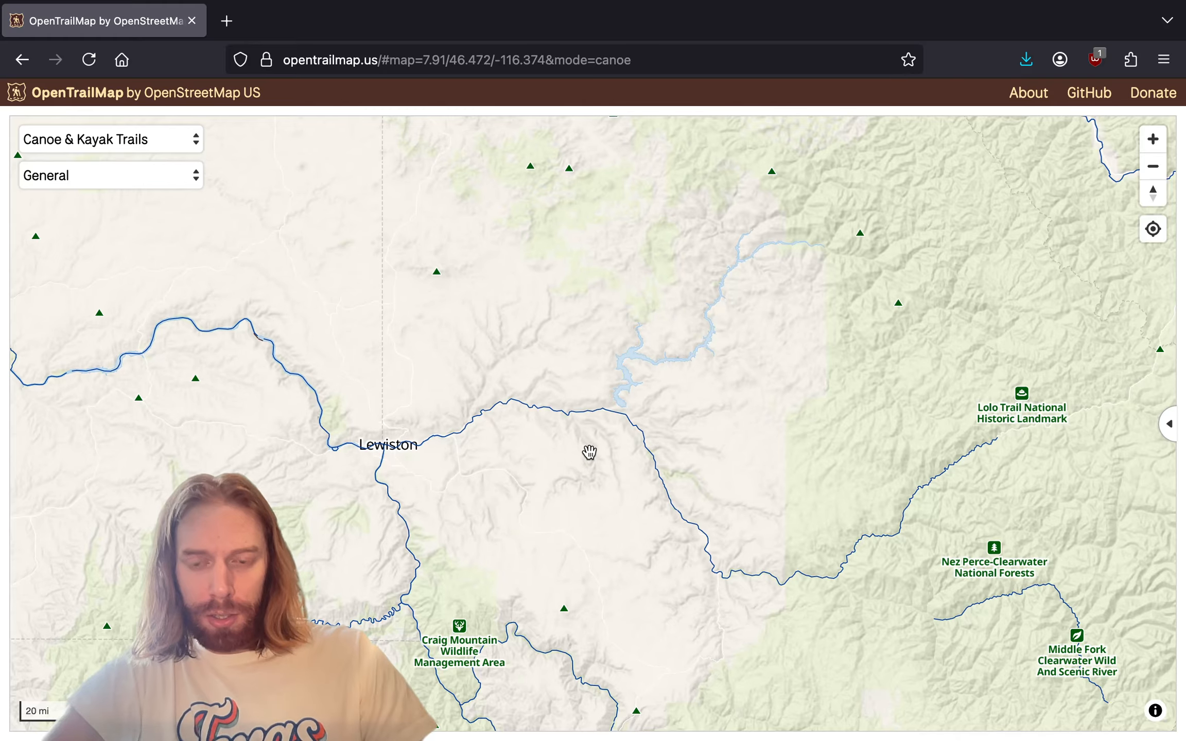
# - Examine the dam and the nearby canoe access points at the reservoir's downstream end near Orofino
pyautogui.scroll(3, 590, 452)
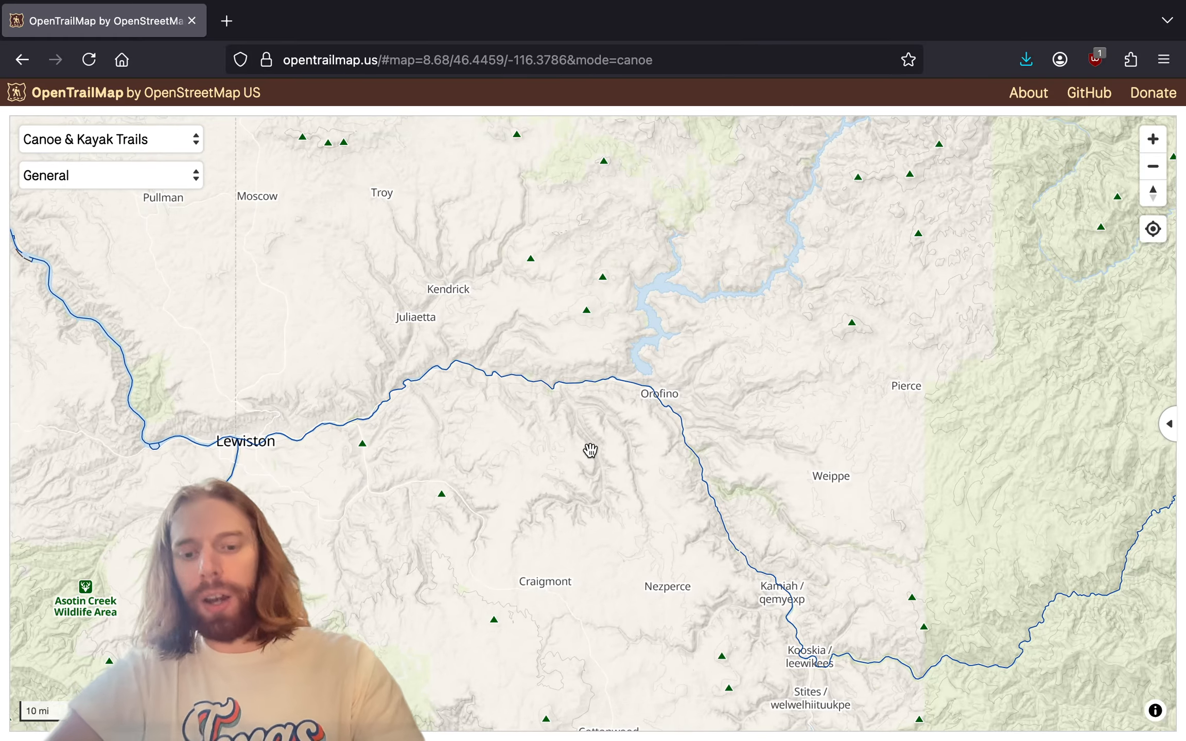
pyautogui.moveTo(591, 451); pyautogui.dragTo(408, 593)
pyautogui.moveTo(662, 433); pyautogui.dragTo(758, 365)
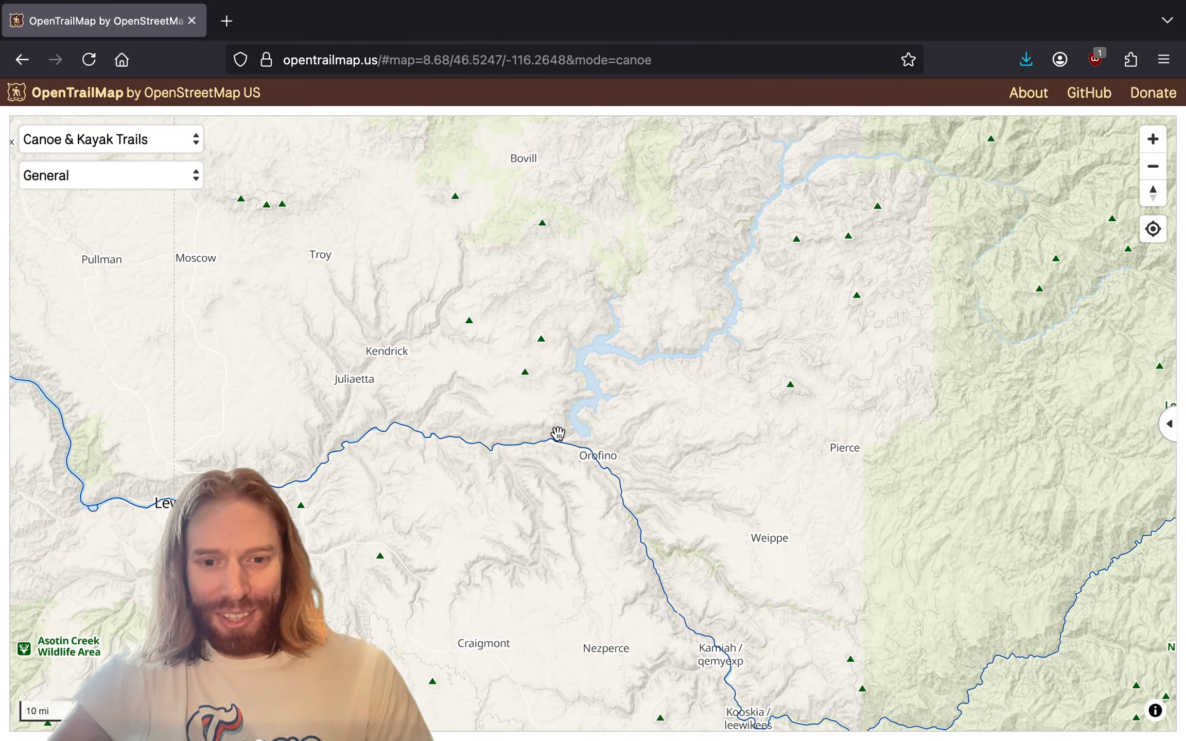
pyautogui.scroll(5, 559, 434)
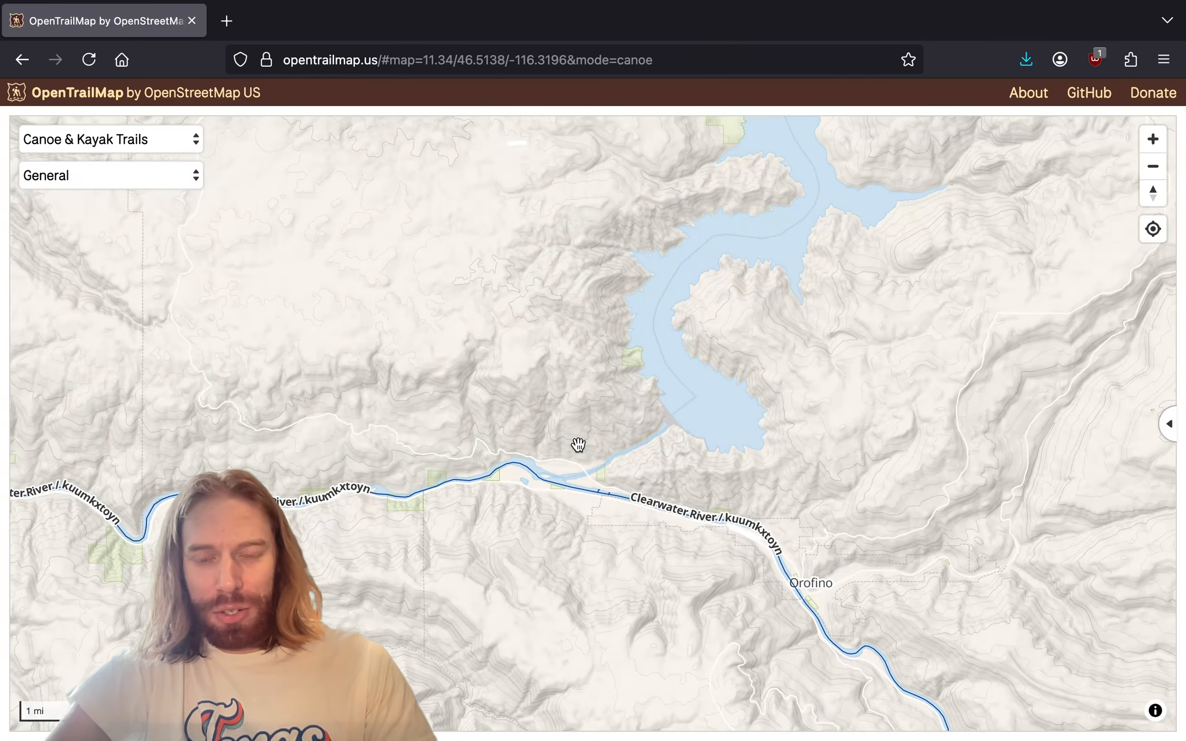
pyautogui.scroll(3, 664, 459)
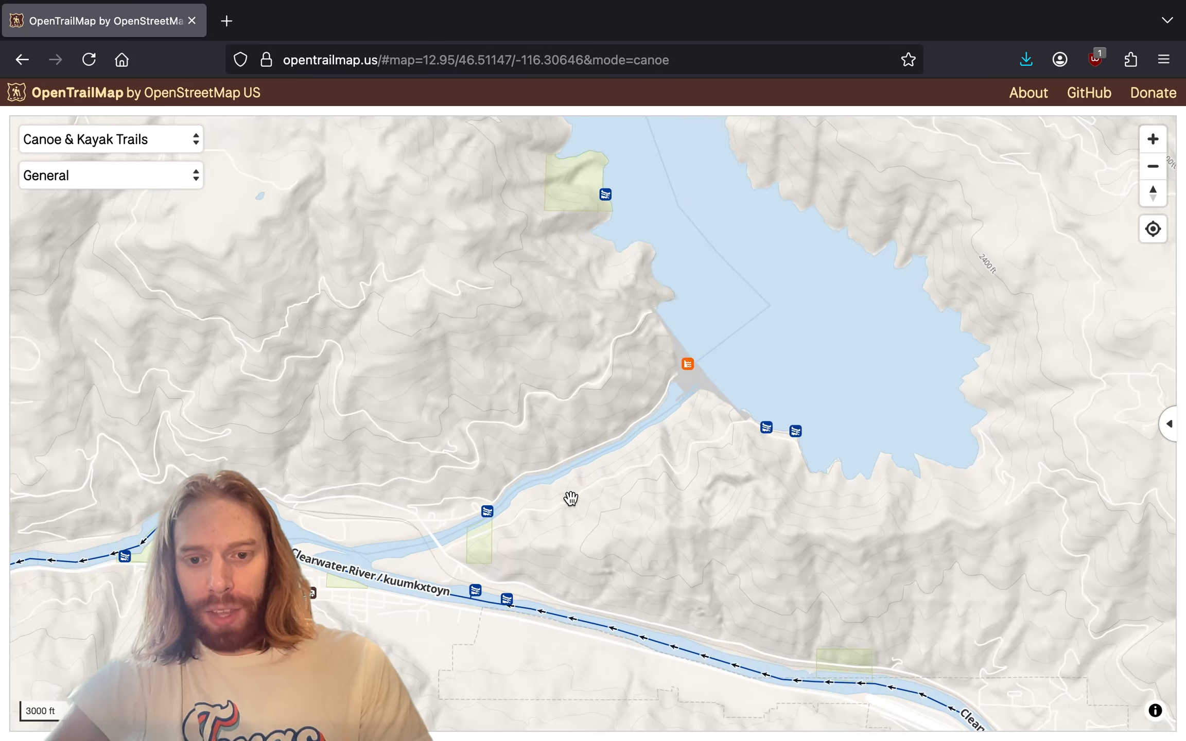
pyautogui.scroll(1, 569, 496)
pyautogui.moveTo(598, 461); pyautogui.dragTo(524, 484)
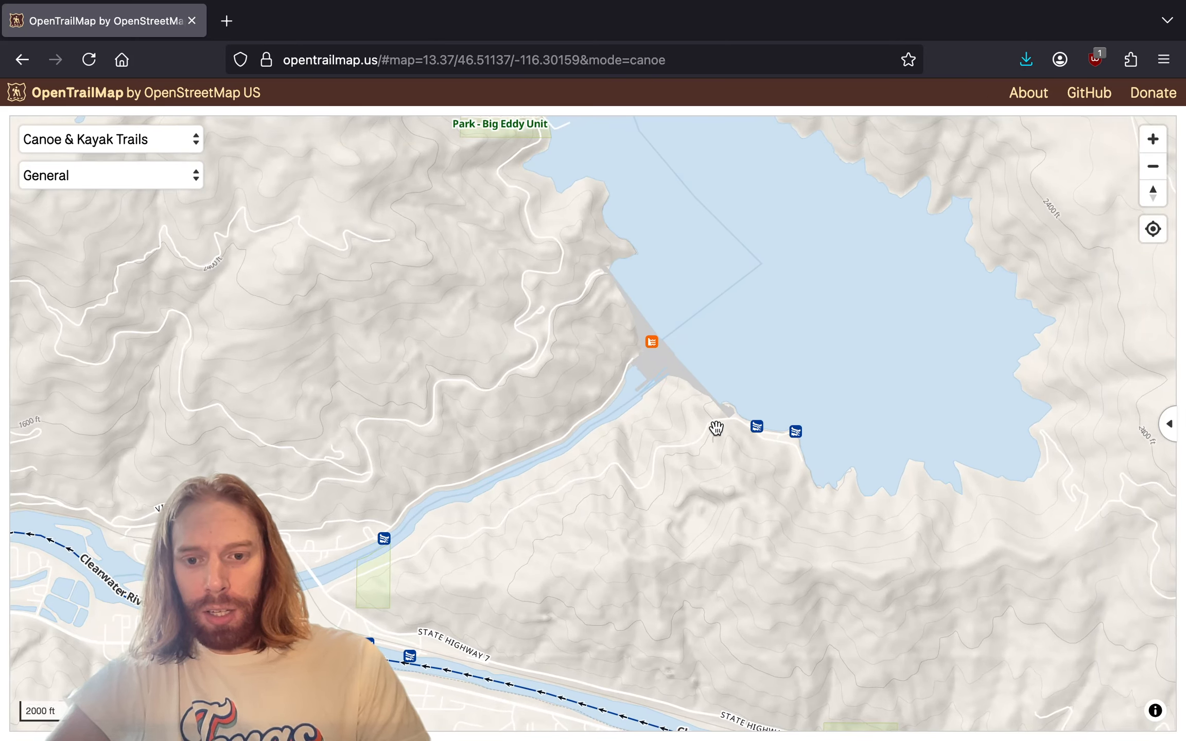
pyautogui.moveTo(568, 243); pyautogui.dragTo(587, 223)
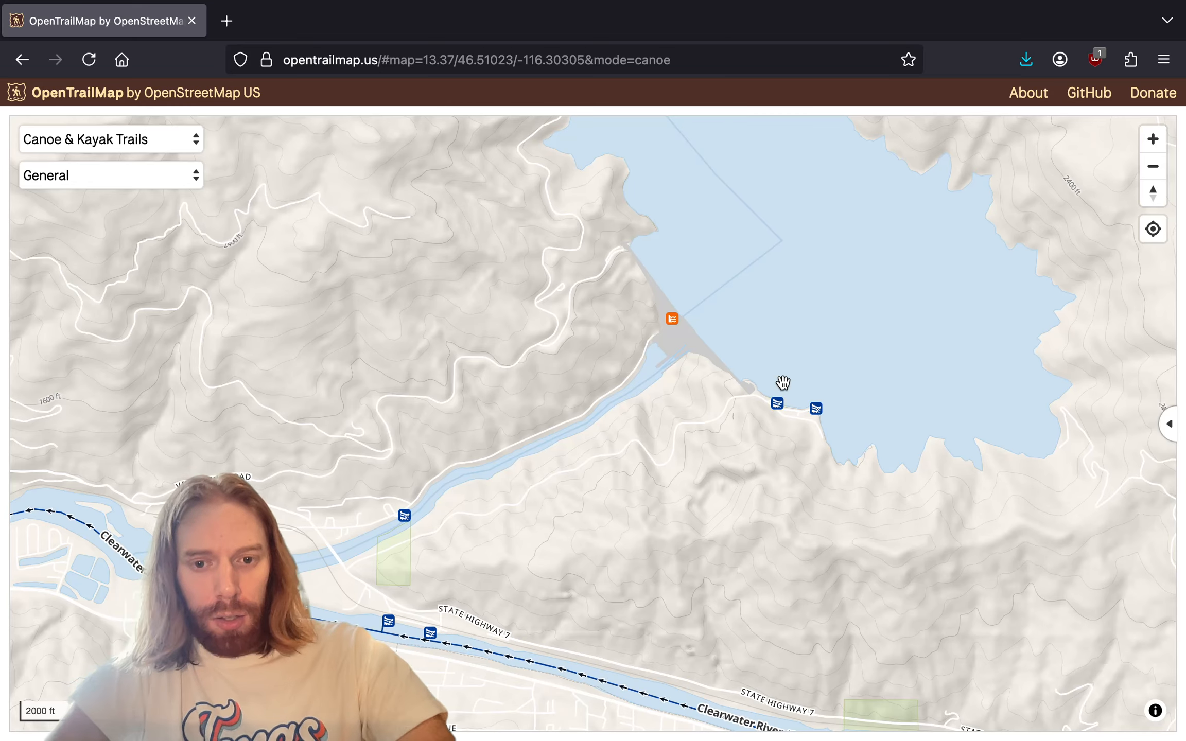
pyautogui.moveTo(783, 382); pyautogui.dragTo(670, 574)
pyautogui.moveTo(660, 349); pyautogui.dragTo(688, 286)
pyautogui.moveTo(630, 522); pyautogui.dragTo(612, 471)
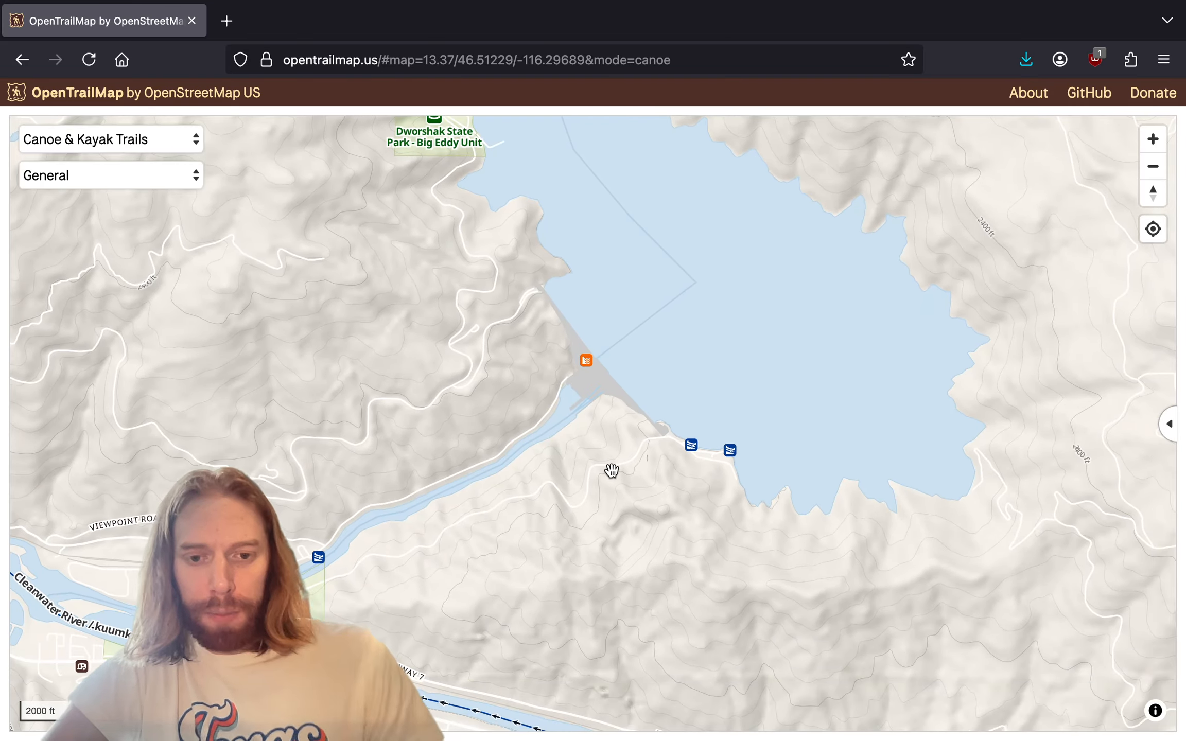
pyautogui.scroll(3, 679, 456)
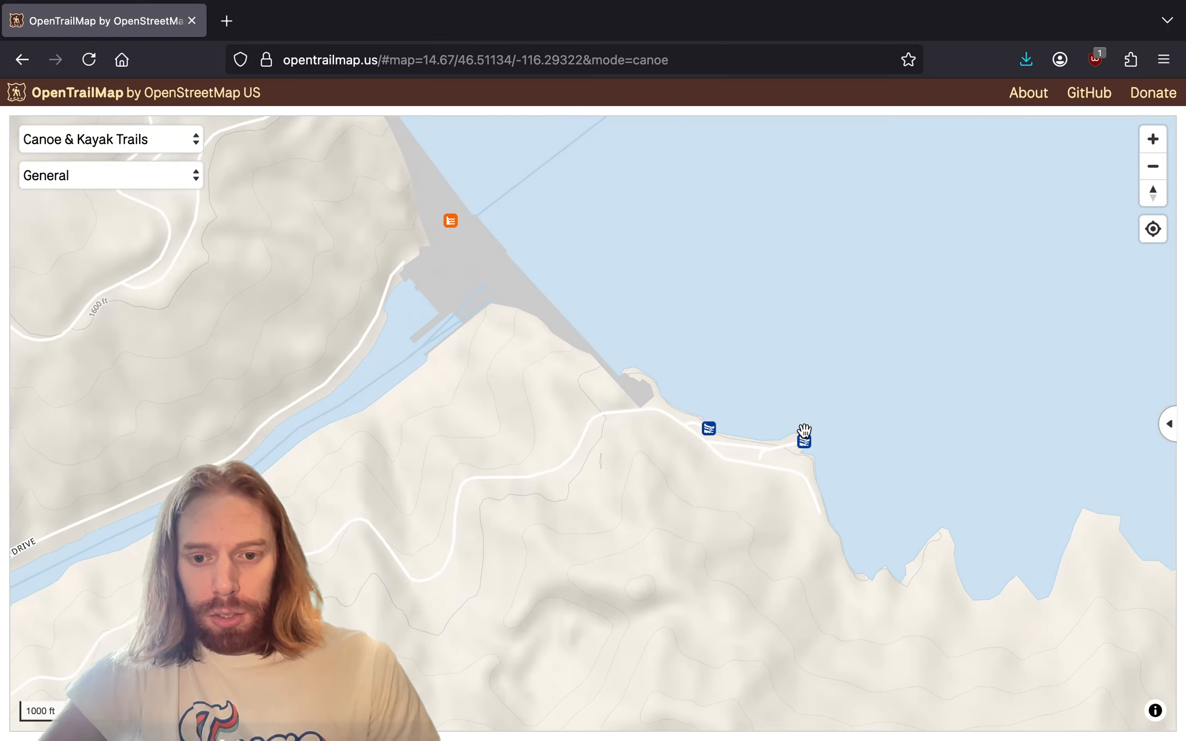
pyautogui.scroll(-5, 782, 442)
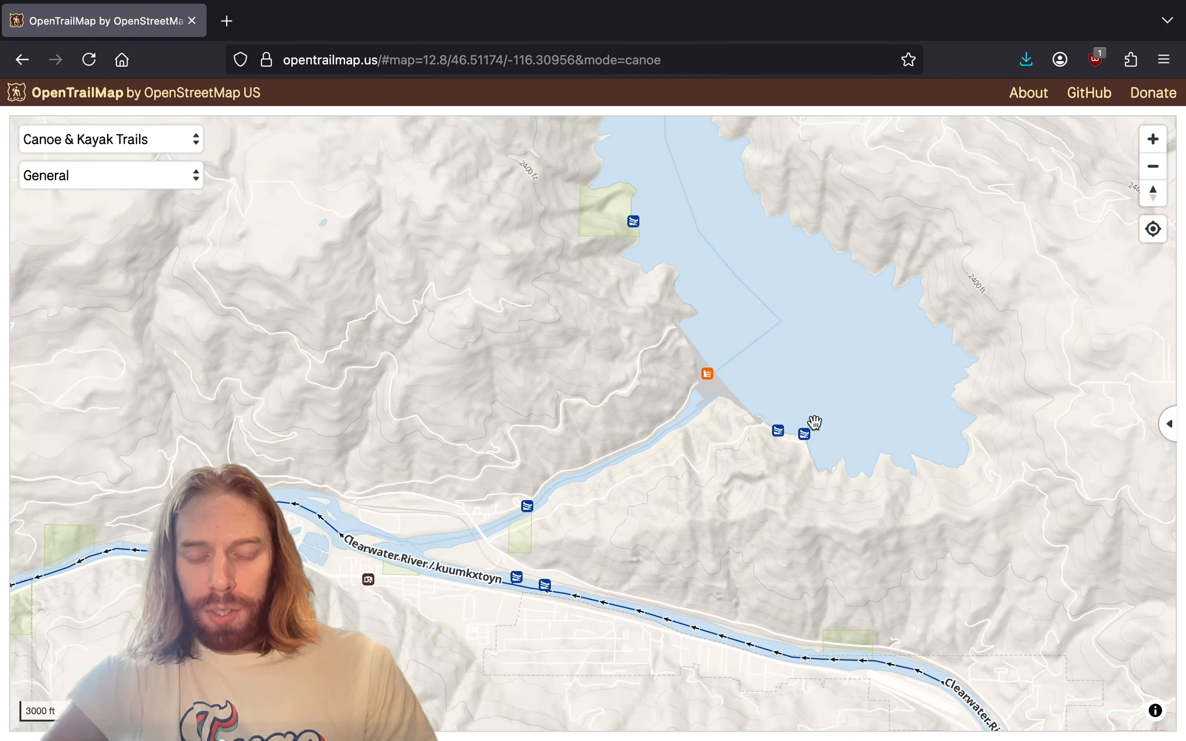
# - Trace the reservoir upstream from the dam near Orofino to its northern arms and check its connection to the Clearwater River
pyautogui.moveTo(814, 422); pyautogui.dragTo(548, 625)
pyautogui.moveTo(829, 294); pyautogui.dragTo(797, 246)
pyautogui.scroll(-4, 497, 587)
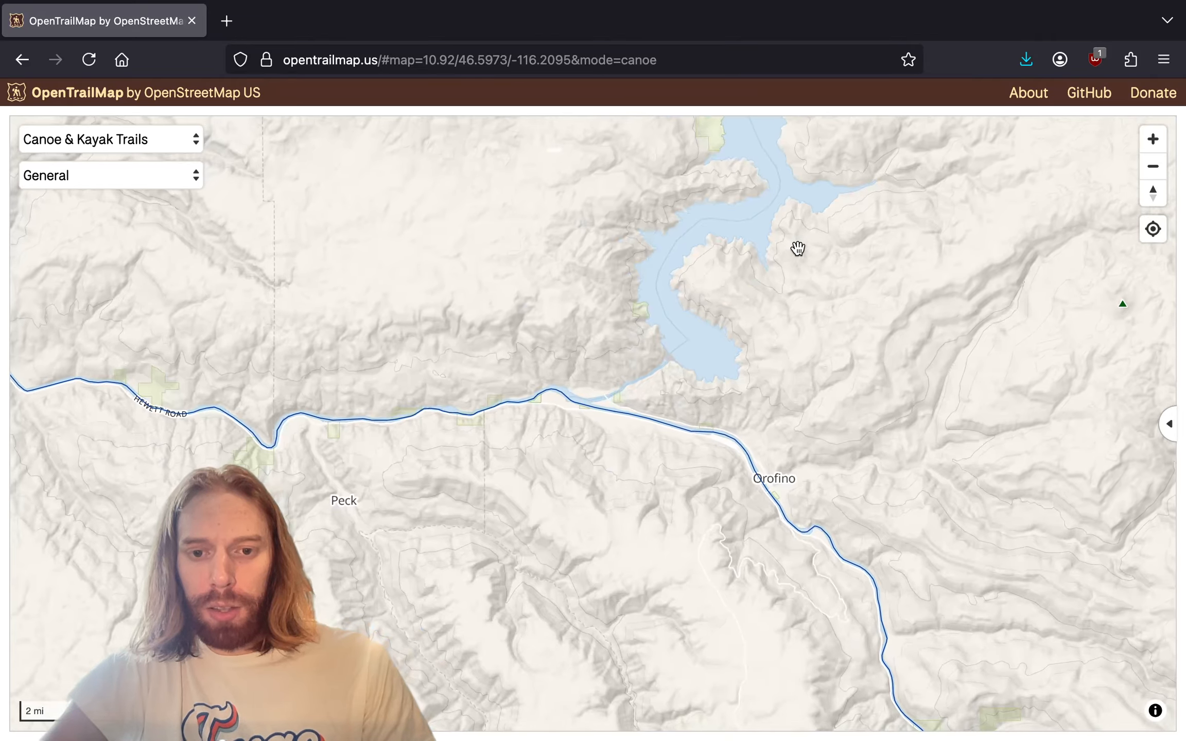
pyautogui.scroll(5, 647, 379)
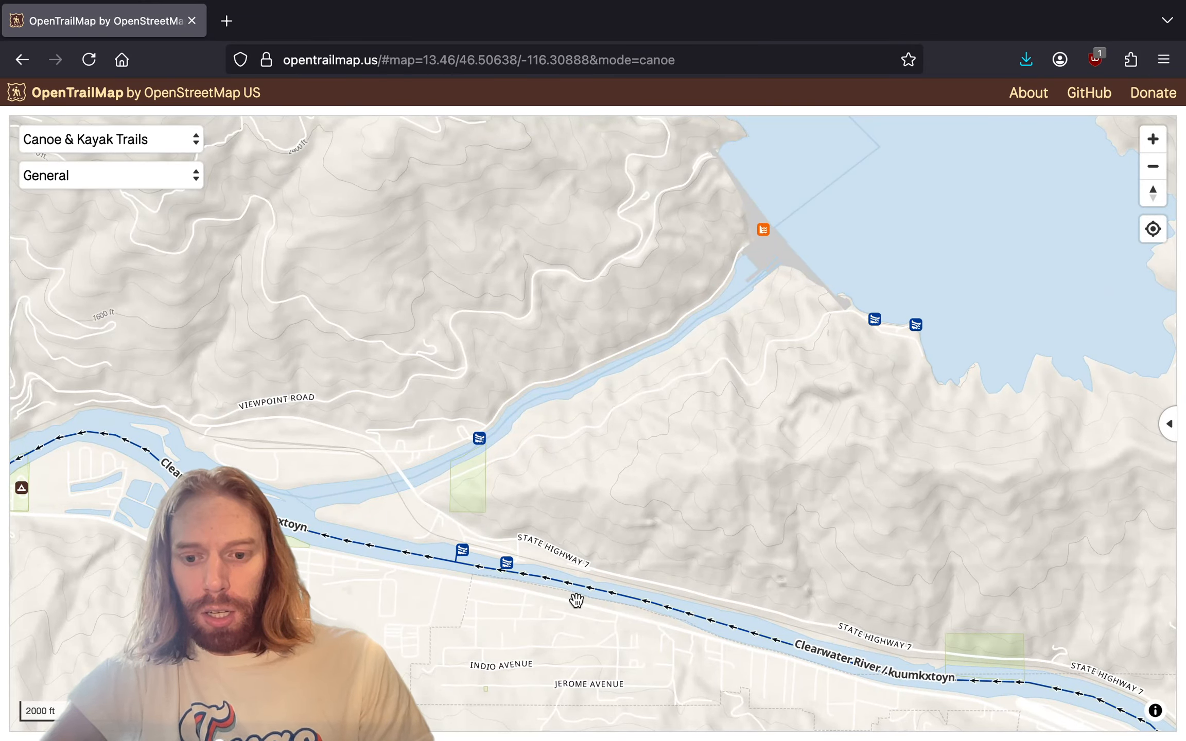
pyautogui.scroll(-5, 713, 607)
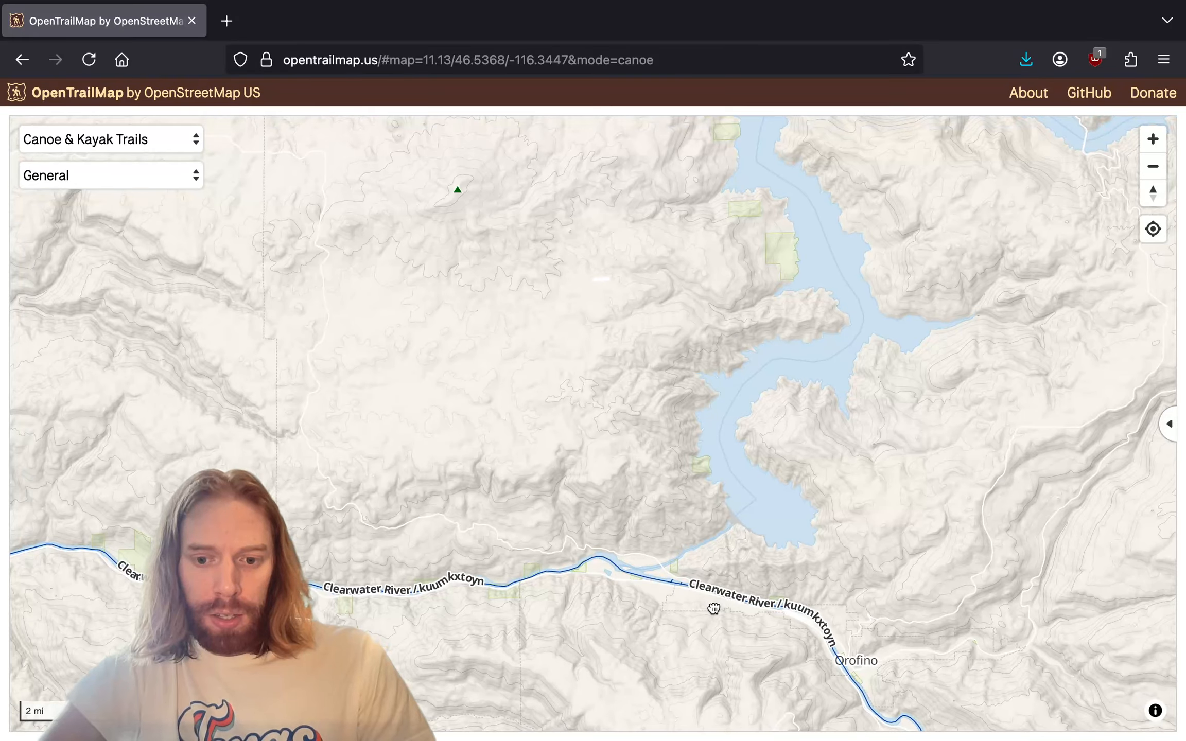
pyautogui.moveTo(713, 609); pyautogui.dragTo(585, 535)
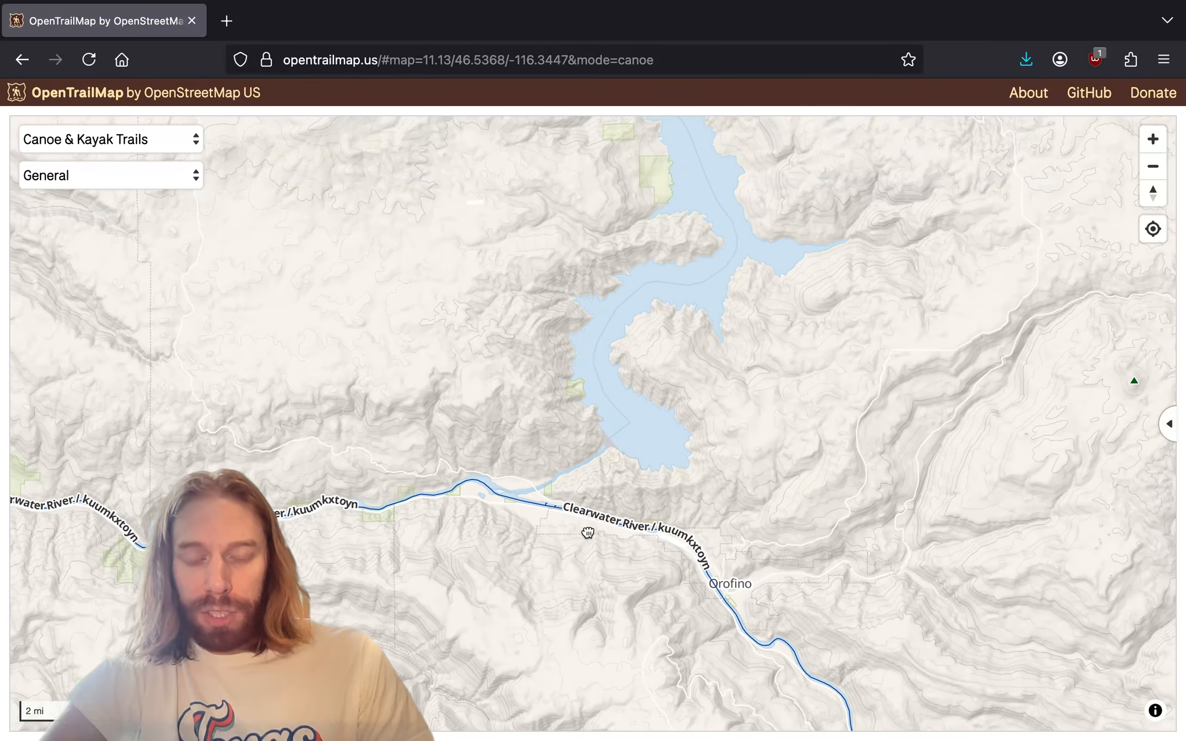
pyautogui.moveTo(773, 241); pyautogui.dragTo(644, 524)
pyautogui.moveTo(830, 337); pyautogui.dragTo(511, 519)
pyautogui.scroll(-3, 511, 519)
pyautogui.moveTo(619, 266); pyautogui.dragTo(445, 575)
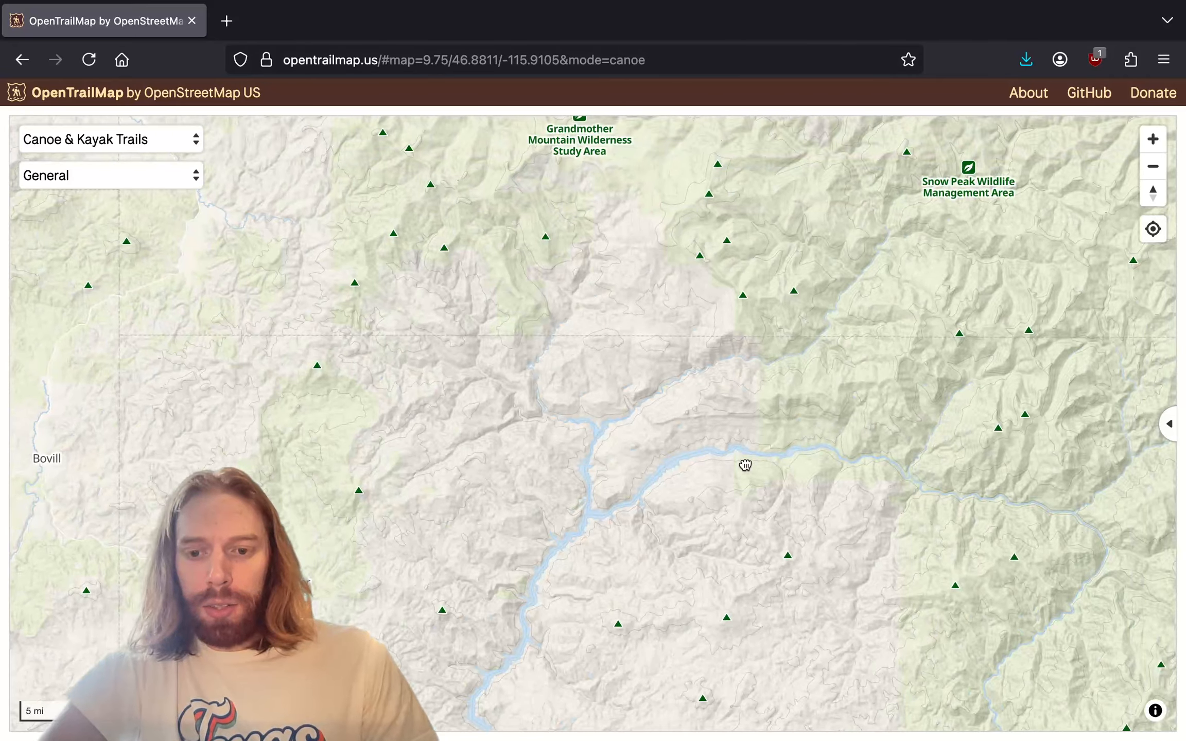
pyautogui.moveTo(744, 463); pyautogui.dragTo(550, 453)
pyautogui.moveTo(433, 454); pyautogui.dragTo(720, 291)
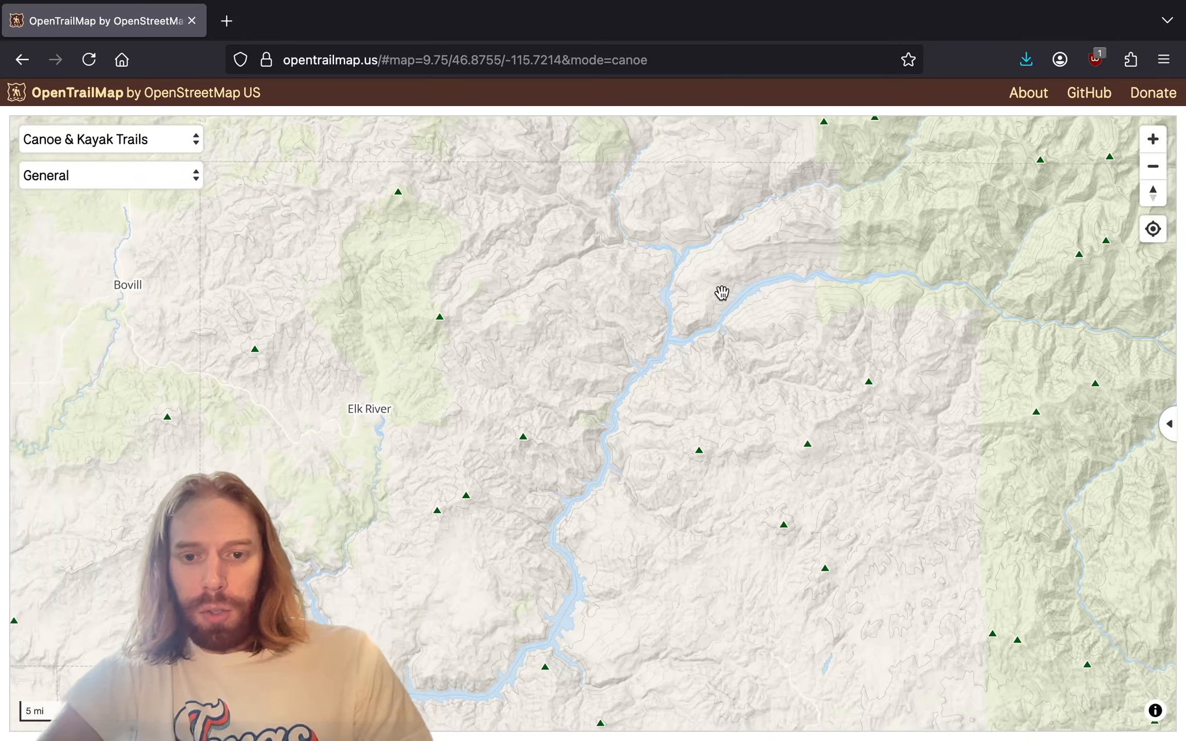
pyautogui.moveTo(570, 619); pyautogui.dragTo(829, 402)
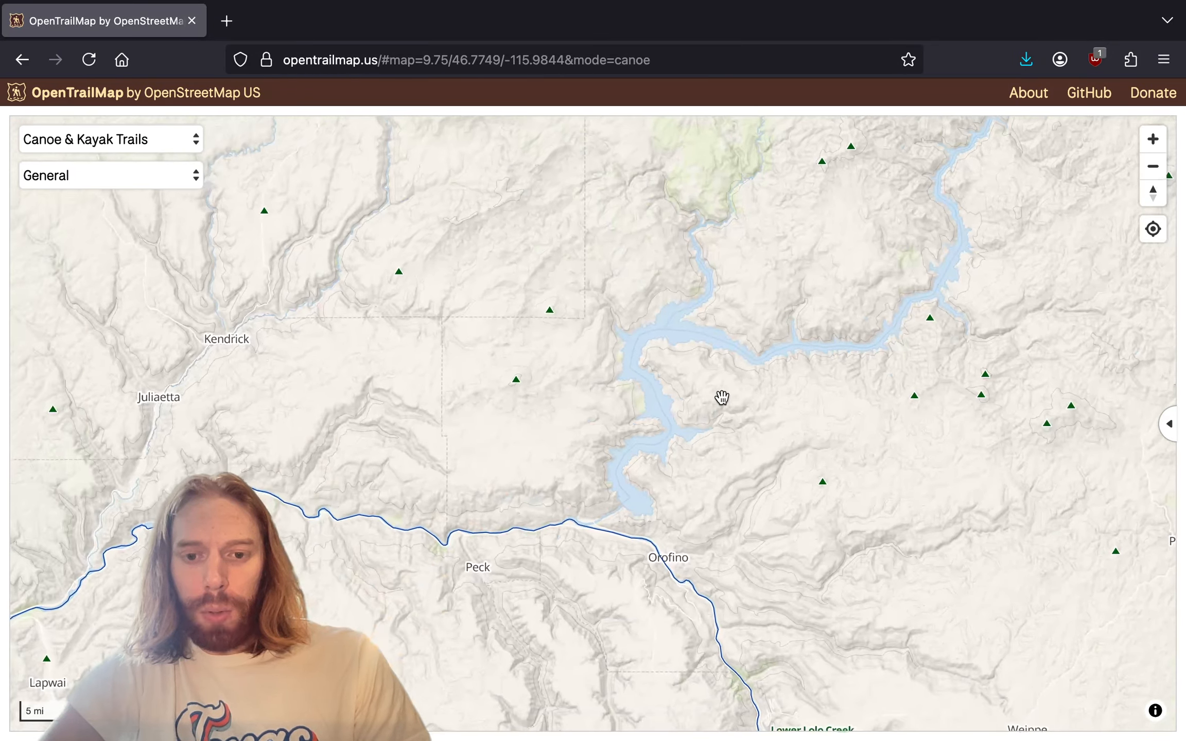
# - Inspect the North Fork and Ahsahka access points around the confluence with the Clearwater River
pyautogui.scroll(6, 638, 513)
pyautogui.moveTo(346, 625); pyautogui.dragTo(479, 548)
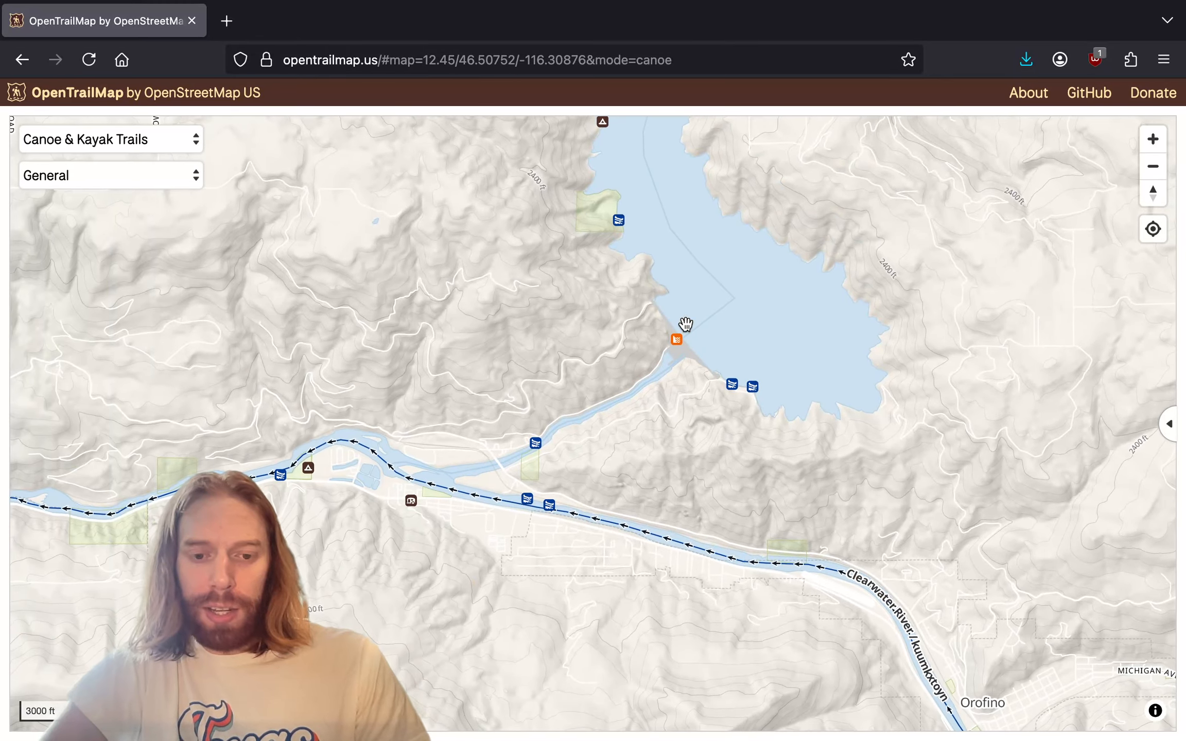
pyautogui.scroll(4, 503, 509)
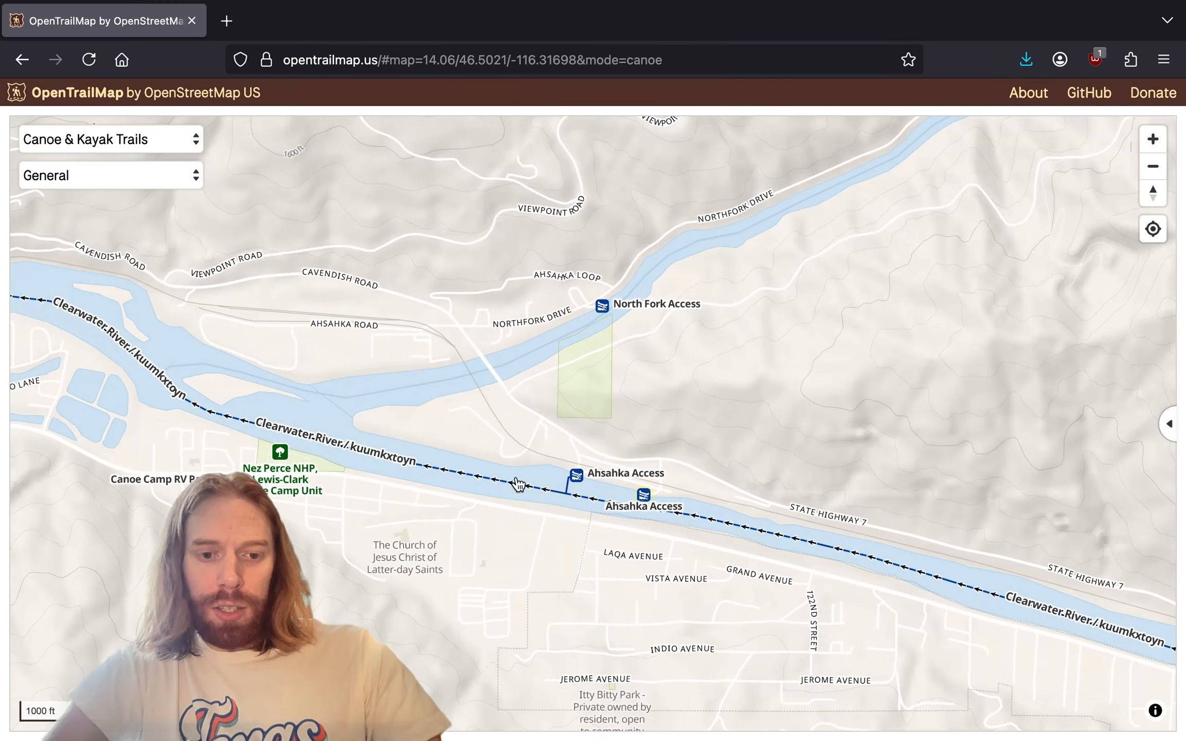
pyautogui.moveTo(318, 443); pyautogui.dragTo(621, 459)
pyautogui.scroll(-5, 514, 477)
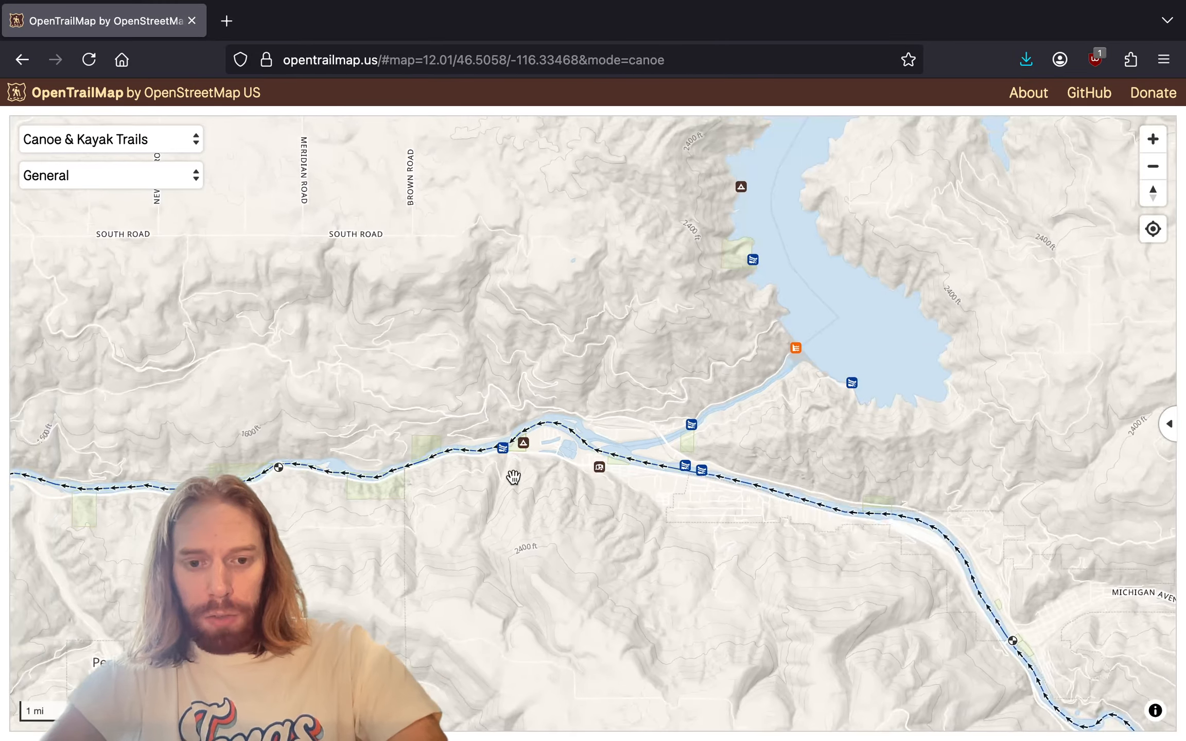
# - Trace the canoe route downstream from Lewiston along the Snake and Columbia rivers to the coast, including the dam at McNary
pyautogui.scroll(-10, 736, 405)
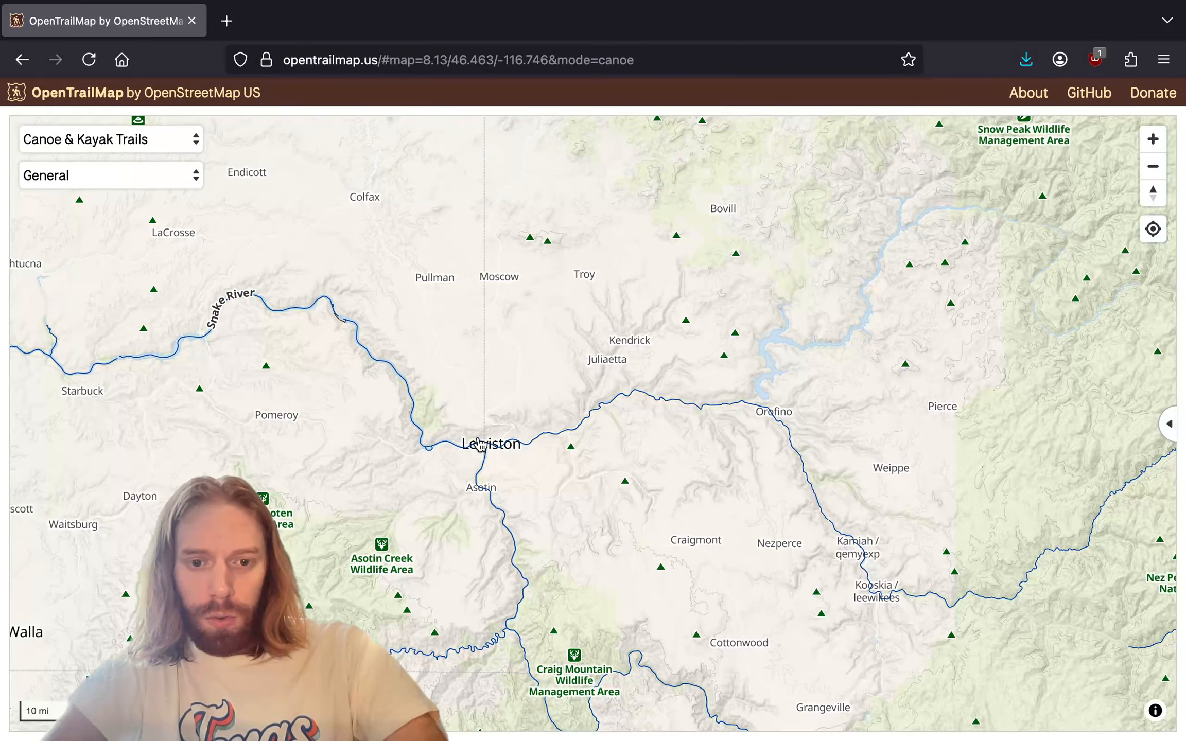
pyautogui.moveTo(480, 444); pyautogui.dragTo(852, 442)
pyautogui.scroll(-4, 740, 463)
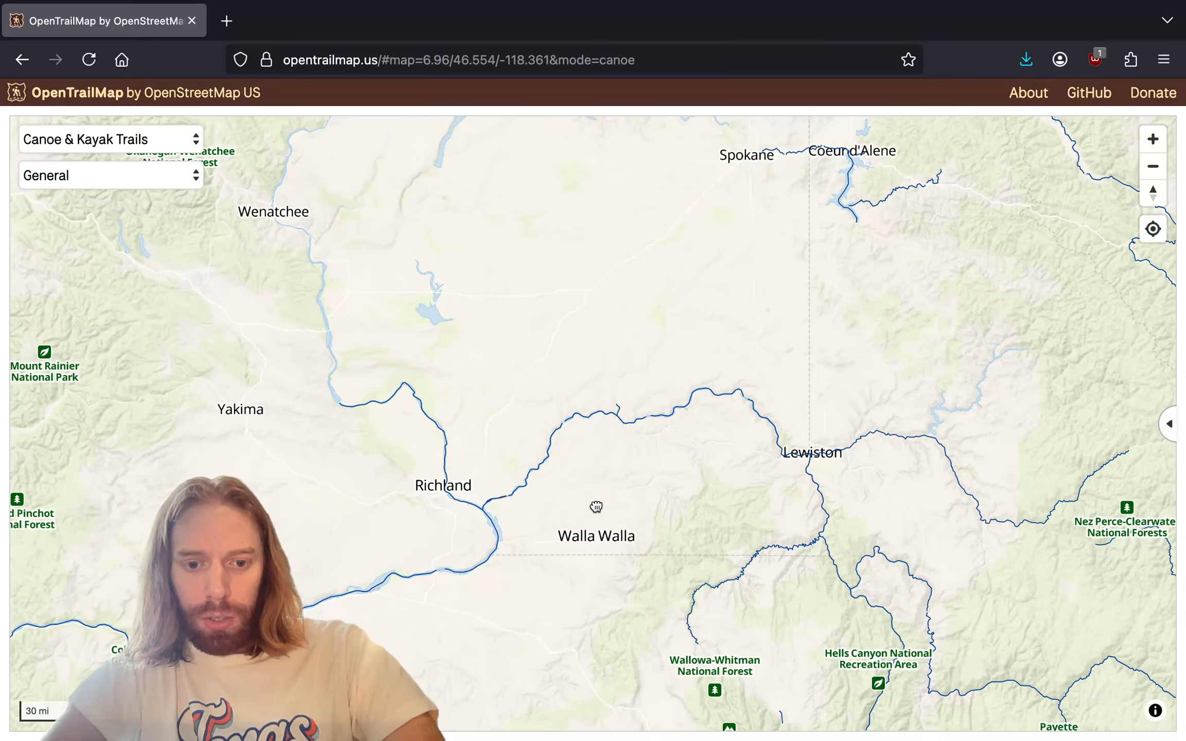
pyautogui.moveTo(596, 506); pyautogui.dragTo(883, 314)
pyautogui.scroll(-2, 875, 301)
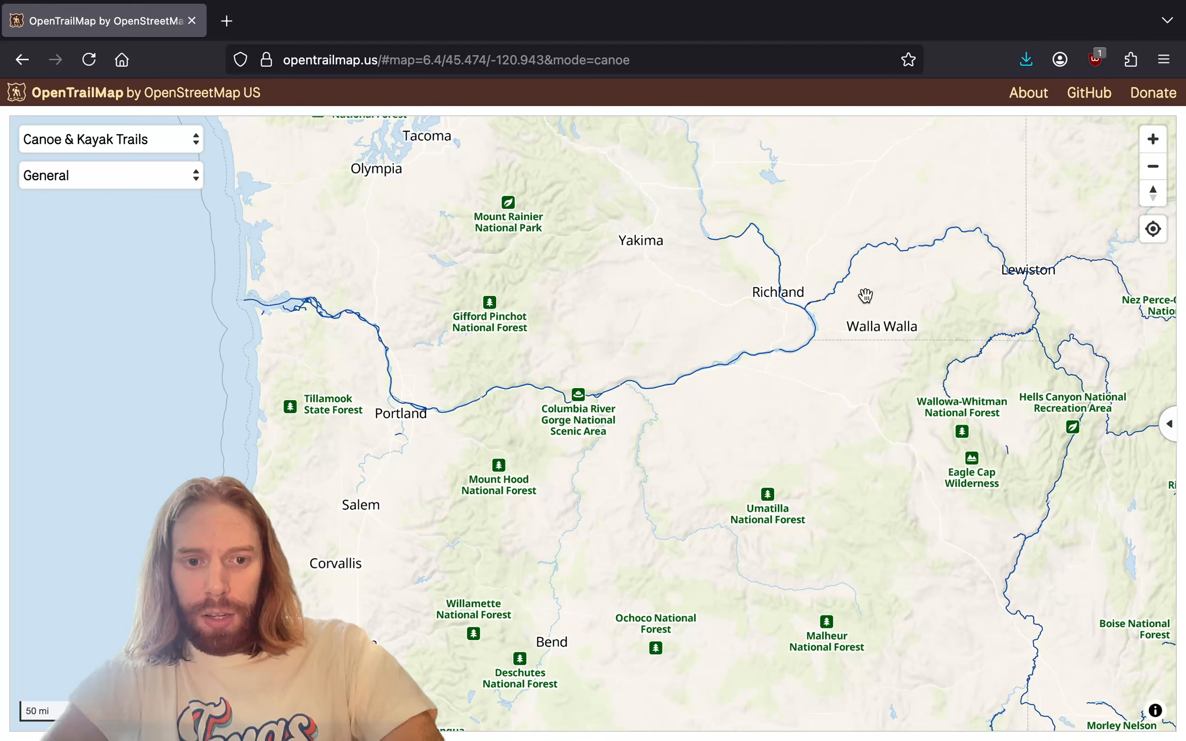
pyautogui.scroll(9, 691, 376)
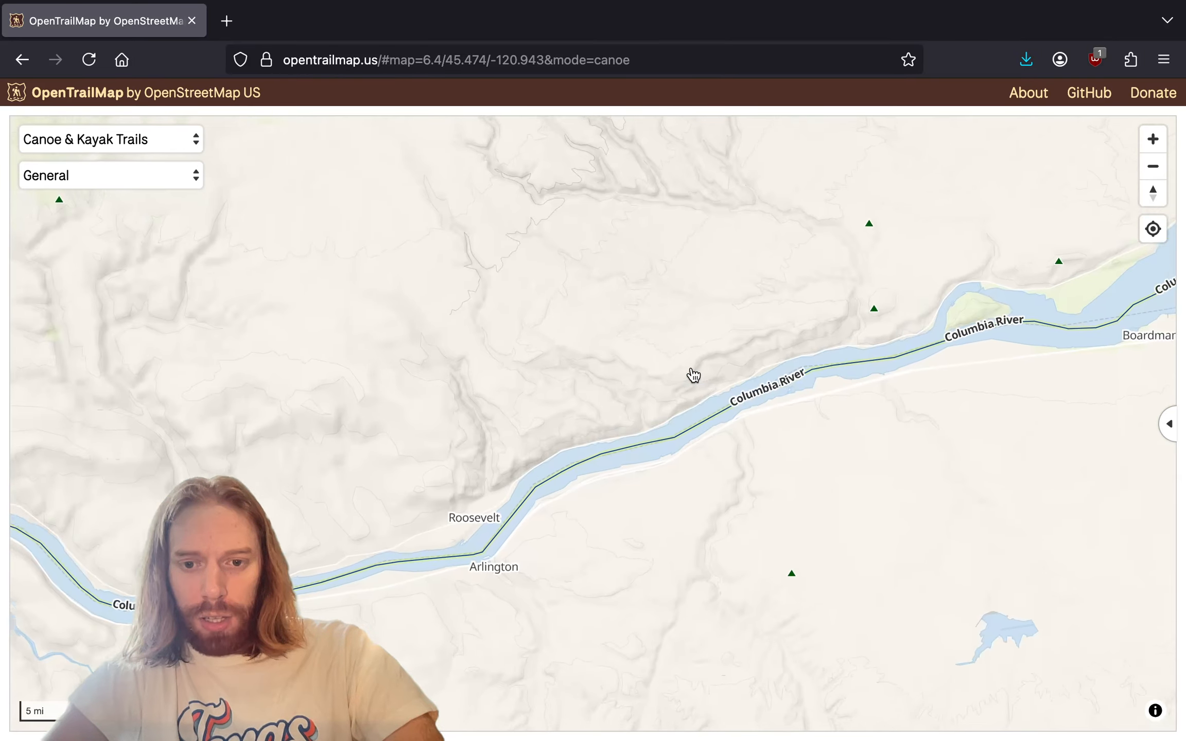
pyautogui.moveTo(1171, 323); pyautogui.dragTo(453, 483)
pyautogui.moveTo(773, 429); pyautogui.dragTo(590, 429)
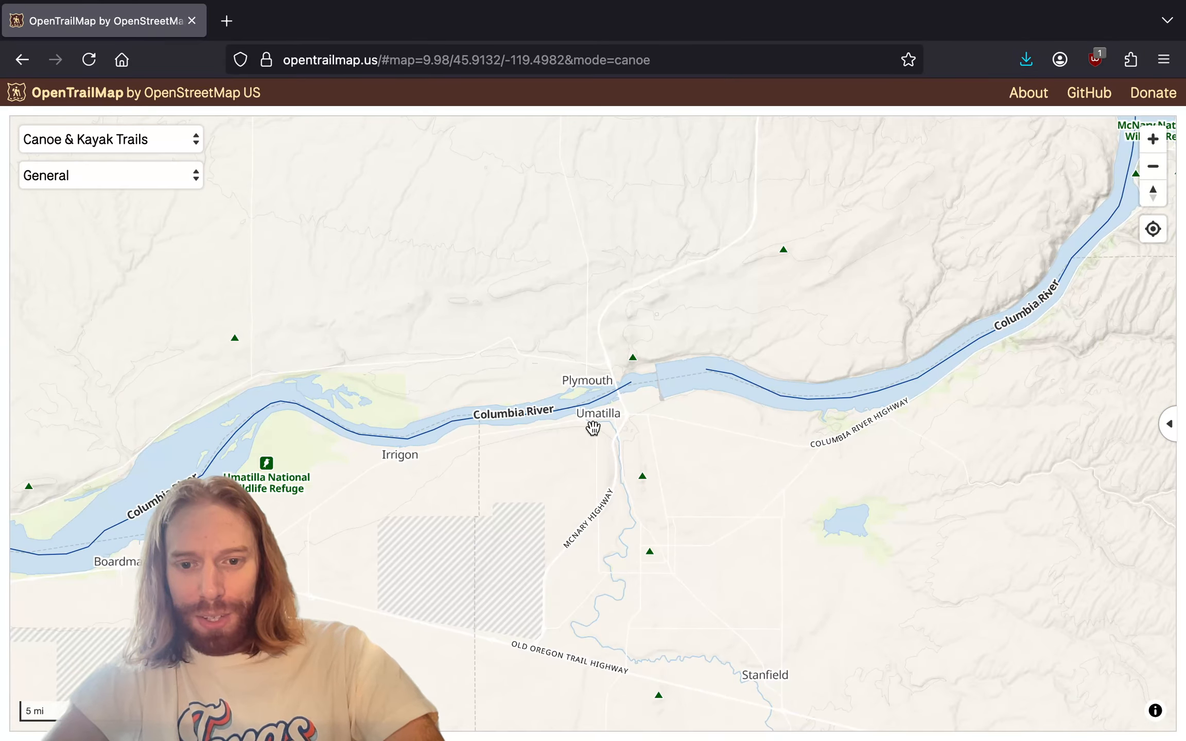
pyautogui.scroll(2, 628, 380)
pyautogui.scroll(2, 629, 379)
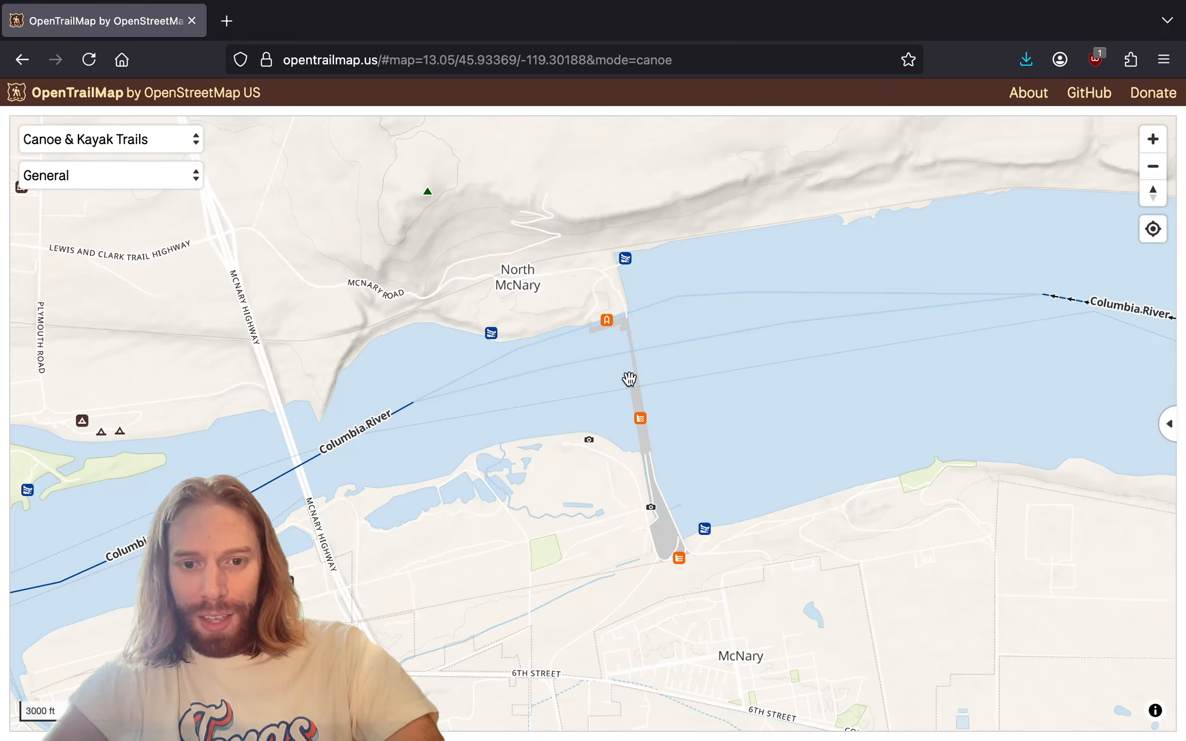
pyautogui.scroll(-5, 629, 379)
pyautogui.moveTo(842, 211); pyautogui.dragTo(524, 637)
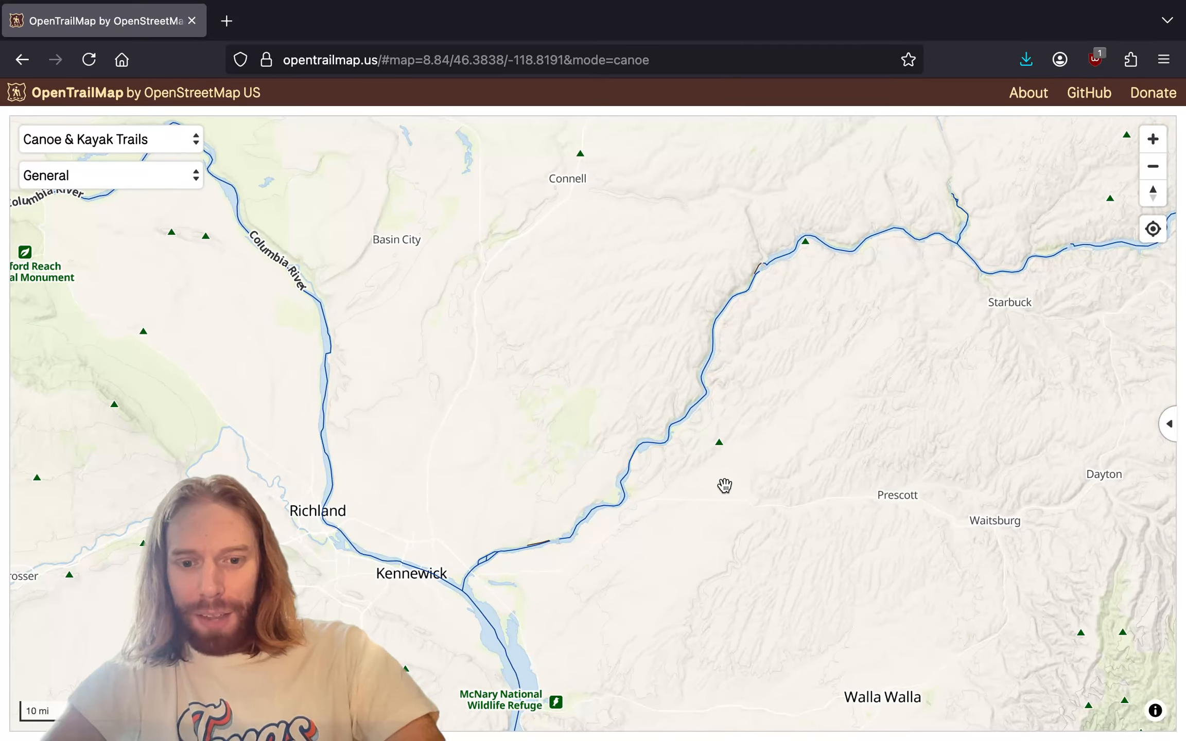
pyautogui.moveTo(725, 487); pyautogui.dragTo(396, 529)
pyautogui.scroll(-5, 396, 529)
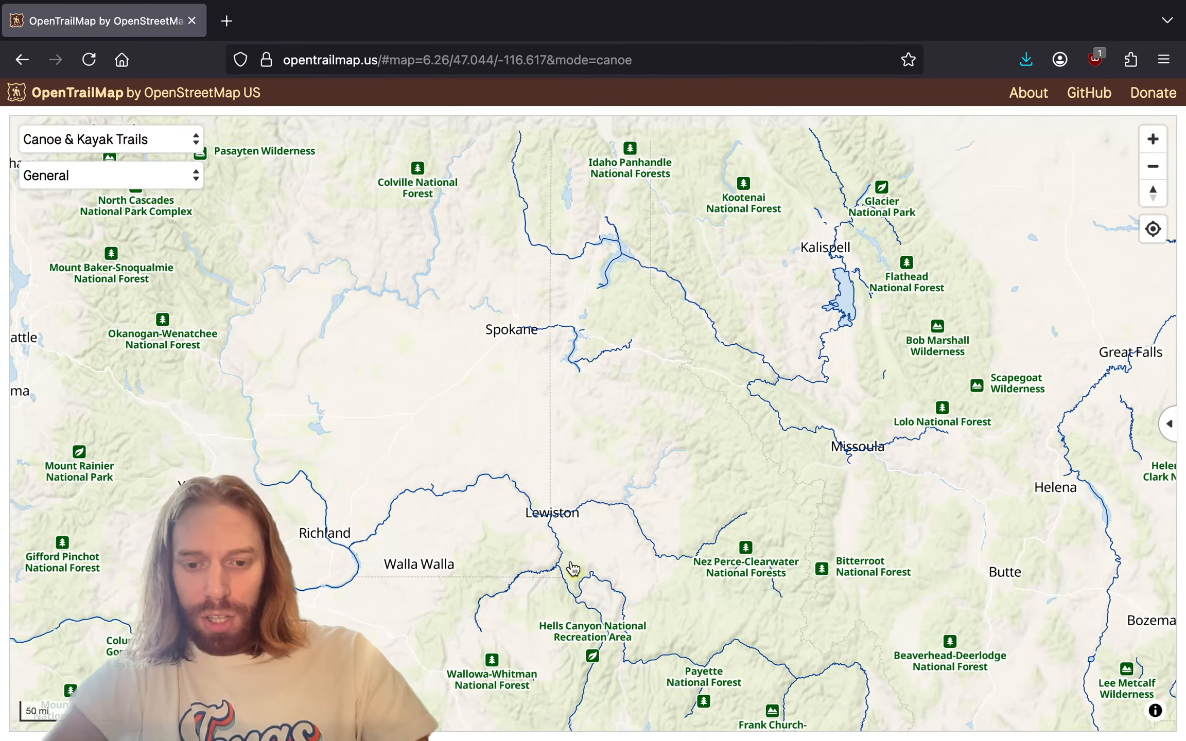
pyautogui.moveTo(573, 569); pyautogui.dragTo(515, 546)
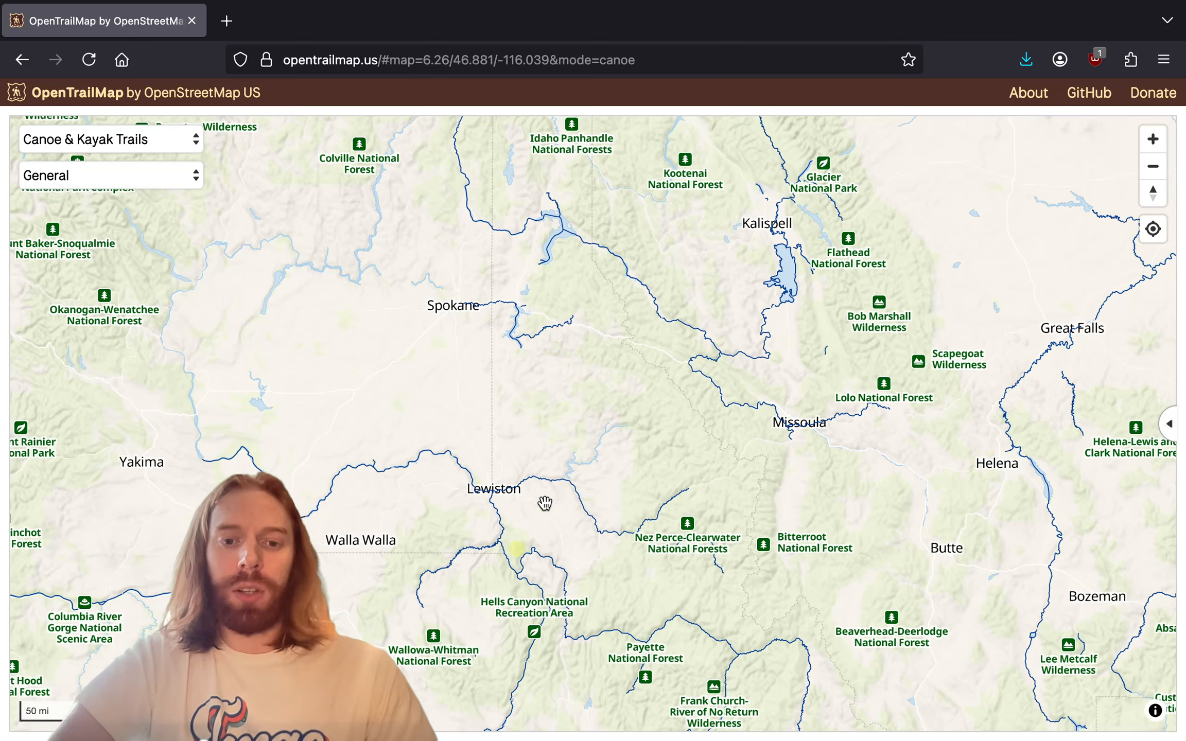
# - Select the canoe access point closest to Dworshak Dam on the reservoir's southern shore near Orofino
pyautogui.scroll(5, 555, 488)
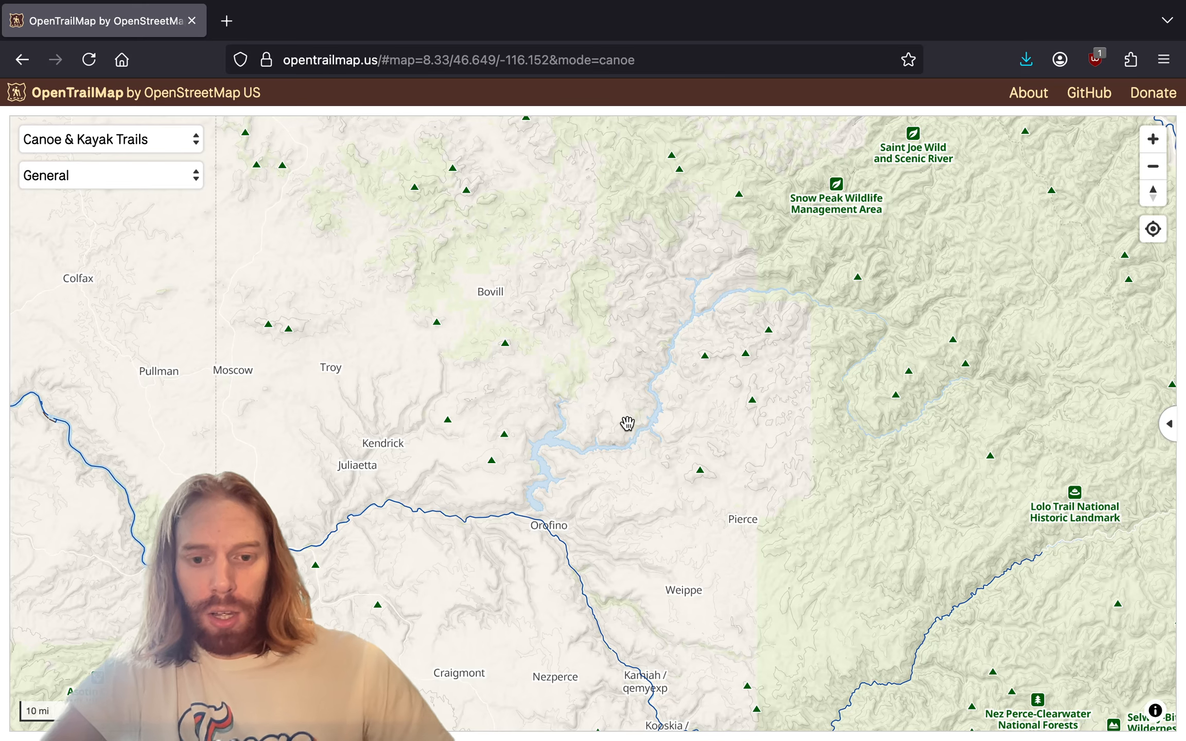
pyautogui.scroll(3, 627, 423)
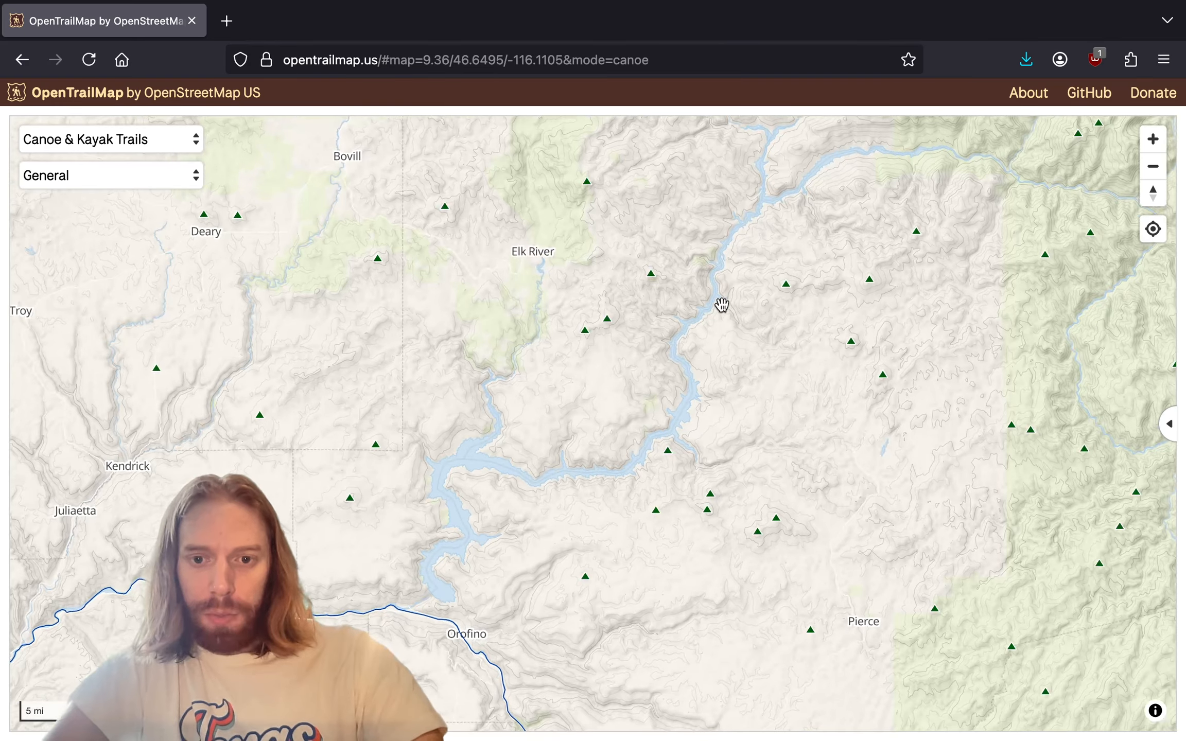
pyautogui.moveTo(422, 655); pyautogui.dragTo(564, 468)
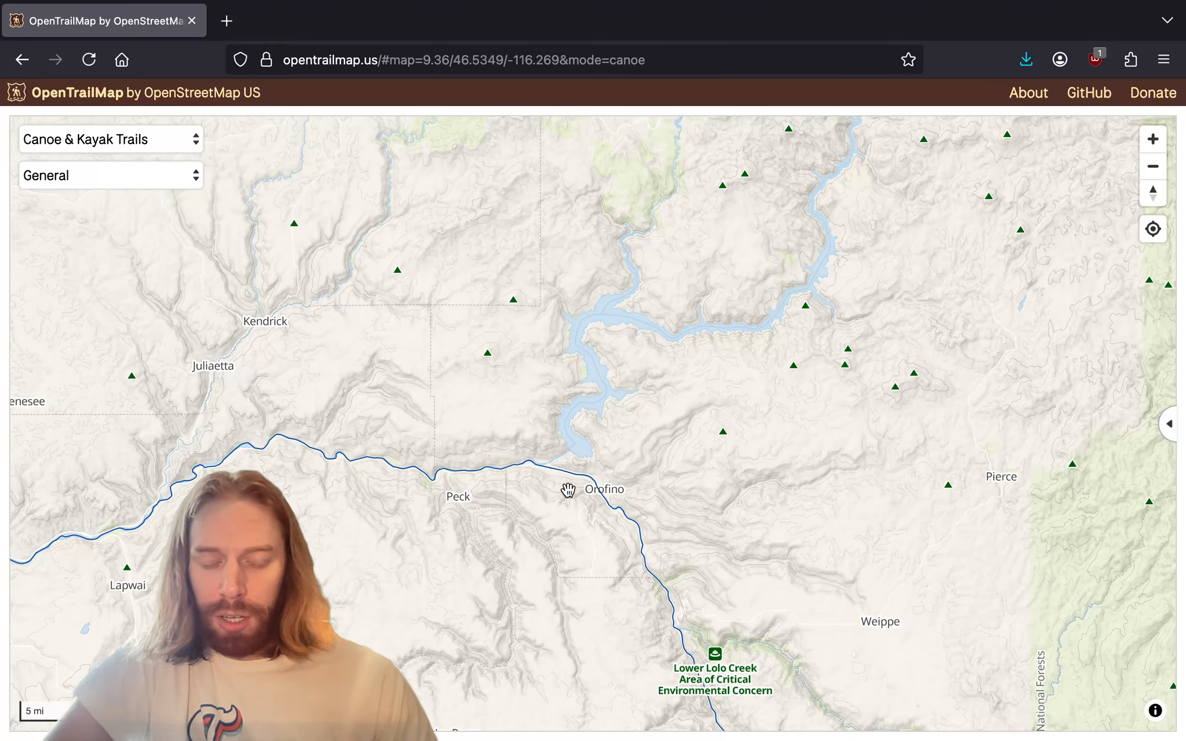
pyautogui.scroll(5, 569, 489)
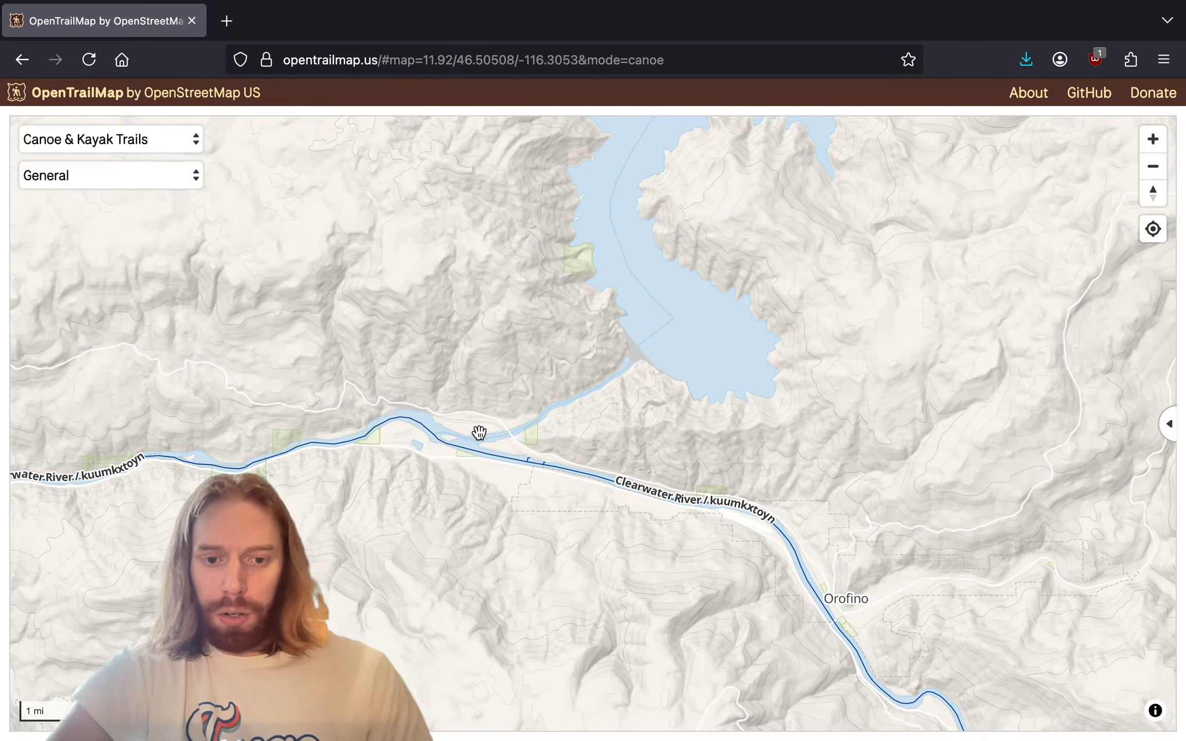
pyautogui.scroll(4, 478, 432)
pyautogui.moveTo(782, 548); pyautogui.dragTo(605, 524)
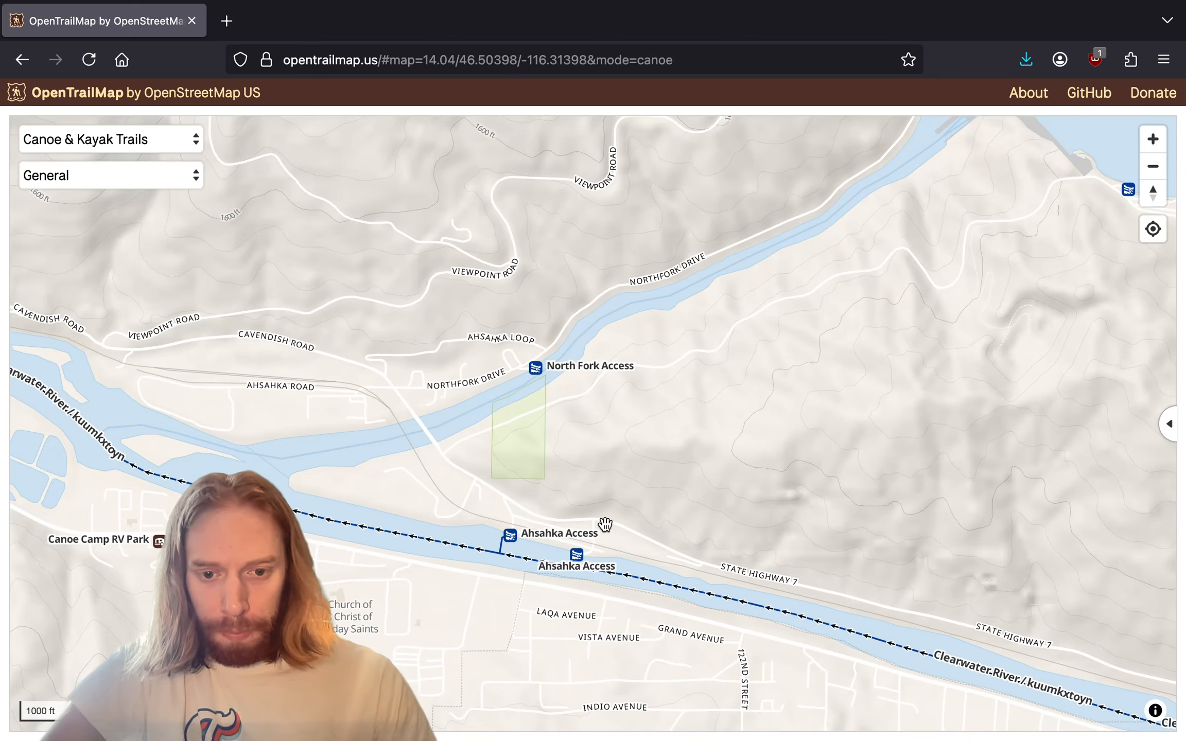
pyautogui.moveTo(798, 337); pyautogui.dragTo(470, 514)
pyautogui.moveTo(520, 444); pyautogui.dragTo(392, 534)
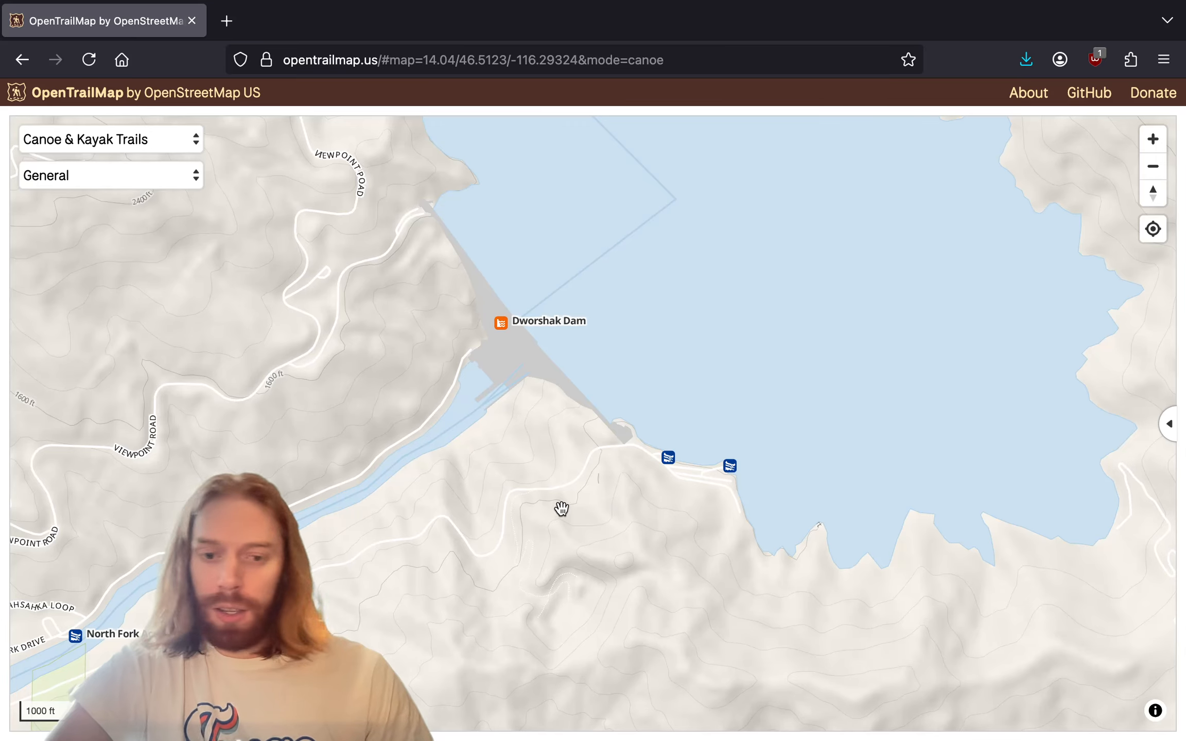
pyautogui.click(667, 458)
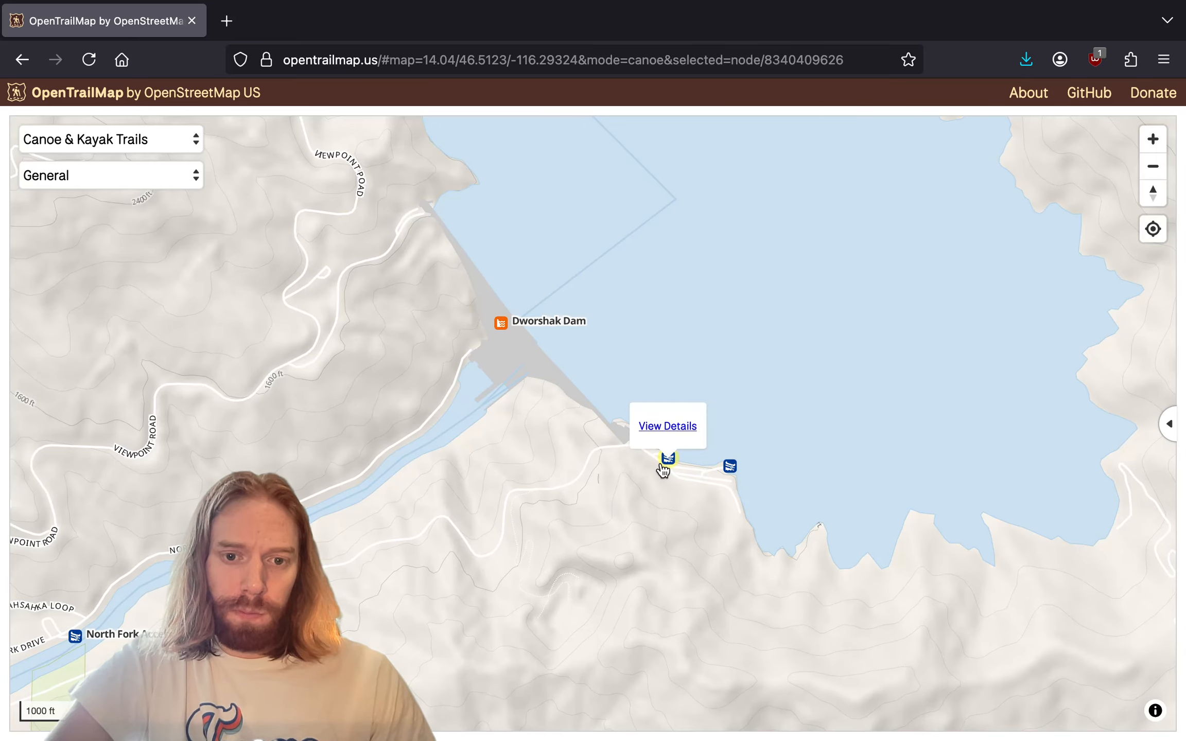
# - View the details of the selected slipway near Dworshak Dam and open it for editing in OpenStreetMap's iD editor
pyautogui.click(677, 428)
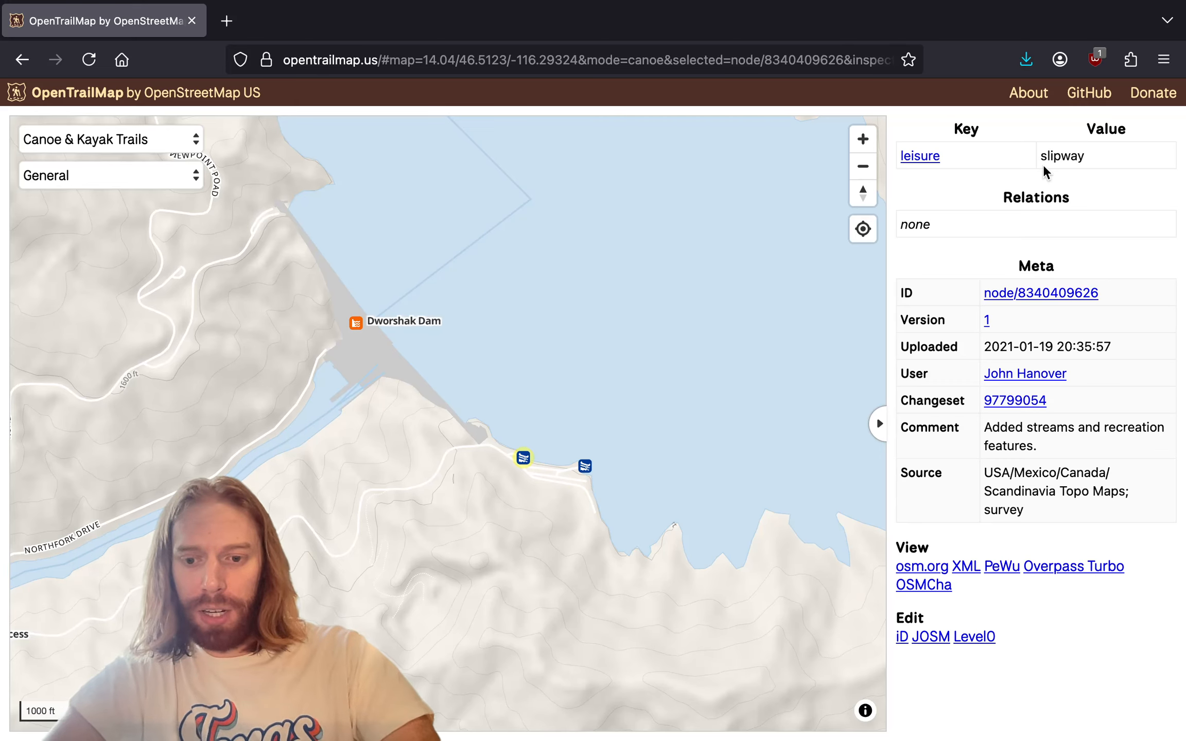
pyautogui.click(901, 637)
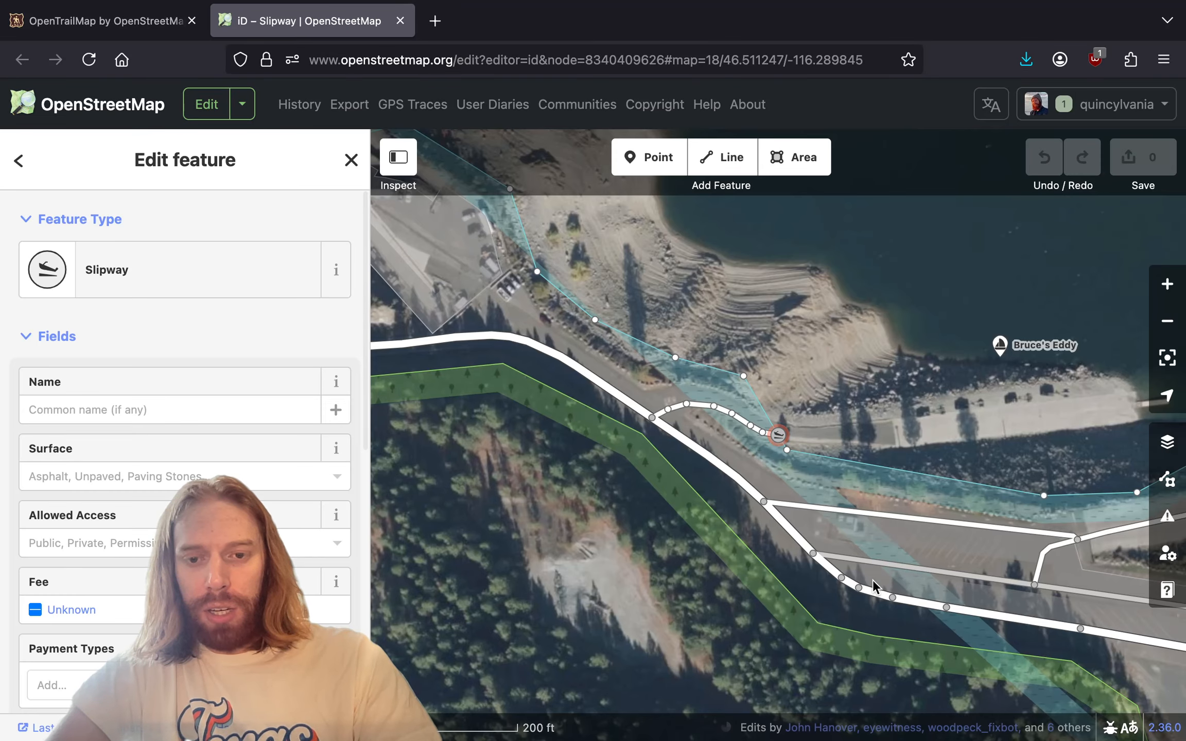
pyautogui.moveTo(894, 345); pyautogui.dragTo(707, 392)
pyautogui.moveTo(623, 381); pyautogui.dragTo(704, 386)
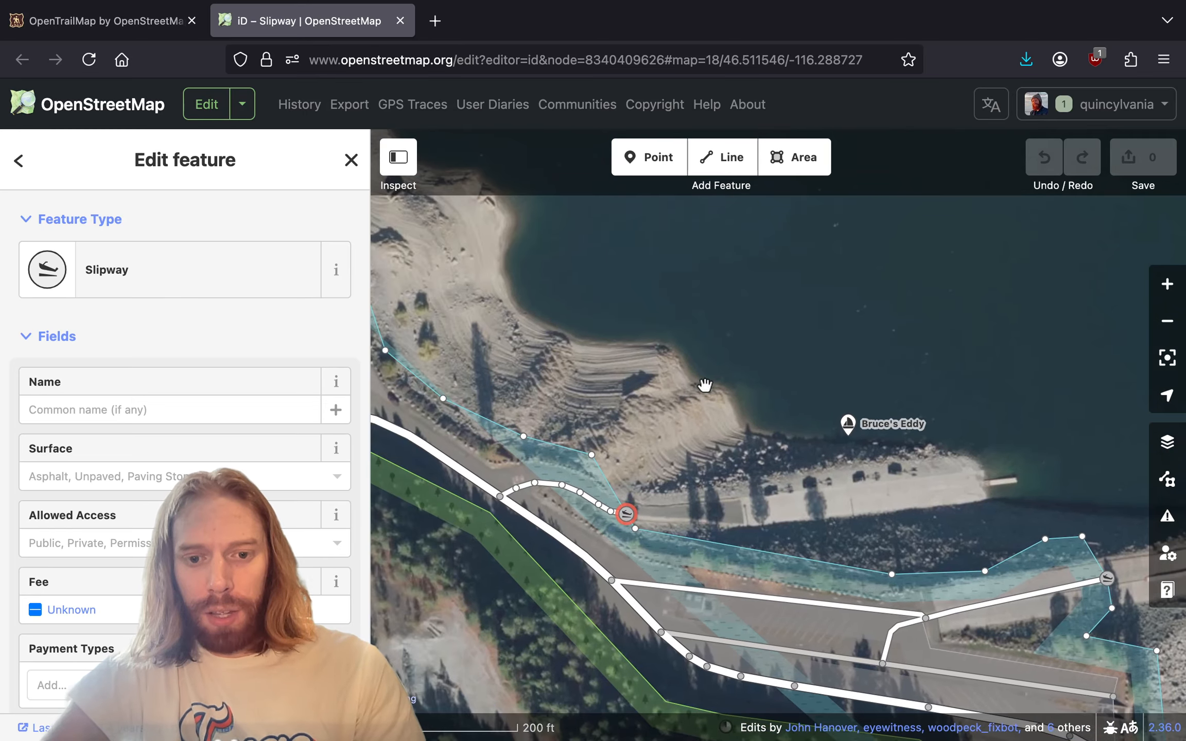
# - Hide the feature sidebar, deselect the slipway and examine the imagery around the dam, its floating booms and the Bruce's Eddy boat ramps
pyautogui.scroll(-3, 704, 387)
pyautogui.moveTo(667, 312); pyautogui.dragTo(890, 538)
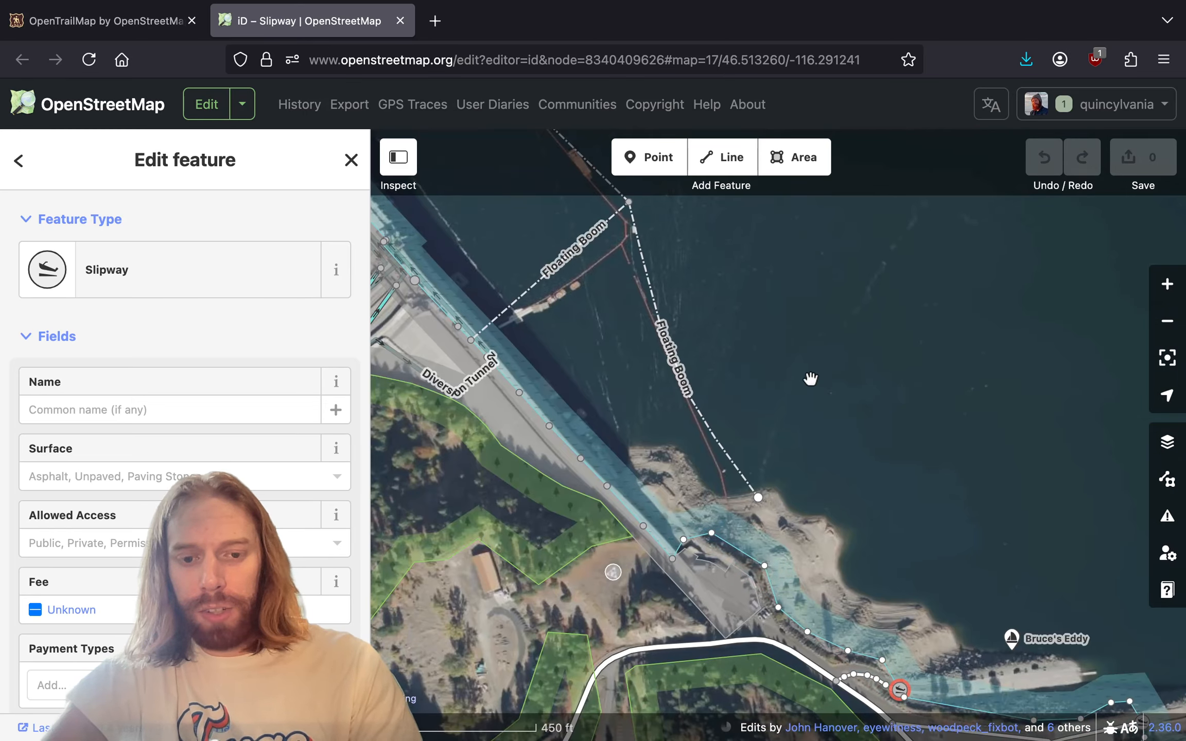
pyautogui.scroll(-5, 958, 296)
pyautogui.moveTo(1035, 257); pyautogui.dragTo(553, 267)
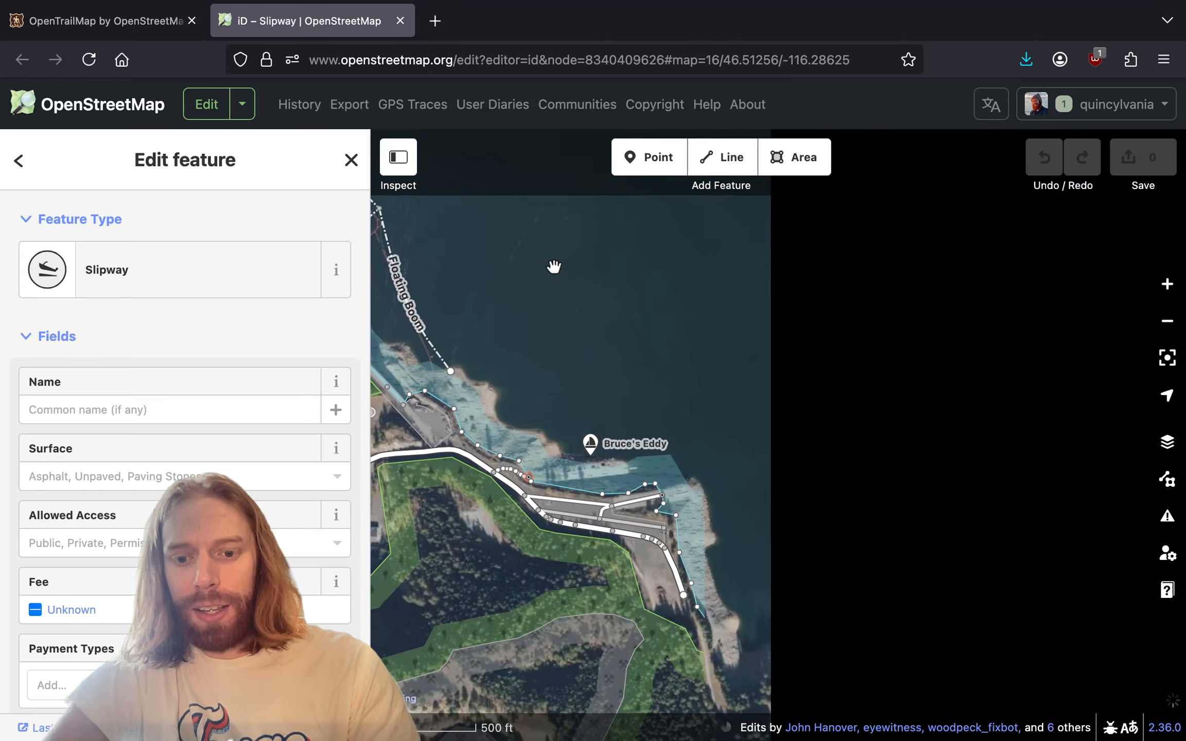
pyautogui.moveTo(879, 521); pyautogui.dragTo(665, 450)
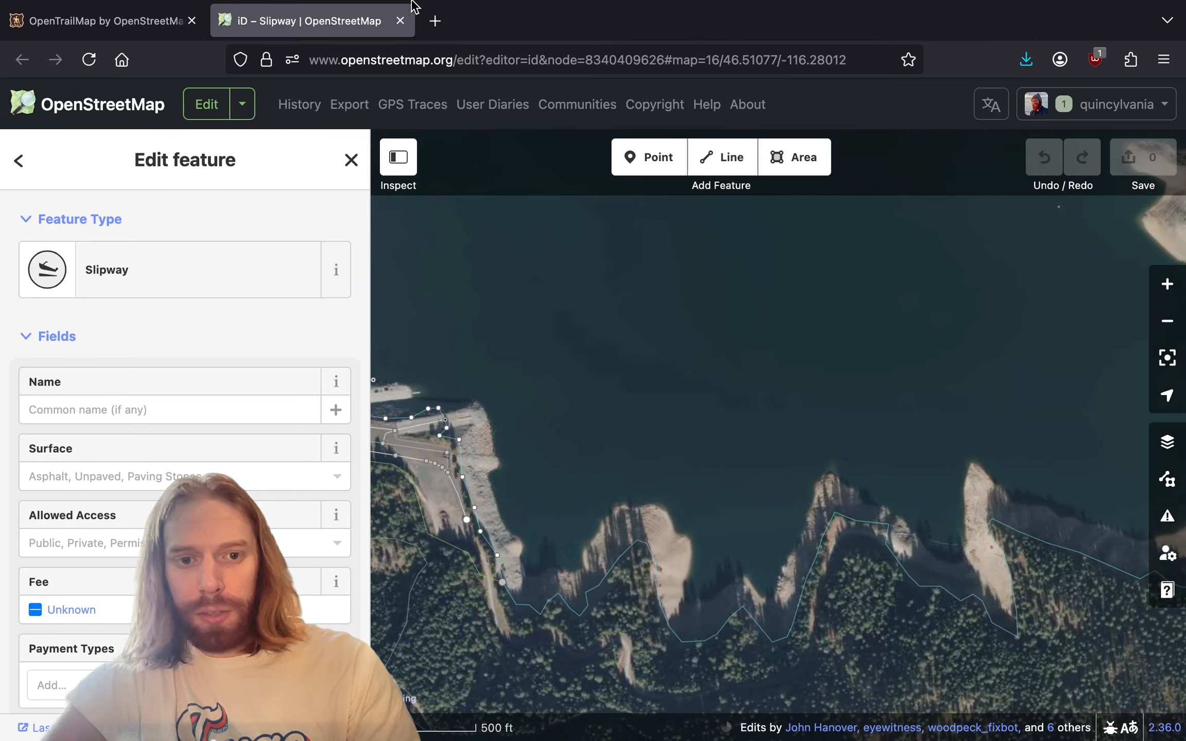
pyautogui.click(404, 170)
pyautogui.moveTo(422, 241); pyautogui.dragTo(613, 295)
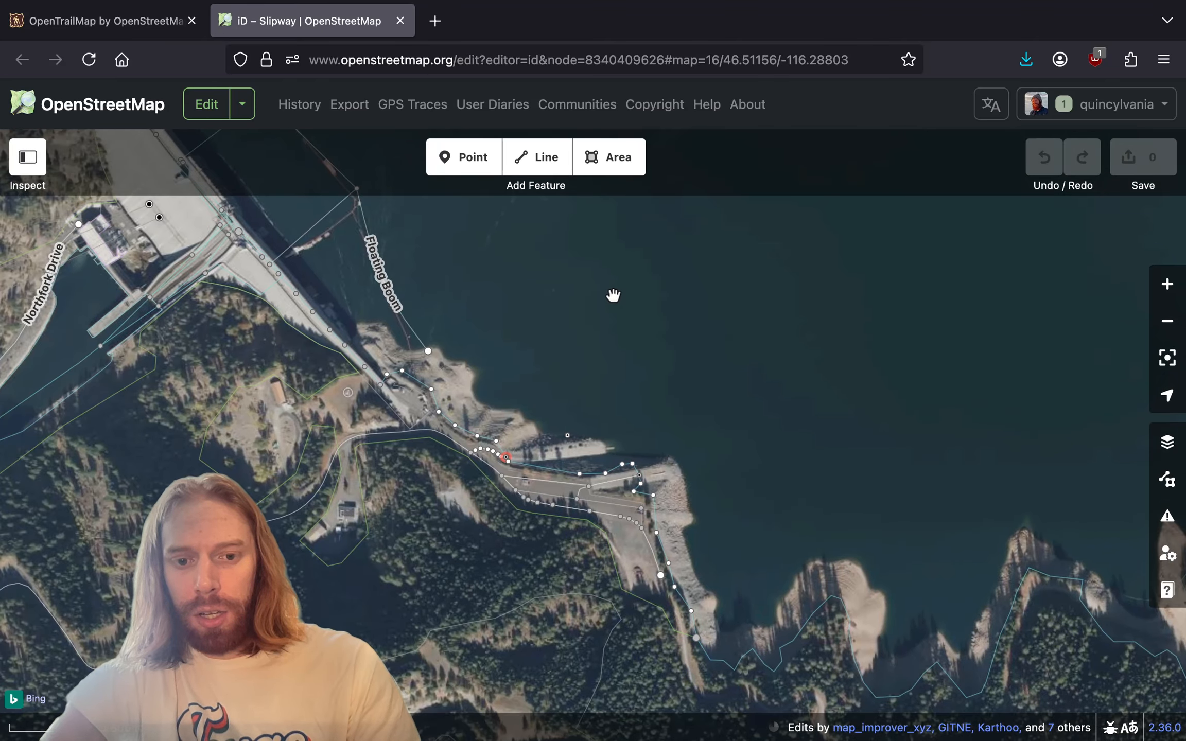
pyautogui.click(692, 433)
pyautogui.moveTo(693, 433); pyautogui.dragTo(892, 532)
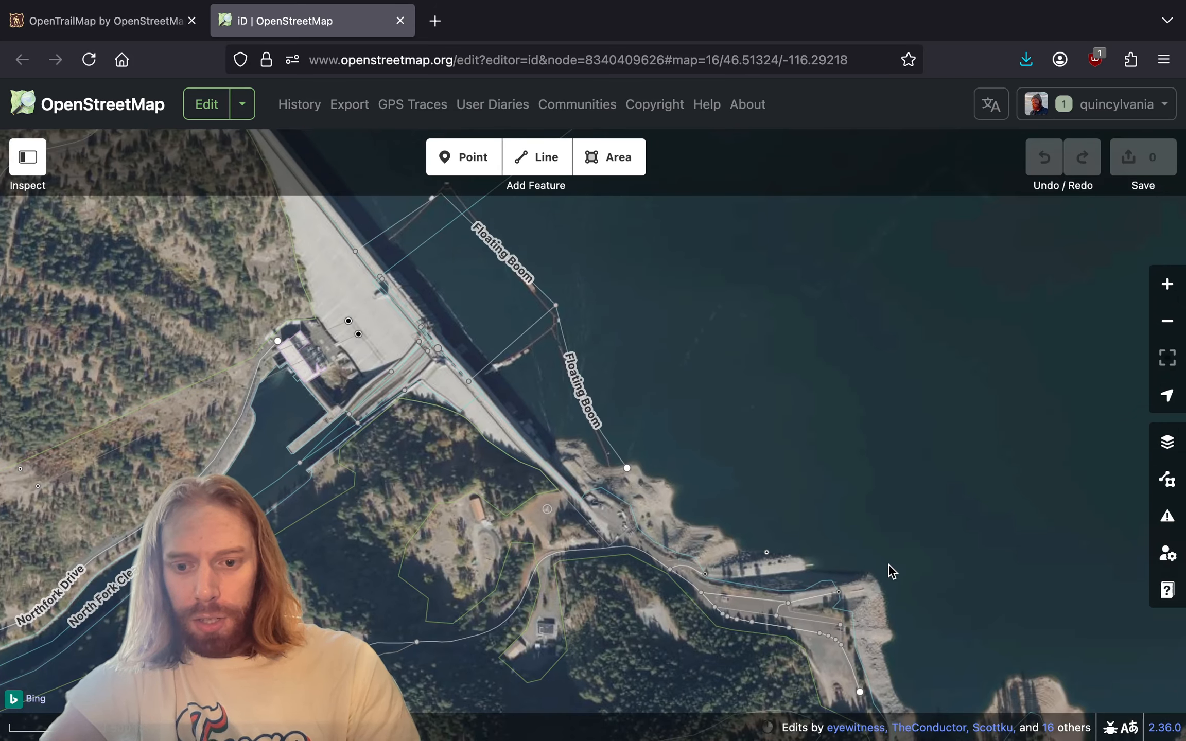
pyautogui.scroll(5, 887, 563)
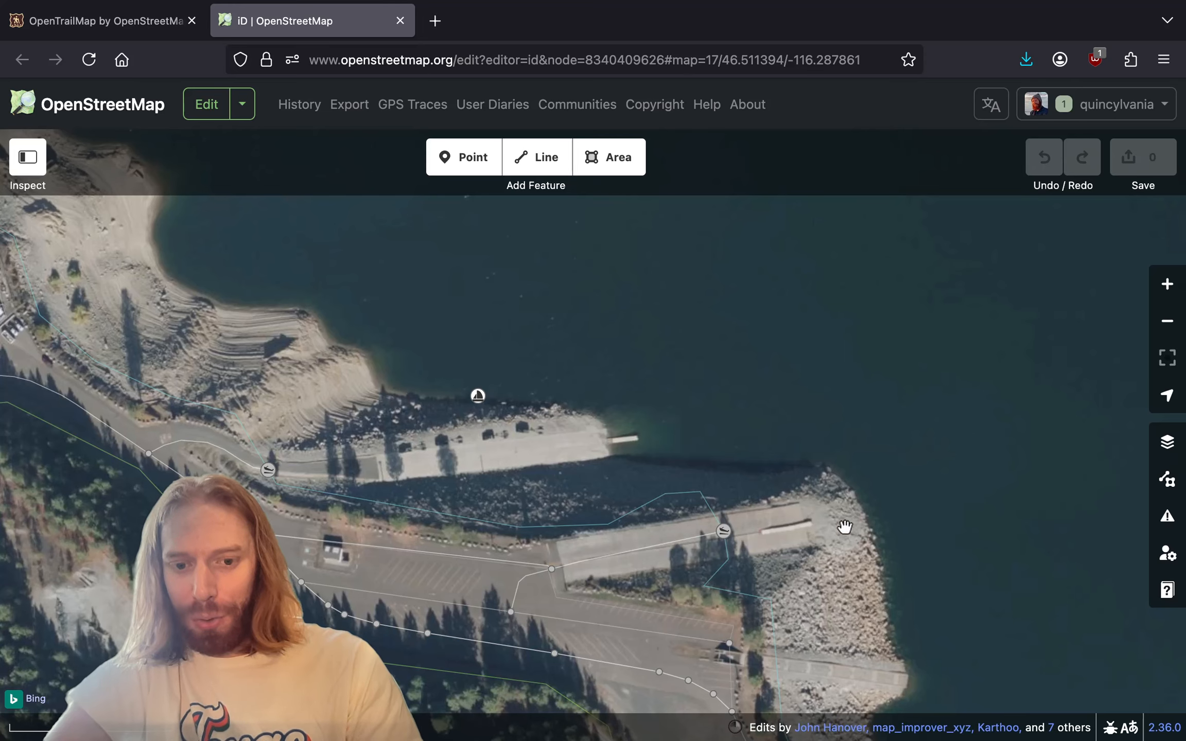
# - Switch the background to Esri World Imagery and check both Bruce's Eddy slipways and the shoreline against it
pyautogui.click(1167, 441)
pyautogui.click(957, 336)
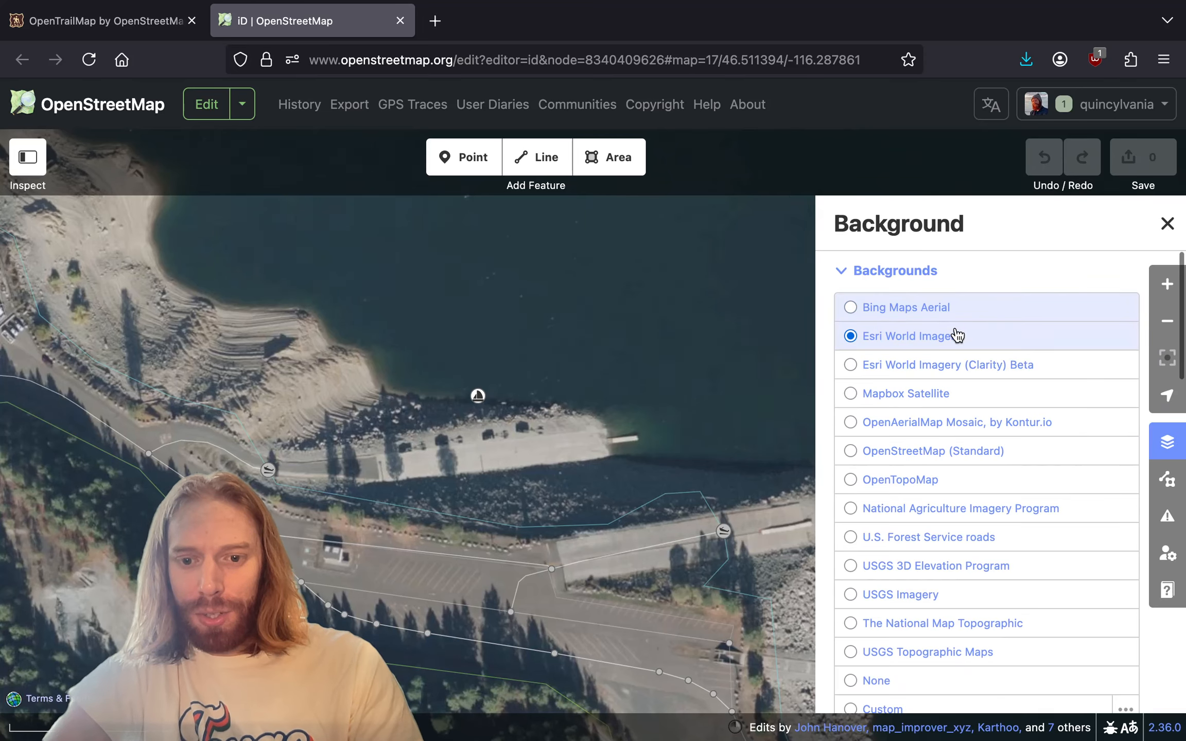
pyautogui.moveTo(694, 371); pyautogui.dragTo(582, 297)
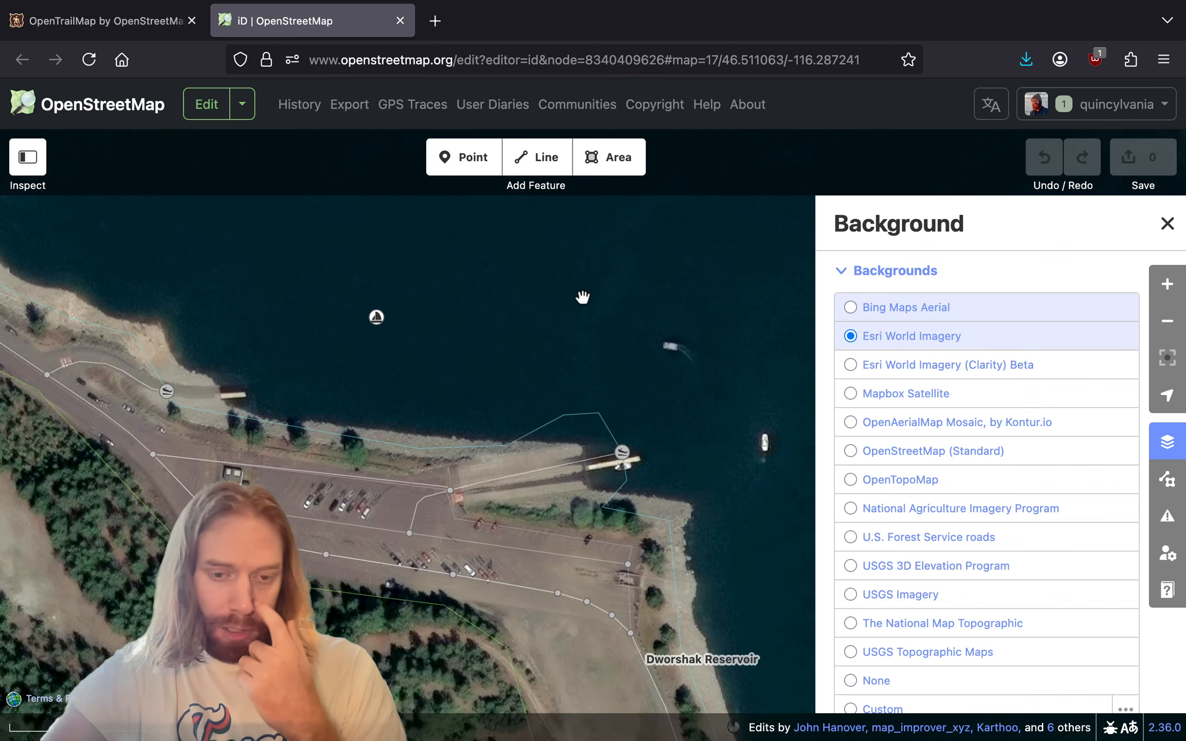
pyautogui.moveTo(529, 294); pyautogui.dragTo(682, 323)
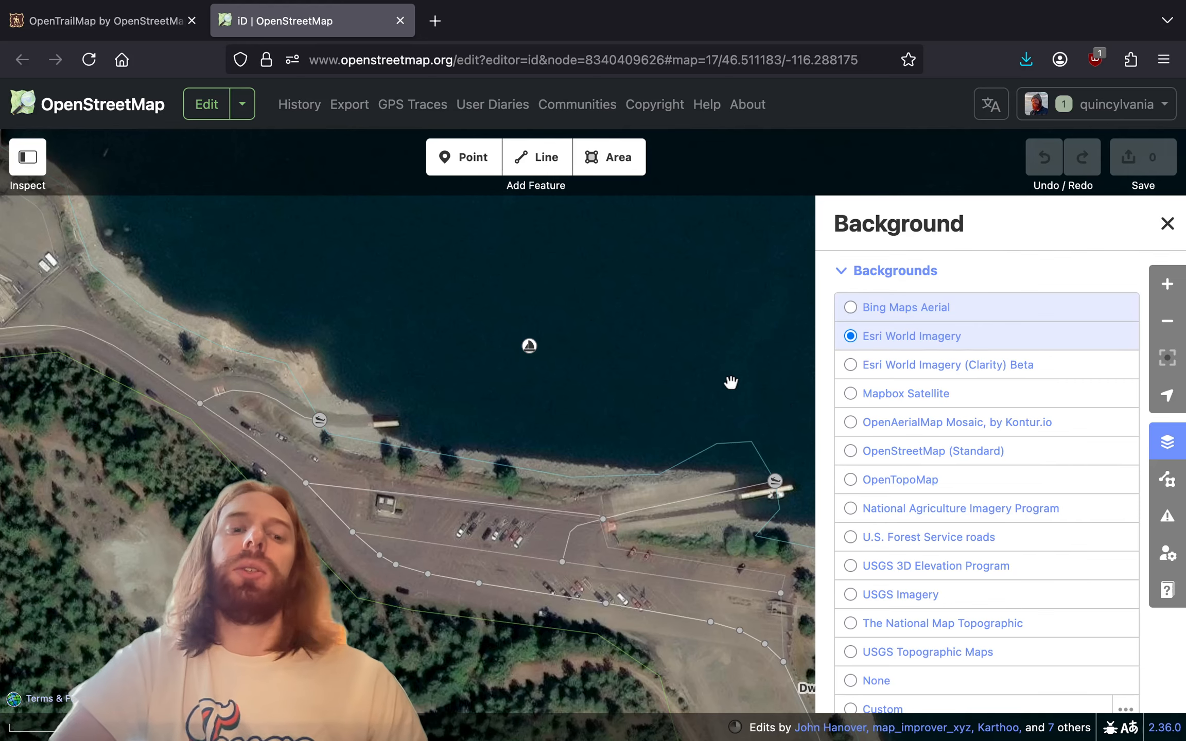
pyautogui.moveTo(643, 335); pyautogui.dragTo(669, 360)
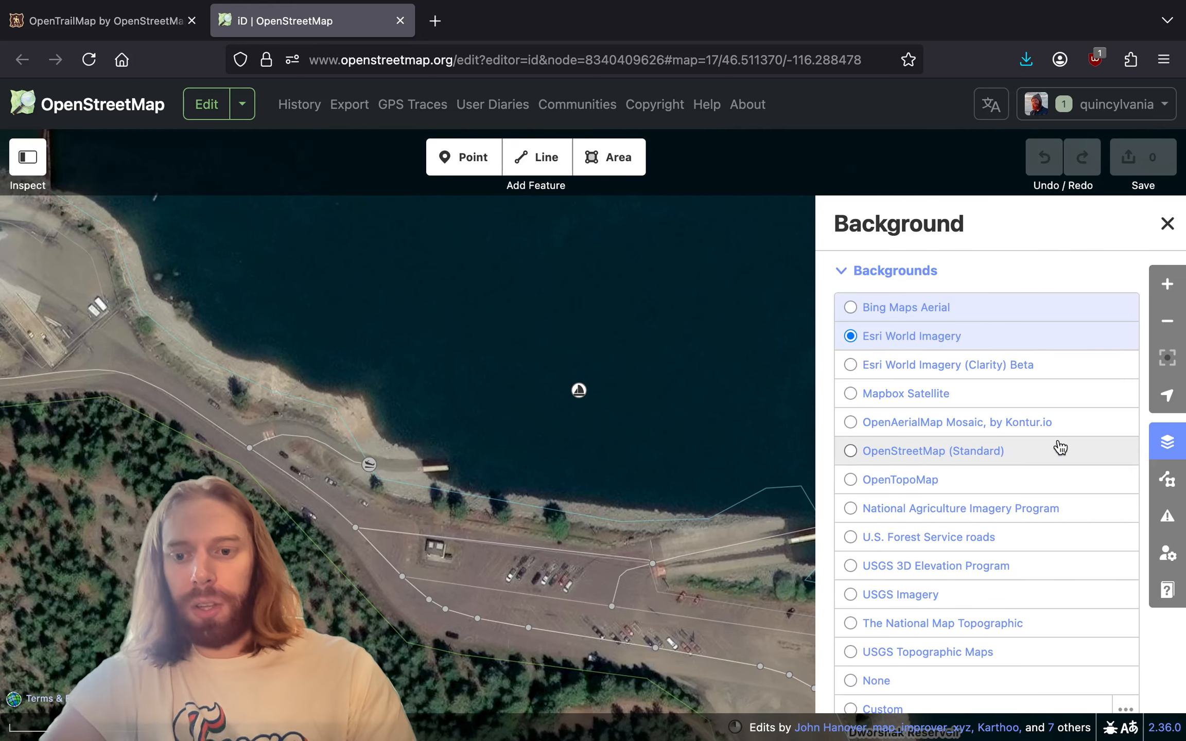
pyautogui.click(1167, 444)
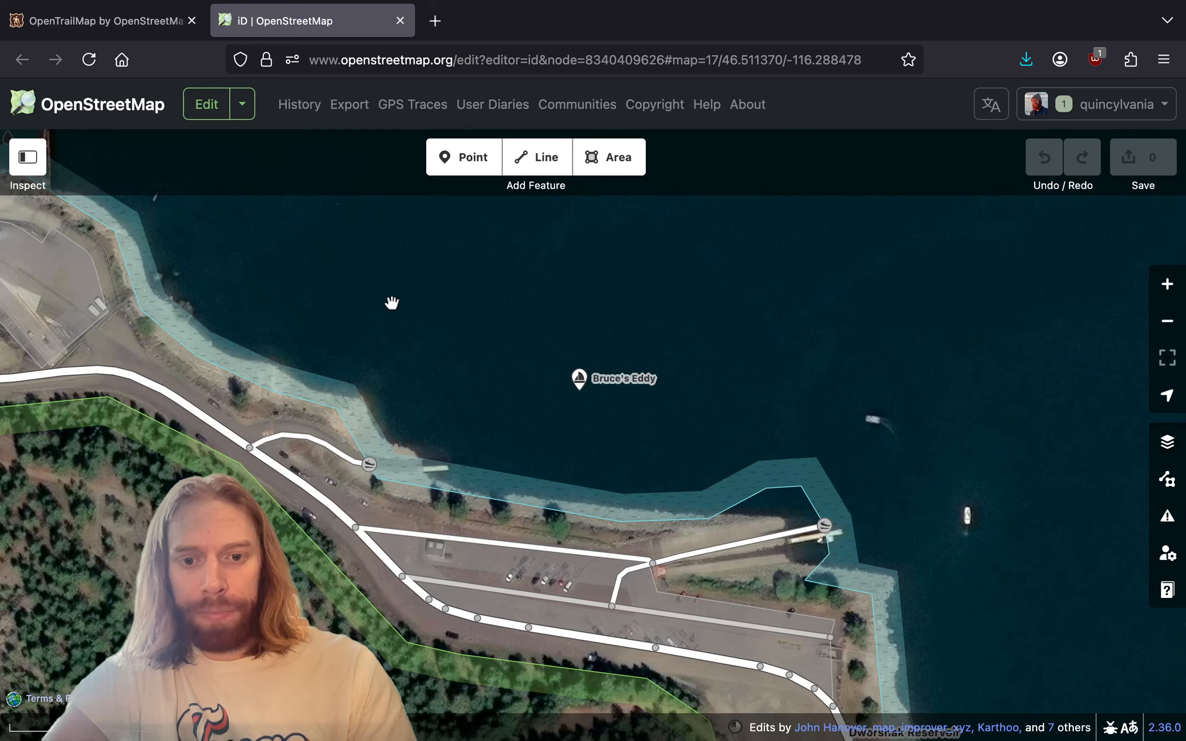
# - Select the North Fork Clearwater River line in the reservoir above the dam and fit its whole length in view
pyautogui.moveTo(391, 303); pyautogui.dragTo(808, 459)
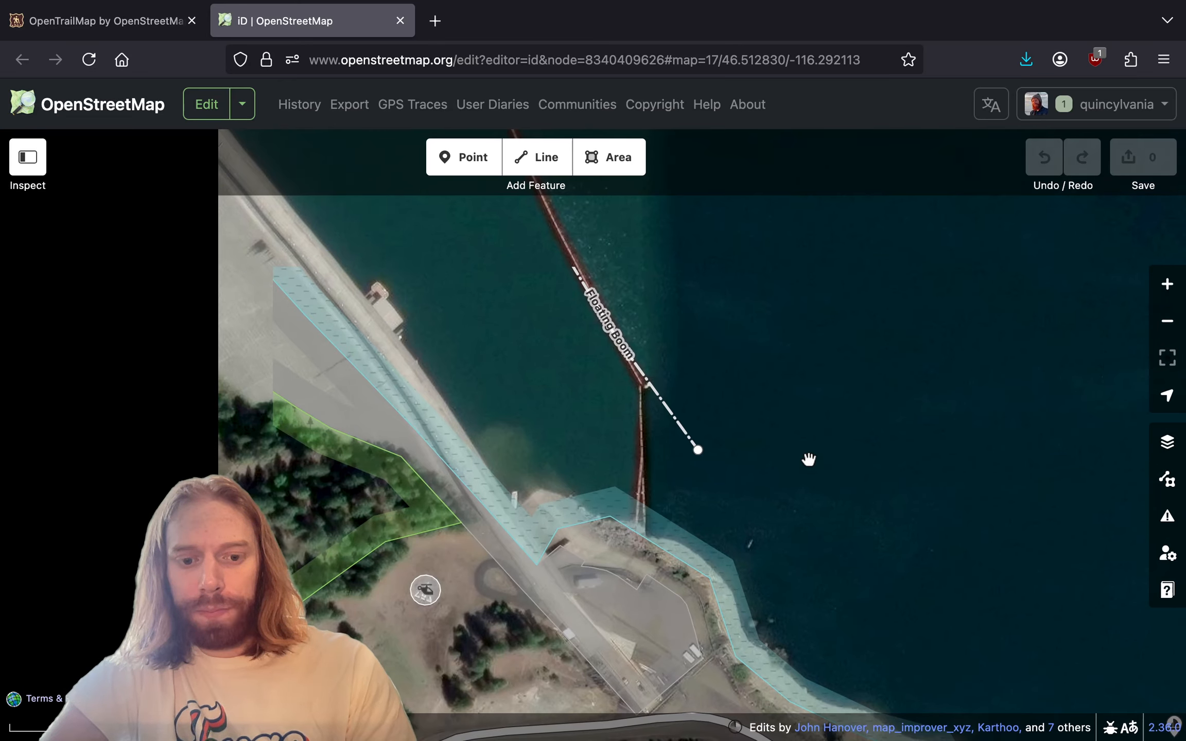
pyautogui.moveTo(974, 521); pyautogui.dragTo(588, 374)
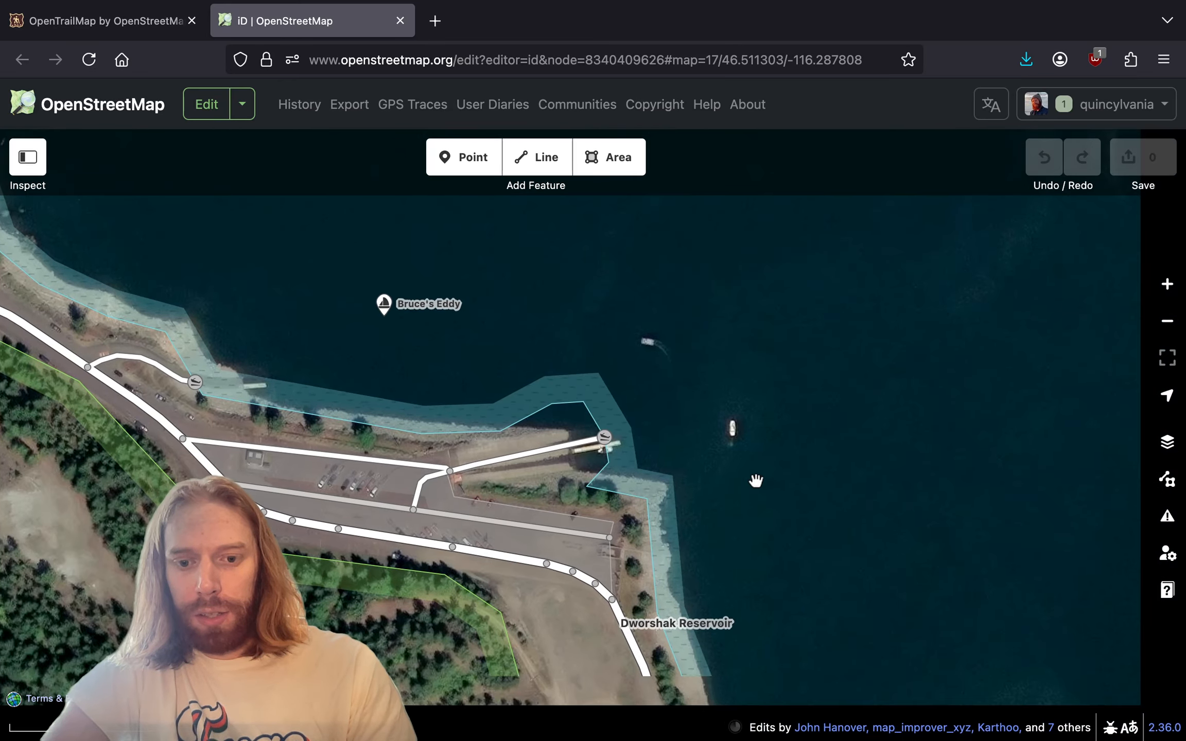
pyautogui.moveTo(602, 300); pyautogui.dragTo(611, 583)
pyautogui.moveTo(342, 297); pyautogui.dragTo(662, 633)
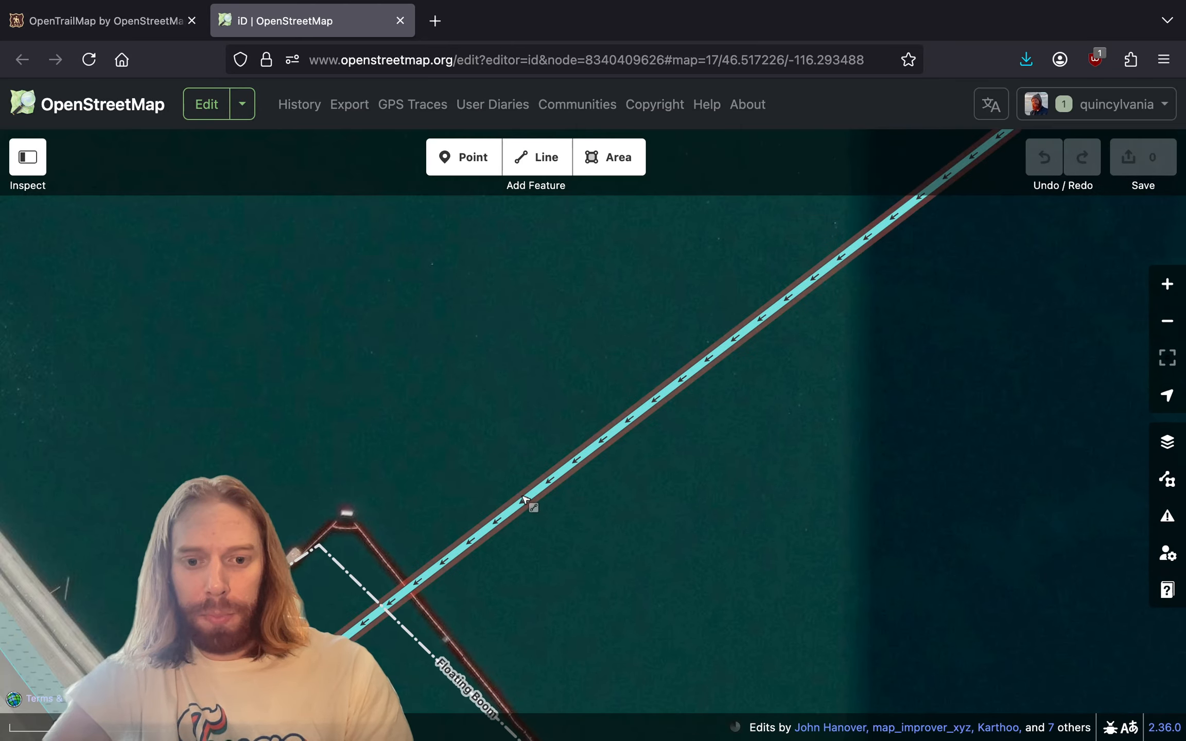
pyautogui.click(524, 499)
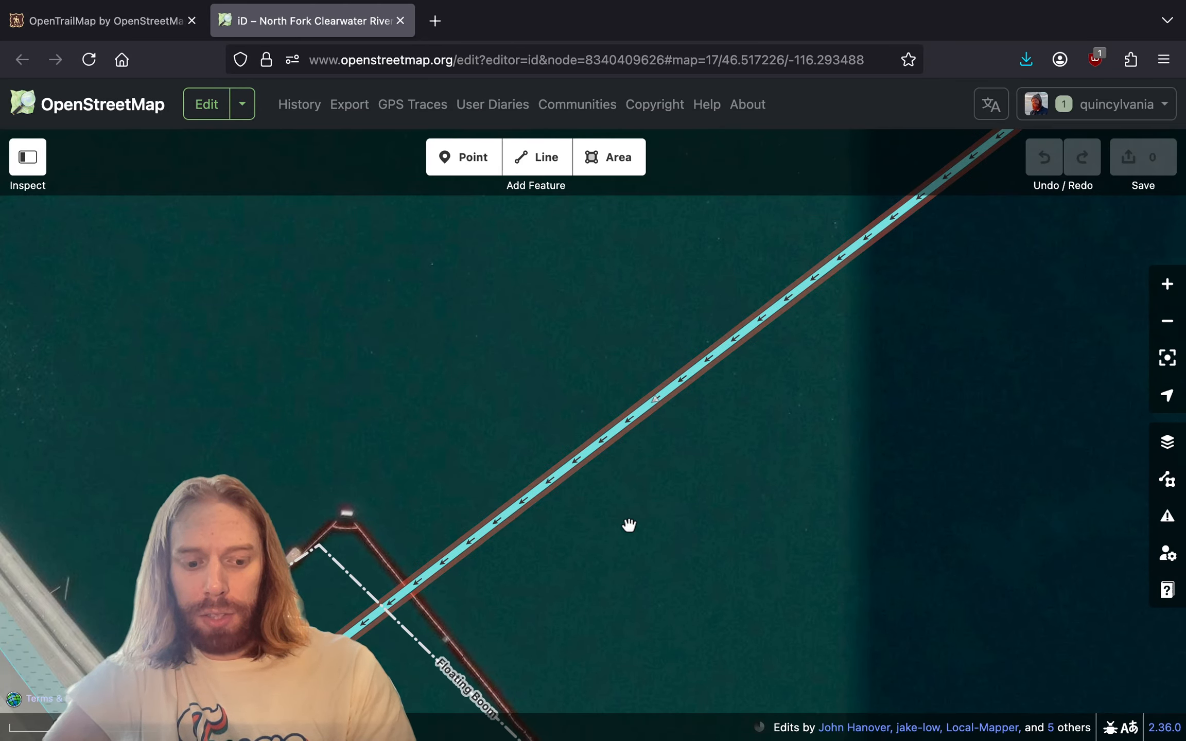
pyautogui.click(1167, 358)
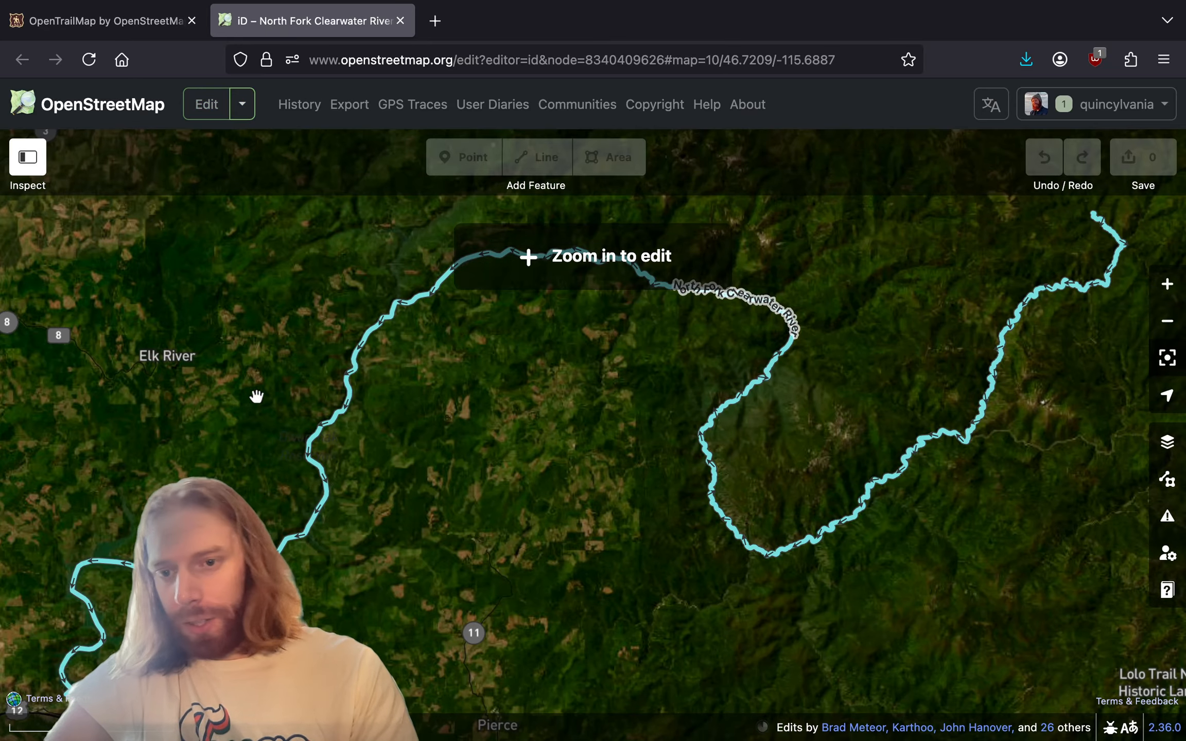
# - Trace the North Fork Clearwater River upstream from Orofino through the reservoir to the narrow reach east of Boehls Butte
pyautogui.moveTo(226, 414); pyautogui.dragTo(468, 418)
pyautogui.scroll(-8, 469, 418)
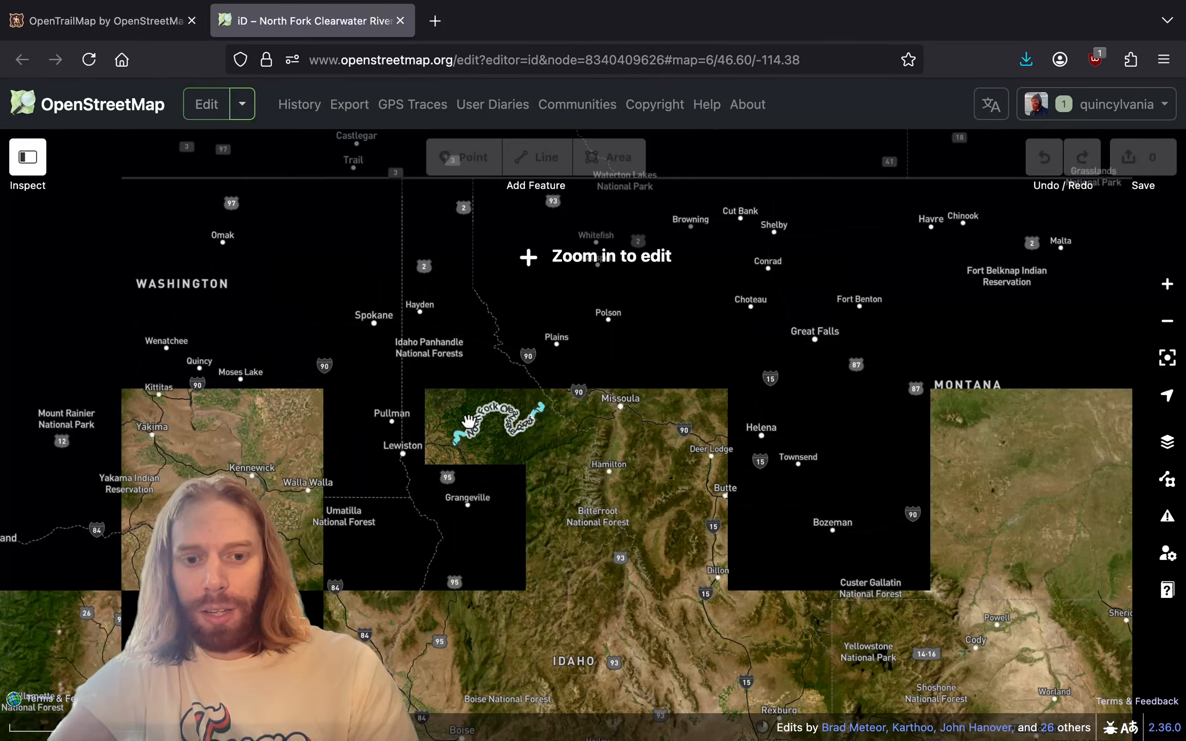
pyautogui.scroll(4, 469, 422)
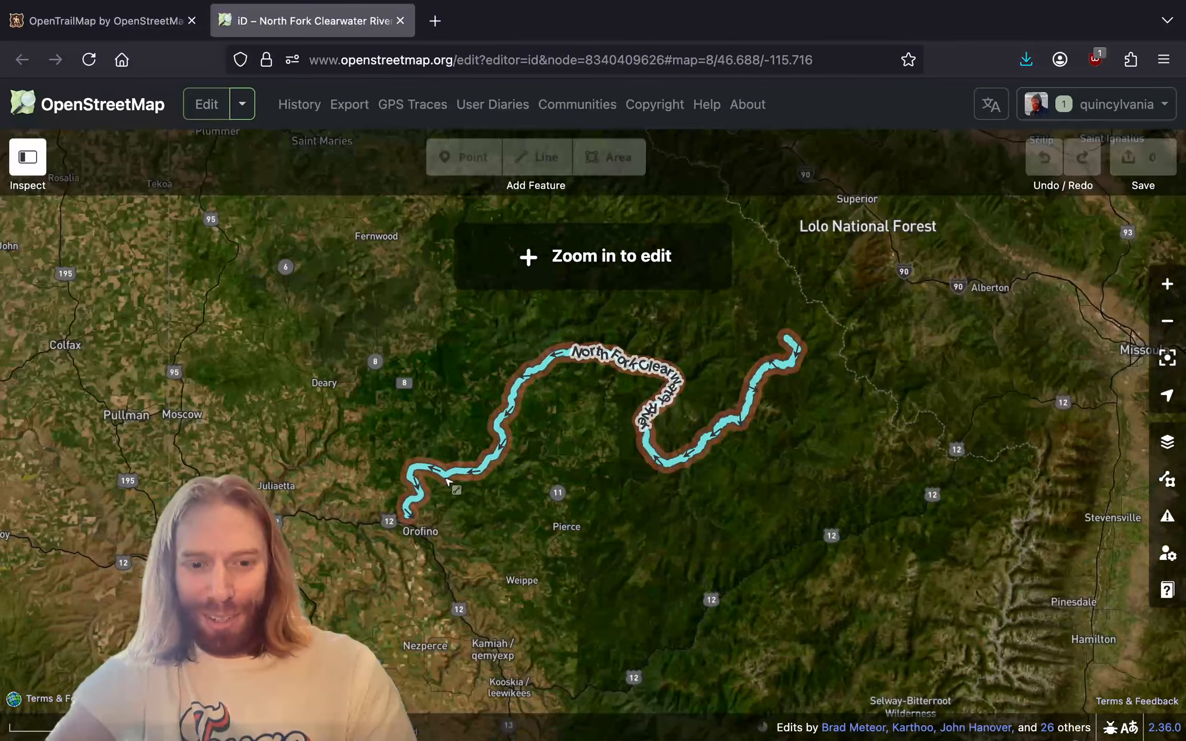
pyautogui.scroll(4, 447, 483)
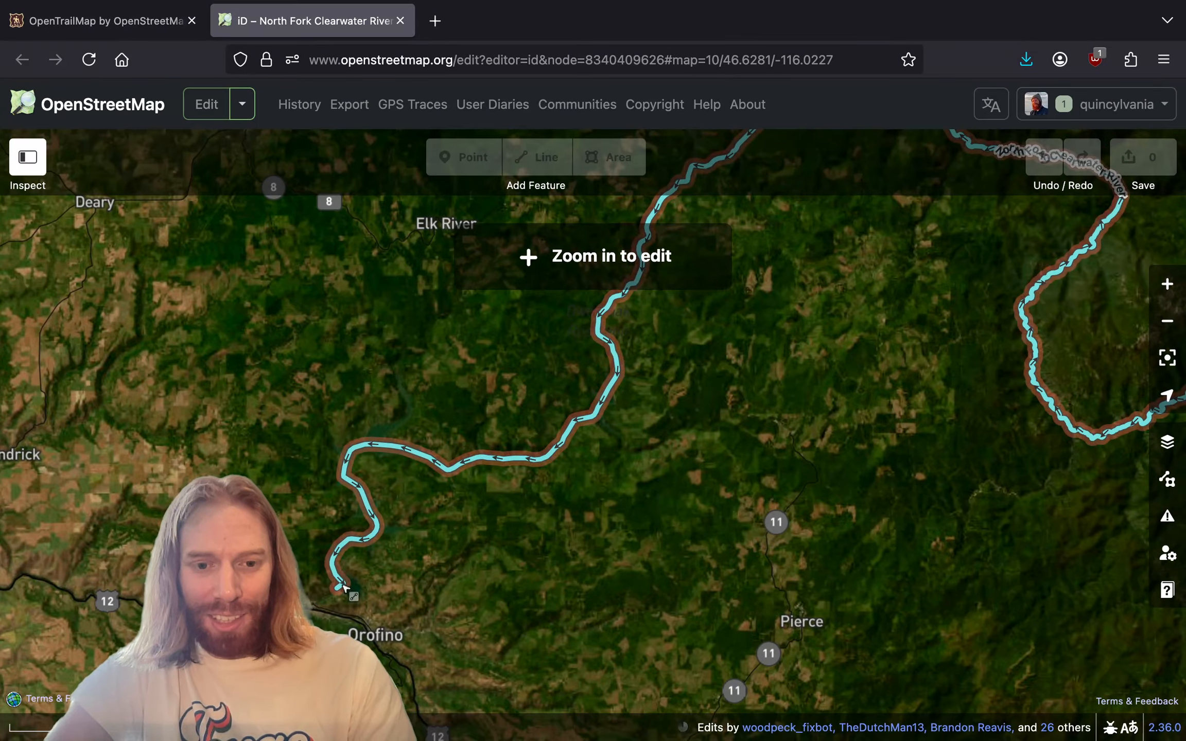
pyautogui.scroll(4, 344, 588)
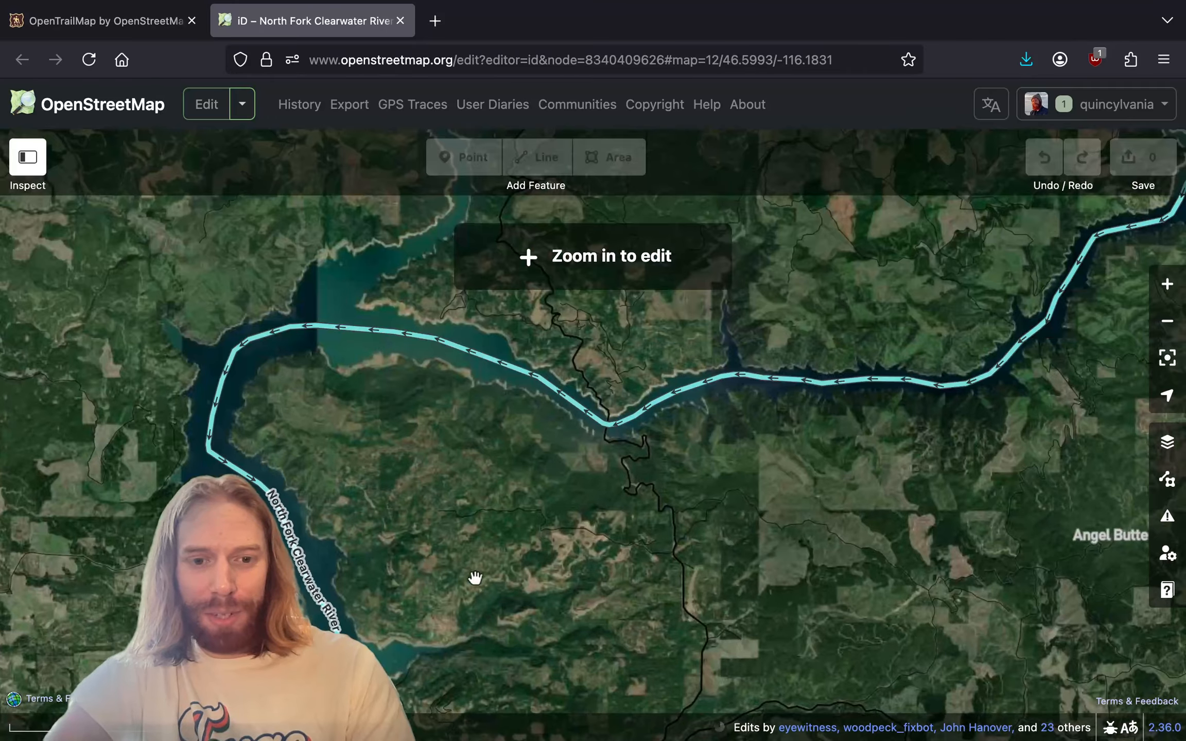
pyautogui.moveTo(913, 421); pyautogui.dragTo(466, 619)
pyautogui.moveTo(823, 400); pyautogui.dragTo(646, 612)
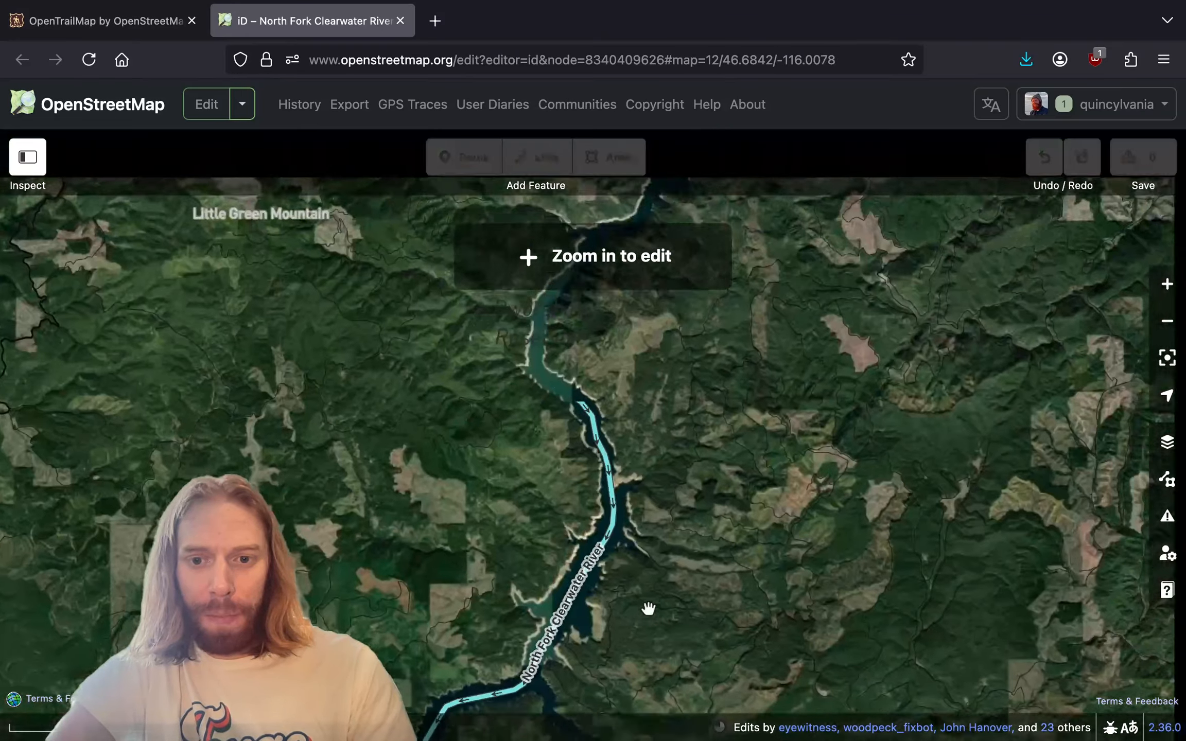
pyautogui.moveTo(717, 338); pyautogui.dragTo(489, 604)
pyautogui.moveTo(543, 337); pyautogui.dragTo(482, 542)
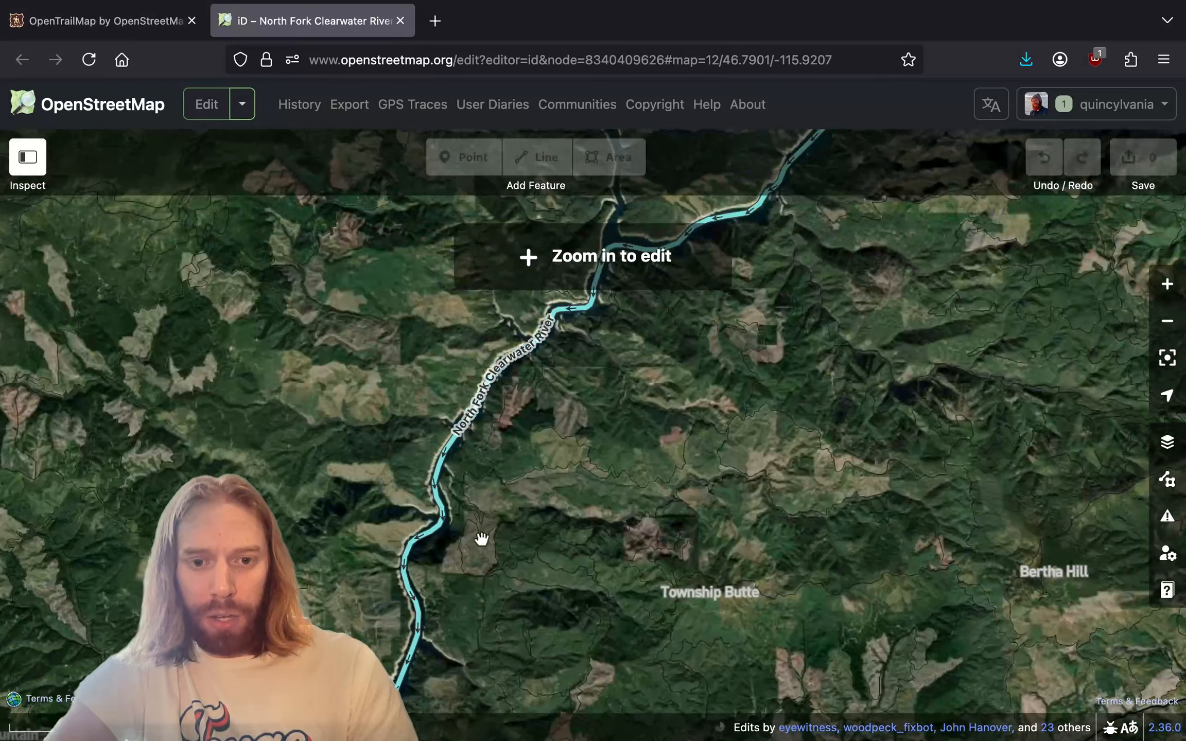
pyautogui.moveTo(513, 479); pyautogui.dragTo(461, 543)
pyautogui.moveTo(563, 466); pyautogui.dragTo(450, 604)
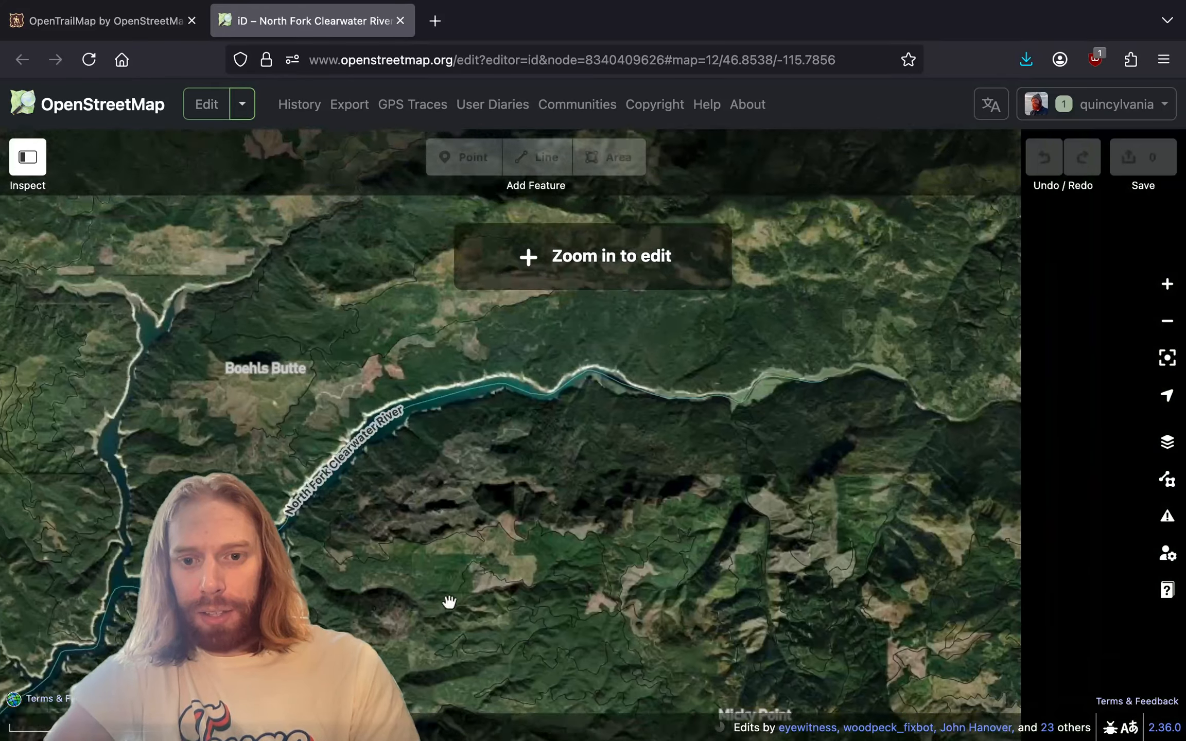
pyautogui.moveTo(693, 529); pyautogui.dragTo(616, 497)
# - Examine the river's alignment and banks along the upper reservoir, from Campton Creek upstream past Thrasher Creek to the North Fork Downriver Trail
pyautogui.click(455, 402)
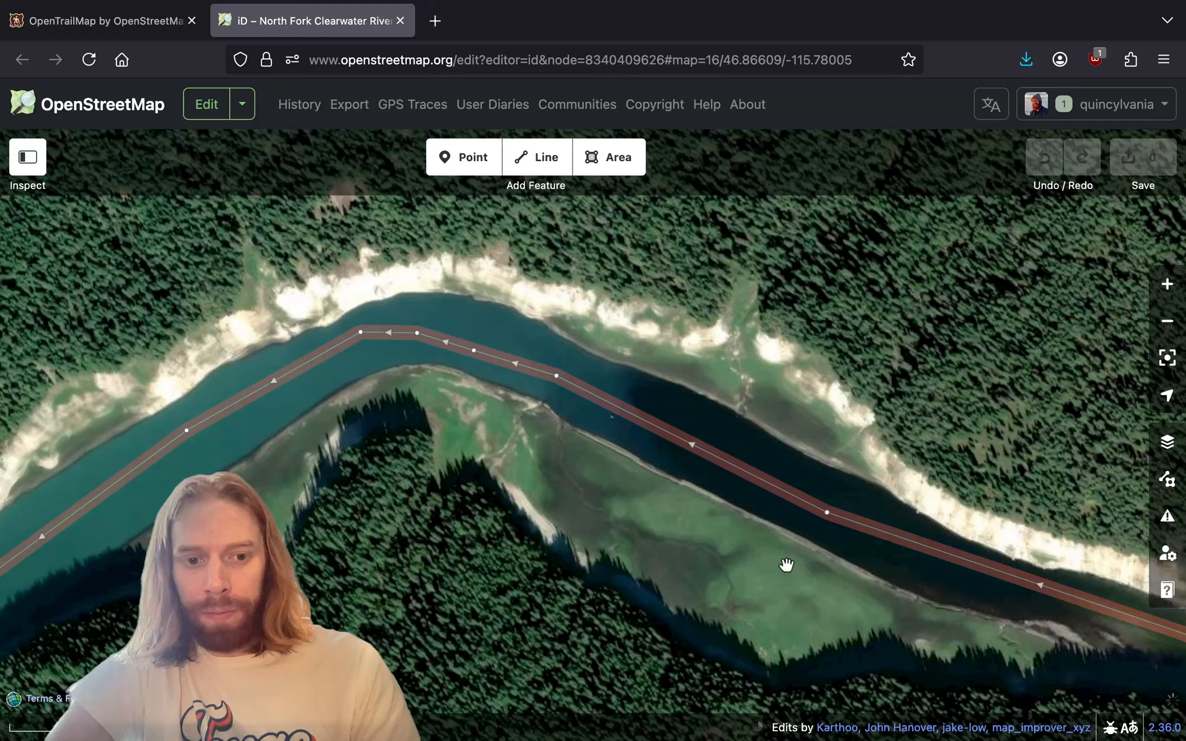
pyautogui.moveTo(786, 564); pyautogui.dragTo(450, 456)
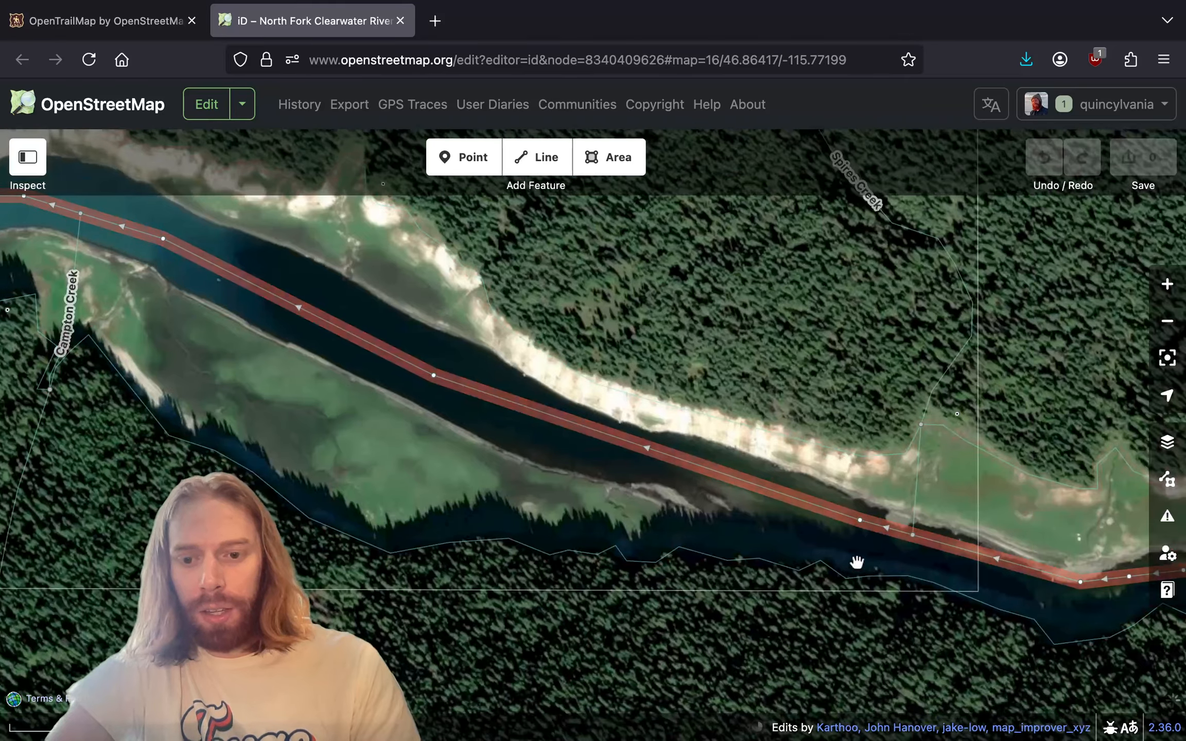
pyautogui.moveTo(855, 561); pyautogui.dragTo(533, 517)
pyautogui.moveTo(817, 593); pyautogui.dragTo(678, 572)
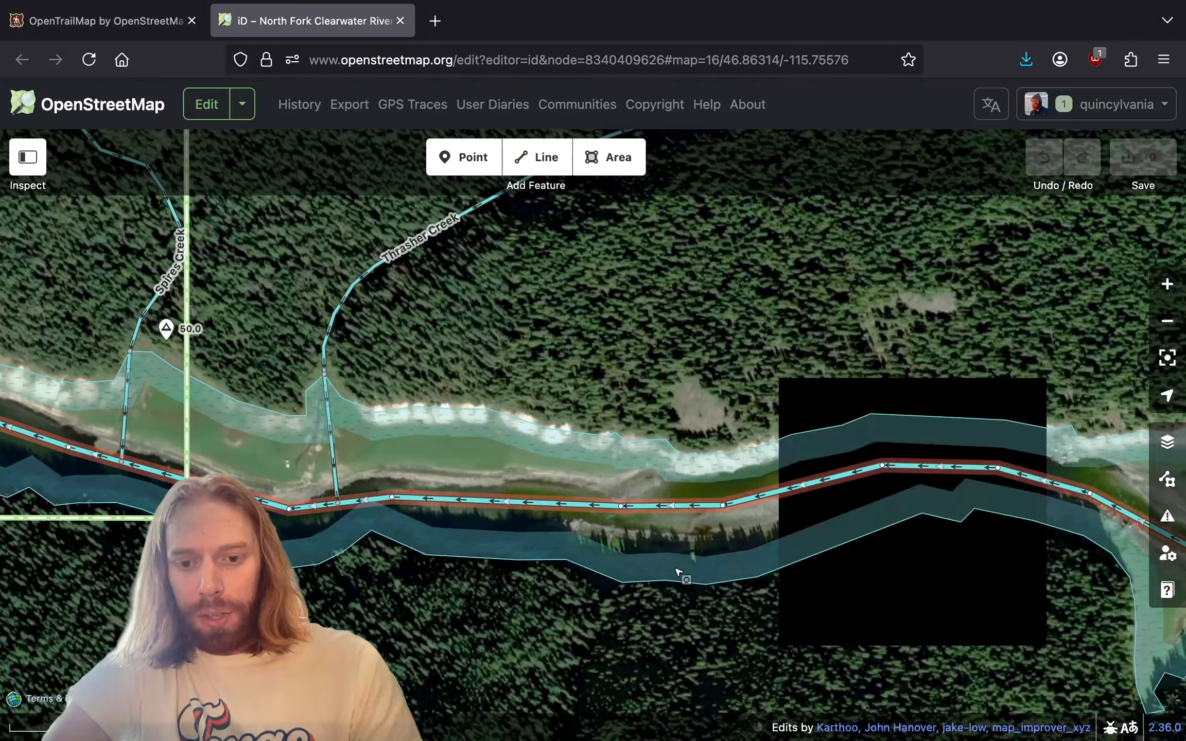
pyautogui.moveTo(1021, 539); pyautogui.dragTo(457, 519)
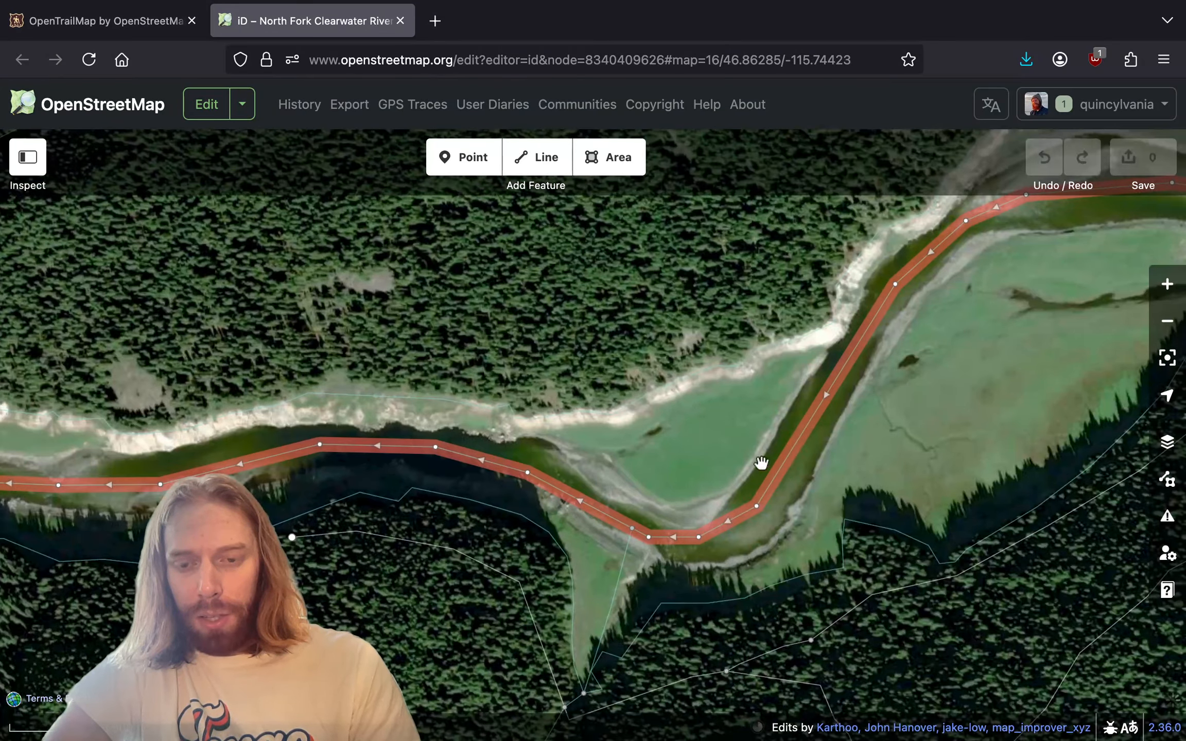
pyautogui.doubleClick(850, 418)
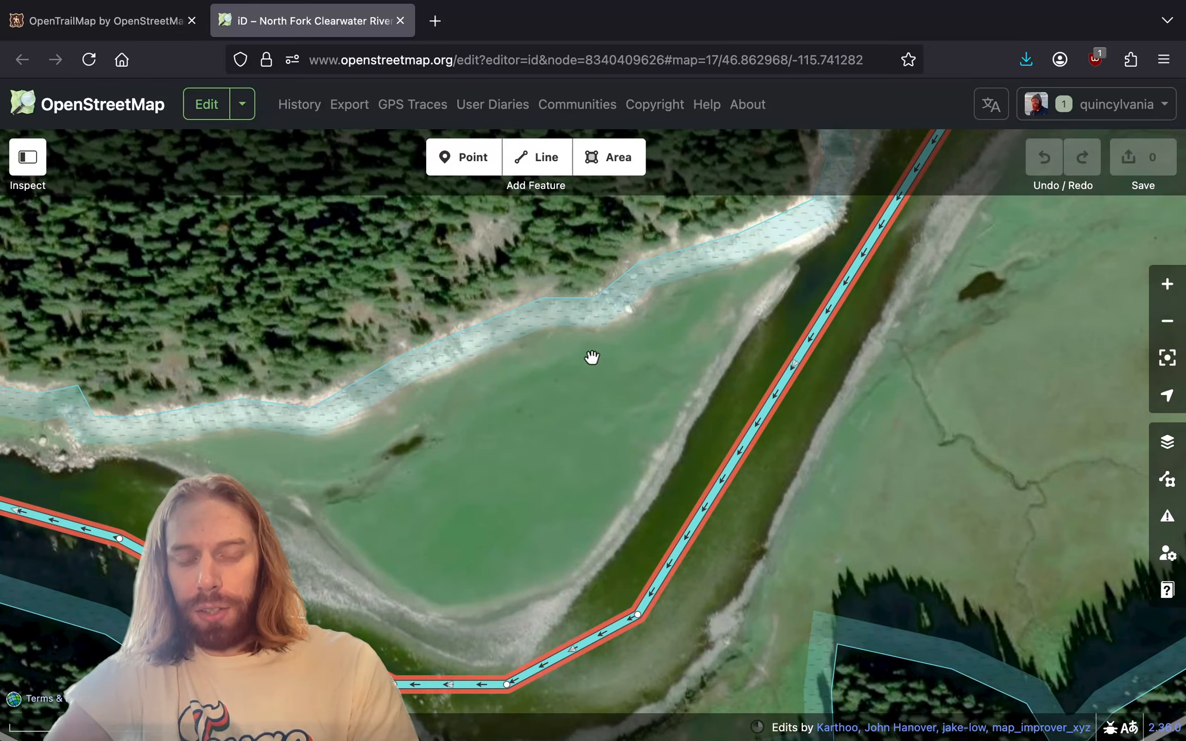
pyautogui.moveTo(927, 272); pyautogui.dragTo(452, 503)
pyautogui.scroll(-3, 453, 502)
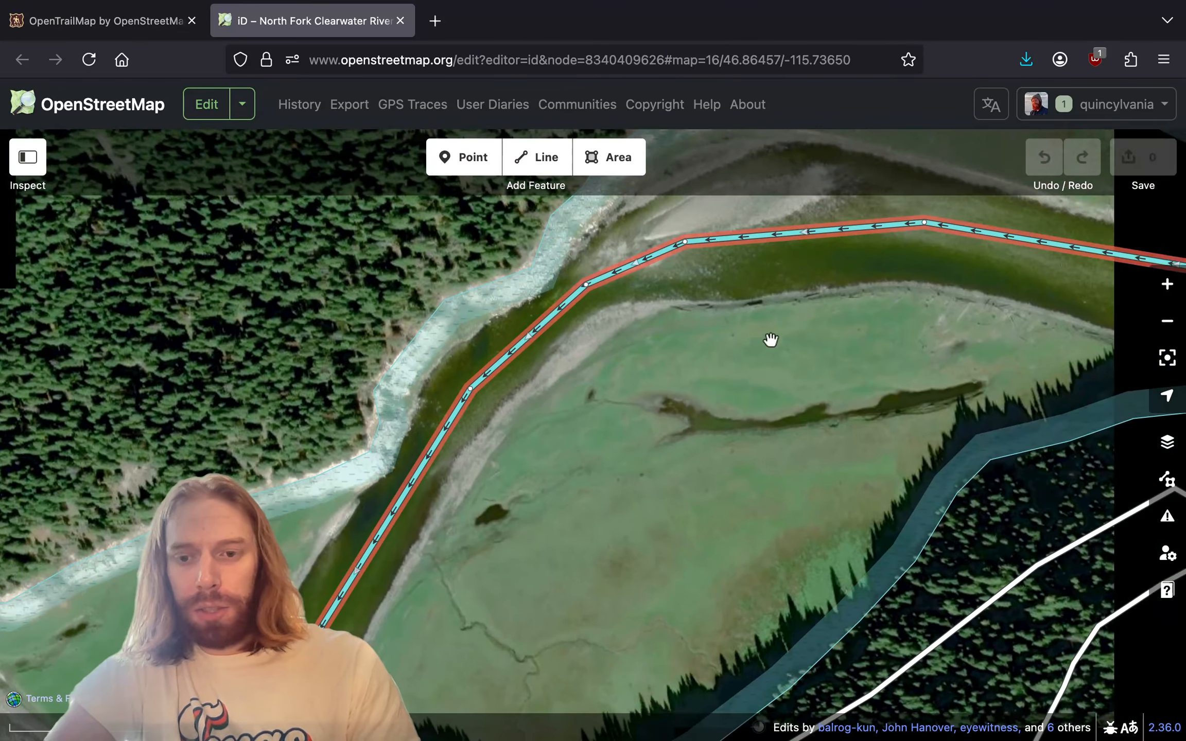
pyautogui.moveTo(1022, 368); pyautogui.dragTo(476, 406)
pyautogui.moveTo(972, 328); pyautogui.dragTo(474, 344)
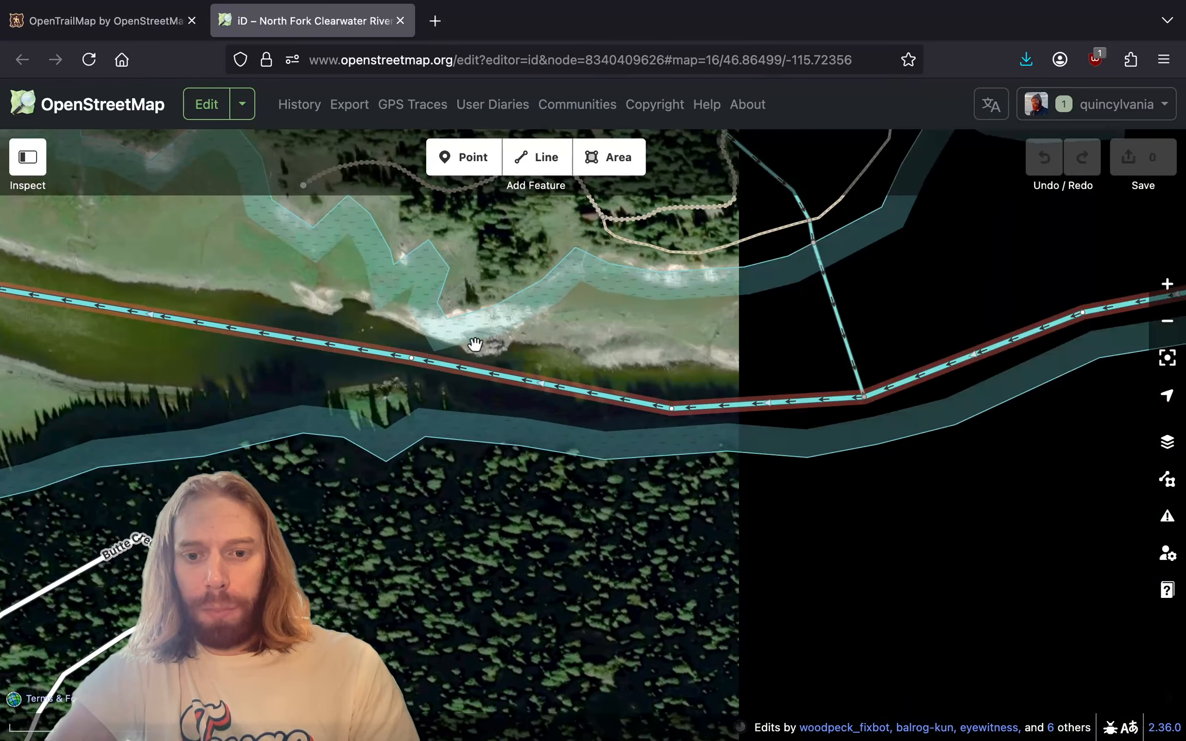
pyautogui.moveTo(892, 334); pyautogui.dragTo(479, 485)
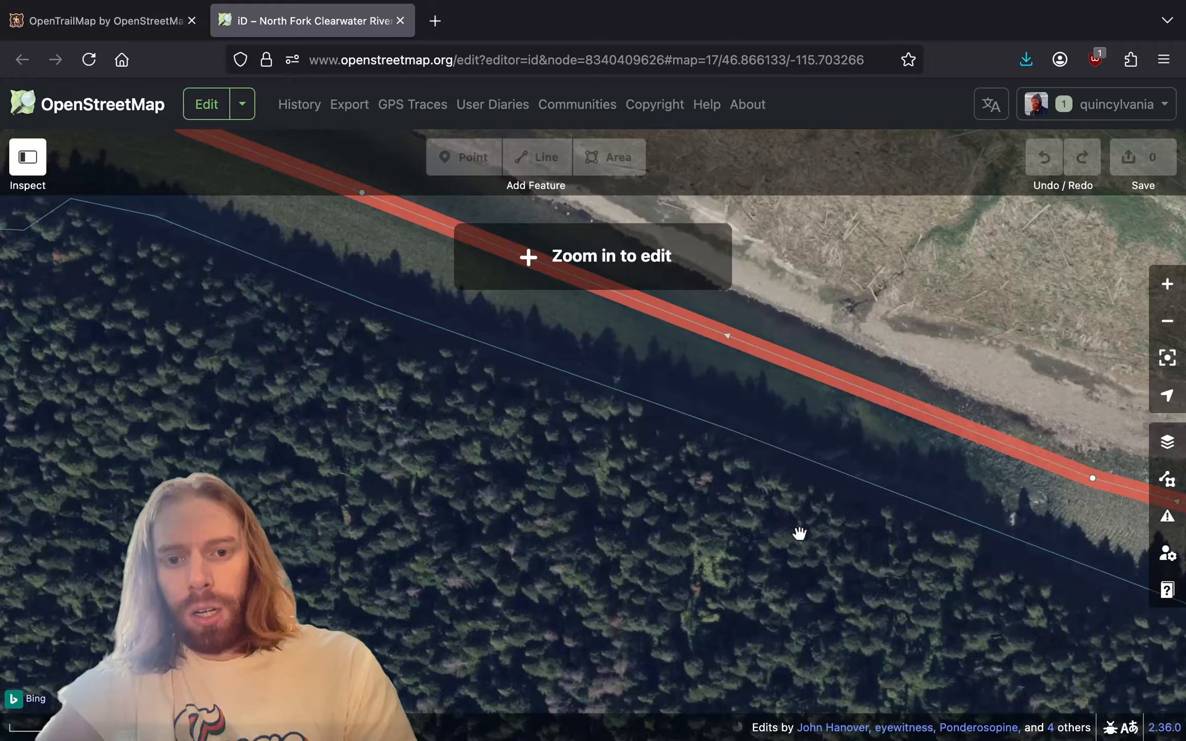
pyautogui.moveTo(799, 533); pyautogui.dragTo(621, 580)
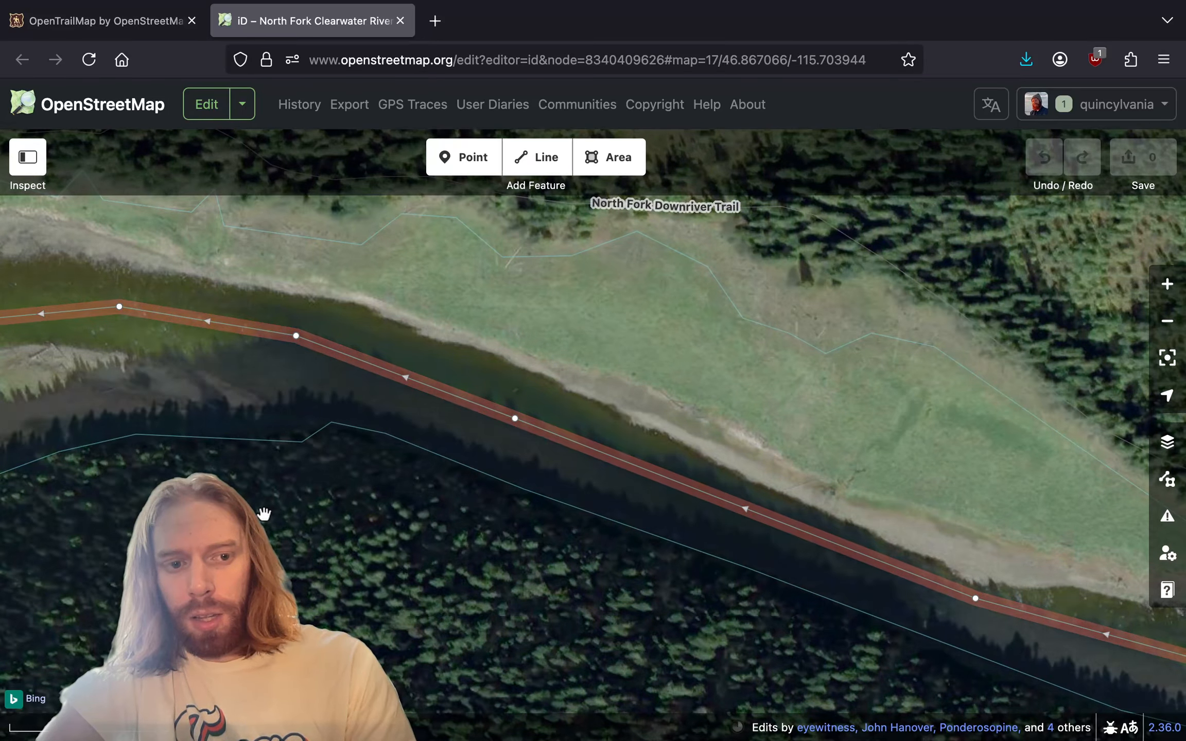
# - Split the North Fork Clearwater River line at a bend in the upper reservoir, downstream of the narrow exposed reach
pyautogui.moveTo(265, 516); pyautogui.dragTo(916, 493)
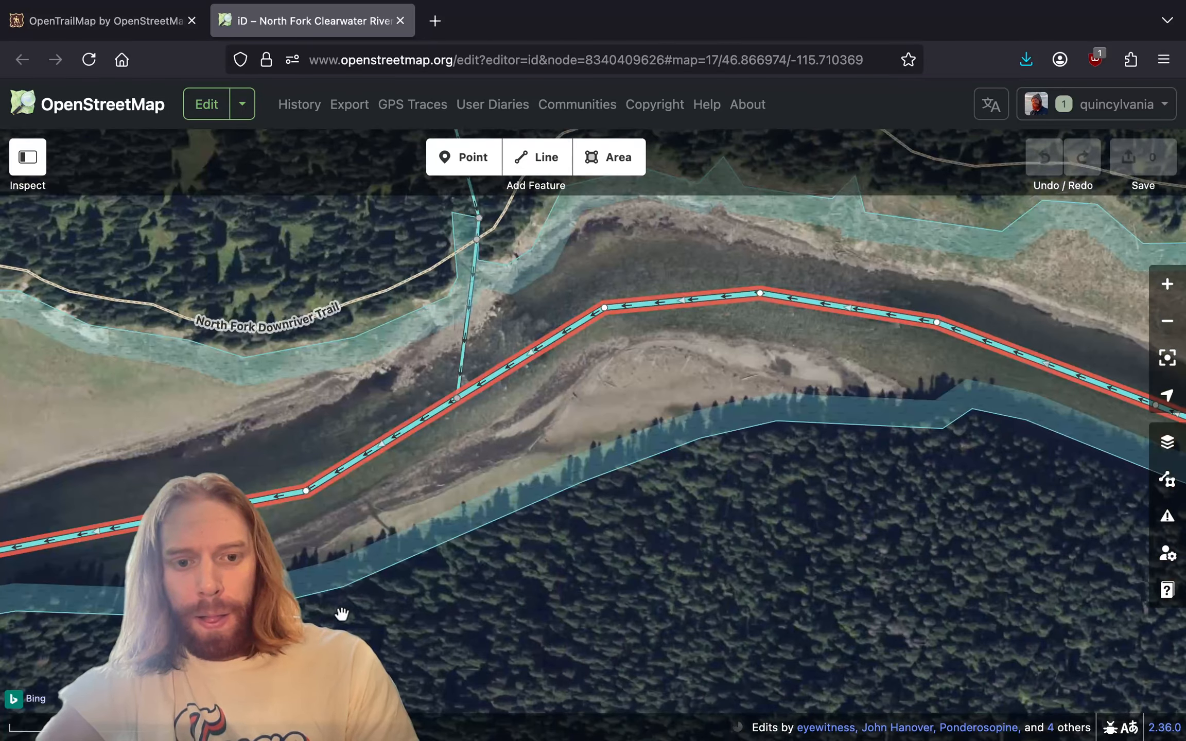
pyautogui.moveTo(345, 613); pyautogui.dragTo(781, 495)
pyautogui.scroll(-10, 781, 495)
pyautogui.moveTo(475, 569); pyautogui.dragTo(836, 469)
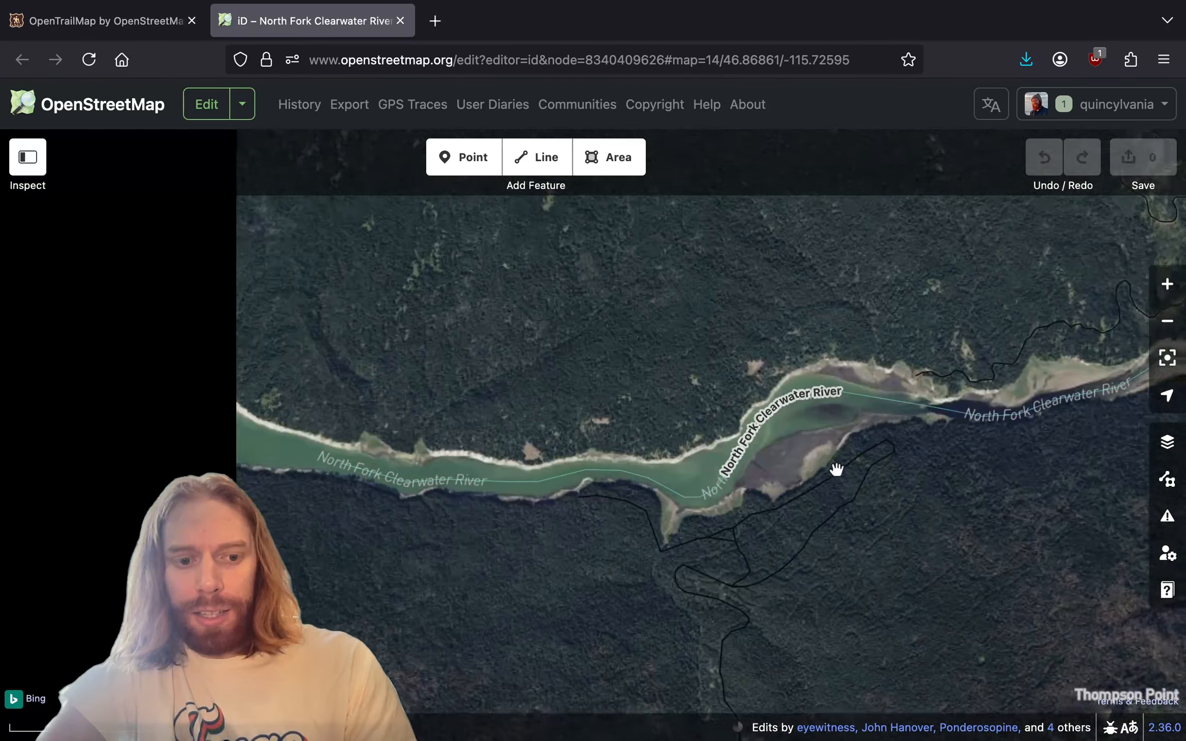
pyautogui.moveTo(522, 456); pyautogui.dragTo(757, 456)
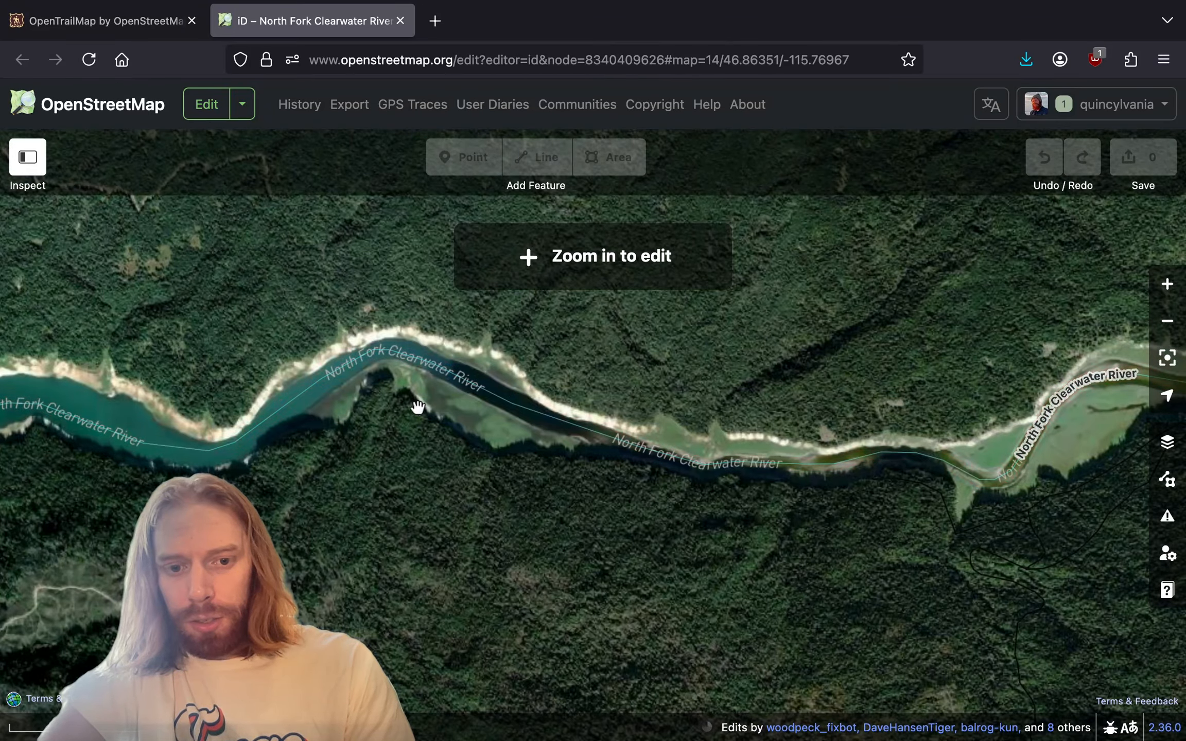
pyautogui.scroll(10, 416, 399)
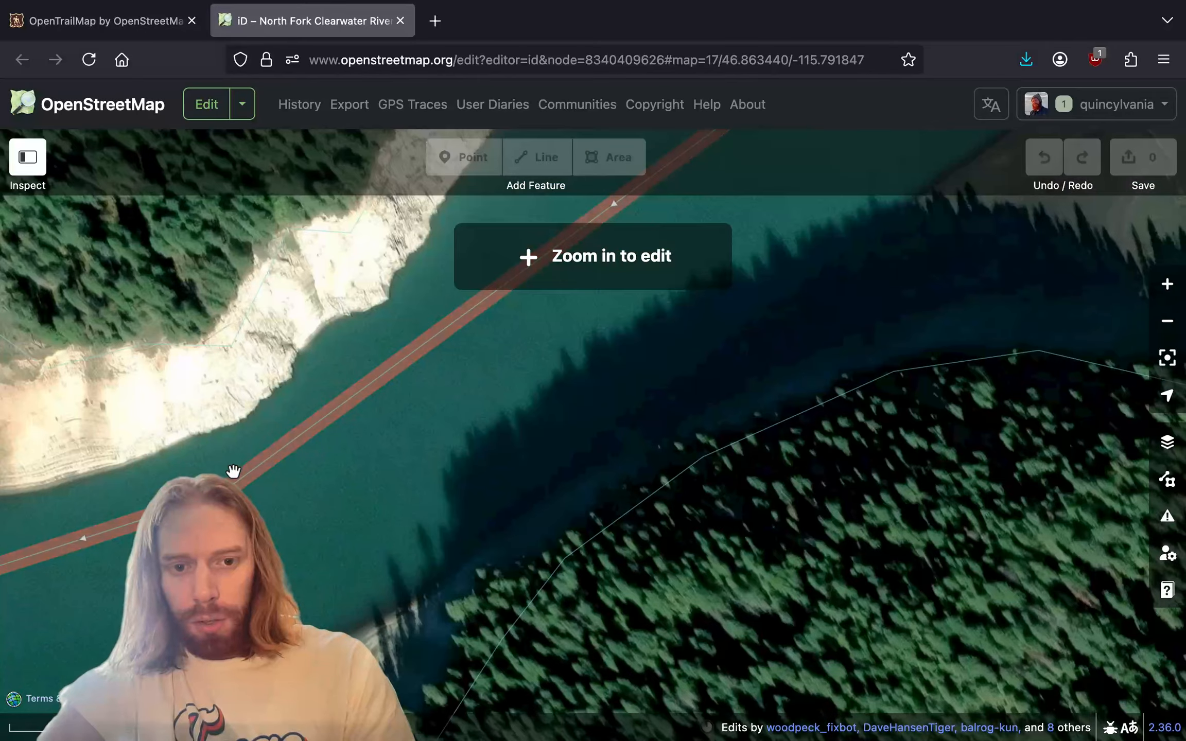
pyautogui.moveTo(233, 471); pyautogui.dragTo(665, 472)
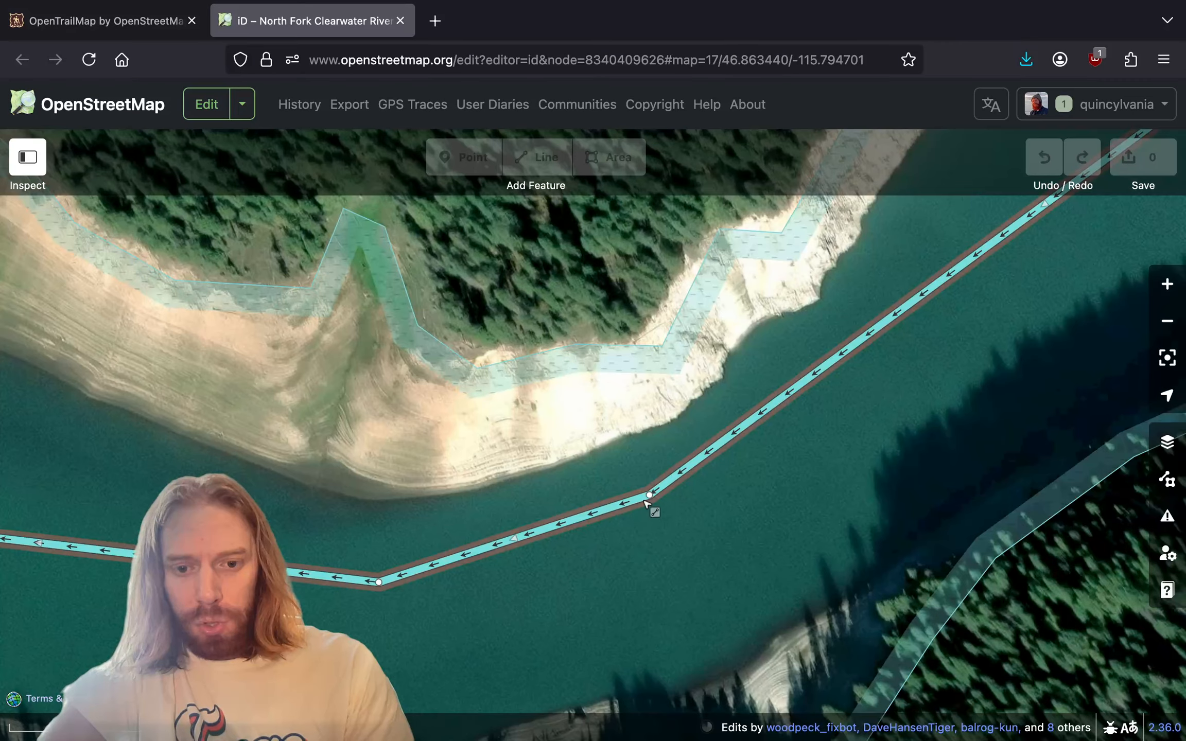
pyautogui.click(641, 499)
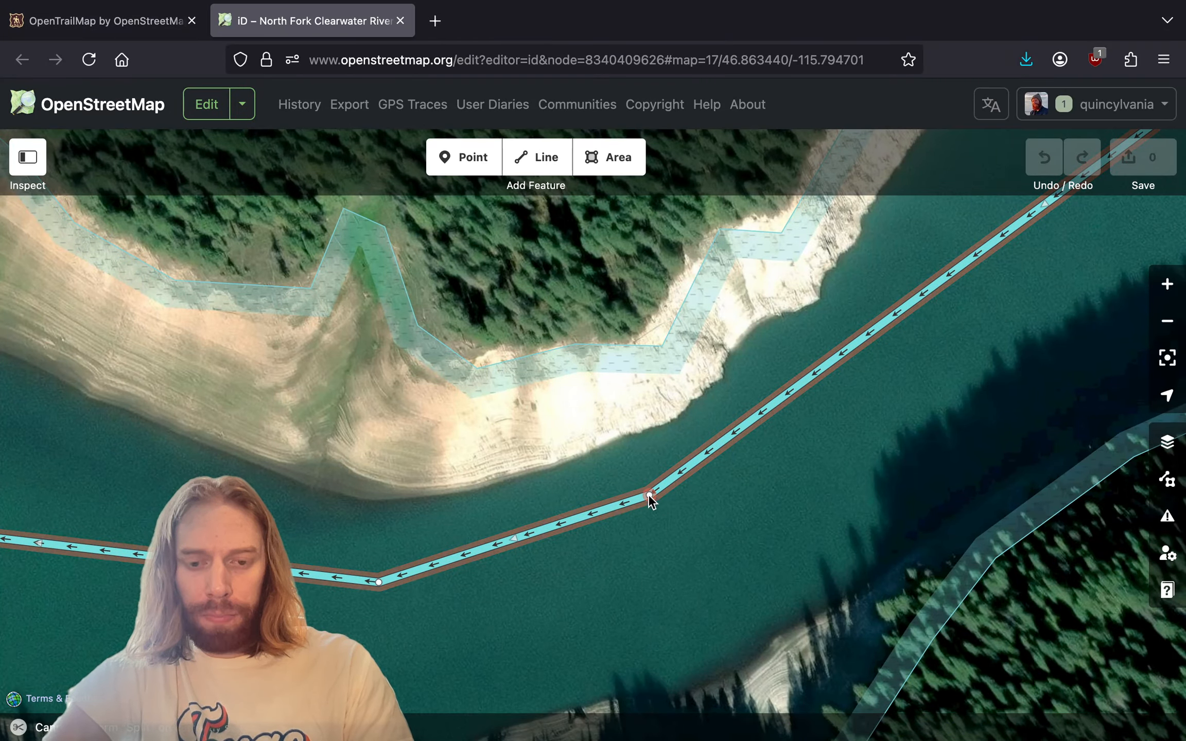
pyautogui.press('x')
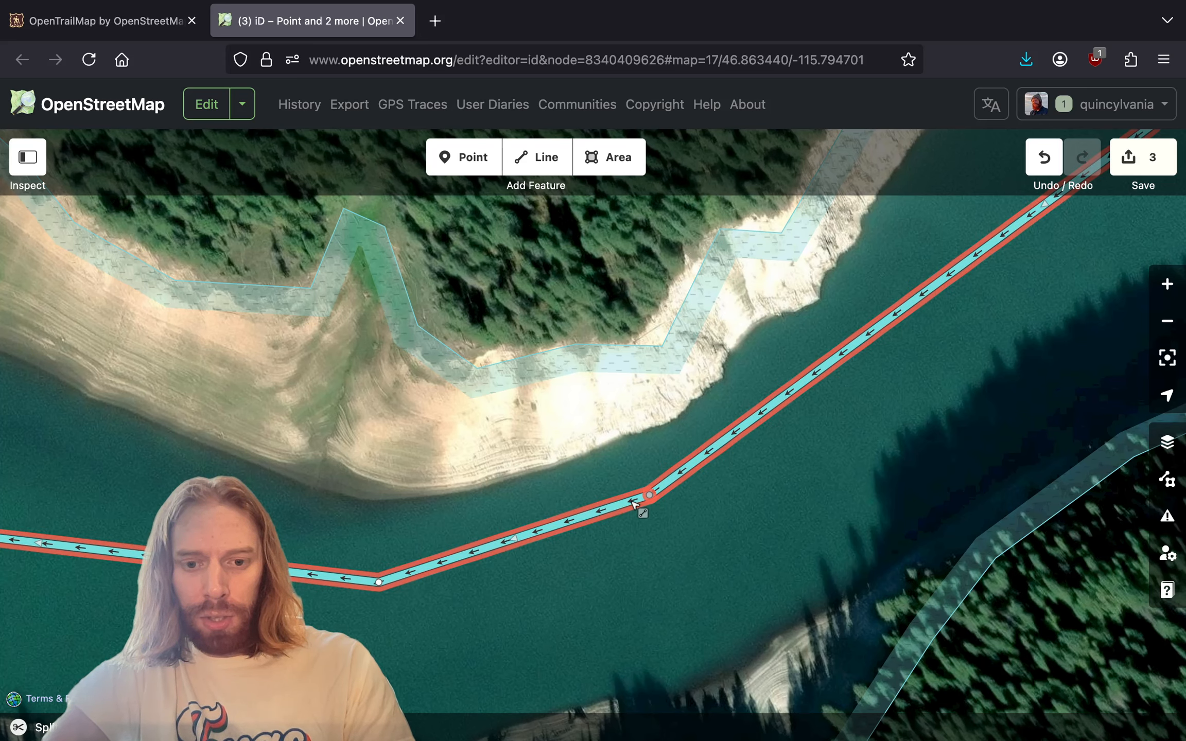
pyautogui.rightClick(650, 495)
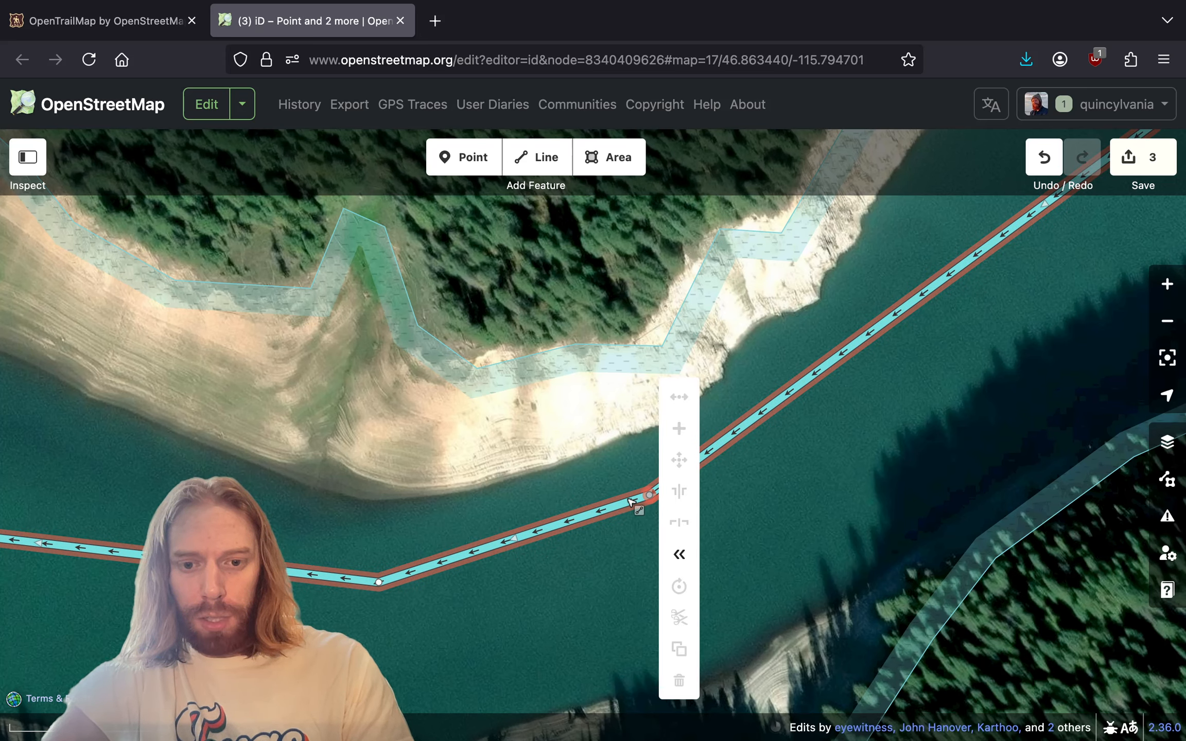
# - Select the downstream segment of the split river and check its whole course through the reservoir against the imagery
pyautogui.click(563, 521)
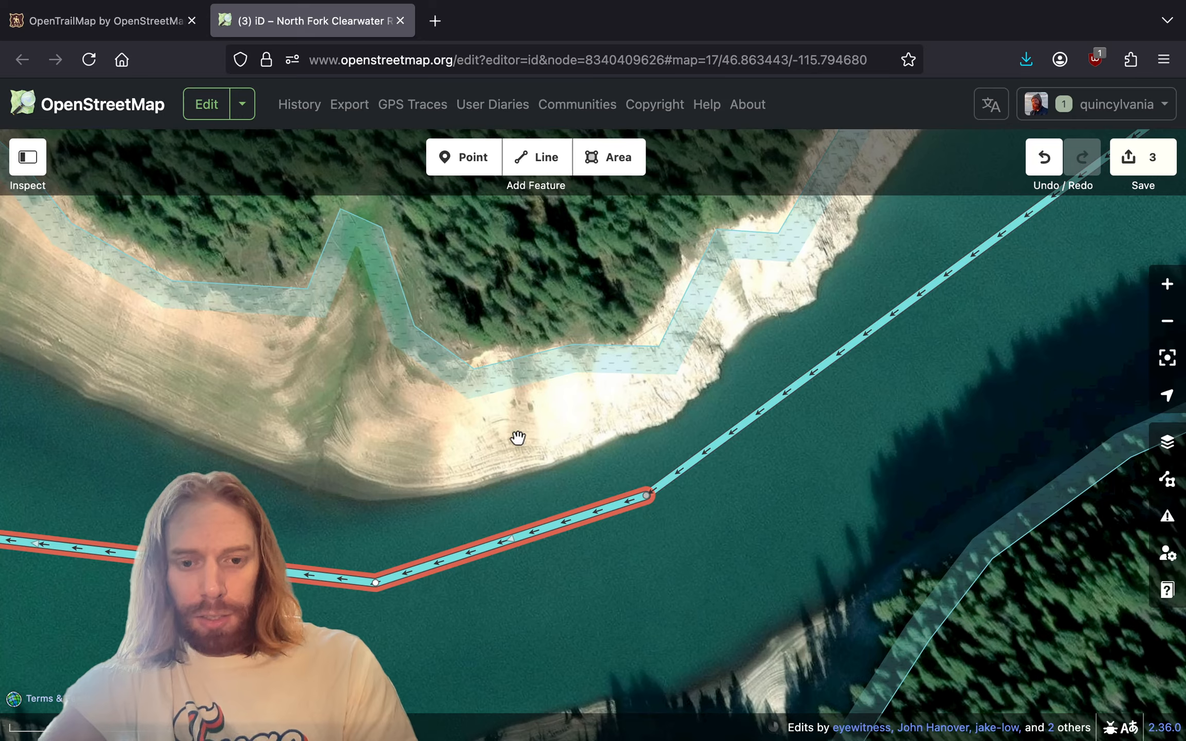
pyautogui.press('z')
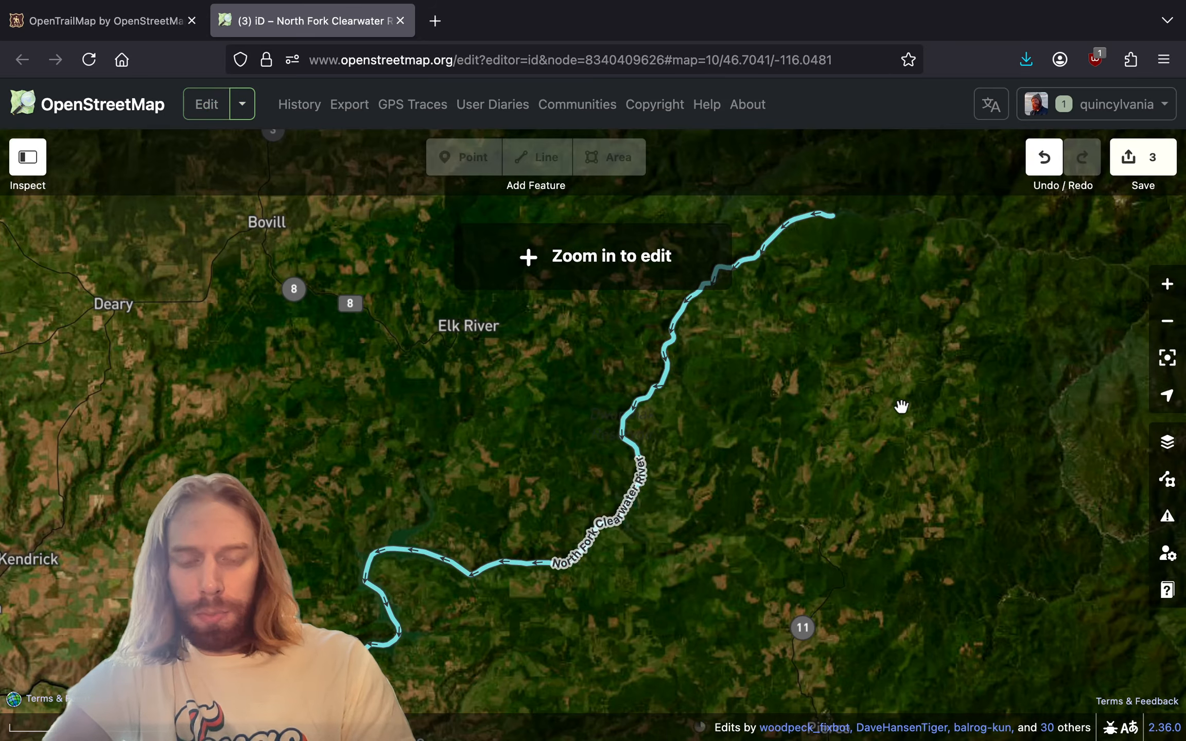
pyautogui.scroll(10, 410, 599)
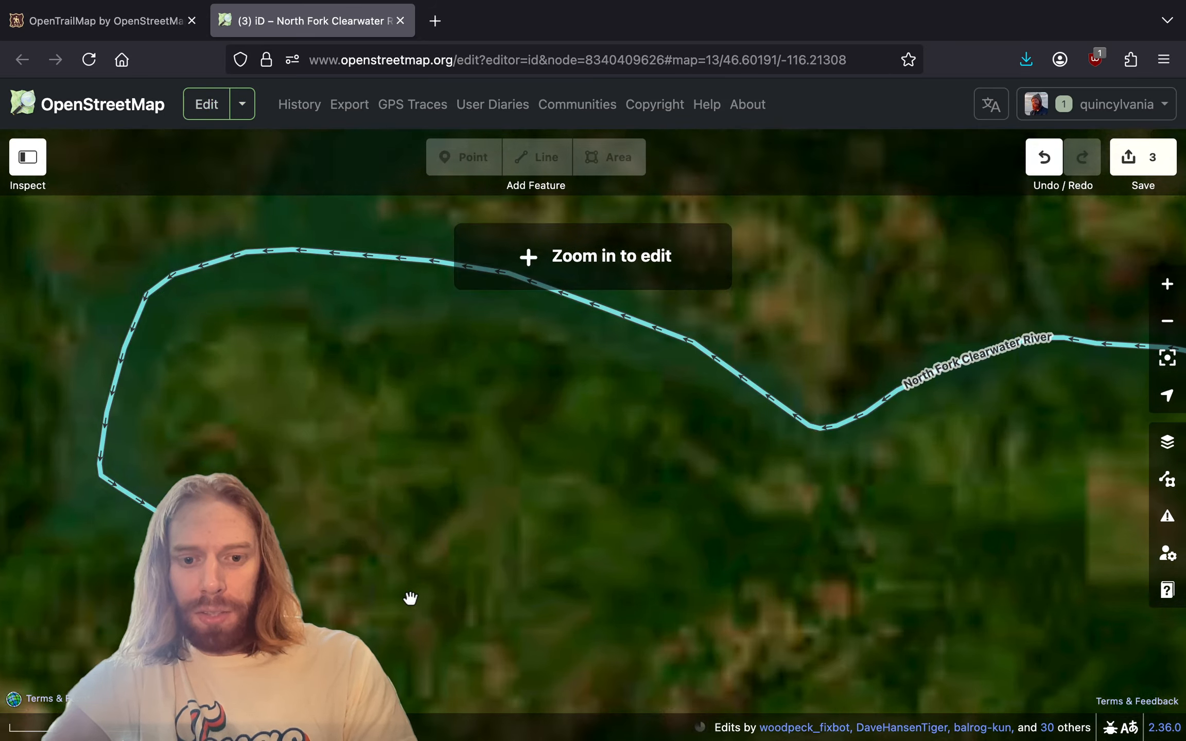
pyautogui.moveTo(826, 437); pyautogui.dragTo(77, 588)
pyautogui.scroll(-5, 149, 617)
pyautogui.scroll(5, 582, 330)
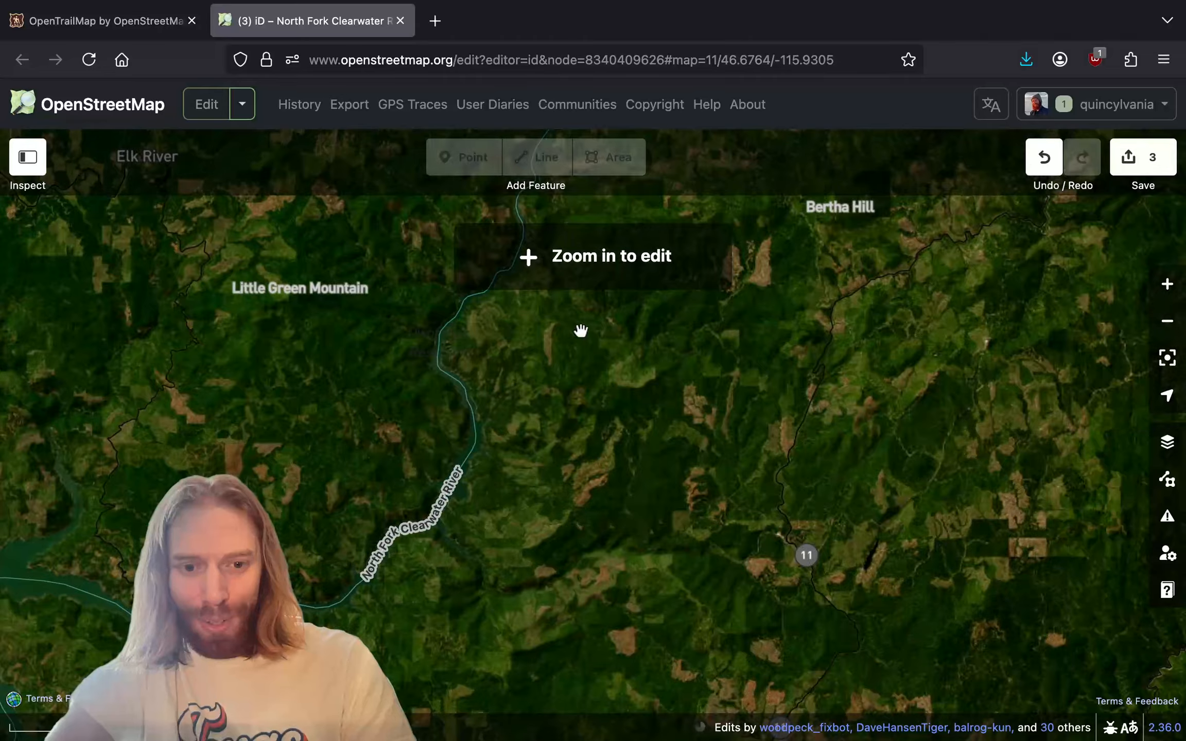
pyautogui.moveTo(582, 331); pyautogui.dragTo(463, 630)
pyautogui.scroll(8, 469, 387)
pyautogui.scroll(-5, 489, 417)
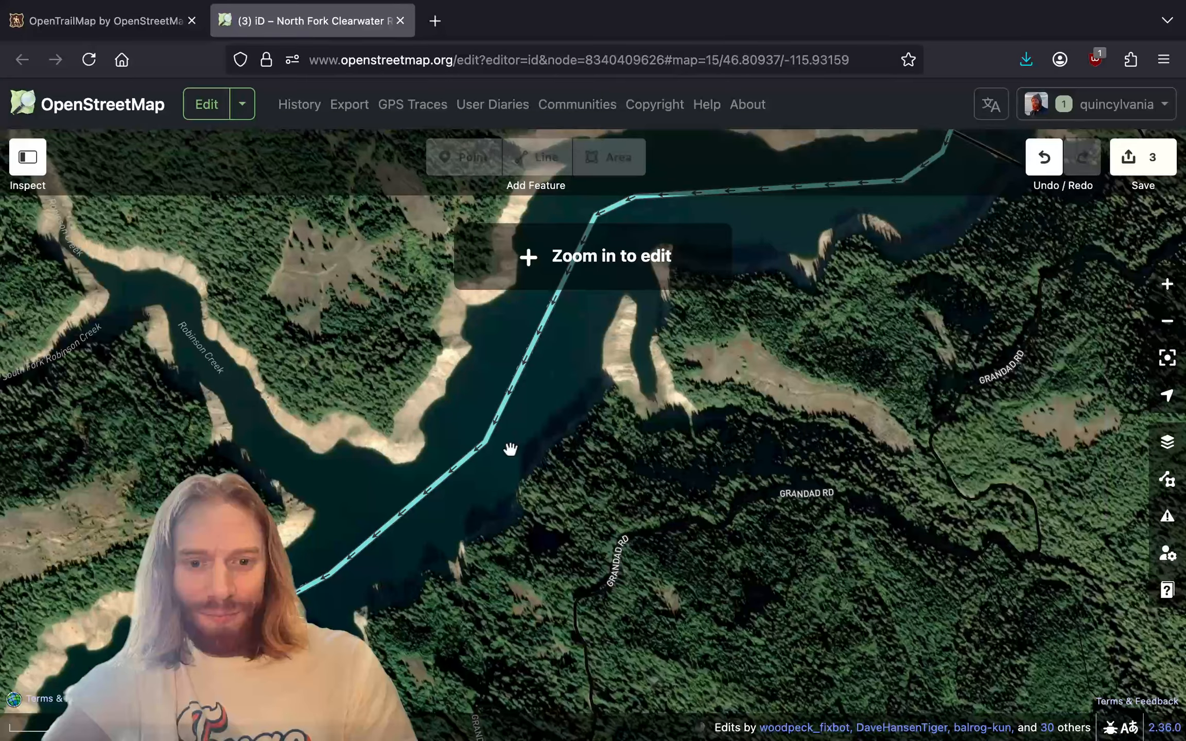
pyautogui.press('z')
# - Change the waterway tag of the selected North Fork Clearwater River segment to flowline
pyautogui.click(37, 165)
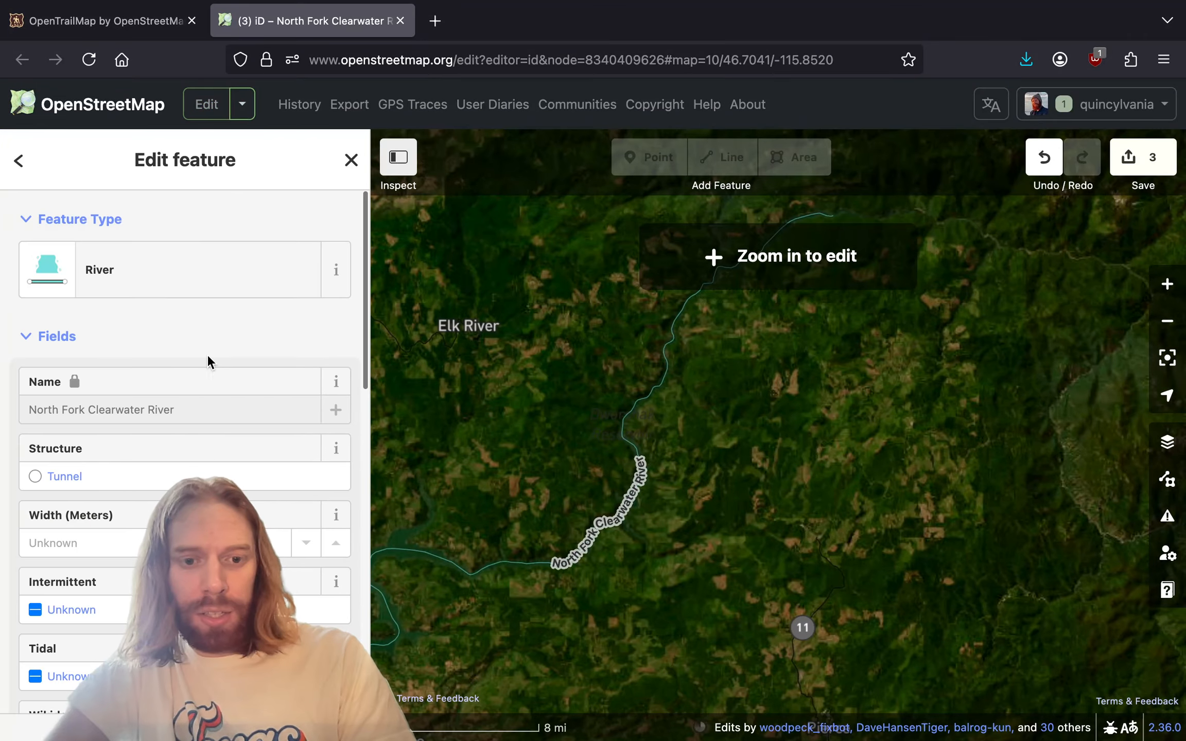
pyautogui.scroll(-10, 151, 492)
pyautogui.scroll(-3, 151, 490)
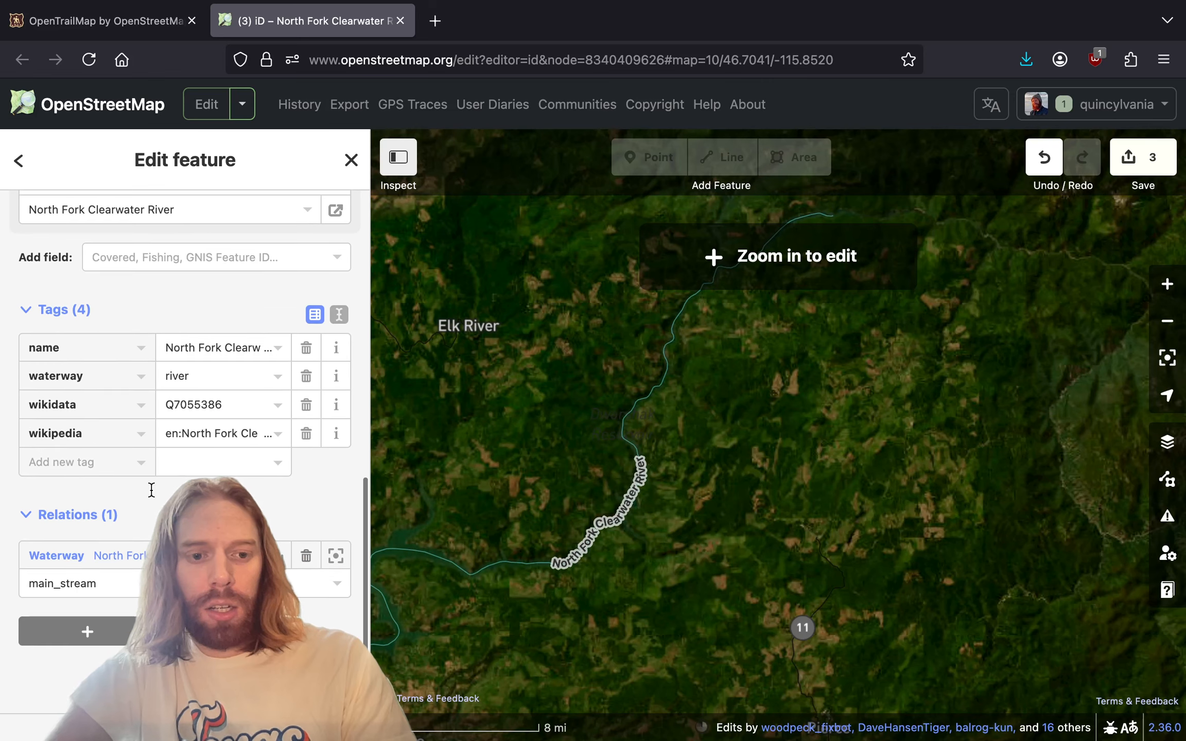
pyautogui.doubleClick(210, 377)
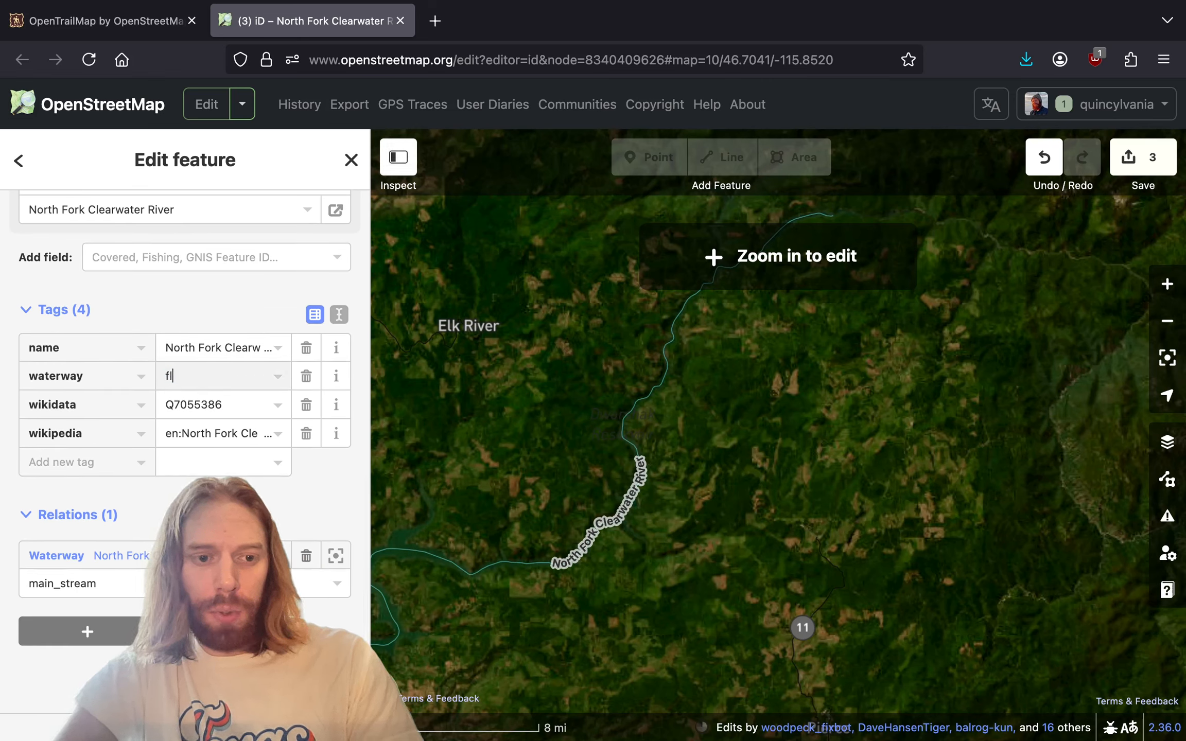
pyautogui.write('flowline')
pyautogui.press('Return')
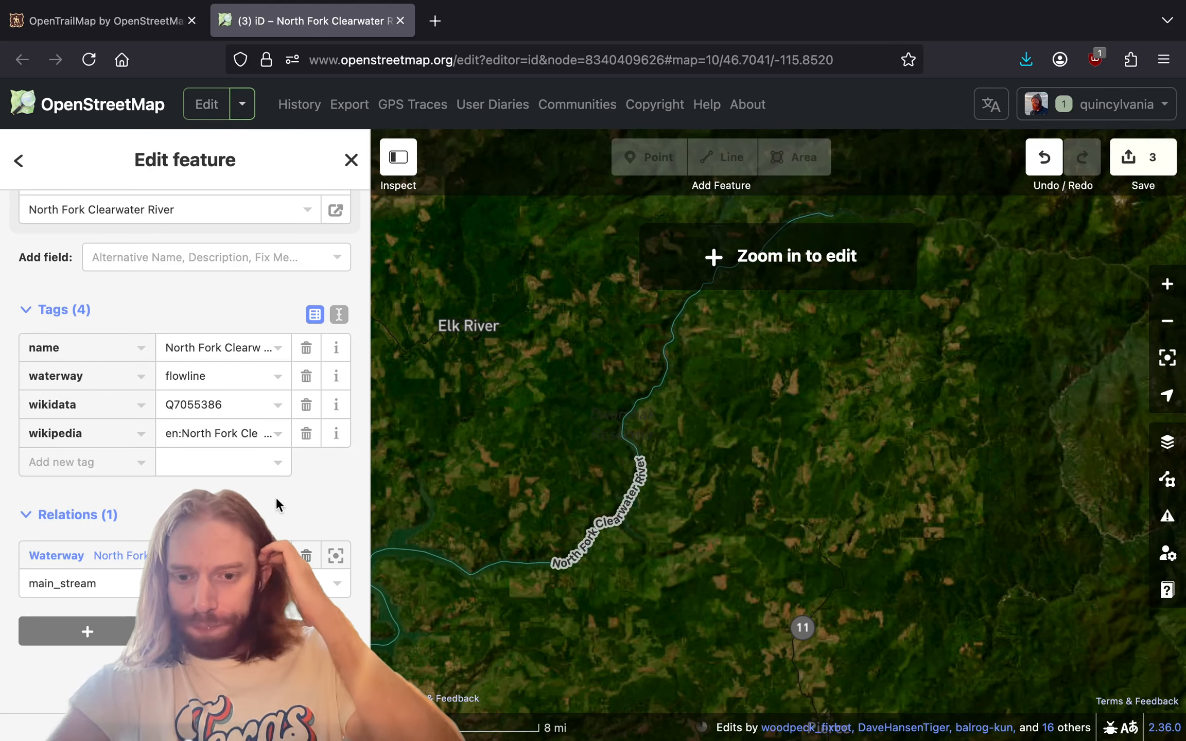
# - Examine the lower end of the flowline, from its sharp bend in the reservoir to where it meets the dam
pyautogui.moveTo(561, 581); pyautogui.dragTo(782, 489)
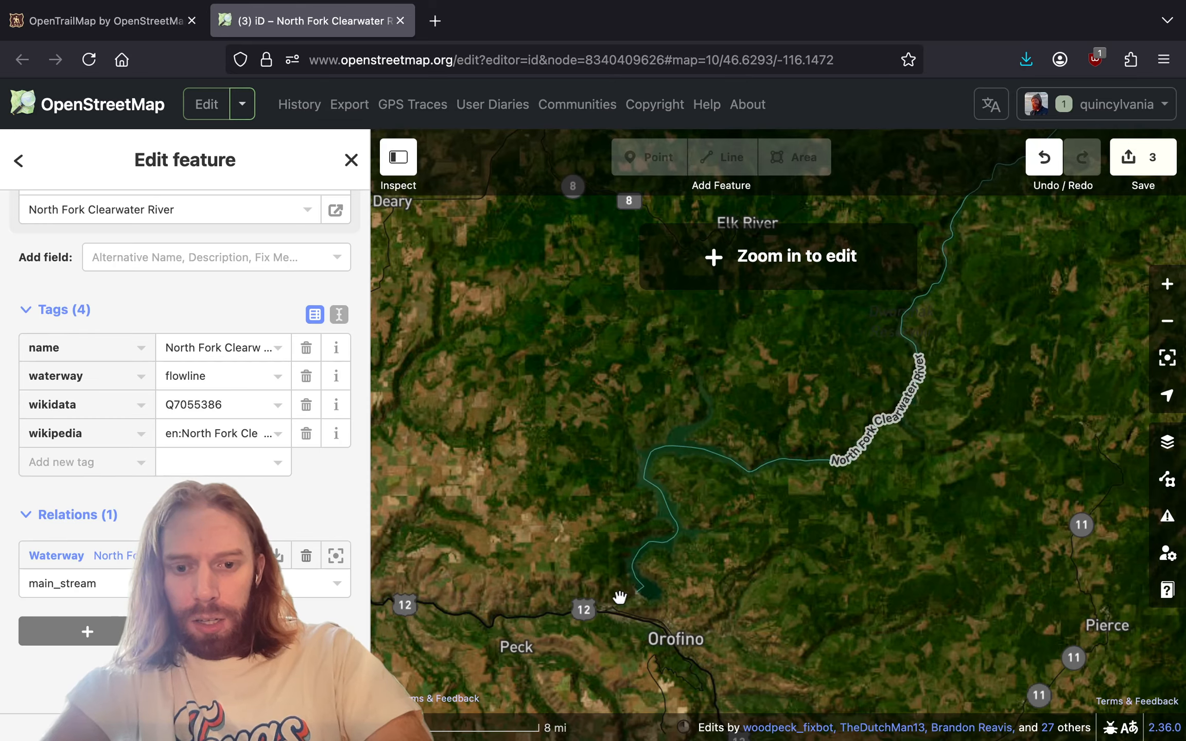
pyautogui.scroll(5, 616, 598)
pyautogui.scroll(5, 689, 569)
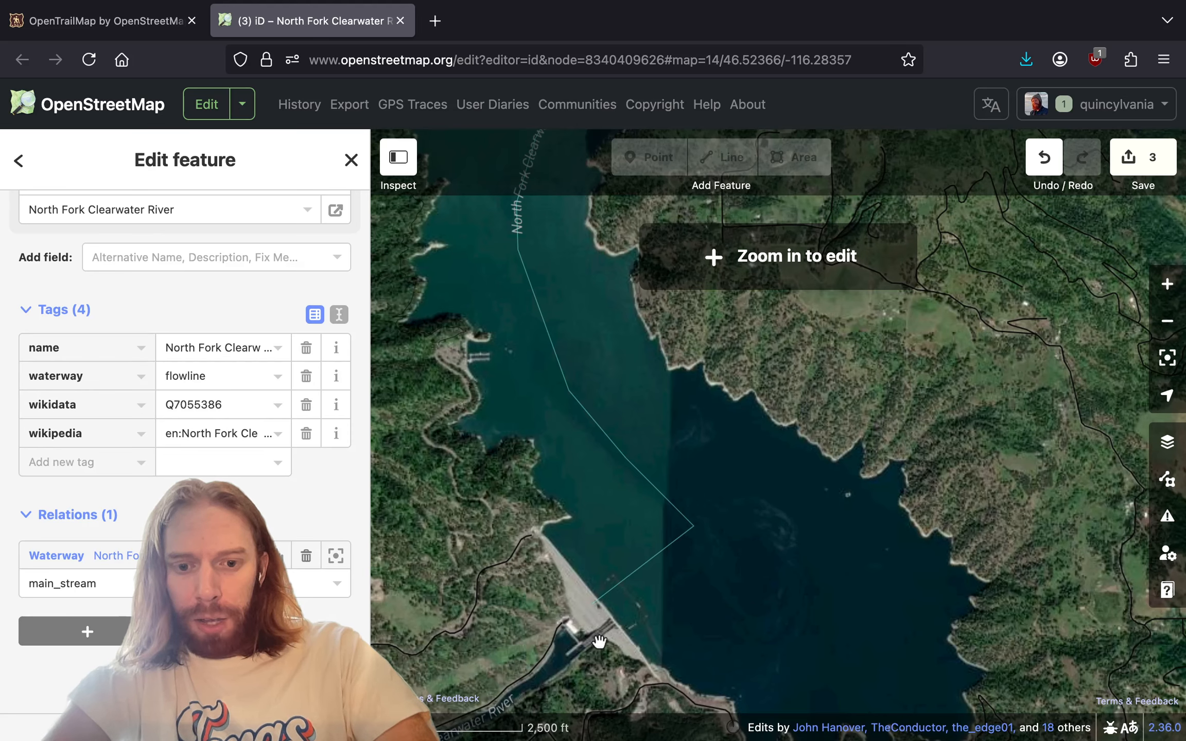
pyautogui.scroll(5, 600, 640)
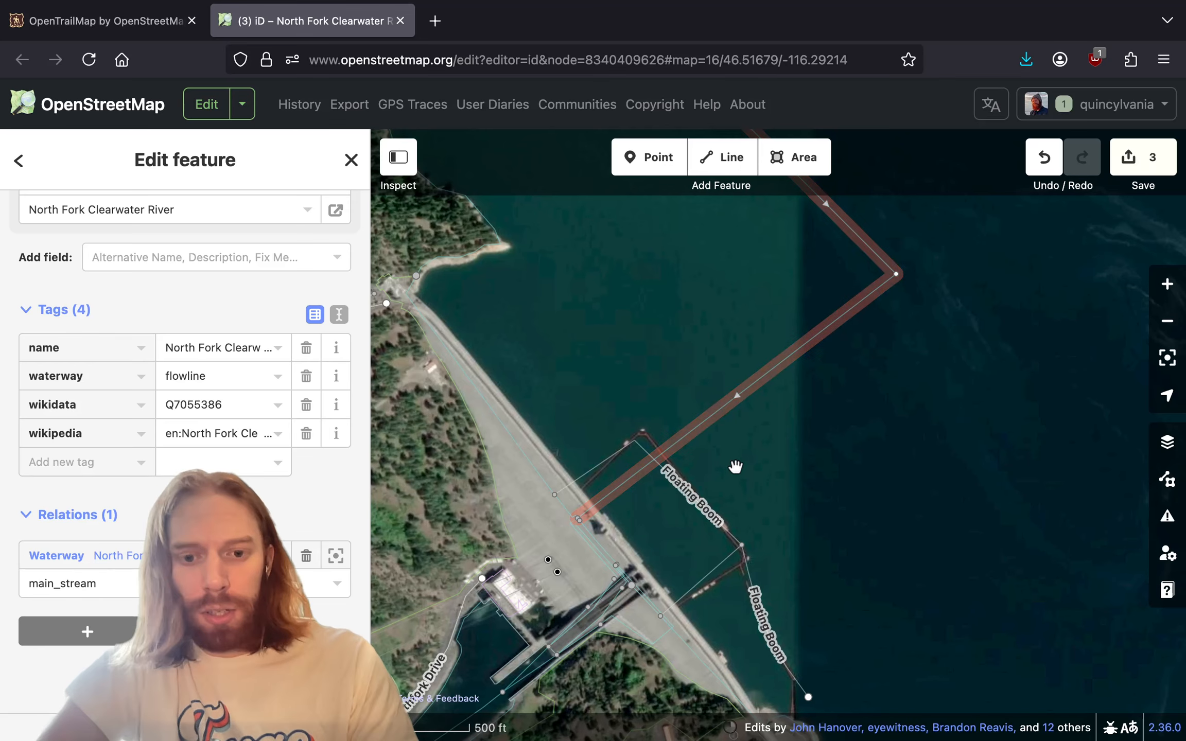
pyautogui.moveTo(734, 477); pyautogui.dragTo(669, 505)
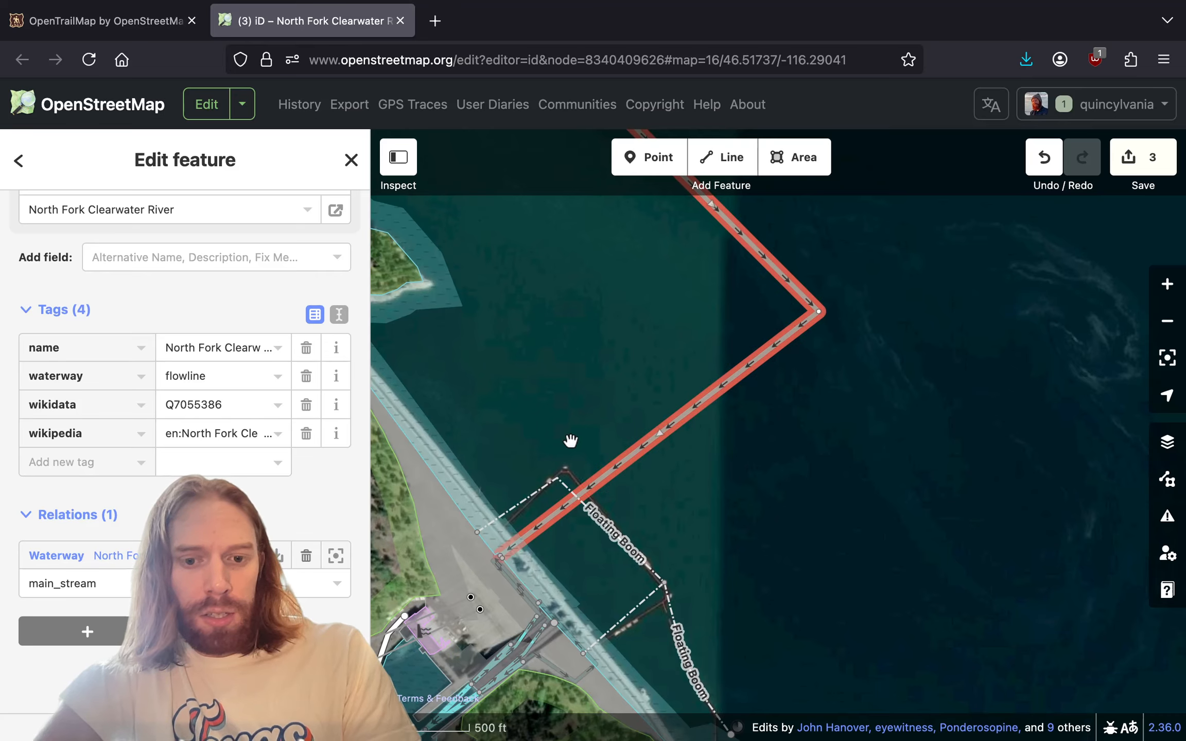
pyautogui.scroll(-5, 761, 619)
pyautogui.moveTo(762, 618); pyautogui.dragTo(947, 236)
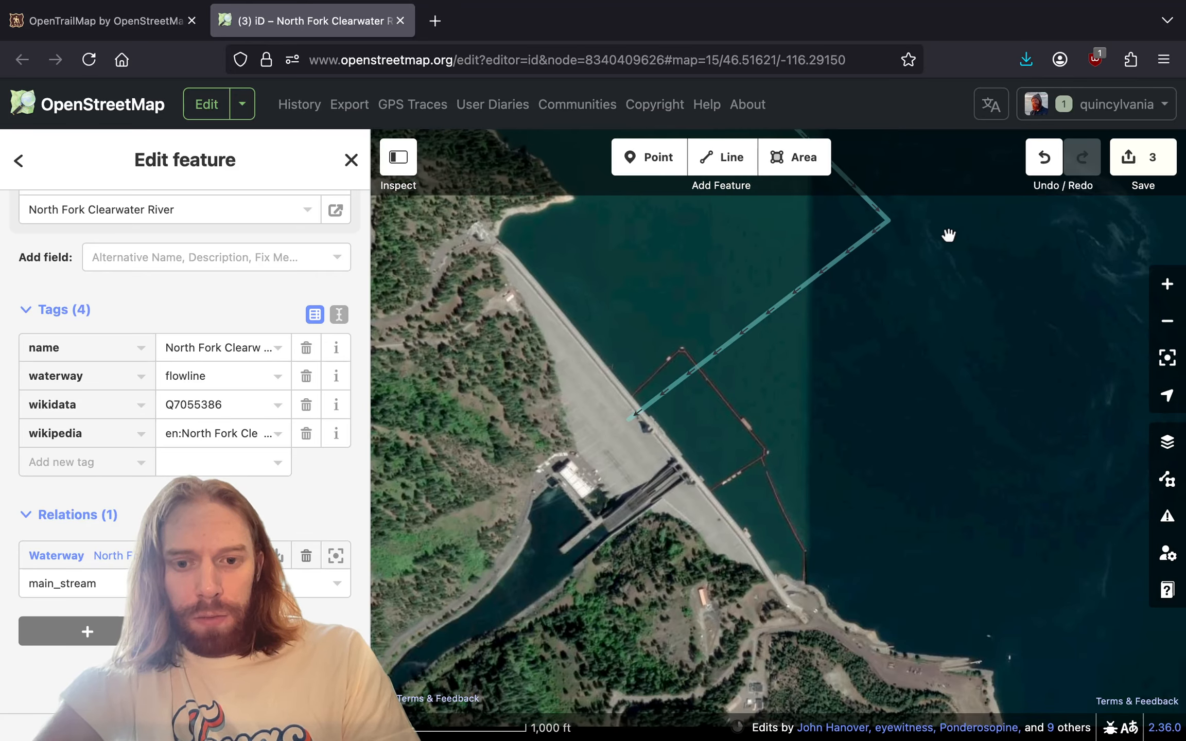
pyautogui.scroll(-1, 628, 431)
pyautogui.scroll(10, 637, 425)
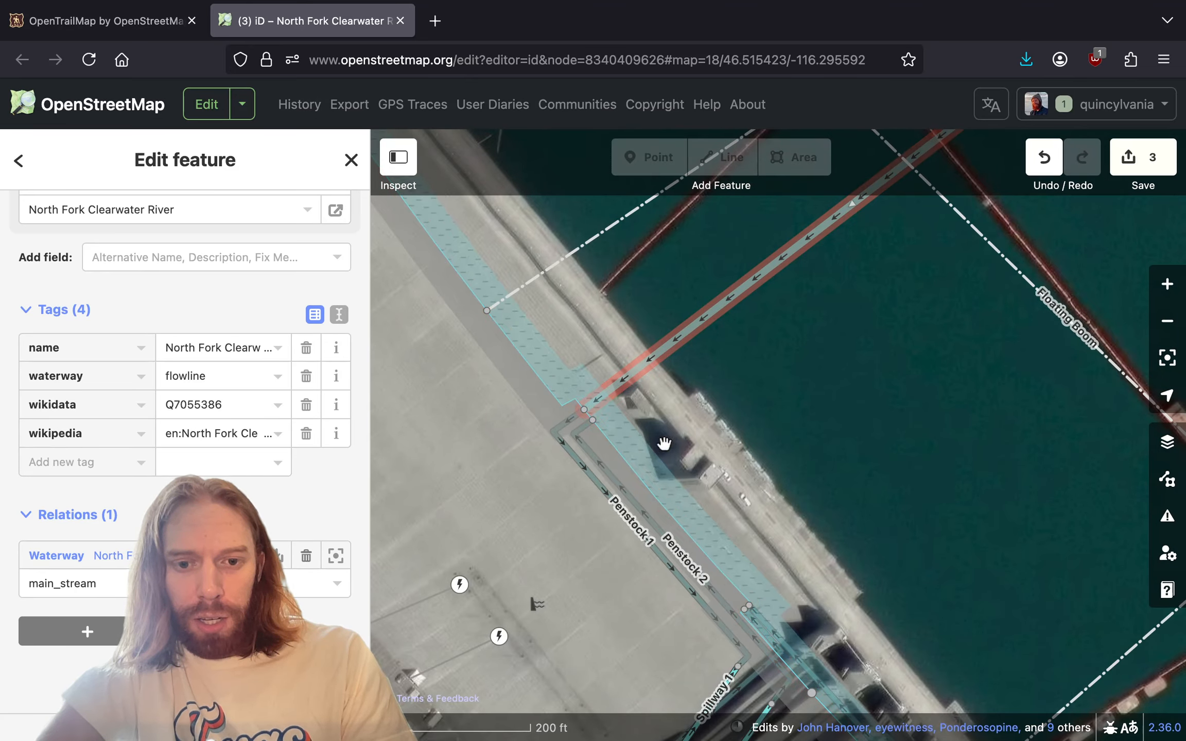
# - Examine how the penstocks, spillways and diversion tunnel are mapped across the dam and relate to the flowline
pyautogui.moveTo(755, 480); pyautogui.dragTo(754, 291)
pyautogui.scroll(-3, 755, 292)
pyautogui.moveTo(776, 380); pyautogui.dragTo(762, 264)
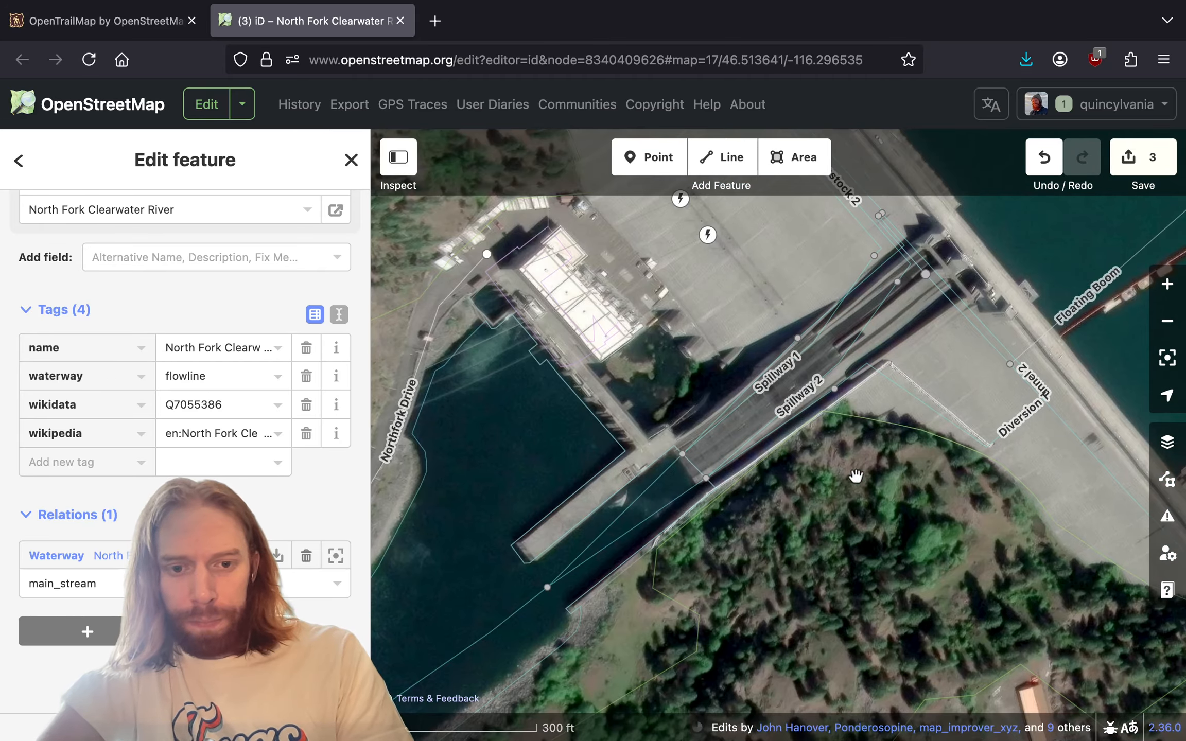
pyautogui.moveTo(856, 476); pyautogui.dragTo(703, 517)
pyautogui.moveTo(772, 348)
pyautogui.mouseDown()
pyautogui.moveTo(772, 456)
pyautogui.moveTo(740, 279)
pyautogui.mouseUp()
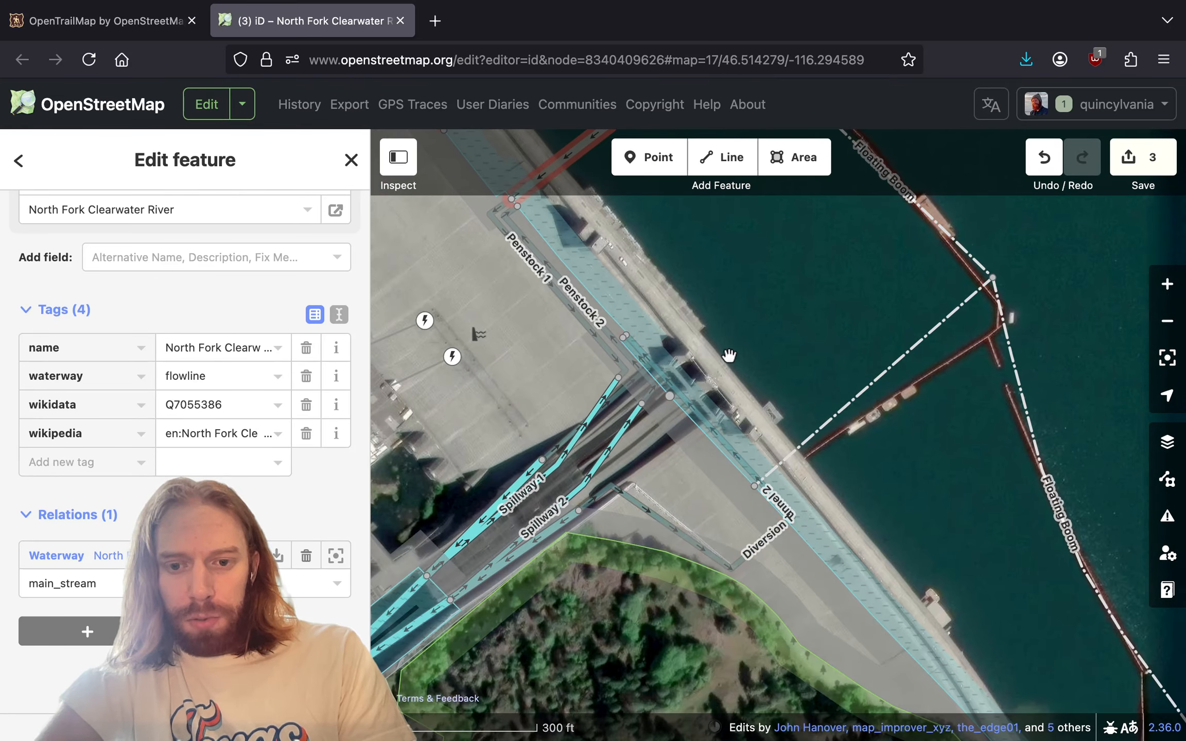
pyautogui.moveTo(735, 230); pyautogui.dragTo(865, 469)
pyautogui.moveTo(831, 383); pyautogui.dragTo(588, 400)
pyautogui.scroll(-2, 659, 306)
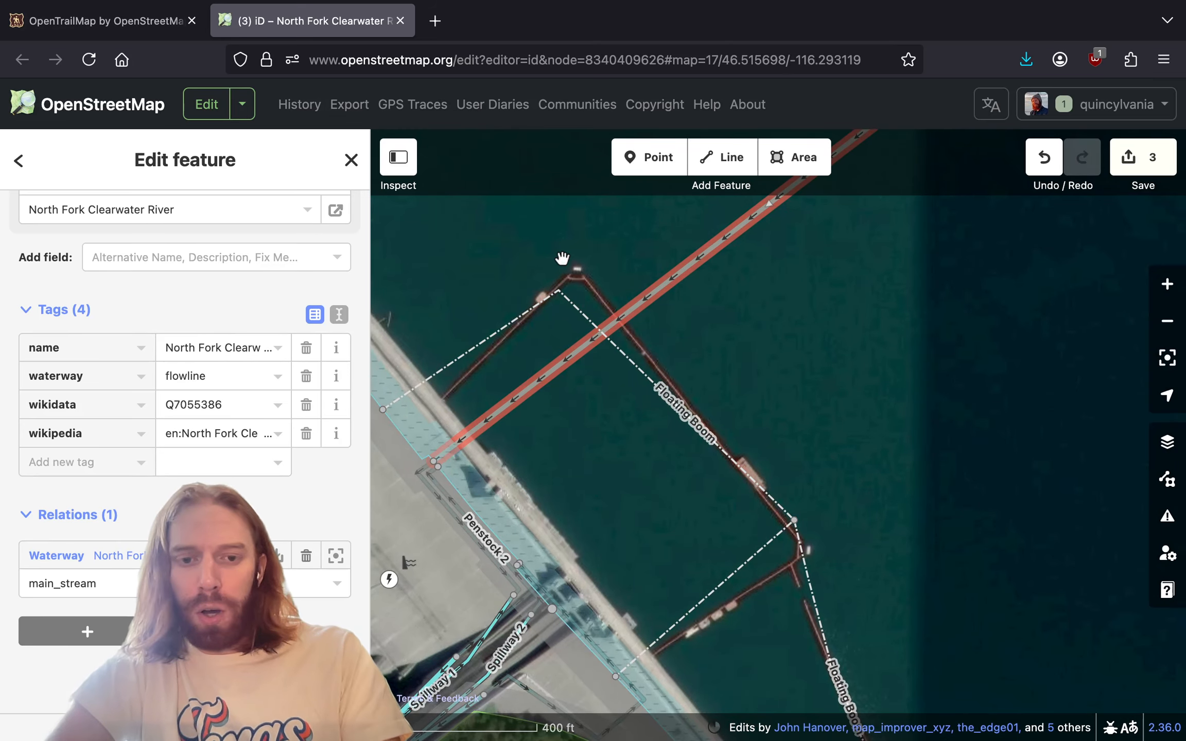
# - Compare the floating booms in front of the dam with the imagery and inspect the tags of the boom enclosing the intakes
pyautogui.moveTo(561, 257); pyautogui.dragTo(610, 307)
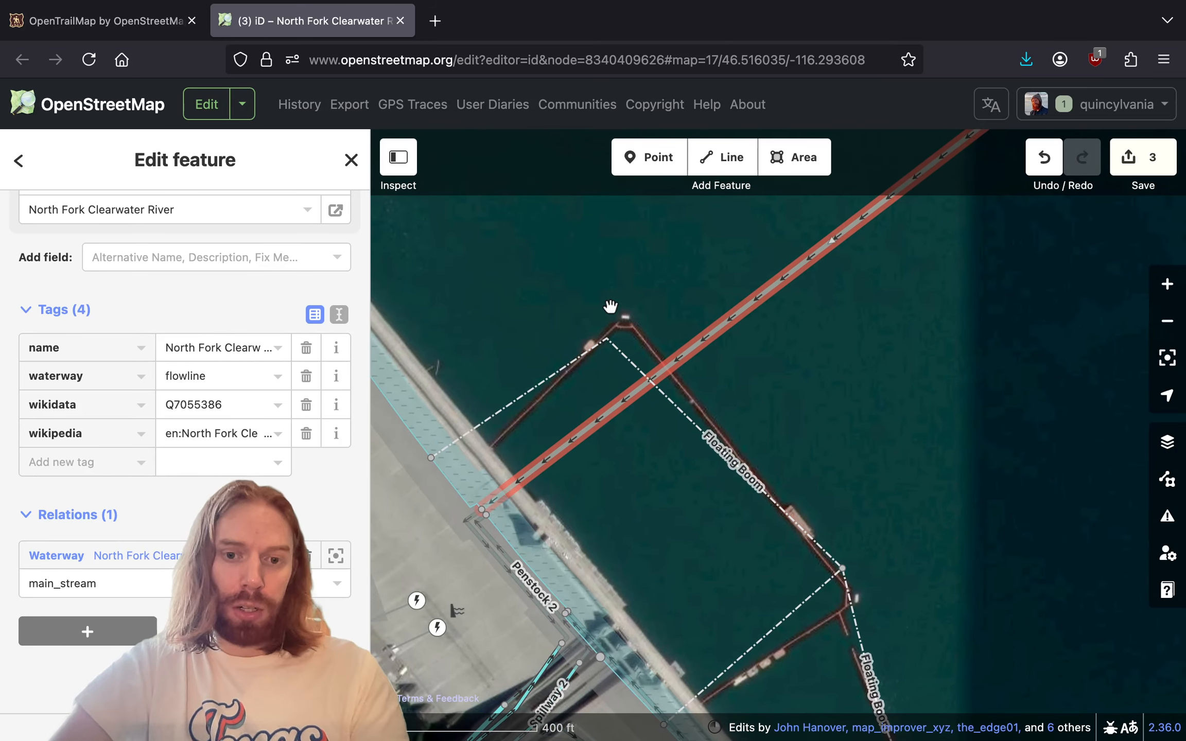
pyautogui.moveTo(734, 397); pyautogui.dragTo(734, 368)
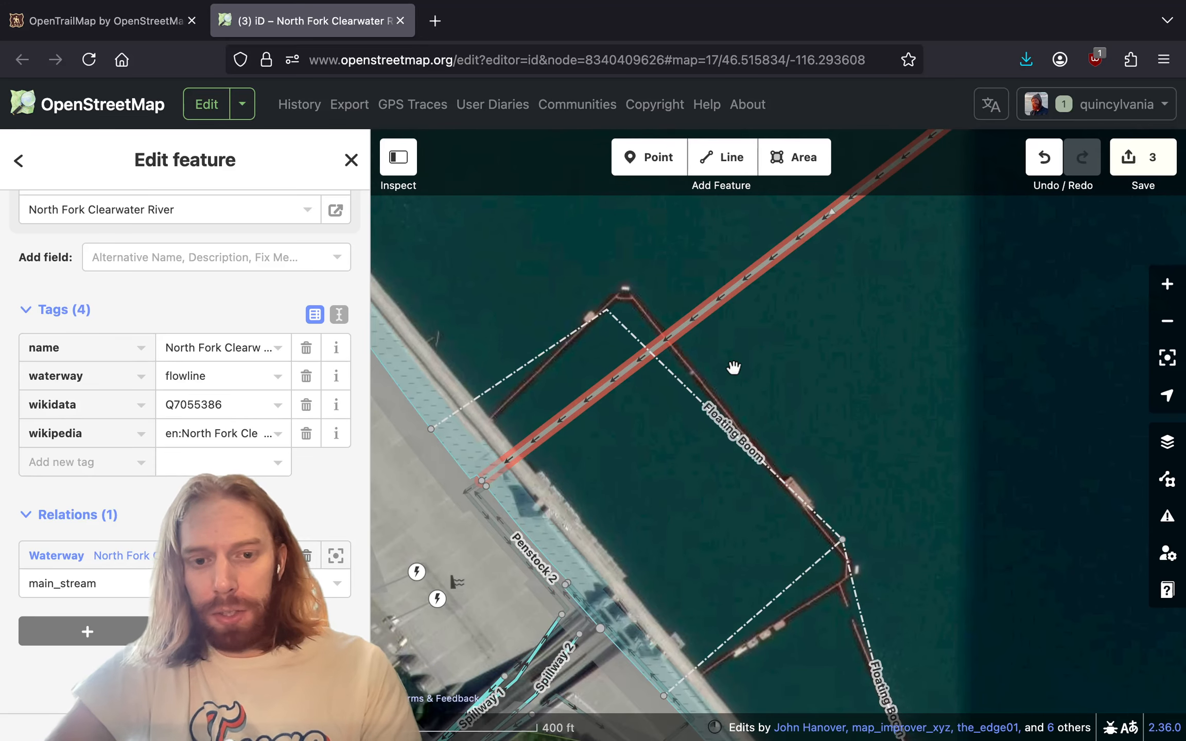
pyautogui.moveTo(637, 405); pyautogui.dragTo(704, 503)
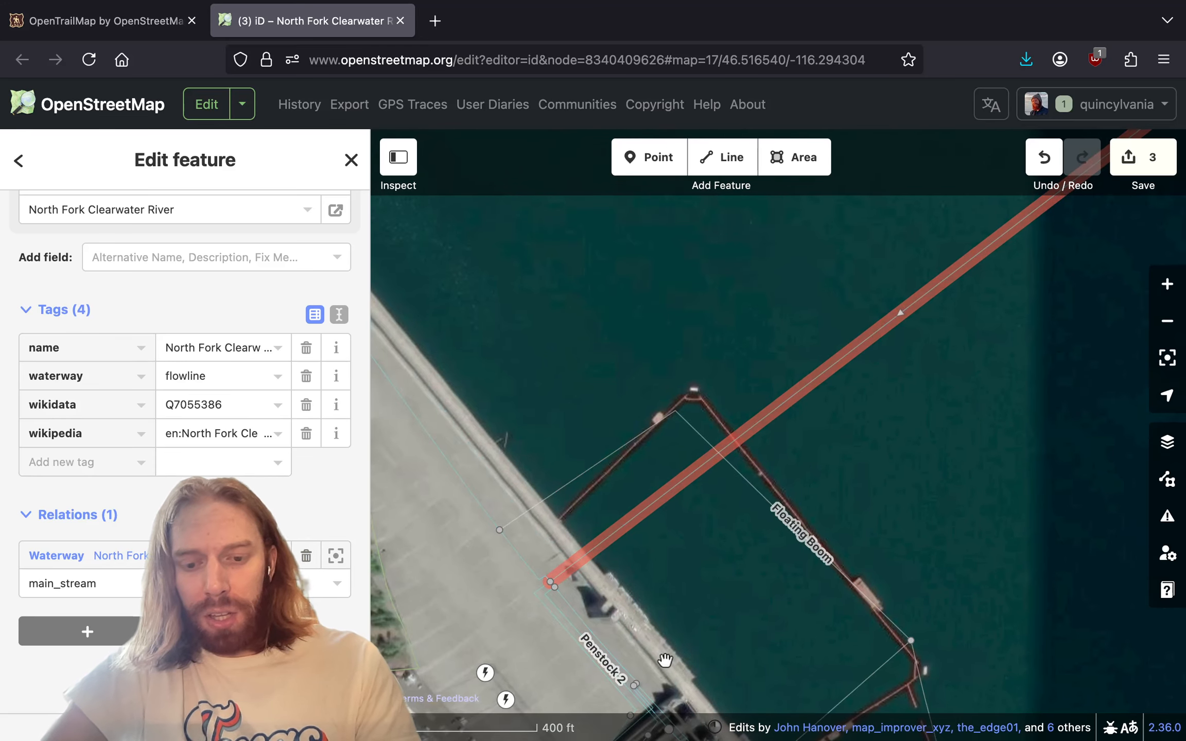
pyautogui.moveTo(664, 659); pyautogui.dragTo(629, 448)
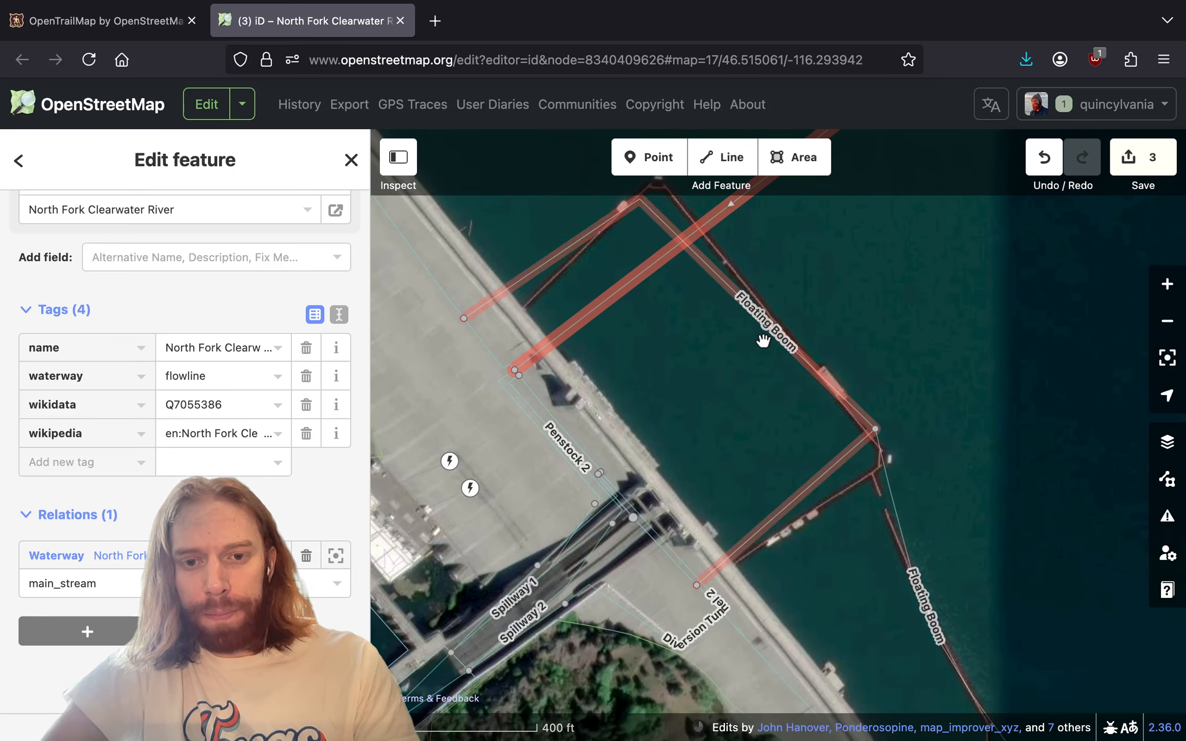
pyautogui.moveTo(763, 341); pyautogui.dragTo(753, 474)
pyautogui.click(774, 477)
pyautogui.moveTo(742, 563); pyautogui.dragTo(561, 390)
pyautogui.moveTo(811, 530); pyautogui.dragTo(939, 450)
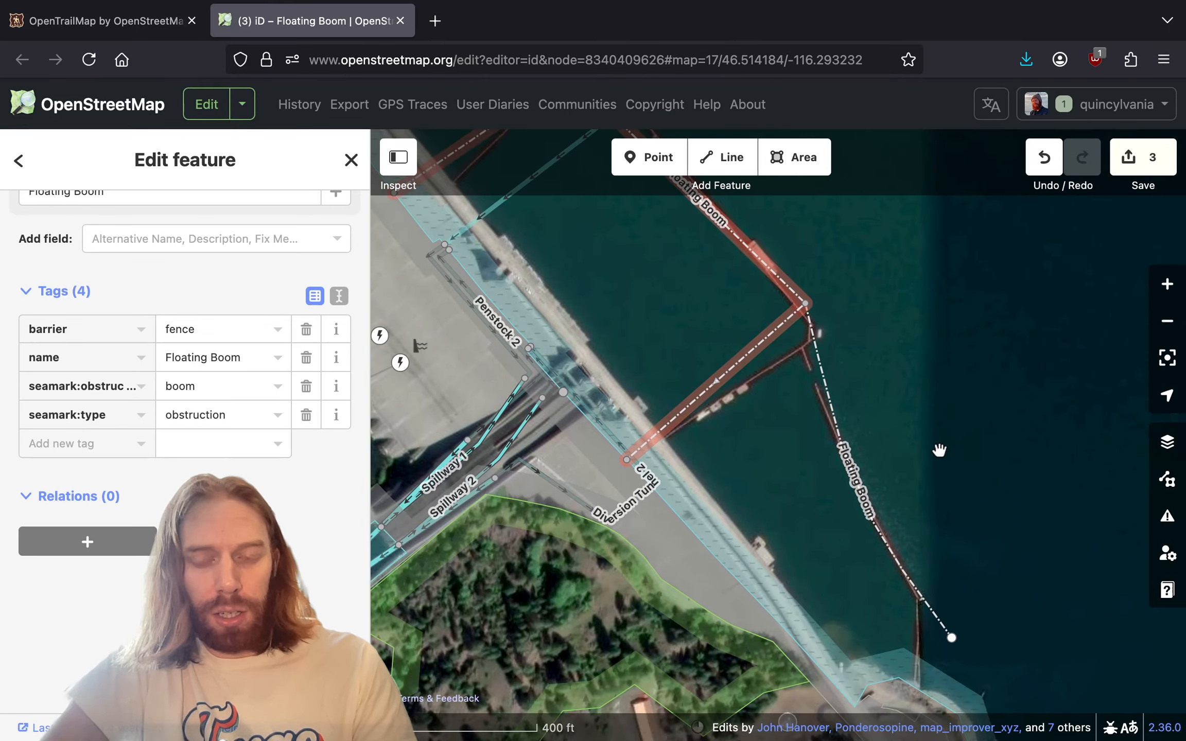
pyautogui.scroll(-3, 940, 450)
pyautogui.moveTo(945, 371); pyautogui.dragTo(855, 453)
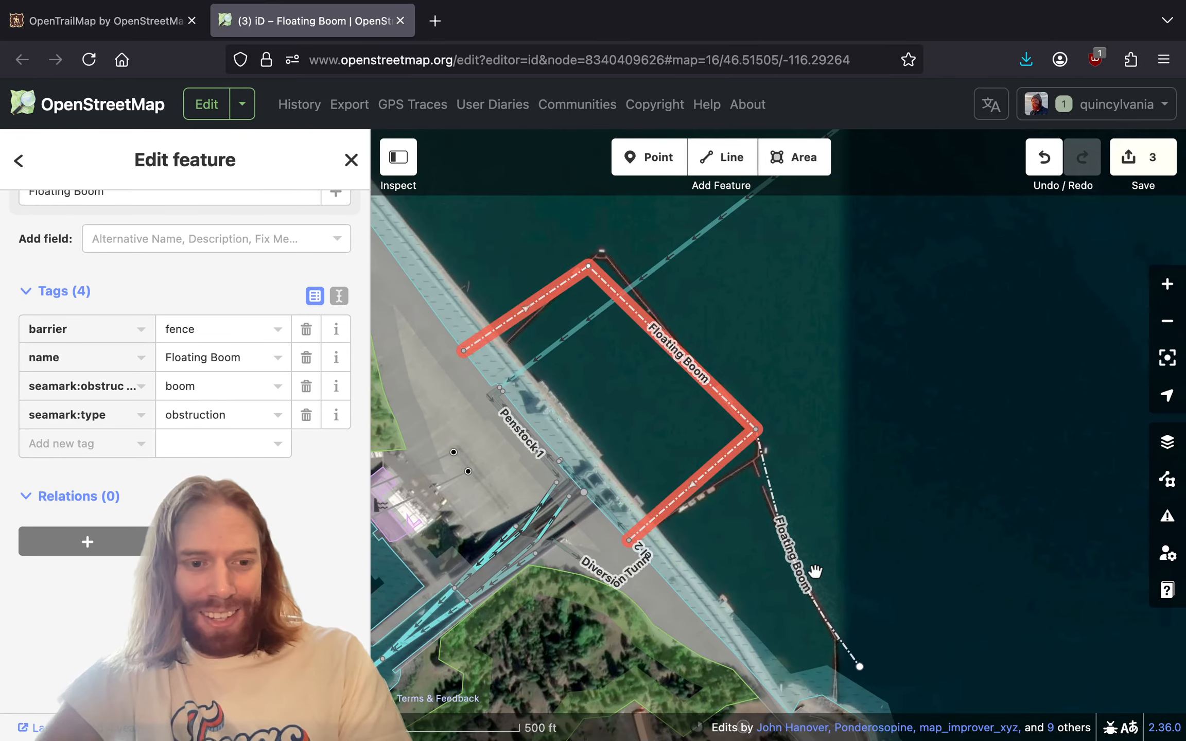
# - Realign the southern floating boom to the imagery by moving its end point to the shore and its last bend onto the boom's corner
pyautogui.moveTo(816, 572); pyautogui.dragTo(763, 300)
pyautogui.scroll(5, 749, 354)
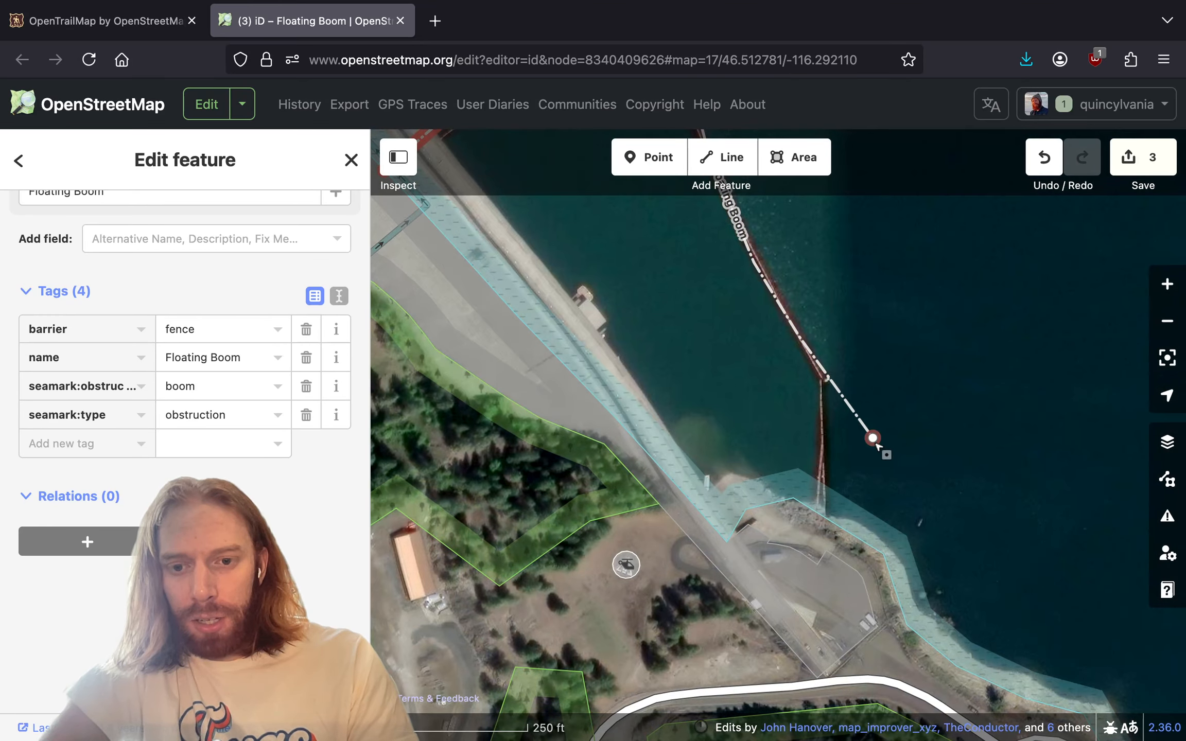
pyautogui.moveTo(874, 442); pyautogui.dragTo(816, 515)
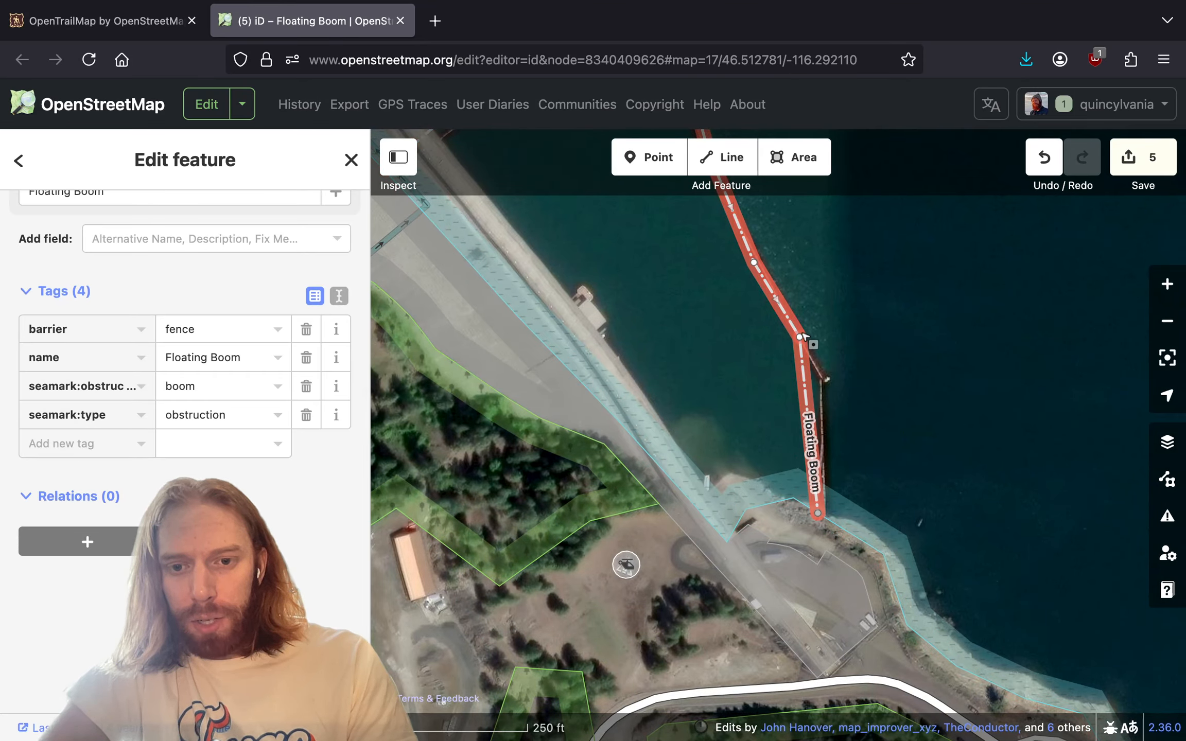
pyautogui.moveTo(801, 336); pyautogui.dragTo(828, 375)
pyautogui.moveTo(745, 335); pyautogui.dragTo(928, 537)
pyautogui.scroll(-4, 928, 537)
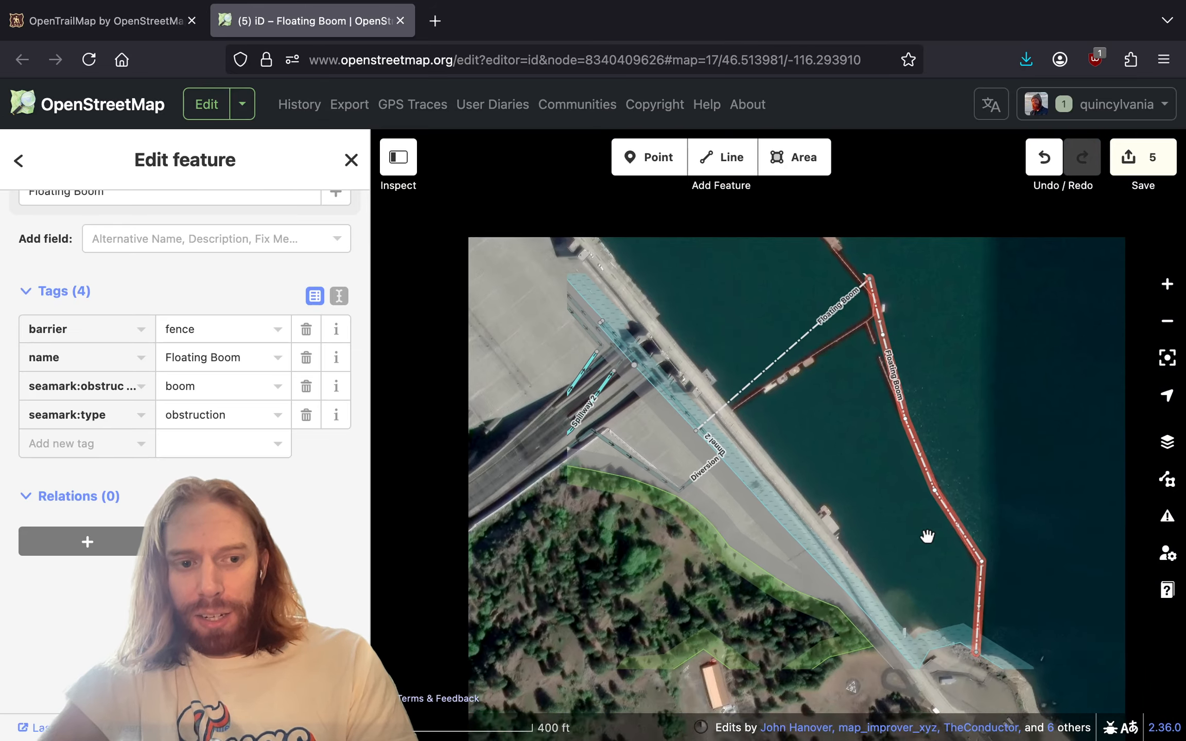
# - Select the boom enclosing the intakes together with the southern boom and set their barrier tag to floating_boom
pyautogui.scroll(5, 792, 405)
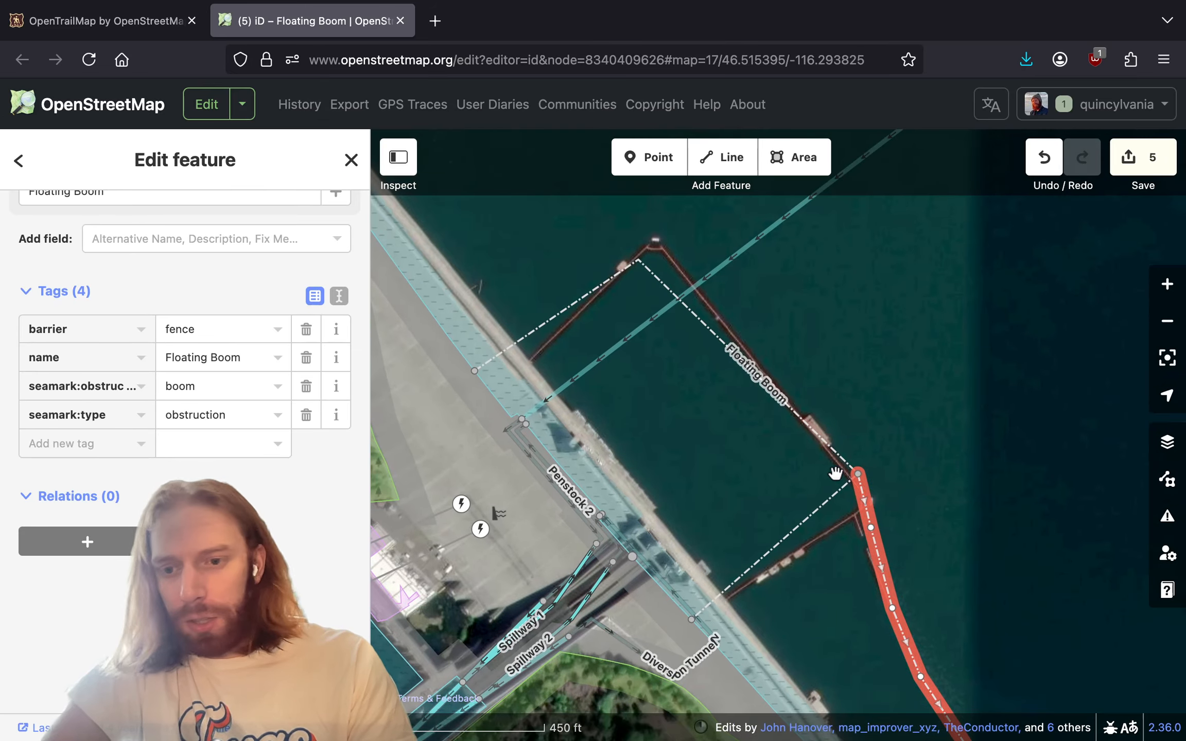
pyautogui.press('super+b')
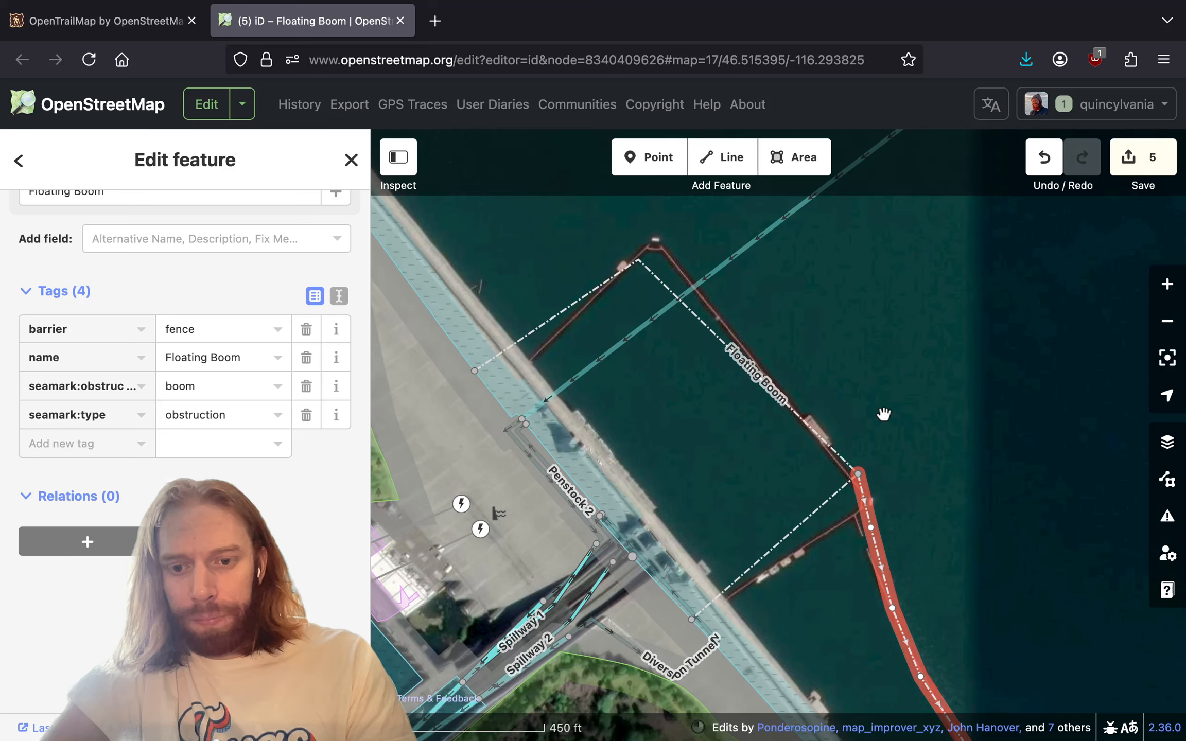
pyautogui.keyDown('shift'); pyautogui.click(850, 479); pyautogui.keyUp('shift')
pyautogui.doubleClick(180, 329)
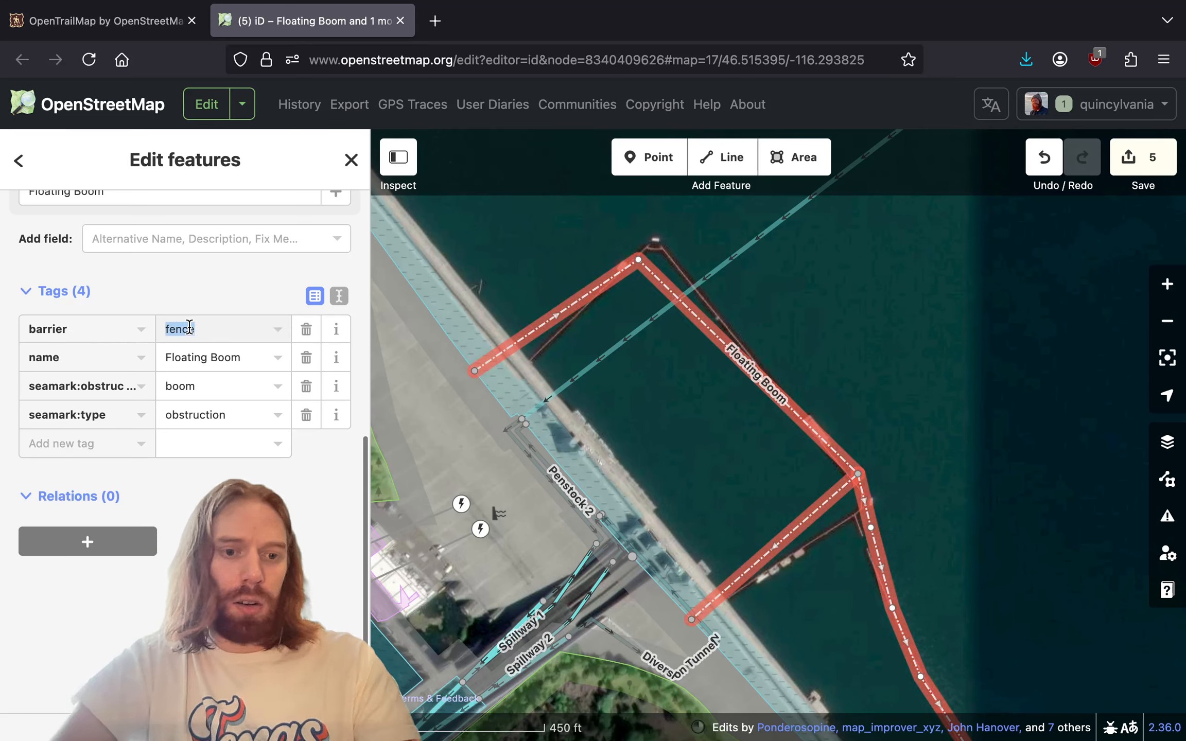
pyautogui.write('floating_boom')
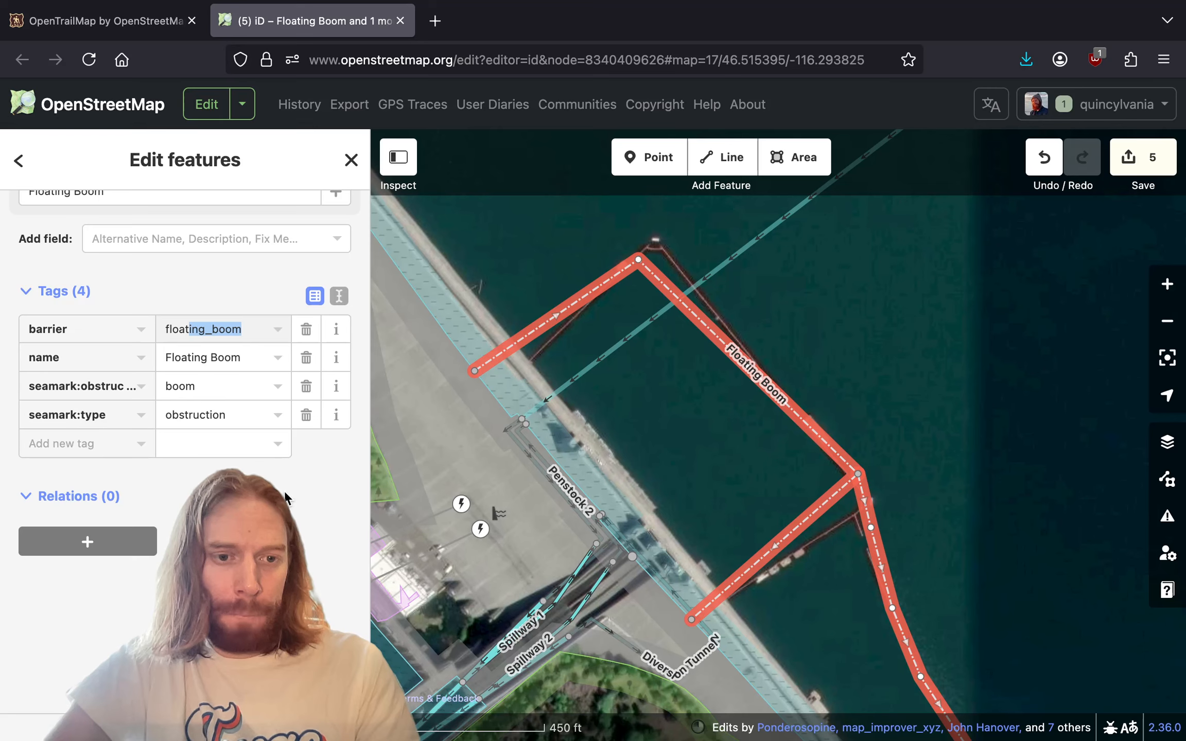
pyautogui.press('Return')
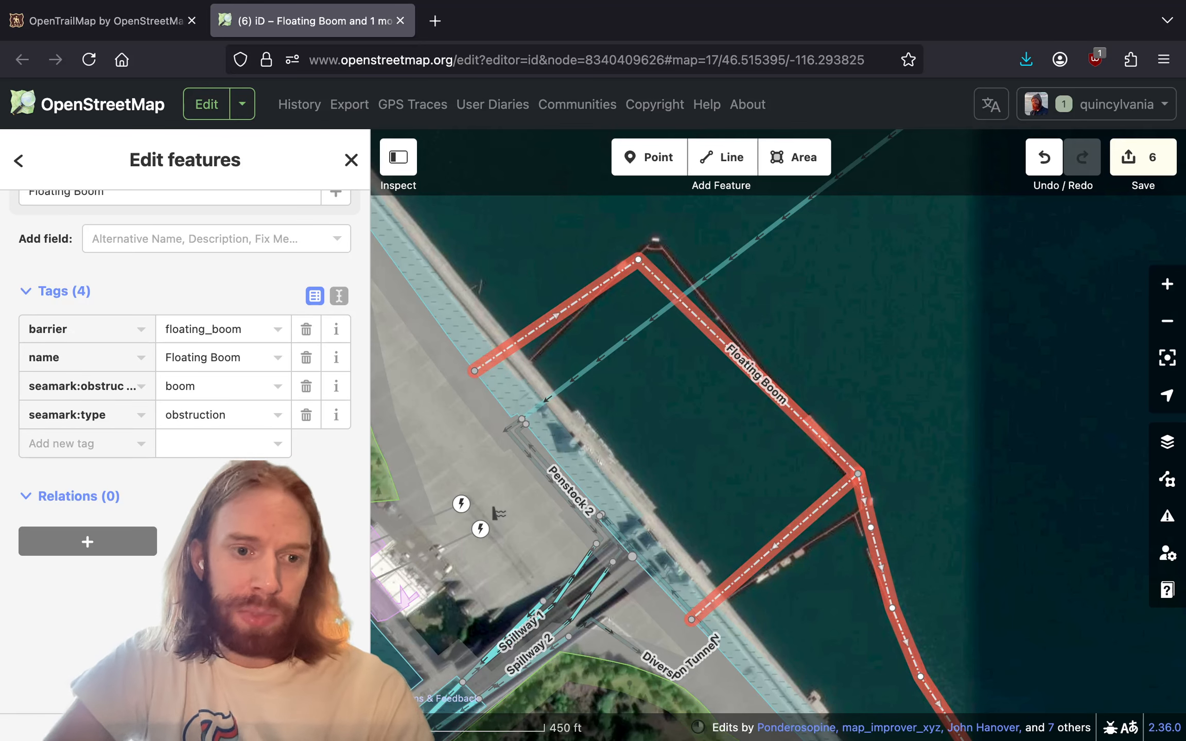
# - Remove the name tag from both booms and check the full key of their seamark obstruction tag
pyautogui.click(307, 358)
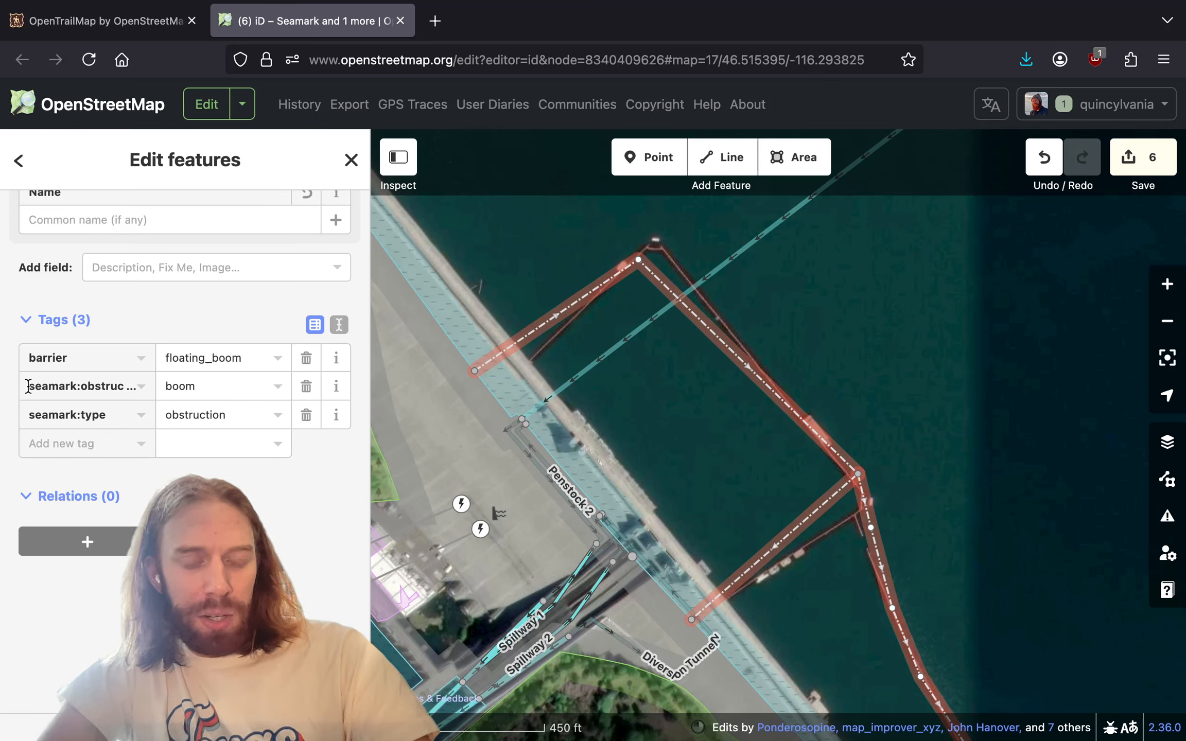
pyautogui.moveTo(28, 386)
pyautogui.mouseDown()
pyautogui.moveTo(241, 389)
pyautogui.moveTo(5, 383)
pyautogui.mouseUp()
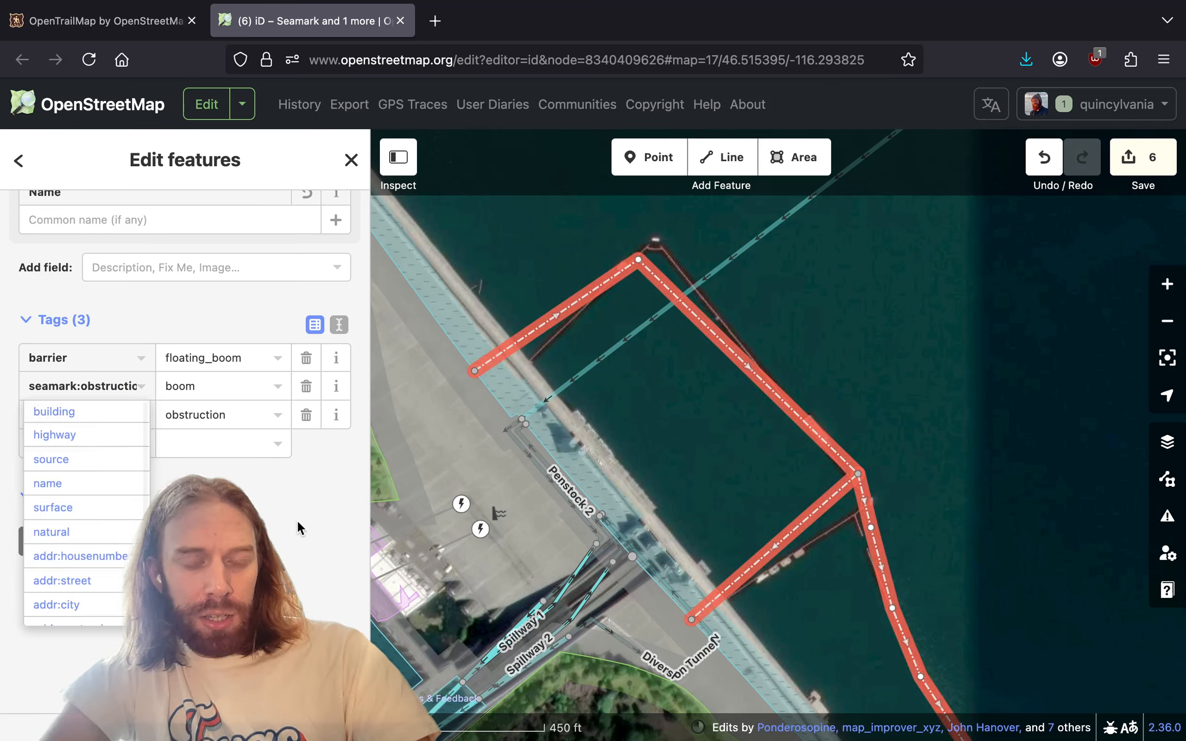
pyautogui.click(303, 491)
# - Compare the mapped junction of the two booms with alternate background imagery, checking the arm that reaches the dam
pyautogui.moveTo(661, 474); pyautogui.dragTo(648, 431)
pyautogui.press('w')
pyautogui.press('w')
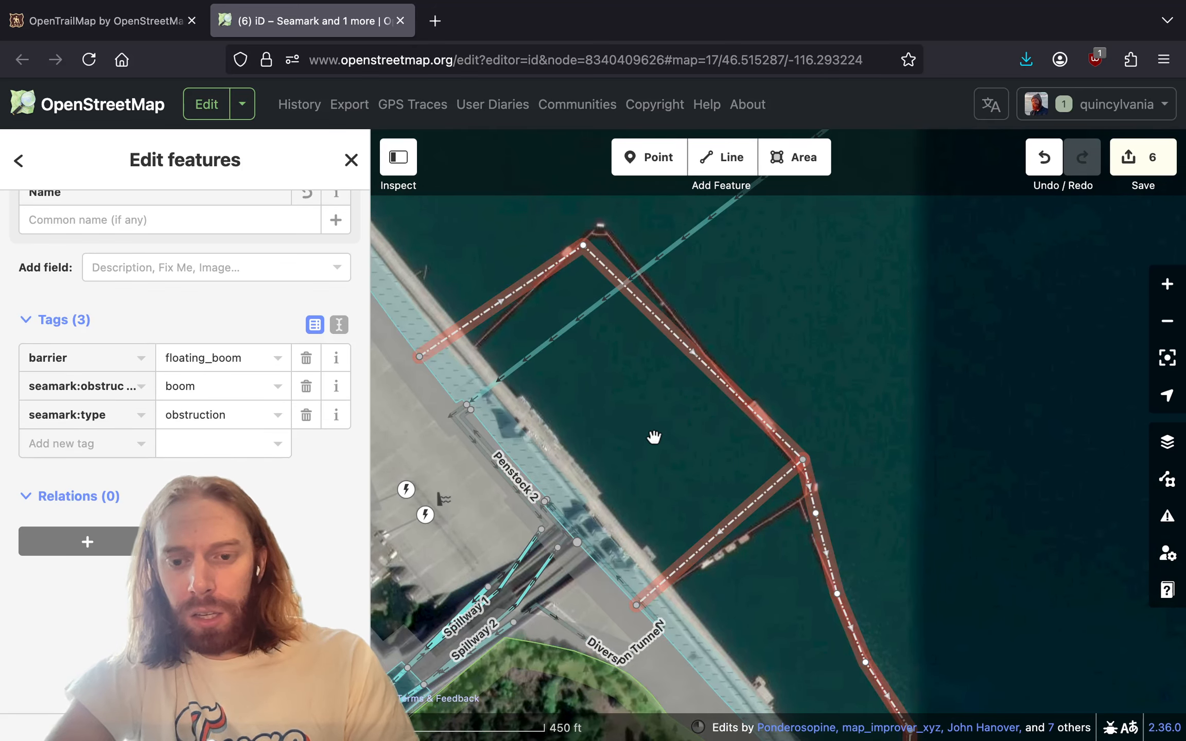
pyautogui.moveTo(844, 473); pyautogui.dragTo(792, 397)
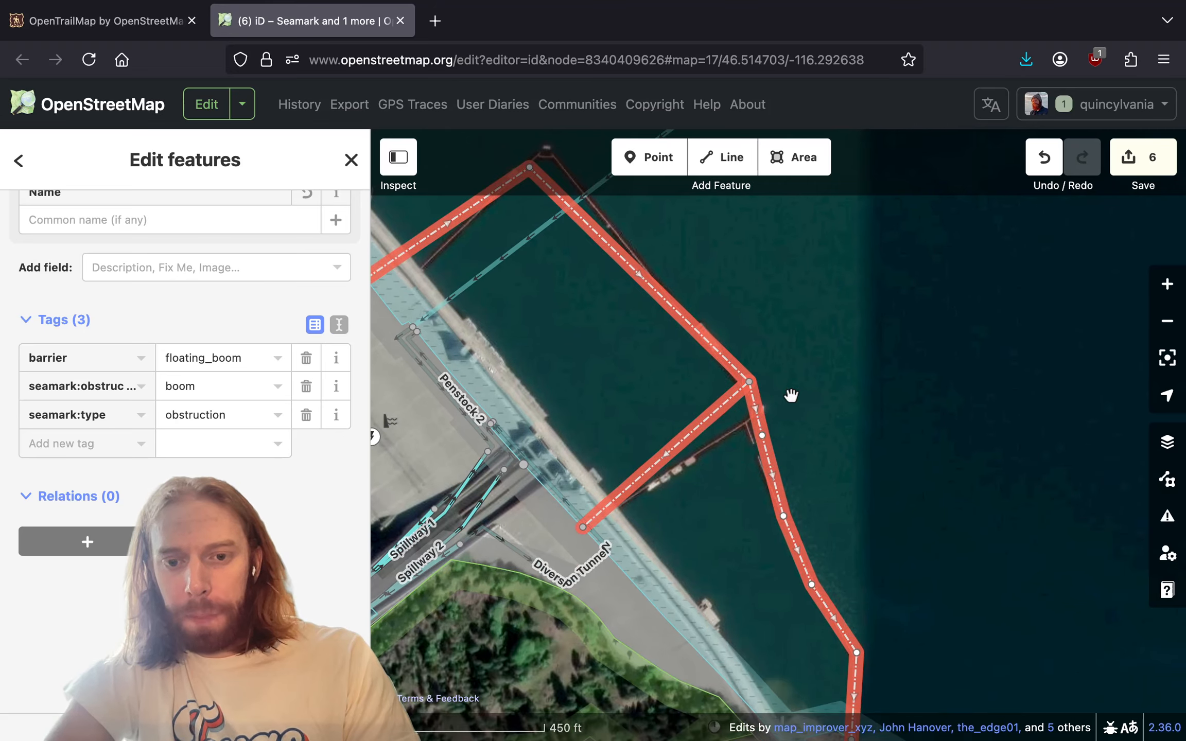
pyautogui.press('super+b')
pyautogui.scroll(2, 736, 413)
pyautogui.scroll(3, 737, 413)
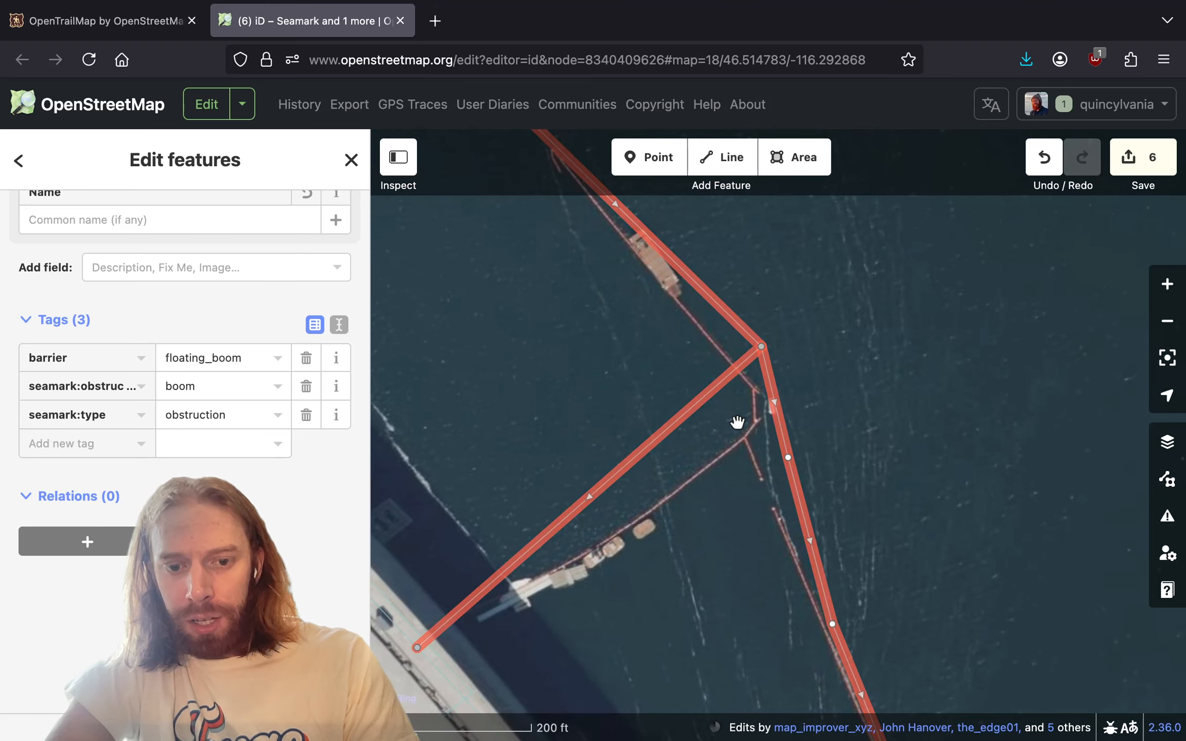
pyautogui.press('super+b')
pyautogui.press('super+b')
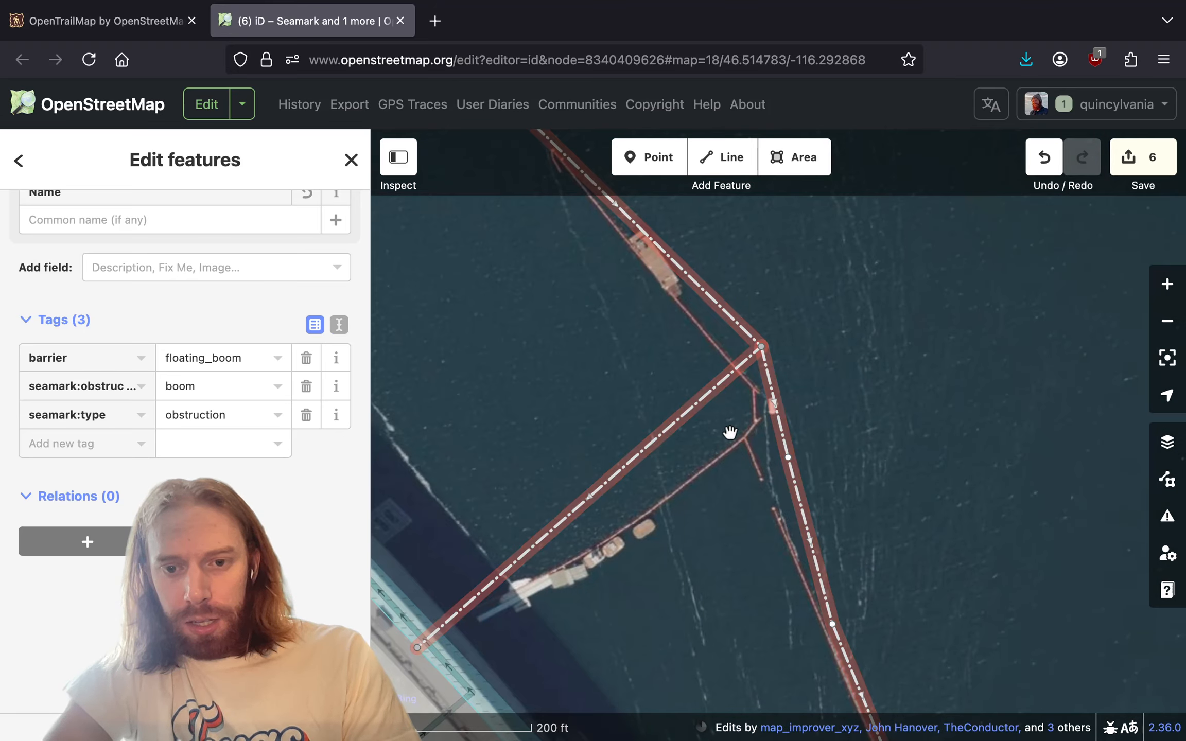
pyautogui.moveTo(730, 433); pyautogui.dragTo(881, 346)
pyautogui.scroll(-2, 881, 346)
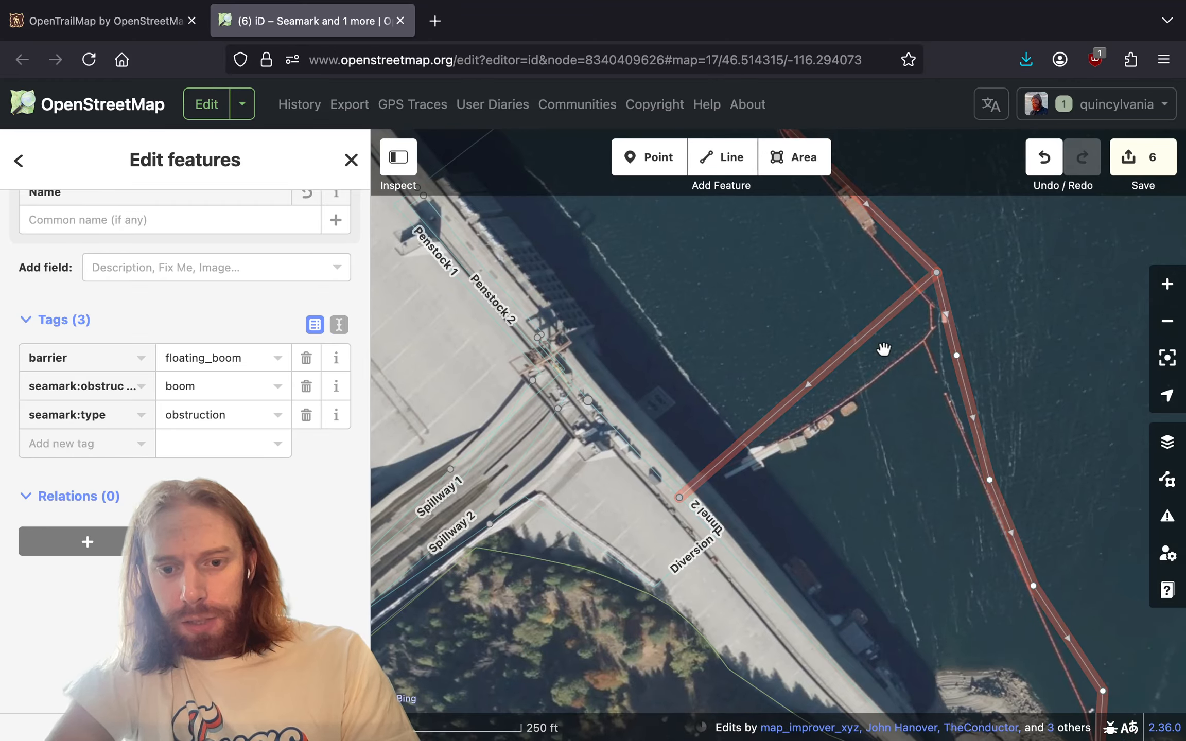
pyautogui.press('super+b')
pyautogui.scroll(-5, 711, 650)
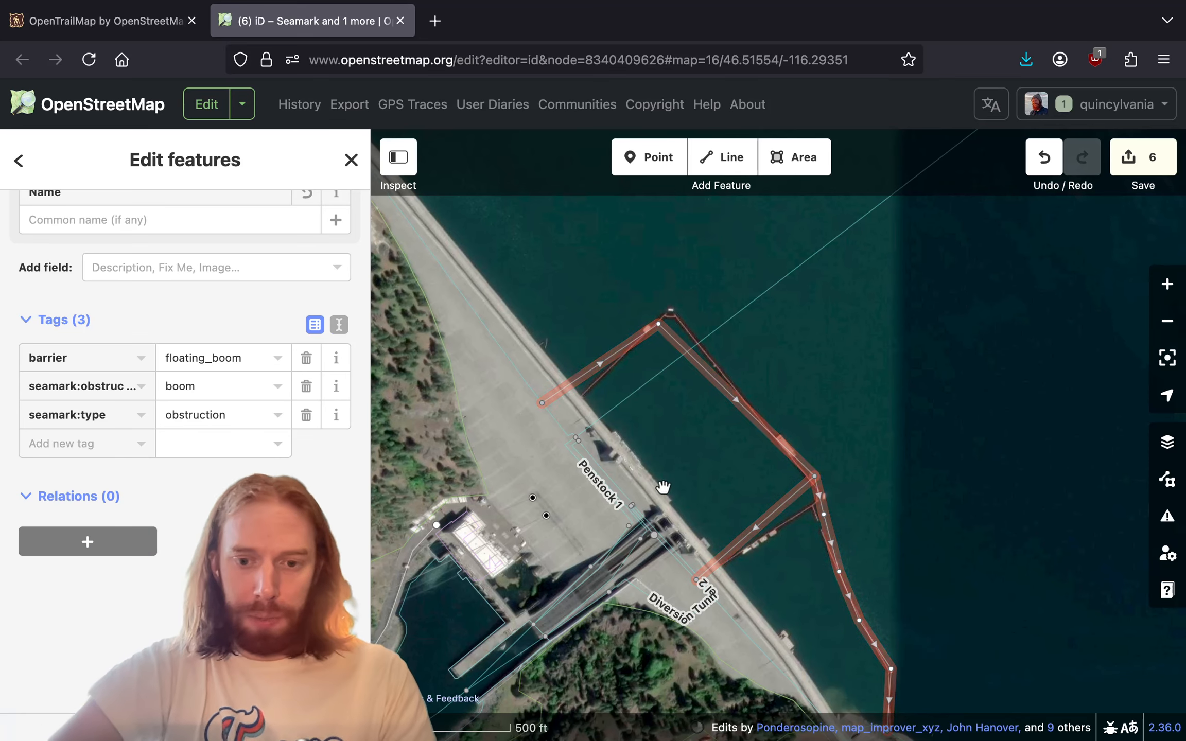
# - Add a bend midway along the enclosure's southern arm and move the junction of both booms onto the imagery
pyautogui.hscroll(3, 639, 486)
pyautogui.scroll(5, 627, 500)
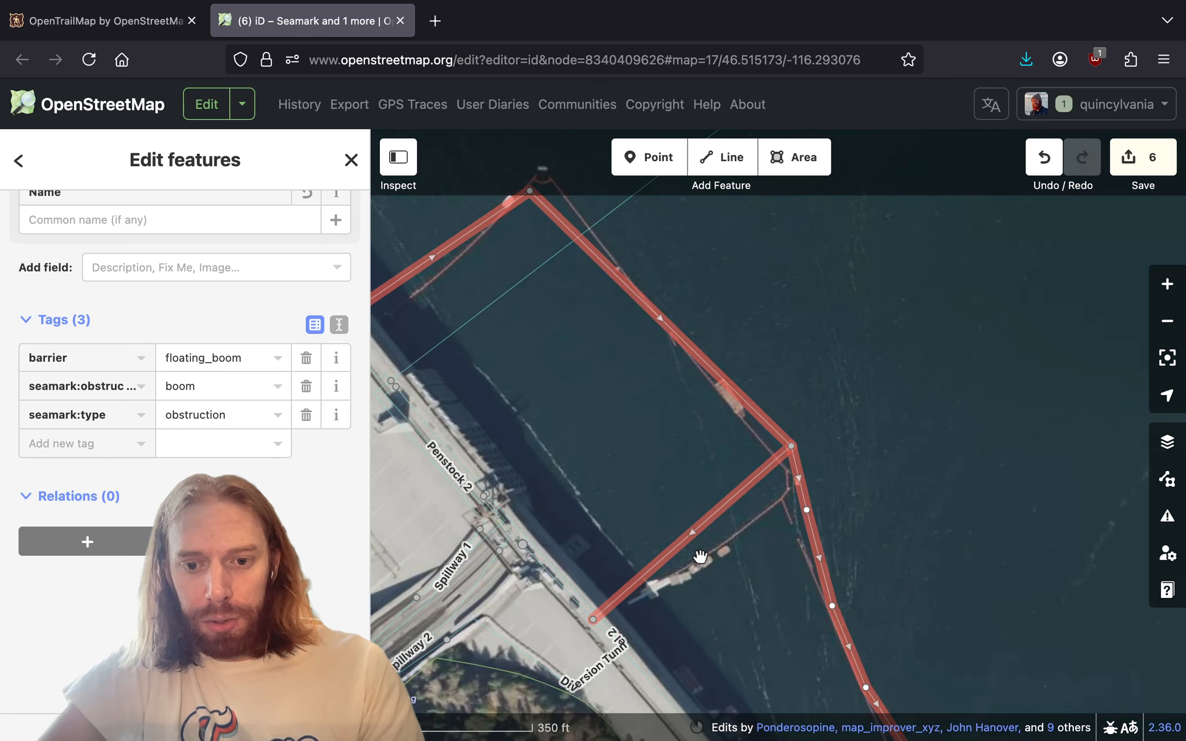
pyautogui.scroll(-2, 731, 556)
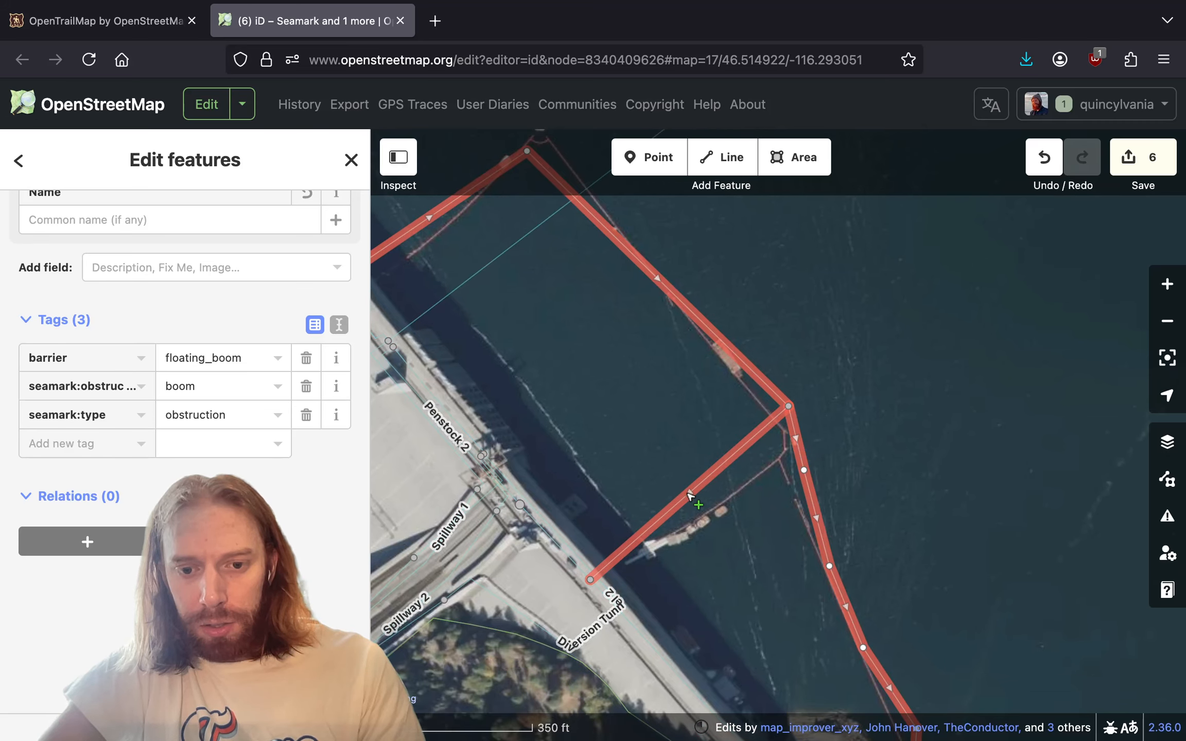
pyautogui.moveTo(690, 492); pyautogui.dragTo(694, 512)
pyautogui.press('w')
pyautogui.moveTo(788, 406); pyautogui.dragTo(791, 493)
pyautogui.press('w')
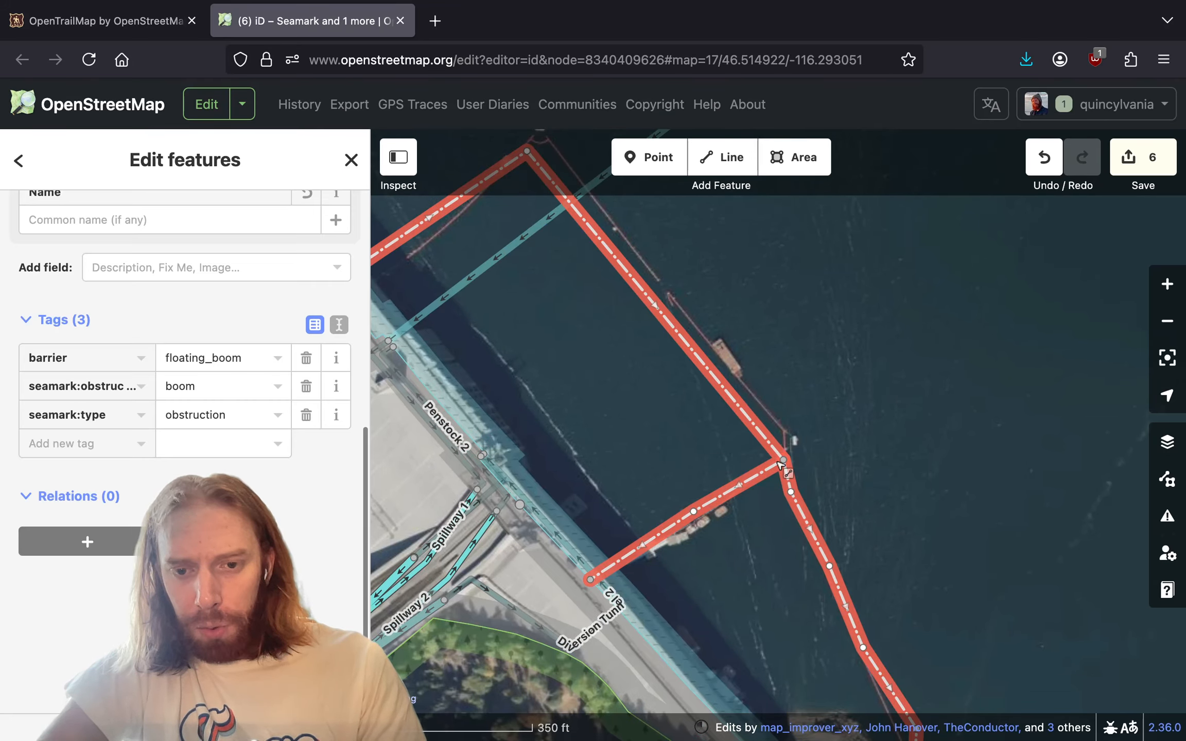
# - Add a bend to the enclosure's outer side just north of the junction and move its northern corner onto the imaged boom corner
pyautogui.click(746, 417)
pyautogui.press('w')
pyautogui.moveTo(746, 422); pyautogui.dragTo(786, 431)
pyautogui.press('w')
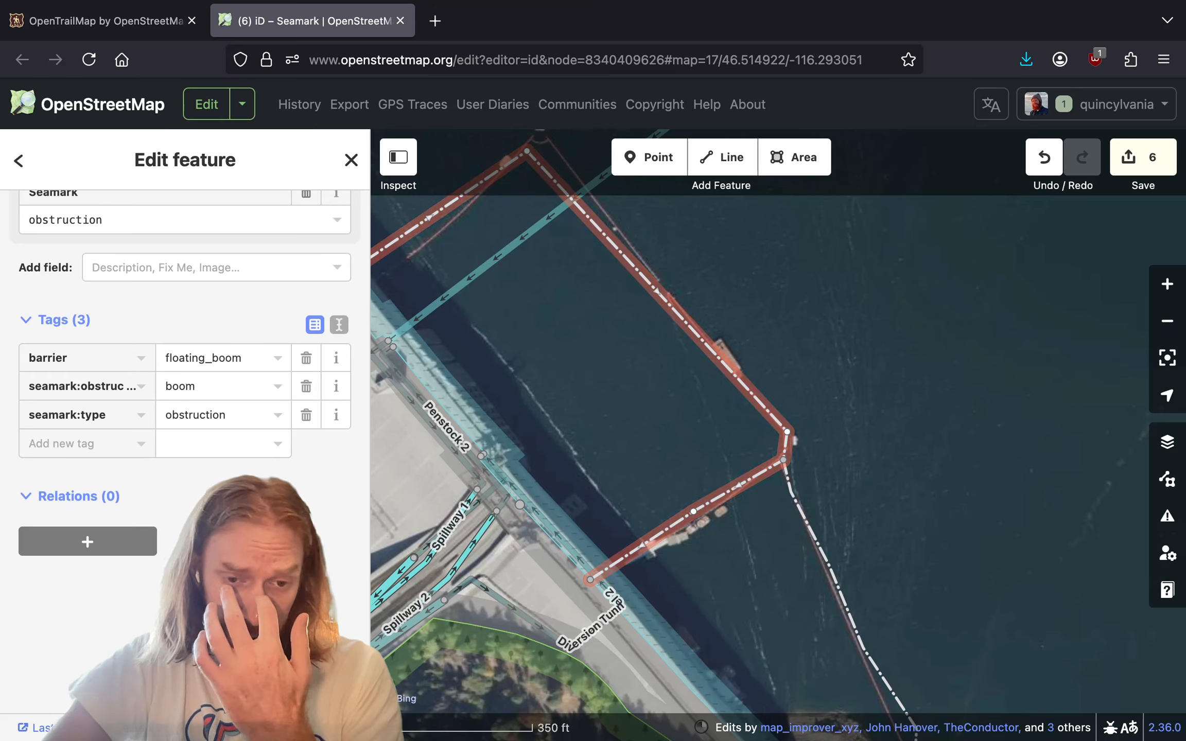
pyautogui.moveTo(517, 411); pyautogui.dragTo(646, 610)
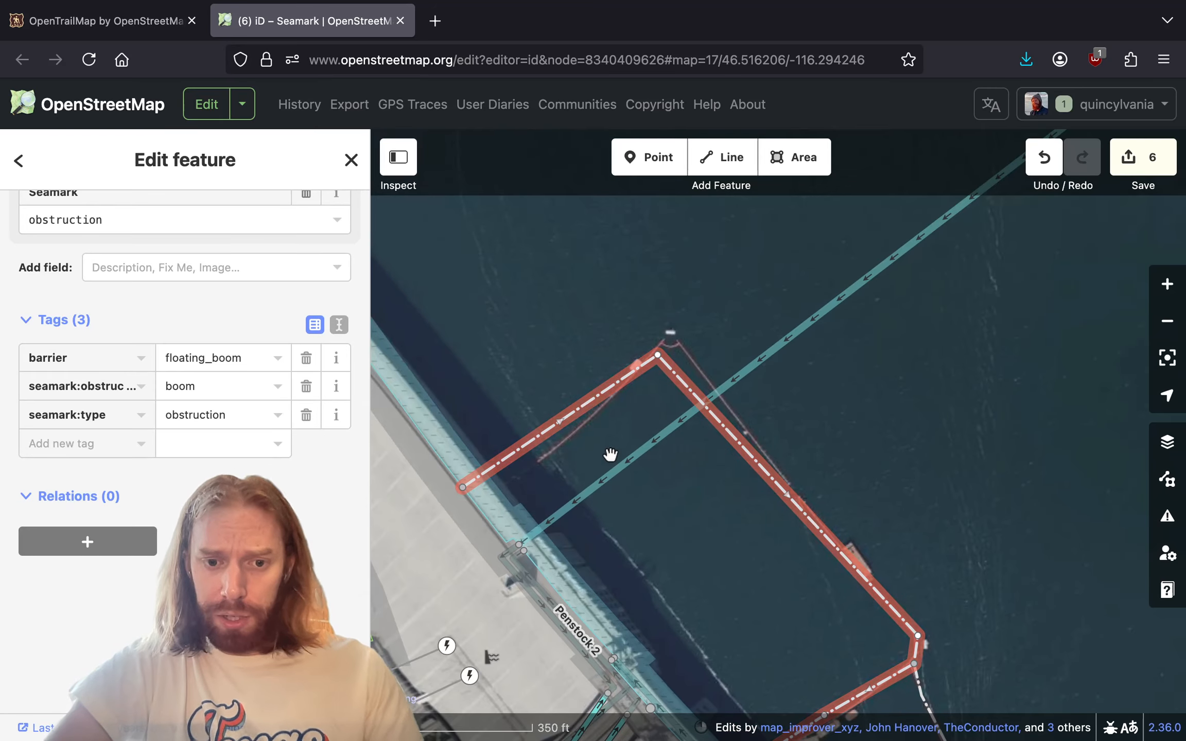
pyautogui.moveTo(659, 357); pyautogui.dragTo(674, 334)
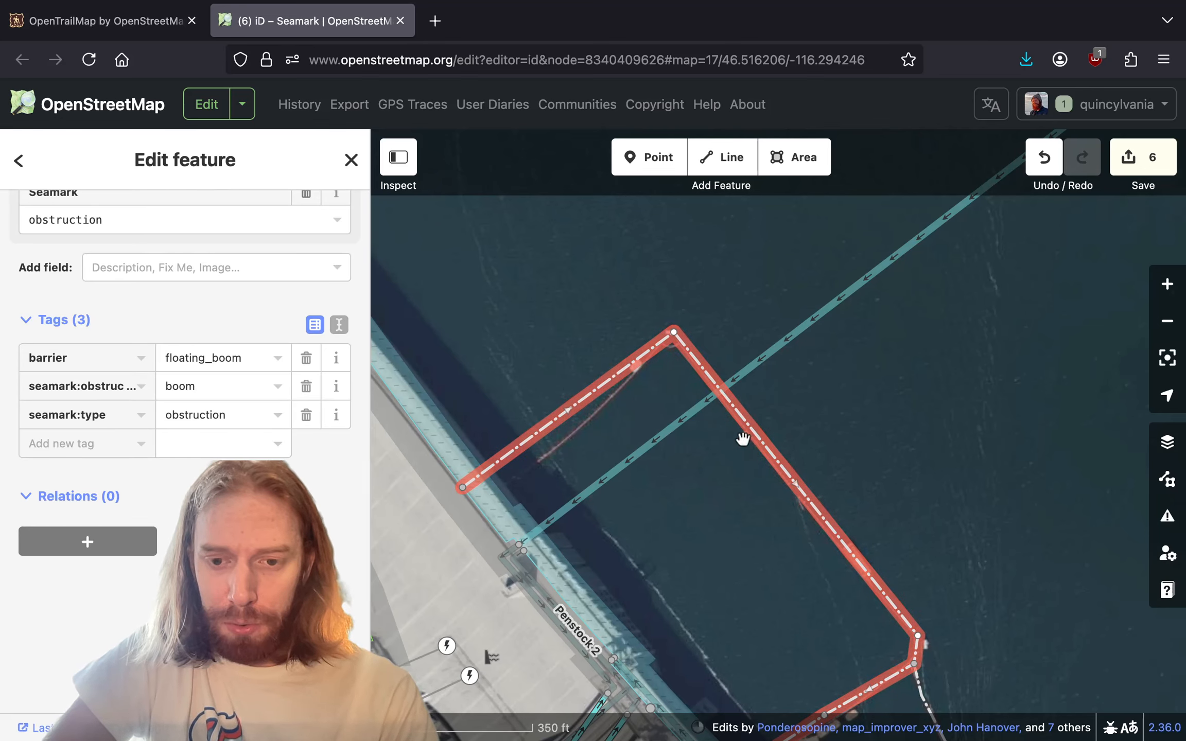
# - Shift the southern boom's last bend before the shore slightly southwest toward the imaged boom
pyautogui.scroll(-5, 744, 439)
pyautogui.moveTo(842, 621); pyautogui.dragTo(709, 433)
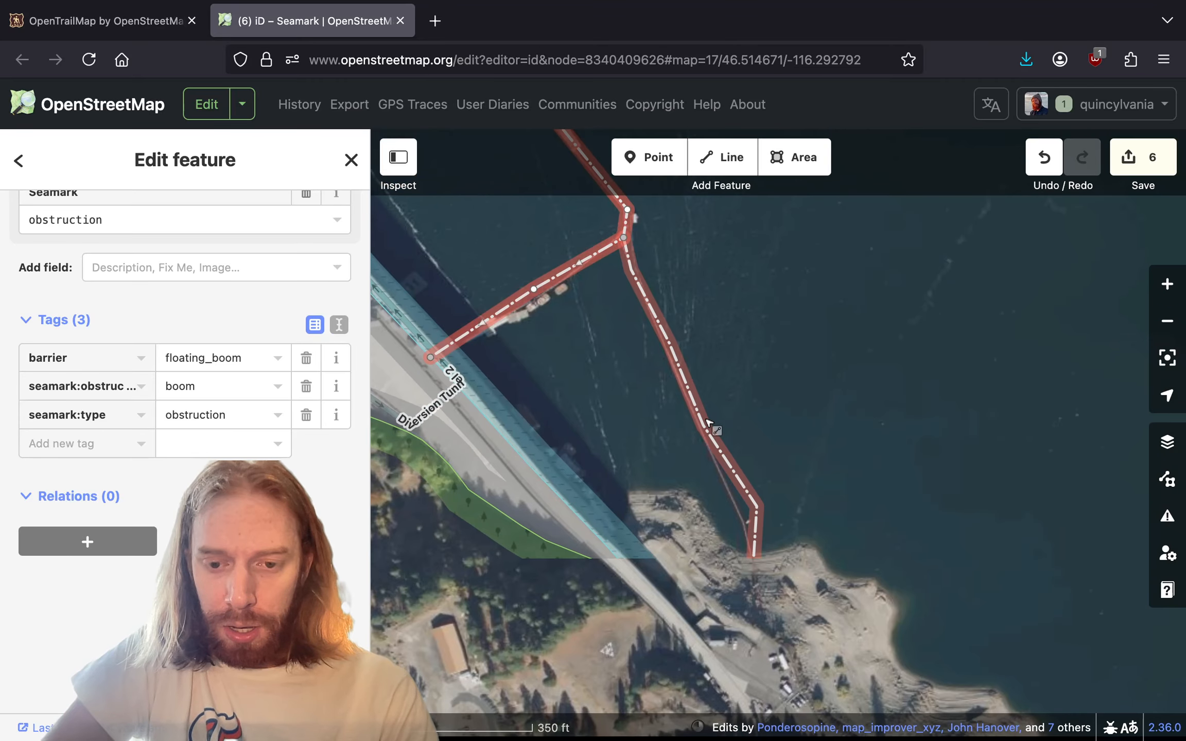
pyautogui.click(759, 510)
pyautogui.moveTo(758, 508); pyautogui.dragTo(747, 519)
pyautogui.click(773, 474)
# - Check the realigned booms and add a point where the North Fork Clearwater River flowline crosses the enclosure's outer side
pyautogui.moveTo(778, 372); pyautogui.dragTo(947, 623)
pyautogui.moveTo(833, 398); pyautogui.dragTo(896, 507)
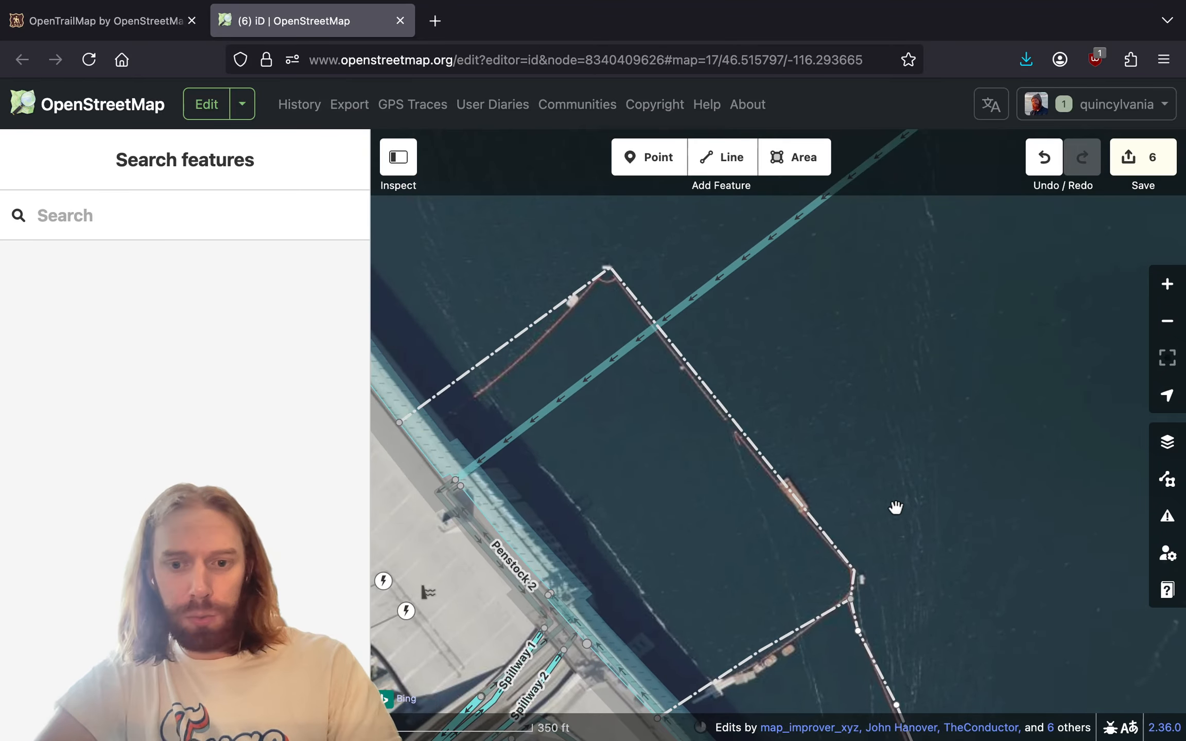
pyautogui.click(848, 543)
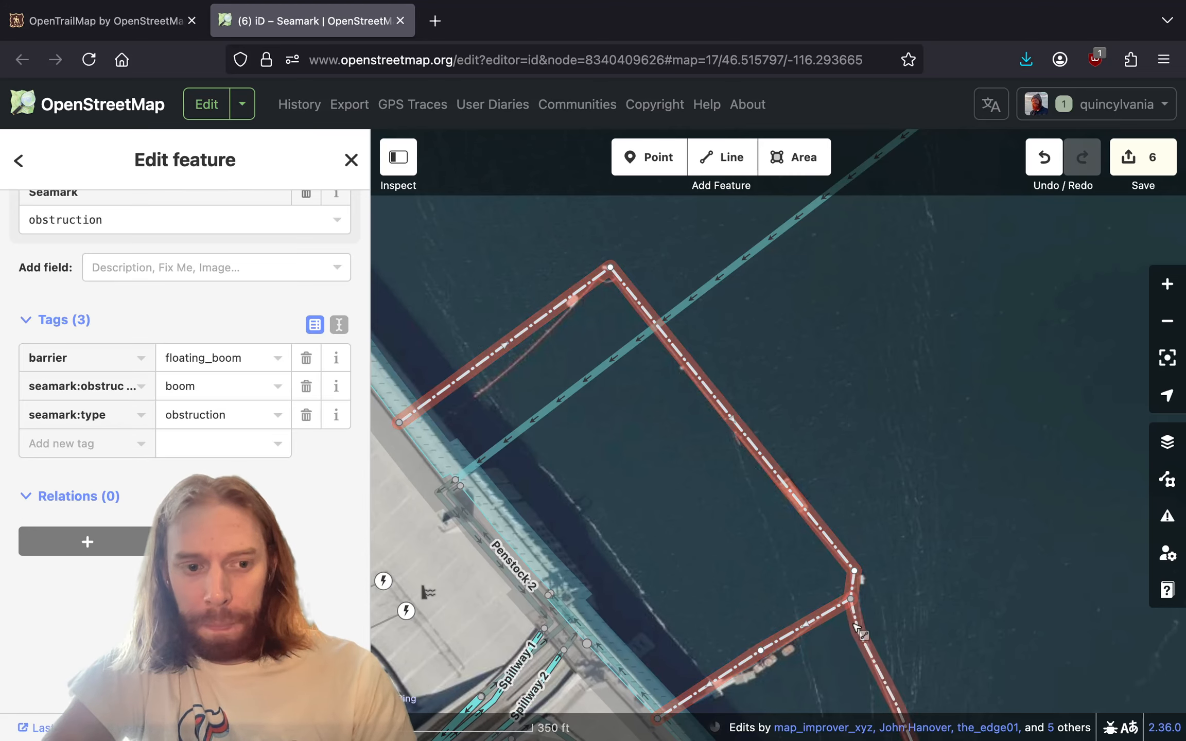
pyautogui.keyDown('shift'); pyautogui.click(858, 624); pyautogui.keyUp('shift')
pyautogui.moveTo(736, 574); pyautogui.dragTo(780, 565)
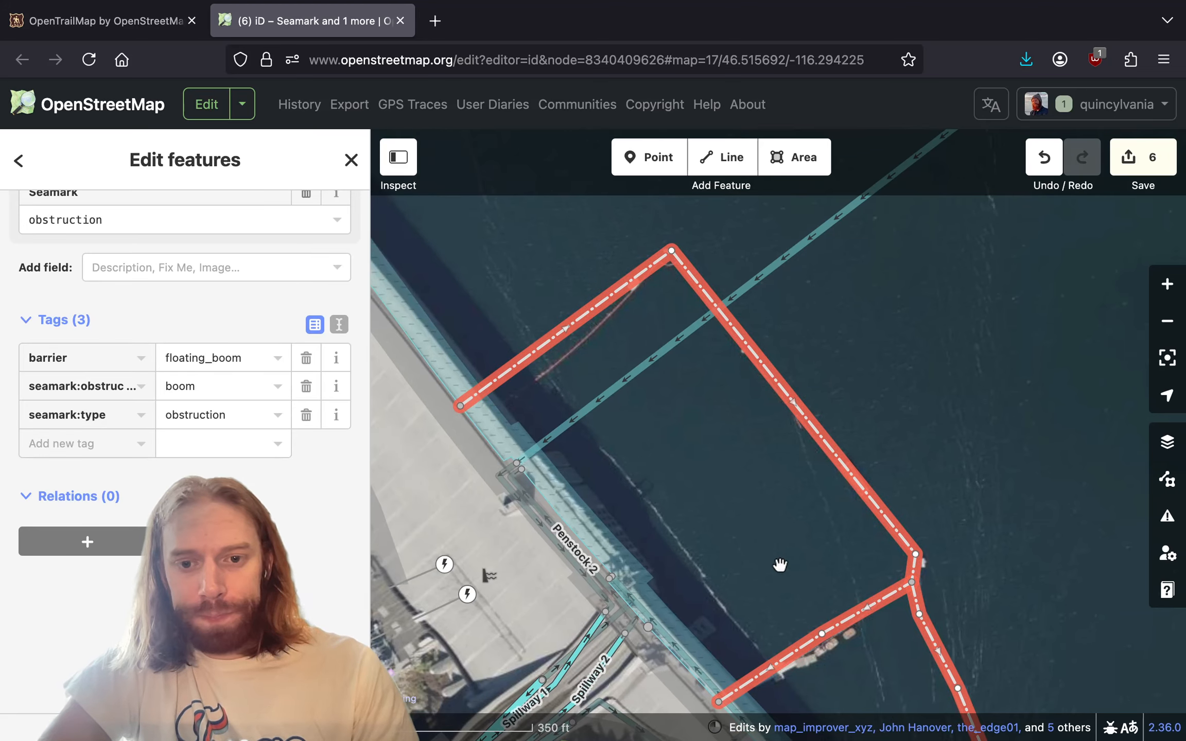
pyautogui.click(701, 328)
pyautogui.press('1')
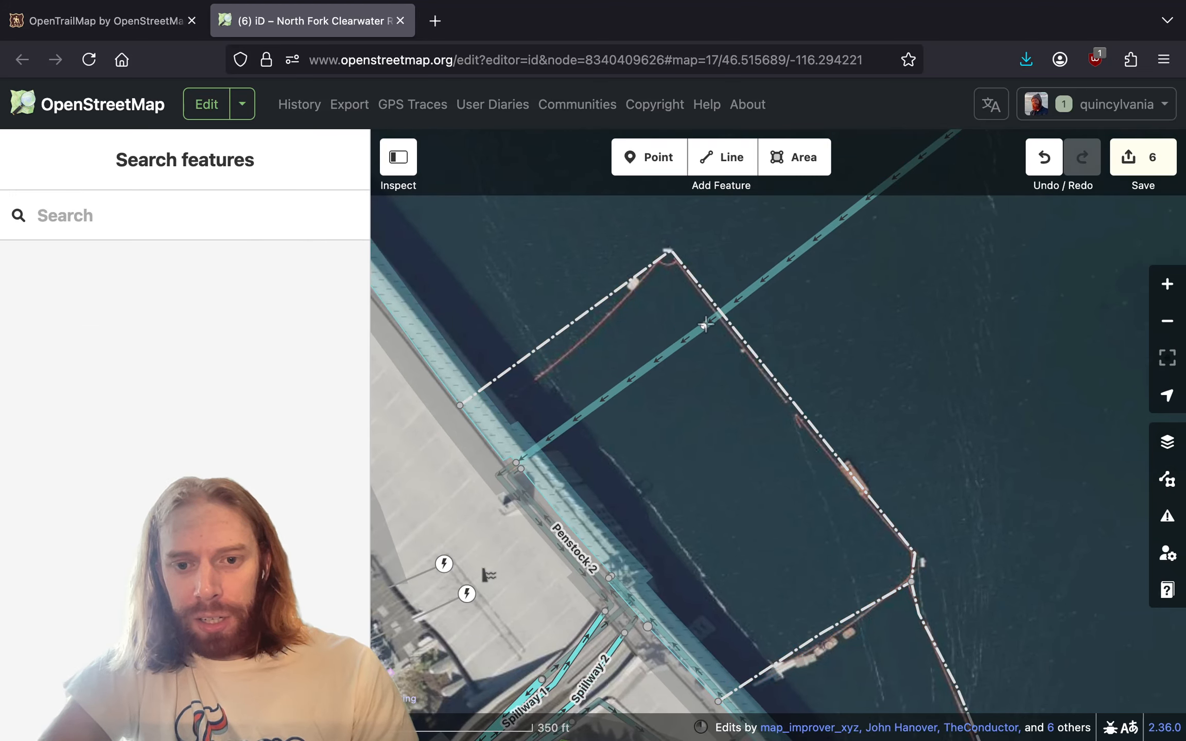
pyautogui.click(719, 311)
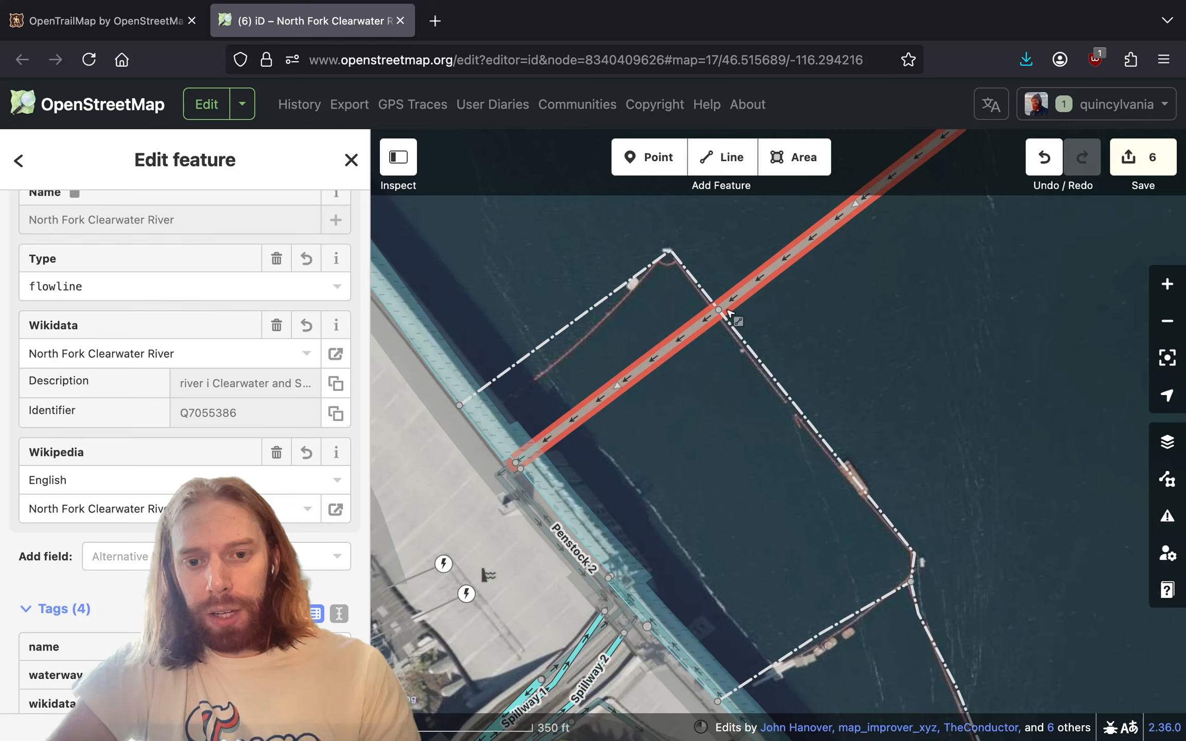
# - Split the North Fork Clearwater River flowline at its crossing point with the floating boom
pyautogui.keyDown('shift'); pyautogui.click(719, 314); pyautogui.keyUp('shift')
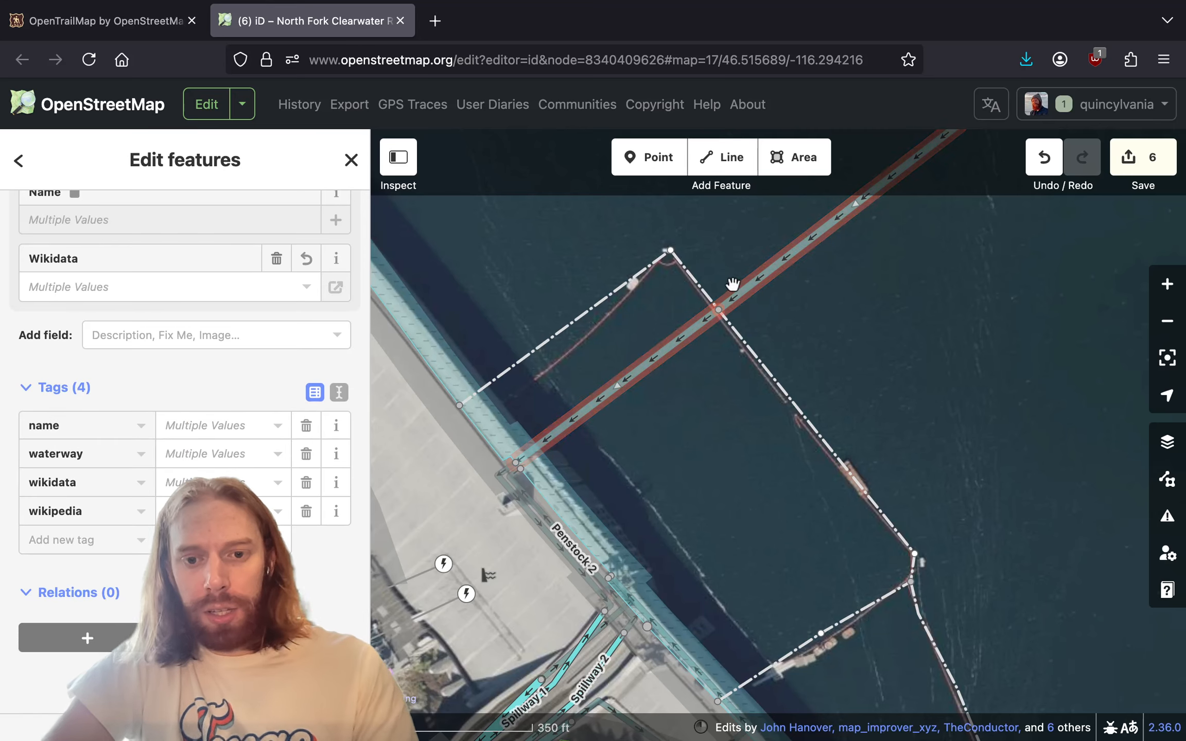
pyautogui.rightClick(721, 317)
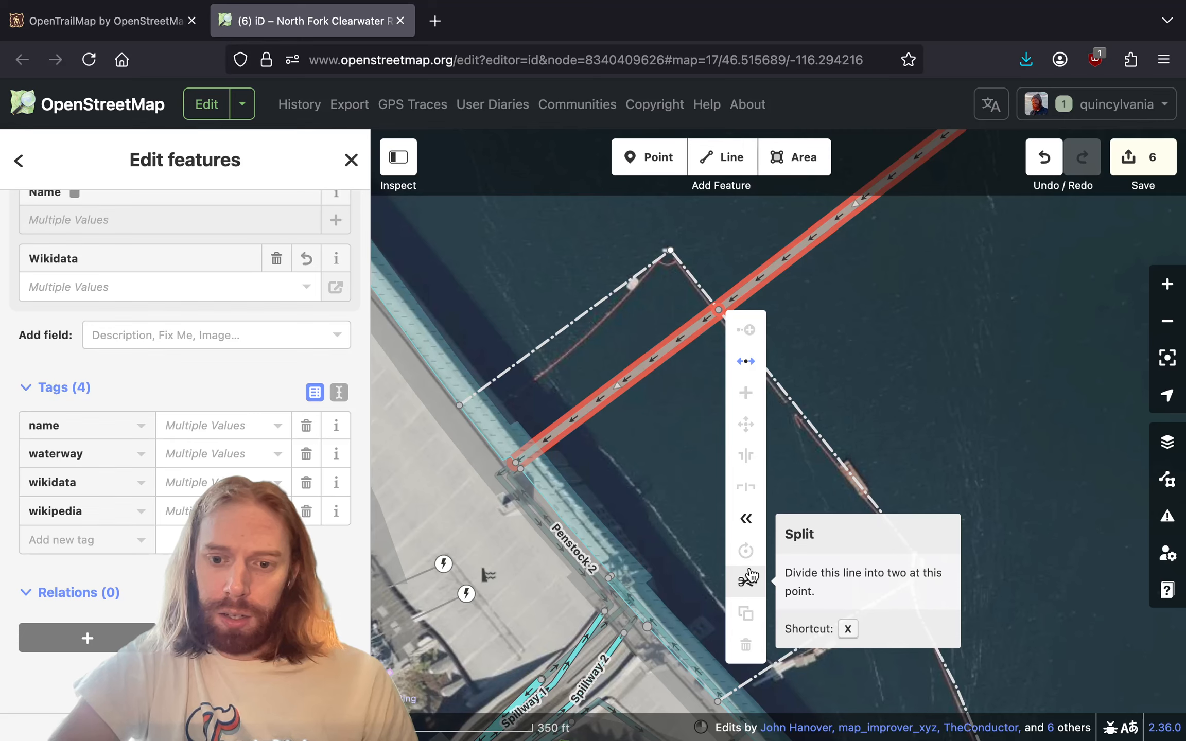
pyautogui.click(747, 577)
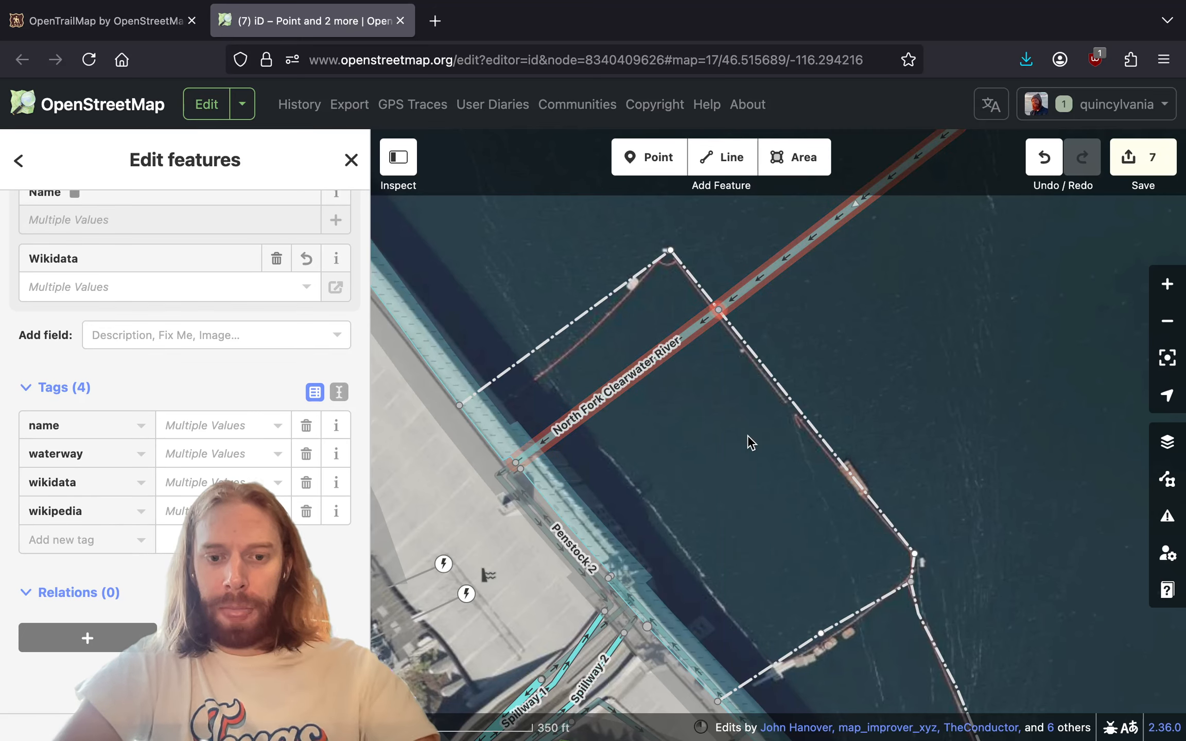
pyautogui.click(742, 420)
# - Add access, boat and canoe tags to the flowline section between the floating boom and the dam
pyautogui.click(688, 338)
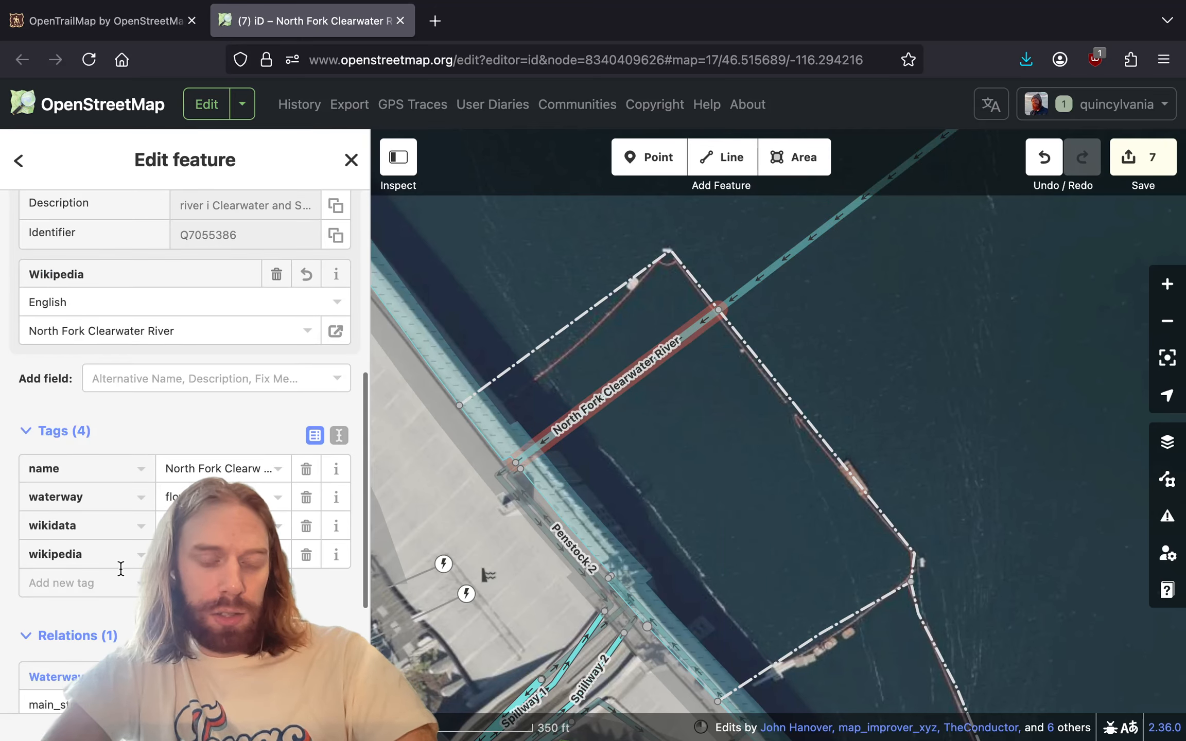
pyautogui.scroll(-2, 123, 542)
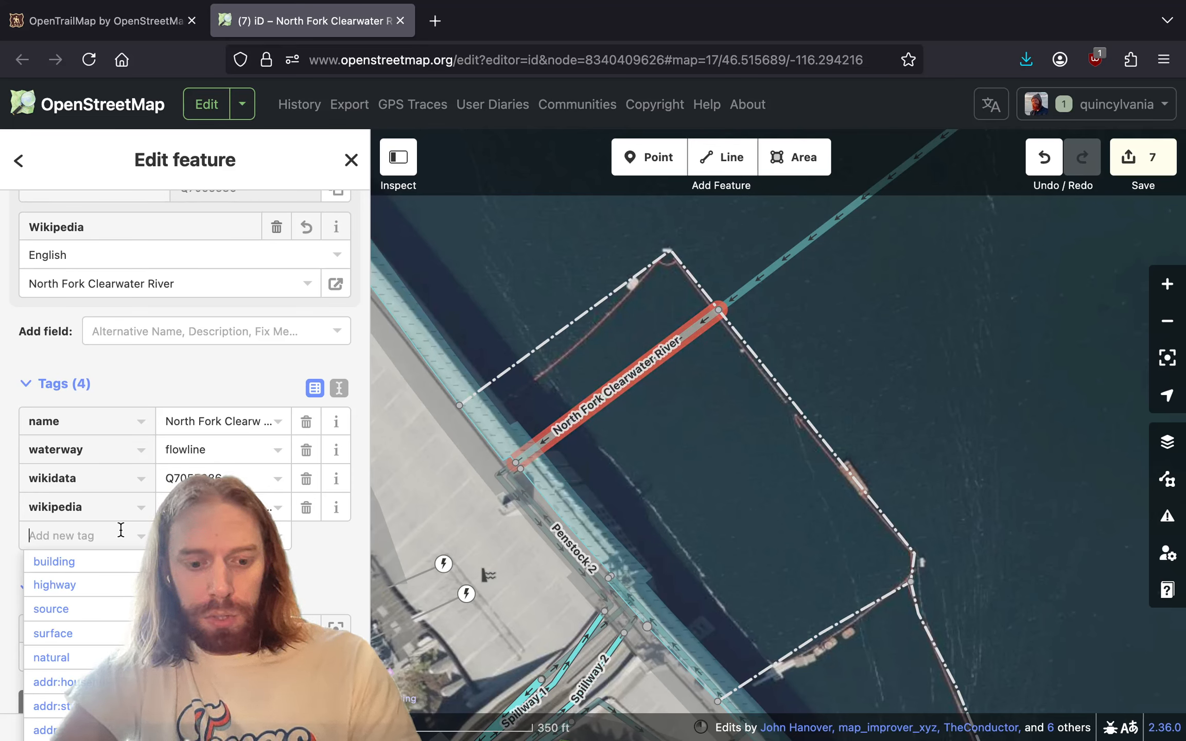
pyautogui.write('access')
pyautogui.press('Tab')
pyautogui.press('Tab')
pyautogui.write('bo')
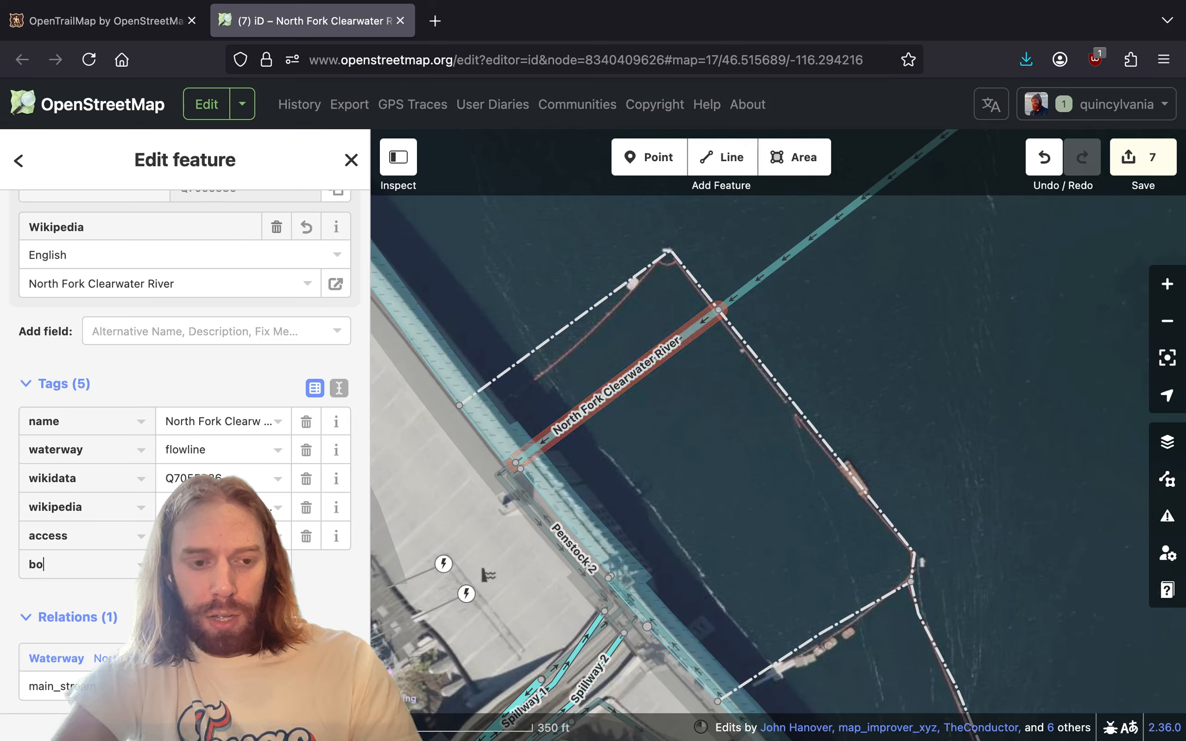
pyautogui.write('at')
pyautogui.press('Tab')
pyautogui.press('Tab')
pyautogui.write('ca')
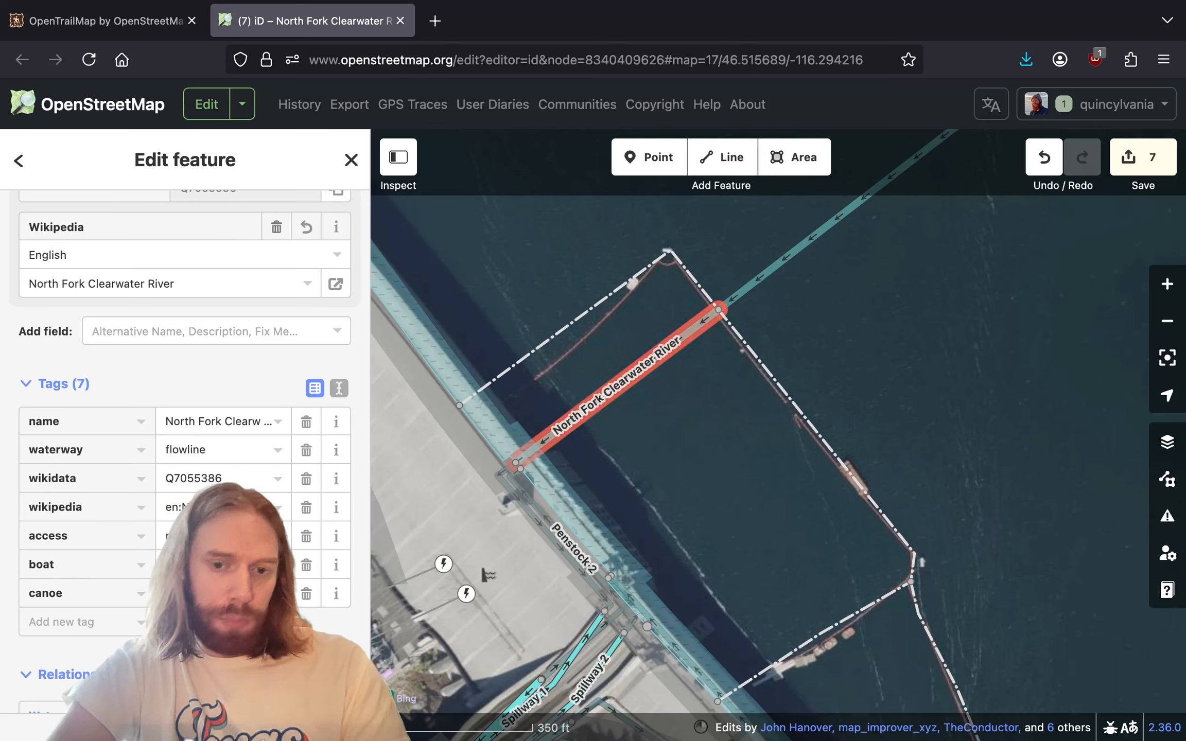
pyautogui.moveTo(883, 355); pyautogui.dragTo(828, 449)
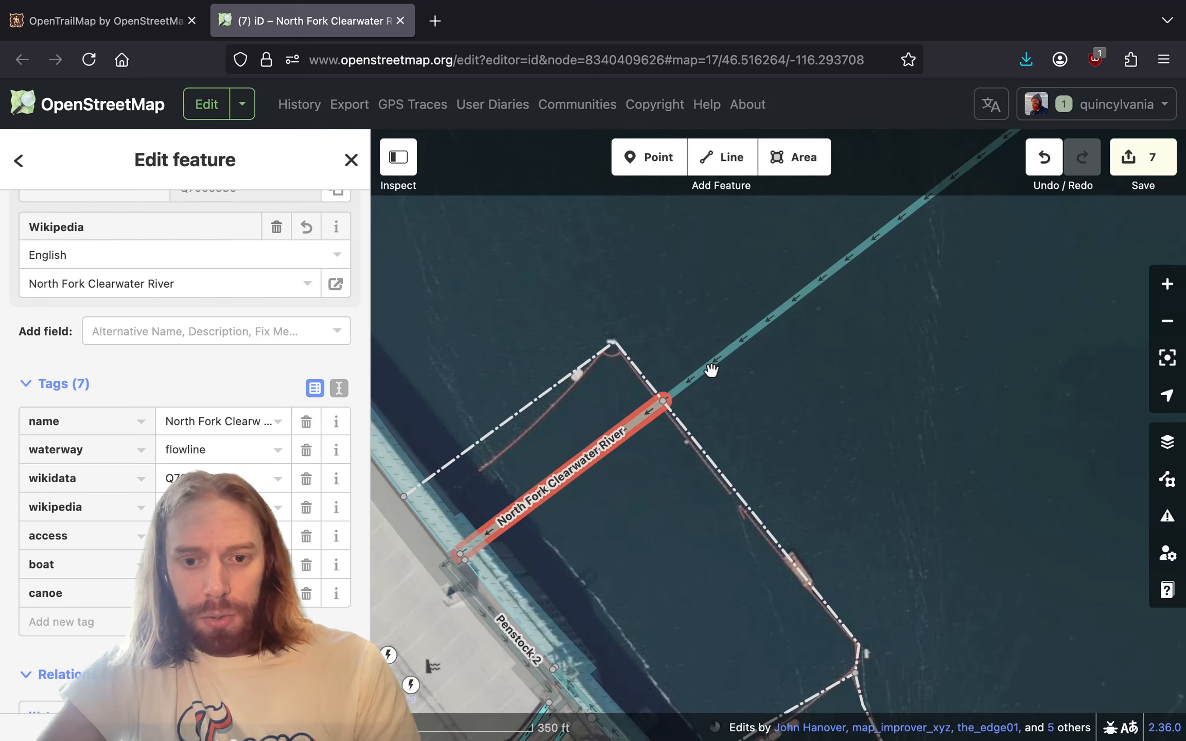
pyautogui.moveTo(741, 423); pyautogui.dragTo(830, 315)
pyautogui.moveTo(742, 376); pyautogui.dragTo(660, 437)
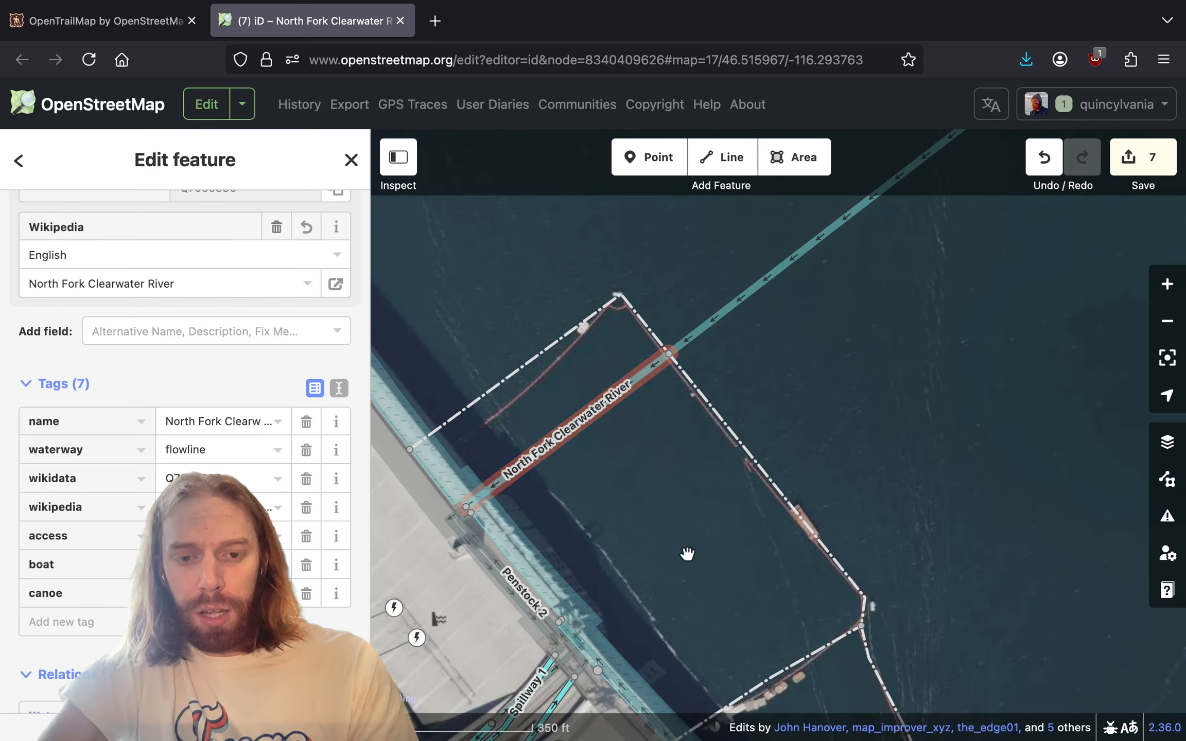
pyautogui.moveTo(801, 335); pyautogui.dragTo(659, 405)
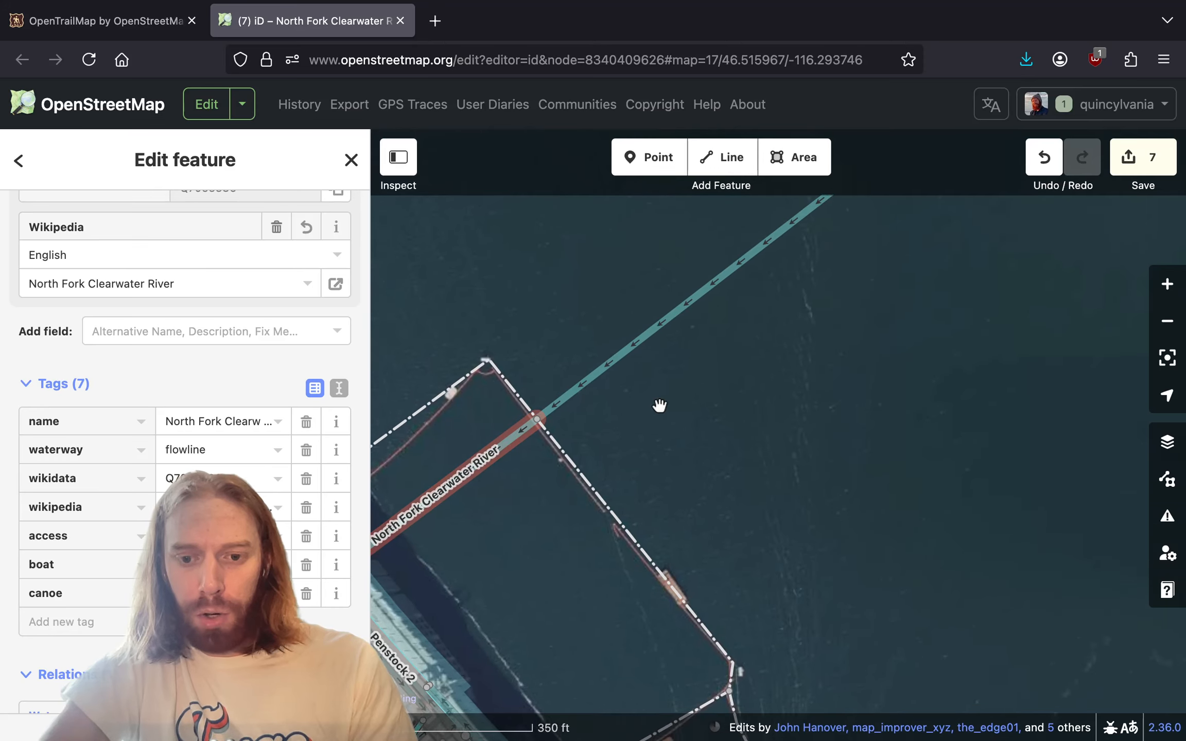
# - Add canoe=yes to the North Fork Clearwater River flowline section upstream of the floating boom
pyautogui.click(608, 369)
pyautogui.click(630, 355)
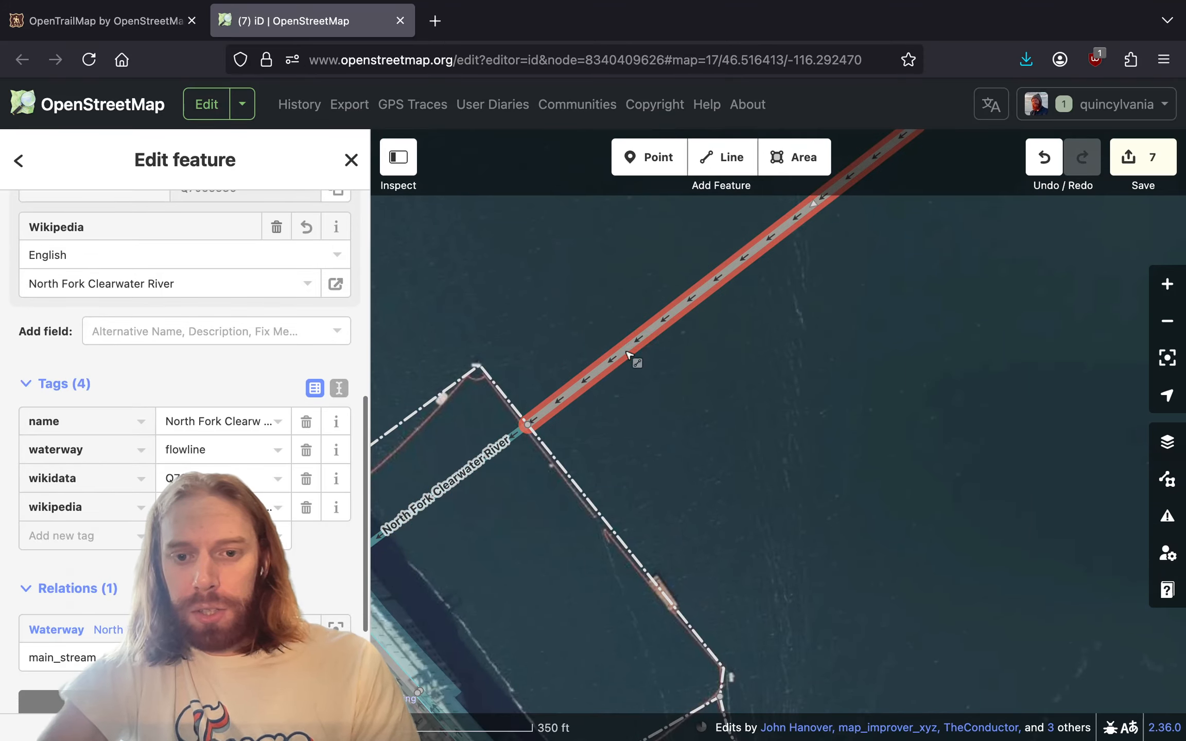
pyautogui.press('z')
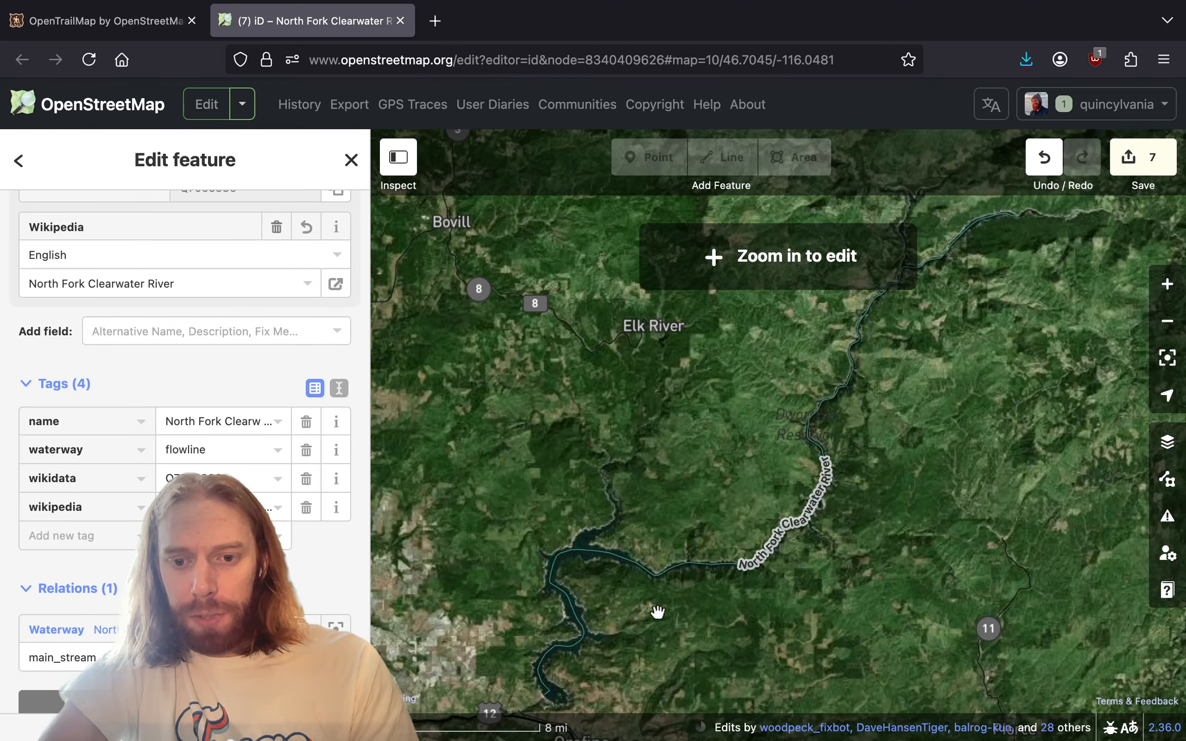
pyautogui.moveTo(853, 388); pyautogui.dragTo(661, 504)
pyautogui.scroll(8, 714, 375)
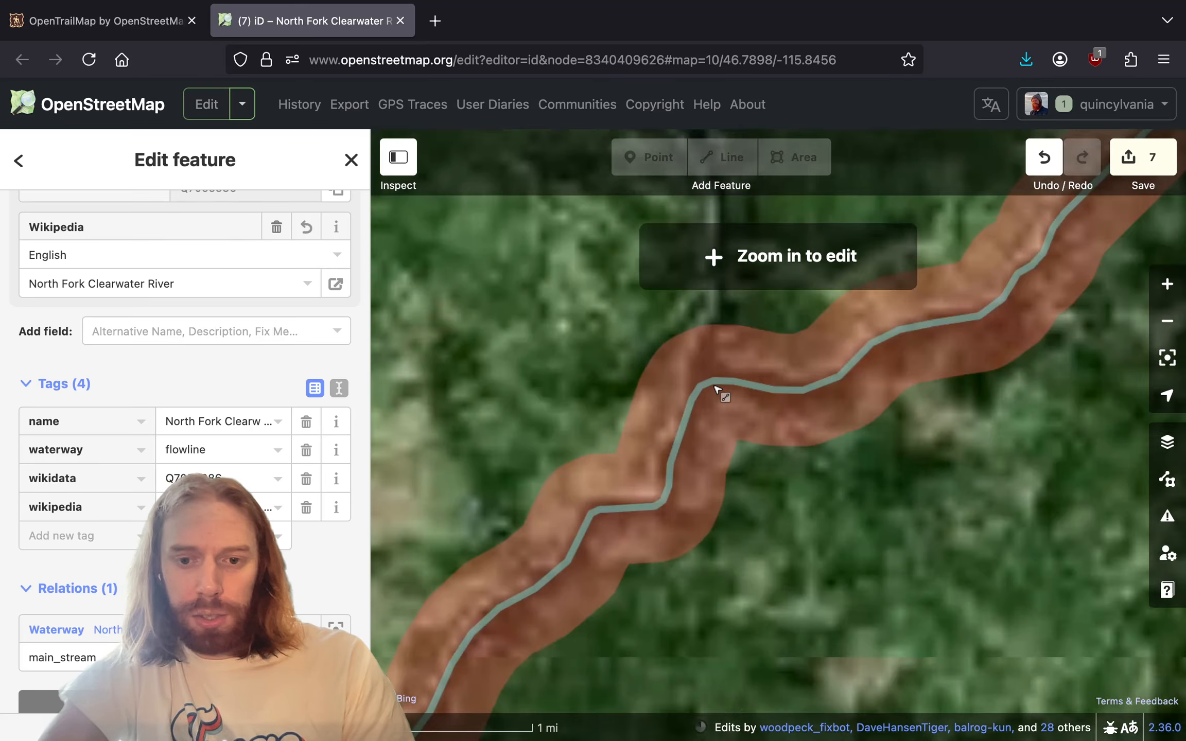
pyautogui.moveTo(903, 365); pyautogui.dragTo(578, 438)
pyautogui.scroll(-5, 577, 439)
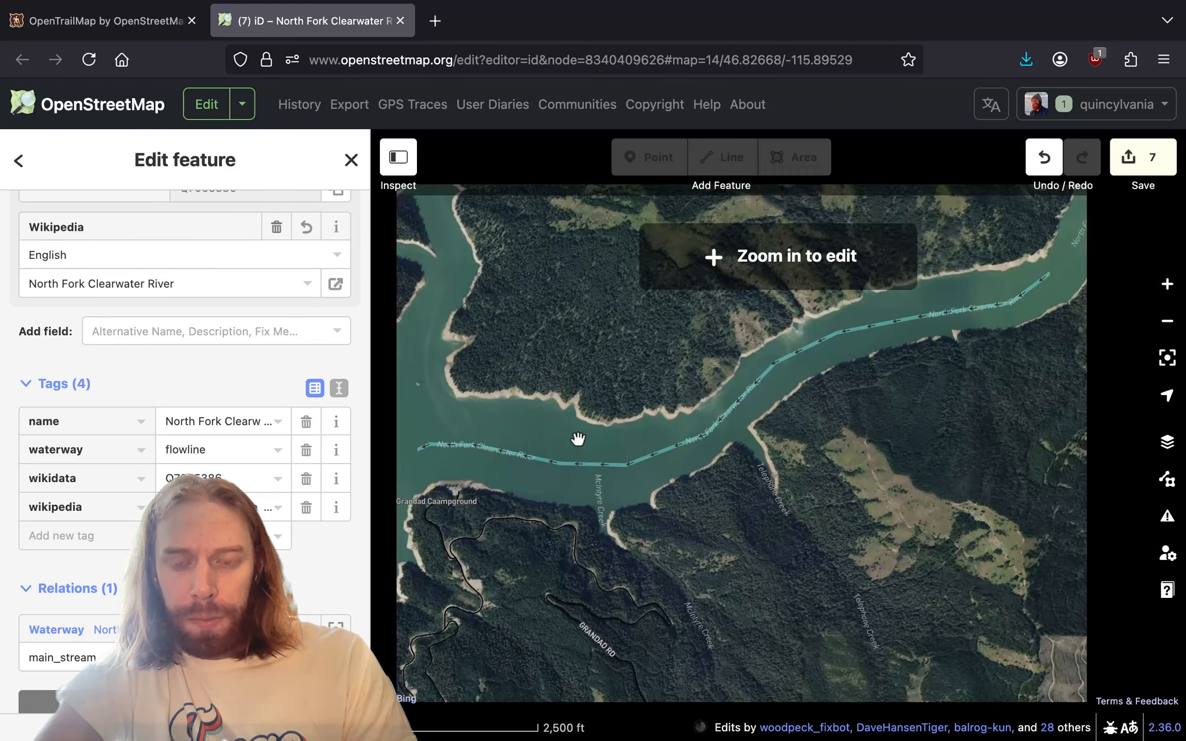
pyautogui.moveTo(807, 338); pyautogui.dragTo(400, 546)
pyautogui.moveTo(796, 341); pyautogui.dragTo(733, 344)
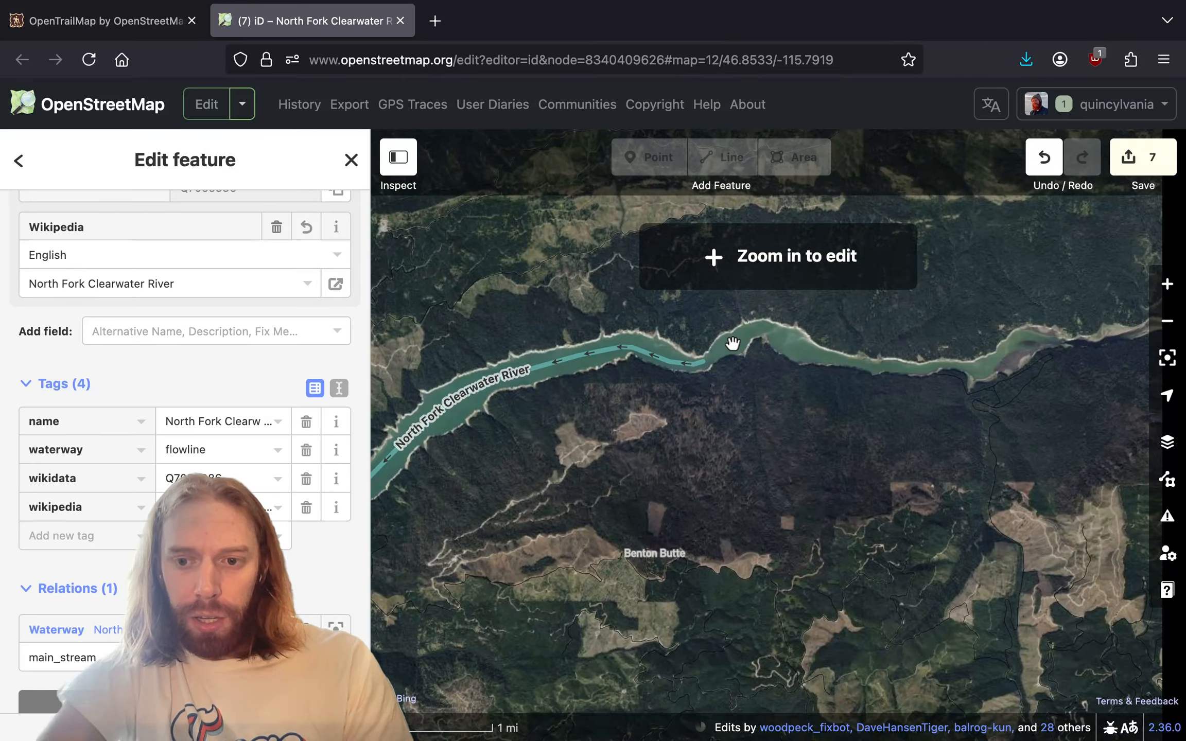
pyautogui.scroll(-5, 733, 344)
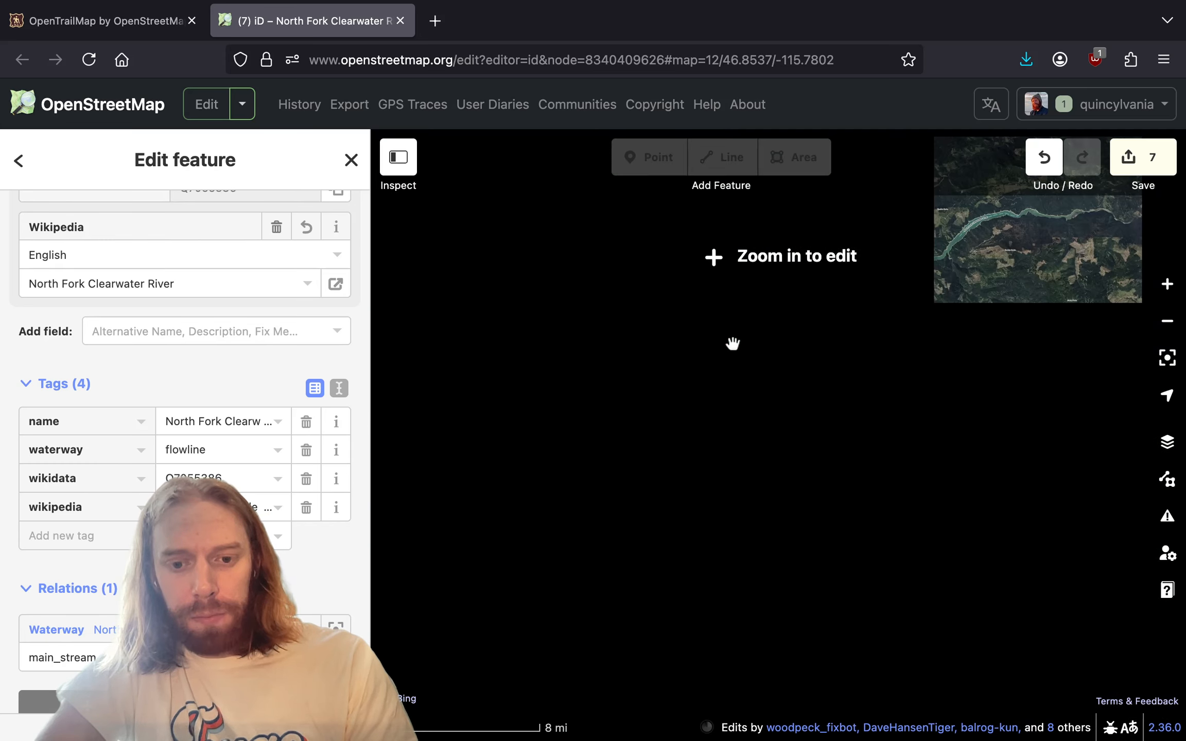
pyautogui.scroll(-2, 83, 382)
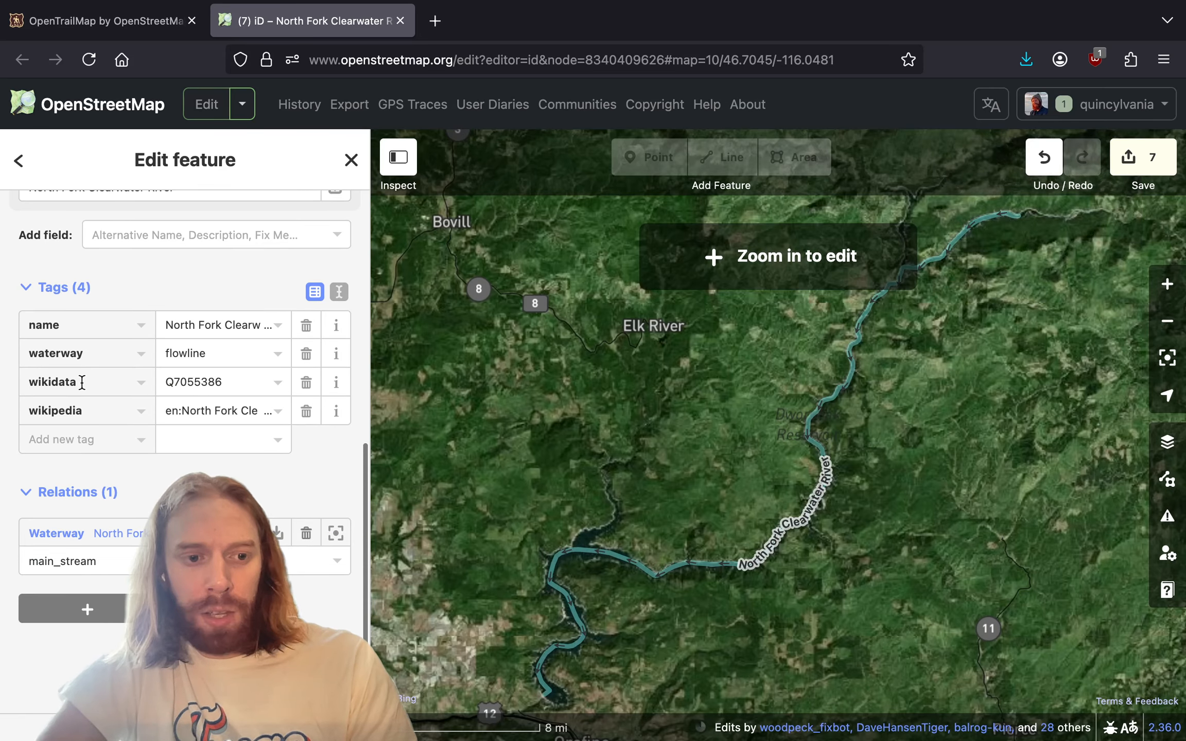
pyautogui.write('canoe')
pyautogui.press('Tab')
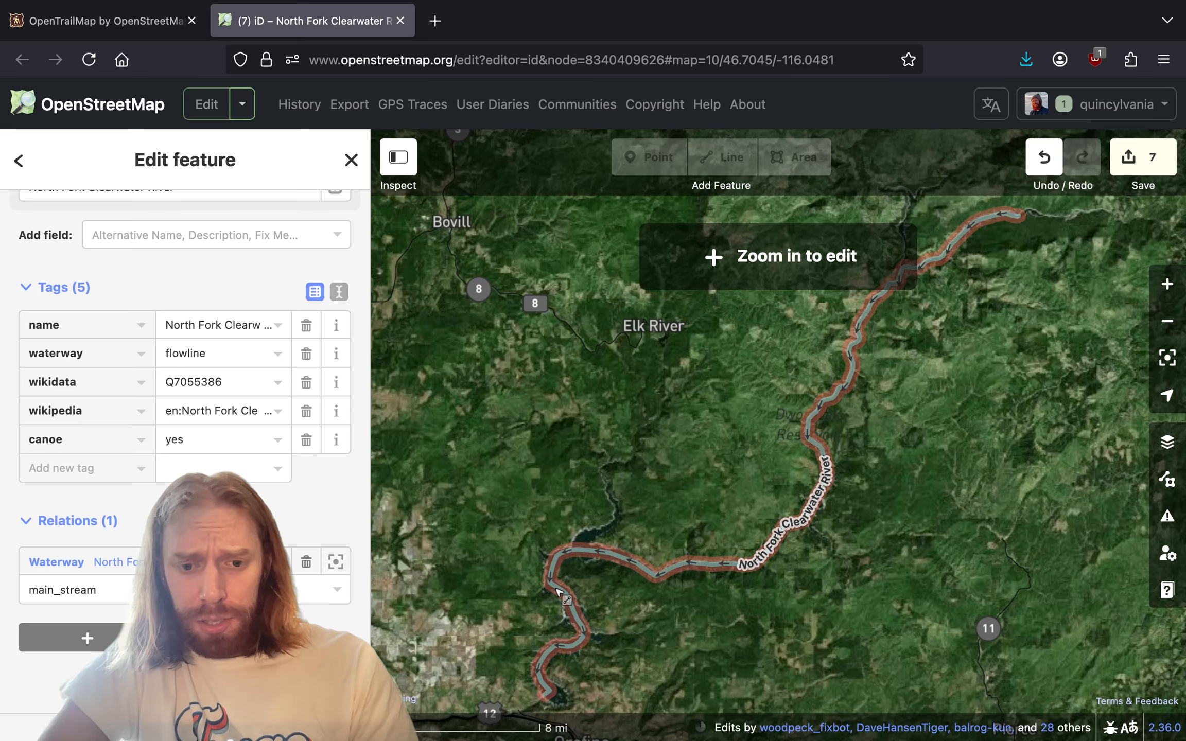
# - Examine the river flowline's course through the lower reservoir down to the dam and the open water southeast of it
pyautogui.scroll(5, 546, 581)
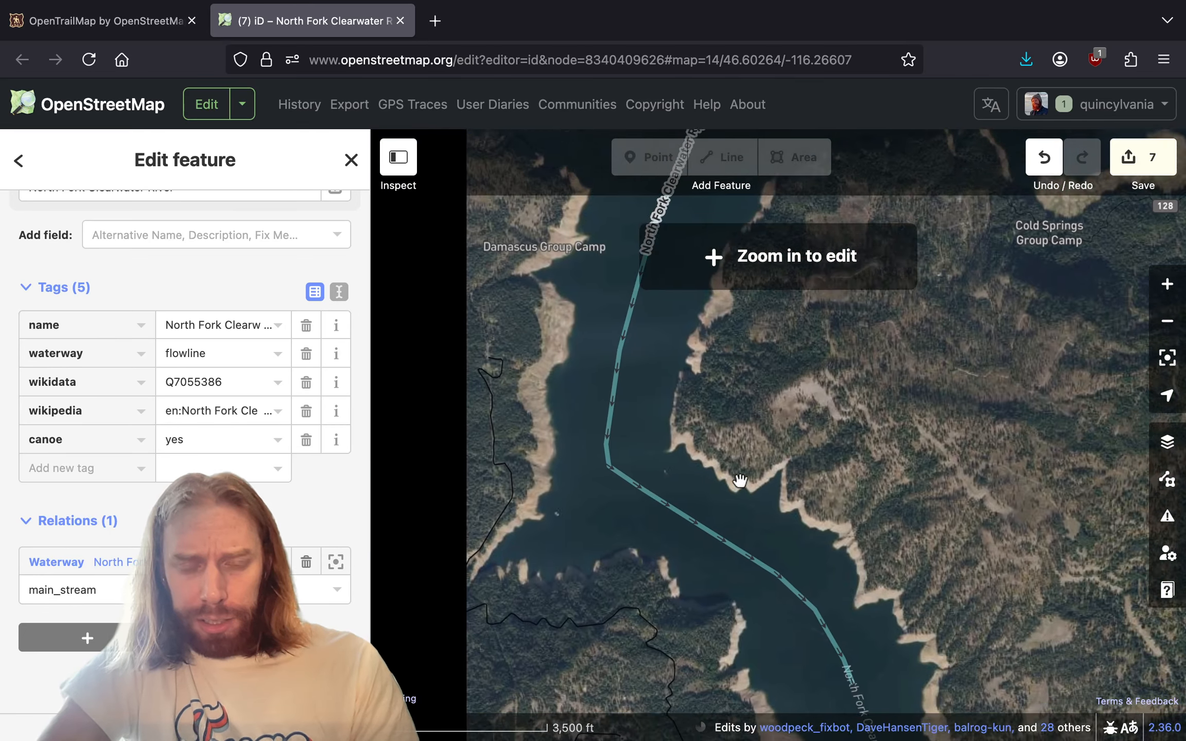
pyautogui.moveTo(740, 481); pyautogui.dragTo(760, 480)
pyautogui.scroll(-3, 760, 479)
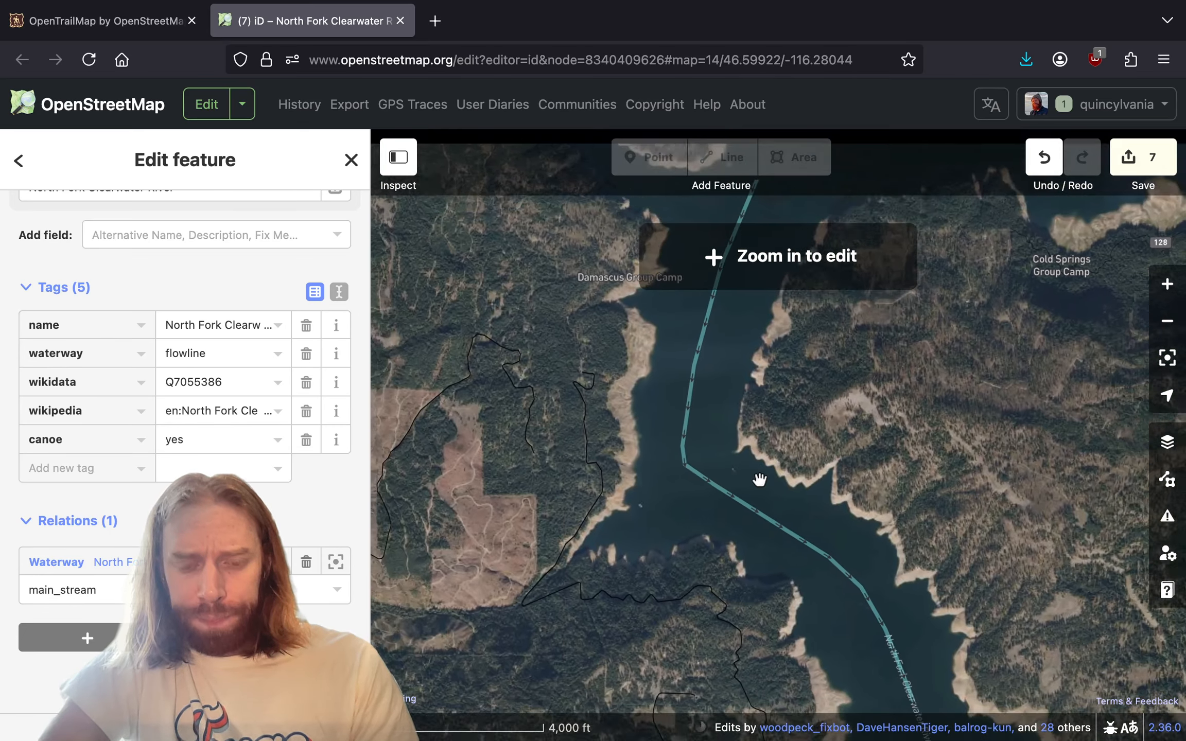
pyautogui.moveTo(808, 594); pyautogui.dragTo(655, 400)
pyautogui.scroll(-3, 655, 400)
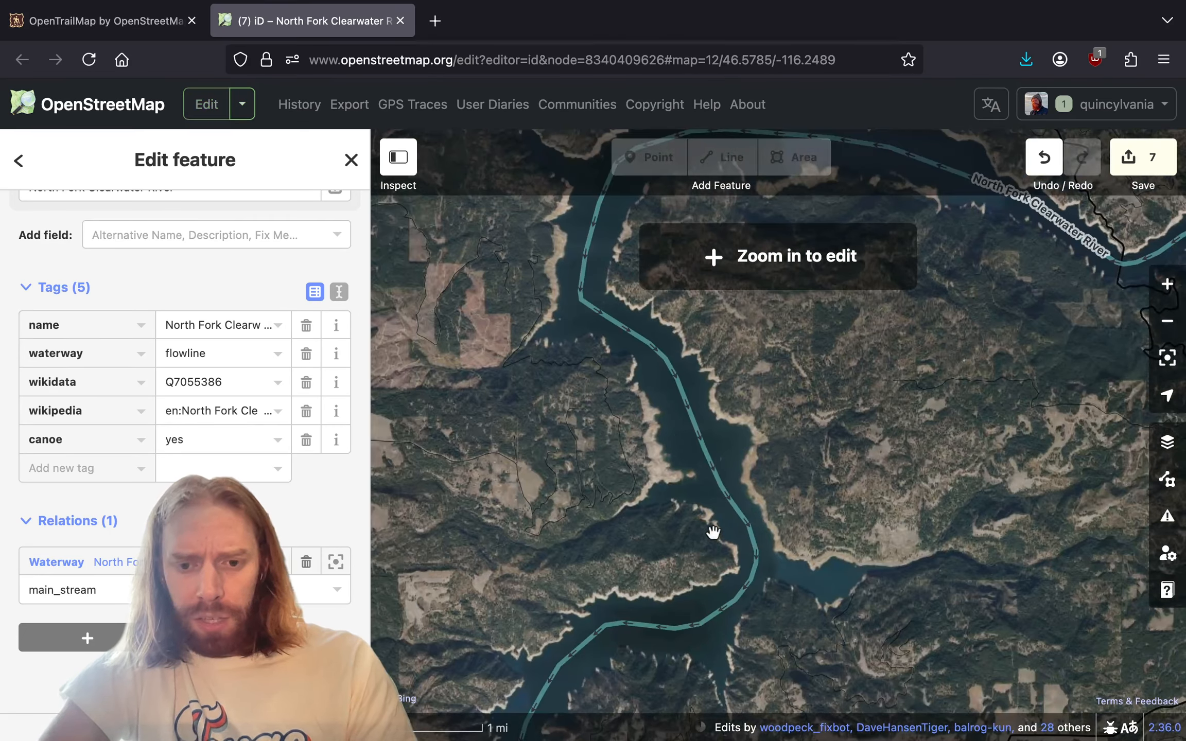
pyautogui.moveTo(654, 556); pyautogui.dragTo(724, 527)
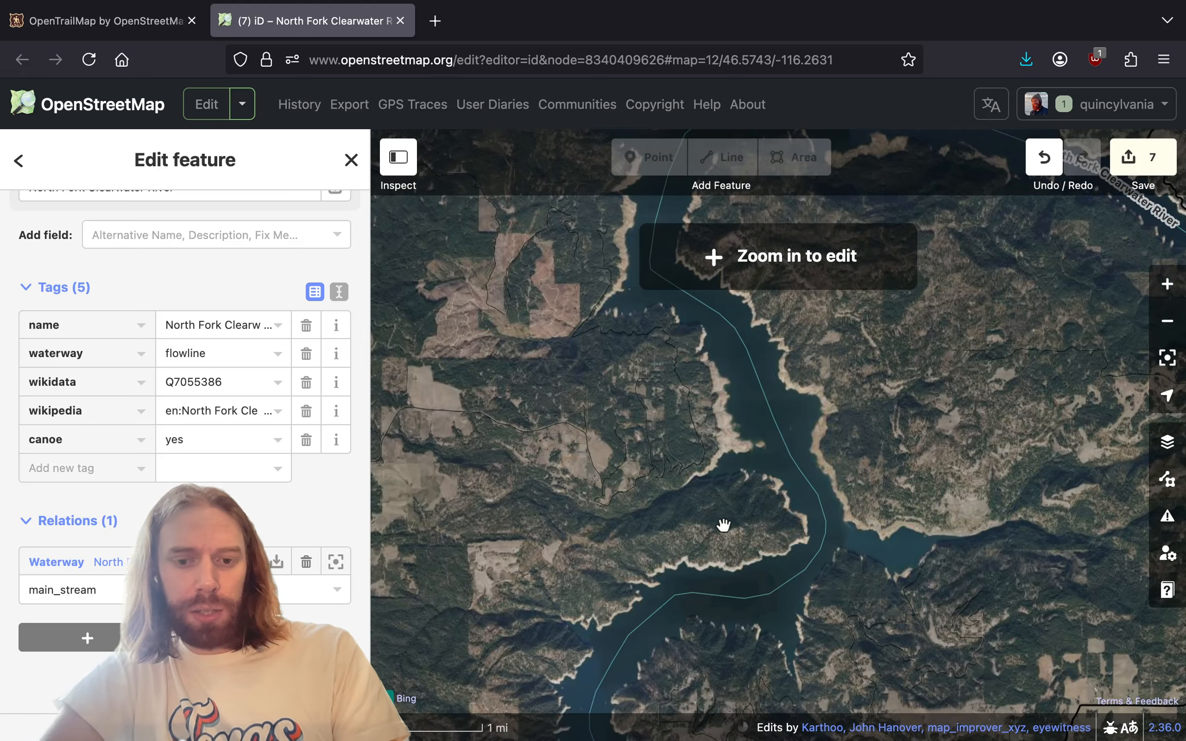
pyautogui.moveTo(648, 642); pyautogui.dragTo(706, 446)
pyautogui.moveTo(697, 491); pyautogui.dragTo(694, 349)
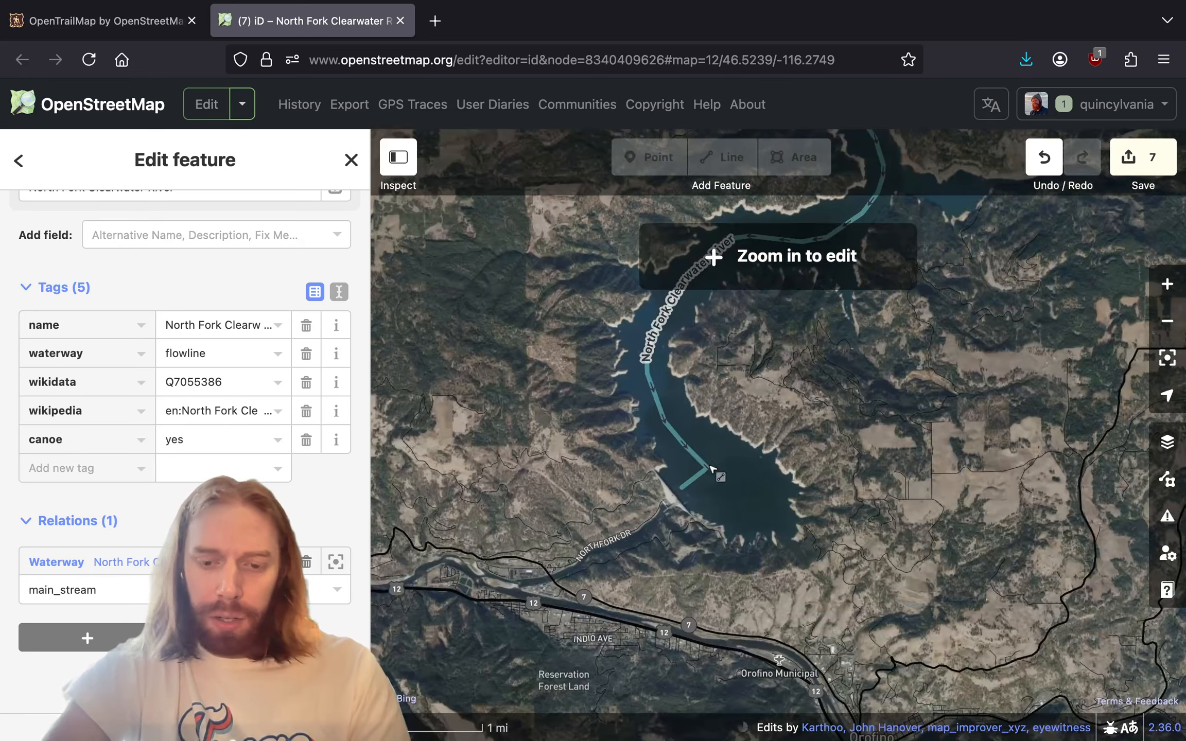
pyautogui.scroll(5, 714, 476)
pyautogui.moveTo(709, 518); pyautogui.dragTo(725, 485)
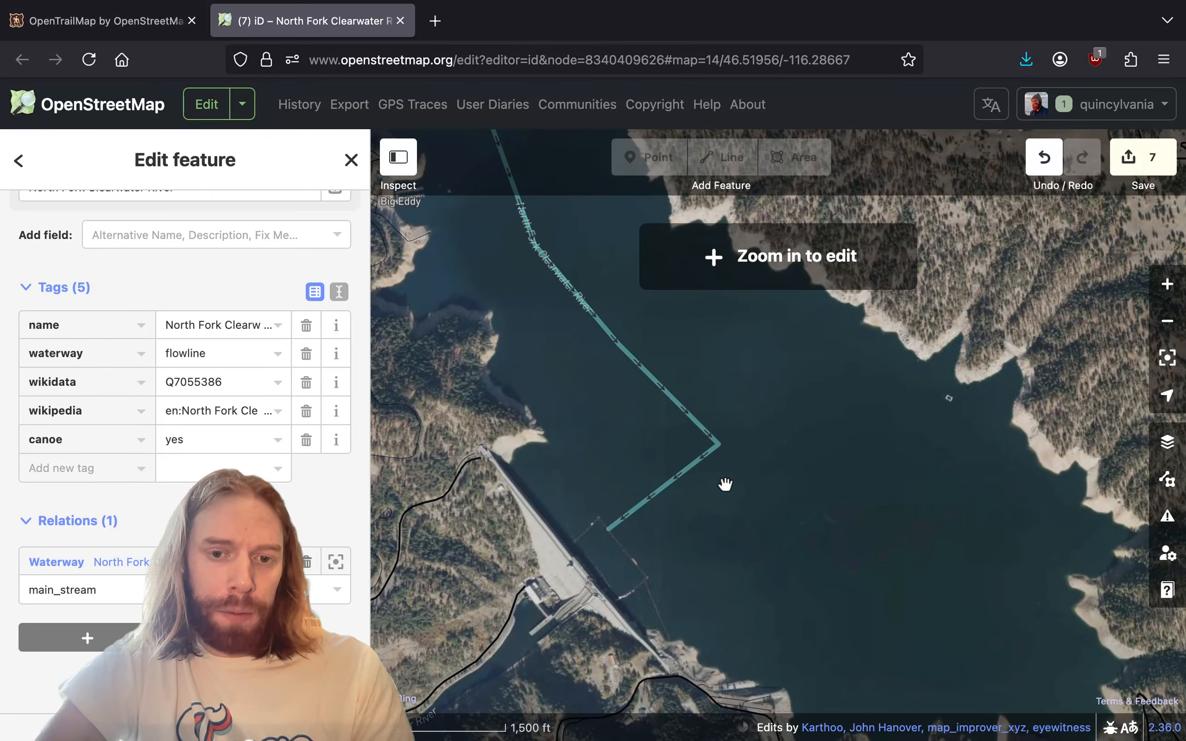
pyautogui.click(761, 277)
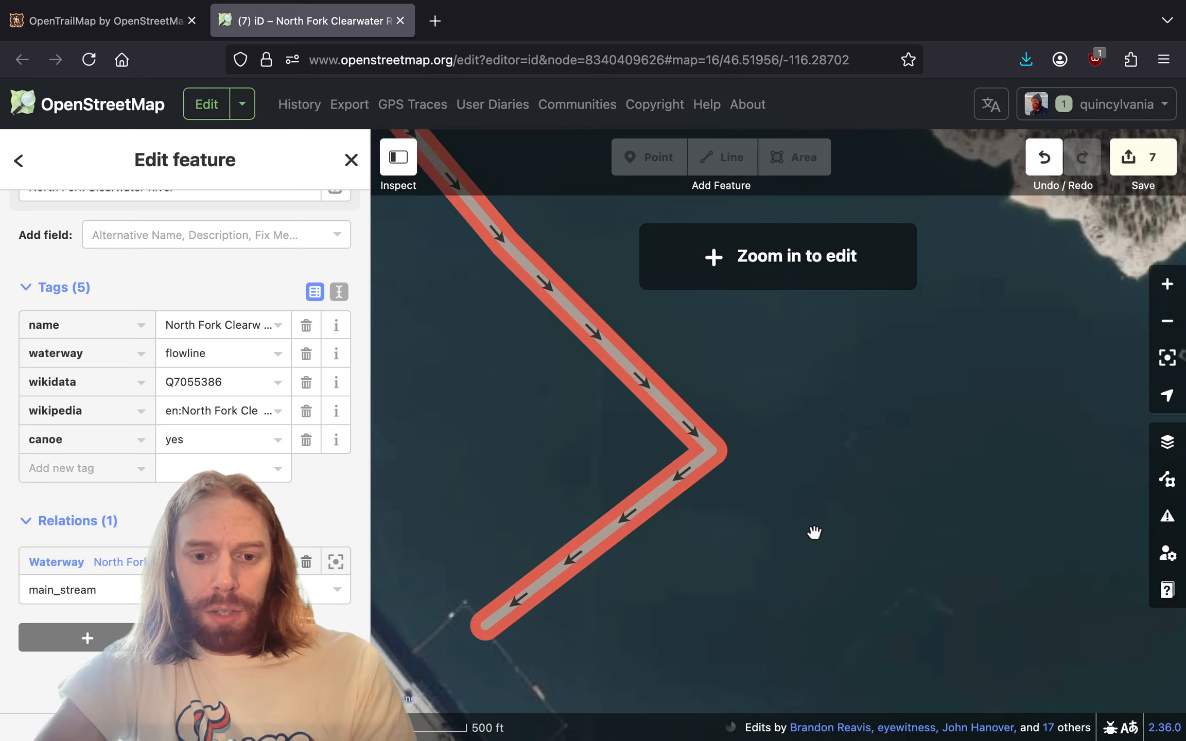
pyautogui.scroll(-3, 646, 344)
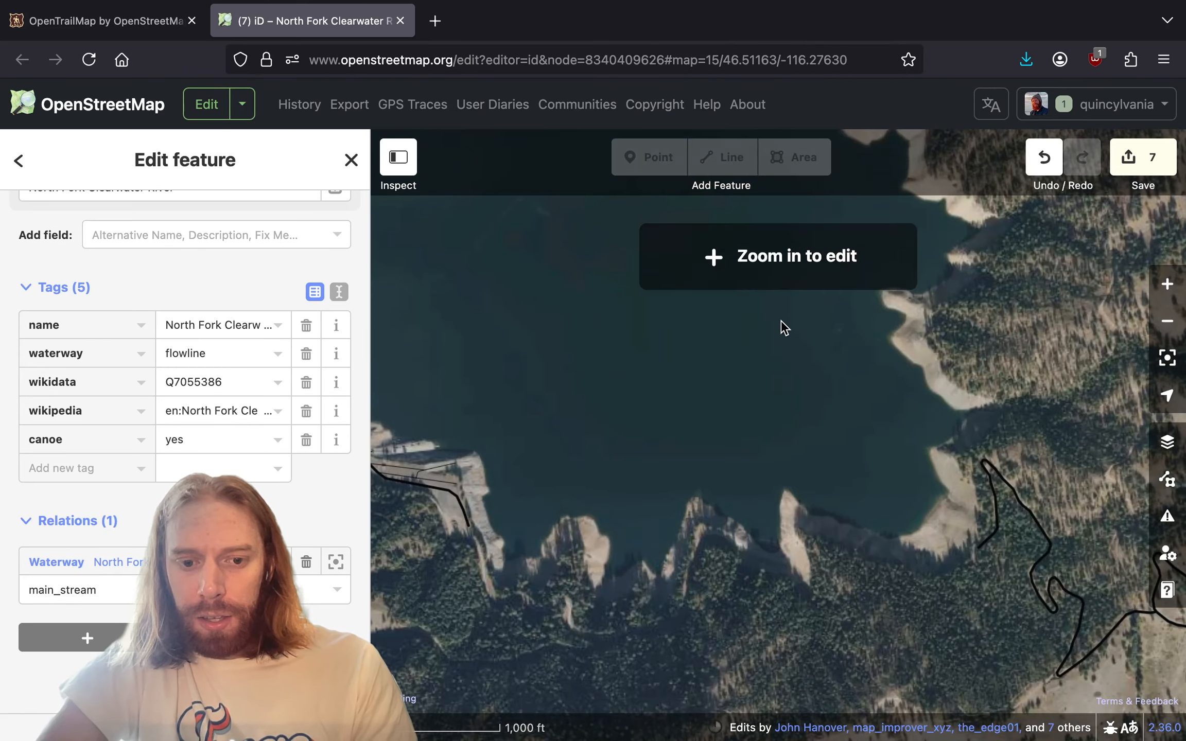
# - Draw a line from the reservoir's southeastern bay northwest across the water, joining it to the river flowline's bend near the dam
pyautogui.click(788, 257)
pyautogui.click(707, 151)
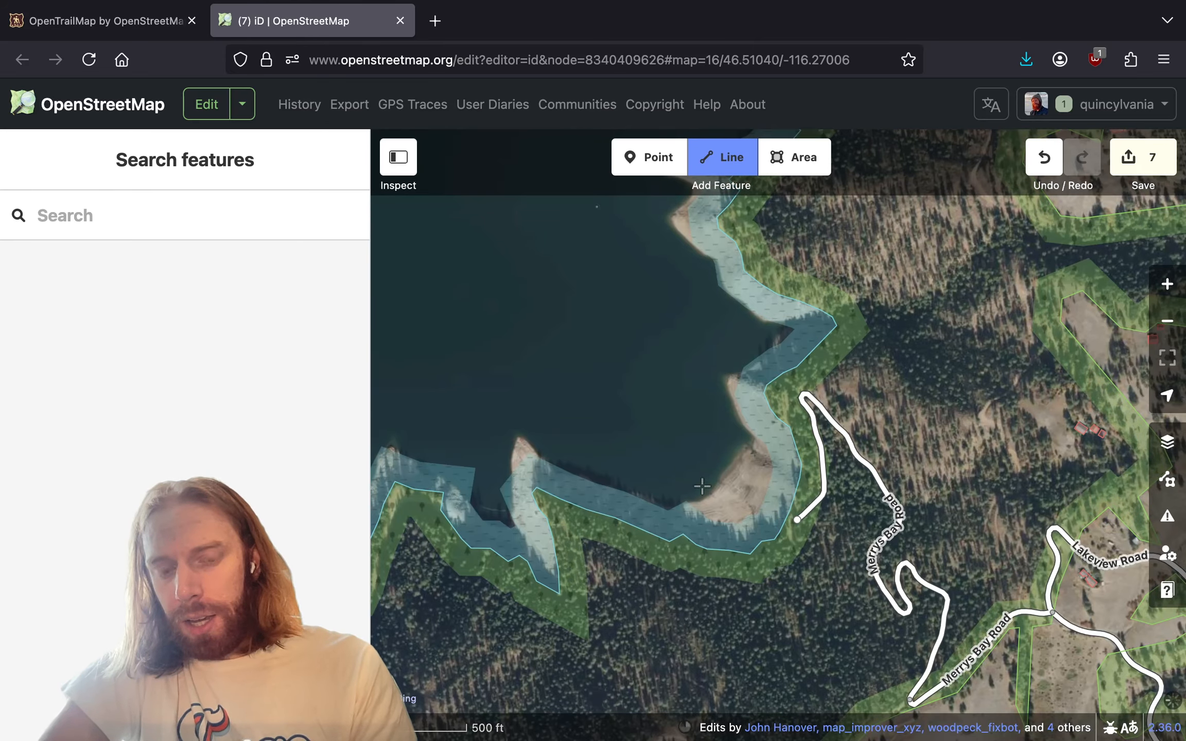
pyautogui.click(701, 485)
pyautogui.moveTo(556, 310); pyautogui.dragTo(947, 555)
pyautogui.click(733, 351)
pyautogui.moveTo(601, 277); pyautogui.dragTo(913, 524)
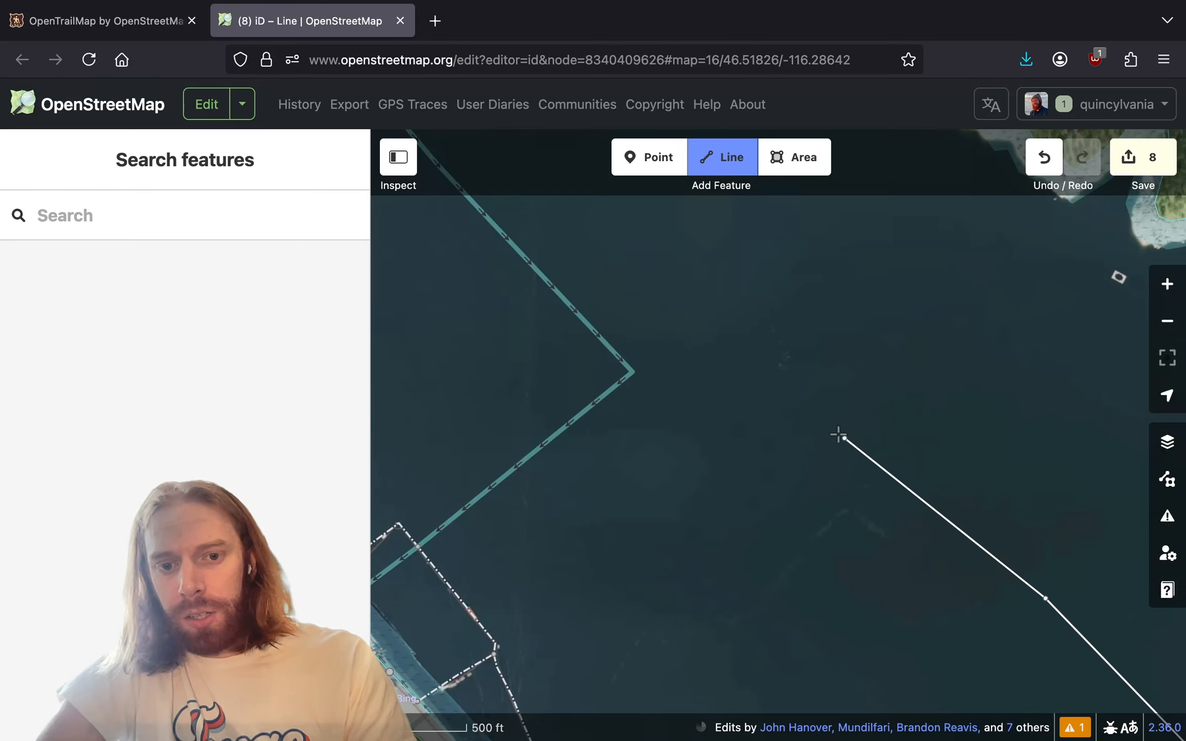
pyautogui.doubleClick(632, 372)
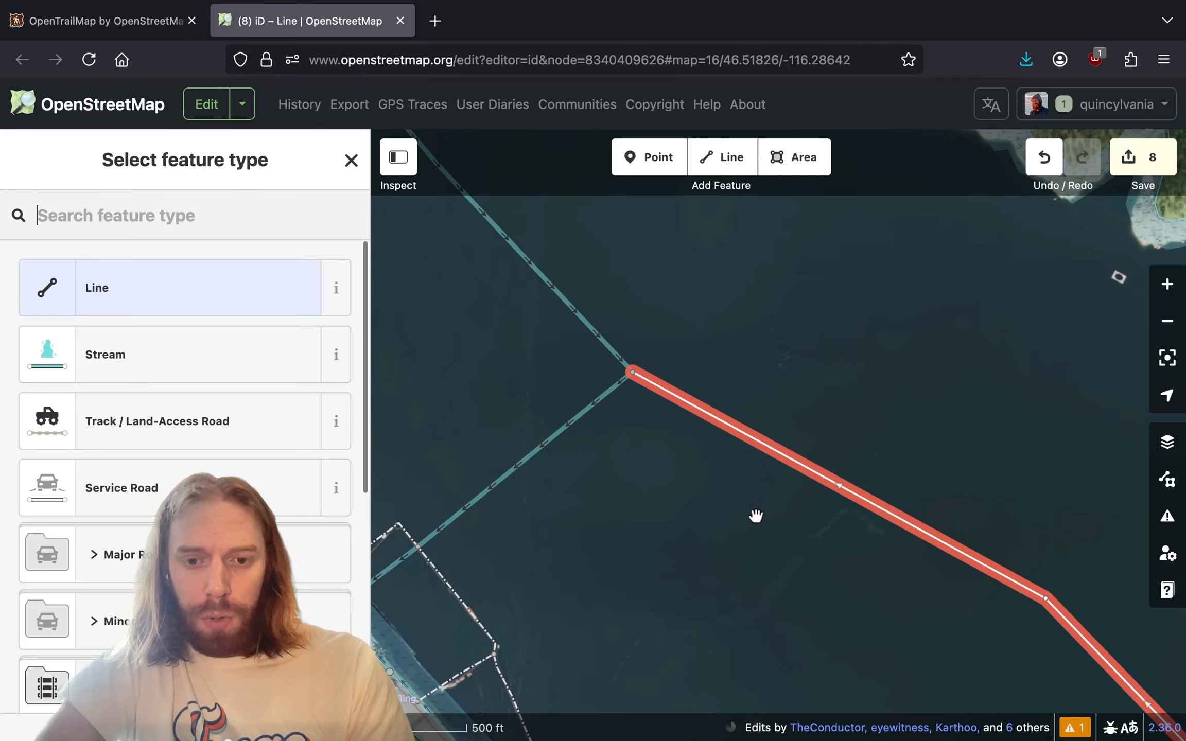
# - Examine the new line's course from the southeastern bay to its junction with the river flowline near the dam
pyautogui.scroll(-5, 755, 514)
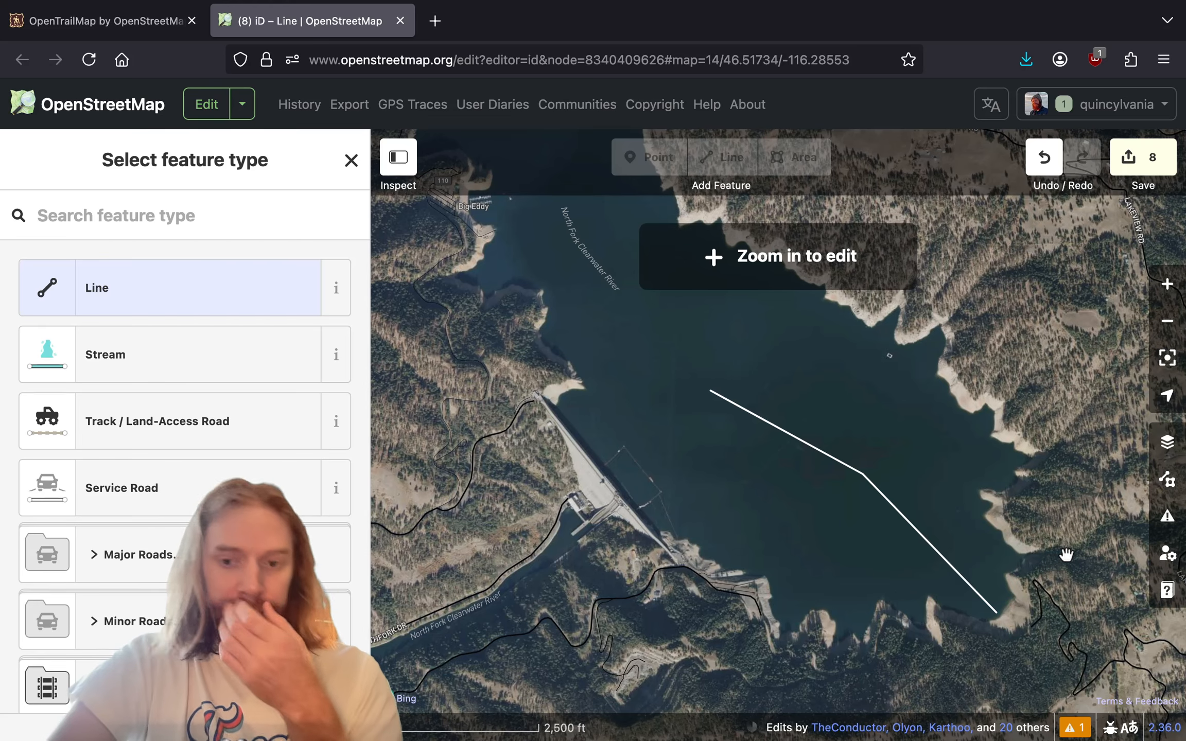
pyautogui.moveTo(966, 531); pyautogui.dragTo(874, 500)
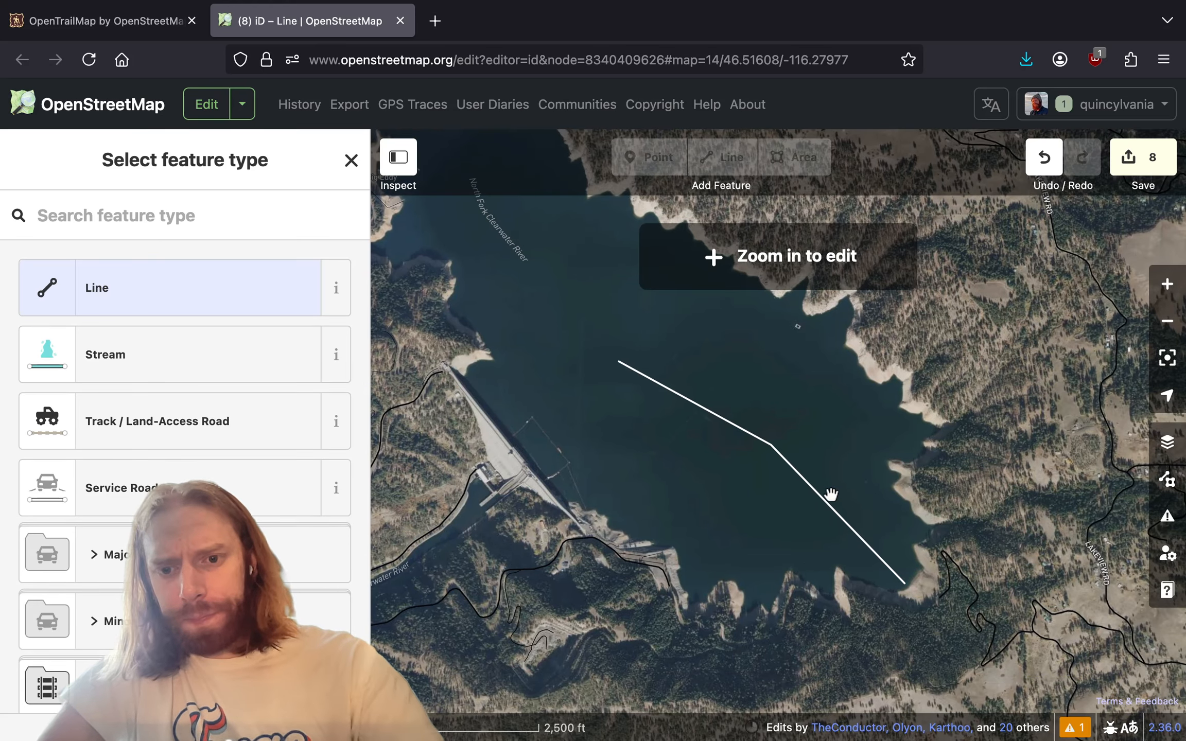
pyautogui.scroll(5, 937, 610)
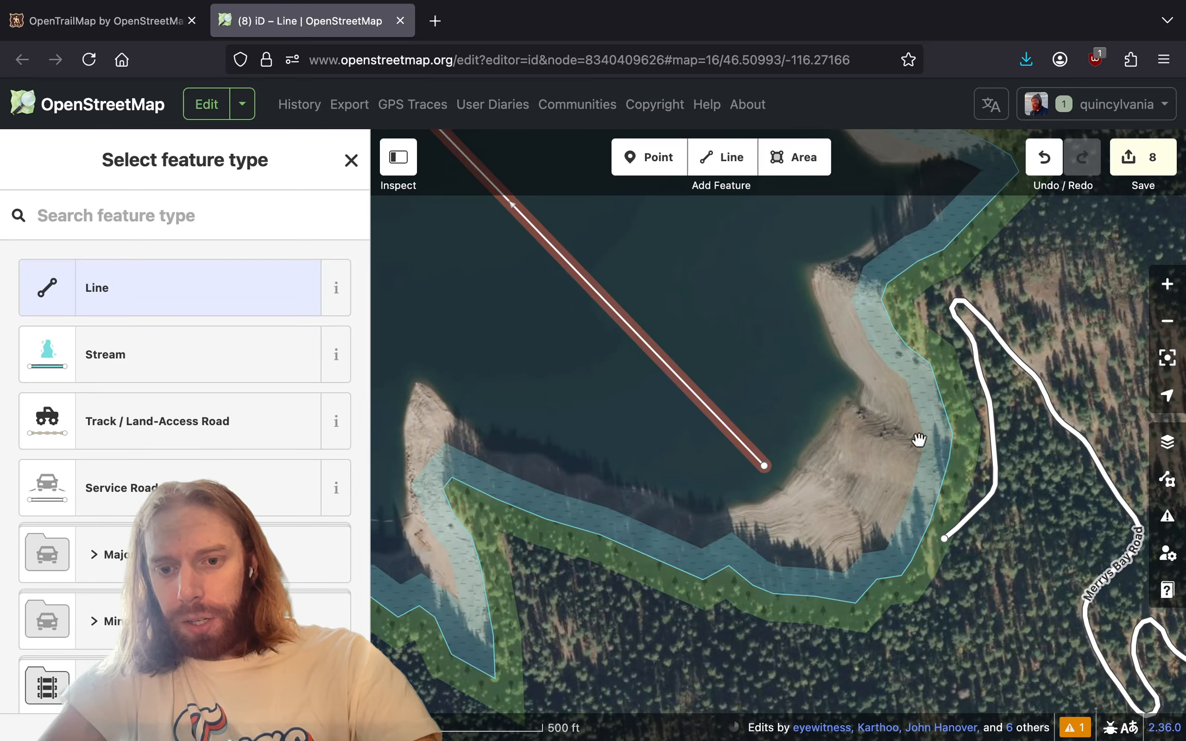
pyautogui.moveTo(890, 376); pyautogui.dragTo(844, 551)
pyautogui.moveTo(789, 421); pyautogui.dragTo(955, 491)
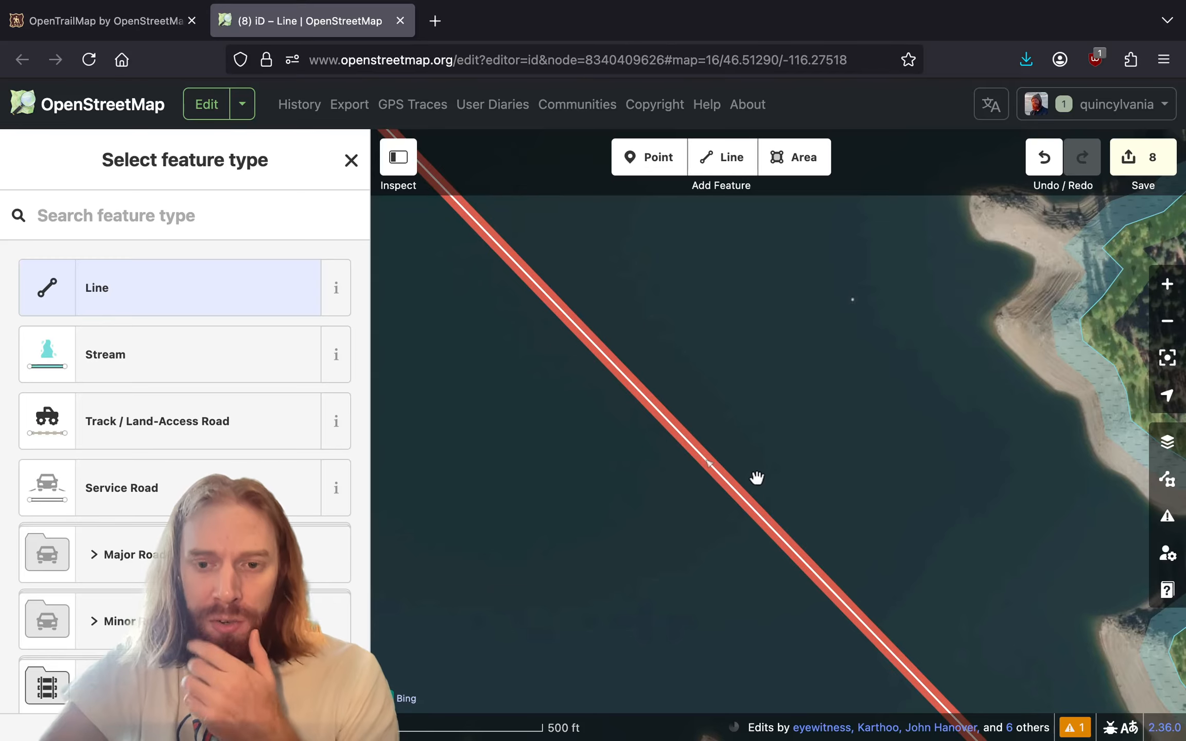
pyautogui.moveTo(757, 480); pyautogui.dragTo(1006, 445)
pyautogui.scroll(-5, 1006, 444)
pyautogui.moveTo(882, 417); pyautogui.dragTo(860, 468)
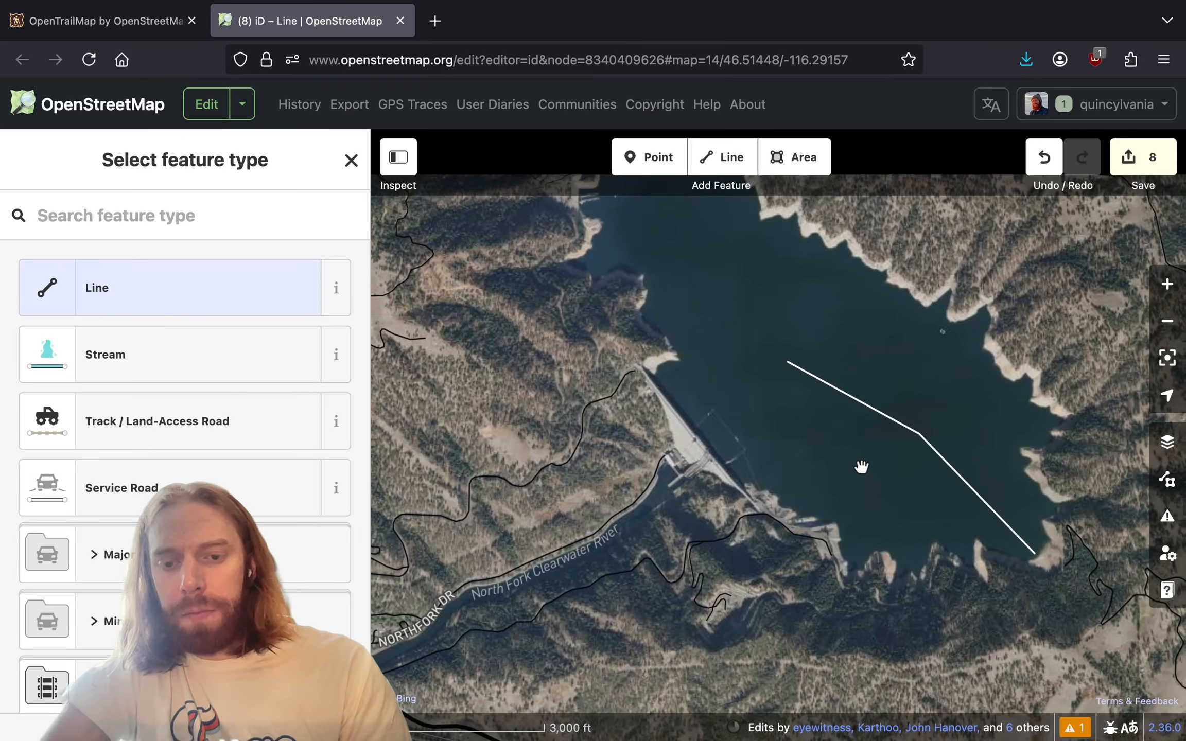
pyautogui.moveTo(818, 427); pyautogui.dragTo(818, 474)
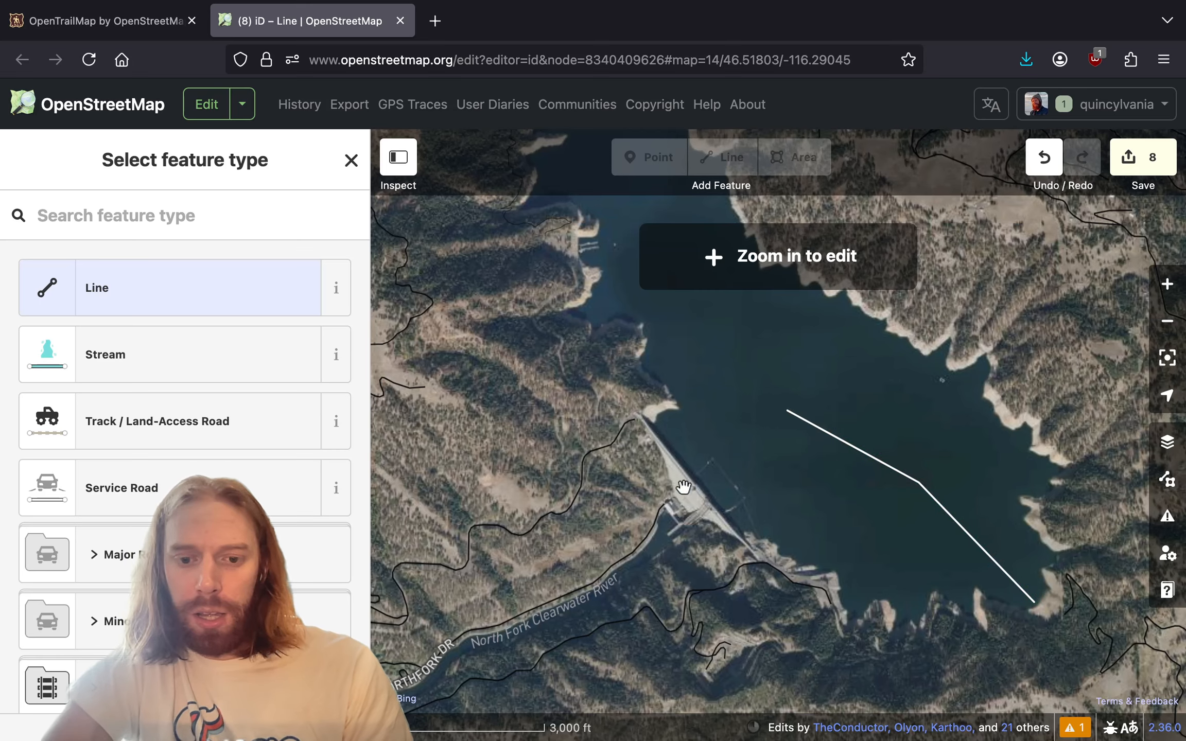
pyautogui.scroll(5, 684, 486)
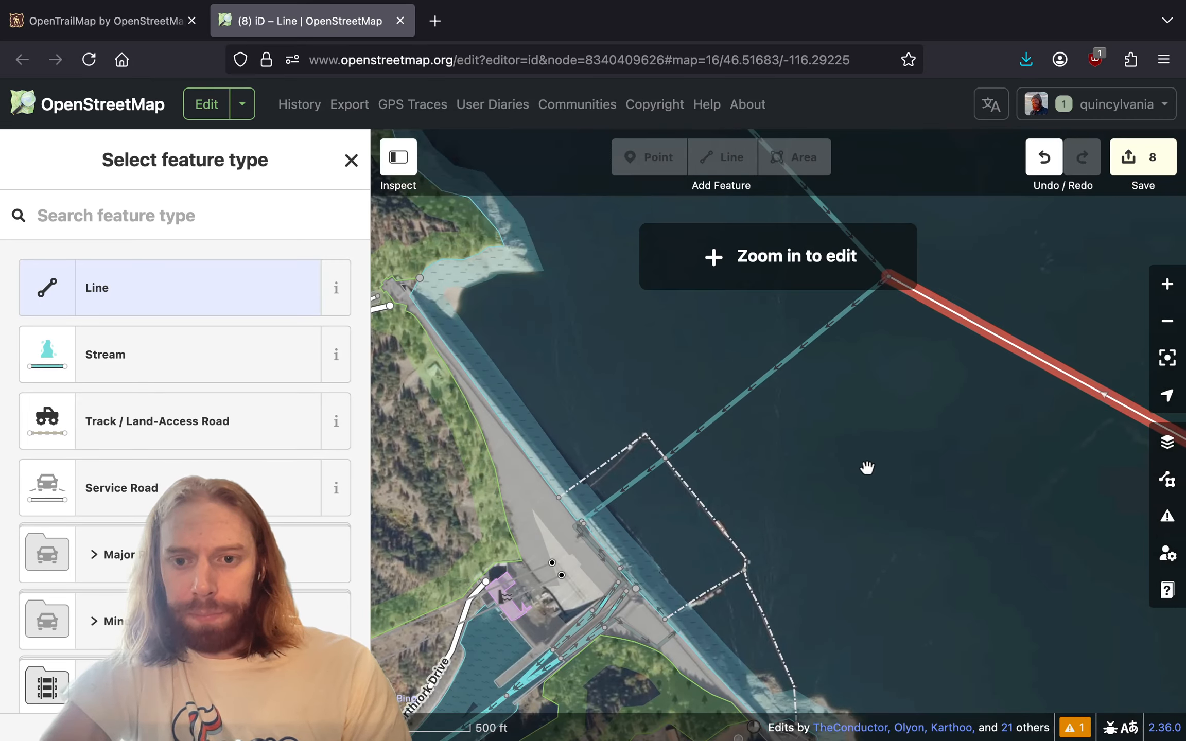
pyautogui.moveTo(867, 467); pyautogui.dragTo(720, 558)
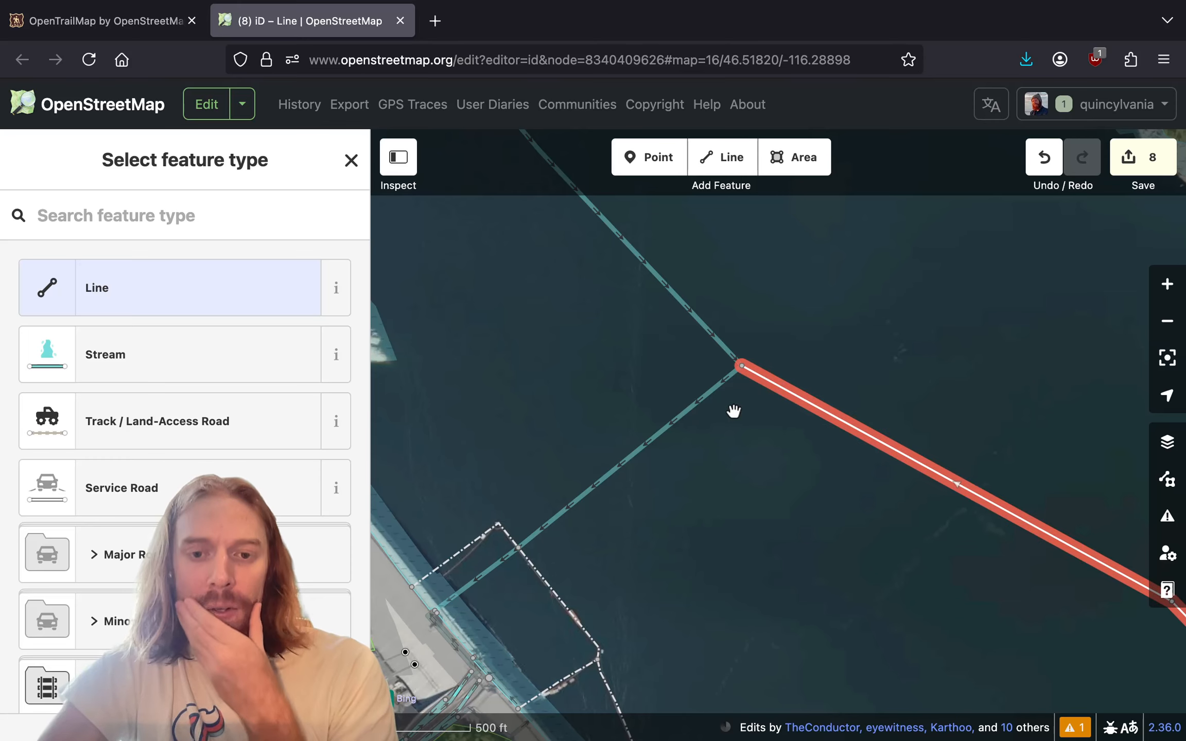
# - Show the tags of the North Fork Clearwater River flowline upstream of the floating boom as text
pyautogui.click(730, 376)
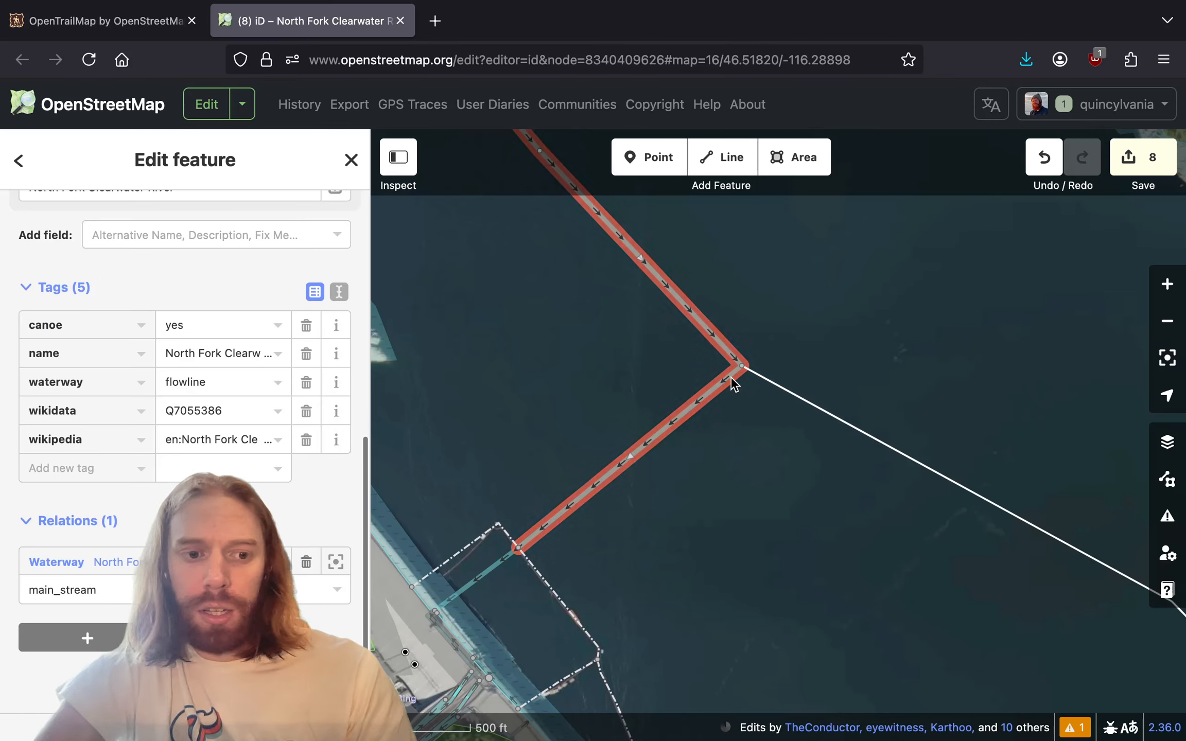
pyautogui.click(338, 292)
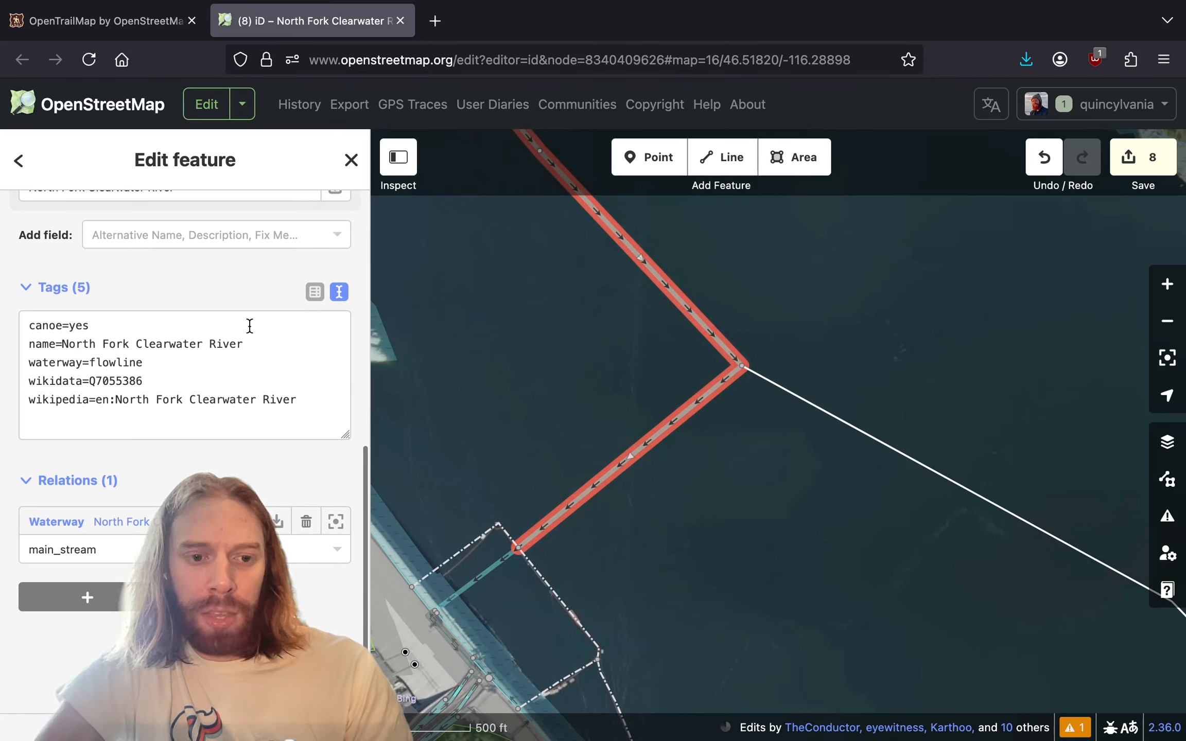
# - Add a Wikidata field to the reservoir, link it to the Dworshak Reservoir item and open that item's page
pyautogui.click(419, 564)
pyautogui.moveTo(447, 368); pyautogui.dragTo(567, 413)
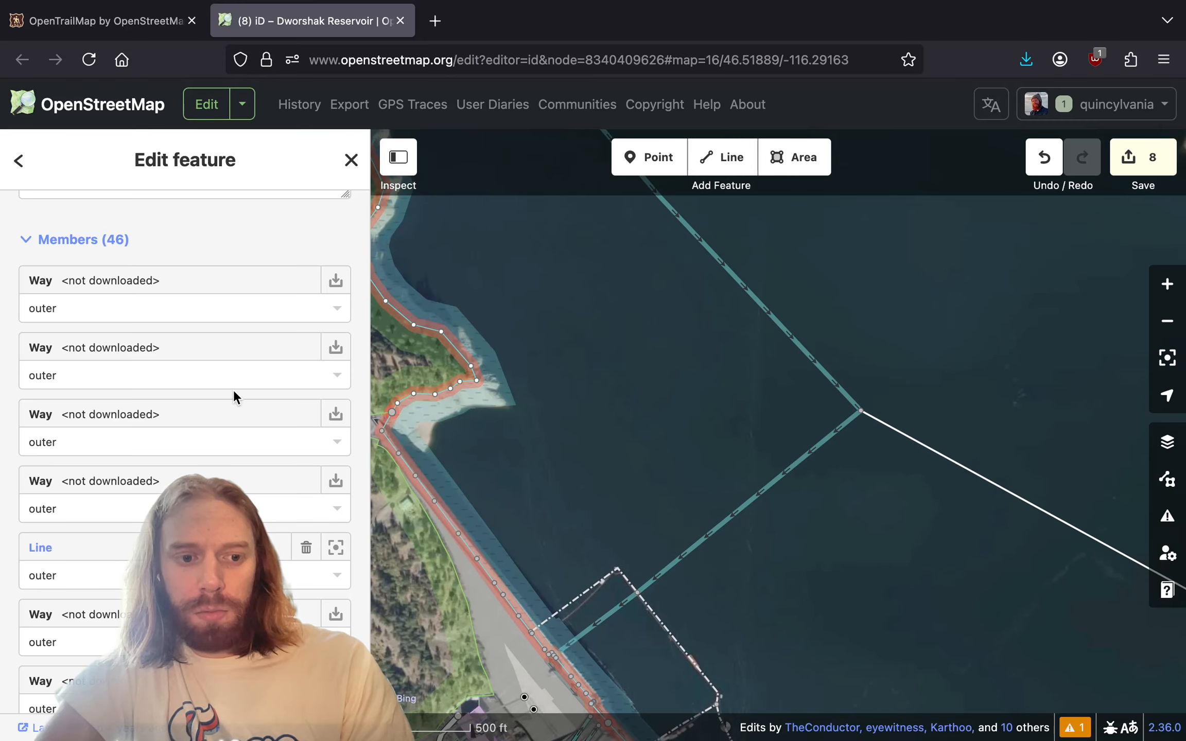
pyautogui.tripleClick(186, 412)
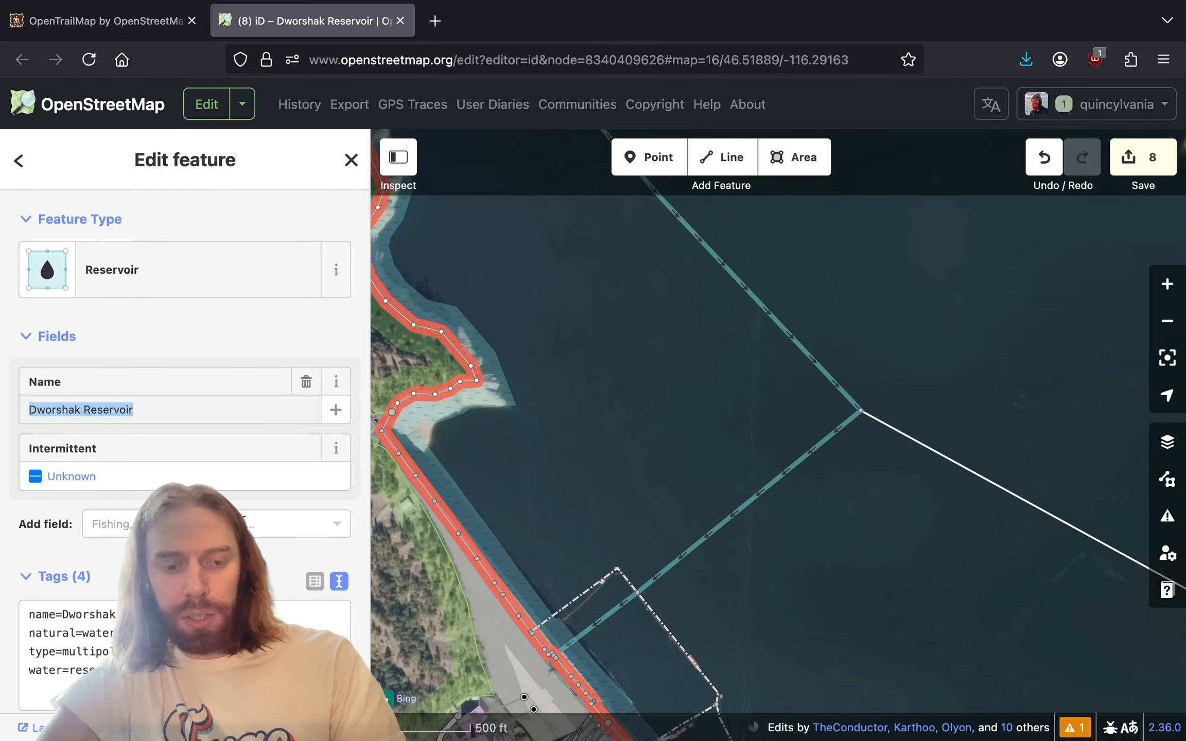
pyautogui.click(241, 524)
pyautogui.write('W')
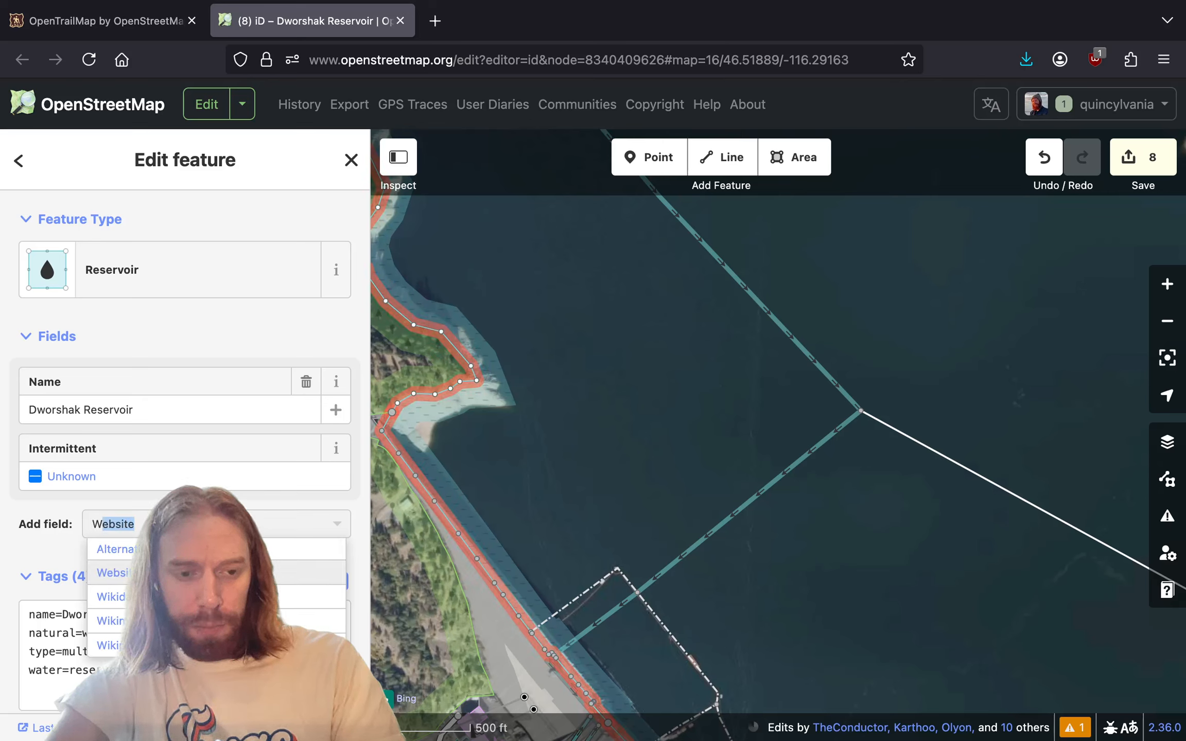
pyautogui.write('ikidata')
pyautogui.press('Return')
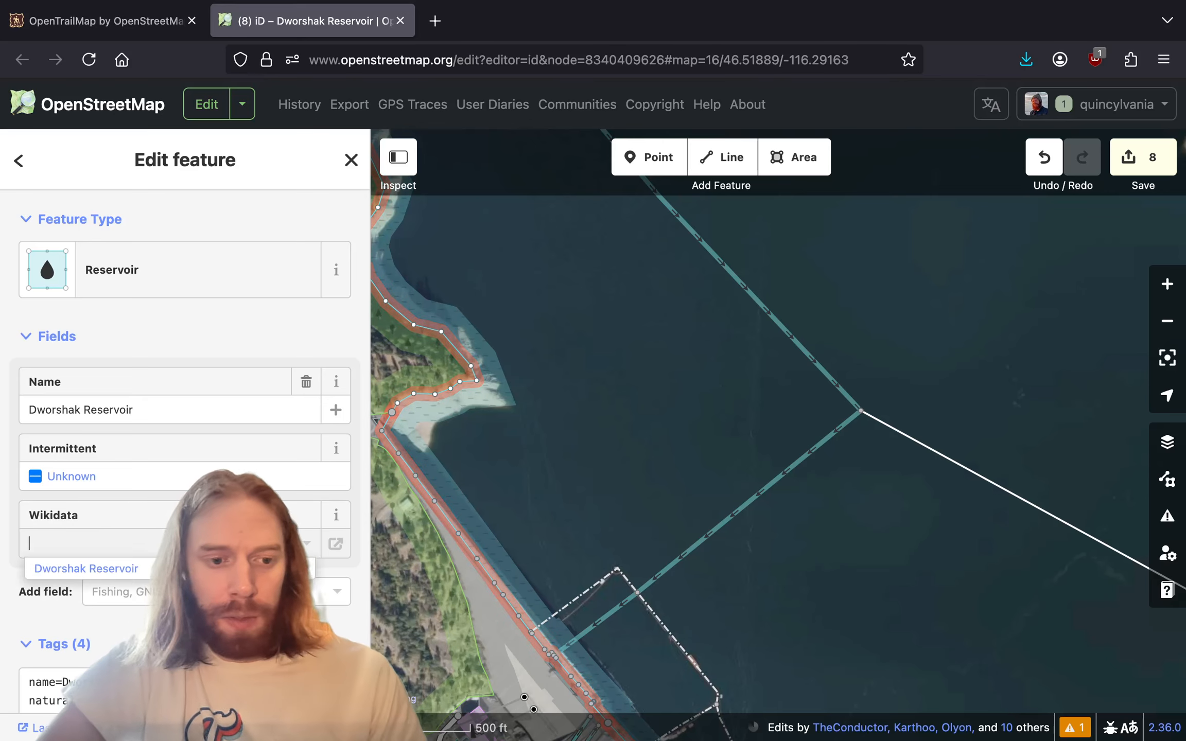
pyautogui.click(226, 568)
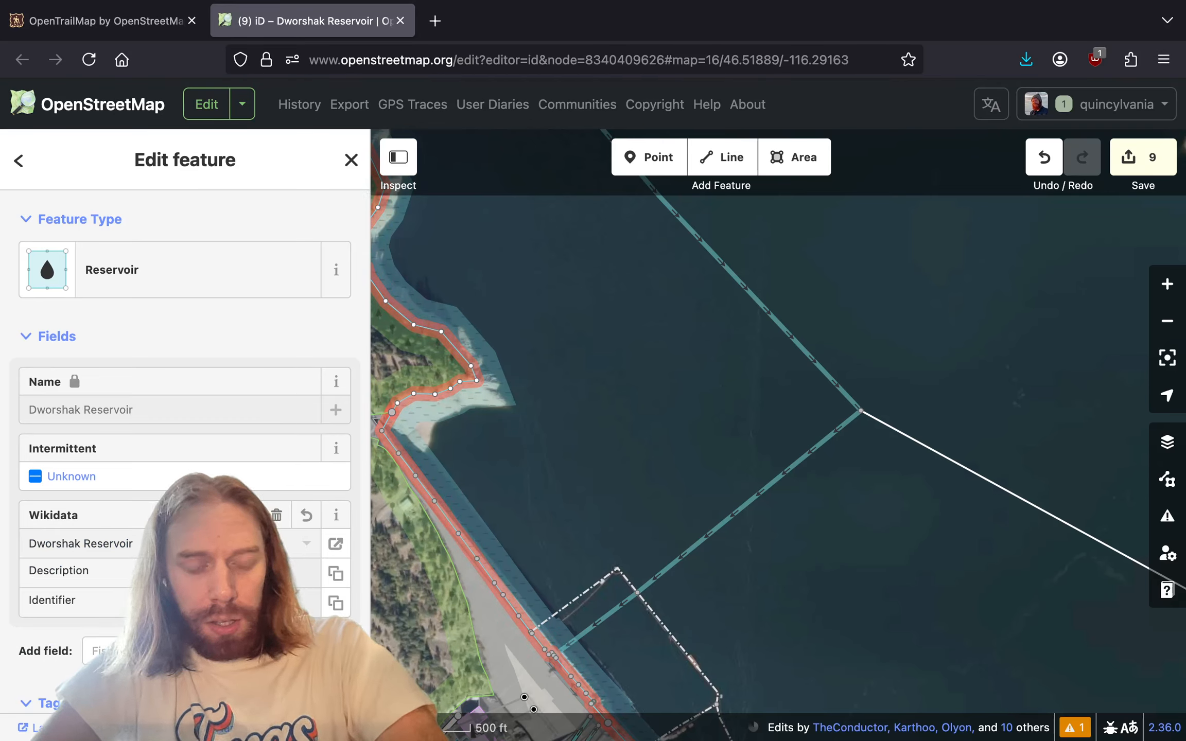
pyautogui.click(335, 544)
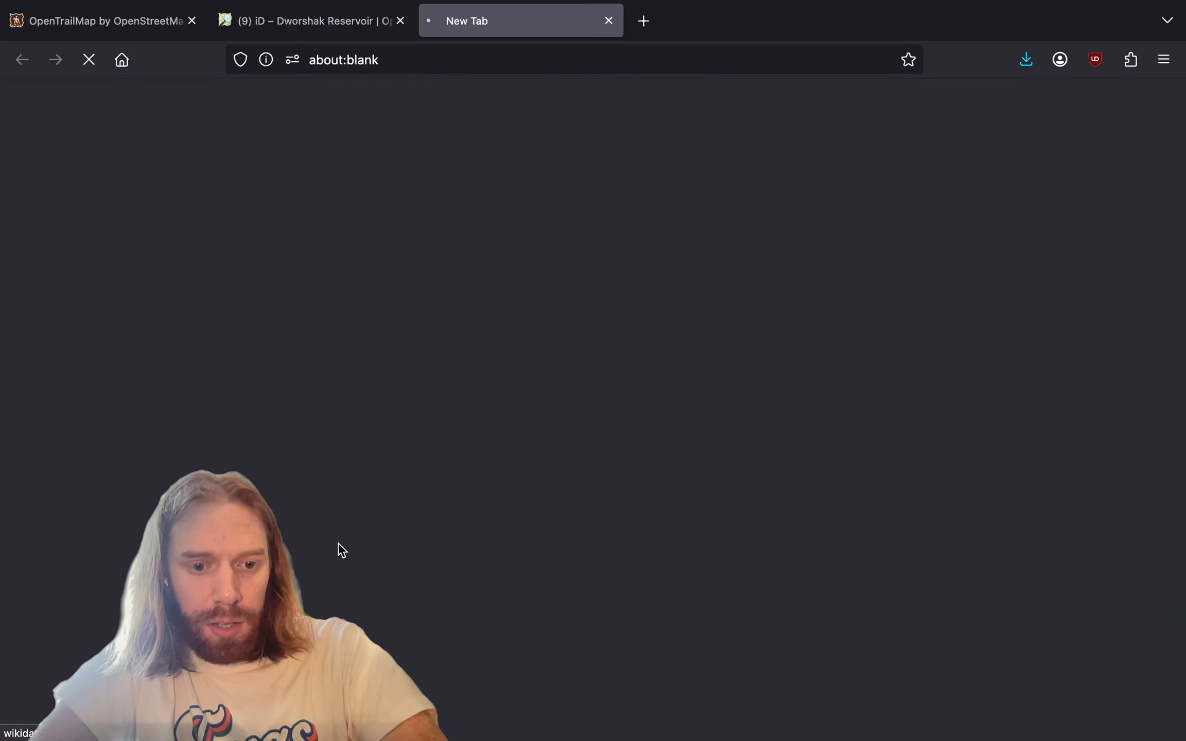
# - Examine the Dworshak Reservoir item's description, statements and identifiers, including the potential issues flagged on its Recreation.gov gateway ID
pyautogui.scroll(-5, 405, 458)
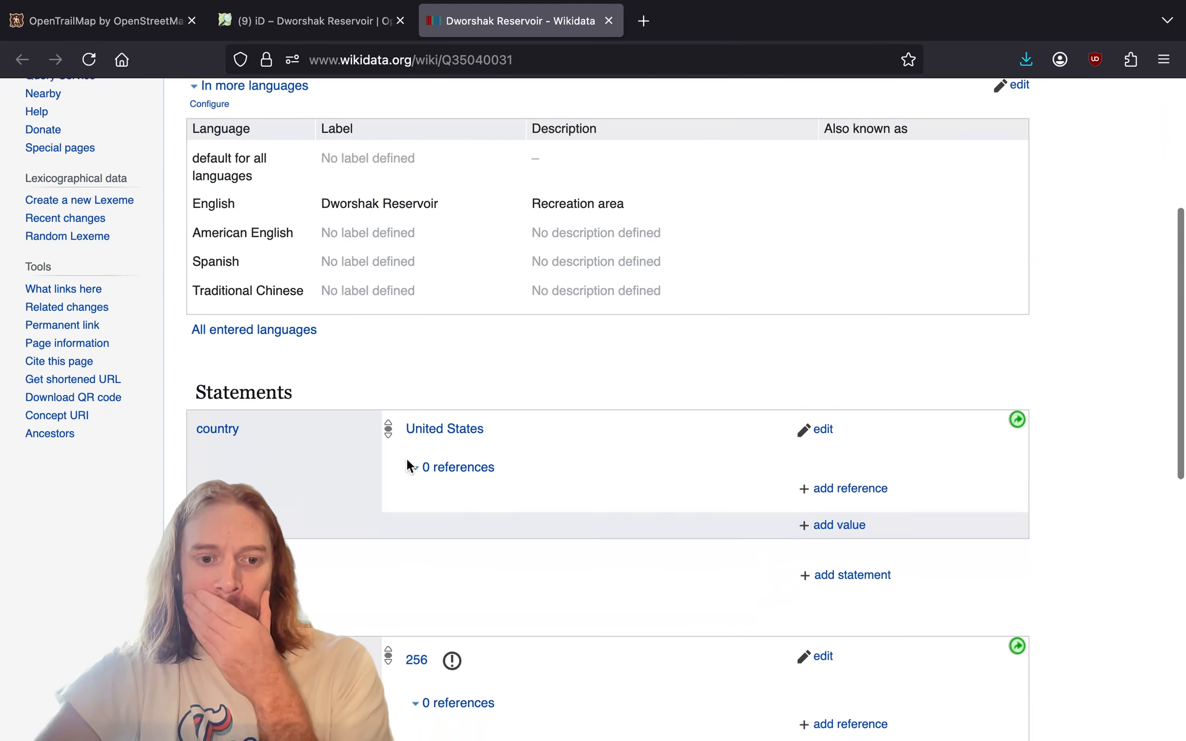
pyautogui.scroll(-10, 406, 462)
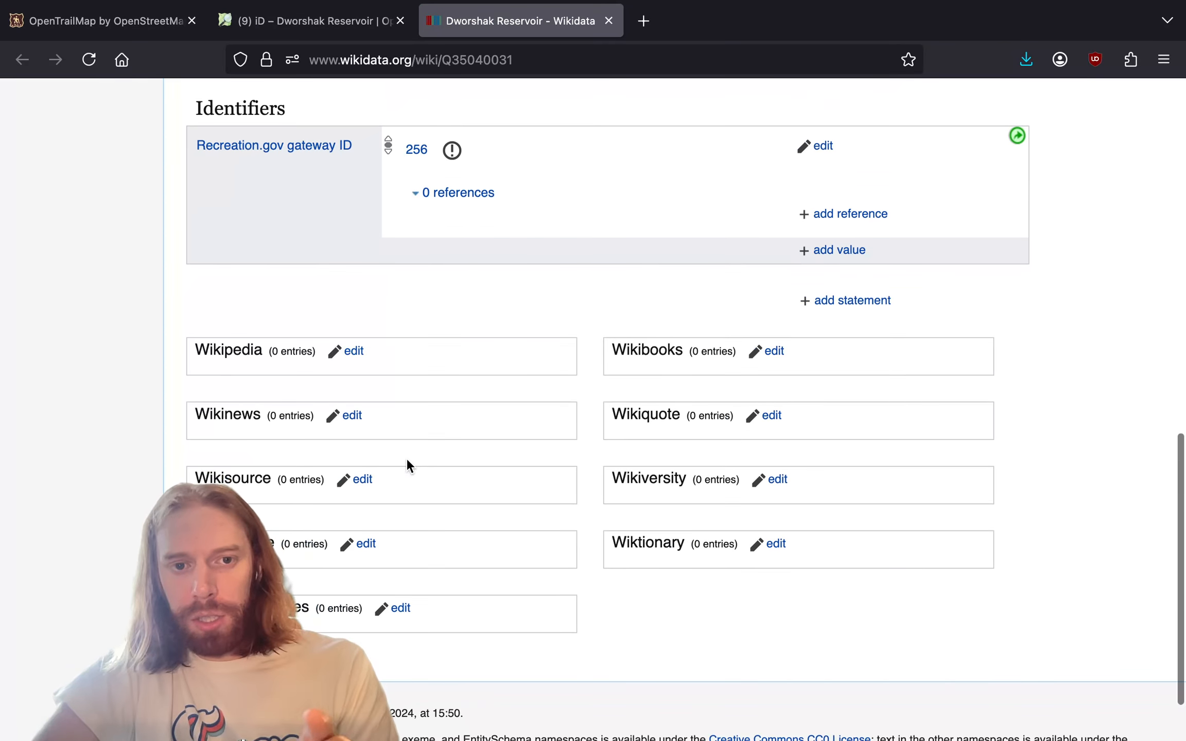
pyautogui.scroll(15, 406, 460)
pyautogui.scroll(-3, 407, 460)
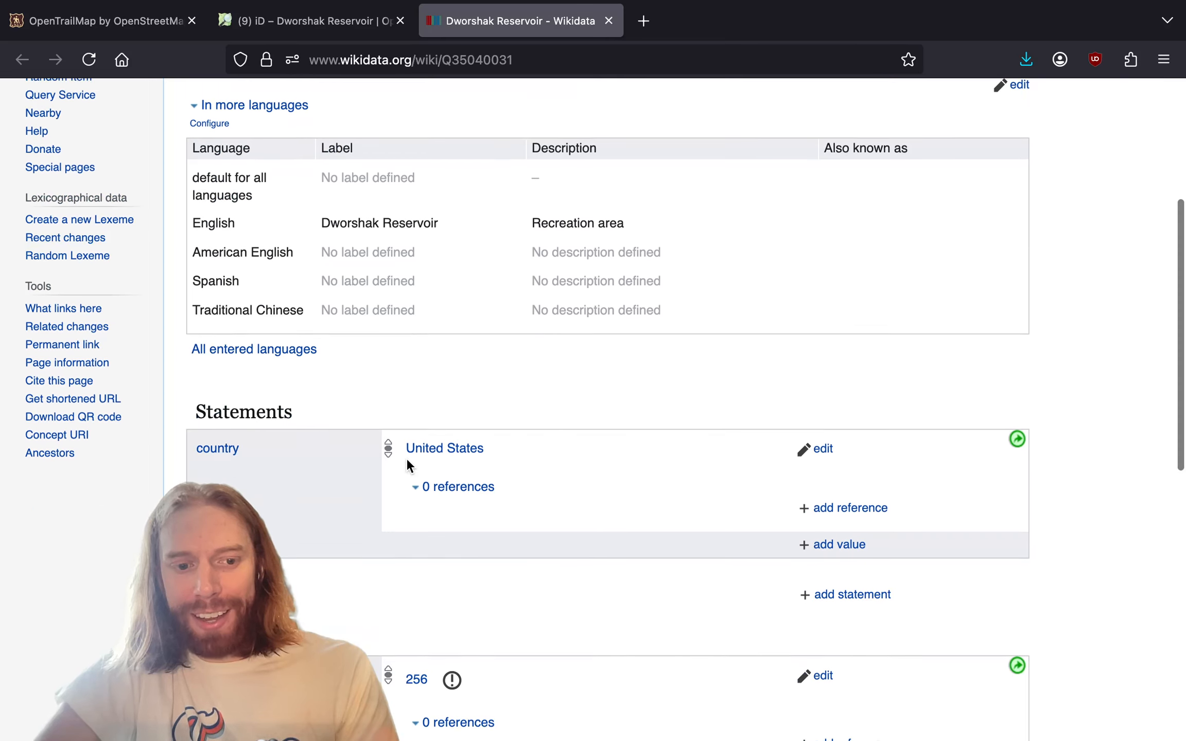
pyautogui.scroll(2, 407, 465)
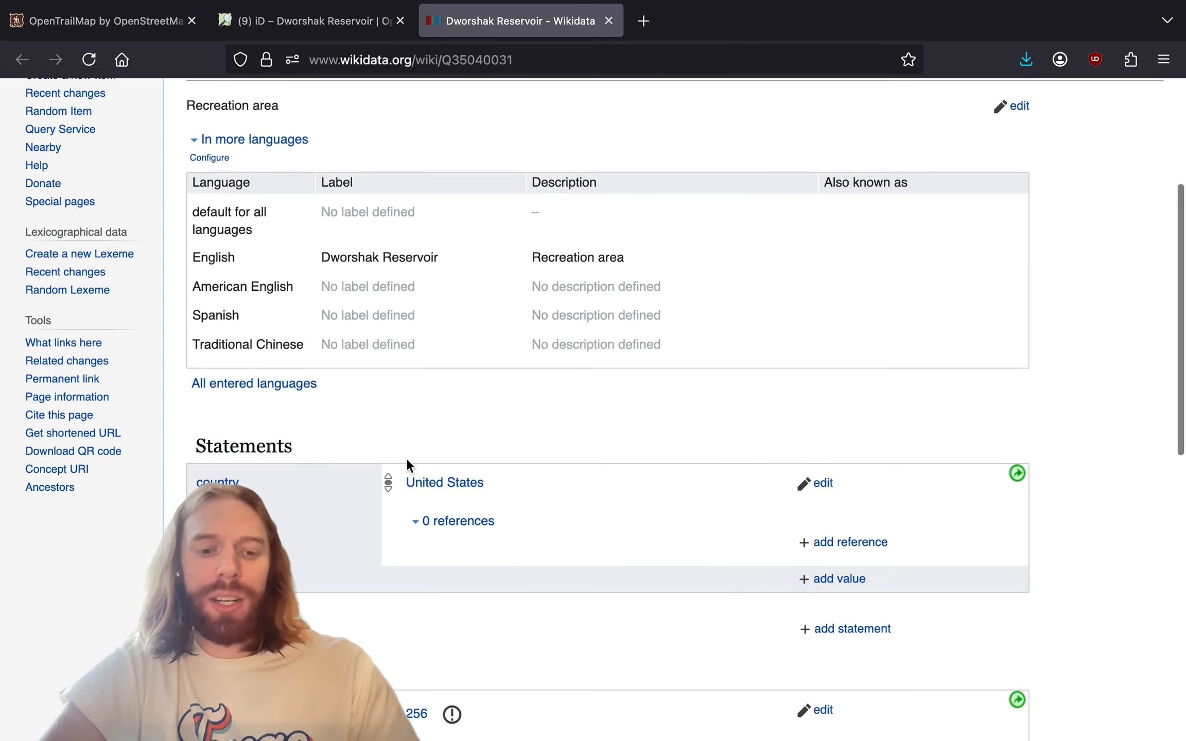
pyautogui.scroll(-2, 407, 465)
pyautogui.scroll(-2, 405, 464)
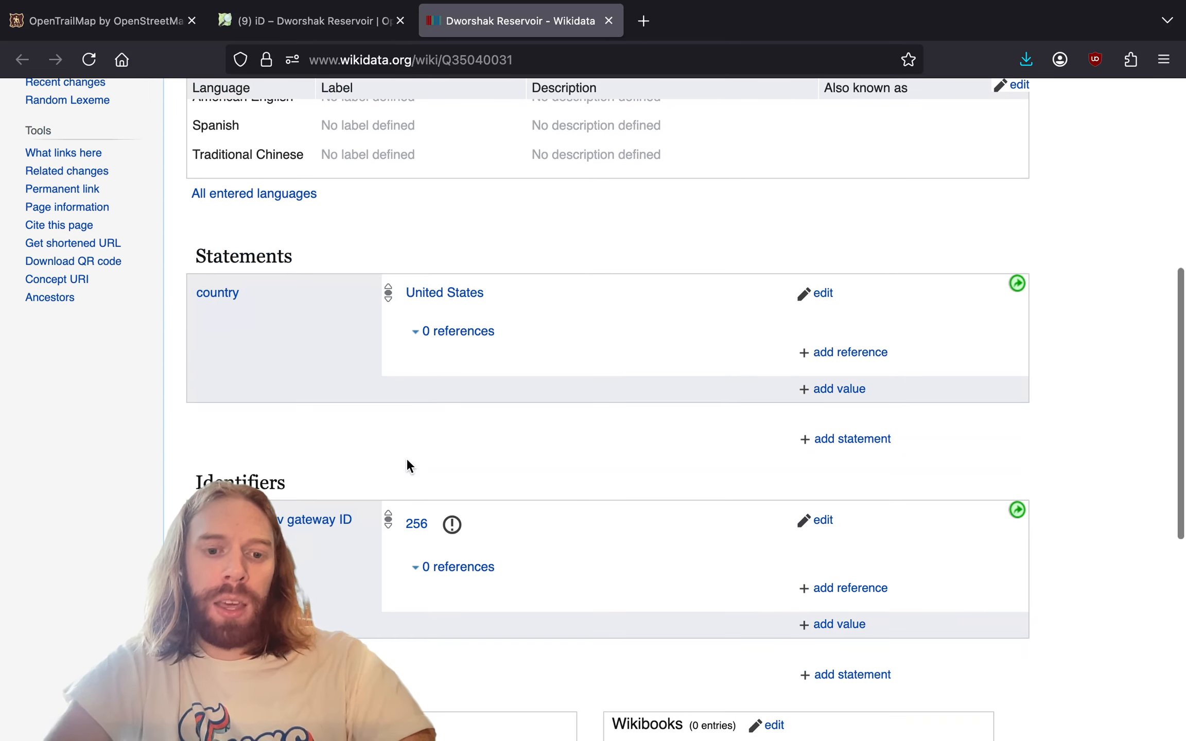
pyautogui.click(458, 536)
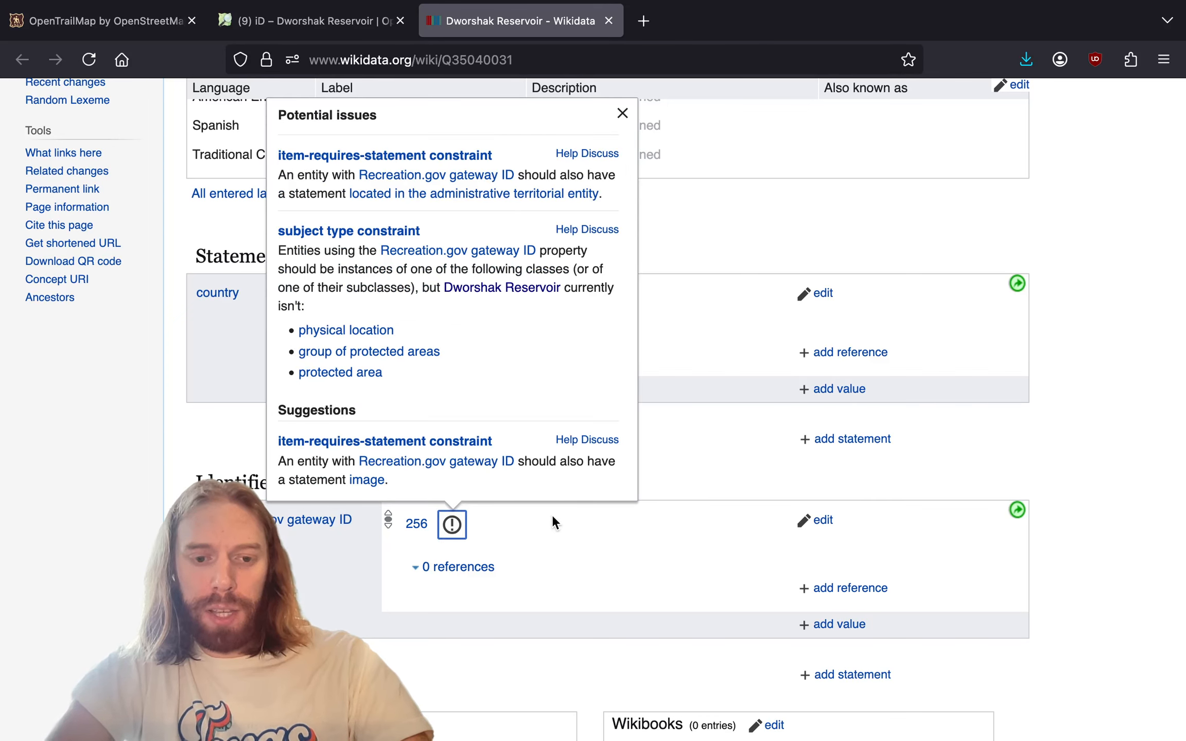
pyautogui.click(346, 571)
# - Open the item's Recreation.gov gateway link in a separate tab and examine the reservoir's description and map there
pyautogui.rightClick(418, 523)
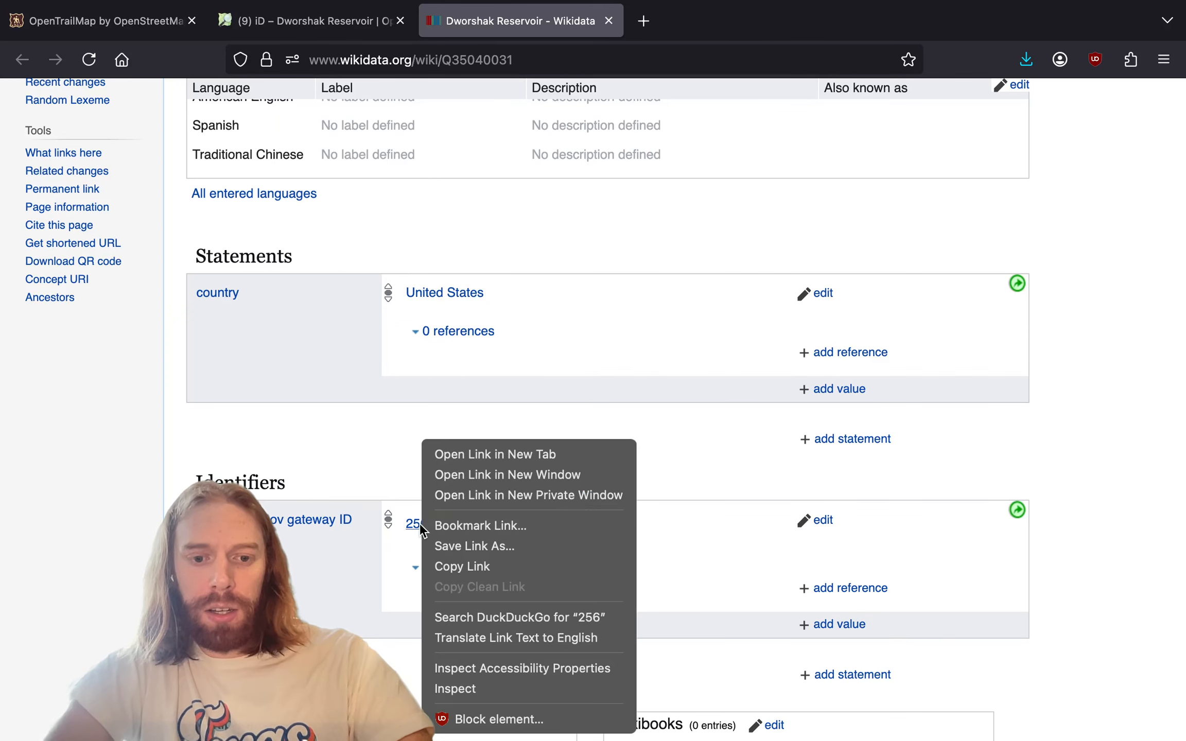
pyautogui.click(485, 454)
pyautogui.click(653, 29)
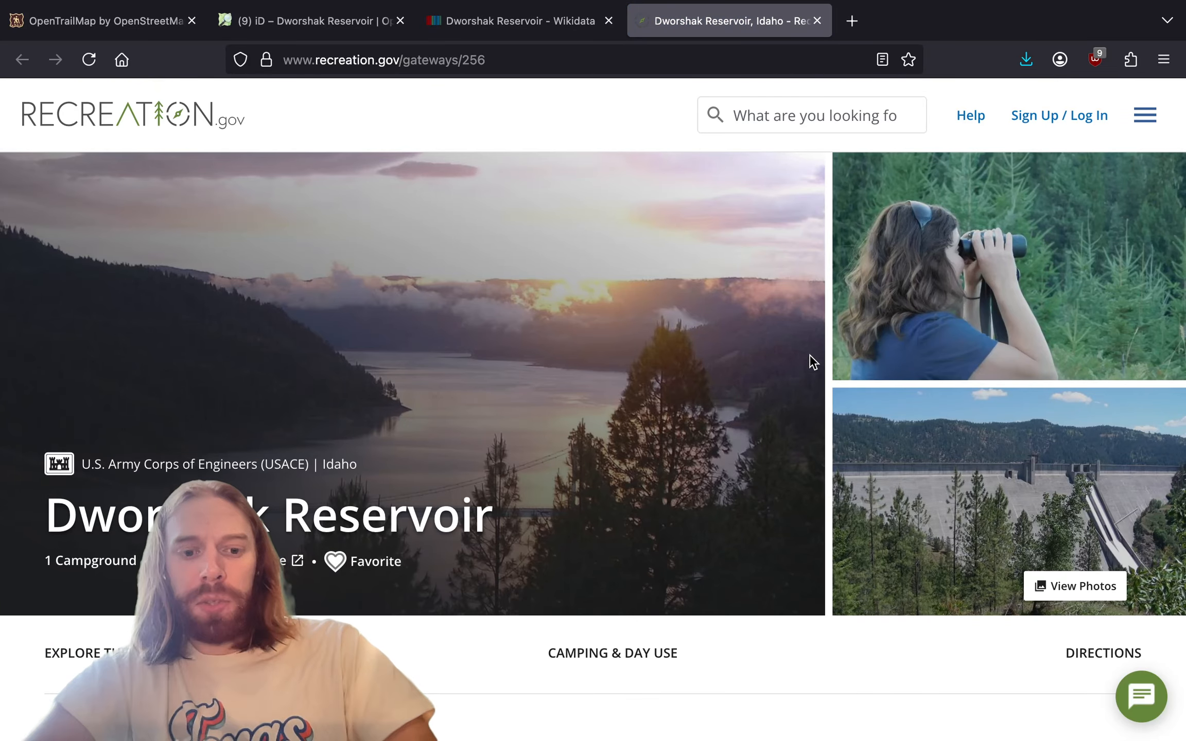
pyautogui.scroll(-5, 809, 354)
pyautogui.scroll(-5, 656, 402)
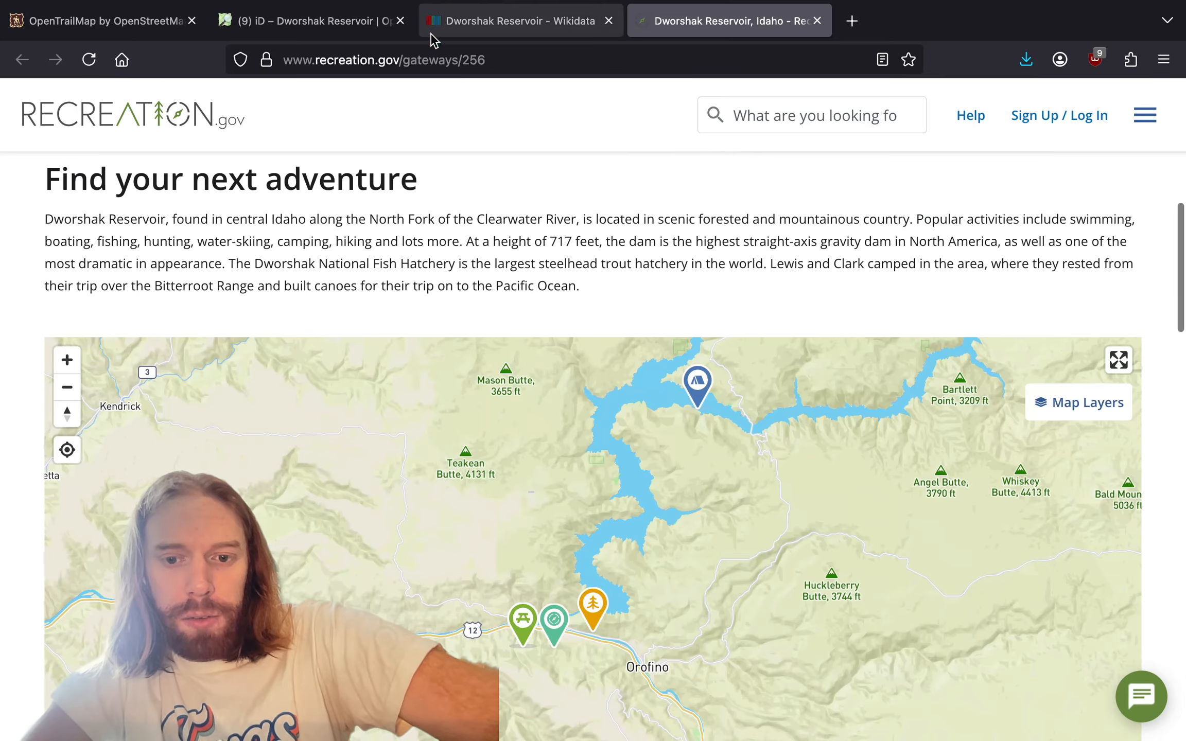
pyautogui.scroll(-2, 422, 165)
pyautogui.scroll(1, 423, 165)
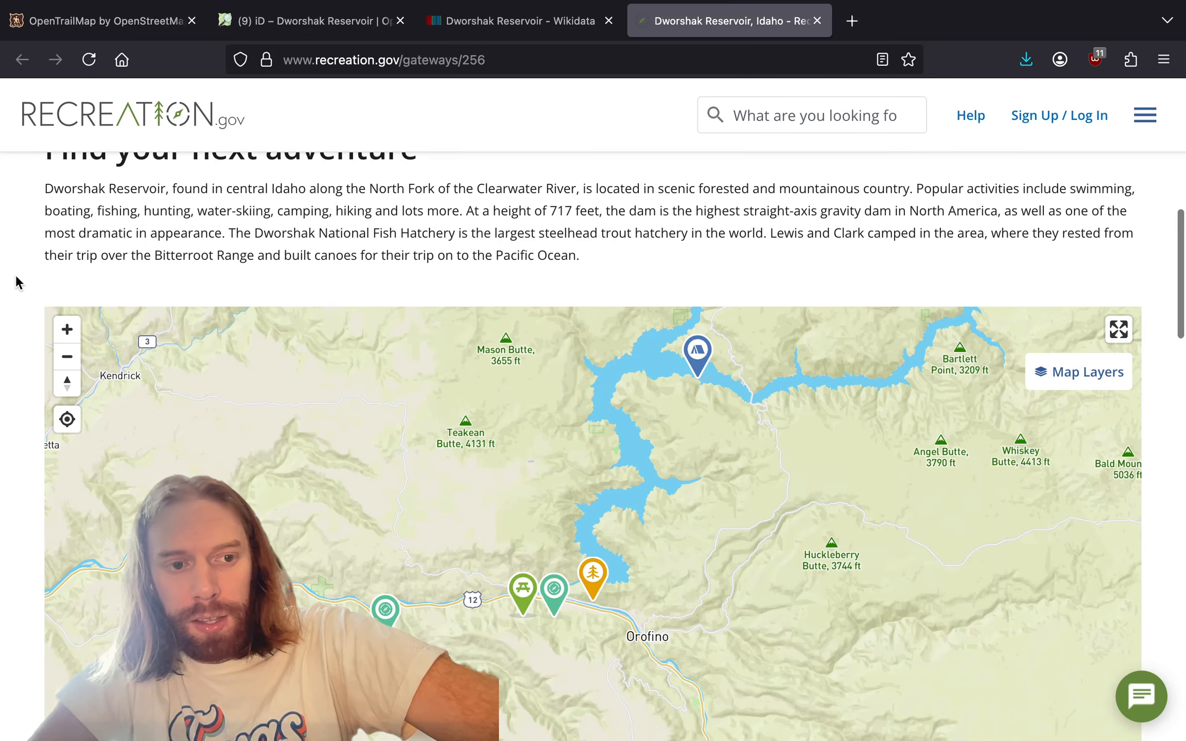
pyautogui.scroll(-10, 16, 275)
pyautogui.scroll(-8, 16, 275)
pyautogui.scroll(12, 16, 276)
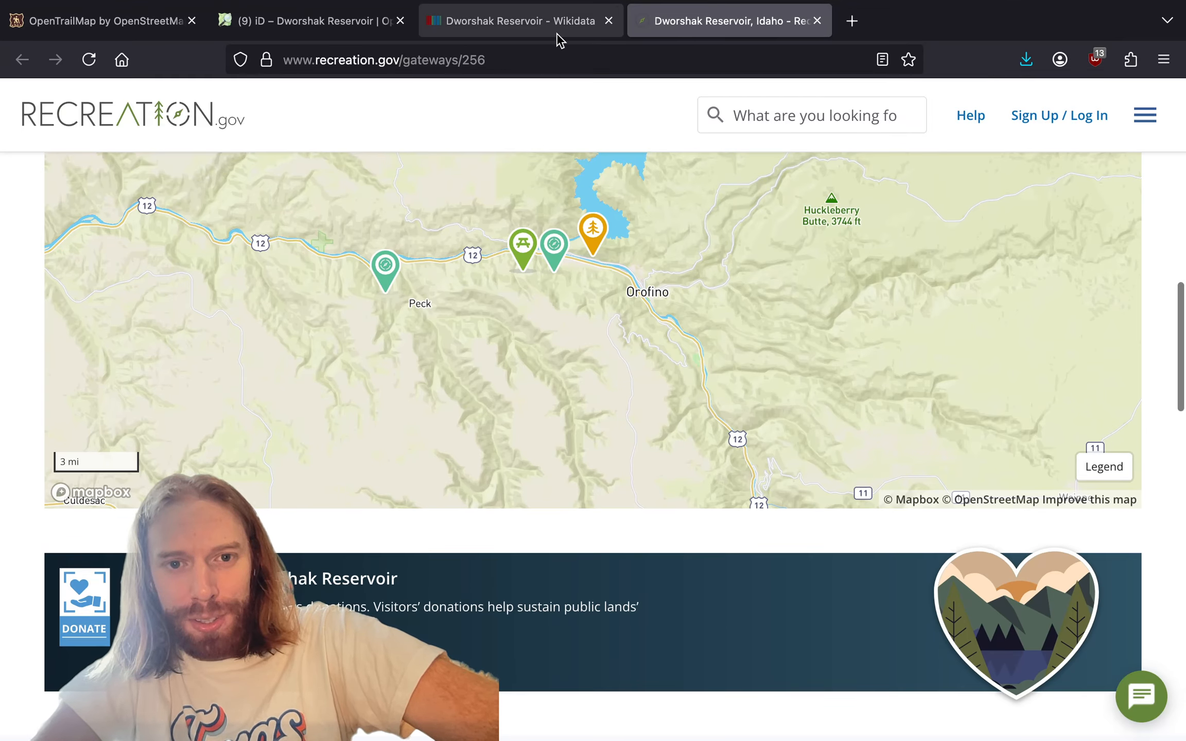
# - Return to the Wikidata item and review which statements the Recreation.gov gateway ID constraints require
pyautogui.click(559, 31)
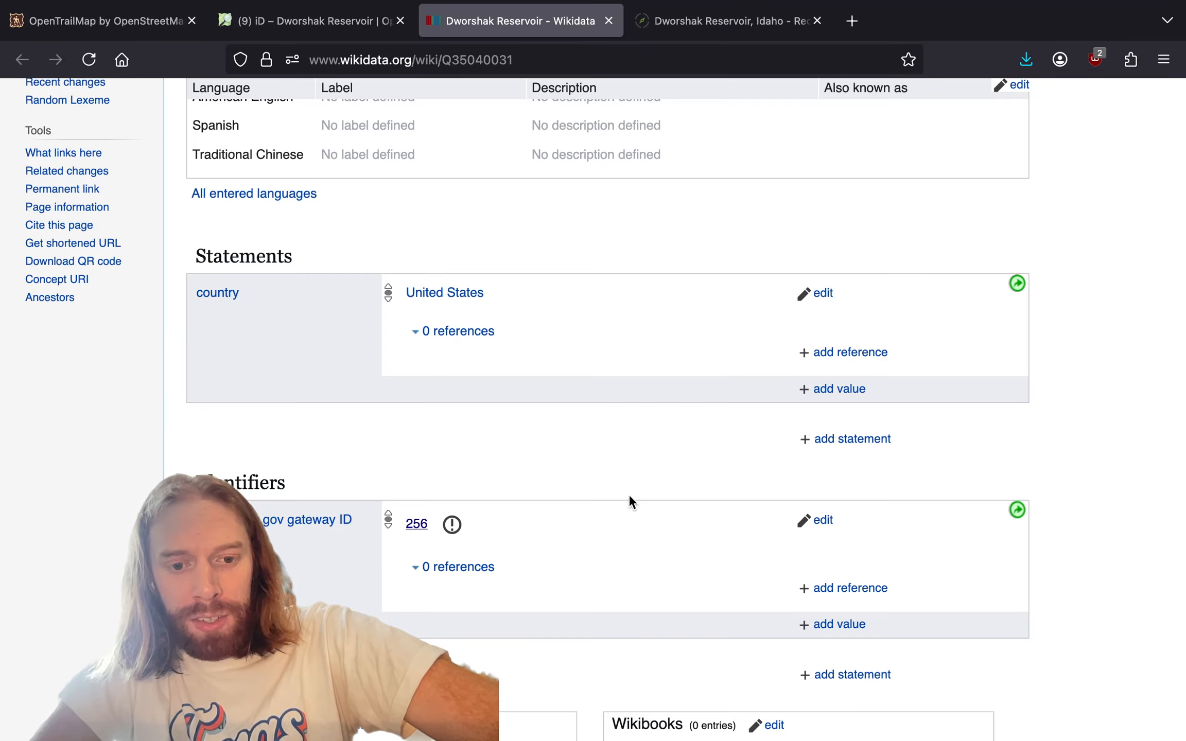
pyautogui.click(452, 524)
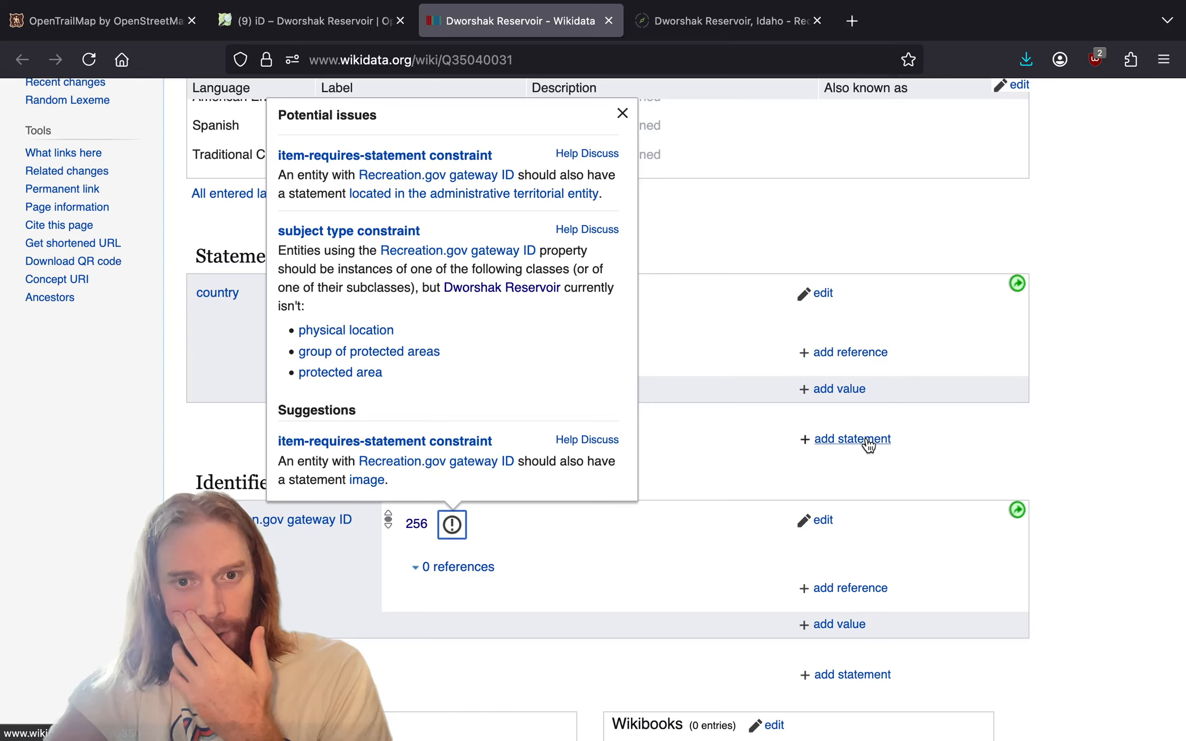
pyautogui.scroll(5, 869, 444)
pyautogui.click(1029, 177)
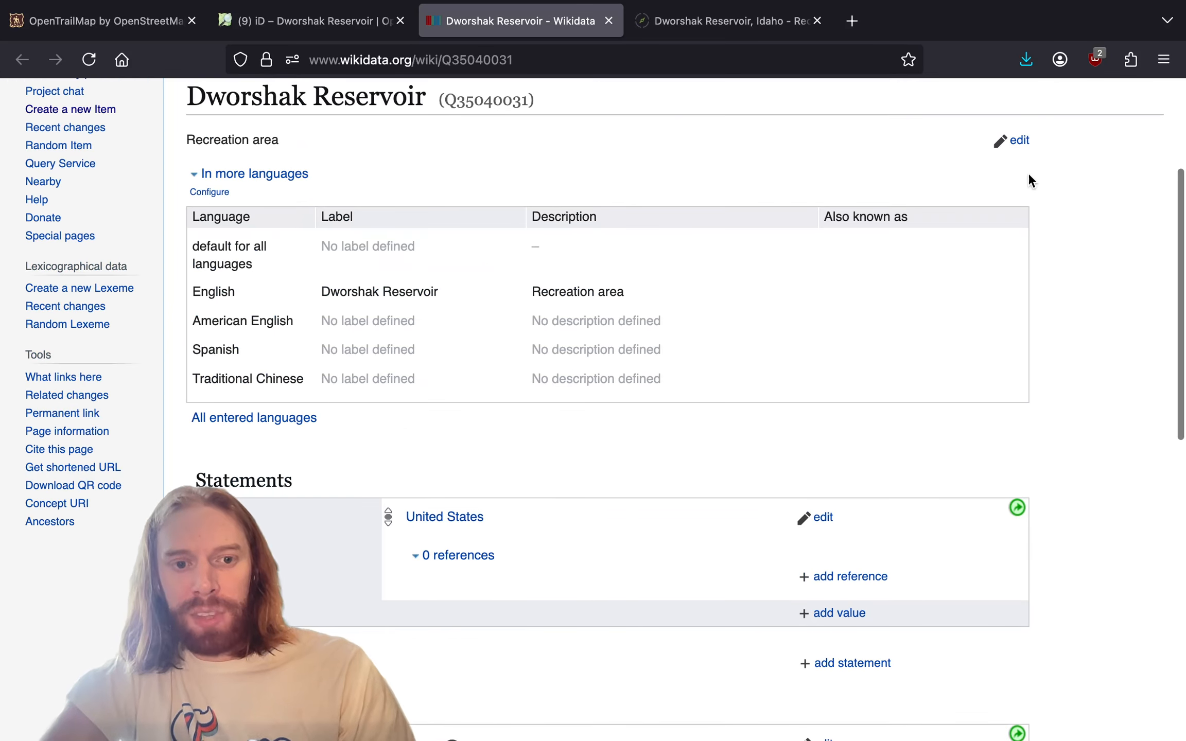
# - Change the item's English description to "reservoir on the North Fork Clearwater River in Idaho, United States" and publish it
pyautogui.click(1019, 141)
pyautogui.tripleClick(605, 293)
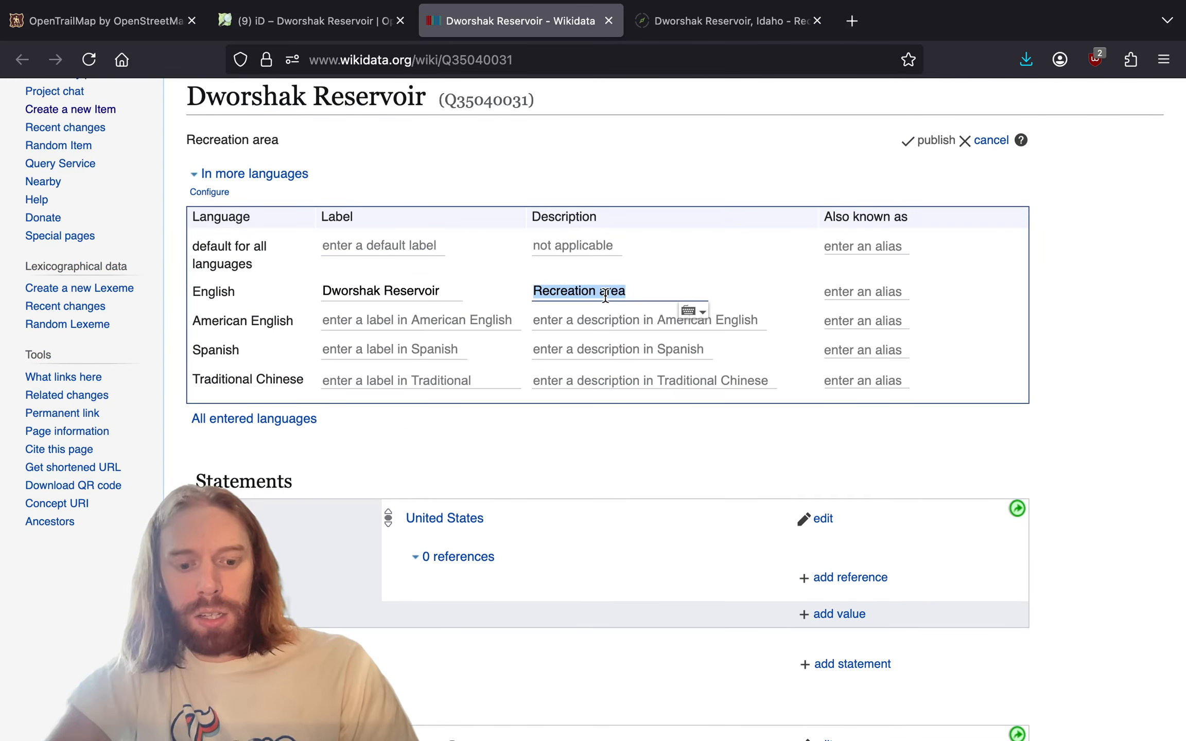
pyautogui.write('reservoir')
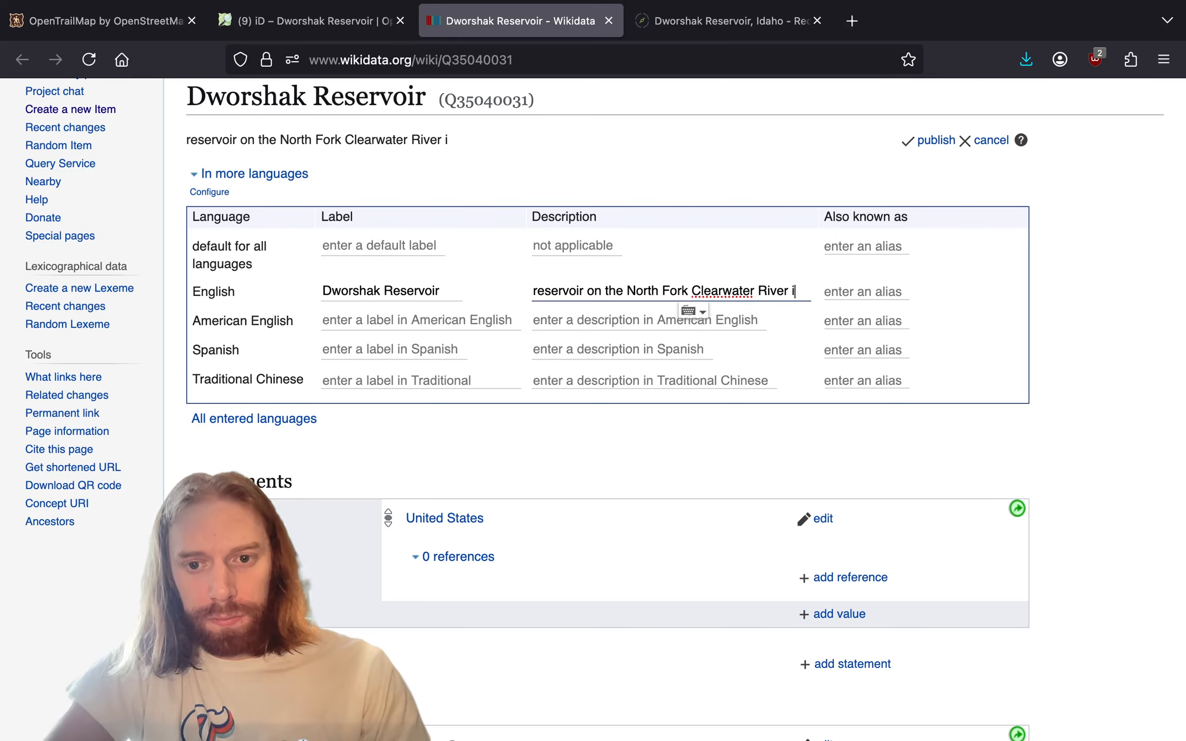
pyautogui.write('daho, United States')
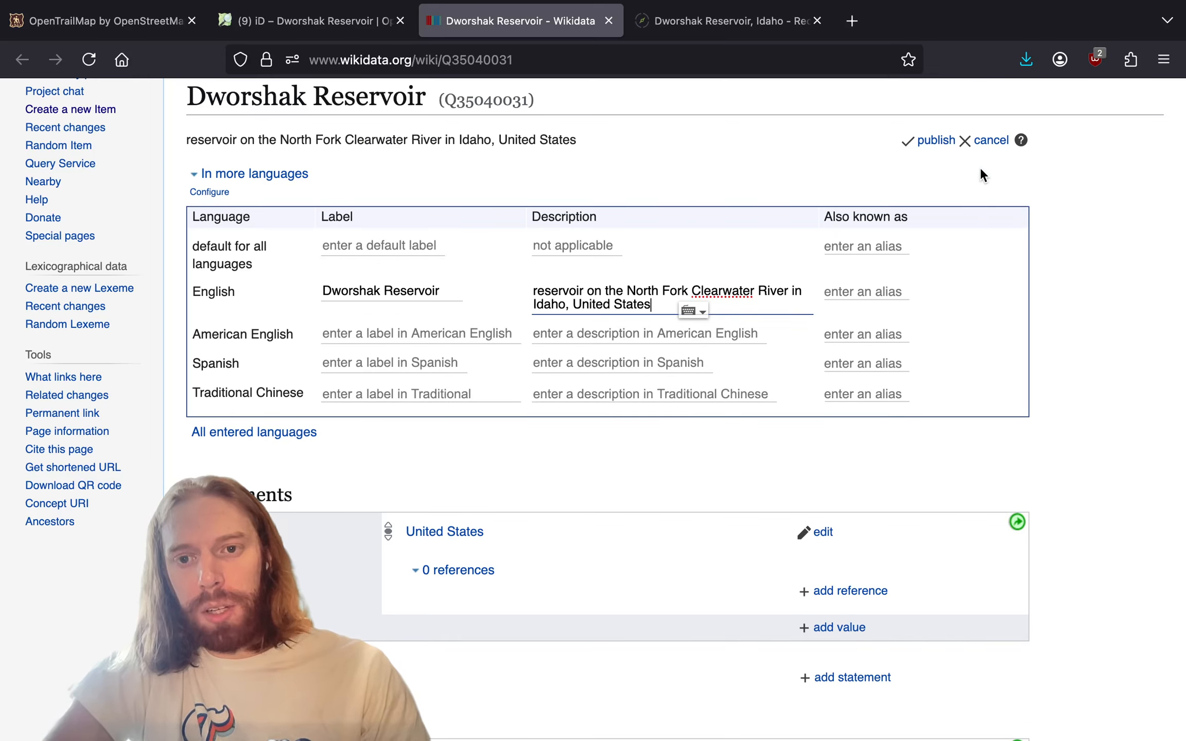
pyautogui.click(935, 140)
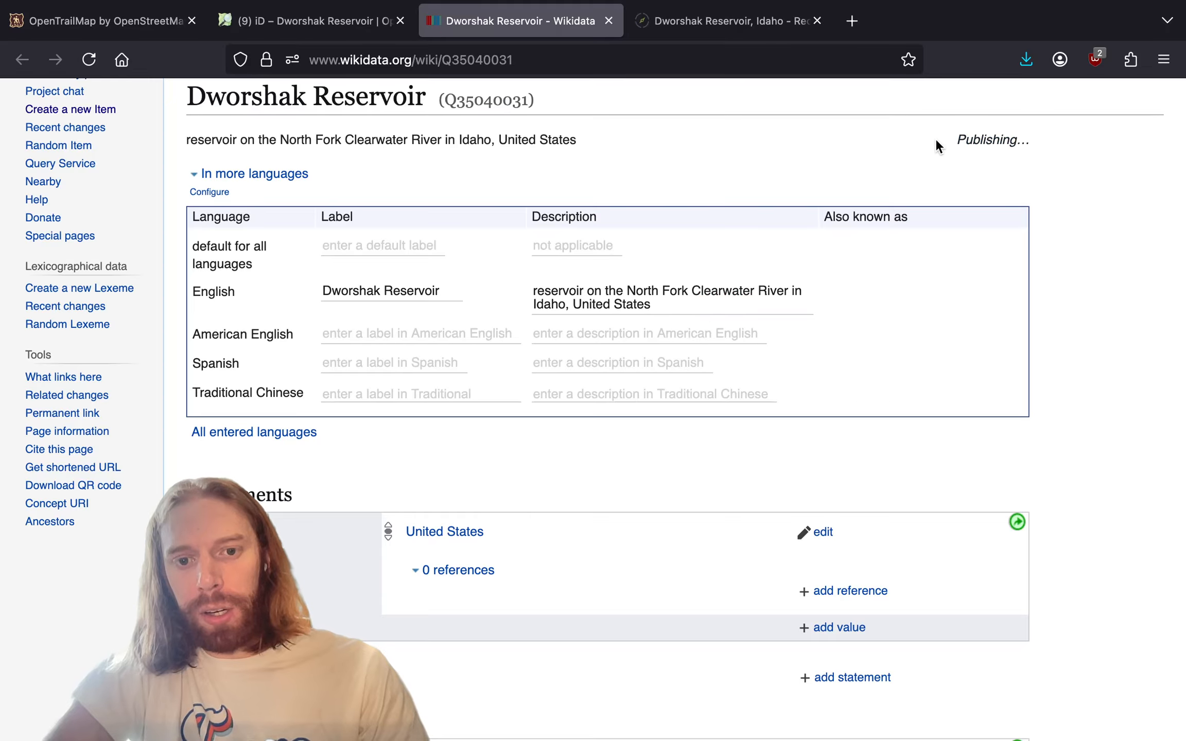
# - Switch to the OpenStreetMap editor and examine the reservoir's location and extent, from the wider region down to the shoreline near the dam
pyautogui.hotkey('ctrl', 'shift', 'Tab')
pyautogui.scroll(-10, 684, 347)
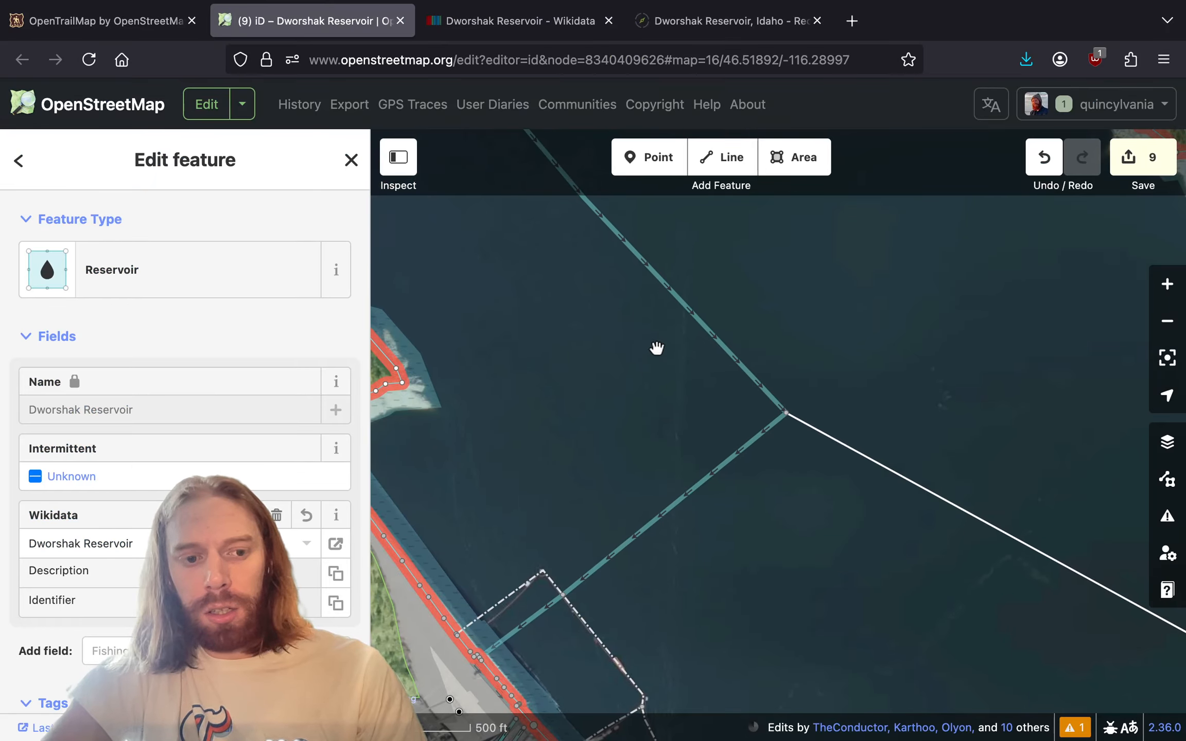
pyautogui.scroll(-7, 636, 461)
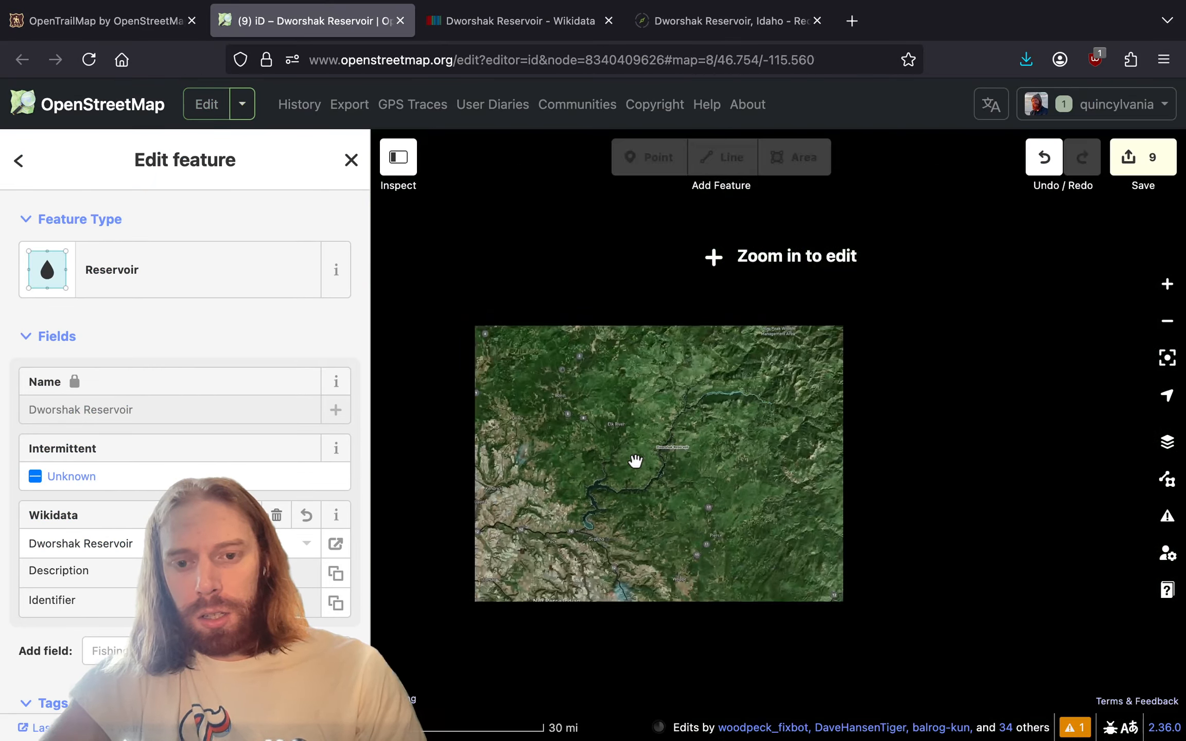
pyautogui.scroll(-2, 636, 461)
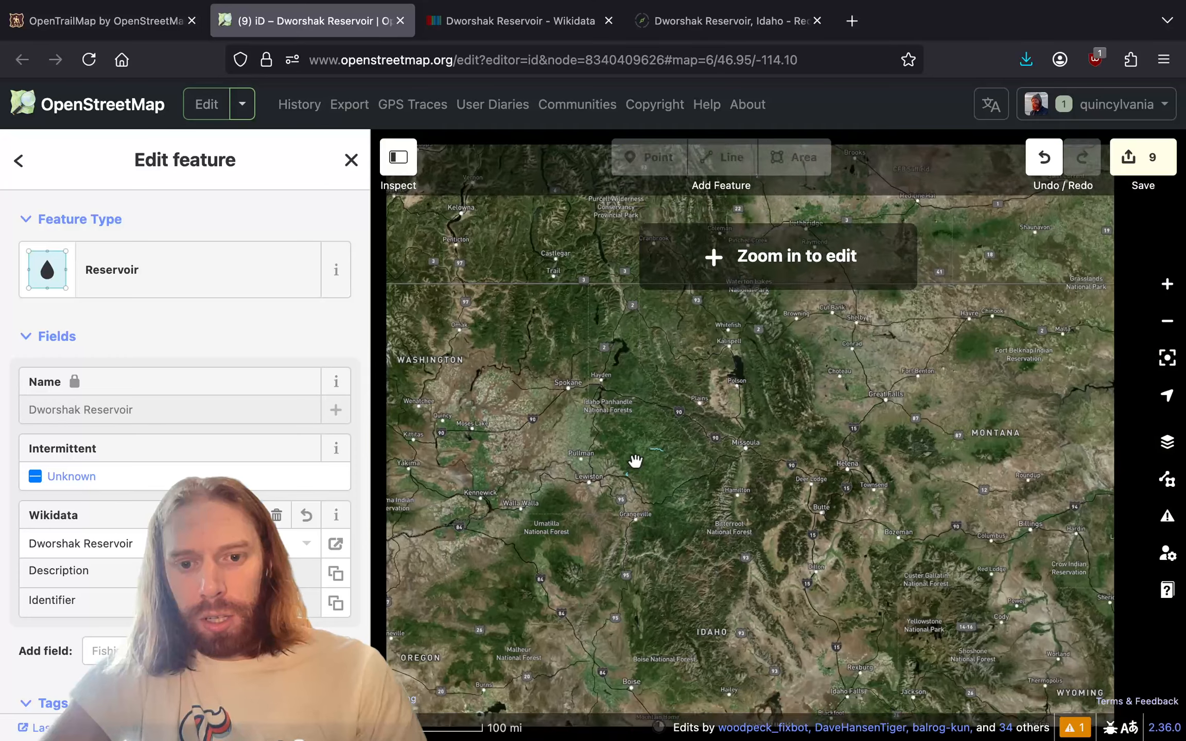
pyautogui.scroll(5, 637, 476)
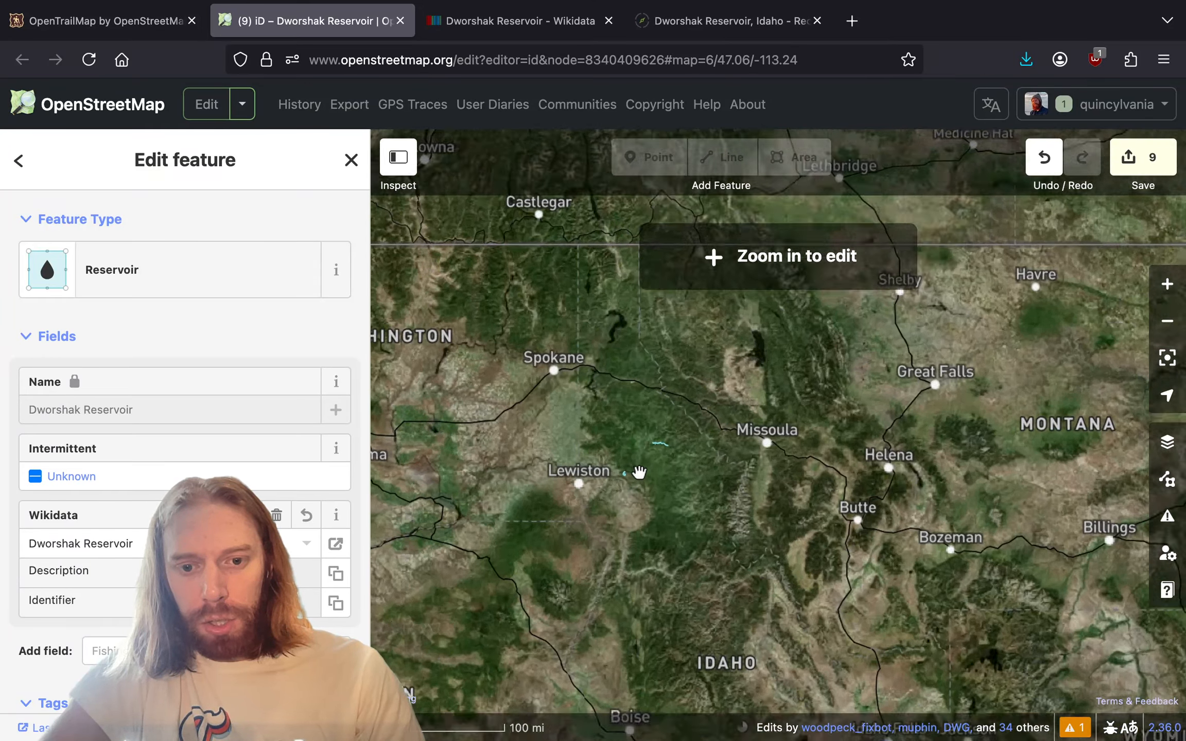
pyautogui.moveTo(624, 386); pyautogui.dragTo(596, 455)
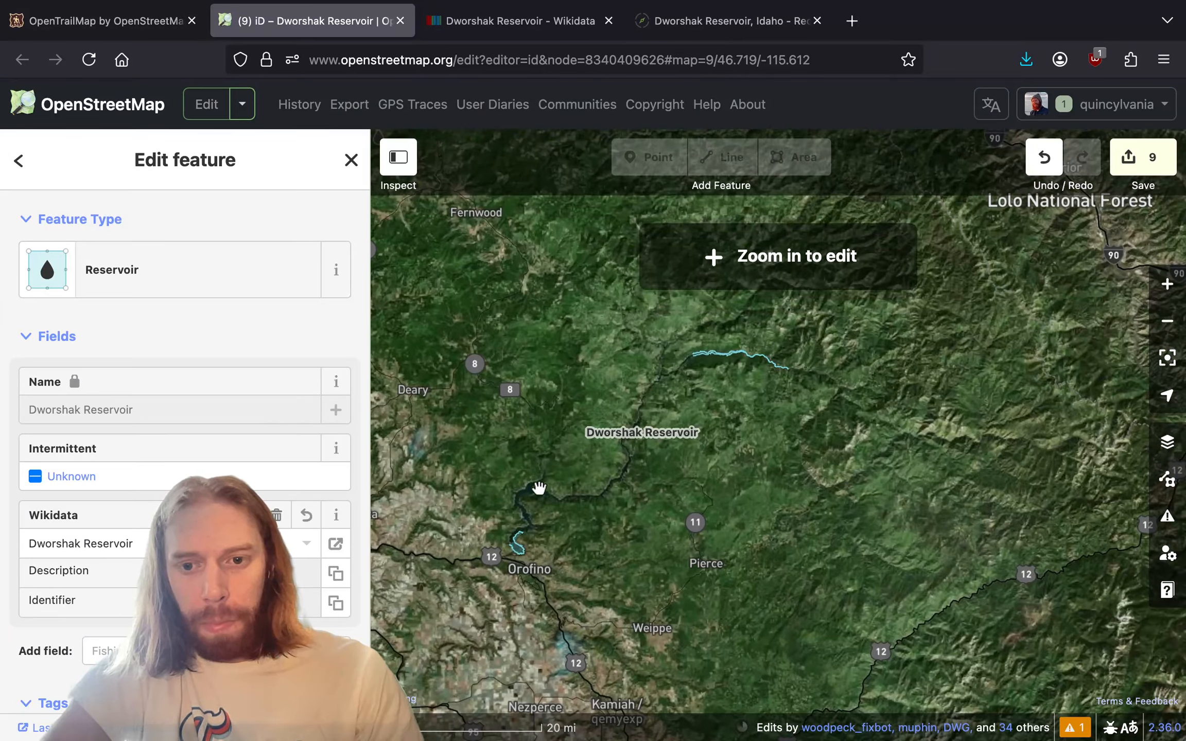
pyautogui.moveTo(539, 487); pyautogui.dragTo(713, 461)
pyautogui.scroll(7, 707, 511)
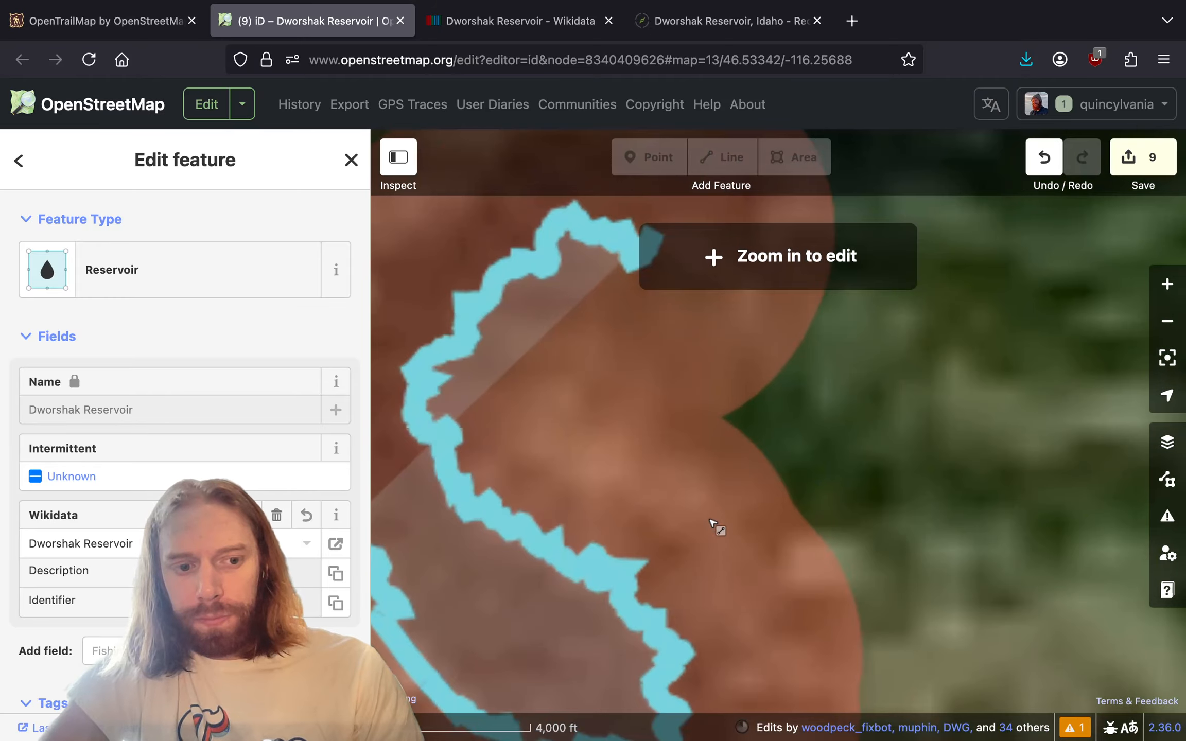
pyautogui.moveTo(657, 537); pyautogui.dragTo(1091, 297)
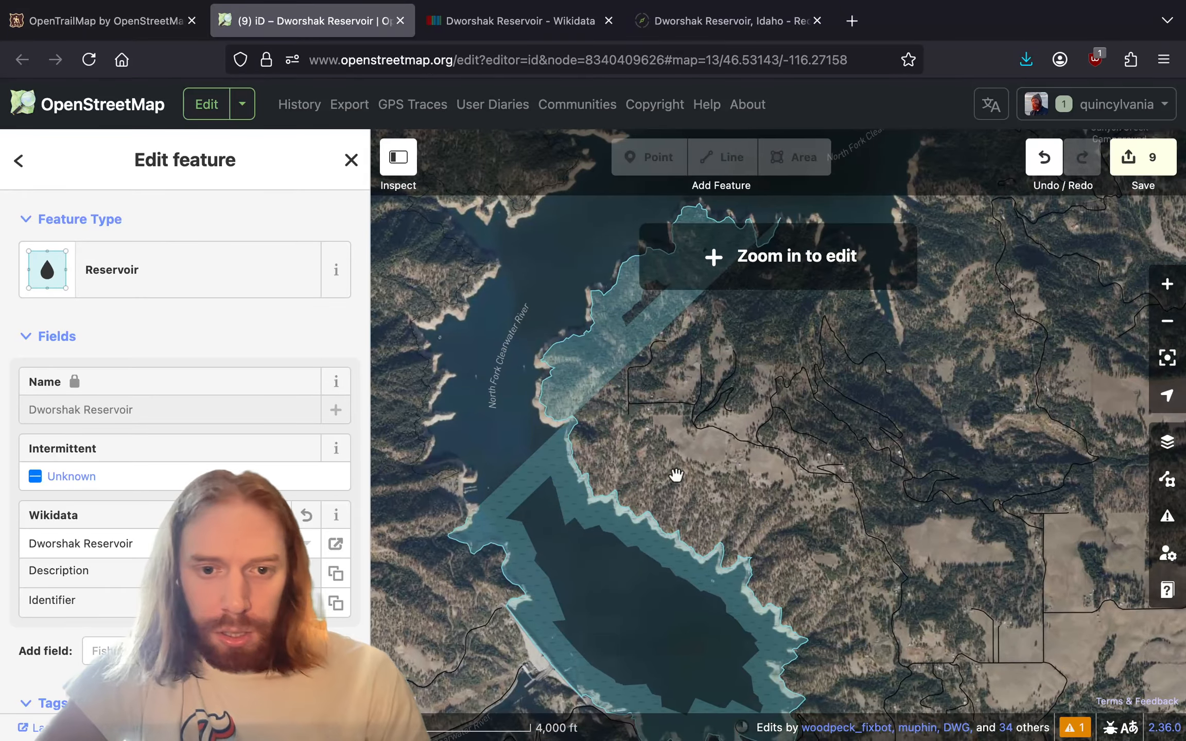
pyautogui.scroll(6, 479, 563)
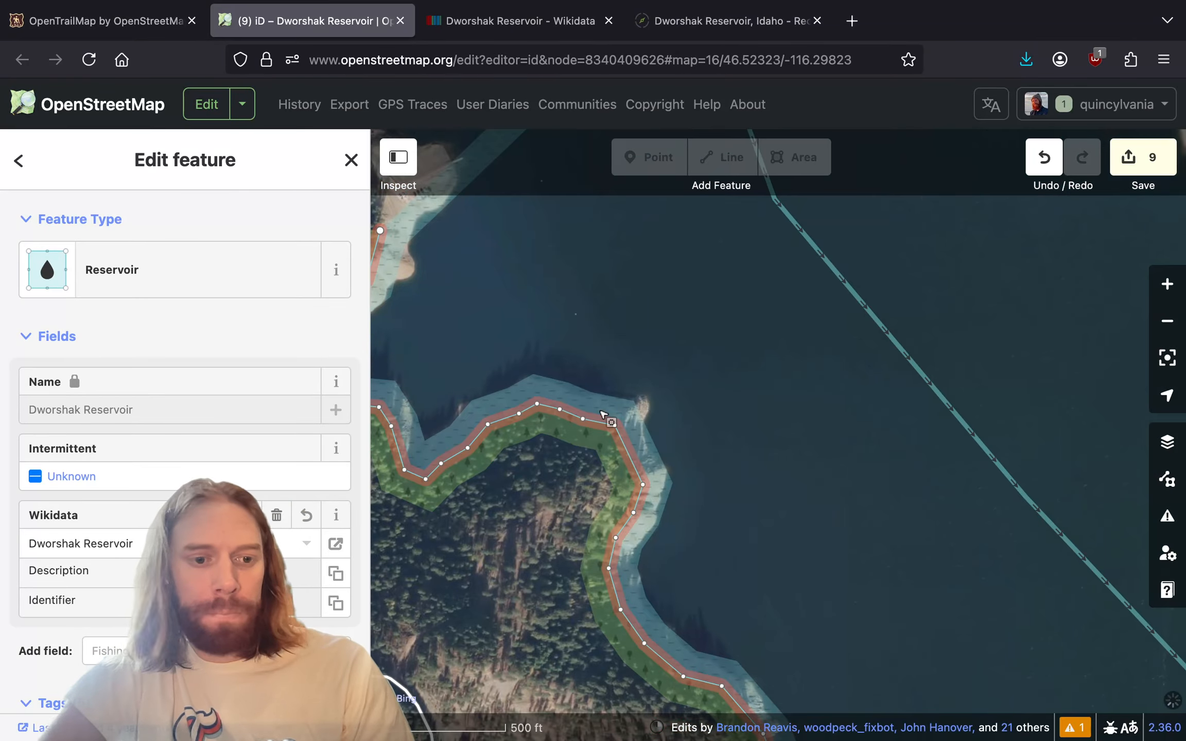
# - Return to the Wikidata item and publish an "instance of" statement with the value reservoir, the artificial lake
pyautogui.click(537, 35)
pyautogui.scroll(-3, 645, 344)
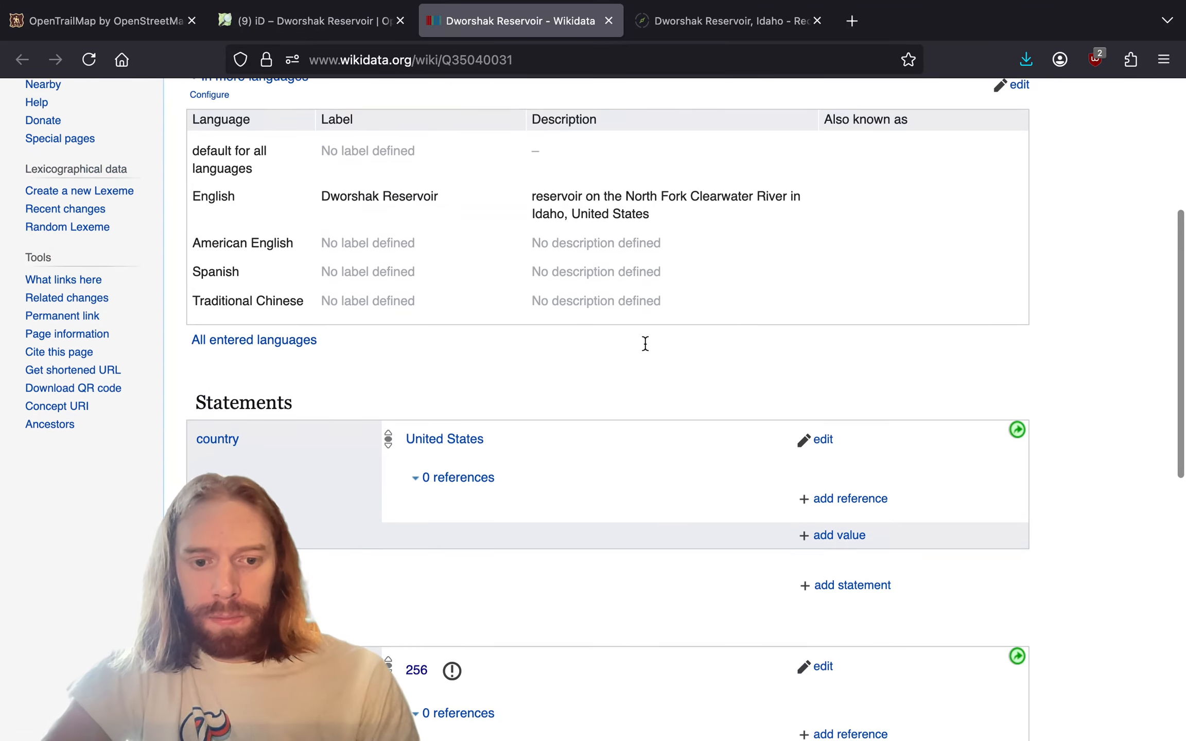
pyautogui.click(844, 568)
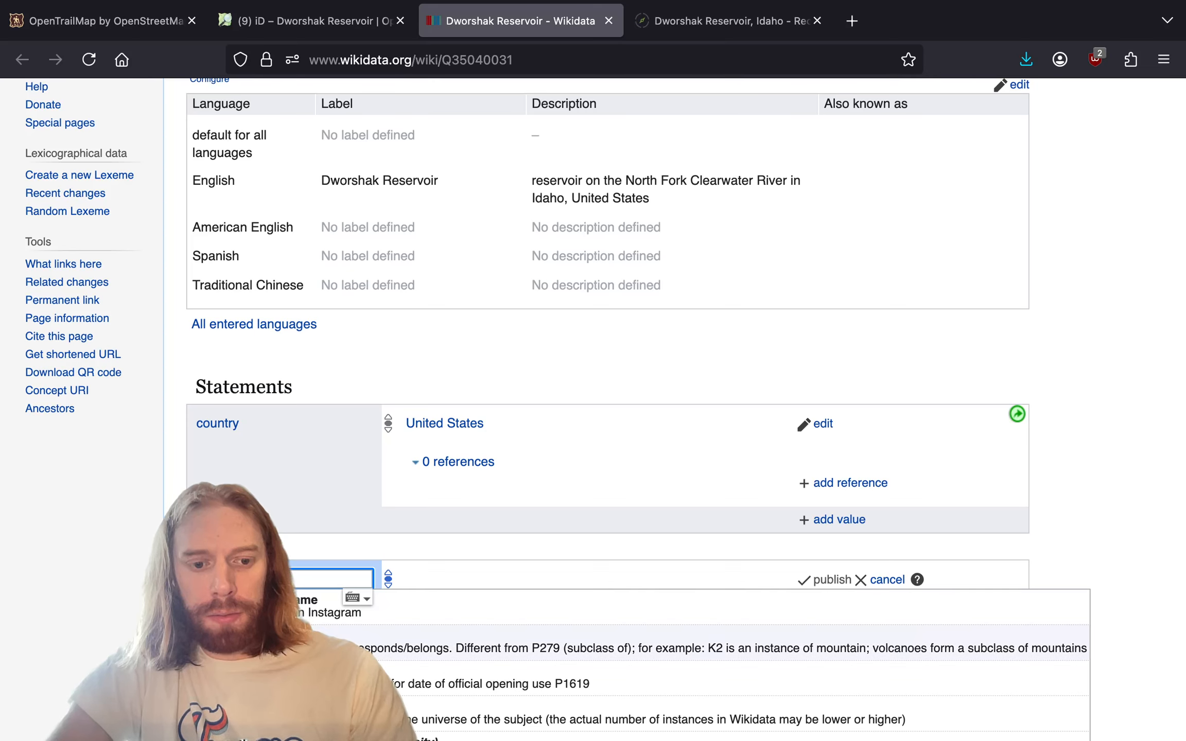
pyautogui.click(278, 643)
pyautogui.write('reservoi')
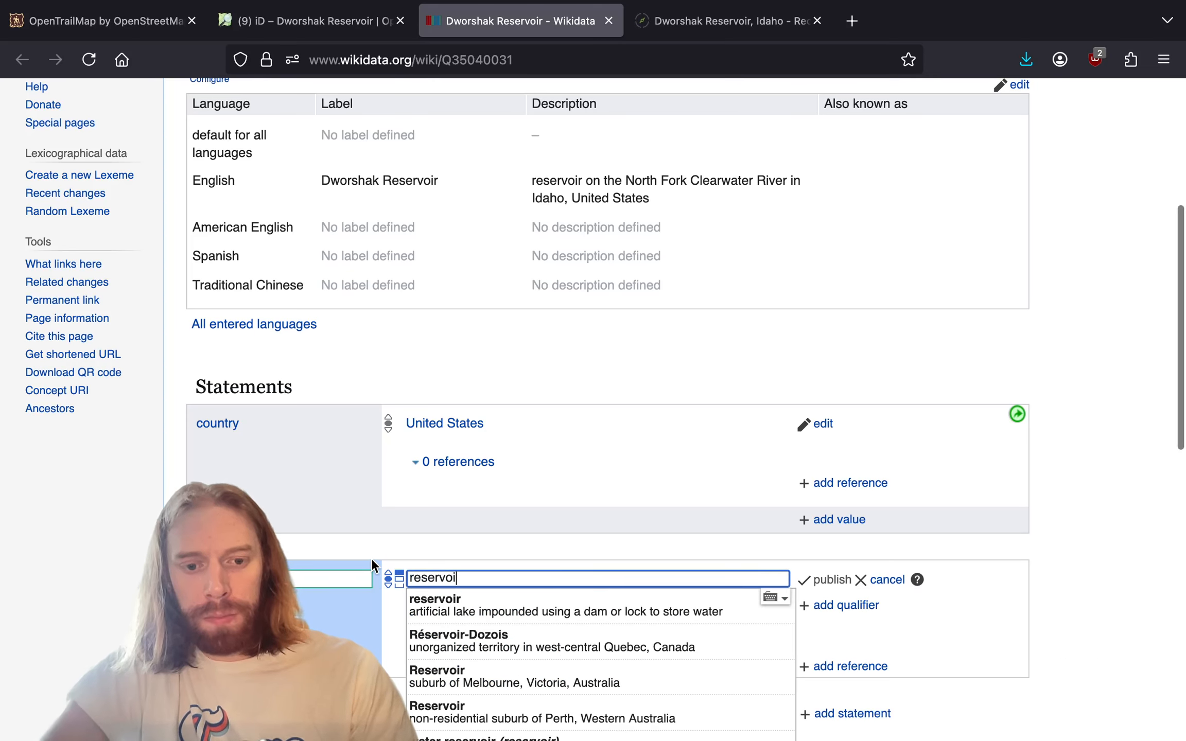
pyautogui.click(547, 600)
# - Publish a "located in the administrative territorial entity" statement with the value Idaho, the US state
pyautogui.scroll(-5, 824, 577)
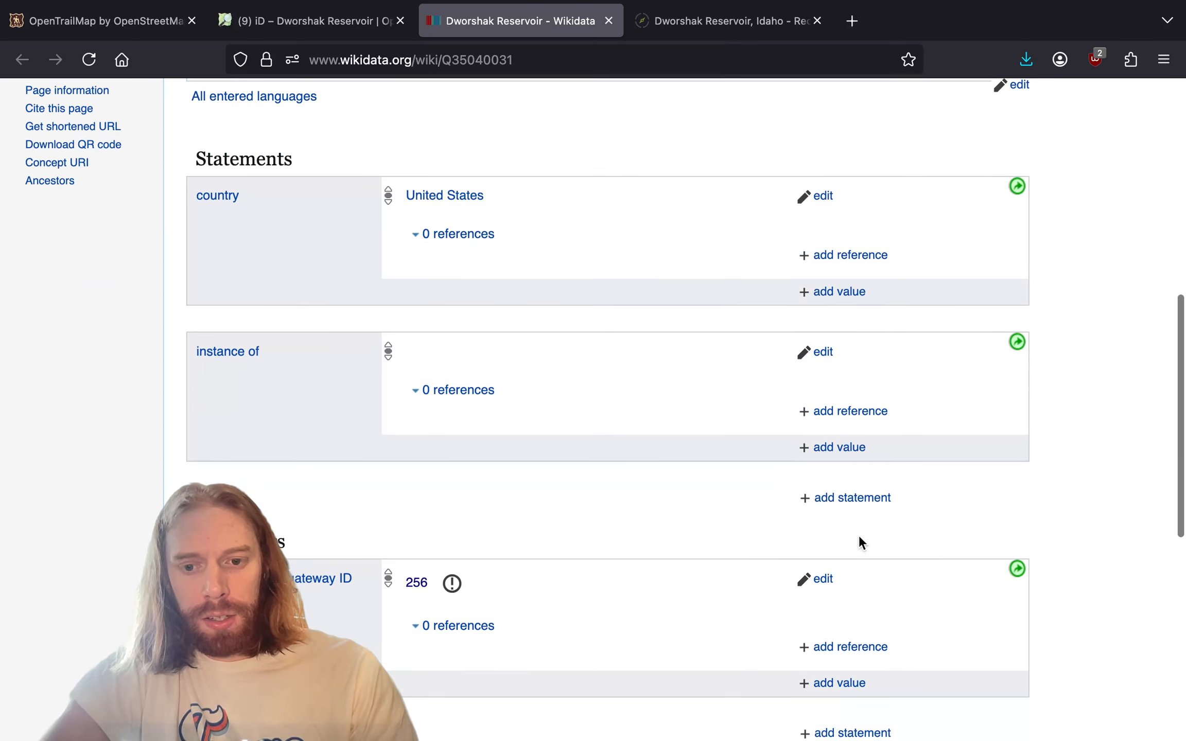
pyautogui.click(849, 495)
pyautogui.scroll(-3, 410, 368)
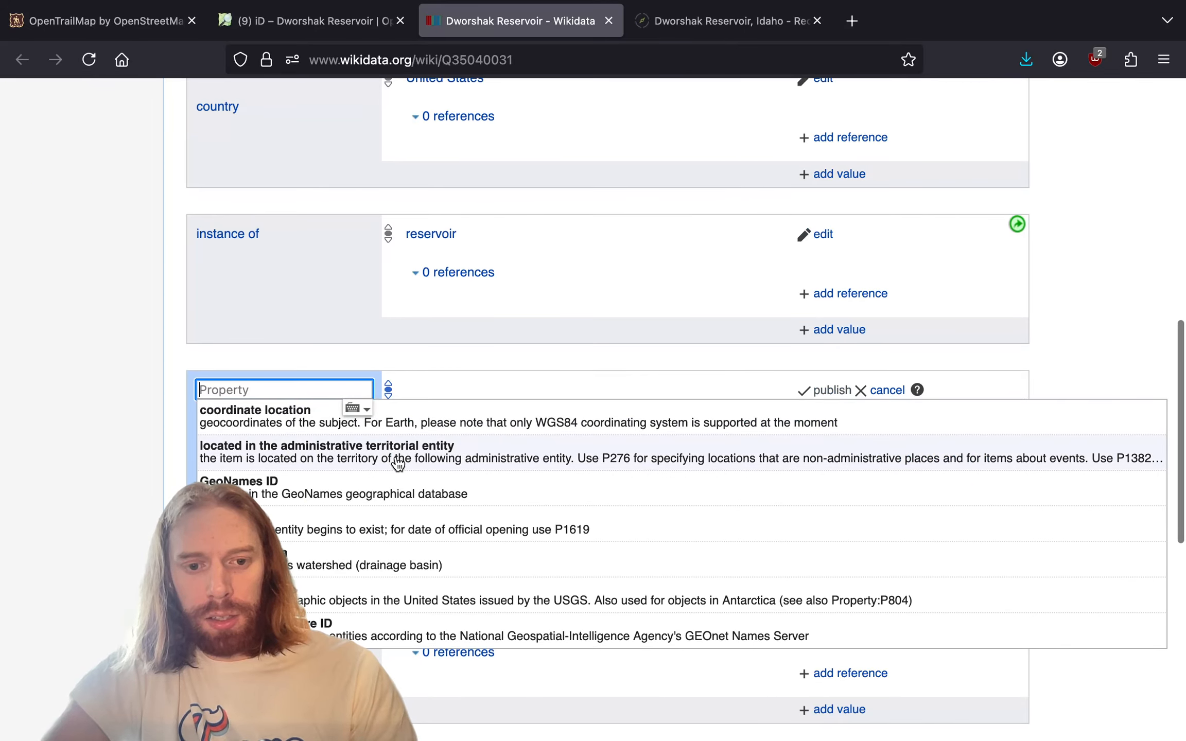
pyautogui.click(558, 455)
pyautogui.write('idaho')
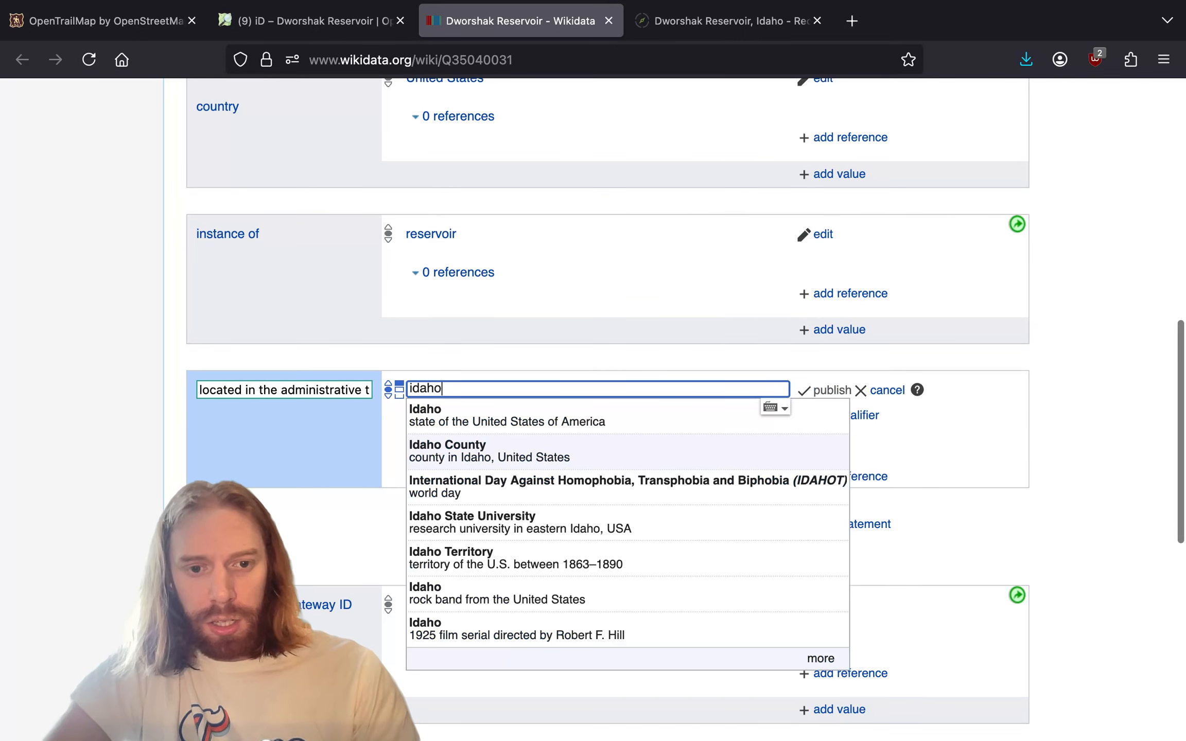
pyautogui.click(542, 425)
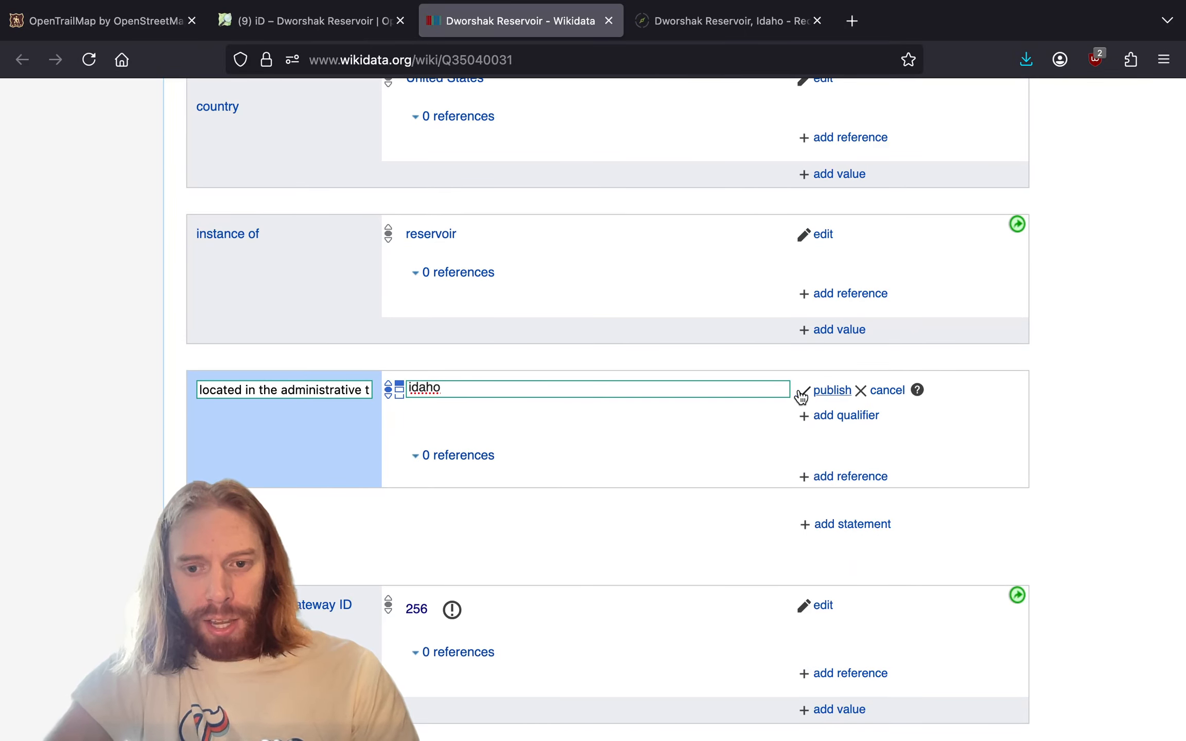
# - Add another statement to the item and choose coordinate location as its property
pyautogui.click(851, 538)
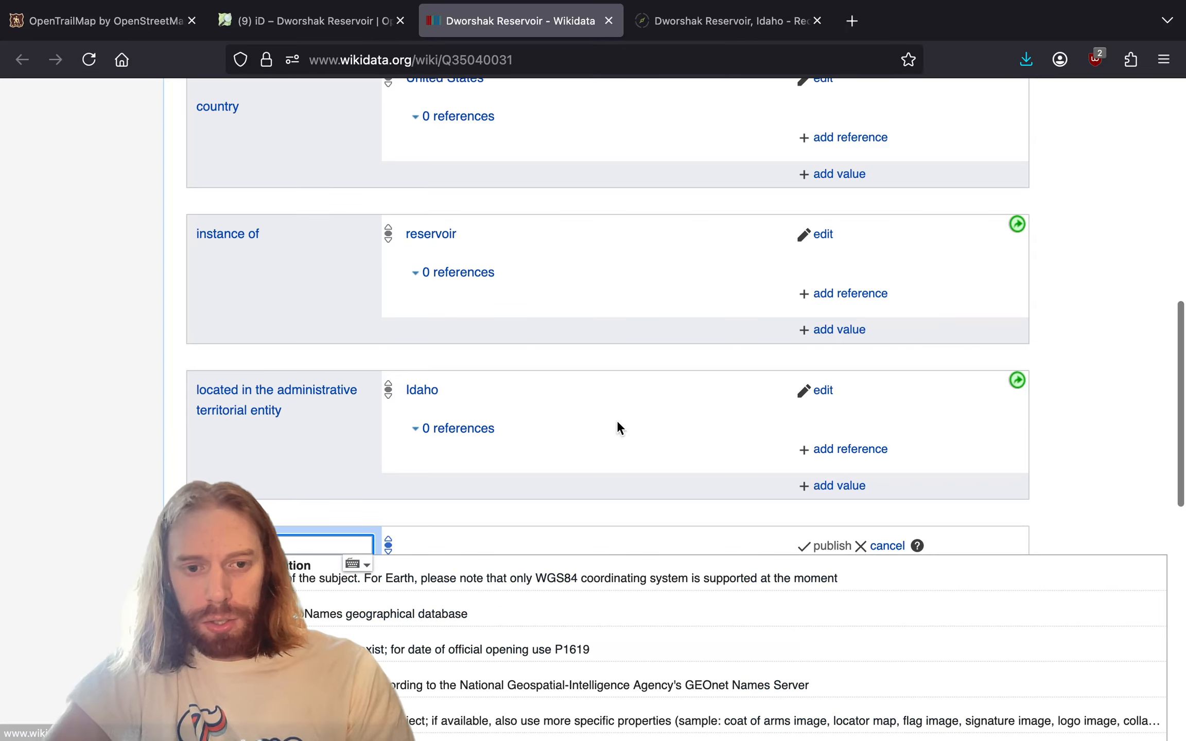
pyautogui.scroll(-2, 617, 423)
pyautogui.scroll(-2, 617, 423)
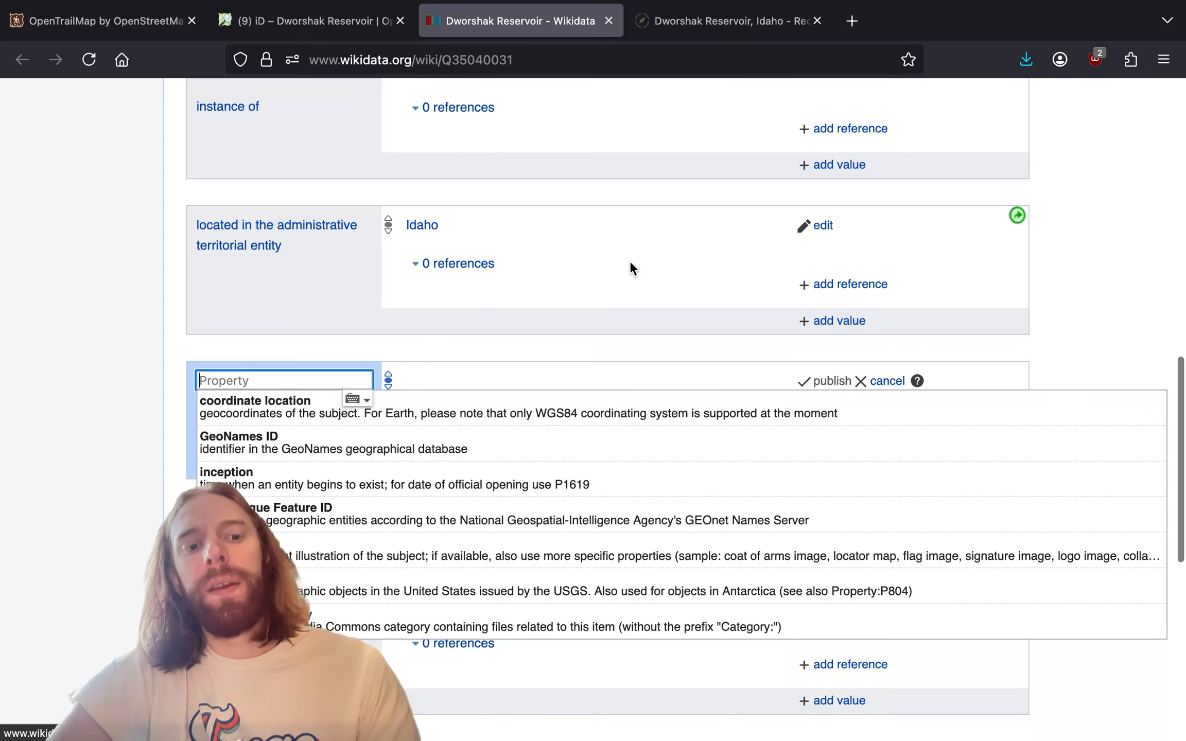
pyautogui.click(469, 402)
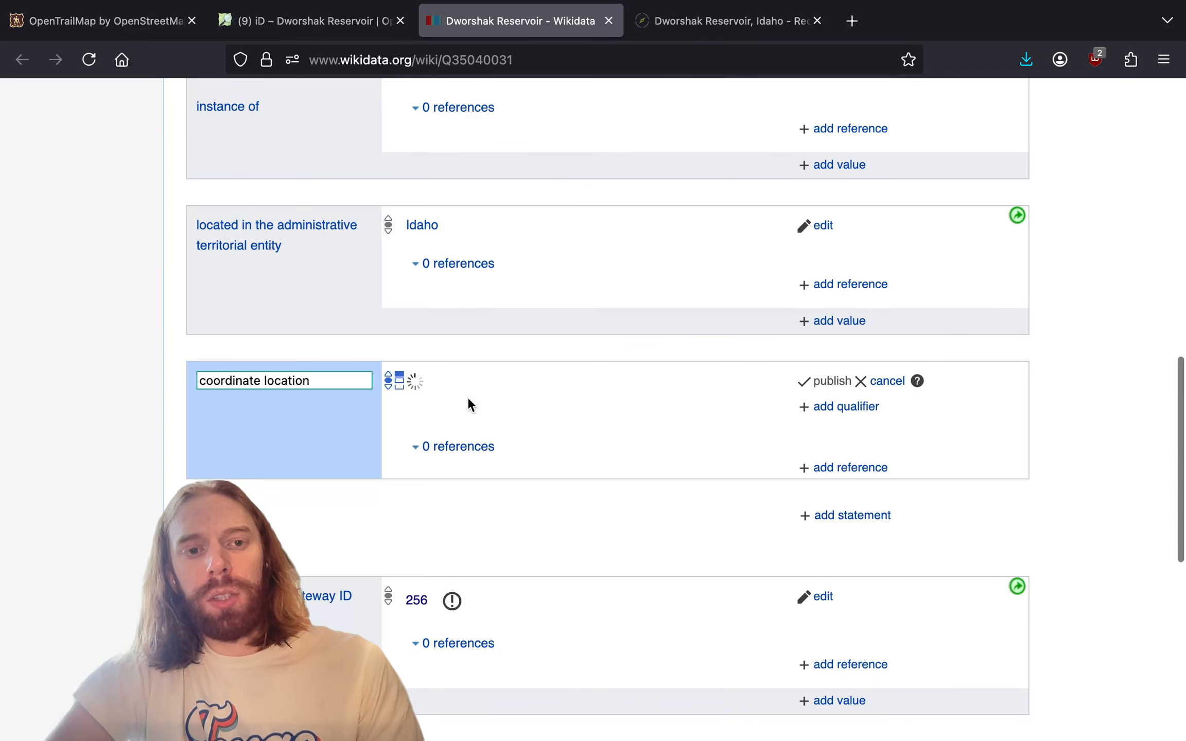
# - Switch to the OpenStreetMap editor and centre the map near the North Fork Clearwater River flowline's junction with the Elk Creek arm
pyautogui.click(332, 28)
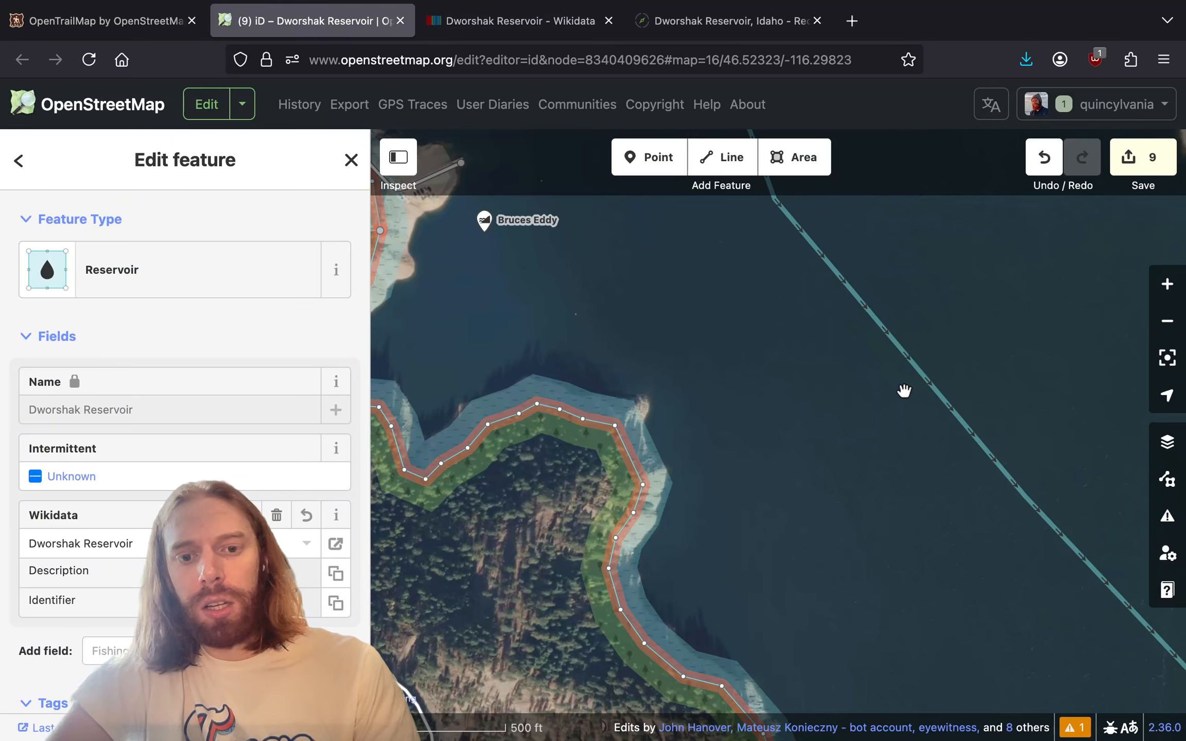
pyautogui.scroll(-10, 873, 371)
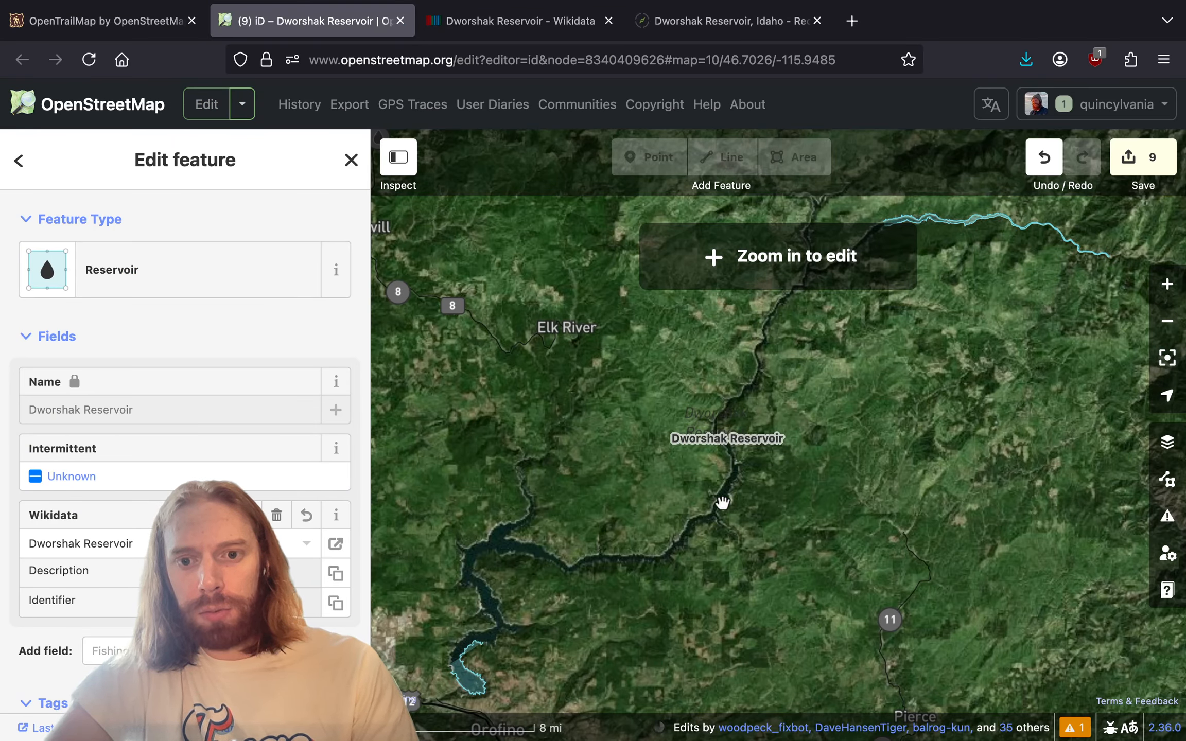
pyautogui.scroll(8, 722, 502)
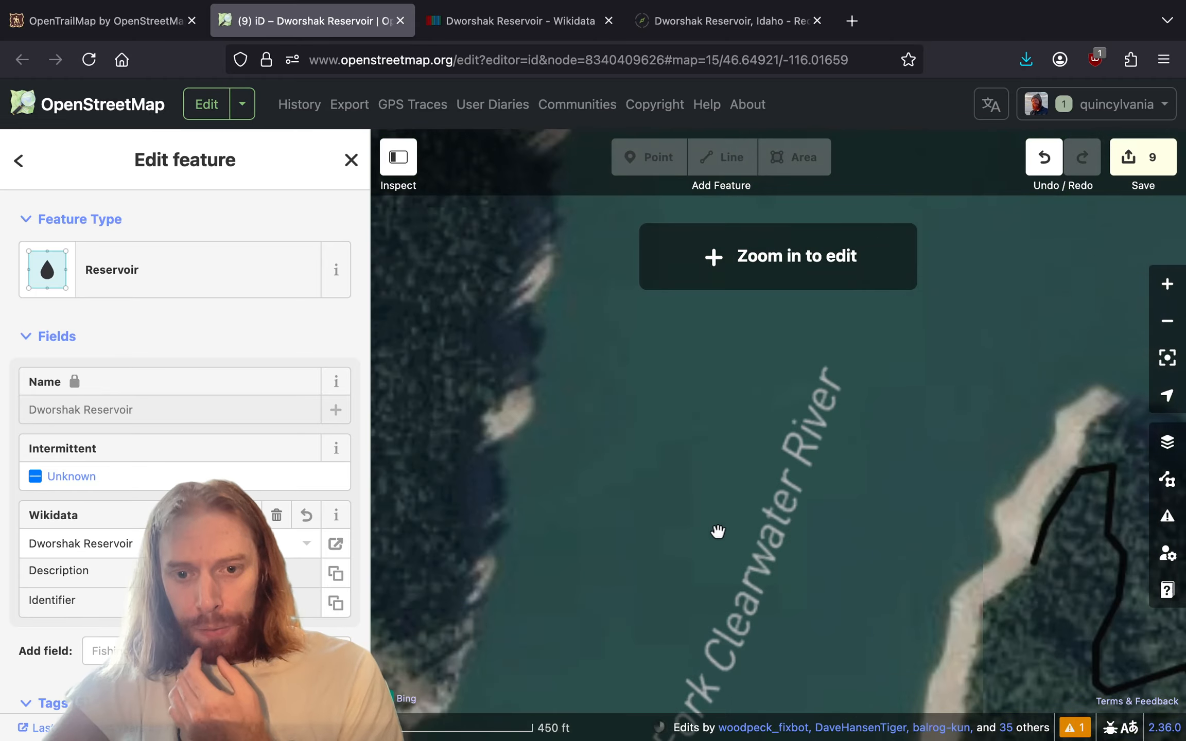
pyautogui.scroll(4, 721, 530)
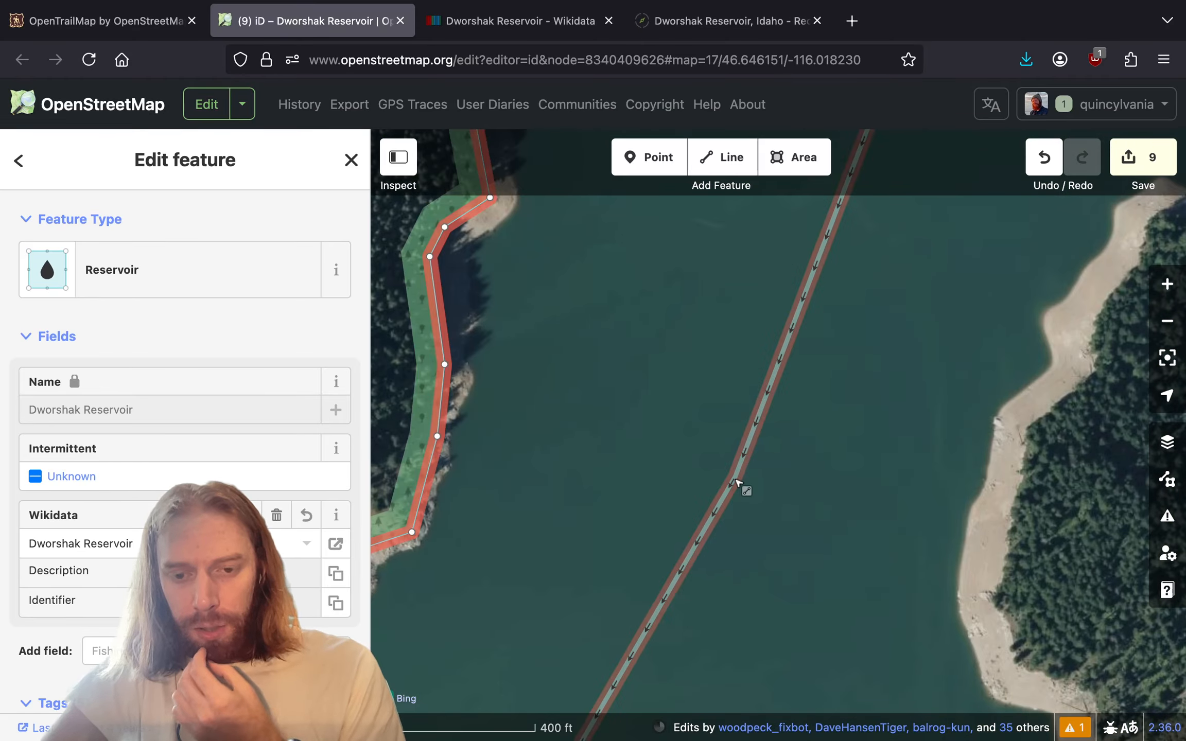
pyautogui.click(736, 482)
pyautogui.scroll(-8, 685, 494)
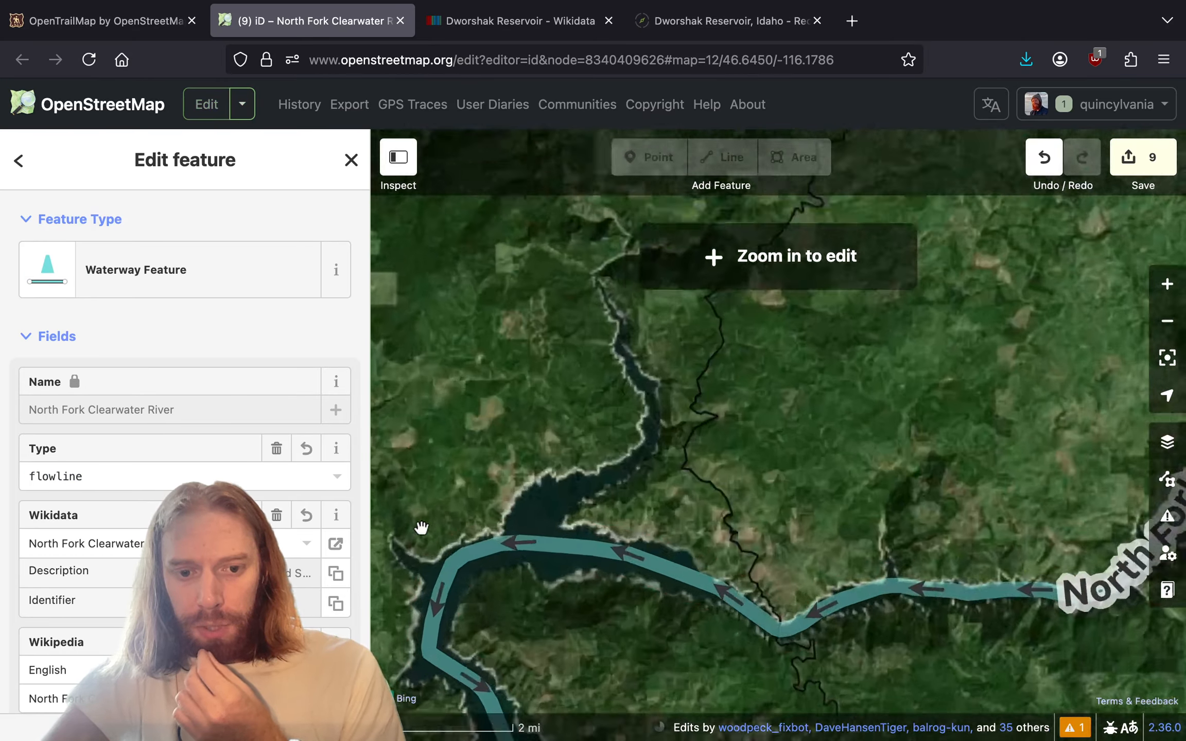
pyautogui.scroll(6, 529, 548)
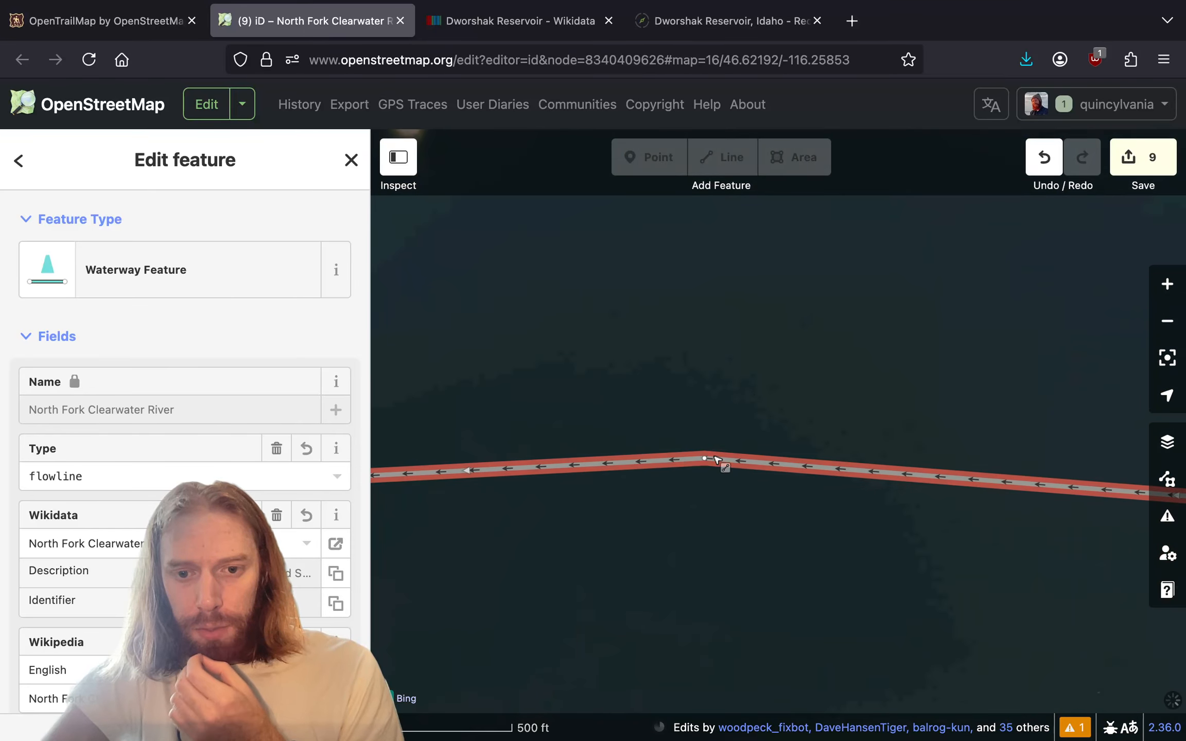
pyautogui.moveTo(701, 418); pyautogui.dragTo(731, 394)
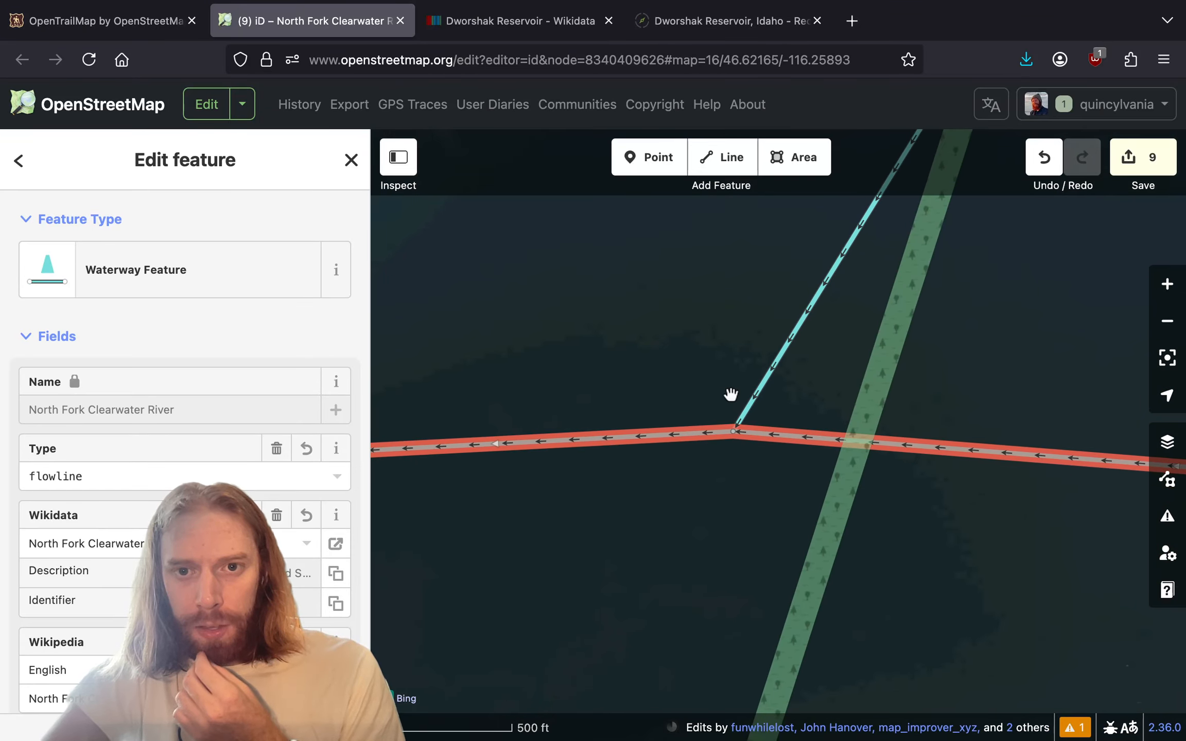
# - Copy the map centre's coordinates from the page address and publish 46.62164, -116.25897 as the Wikidata item's coordinate location
pyautogui.click(736, 60)
pyautogui.click(720, 59)
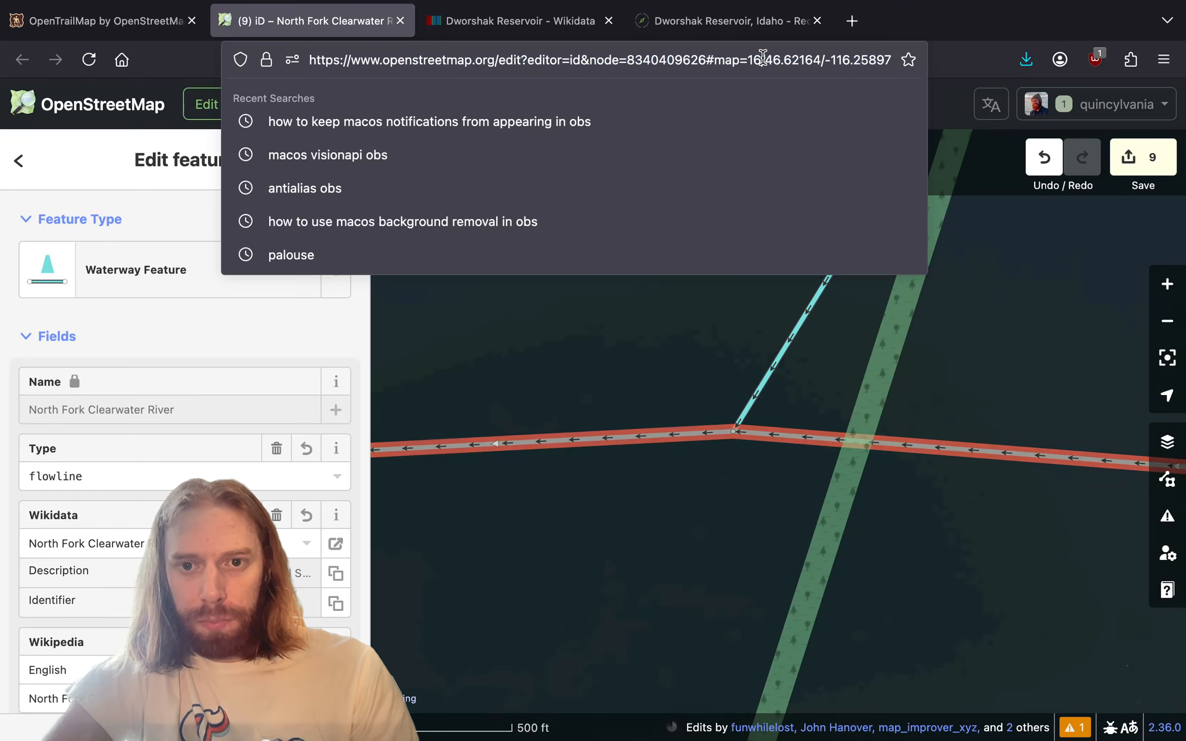
pyautogui.moveTo(764, 60); pyautogui.dragTo(924, 56)
pyautogui.press('super+c')
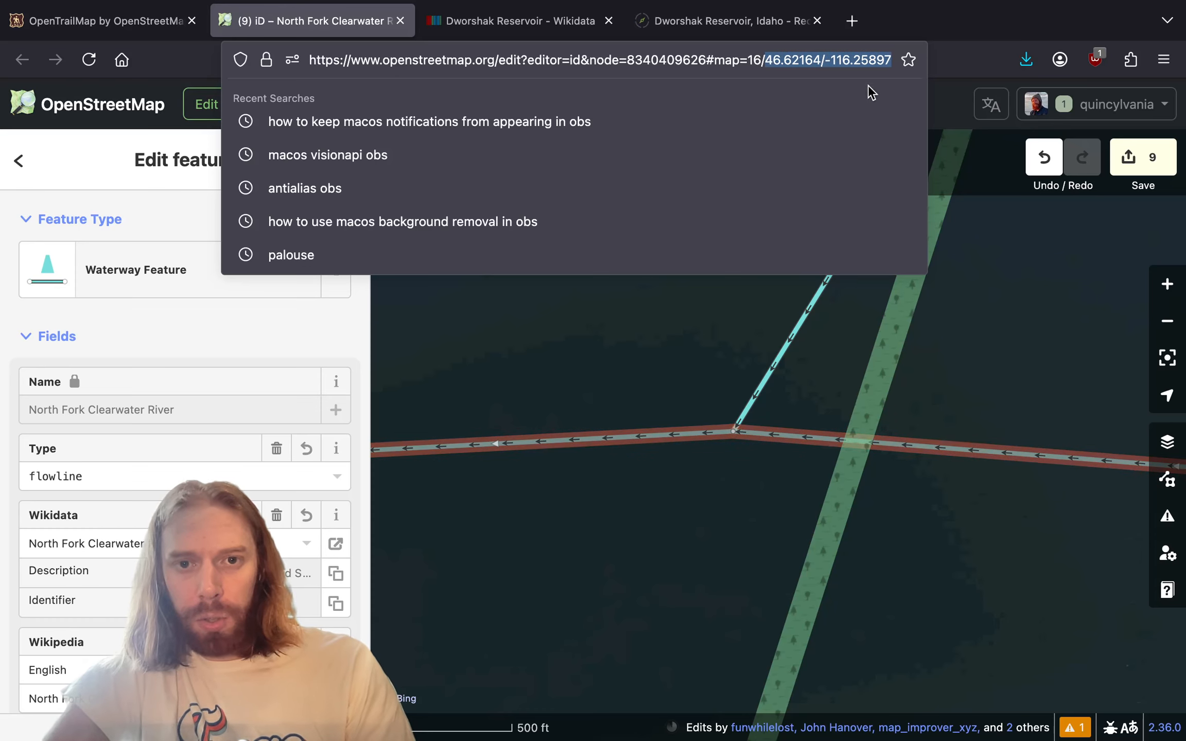
pyautogui.click(554, 24)
pyautogui.press('super+v')
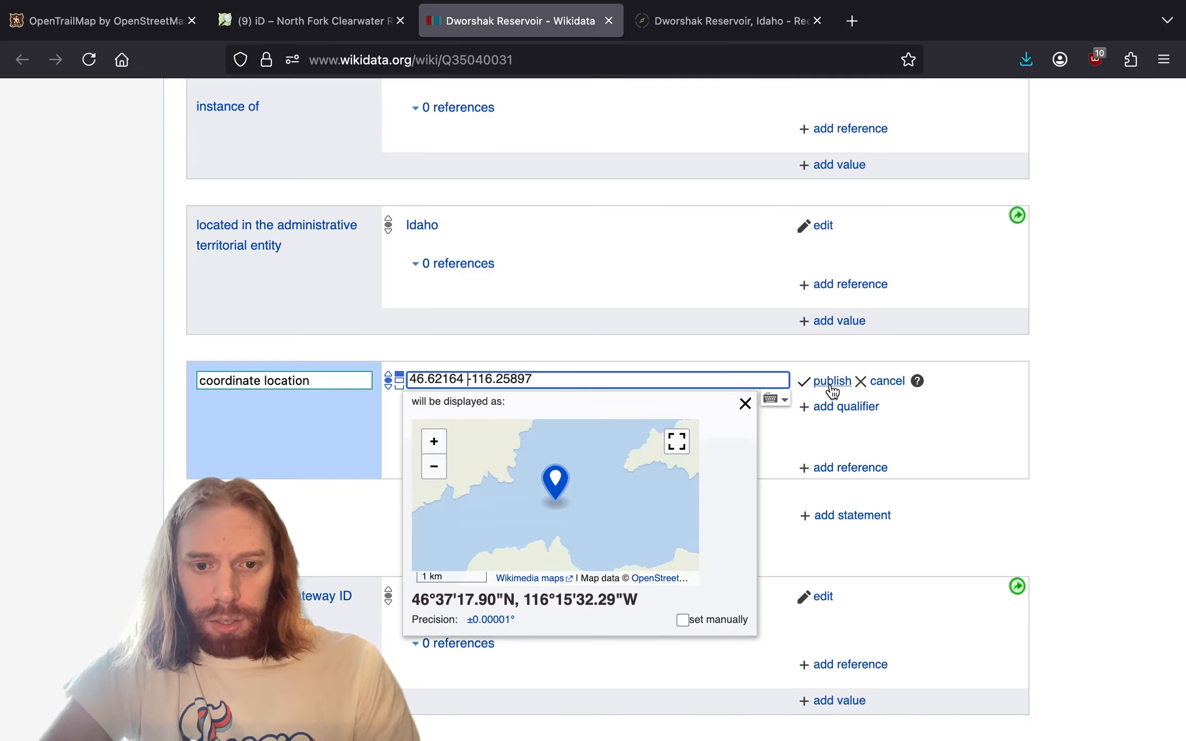
pyautogui.click(832, 387)
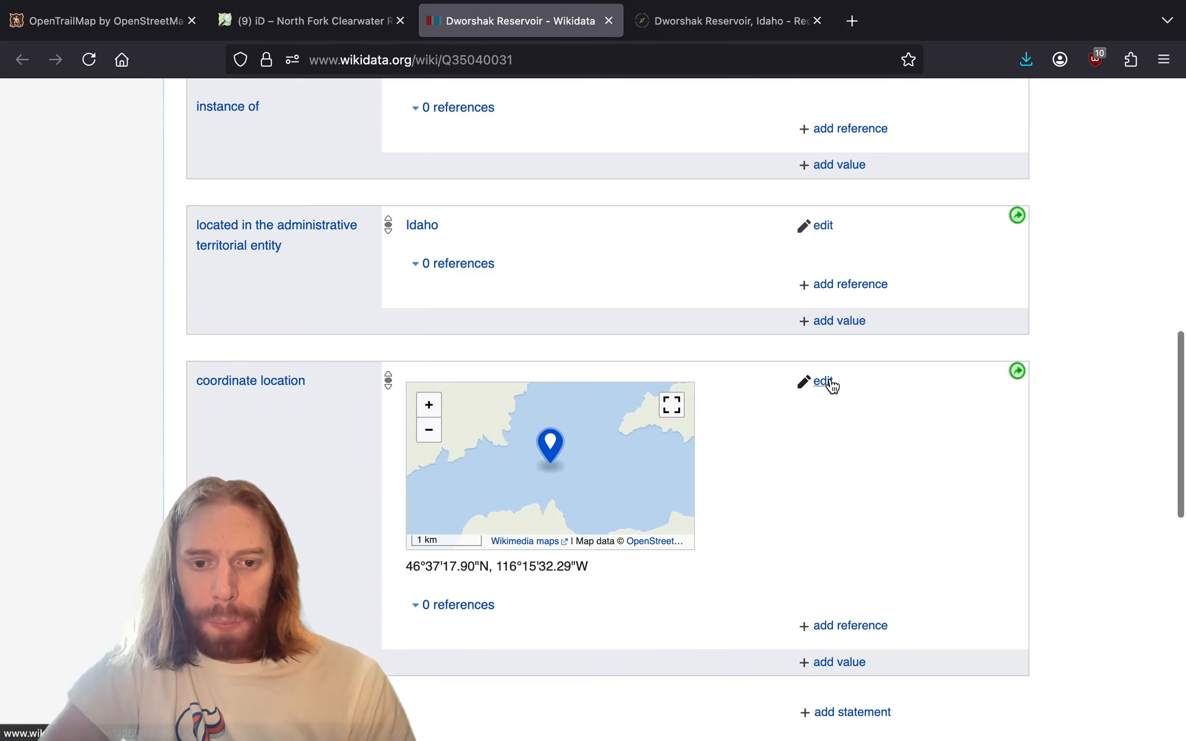
# - Check the published coordinate location against the reservoir's outline at wider and closer map scales
pyautogui.click(431, 432)
pyautogui.click(432, 433)
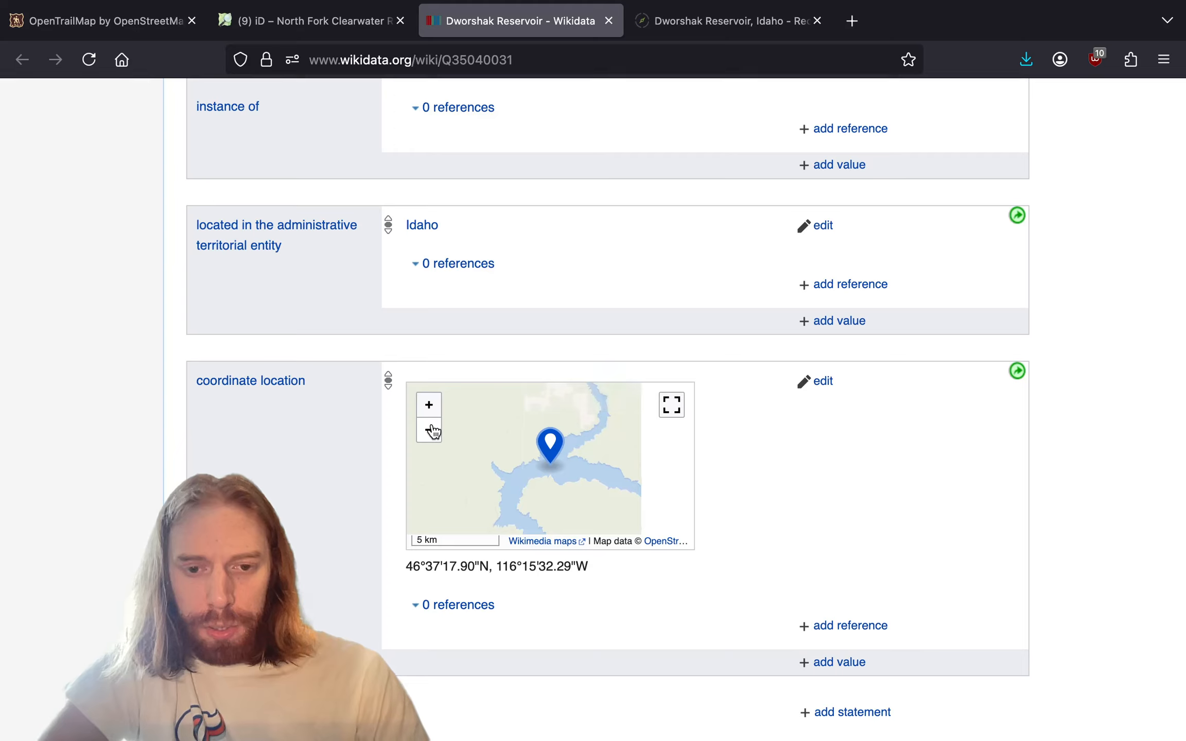
pyautogui.click(432, 433)
pyautogui.click(430, 405)
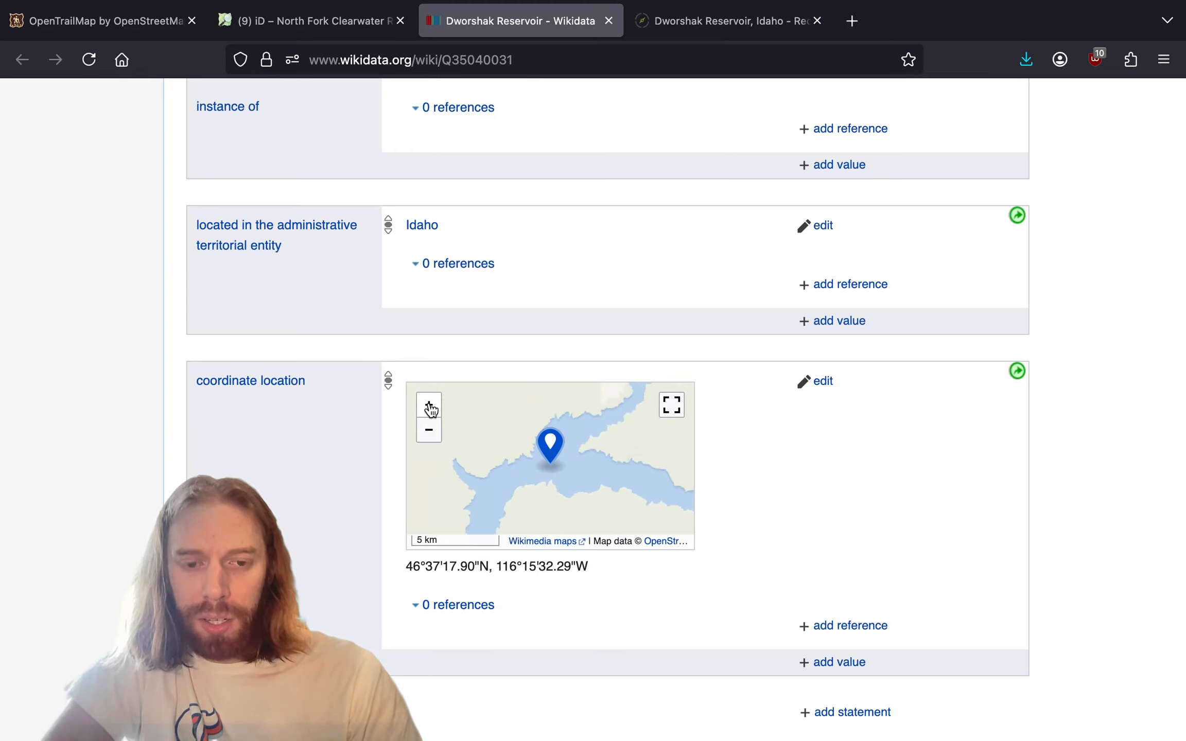
pyautogui.click(429, 406)
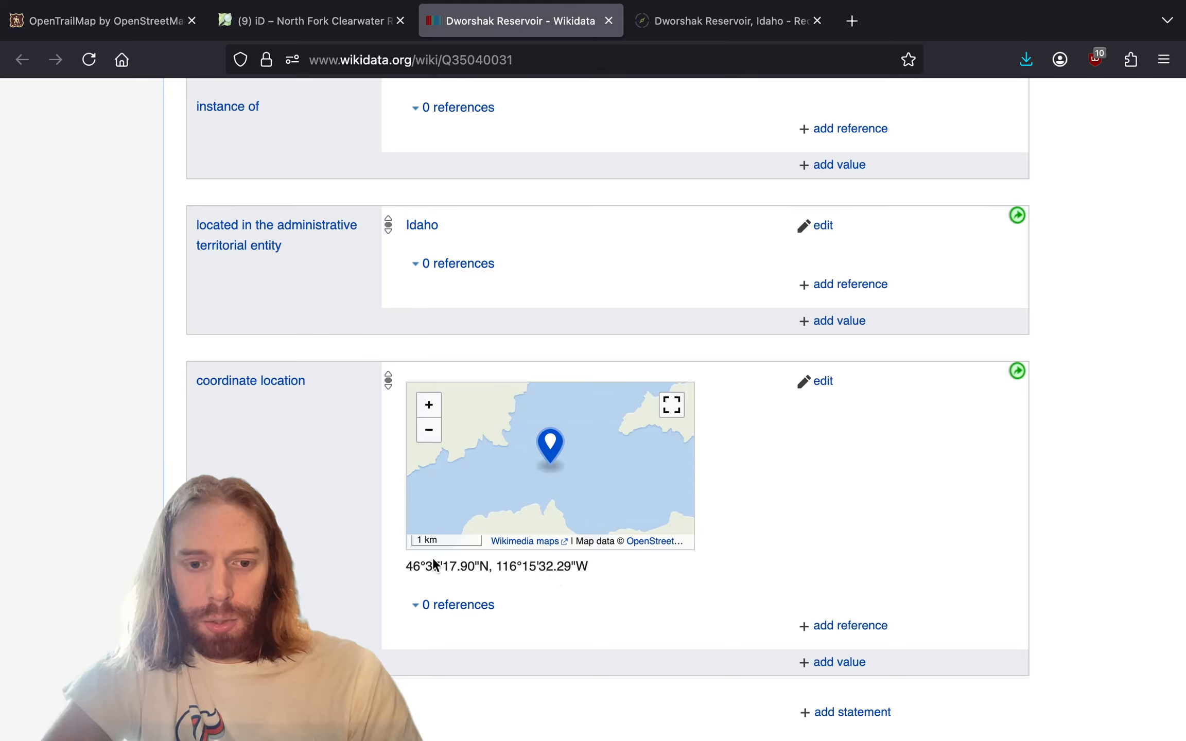
pyautogui.click(431, 430)
pyautogui.click(431, 431)
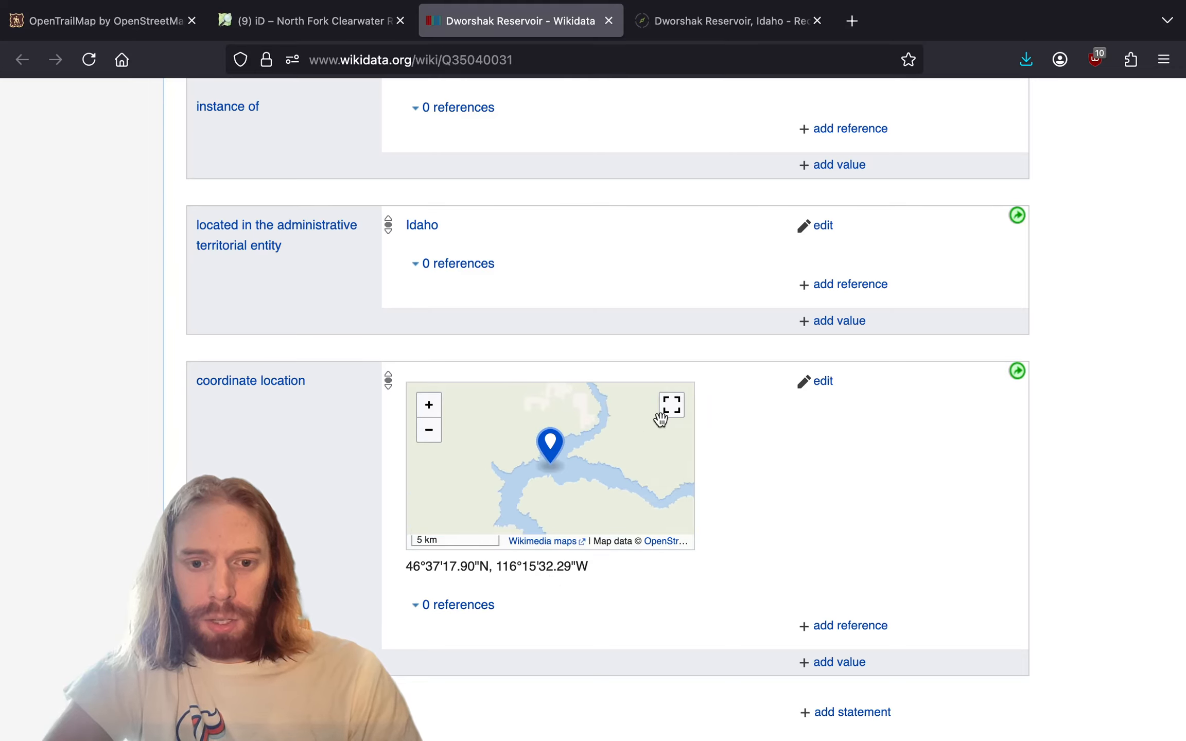
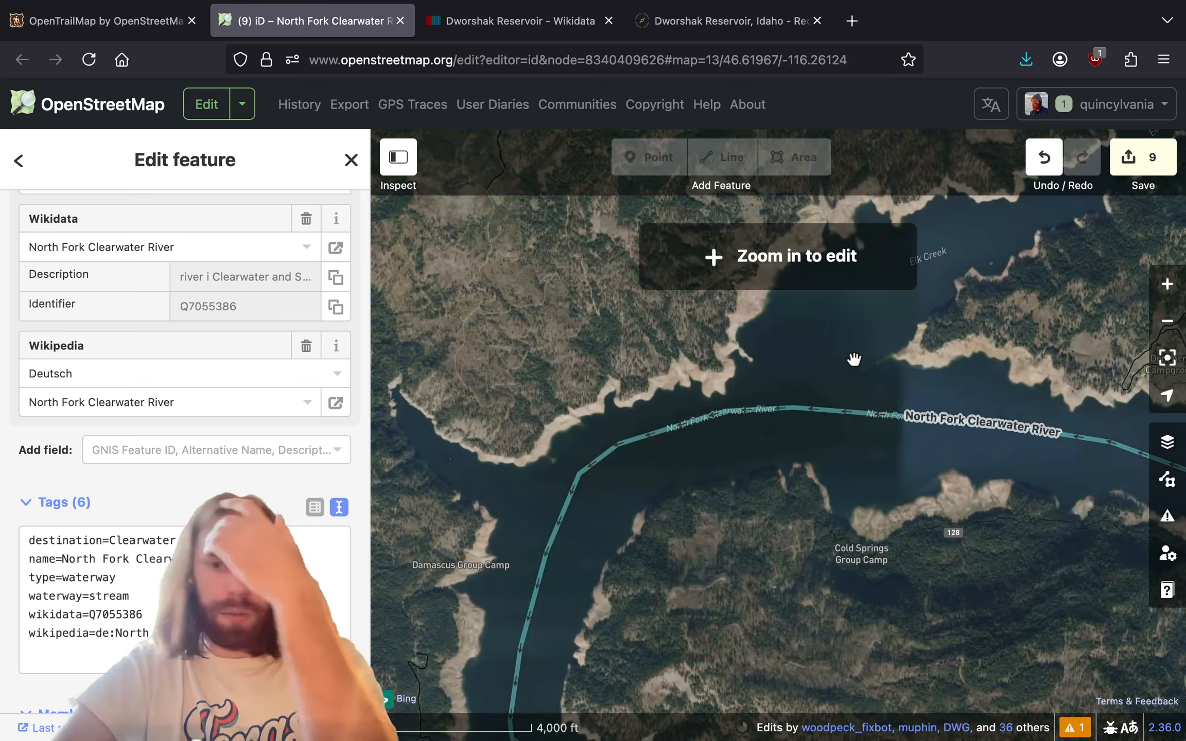
# - Return from the map editor to the Wikidata item and publish an outflows statement with the value North Fork Clearwater River
pyautogui.moveTo(852, 354); pyautogui.dragTo(657, 390)
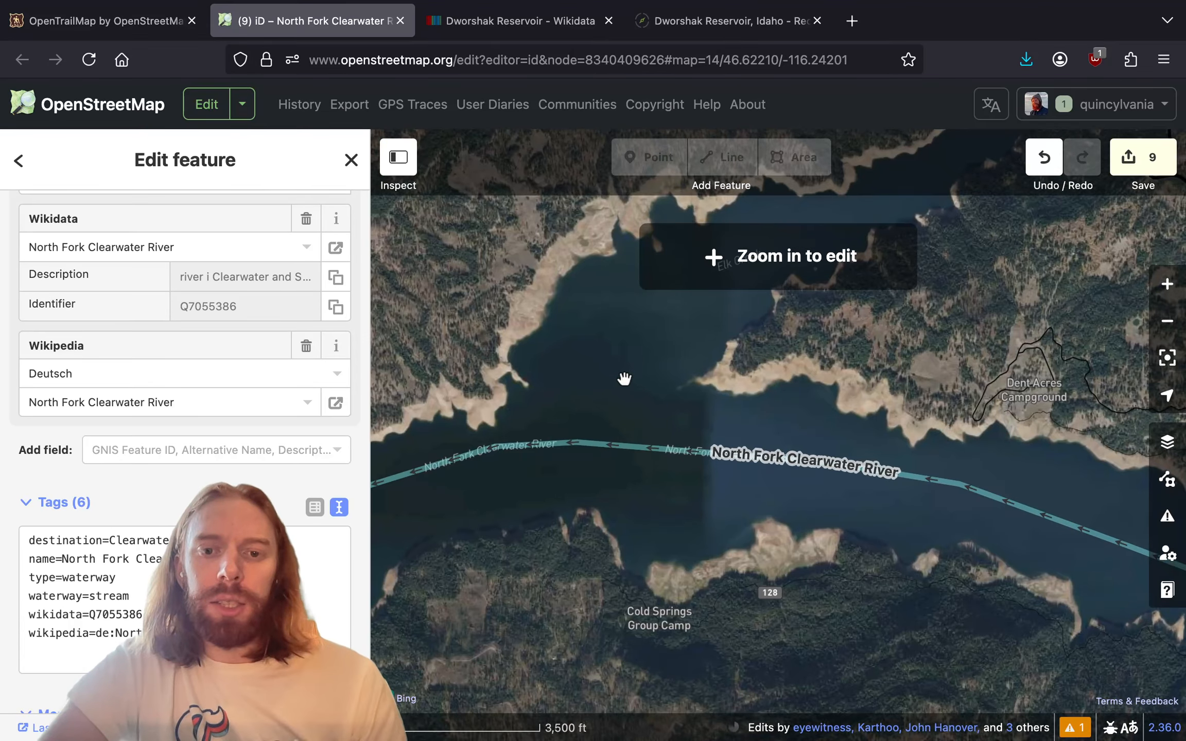
pyautogui.scroll(2, 766, 446)
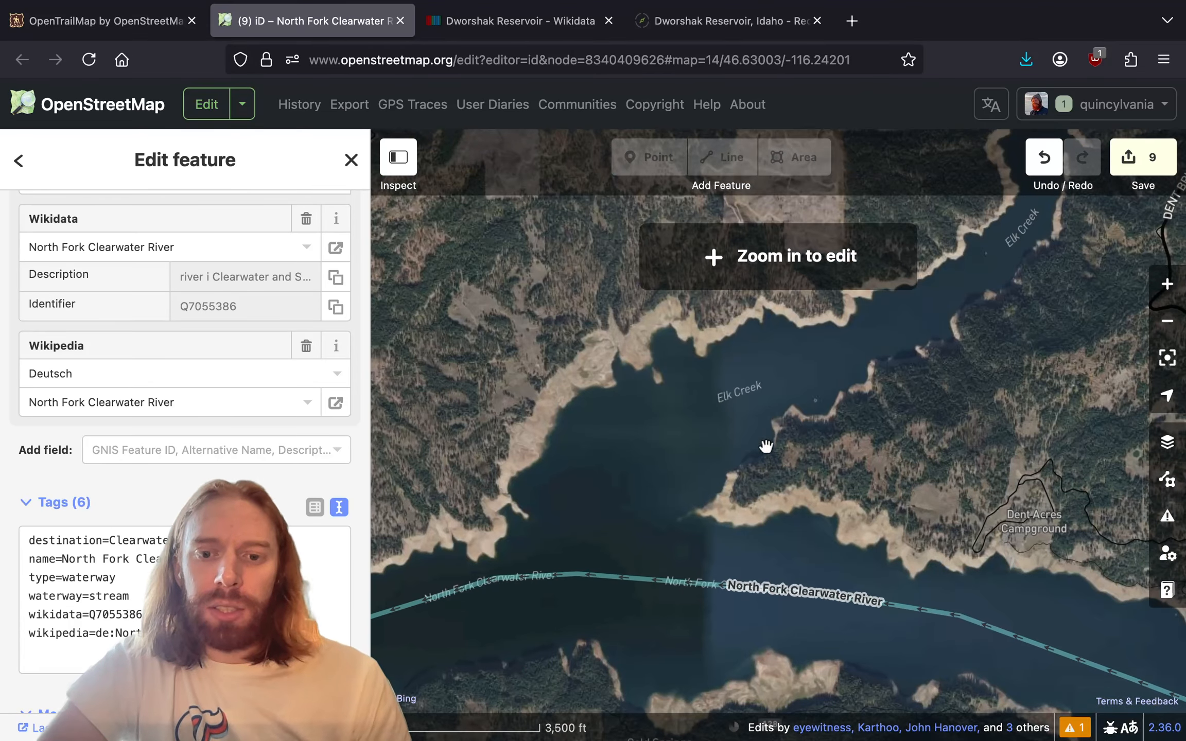
pyautogui.click(548, 29)
pyautogui.click(856, 672)
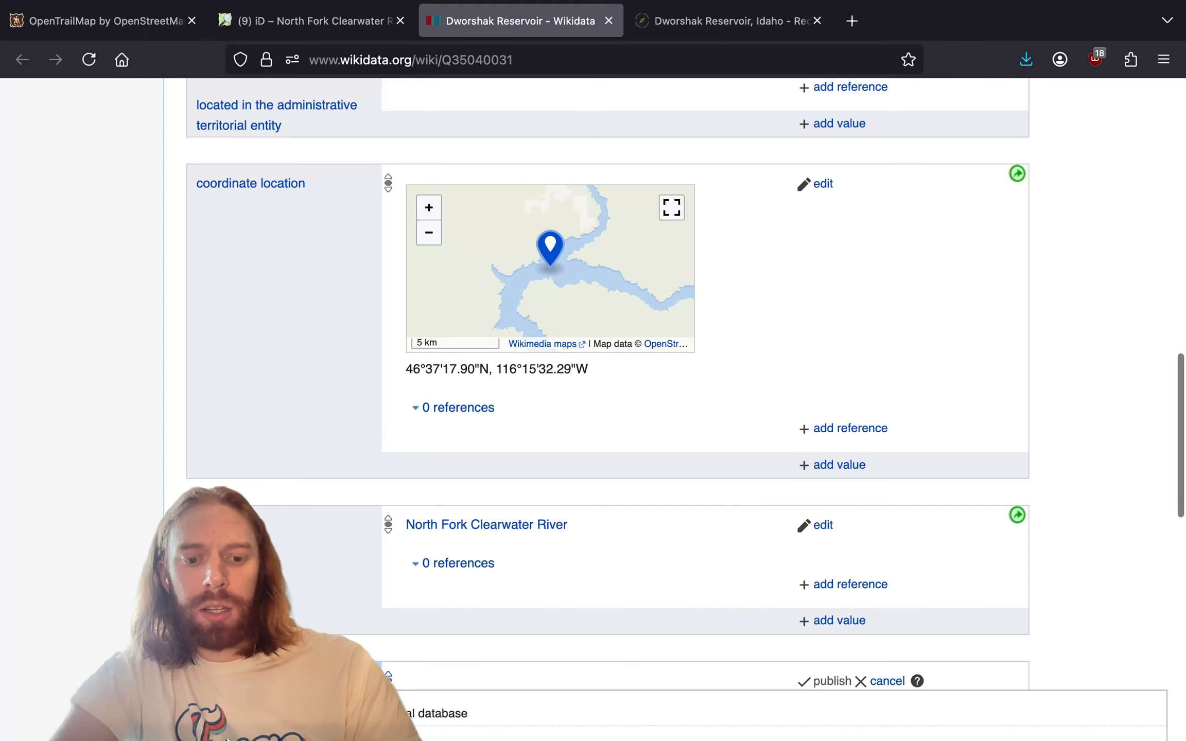
pyautogui.write('out')
pyautogui.scroll(-2, 652, 577)
pyautogui.click(496, 479)
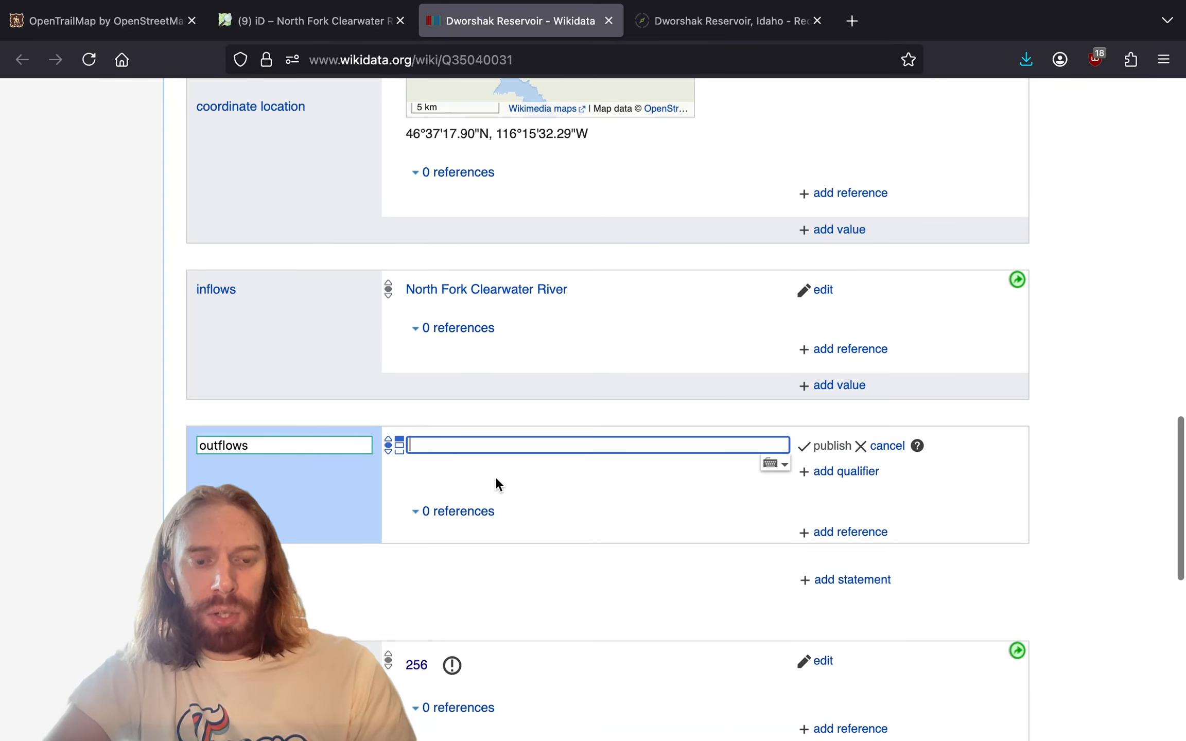
pyautogui.write('north ')
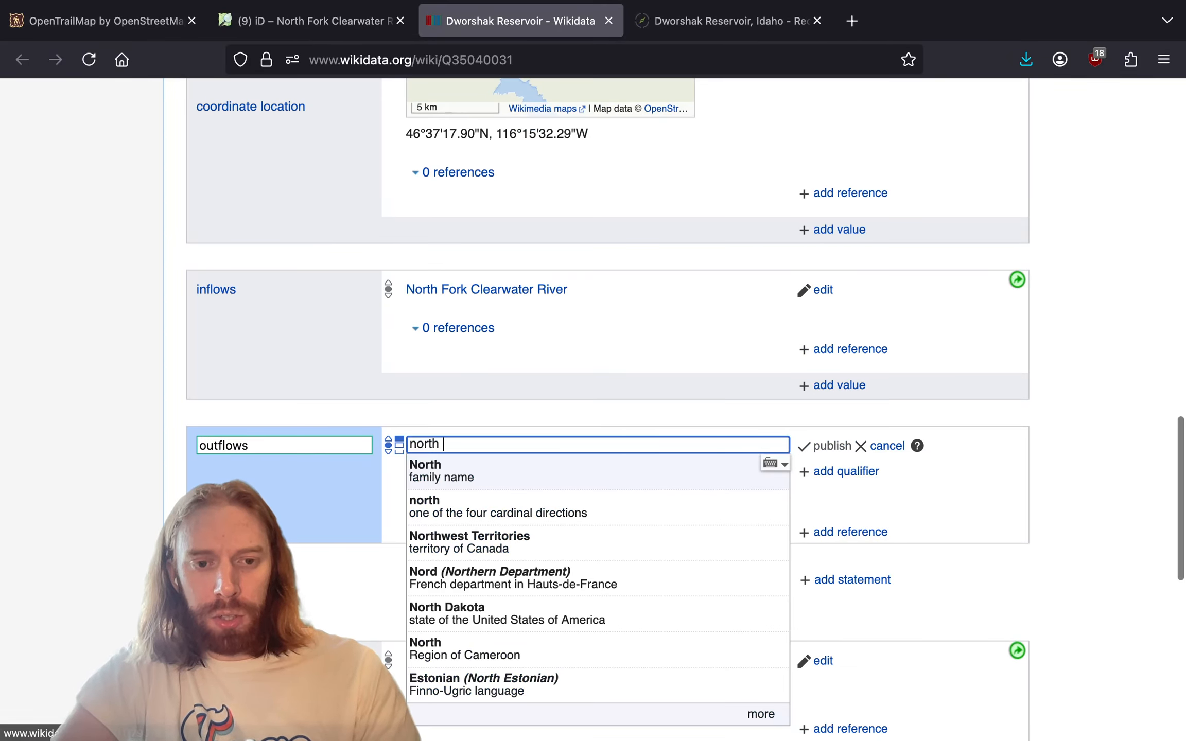
pyautogui.write('fork ')
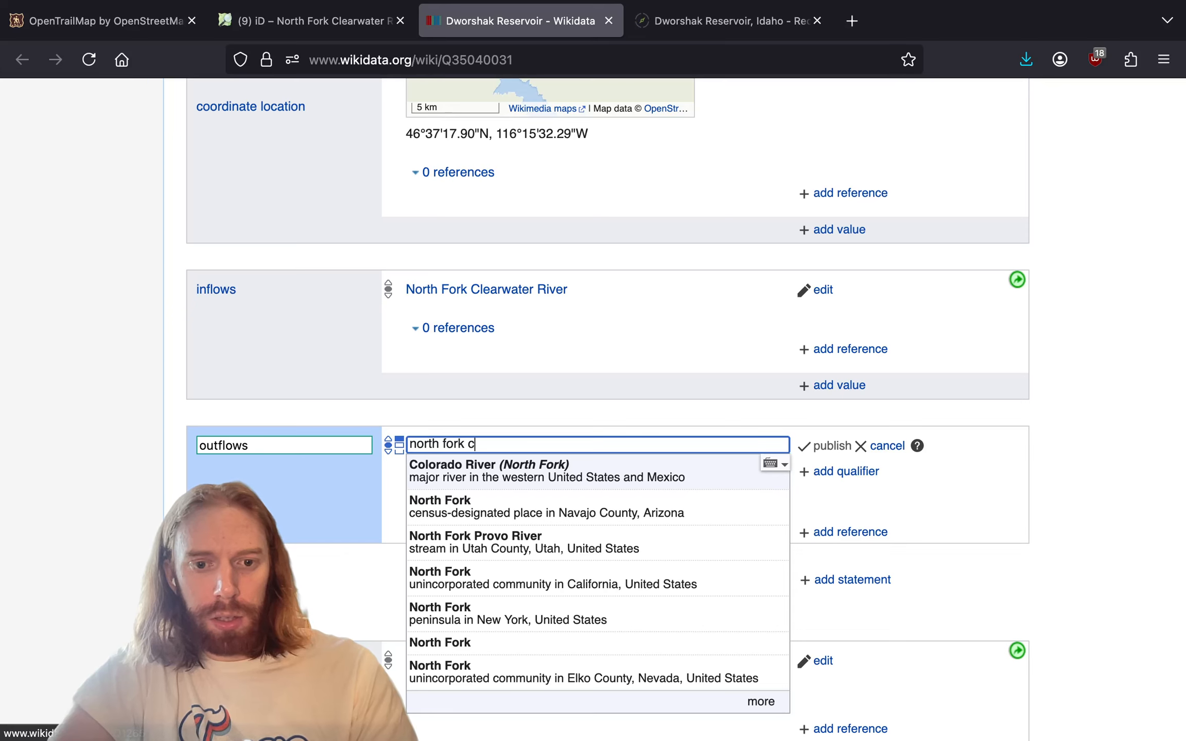
pyautogui.write('clear')
pyautogui.click(771, 474)
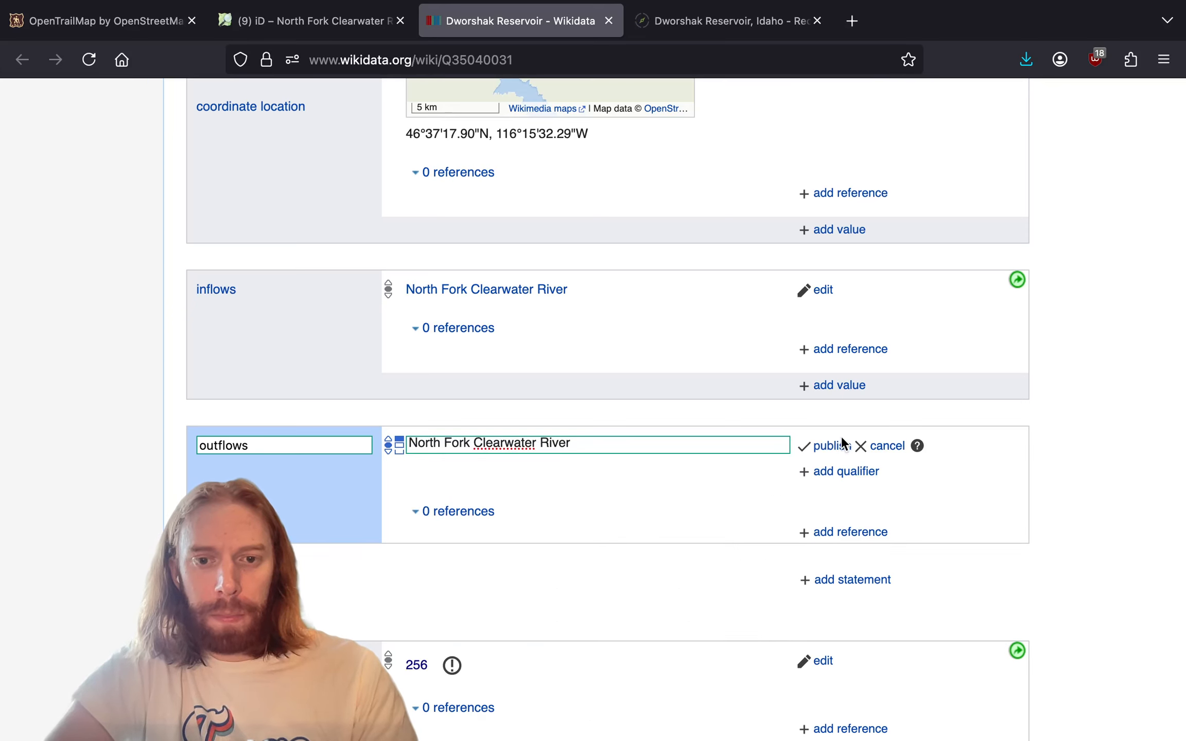
# - Examine the potential issues flagged on the Recreation.gov gateway ID, before and after reloading, and review the item's description and statements
pyautogui.scroll(-3, 607, 551)
pyautogui.click(452, 519)
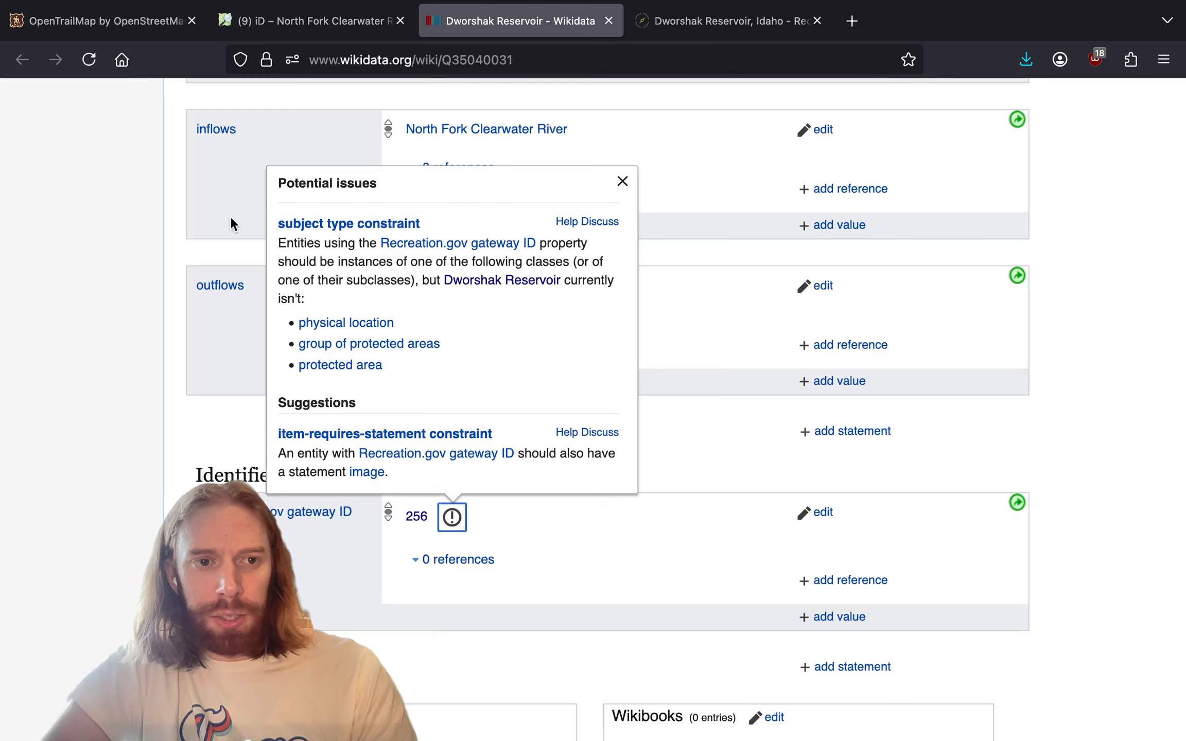
pyautogui.click(89, 64)
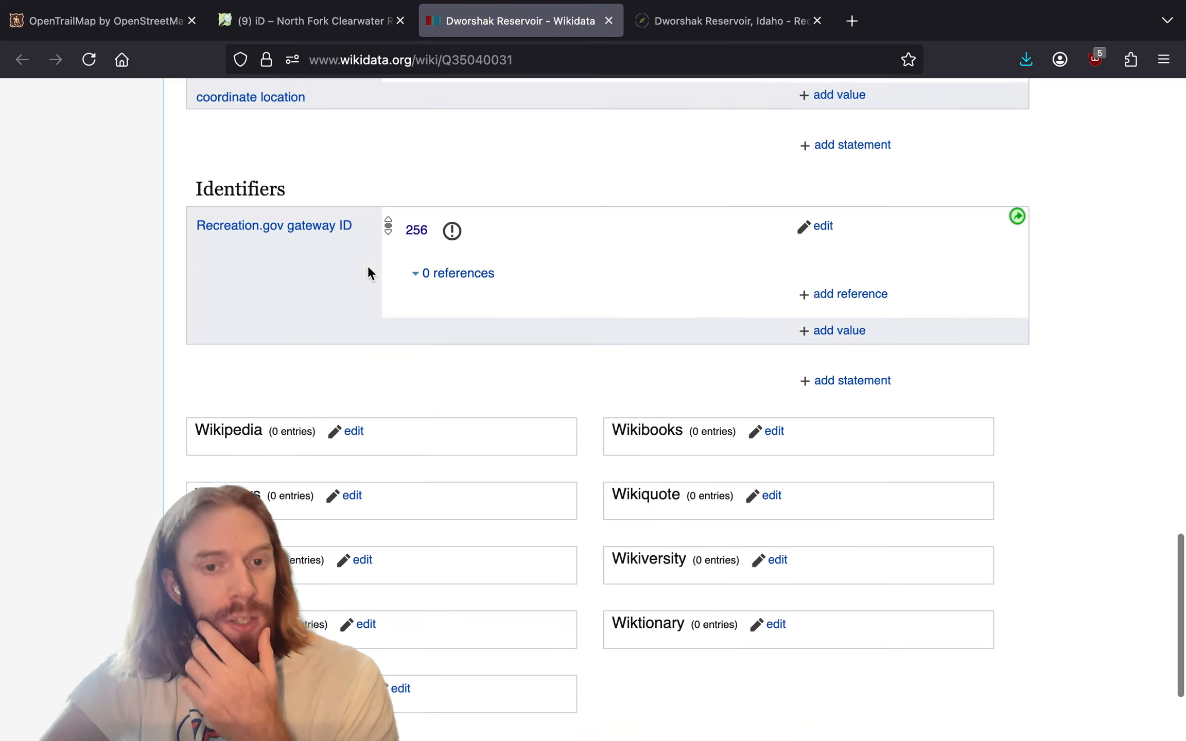
pyautogui.click(446, 232)
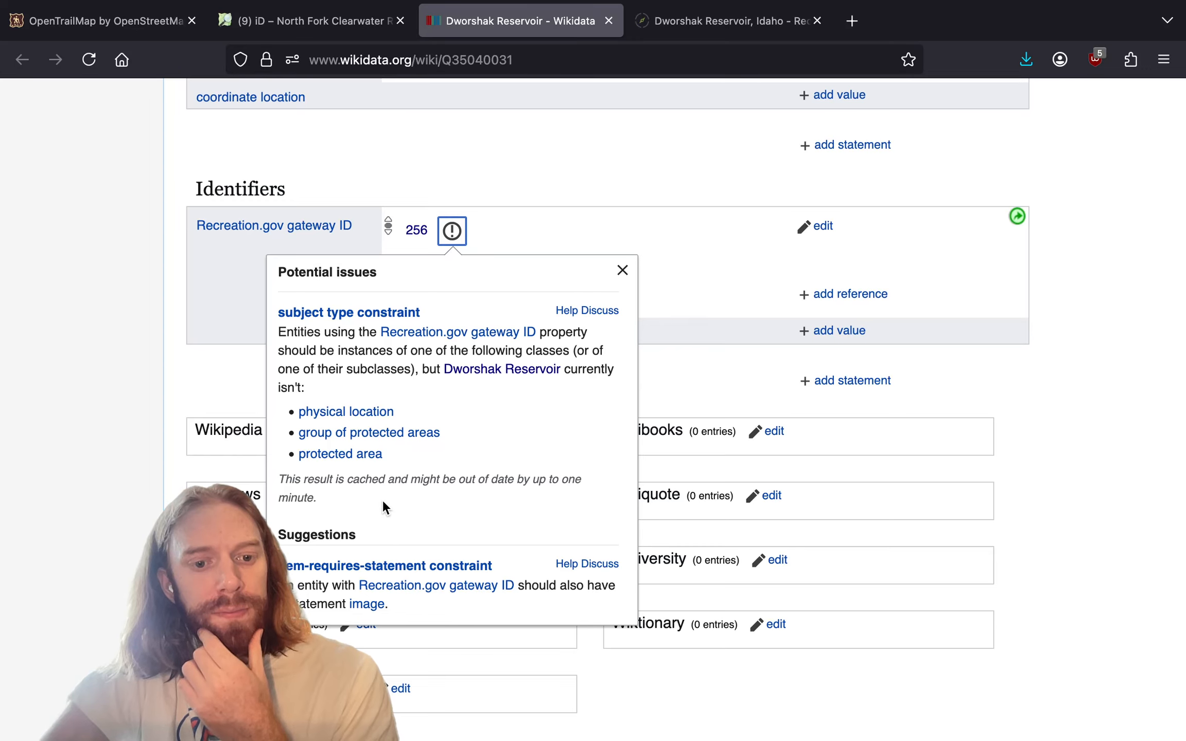
pyautogui.moveTo(382, 501); pyautogui.dragTo(294, 471)
pyautogui.click(290, 467)
pyautogui.click(181, 426)
pyautogui.scroll(4, 171, 425)
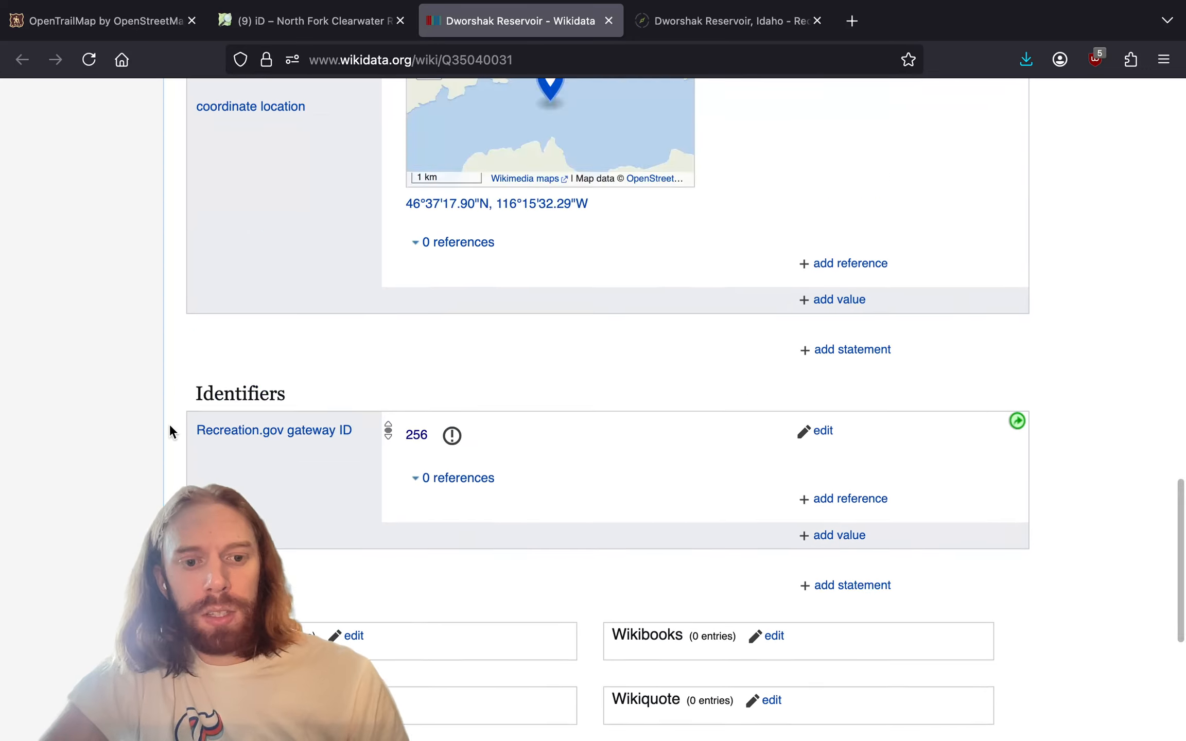
pyautogui.scroll(20, 171, 428)
pyautogui.scroll(-5, 170, 424)
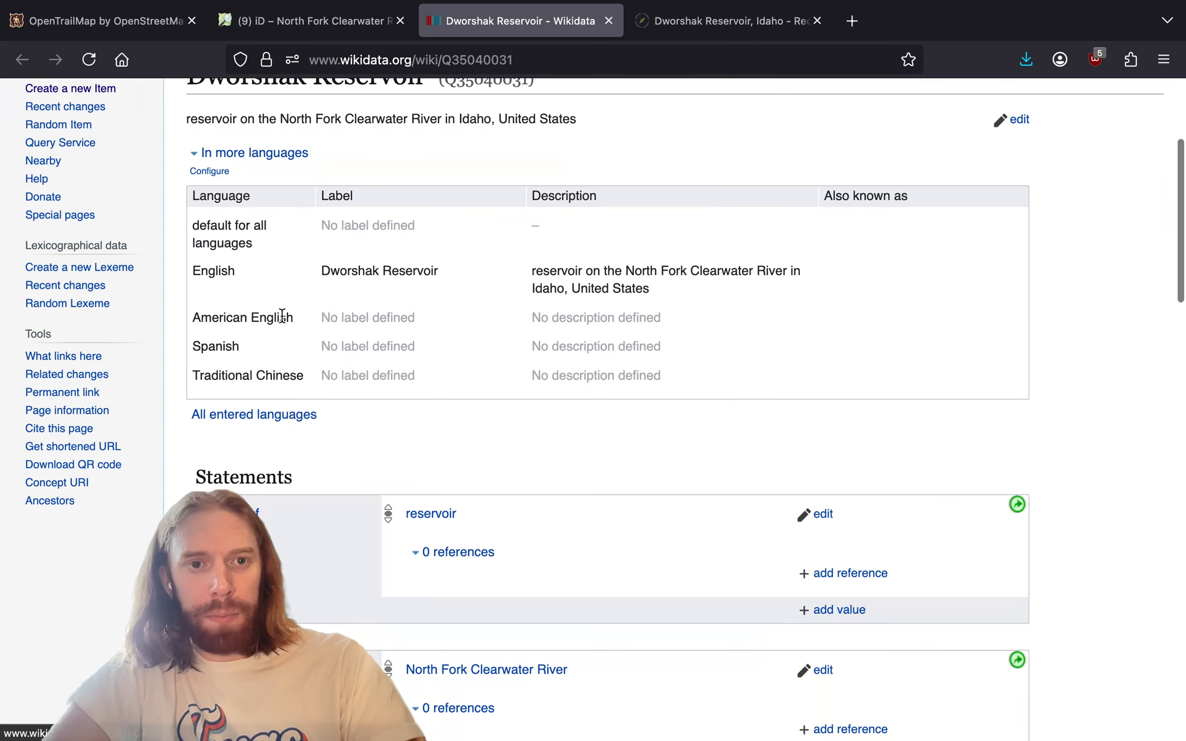
pyautogui.scroll(1, 335, 296)
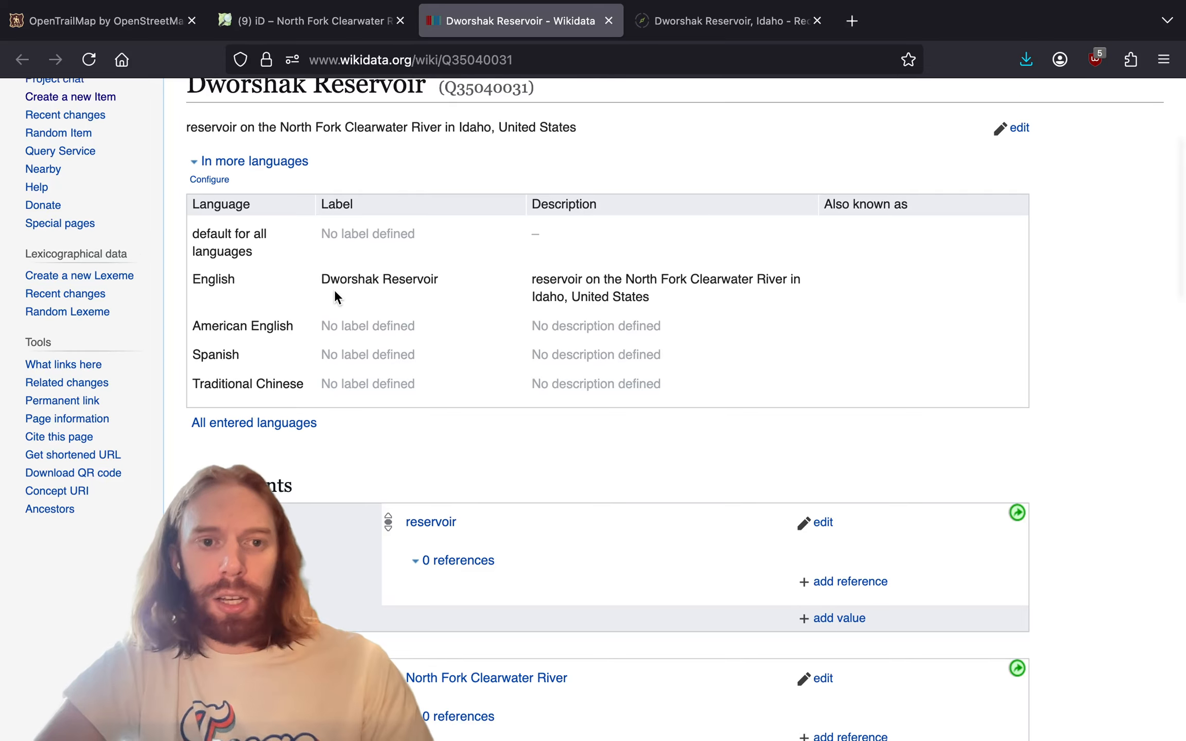
pyautogui.scroll(4, 335, 298)
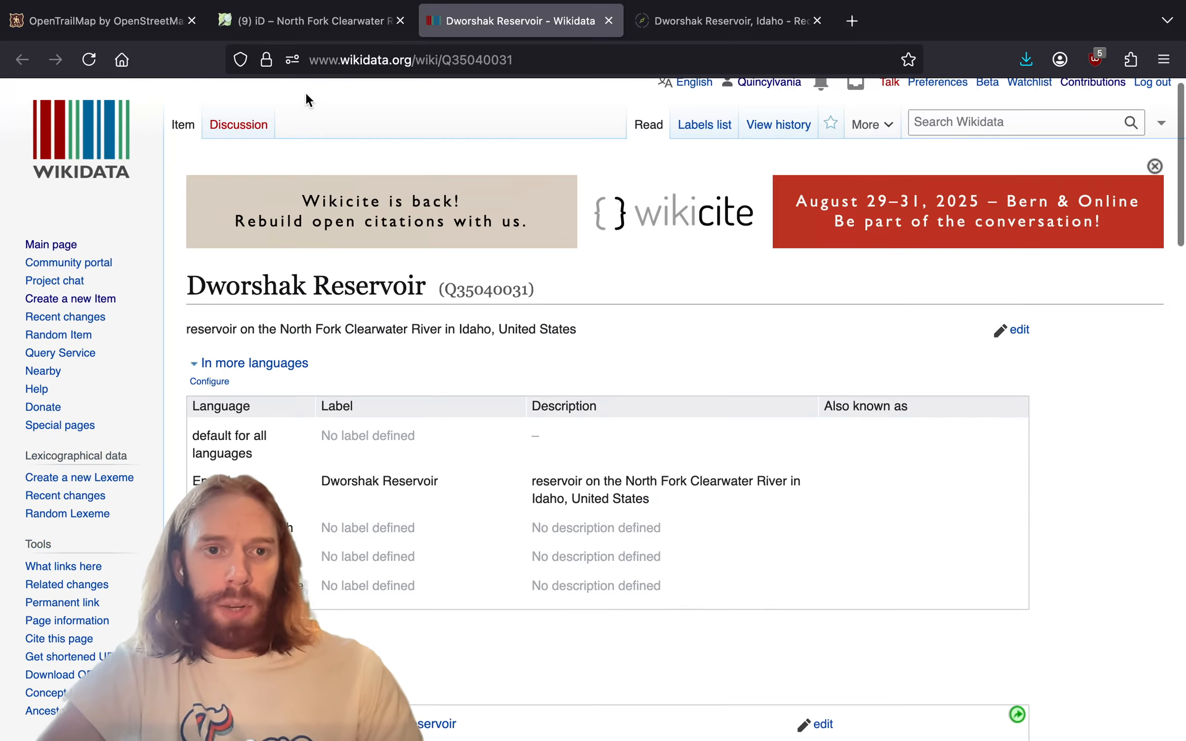
# - Return to the map editor, load the Dworshak Reservoir relation from its shoreline near the point, and view the reservoir's full extent
pyautogui.click(335, 24)
pyautogui.scroll(5, 563, 446)
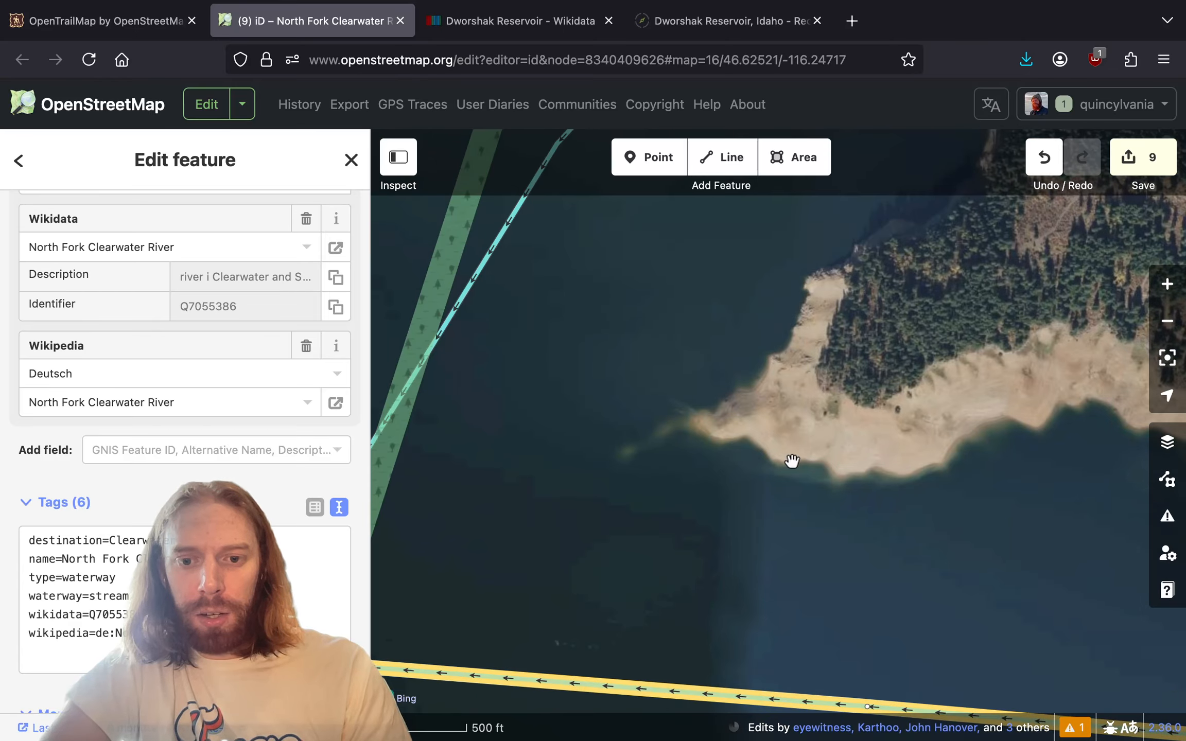
pyautogui.click(871, 413)
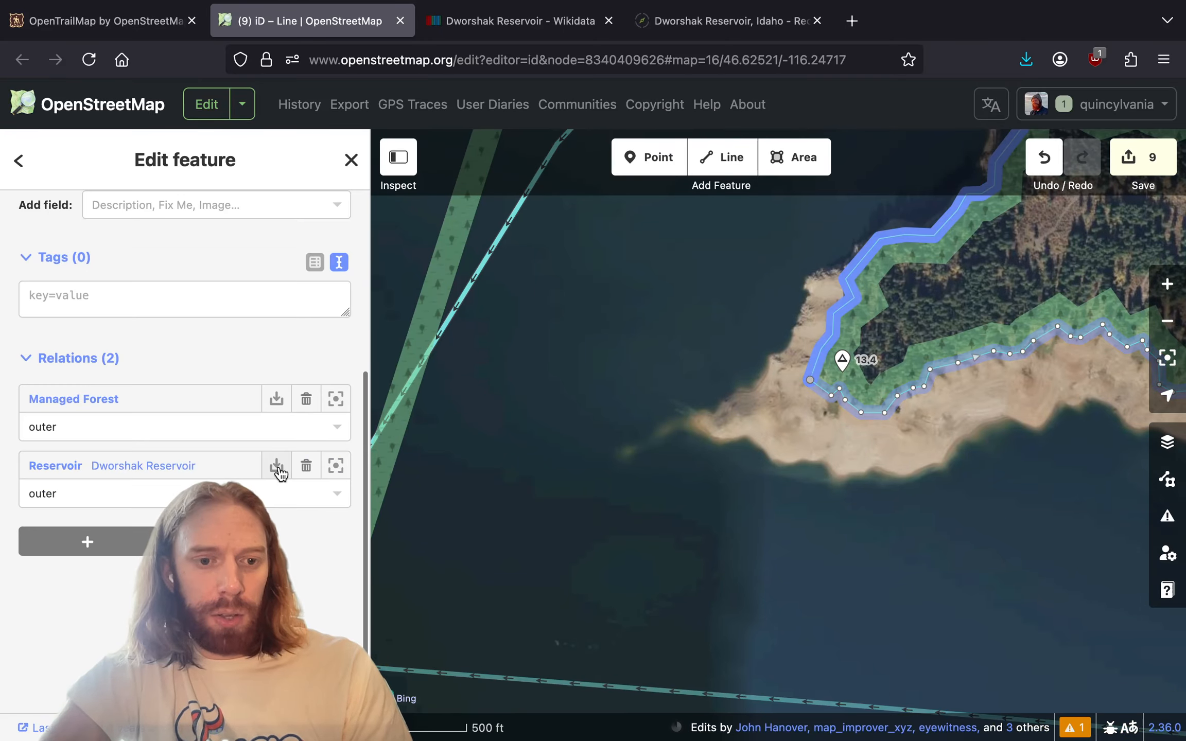
pyautogui.click(277, 466)
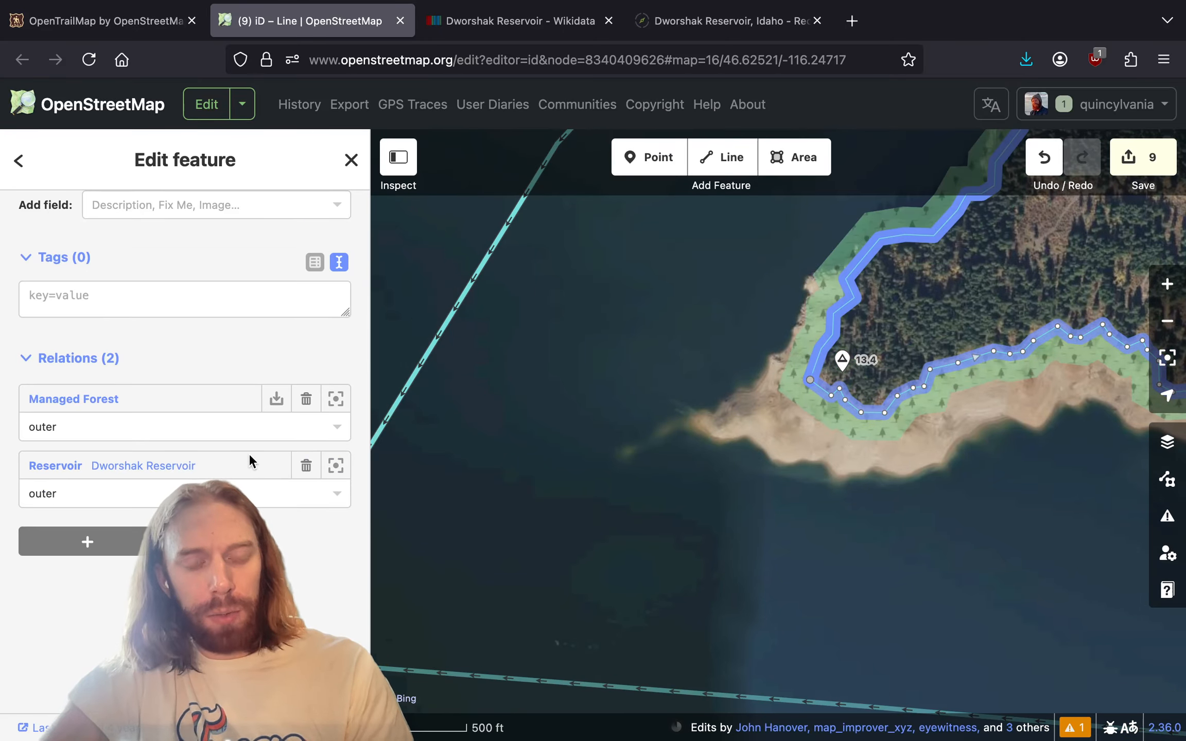
pyautogui.click(159, 466)
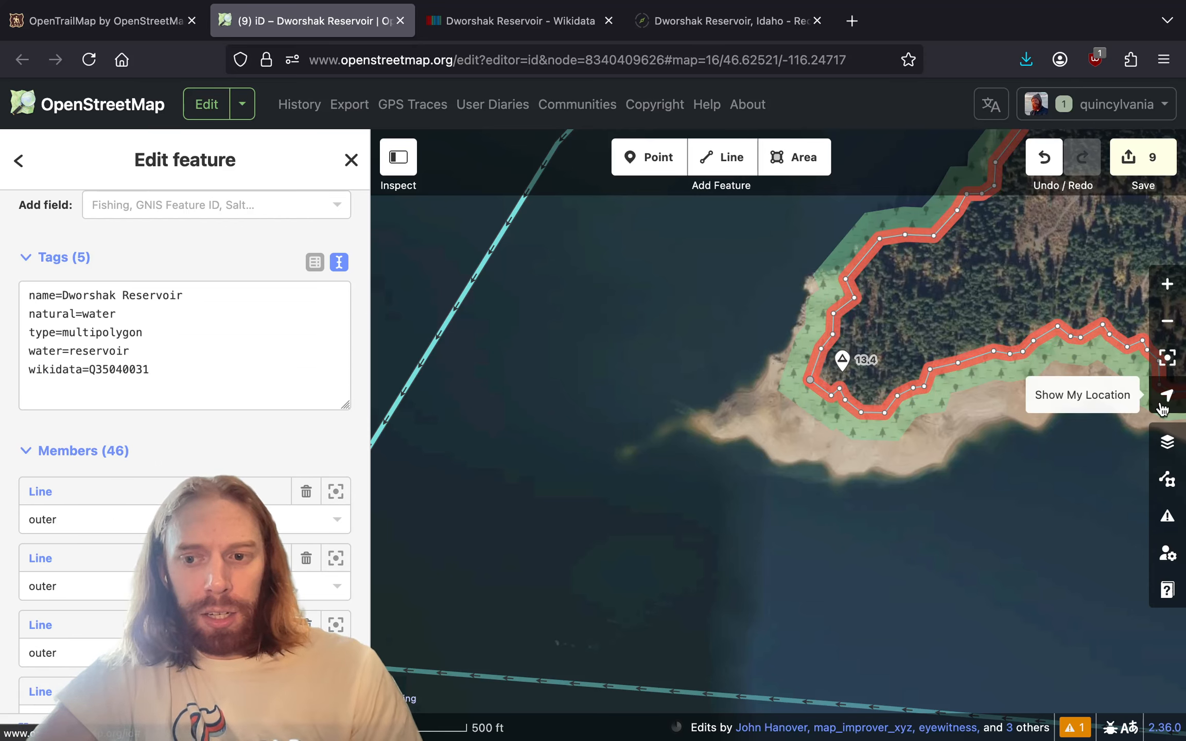
pyautogui.click(1165, 367)
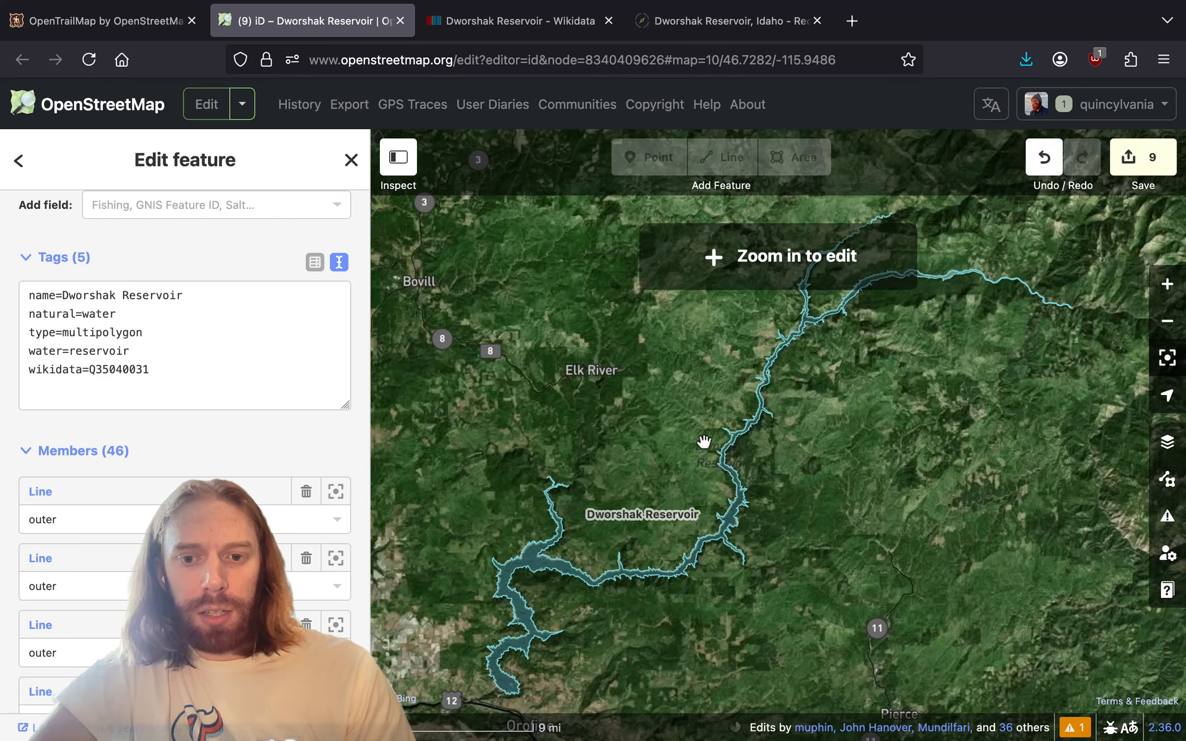
pyautogui.moveTo(648, 462); pyautogui.dragTo(712, 423)
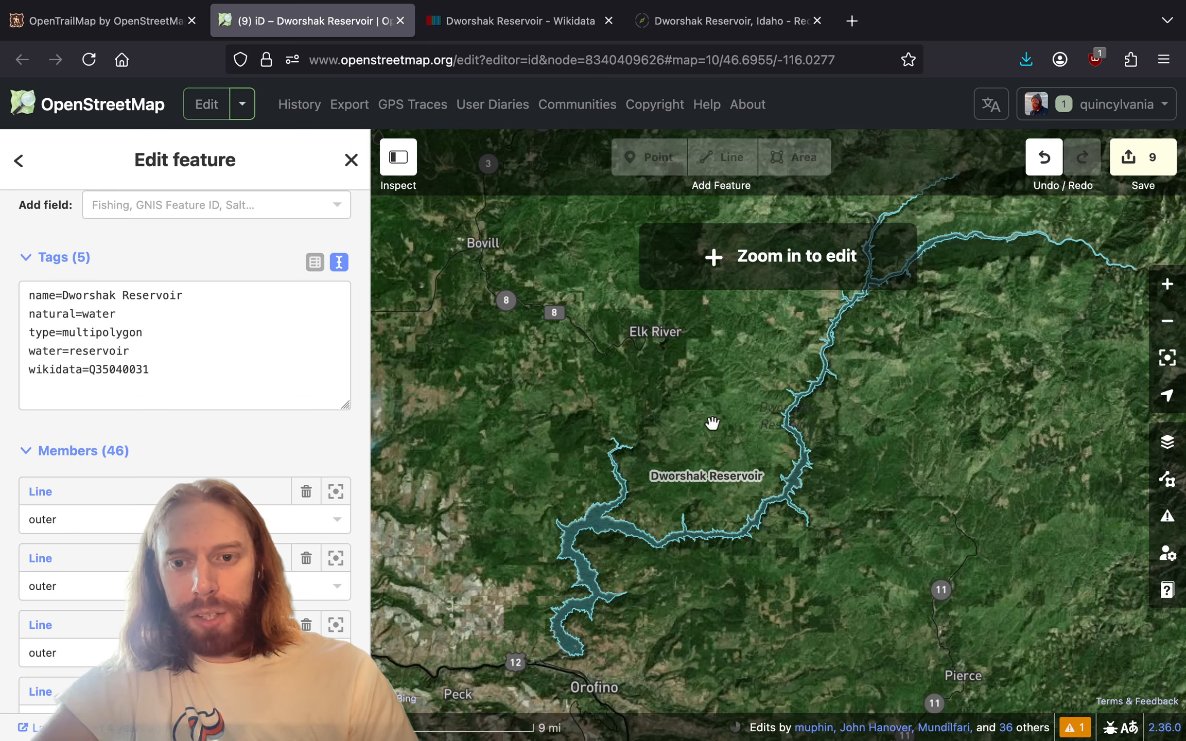
pyautogui.scroll(-5, 322, 527)
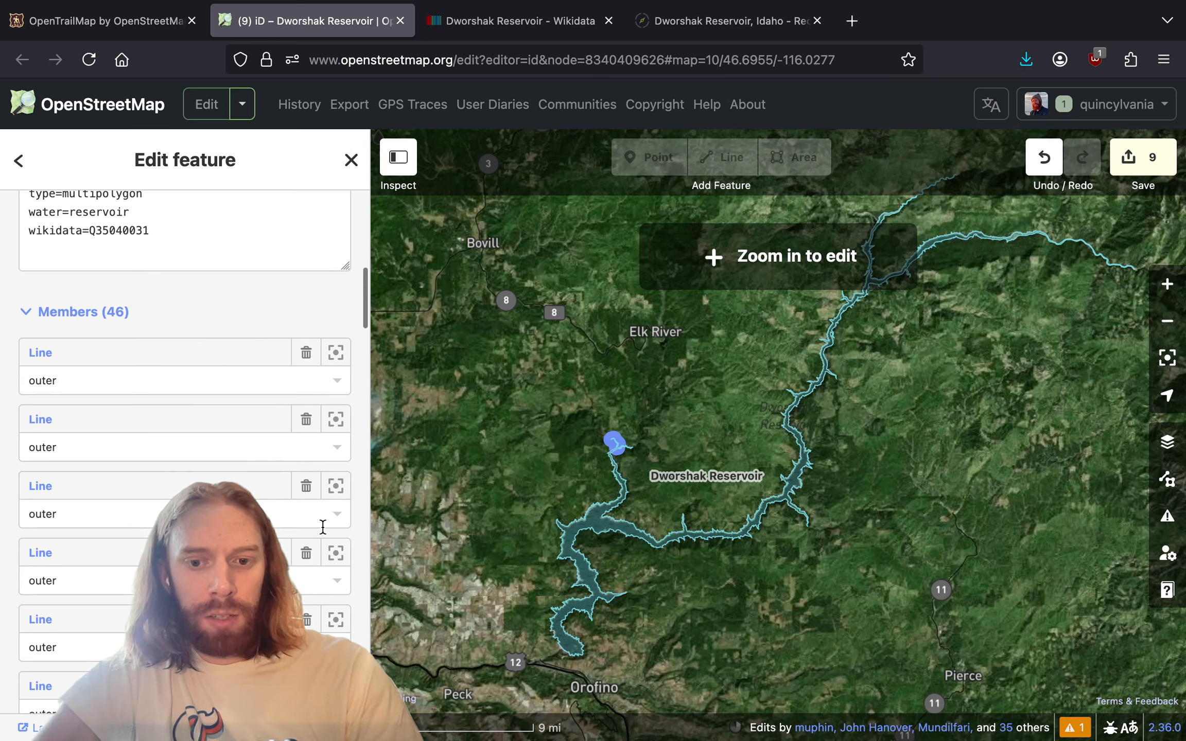
# - Set the reservoir relation's Intermittent field to No and add a Tidal field set to No
pyautogui.scroll(12, 323, 526)
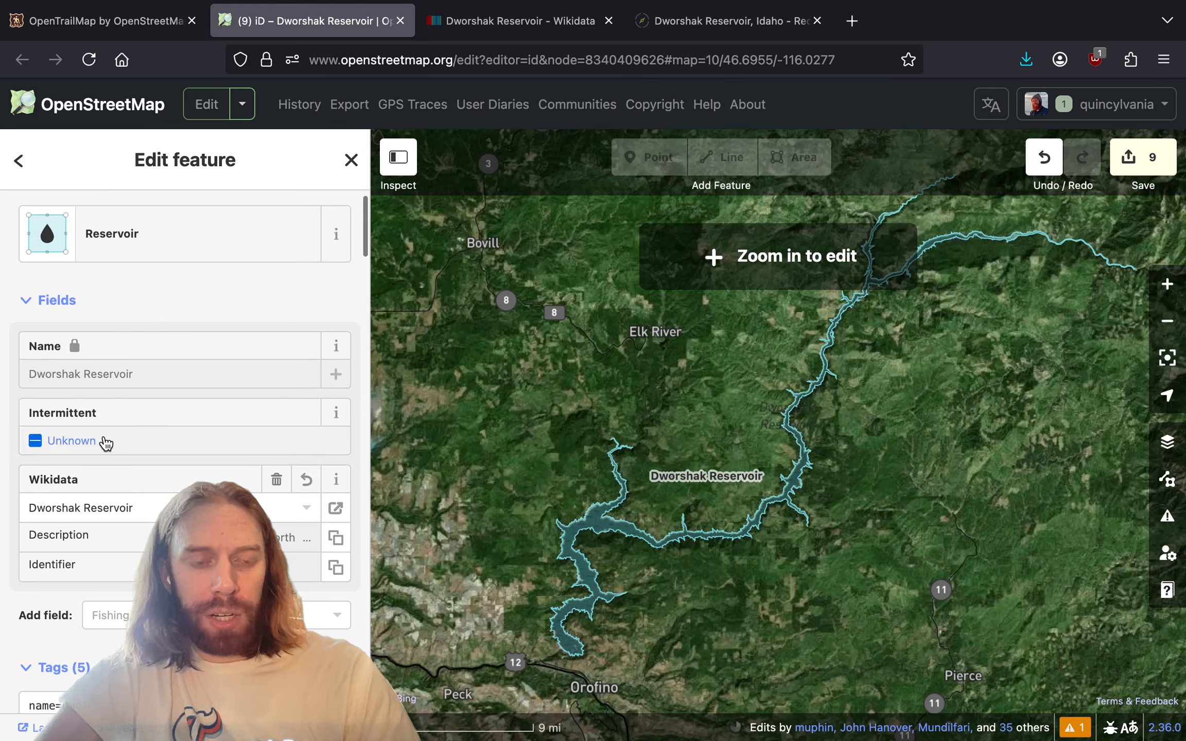
pyautogui.click(106, 443)
pyautogui.scroll(-5, 298, 530)
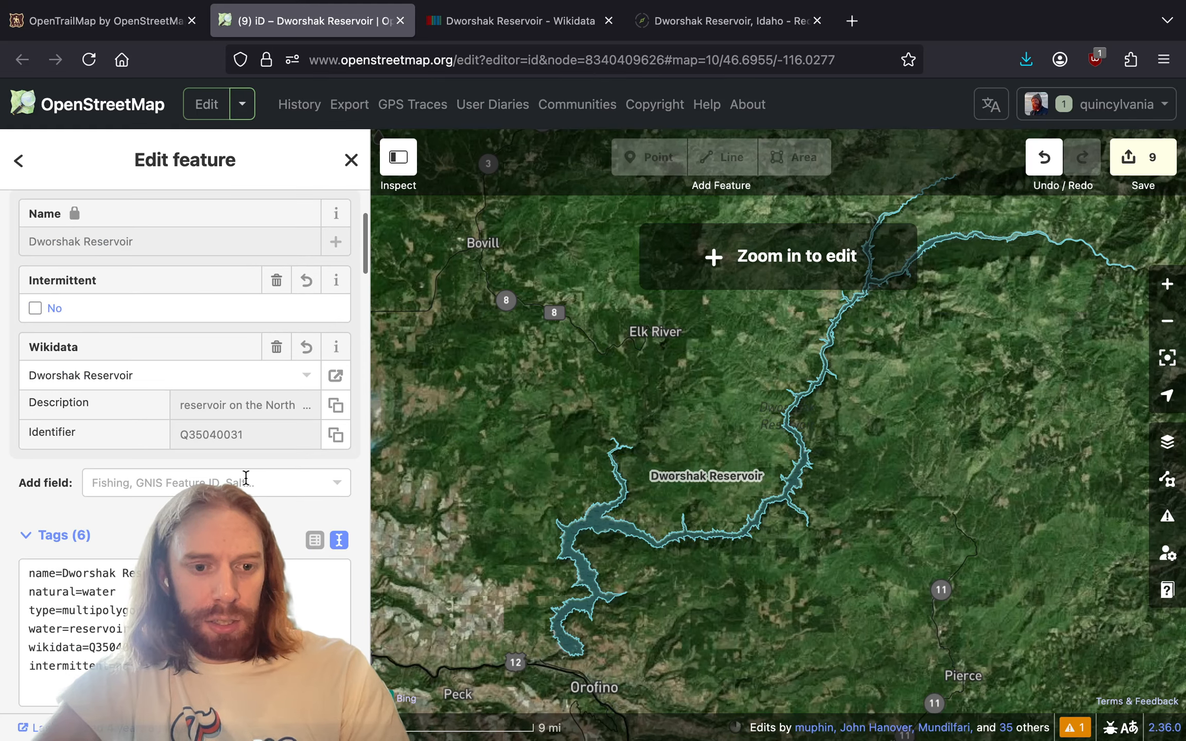
pyautogui.click(244, 473)
pyautogui.write('Tidal')
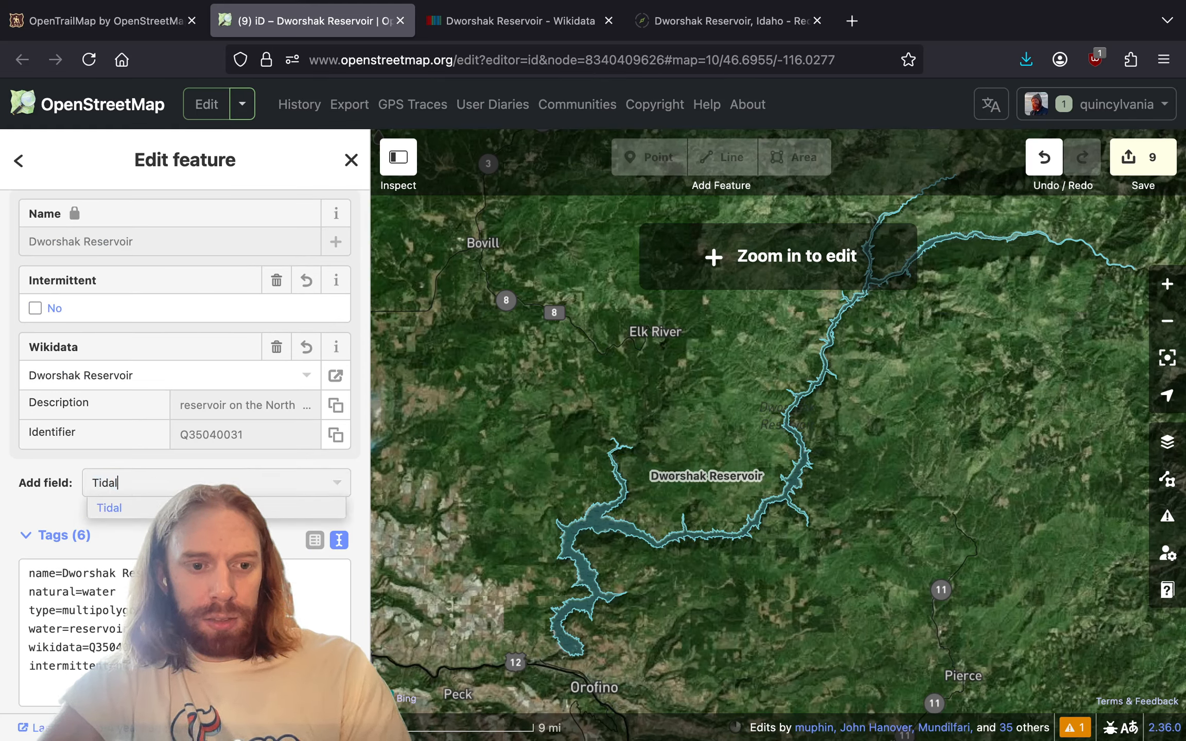
pyautogui.press('Return')
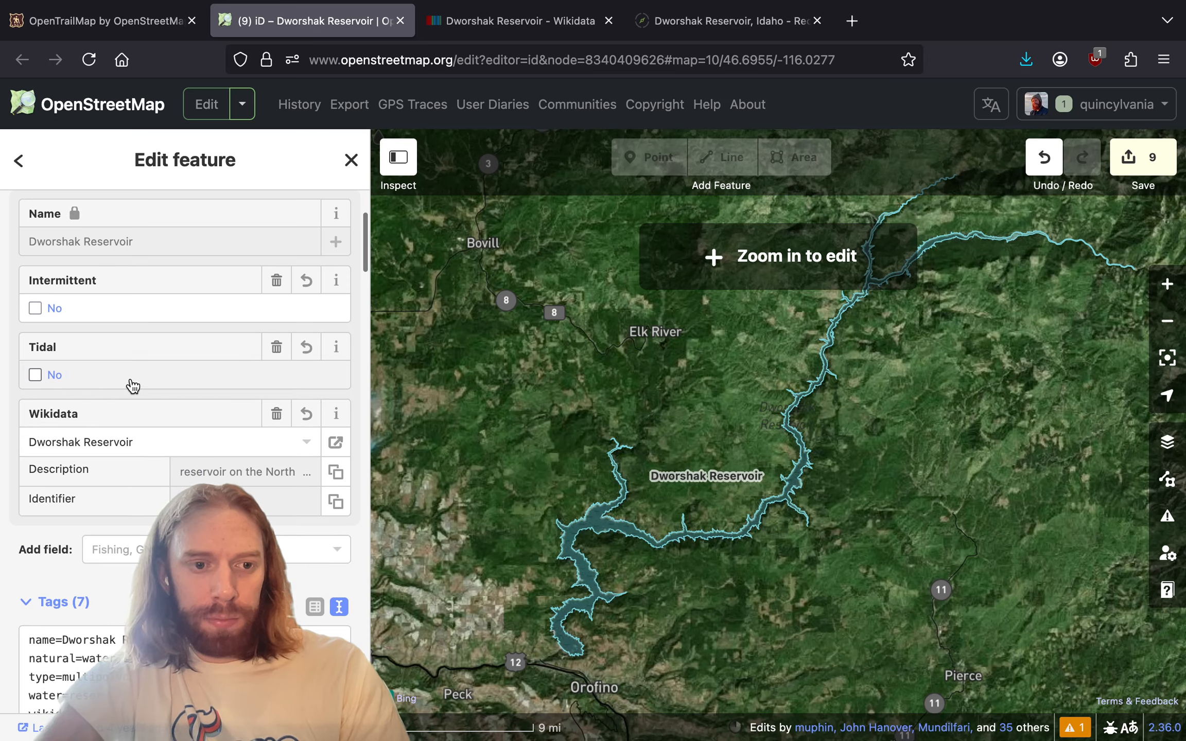
# - Reselect the Dworshak Reservoir relation at the dam and copy its name
pyautogui.moveTo(773, 627); pyautogui.dragTo(843, 415)
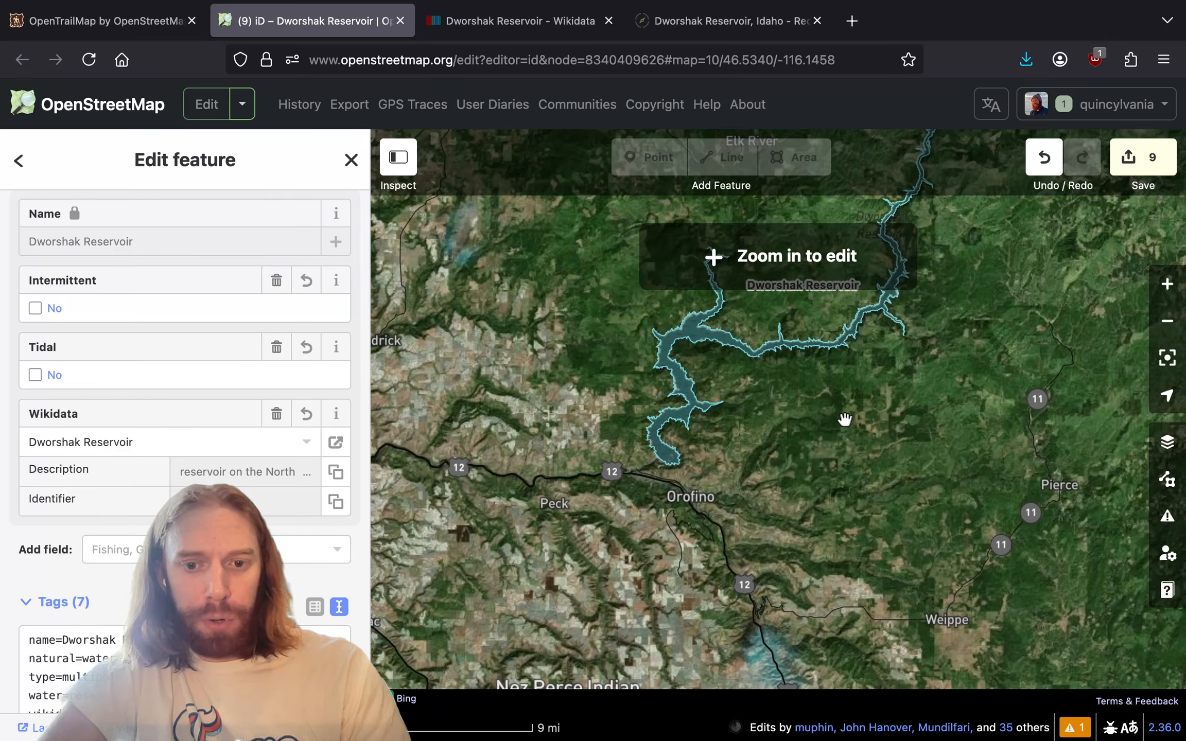
pyautogui.scroll(5, 667, 463)
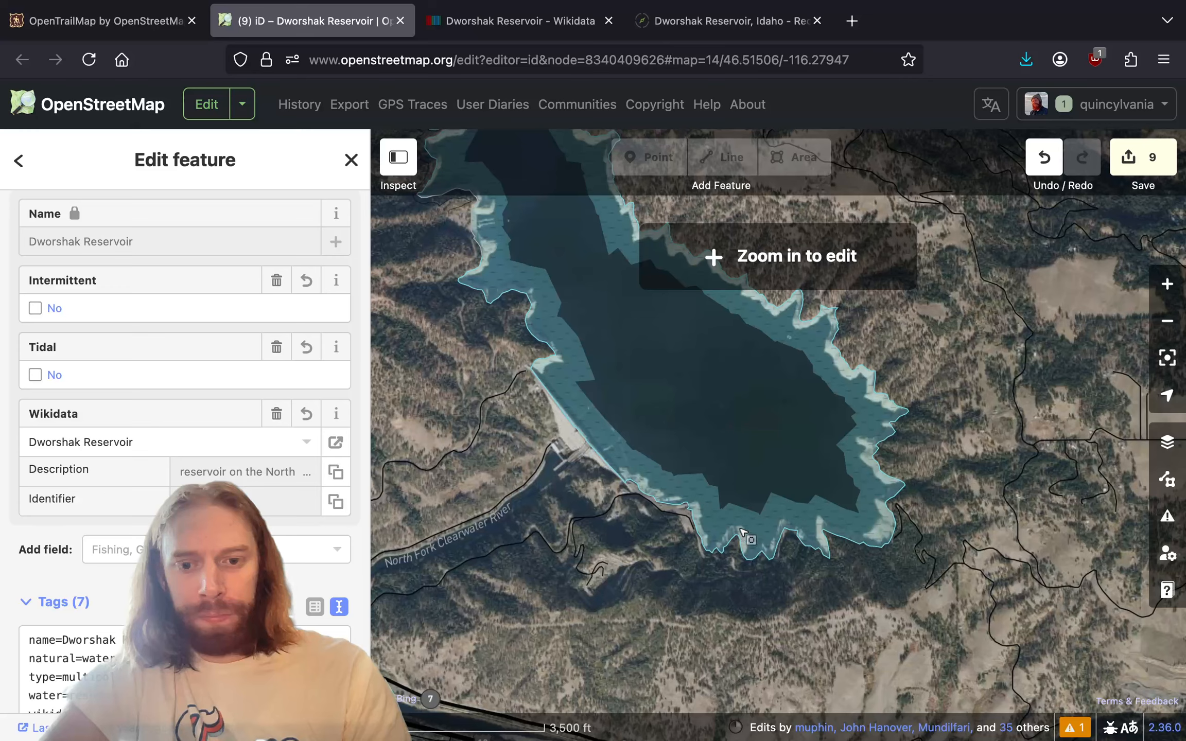
pyautogui.scroll(3, 601, 453)
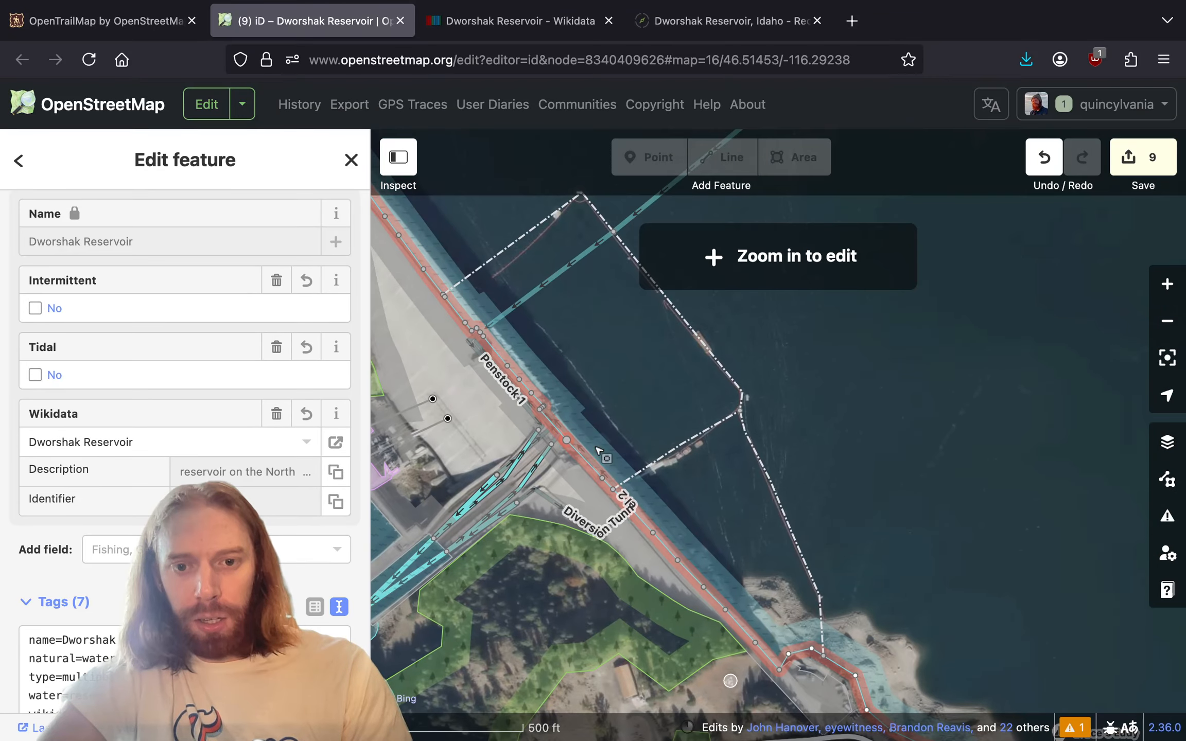
pyautogui.click(663, 473)
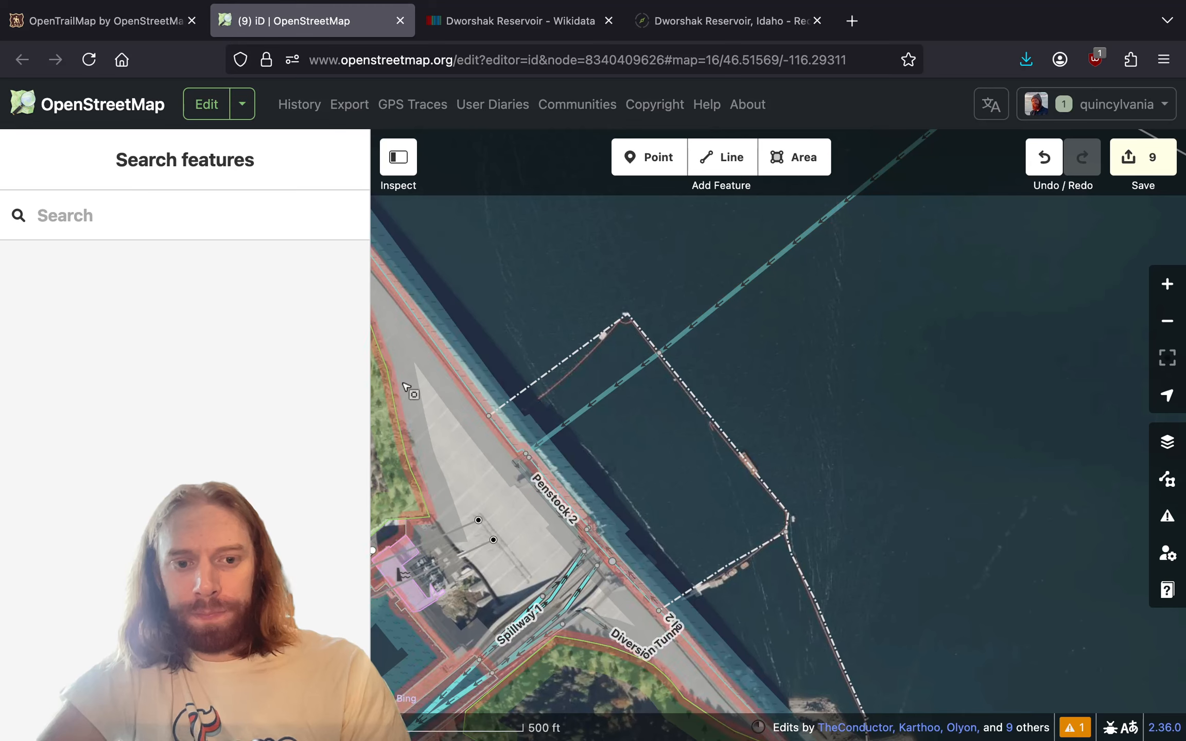
pyautogui.click(478, 365)
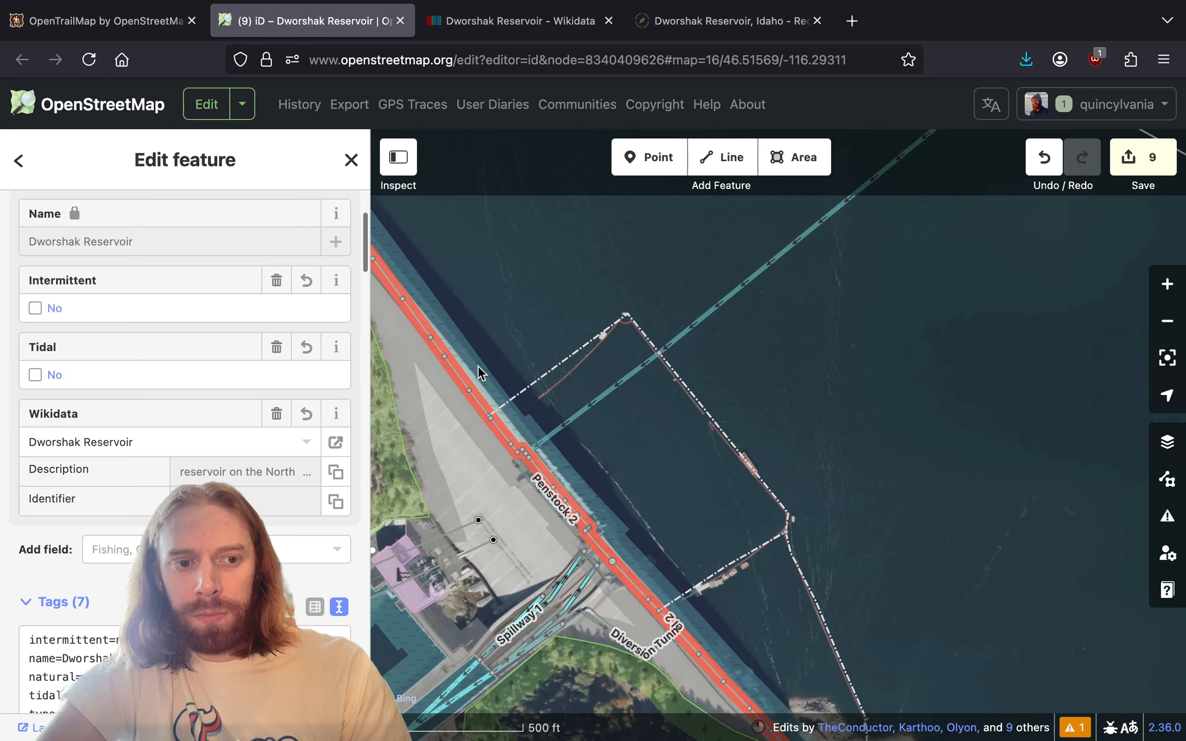
pyautogui.tripleClick(117, 241)
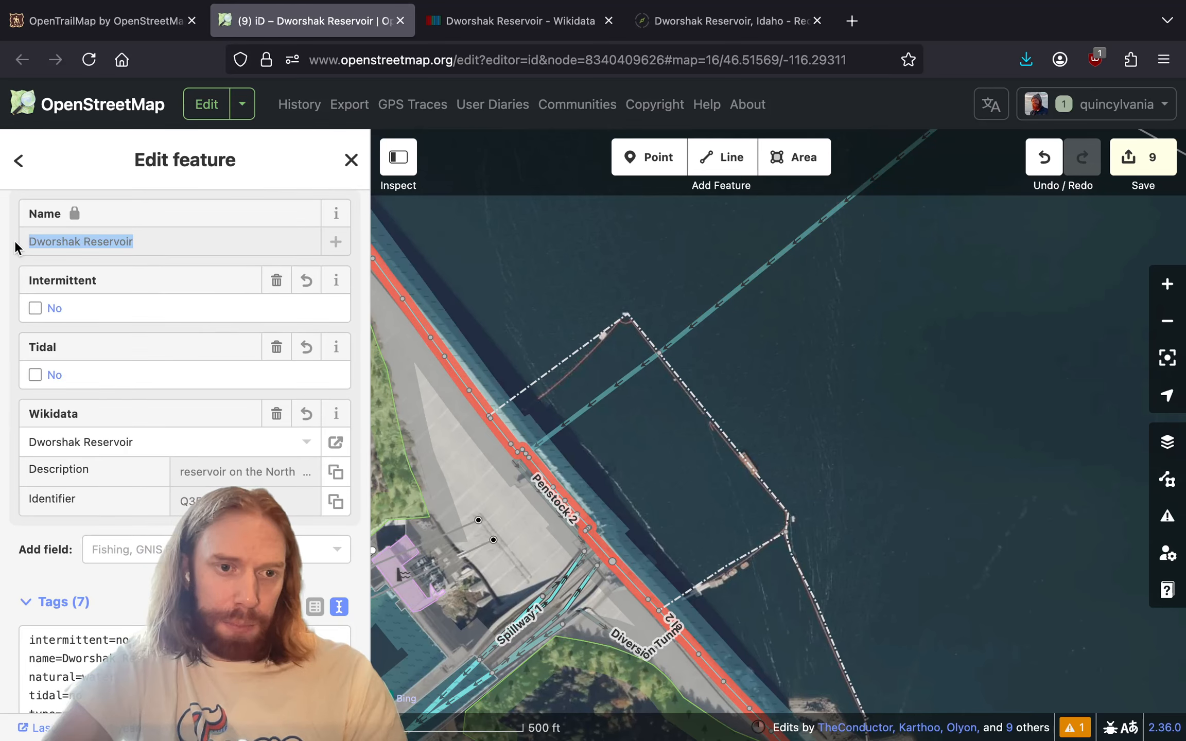
pyautogui.rightClick(89, 252)
pyautogui.click(118, 324)
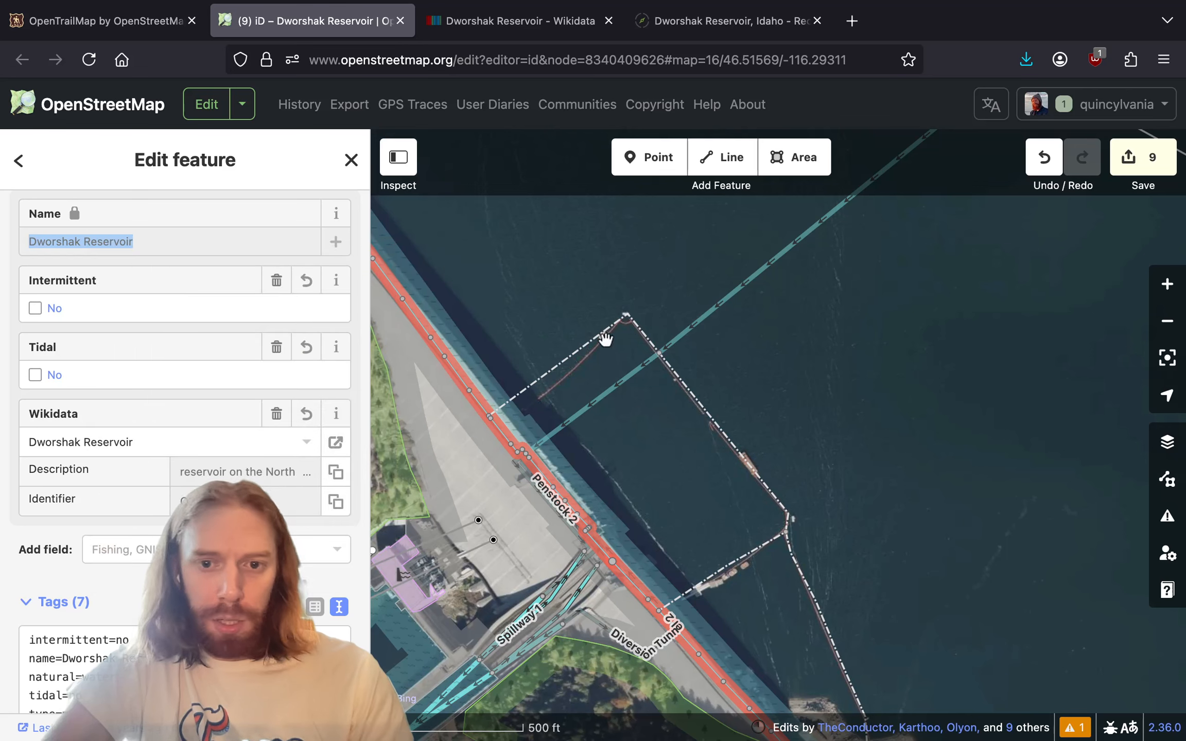
# - Add the tag waterbody:name=Dworshak Reservoir to the North Fork Clearwater River flowline outside the dam's boom
pyautogui.click(688, 334)
pyautogui.scroll(-5, 283, 420)
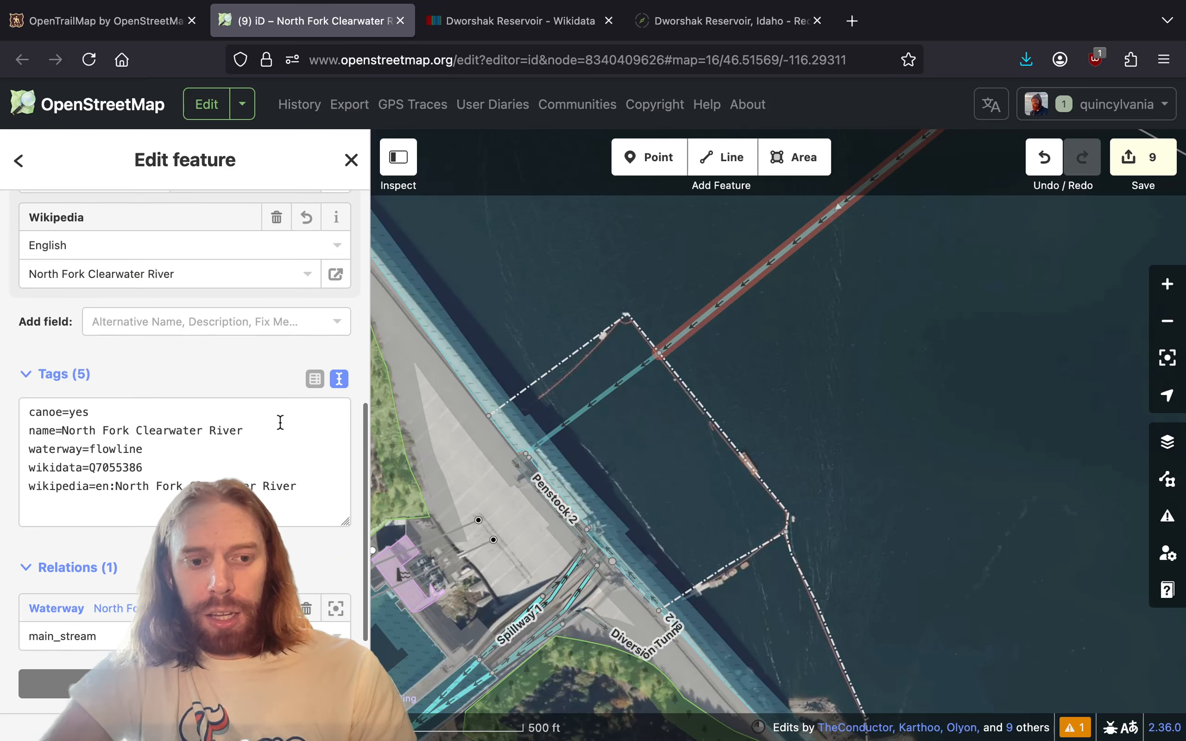
pyautogui.click(37, 509)
pyautogui.press('super+v')
pyautogui.click(22, 504)
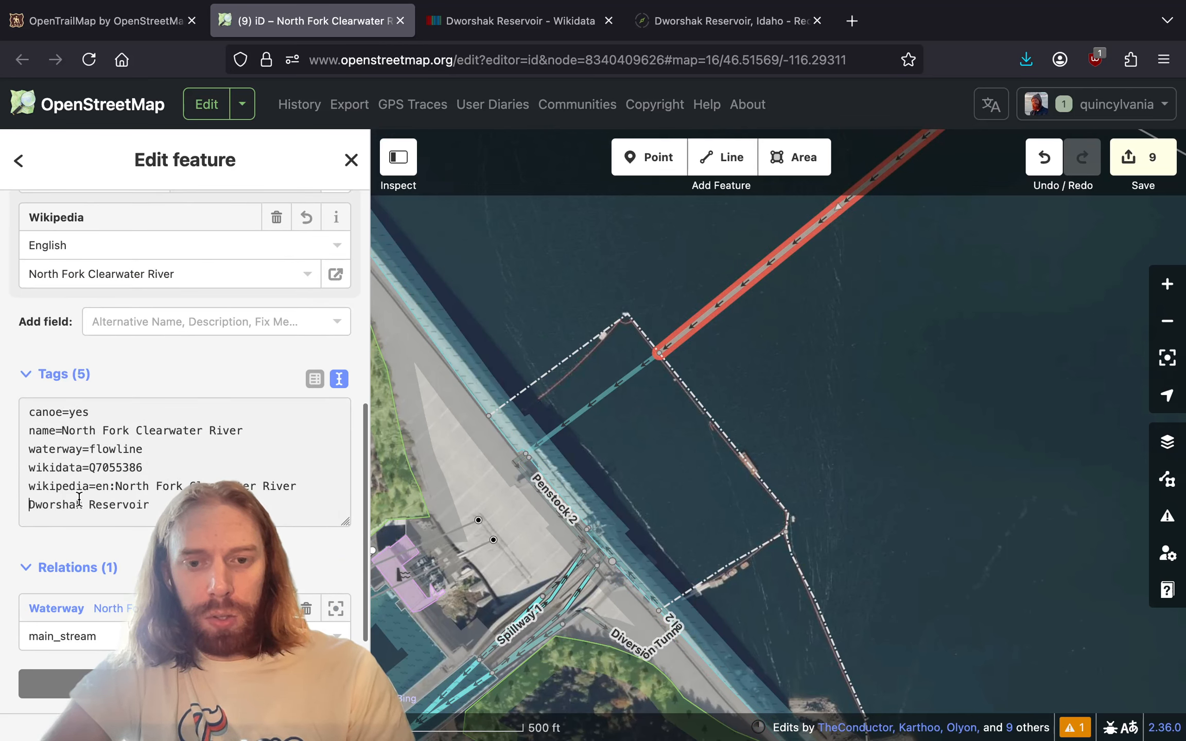
pyautogui.write('waterb')
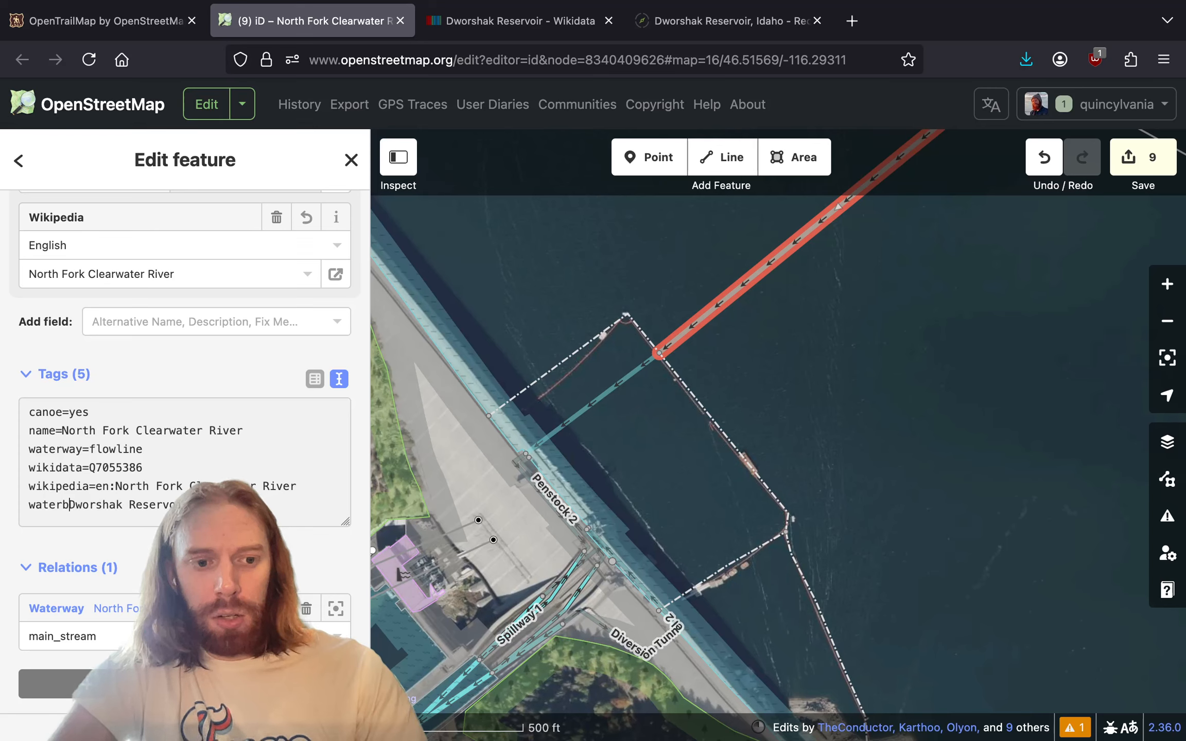
pyautogui.write('ody:name=')
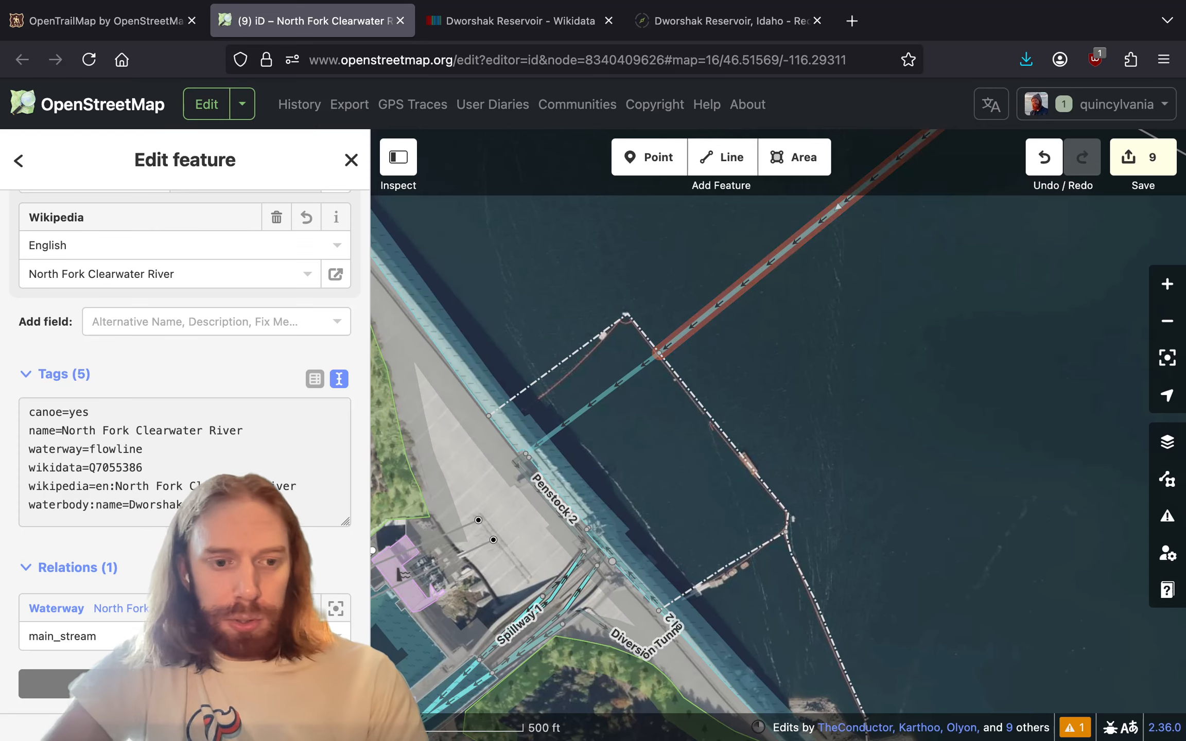
pyautogui.click(244, 544)
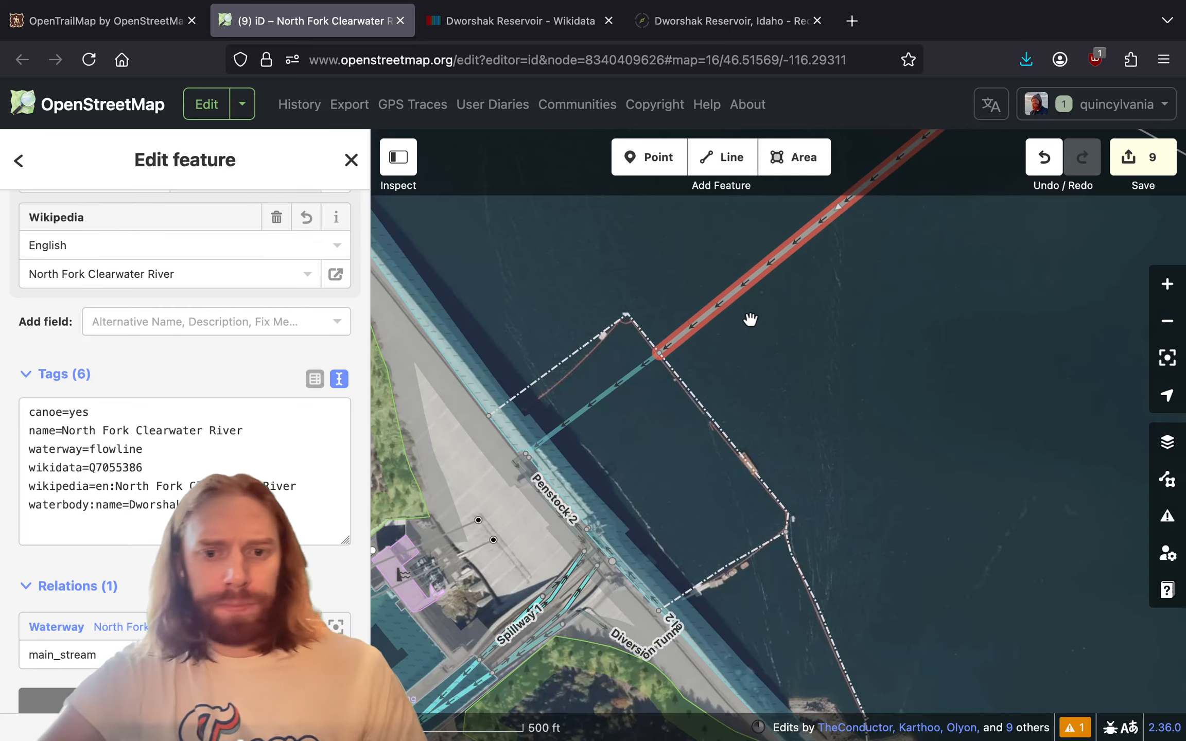
# - Copy all the tags of the North Fork Clearwater River flowline at its junction with the untagged line
pyautogui.scroll(-5, 761, 400)
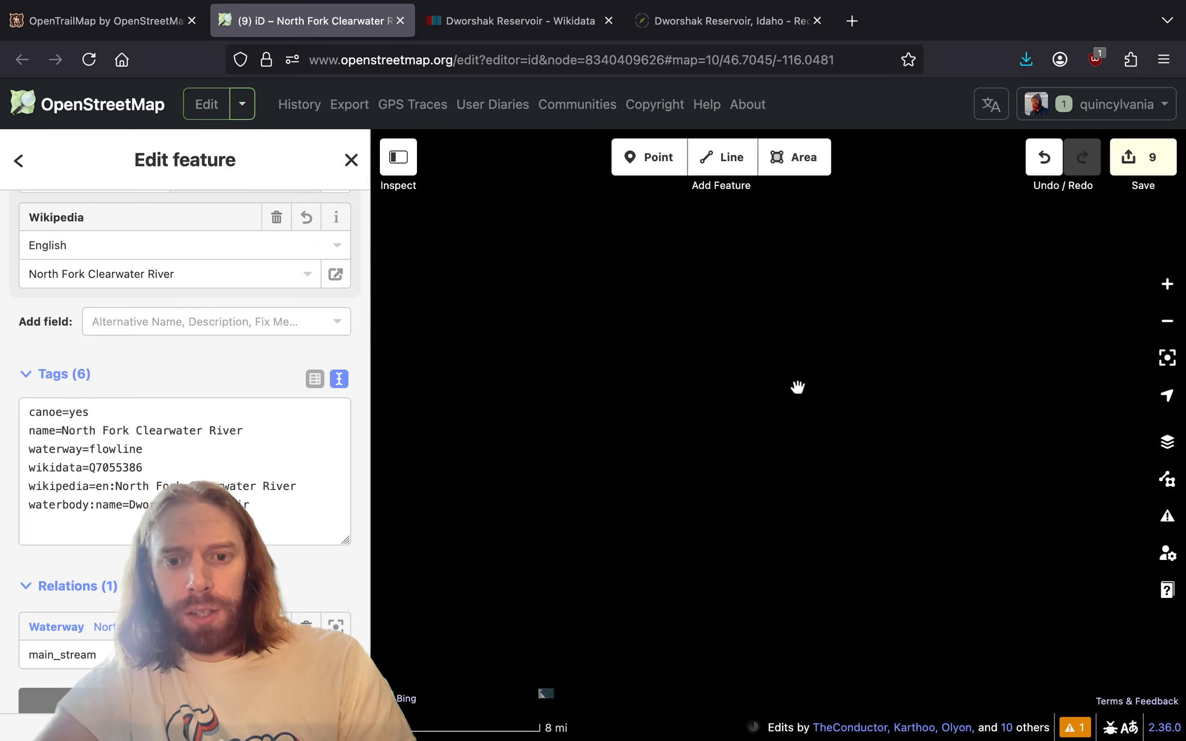
pyautogui.scroll(8, 553, 676)
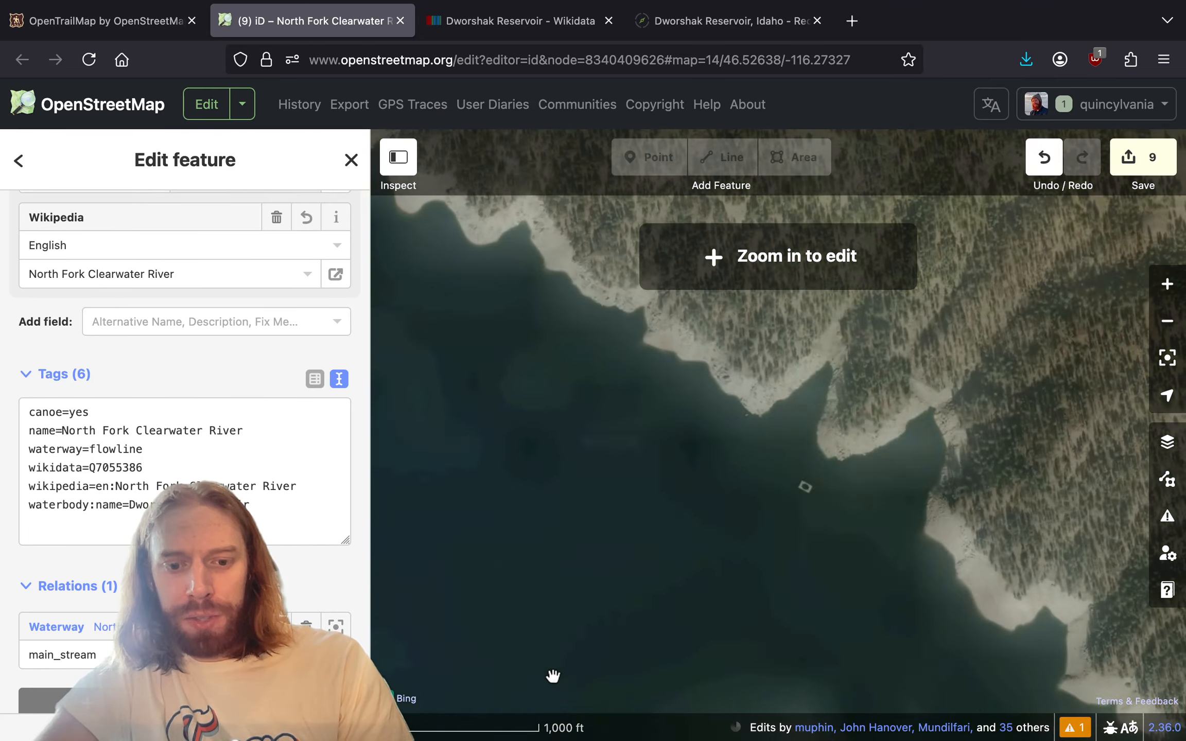
pyautogui.scroll(6, 675, 410)
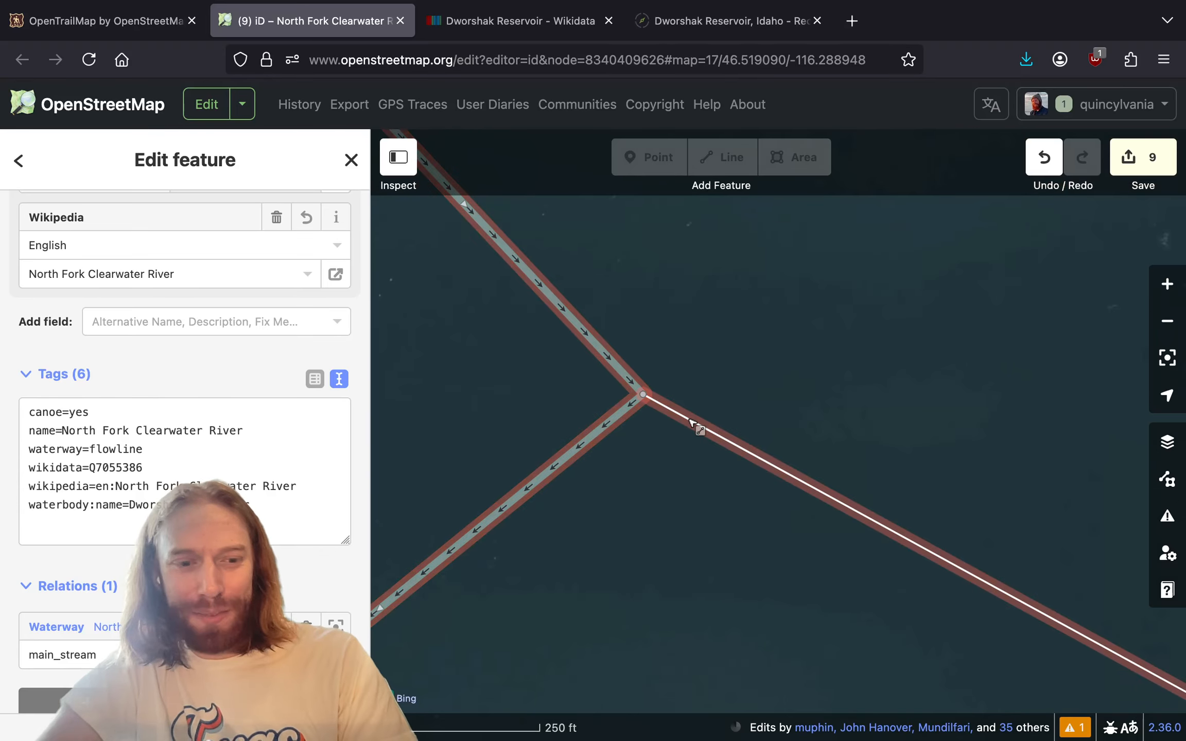
pyautogui.click(694, 424)
pyautogui.click(631, 388)
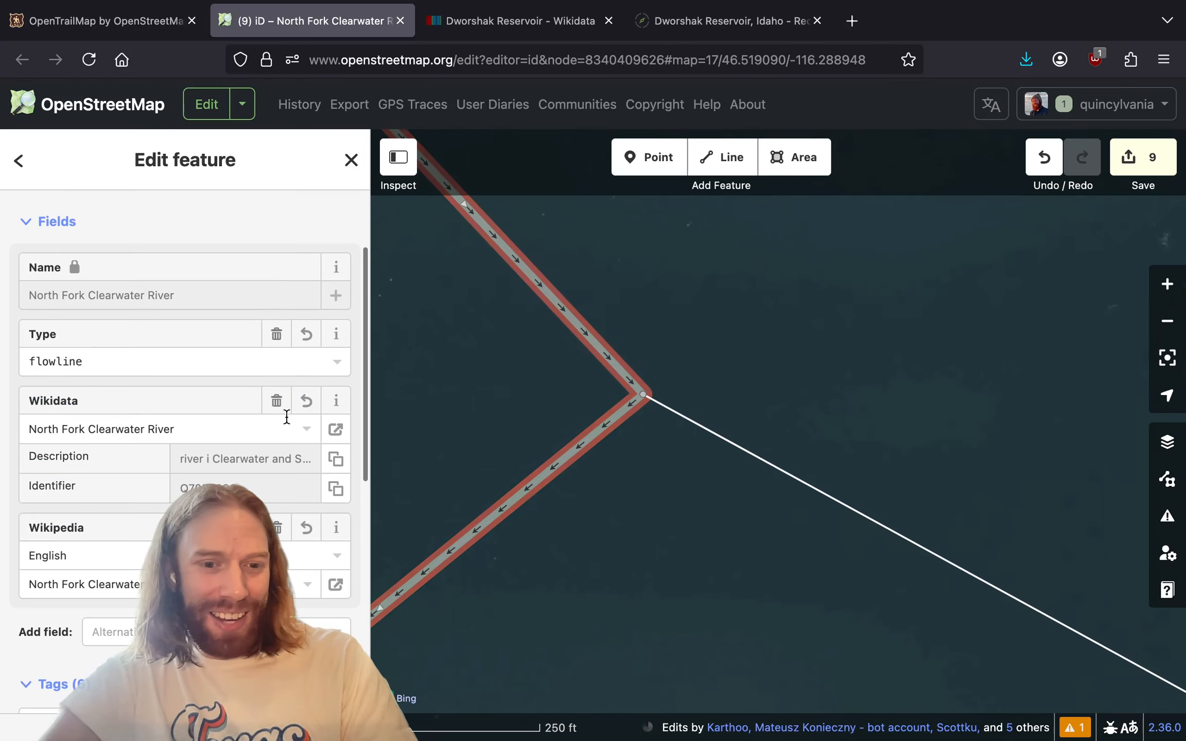
pyautogui.scroll(-8, 287, 416)
pyautogui.click(314, 304)
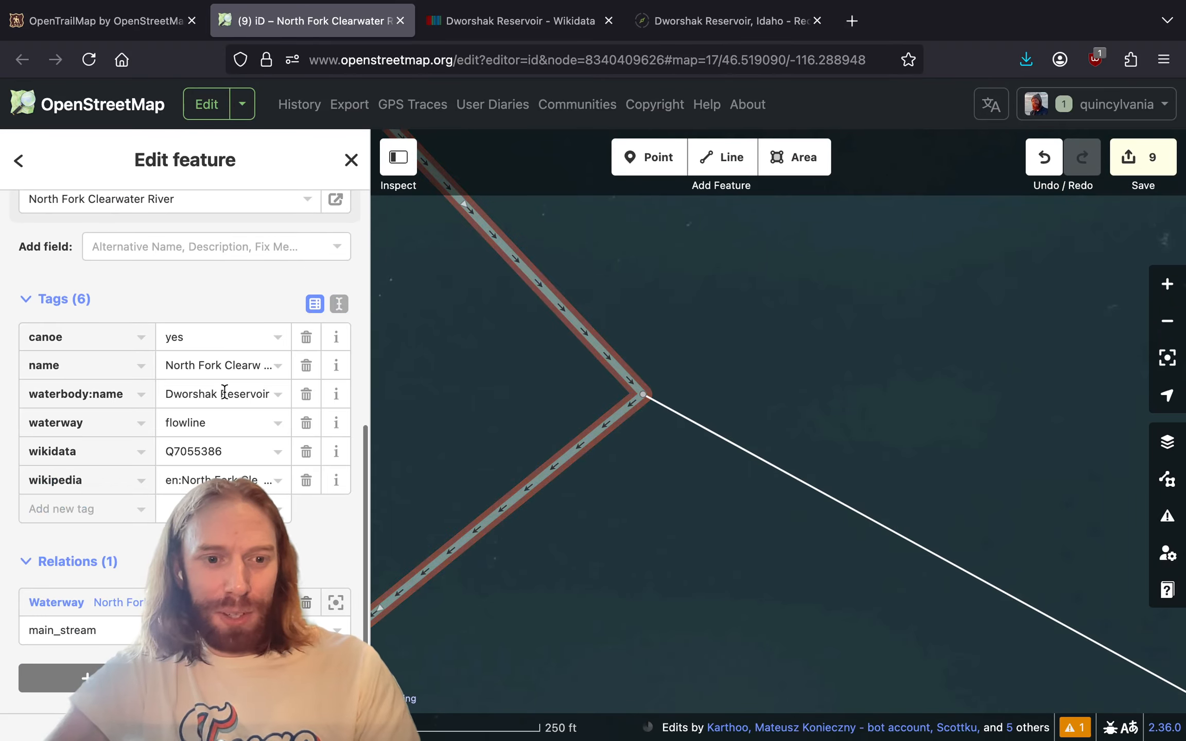
pyautogui.click(338, 304)
pyautogui.hotkey('ctrl', 'a')
pyautogui.hotkey('ctrl', 'c')
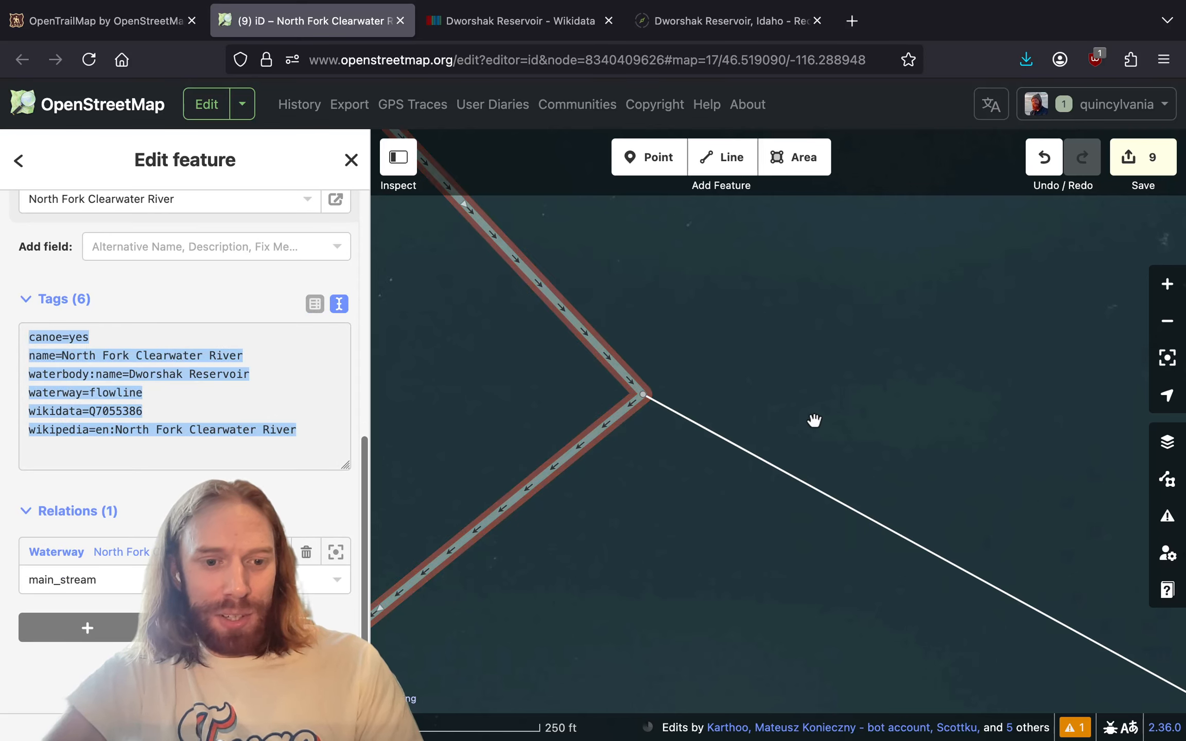
# - Paste the copied tags onto the untagged line, keeping only canoe=yes, waterbody:name=Dworshak Reservoir and waterway=flowline
pyautogui.click(721, 440)
pyautogui.click(262, 442)
pyautogui.hotkey('ctrl', 'v')
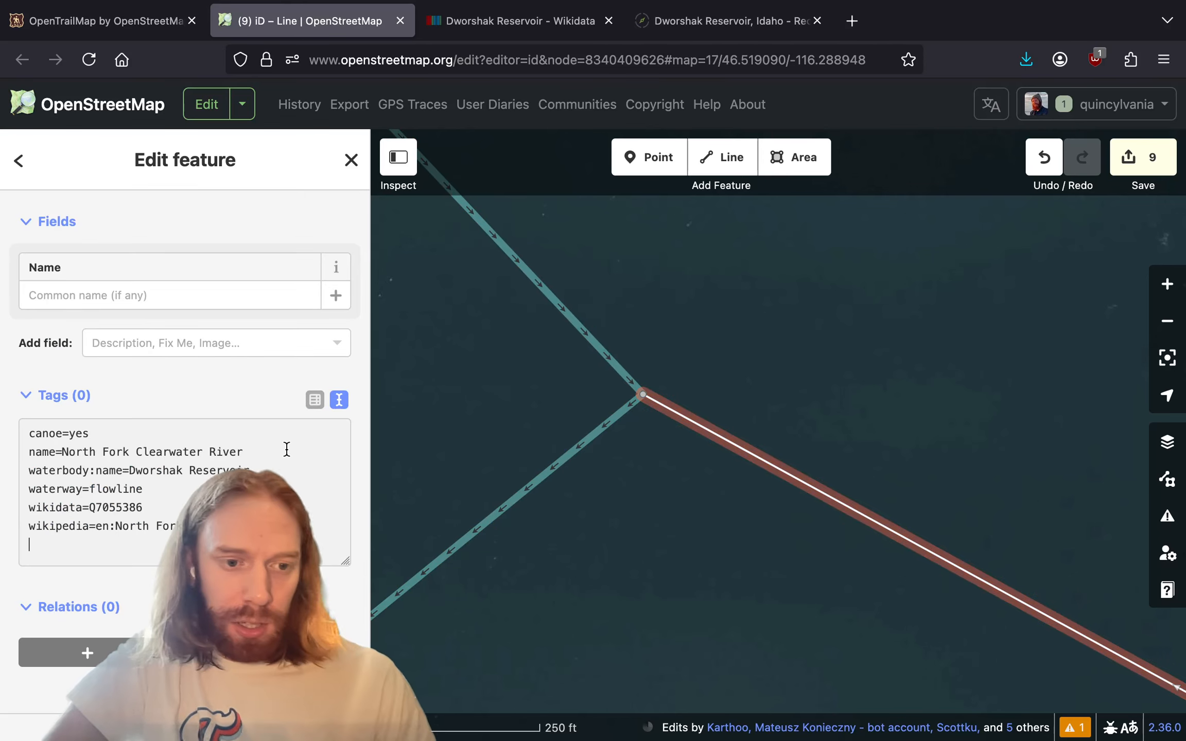
pyautogui.moveTo(144, 508); pyautogui.dragTo(13, 502)
pyautogui.press('BackSpace')
pyautogui.moveTo(252, 452); pyautogui.dragTo(29, 452)
pyautogui.press('BackSpace')
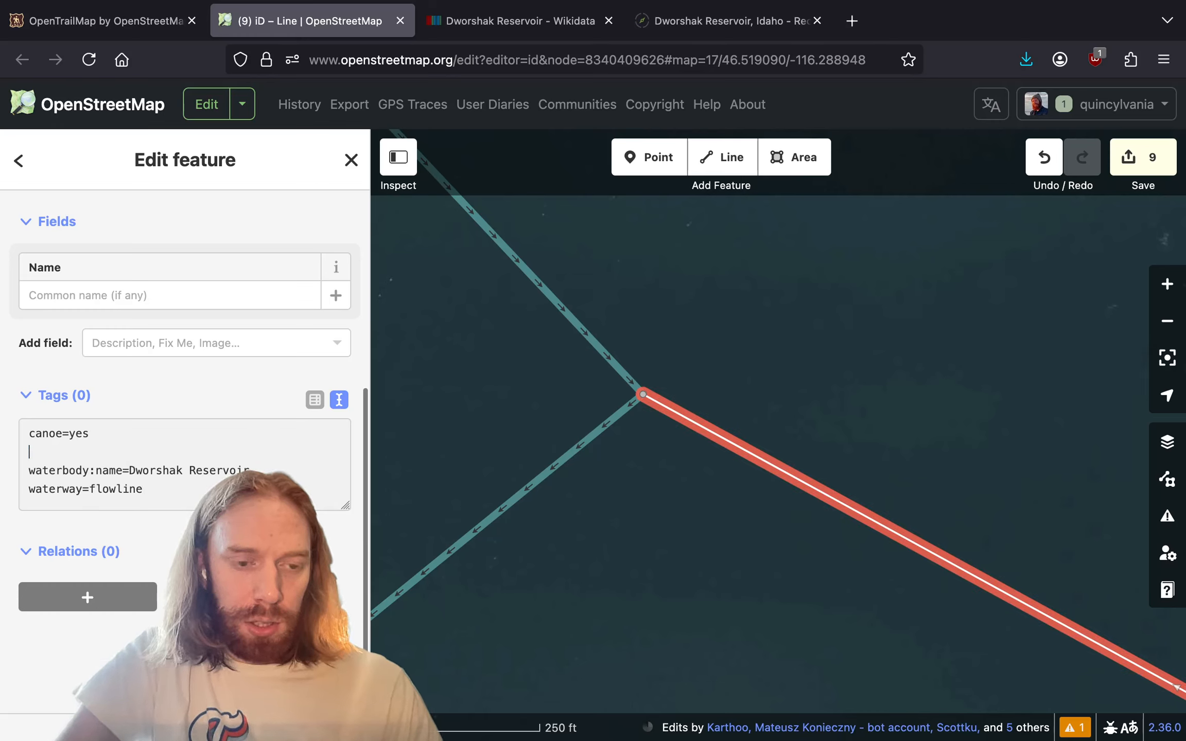
pyautogui.press('BackSpace')
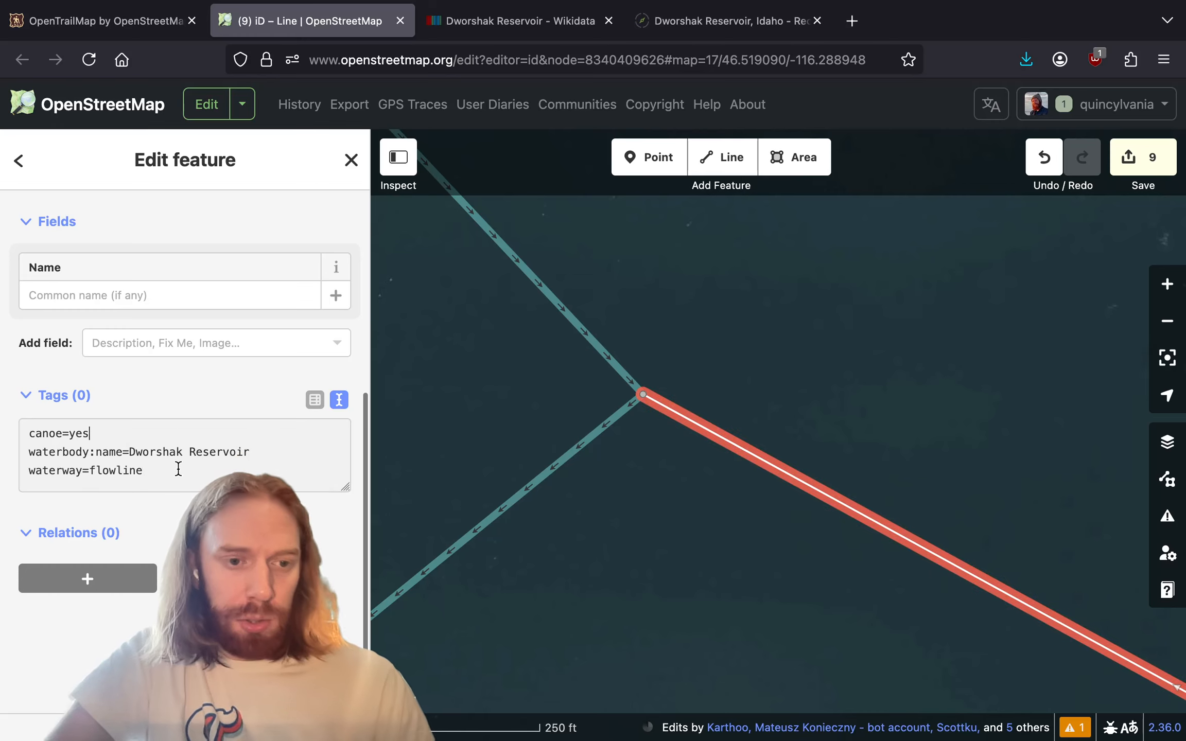
# - Add tidal=no and rapids=no to the branch line's tags
pyautogui.press('Return')
pyautogui.write('tidal=no')
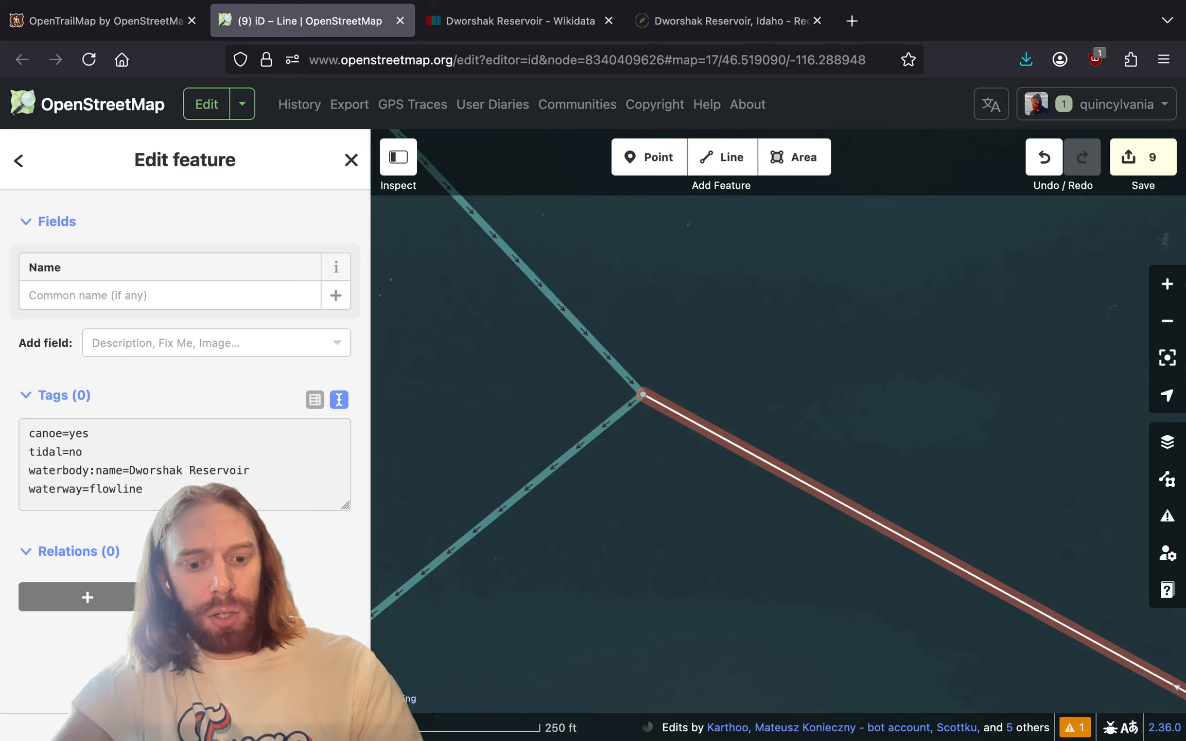
pyautogui.press('Return')
pyautogui.write('rapids=')
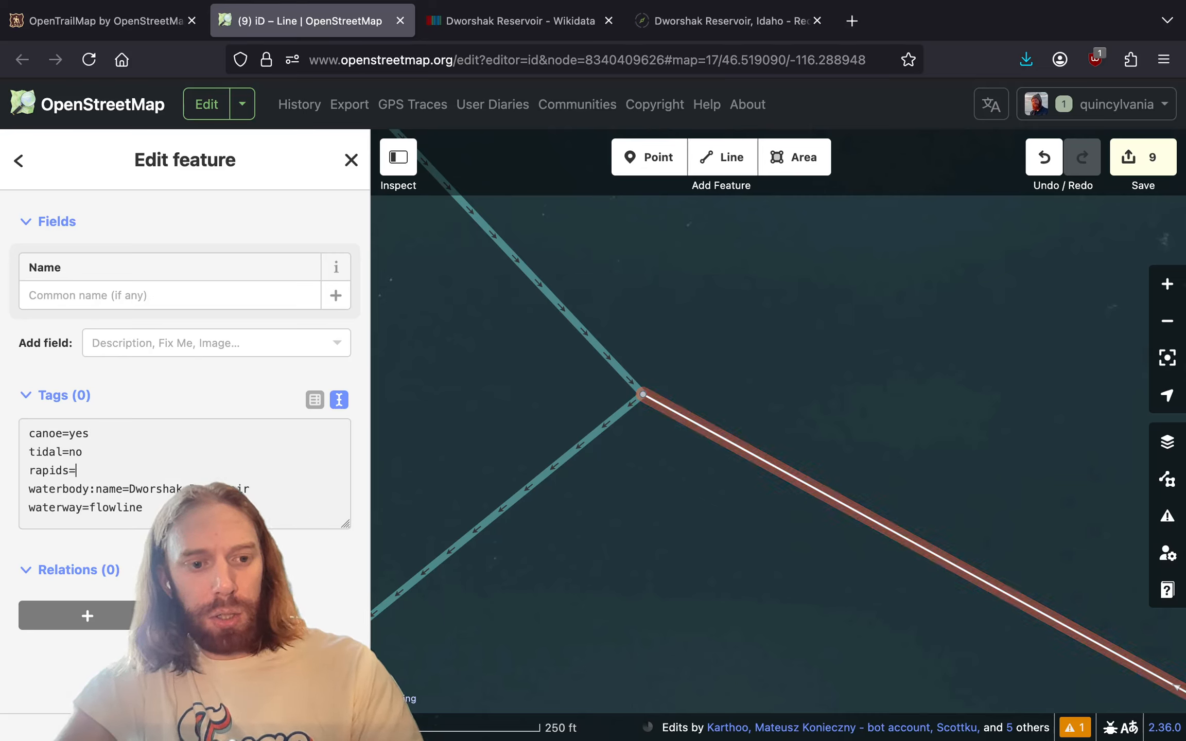
pyautogui.write('no')
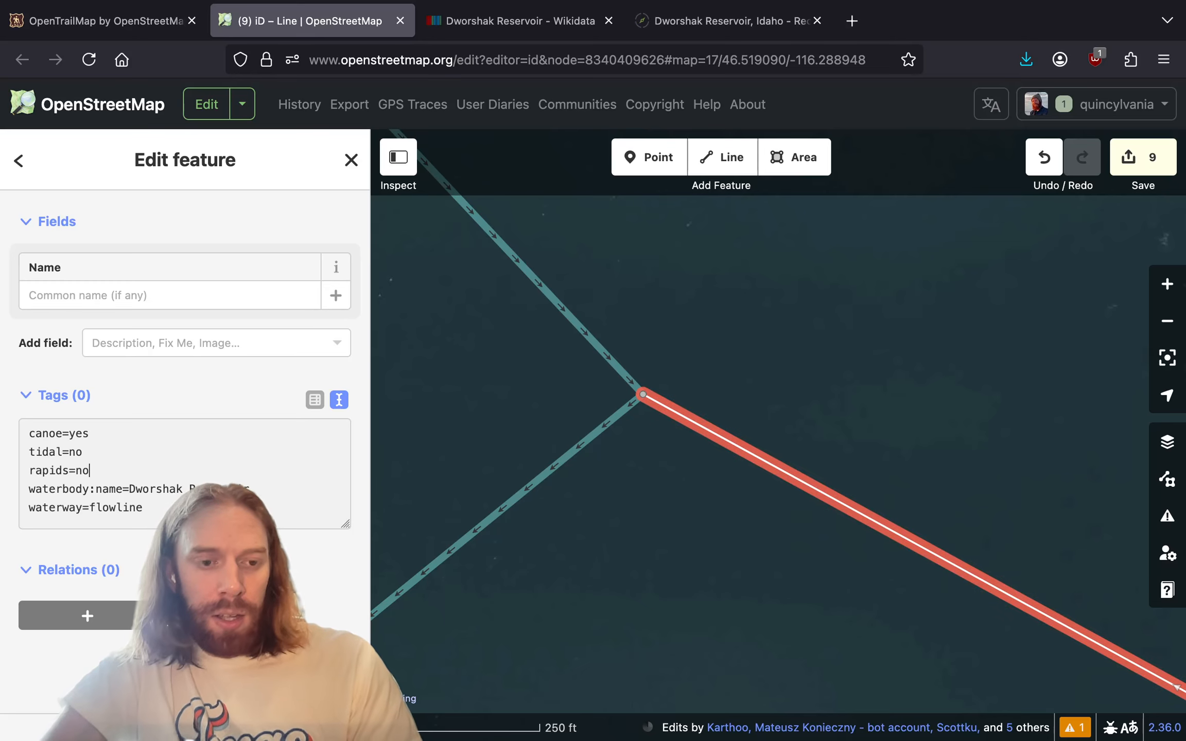
# - Set rapids=no on the North Fork Clearwater River flowline and the connecting branch line together
pyautogui.click(622, 373)
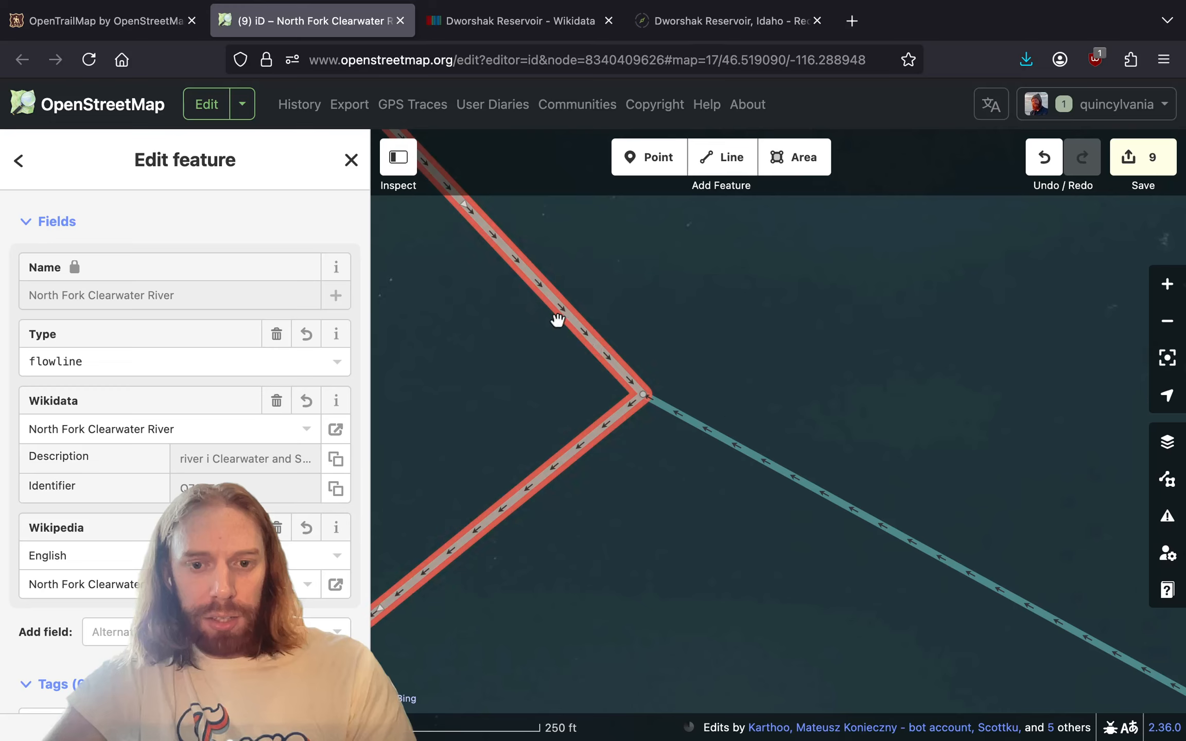
pyautogui.keyDown('shift'); pyautogui.click(739, 446); pyautogui.keyUp('shift')
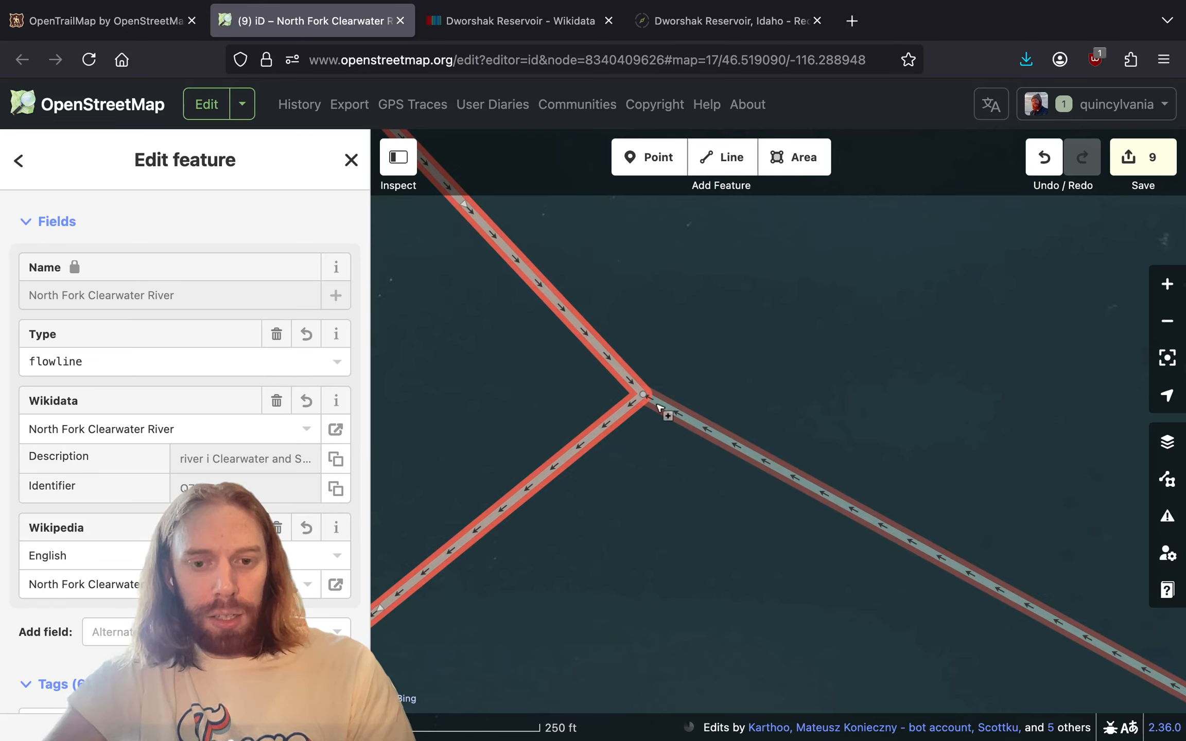
pyautogui.scroll(-3, 278, 402)
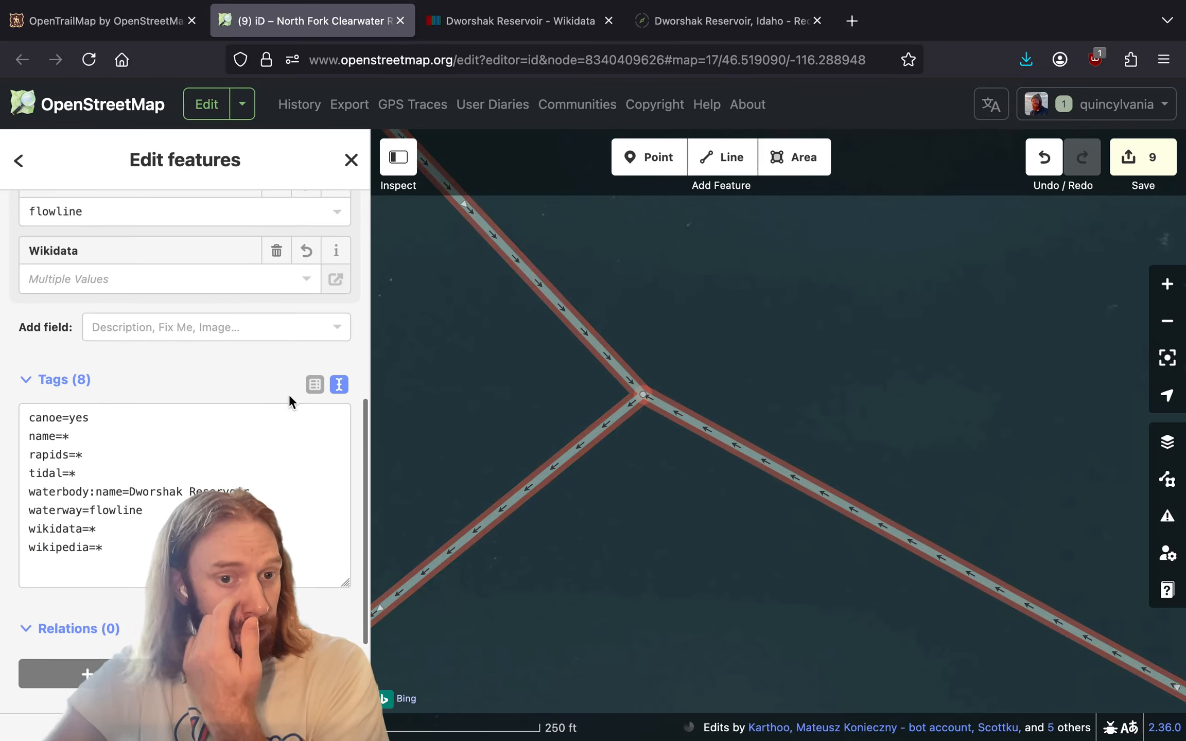
pyautogui.click(313, 385)
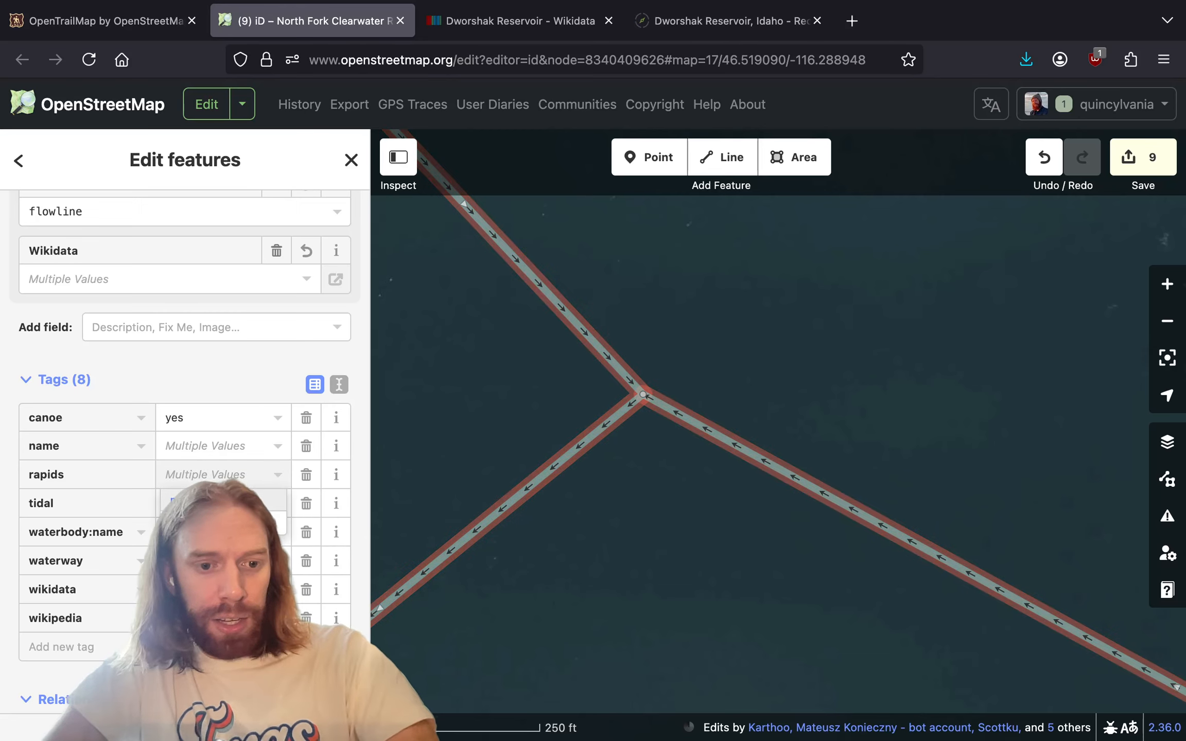
pyautogui.write('no')
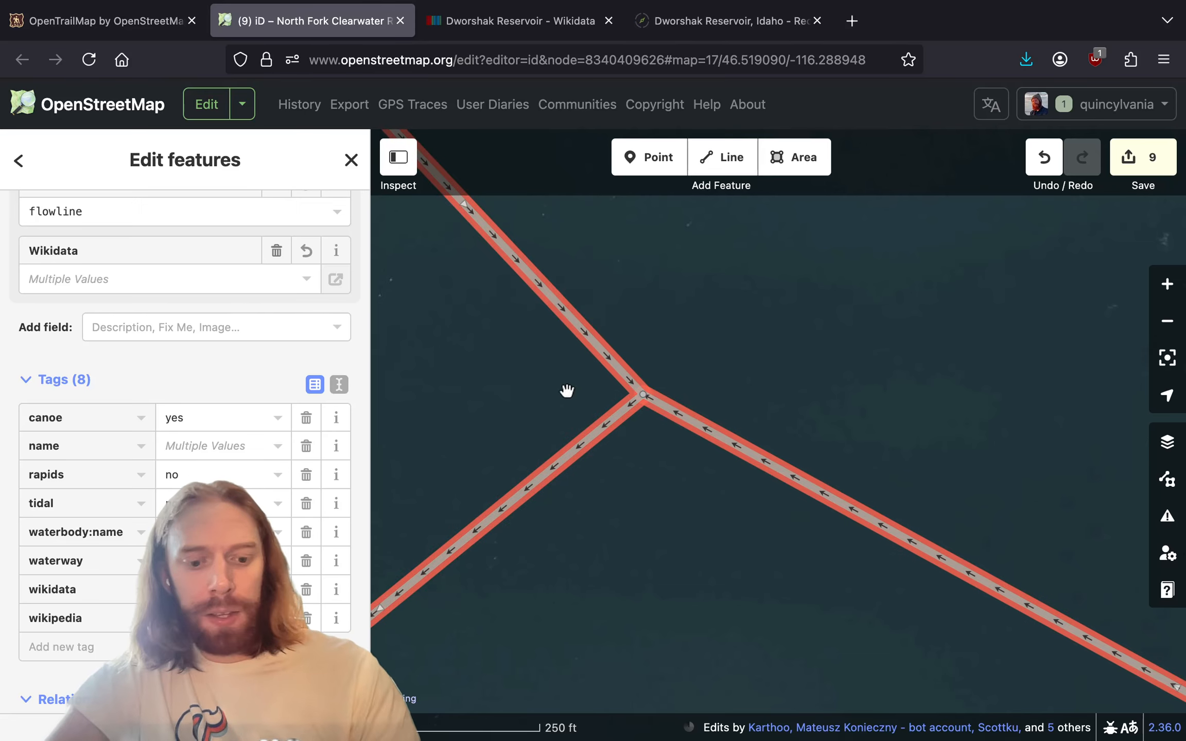
# - Survey the reservoir's arms and select the Elk Creek line where it meets the North Fork Clearwater River flowline
pyautogui.moveTo(564, 391); pyautogui.dragTo(657, 414)
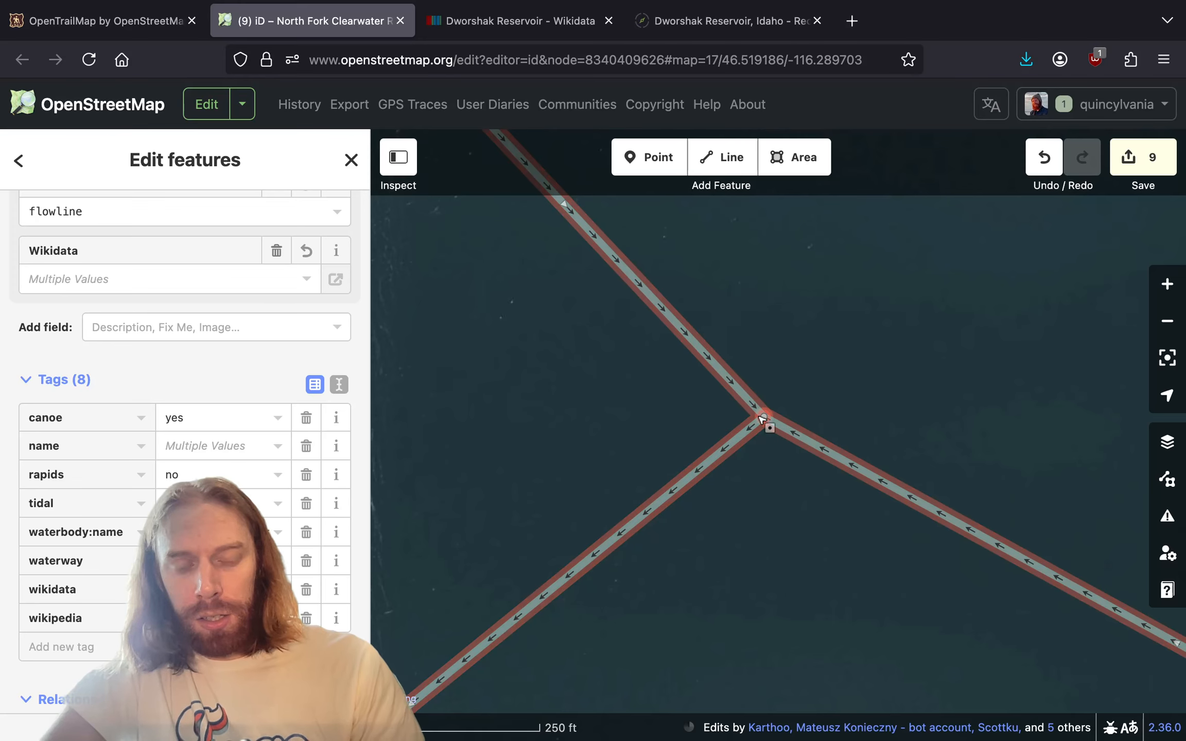
pyautogui.scroll(-10, 618, 607)
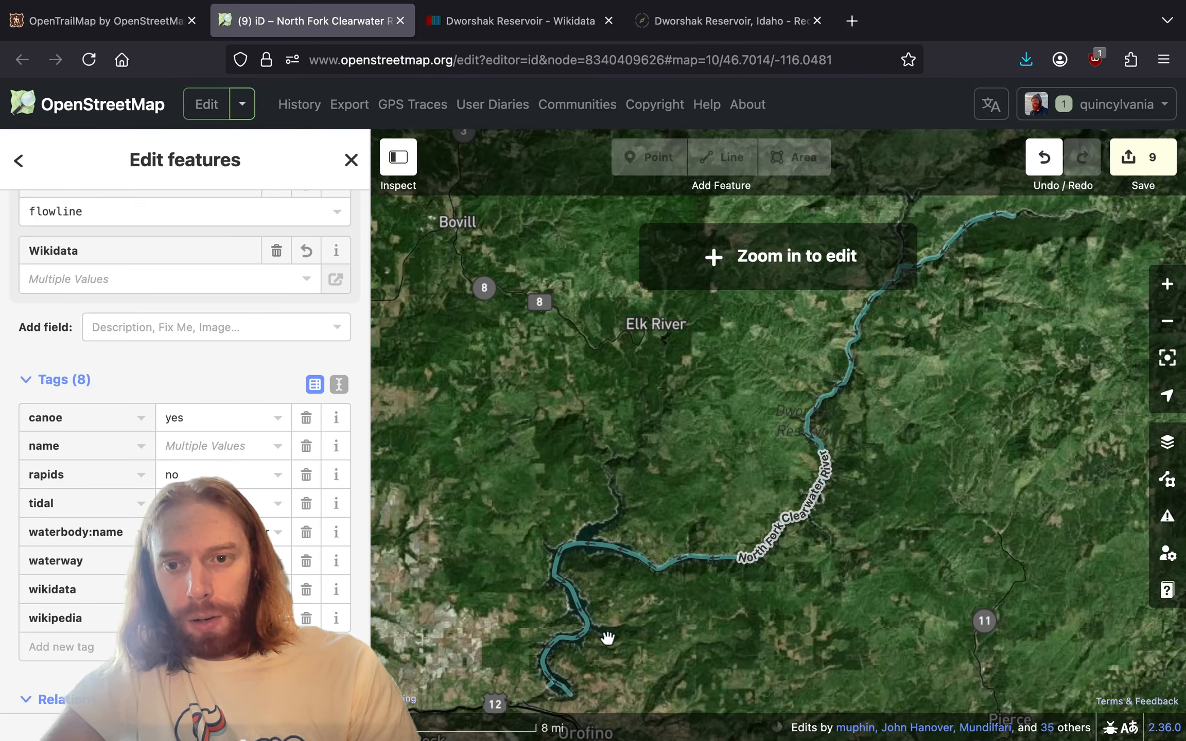
pyautogui.moveTo(607, 639); pyautogui.dragTo(708, 628)
pyautogui.moveTo(1064, 317); pyautogui.dragTo(986, 372)
pyautogui.scroll(8, 691, 534)
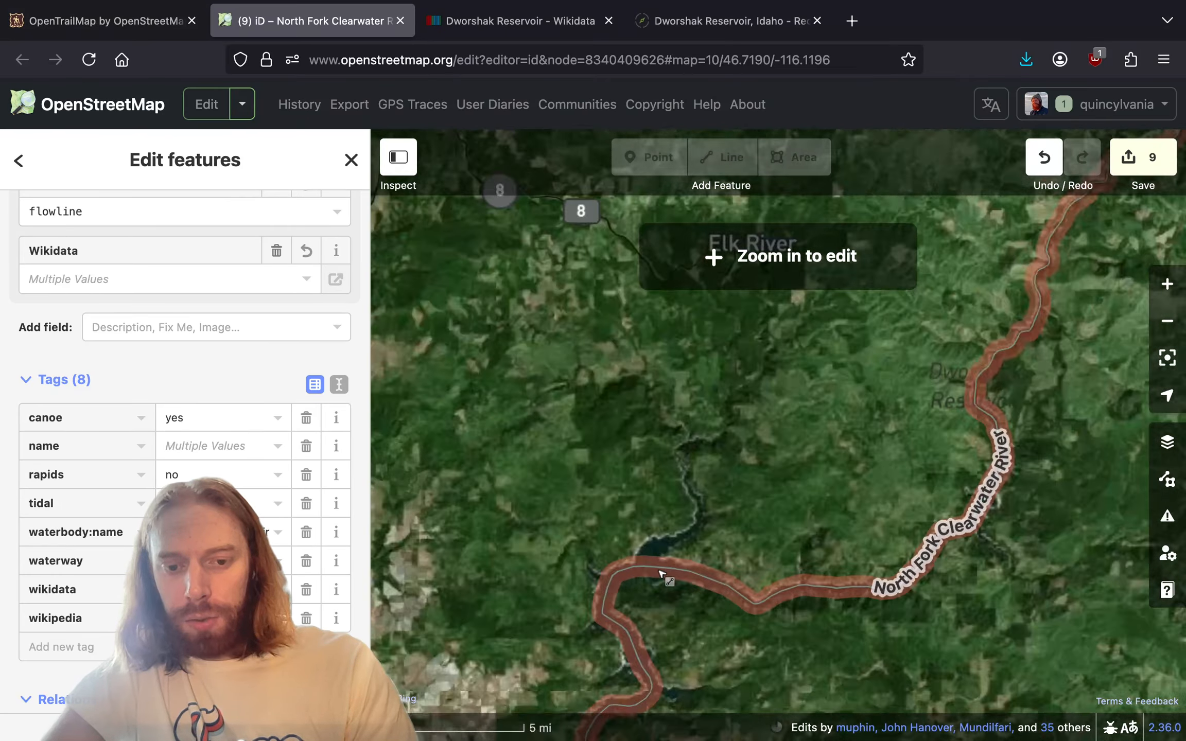
pyautogui.scroll(4, 515, 519)
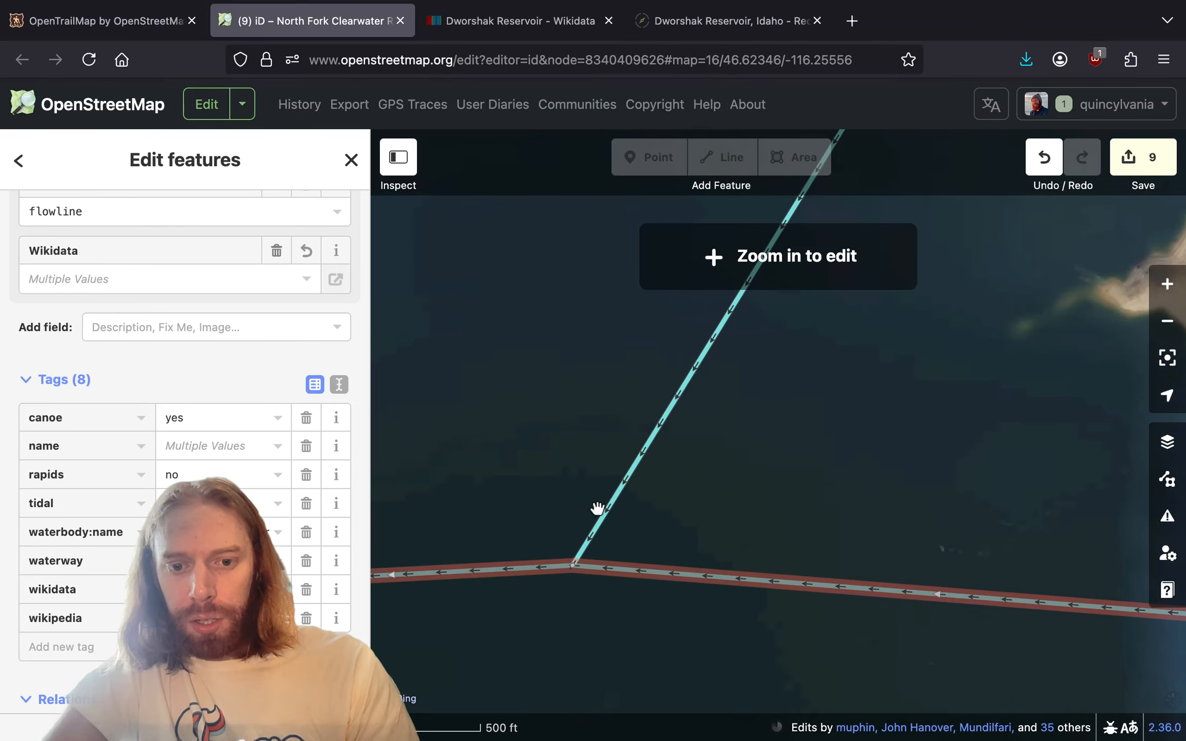
pyautogui.click(602, 502)
pyautogui.moveTo(702, 449); pyautogui.dragTo(542, 675)
pyautogui.scroll(-8, 616, 595)
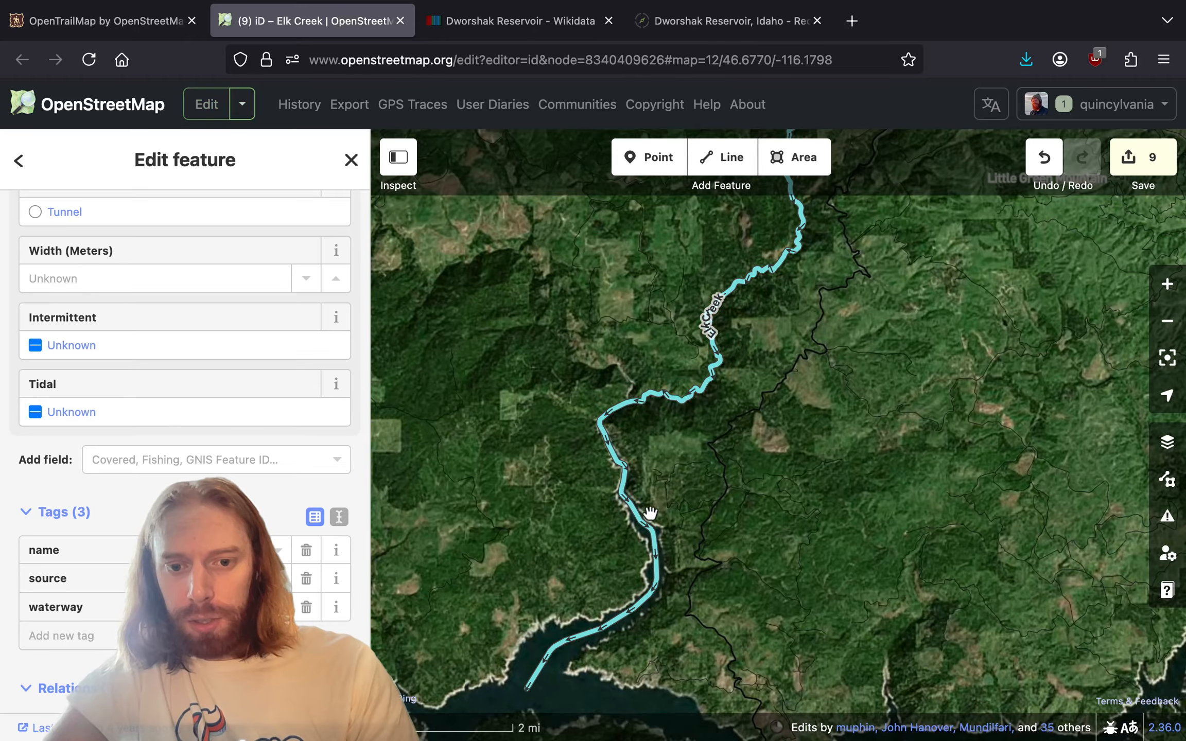
# - Follow Elk Creek upstream through the reservoir arm and examine its course around the tributary junction
pyautogui.scroll(6, 609, 509)
pyautogui.moveTo(869, 373); pyautogui.dragTo(494, 142)
pyautogui.moveTo(697, 383); pyautogui.dragTo(692, 665)
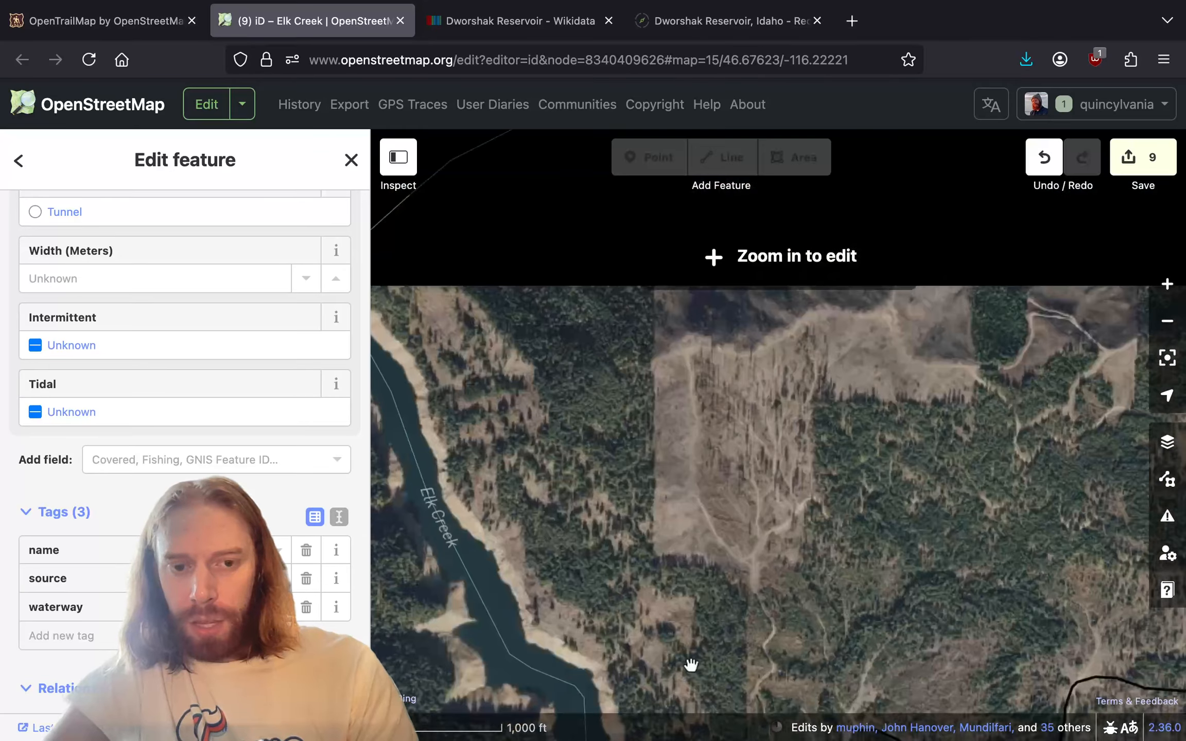
pyautogui.scroll(-2, 691, 665)
pyautogui.scroll(4, 710, 471)
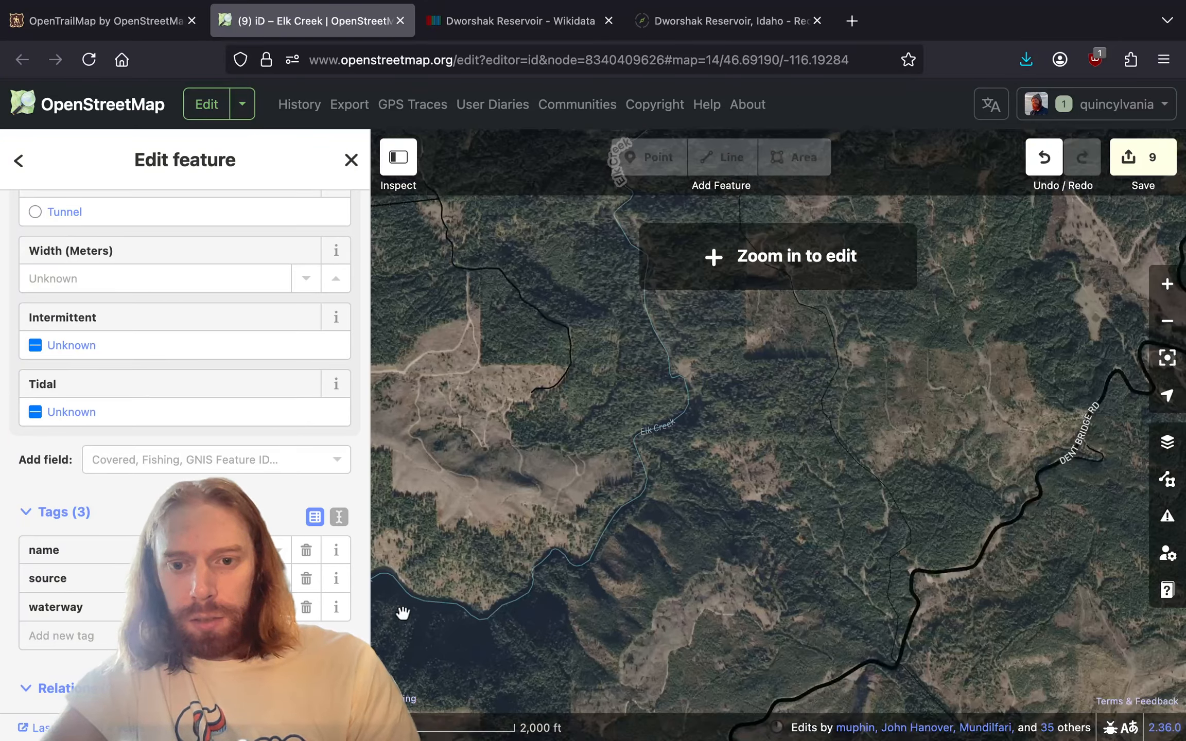
pyautogui.scroll(2, 687, 473)
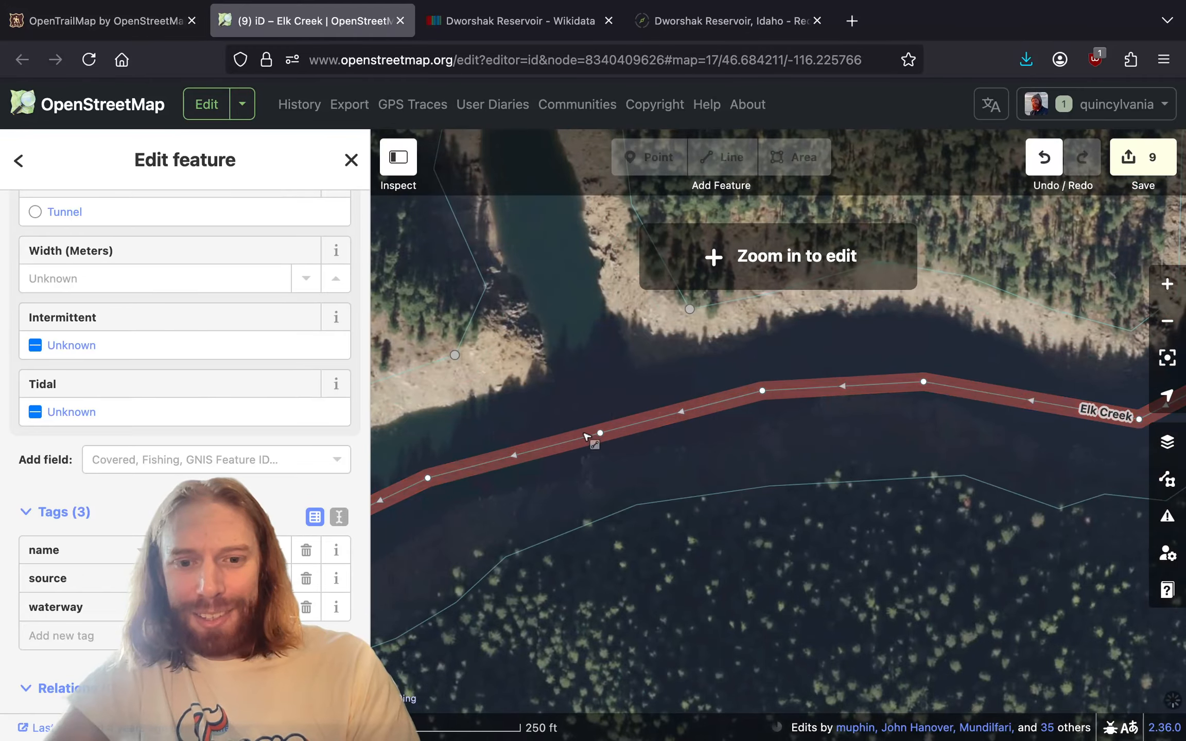
pyautogui.scroll(-4, 618, 481)
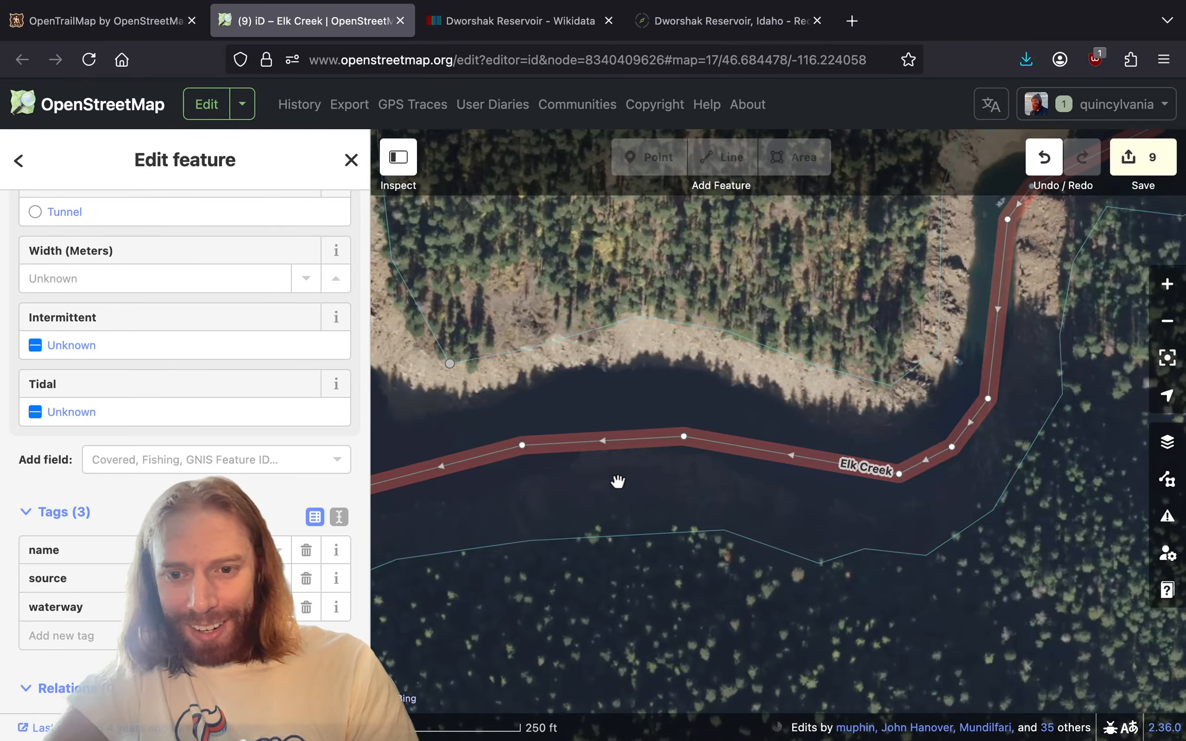
pyautogui.scroll(4, 528, 502)
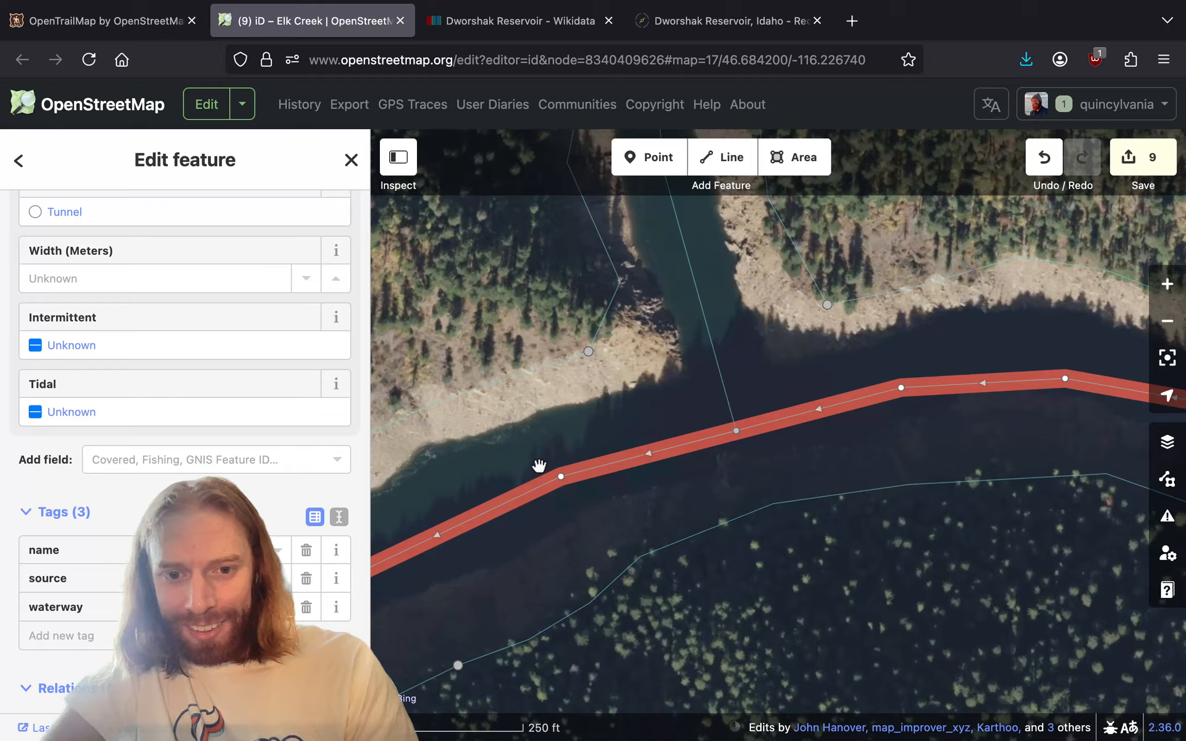
pyautogui.moveTo(558, 461); pyautogui.dragTo(1108, 302)
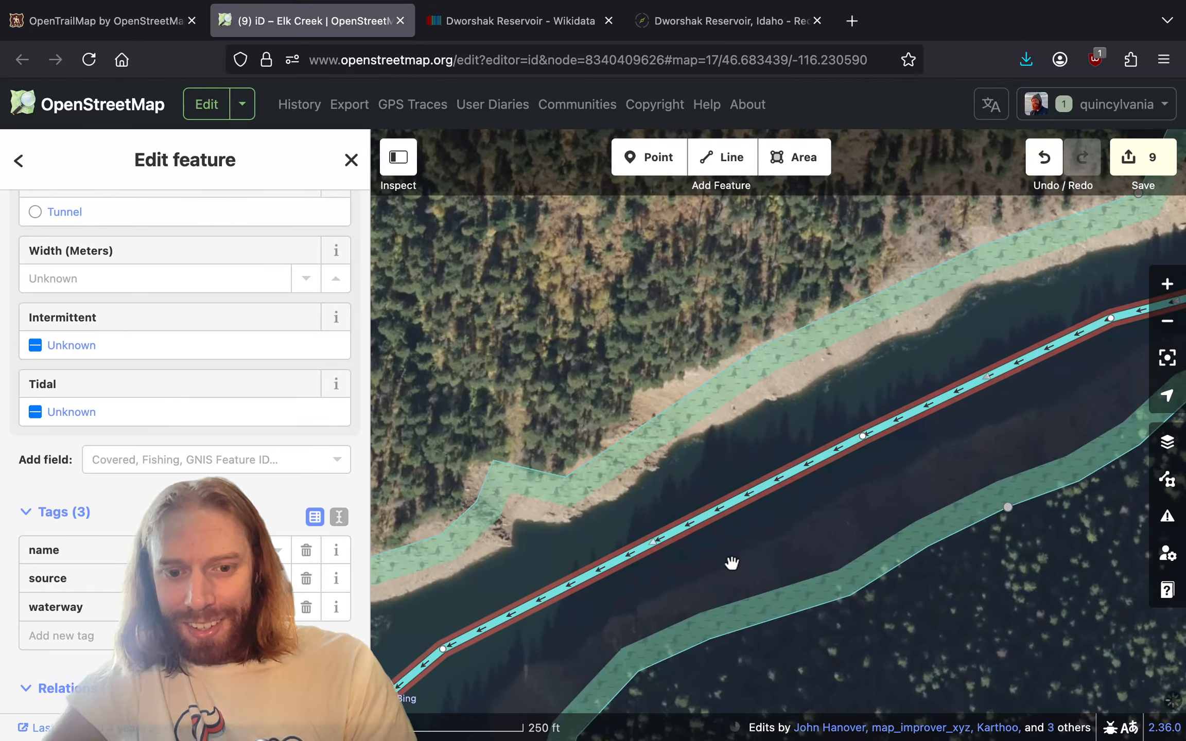
pyautogui.moveTo(732, 563); pyautogui.dragTo(1040, 270)
pyautogui.scroll(-2, 1055, 272)
pyautogui.moveTo(999, 429); pyautogui.dragTo(697, 616)
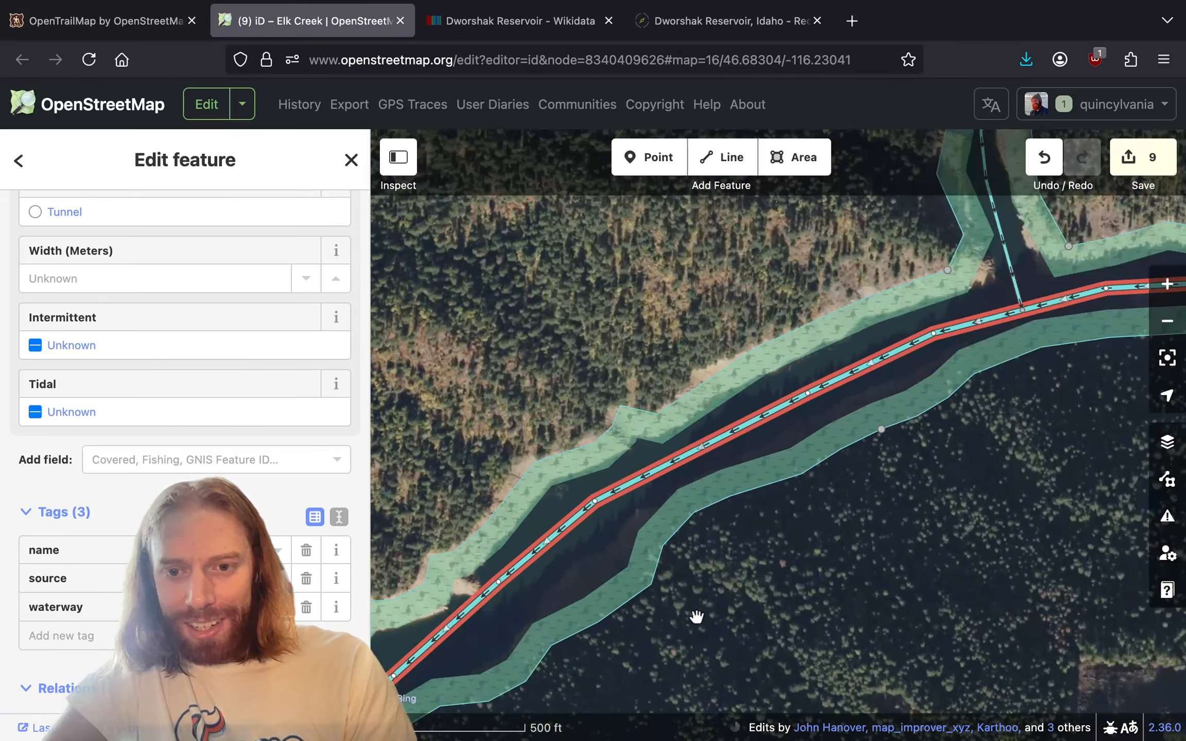
pyautogui.moveTo(935, 460); pyautogui.dragTo(706, 548)
# - Split Elk Creek at the tributary junction in the reservoir arm and select its downstream segment
pyautogui.click(797, 401)
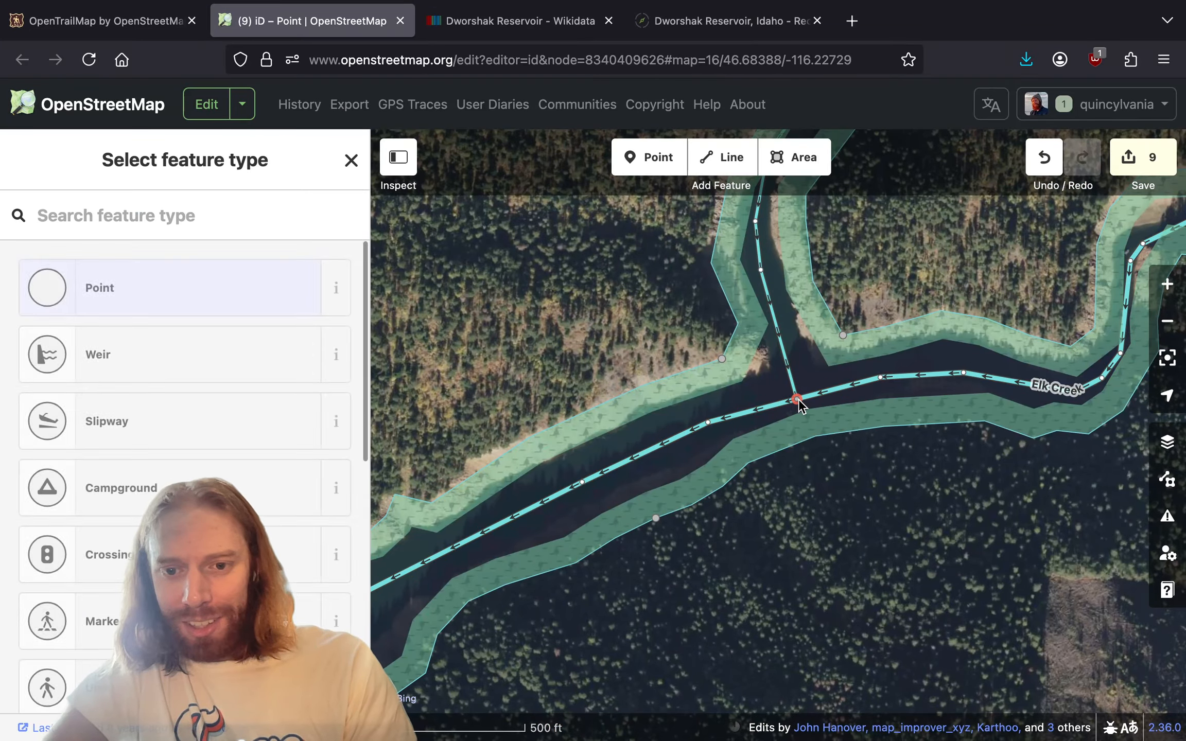
pyautogui.press('x')
pyautogui.click(782, 405)
pyautogui.press('z')
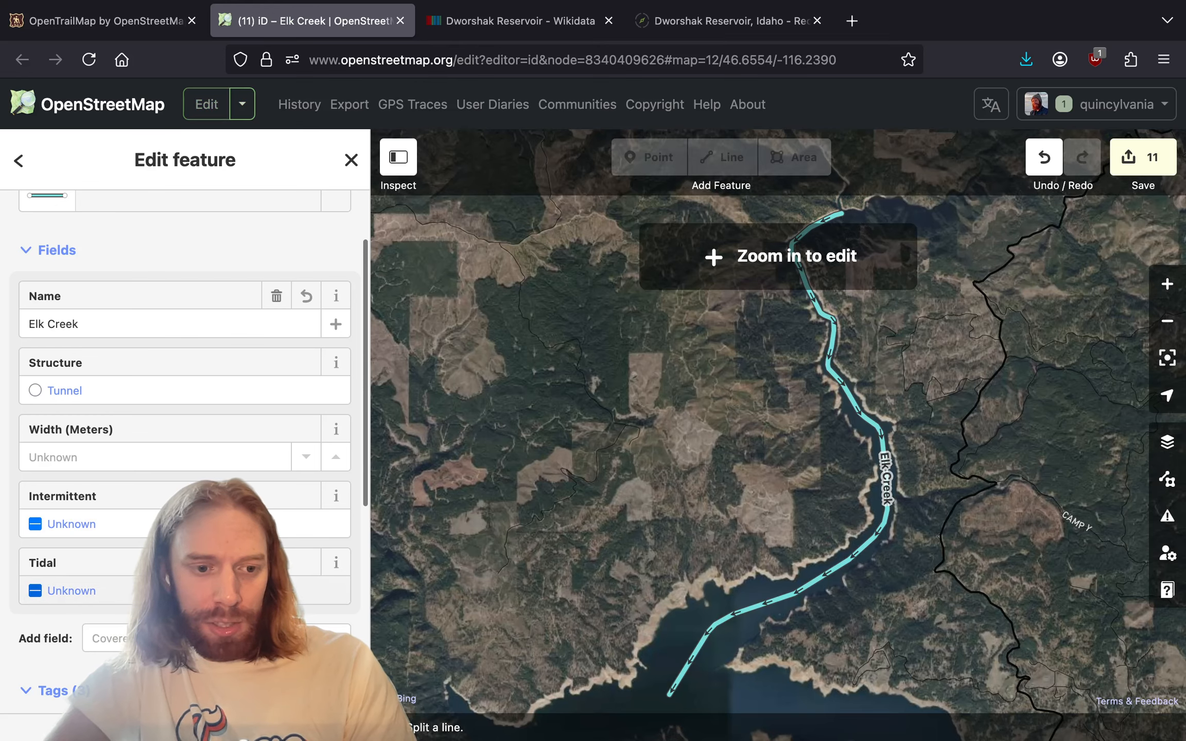
# - Tag the downstream Elk Creek segment with tidal=no, waterway=flowline and canoe=yes
pyautogui.scroll(-5, 114, 579)
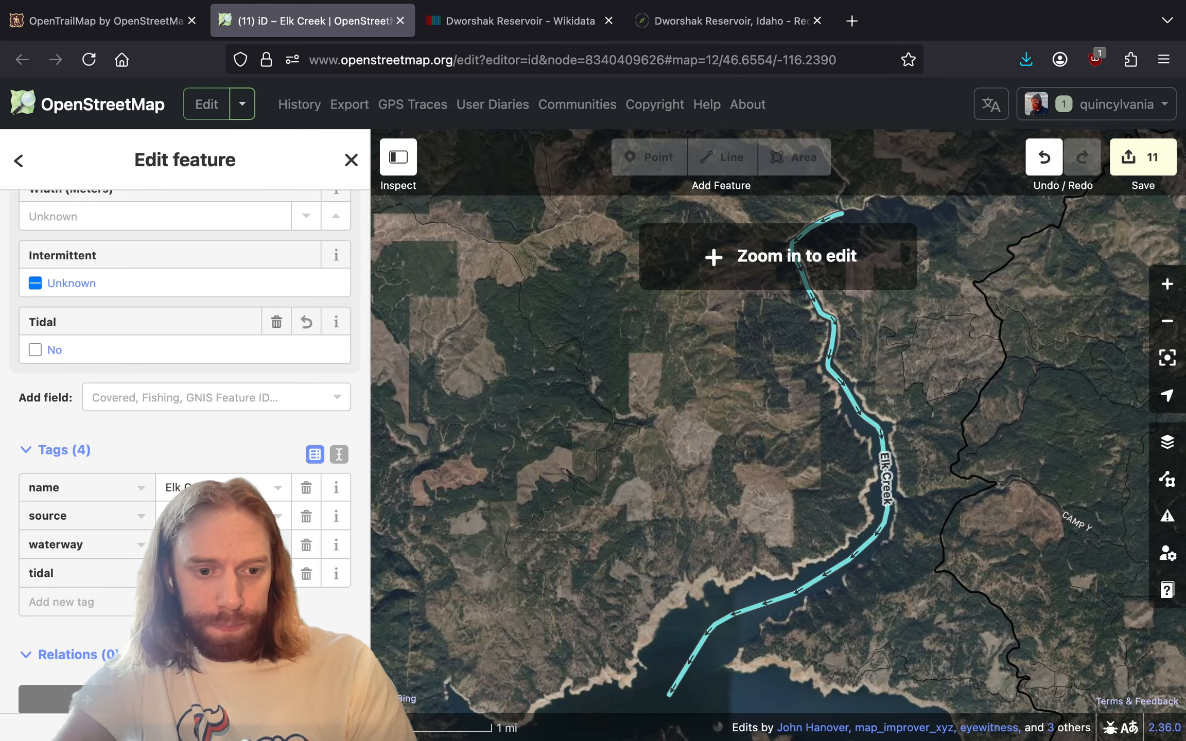
pyautogui.click(232, 629)
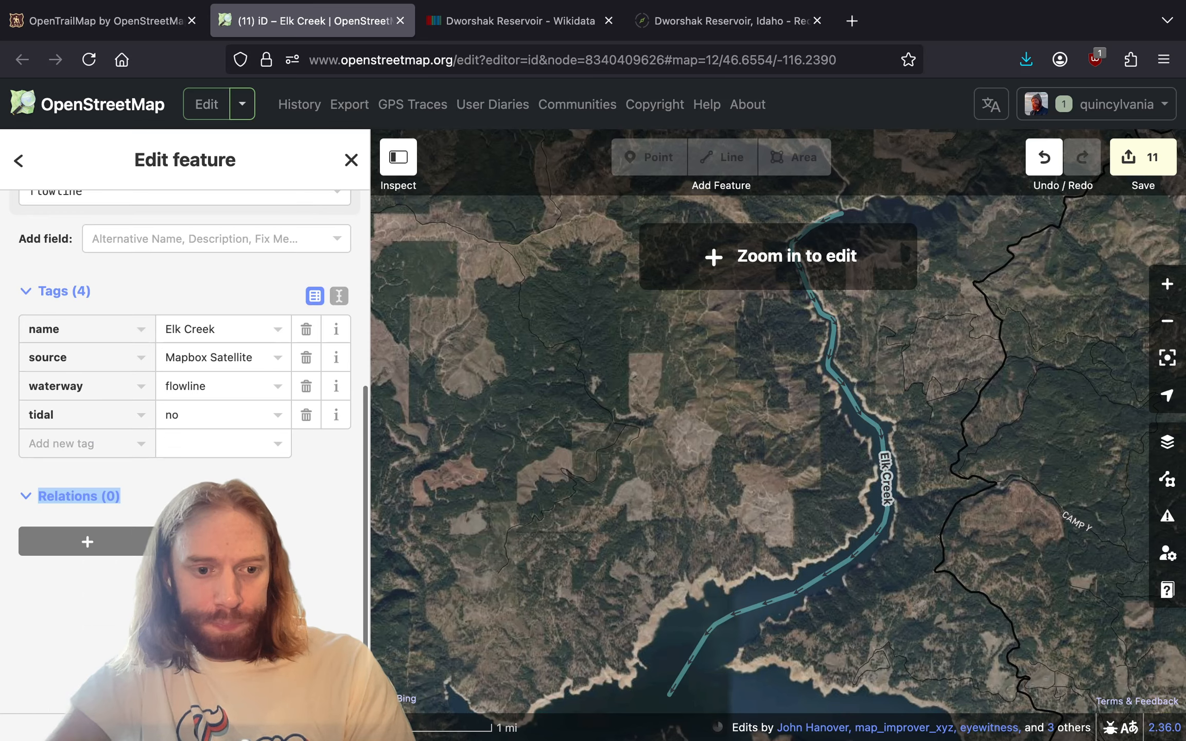
pyautogui.click(95, 438)
pyautogui.write('canoe')
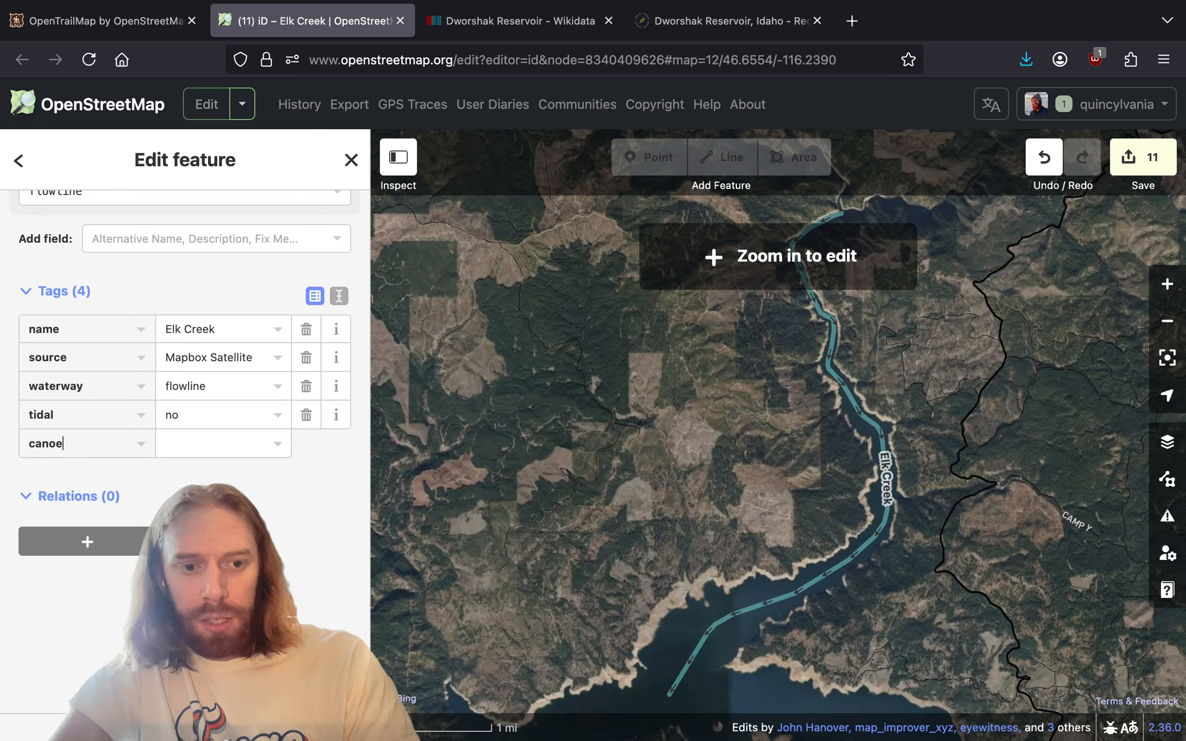
pyautogui.press('Tab')
pyautogui.write('yes')
pyautogui.click(232, 629)
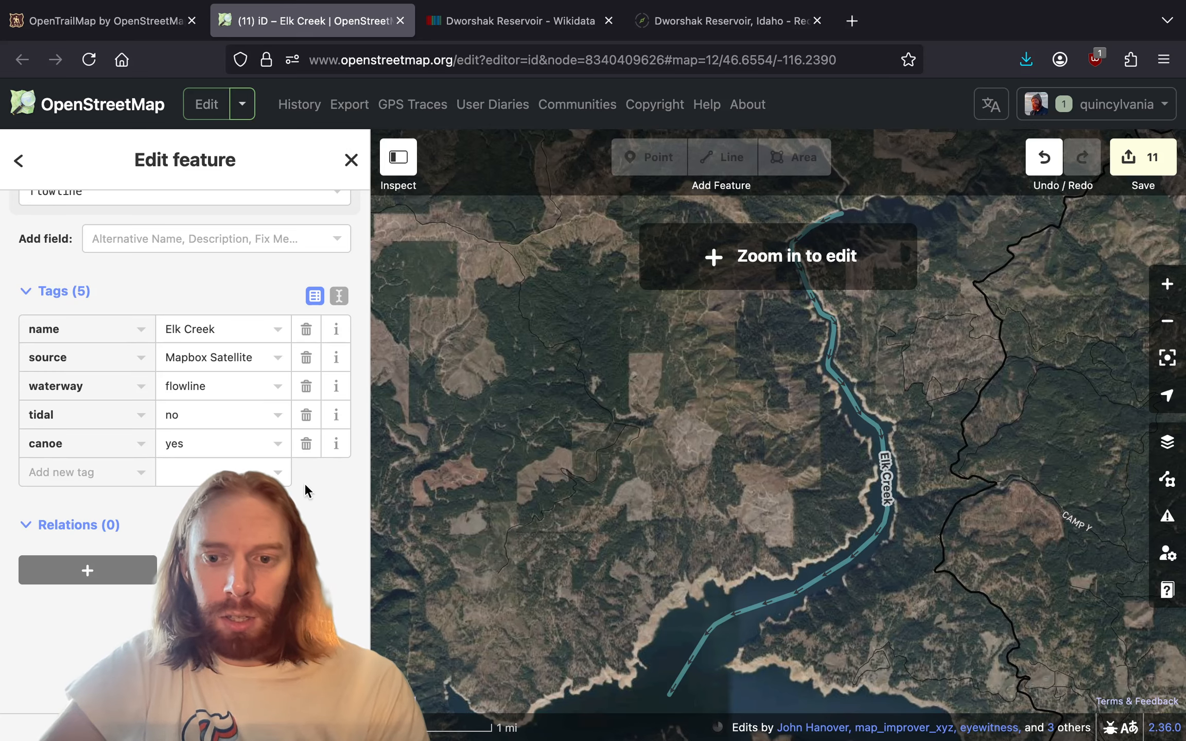
# - Inspect the Elk Creek flowline near its junction with the North Fork Clearwater River and within the wider reservoir
pyautogui.moveTo(846, 515); pyautogui.dragTo(850, 338)
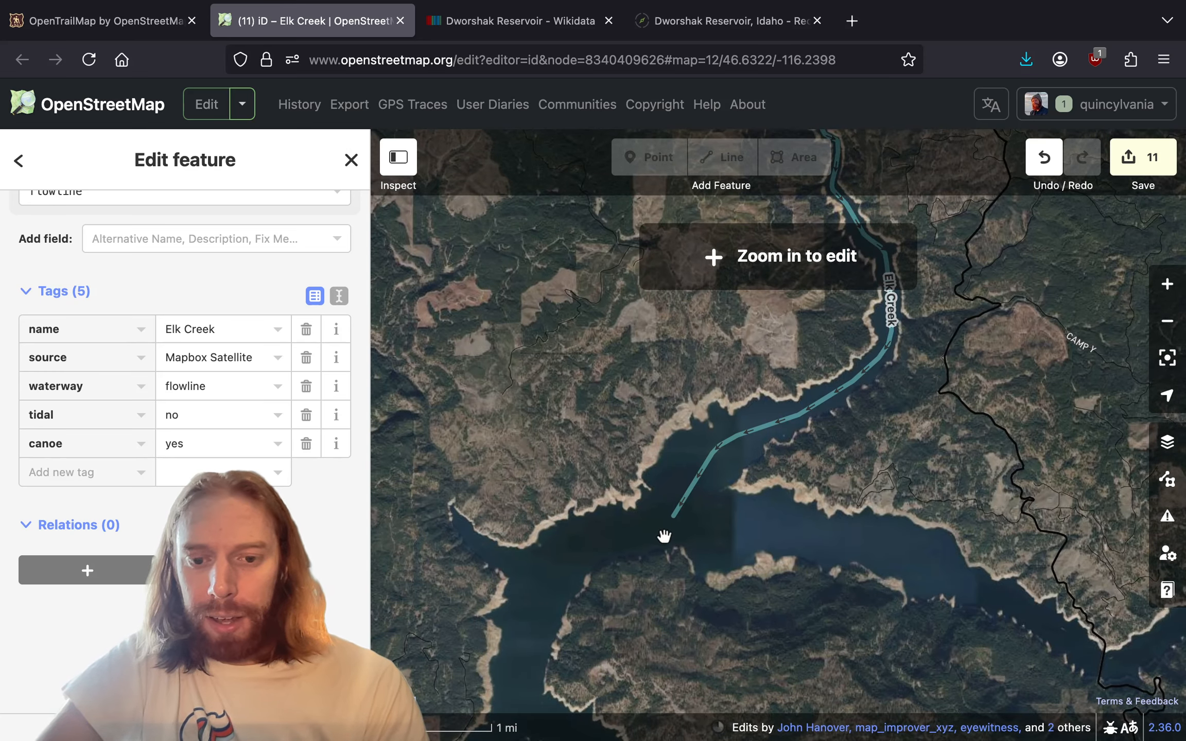
pyautogui.scroll(5, 665, 535)
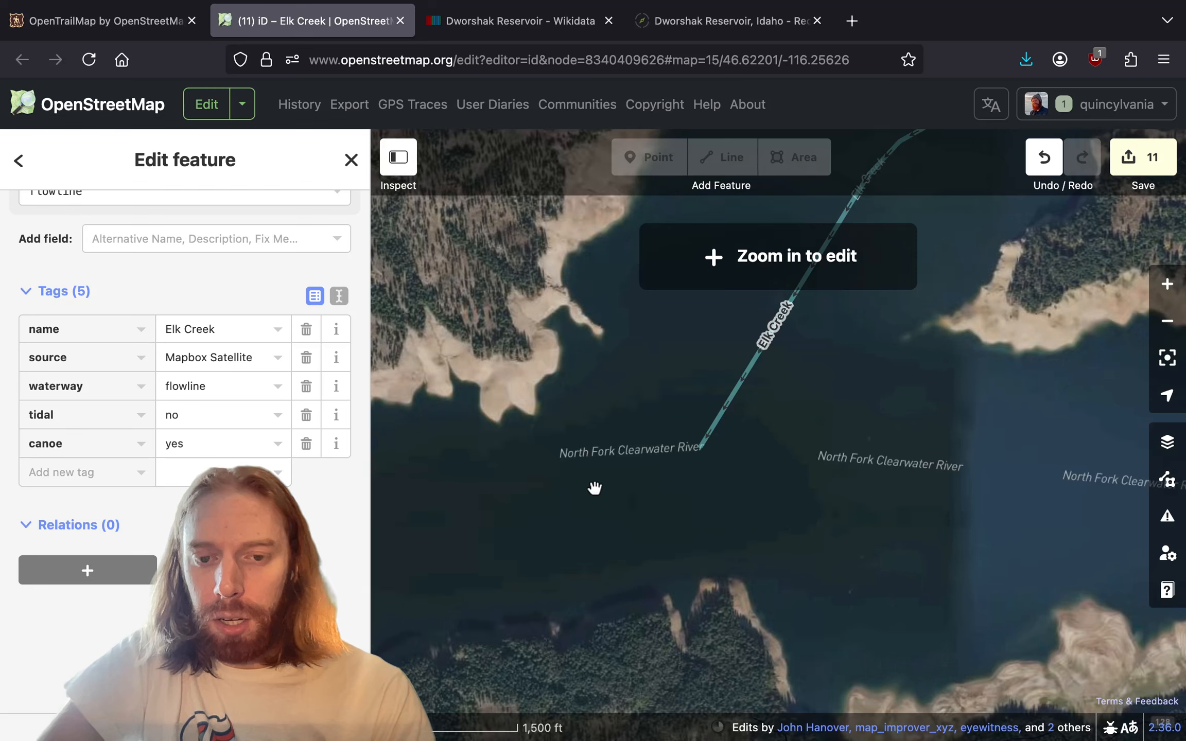
pyautogui.click(819, 276)
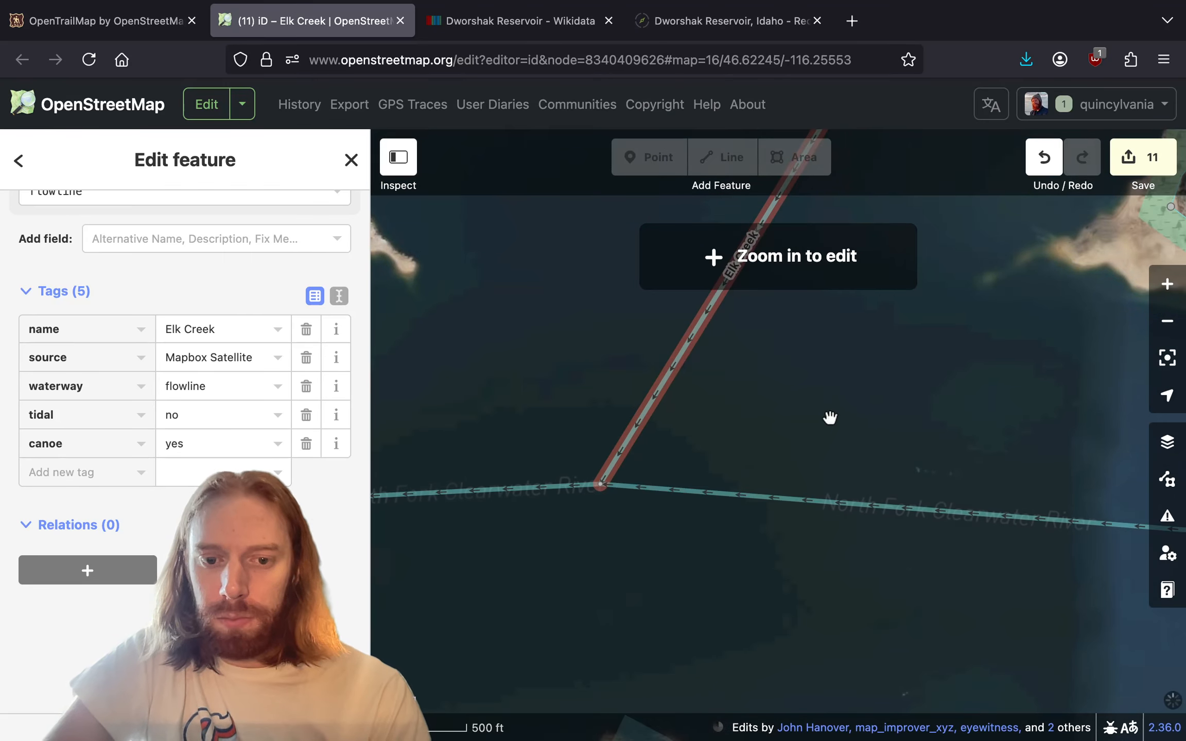
pyautogui.moveTo(830, 417); pyautogui.dragTo(810, 518)
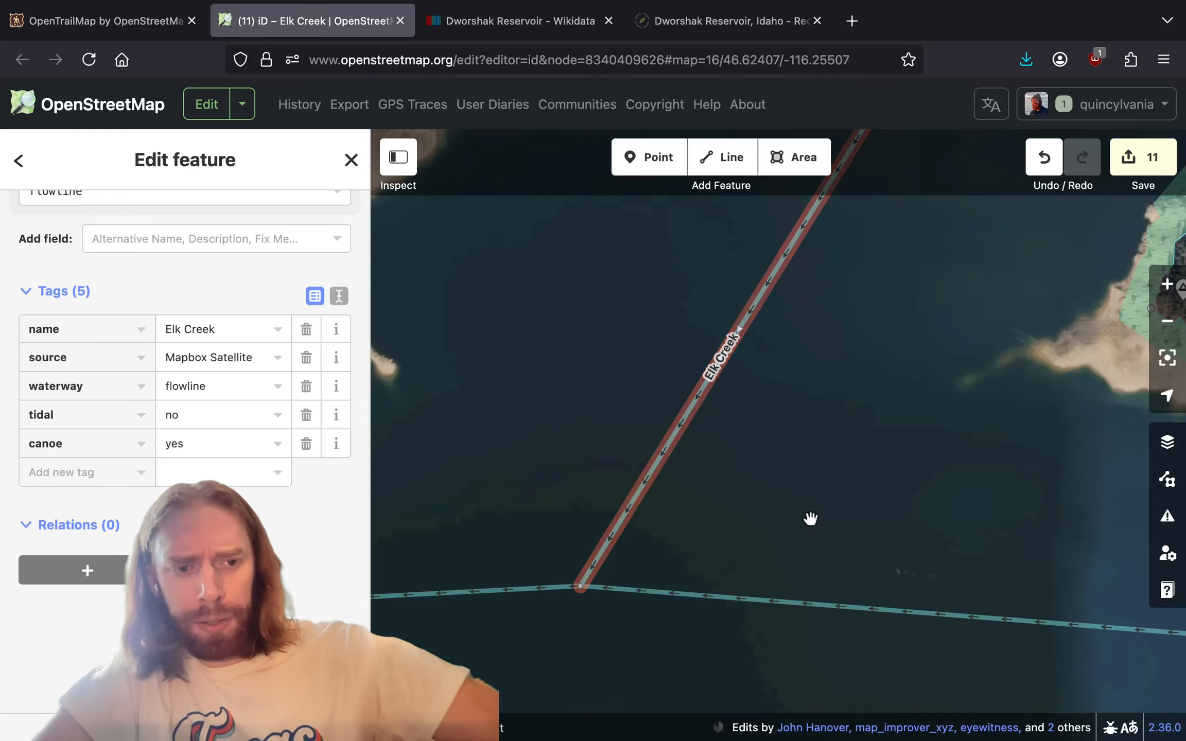
pyautogui.moveTo(893, 317); pyautogui.dragTo(796, 456)
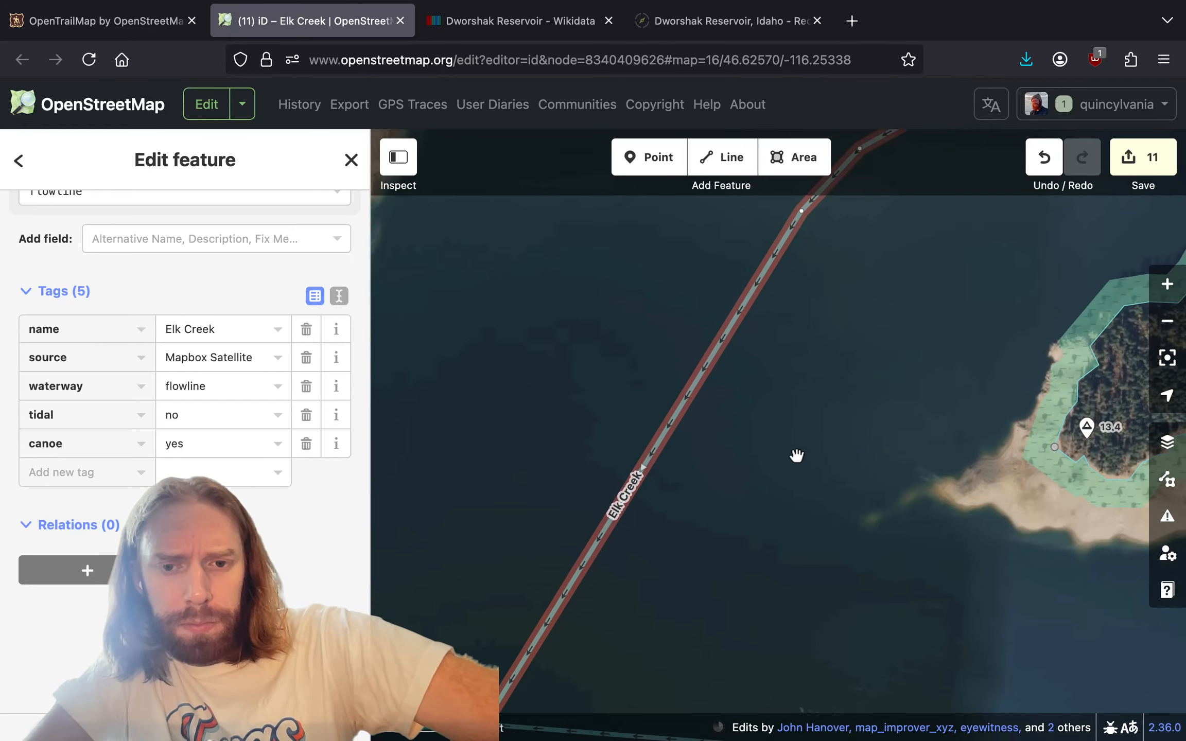
pyautogui.scroll(-1, 797, 456)
pyautogui.scroll(-5, 797, 455)
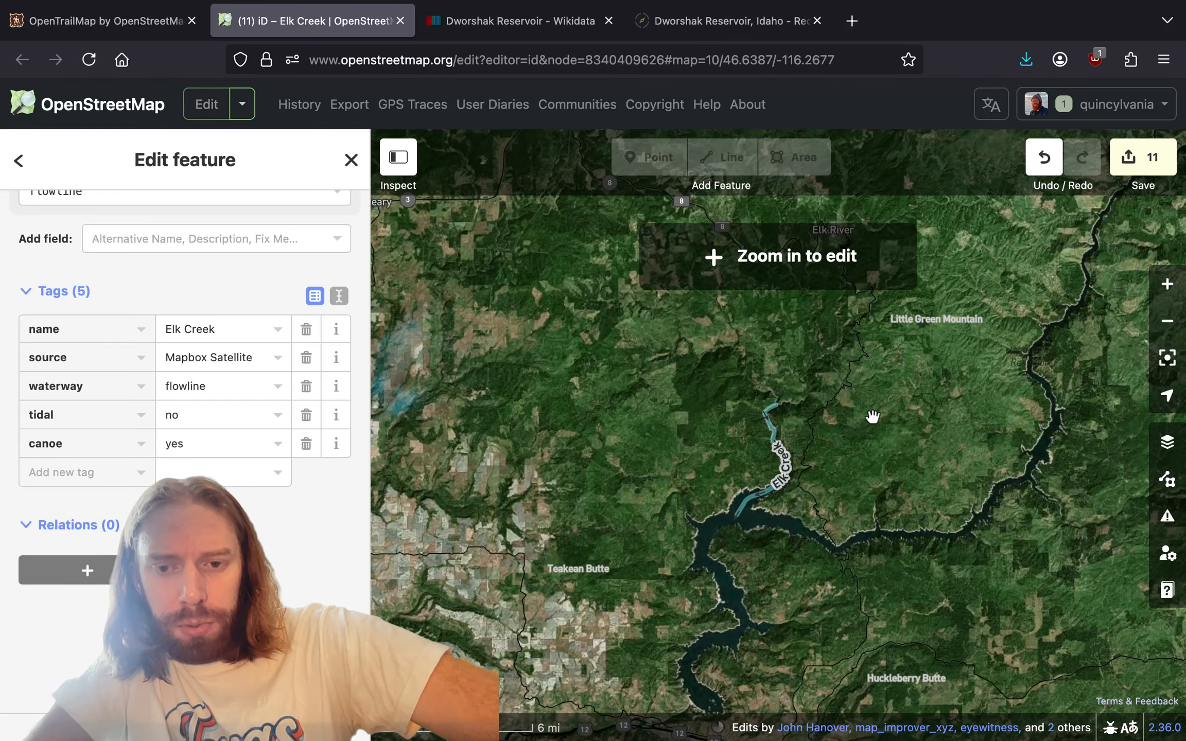
# - Set the rapids tag to no on both the Elk Creek flowline and the adjoining North Fork Clearwater River line
pyautogui.scroll(5, 771, 409)
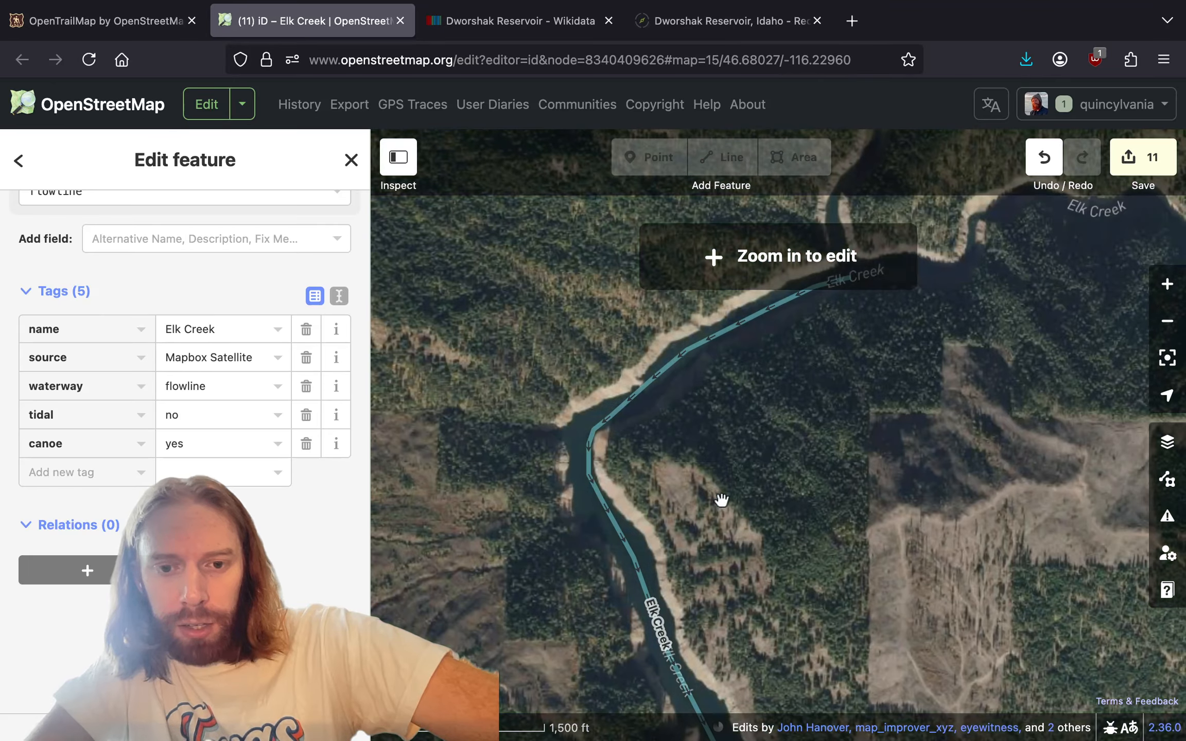
pyautogui.scroll(-2, 706, 667)
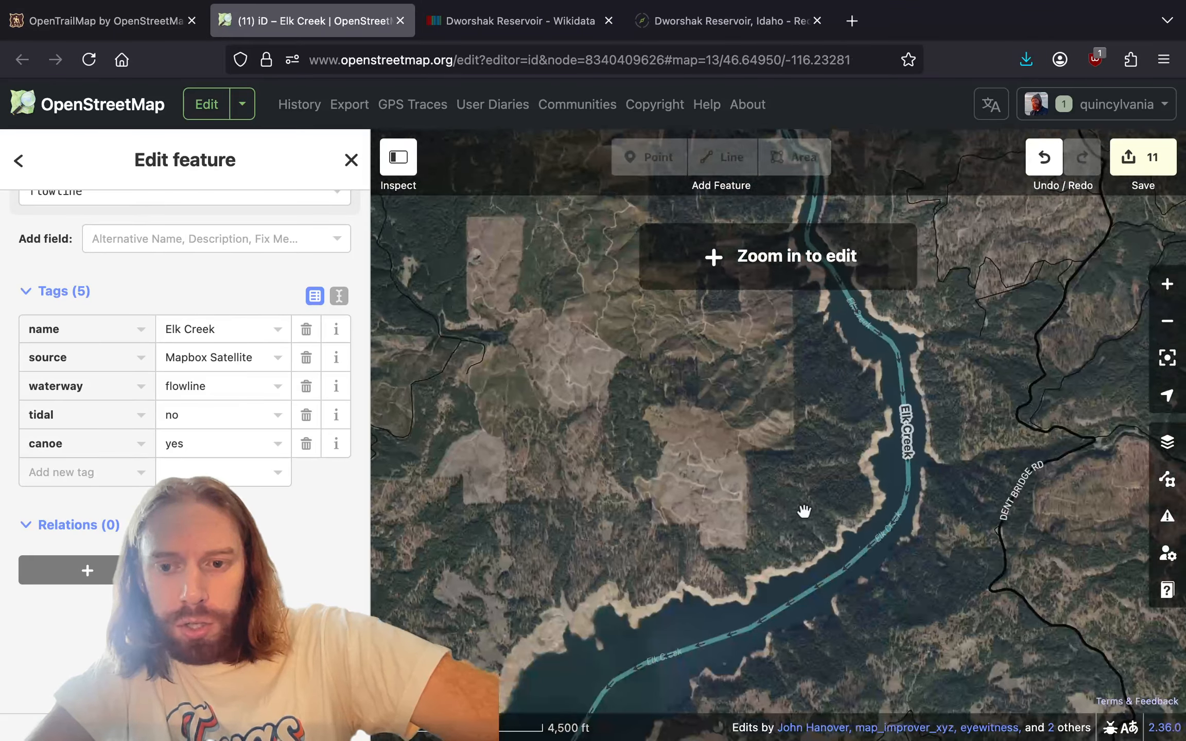
pyautogui.moveTo(804, 511); pyautogui.dragTo(836, 352)
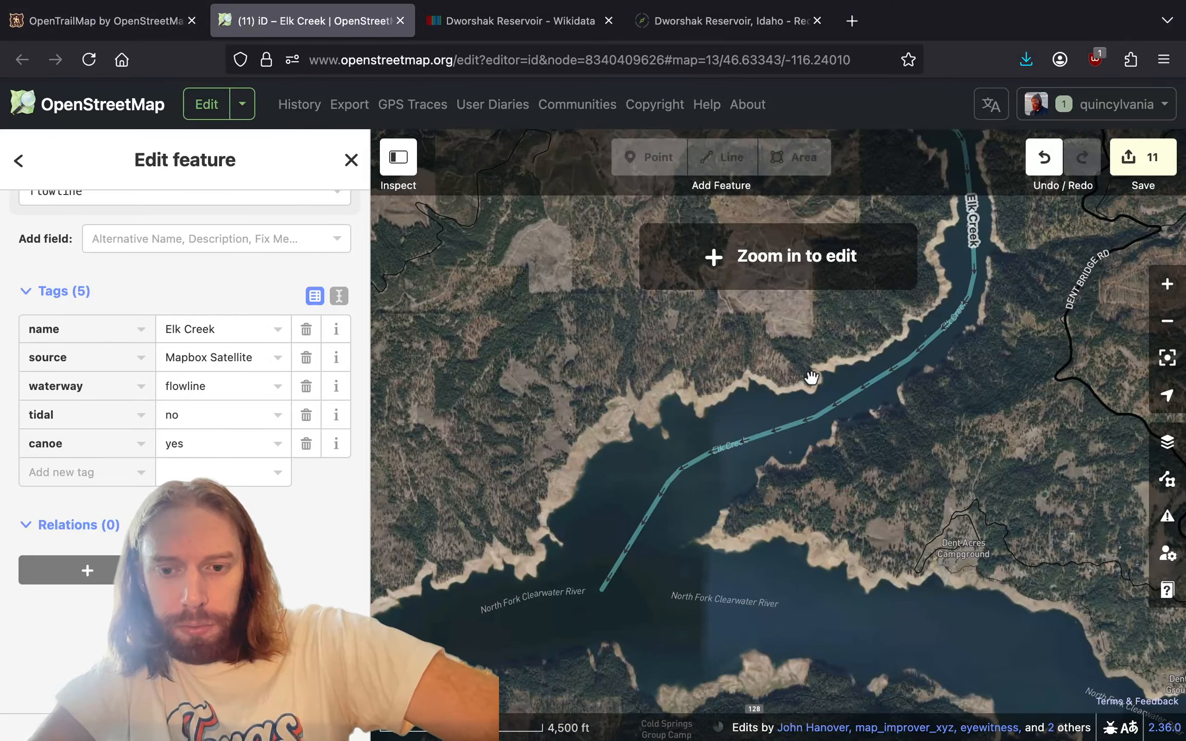
pyautogui.scroll(2, 558, 617)
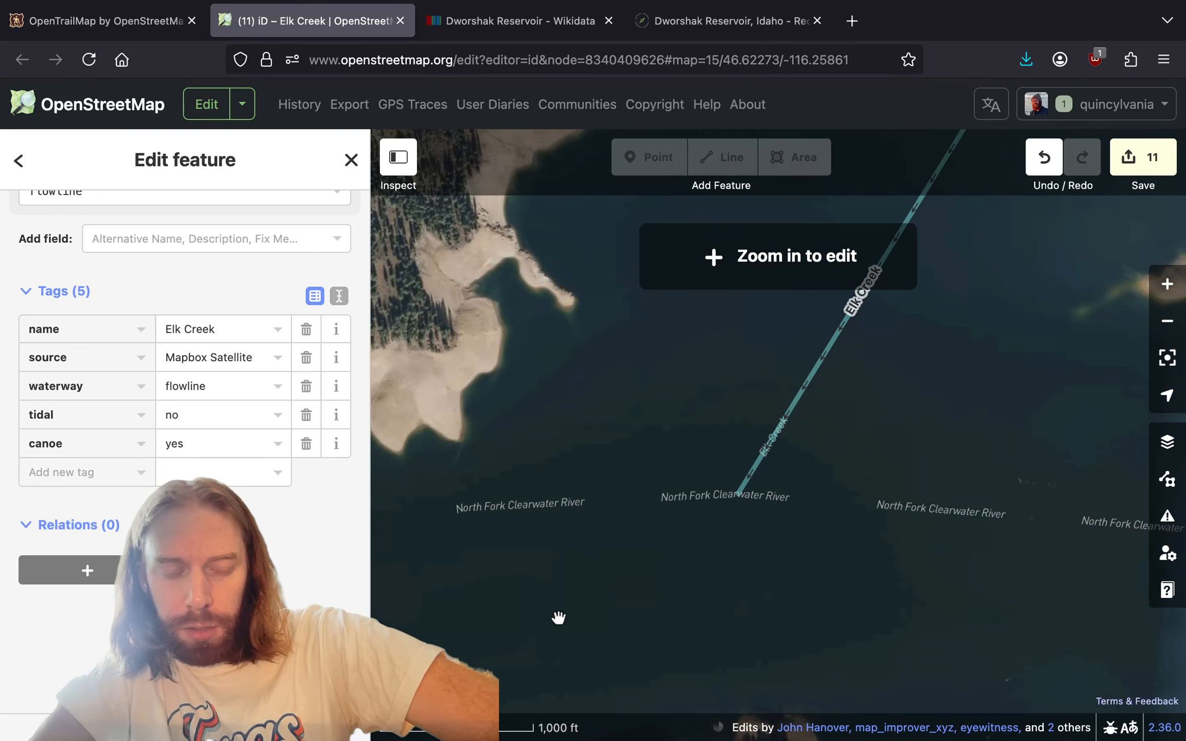
pyautogui.scroll(1, 686, 531)
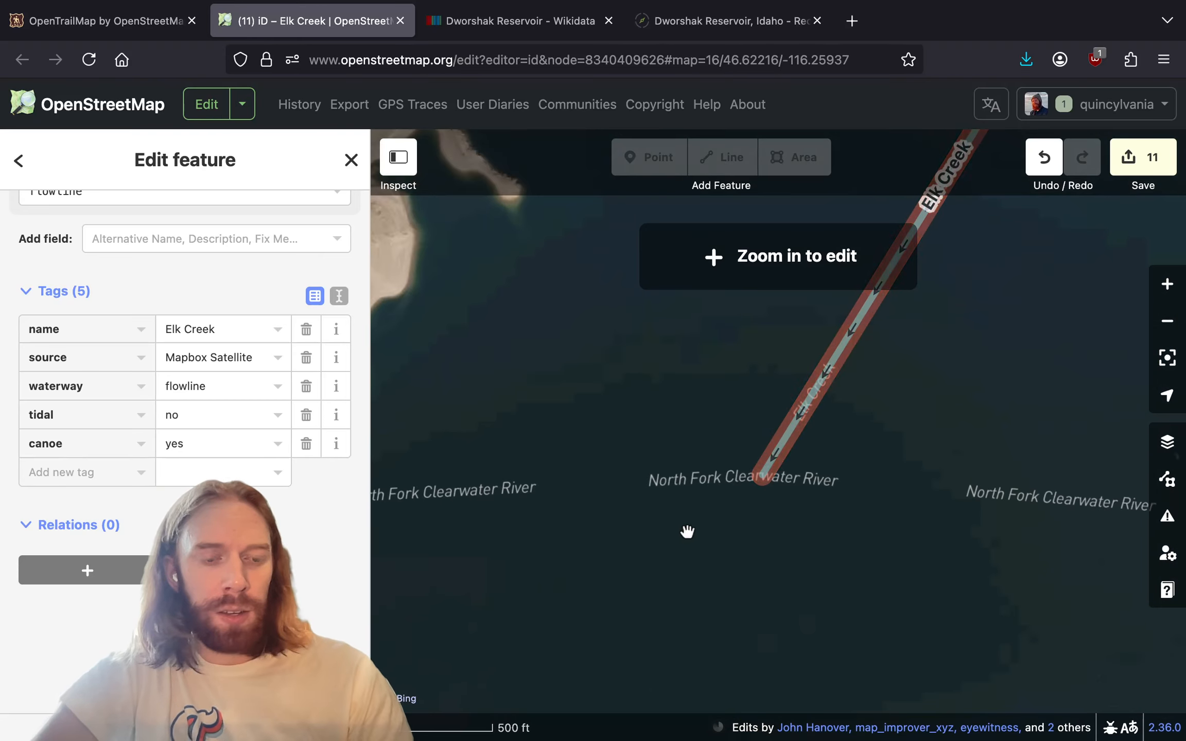
pyautogui.keyDown('shift'); pyautogui.click(643, 484); pyautogui.keyUp('shift')
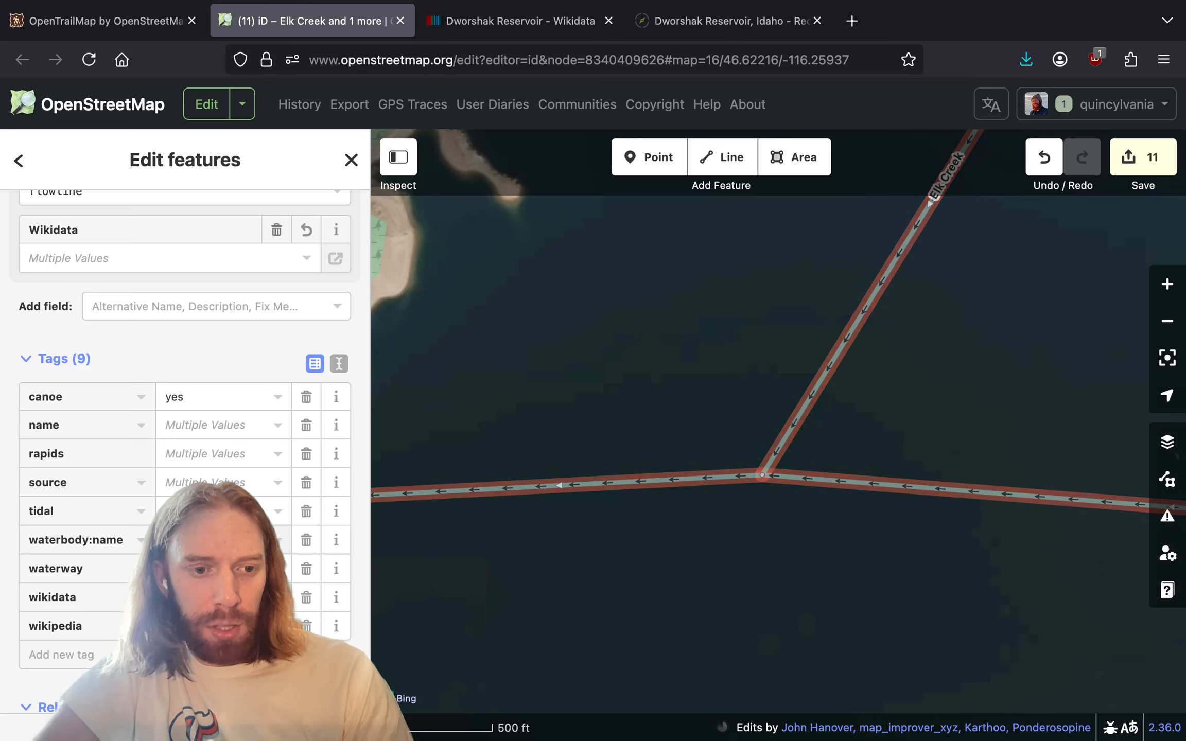
pyautogui.write('no')
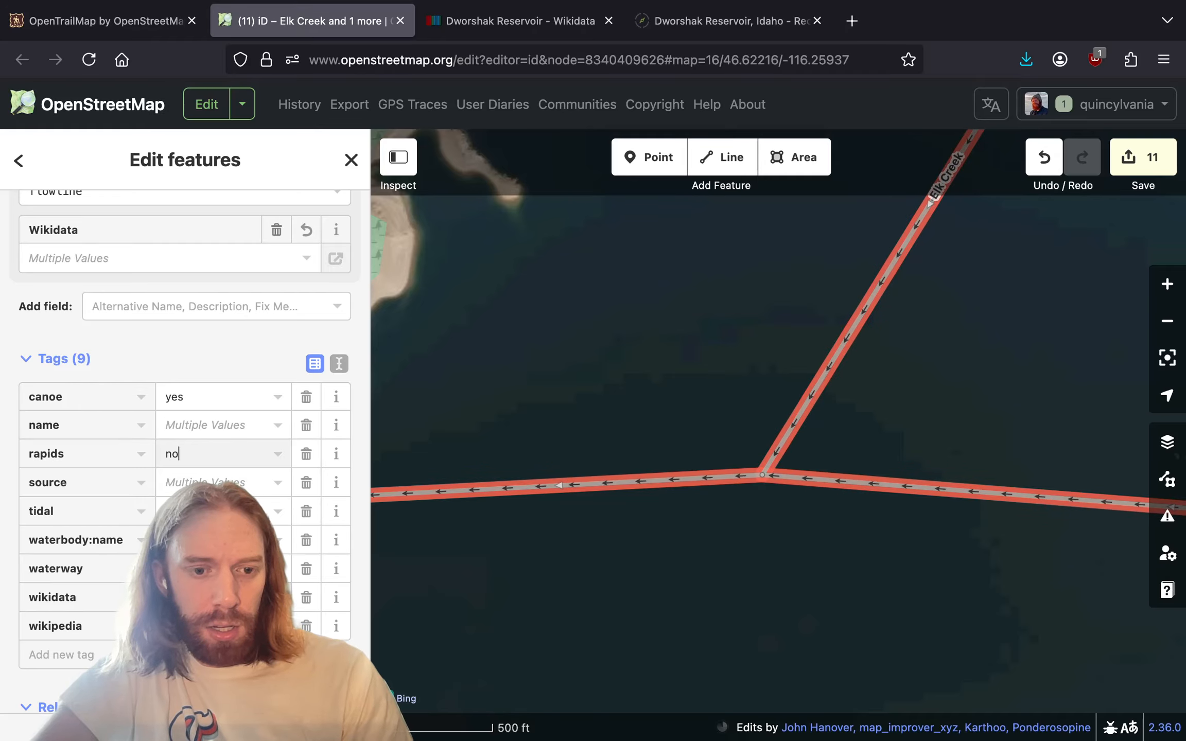
pyautogui.click(893, 447)
# - Survey Dworshak Reservoir downstream to the dam and examine the boat ramps at Bruce's Eddy
pyautogui.moveTo(913, 413); pyautogui.dragTo(591, 472)
pyautogui.scroll(-5, 590, 472)
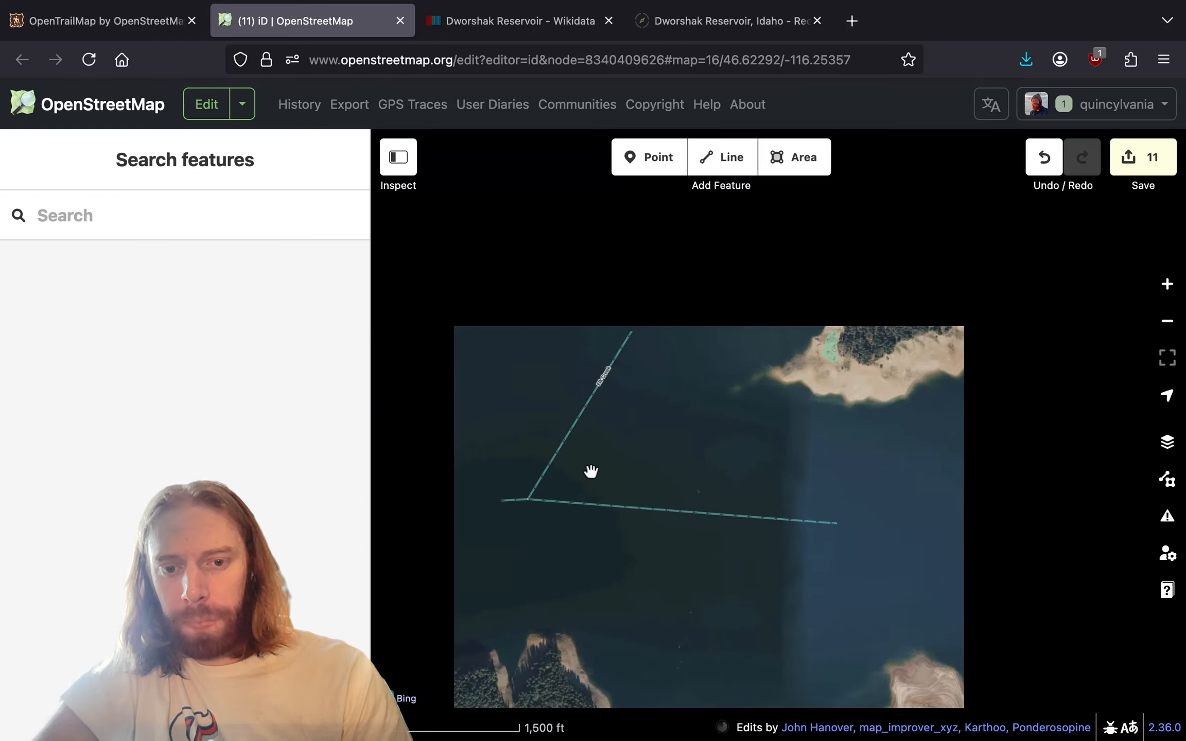
pyautogui.scroll(-5, 574, 478)
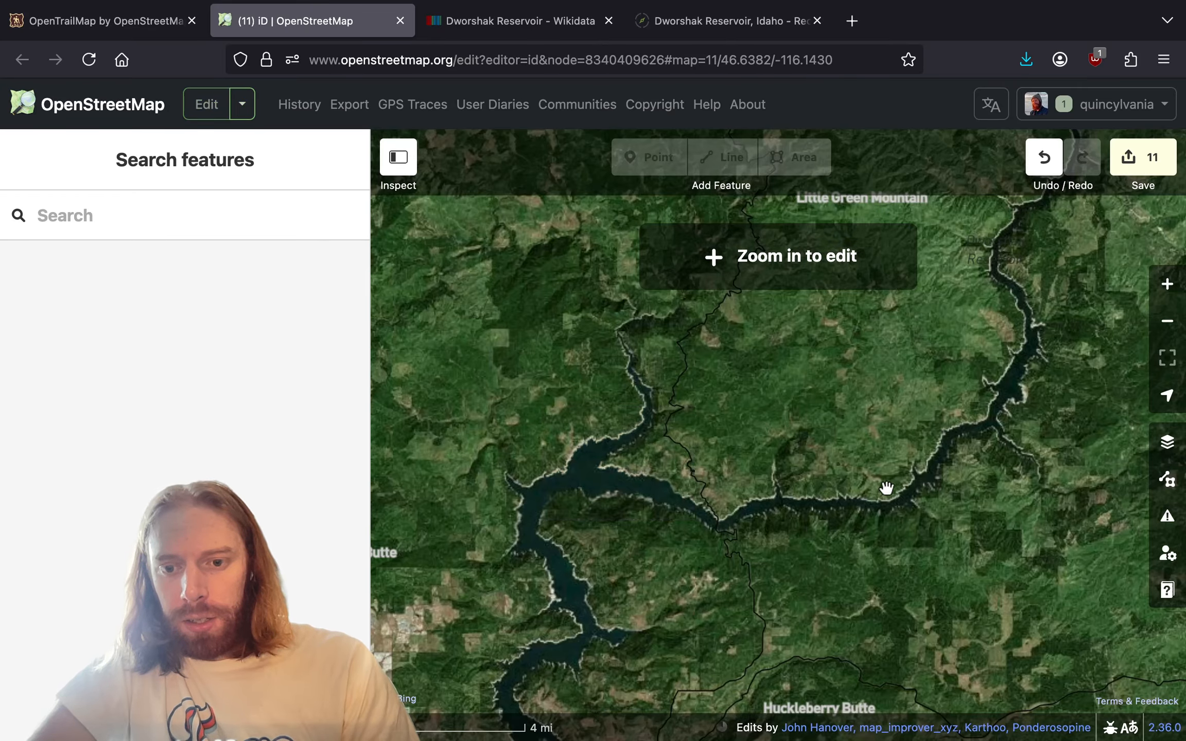
pyautogui.moveTo(886, 490)
pyautogui.mouseDown()
pyautogui.moveTo(519, 559)
pyautogui.moveTo(754, 402)
pyautogui.moveTo(908, 328)
pyautogui.mouseUp()
pyautogui.moveTo(510, 567); pyautogui.dragTo(646, 482)
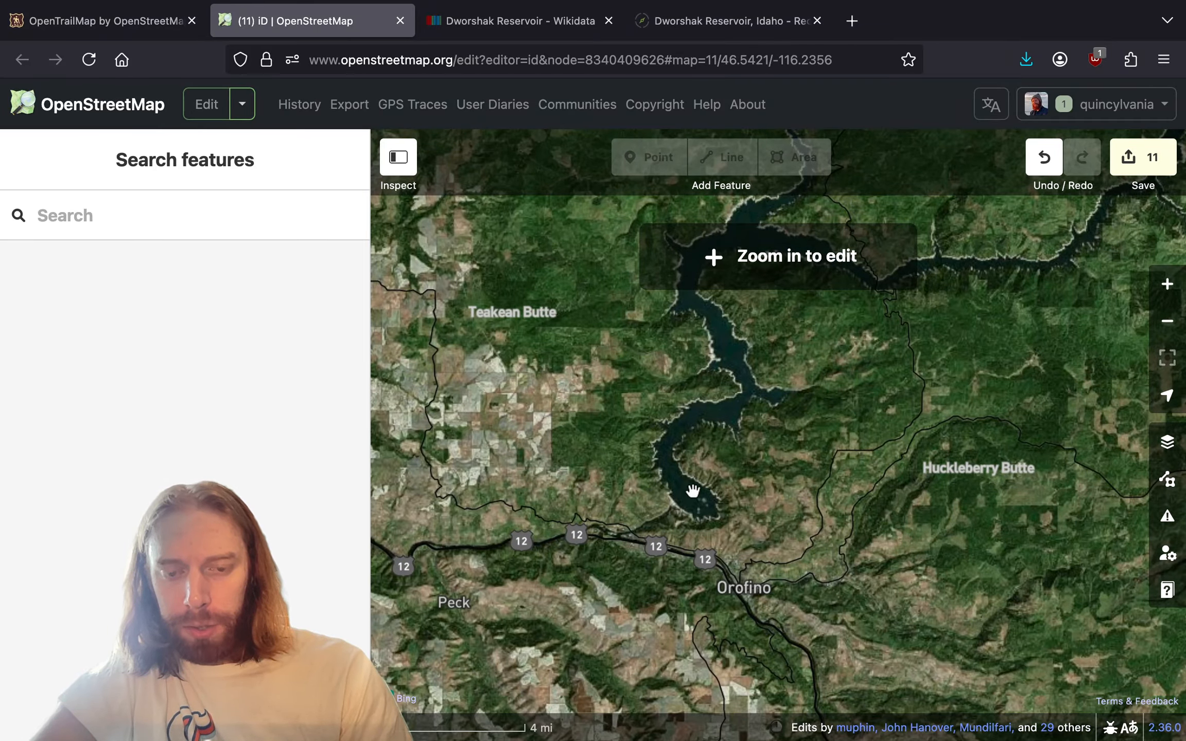
pyautogui.scroll(10, 692, 491)
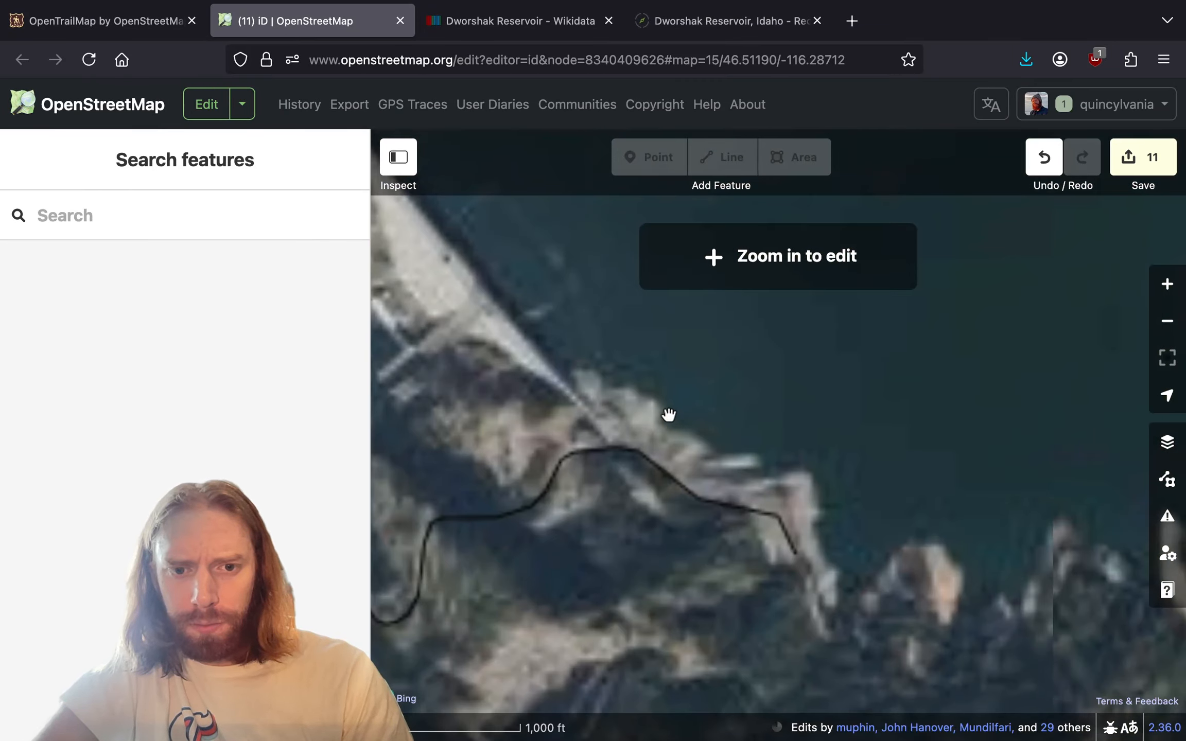
pyautogui.moveTo(670, 365); pyautogui.dragTo(809, 418)
pyautogui.click(852, 278)
pyautogui.moveTo(963, 422)
pyautogui.mouseDown()
pyautogui.moveTo(907, 418)
pyautogui.moveTo(660, 561)
pyautogui.mouseUp()
pyautogui.moveTo(696, 464); pyautogui.dragTo(816, 366)
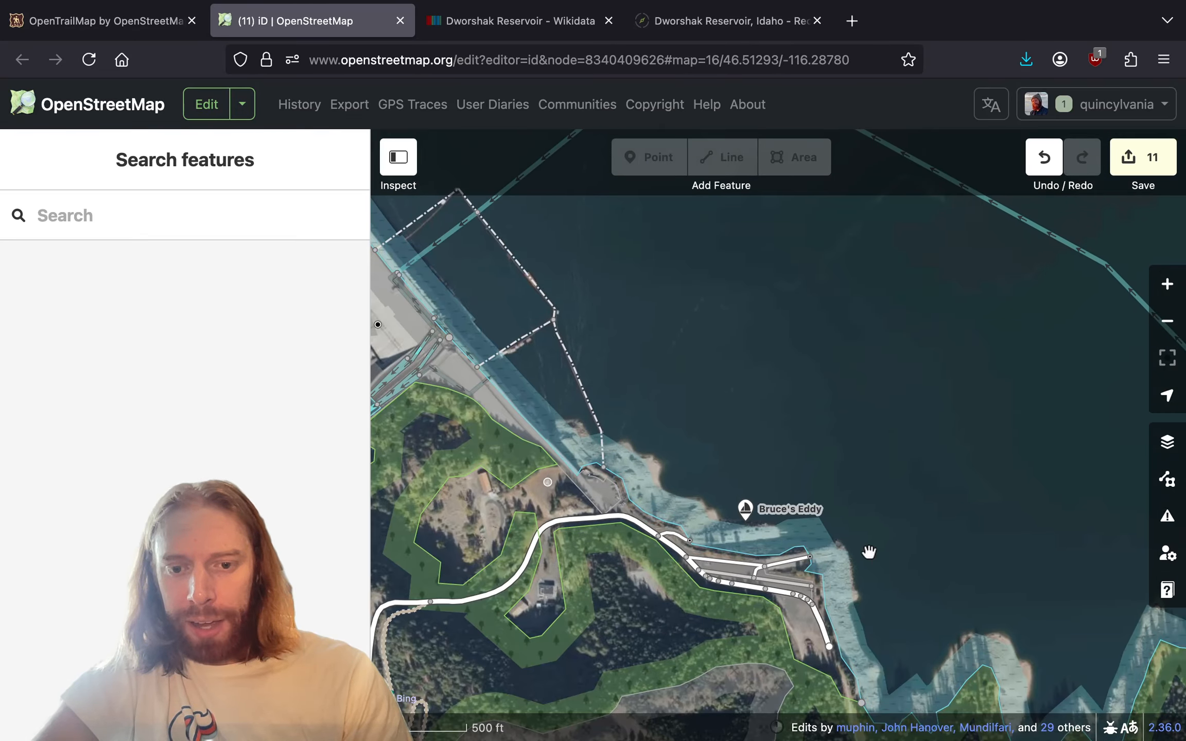
pyautogui.scroll(5, 718, 544)
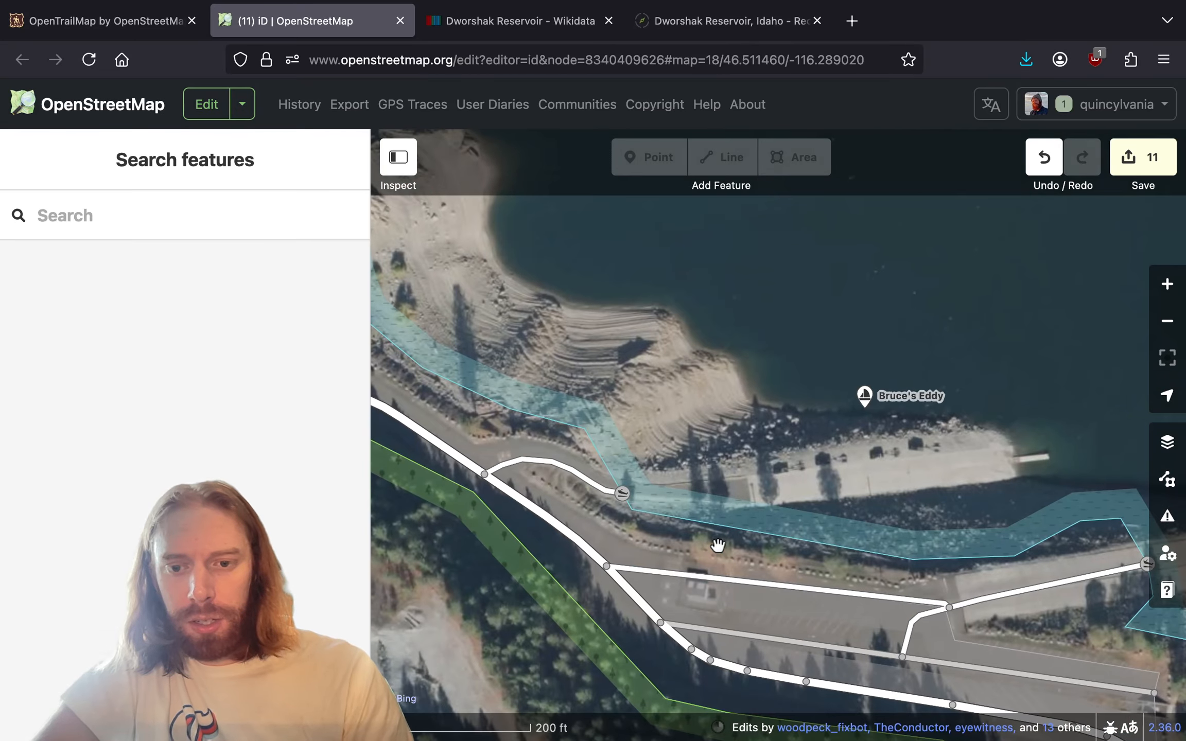
# - Compare the two background imagery layers at the Bruce's Eddy ramps with area fills hidden
pyautogui.press('w')
pyautogui.moveTo(789, 482)
pyautogui.mouseDown()
pyautogui.moveTo(789, 460)
pyautogui.moveTo(593, 471)
pyautogui.mouseUp()
pyautogui.press('super+b')
pyautogui.press('super+b')
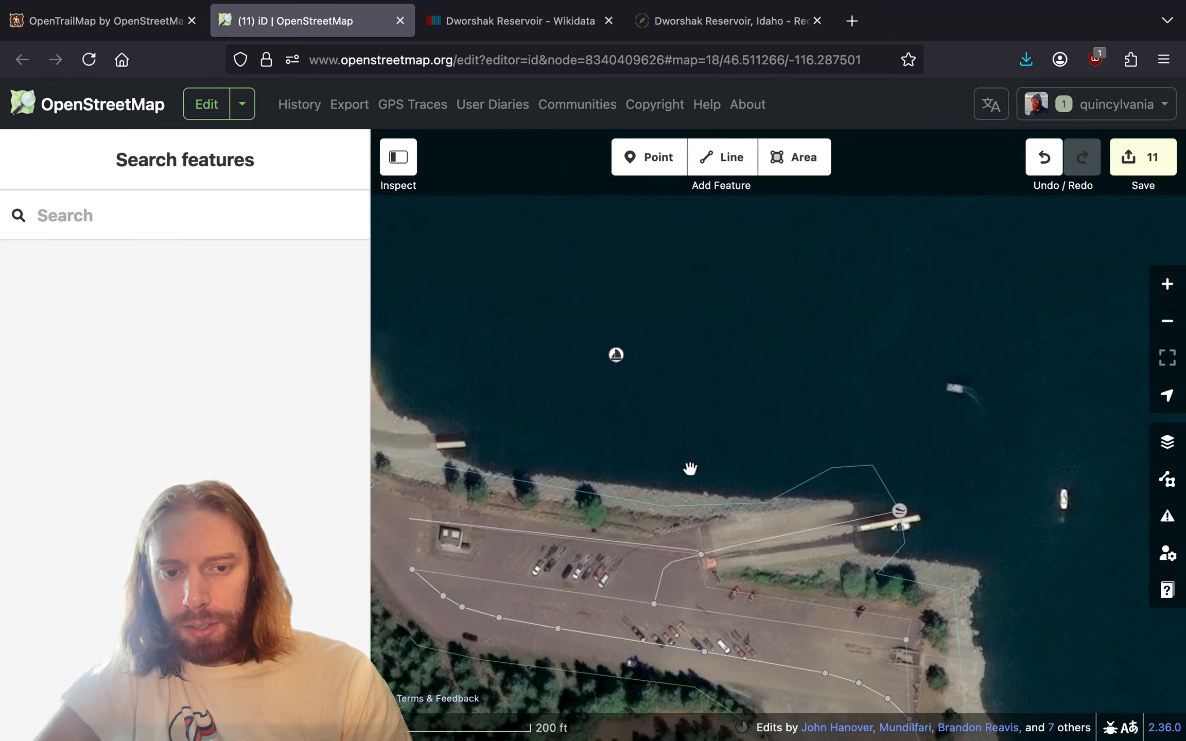
pyautogui.moveTo(691, 469); pyautogui.dragTo(892, 456)
pyautogui.press('super+b')
pyautogui.scroll(-2, 634, 460)
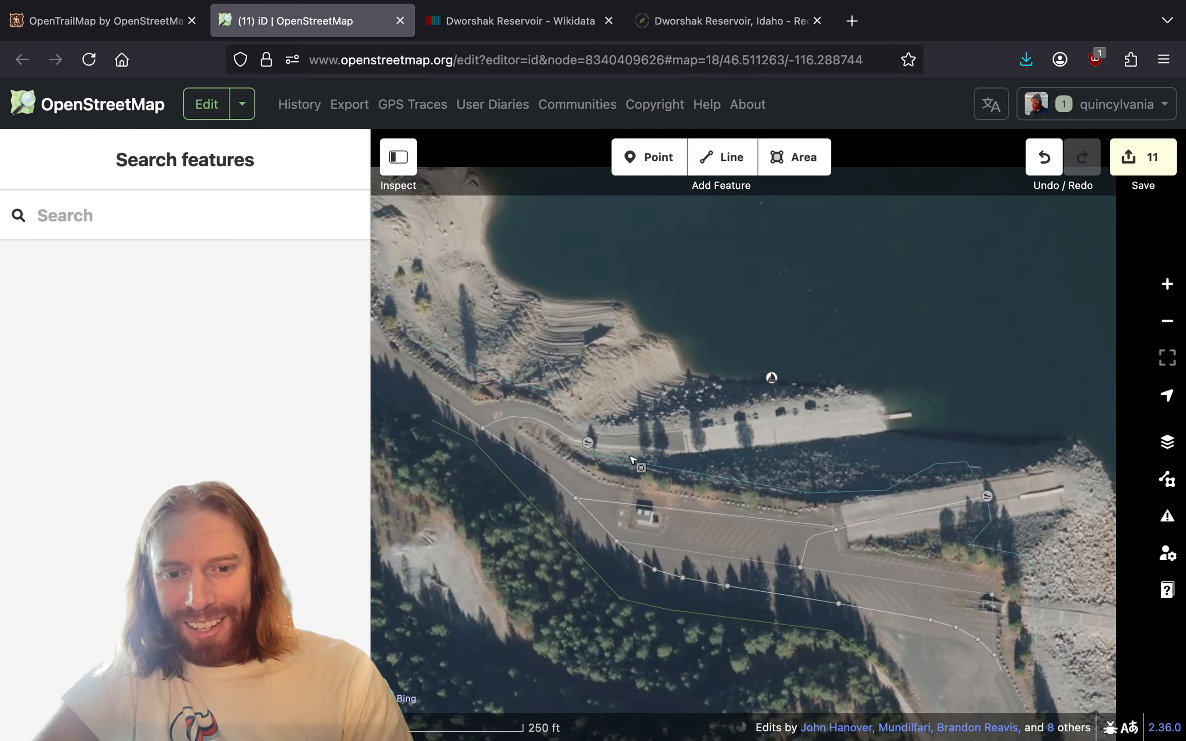
# - Move the western Bruce's Eddy slipway point east to the head of the concrete ramp and reshape the reservoir shoreline around it
pyautogui.scroll(3, 633, 459)
pyautogui.click(532, 418)
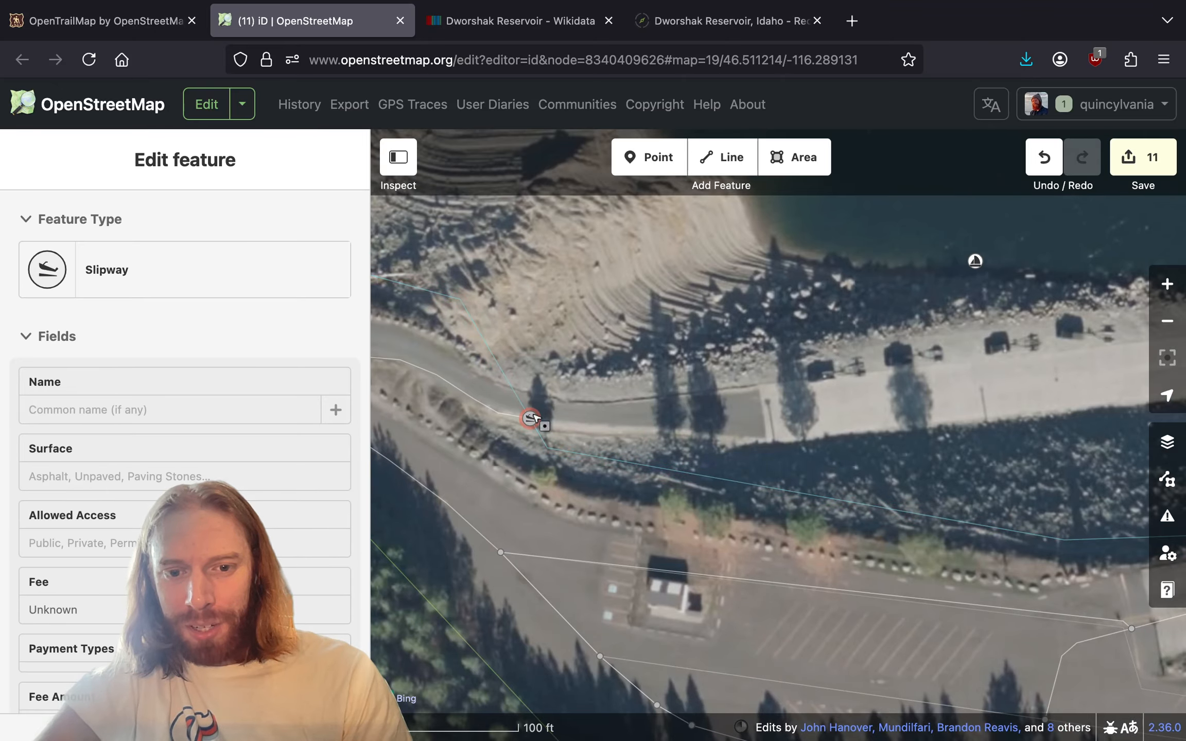
pyautogui.press('Escape')
pyautogui.press('w')
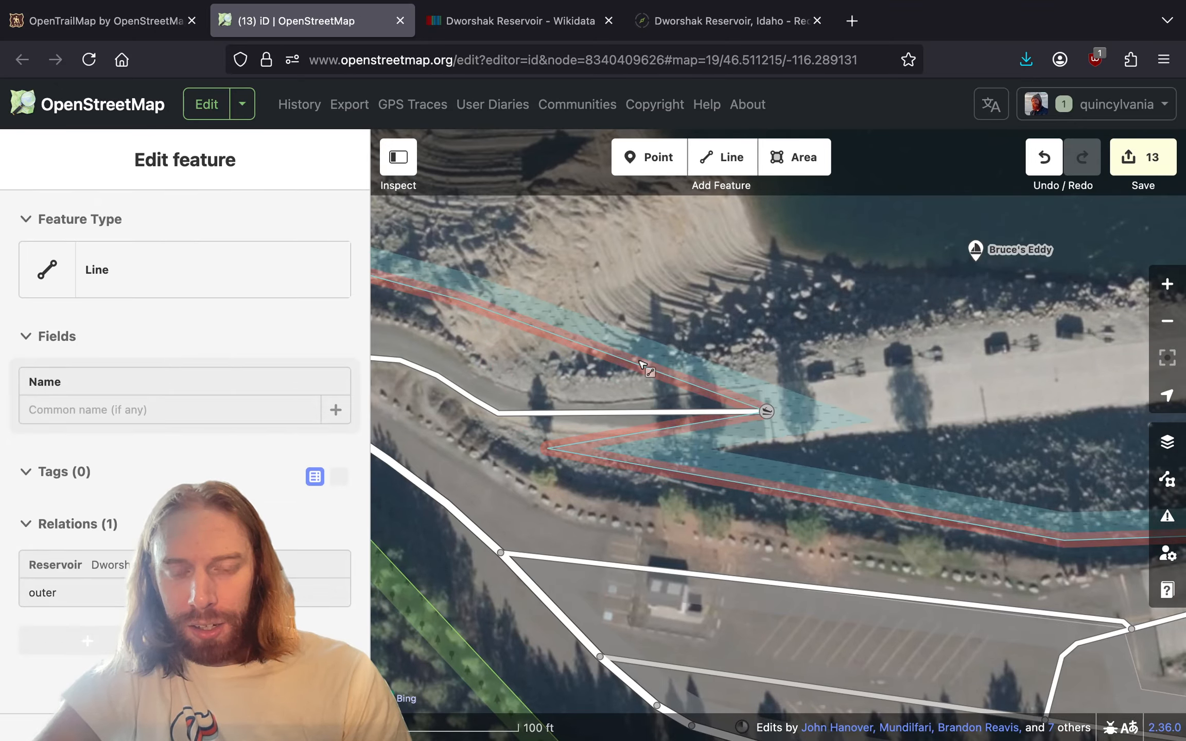
pyautogui.moveTo(762, 383); pyautogui.dragTo(761, 382)
pyautogui.moveTo(610, 343); pyautogui.dragTo(553, 370)
pyautogui.press('w')
pyautogui.moveTo(548, 453); pyautogui.dragTo(774, 449)
pyautogui.click(957, 443)
# - Adjust the reservoir outline's vertices on both sides of the eastern ramp to follow the bank more closely
pyautogui.moveTo(1025, 444); pyautogui.dragTo(546, 424)
pyautogui.moveTo(837, 402); pyautogui.dragTo(682, 347)
pyautogui.press('w')
pyautogui.moveTo(619, 369); pyautogui.dragTo(870, 367)
pyautogui.scroll(-3, 870, 367)
pyautogui.press('w')
pyautogui.press('w')
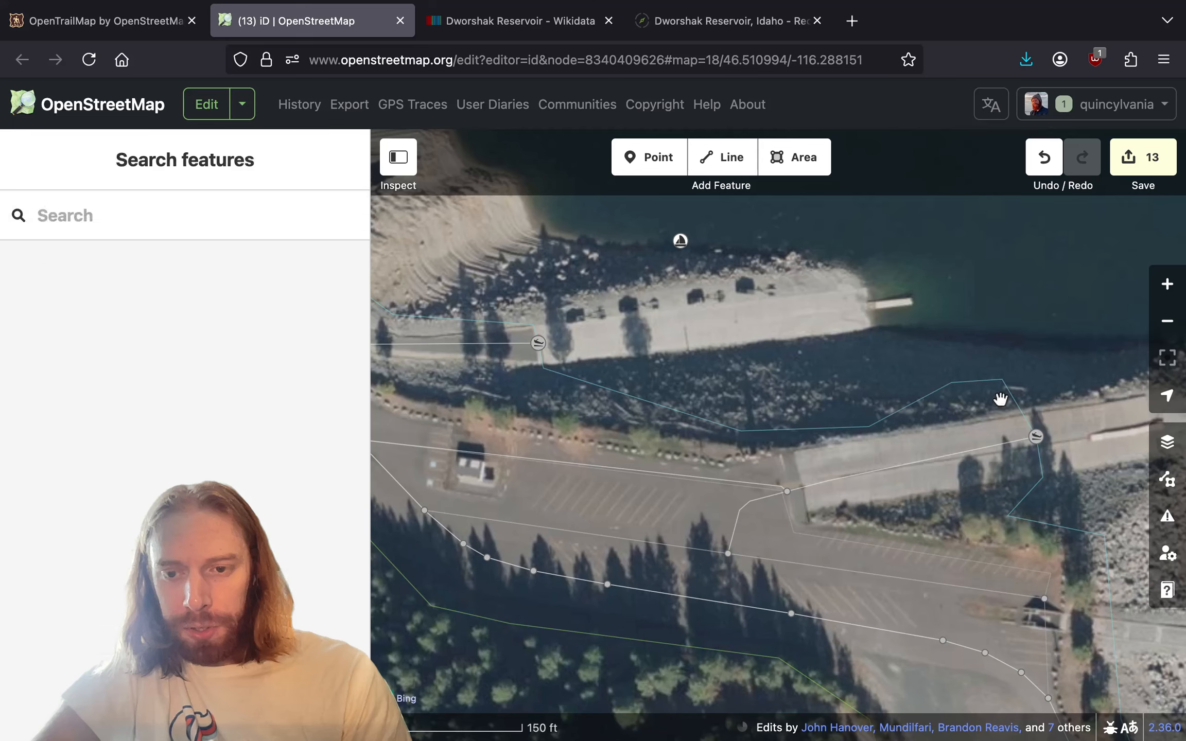
pyautogui.press('w')
pyautogui.moveTo(979, 381); pyautogui.dragTo(834, 399)
pyautogui.click(835, 386)
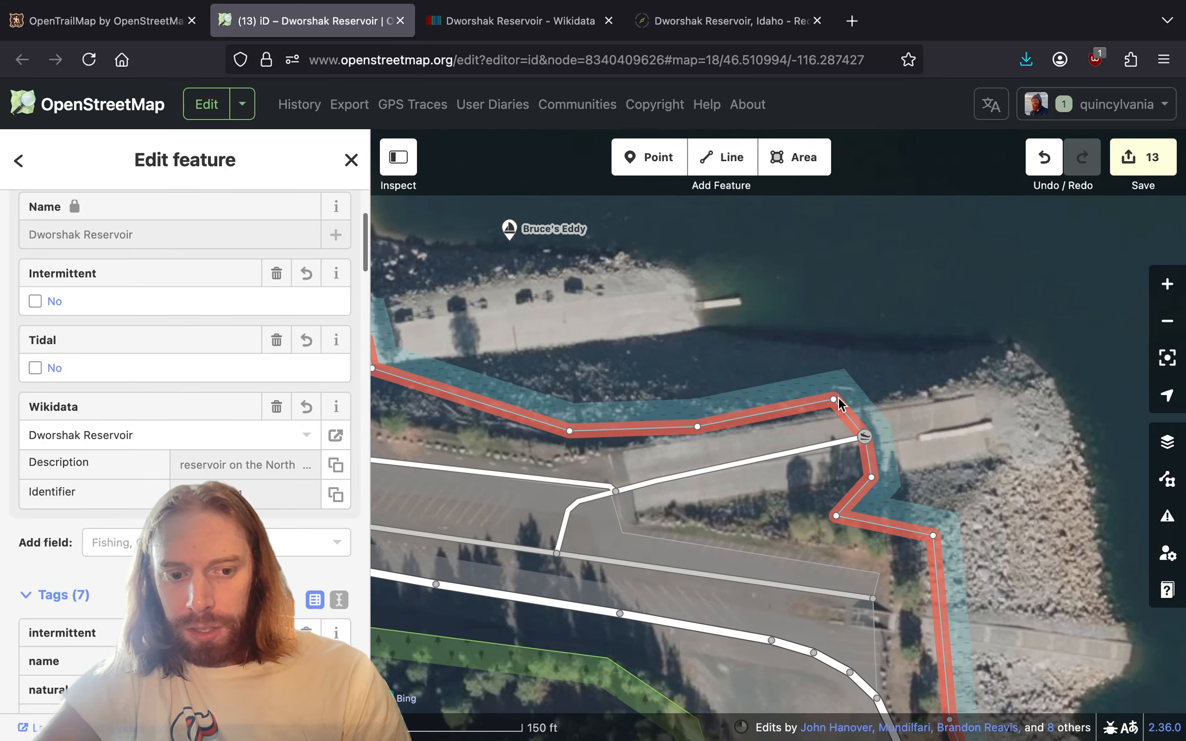
pyautogui.click(833, 400)
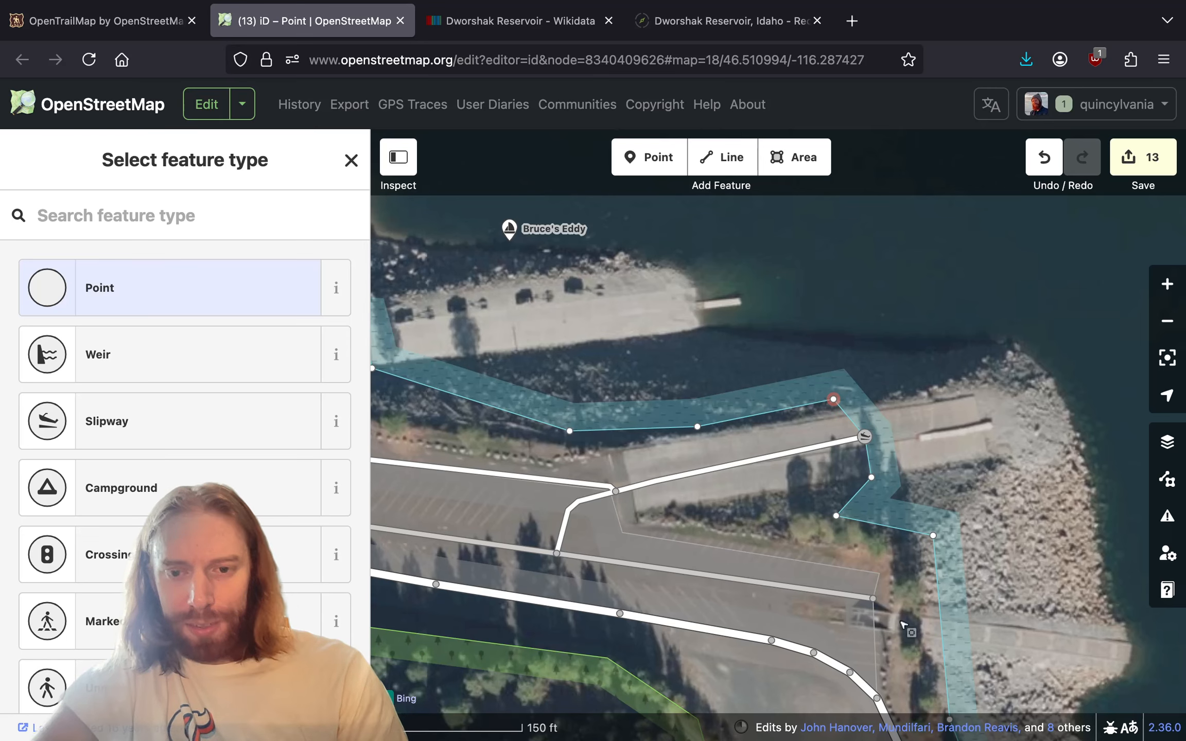
pyautogui.moveTo(847, 511); pyautogui.dragTo(880, 515)
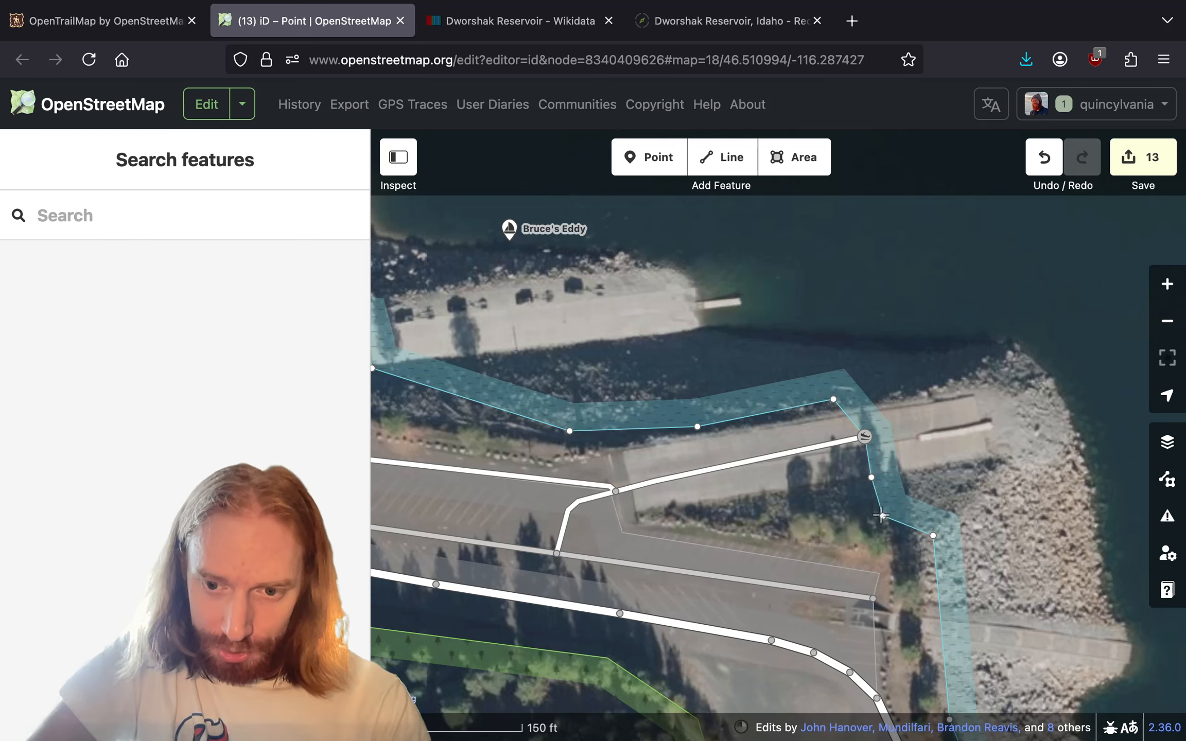
pyautogui.click(874, 514)
# - Shift the eastern slipway point slightly back along its ramp, keeping it on the shoreline
pyautogui.scroll(-10, 914, 370)
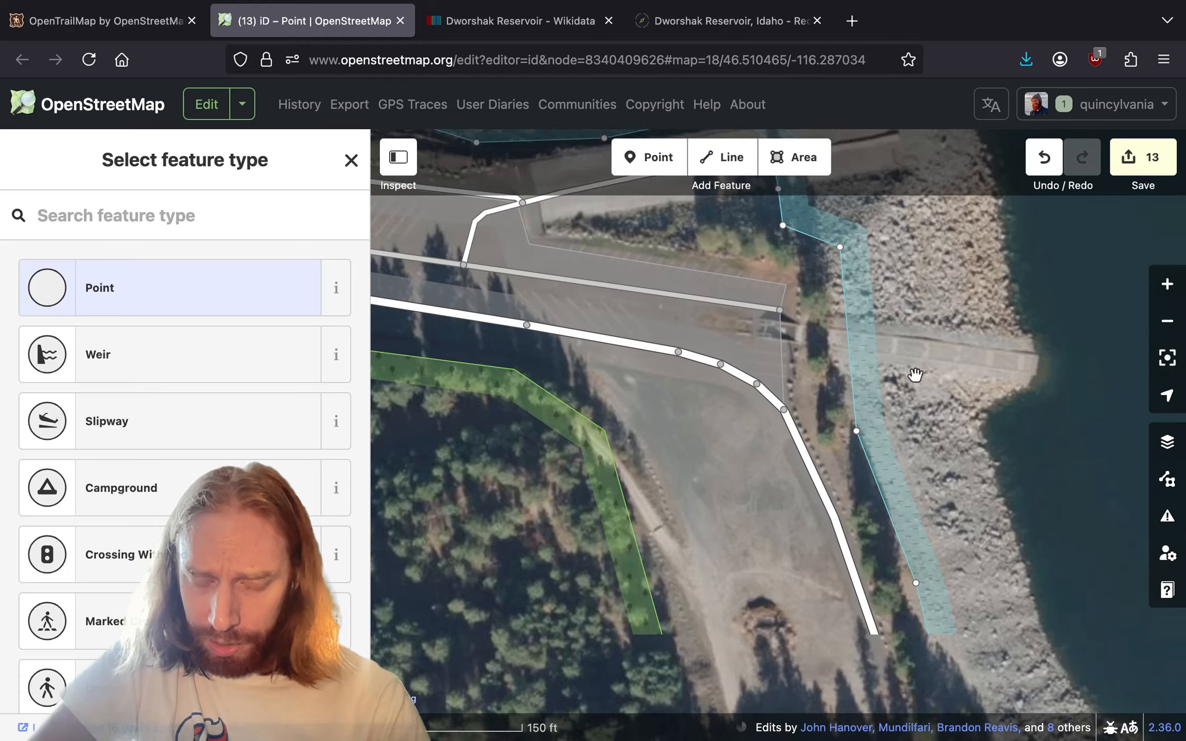
pyautogui.moveTo(915, 370); pyautogui.dragTo(889, 609)
pyautogui.moveTo(835, 372); pyautogui.dragTo(945, 398)
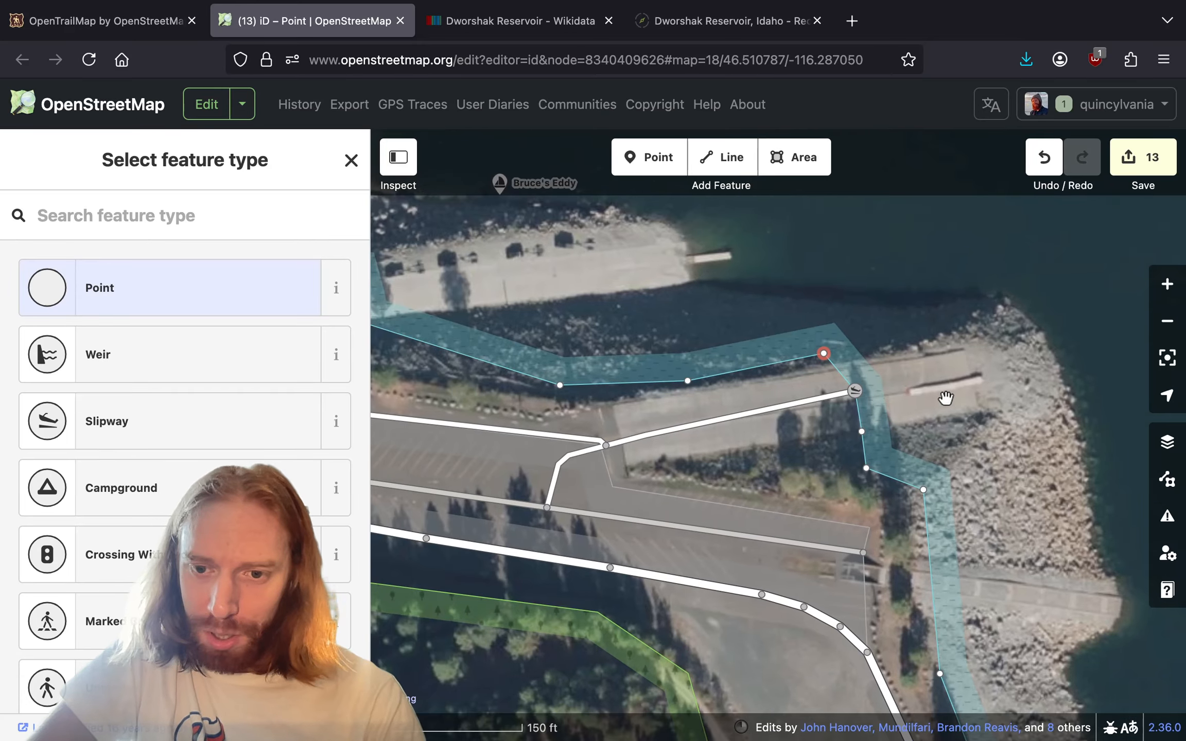
pyautogui.moveTo(856, 393); pyautogui.dragTo(847, 397)
# - Draw a line from the western slipway down the ramp and across the water to the reservoir's flowline
pyautogui.moveTo(669, 292); pyautogui.dragTo(851, 291)
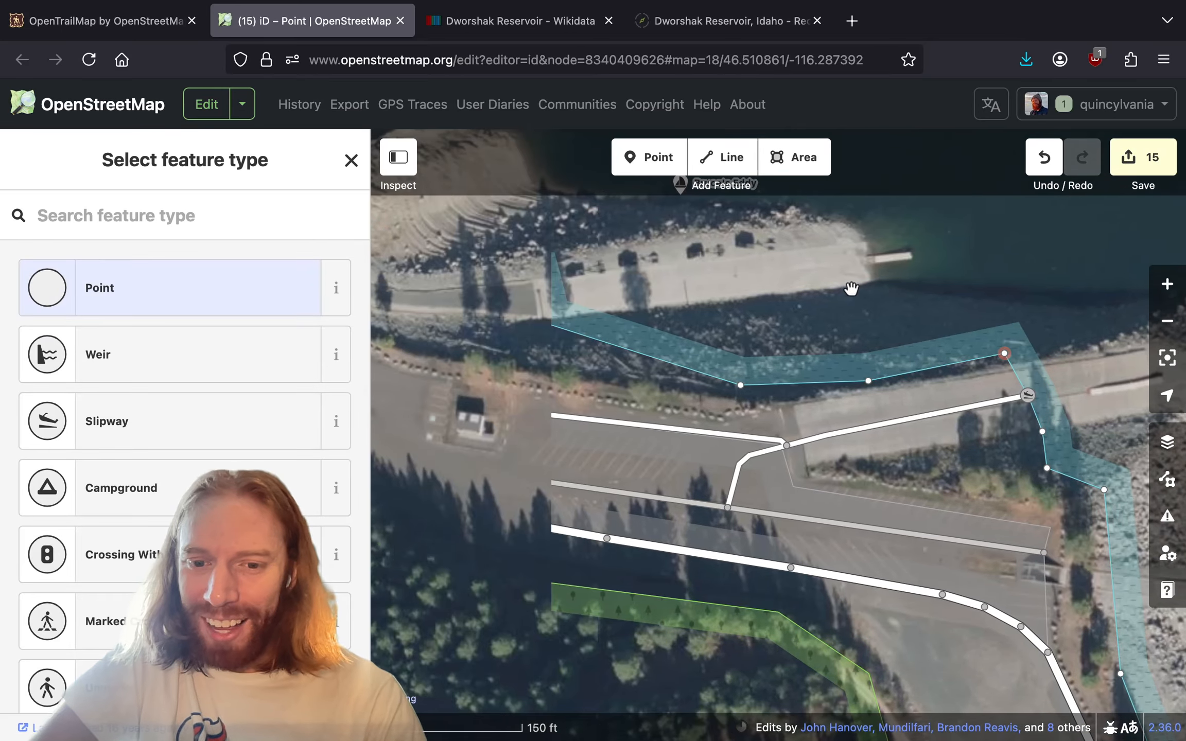
pyautogui.moveTo(775, 403); pyautogui.dragTo(930, 402)
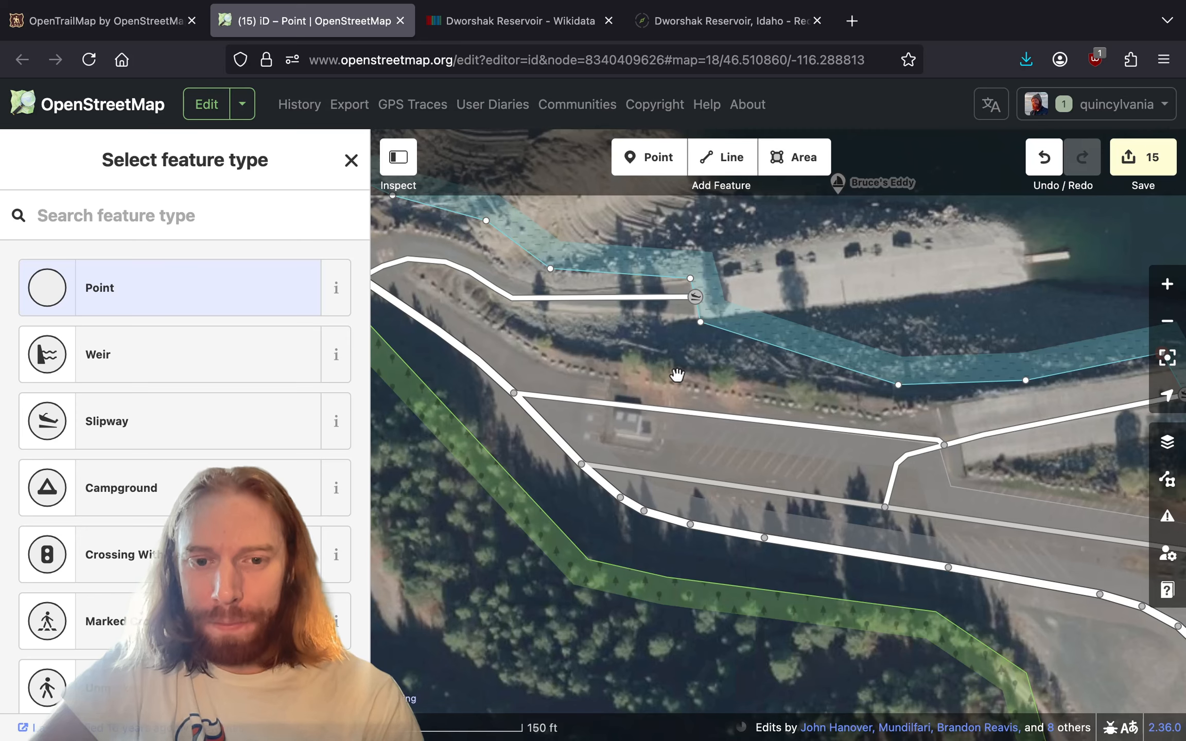
pyautogui.moveTo(677, 375); pyautogui.dragTo(695, 463)
pyautogui.moveTo(895, 346); pyautogui.dragTo(703, 346)
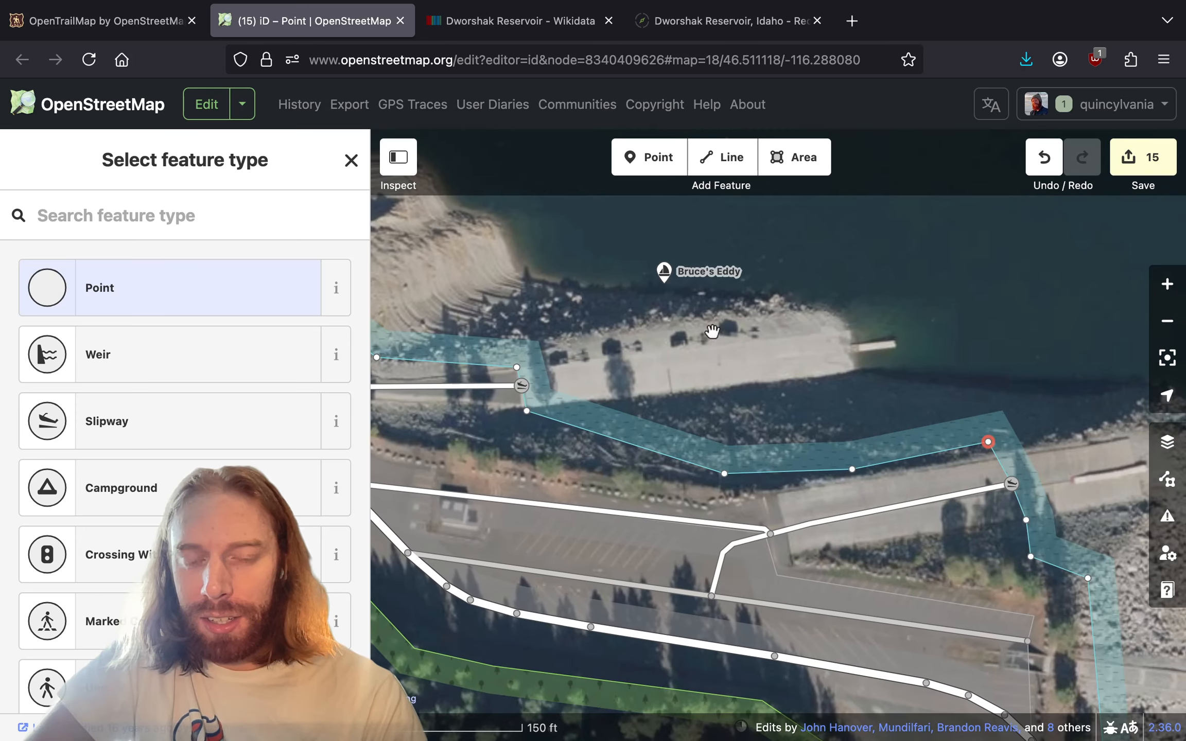
pyautogui.click(746, 170)
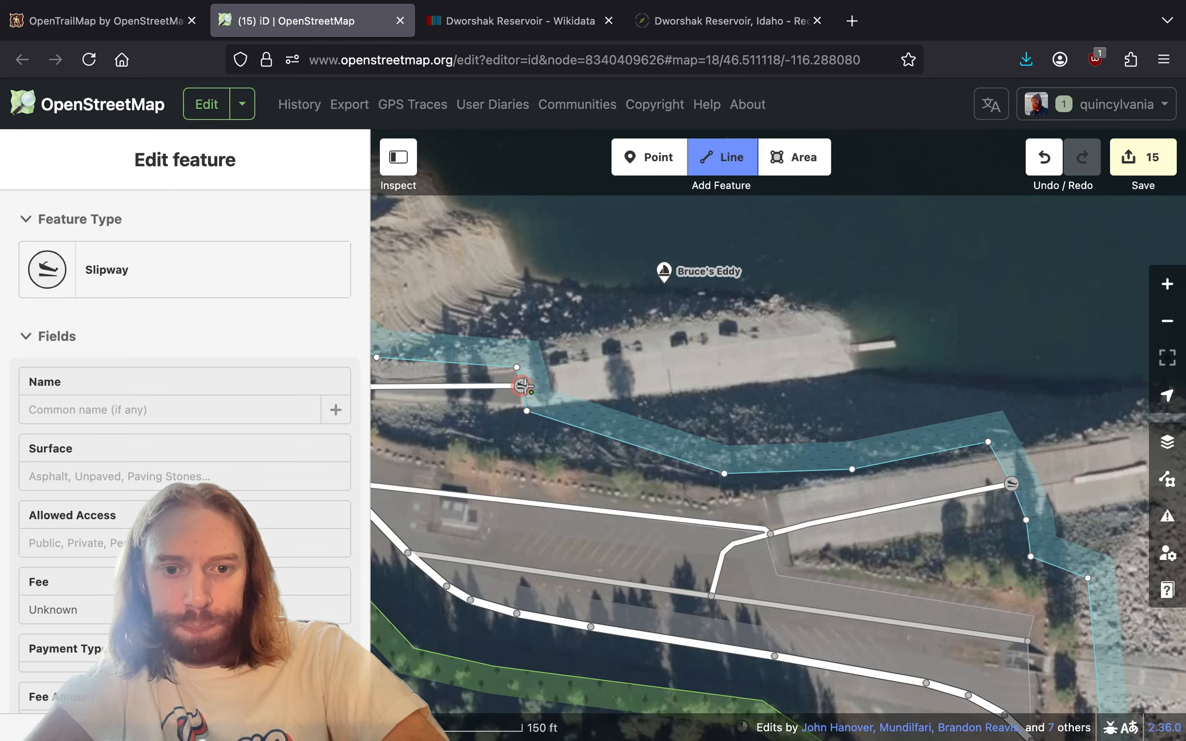
pyautogui.click(523, 387)
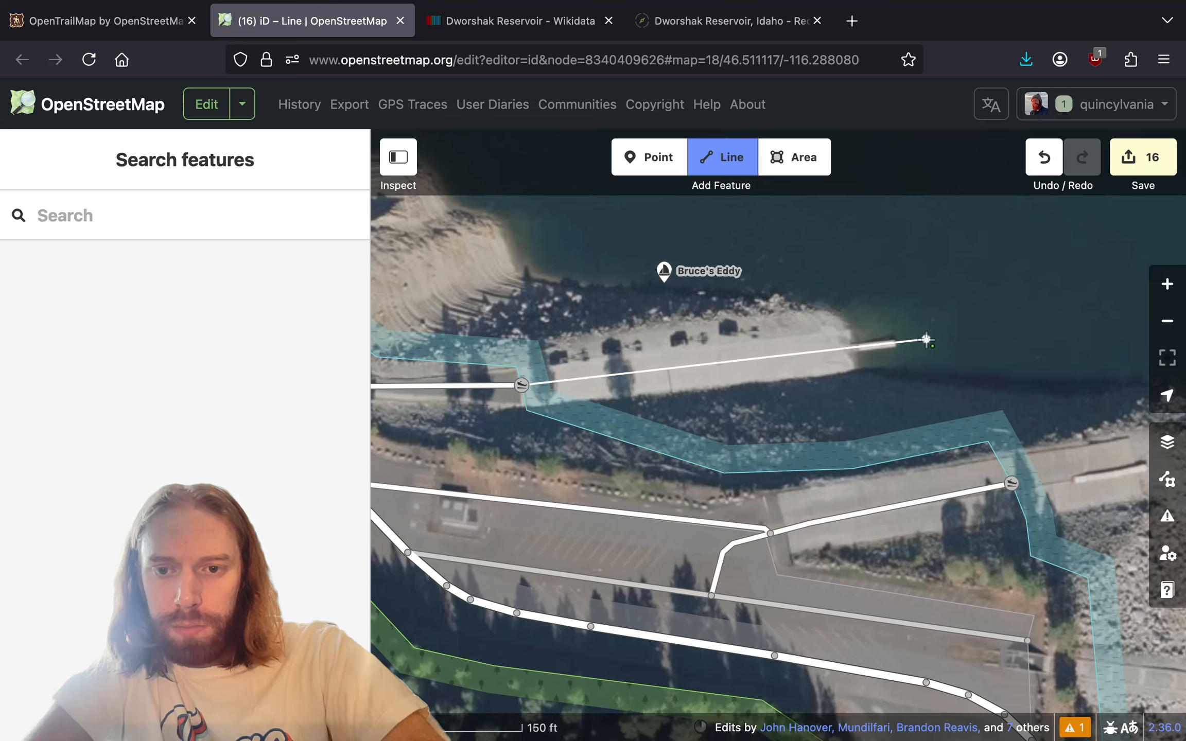
pyautogui.moveTo(965, 275); pyautogui.dragTo(892, 397)
pyautogui.scroll(-5, 892, 397)
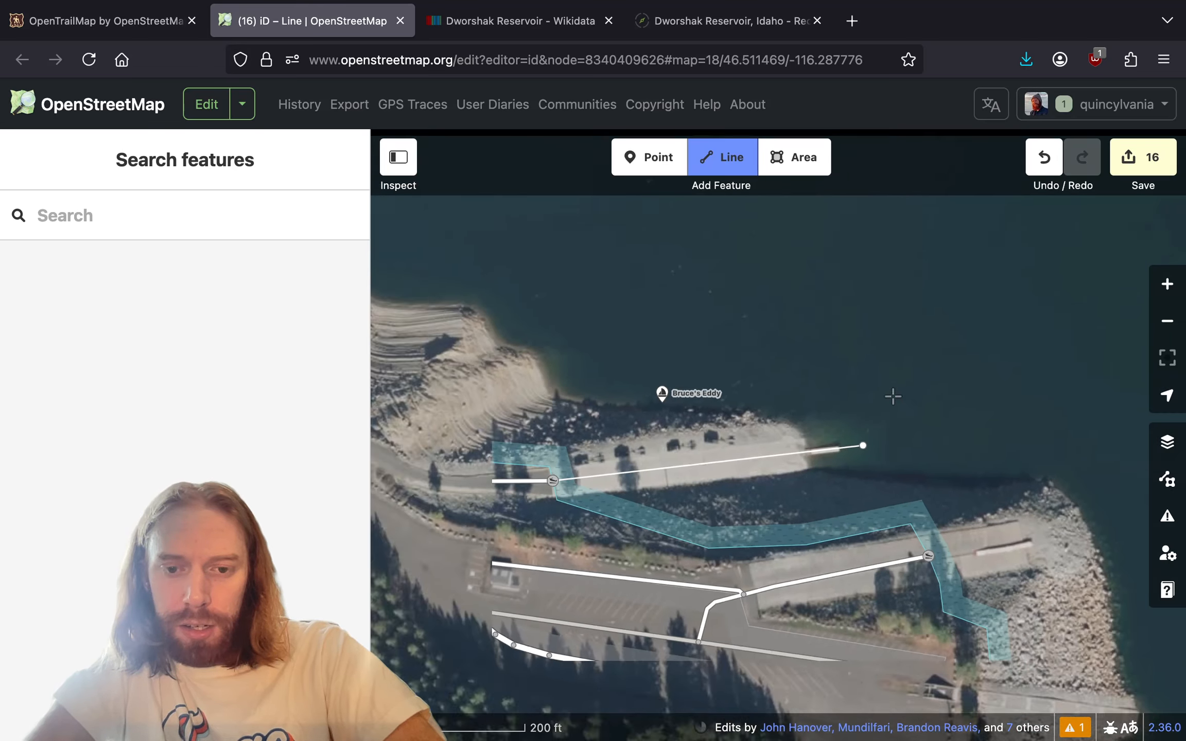
pyautogui.moveTo(940, 304); pyautogui.dragTo(802, 471)
pyautogui.scroll(-5, 802, 471)
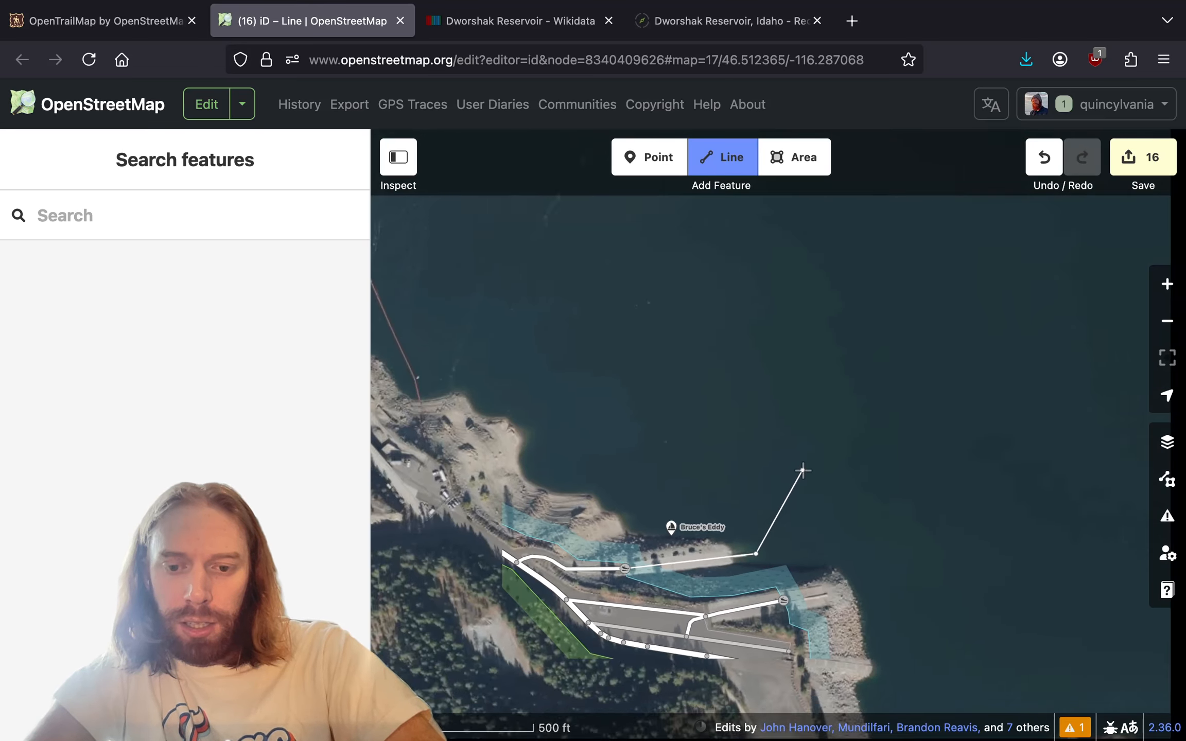
pyautogui.moveTo(851, 354); pyautogui.dragTo(608, 496)
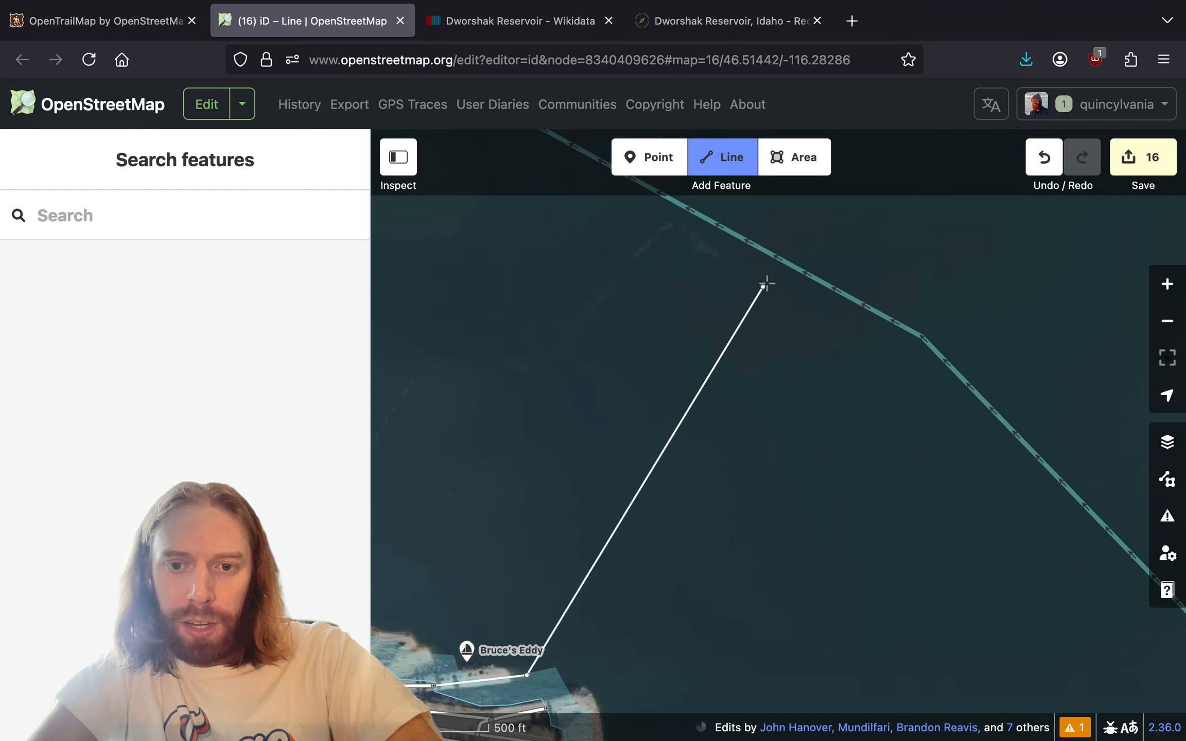
pyautogui.doubleClick(778, 260)
# - Draw a line from the eastern slipway into the water to join the first access line, and move their junction farther east
pyautogui.moveTo(731, 579); pyautogui.dragTo(933, 402)
pyautogui.press('2')
pyautogui.scroll(5, 746, 561)
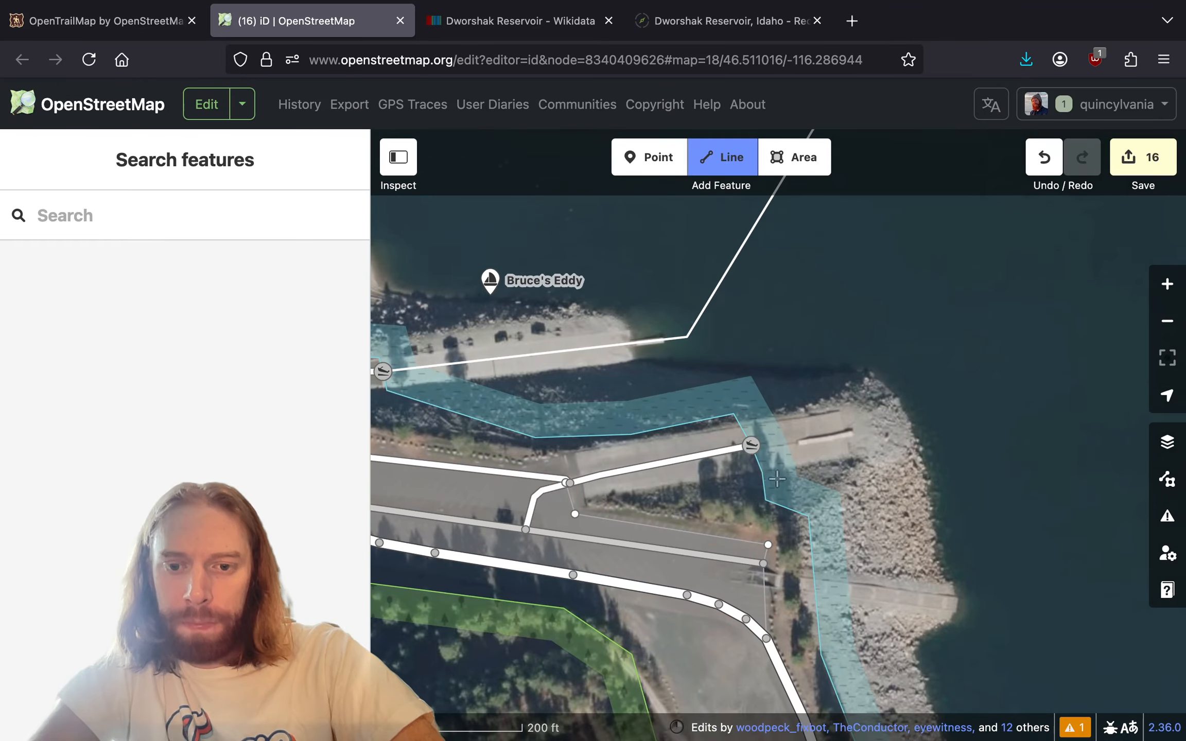
pyautogui.click(762, 445)
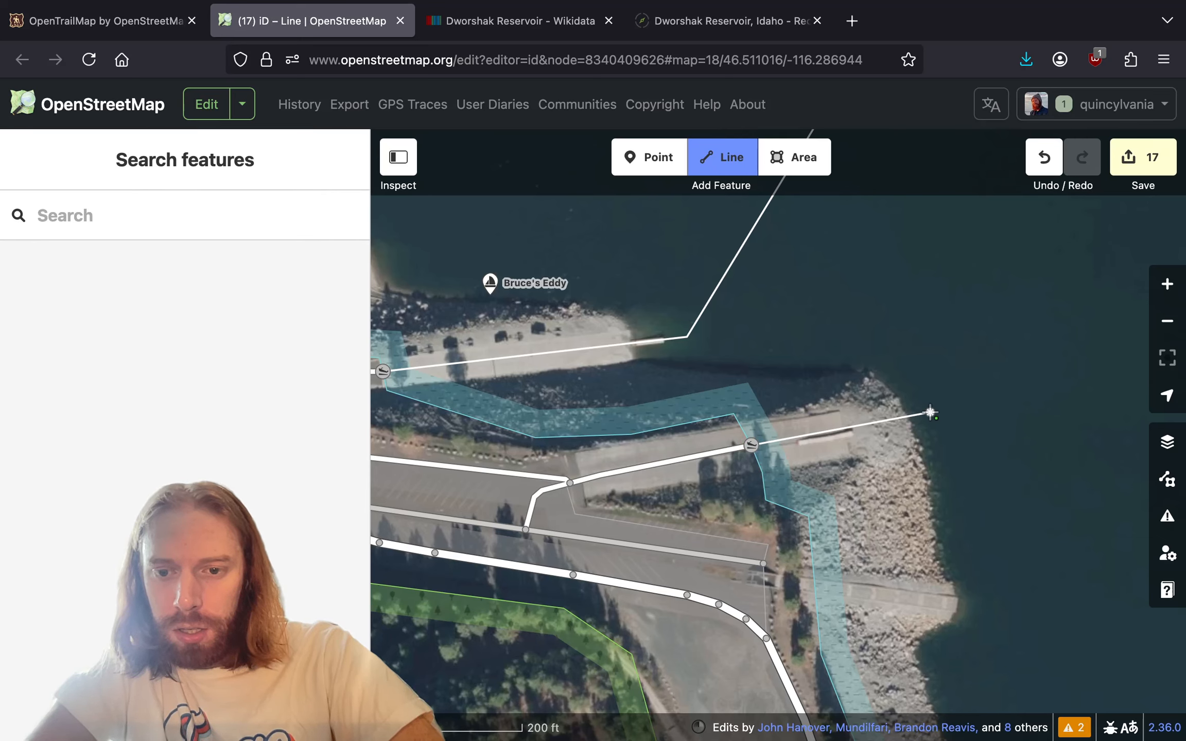
pyautogui.moveTo(976, 352)
pyautogui.mouseDown()
pyautogui.moveTo(775, 418)
pyautogui.moveTo(773, 492)
pyautogui.mouseUp()
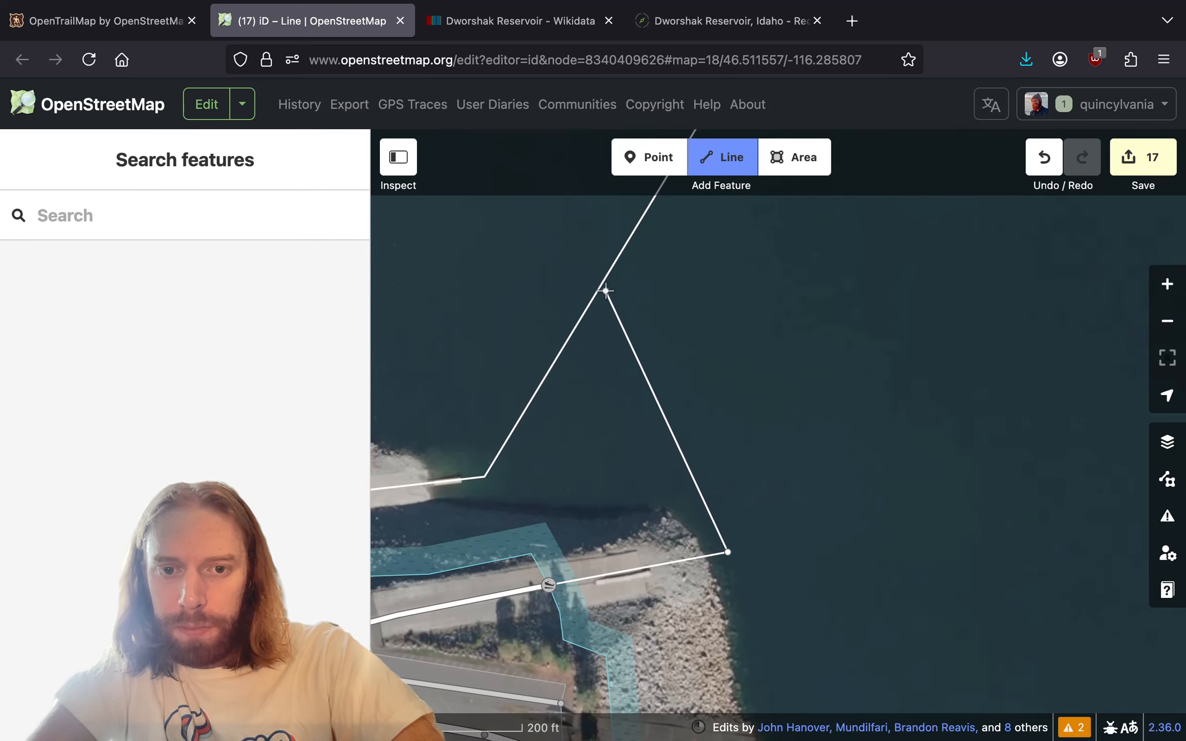
pyautogui.moveTo(605, 291); pyautogui.dragTo(720, 307)
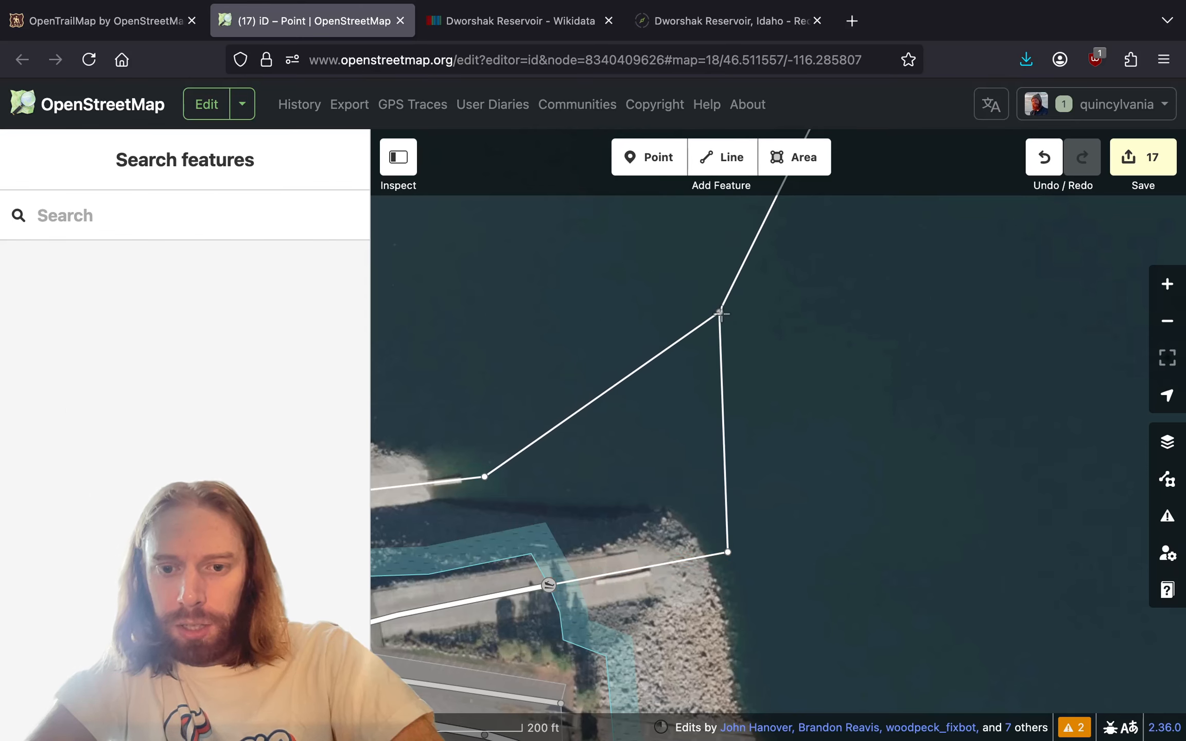
# - Move the eastern access line's corner slightly west so its final stretch runs straight north to the junction
pyautogui.click(723, 406)
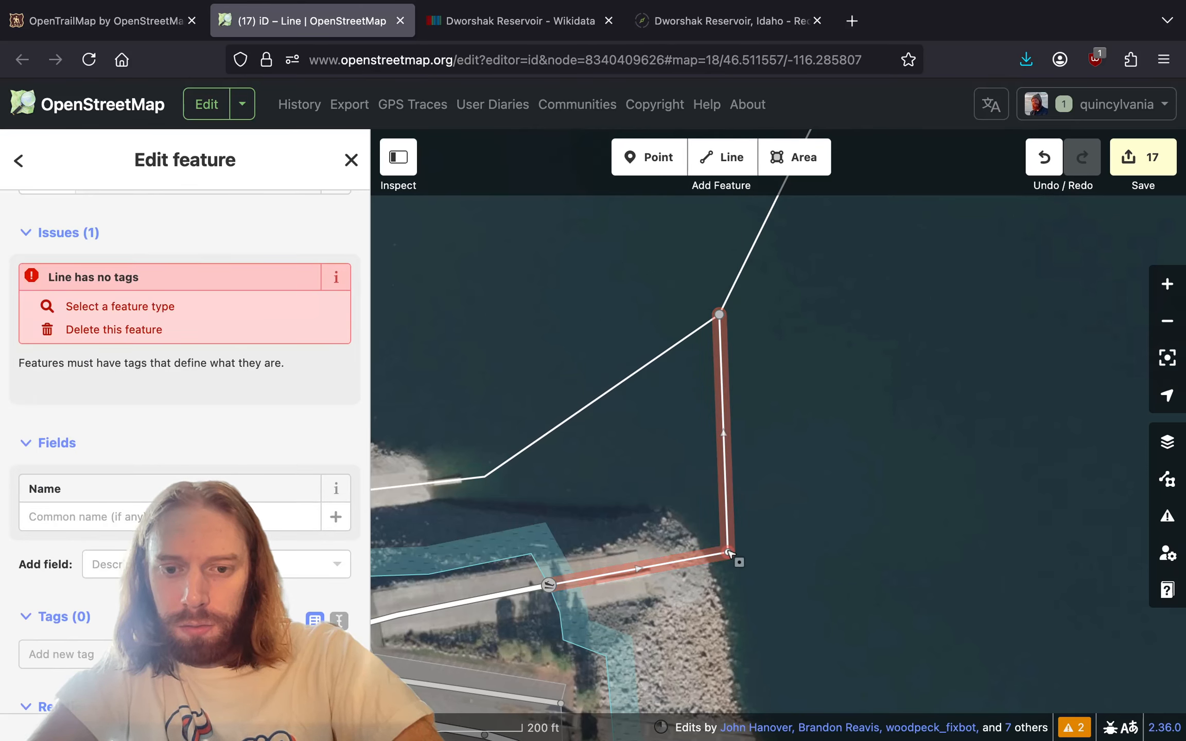
pyautogui.moveTo(729, 552); pyautogui.dragTo(719, 557)
pyautogui.moveTo(765, 476); pyautogui.dragTo(847, 465)
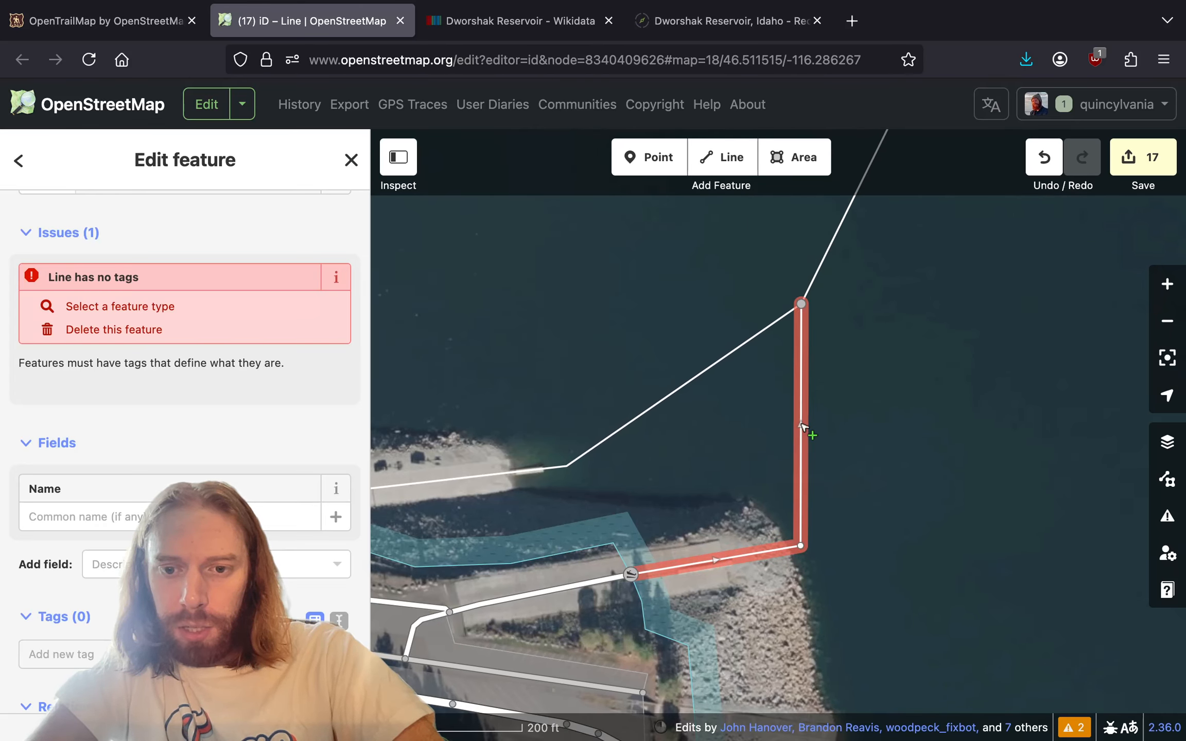
pyautogui.moveTo(802, 425); pyautogui.dragTo(814, 437)
pyautogui.moveTo(812, 541); pyautogui.dragTo(800, 545)
pyautogui.click(838, 415)
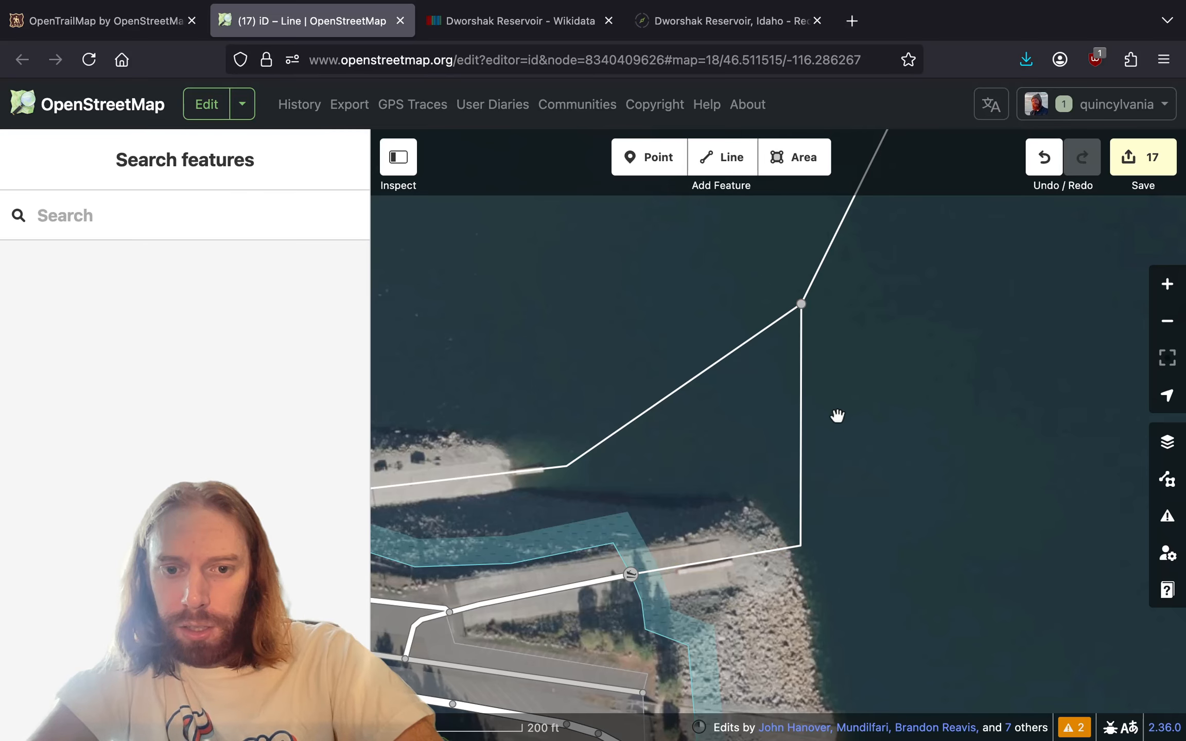
# - Reshape both access lines so their junction sits just off the ramps and the western line continues straight down its ramp
pyautogui.moveTo(817, 344); pyautogui.dragTo(925, 342)
pyautogui.click(851, 342)
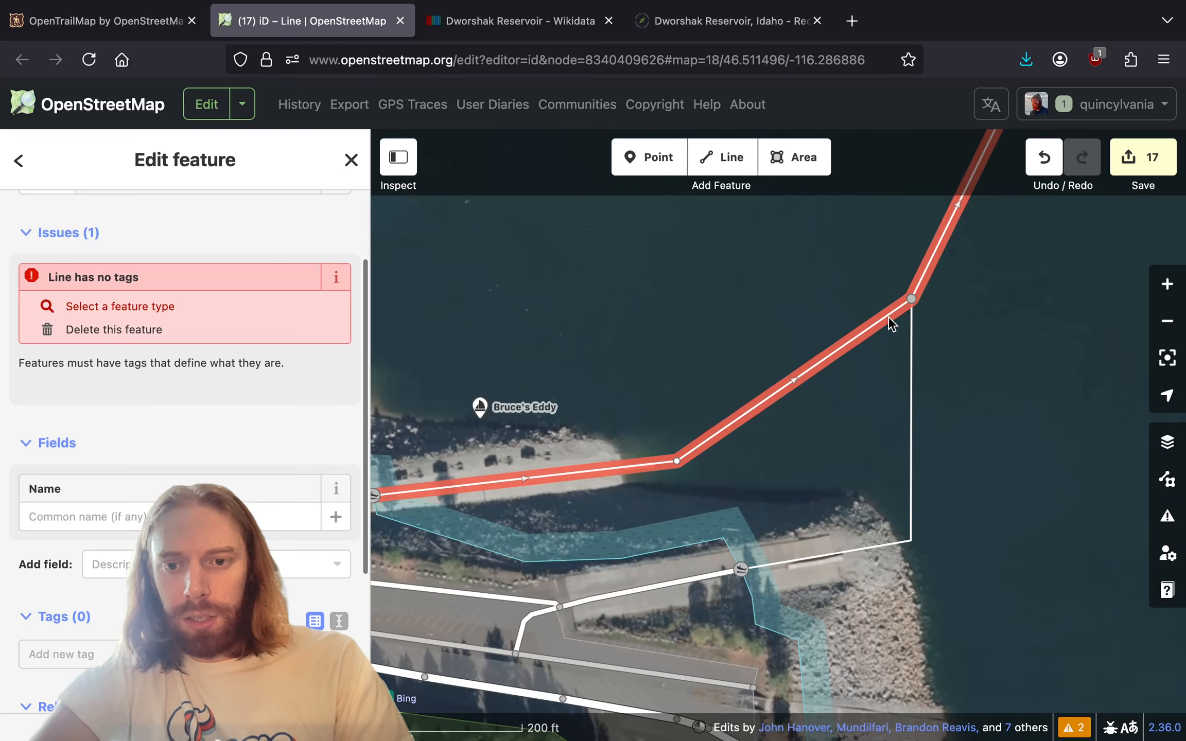
pyautogui.moveTo(922, 307); pyautogui.dragTo(893, 426)
pyautogui.moveTo(678, 461); pyautogui.dragTo(875, 442)
pyautogui.click(648, 465)
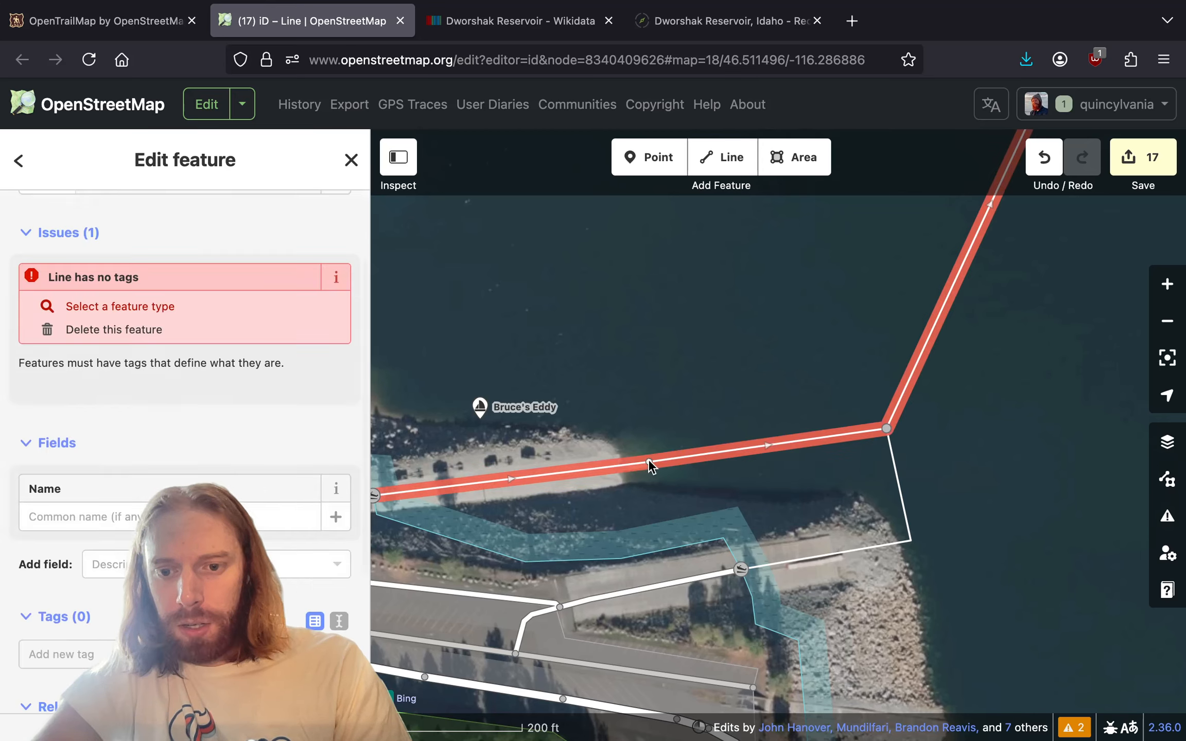
pyautogui.moveTo(911, 540); pyautogui.dragTo(899, 541)
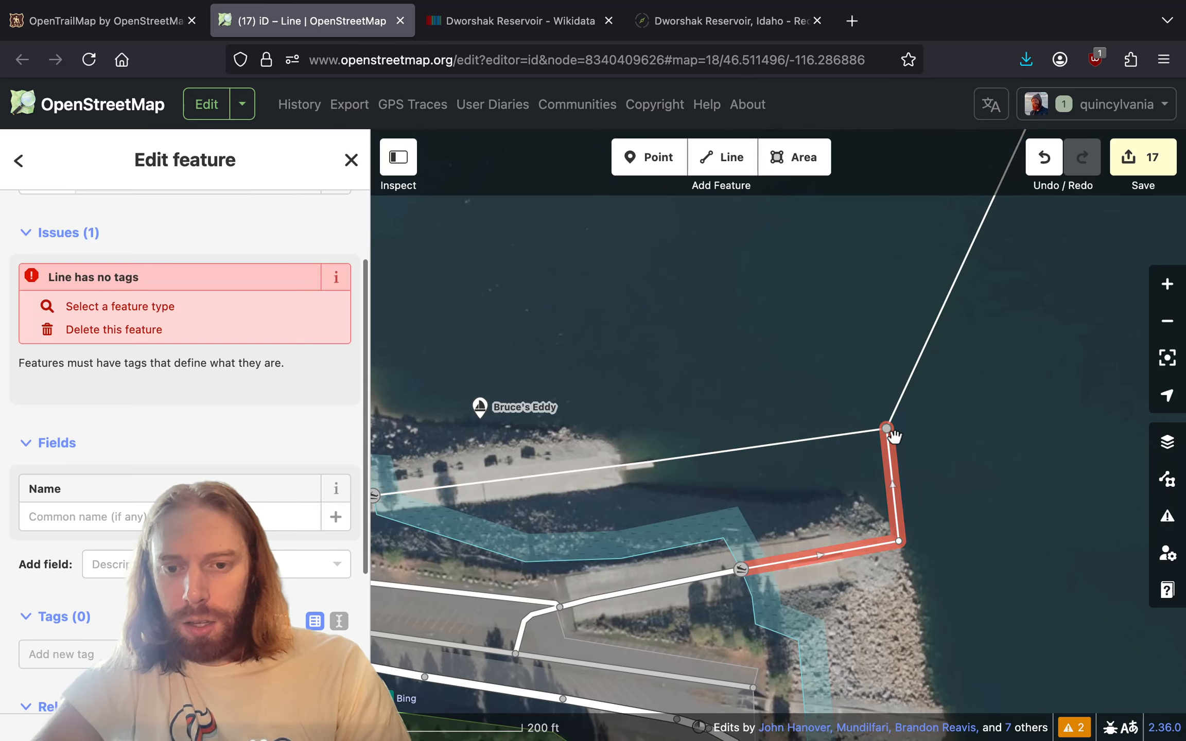
# - Tag both Bruce's Eddy access lines together as waterway=link
pyautogui.keyDown('shift'); pyautogui.click(864, 431); pyautogui.keyUp('shift')
pyautogui.moveTo(680, 417); pyautogui.dragTo(855, 347)
pyautogui.scroll(-5, 262, 508)
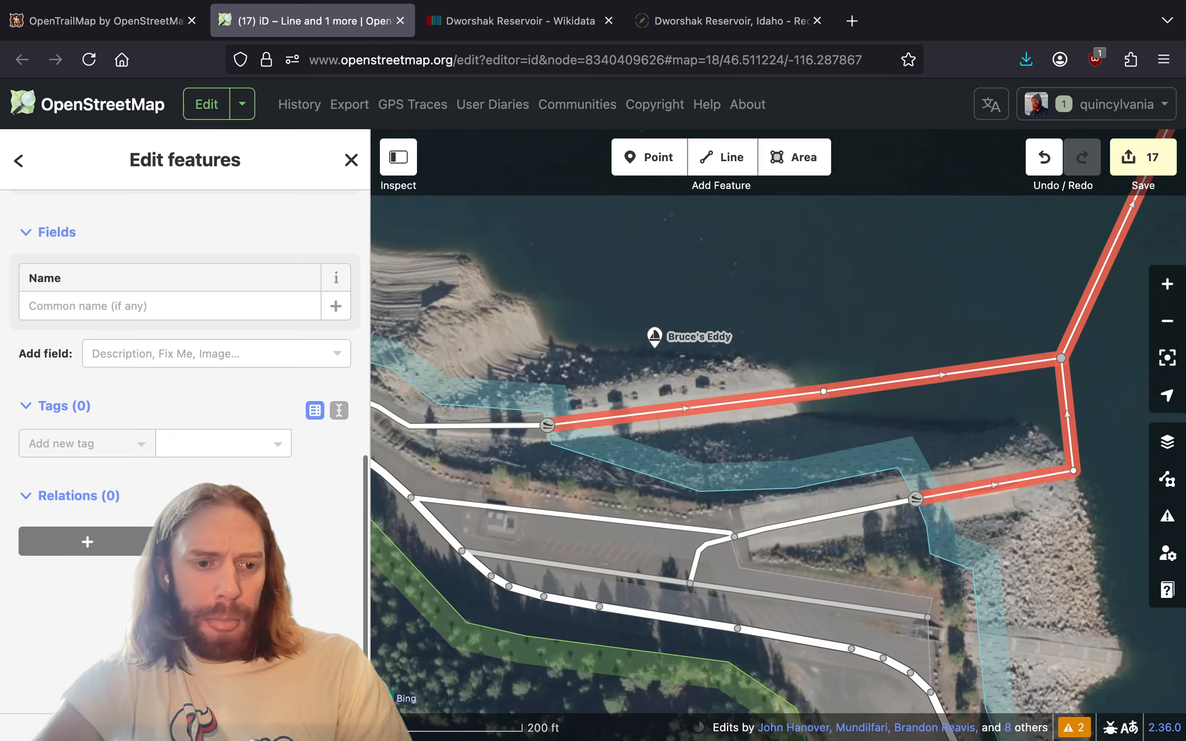
pyautogui.click(77, 443)
pyautogui.write('waterway')
pyautogui.press('Tab')
pyautogui.press('Tab')
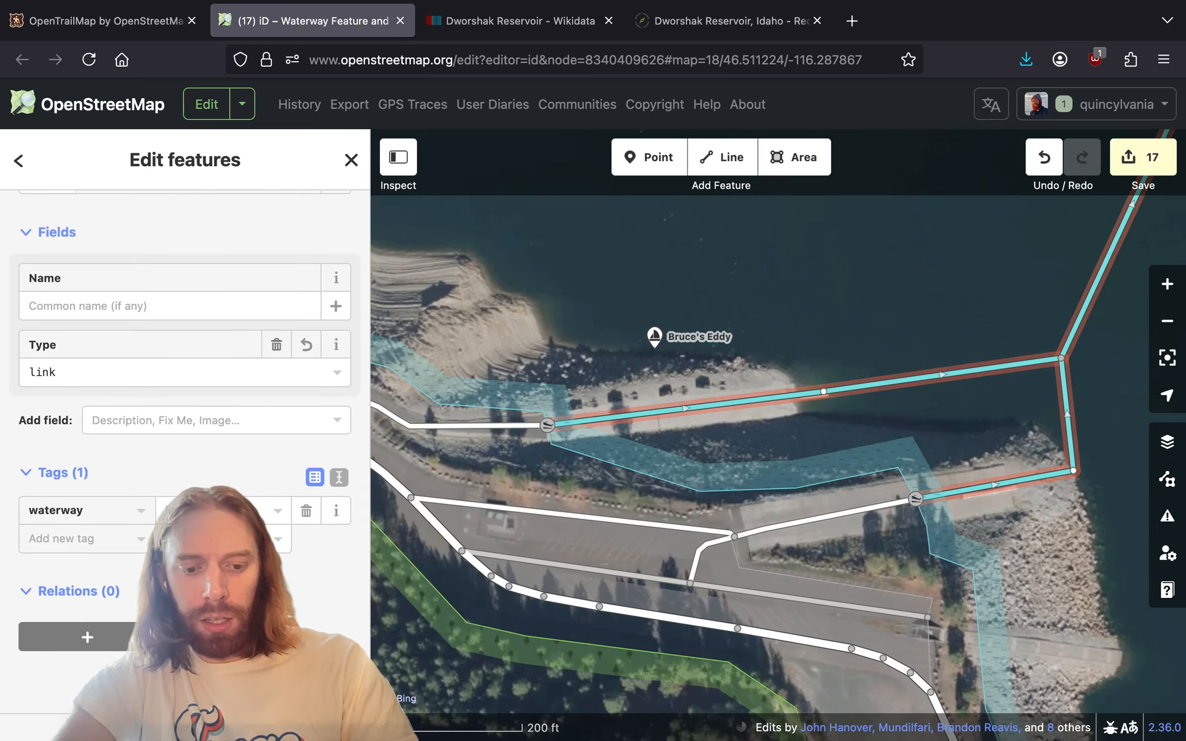
# - Add canoe=yes plus tidal and rapids tags to both access lines
pyautogui.write('canoe')
pyautogui.press('Tab')
pyautogui.press('Tab')
pyautogui.write('tidal')
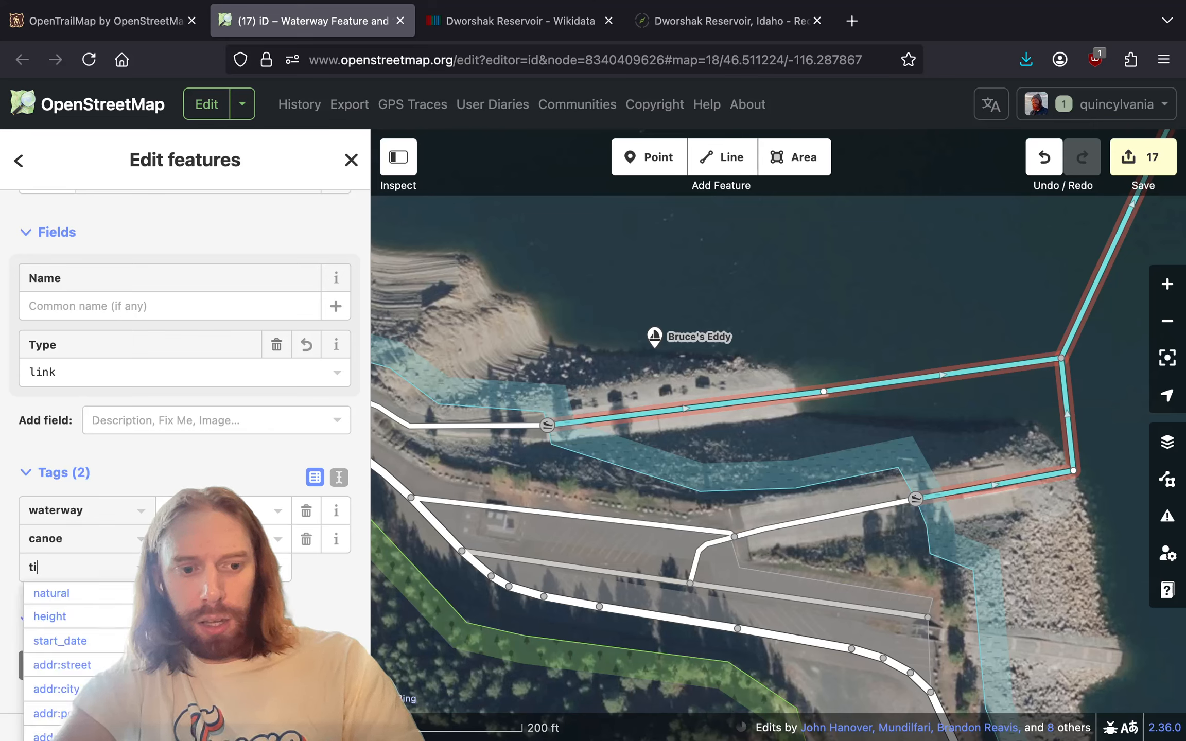
pyautogui.press('Tab')
pyautogui.press('Tab')
pyautogui.write('ra')
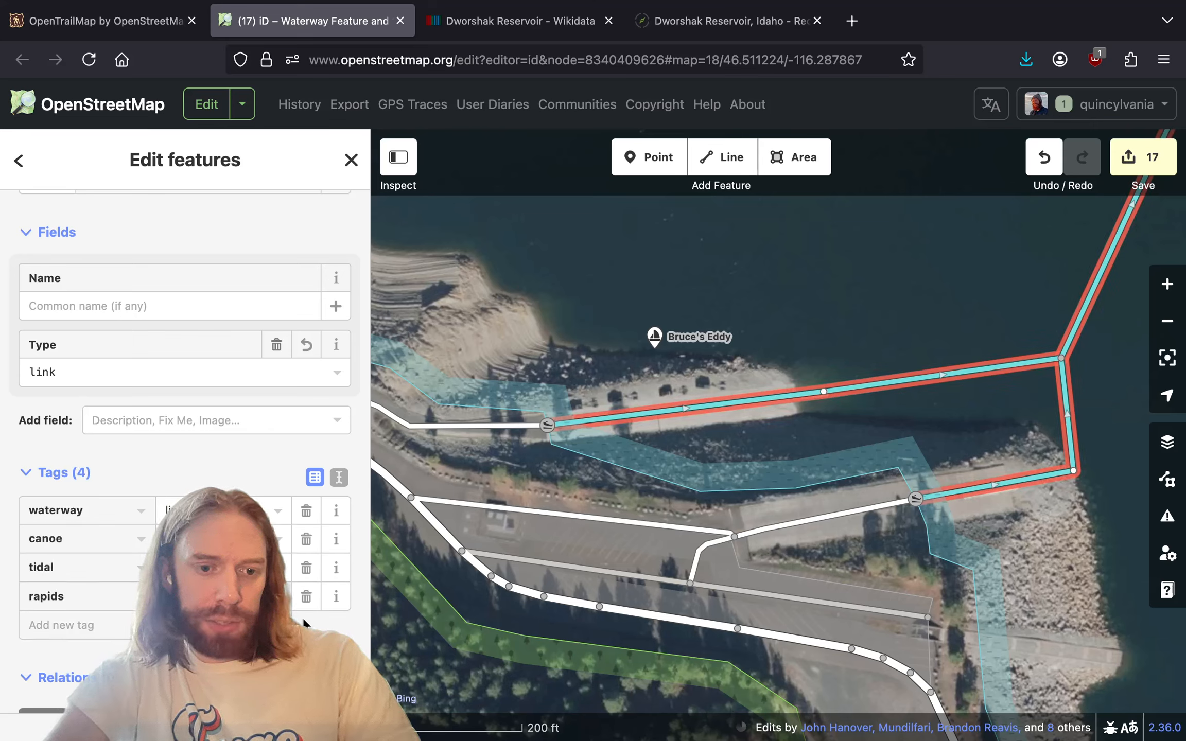
# - Examine the tagged link lines, their connection to the flowline, and their place within the wider reservoir
pyautogui.moveTo(968, 331); pyautogui.dragTo(782, 428)
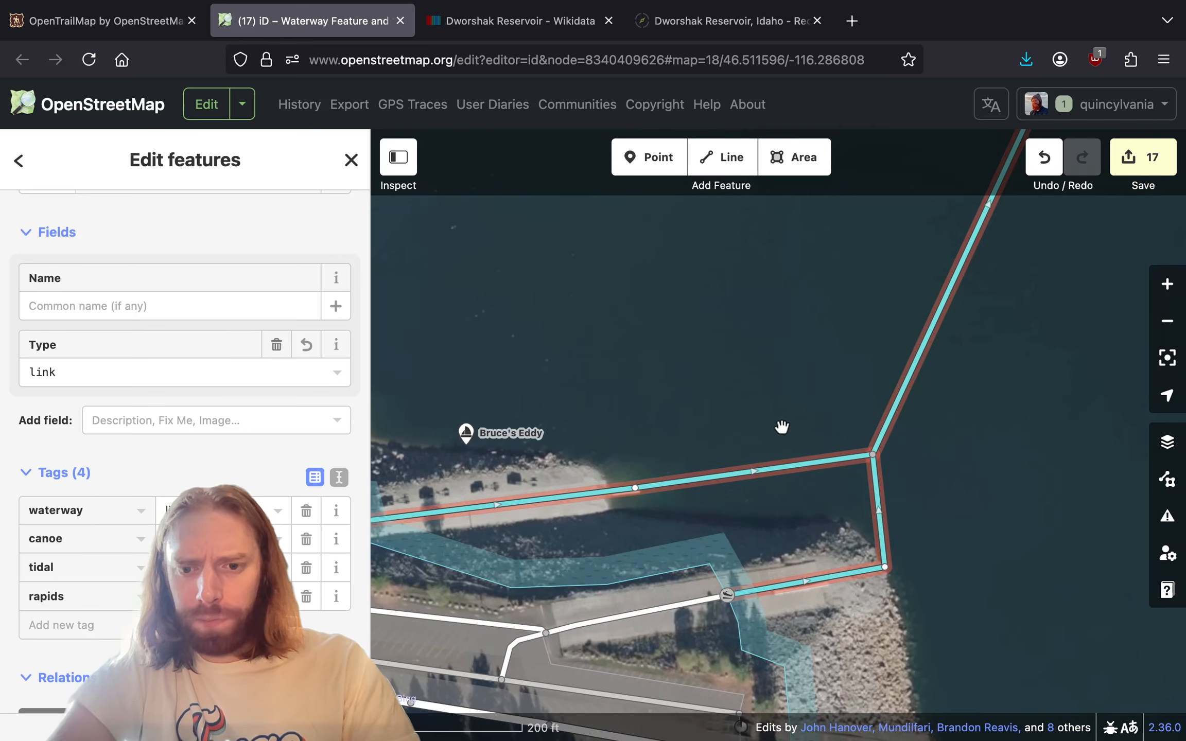
pyautogui.scroll(-4, 782, 427)
pyautogui.moveTo(823, 352); pyautogui.dragTo(721, 505)
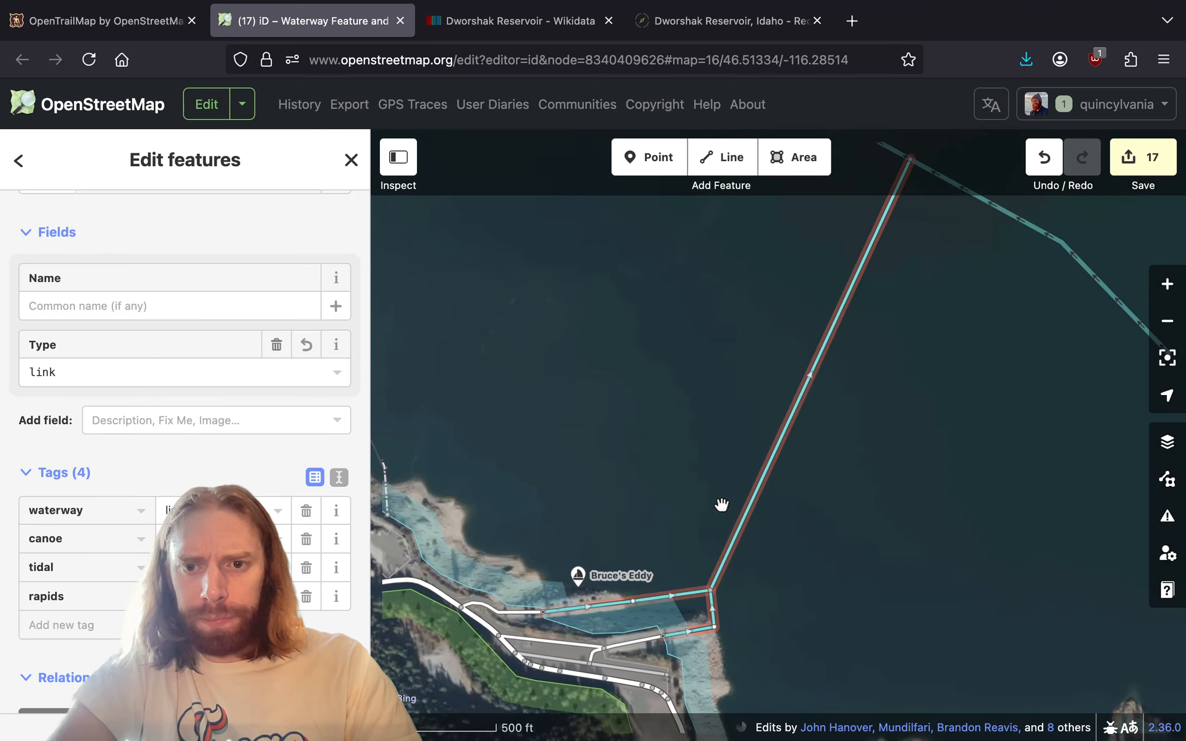
pyautogui.scroll(-2, 719, 503)
pyautogui.scroll(3, 822, 360)
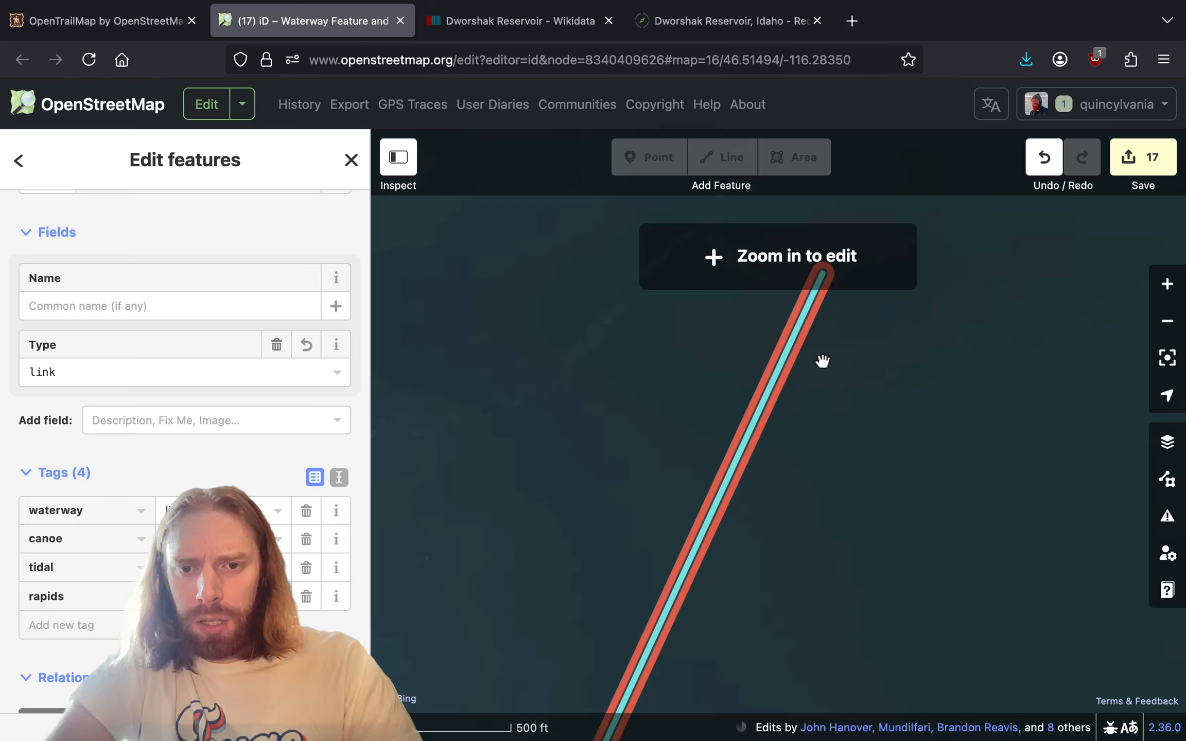
pyautogui.moveTo(773, 553); pyautogui.dragTo(956, 230)
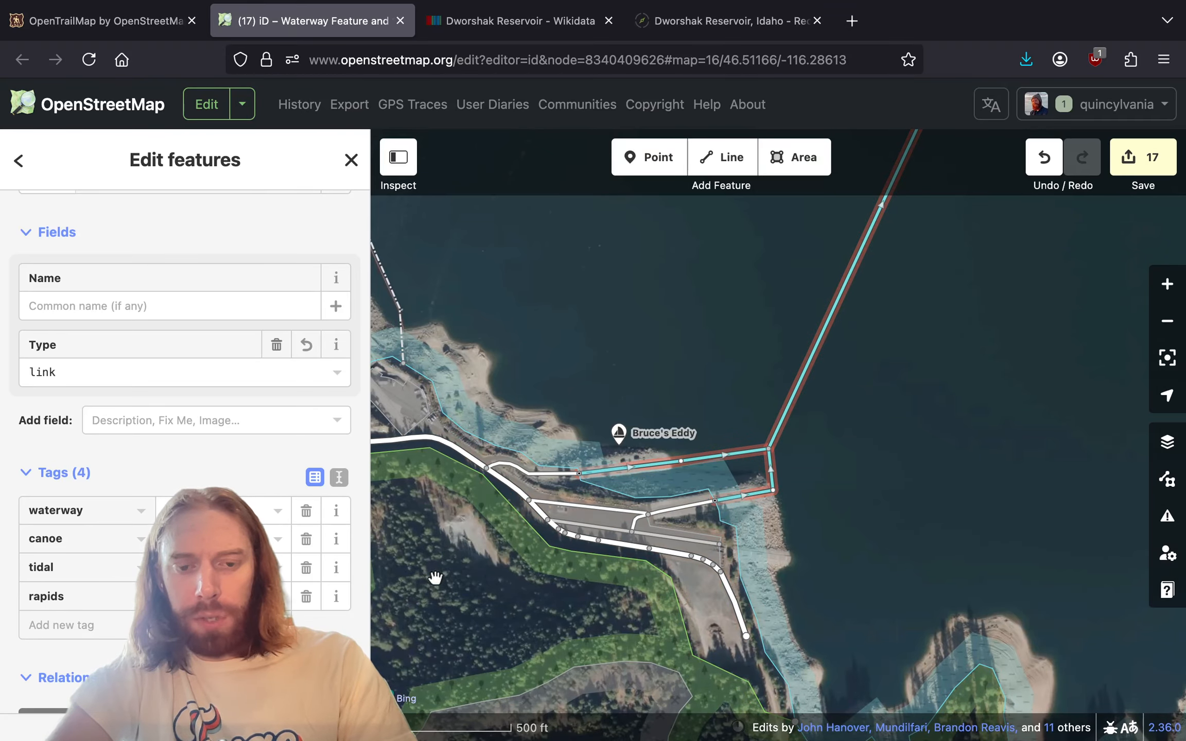
pyautogui.moveTo(434, 577); pyautogui.dragTo(678, 580)
pyautogui.scroll(-5, 802, 551)
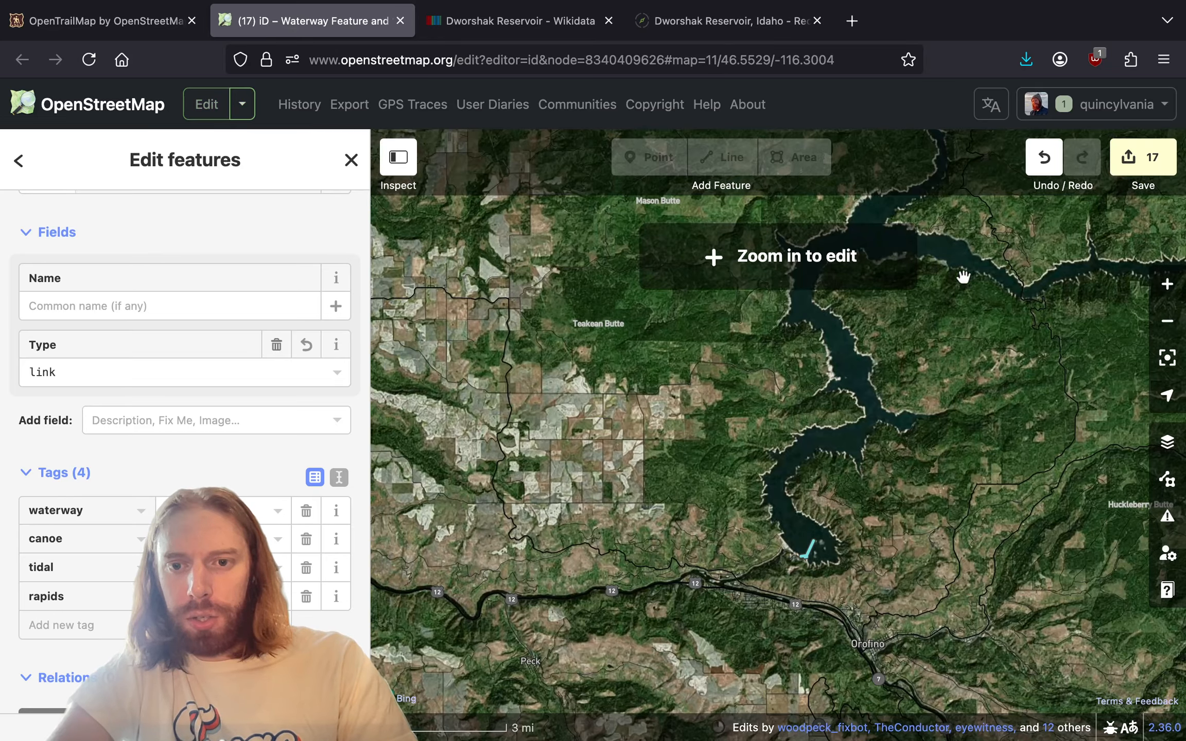
pyautogui.moveTo(963, 276); pyautogui.dragTo(875, 342)
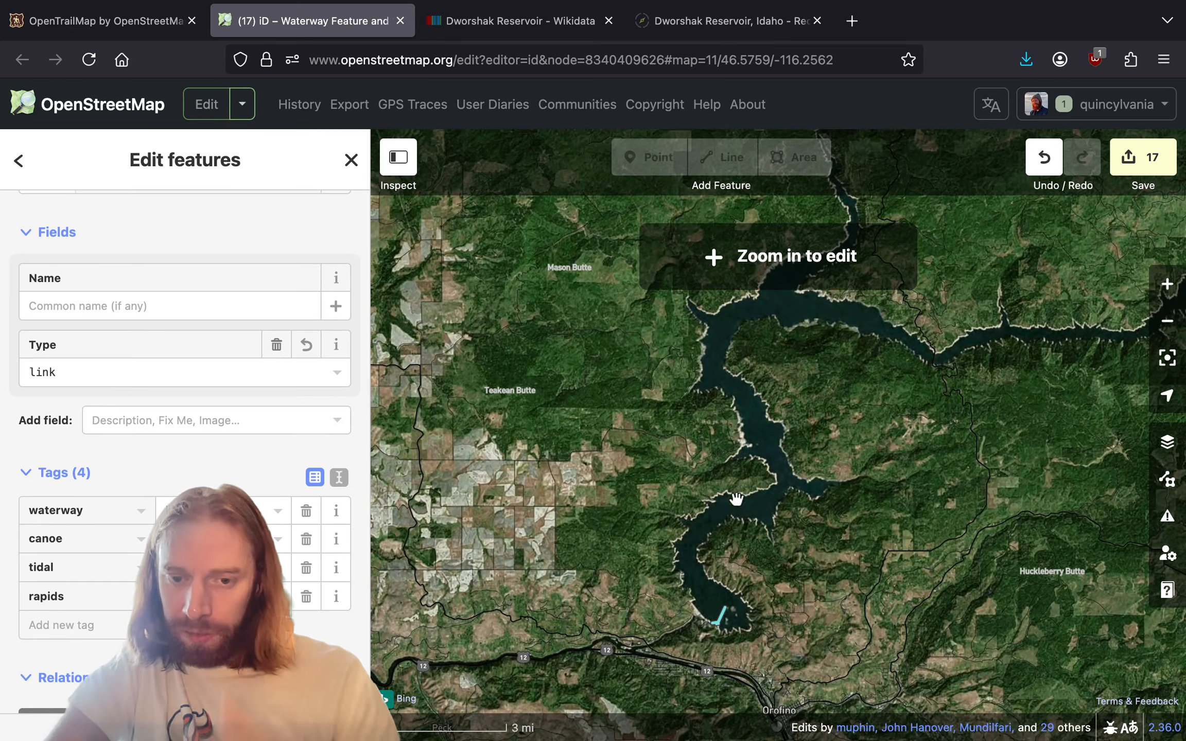
pyautogui.scroll(6, 705, 643)
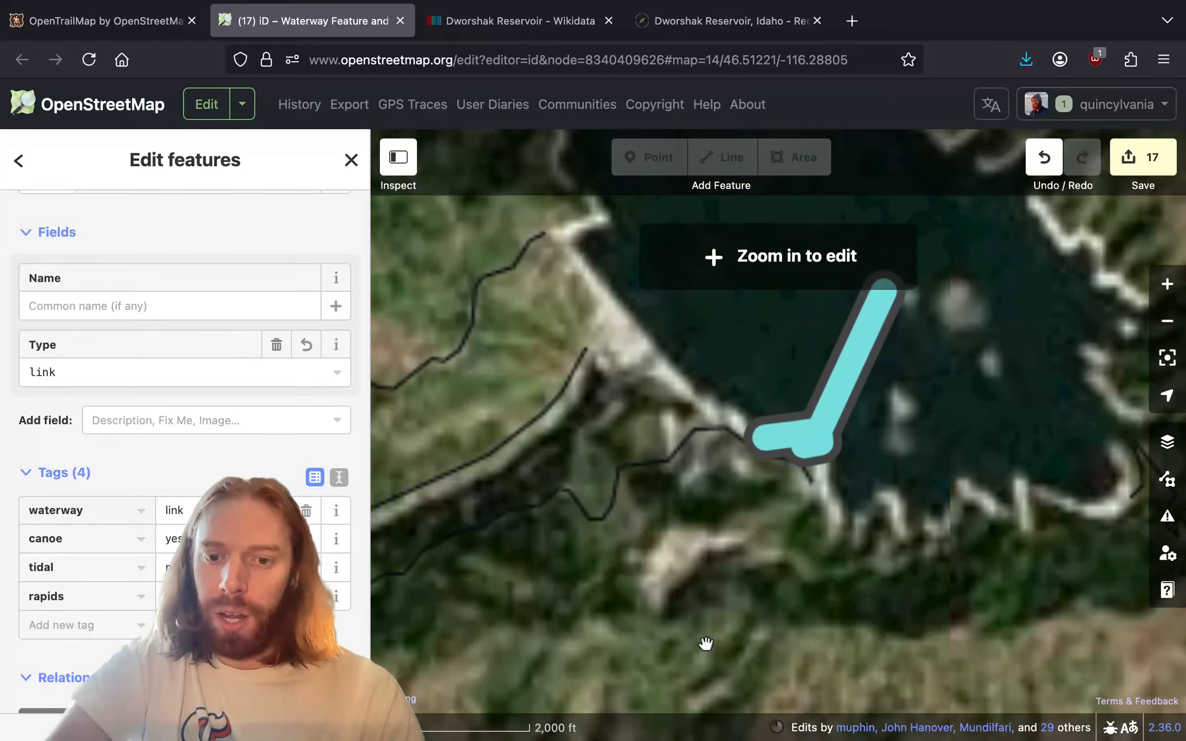
pyautogui.scroll(5, 801, 449)
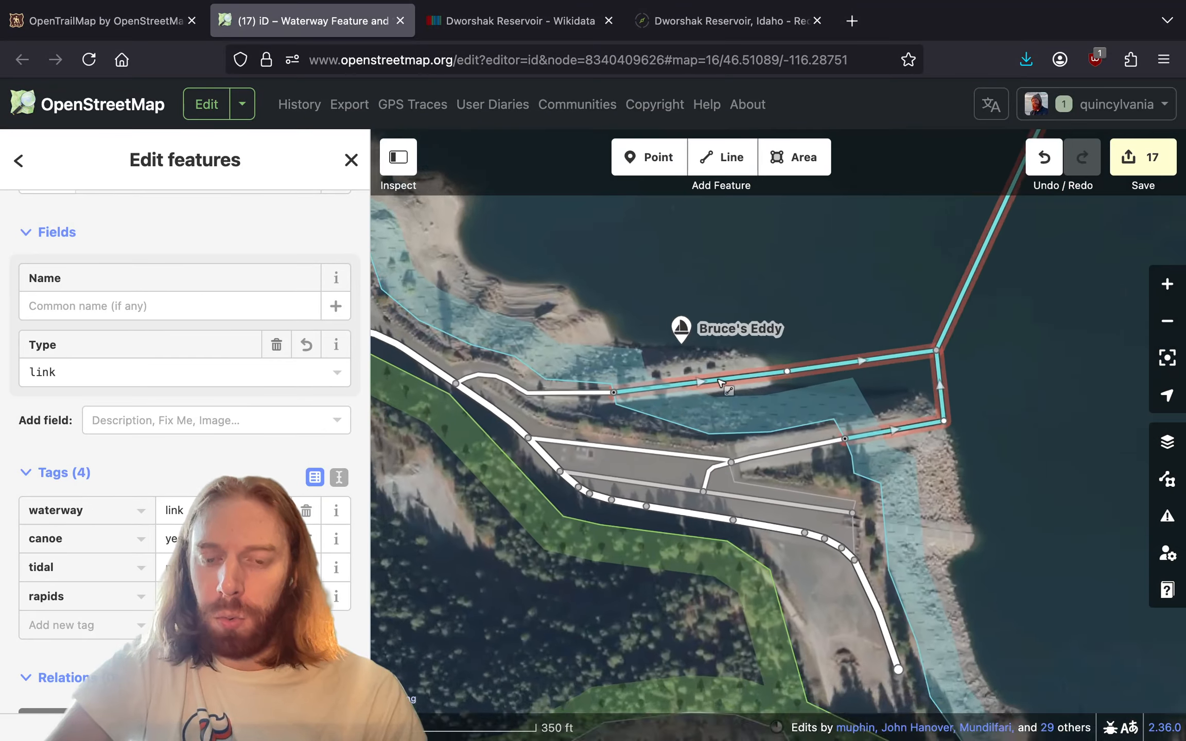
pyautogui.scroll(-4, 744, 535)
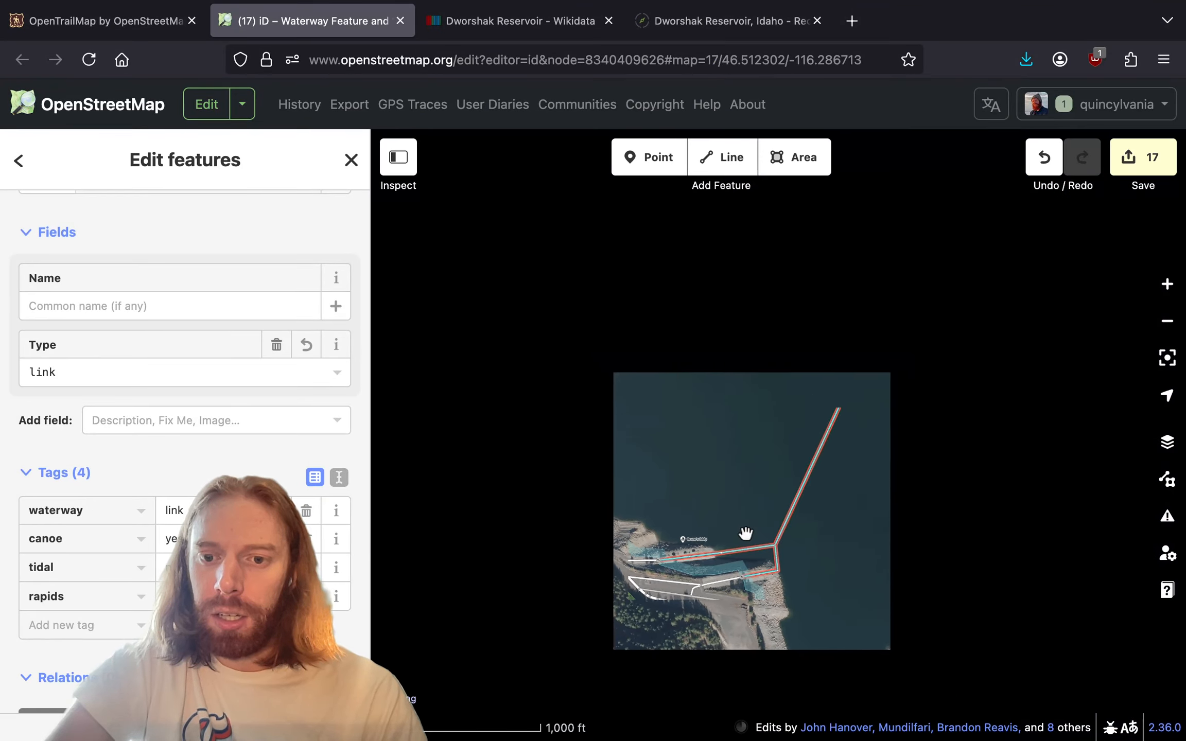
pyautogui.scroll(-2, 688, 290)
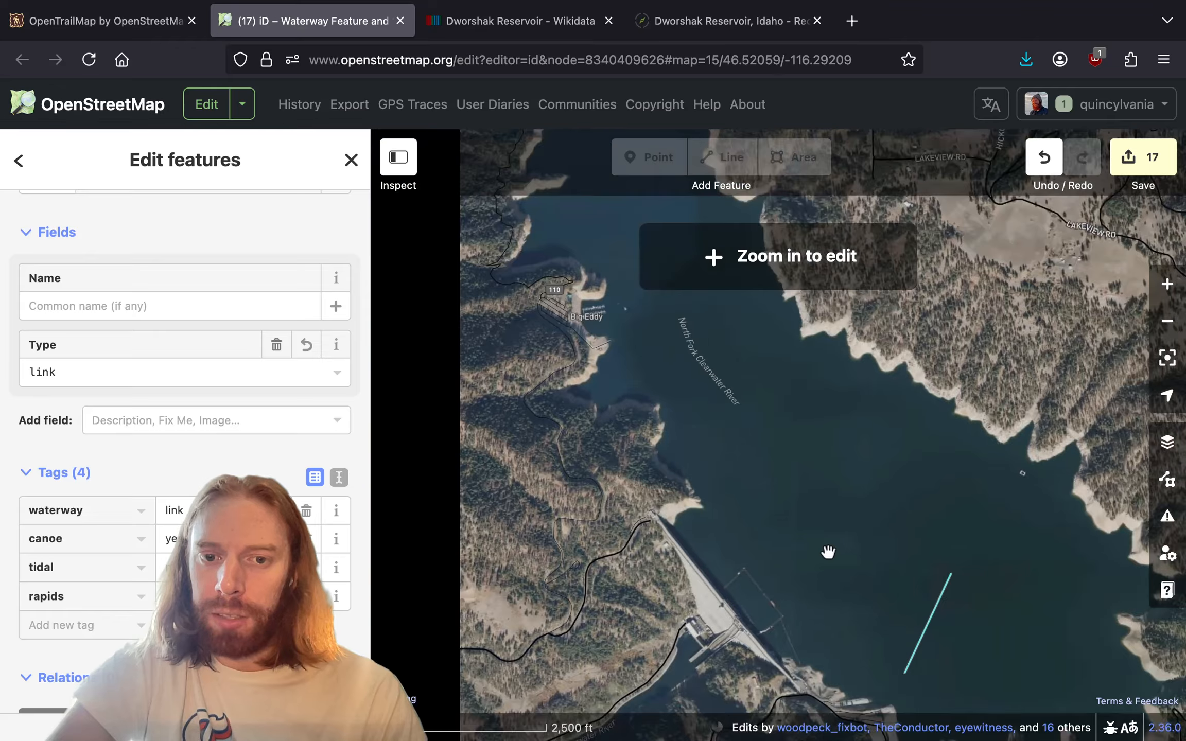
# - Inspect the Big Eddy ramp and its shoreline, comparing the two imagery backgrounds with and without the map's area fills
pyautogui.moveTo(723, 347); pyautogui.dragTo(687, 293)
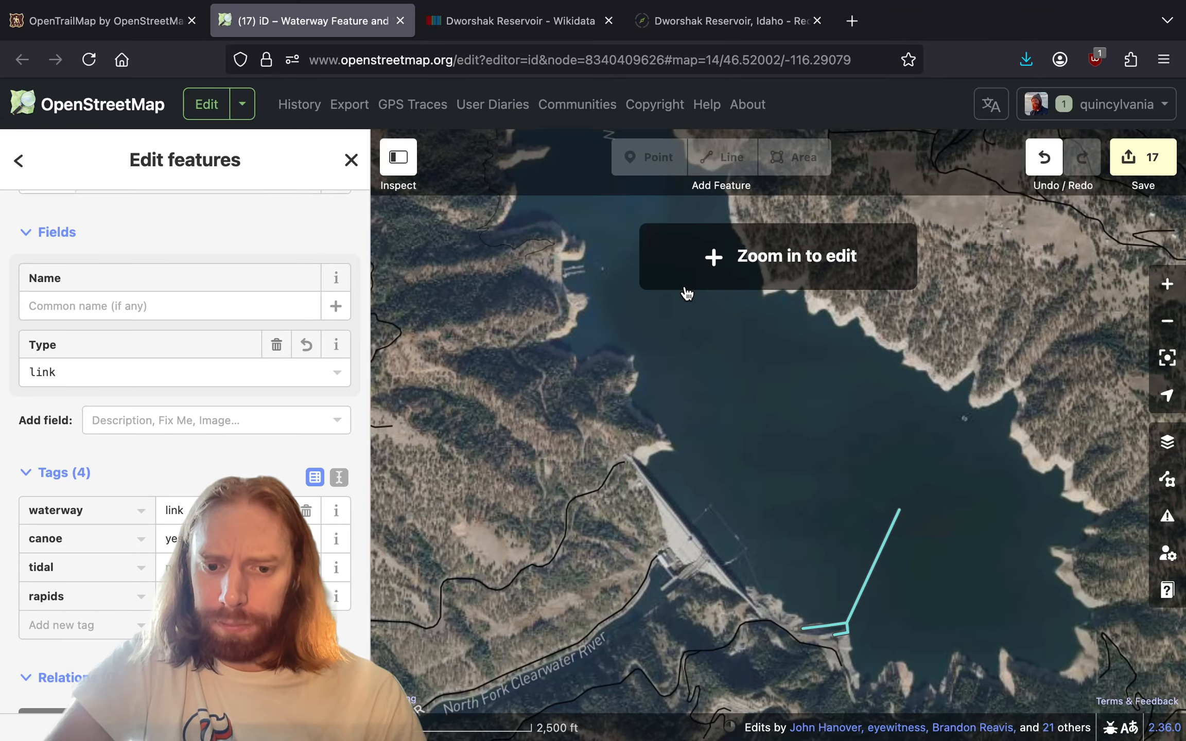
pyautogui.moveTo(761, 448); pyautogui.dragTo(881, 498)
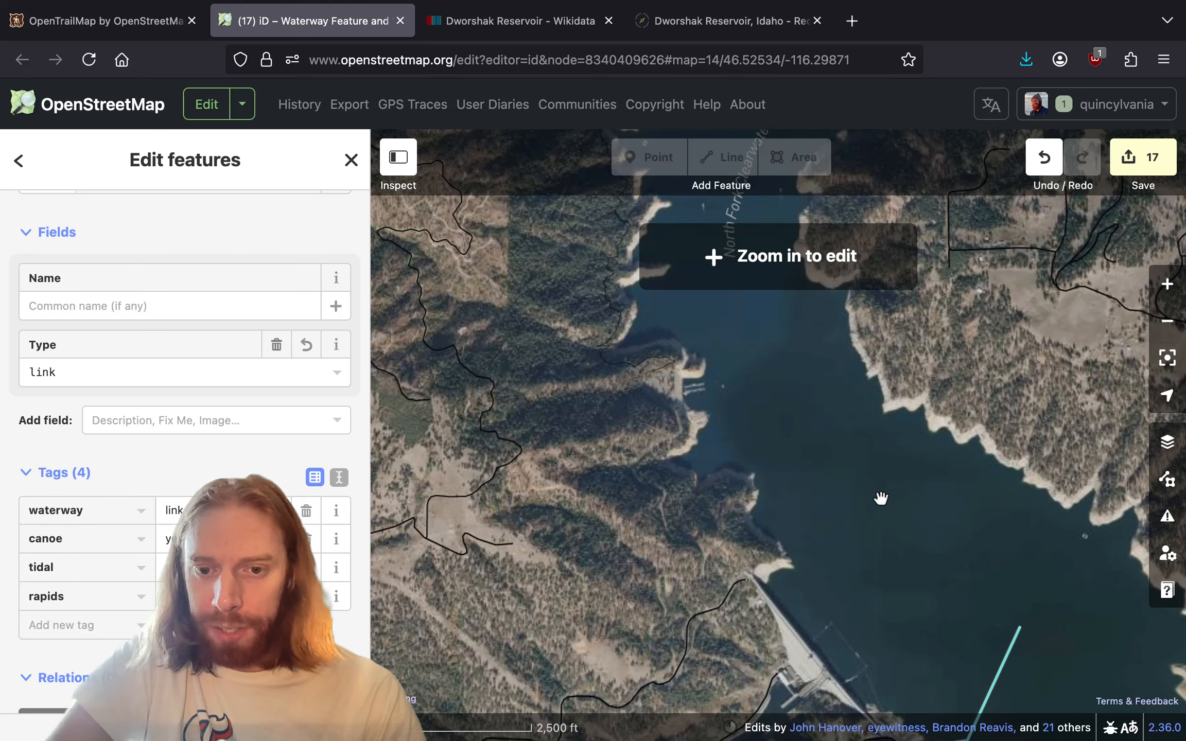
pyautogui.scroll(5, 739, 391)
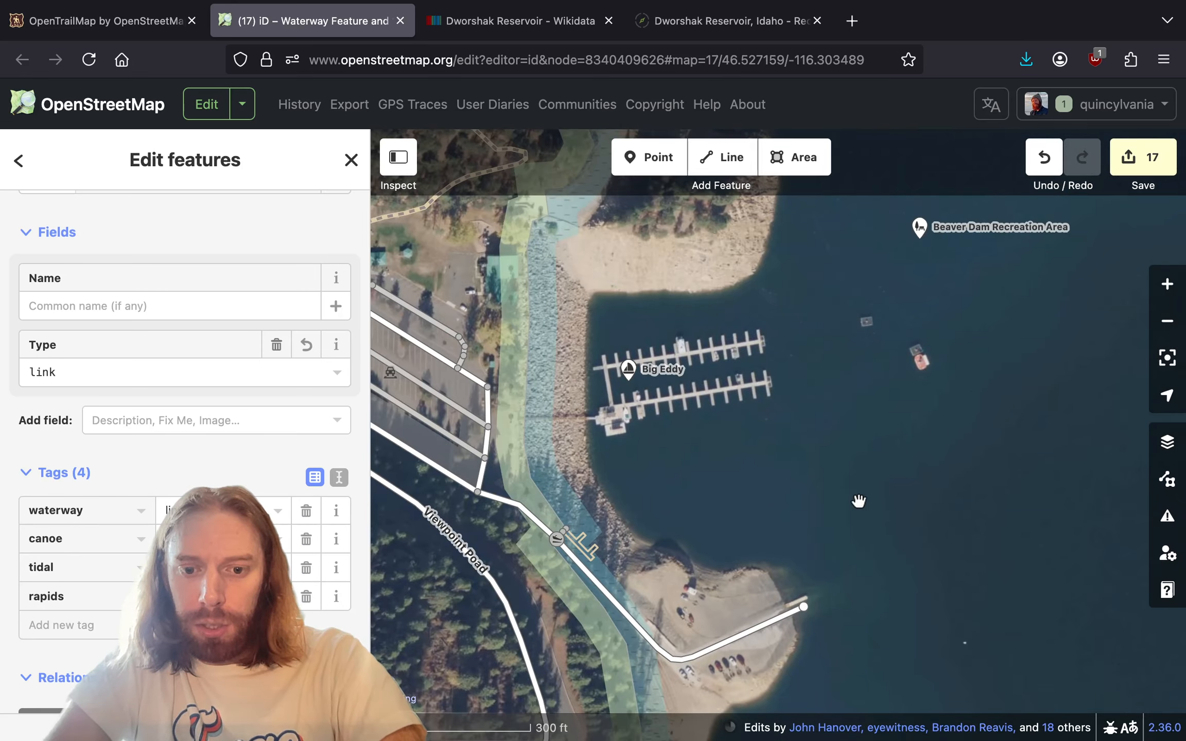
pyautogui.moveTo(860, 501); pyautogui.dragTo(887, 427)
pyautogui.scroll(3, 805, 583)
pyautogui.click(842, 502)
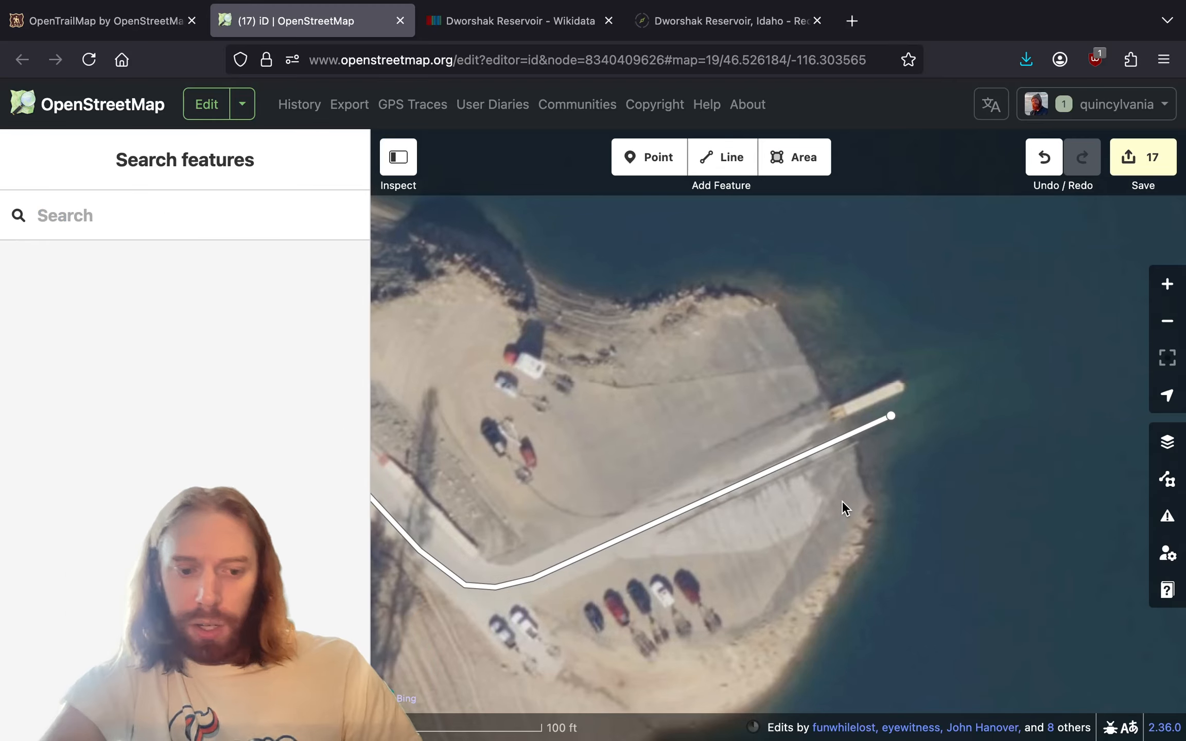
pyautogui.press('w')
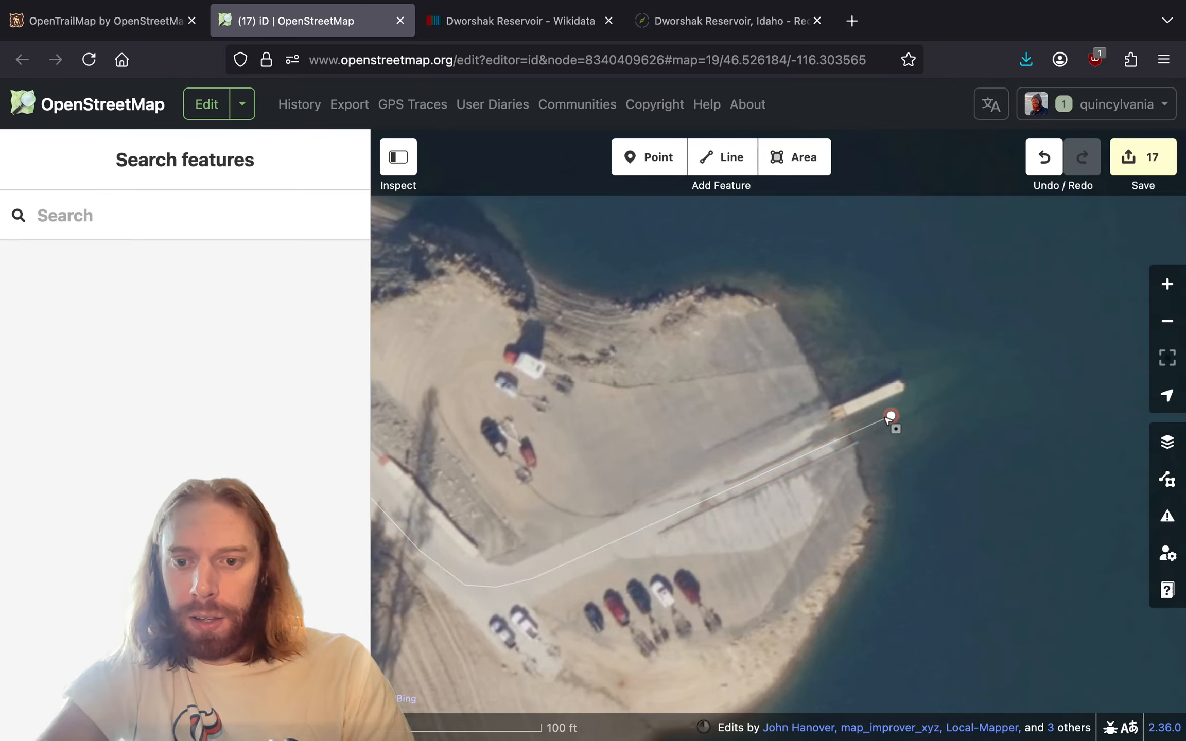
pyautogui.press('w')
pyautogui.moveTo(821, 494); pyautogui.dragTo(950, 451)
pyautogui.scroll(-2, 950, 451)
pyautogui.press('super+b')
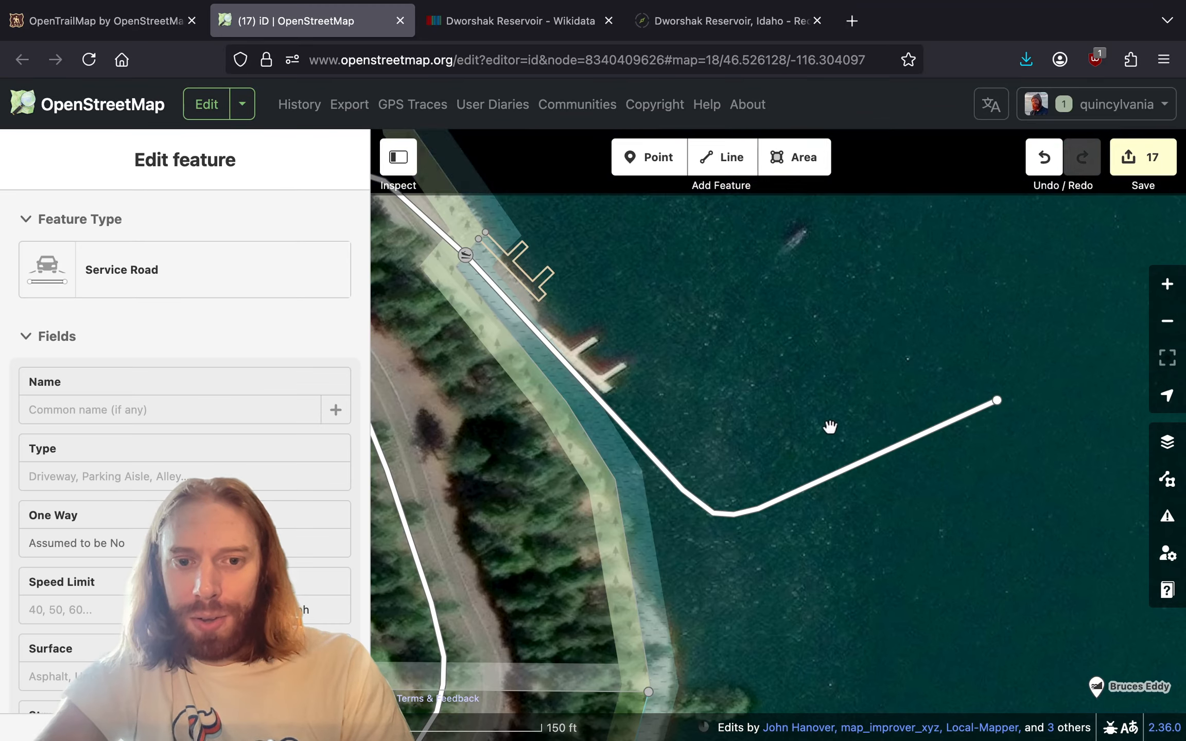
pyautogui.press('w')
pyautogui.moveTo(768, 418); pyautogui.dragTo(902, 451)
pyautogui.press('w')
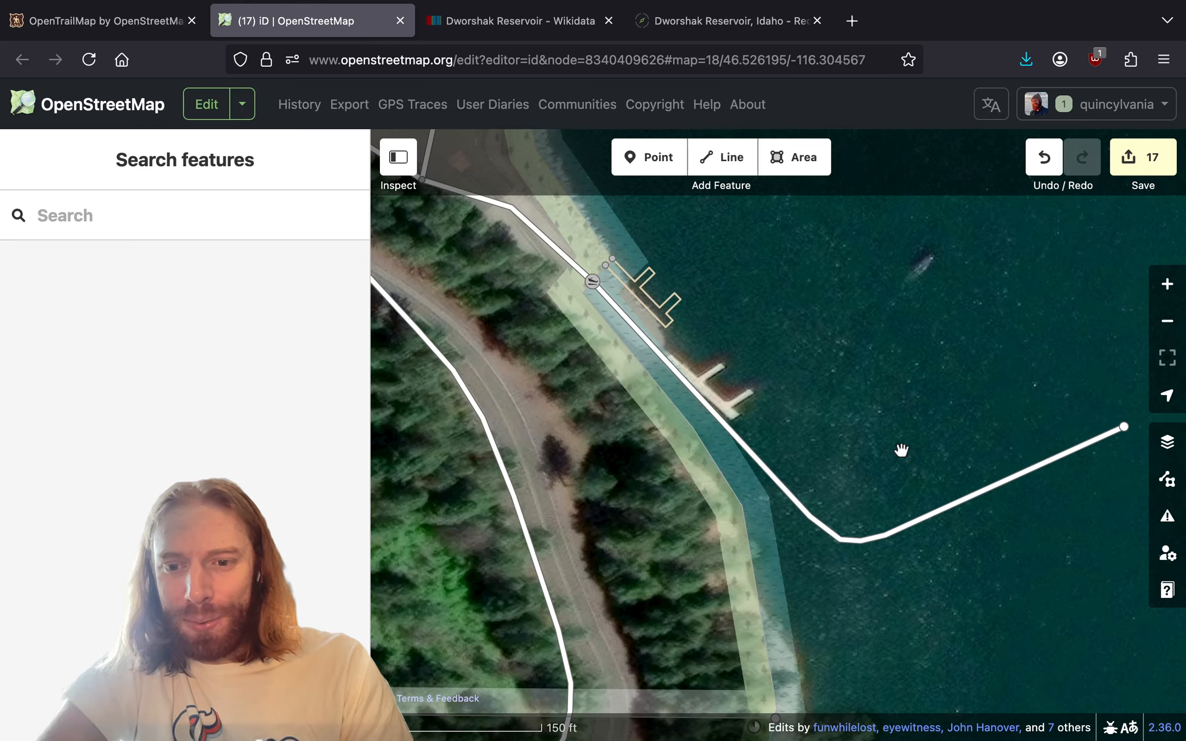
pyautogui.press('super+b')
pyautogui.press('w')
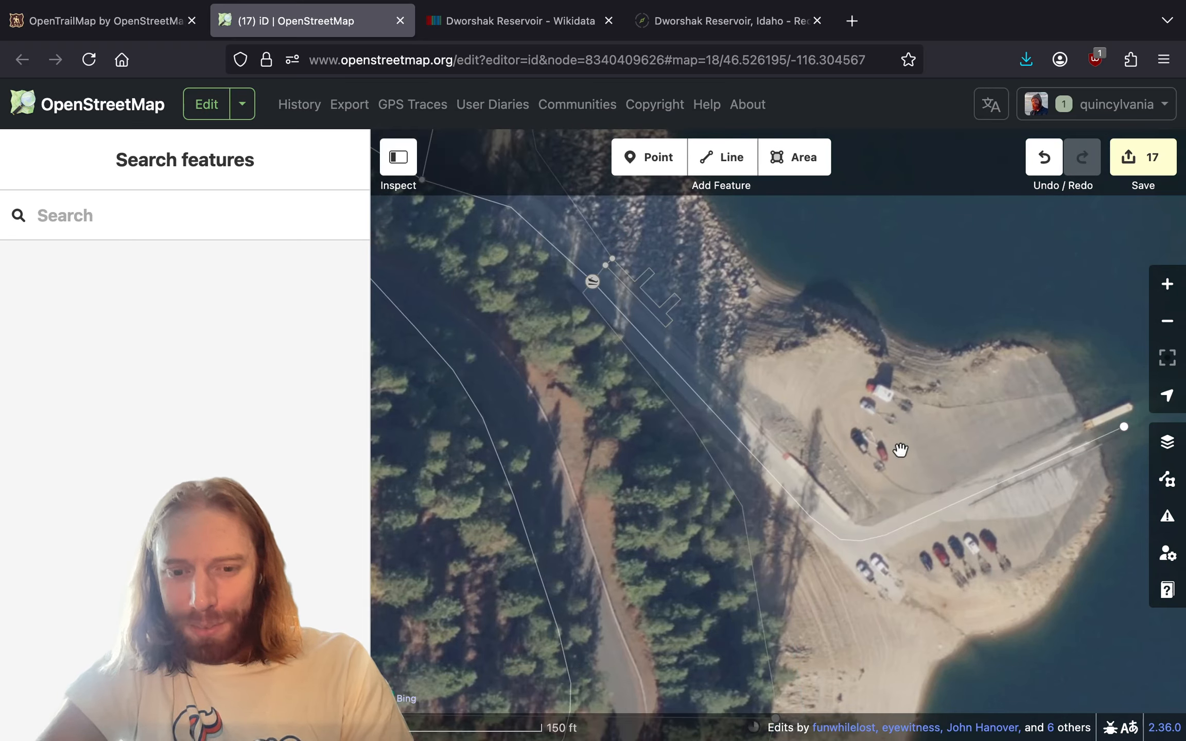
pyautogui.press('super+b')
pyautogui.press('super+b')
pyautogui.press('w')
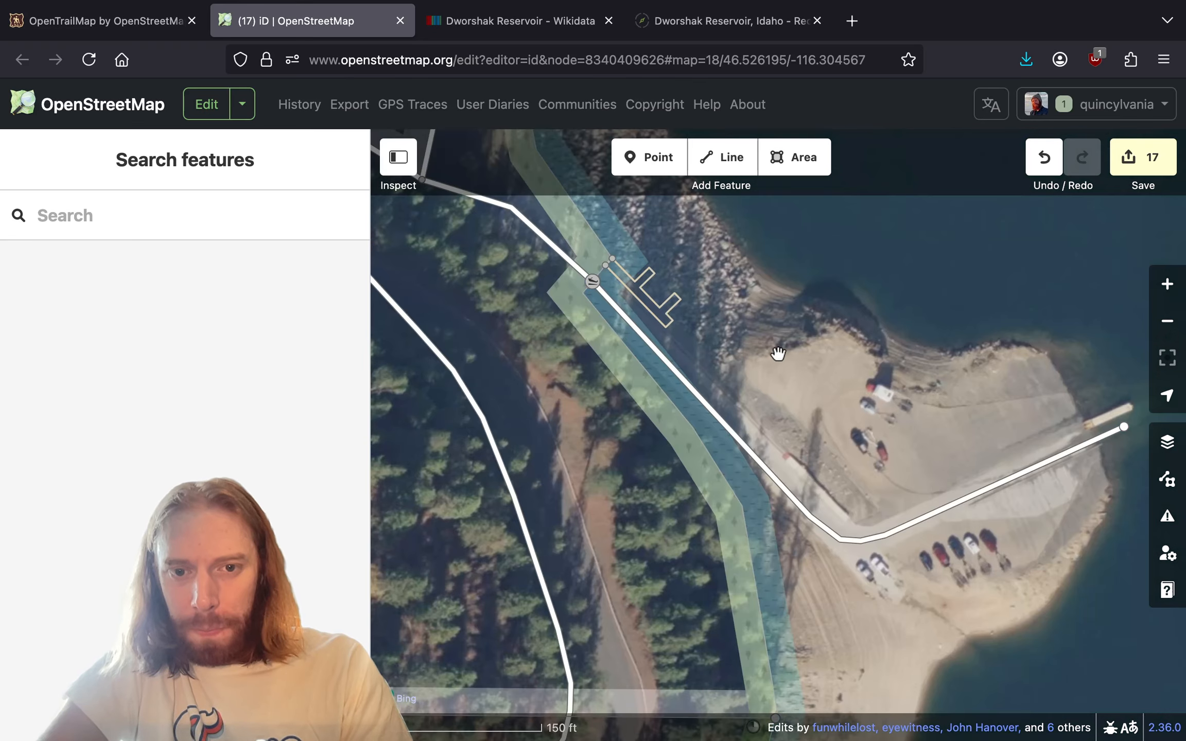
# - Split the Big Eddy service road at its slipway point, and select the section leading down to the water
pyautogui.click(646, 290)
pyautogui.press('Escape')
pyautogui.click(593, 282)
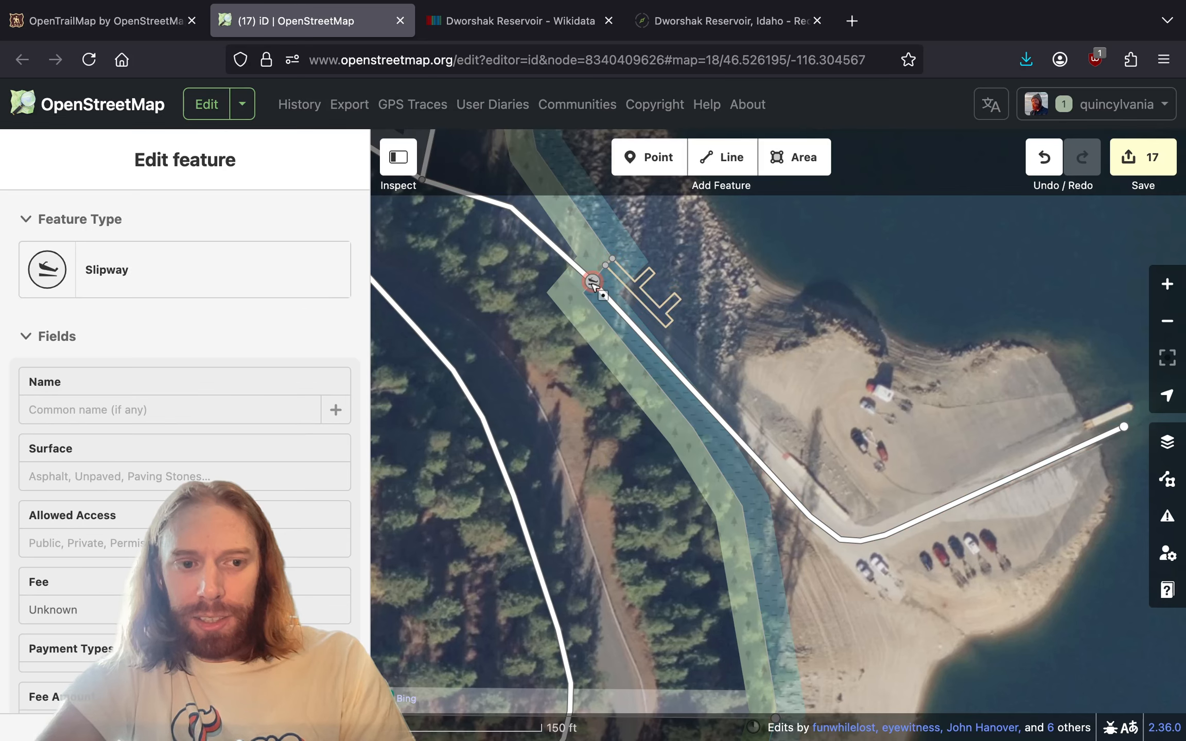
pyautogui.click(653, 355)
pyautogui.moveTo(769, 430); pyautogui.dragTo(616, 432)
pyautogui.scroll(-8, 187, 457)
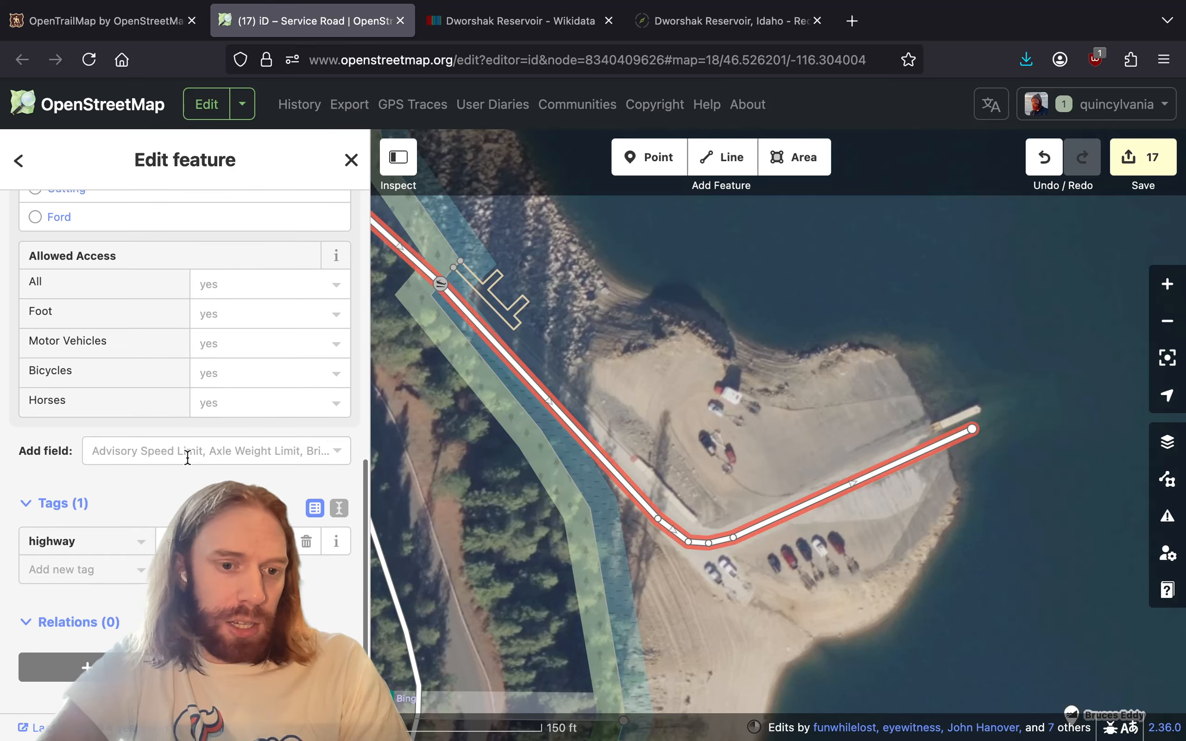
pyautogui.moveTo(670, 340); pyautogui.dragTo(886, 471)
pyautogui.keyDown('shift'); pyautogui.click(647, 406); pyautogui.keyUp('shift')
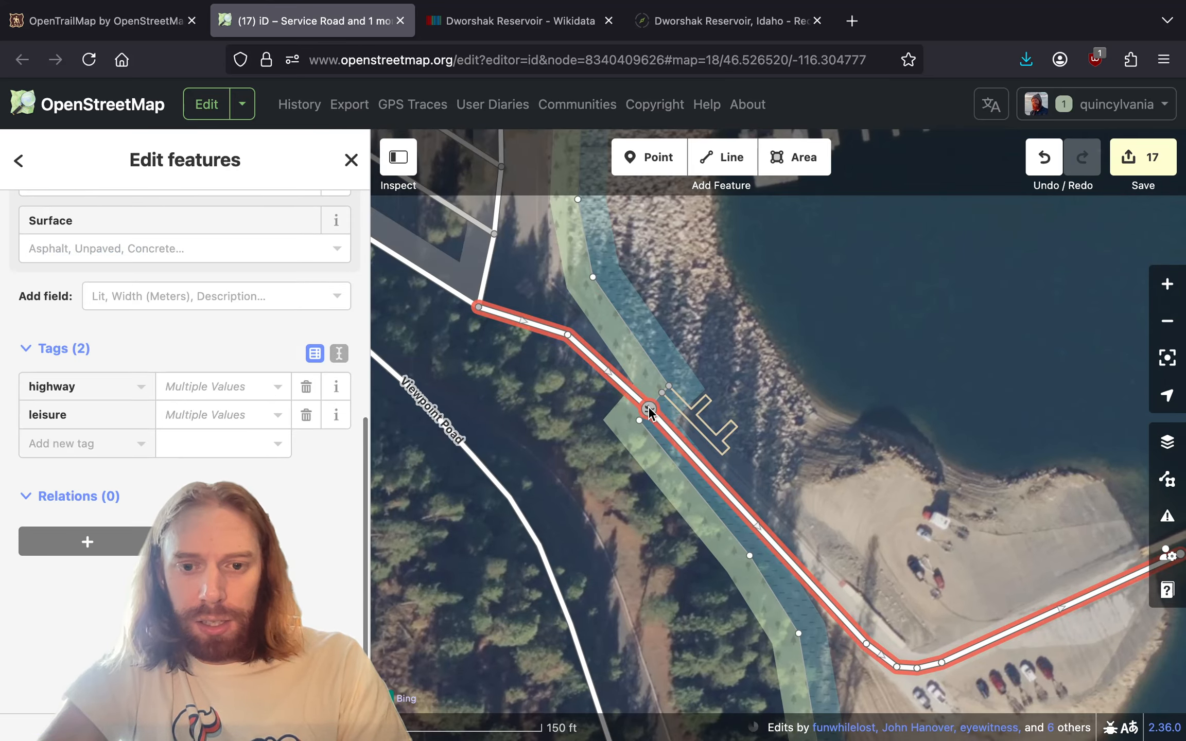
pyautogui.press('x')
pyautogui.click(677, 437)
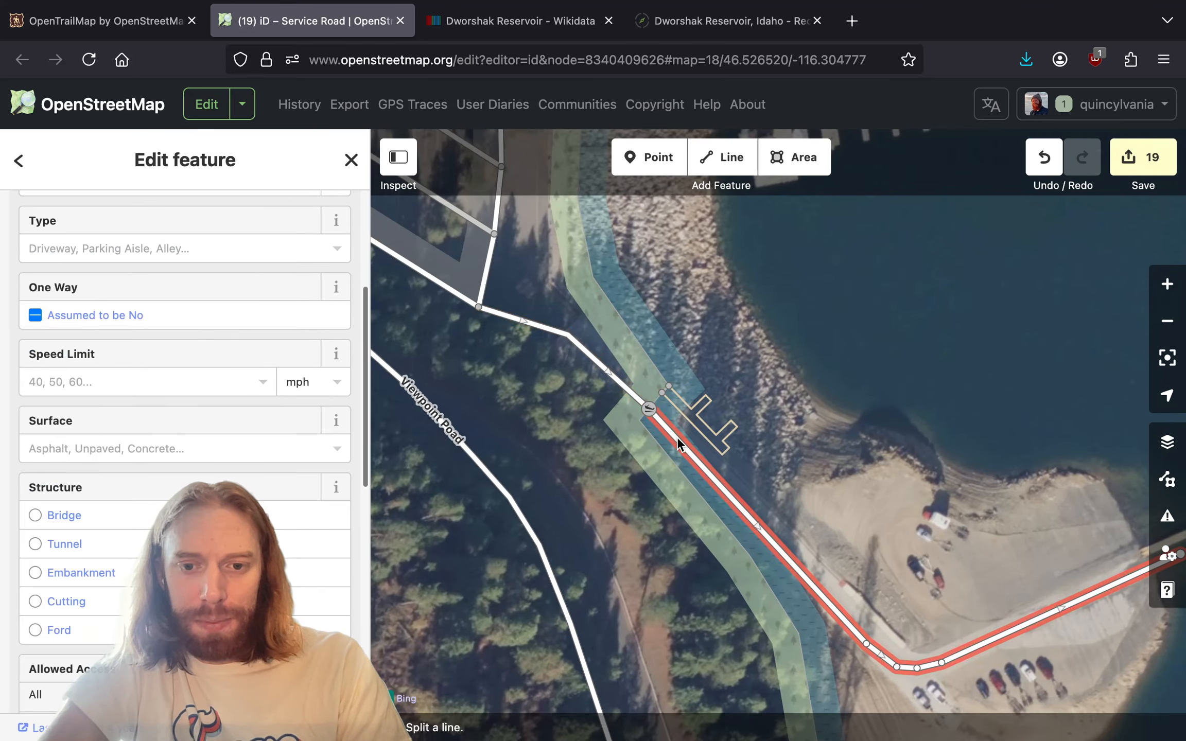
# - Add the tag area=yes to the floating pier beside the Big Eddy slipway so it is mapped as an area
pyautogui.doubleClick(728, 457)
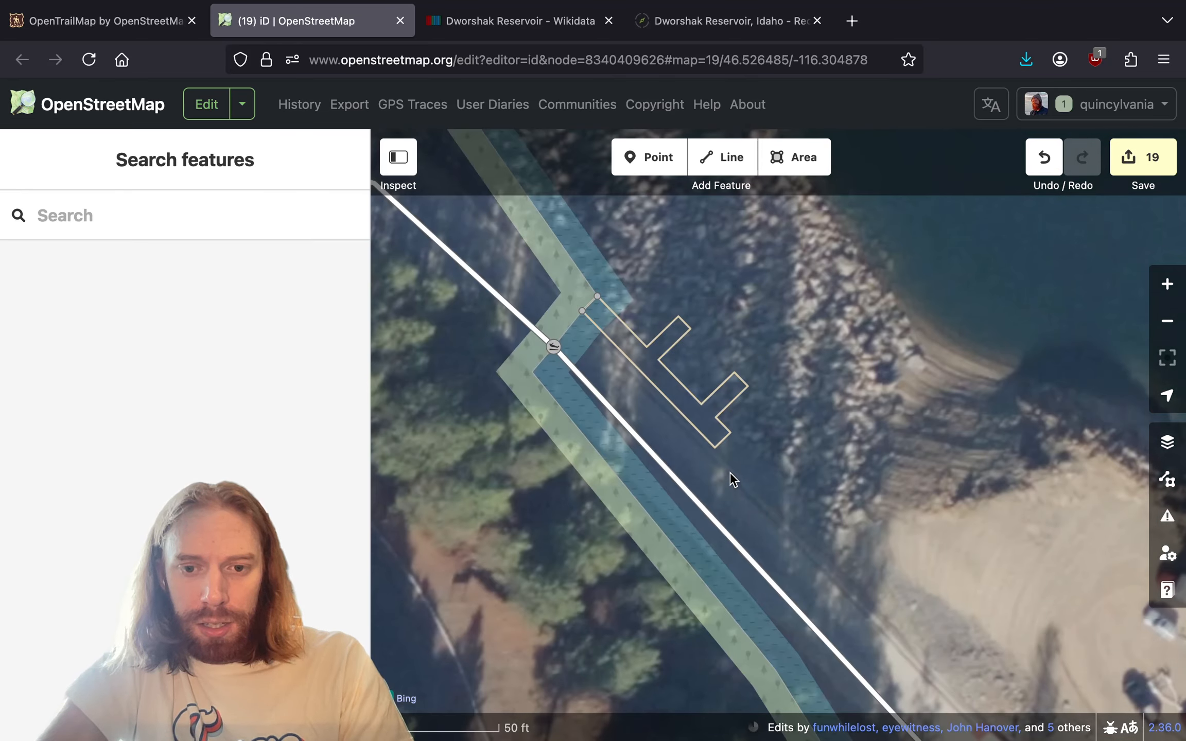
pyautogui.click(720, 444)
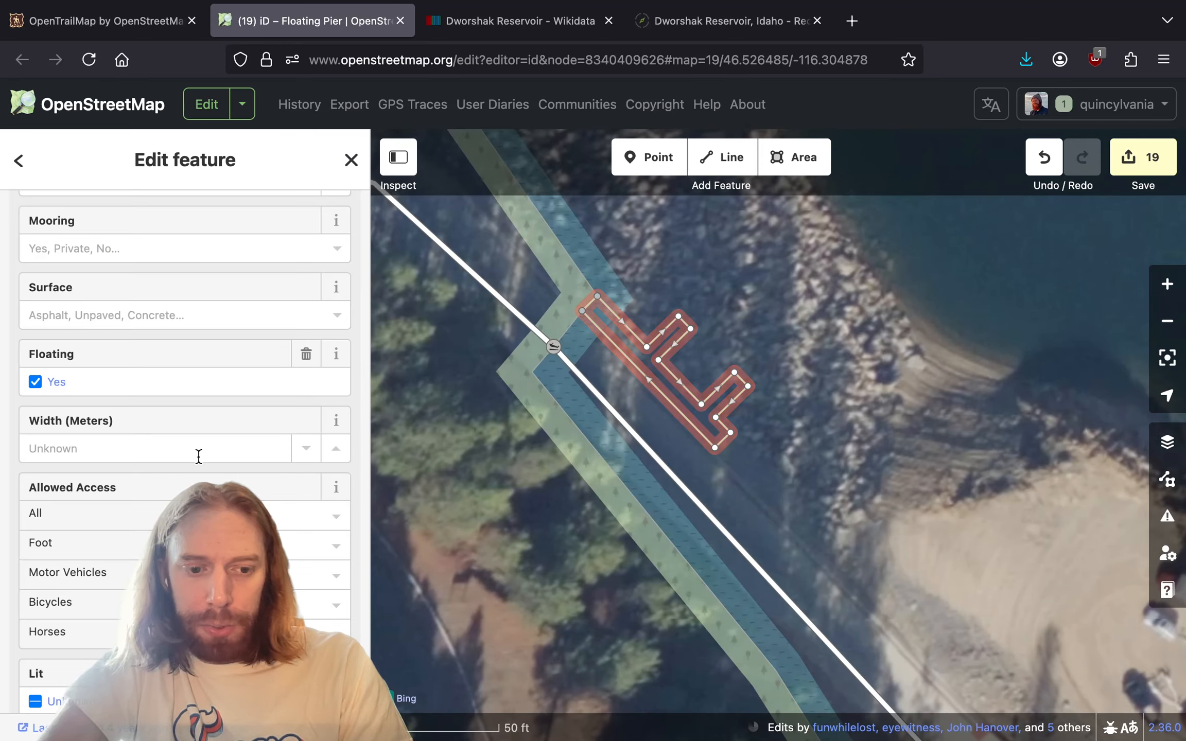
pyautogui.scroll(5, 201, 466)
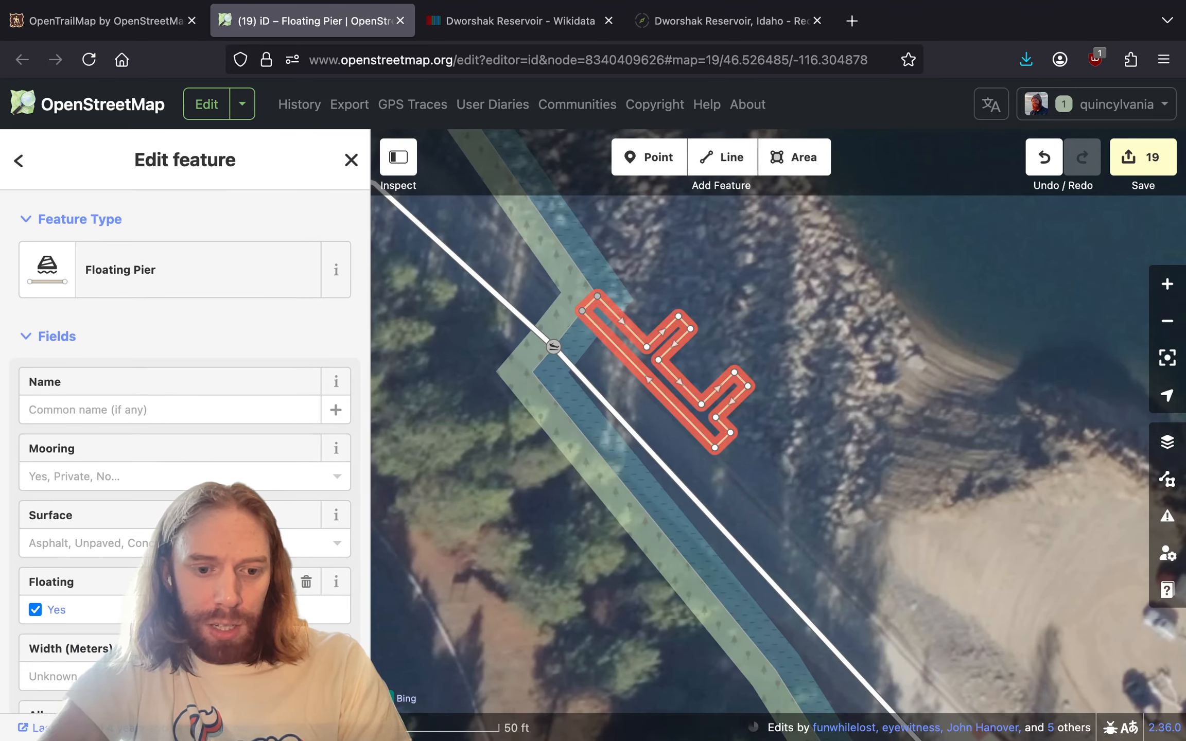
pyautogui.scroll(-7, 103, 412)
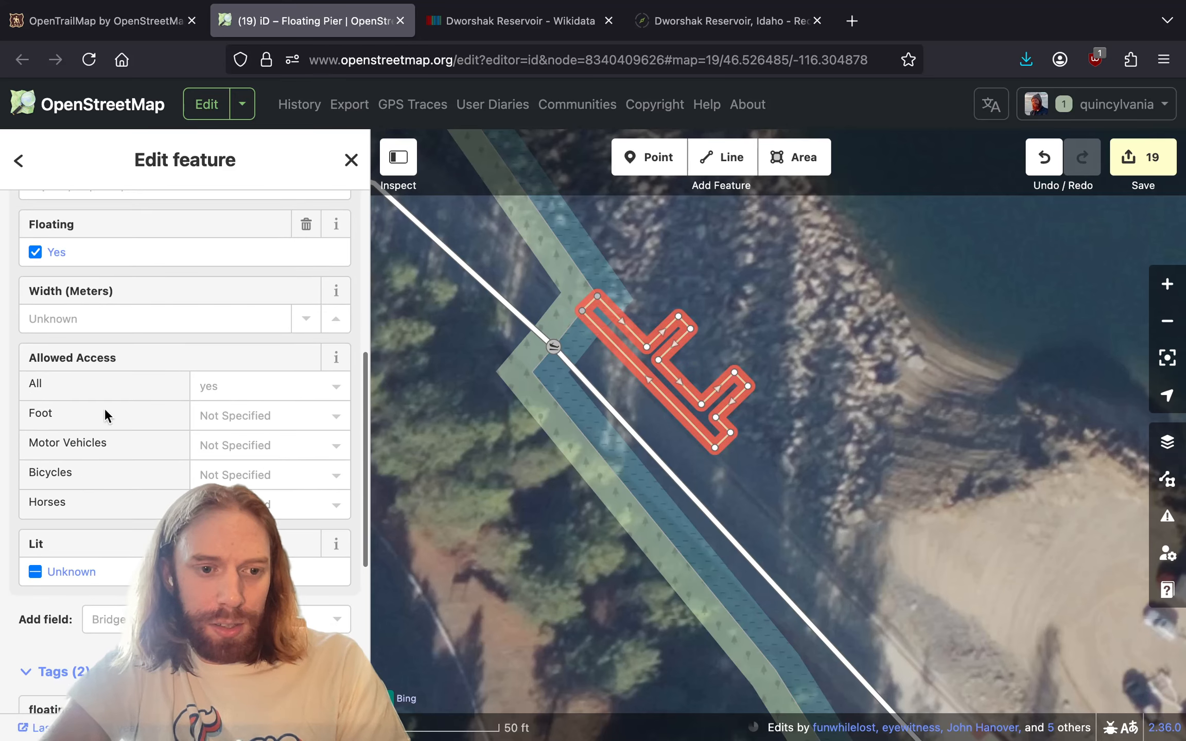
pyautogui.scroll(-5, 85, 445)
pyautogui.write('rea')
pyautogui.press('Tab')
pyautogui.write('y')
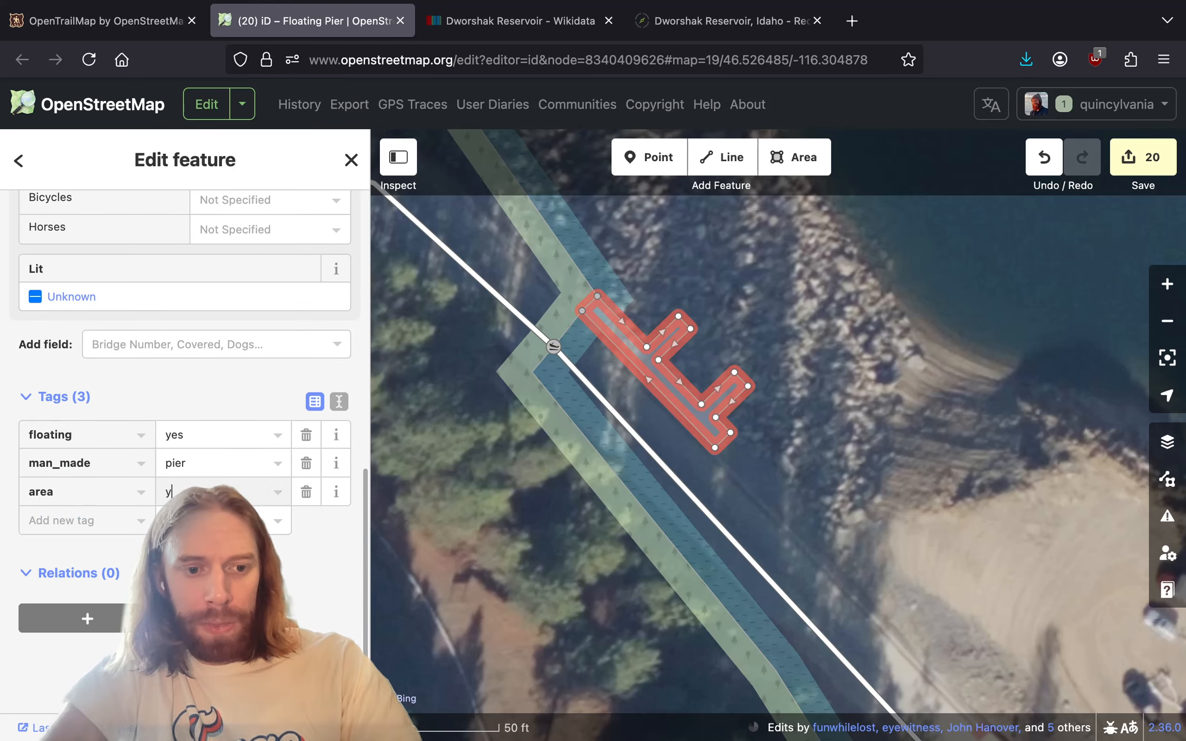
pyautogui.click(871, 482)
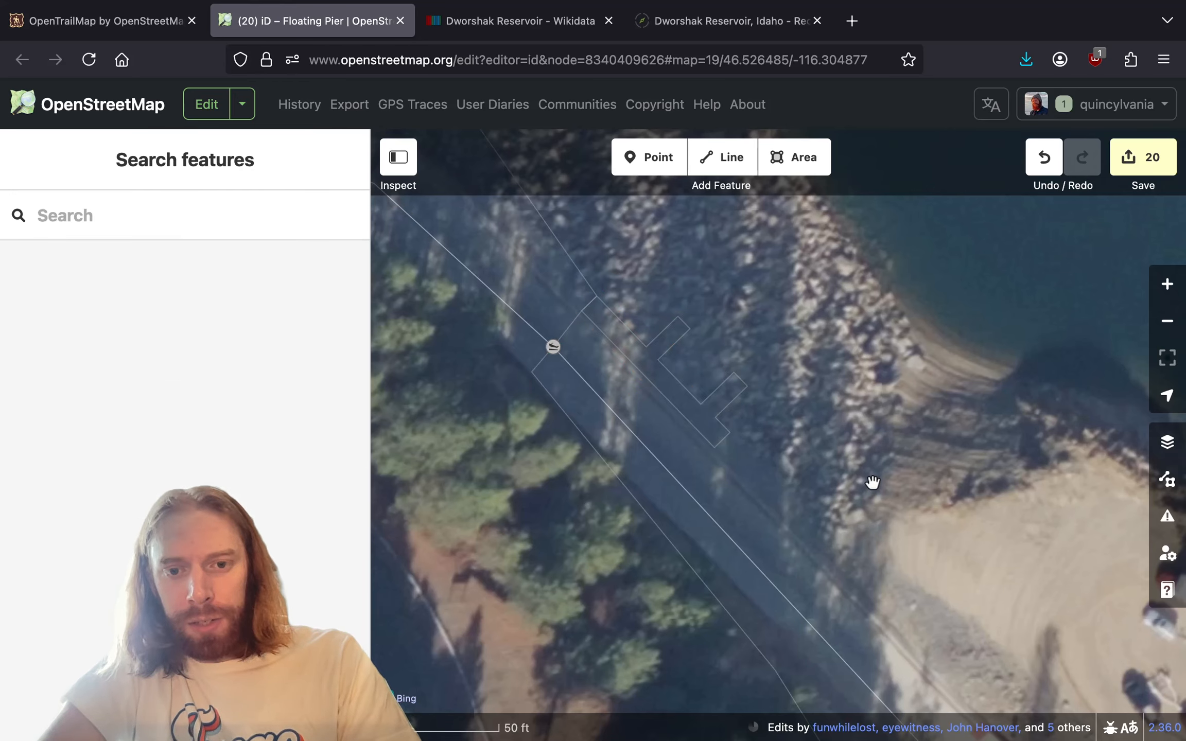
# - Continue the Big Eddy ramp line from its lower end across the water and connect it to the North Fork Clearwater River flowline
pyautogui.click(701, 508)
pyautogui.moveTo(881, 552); pyautogui.dragTo(529, 483)
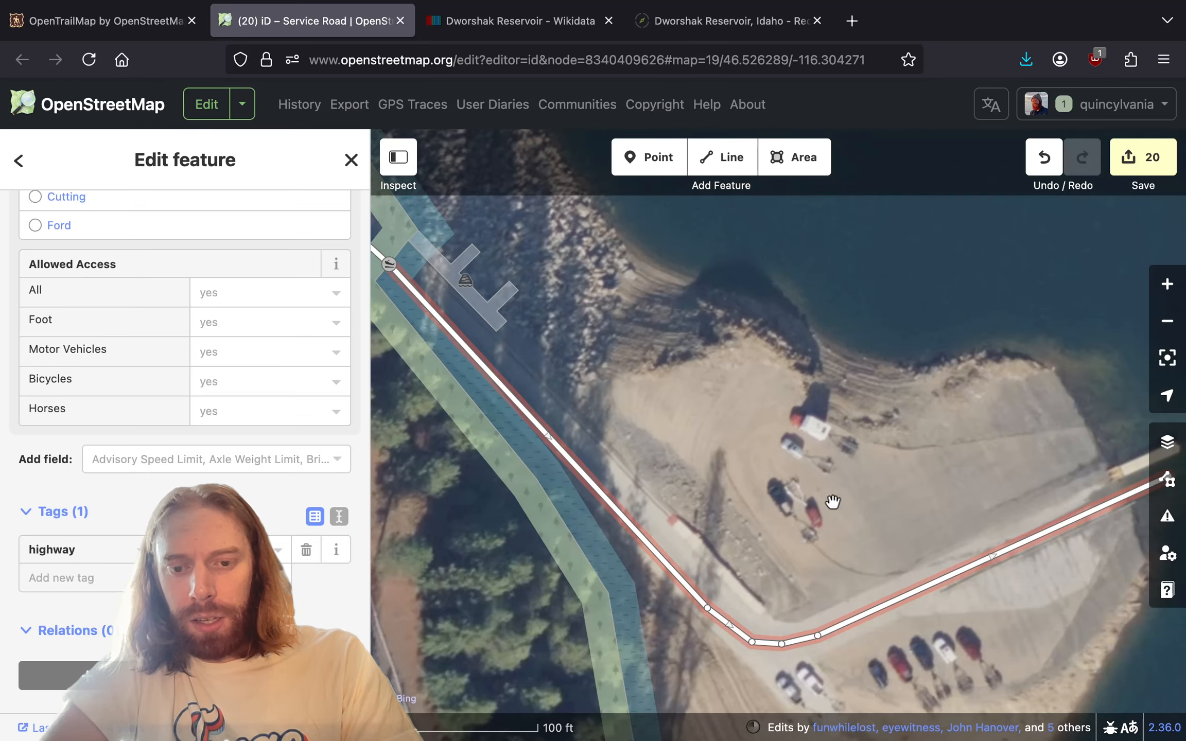
pyautogui.scroll(-5, 779, 471)
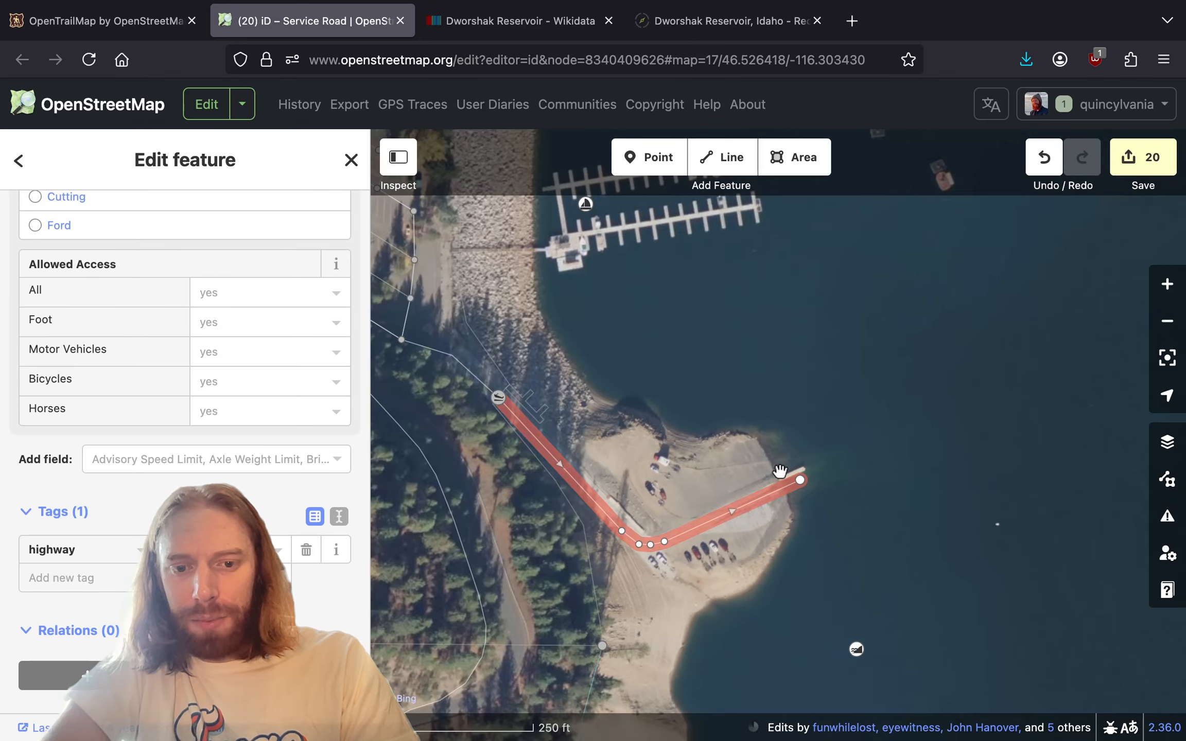
pyautogui.moveTo(1052, 468); pyautogui.dragTo(876, 540)
pyautogui.click(626, 550)
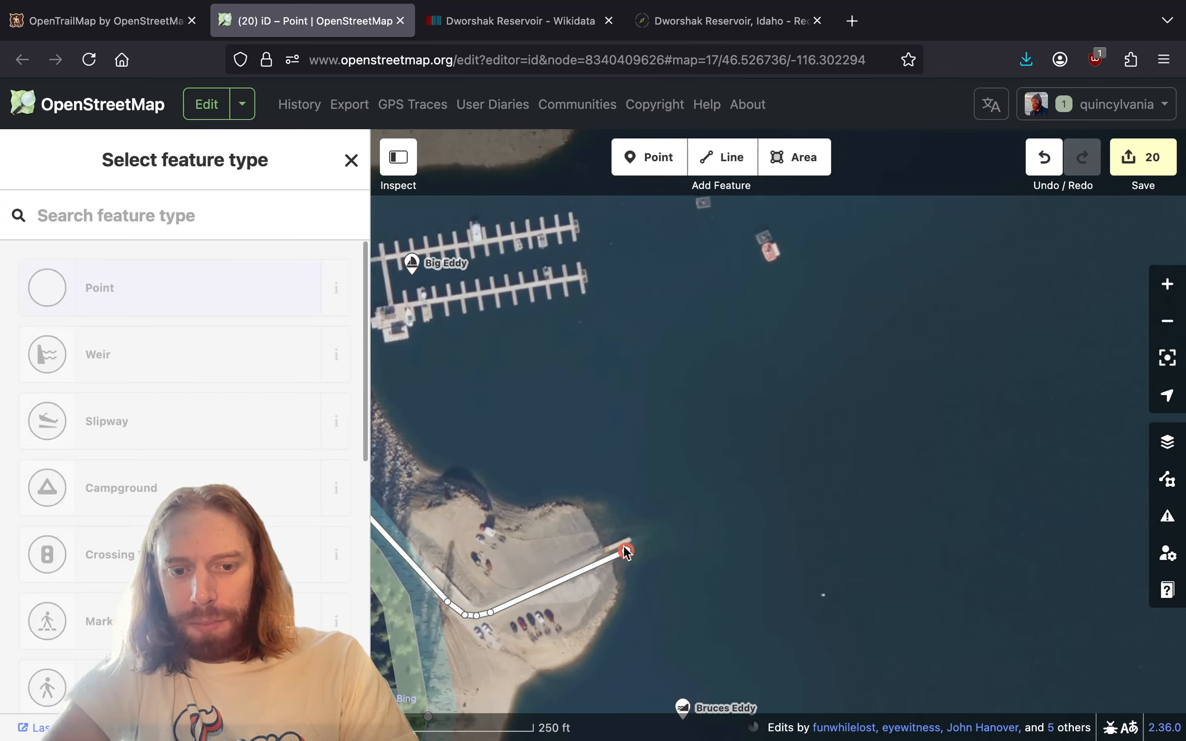
pyautogui.press('a')
pyautogui.scroll(-3, 532, 540)
pyautogui.moveTo(666, 498); pyautogui.dragTo(942, 379)
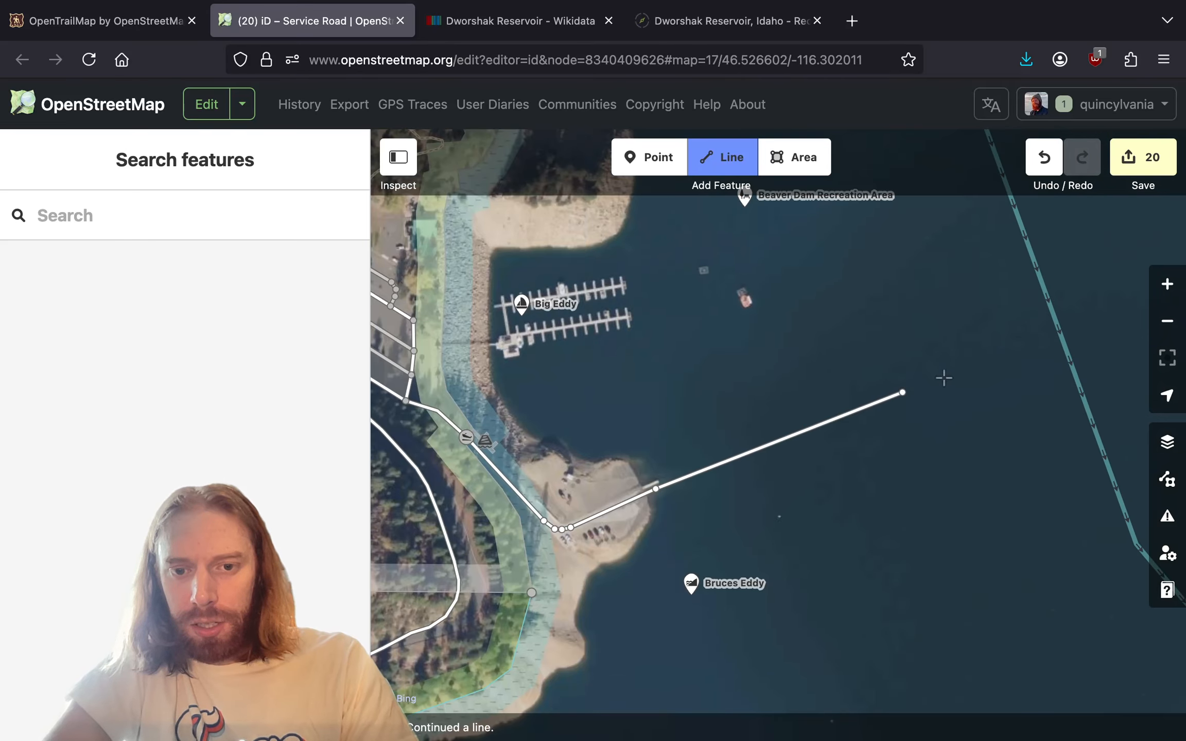
pyautogui.doubleClick(1056, 322)
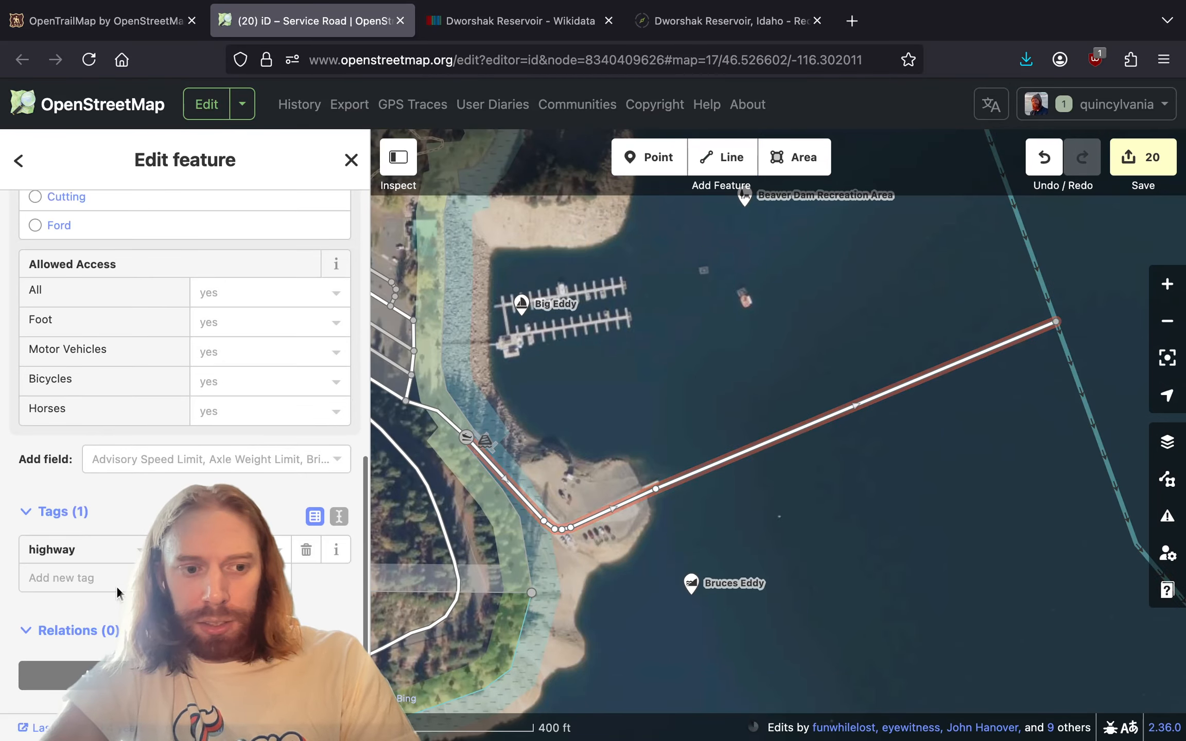
# - Replace the ramp line's highway tag with waterway=link, and add canoe=yes and tidal=no
pyautogui.click(107, 559)
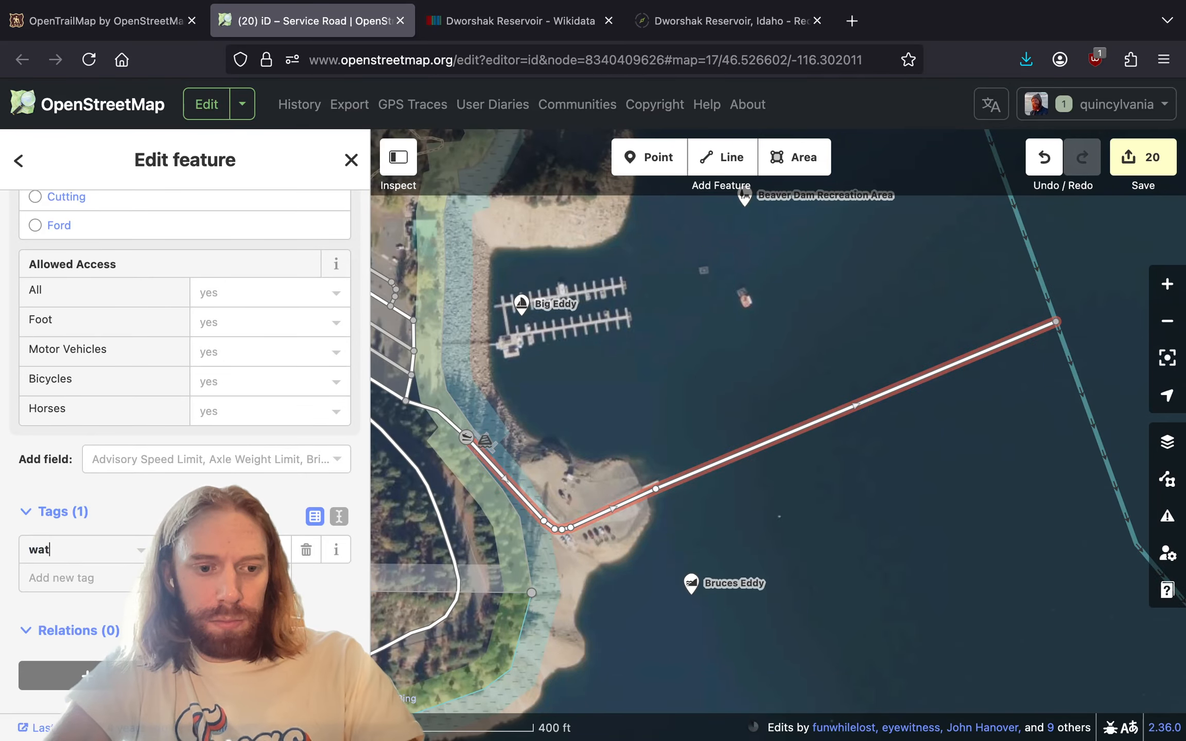
pyautogui.write('waterway')
pyautogui.press('Tab')
pyautogui.write('link')
pyautogui.press('Tab')
pyautogui.write('cano')
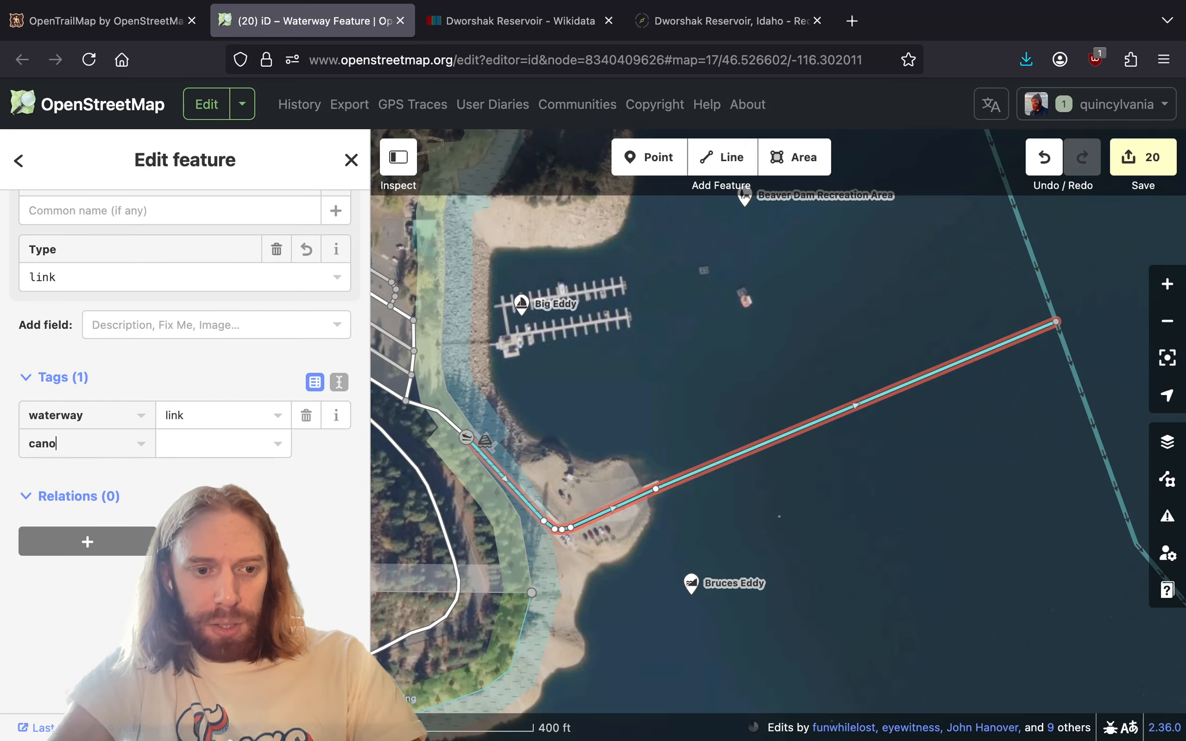
pyautogui.write('e')
pyautogui.press('Tab')
pyautogui.write('yestidal')
pyautogui.press('Tab')
pyautogui.write('no')
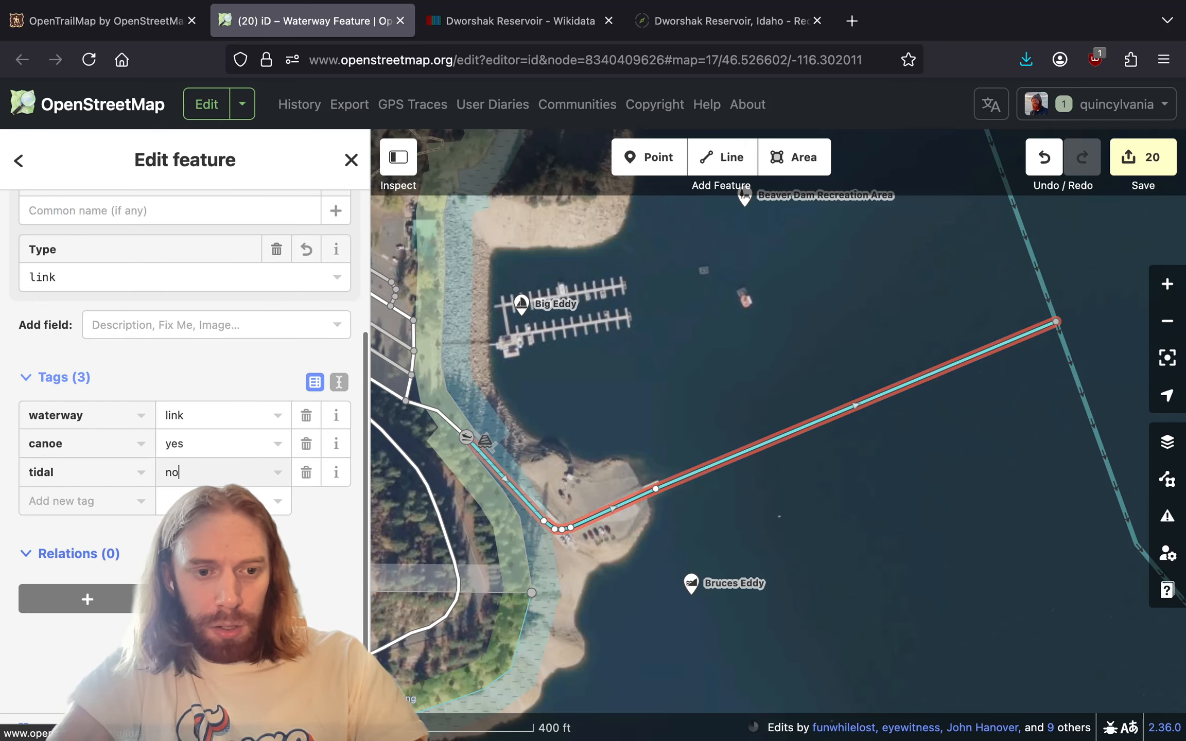
pyautogui.click(664, 584)
# - Examine the new Big Eddy link, the flowline it joins, and their surroundings on the reservoir
pyautogui.scroll(5, 559, 549)
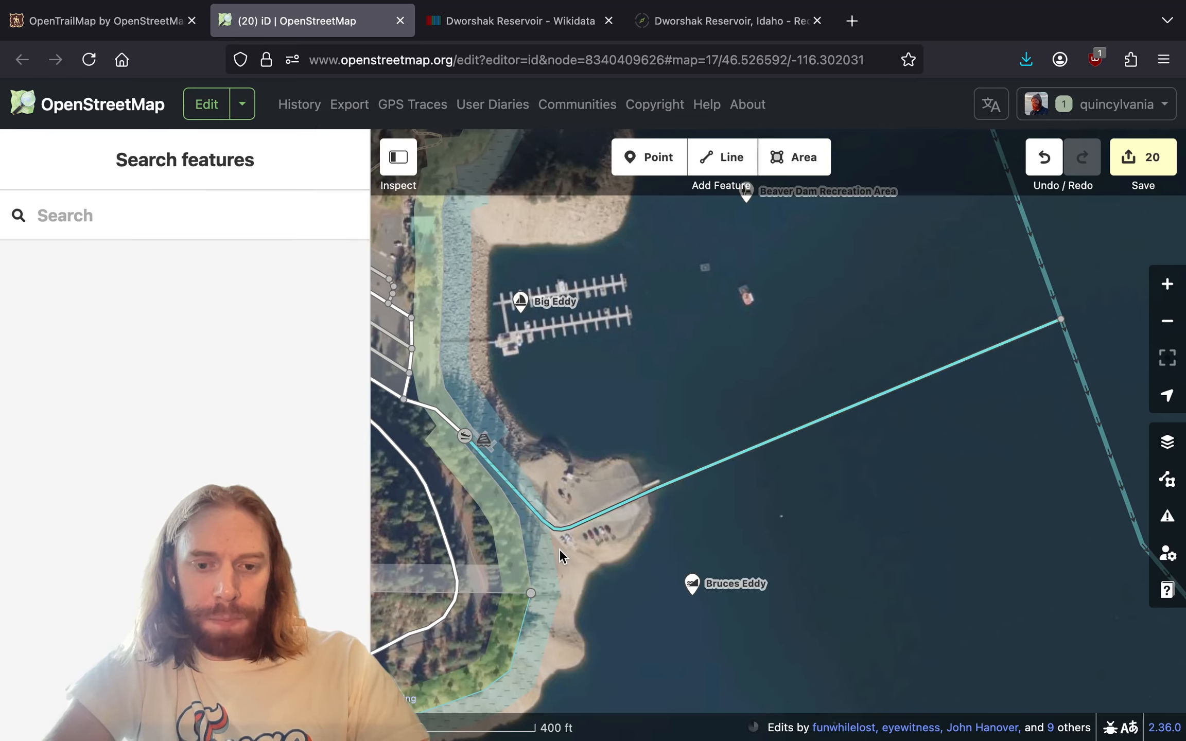
pyautogui.moveTo(560, 549); pyautogui.dragTo(806, 513)
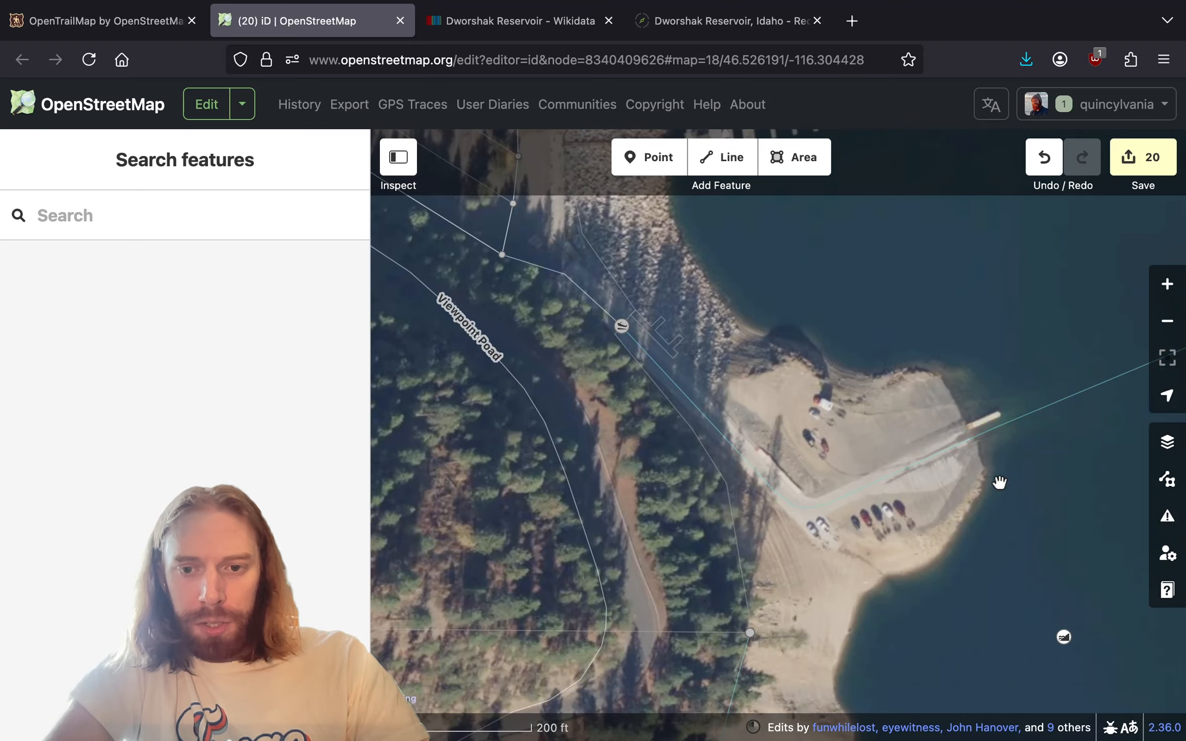
pyautogui.scroll(-10, 754, 476)
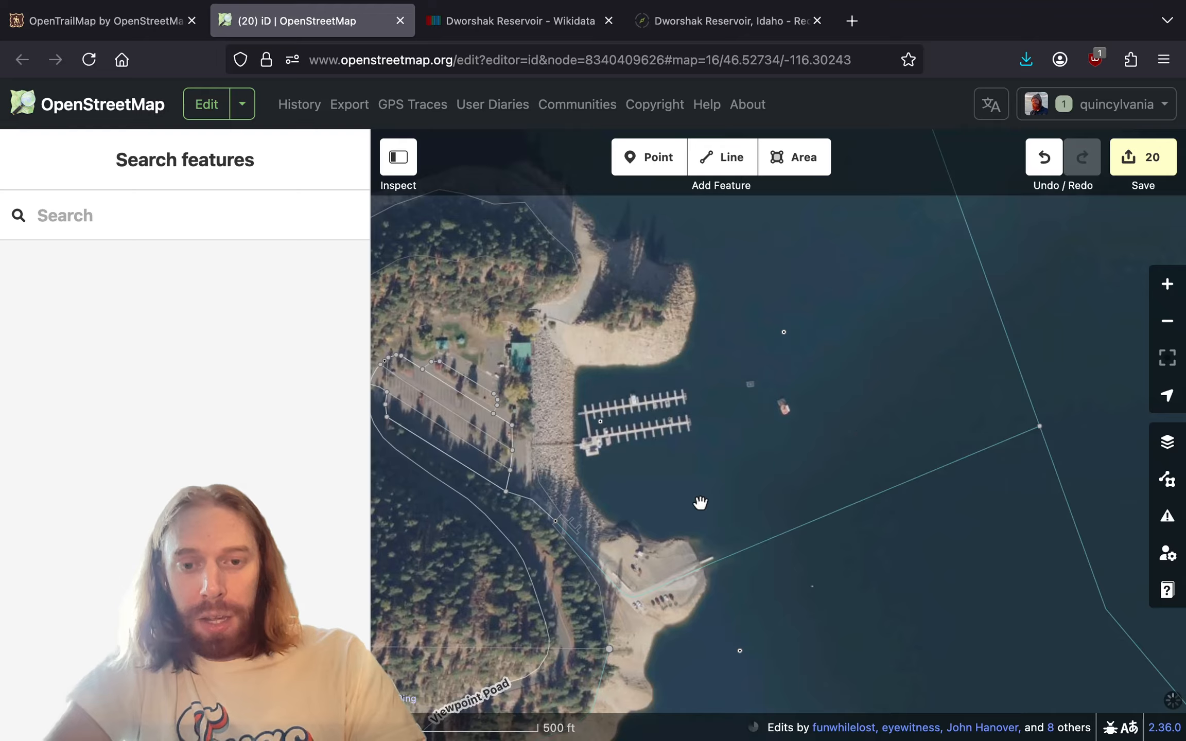
pyautogui.hscroll(3, 700, 501)
pyautogui.click(960, 519)
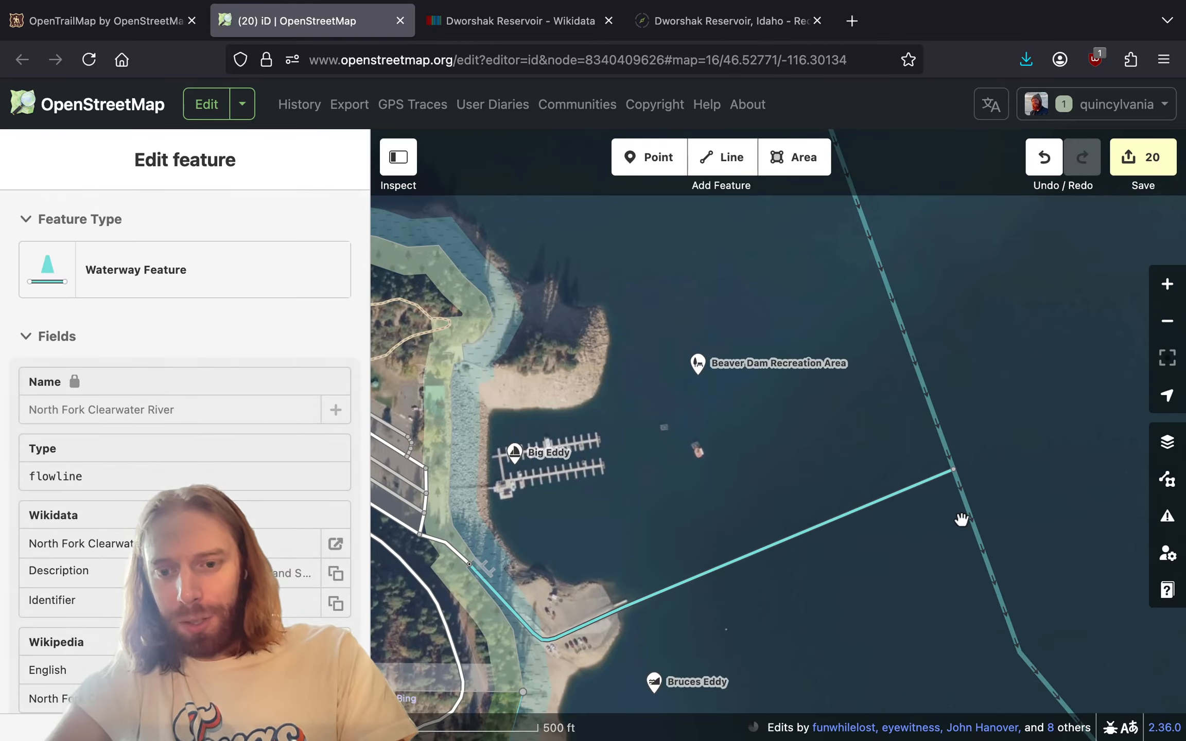
pyautogui.moveTo(958, 572); pyautogui.dragTo(582, 328)
pyautogui.scroll(-20, 582, 327)
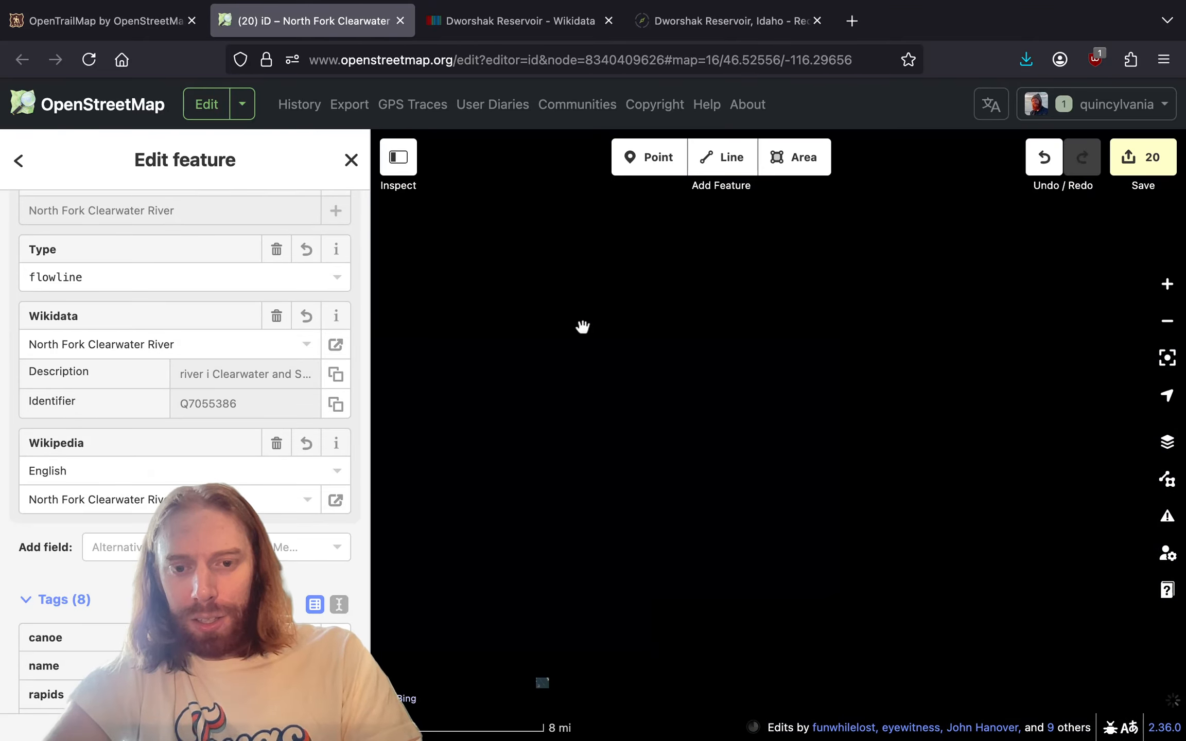
pyautogui.scroll(10, 535, 685)
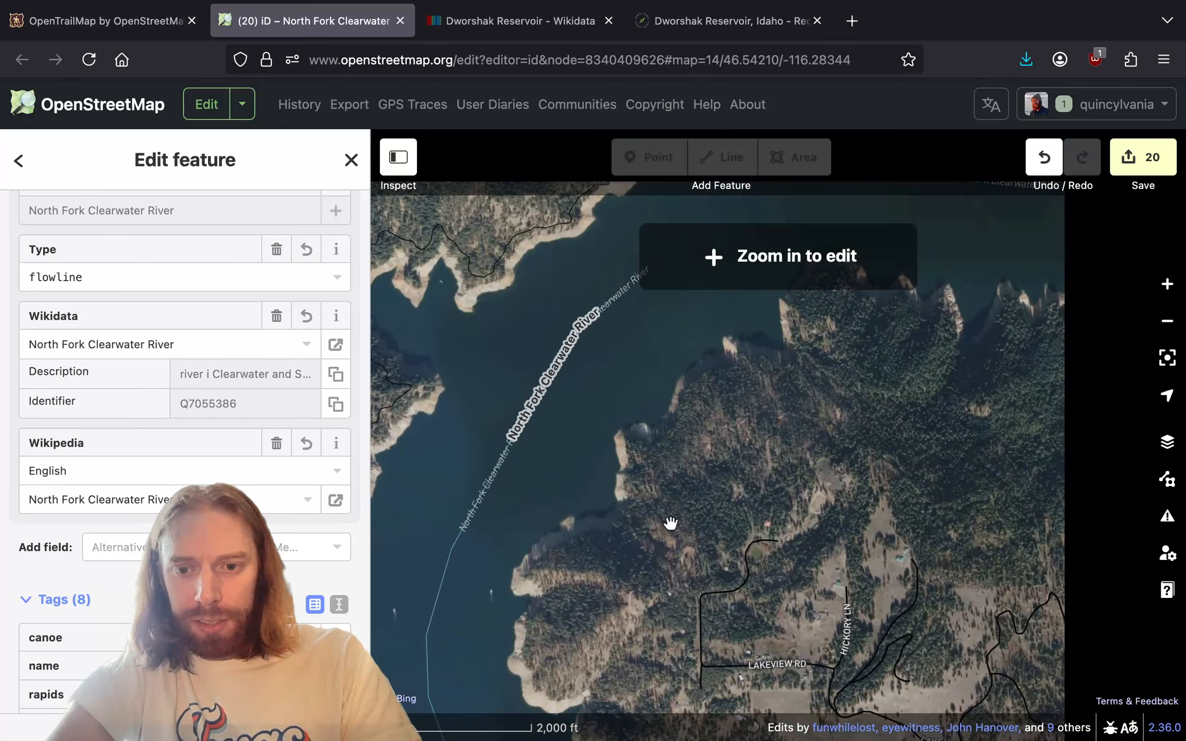
pyautogui.moveTo(670, 523); pyautogui.dragTo(1005, 237)
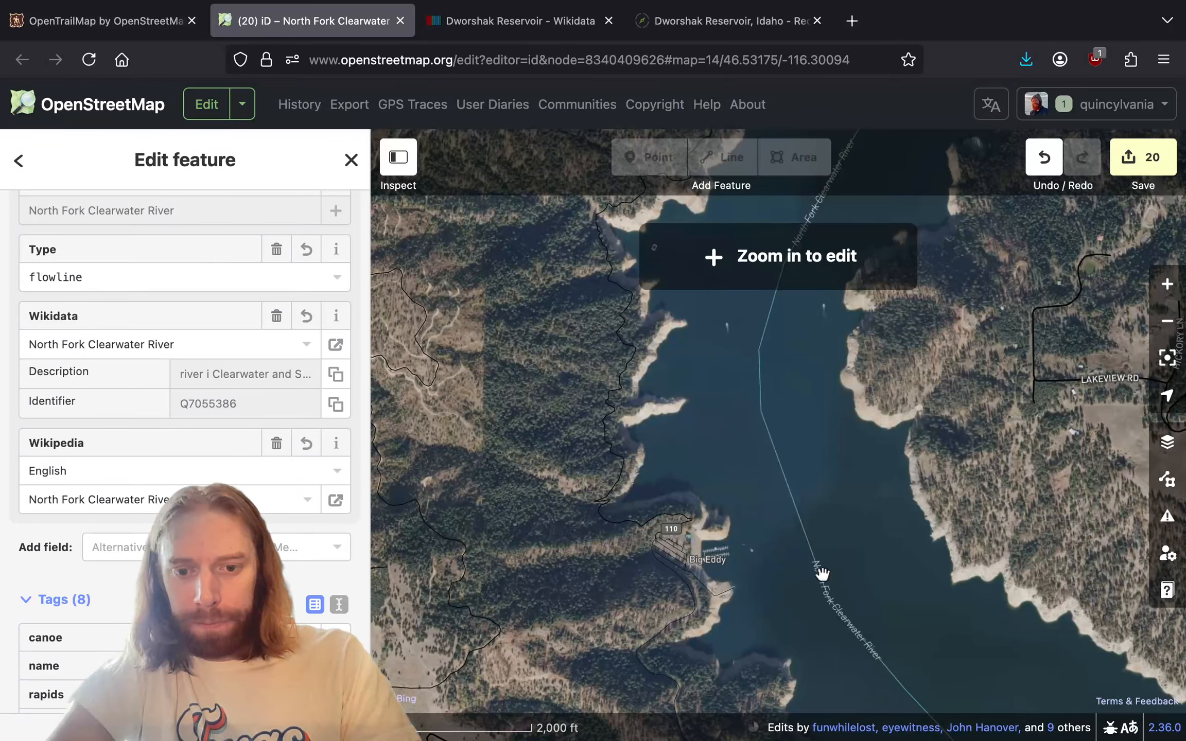
pyautogui.scroll(6, 722, 568)
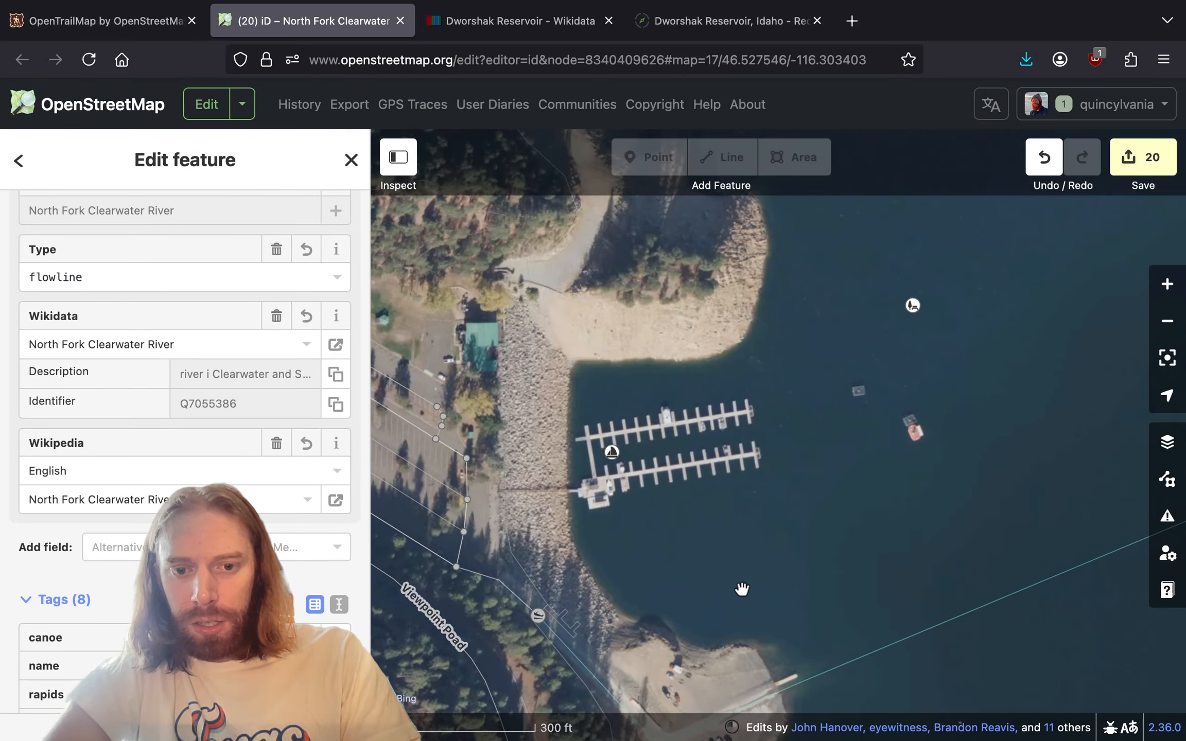
pyautogui.moveTo(741, 587); pyautogui.dragTo(945, 425)
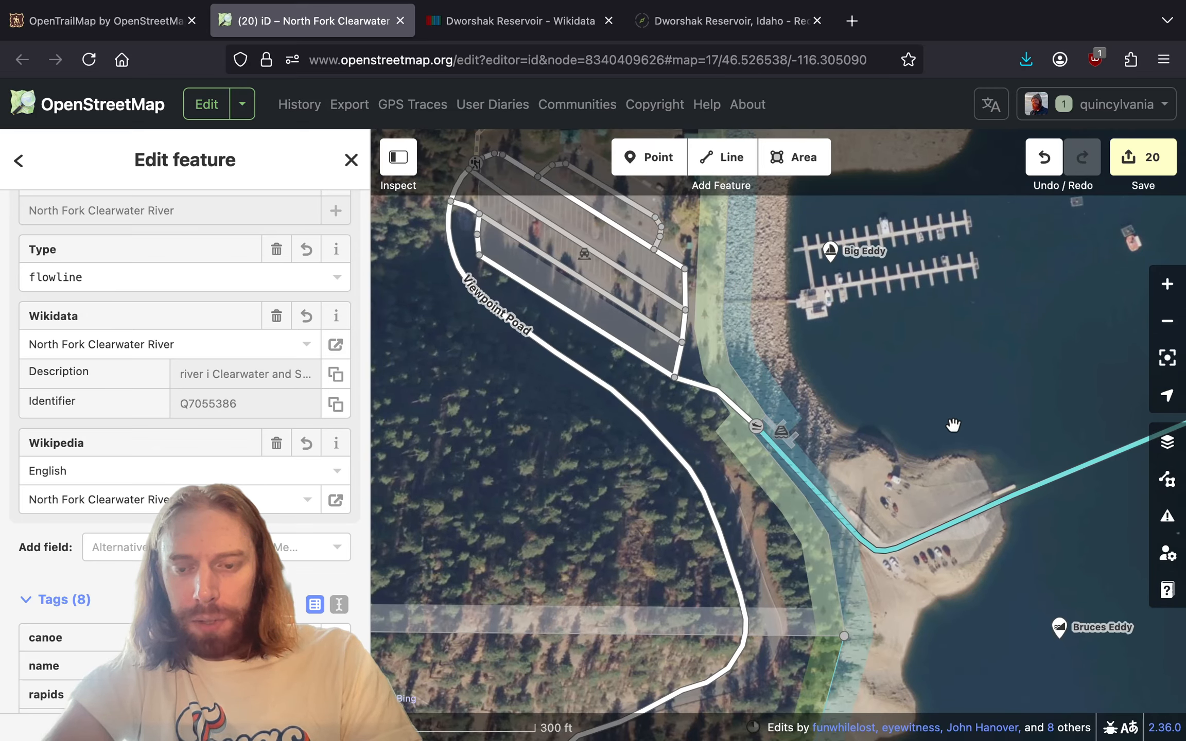
pyautogui.moveTo(1001, 352); pyautogui.dragTo(850, 490)
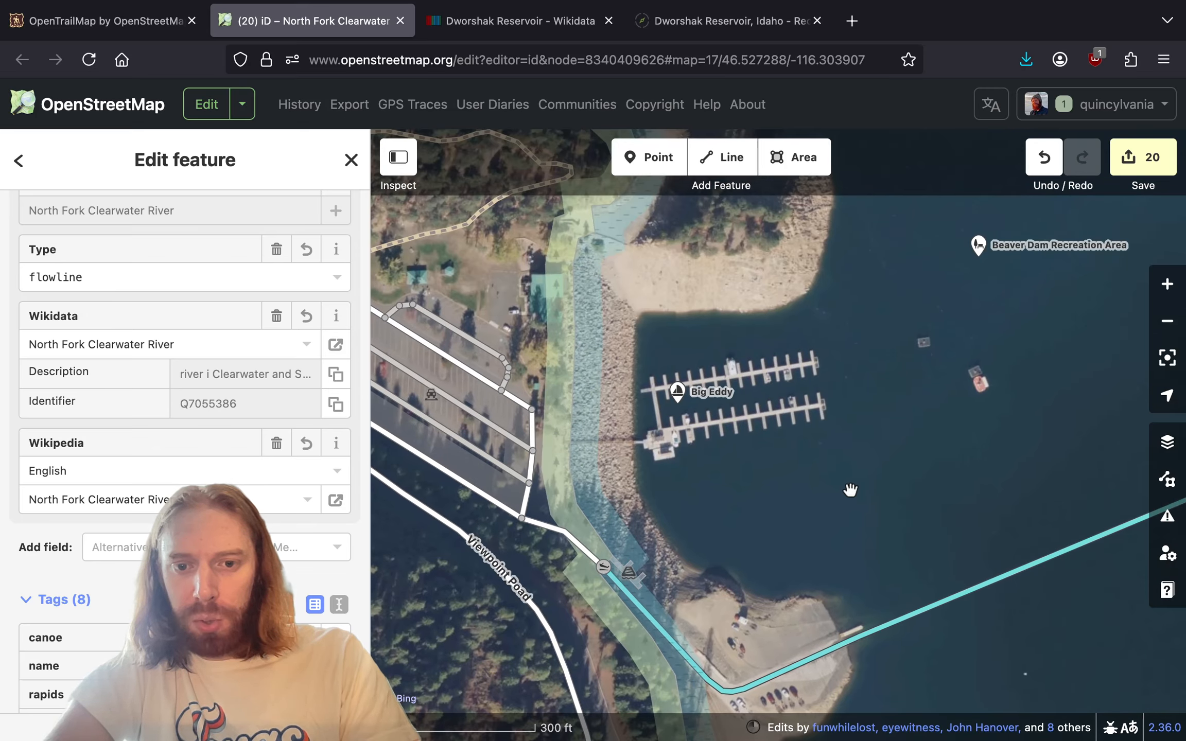
# - Add the tag tidal=no to the Big Eddy slipway point
pyautogui.click(603, 567)
pyautogui.scroll(-4, 3, 536)
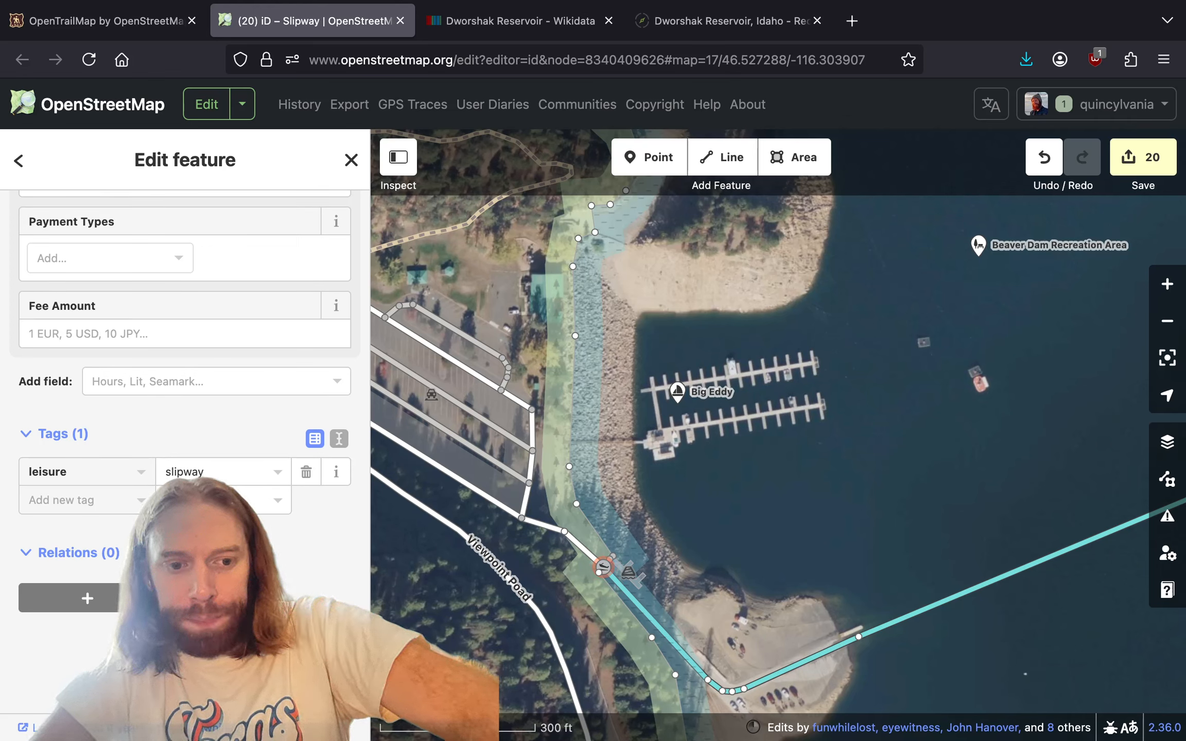
pyautogui.press('Tab')
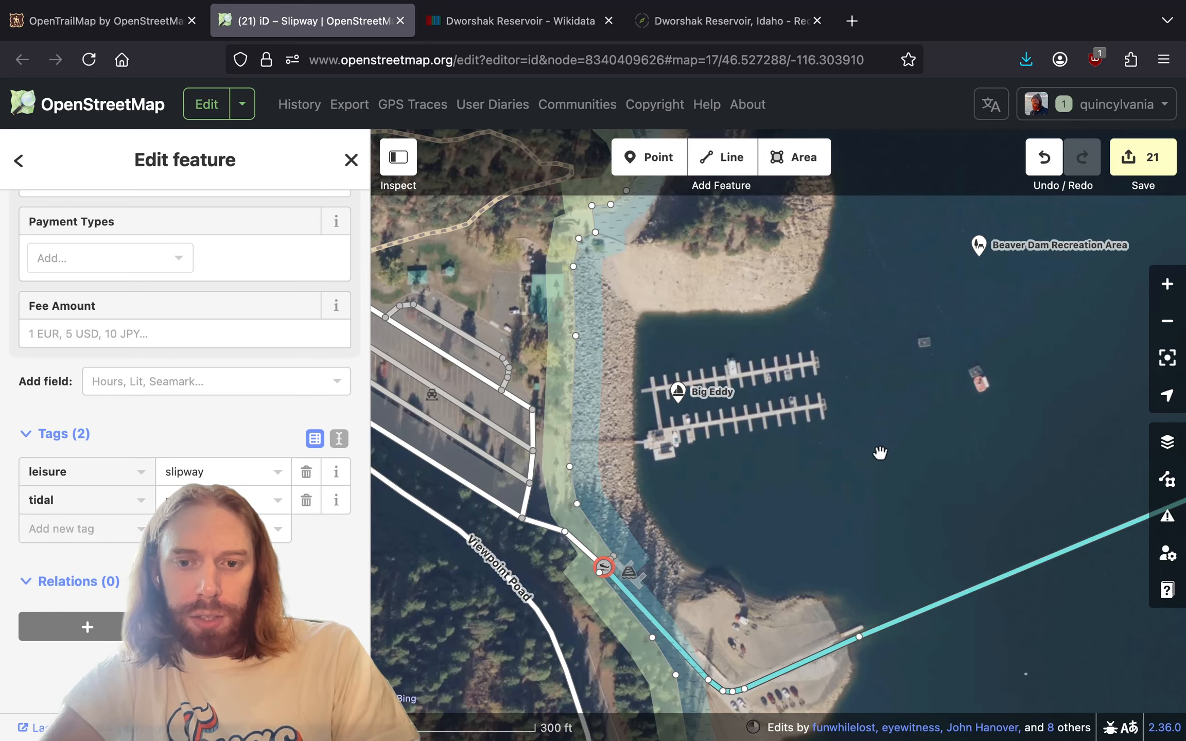
# - Follow the reservoir from Big Eddy past Indian Creek and Canyon Creek to the Freeman Creek area, looking for further boat ramps
pyautogui.moveTo(880, 453); pyautogui.dragTo(675, 490)
pyautogui.scroll(-5, 675, 489)
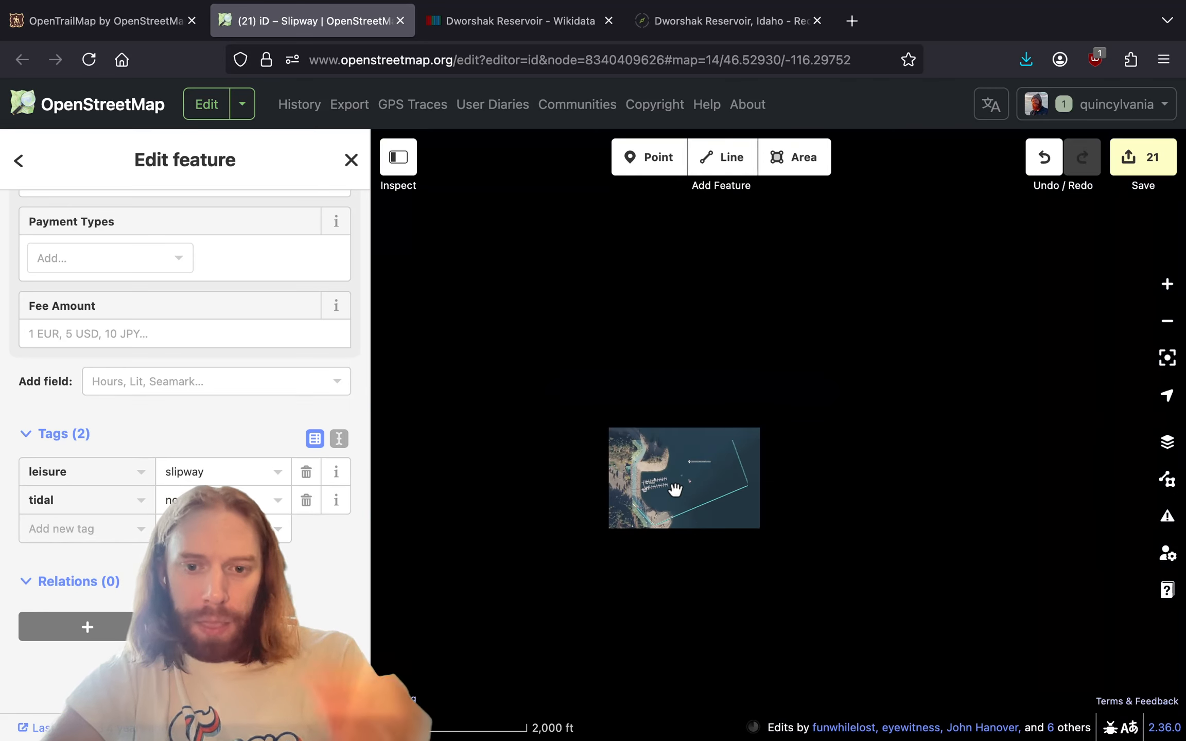
pyautogui.moveTo(783, 381); pyautogui.dragTo(782, 506)
pyautogui.moveTo(754, 453); pyautogui.dragTo(716, 618)
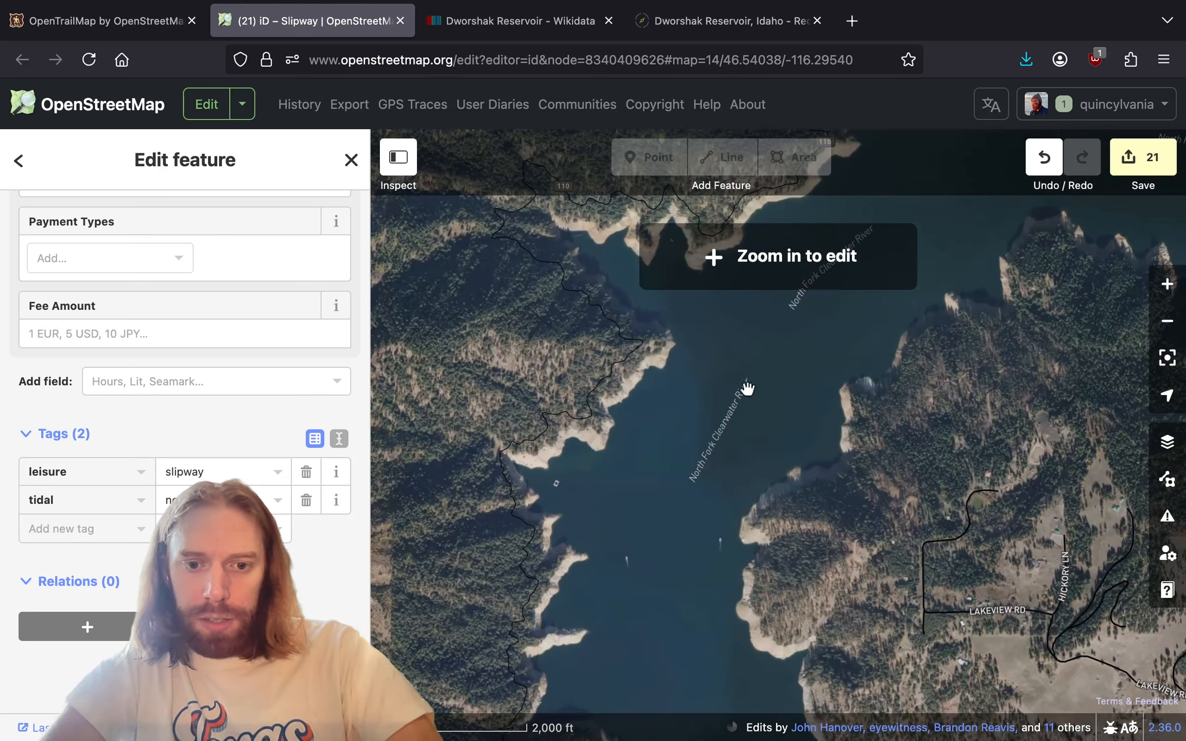
pyautogui.moveTo(747, 389); pyautogui.dragTo(654, 528)
pyautogui.moveTo(926, 344); pyautogui.dragTo(678, 484)
pyautogui.moveTo(1035, 466); pyautogui.dragTo(744, 381)
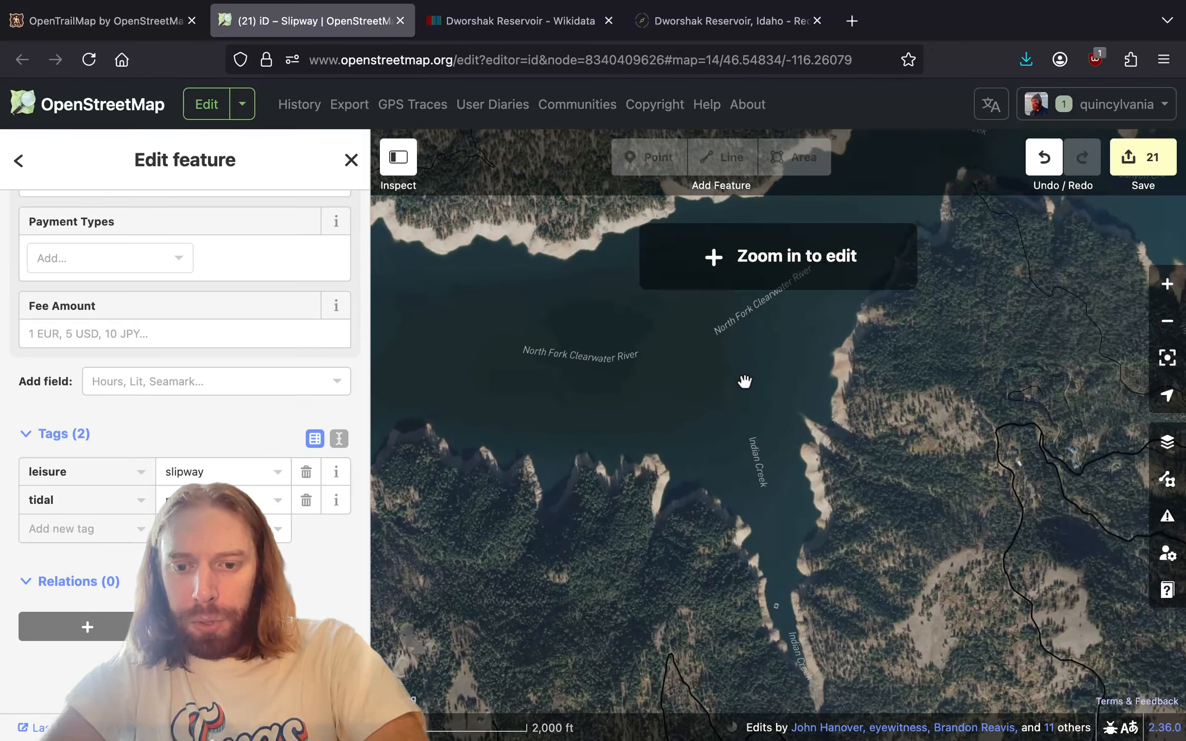
pyautogui.moveTo(788, 634); pyautogui.dragTo(485, 601)
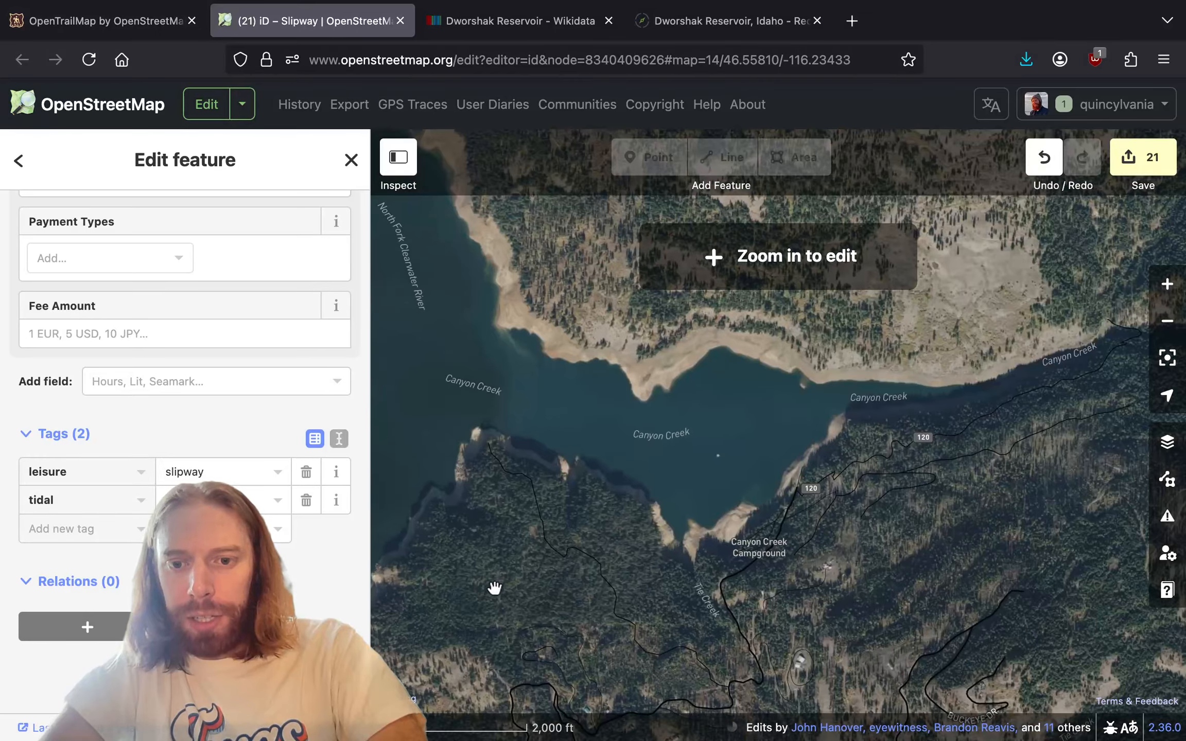
pyautogui.moveTo(583, 516); pyautogui.dragTo(837, 651)
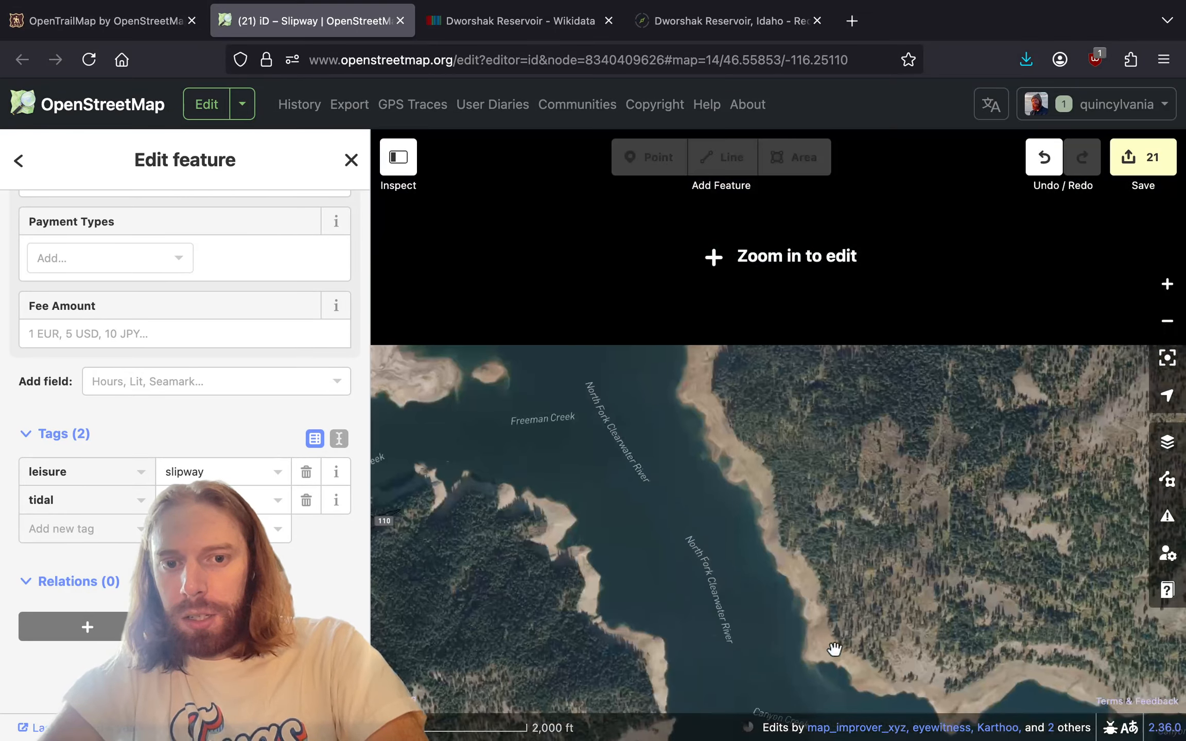
pyautogui.moveTo(648, 455); pyautogui.dragTo(1056, 550)
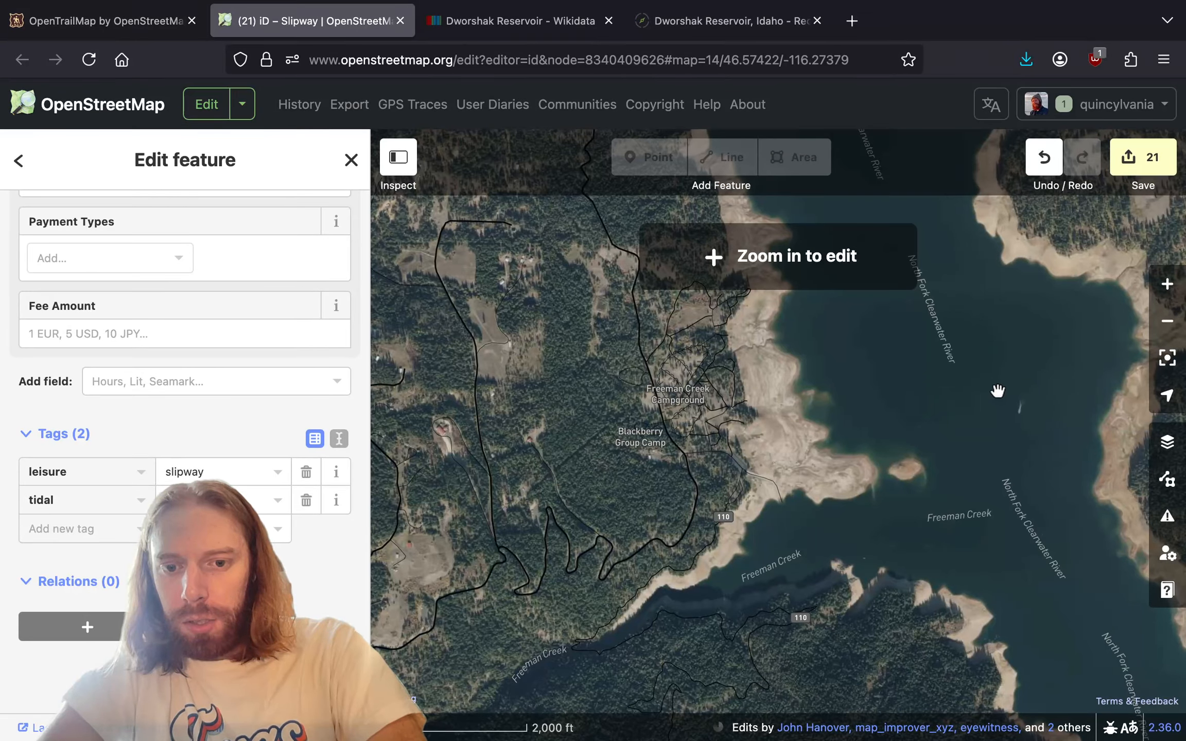
# - Inspect the Freeman Creek Boat Ramp's drivable slipway line, its slipway point, and its alignment with the imagery
pyautogui.scroll(6, 772, 510)
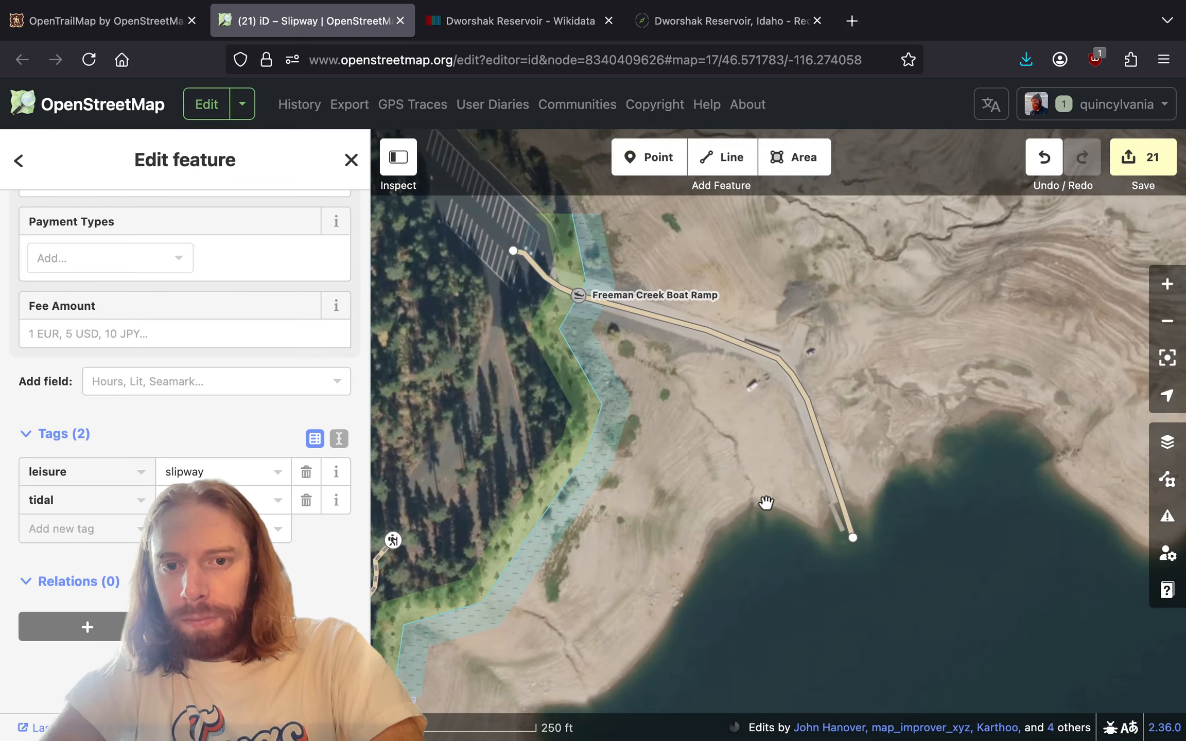
pyautogui.click(823, 456)
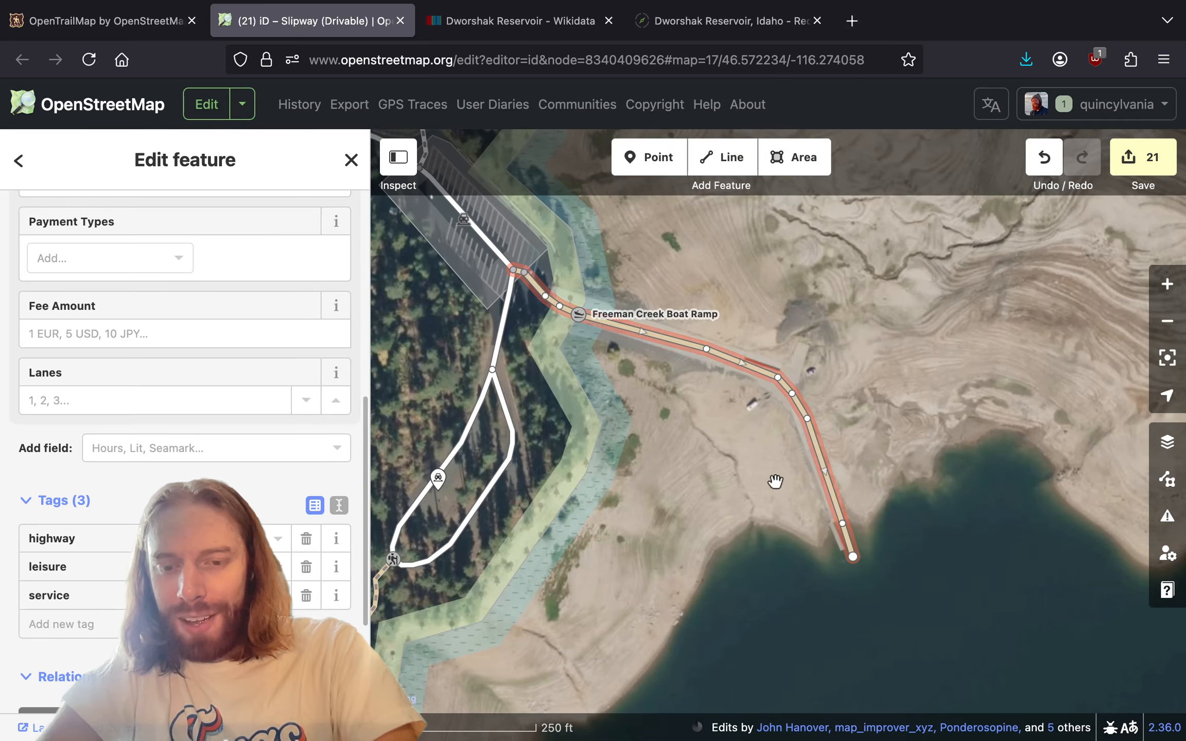
pyautogui.scroll(4, 760, 486)
pyautogui.click(757, 487)
pyautogui.moveTo(781, 424); pyautogui.dragTo(978, 623)
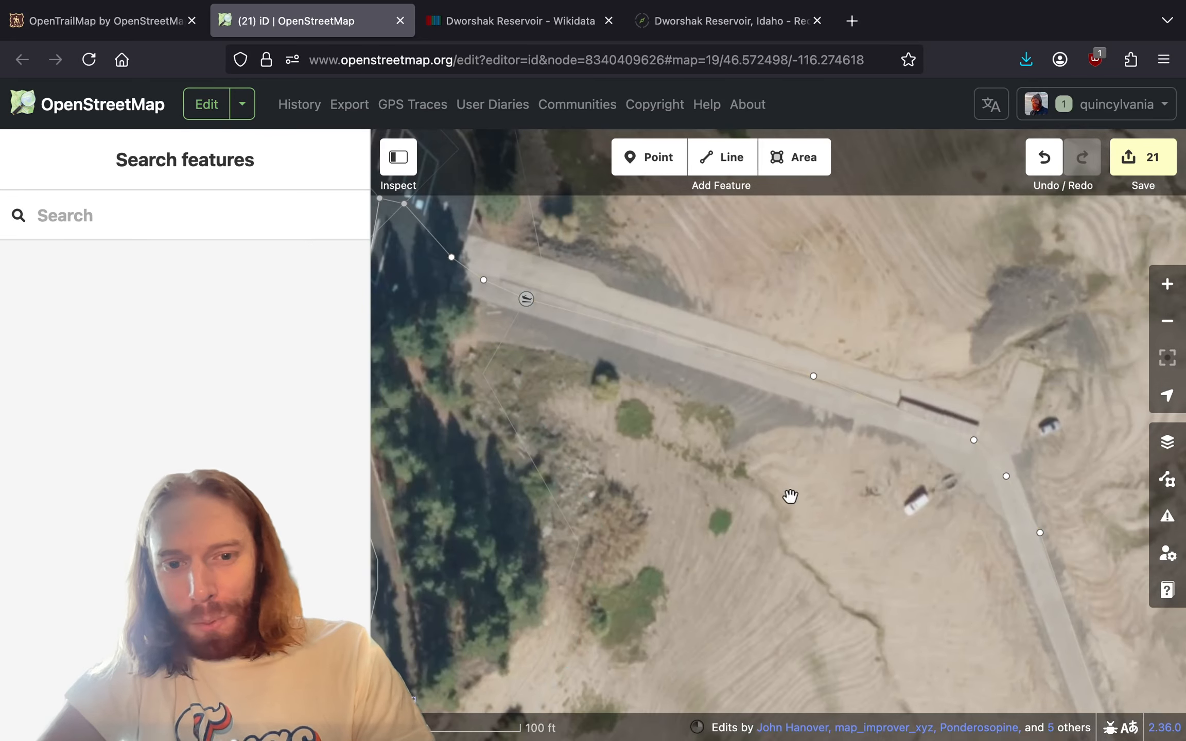
# - Measure the Freeman Creek ramp's drivable slipway line and examine its course against the imagery from the parking lot to the waterline
pyautogui.moveTo(788, 495); pyautogui.dragTo(746, 367)
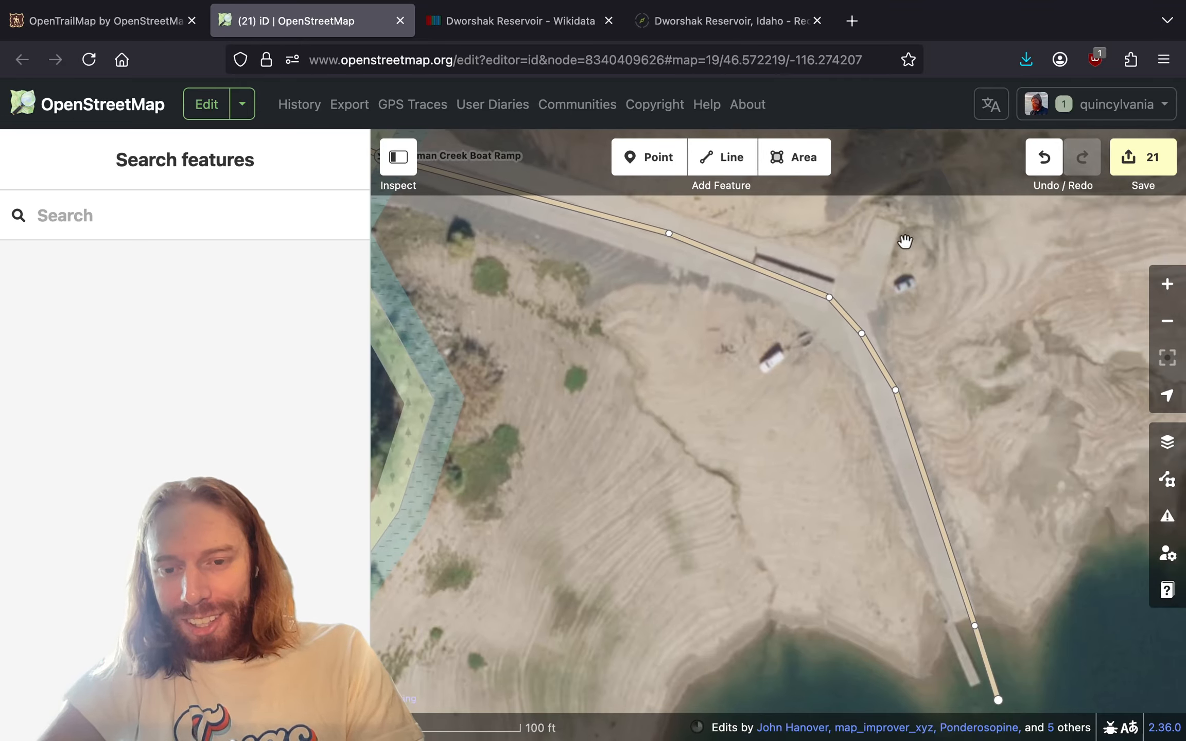
pyautogui.click(913, 453)
pyautogui.moveTo(660, 400); pyautogui.dragTo(897, 573)
pyautogui.press('super+shift+m')
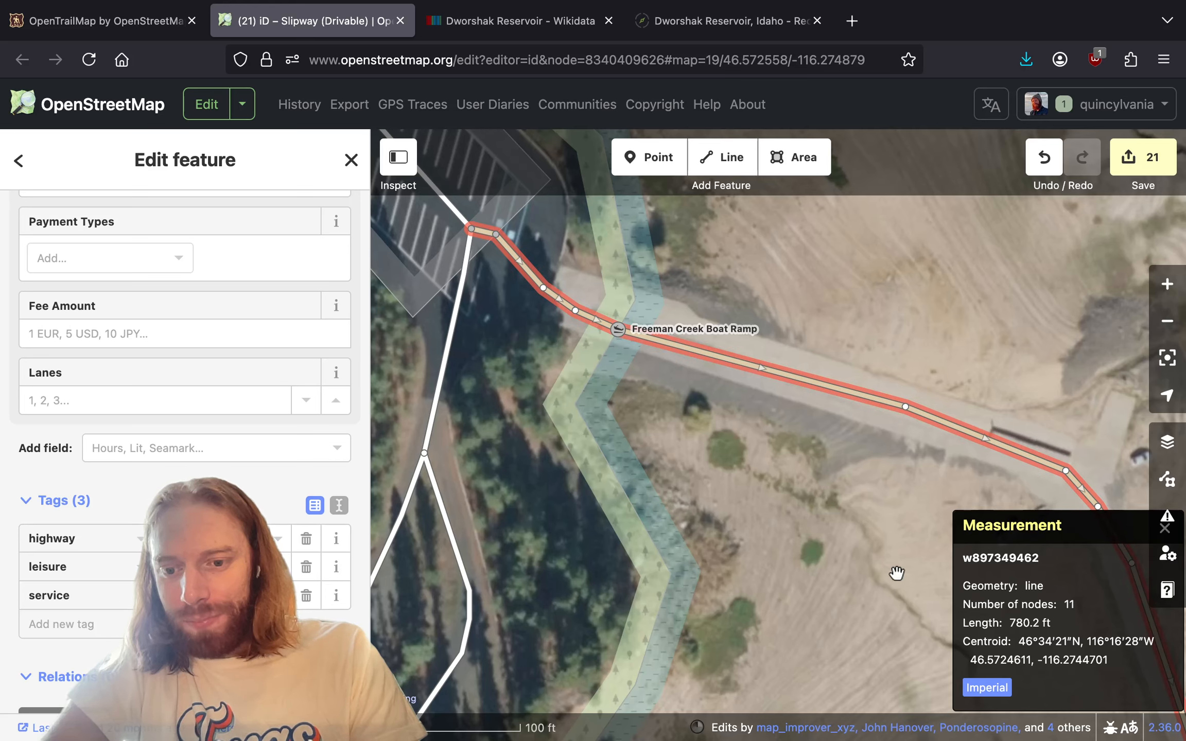
pyautogui.moveTo(826, 530); pyautogui.dragTo(709, 527)
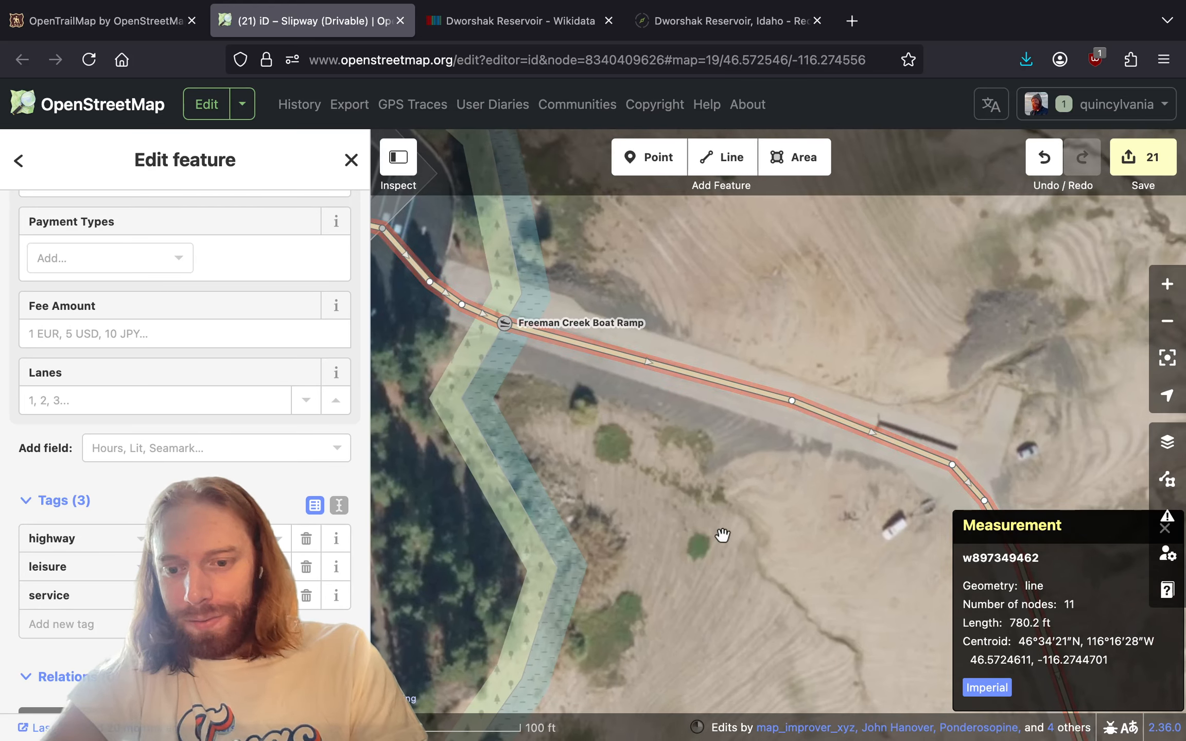
pyautogui.moveTo(625, 476); pyautogui.dragTo(668, 519)
pyautogui.press('w')
pyautogui.click(668, 520)
pyautogui.moveTo(677, 613); pyautogui.dragTo(546, 419)
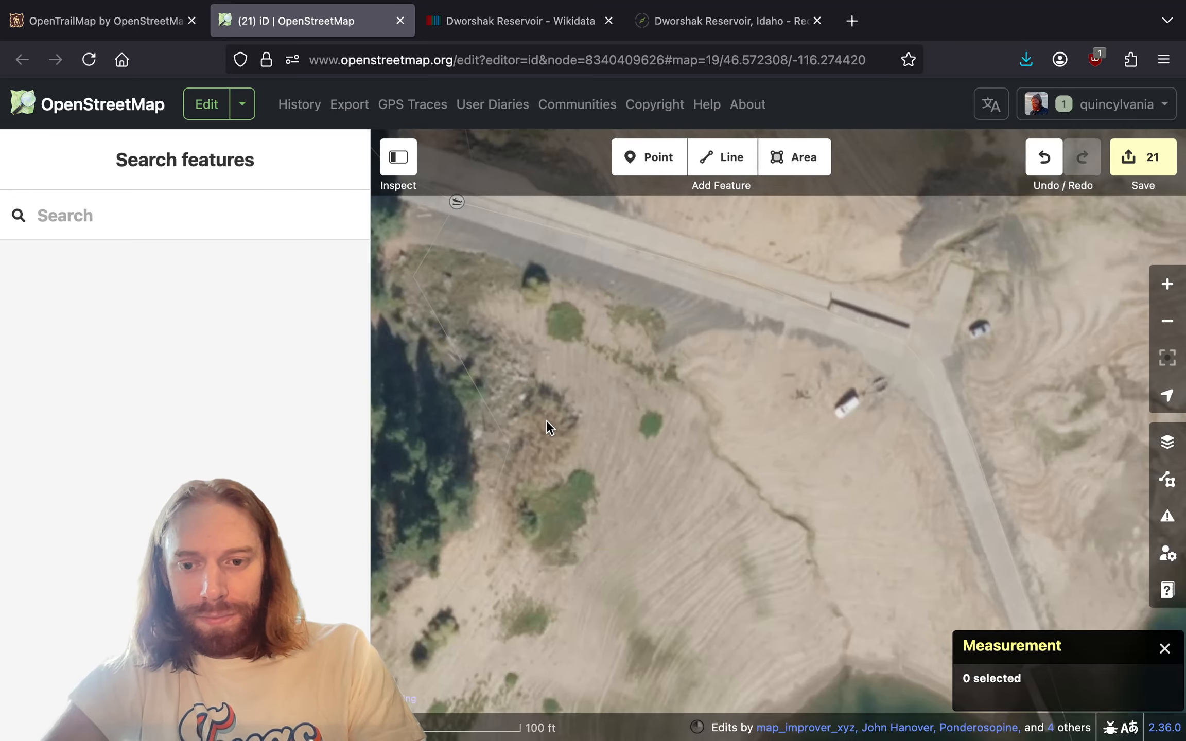
pyautogui.moveTo(580, 321); pyautogui.dragTo(762, 489)
pyautogui.moveTo(869, 441); pyautogui.dragTo(557, 278)
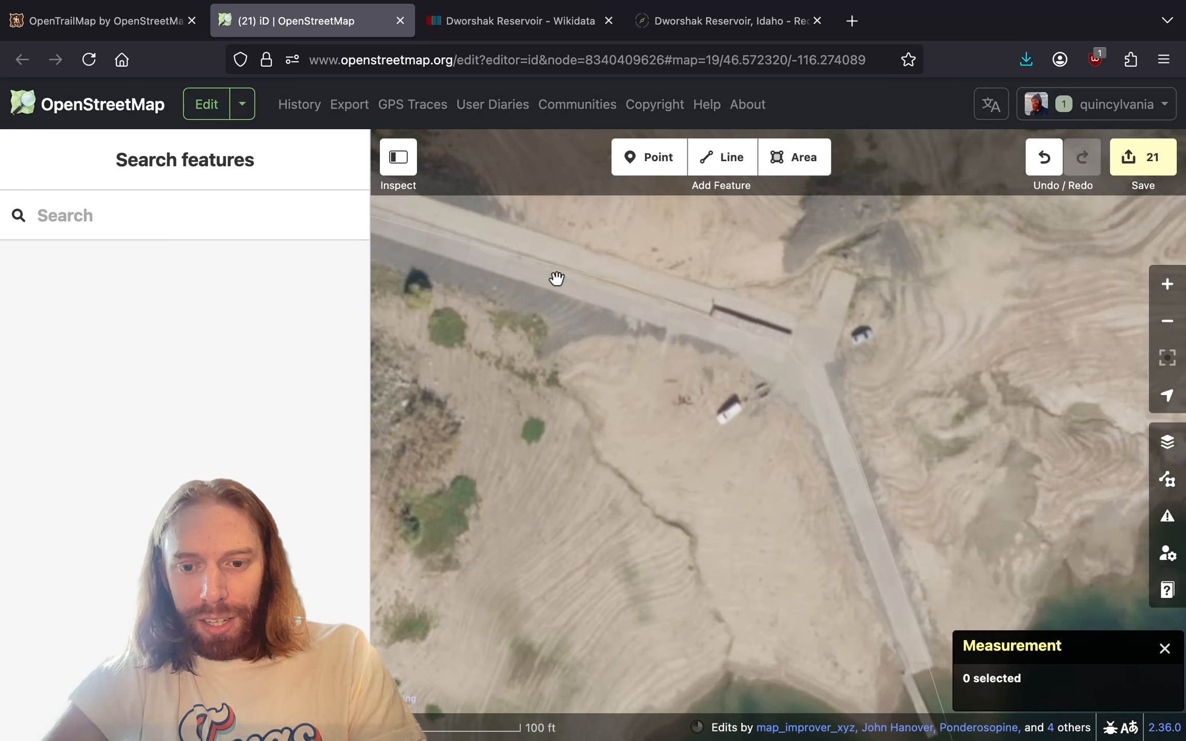
pyautogui.moveTo(747, 497); pyautogui.dragTo(761, 392)
pyautogui.moveTo(844, 428); pyautogui.dragTo(843, 485)
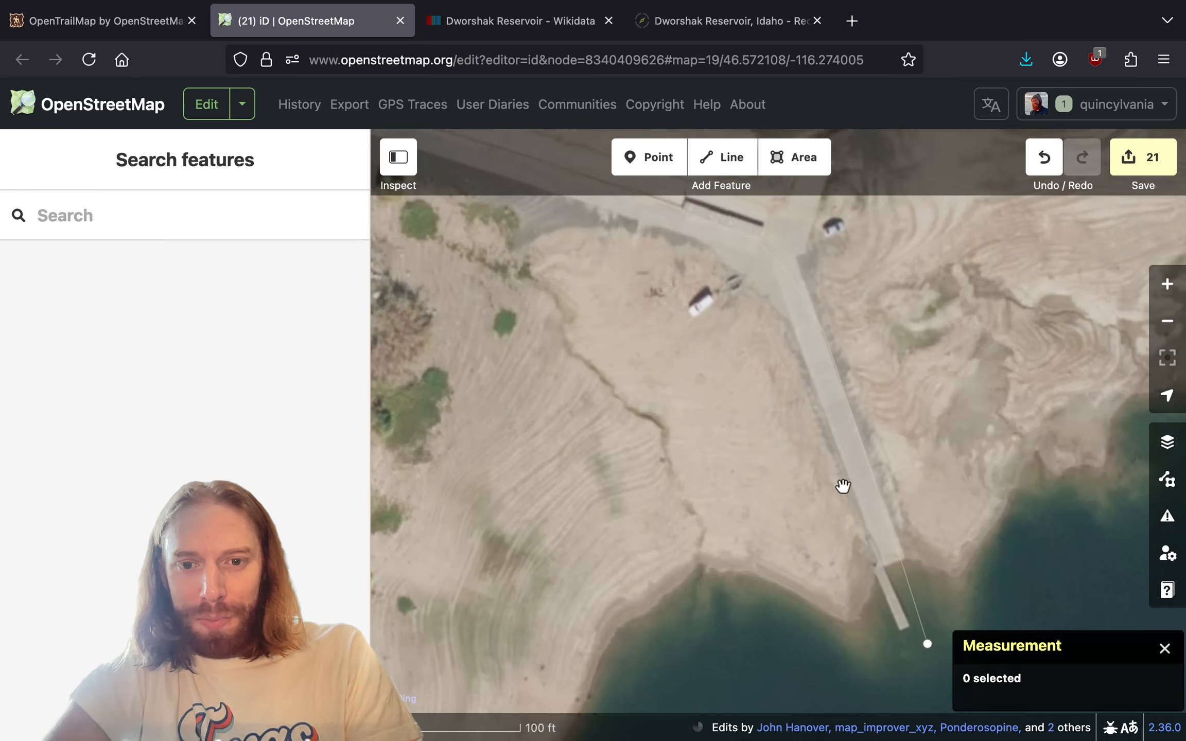
pyautogui.moveTo(726, 309); pyautogui.dragTo(971, 546)
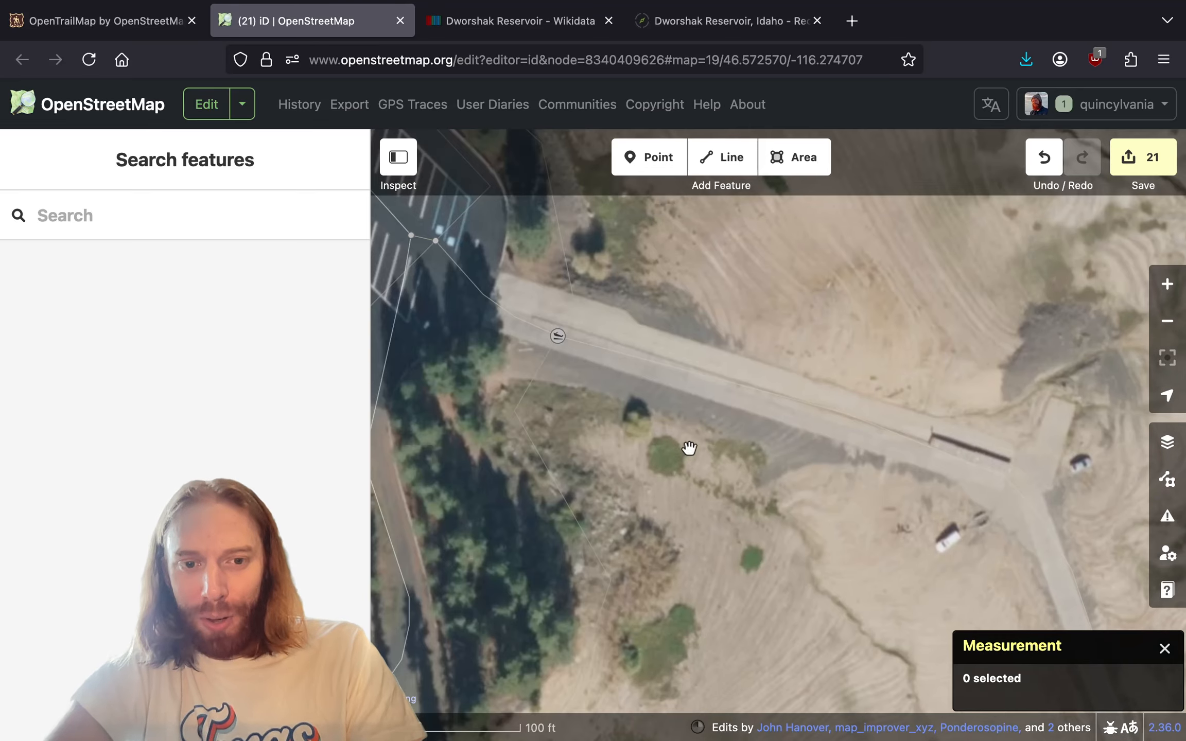
# - Split the drivable slipway line at the Freeman Creek Boat Ramp point
pyautogui.moveTo(688, 447); pyautogui.dragTo(816, 489)
pyautogui.press('w')
pyautogui.click(786, 405)
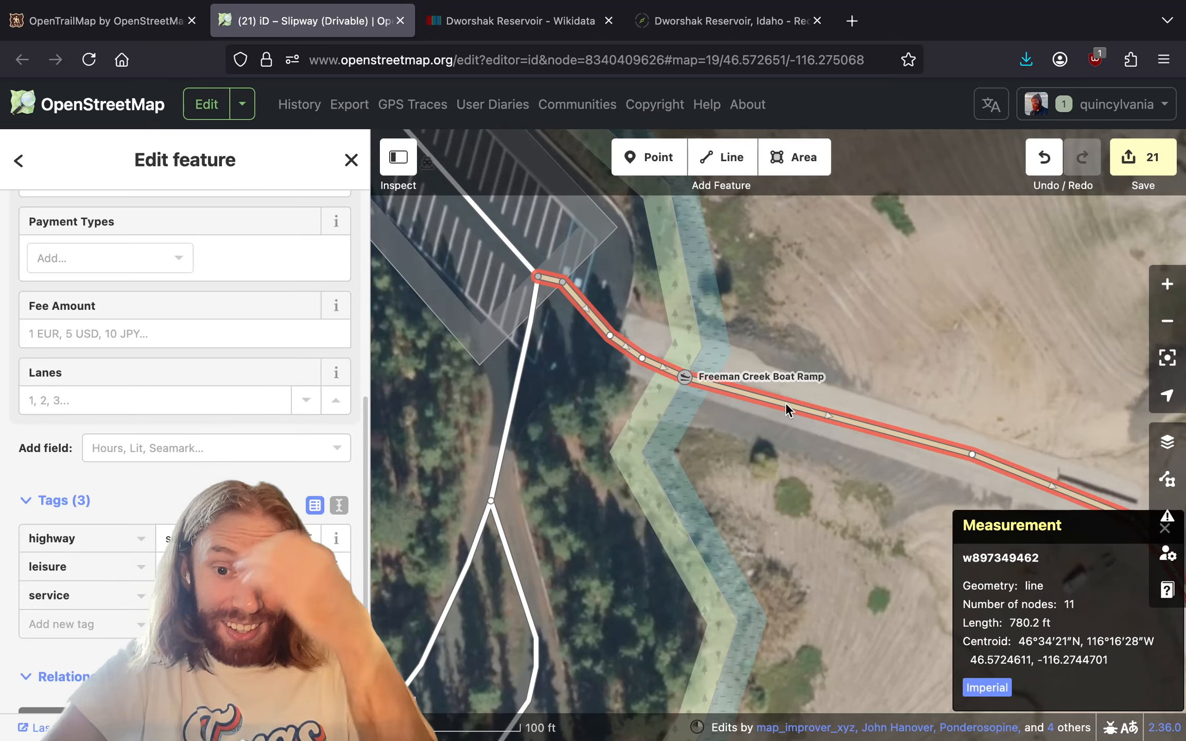
pyautogui.moveTo(790, 460); pyautogui.dragTo(642, 340)
pyautogui.scroll(-5, 642, 340)
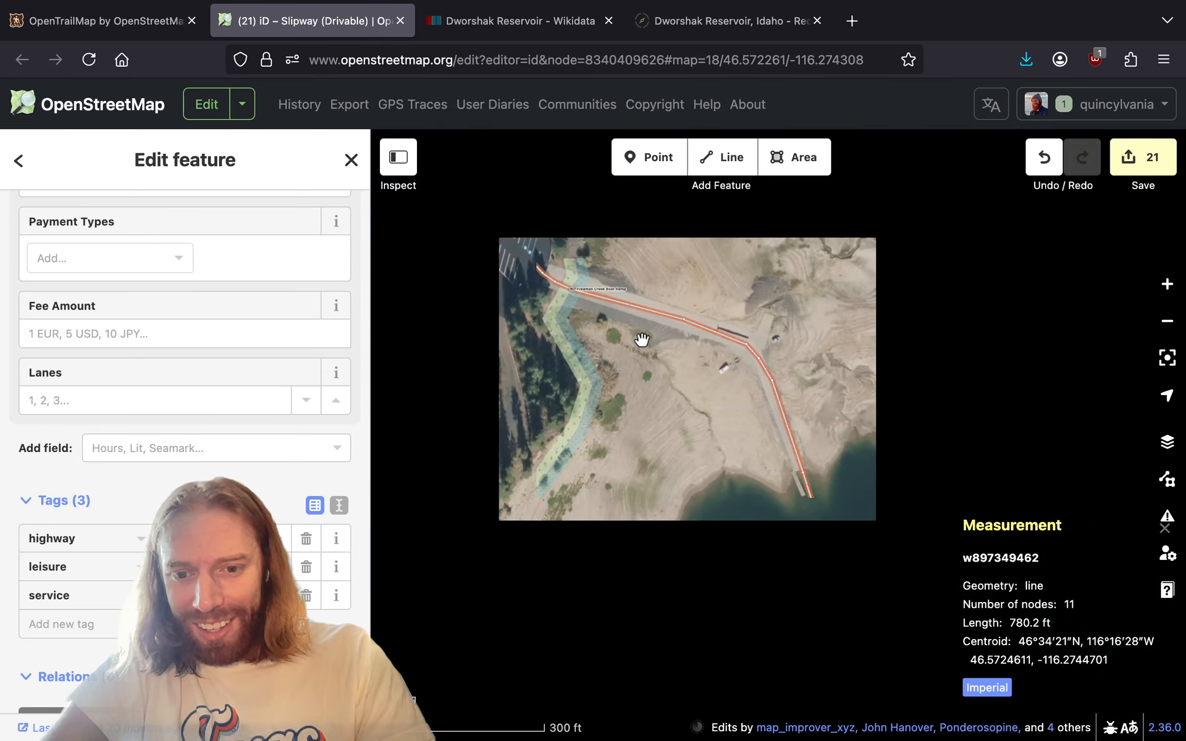
pyautogui.keyDown('shift'); pyautogui.click(585, 292); pyautogui.keyUp('shift')
pyautogui.press('x')
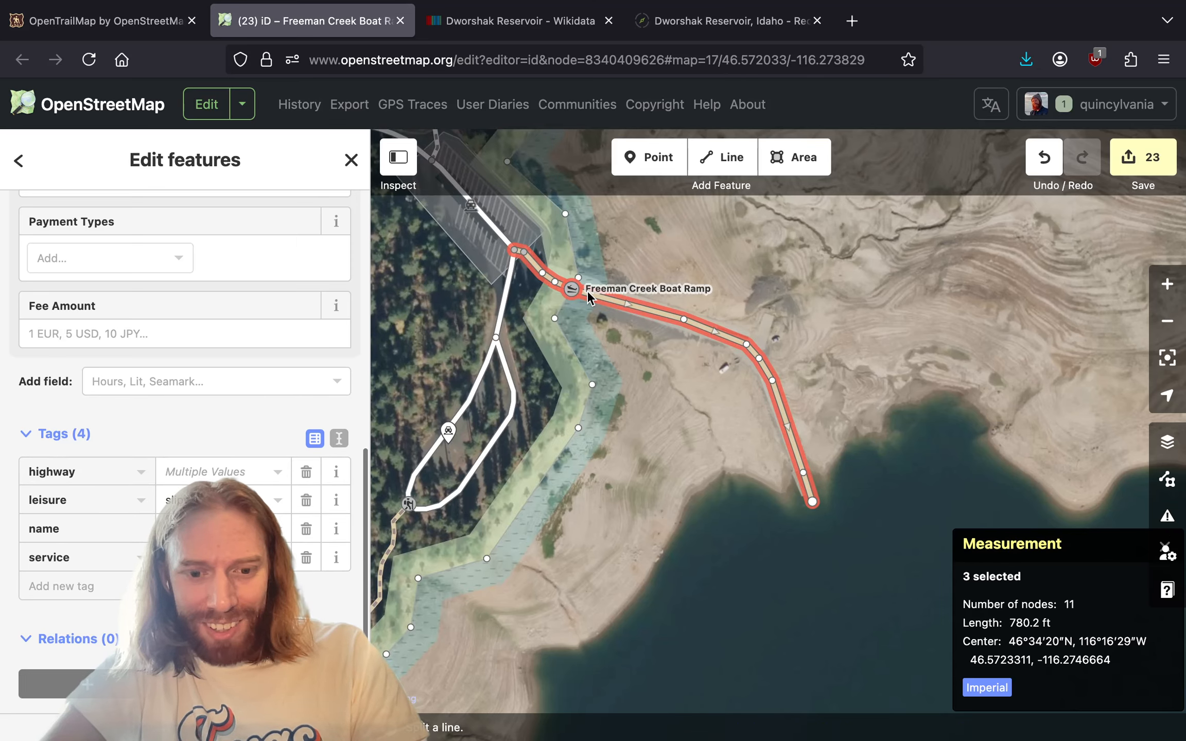
pyautogui.click(592, 301)
pyautogui.moveTo(596, 304); pyautogui.dragTo(642, 374)
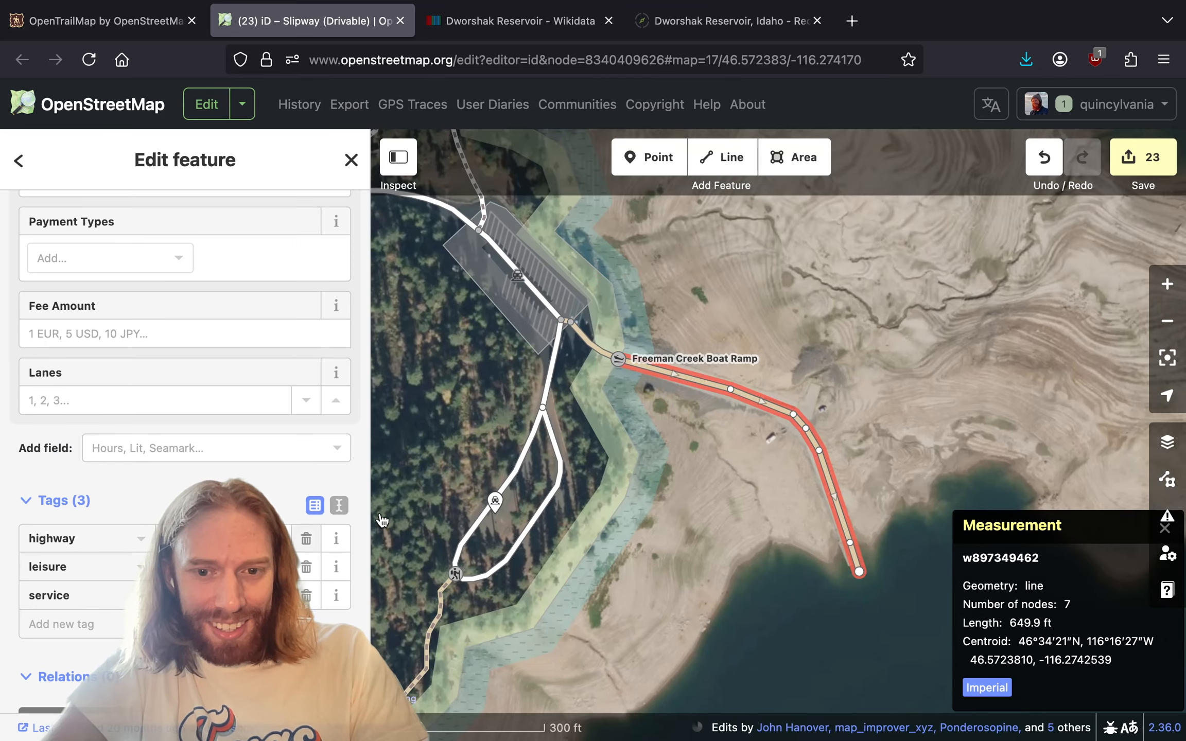
# - Remove the leisure tag from the short section between the parking lot and the Freeman Creek Boat Ramp point
pyautogui.click(600, 350)
pyautogui.scroll(2, 600, 351)
pyautogui.scroll(2, 600, 350)
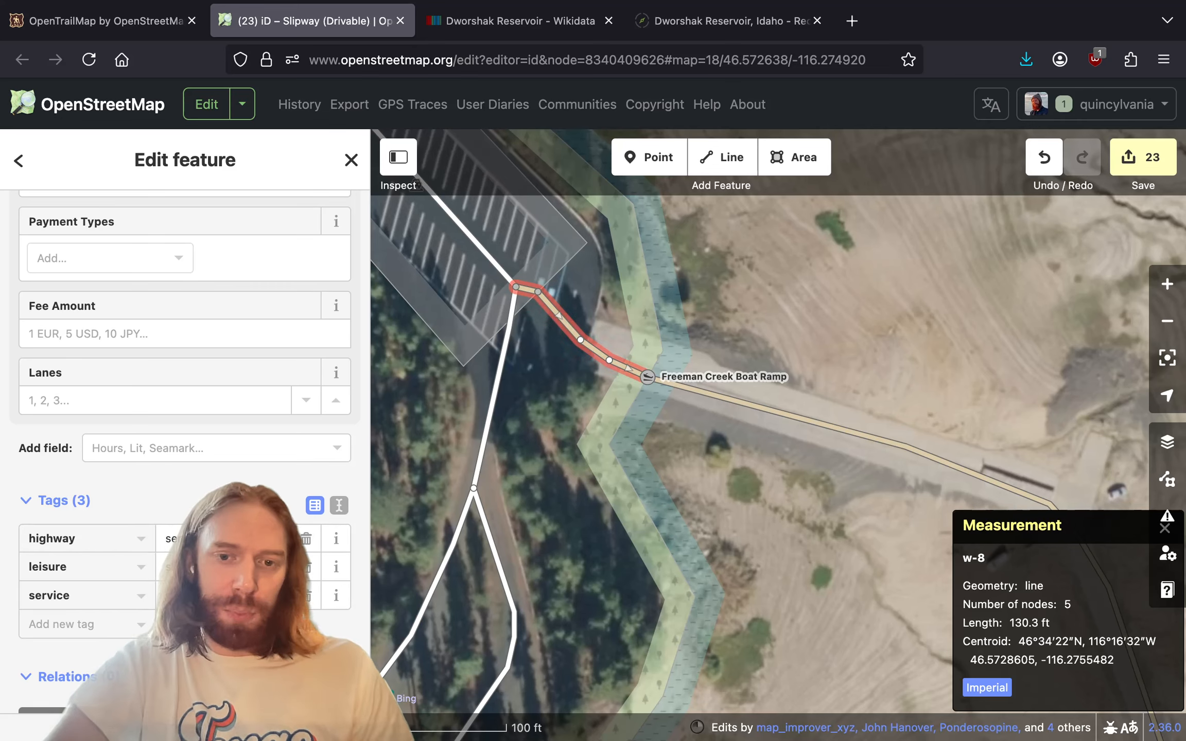
pyautogui.click(306, 568)
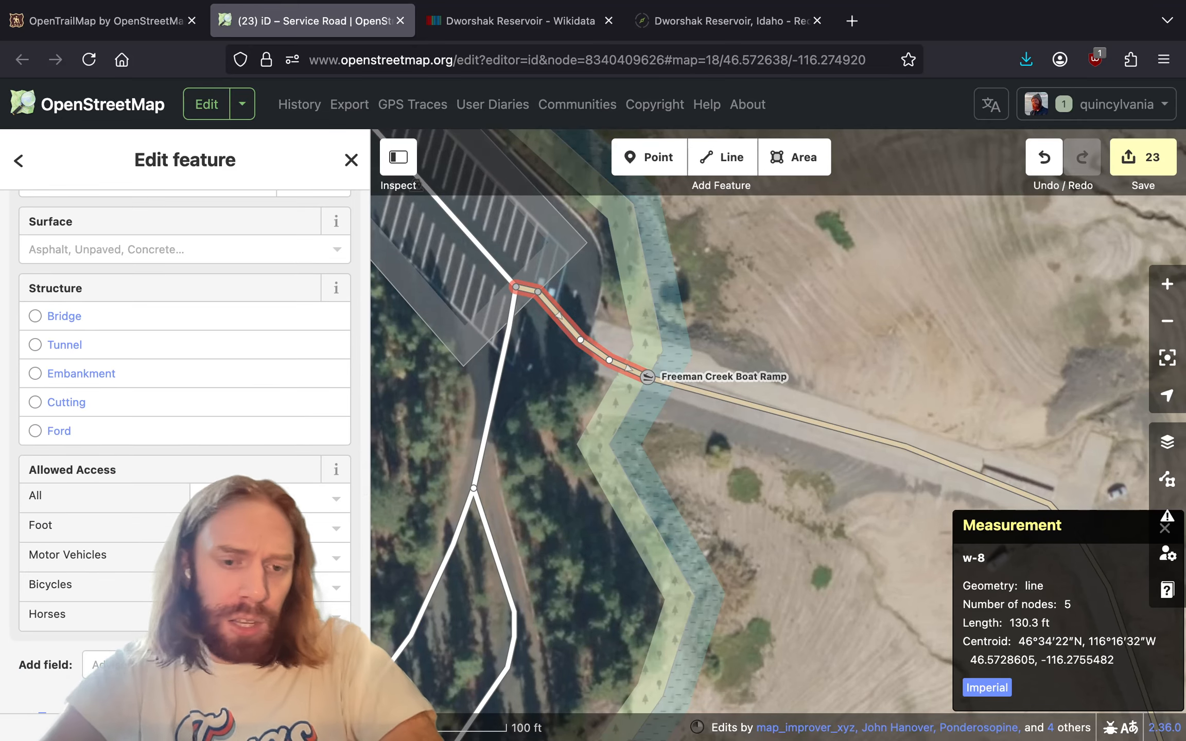
pyautogui.scroll(-5, 292, 563)
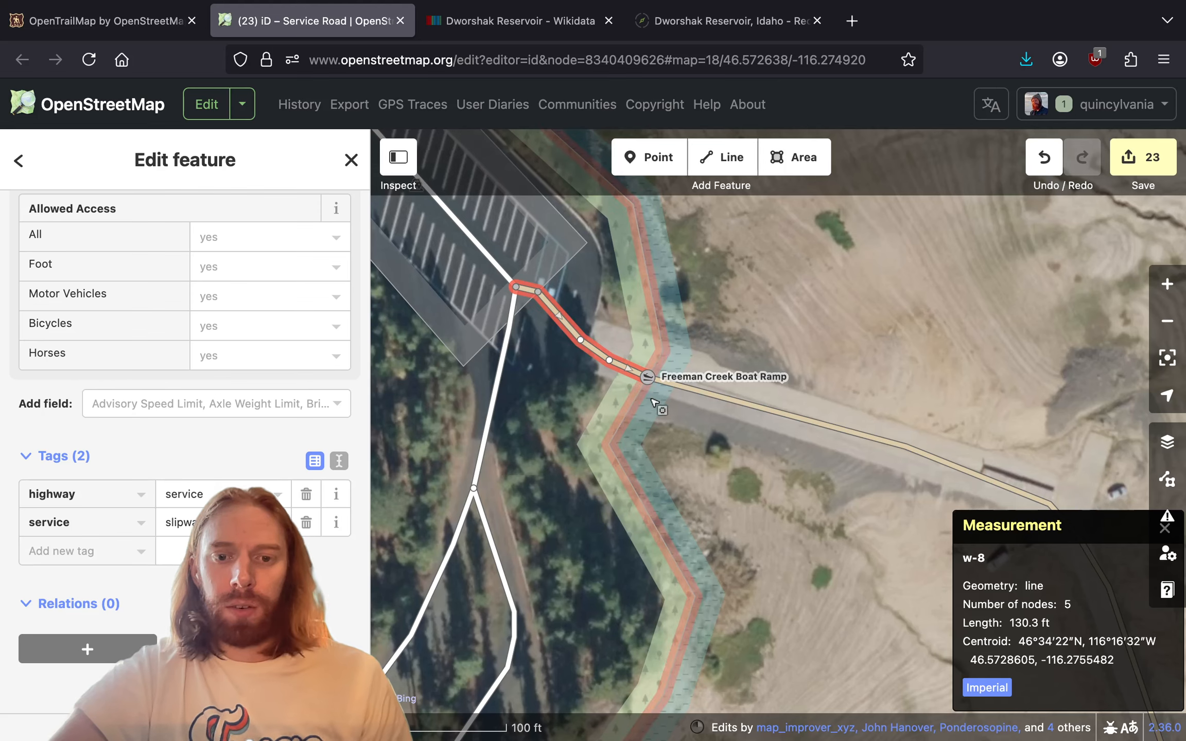
# - Disconnect the parking lot outline from the ramp access road and reshape its southeast end to follow the pavement in the imagery
pyautogui.click(689, 395)
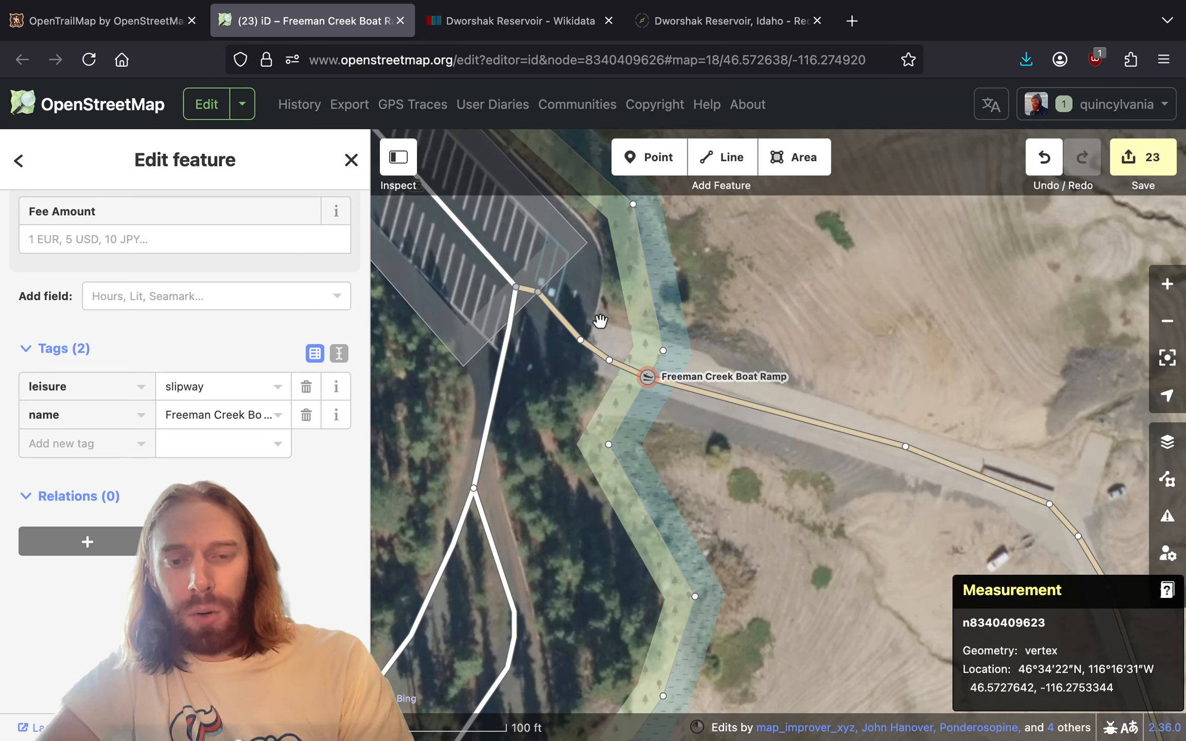
pyautogui.press('w')
pyautogui.moveTo(589, 312); pyautogui.dragTo(741, 426)
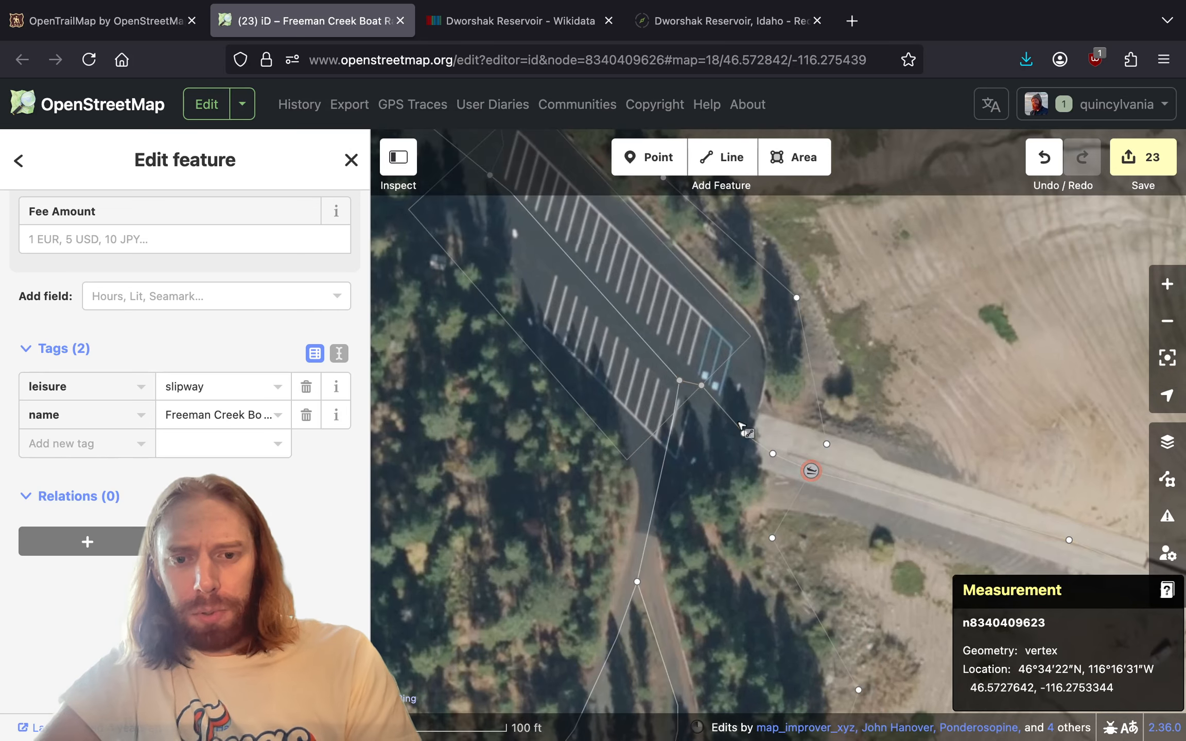
pyautogui.press('w')
pyautogui.click(719, 446)
pyautogui.click(703, 385)
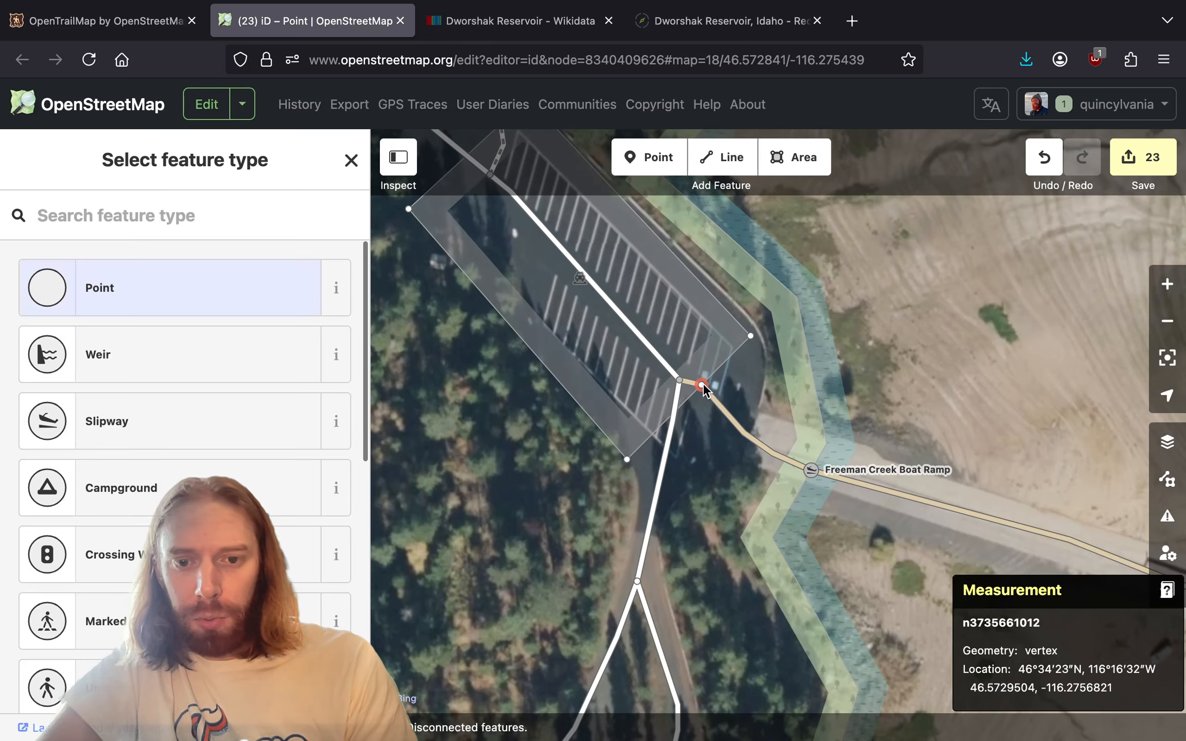
pyautogui.moveTo(701, 385); pyautogui.dragTo(692, 486)
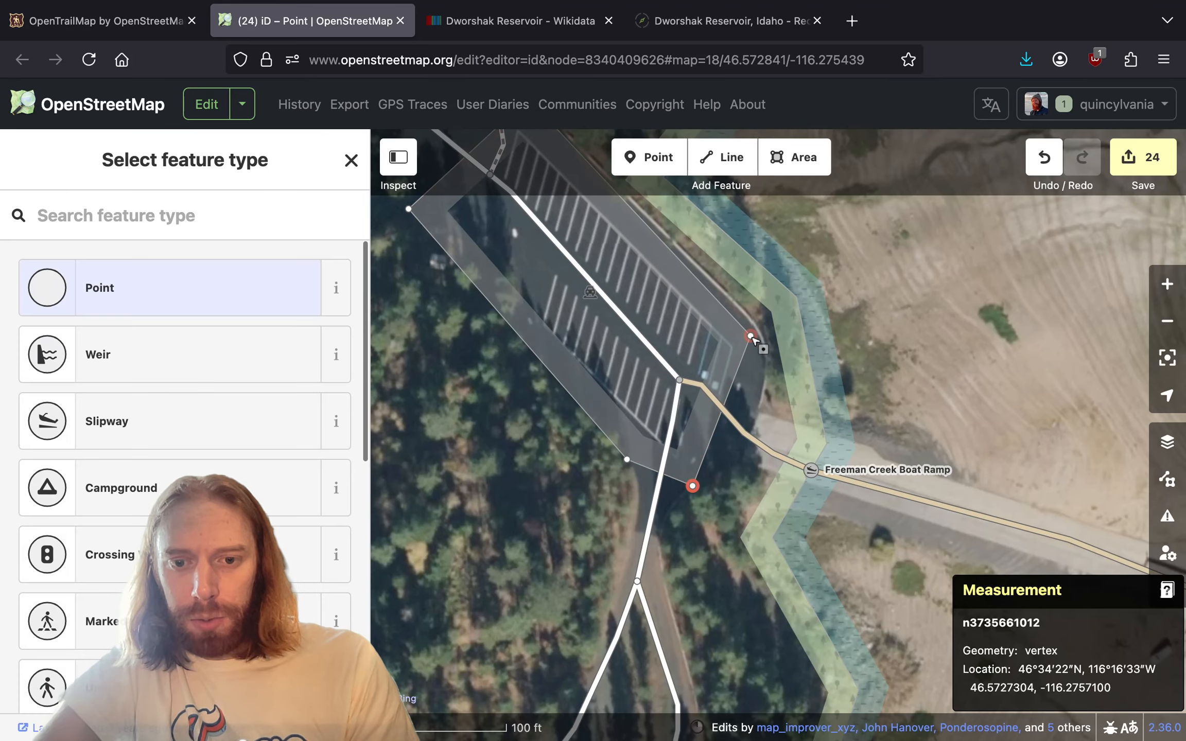
pyautogui.click(731, 400)
pyautogui.moveTo(722, 411); pyautogui.dragTo(761, 383)
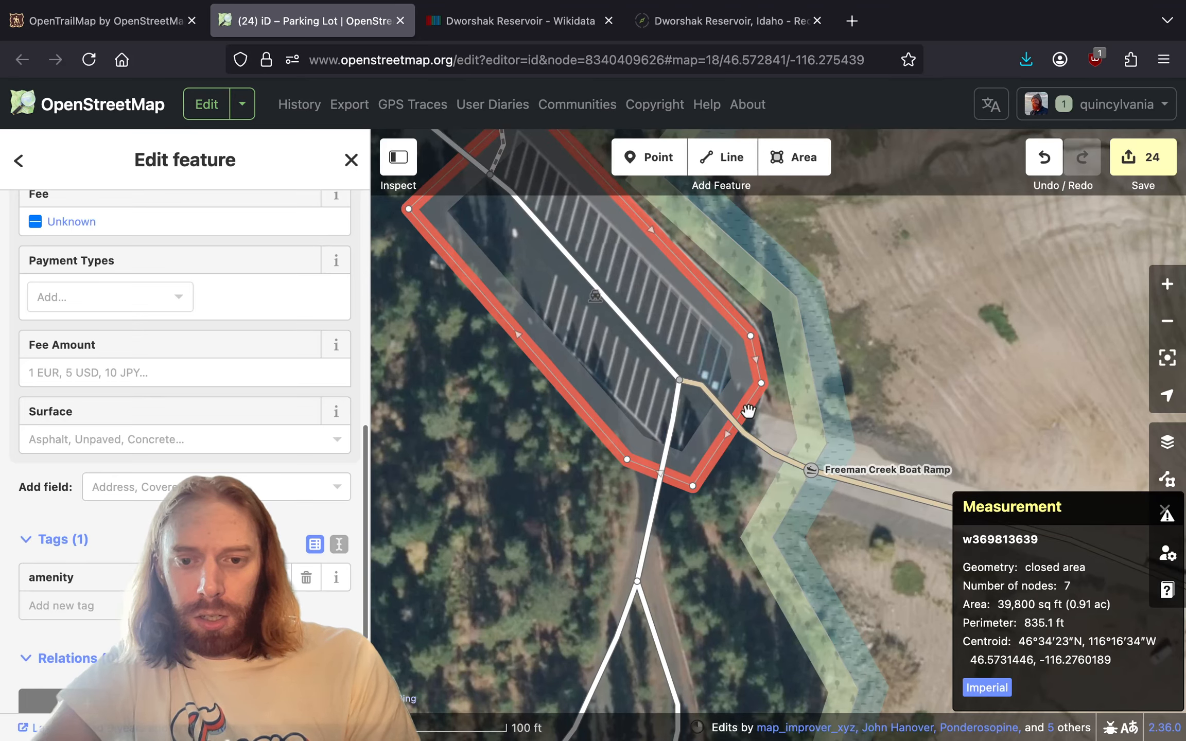
pyautogui.moveTo(726, 434); pyautogui.dragTo(735, 459)
# - Realign the service road around the parking lot's southeast end, placing its boat ramp junction near the ramp entrance
pyautogui.moveTo(680, 380); pyautogui.dragTo(664, 466)
pyautogui.click(670, 419)
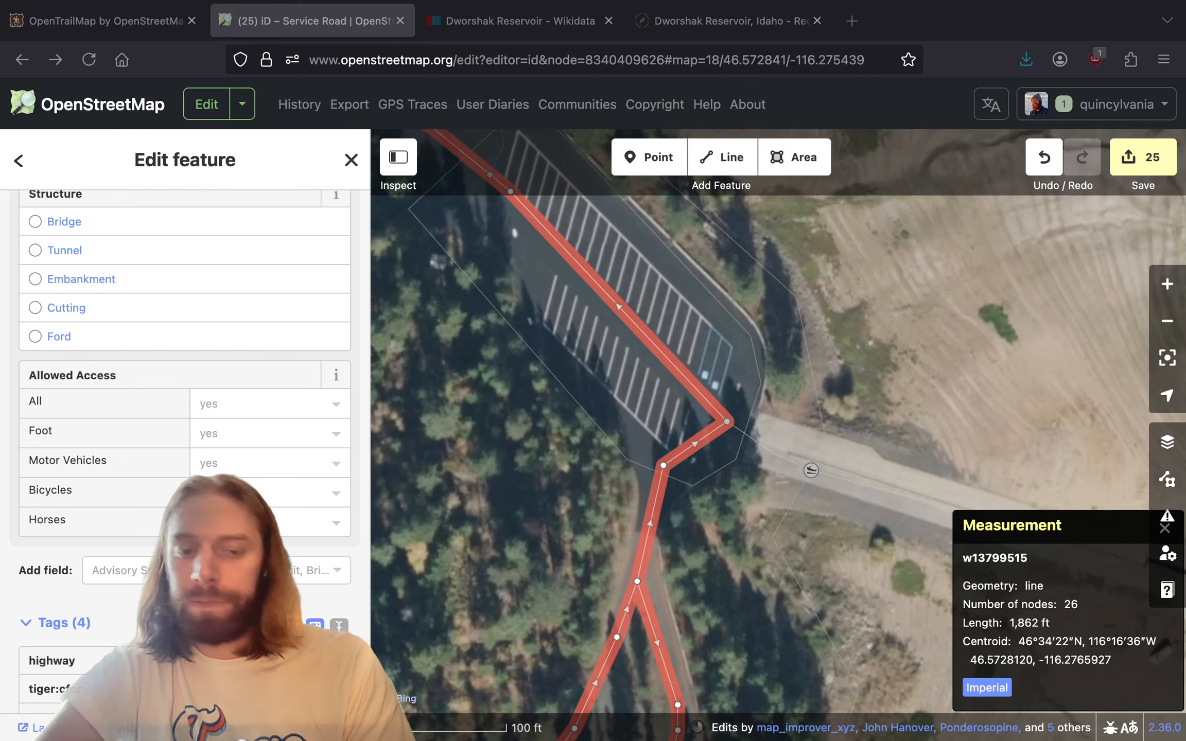
pyautogui.moveTo(693, 452); pyautogui.dragTo(655, 498)
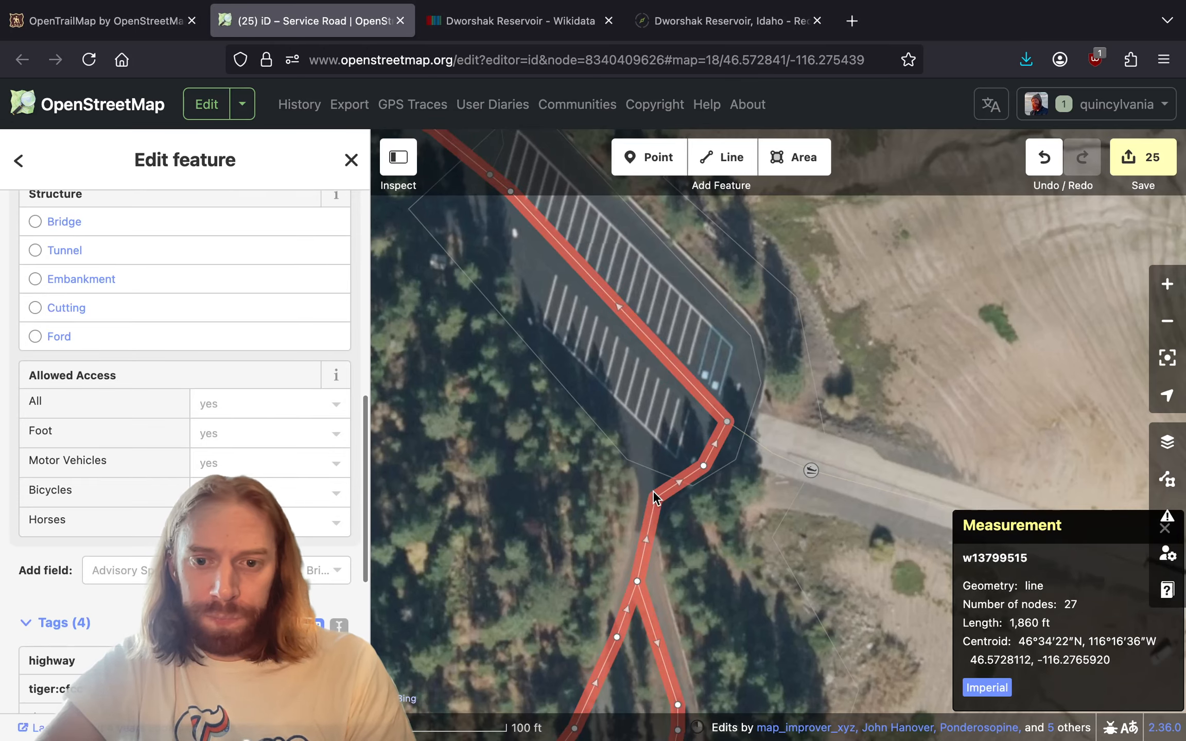
pyautogui.click(727, 421)
pyautogui.click(714, 406)
pyautogui.moveTo(719, 369); pyautogui.dragTo(811, 482)
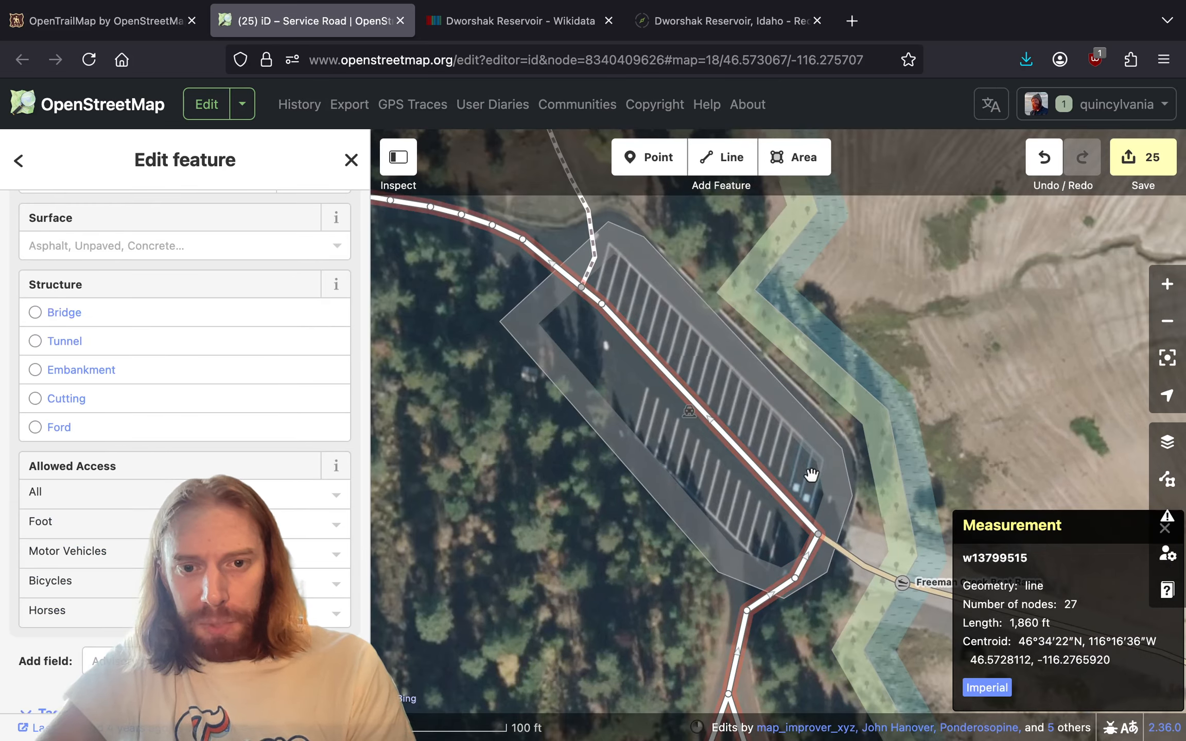
# - Reposition the foot path near the parking lot's north corner and split it there
pyautogui.press('w')
pyautogui.press('w')
pyautogui.moveTo(593, 276); pyautogui.dragTo(633, 290)
pyautogui.click(629, 335)
pyautogui.click(633, 290)
pyautogui.press('x')
# - Extend the short split-off path segment along the lot's northeast side to the boat ramp junction
pyautogui.click(627, 307)
pyautogui.press('a')
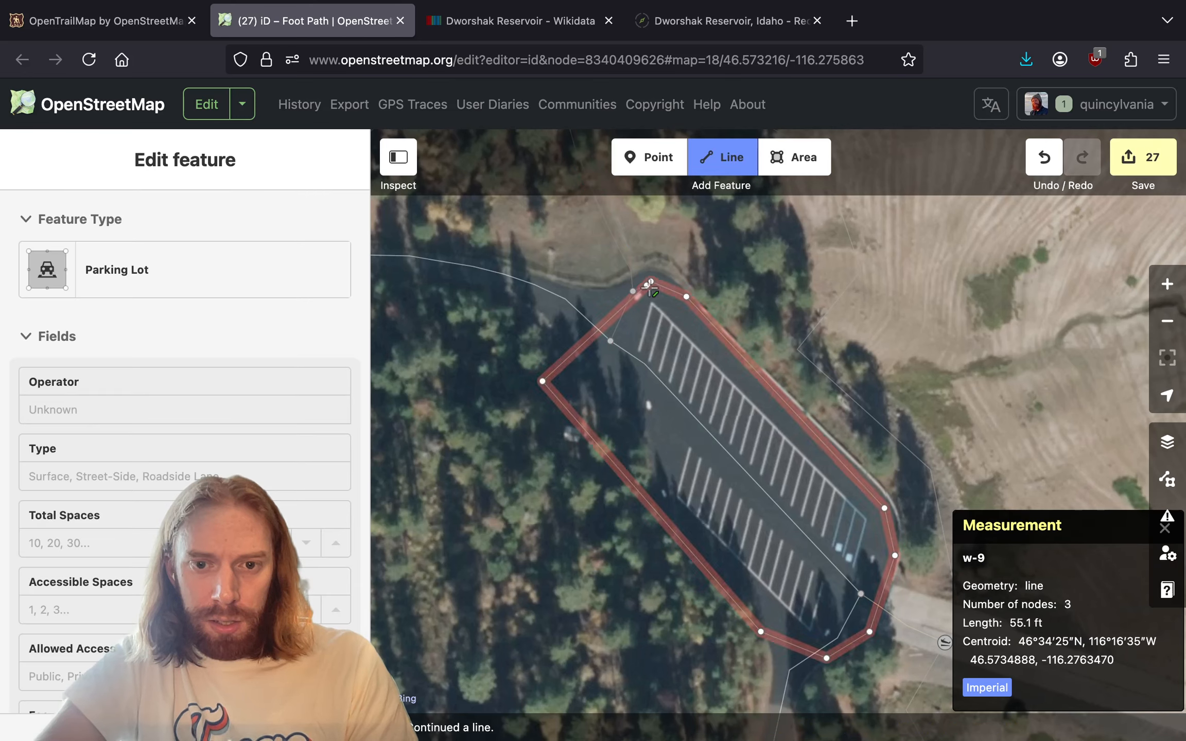
pyautogui.click(657, 292)
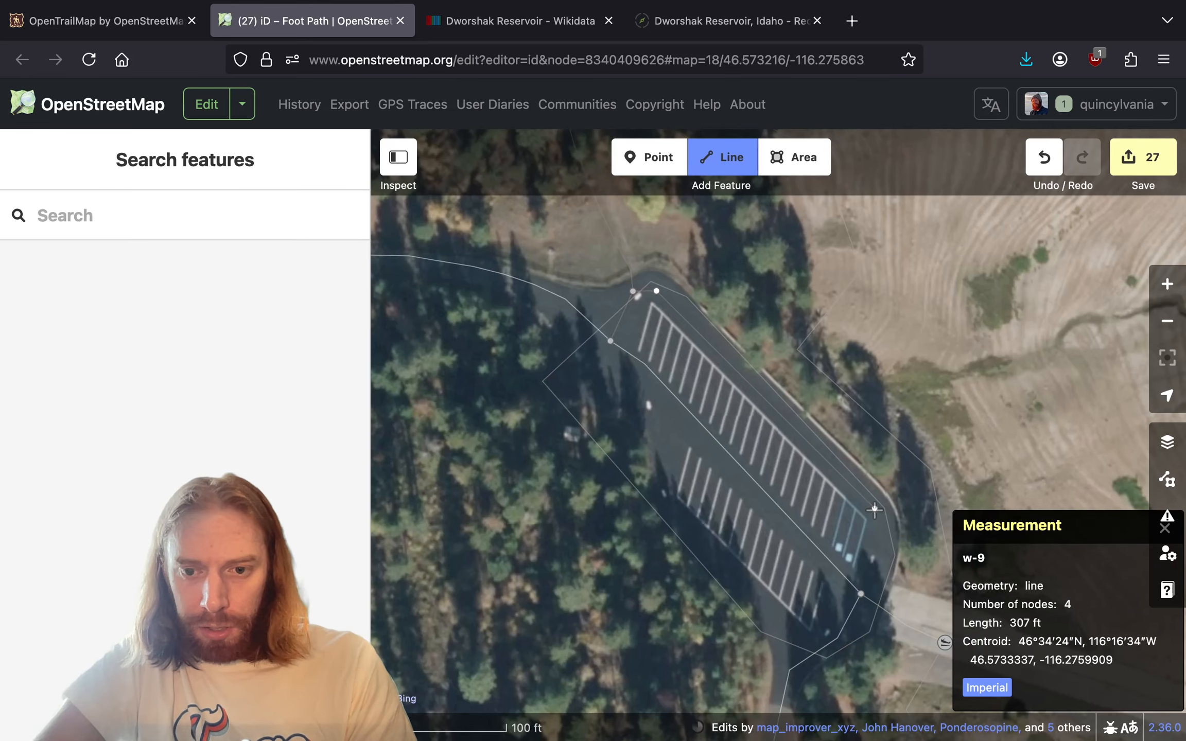
pyautogui.click(862, 591)
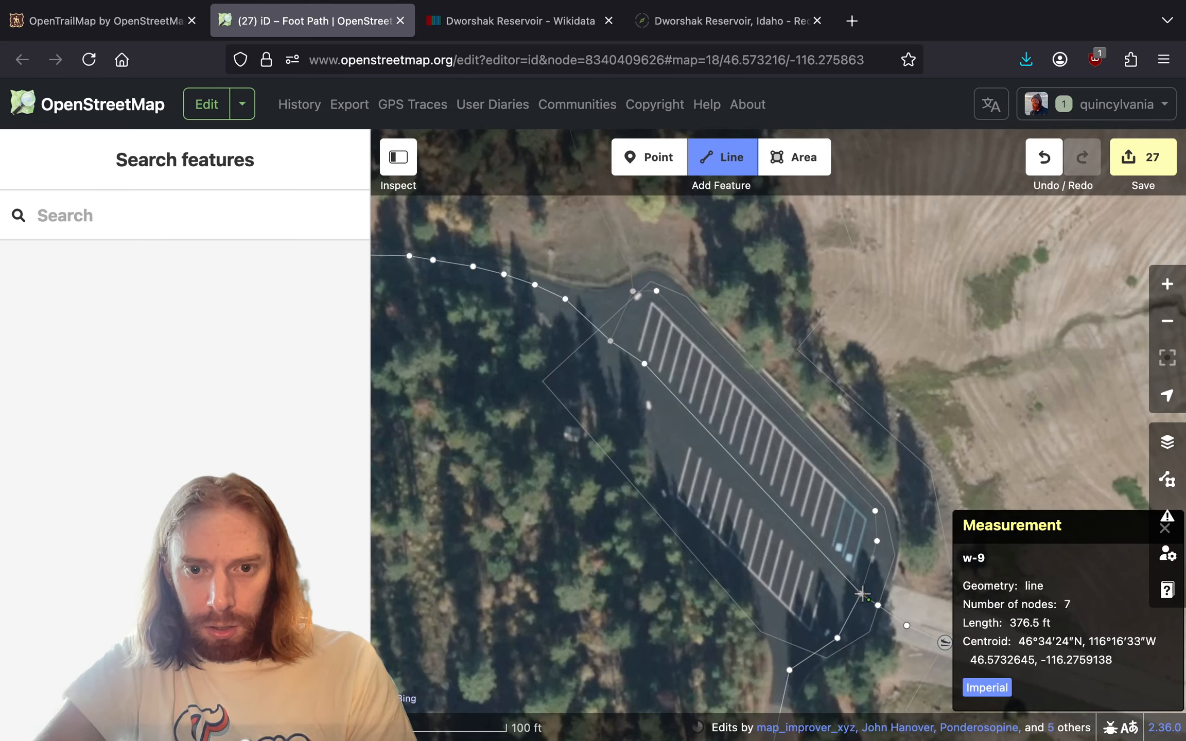
pyautogui.click(863, 591)
# - Change the extended line's feature type to Parking Aisle
pyautogui.click(203, 291)
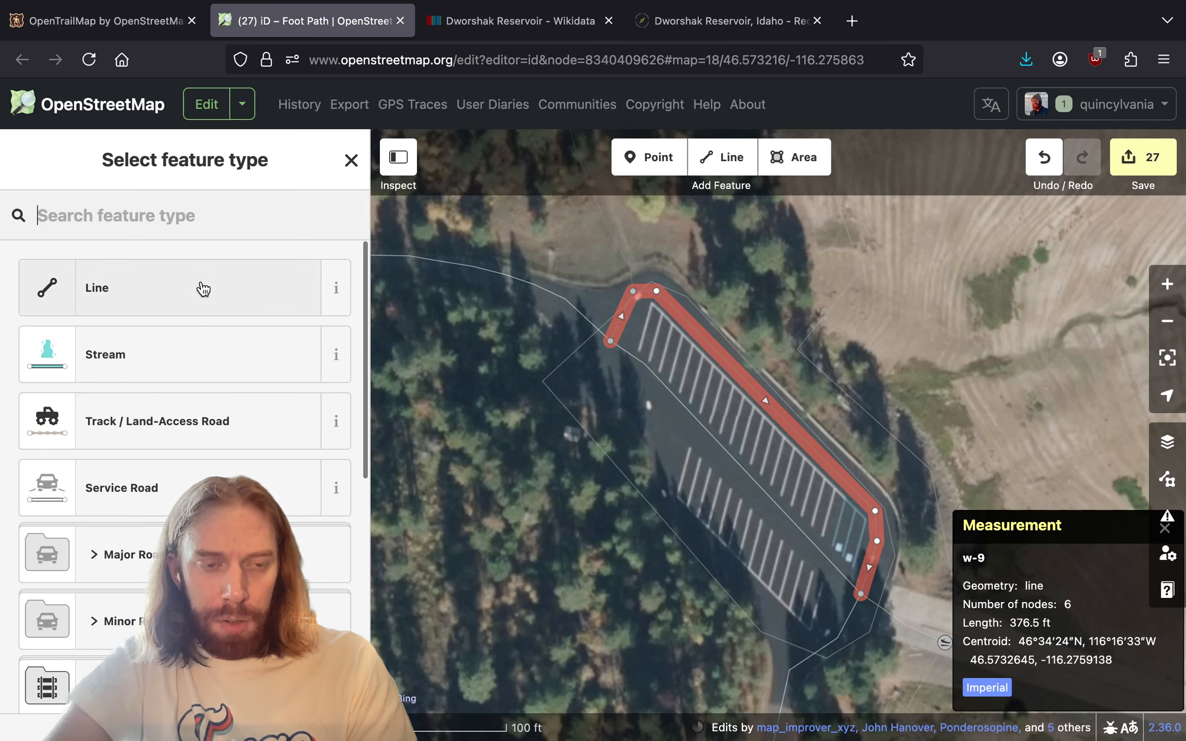
pyautogui.write('park')
pyautogui.click(111, 309)
pyautogui.click(633, 432)
pyautogui.press('w')
pyautogui.scroll(-3, 668, 317)
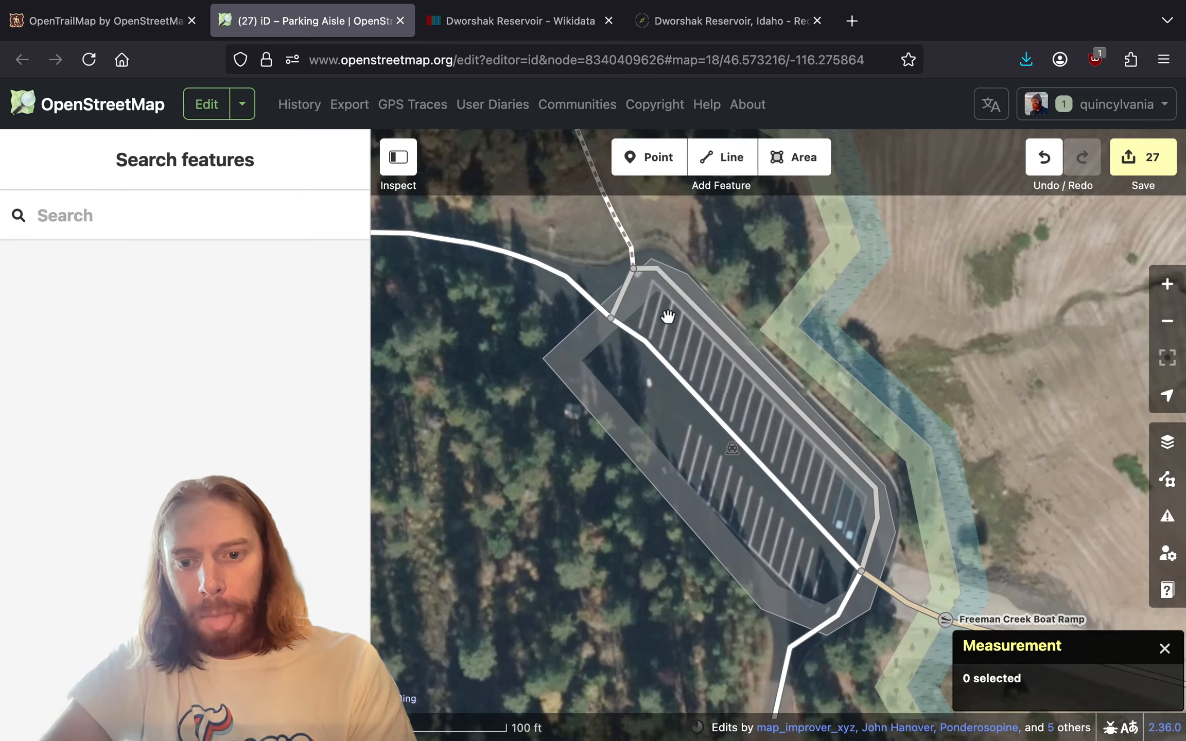
# - Refine the service road's curve at the lot's south end and split the road where it enters the lot
pyautogui.press('w')
pyautogui.click(792, 512)
pyautogui.moveTo(790, 513); pyautogui.dragTo(815, 491)
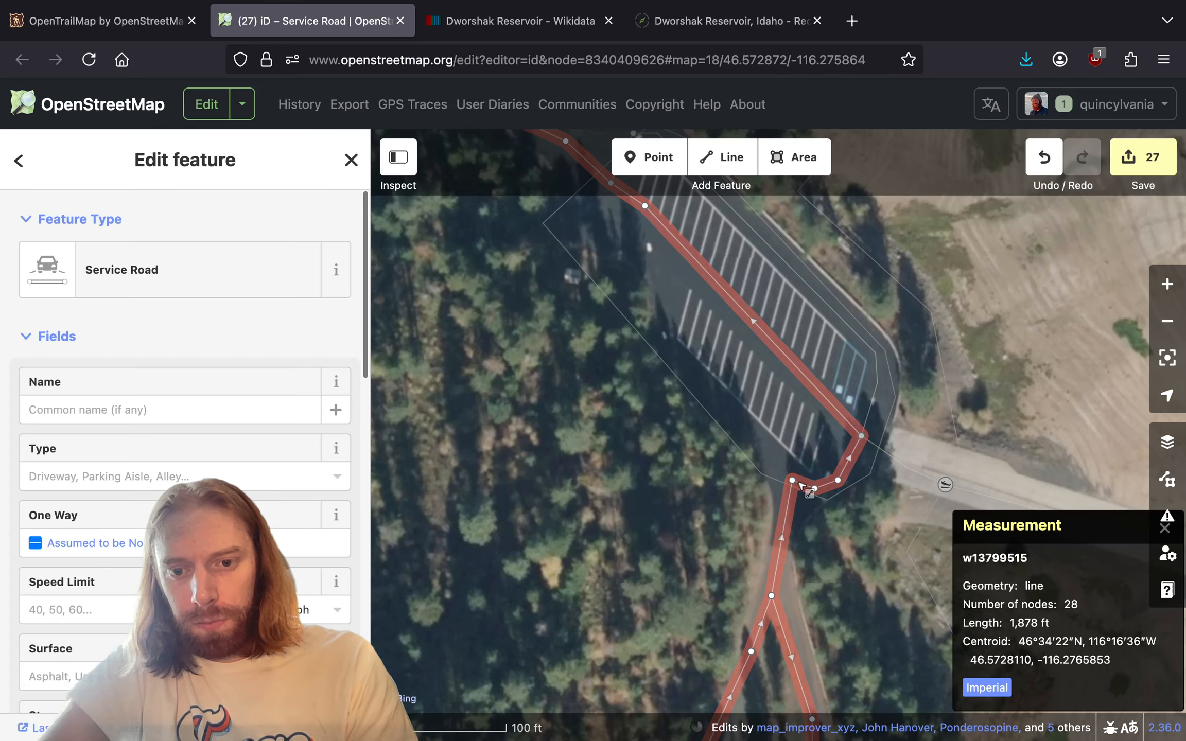
pyautogui.click(793, 482)
pyautogui.press('x')
# - Continue the service road along the lot's southwest side to the central road and adjust the junction at the northwest end
pyautogui.click(803, 487)
pyautogui.keyDown('shift'); pyautogui.click(813, 488); pyautogui.keyUp('shift')
pyautogui.press('a')
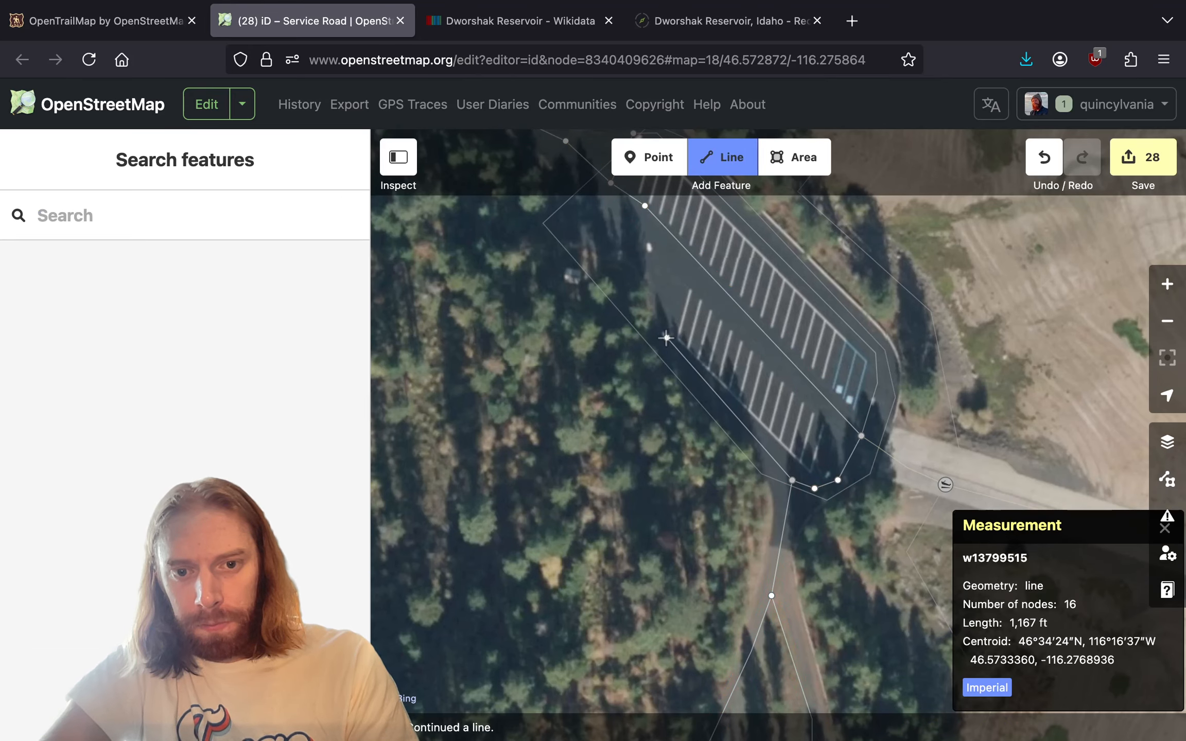
pyautogui.doubleClick(645, 206)
pyautogui.moveTo(645, 206); pyautogui.dragTo(645, 231)
pyautogui.scroll(3, 685, 281)
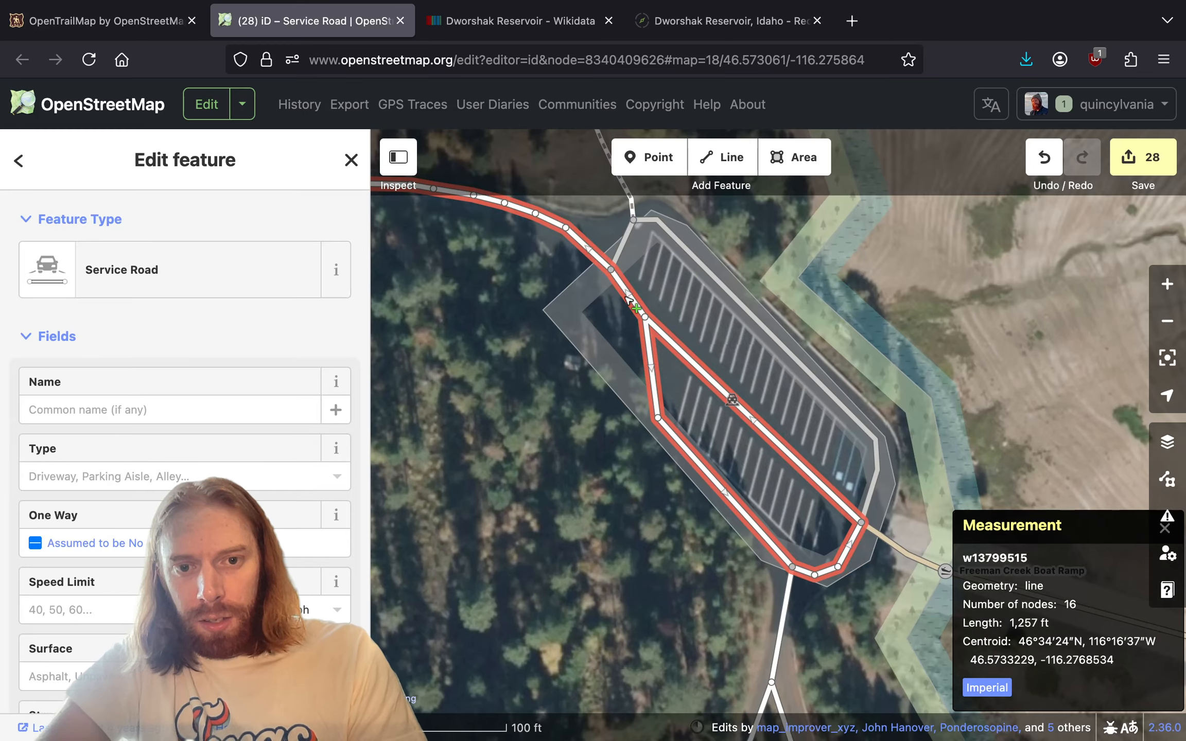
# - Examine the revised road connections, the Freeman Creek slipway line and the reservoir edge it crosses
pyautogui.moveTo(694, 401); pyautogui.dragTo(611, 303)
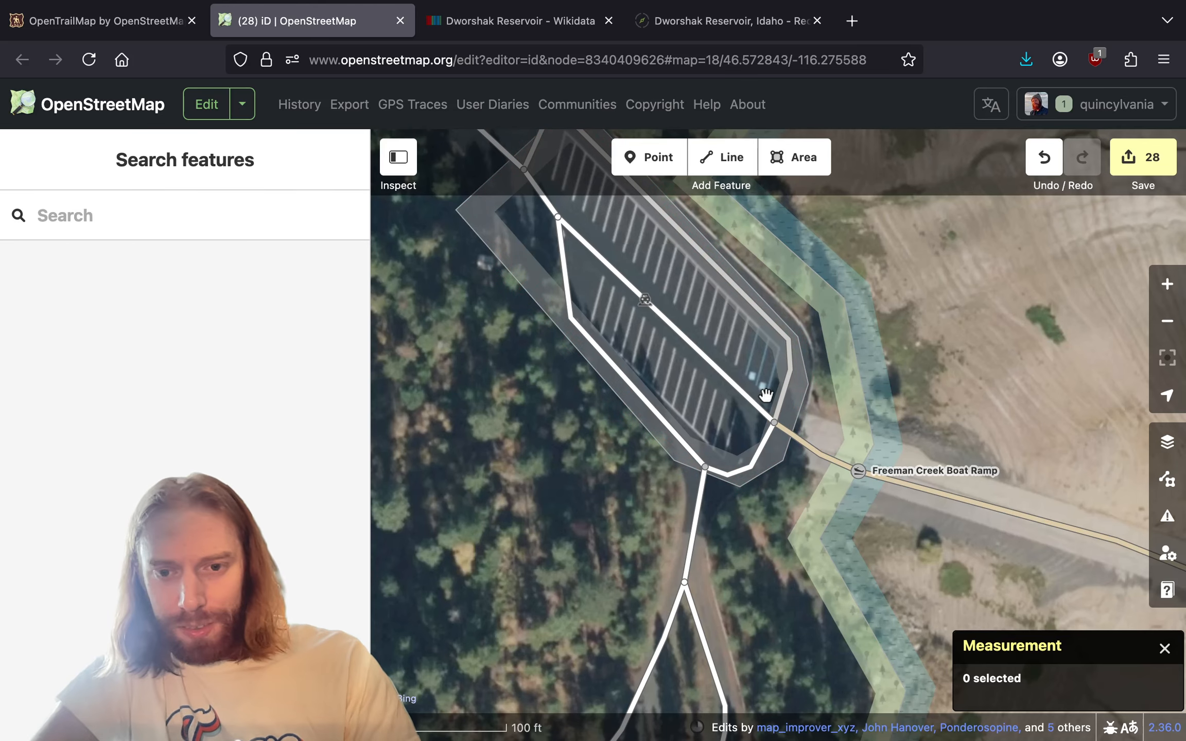
pyautogui.hscroll(5, 648, 431)
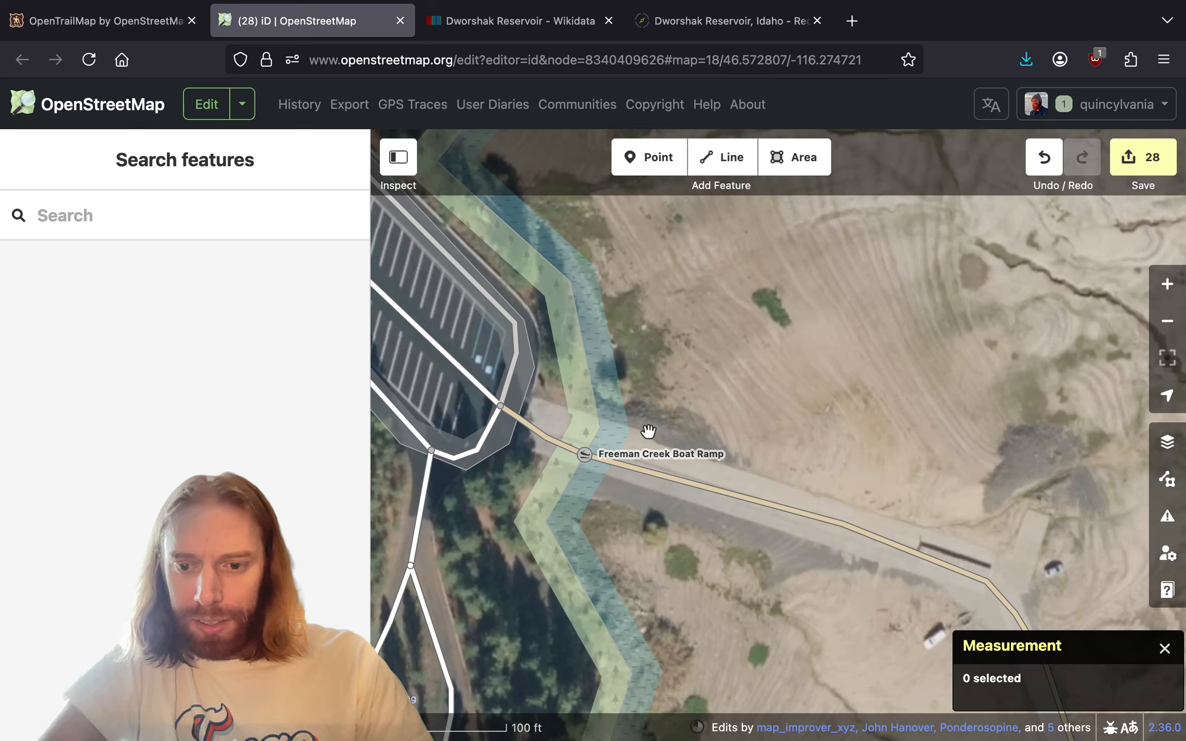
pyautogui.hscroll(-3, 648, 432)
pyautogui.click(782, 427)
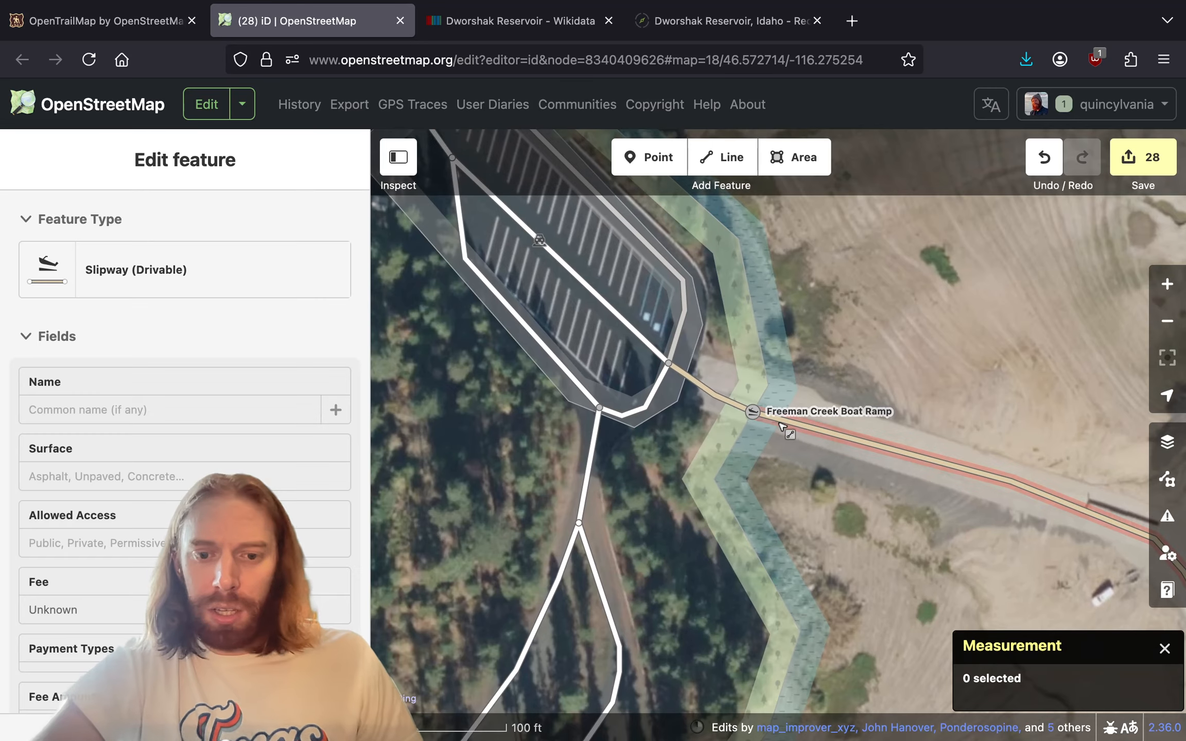
pyautogui.click(780, 394)
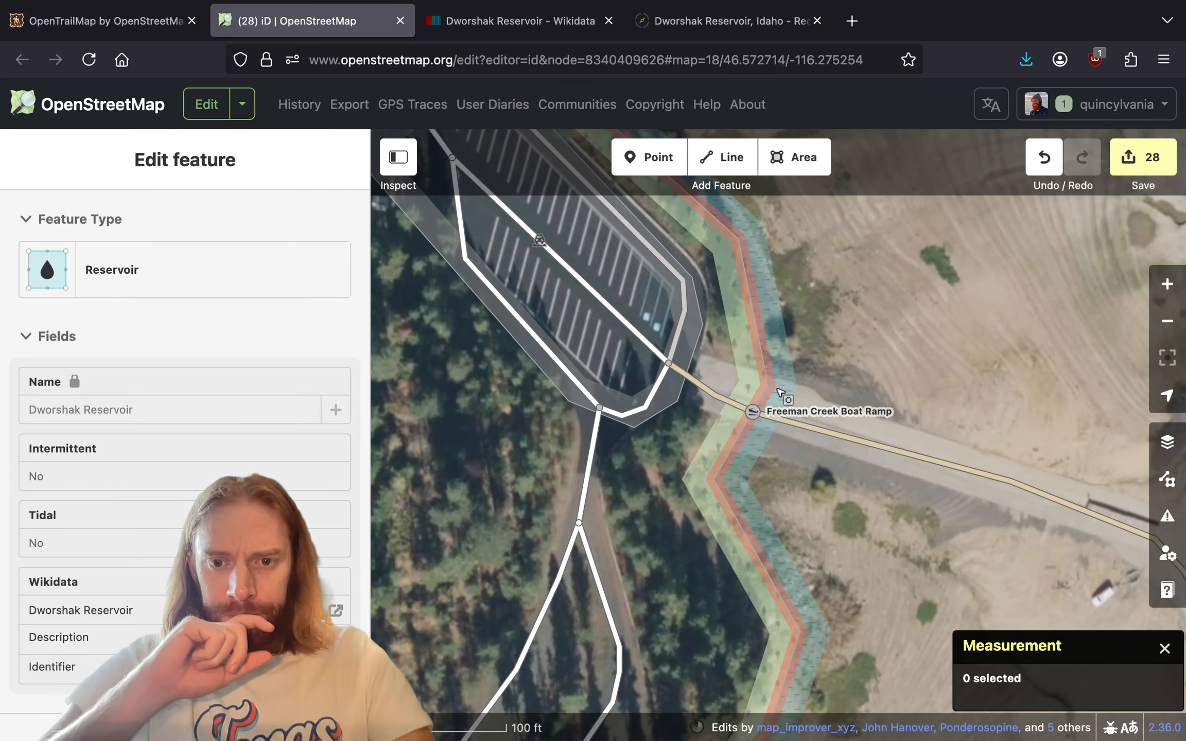
pyautogui.click(811, 337)
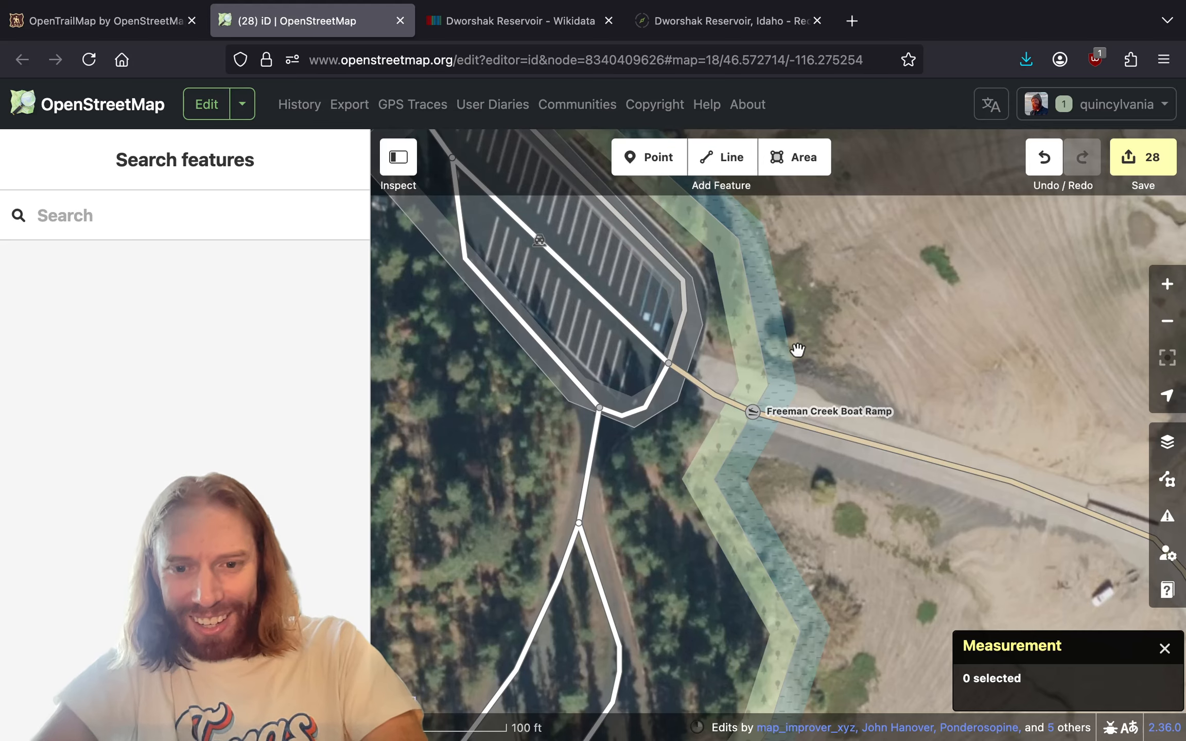
# - Extend the Freeman Creek slipway line from its shoreline end across the water to the Freeman Creek stream line
pyautogui.moveTo(797, 350); pyautogui.dragTo(834, 333)
pyautogui.click(762, 382)
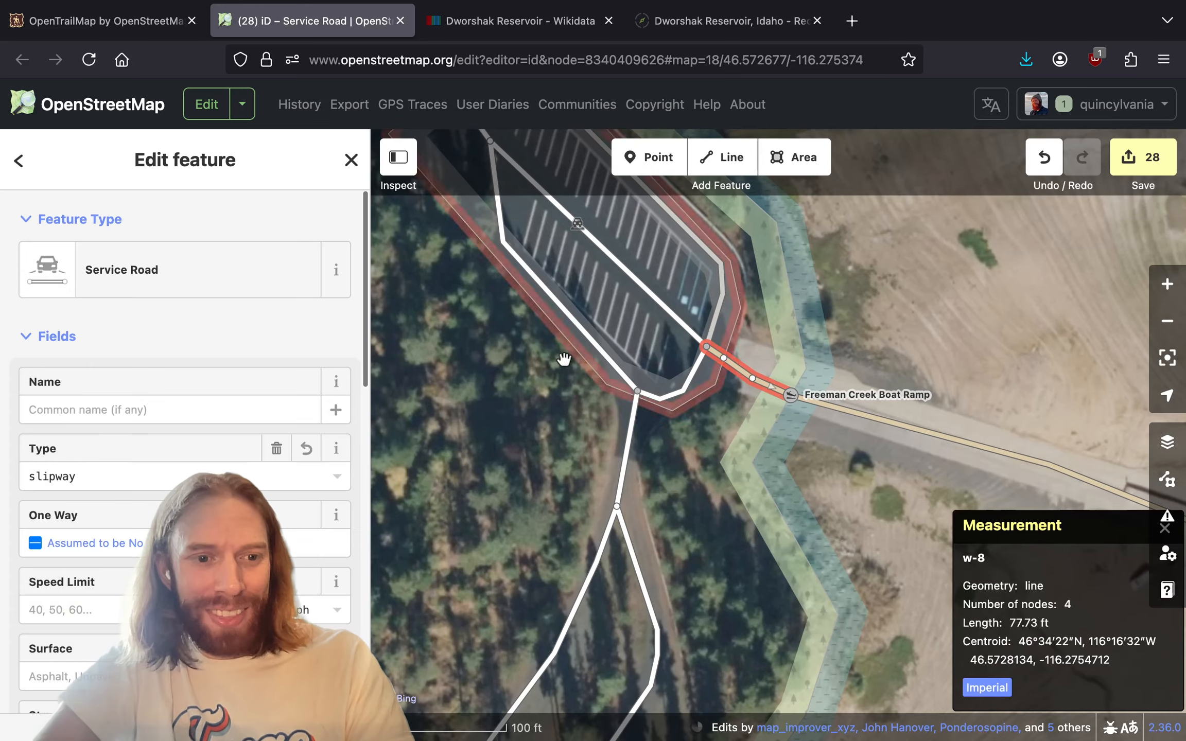
pyautogui.moveTo(854, 500); pyautogui.dragTo(394, 471)
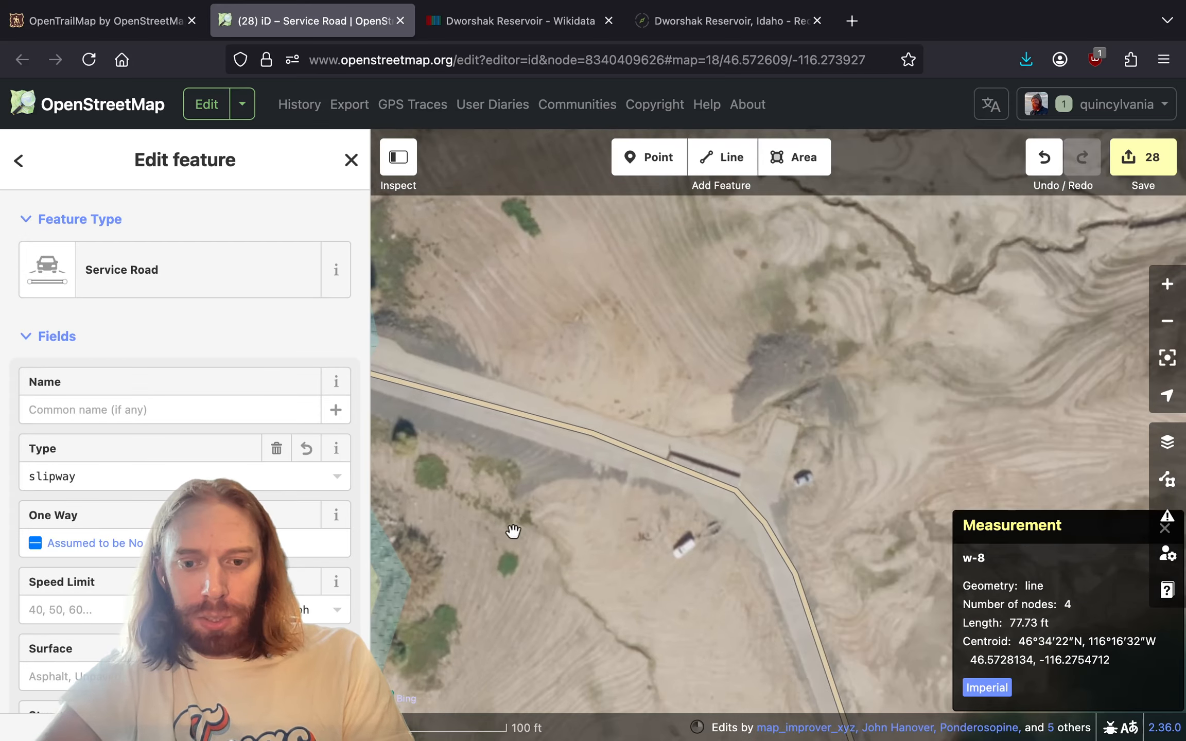
pyautogui.moveTo(514, 529); pyautogui.dragTo(707, 380)
pyautogui.scroll(-5, 706, 381)
pyautogui.moveTo(818, 427); pyautogui.dragTo(620, 338)
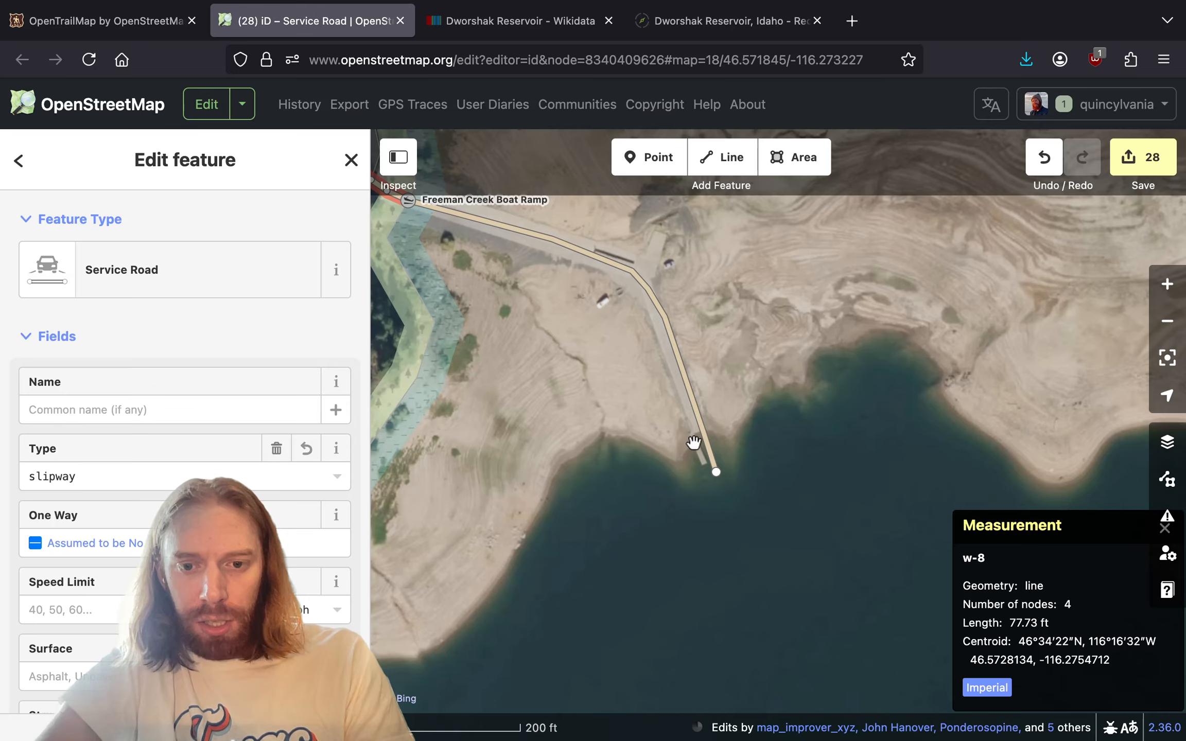
pyautogui.rightClick(717, 476)
pyautogui.click(727, 479)
pyautogui.scroll(-8, 737, 404)
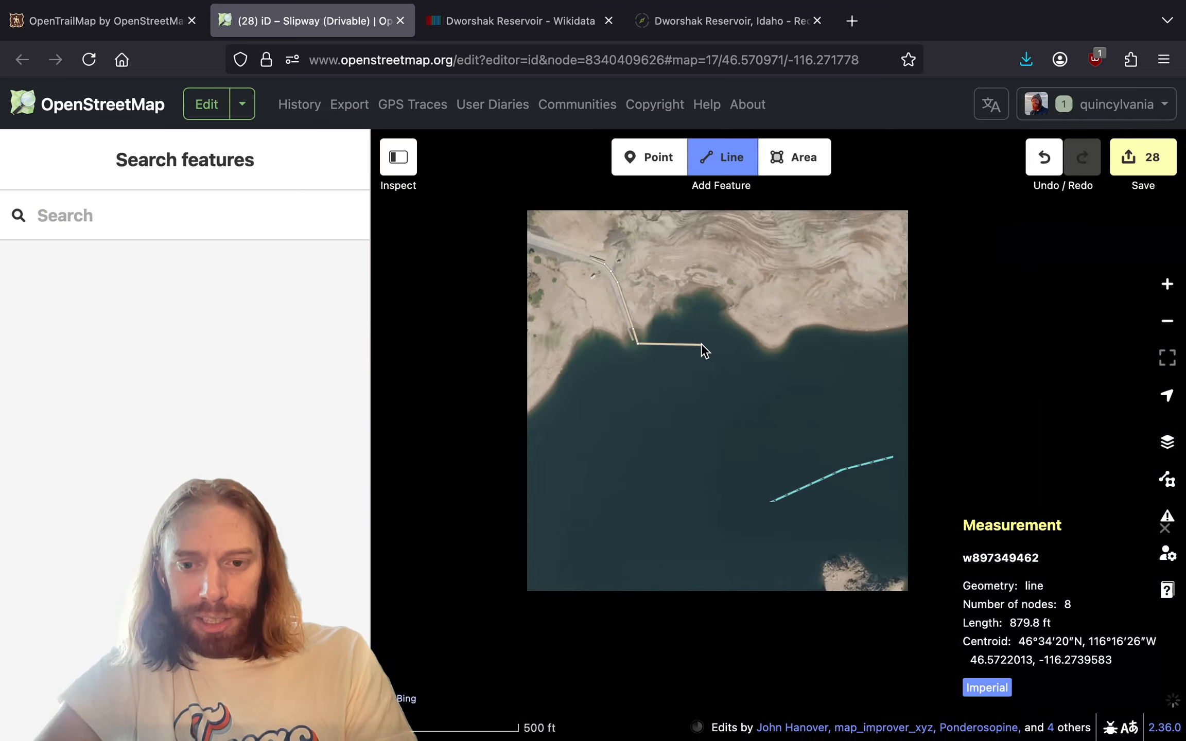
pyautogui.doubleClick(712, 467)
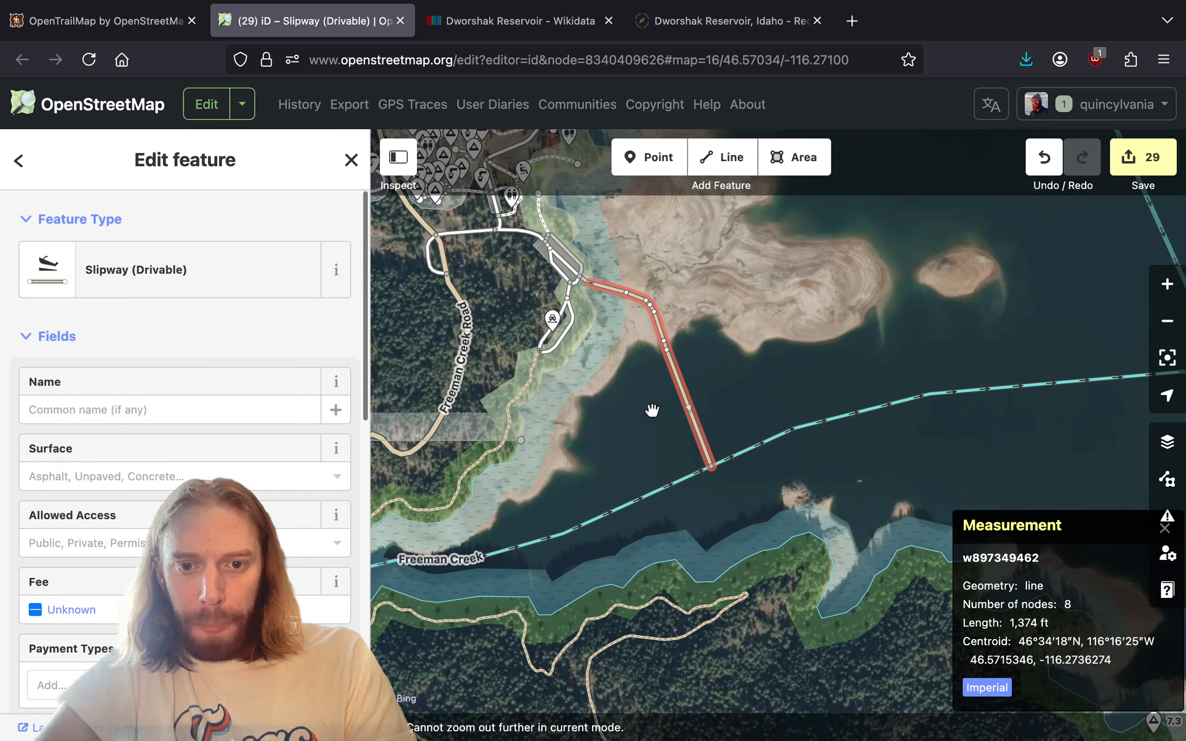
# - Split the Freeman Creek stream line at the node where it enters the reservoir
pyautogui.moveTo(651, 410); pyautogui.dragTo(787, 548)
pyautogui.click(756, 469)
pyautogui.scroll(5, 712, 452)
pyautogui.scroll(5, 712, 451)
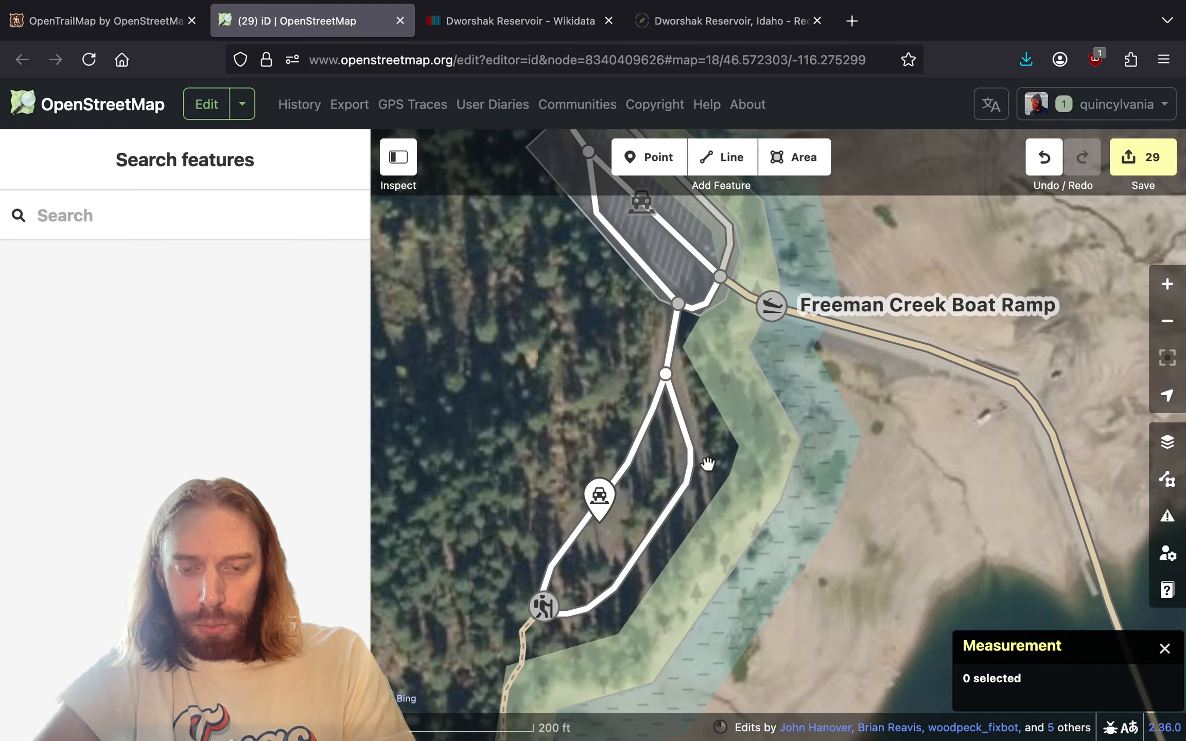
pyautogui.moveTo(579, 317); pyautogui.dragTo(847, 517)
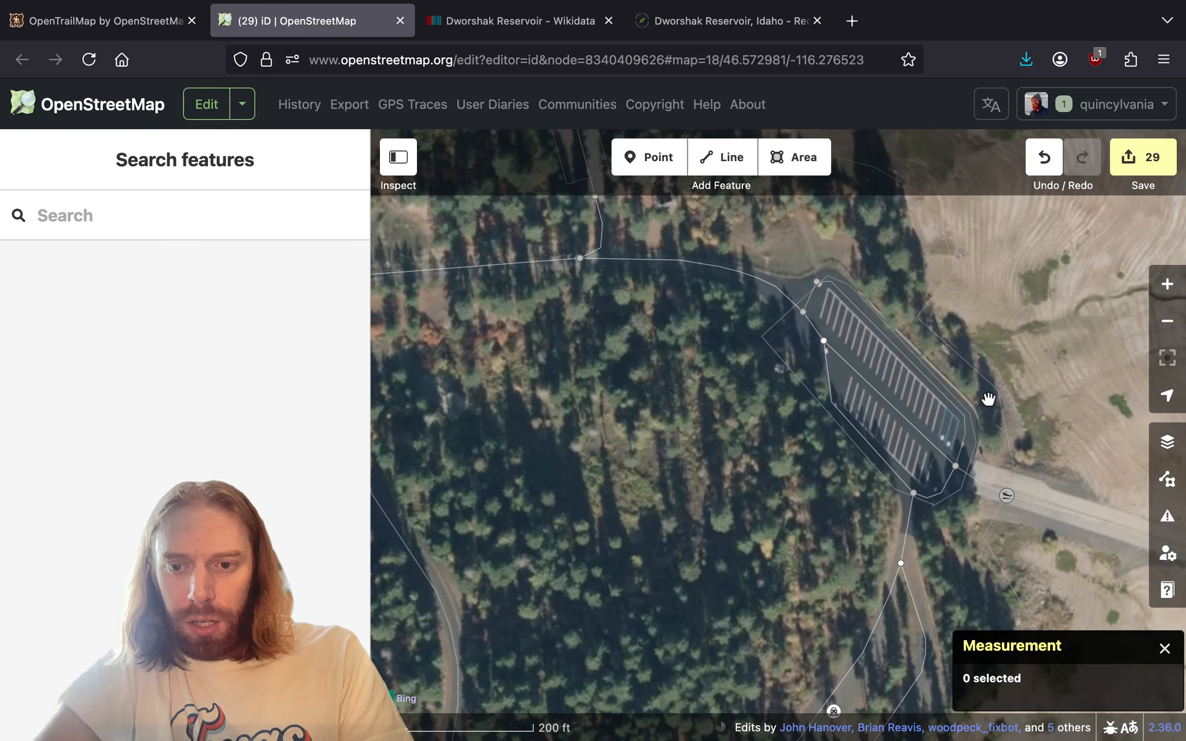
pyautogui.moveTo(1018, 364); pyautogui.dragTo(533, 299)
pyautogui.moveTo(674, 574); pyautogui.dragTo(931, 203)
pyautogui.scroll(-5, 867, 261)
pyautogui.moveTo(869, 540); pyautogui.dragTo(738, 516)
pyautogui.moveTo(595, 495); pyautogui.dragTo(806, 414)
pyautogui.click(806, 415)
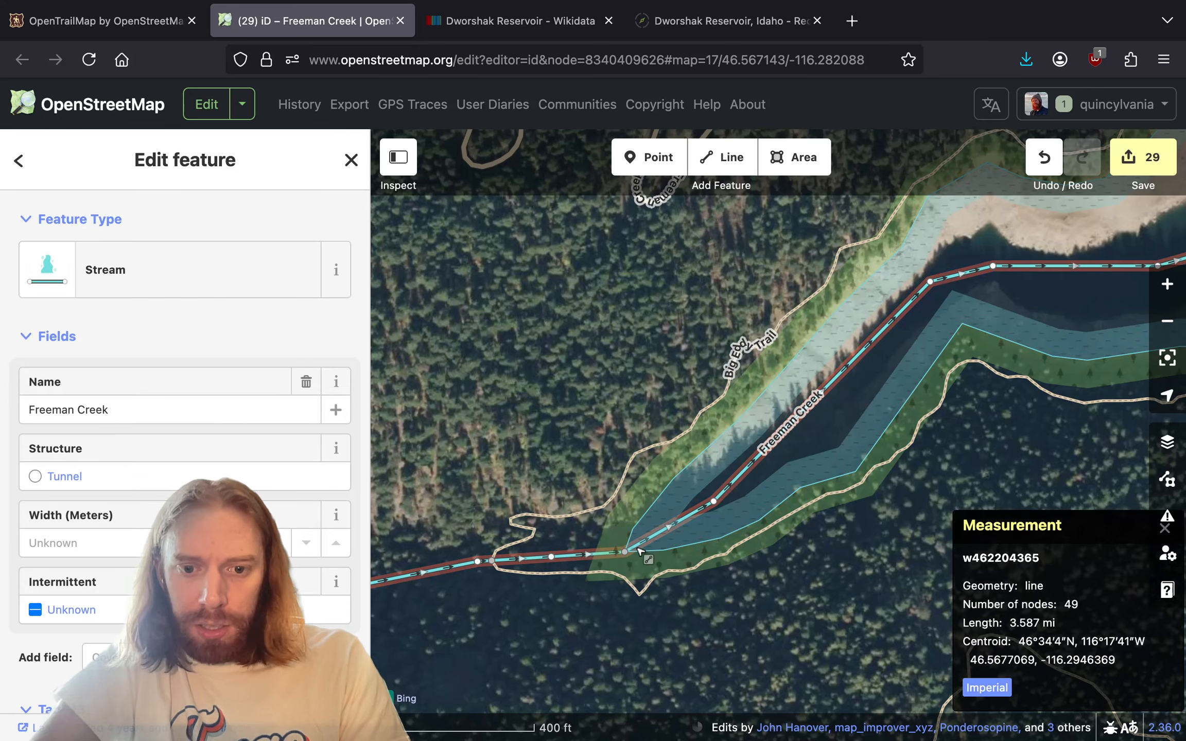
pyautogui.keyDown('shift'); pyautogui.click(625, 552); pyautogui.keyUp('shift')
pyautogui.press('x')
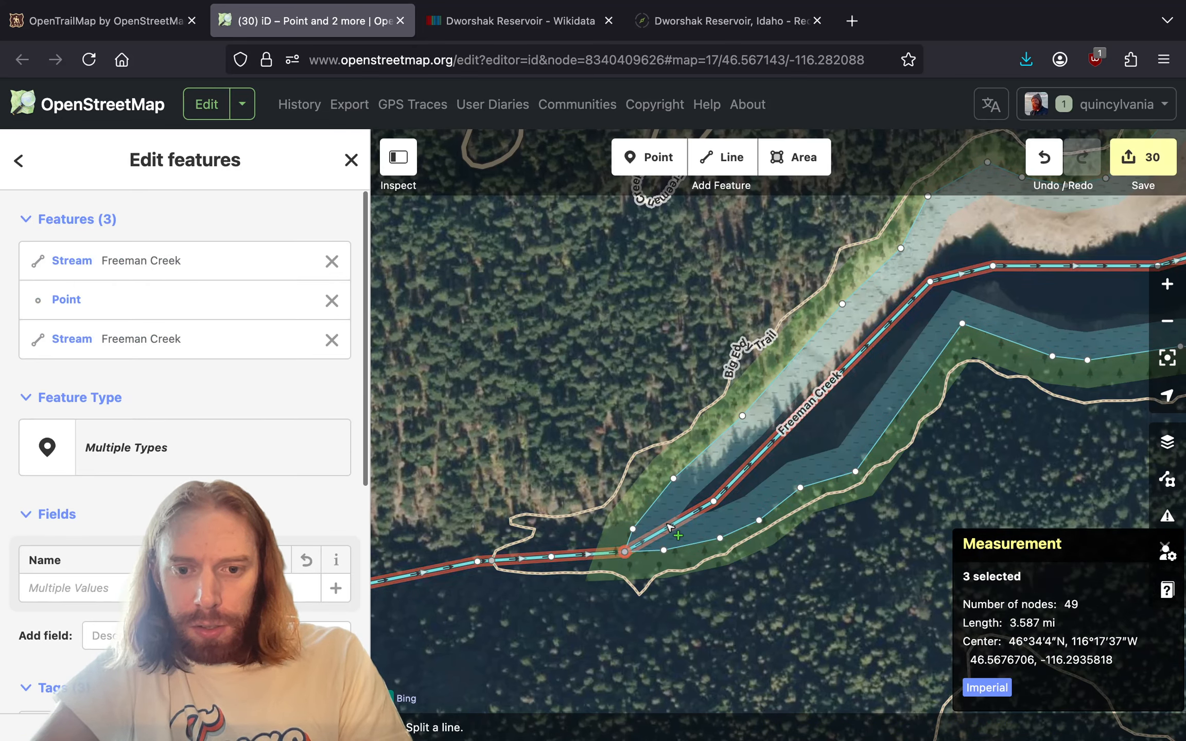
# - Change the waterway tag of Freeman Creek's segment inside the reservoir to flowline
pyautogui.click(669, 528)
pyautogui.scroll(-5, 662, 522)
pyautogui.moveTo(845, 546); pyautogui.dragTo(696, 546)
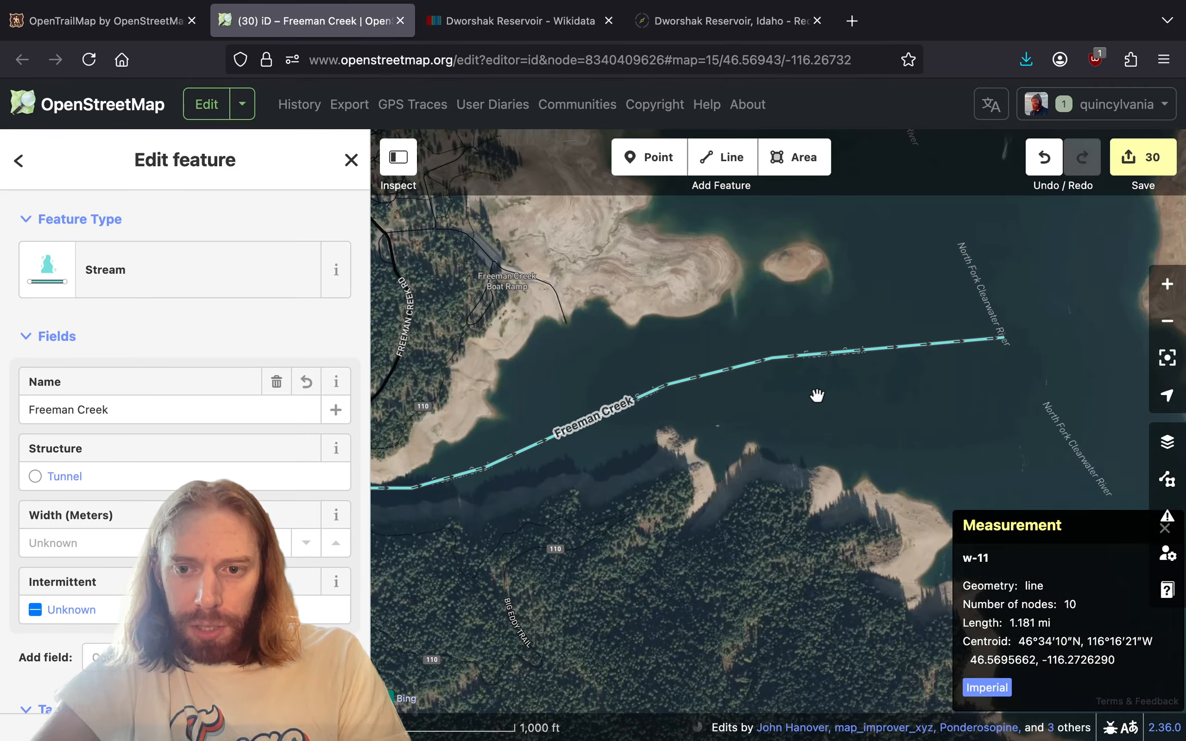
pyautogui.scroll(-6, 325, 438)
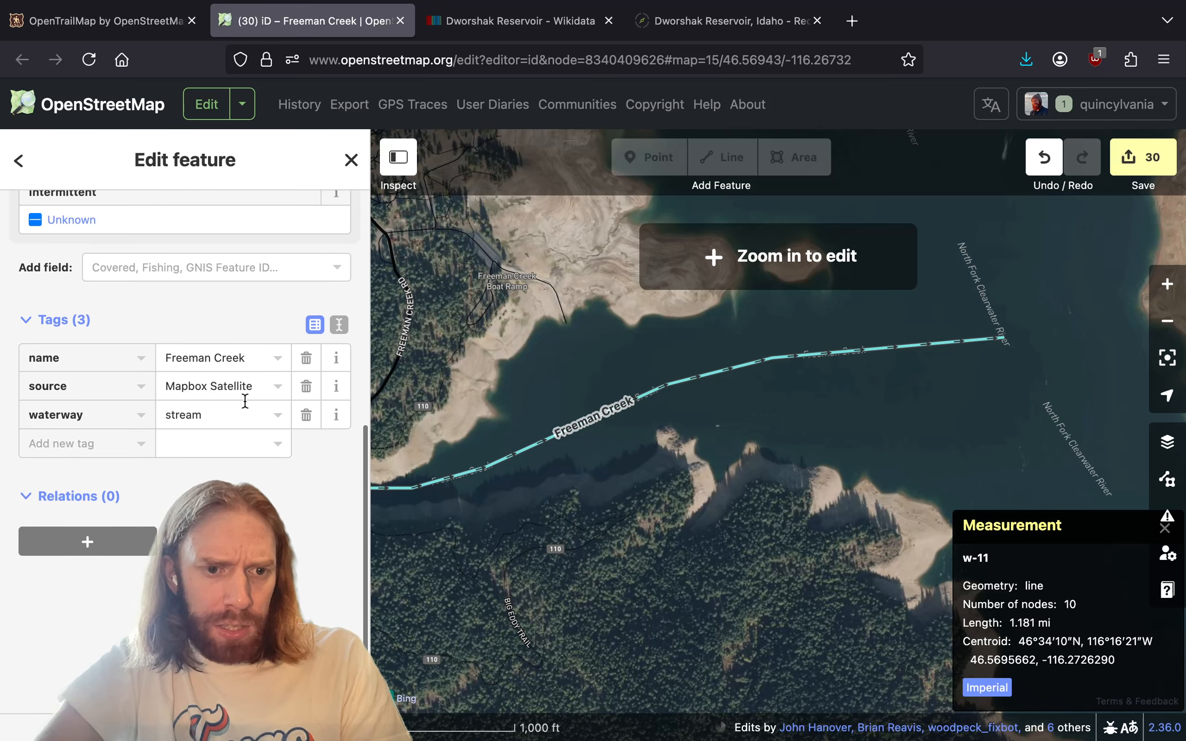
pyautogui.write('flowline')
pyautogui.press('Return')
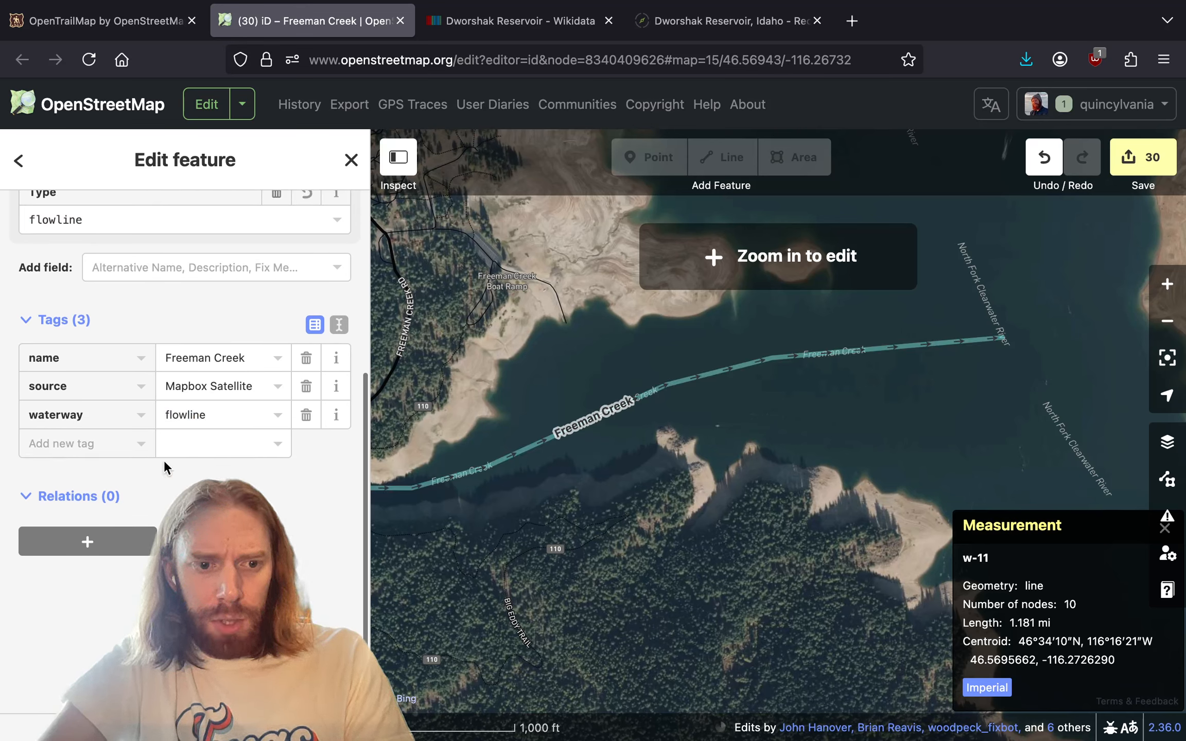
# - Add the tags canoe=yes and tidal=no to the Freeman Creek flowline
pyautogui.click(95, 442)
pyautogui.write('fl')
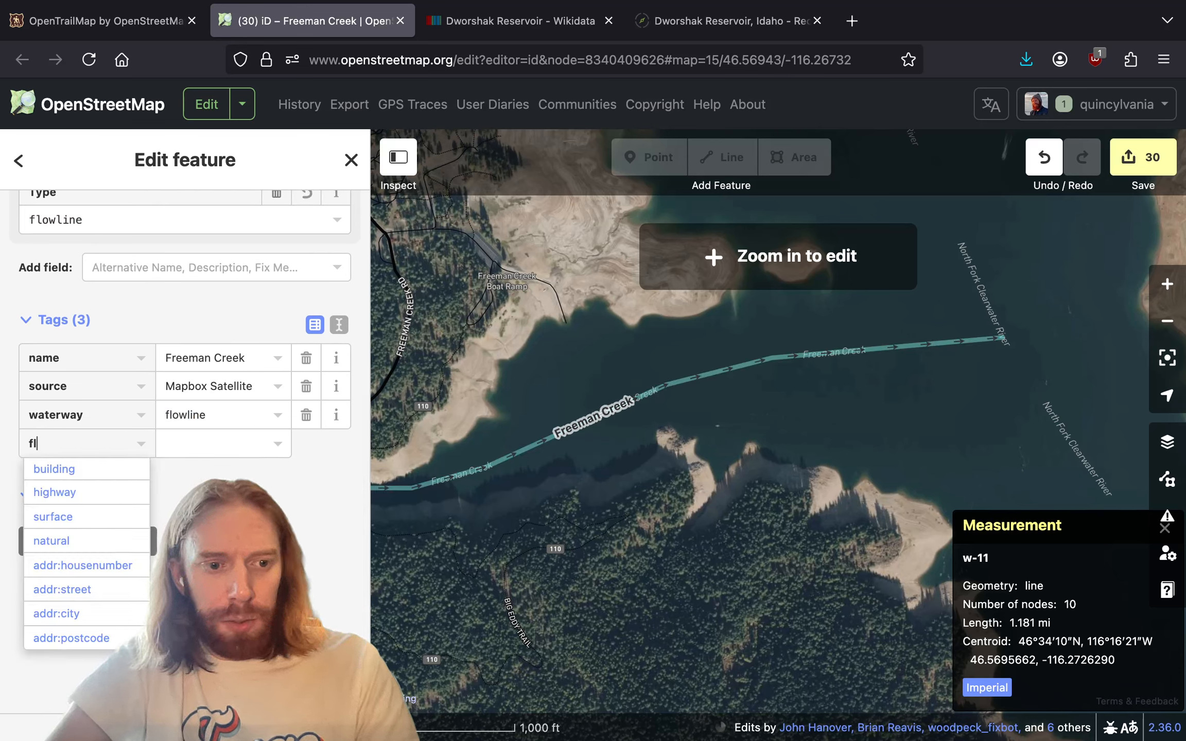
pyautogui.write('can')
pyautogui.press('BackSpace')
pyautogui.press('BackSpace')
pyautogui.press('BackSpace')
pyautogui.press('BackSpace')
pyautogui.write('cno')
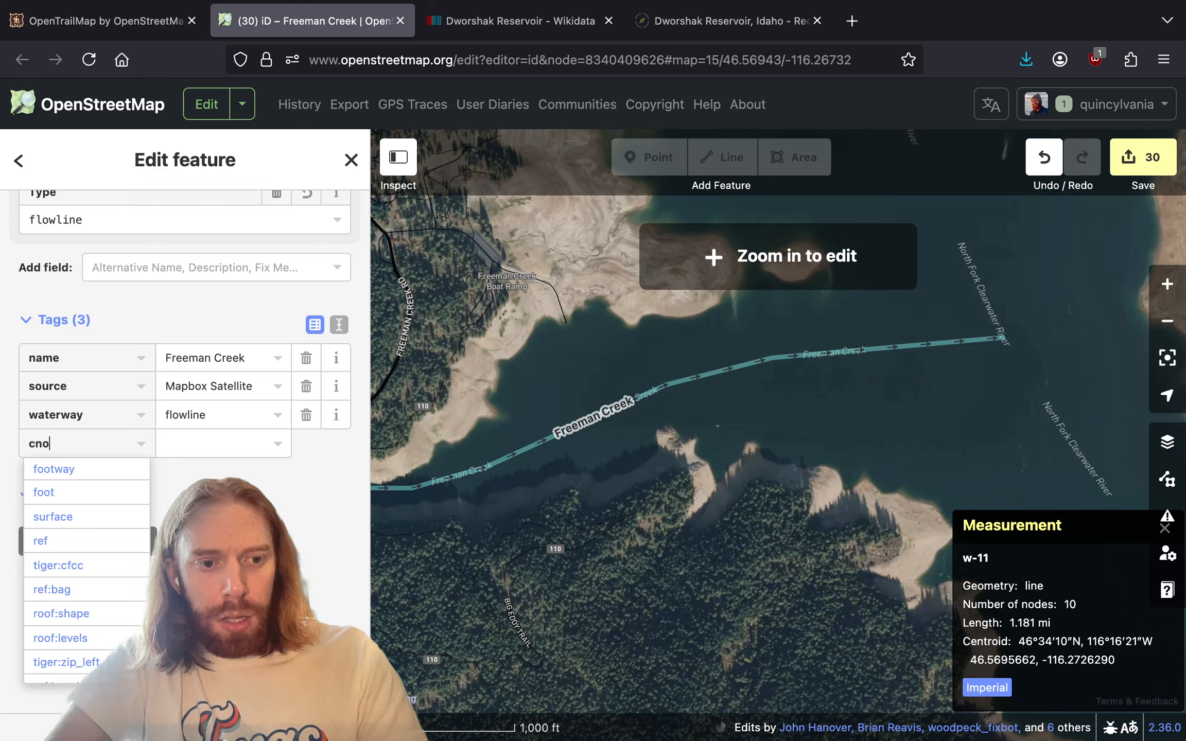
pyautogui.press('BackSpace')
pyautogui.press('BackSpace')
pyautogui.write('anoe')
pyautogui.press('Tab')
pyautogui.write('yes')
pyautogui.press('Tab')
pyautogui.write('tidal')
pyautogui.press('Tab')
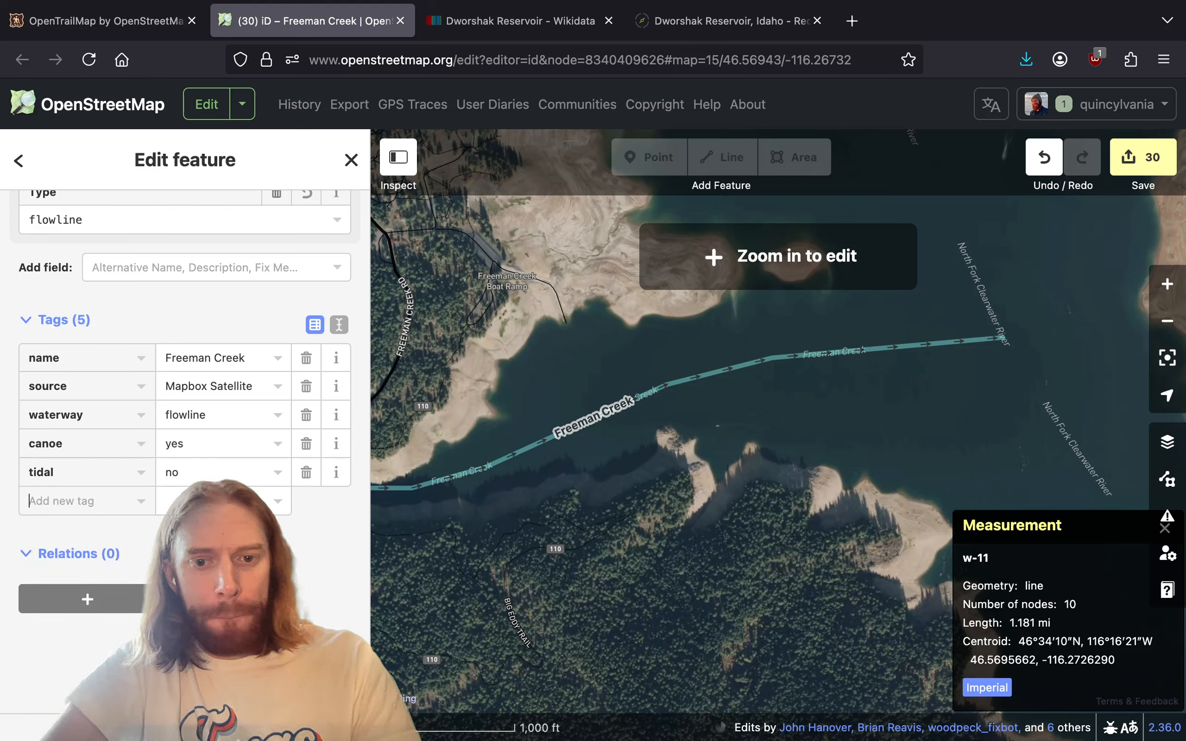
# - Remove the service, leisure and highway tags from the slipway line beyond the Freeman Creek Boat Ramp node
pyautogui.scroll(5, 635, 337)
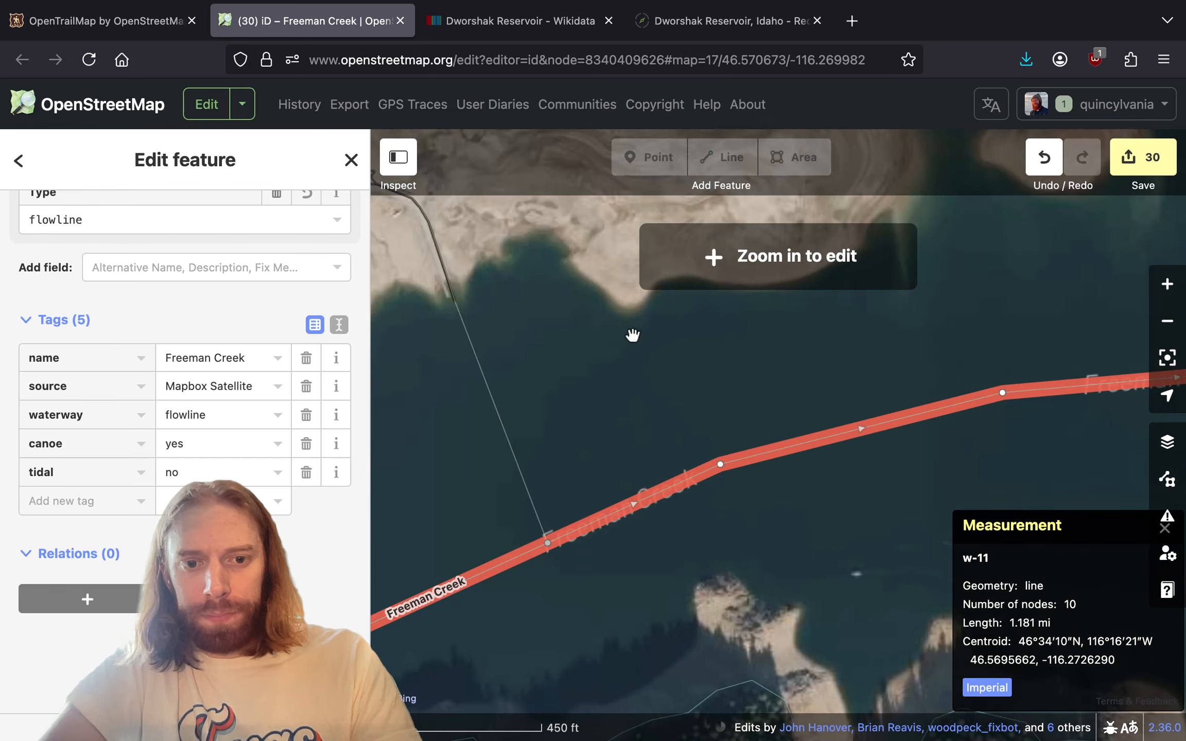
pyautogui.click(502, 393)
pyautogui.moveTo(524, 372); pyautogui.dragTo(793, 543)
pyautogui.scroll(-4, 186, 488)
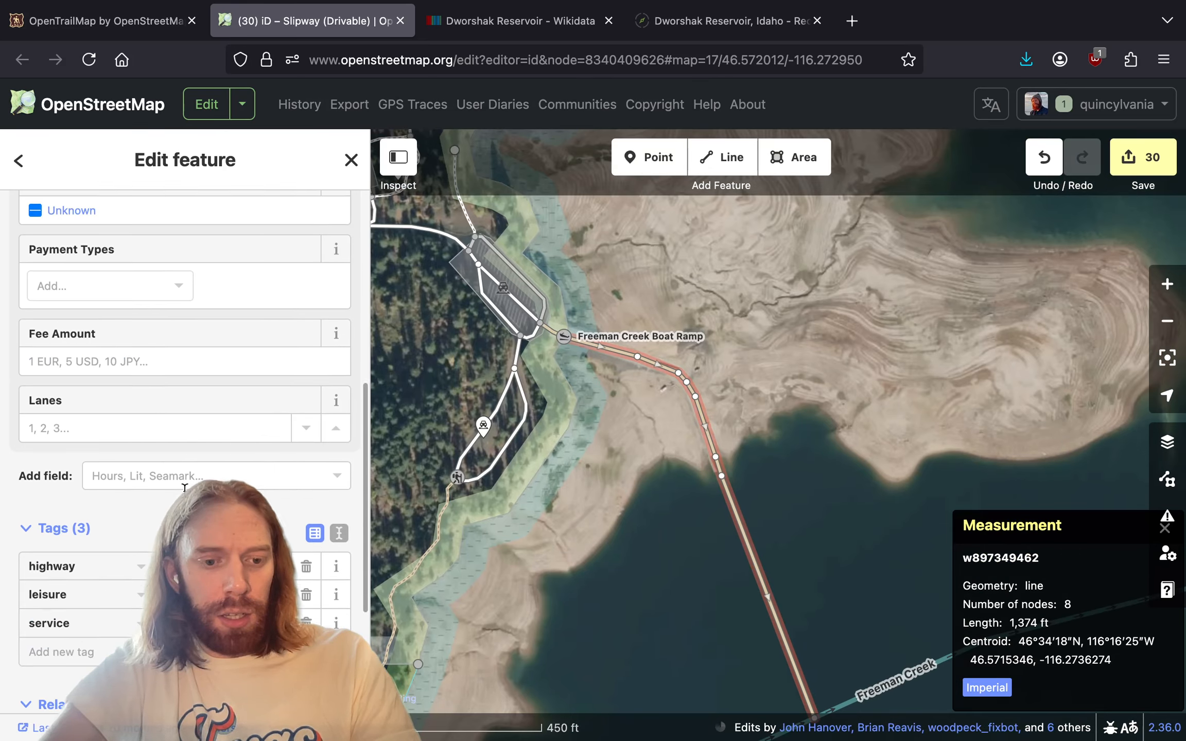
pyautogui.click(306, 559)
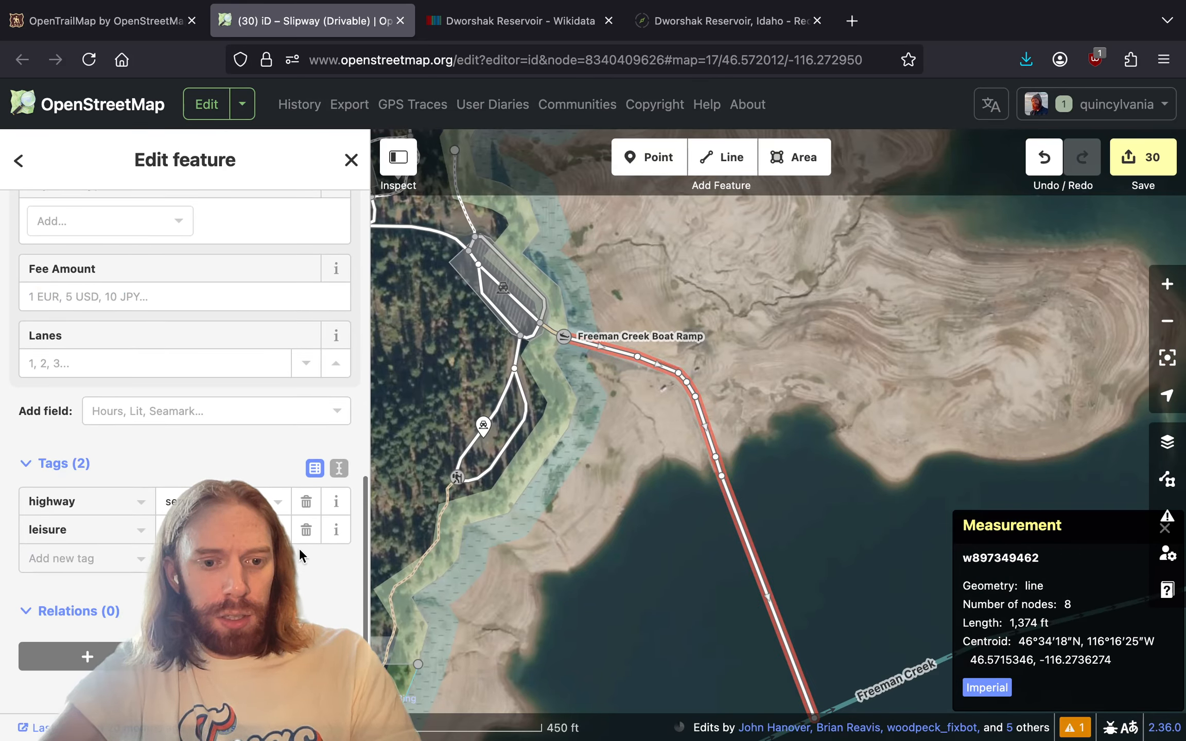
pyautogui.click(307, 529)
pyautogui.scroll(-5, 306, 528)
pyautogui.click(305, 494)
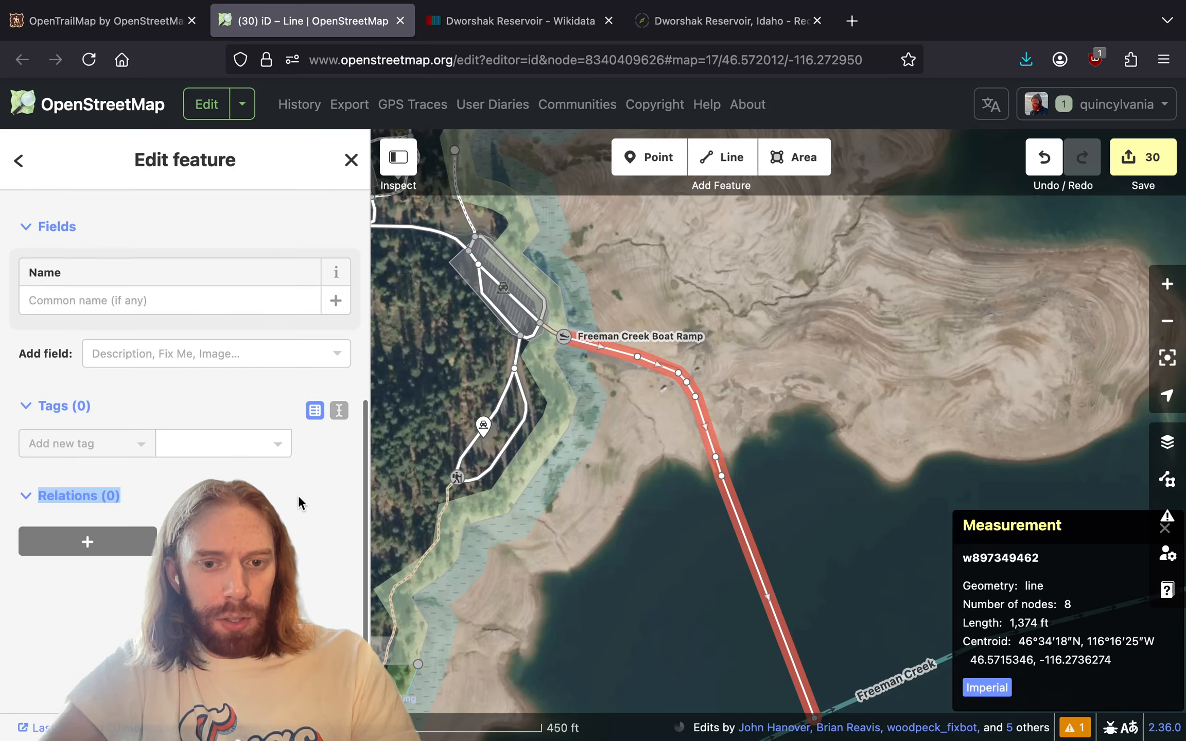
# - Tag the line between the boat ramp and the Freeman Creek flowline as waterway=link
pyautogui.click(76, 437)
pyautogui.write('waterway')
pyautogui.press('Tab')
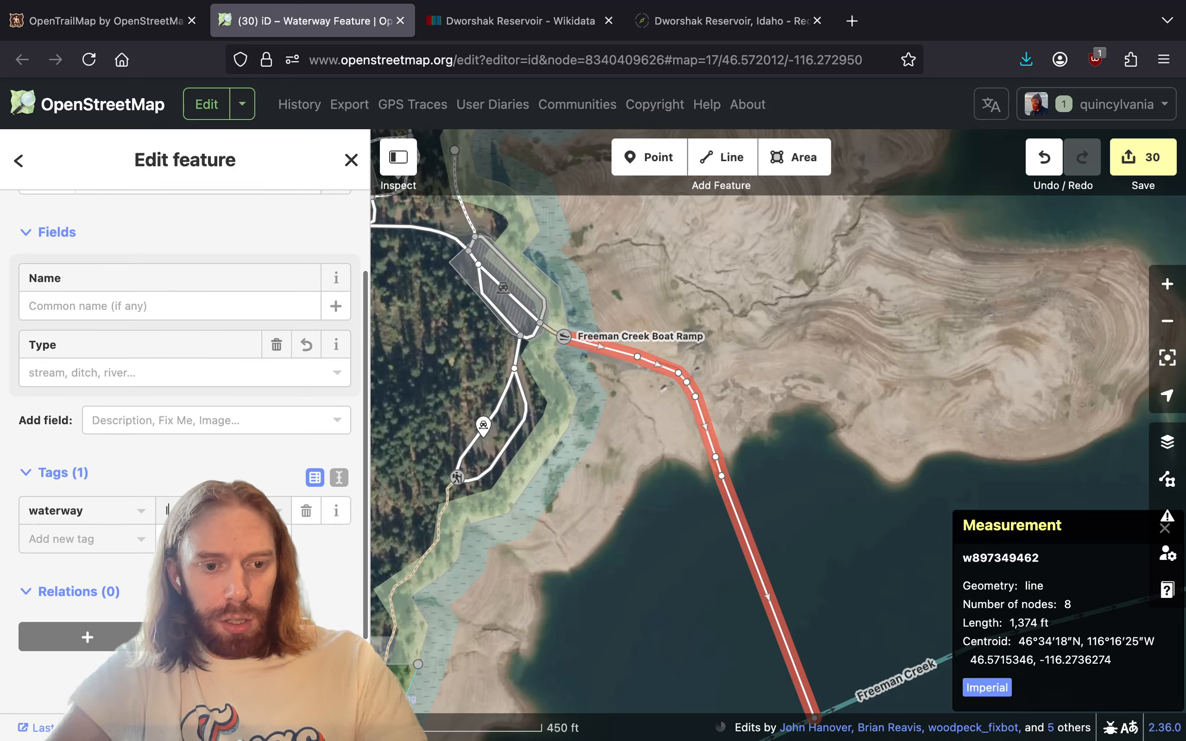
pyautogui.write('link')
pyautogui.press('Tab')
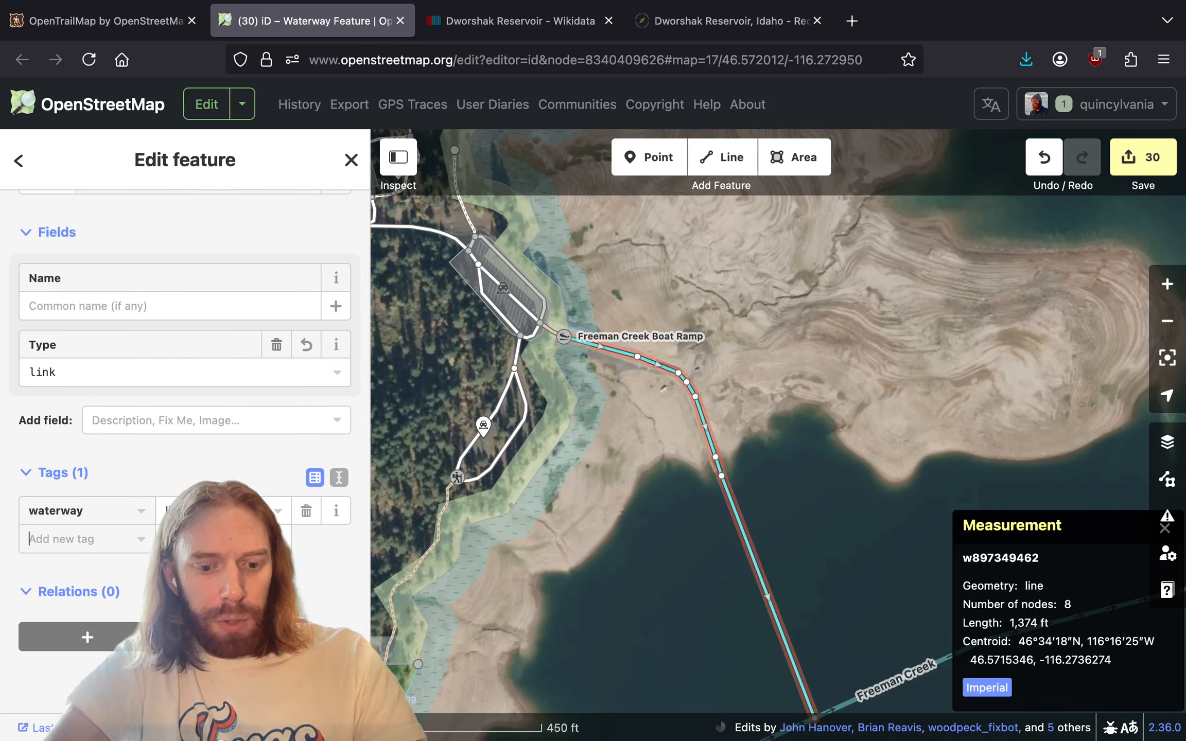
# - Add the tags canoe=yes and tidal=no to the boat ramp's waterway link
pyautogui.write('canoe')
pyautogui.press('Tab')
pyautogui.write('yes')
pyautogui.press('Tab')
pyautogui.write('tidal')
pyautogui.press('Tab')
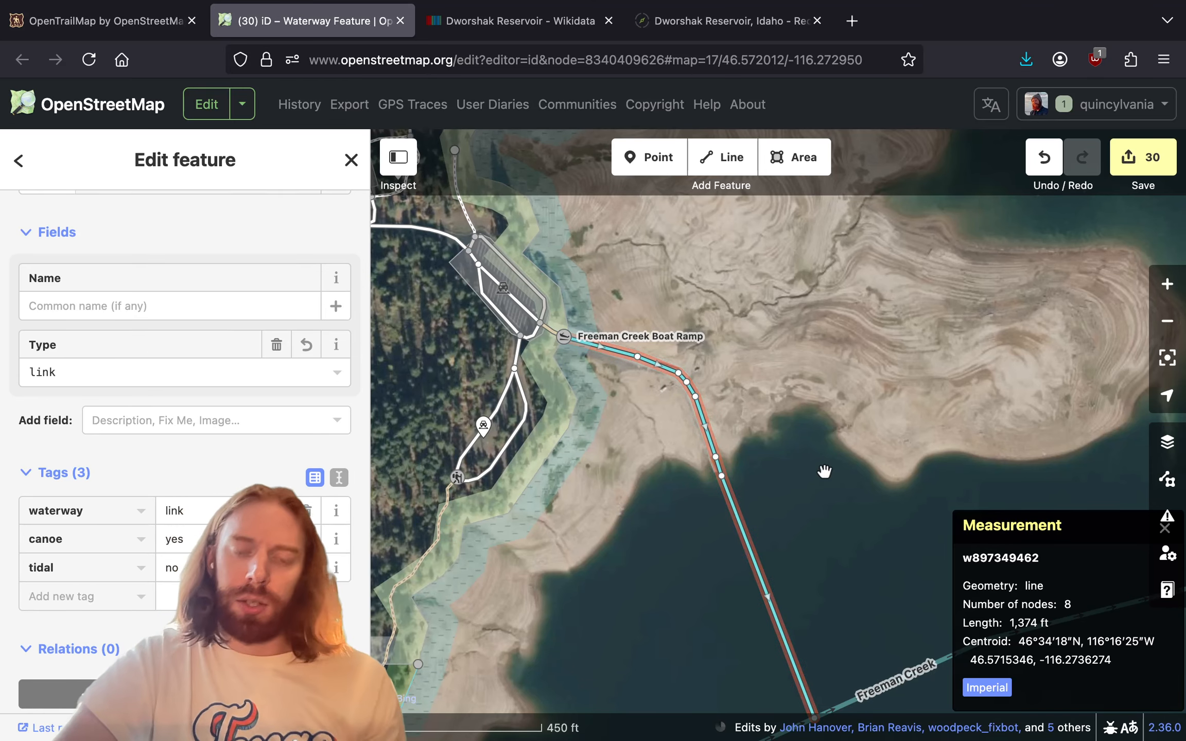
# - Shift the junction node between the boat ramp link and the Freeman Creek flowline slightly northwest
pyautogui.moveTo(823, 471); pyautogui.dragTo(746, 389)
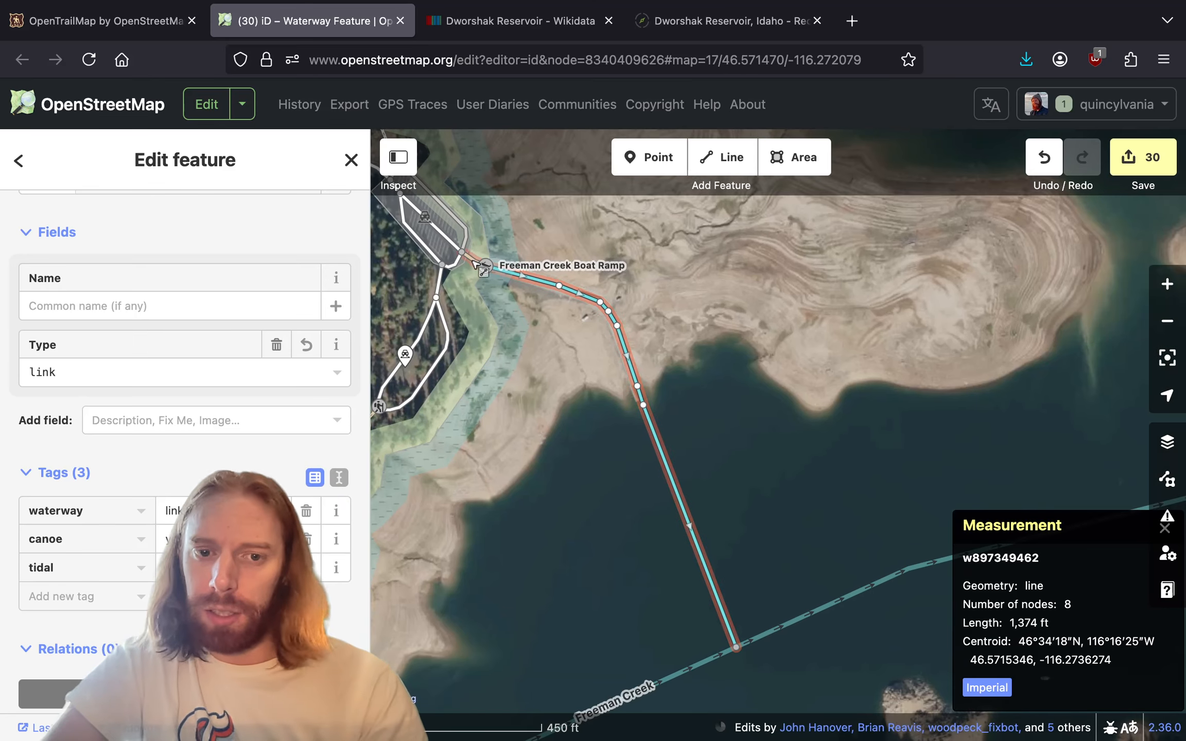
pyautogui.moveTo(740, 609); pyautogui.dragTo(786, 590)
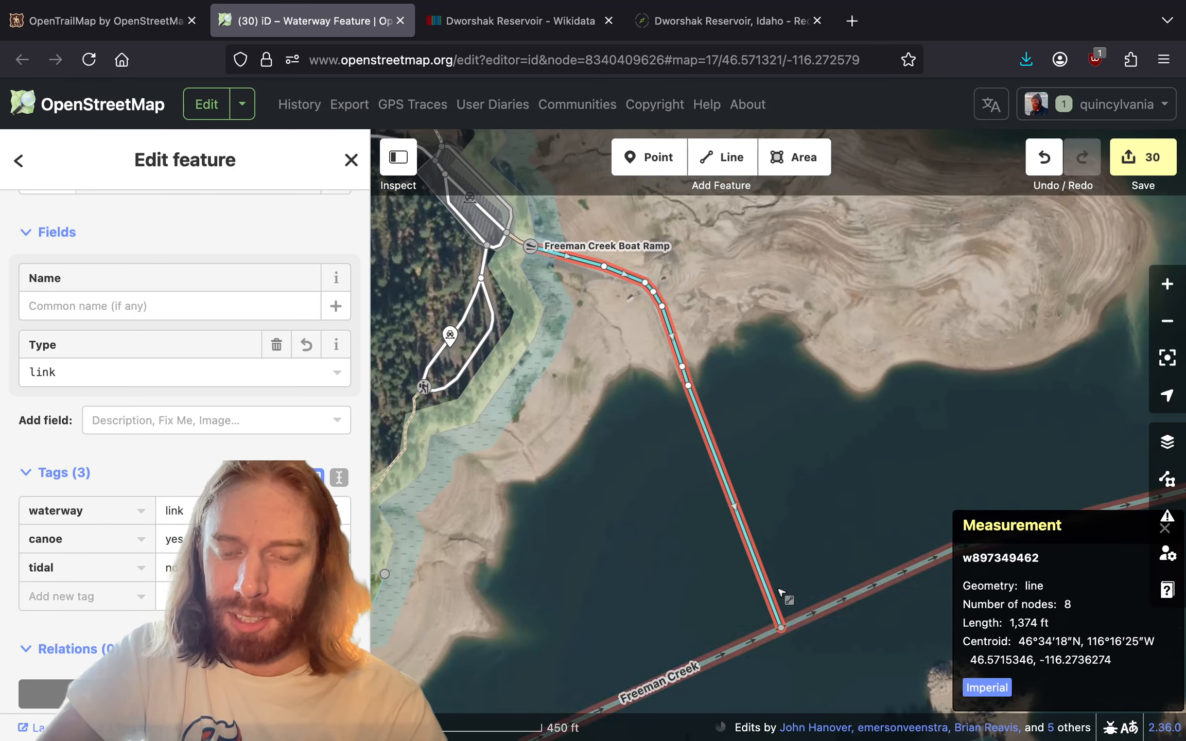
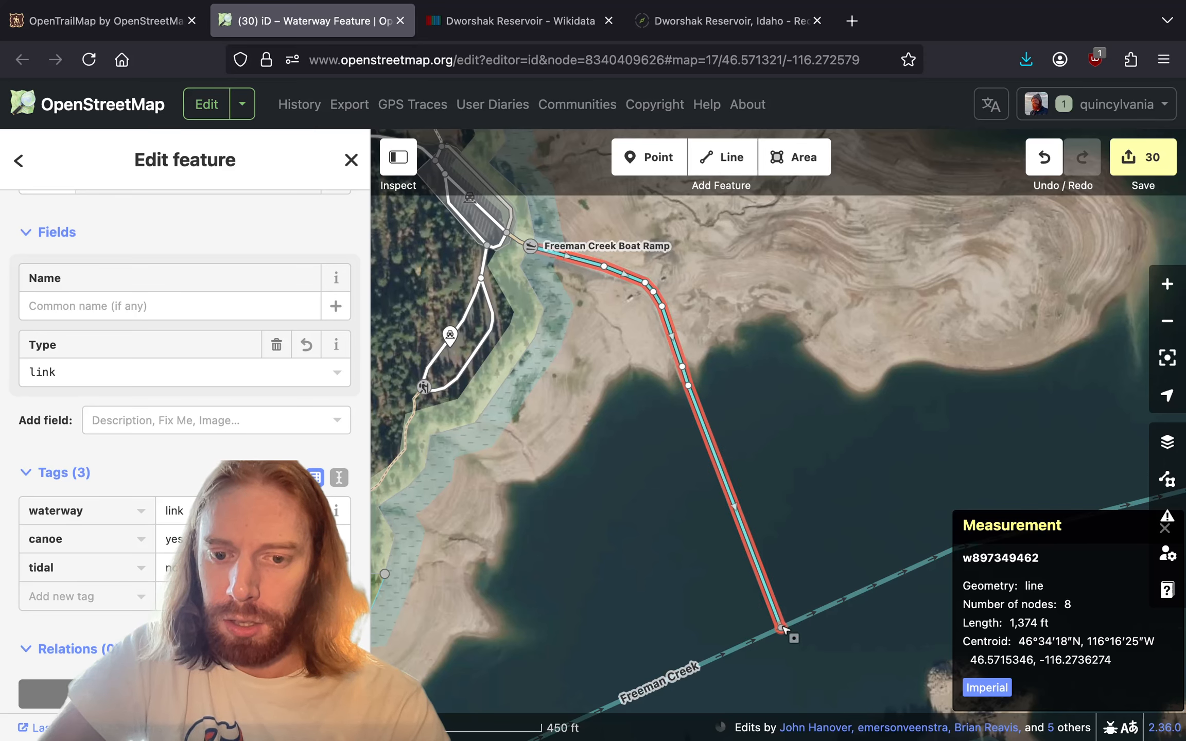
pyautogui.moveTo(781, 628); pyautogui.dragTo(776, 625)
pyautogui.moveTo(839, 526); pyautogui.dragTo(689, 406)
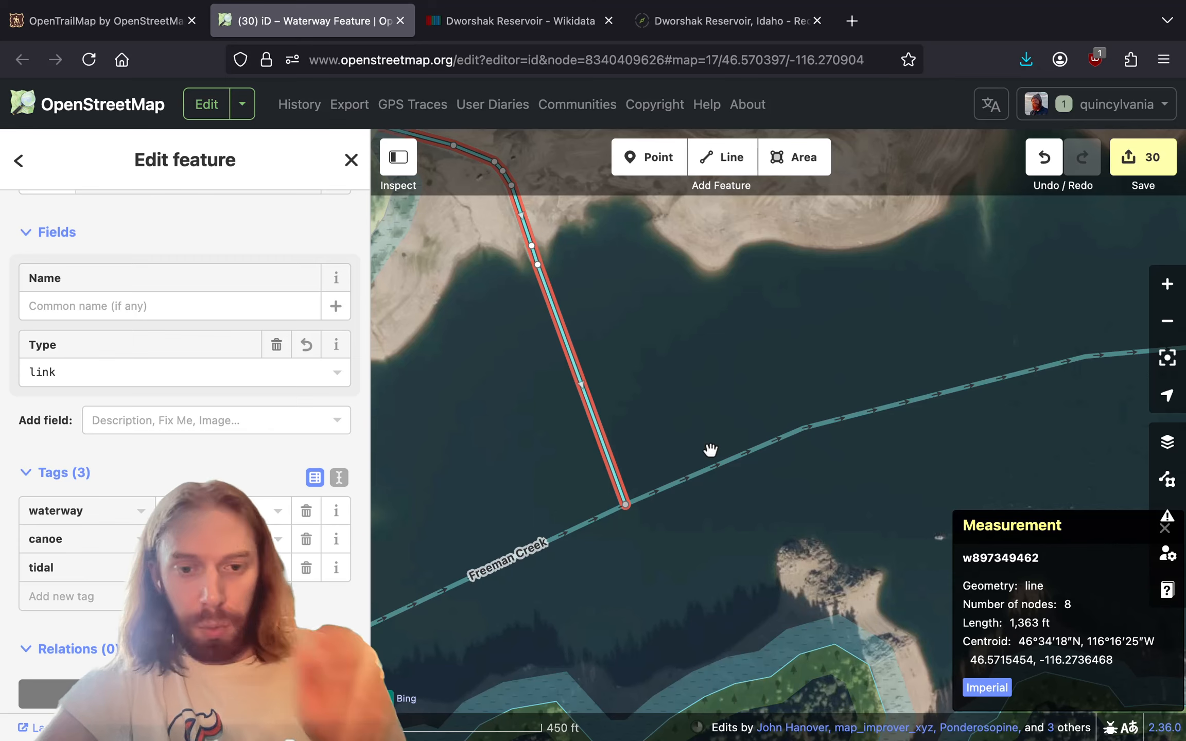
# - Examine the Freeman Creek flowline up to its North Fork Clearwater River junction and survey the rest of the reservoir
pyautogui.moveTo(706, 450); pyautogui.dragTo(610, 476)
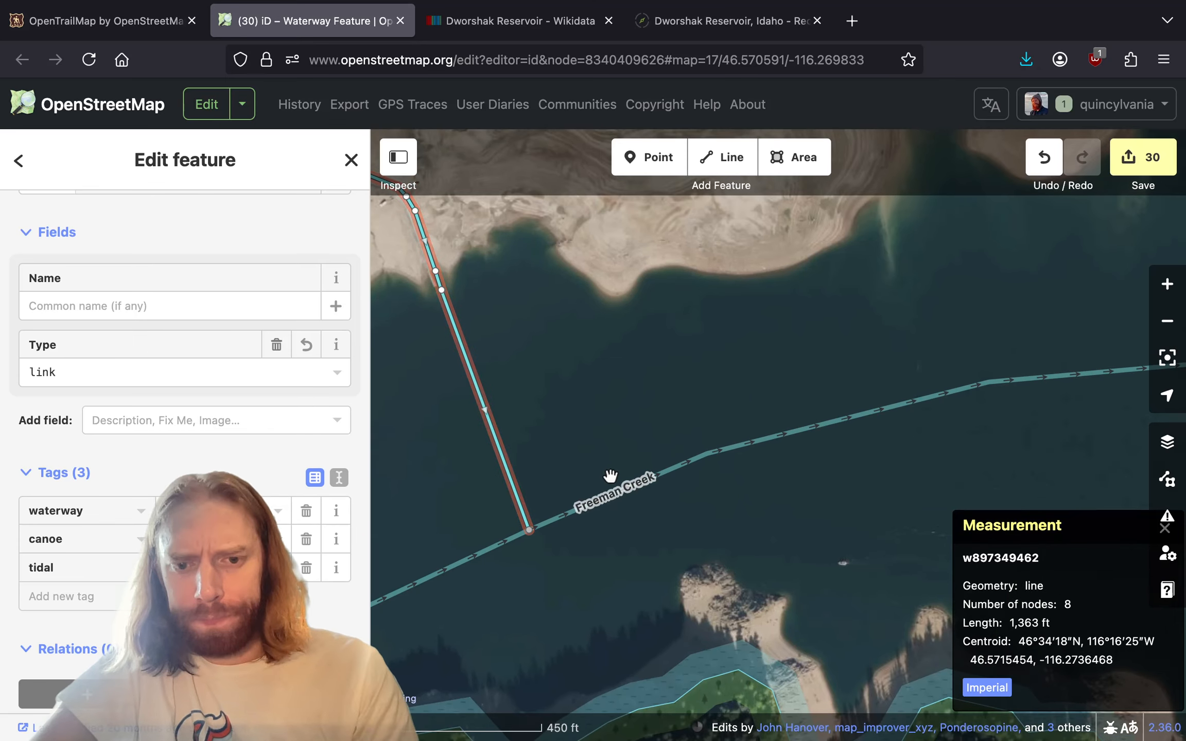
pyautogui.moveTo(582, 418); pyautogui.dragTo(744, 458)
pyautogui.click(664, 530)
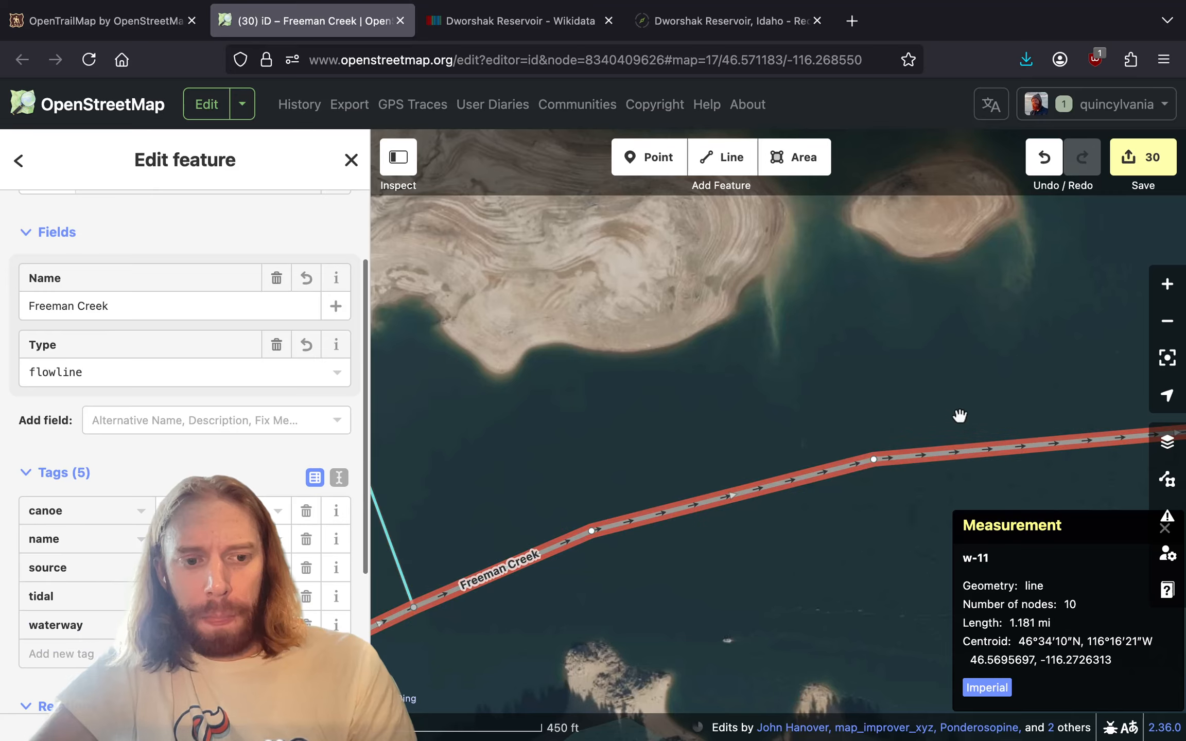
pyautogui.moveTo(881, 410); pyautogui.dragTo(547, 437)
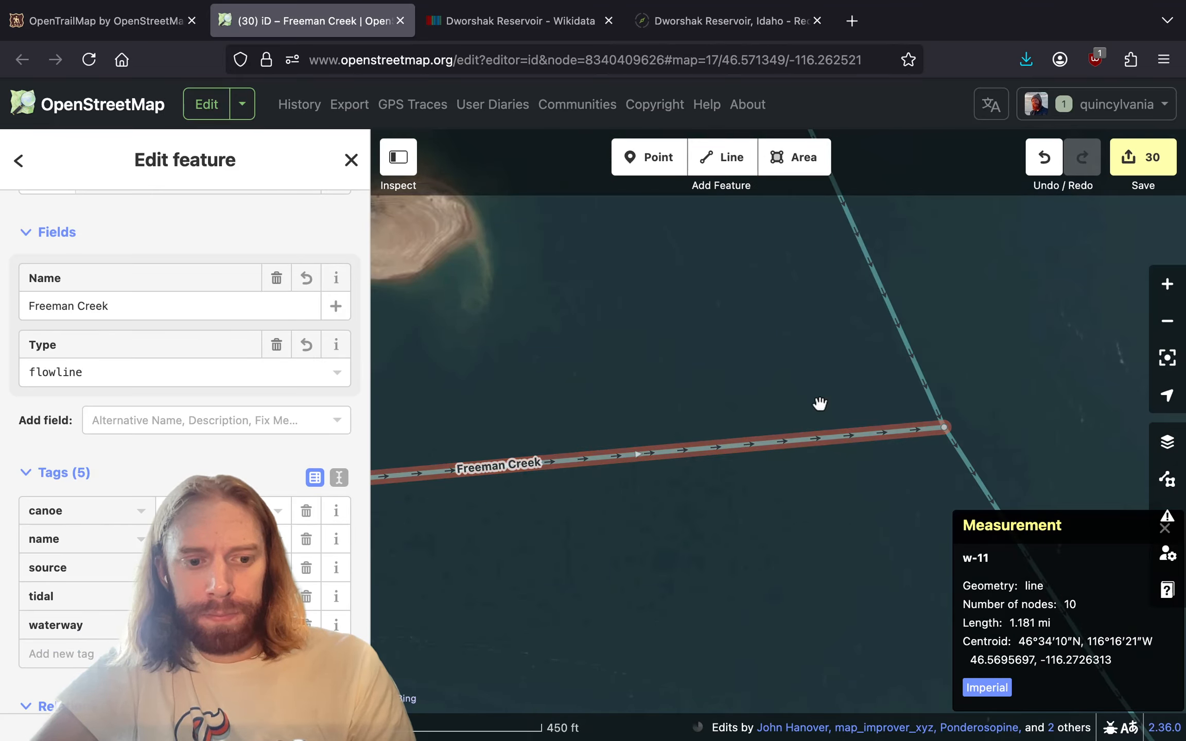
pyautogui.moveTo(821, 402); pyautogui.dragTo(561, 403)
pyautogui.scroll(-10, 932, 416)
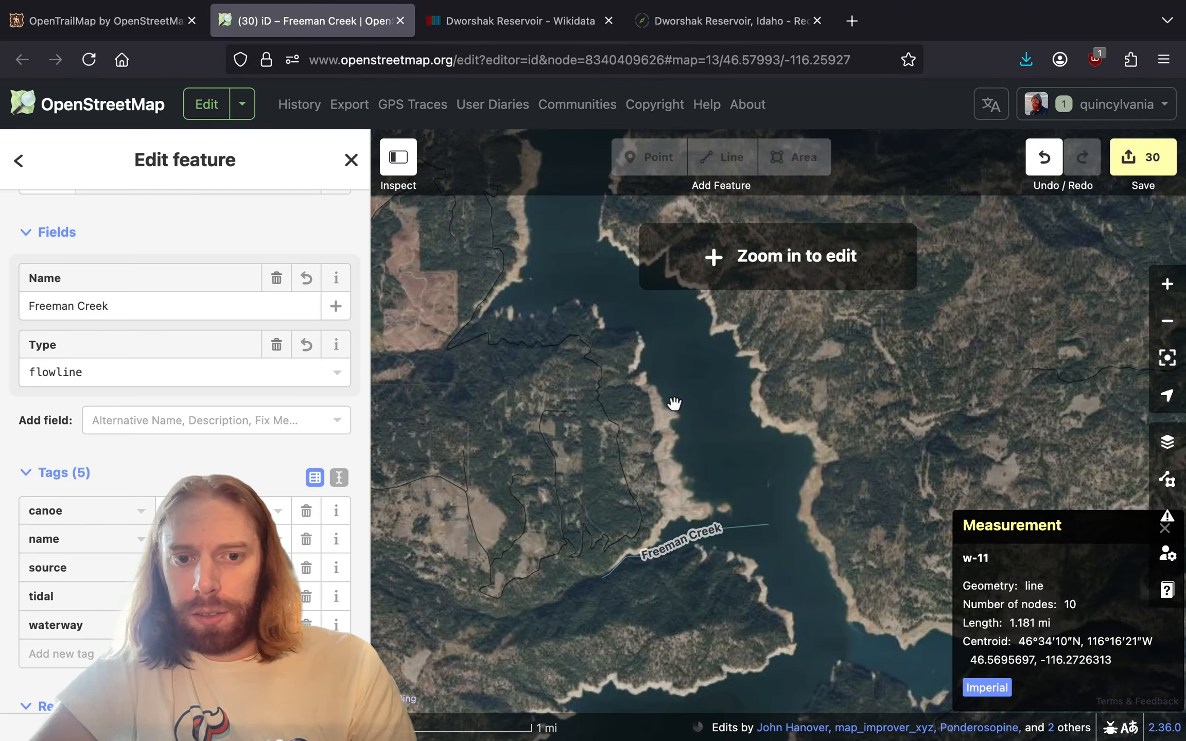
pyautogui.moveTo(584, 343); pyautogui.dragTo(582, 582)
pyautogui.scroll(-2, 582, 582)
pyautogui.moveTo(887, 447); pyautogui.dragTo(499, 470)
pyautogui.moveTo(860, 402); pyautogui.dragTo(755, 648)
pyautogui.moveTo(635, 459); pyautogui.dragTo(483, 292)
pyautogui.moveTo(790, 513); pyautogui.dragTo(534, 497)
pyautogui.scroll(-5, 879, 402)
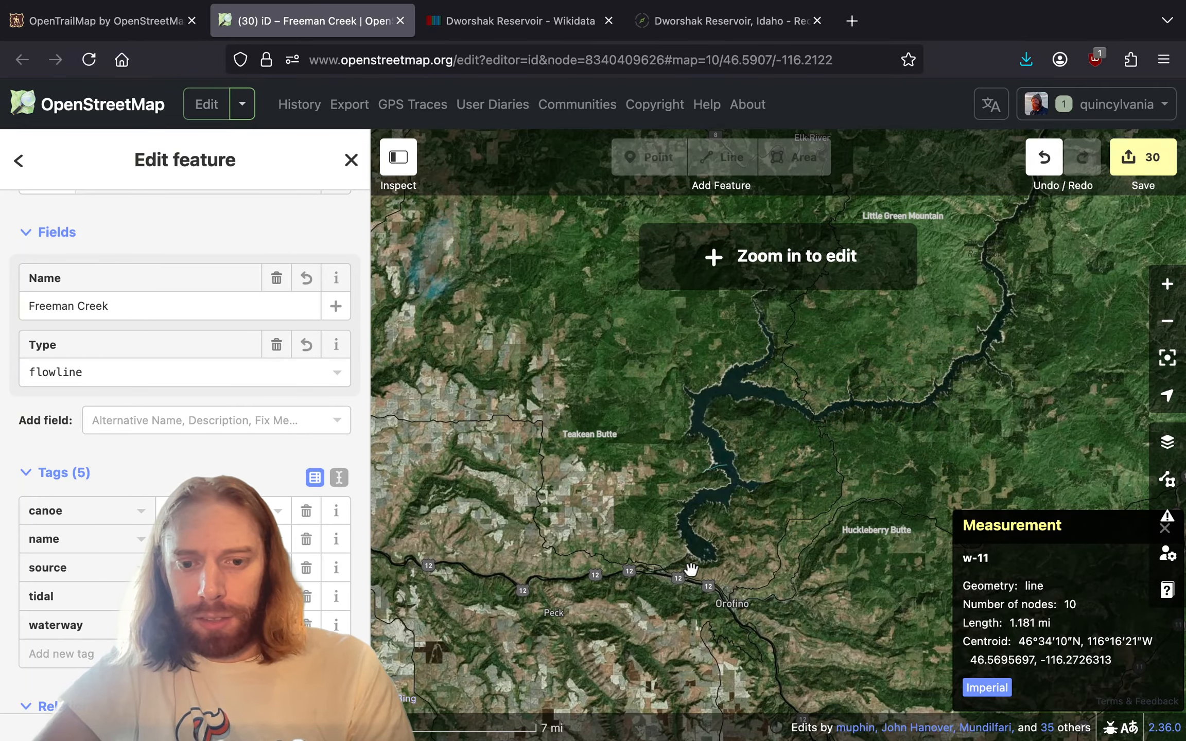
# - Examine the North Fork Clearwater River from the Dworshak dam spillway downstream to its confluence with the Clearwater River
pyautogui.scroll(10, 690, 569)
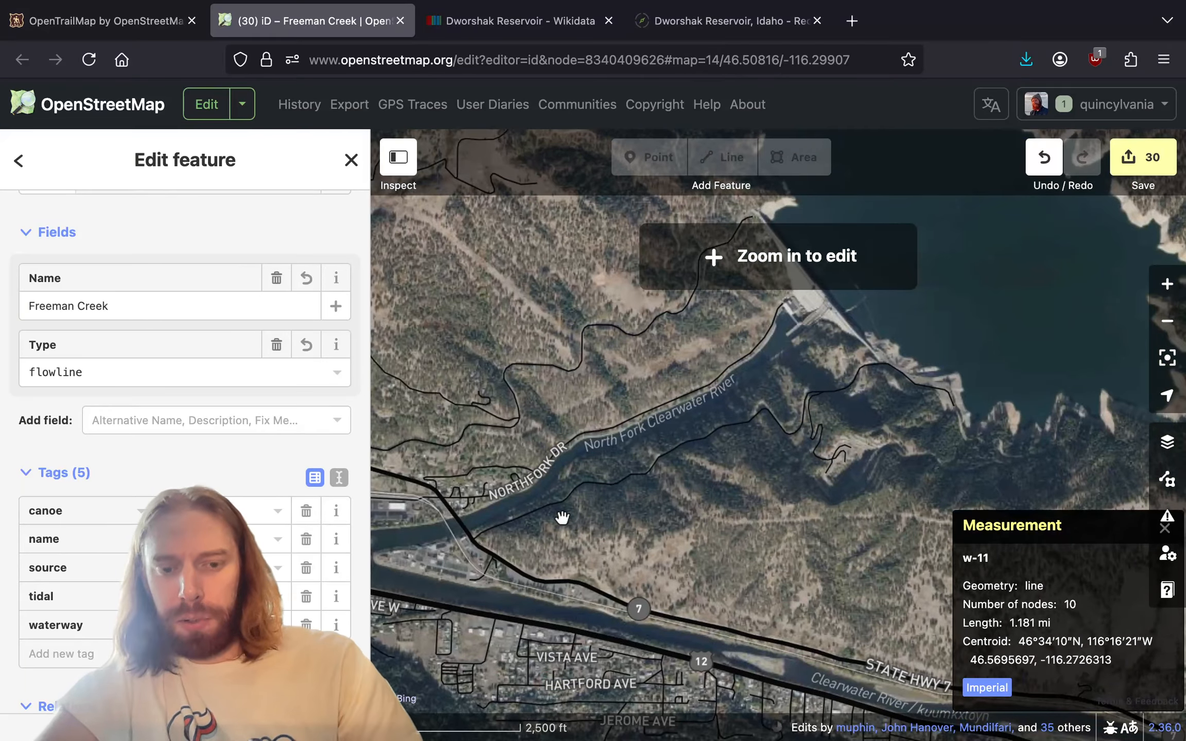
pyautogui.moveTo(562, 518); pyautogui.dragTo(689, 501)
pyautogui.scroll(5, 933, 311)
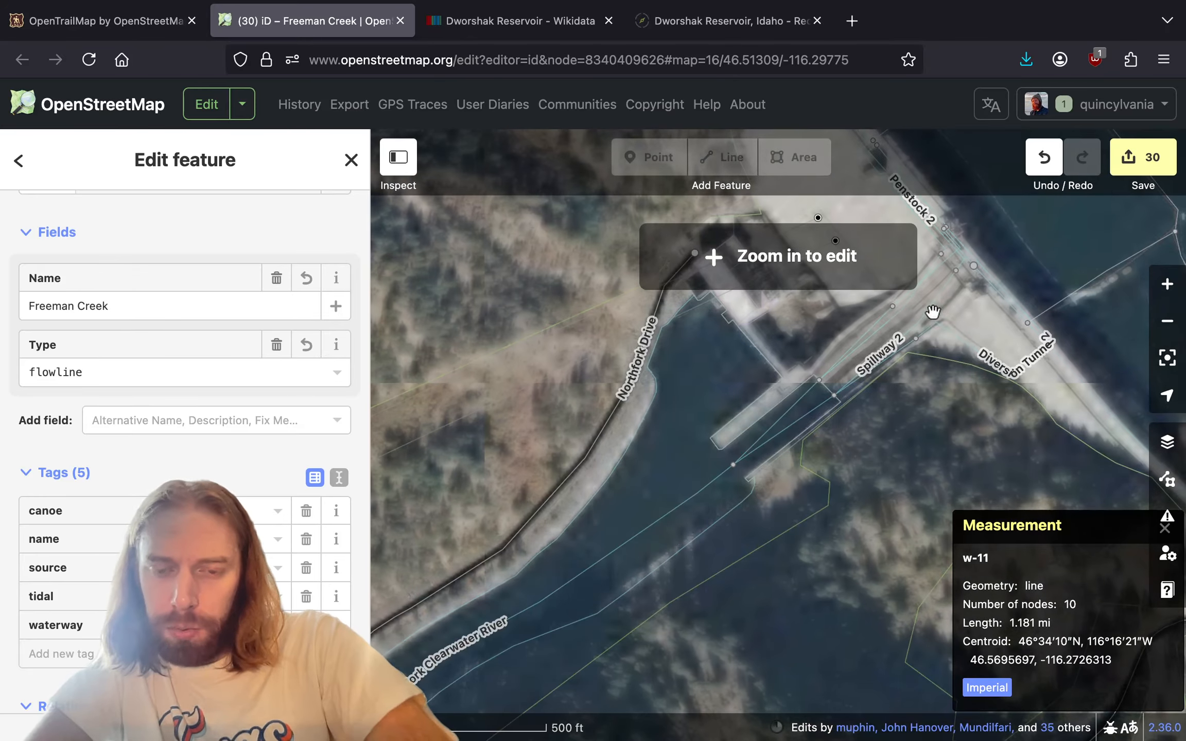
pyautogui.moveTo(703, 410); pyautogui.dragTo(924, 257)
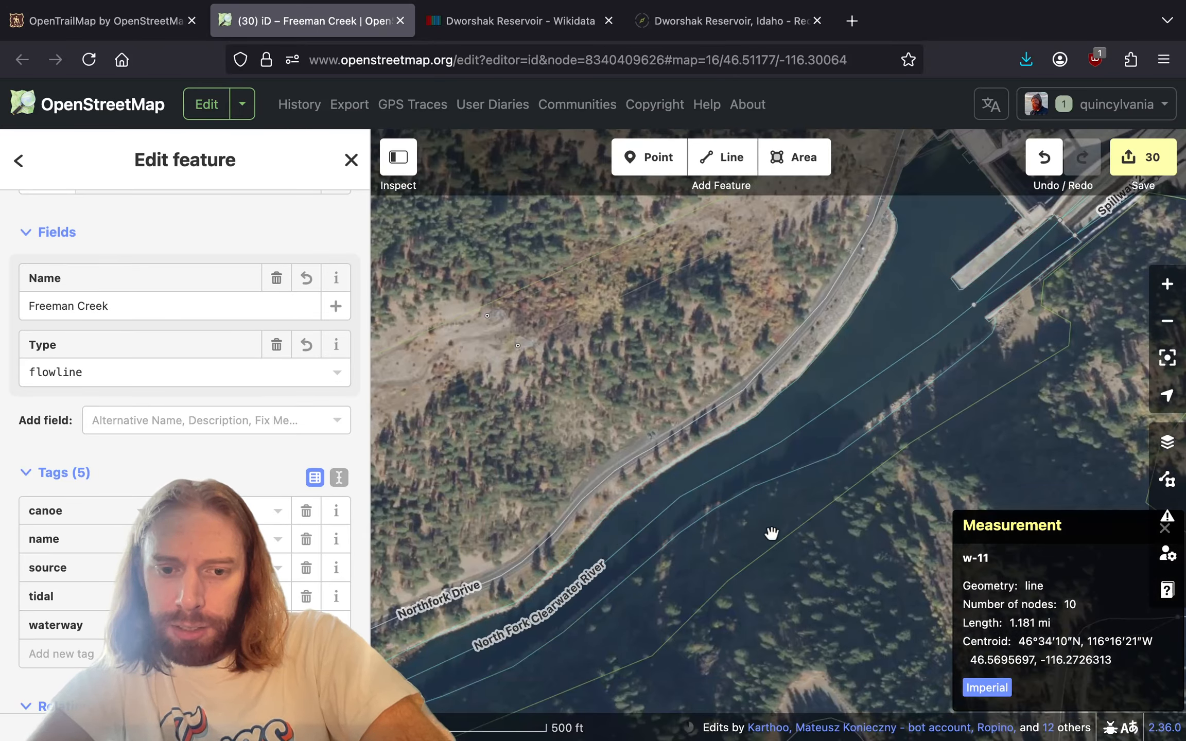
pyautogui.moveTo(715, 575); pyautogui.dragTo(1104, 233)
pyautogui.scroll(-4, 1104, 233)
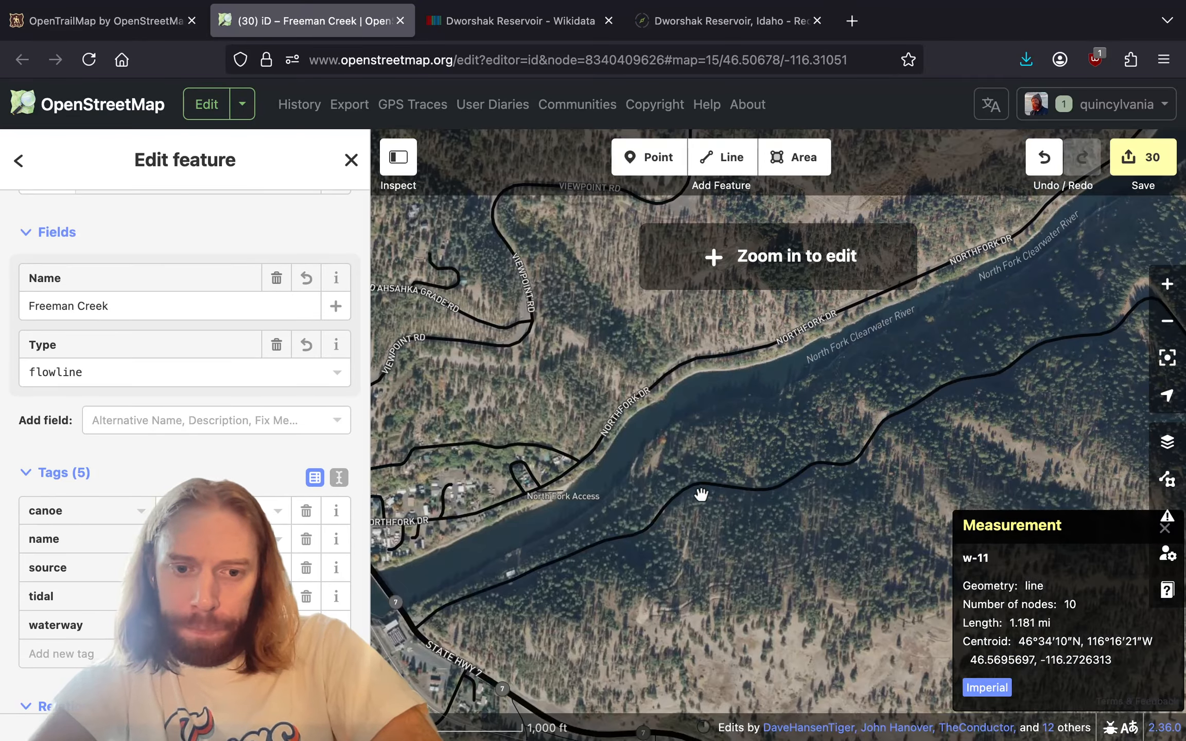
pyautogui.moveTo(701, 494); pyautogui.dragTo(954, 390)
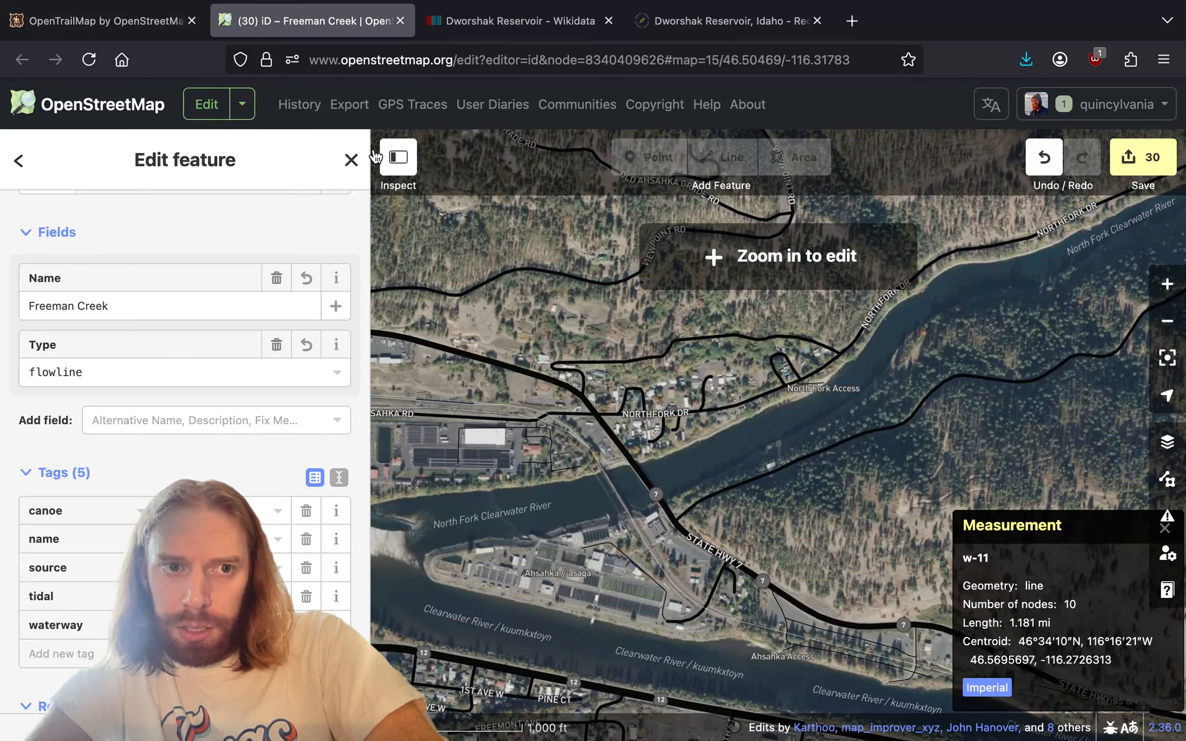
# - Switch to OpenTrailMap and survey the boat ramps, campsites and waterways along Dworshak Reservoir from the dam to its upper reaches
pyautogui.click(161, 23)
pyautogui.scroll(-5, 446, 343)
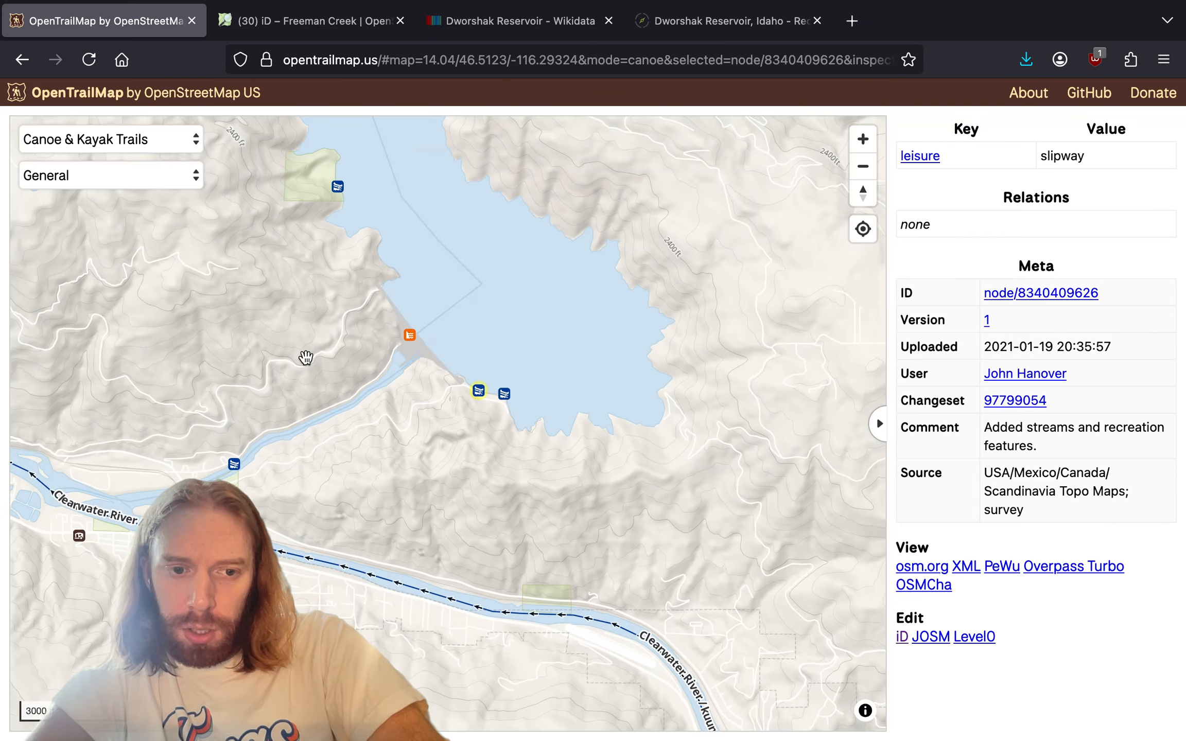
pyautogui.moveTo(281, 355); pyautogui.dragTo(434, 362)
pyautogui.moveTo(544, 266); pyautogui.dragTo(494, 541)
pyautogui.scroll(-4, 492, 545)
pyautogui.scroll(2, 610, 345)
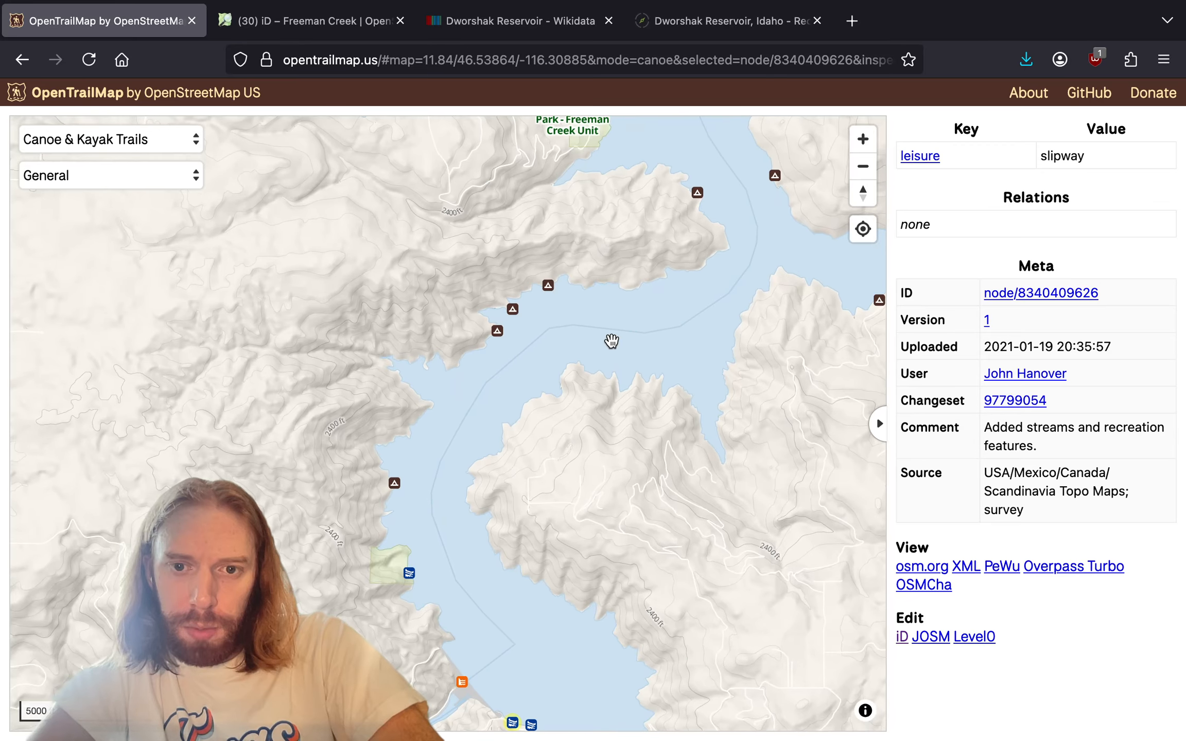
pyautogui.moveTo(612, 339); pyautogui.dragTo(399, 456)
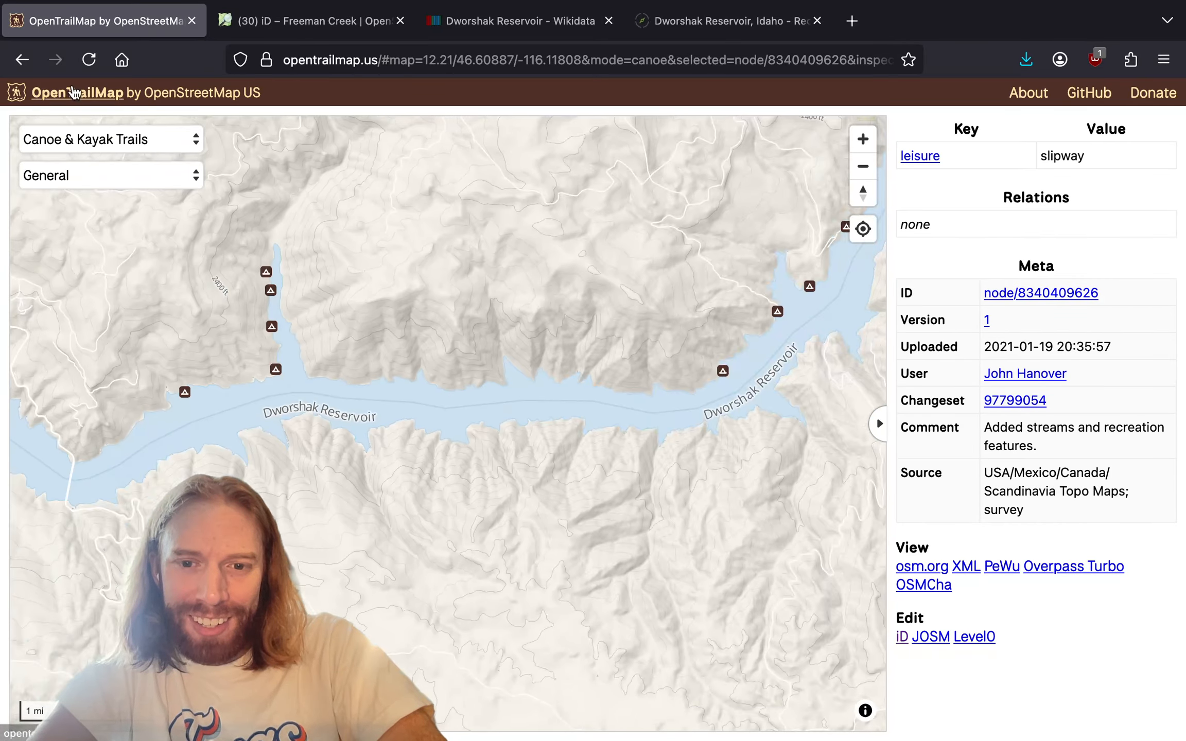
pyautogui.moveTo(603, 347); pyautogui.dragTo(339, 516)
pyautogui.moveTo(664, 328); pyautogui.dragTo(409, 497)
pyautogui.moveTo(548, 304); pyautogui.dragTo(524, 643)
pyautogui.moveTo(587, 363); pyautogui.dragTo(501, 551)
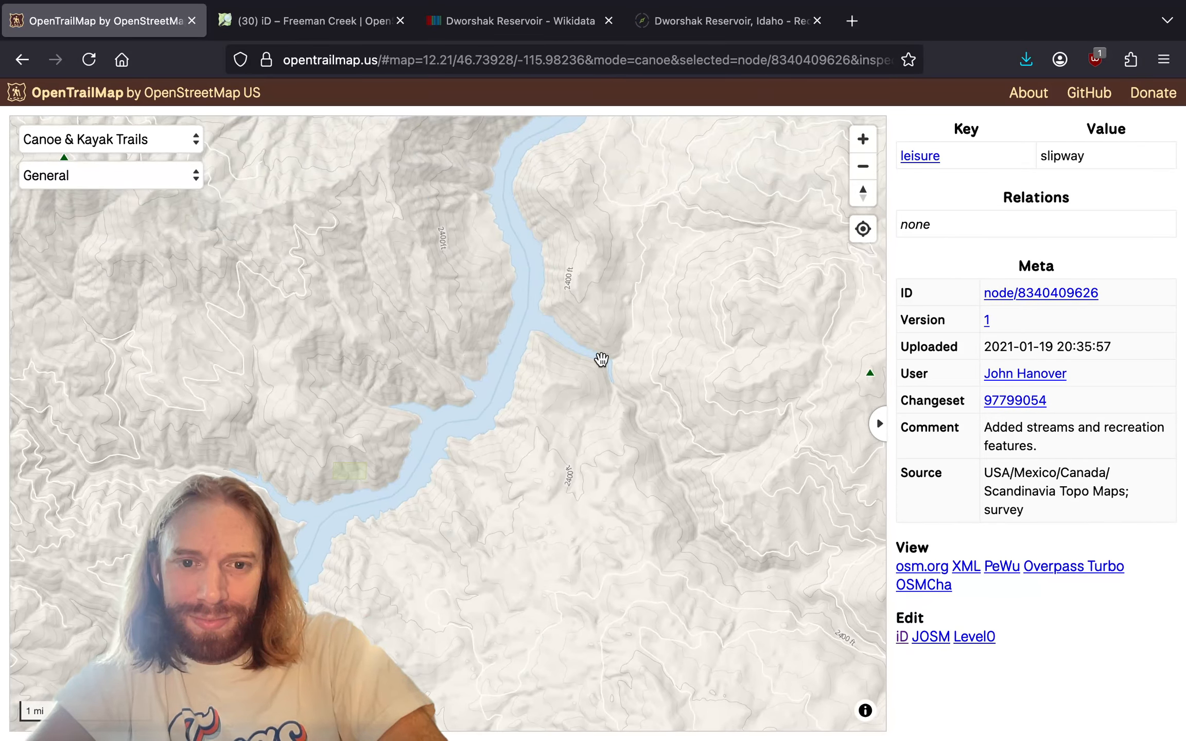
pyautogui.moveTo(600, 359); pyautogui.dragTo(462, 675)
pyautogui.moveTo(586, 308); pyautogui.dragTo(644, 309)
pyautogui.scroll(-5, 440, 580)
# - Return to the iD editor and follow the reservoir upstream from the dam to locate the Canyon Creek boat ramp
pyautogui.click(310, 23)
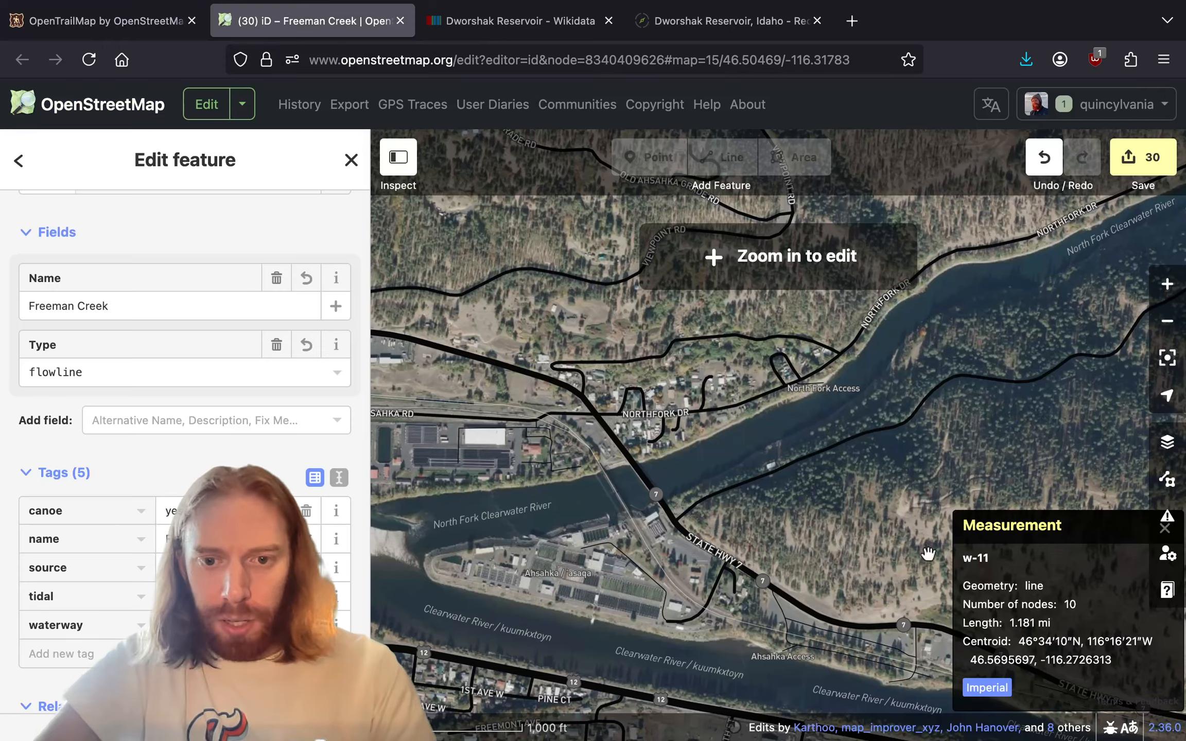
pyautogui.scroll(-3, 506, 602)
pyautogui.scroll(-2, 506, 602)
pyautogui.moveTo(803, 364); pyautogui.dragTo(630, 575)
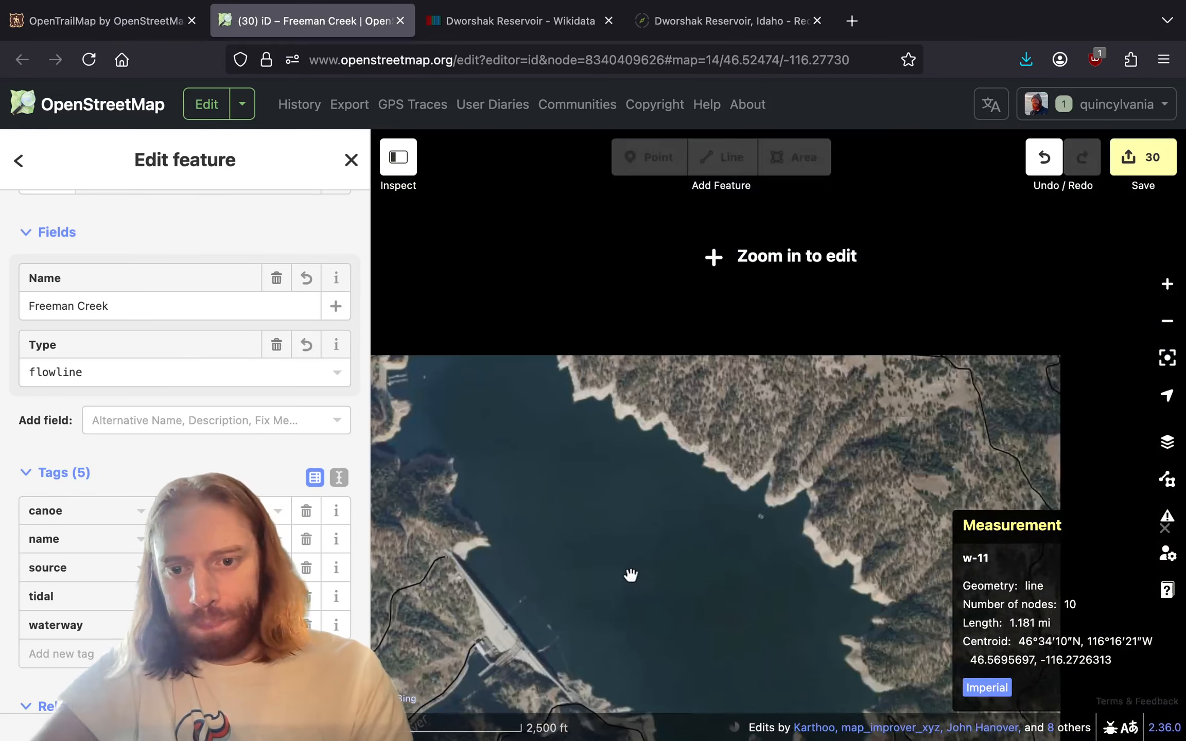
pyautogui.moveTo(773, 376); pyautogui.dragTo(708, 520)
pyautogui.moveTo(717, 331); pyautogui.dragTo(603, 538)
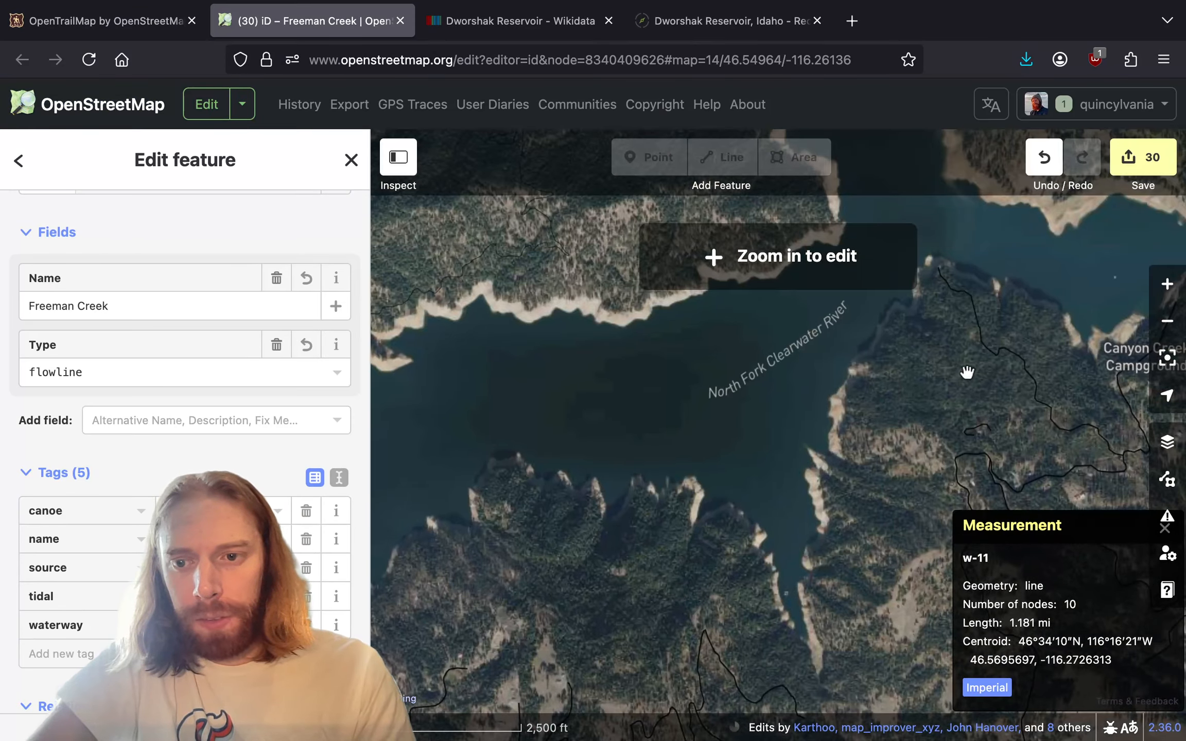
pyautogui.moveTo(966, 372); pyautogui.dragTo(612, 403)
pyautogui.scroll(10, 786, 349)
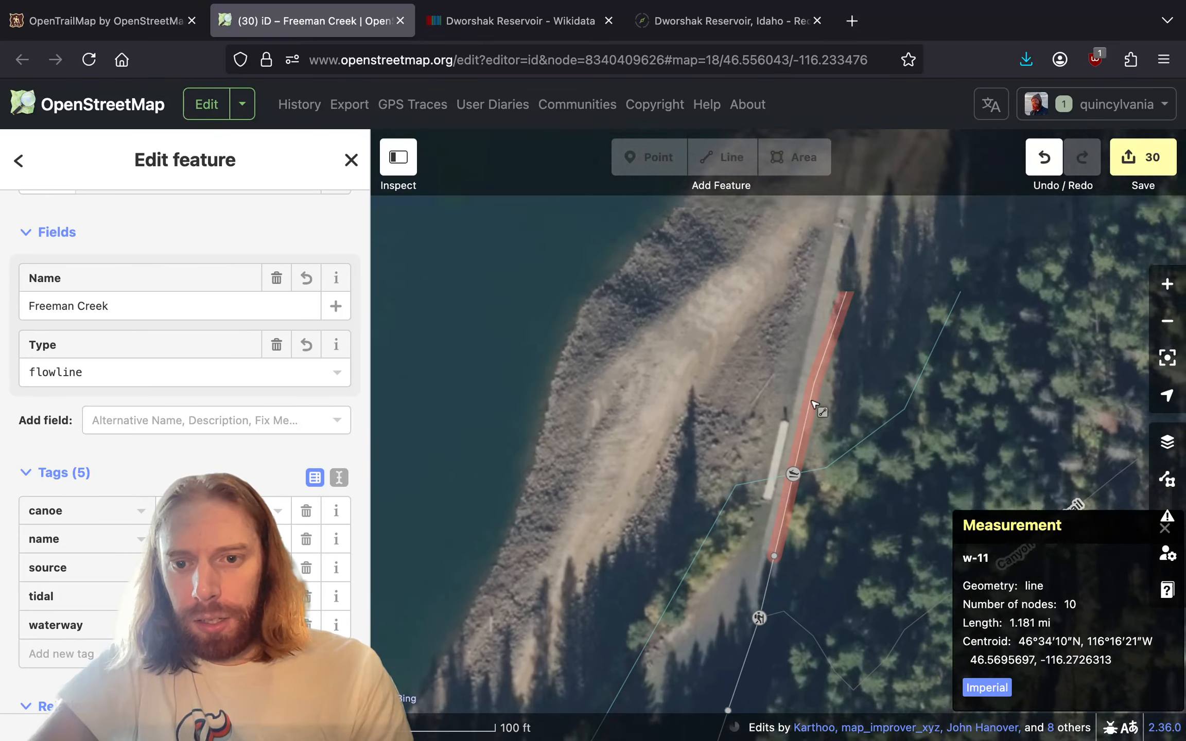
# - Move the north end node of the Canyon Creek boat ramp's service road slightly west to align with the ramp in the imagery
pyautogui.click(789, 456)
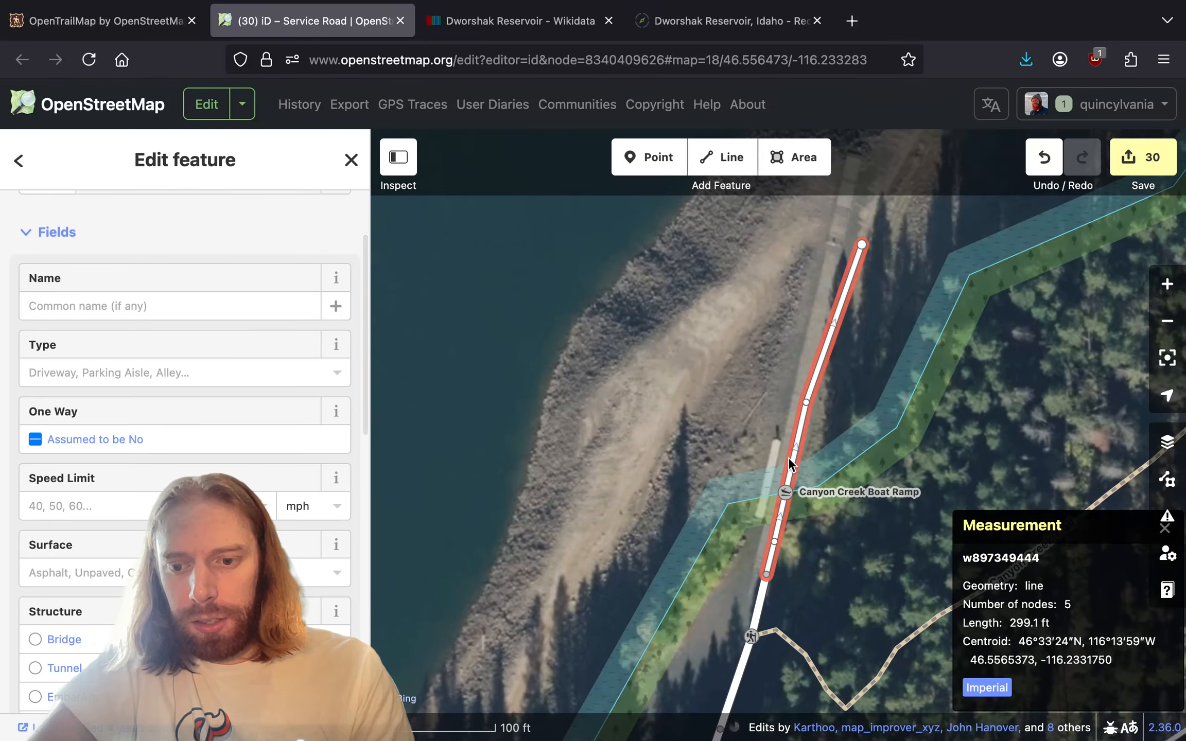
pyautogui.click(785, 494)
pyautogui.click(793, 550)
pyautogui.press('w')
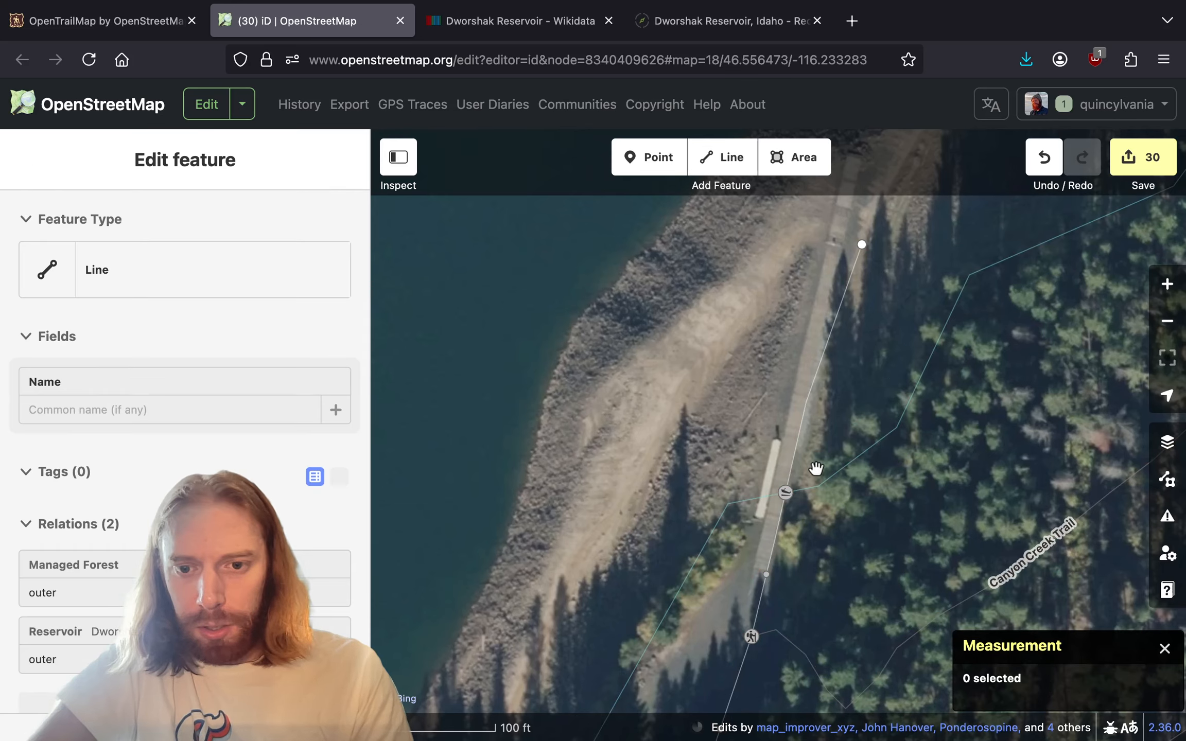
pyautogui.press('w')
pyautogui.scroll(2, 847, 329)
pyautogui.press('w')
pyautogui.moveTo(845, 299); pyautogui.dragTo(816, 299)
pyautogui.press('w')
# - Examine the Canyon Creek Boat Ramp slipway node, the adjoining Canyon Creek Road and the surrounding reservoir shoreline
pyautogui.moveTo(782, 613); pyautogui.dragTo(742, 459)
pyautogui.press('w')
pyautogui.press('w')
pyautogui.click(740, 429)
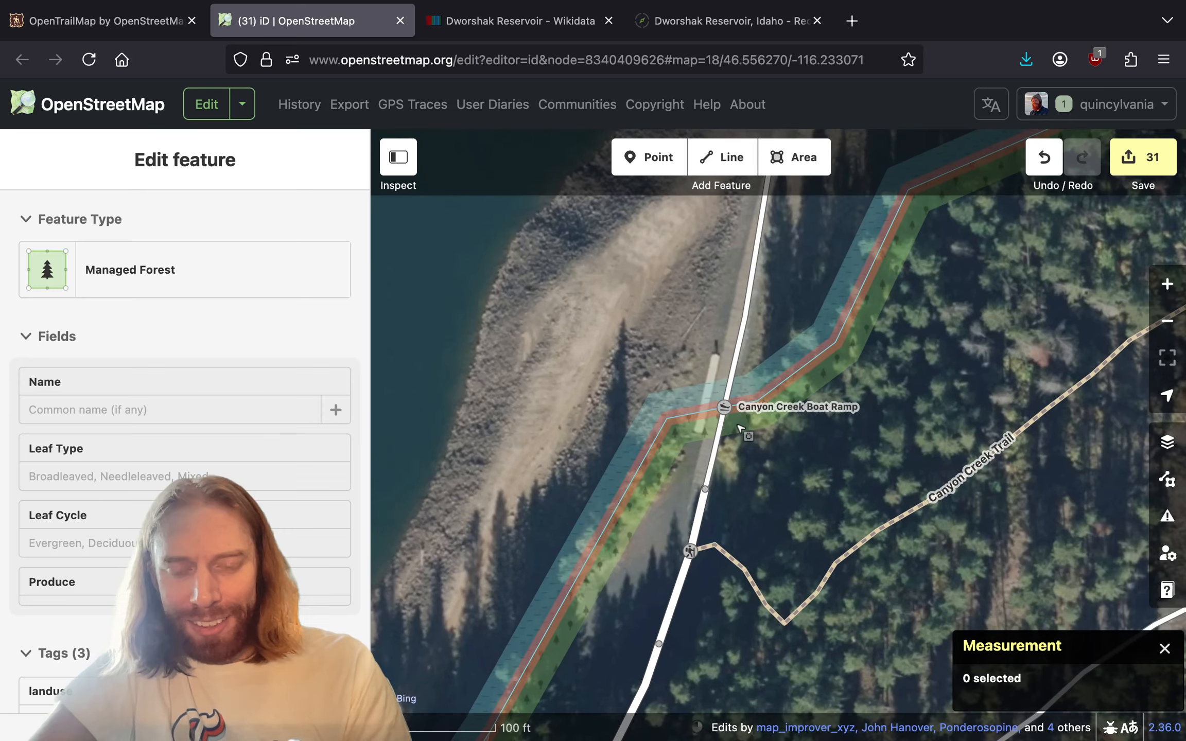
pyautogui.click(721, 454)
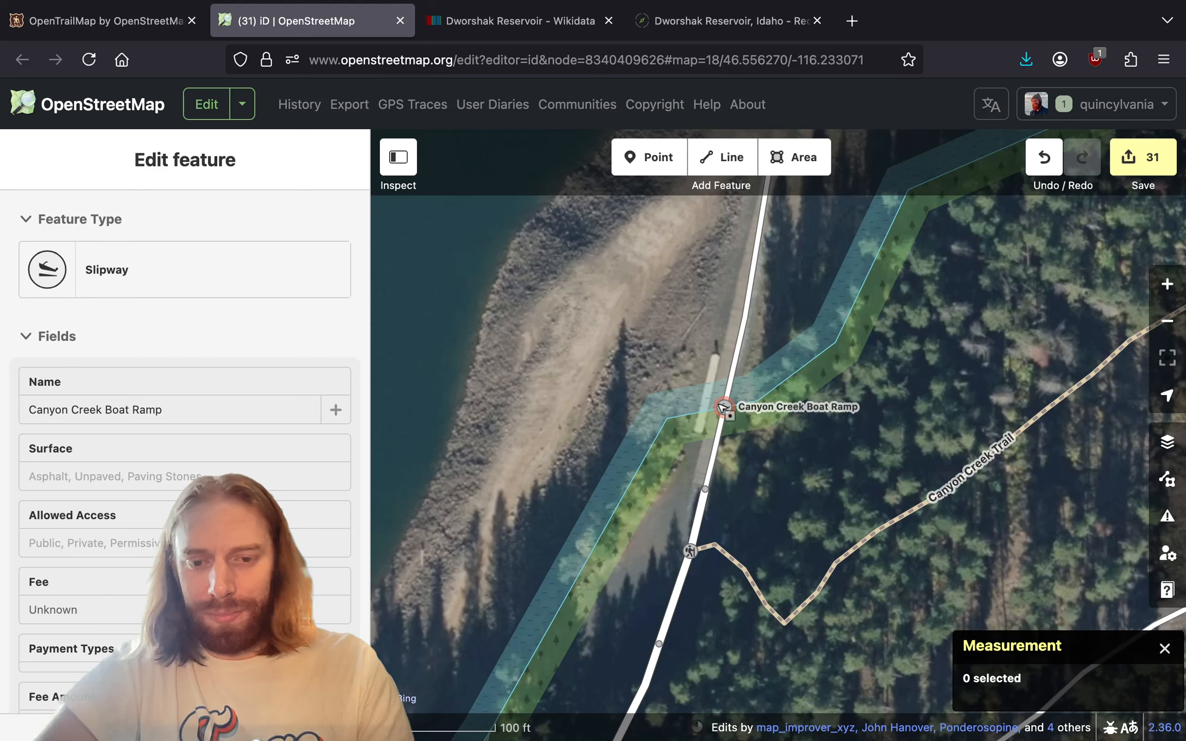
pyautogui.moveTo(740, 466); pyautogui.dragTo(813, 344)
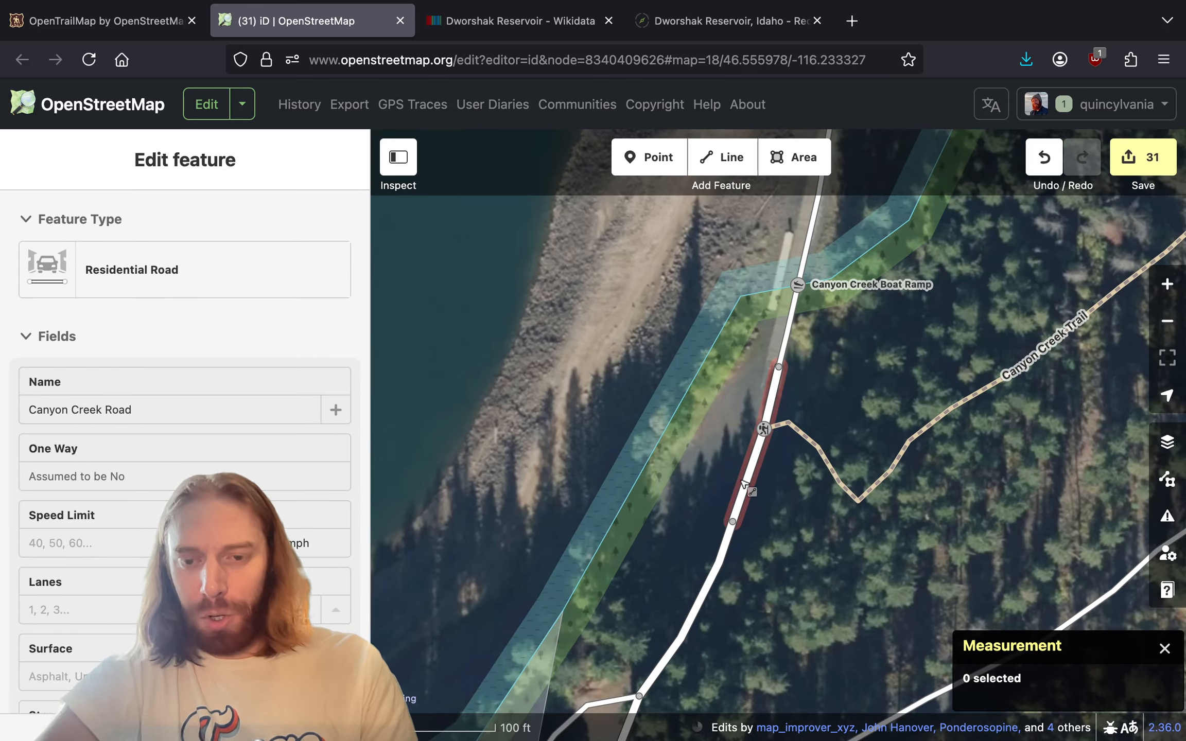
pyautogui.moveTo(886, 361); pyautogui.dragTo(825, 482)
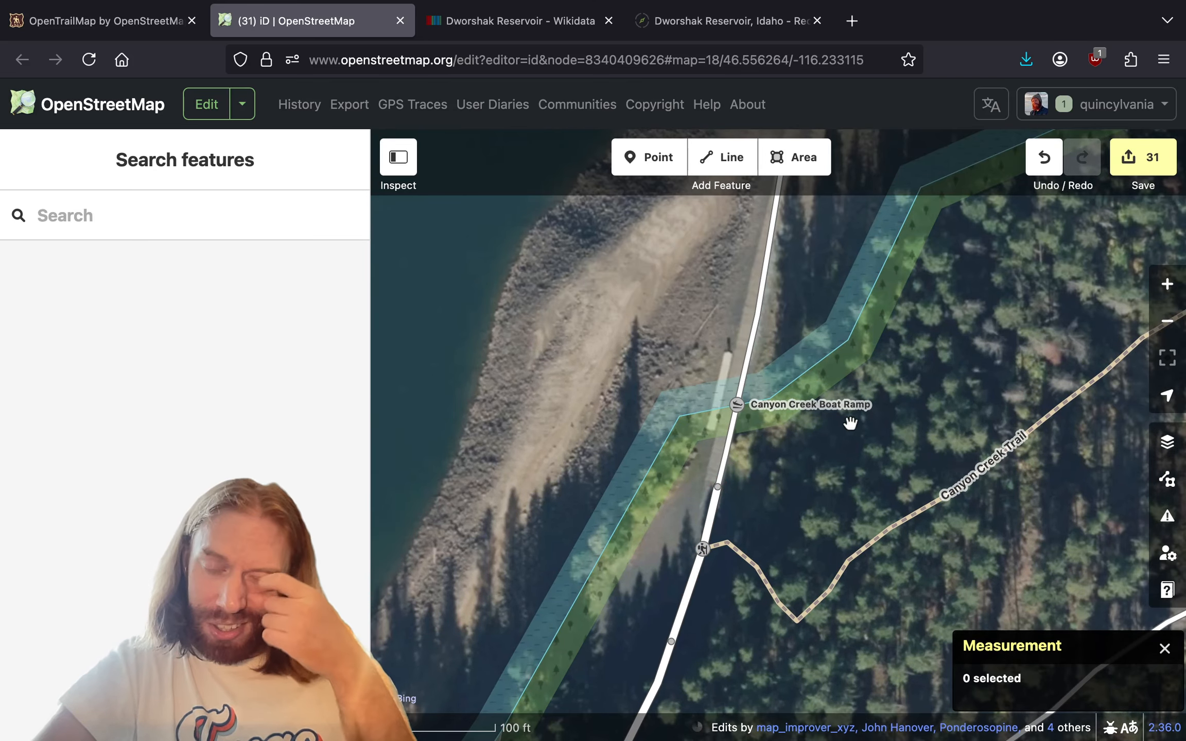
pyautogui.moveTo(850, 423); pyautogui.dragTo(874, 477)
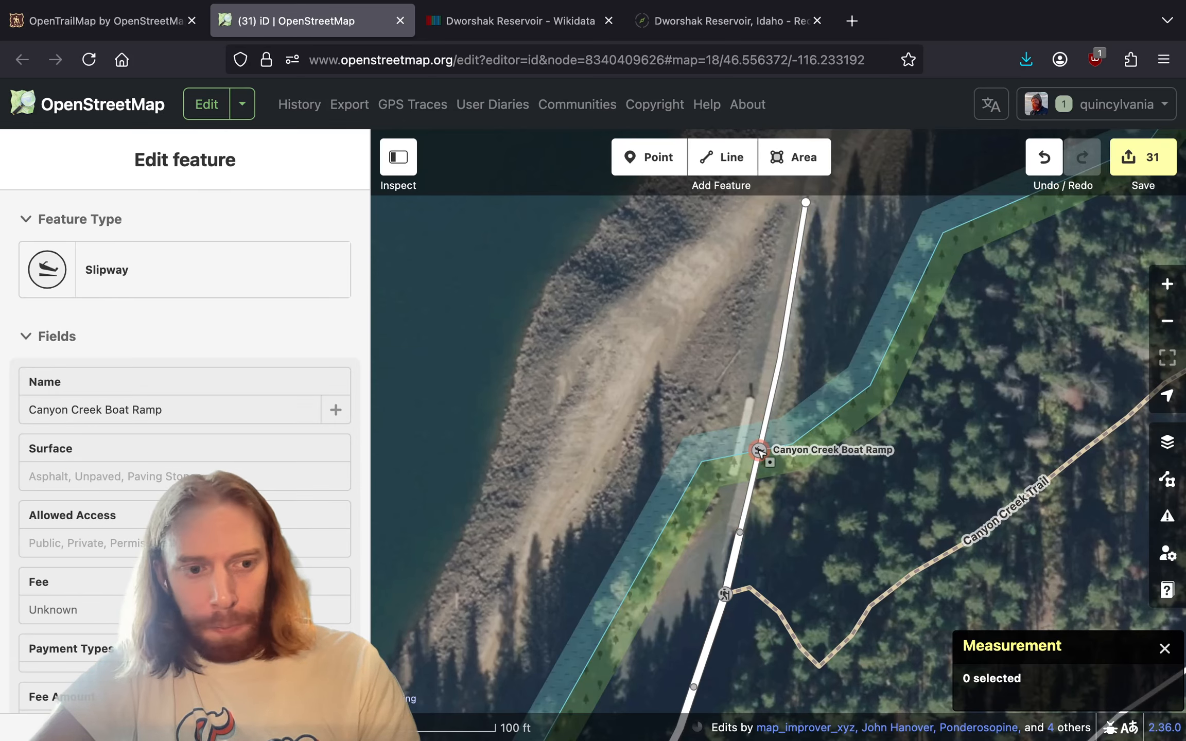
# - Split the service road at the Canyon Creek Boat Ramp slipway node and select its northern section
pyautogui.click(762, 442)
pyautogui.keyDown('shift'); pyautogui.click(759, 451); pyautogui.keyUp('shift')
pyautogui.press('x')
pyautogui.click(767, 406)
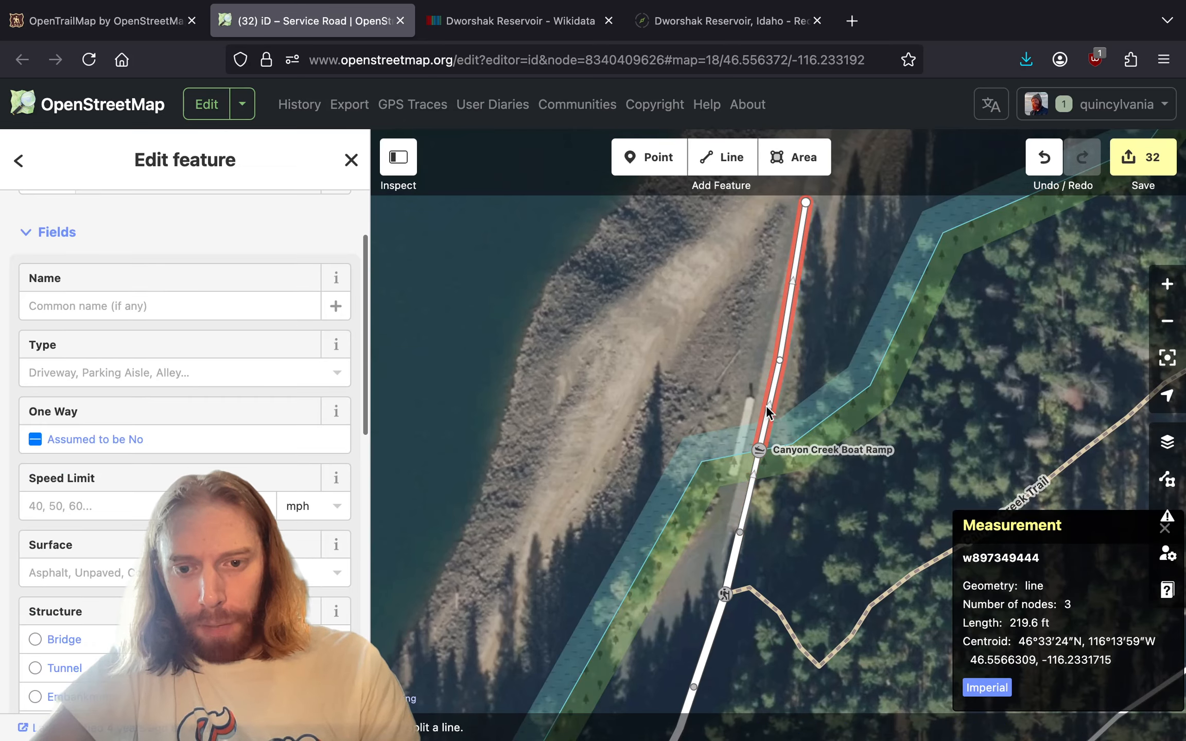
# - Extend the northern service road section down the ramp and across the water to connect with the Canyon Creek flowline
pyautogui.scroll(5, 793, 417)
pyautogui.click(806, 406)
pyautogui.press('a')
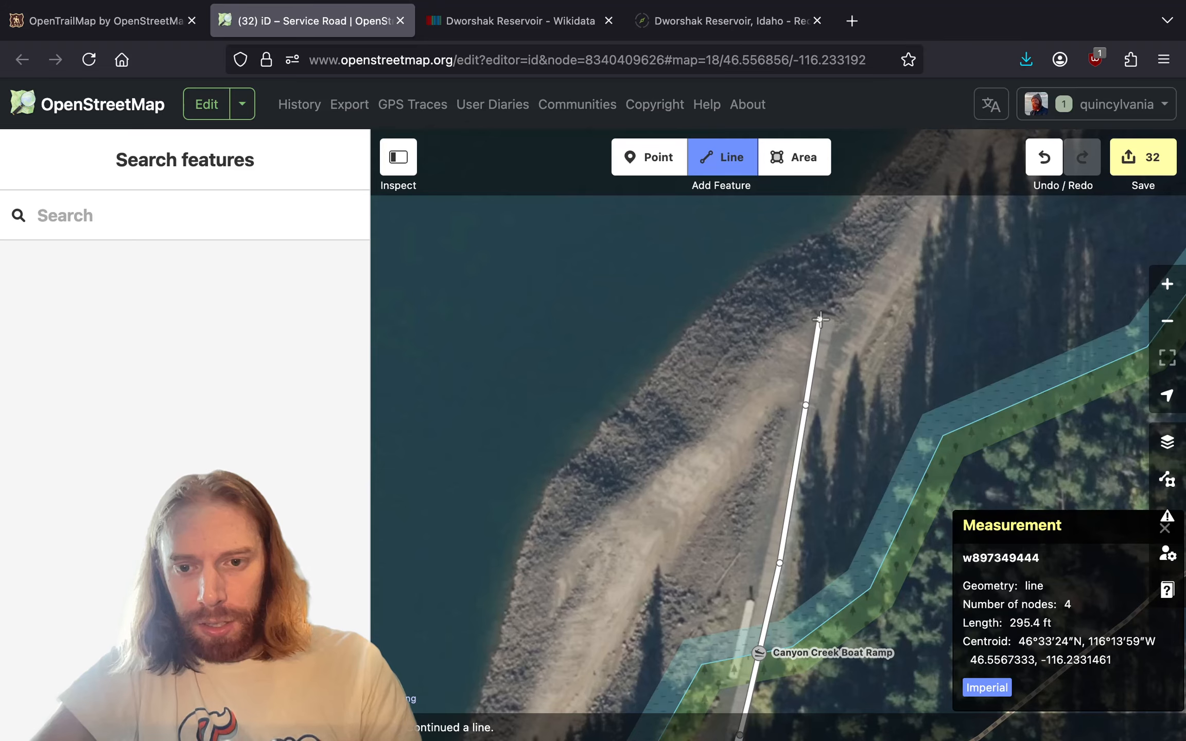
pyautogui.scroll(-5, 689, 263)
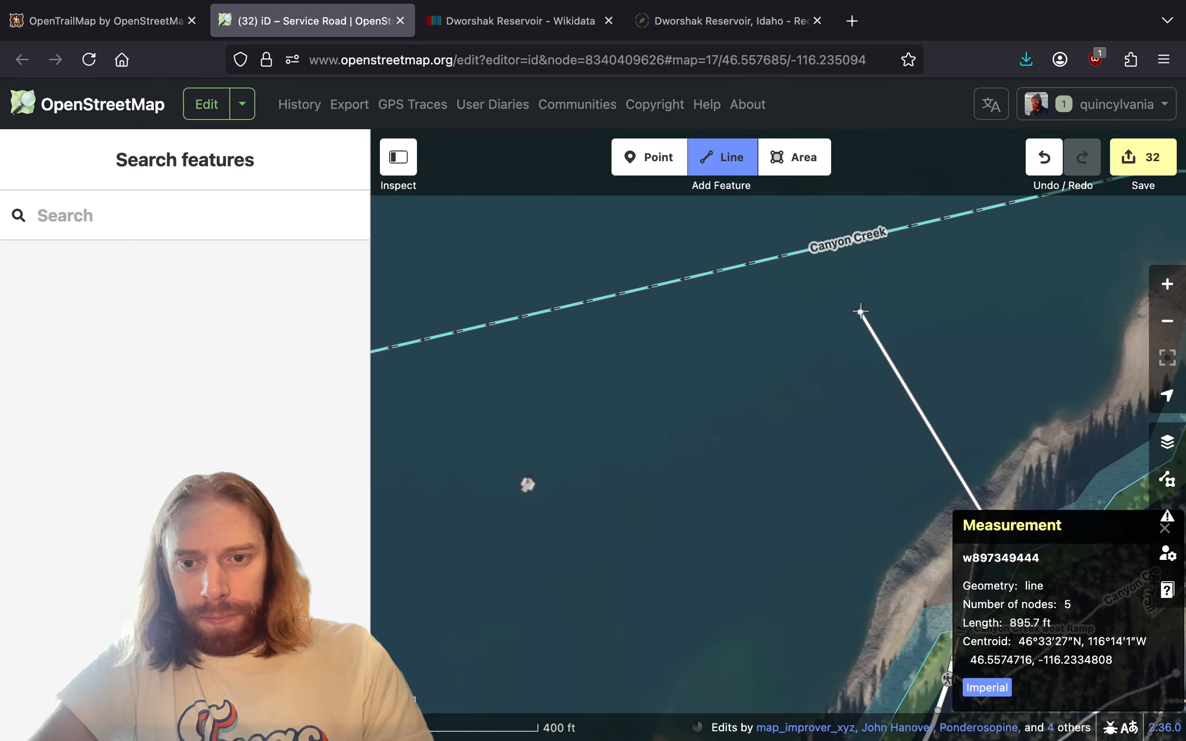
pyautogui.doubleClick(832, 251)
pyautogui.moveTo(852, 352); pyautogui.dragTo(616, 515)
pyautogui.moveTo(598, 387); pyautogui.dragTo(673, 382)
pyautogui.click(697, 442)
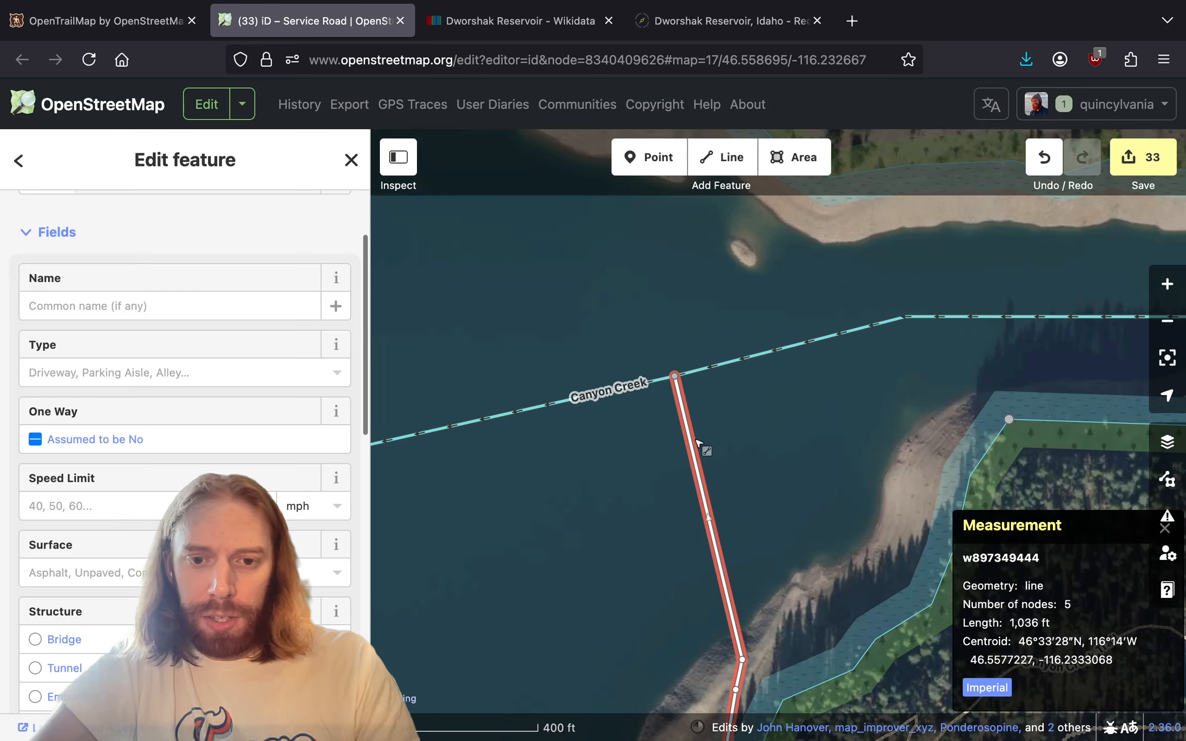
# - Nudge the middle vertex on the ramp portion of the extended line slightly north
pyautogui.moveTo(760, 566); pyautogui.dragTo(813, 431)
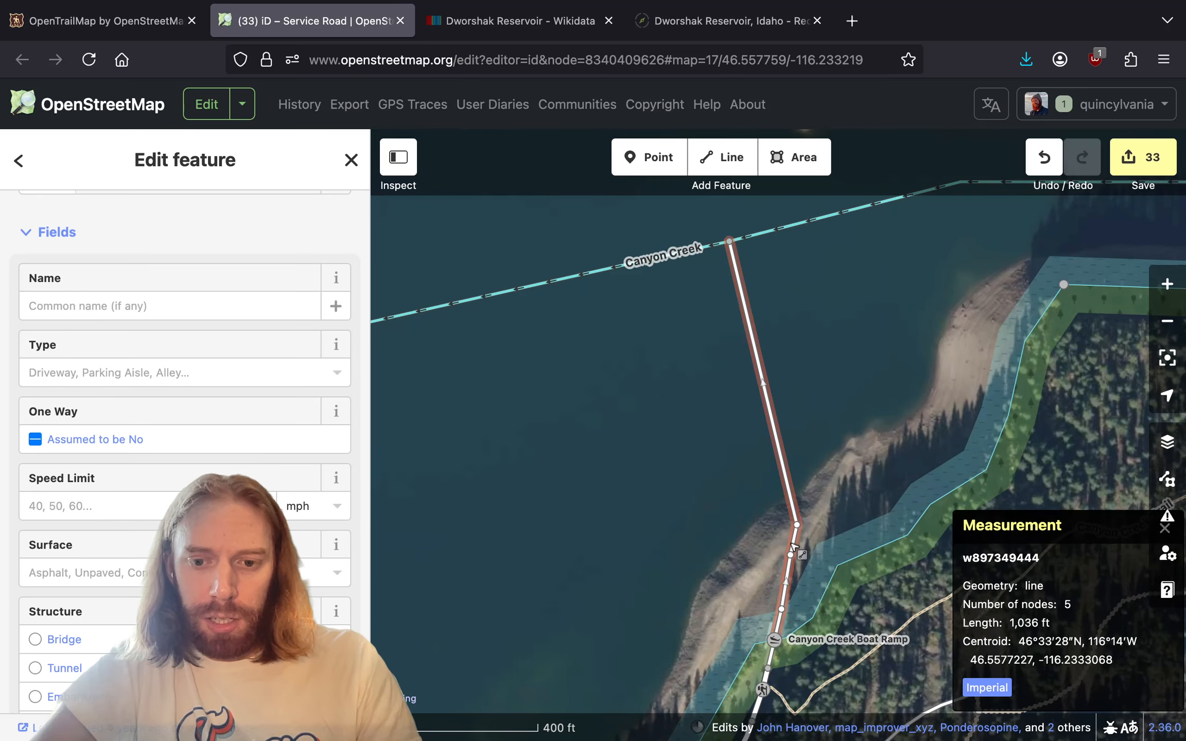
pyautogui.moveTo(791, 555); pyautogui.dragTo(791, 551)
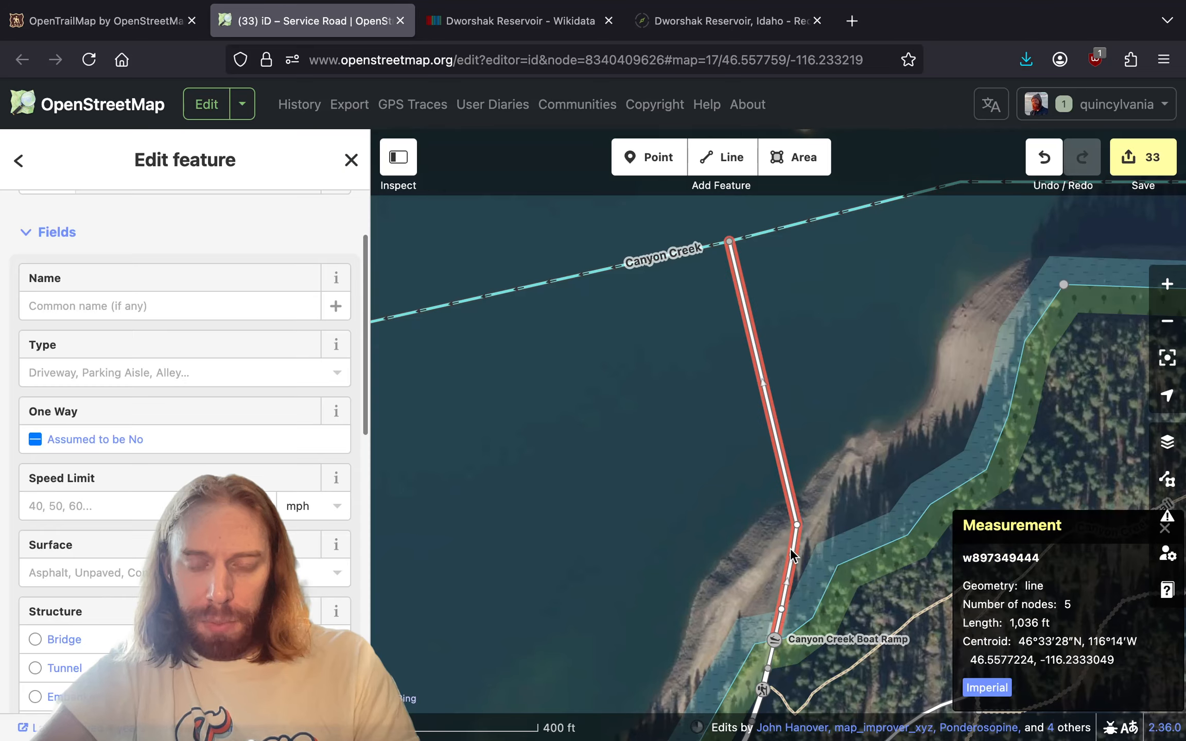
pyautogui.moveTo(713, 352); pyautogui.dragTo(778, 380)
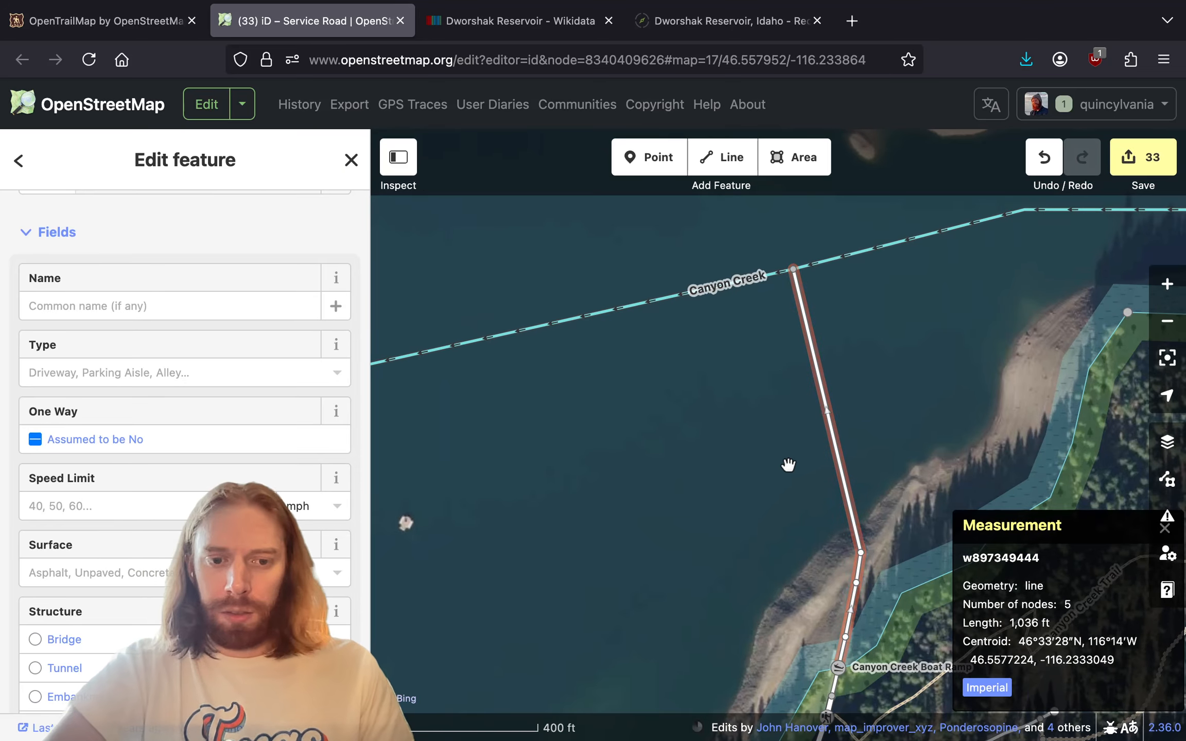
pyautogui.moveTo(788, 464); pyautogui.dragTo(774, 490)
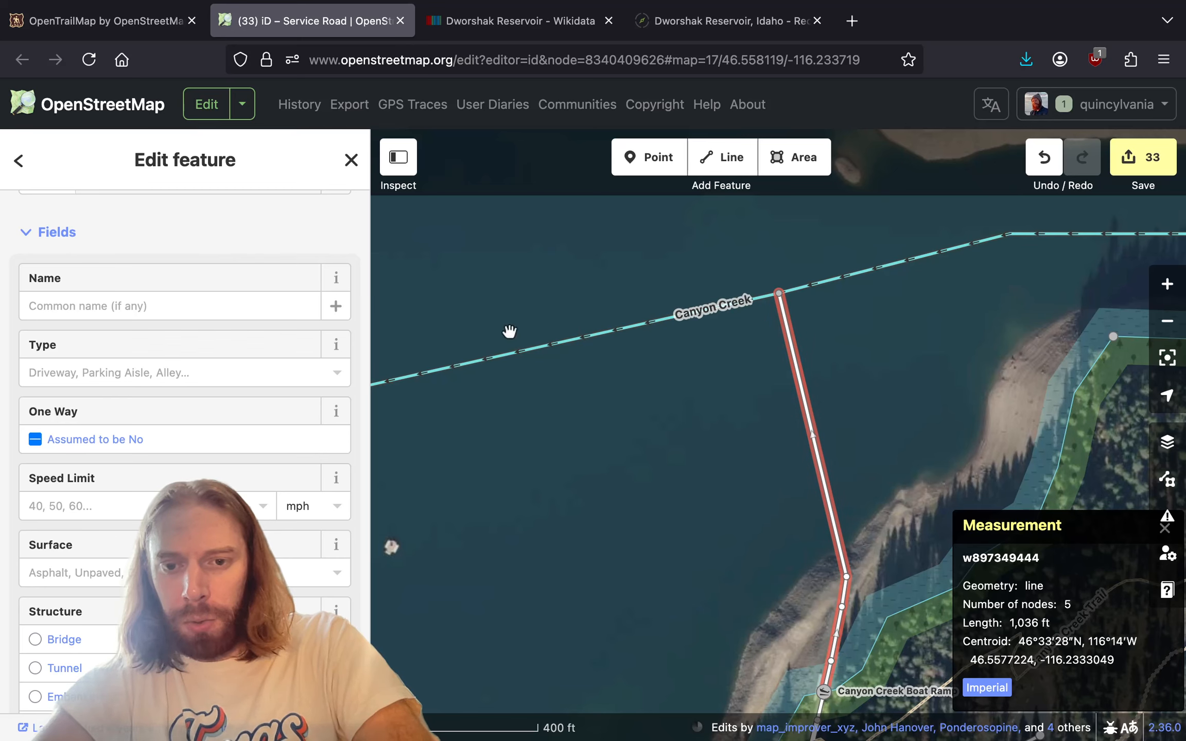
pyautogui.moveTo(894, 549); pyautogui.dragTo(799, 450)
# - Replace the extended line's highway=service tag with waterway=link
pyautogui.scroll(-5, 185, 412)
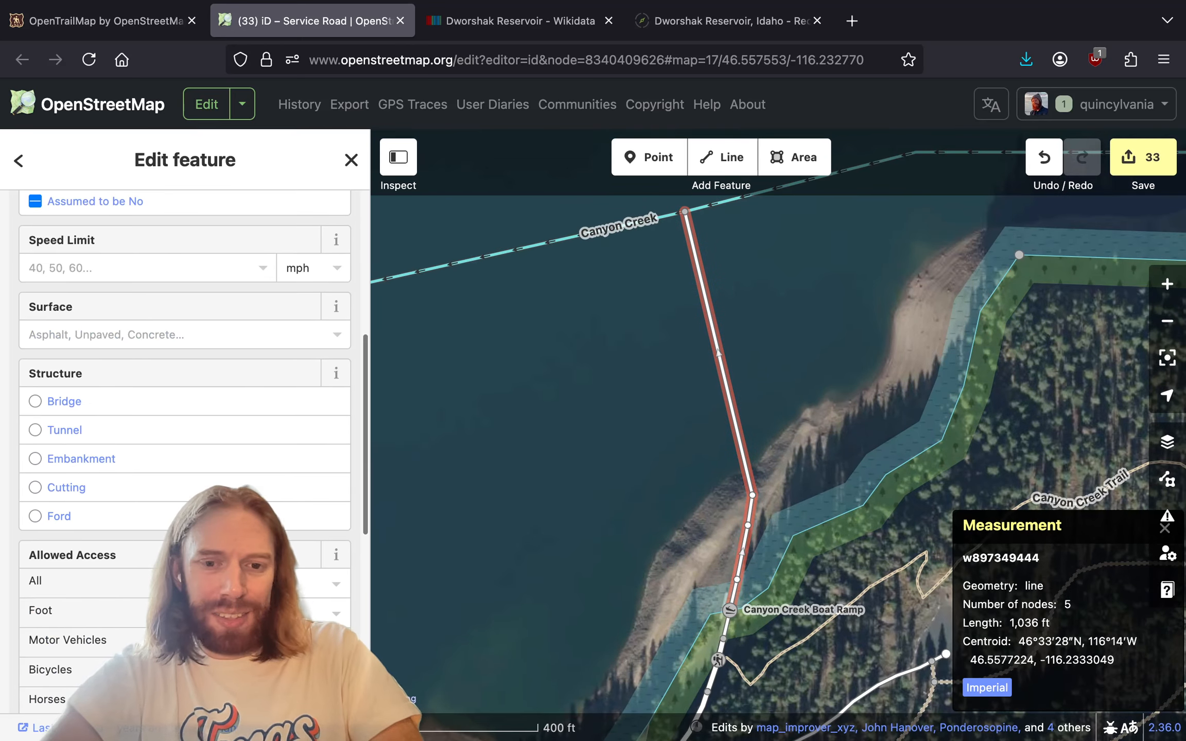
pyautogui.scroll(-7, 172, 558)
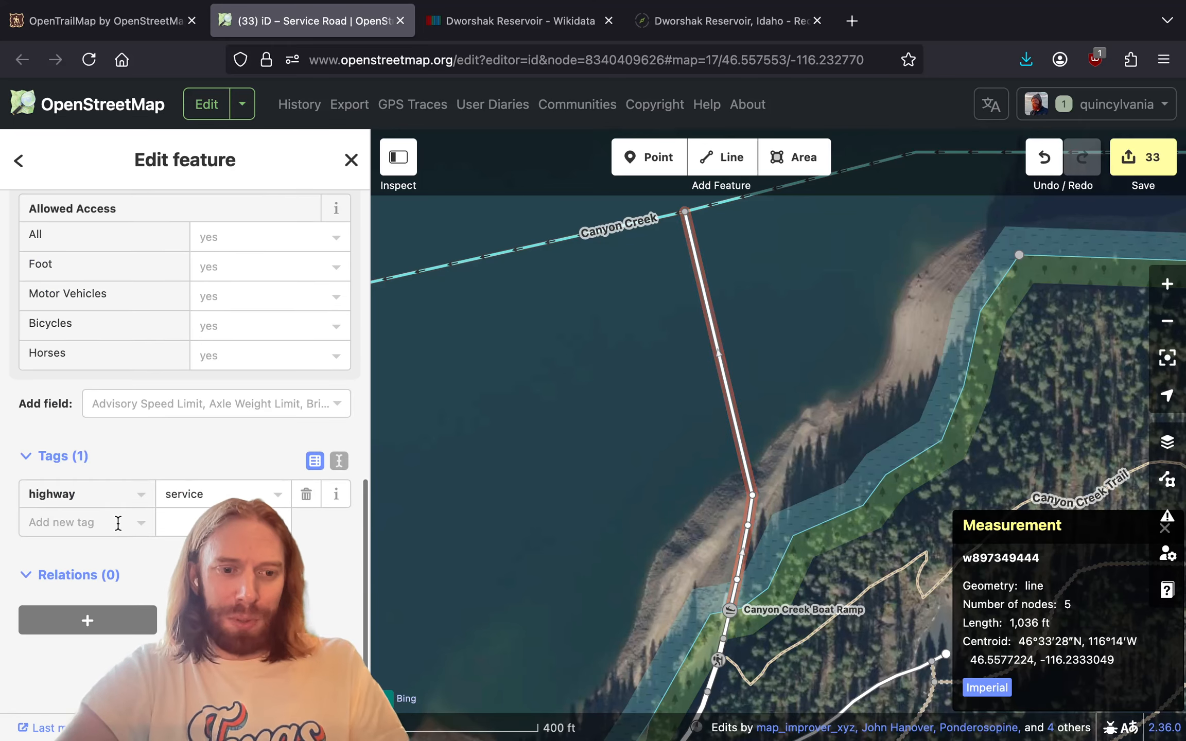
pyautogui.doubleClick(205, 493)
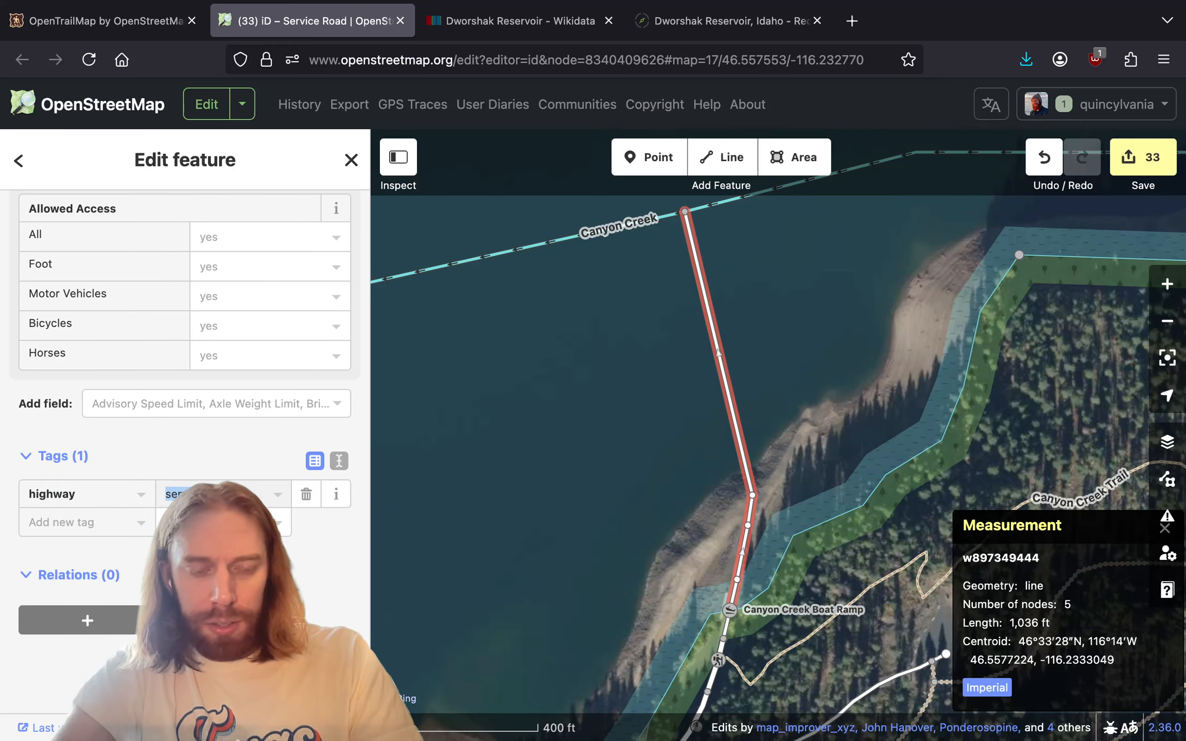
pyautogui.doubleClick(147, 494)
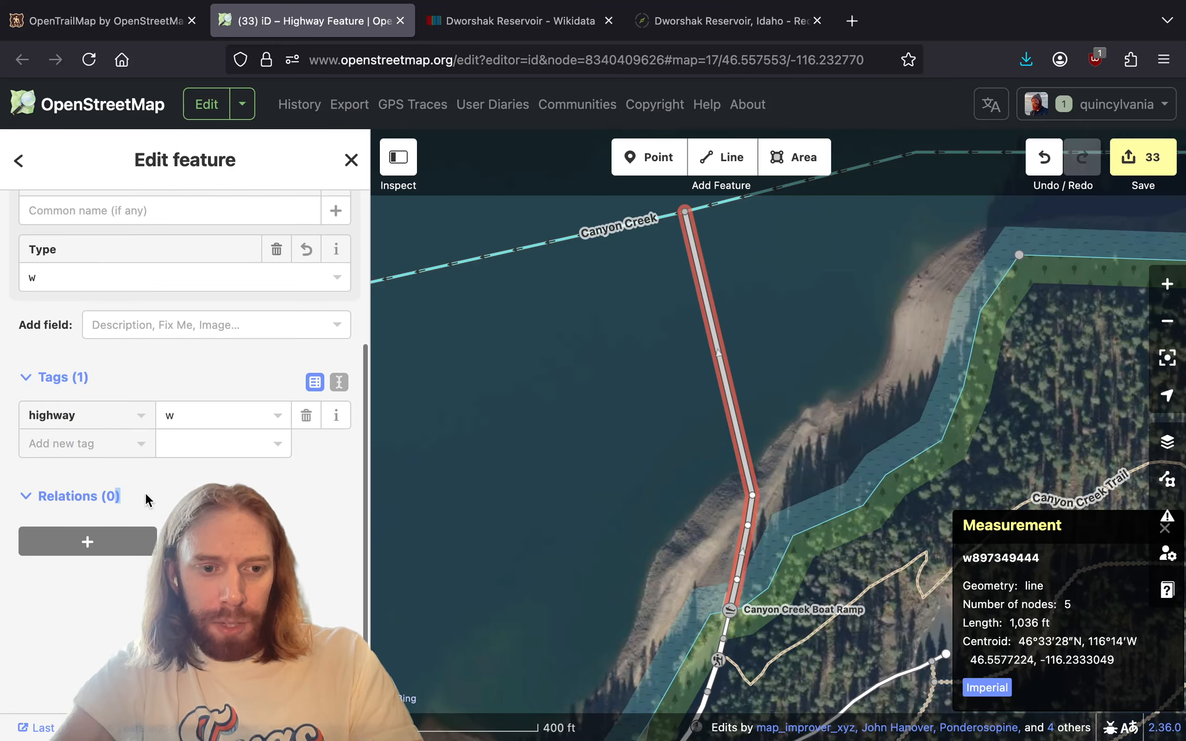
pyautogui.doubleClick(85, 409)
pyautogui.write('waterway')
pyautogui.press('Tab')
pyautogui.write('link')
pyautogui.press('Tab')
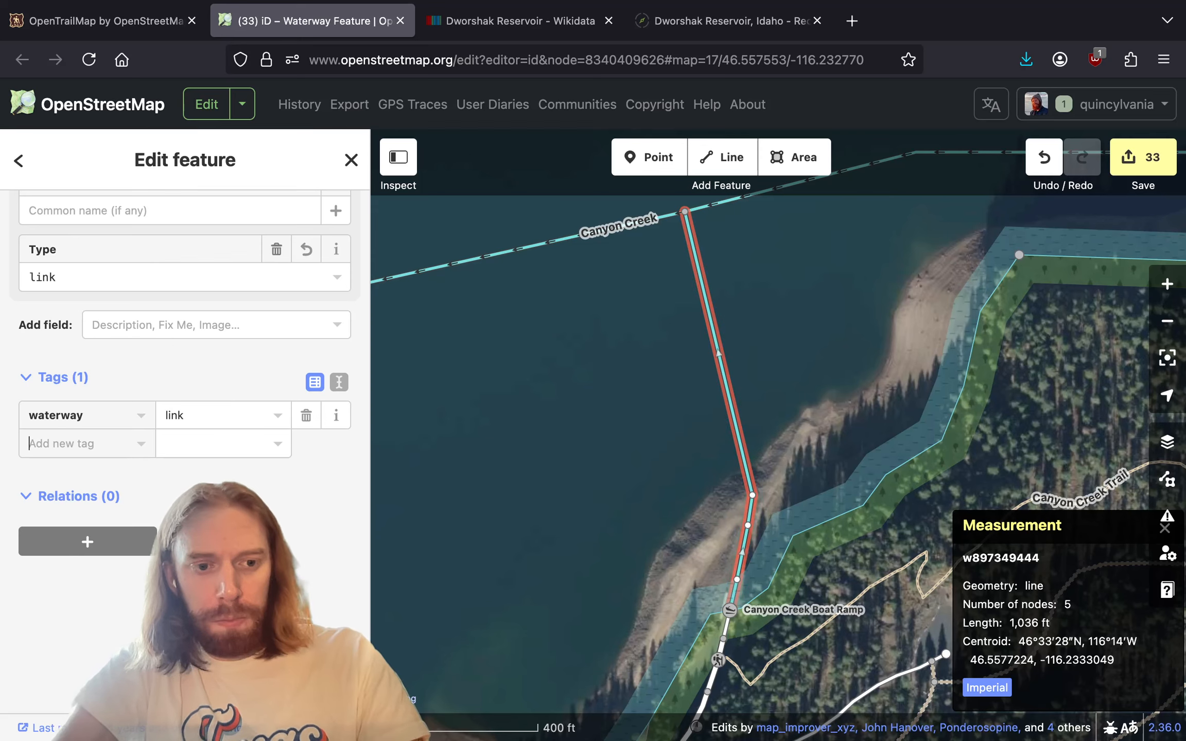
# - Add the tags canoe=yes and tidal=no to the Canyon Creek boat ramp's waterway link
pyautogui.press('Tab')
pyautogui.write('yes')
pyautogui.press('Tab')
pyautogui.write('tid')
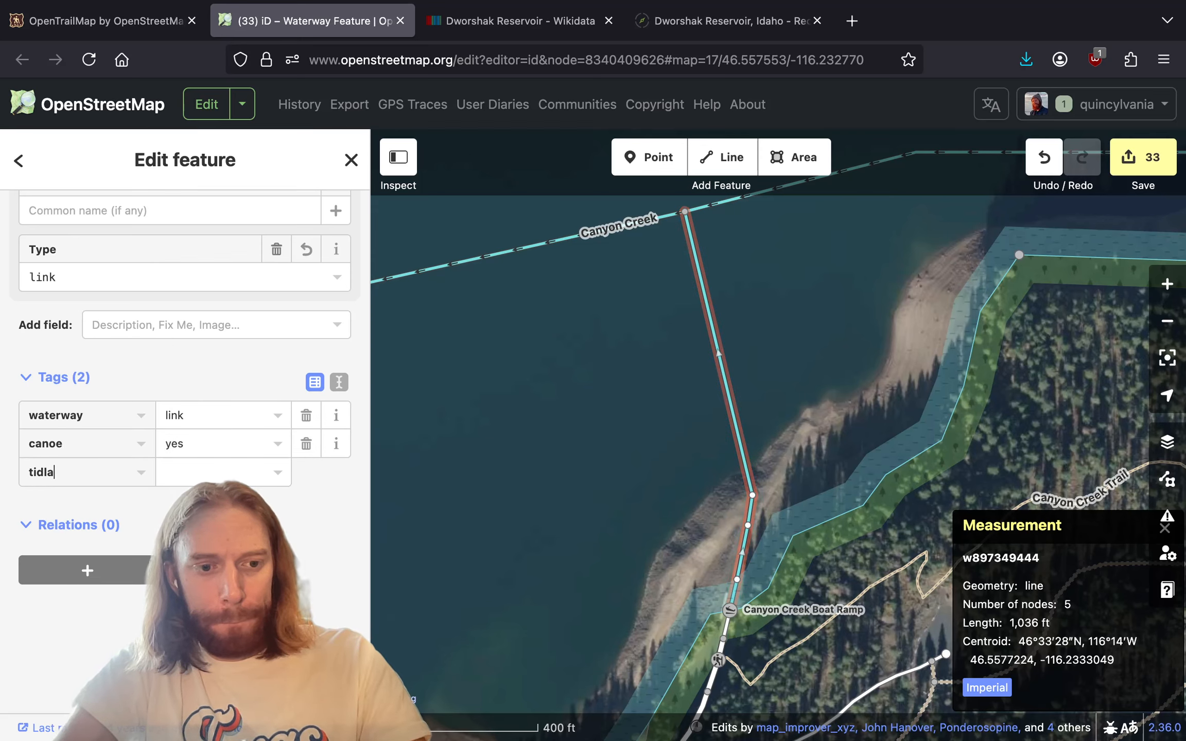
pyautogui.press('Tab')
pyautogui.write('no')
pyautogui.doubleClick(231, 548)
pyautogui.moveTo(521, 487); pyautogui.dragTo(545, 445)
pyautogui.click(673, 353)
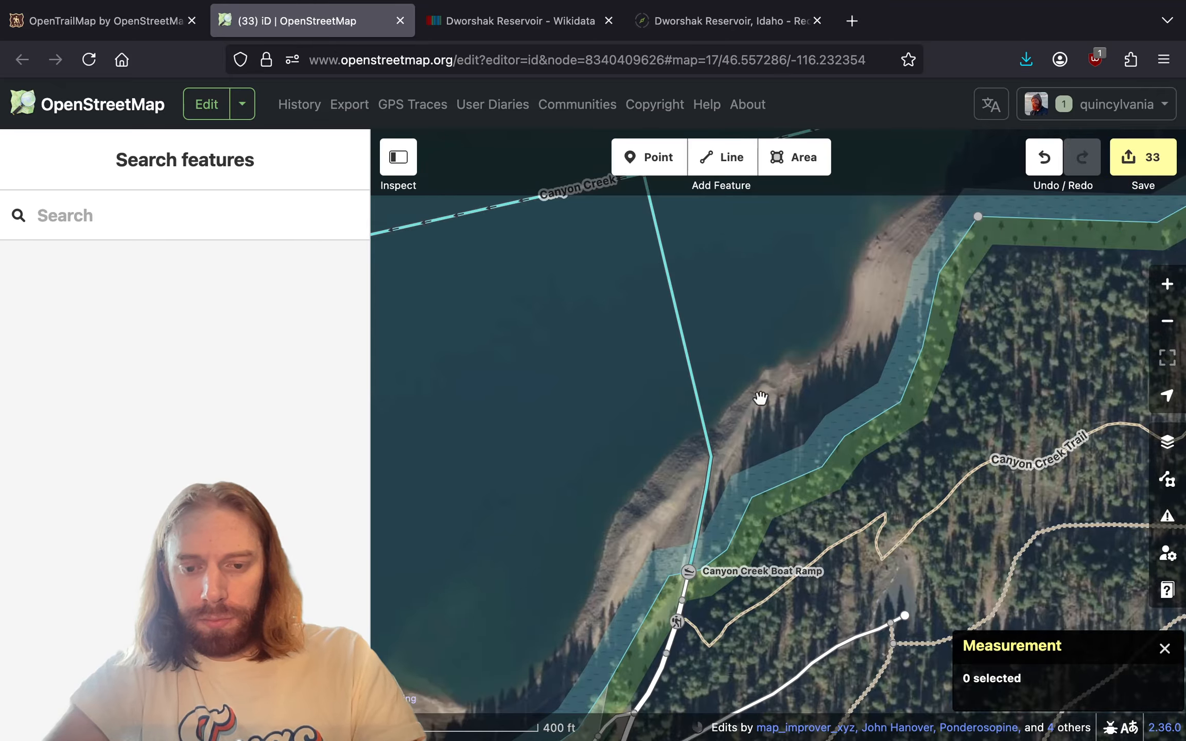
# - Check the tags of the short service road section just south of the Canyon Creek boat ramp
pyautogui.click(683, 591)
pyautogui.scroll(-10, 132, 537)
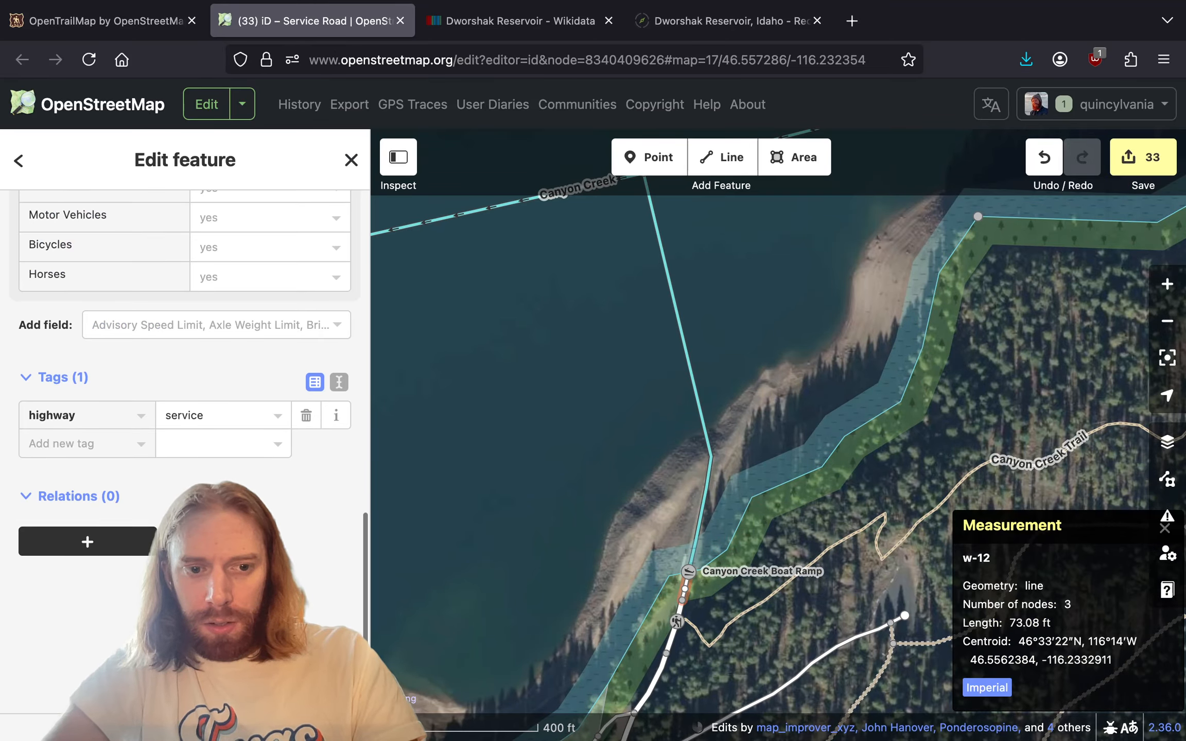
pyautogui.click(828, 349)
# - Connect the Canyon Creek stream line to the eastern tip of the reservoir outline with a new shared vertex
pyautogui.moveTo(869, 246); pyautogui.dragTo(757, 526)
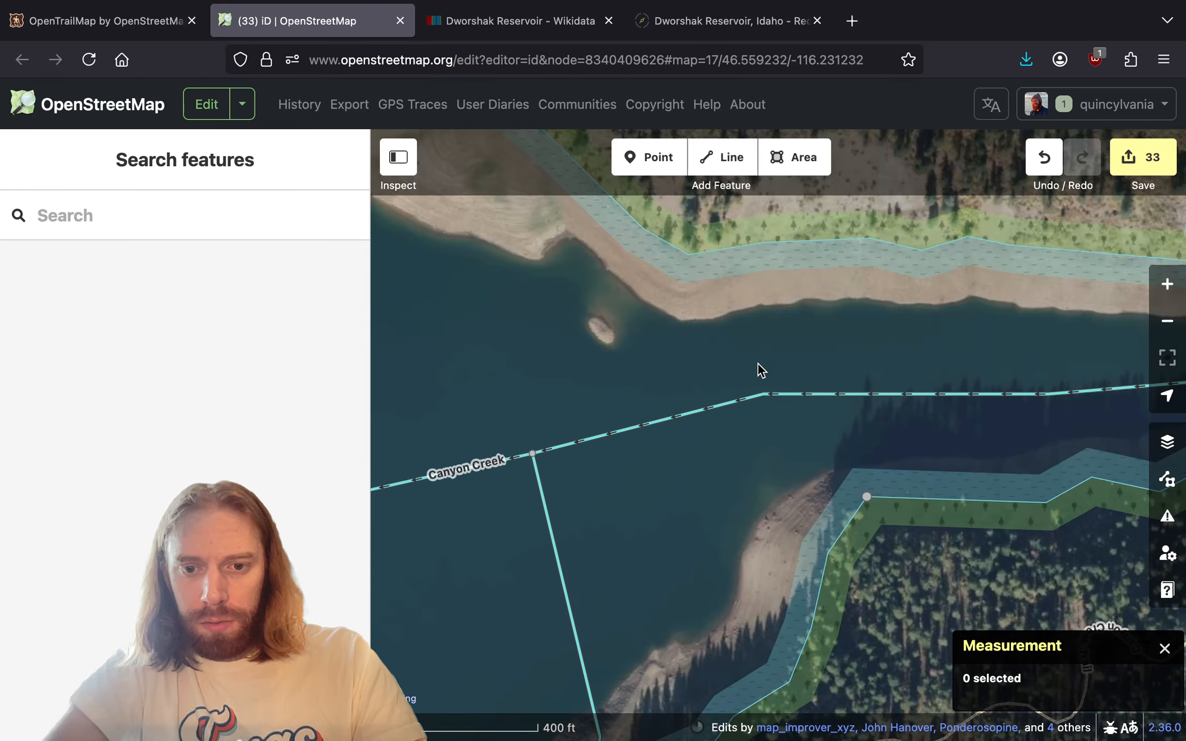
pyautogui.click(777, 395)
pyautogui.scroll(-5, 476, 424)
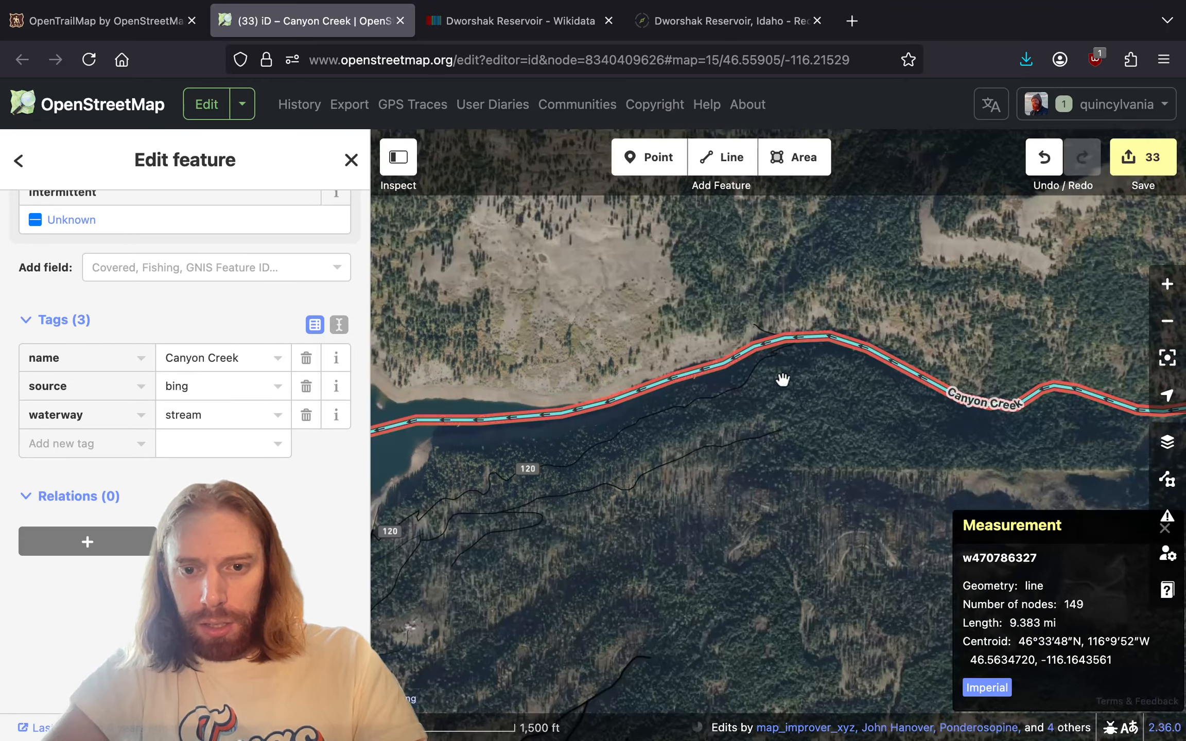
pyautogui.scroll(6, 733, 362)
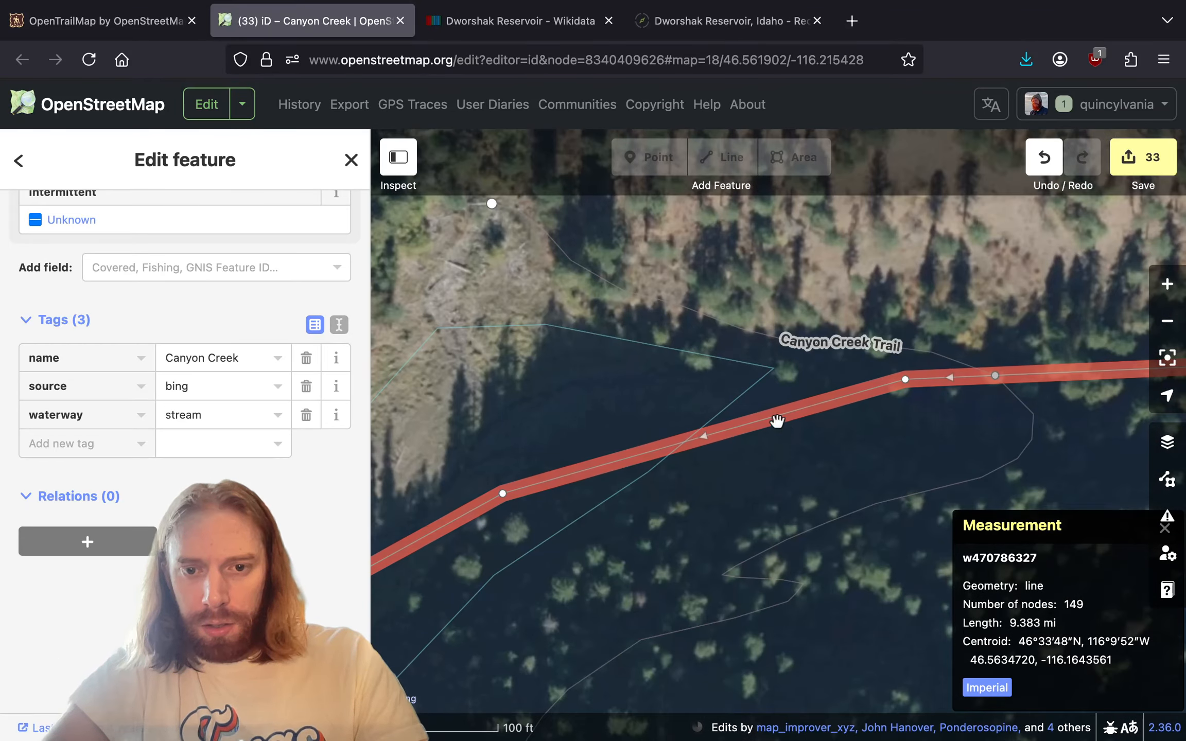
pyautogui.moveTo(704, 436); pyautogui.dragTo(773, 369)
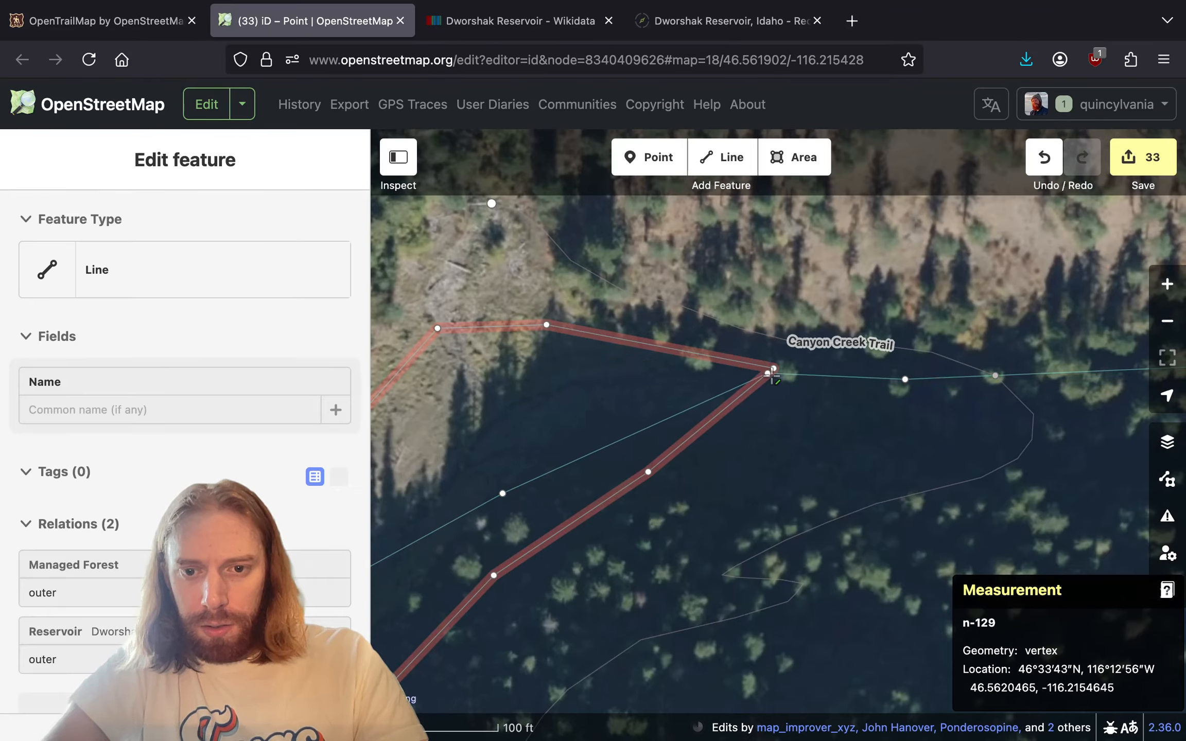
# - Split the Canyon Creek line at the vertex shared with the reservoir outline
pyautogui.scroll(-3, 892, 270)
pyautogui.scroll(2, 1027, 265)
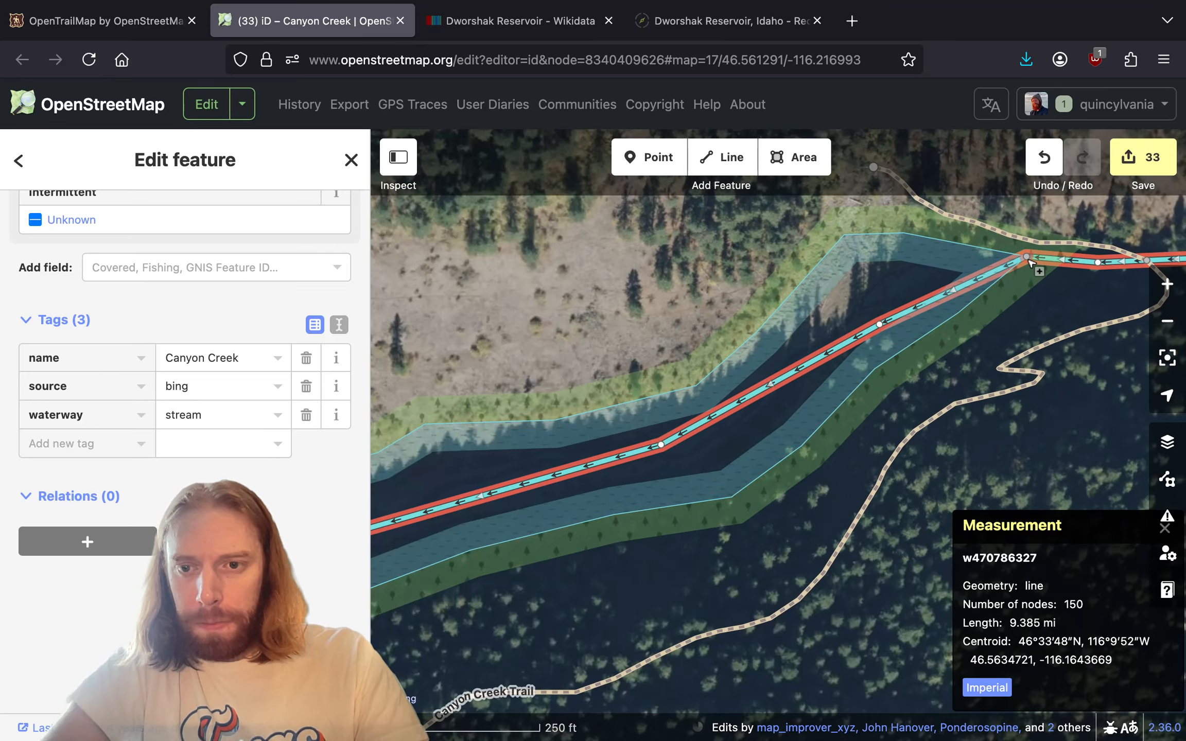
pyautogui.keyDown('shift'); pyautogui.click(1027, 265); pyautogui.keyUp('shift')
pyautogui.press('c')
# - Match the reservoir section of Canyon Creek to the North Fork Clearwater River flowline: canoe=yes, rapids=no, tidal=no, waterway=flowline and the reservoir's waterbody:name
pyautogui.scroll(-5, 978, 283)
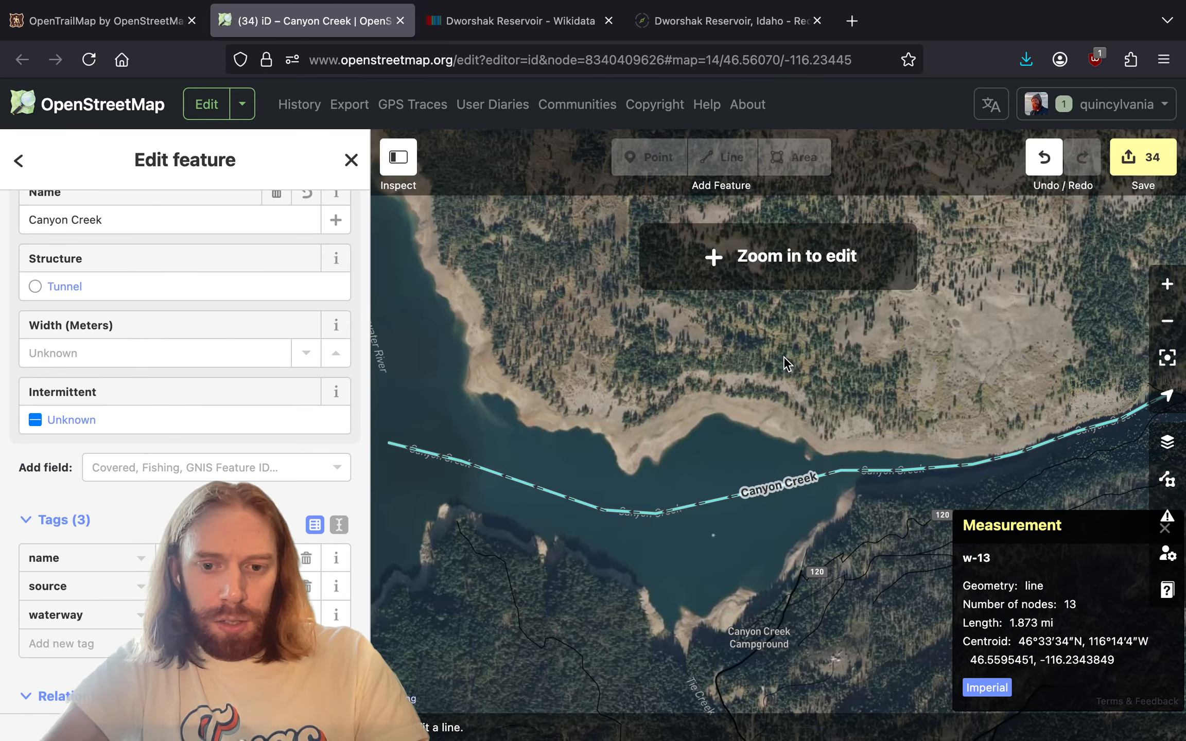
pyautogui.scroll(5, 836, 429)
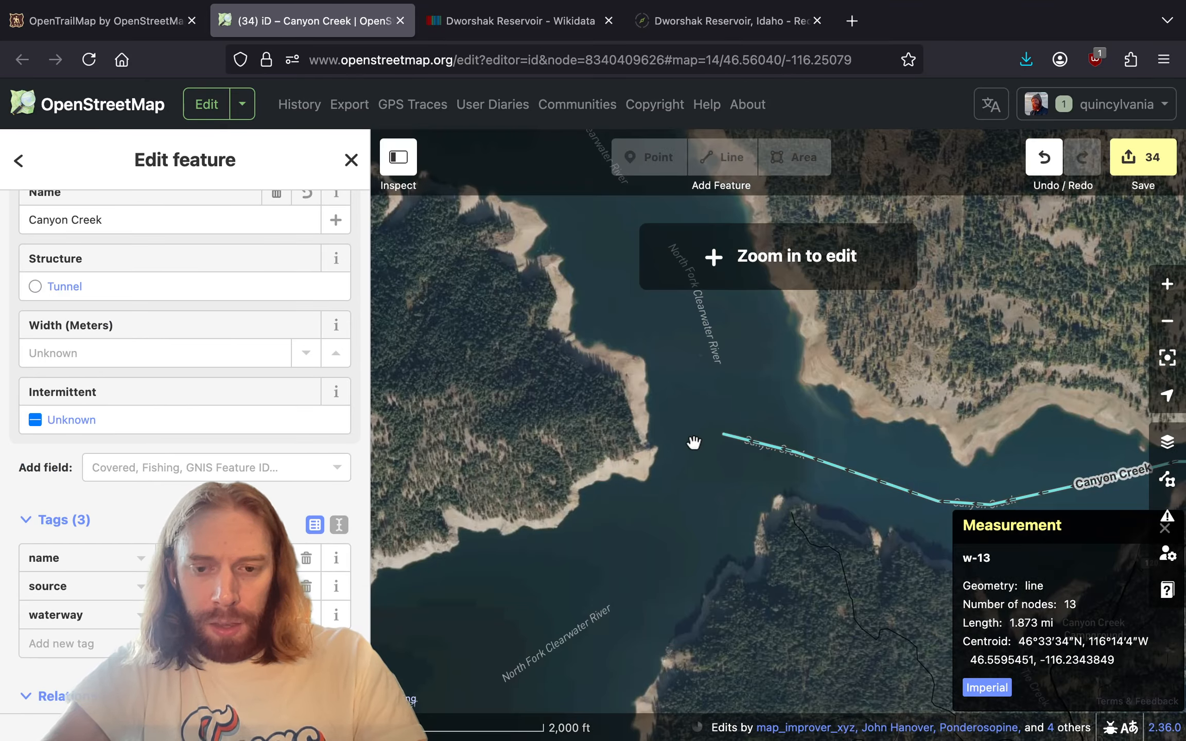
pyautogui.scroll(5, 703, 443)
pyautogui.keyDown('shift'); pyautogui.click(862, 347); pyautogui.keyUp('shift')
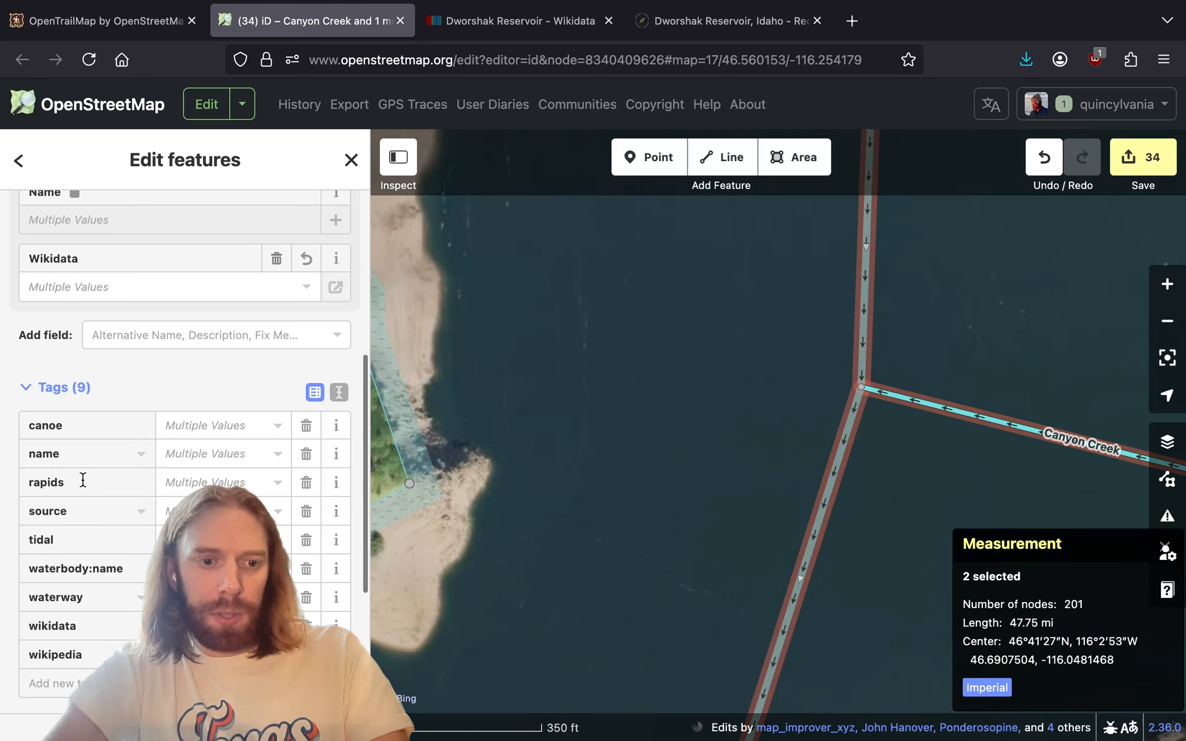
pyautogui.click(211, 423)
pyautogui.click(193, 450)
pyautogui.click(174, 482)
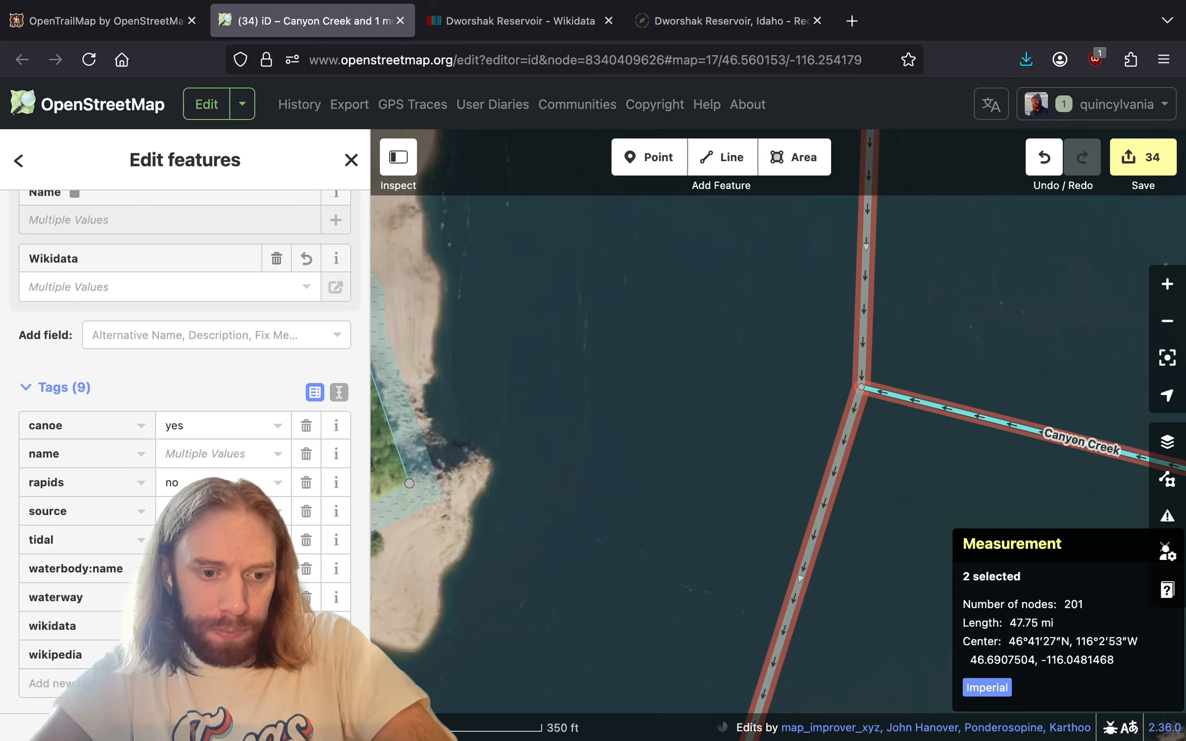
pyautogui.press('Return')
pyautogui.scroll(-2, 206, 567)
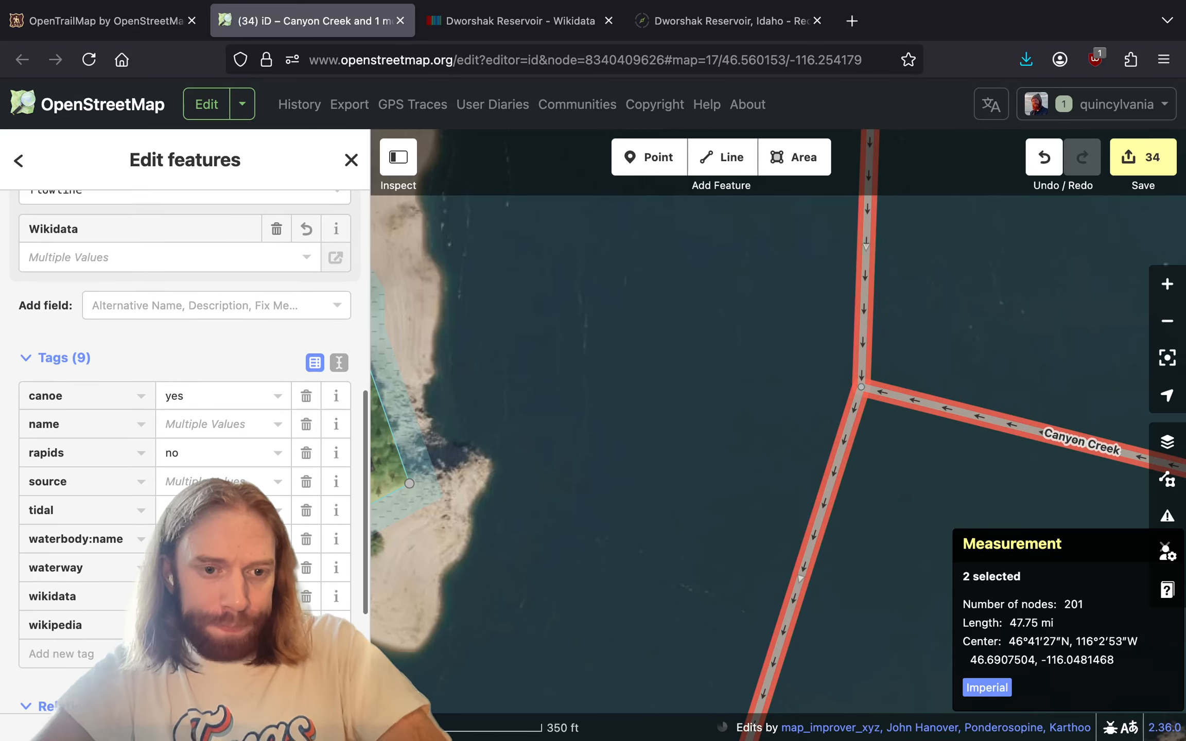
# - Review the Canyon Creek confluence, then switch to OpenTrailMap and look along Dworshak Reservoir for the next boat ramp
pyautogui.moveTo(868, 517); pyautogui.dragTo(508, 516)
pyautogui.scroll(-5, 815, 577)
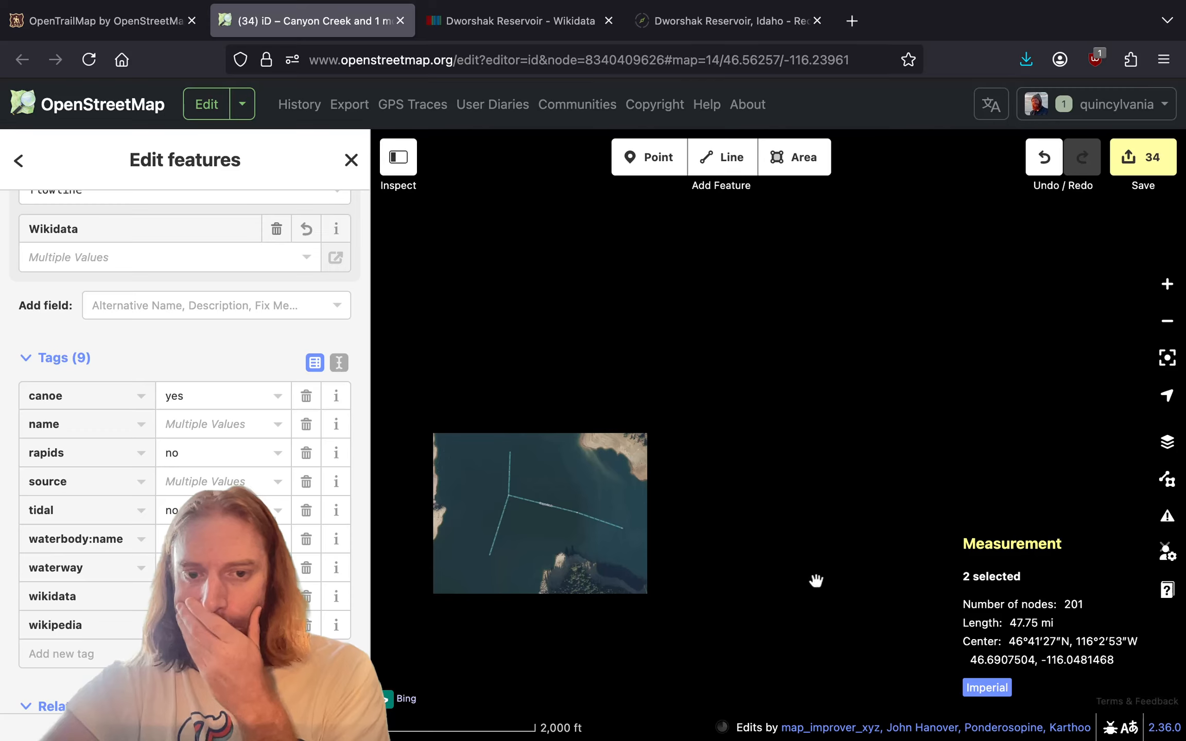
pyautogui.moveTo(747, 548); pyautogui.dragTo(795, 502)
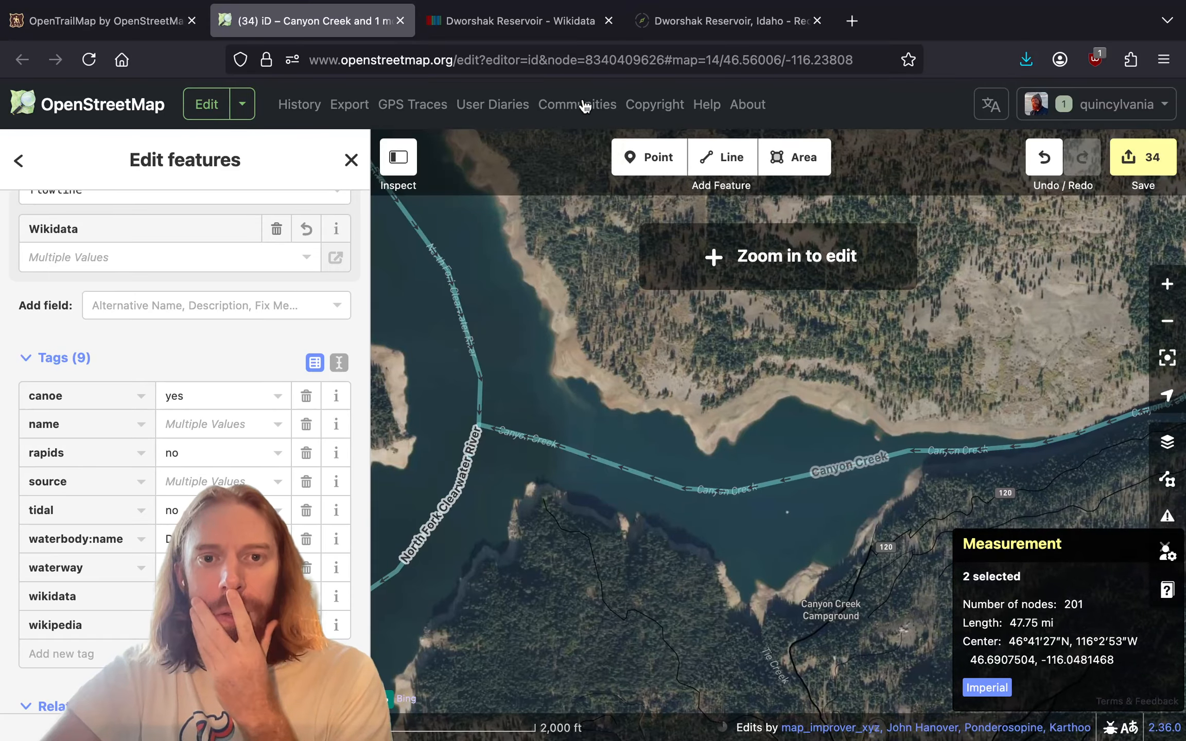
pyautogui.hotkey('ctrl', 'shift', 'Tab')
pyautogui.moveTo(533, 637); pyautogui.dragTo(736, 265)
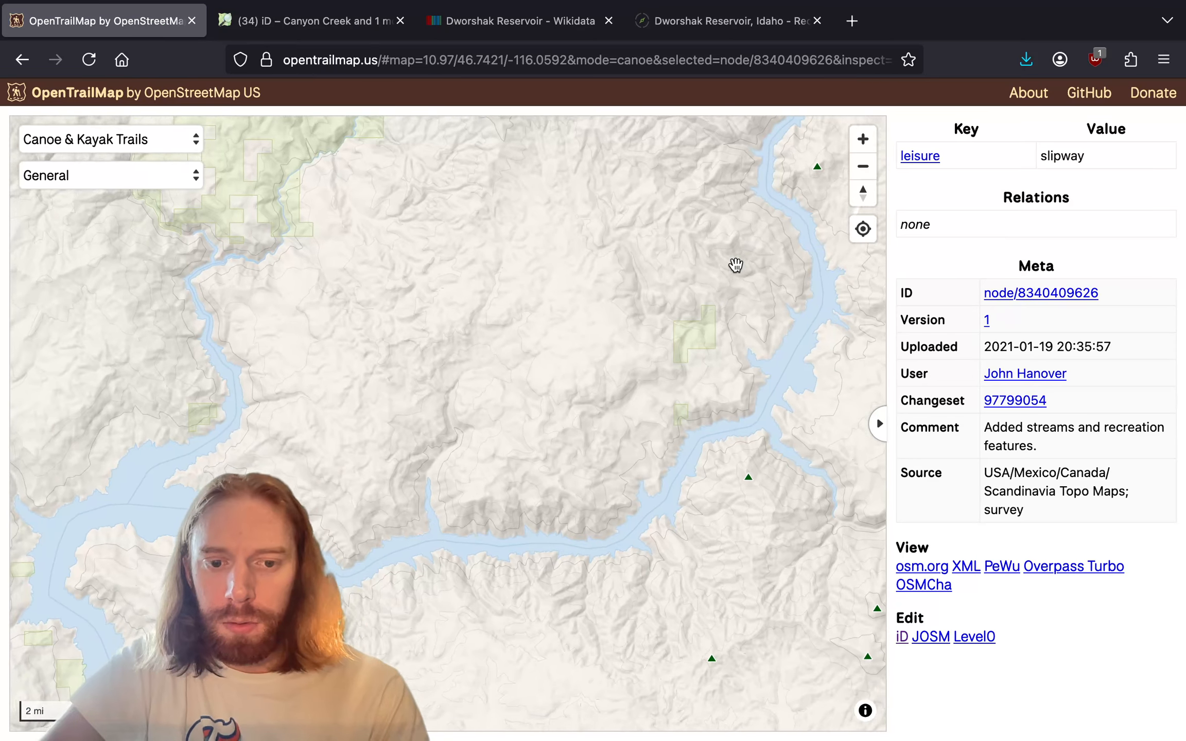
pyautogui.scroll(-4, 715, 299)
pyautogui.moveTo(364, 530); pyautogui.dragTo(545, 405)
pyautogui.scroll(3, 581, 245)
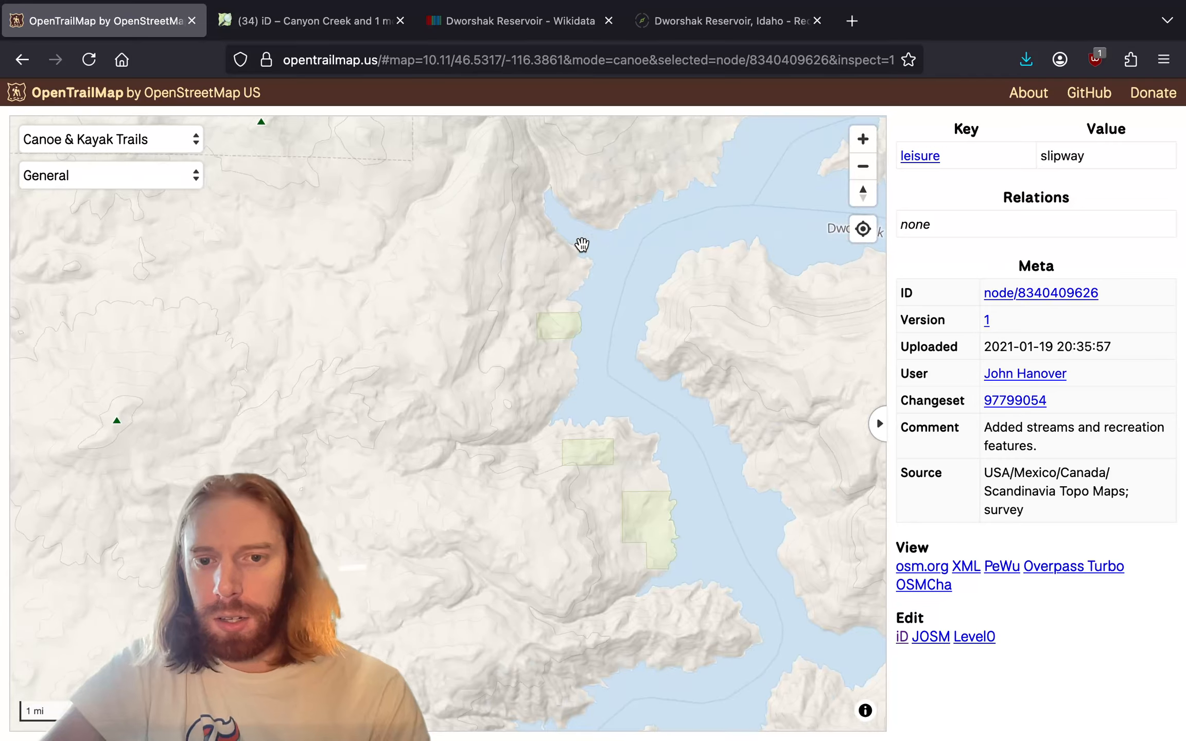
pyautogui.moveTo(582, 243); pyautogui.dragTo(389, 543)
pyautogui.scroll(3, 495, 538)
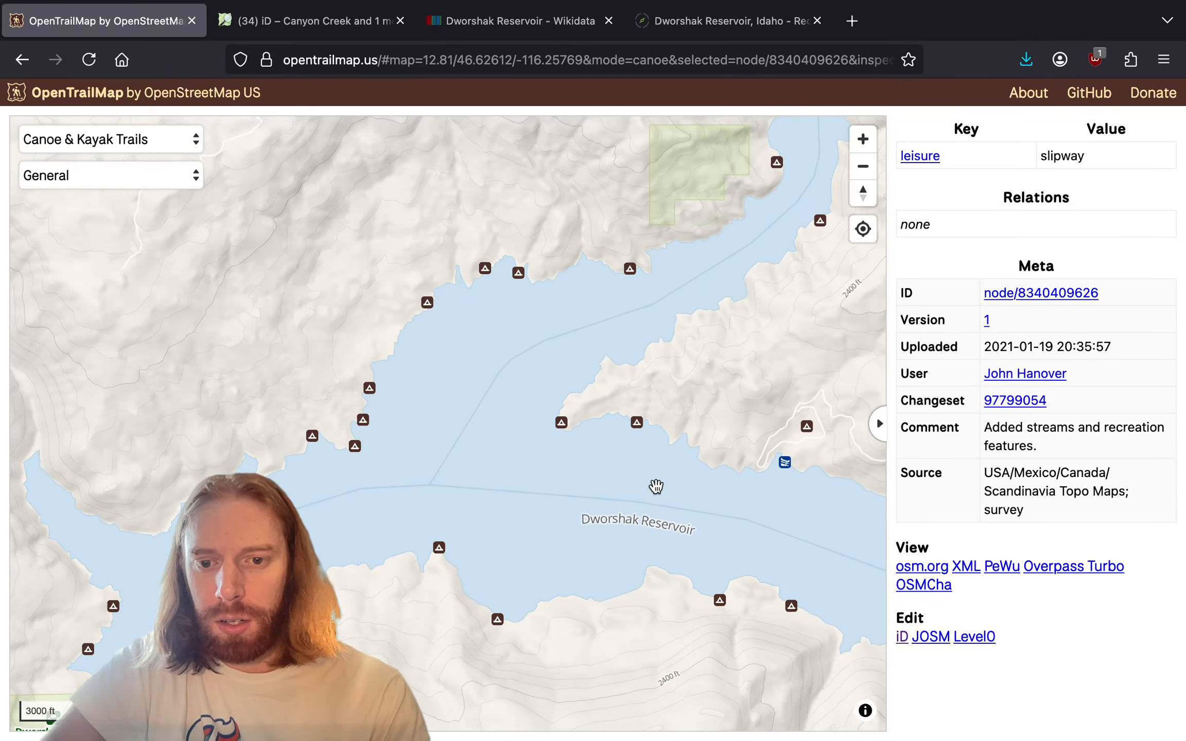
pyautogui.moveTo(656, 487); pyautogui.dragTo(416, 310)
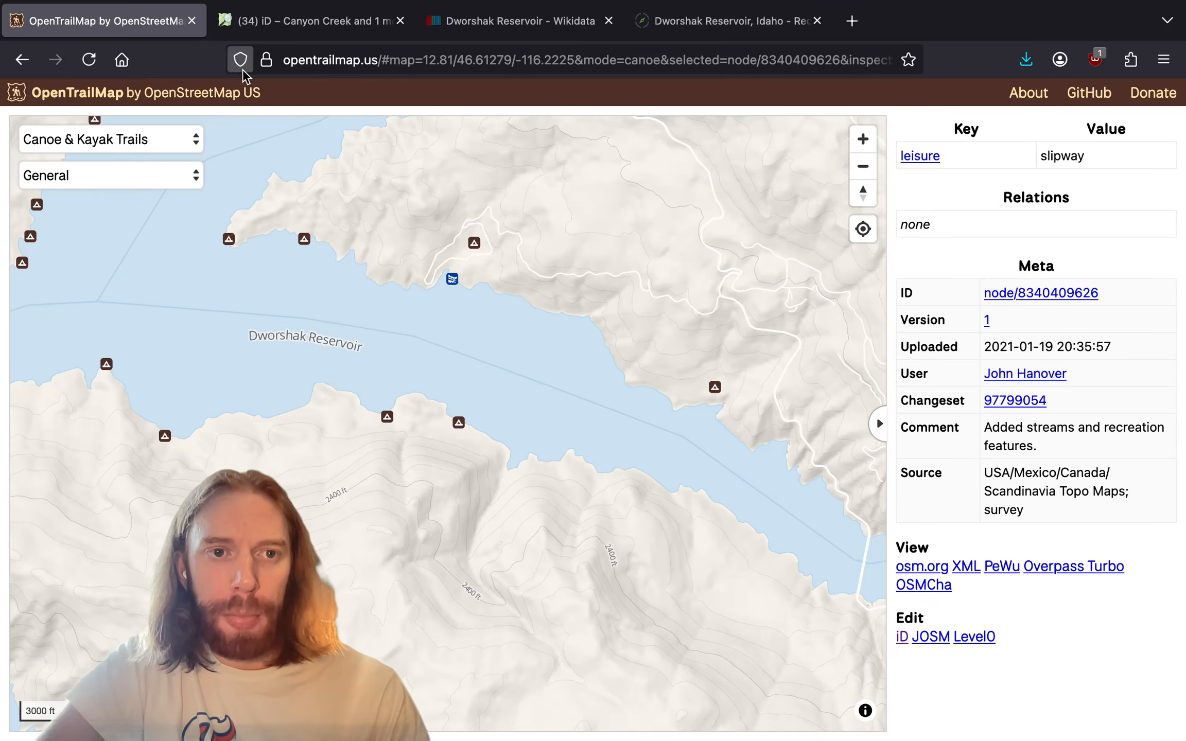
# - Return to the iD editor and split the service road at the Dent Acres Boat Ramp node
pyautogui.click(301, 23)
pyautogui.moveTo(635, 418); pyautogui.dragTo(641, 516)
pyautogui.scroll(-3, 652, 441)
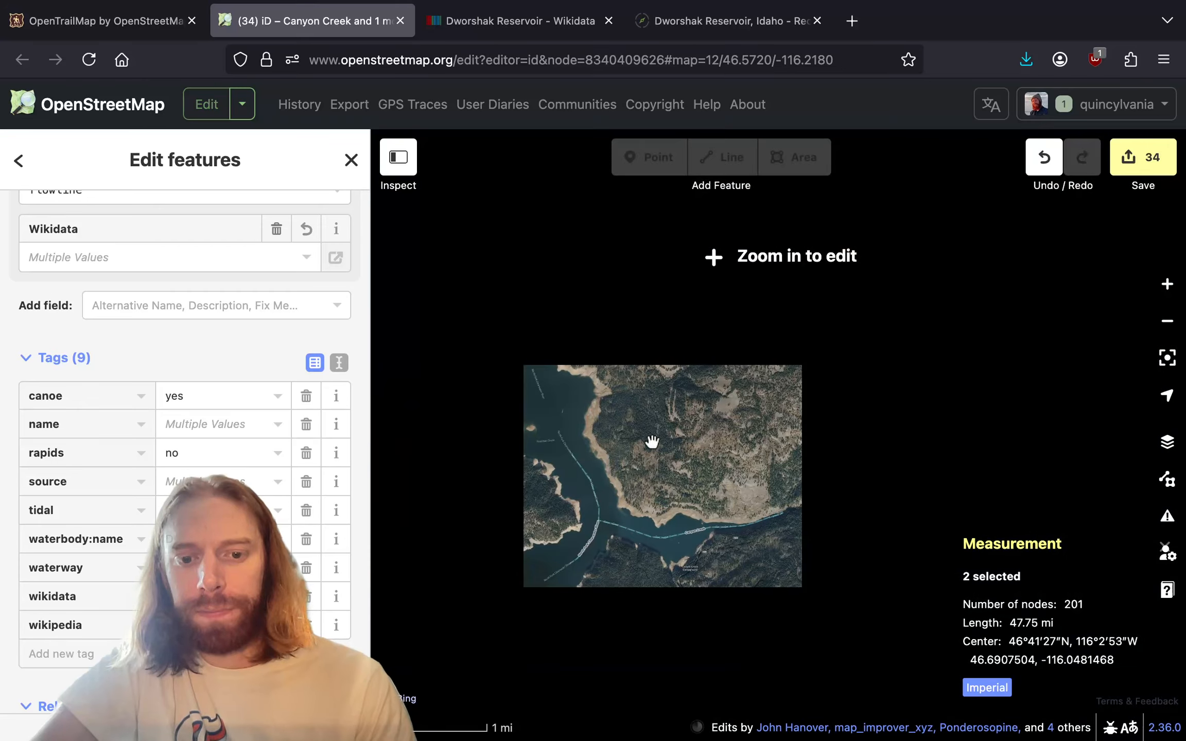
pyautogui.moveTo(652, 441); pyautogui.dragTo(655, 673)
pyautogui.scroll(10, 767, 334)
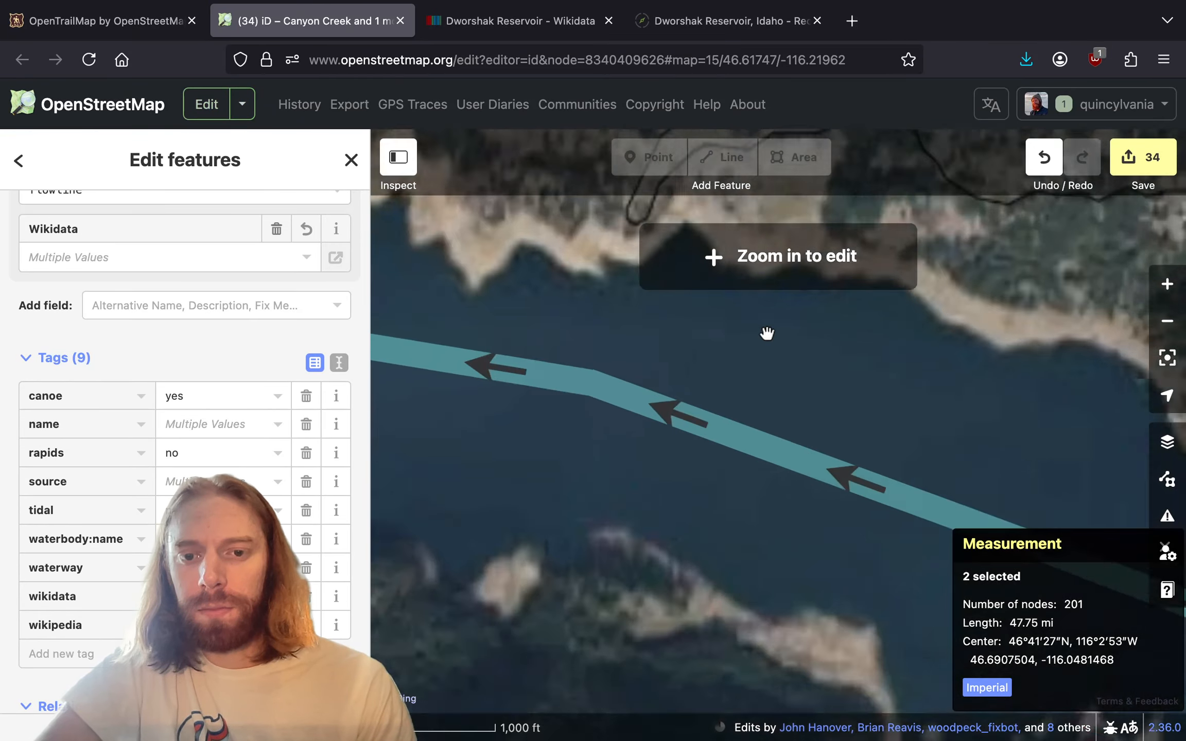
pyautogui.moveTo(657, 311); pyautogui.dragTo(649, 569)
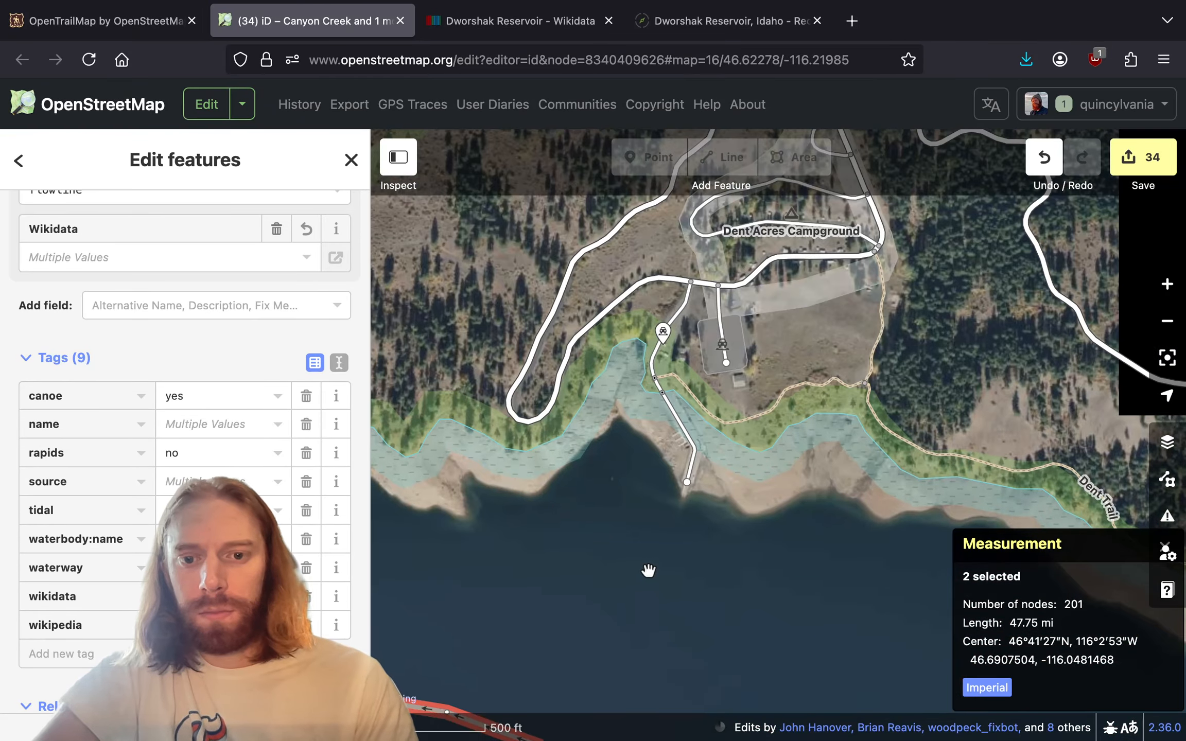
pyautogui.click(662, 503)
pyautogui.scroll(3, 669, 438)
pyautogui.scroll(2, 669, 434)
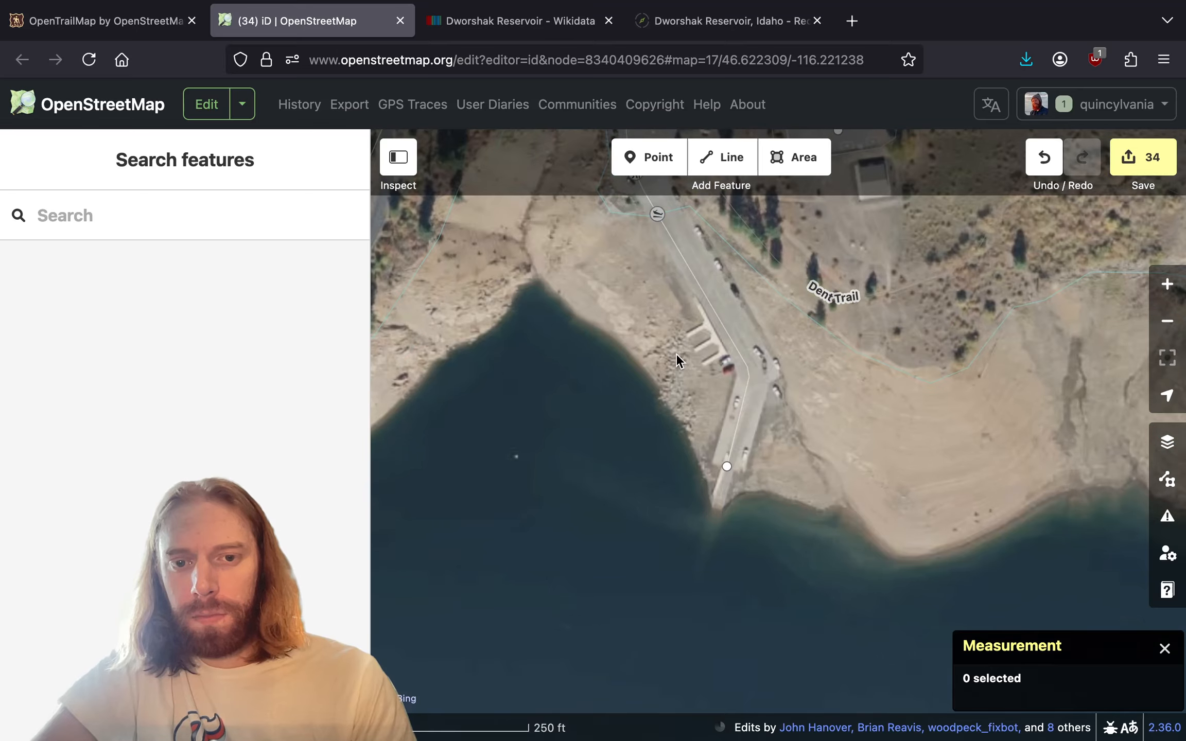
pyautogui.moveTo(681, 294); pyautogui.dragTo(681, 498)
pyautogui.click(683, 460)
pyautogui.click(660, 420)
pyautogui.press('x')
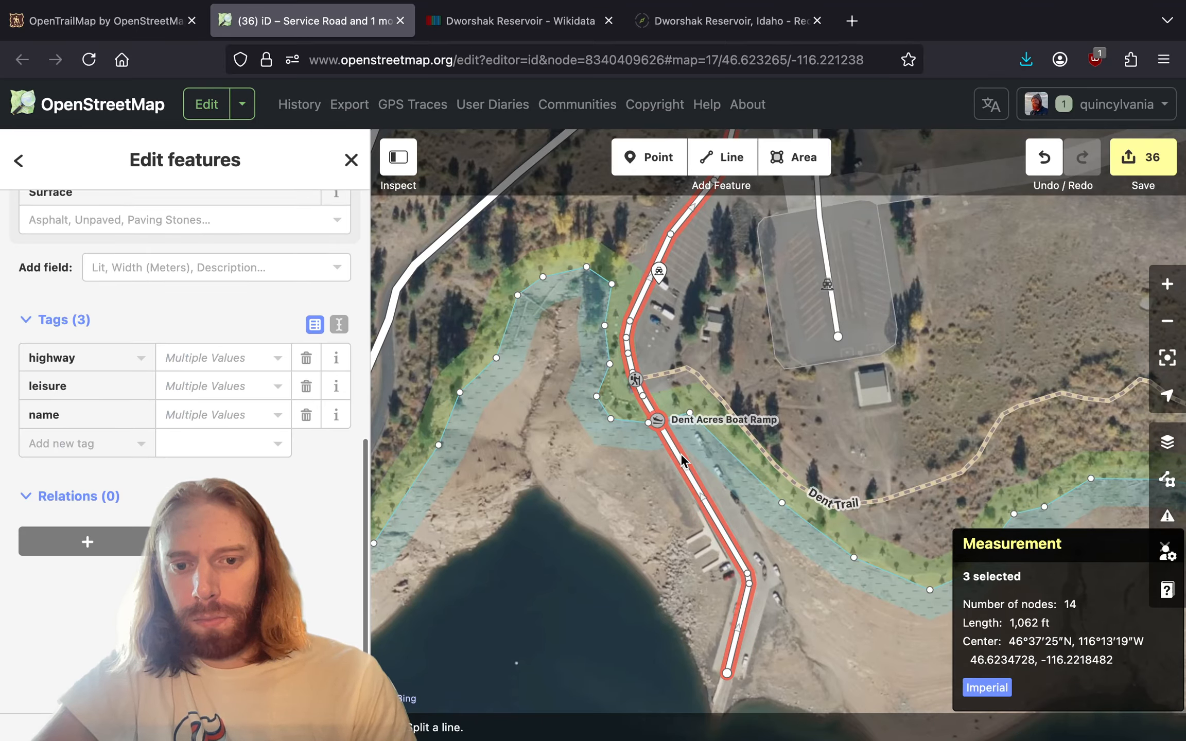
# - Extend the service road section below the Dent Acres boat ramp across the water to connect with the reservoir flowline
pyautogui.click(680, 453)
pyautogui.press('z')
pyautogui.moveTo(751, 608); pyautogui.dragTo(666, 347)
pyautogui.scroll(-3, 666, 346)
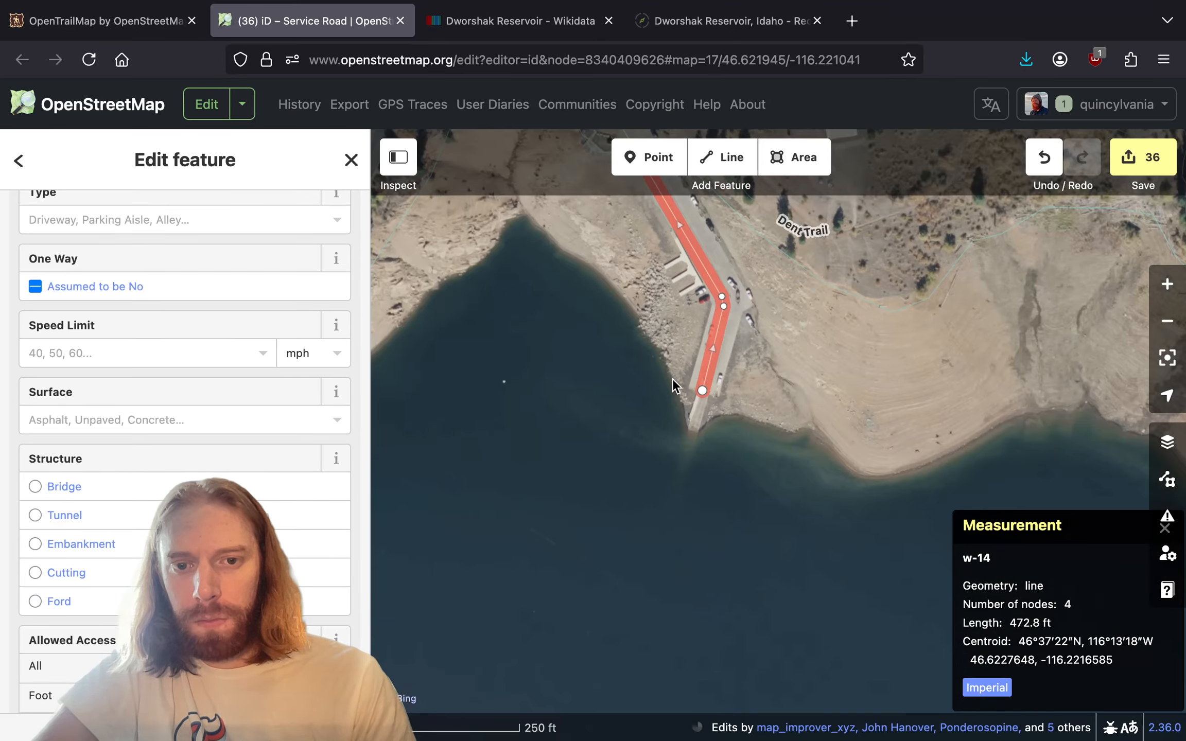
pyautogui.moveTo(674, 462); pyautogui.dragTo(720, 398)
pyautogui.rightClick(750, 327)
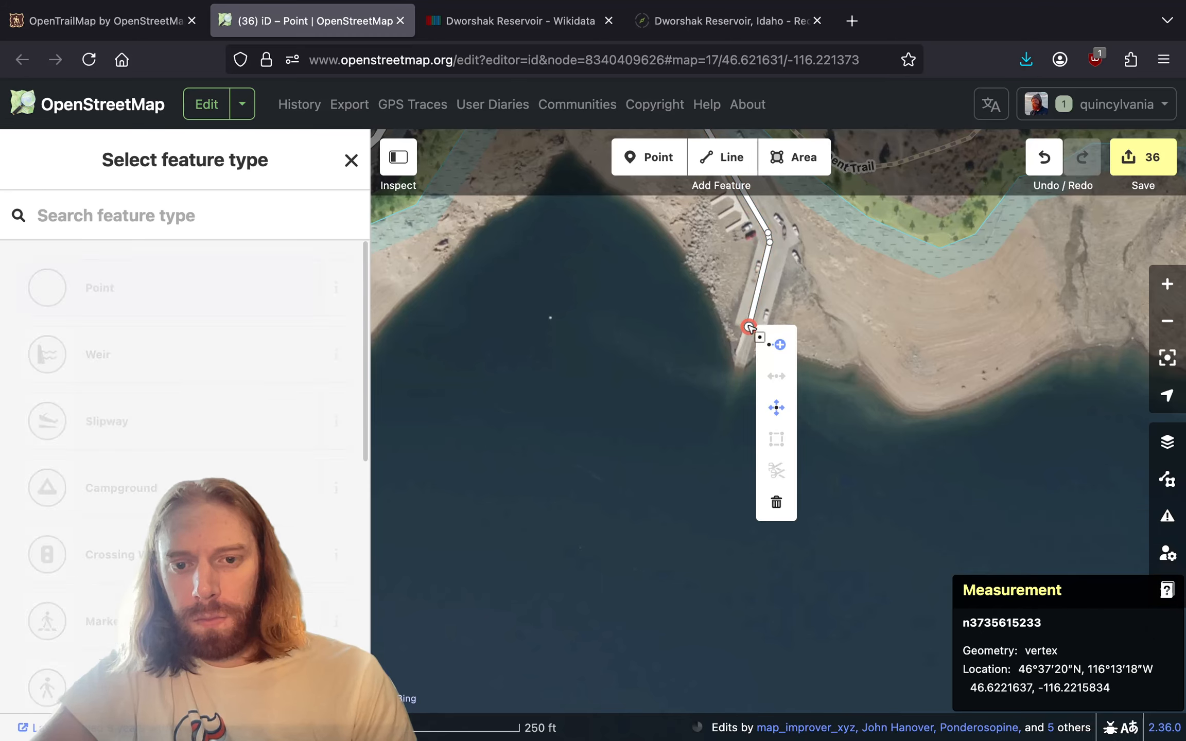
pyautogui.click(776, 345)
pyautogui.moveTo(736, 526); pyautogui.dragTo(844, 366)
pyautogui.scroll(-3, 844, 367)
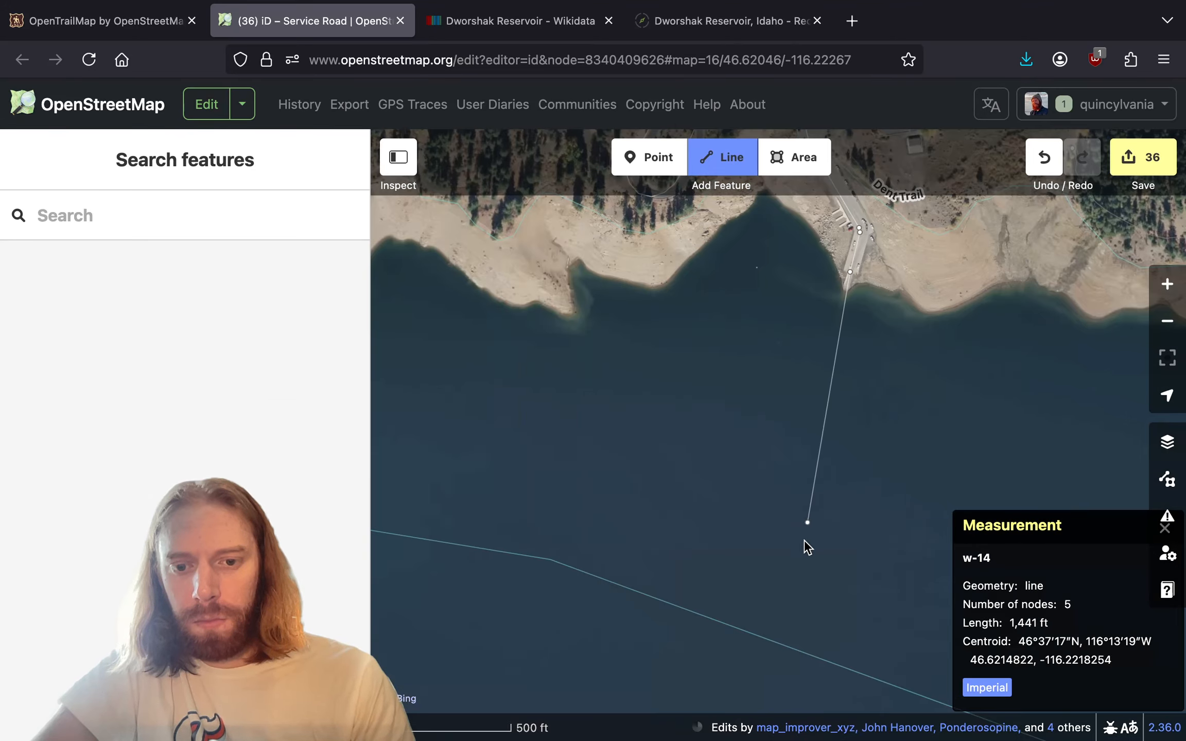
pyautogui.doubleClick(720, 623)
# - Replace the extended Dent Acres line's highway=service tag with waterway=link
pyautogui.moveTo(732, 441); pyautogui.dragTo(637, 584)
pyautogui.scroll(-10, 98, 463)
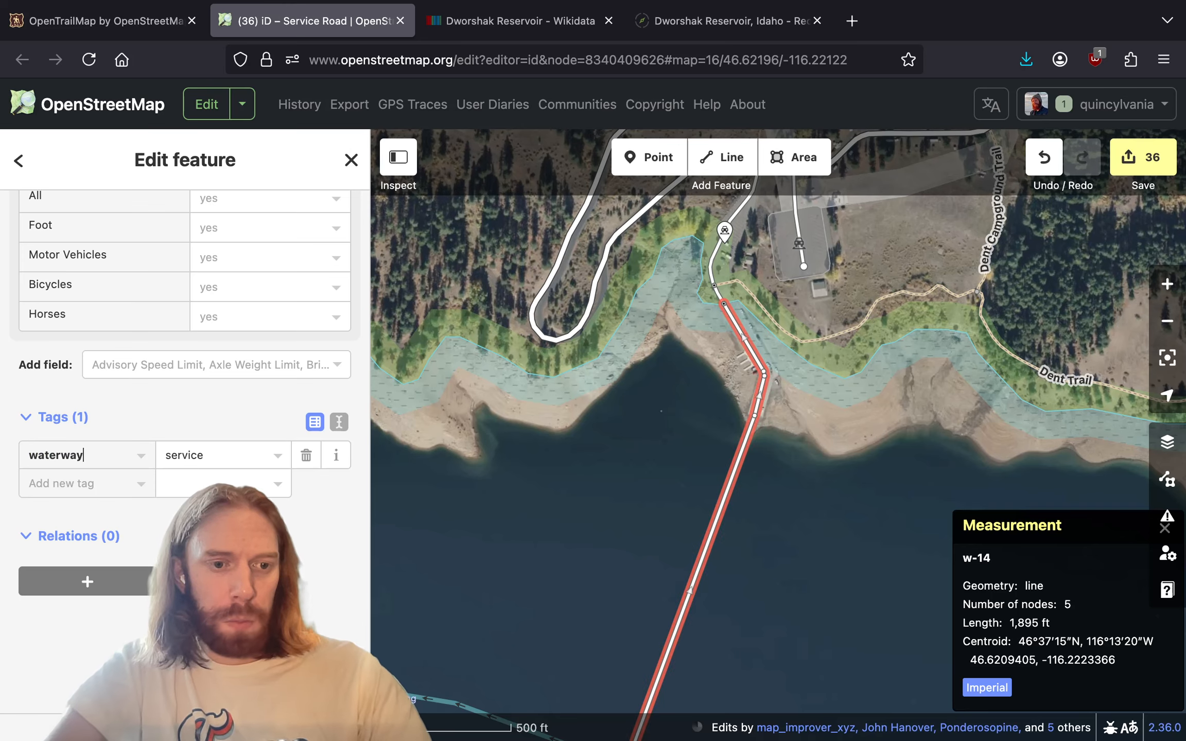
pyautogui.press('Tab')
pyautogui.write('link')
pyautogui.press('Tab')
# - Add the tags canoe=yes and tidal=no to the Dent Acres waterway link
pyautogui.write('canoe')
pyautogui.press('Tab')
pyautogui.write('y')
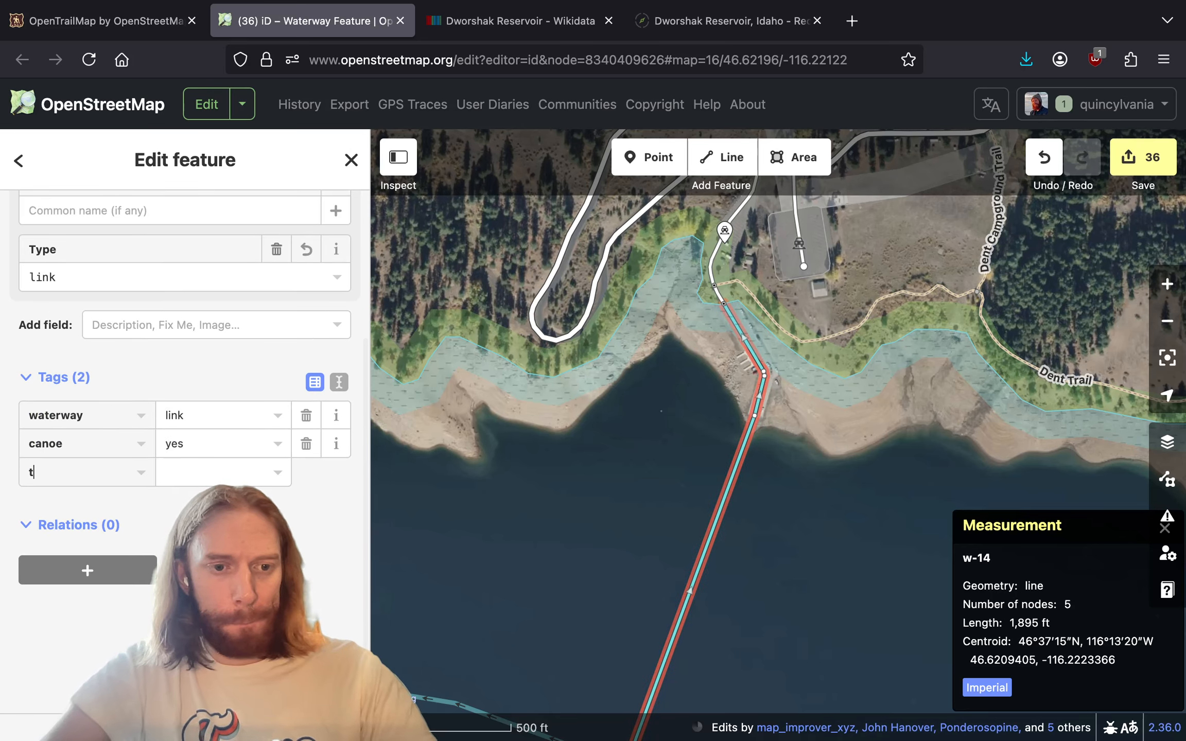
pyautogui.press('Tab')
pyautogui.write('no')
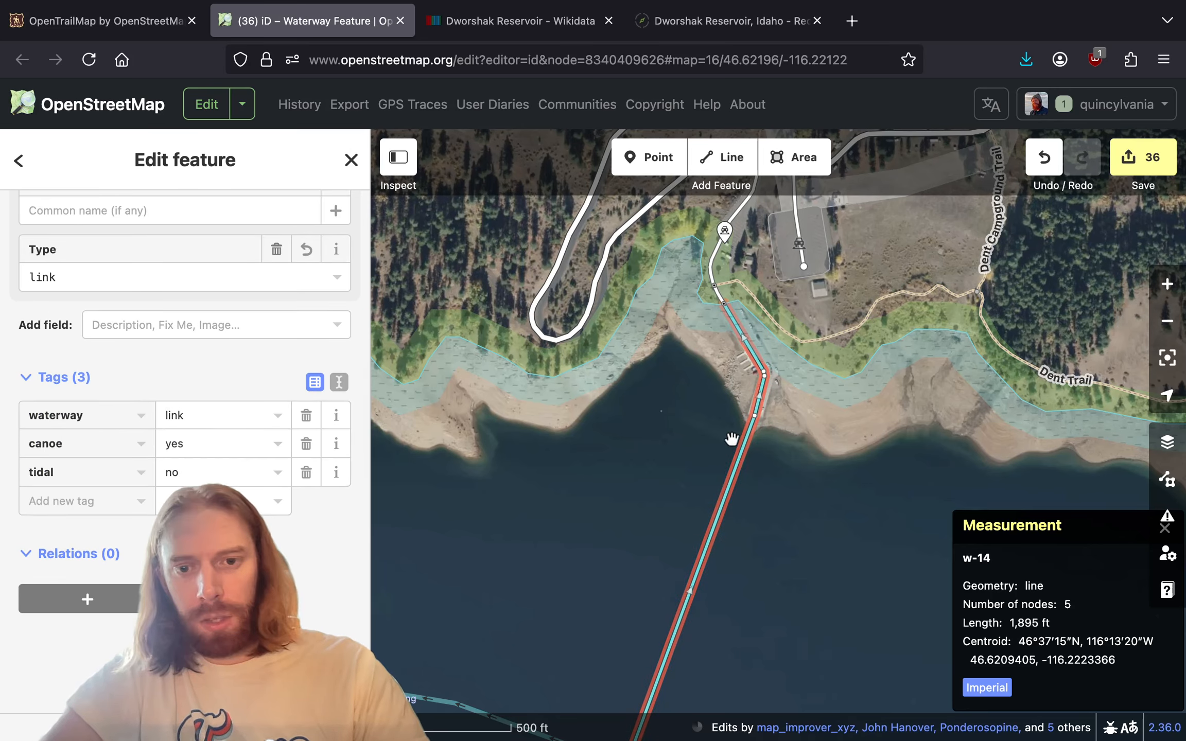
# - Examine the Dent Acres Boat Ramp node's tags, the waterway link's tags and the link's connection to the reservoir flowline
pyautogui.scroll(6, 732, 438)
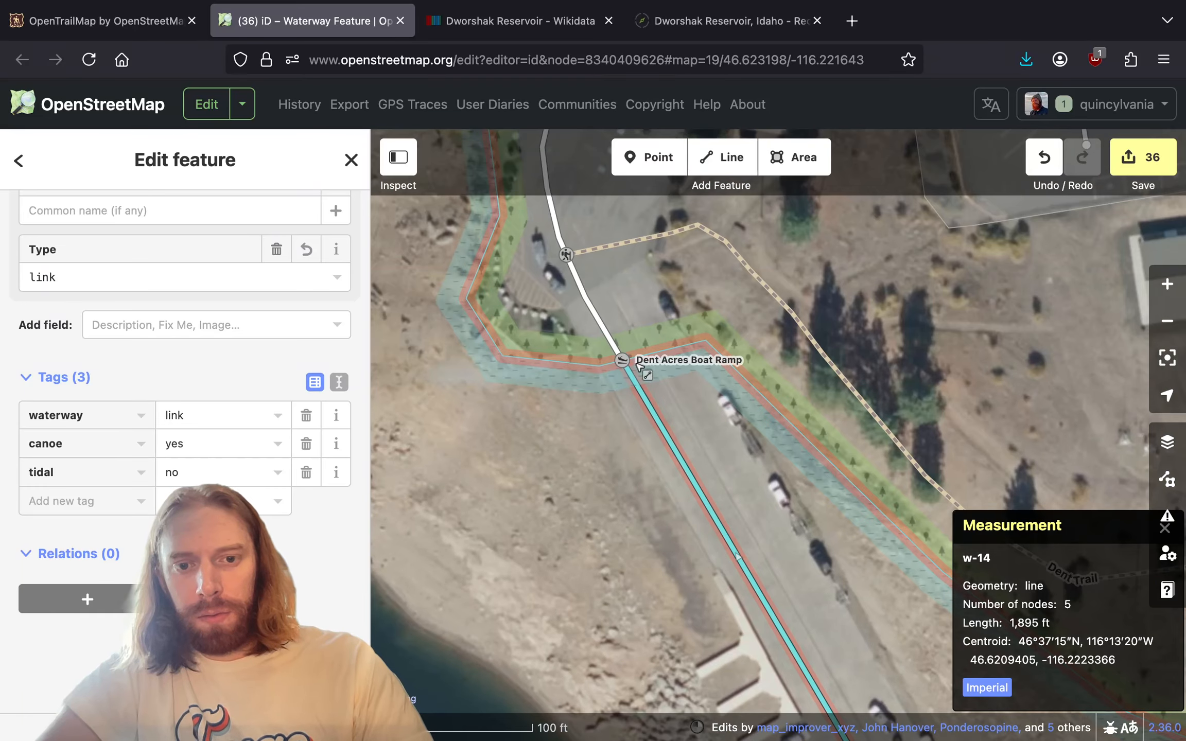
pyautogui.click(623, 360)
pyautogui.scroll(-5, 255, 468)
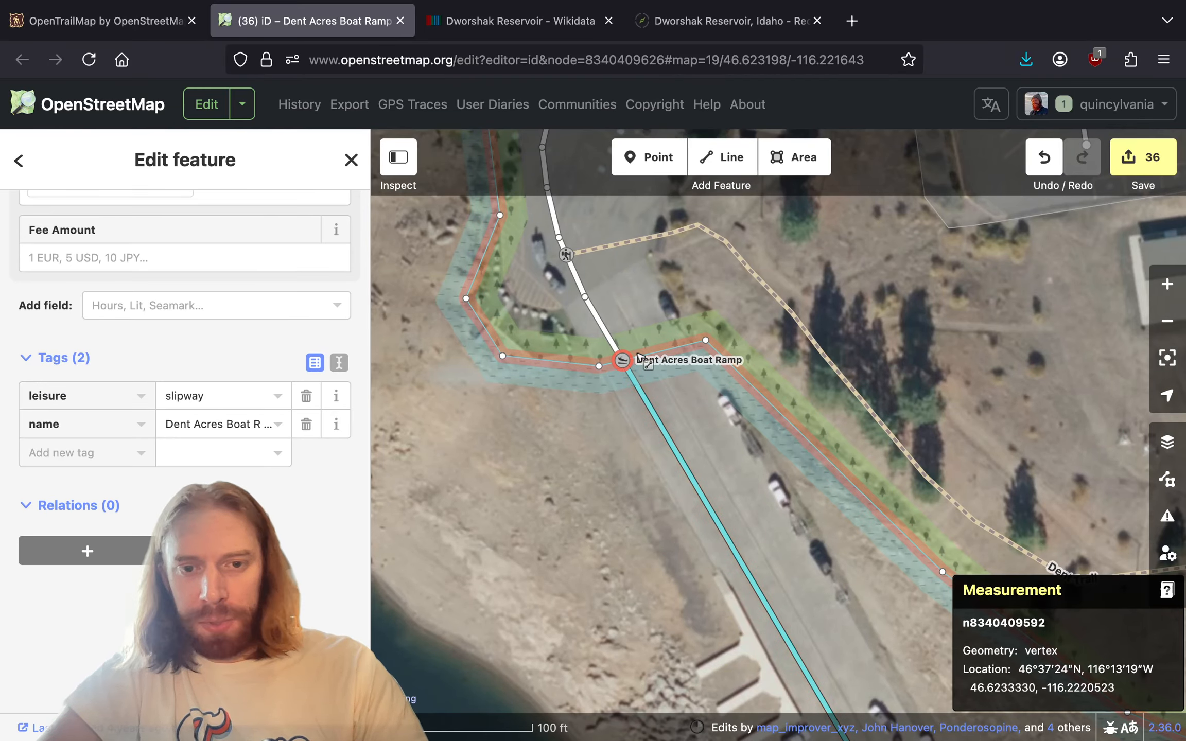
pyautogui.click(659, 390)
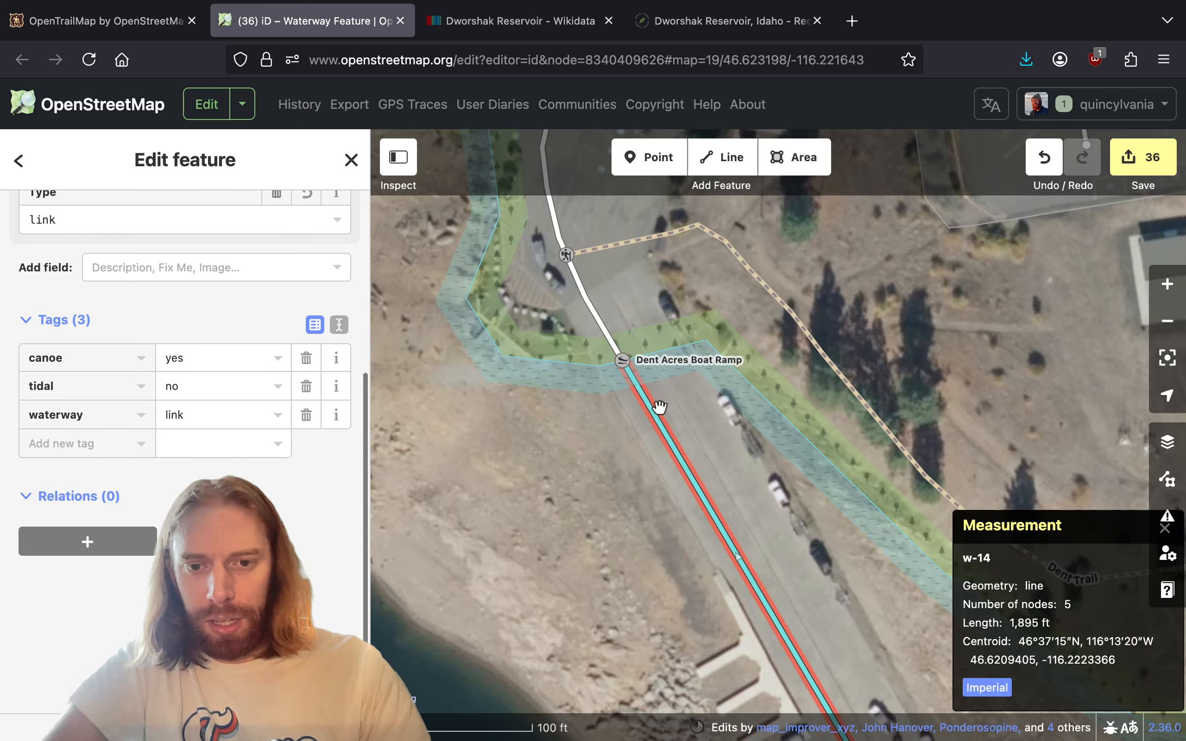
pyautogui.scroll(-6, 659, 405)
pyautogui.moveTo(743, 482); pyautogui.dragTo(742, 414)
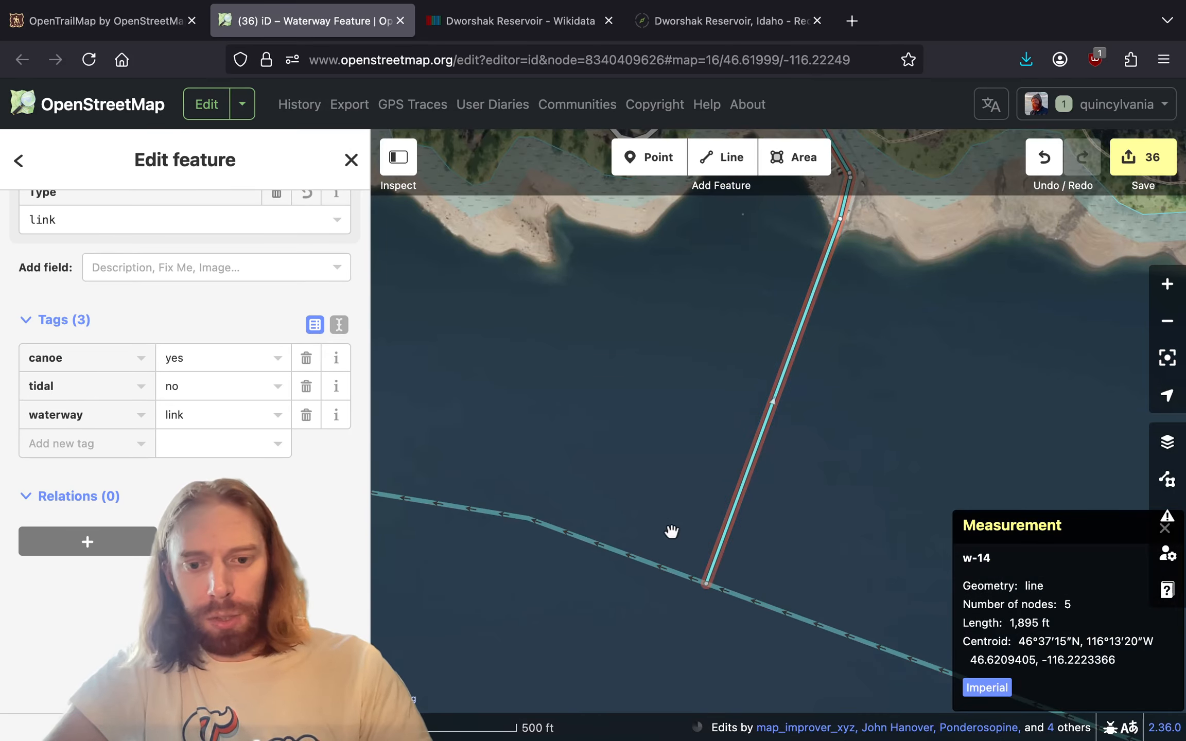
pyautogui.moveTo(832, 451); pyautogui.dragTo(707, 573)
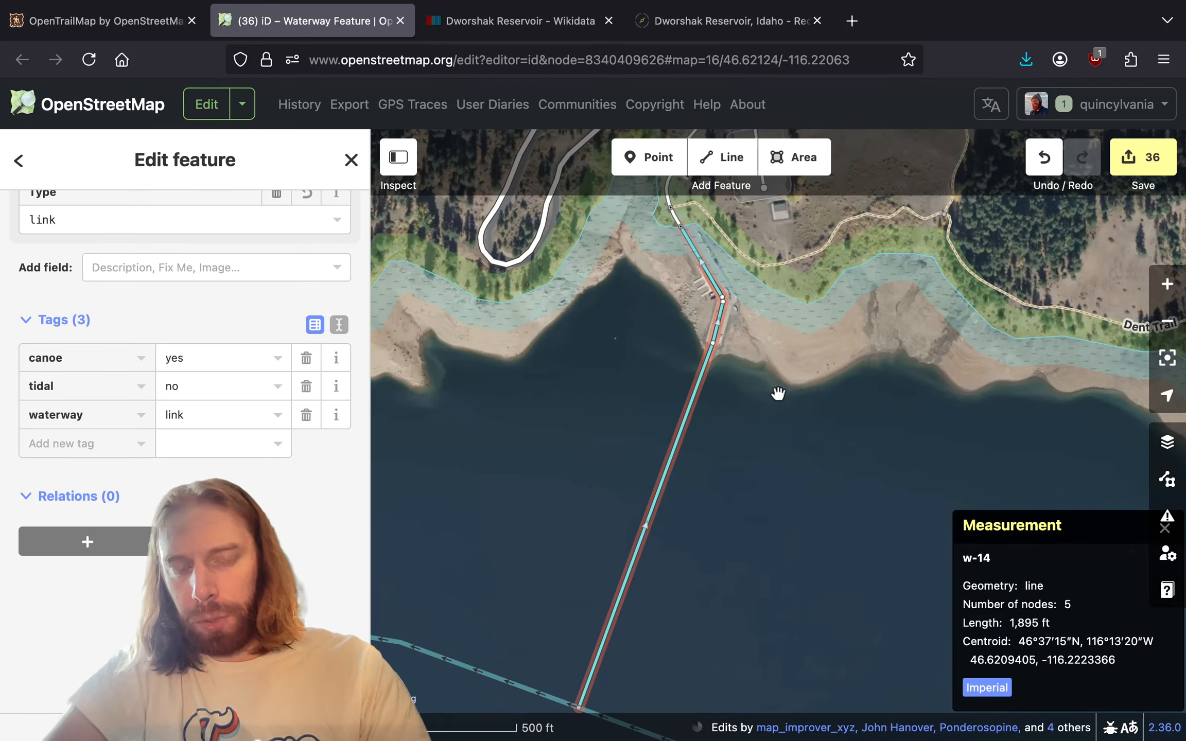
# - Draw a closed area of about 38,400 sq ft around the paved parking lot beside the access road above the Dent Acres boat ramp
pyautogui.moveTo(778, 393); pyautogui.dragTo(676, 566)
pyautogui.press('w')
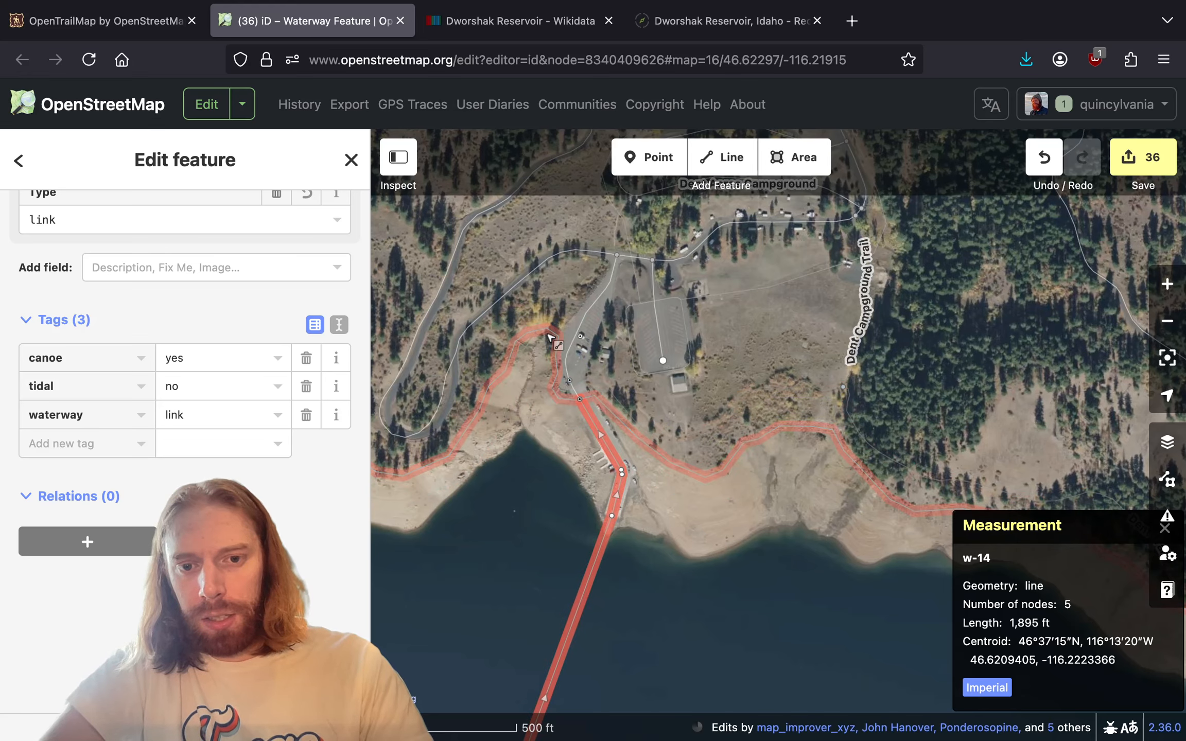
pyautogui.scroll(5, 550, 337)
pyautogui.click(809, 164)
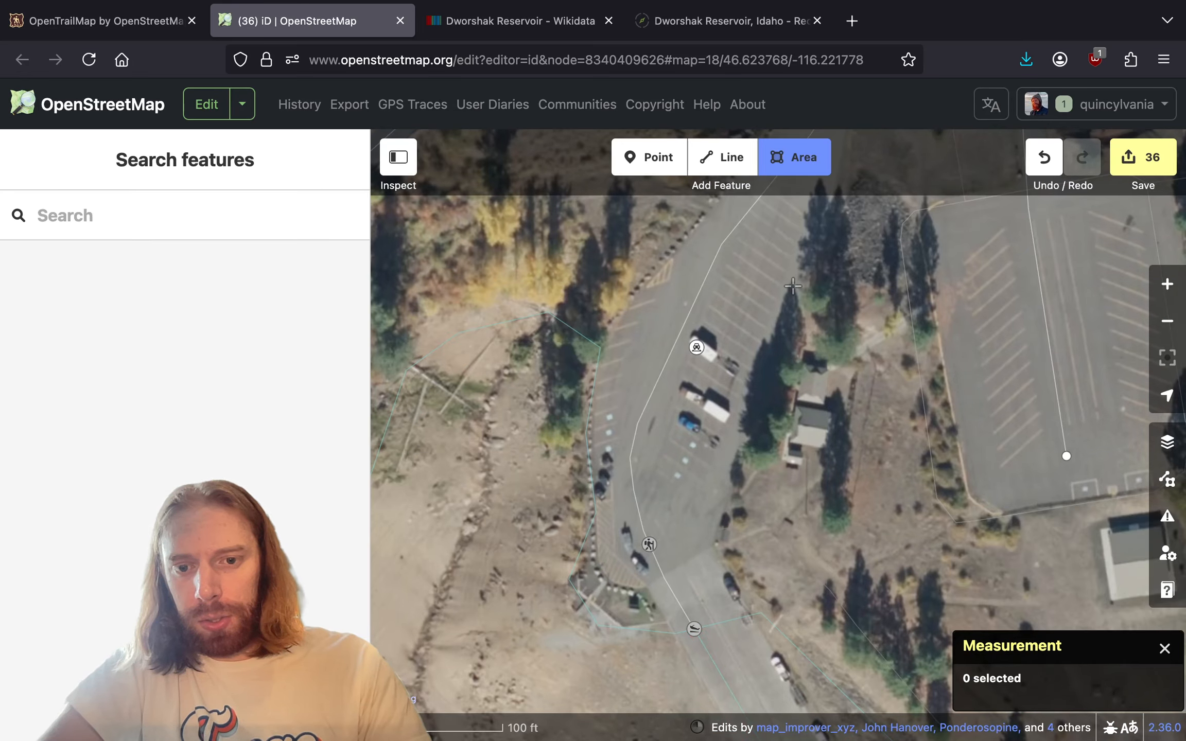
pyautogui.moveTo(802, 218); pyautogui.dragTo(722, 452)
pyautogui.press('w')
pyautogui.click(680, 379)
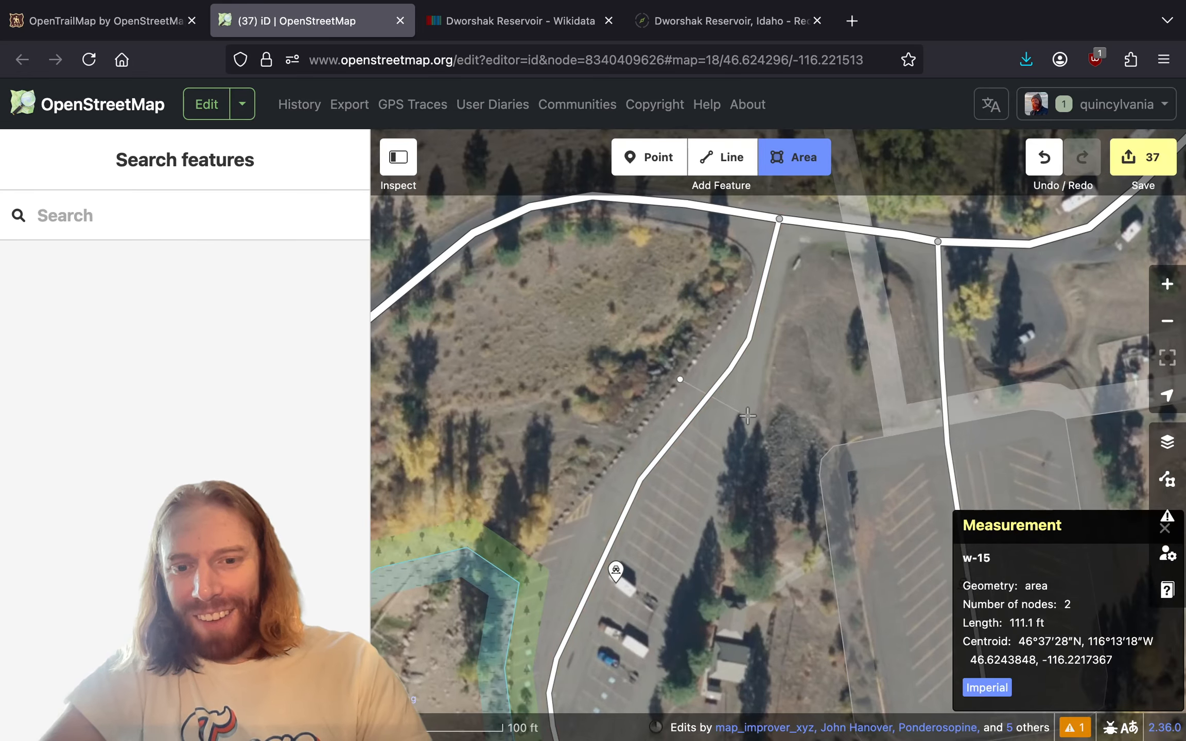
pyautogui.click(754, 435)
pyautogui.moveTo(685, 660); pyautogui.dragTo(756, 371)
pyautogui.press('w')
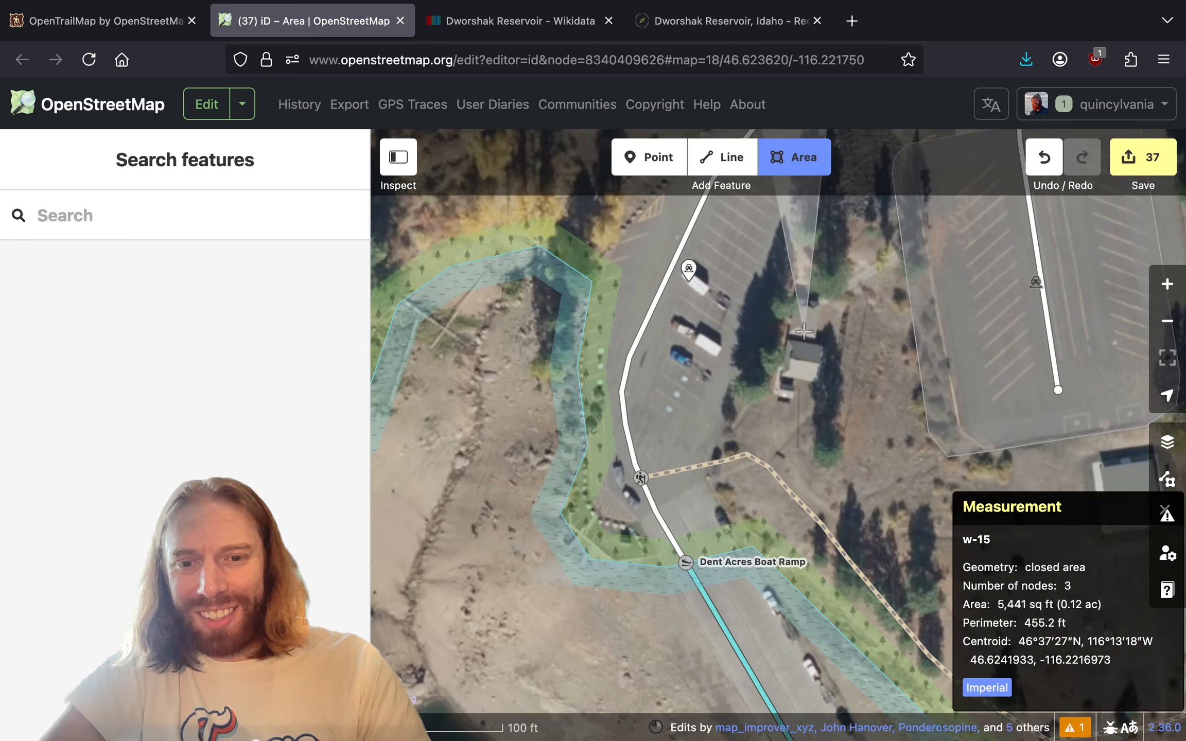
pyautogui.click(738, 368)
pyautogui.press('w')
pyautogui.press('w')
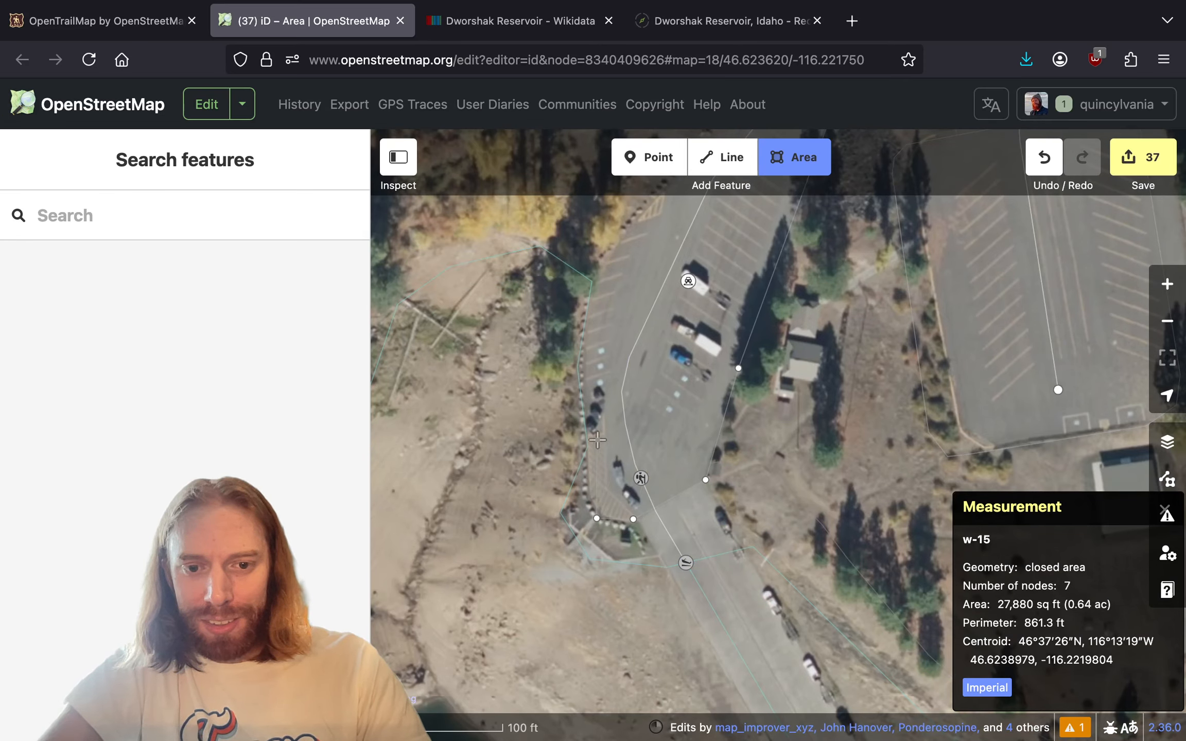
pyautogui.moveTo(643, 255); pyautogui.dragTo(614, 444)
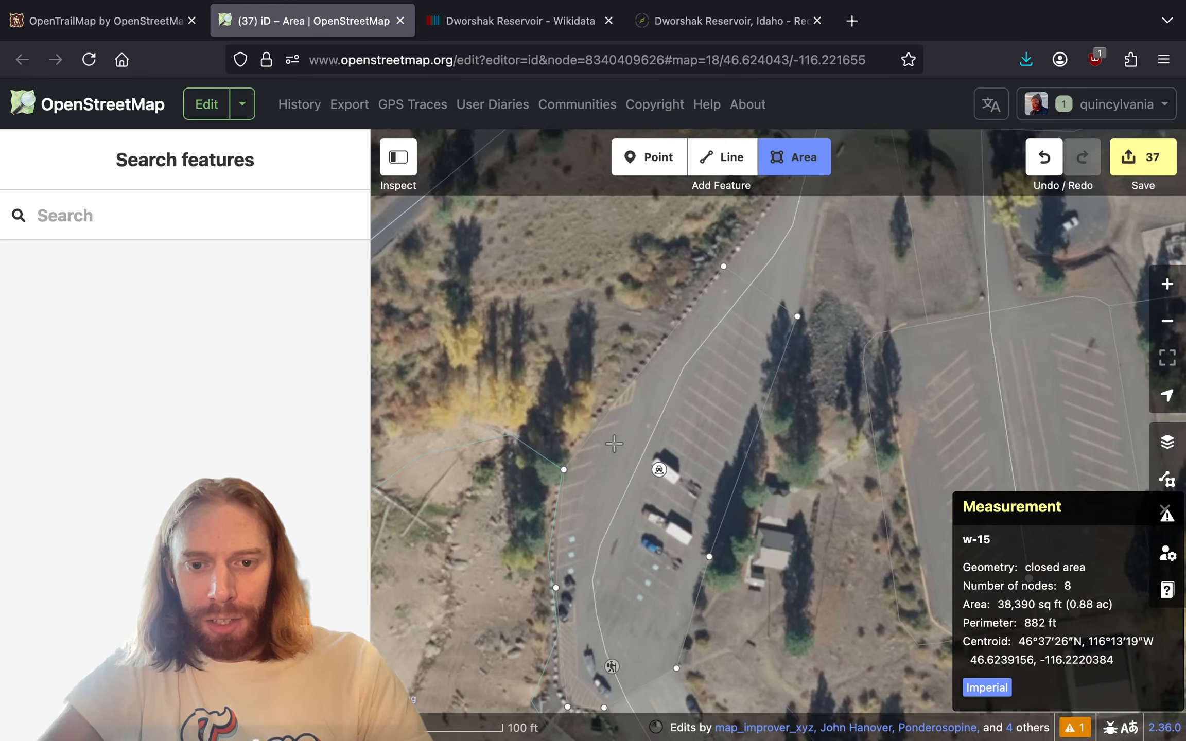
pyautogui.doubleClick(628, 389)
# - Combine the untagged area with the existing parking point inside it so the outline carries the parking lot tags
pyautogui.moveTo(682, 471); pyautogui.dragTo(749, 315)
pyautogui.press('w')
pyautogui.keyDown('shift'); pyautogui.click(729, 307); pyautogui.keyUp('shift')
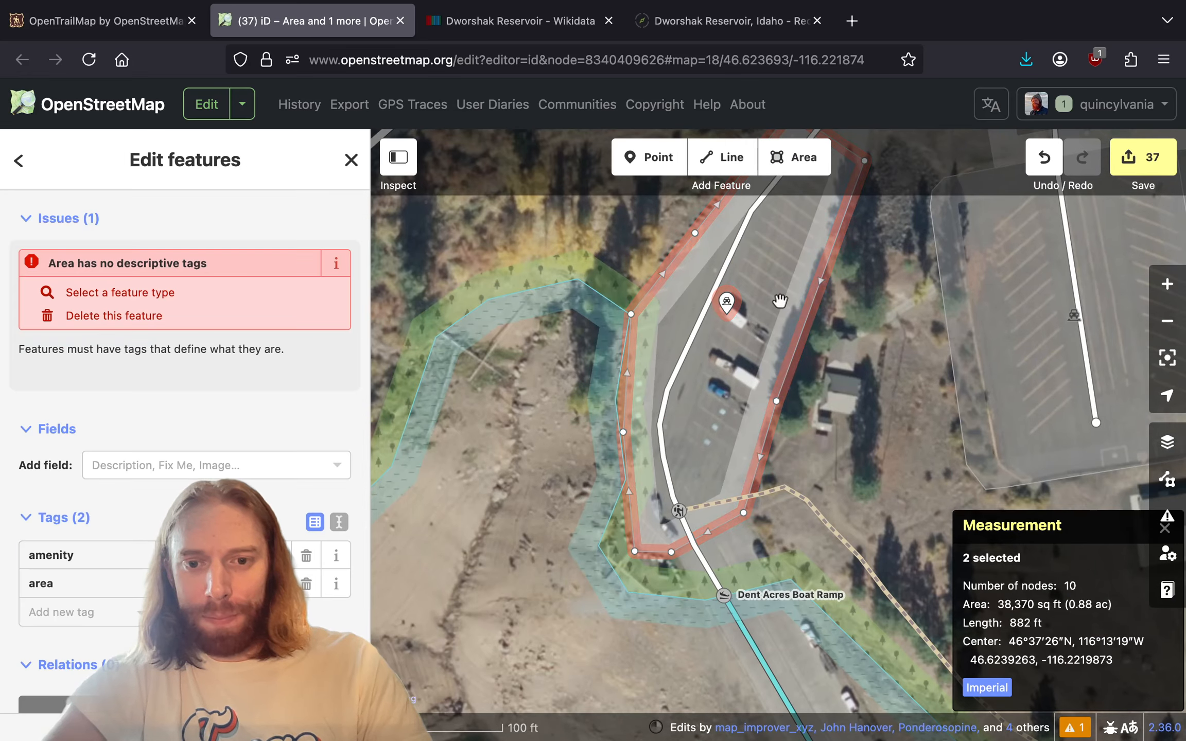
pyautogui.rightClick(728, 307)
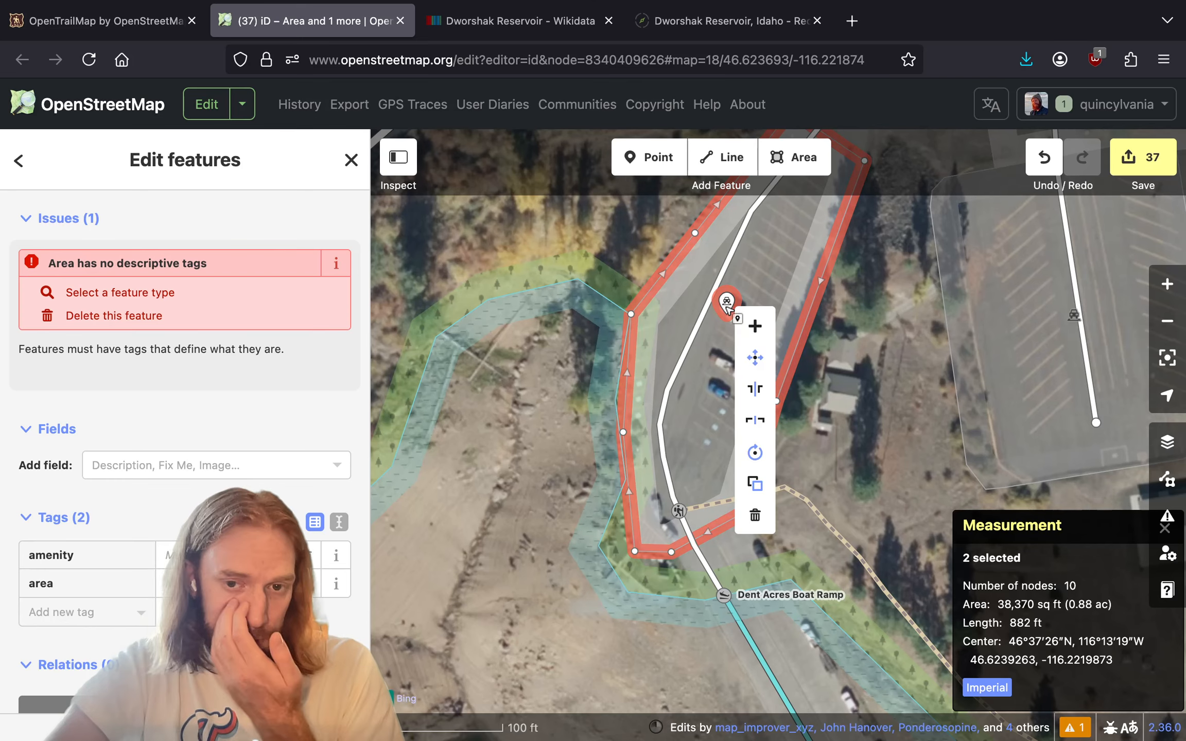
pyautogui.click(754, 327)
pyautogui.moveTo(783, 280); pyautogui.dragTo(717, 360)
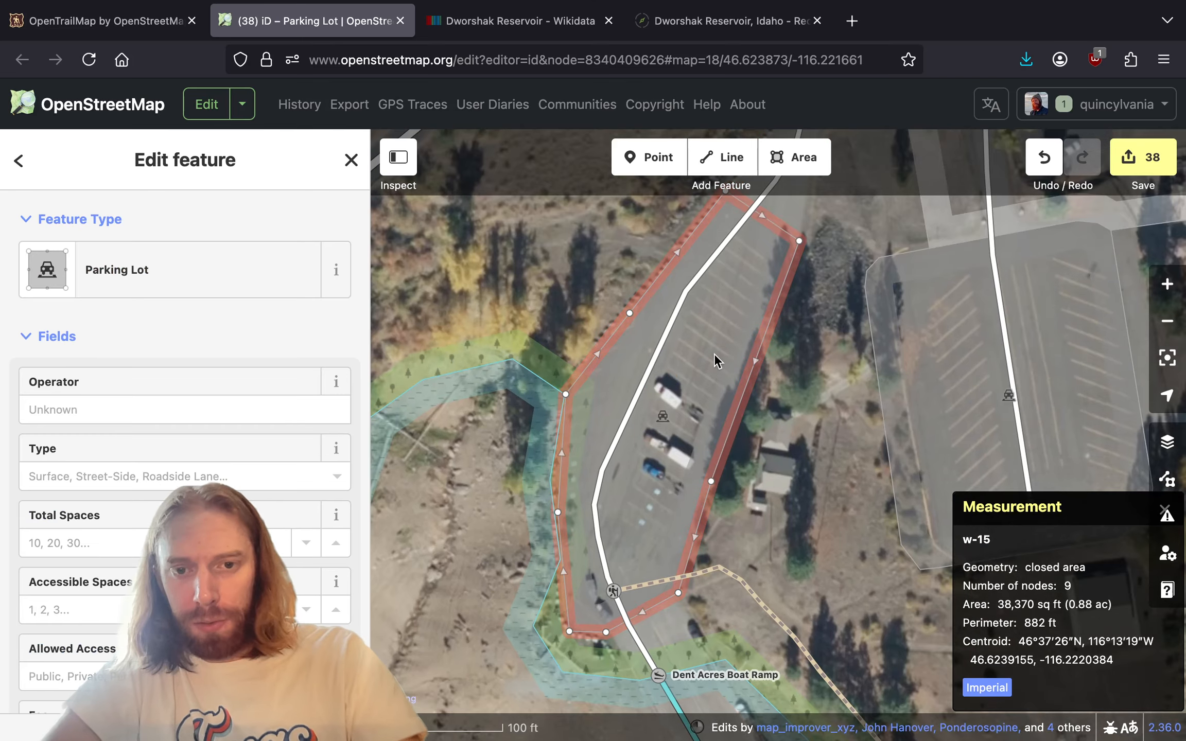
# - Draw a line about 372 ft long along the parking lot's east side, joined to the access road at both ends, as a Parking Aisle
pyautogui.click(731, 161)
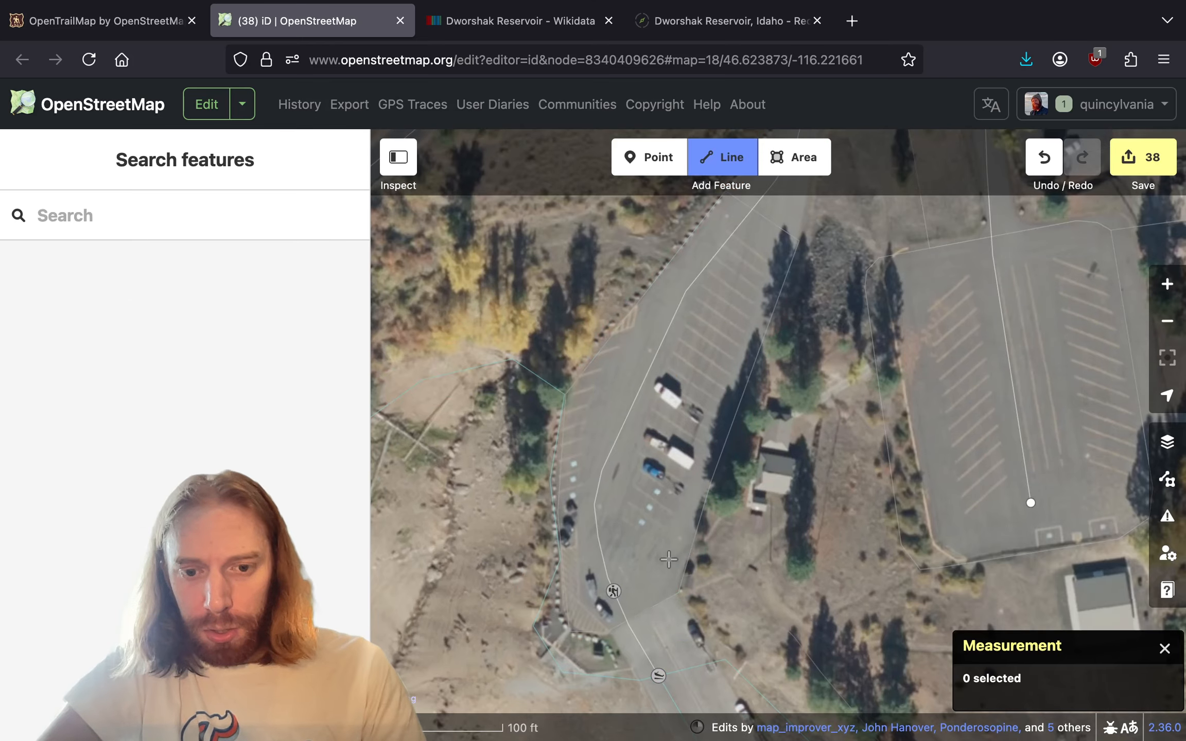
pyautogui.click(608, 576)
pyautogui.click(664, 555)
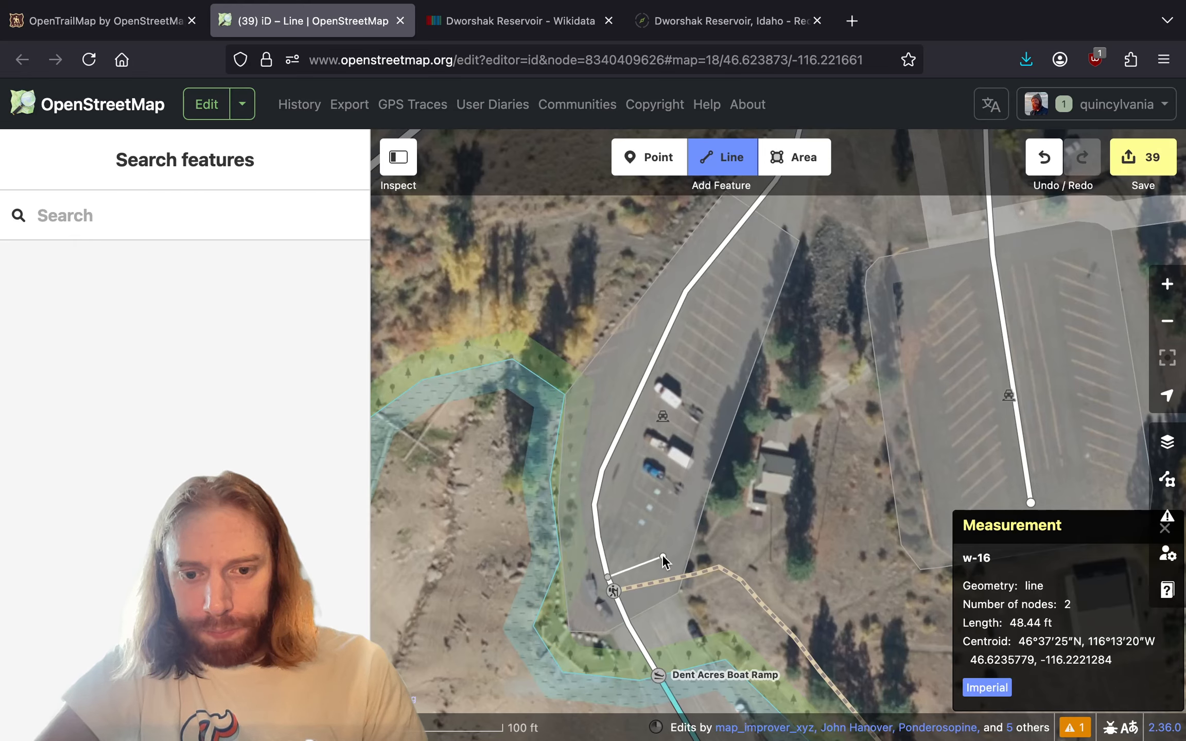
pyautogui.click(788, 243)
pyautogui.scroll(5, 772, 267)
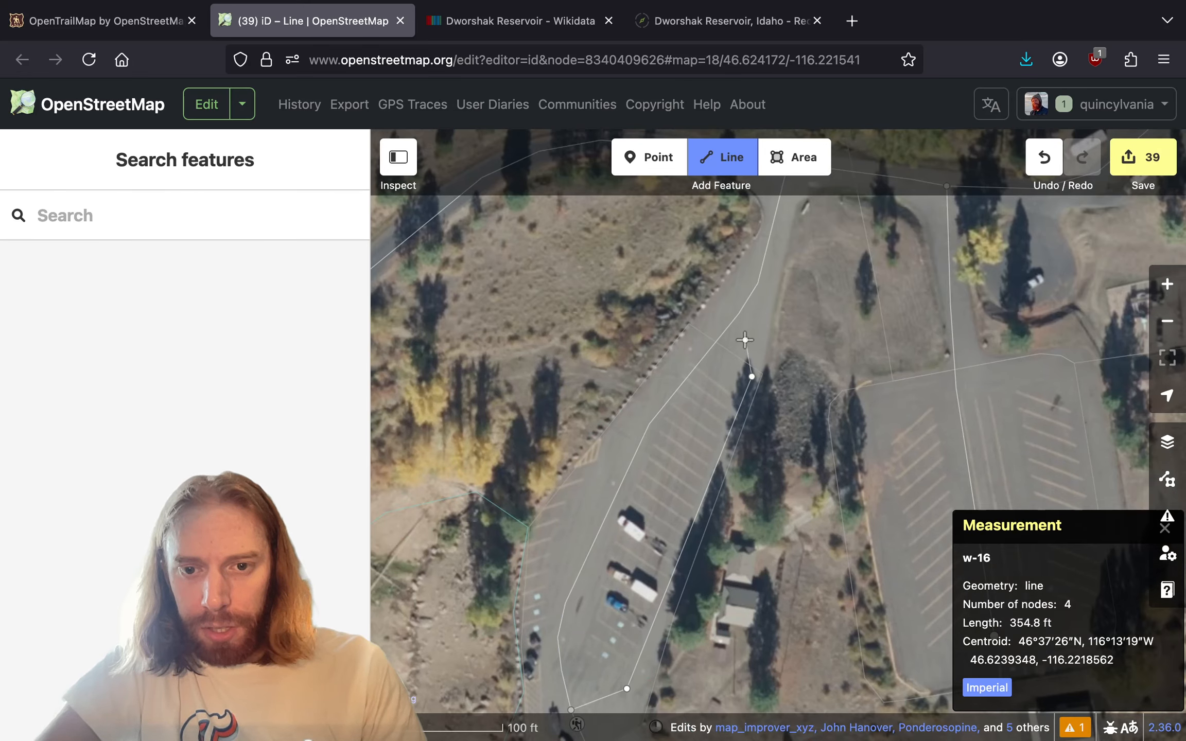
pyautogui.doubleClick(733, 321)
pyautogui.click(304, 289)
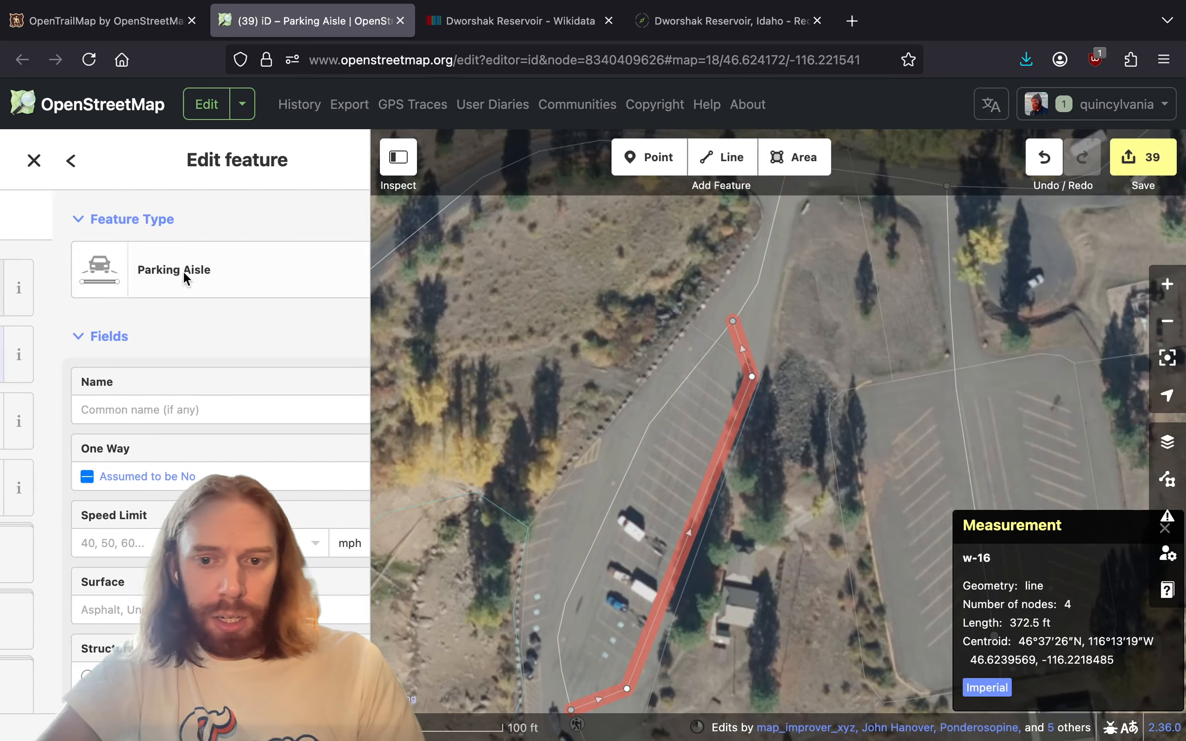
pyautogui.click(798, 550)
# - Review the Dent Acres boat ramp's waterway link to the reservoir flowline and the nearby parking lots, trail and buildings
pyautogui.scroll(-5, 787, 479)
pyautogui.scroll(-5, 780, 404)
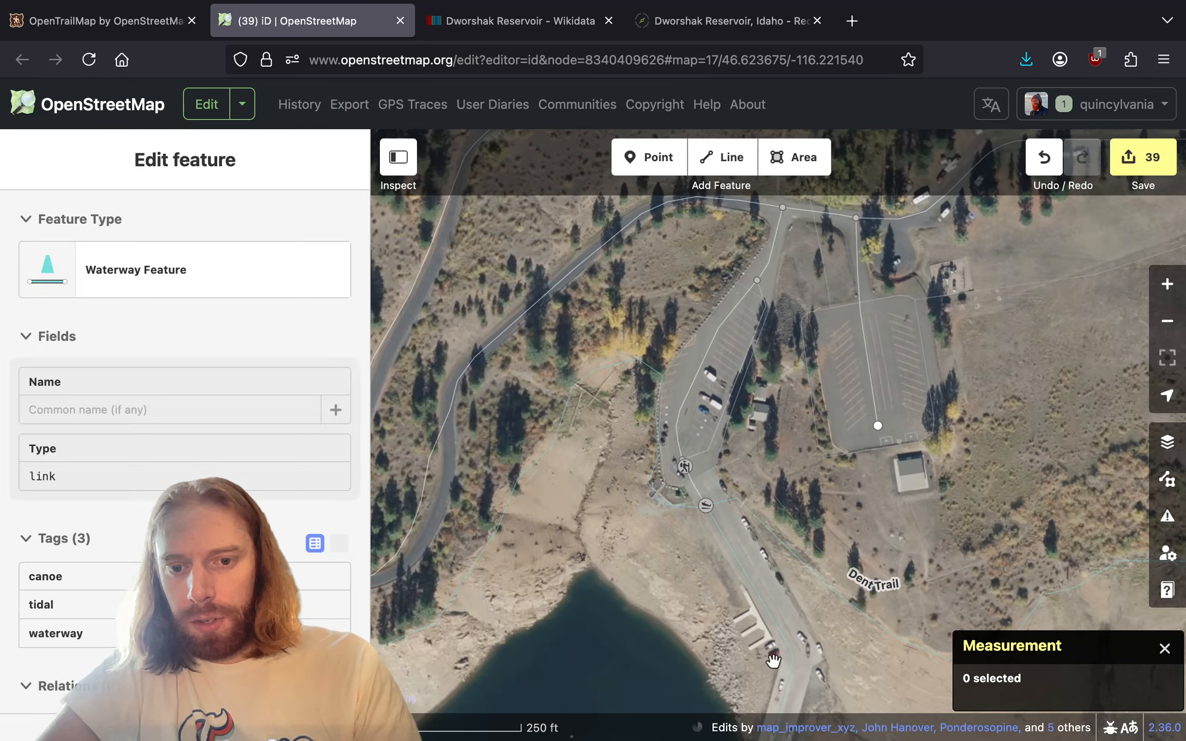
pyautogui.moveTo(686, 650); pyautogui.dragTo(677, 522)
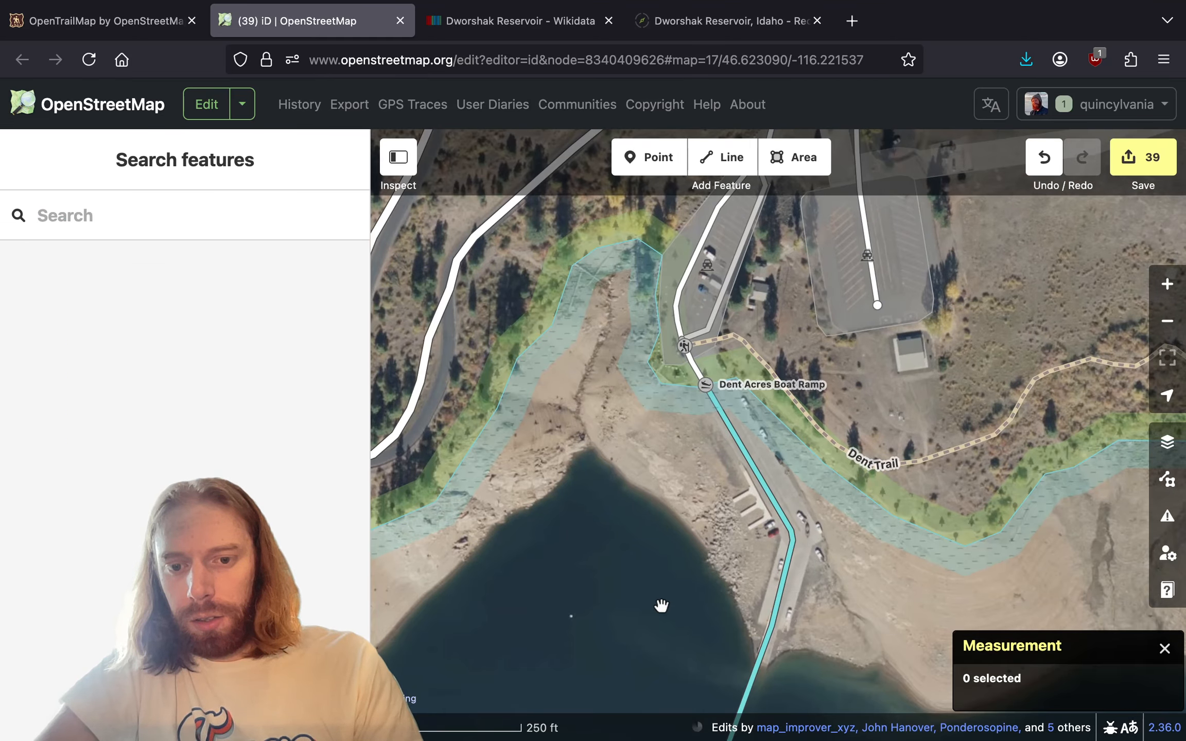
pyautogui.moveTo(663, 606); pyautogui.dragTo(672, 304)
pyautogui.scroll(-5, 652, 495)
pyautogui.moveTo(621, 538); pyautogui.dragTo(766, 495)
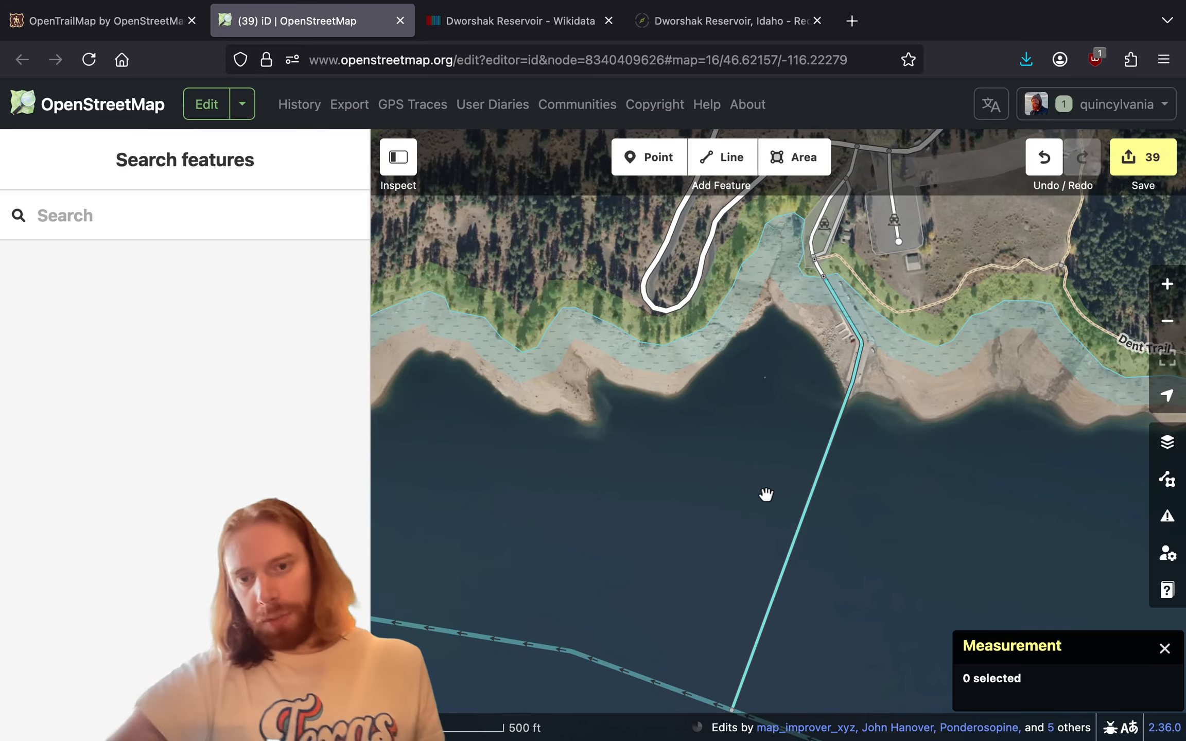
pyautogui.moveTo(918, 293); pyautogui.dragTo(871, 430)
pyautogui.scroll(10, 870, 430)
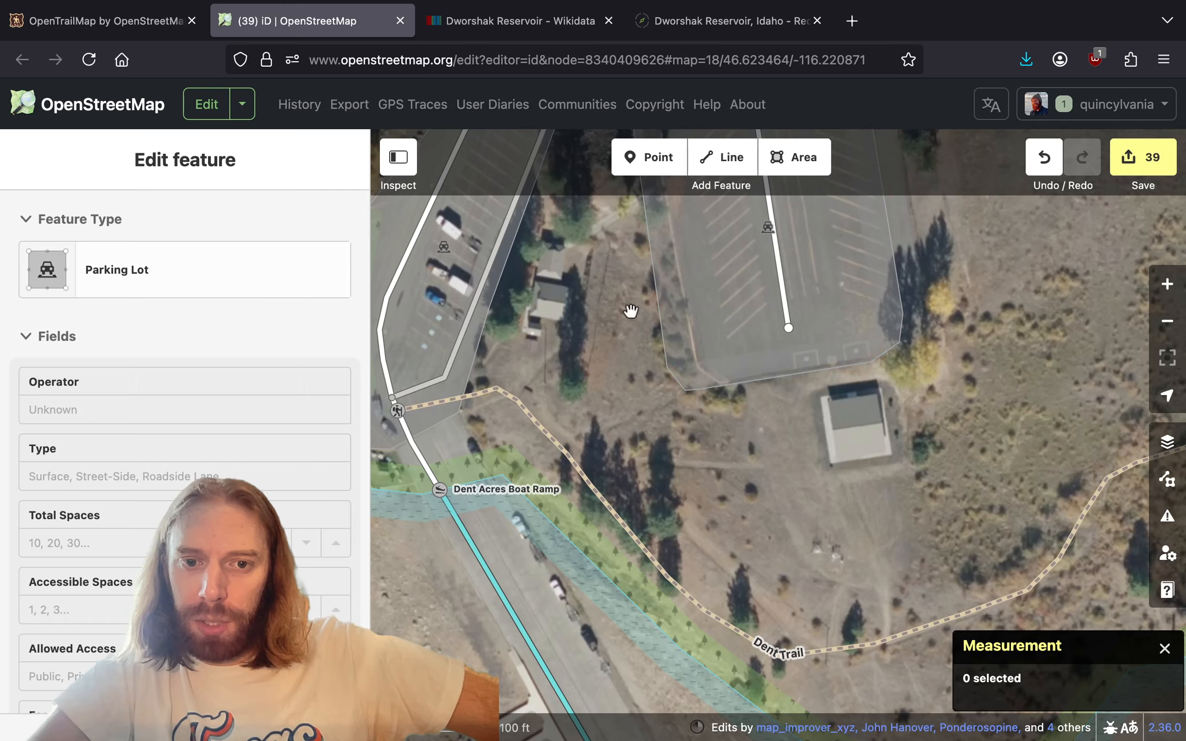
pyautogui.moveTo(570, 273); pyautogui.dragTo(696, 378)
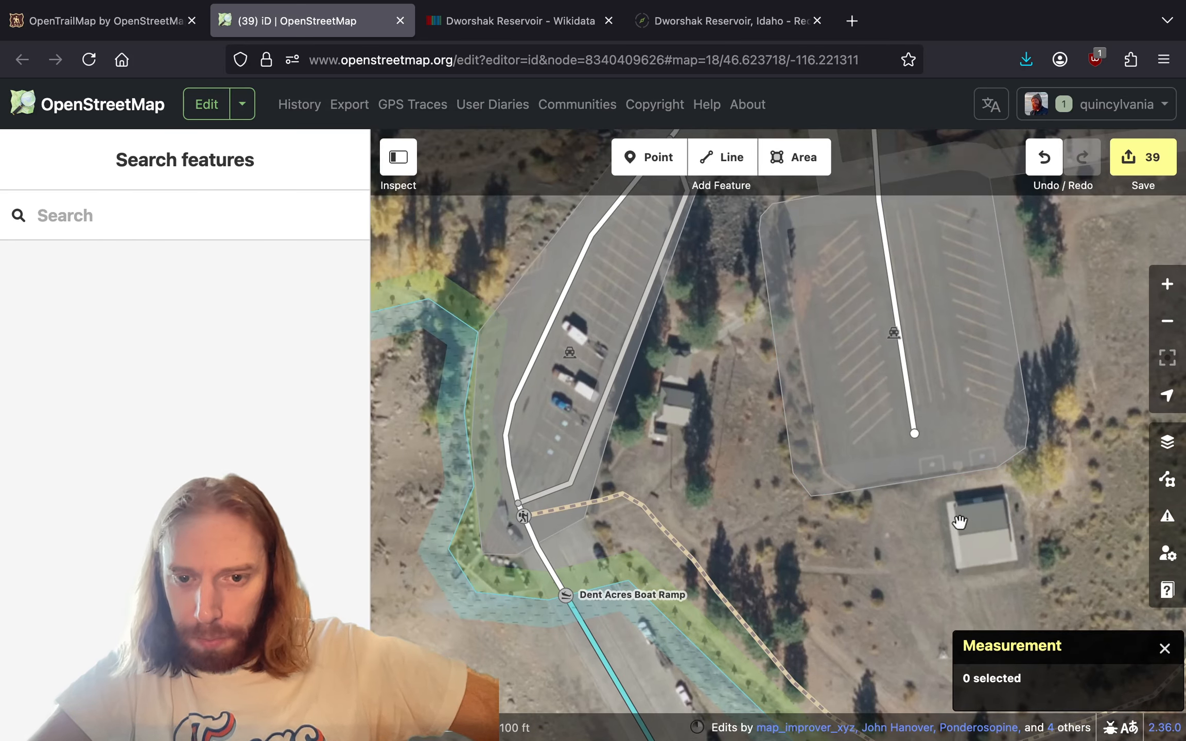
pyautogui.moveTo(752, 433); pyautogui.dragTo(693, 493)
# - Follow the reservoir downstream past the dam and examine the North Fork Clearwater River as far as the State Highway 7 bridge
pyautogui.scroll(-15, 692, 492)
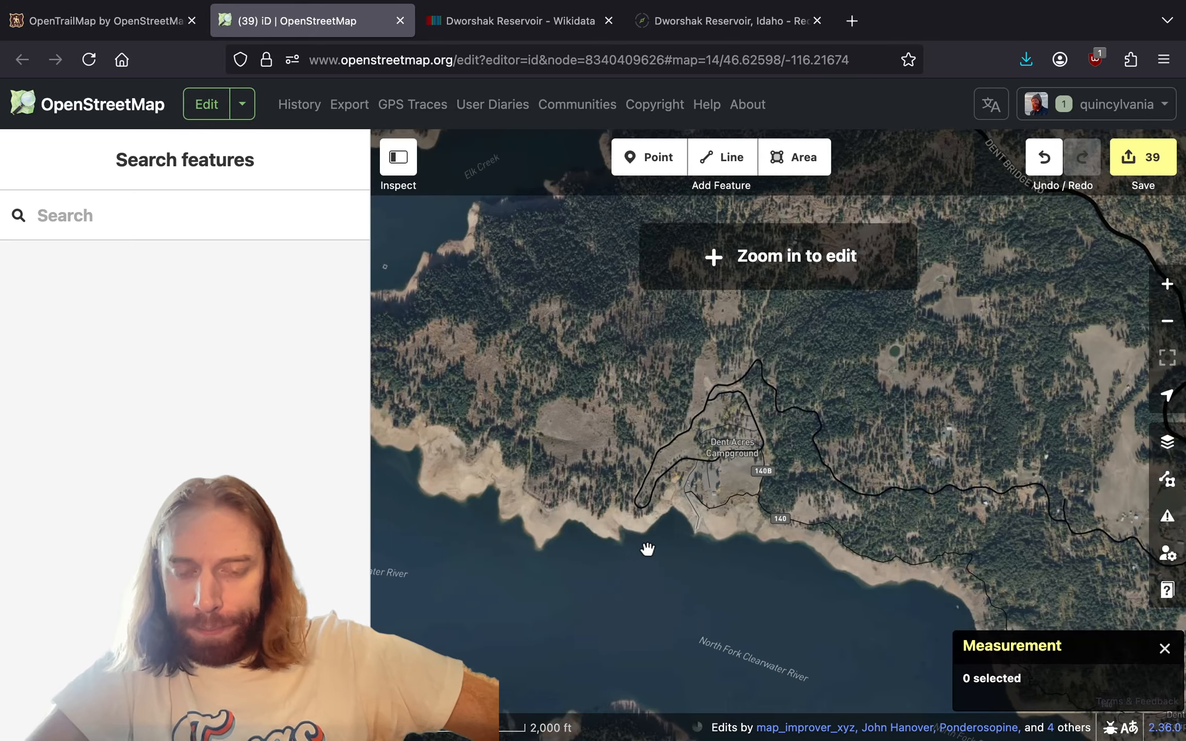
pyautogui.moveTo(646, 548); pyautogui.dragTo(825, 394)
pyautogui.scroll(-5, 825, 394)
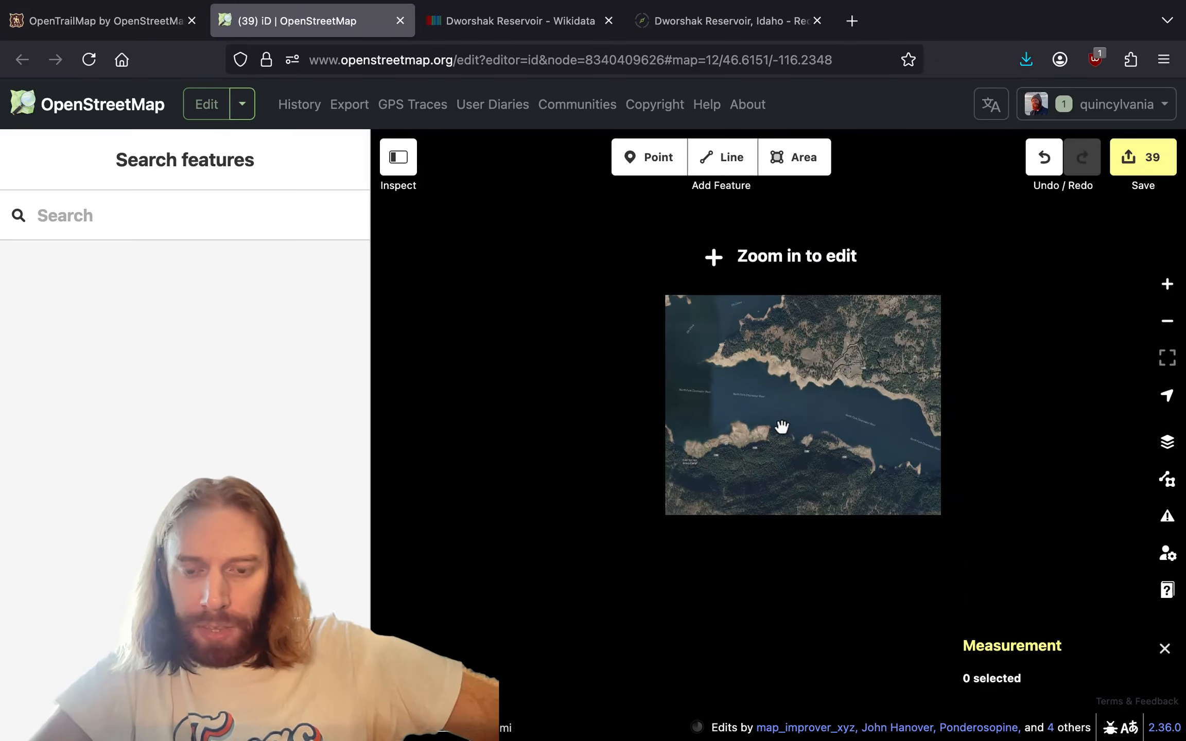
pyautogui.moveTo(586, 498); pyautogui.dragTo(775, 357)
pyautogui.moveTo(917, 633); pyautogui.dragTo(813, 357)
pyautogui.moveTo(766, 549); pyautogui.dragTo(936, 254)
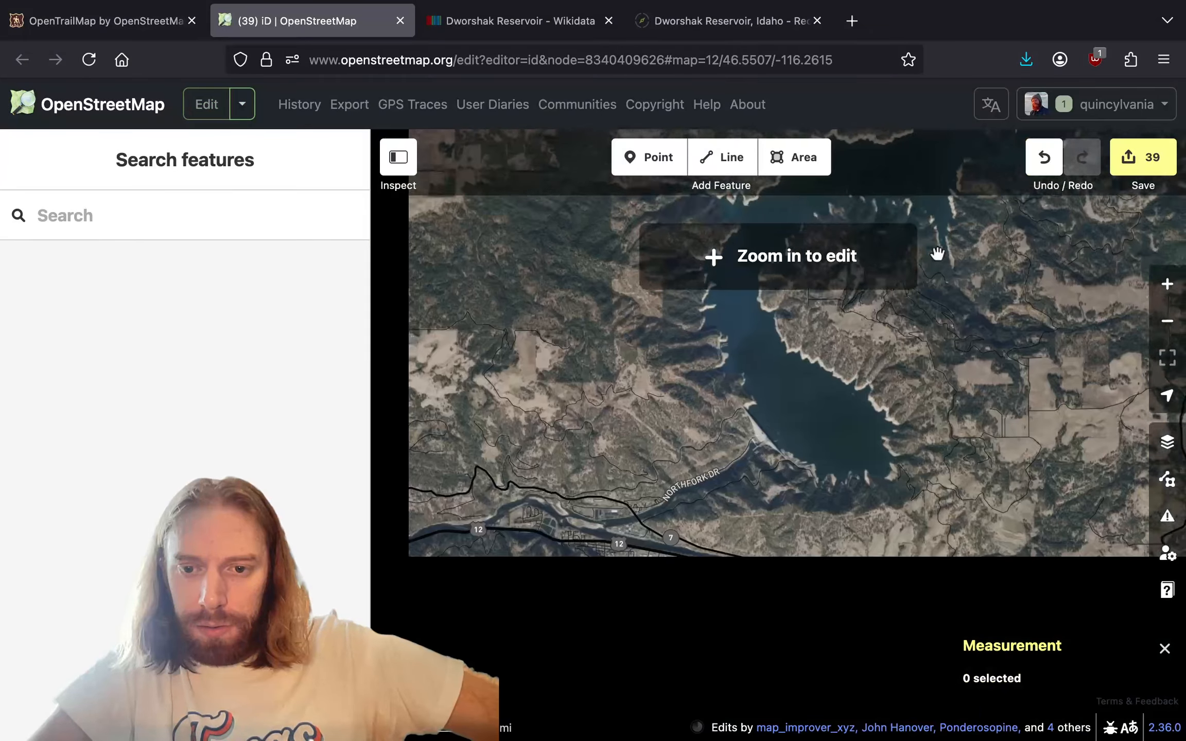
pyautogui.moveTo(771, 476); pyautogui.dragTo(781, 437)
pyautogui.scroll(3, 771, 409)
pyautogui.scroll(6, 771, 410)
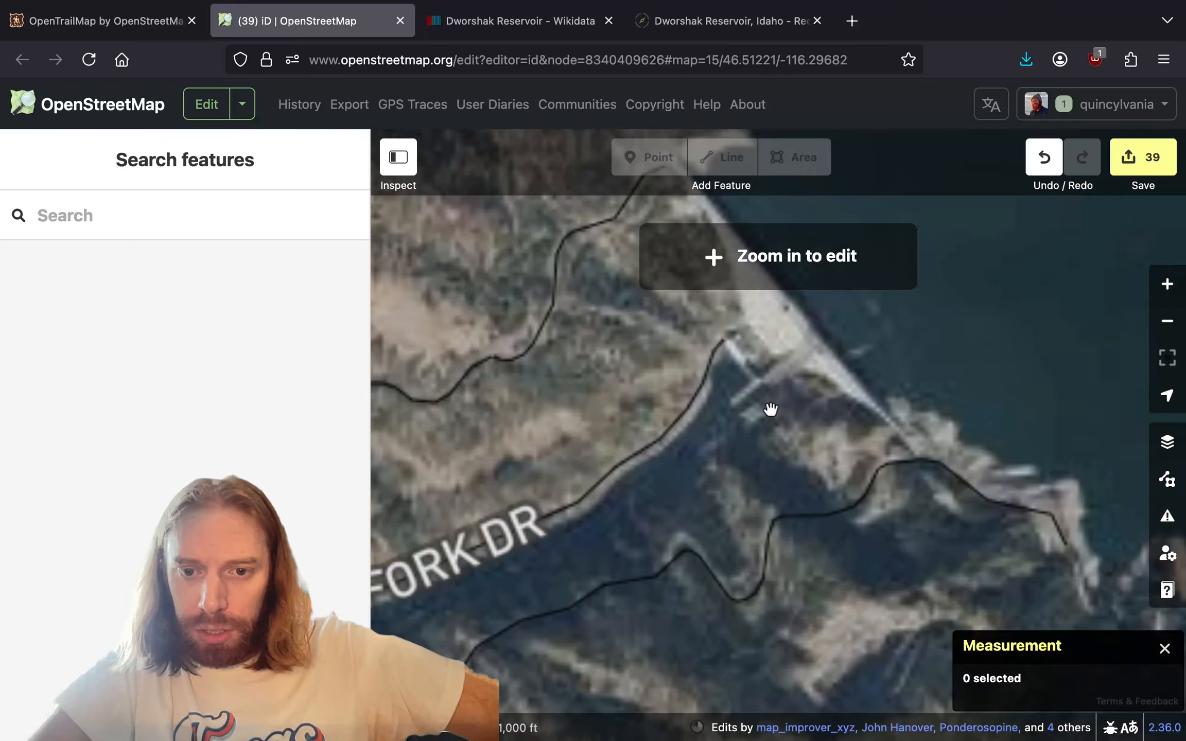
pyautogui.moveTo(678, 468); pyautogui.dragTo(857, 280)
pyautogui.scroll(2, 857, 281)
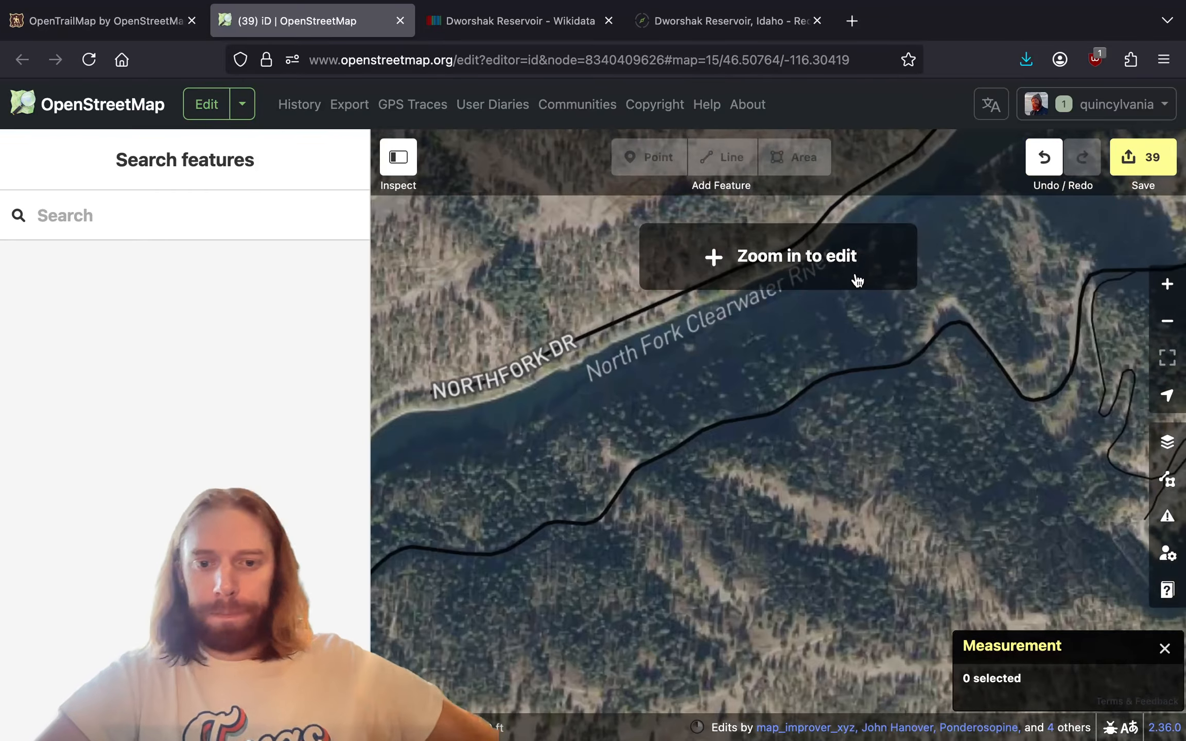
pyautogui.moveTo(693, 489); pyautogui.dragTo(911, 429)
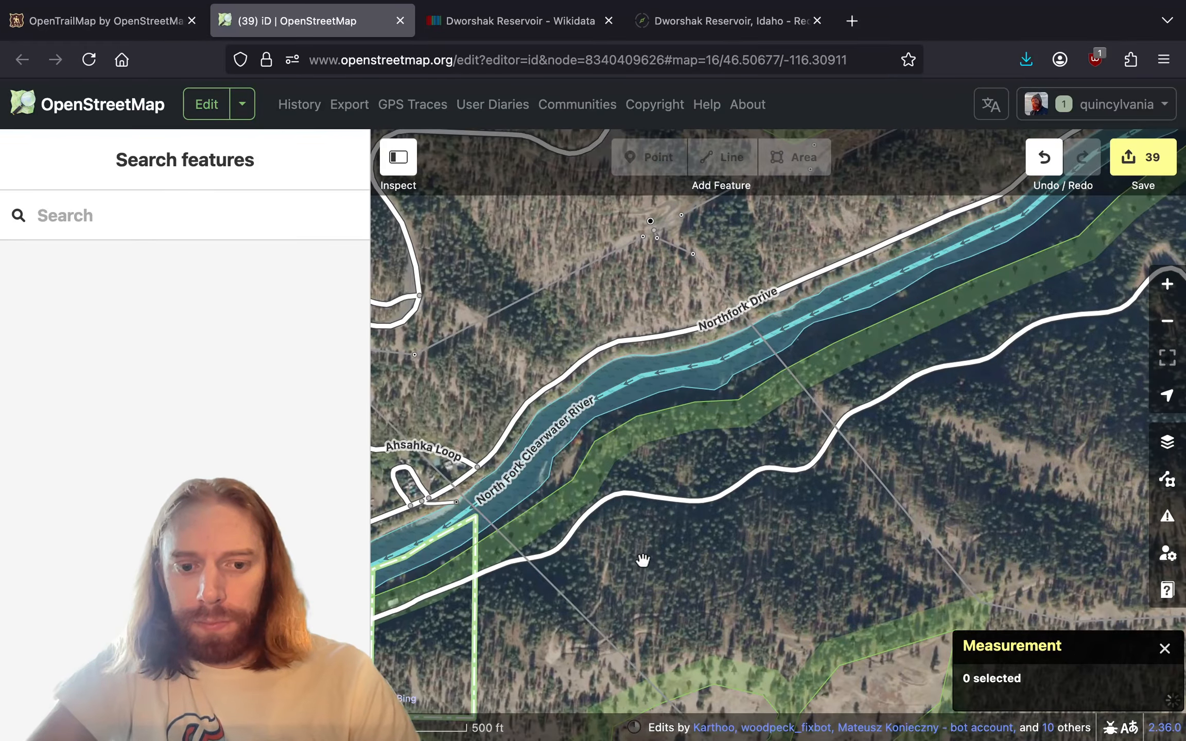
pyautogui.moveTo(643, 561); pyautogui.dragTo(1056, 378)
pyautogui.scroll(4, 781, 463)
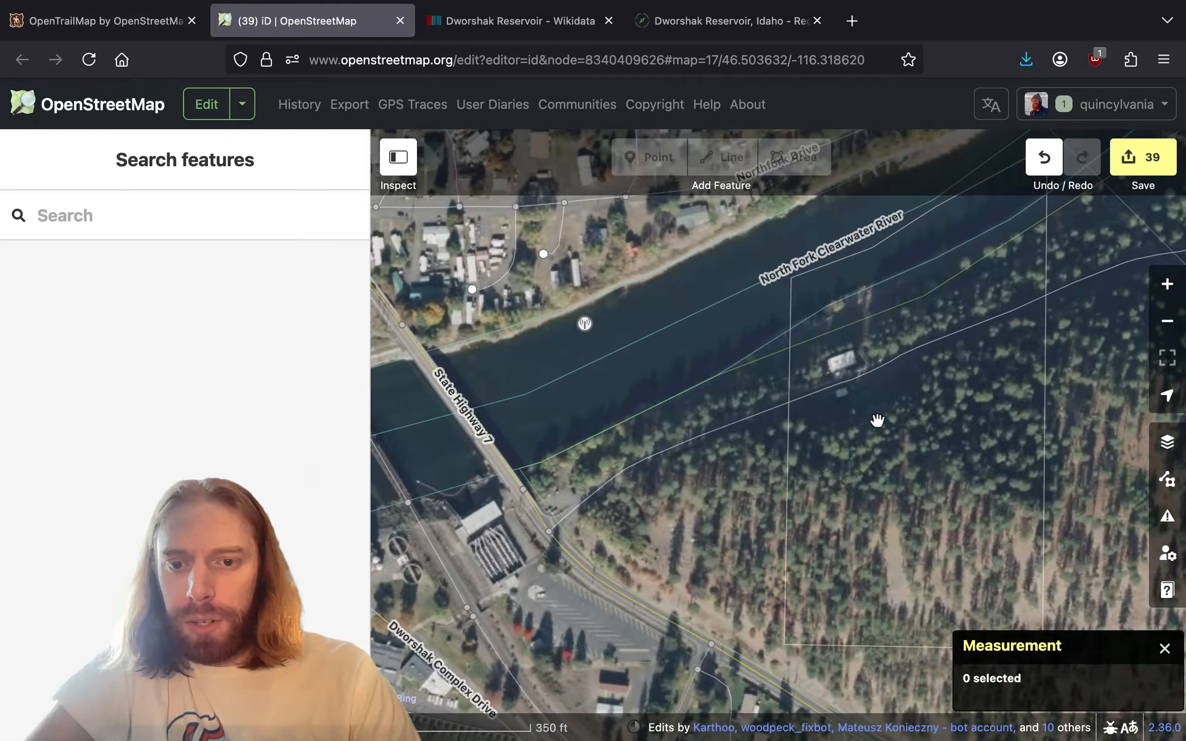
pyautogui.moveTo(879, 421); pyautogui.dragTo(532, 593)
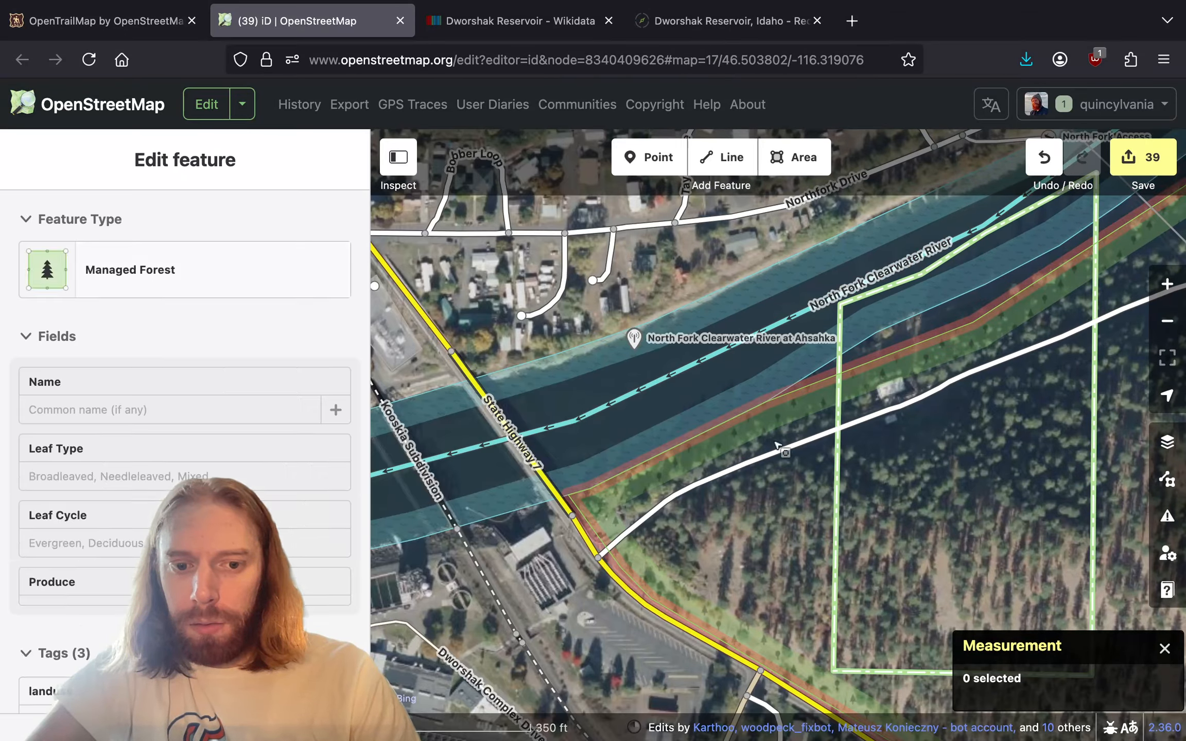
# - Examine the mapped managed forest edges east of State Highway 7 and back up to the south end of the dam
pyautogui.moveTo(888, 537); pyautogui.dragTo(525, 257)
pyautogui.moveTo(926, 460); pyautogui.dragTo(580, 413)
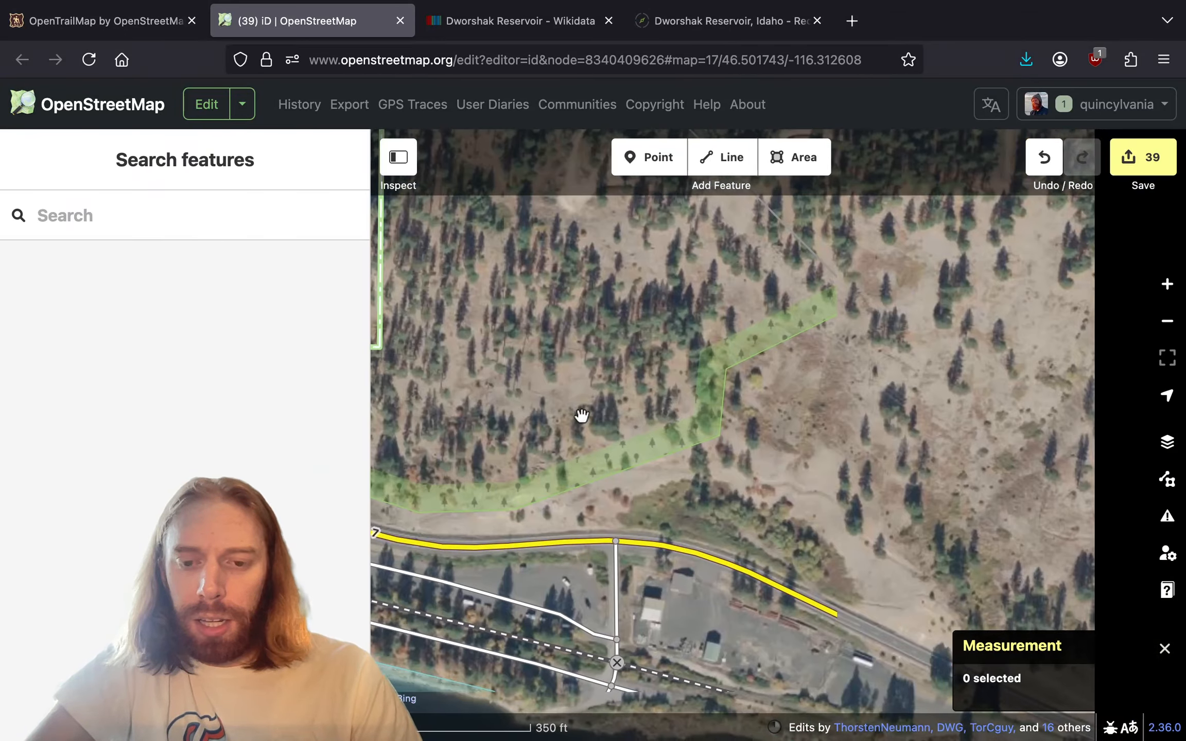
pyautogui.moveTo(998, 437); pyautogui.dragTo(681, 524)
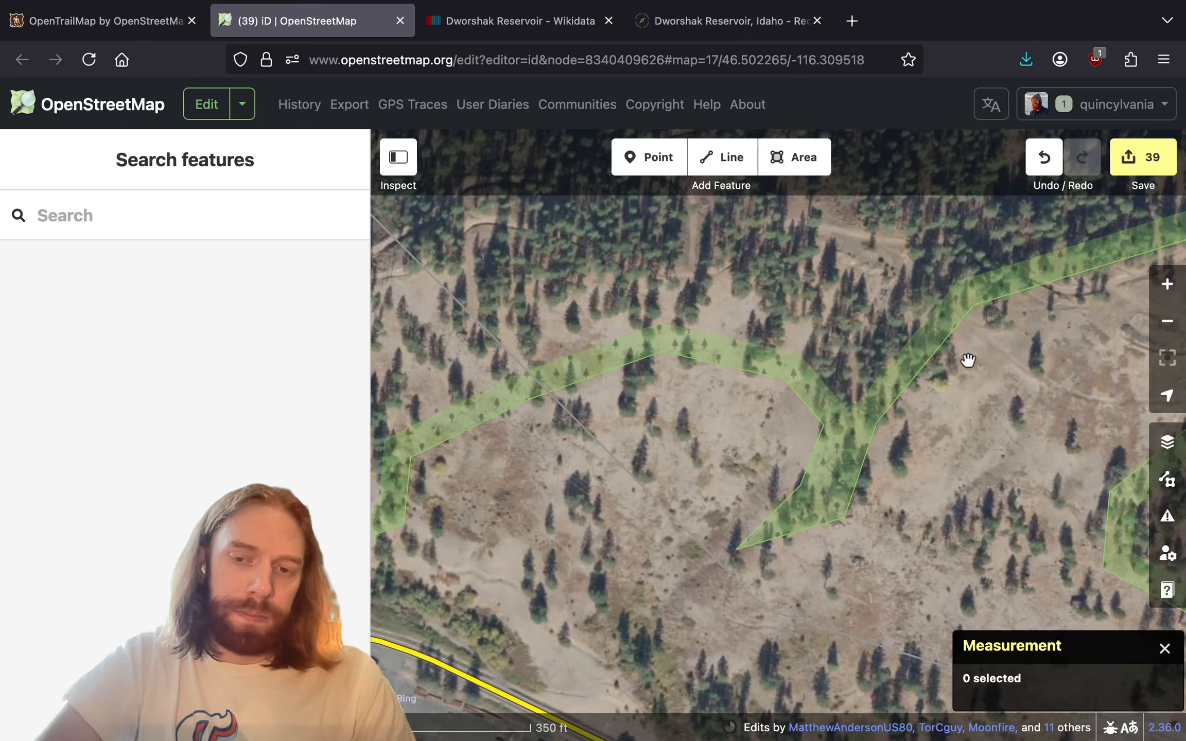
pyautogui.moveTo(968, 360); pyautogui.dragTo(660, 582)
pyautogui.scroll(-5, 630, 521)
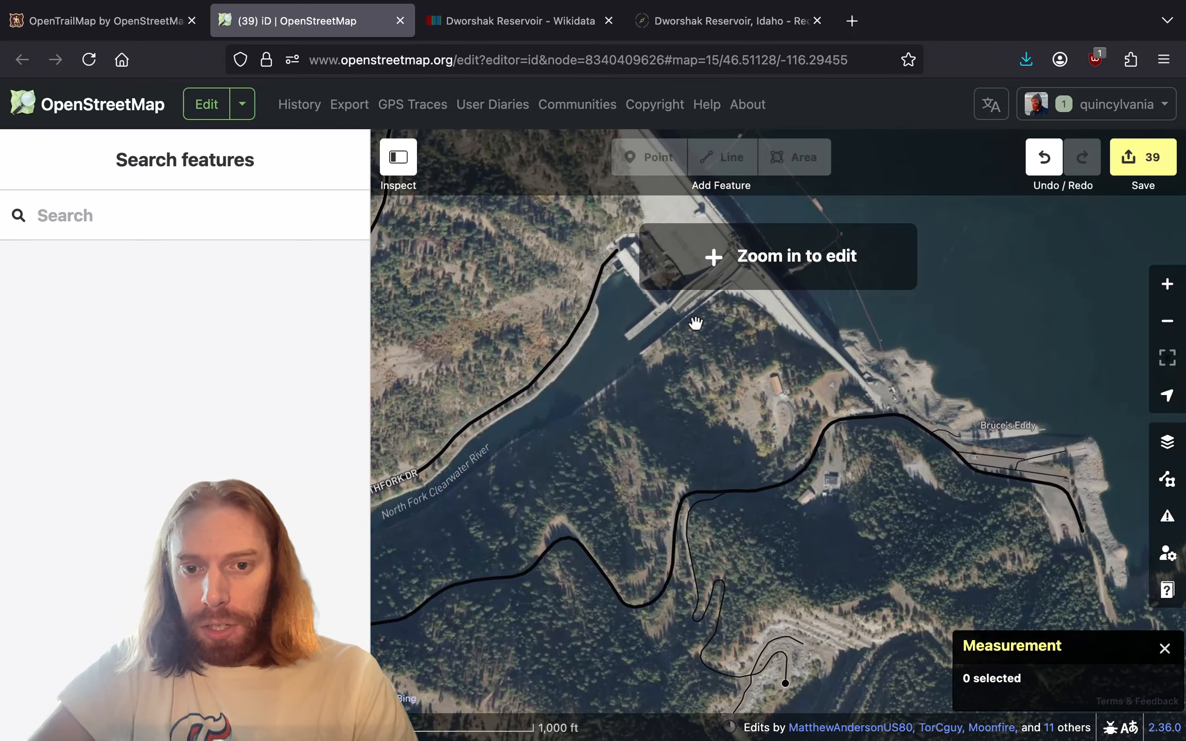
pyautogui.scroll(5, 679, 298)
pyautogui.moveTo(868, 467); pyautogui.dragTo(349, 280)
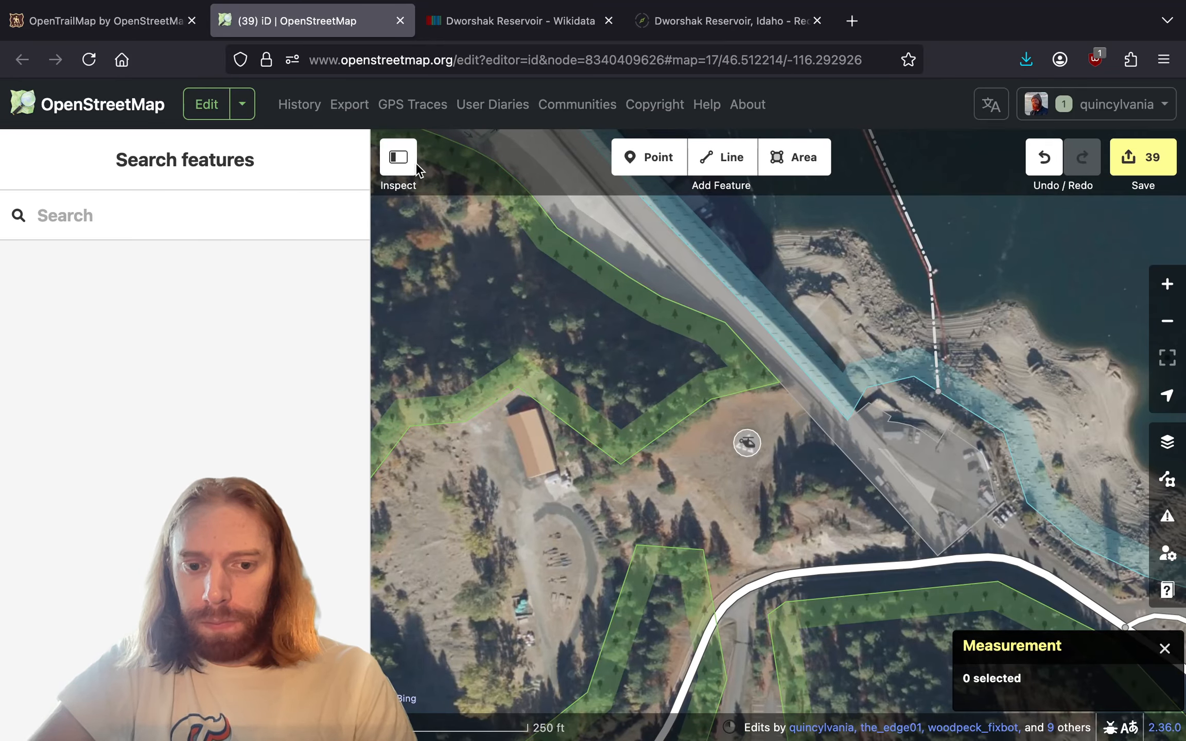
# - Hide the feature sidebar and switch the map below the dam to wireframe fill with the alternate background imagery
pyautogui.click(408, 164)
pyautogui.moveTo(505, 338); pyautogui.dragTo(874, 316)
pyautogui.press('w')
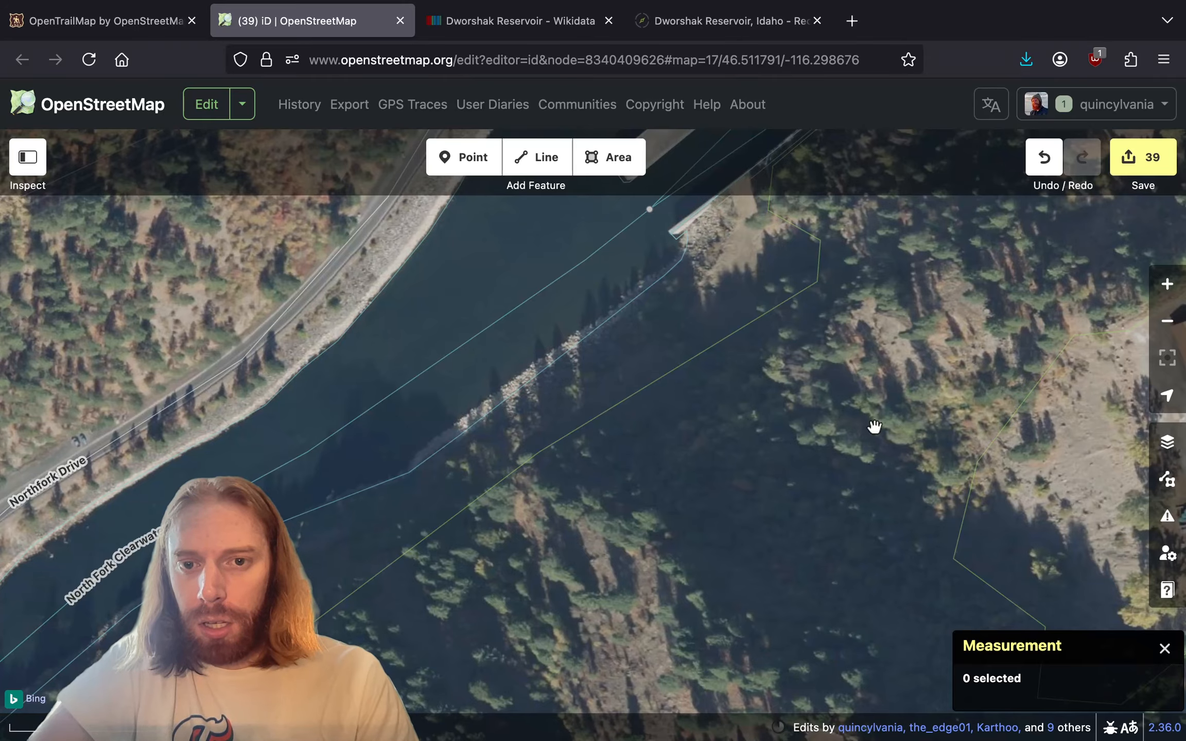
pyautogui.press('super+b')
# - Inspect the North Fork Clearwater River's wooded banks below the dam and the Dworshak Complex Drive area near Kooskia Subdivision on the alternate imagery
pyautogui.moveTo(683, 555); pyautogui.dragTo(739, 302)
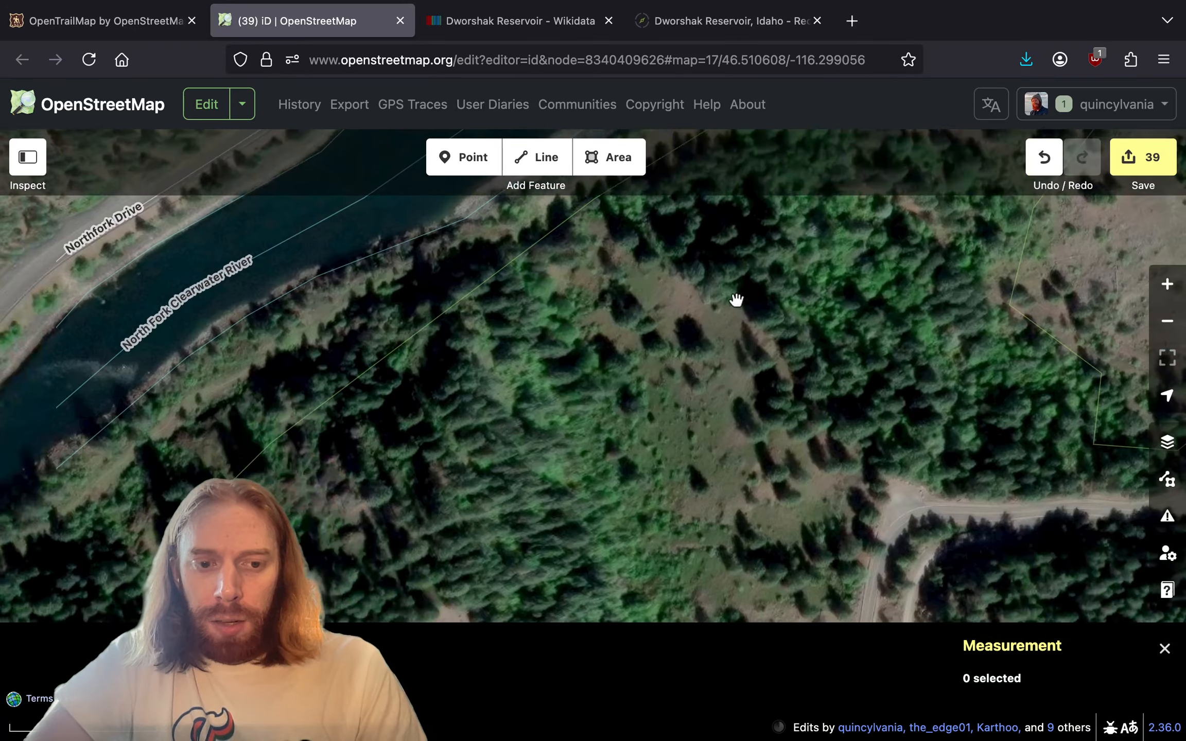
pyautogui.scroll(-2, 649, 429)
pyautogui.scroll(-3, 649, 430)
pyautogui.moveTo(470, 514); pyautogui.dragTo(1013, 379)
pyautogui.moveTo(576, 547); pyautogui.dragTo(949, 295)
pyautogui.moveTo(425, 580); pyautogui.dragTo(646, 474)
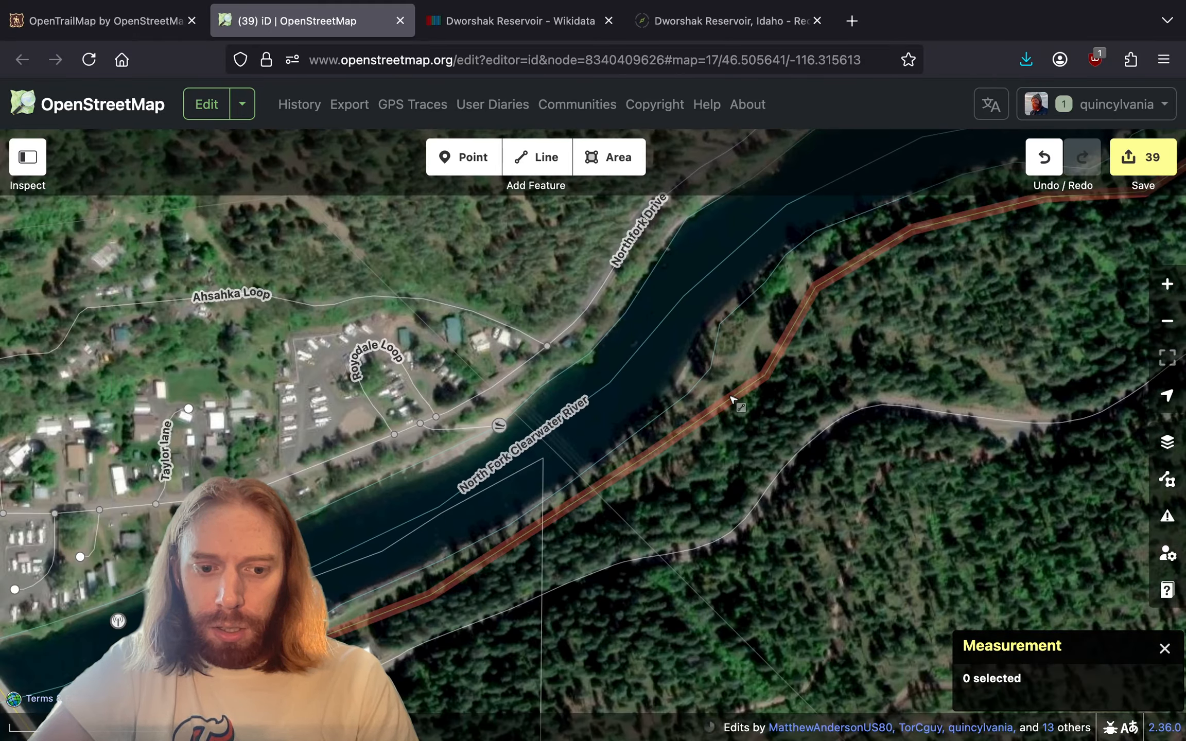
pyautogui.moveTo(964, 341); pyautogui.dragTo(882, 312)
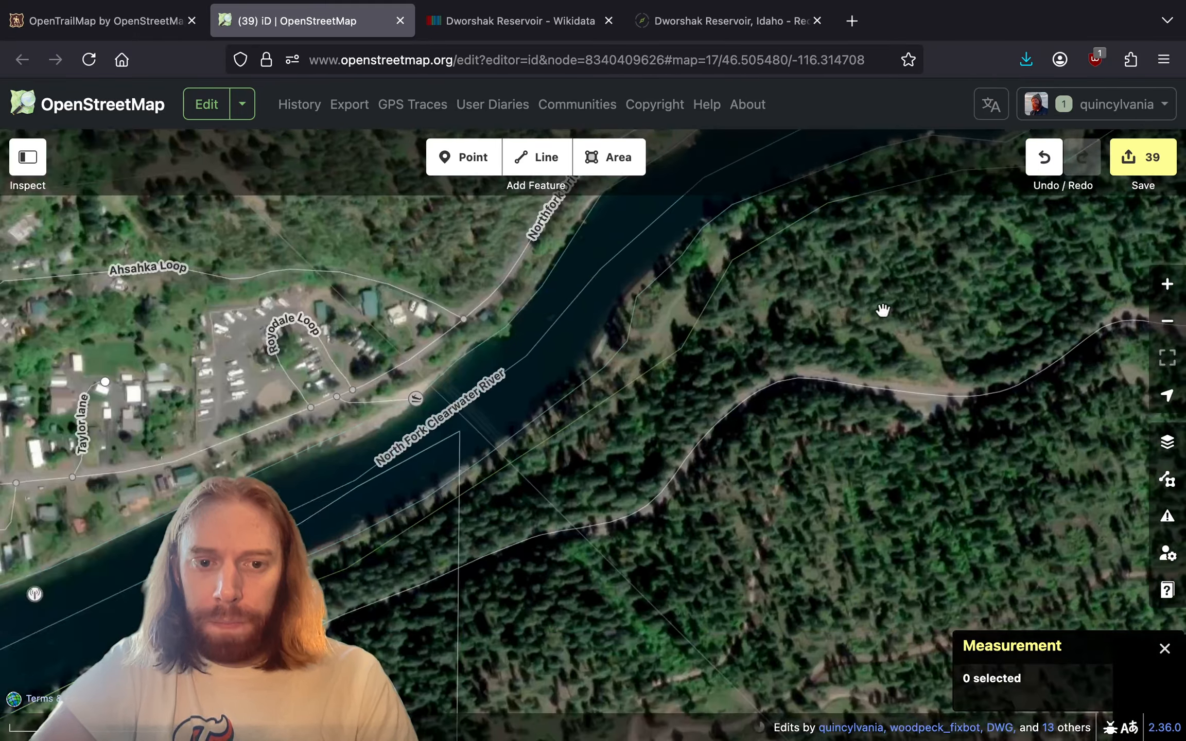
pyautogui.scroll(-5, 884, 311)
pyautogui.scroll(6, 596, 582)
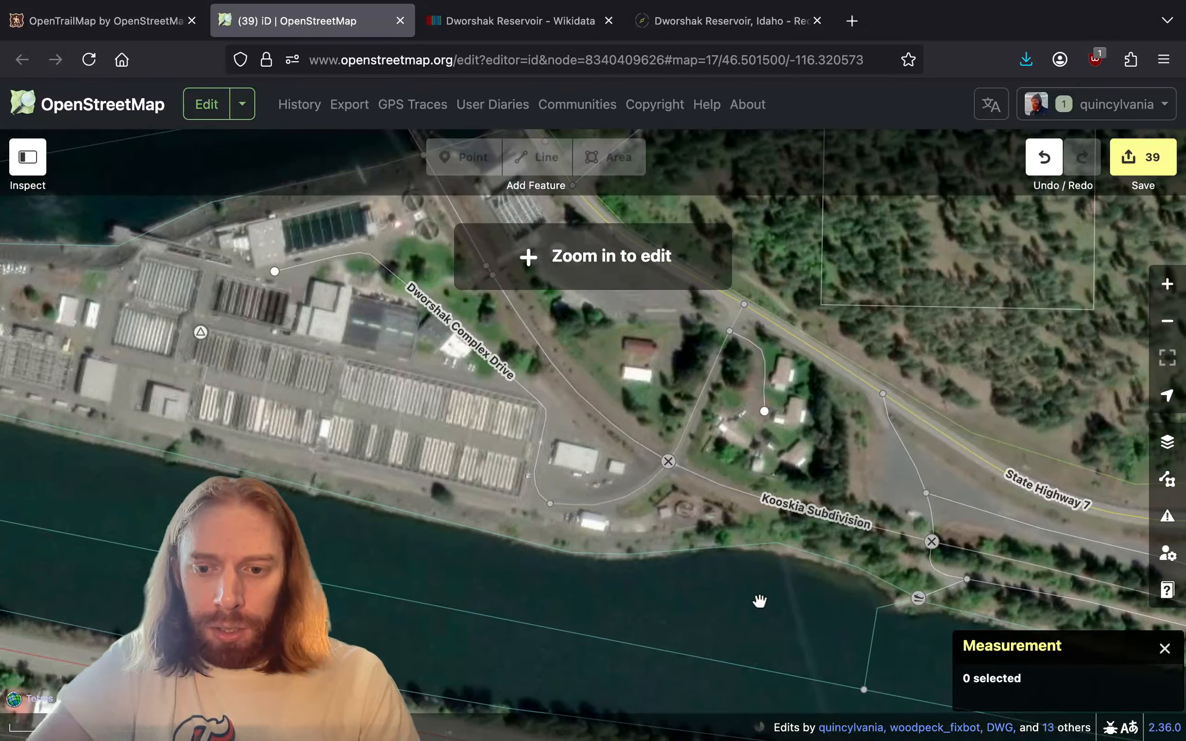
# - Draw a line about 77 ft long from the North Fork Access slipway to the North Fork Clearwater River centreline
pyautogui.moveTo(938, 661); pyautogui.dragTo(323, 593)
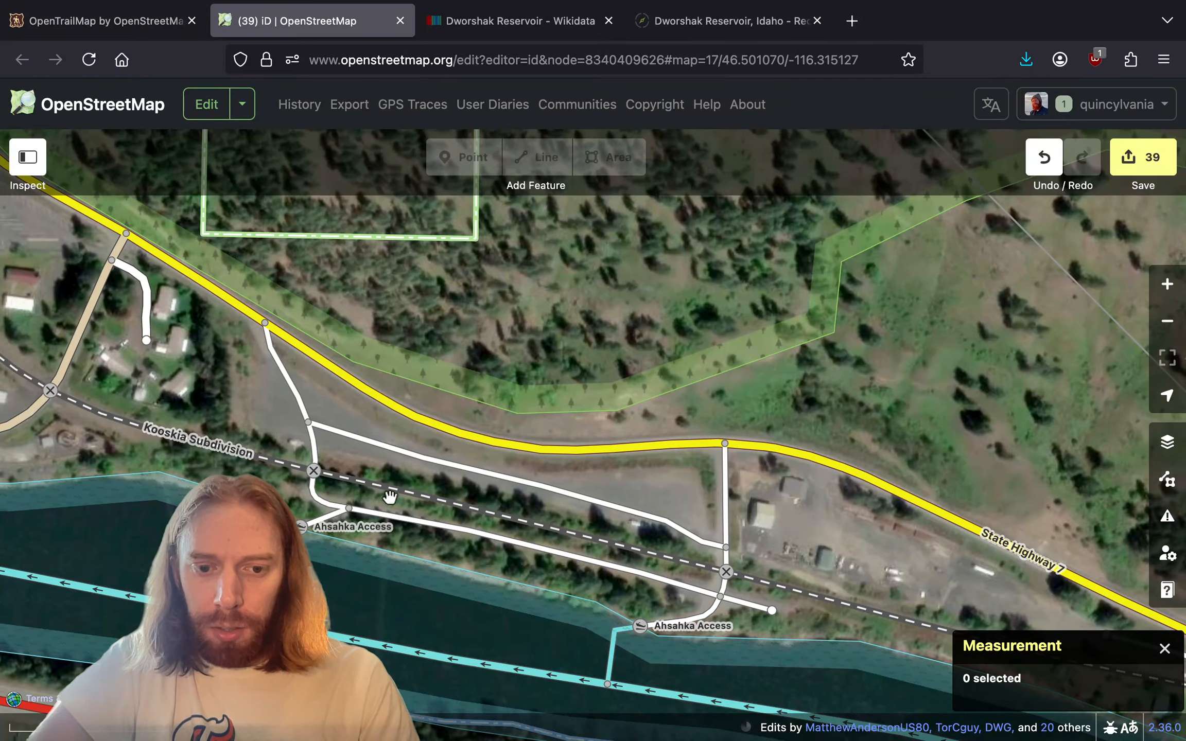
pyautogui.moveTo(598, 247); pyautogui.dragTo(919, 449)
pyautogui.moveTo(705, 323); pyautogui.dragTo(682, 560)
pyautogui.moveTo(702, 355); pyautogui.dragTo(643, 595)
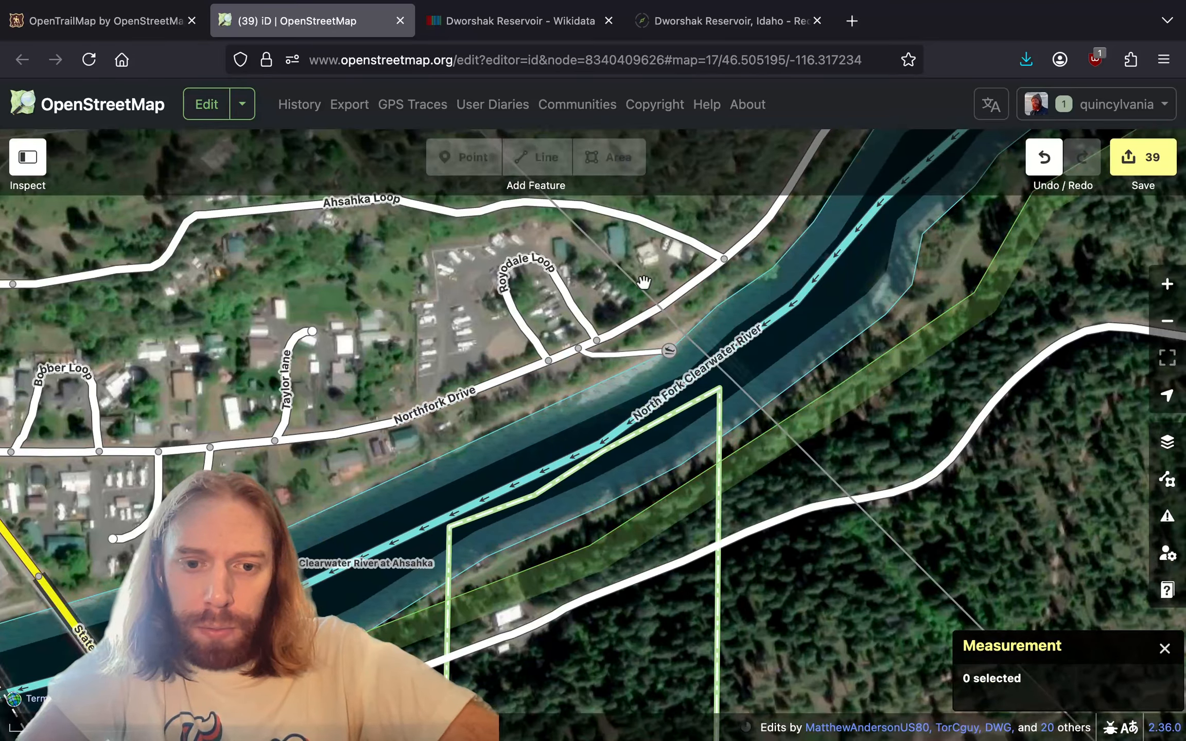
pyautogui.scroll(5, 643, 282)
pyautogui.moveTo(755, 540); pyautogui.dragTo(756, 359)
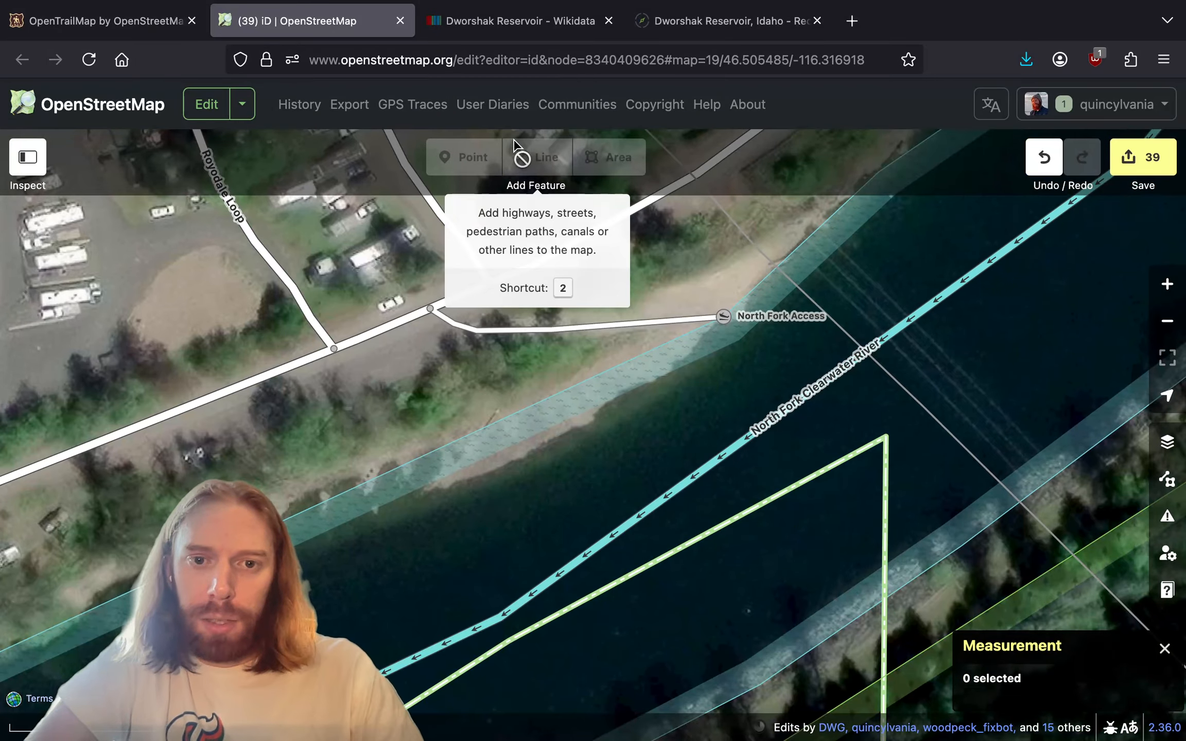
pyautogui.click(536, 157)
pyautogui.press('w')
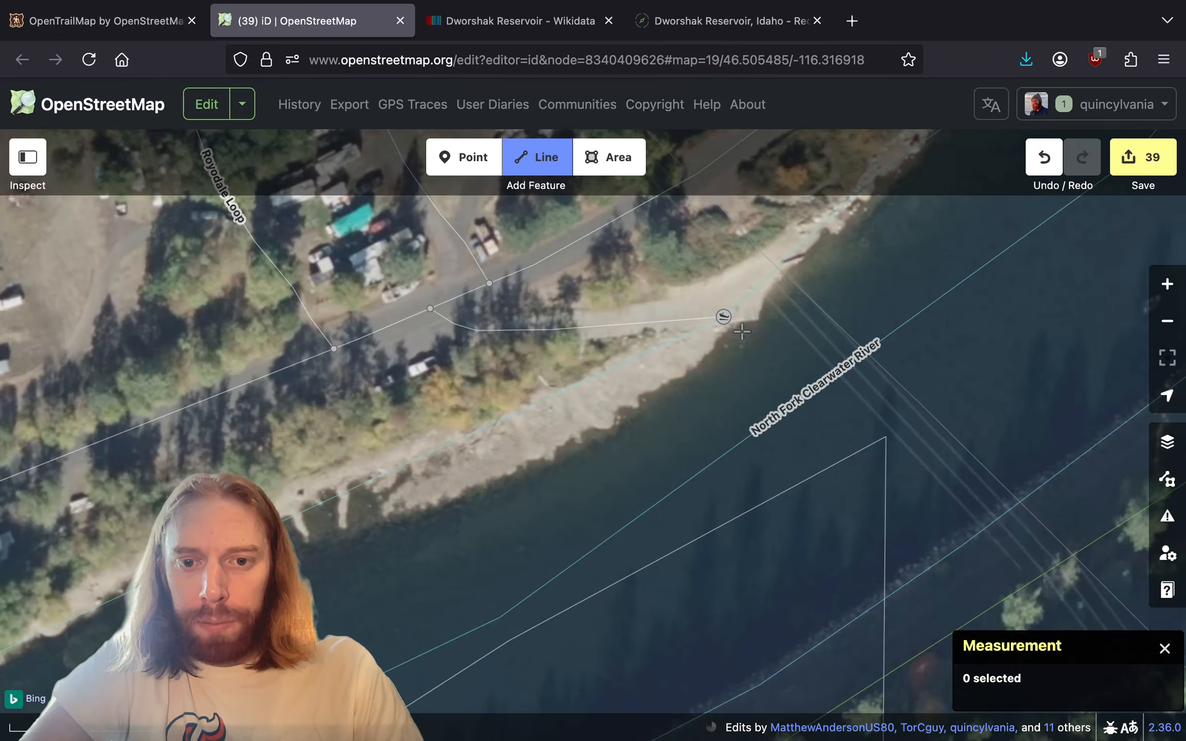
pyautogui.press('w')
pyautogui.click(723, 317)
pyautogui.doubleClick(796, 401)
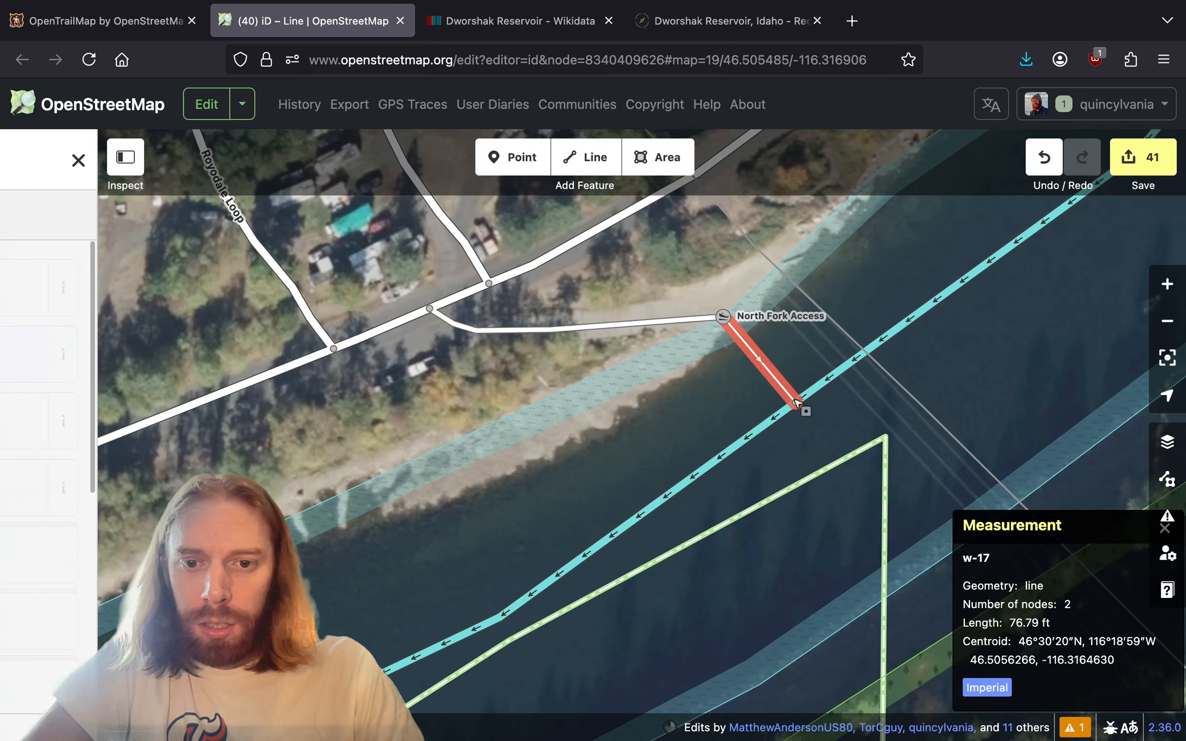
# - Tag the new line with waterway=link, canoe=yes and tidal=no
pyautogui.click(212, 355)
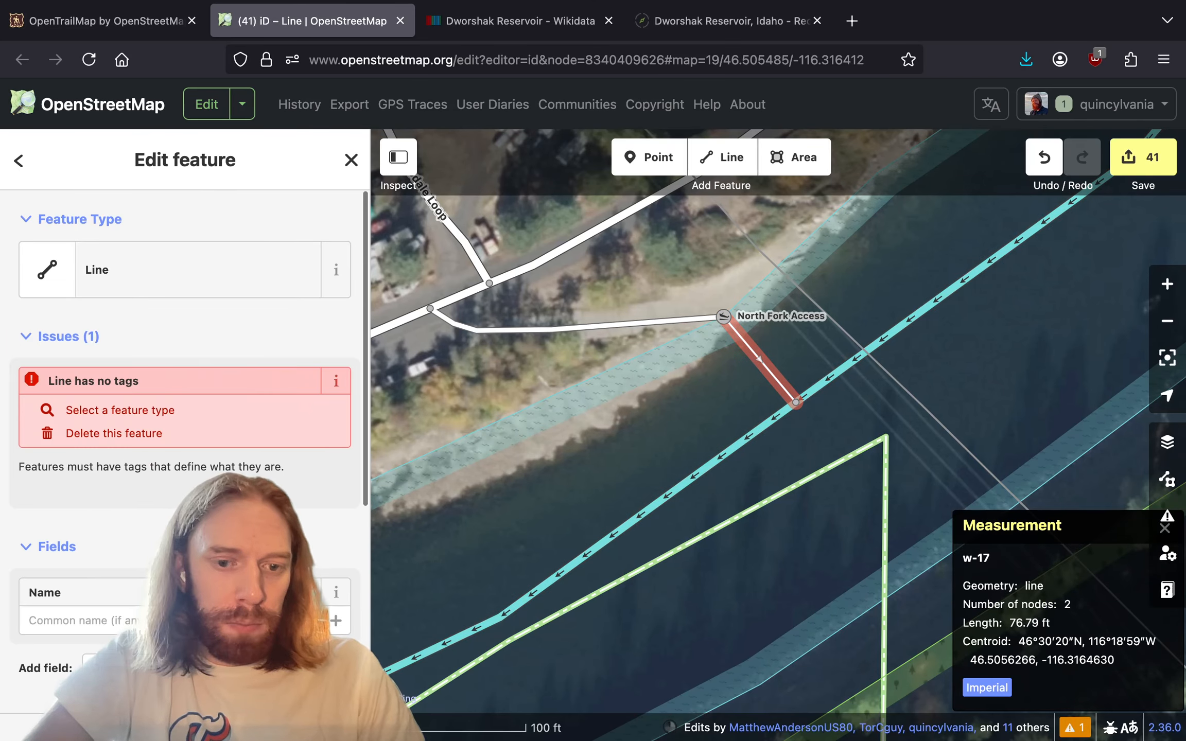
pyautogui.scroll(-5, 115, 592)
pyautogui.write('waterway')
pyautogui.press('Tab')
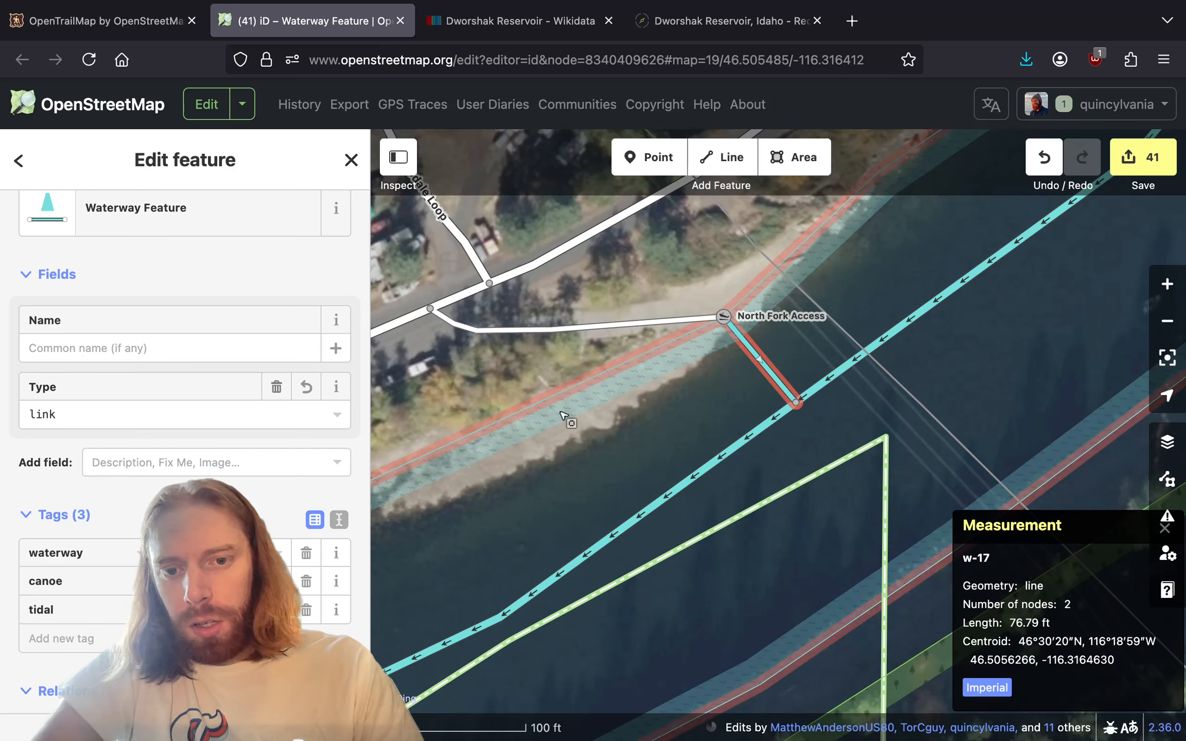
pyautogui.click(757, 306)
pyautogui.press('Escape')
# - Add the tag canoe=yes to the North Fork Access slipway
pyautogui.scroll(-5, 699, 380)
pyautogui.scroll(3, 698, 380)
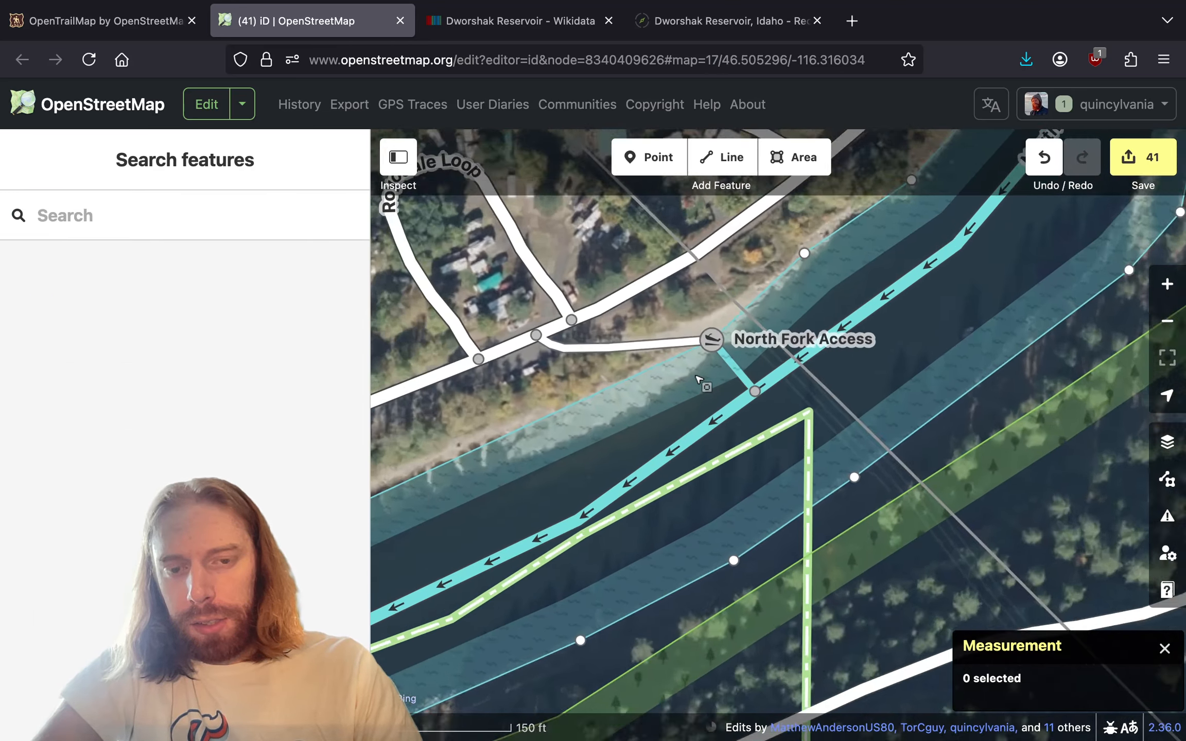
pyautogui.scroll(3, 703, 359)
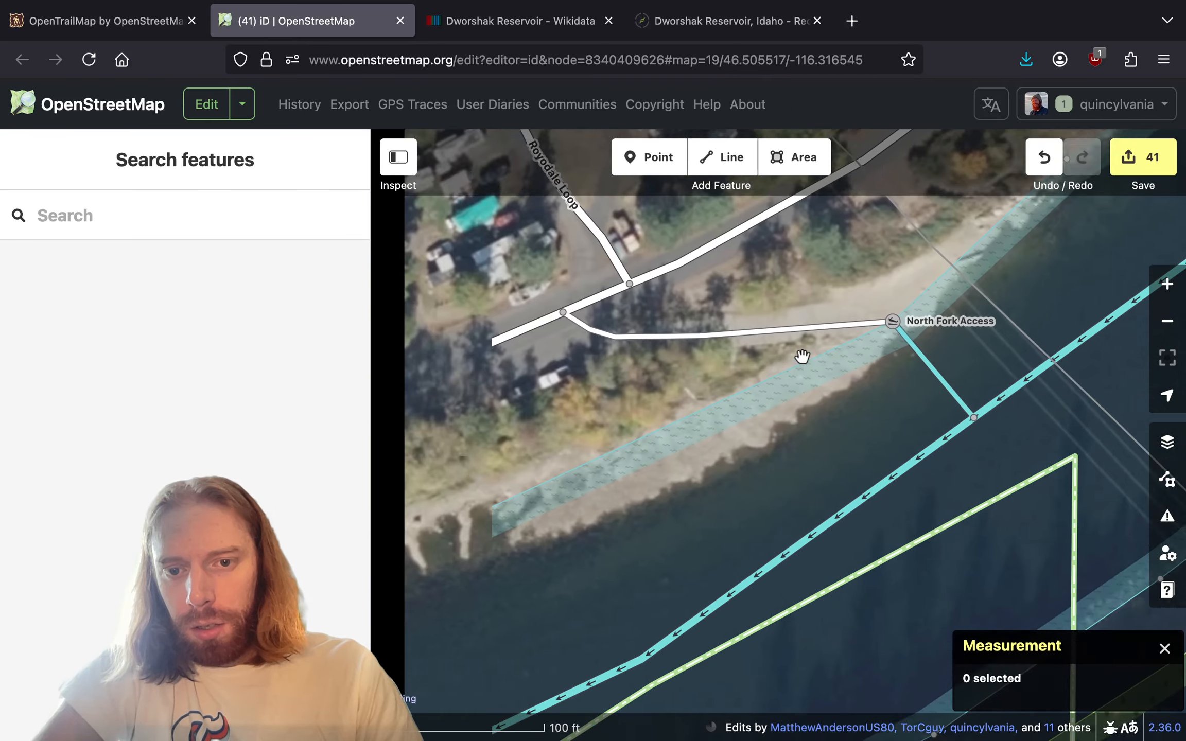
pyautogui.press('w')
pyautogui.press('w')
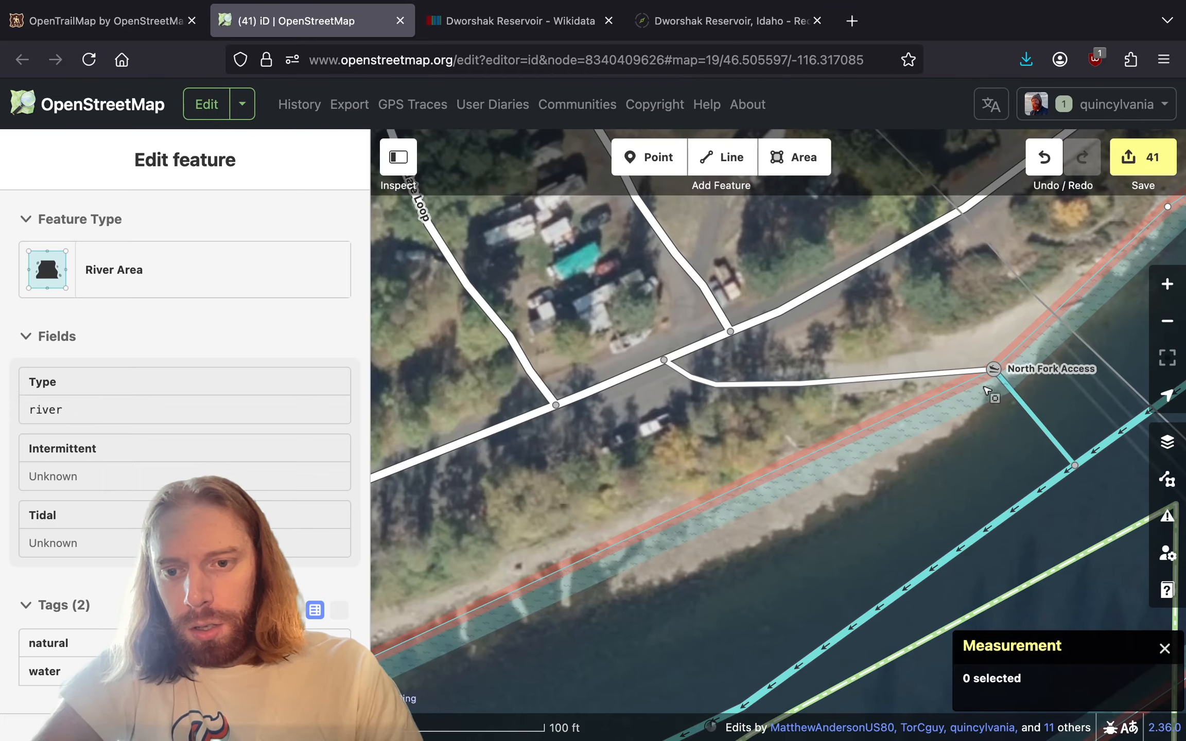
pyautogui.click(994, 369)
pyautogui.scroll(-5, 283, 482)
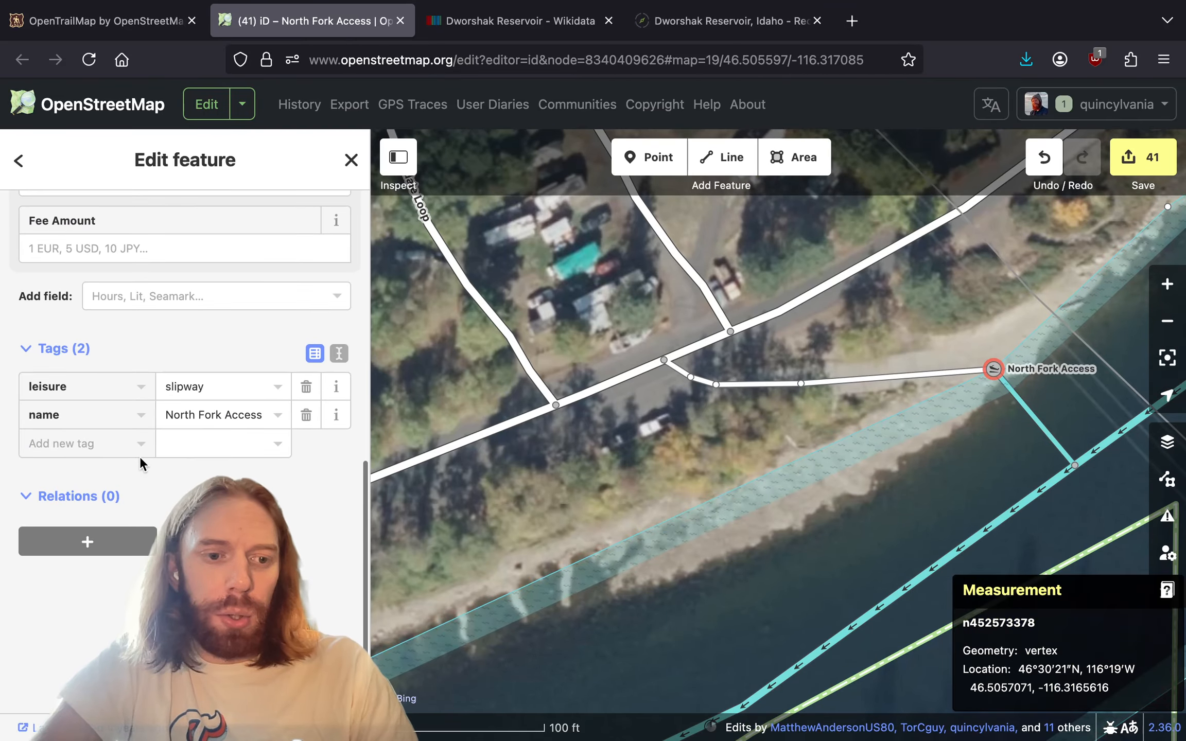
pyautogui.write('canoe')
pyautogui.press('Tab')
pyautogui.write('y')
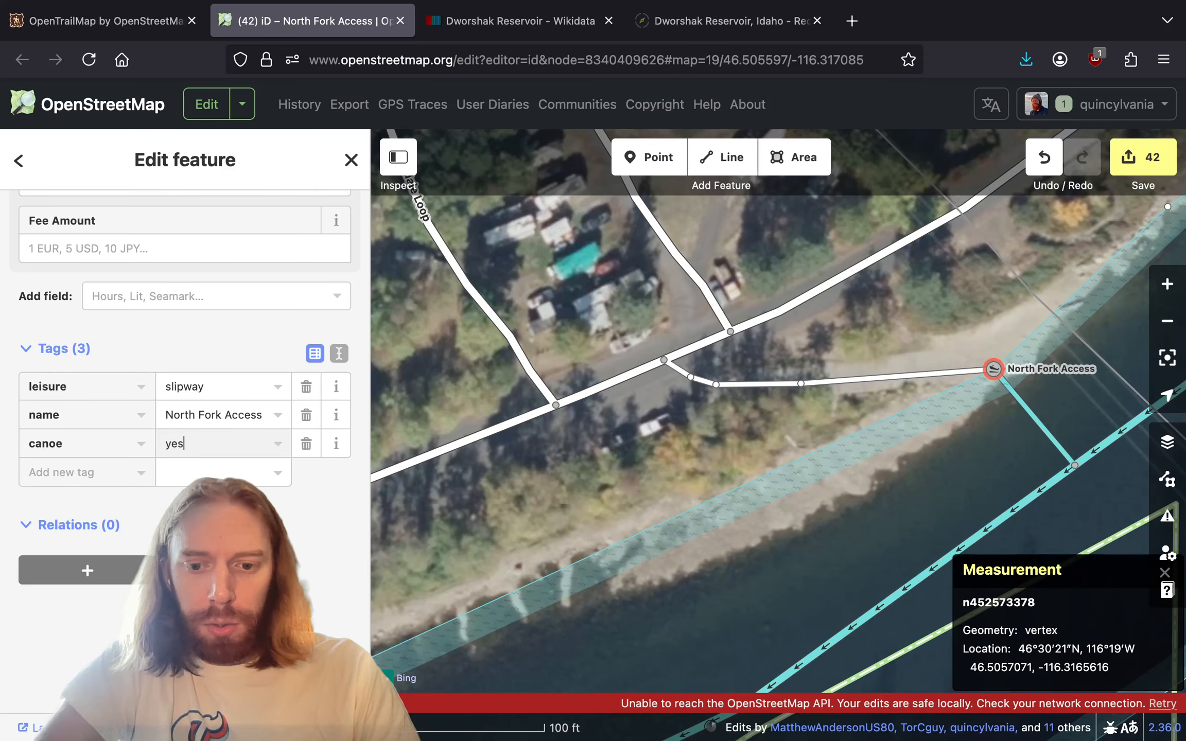
# - Move the link's junction with the river centreline farther into the channel, making the link about 94 ft long
pyautogui.moveTo(723, 526); pyautogui.dragTo(775, 353)
pyautogui.scroll(-3, 775, 353)
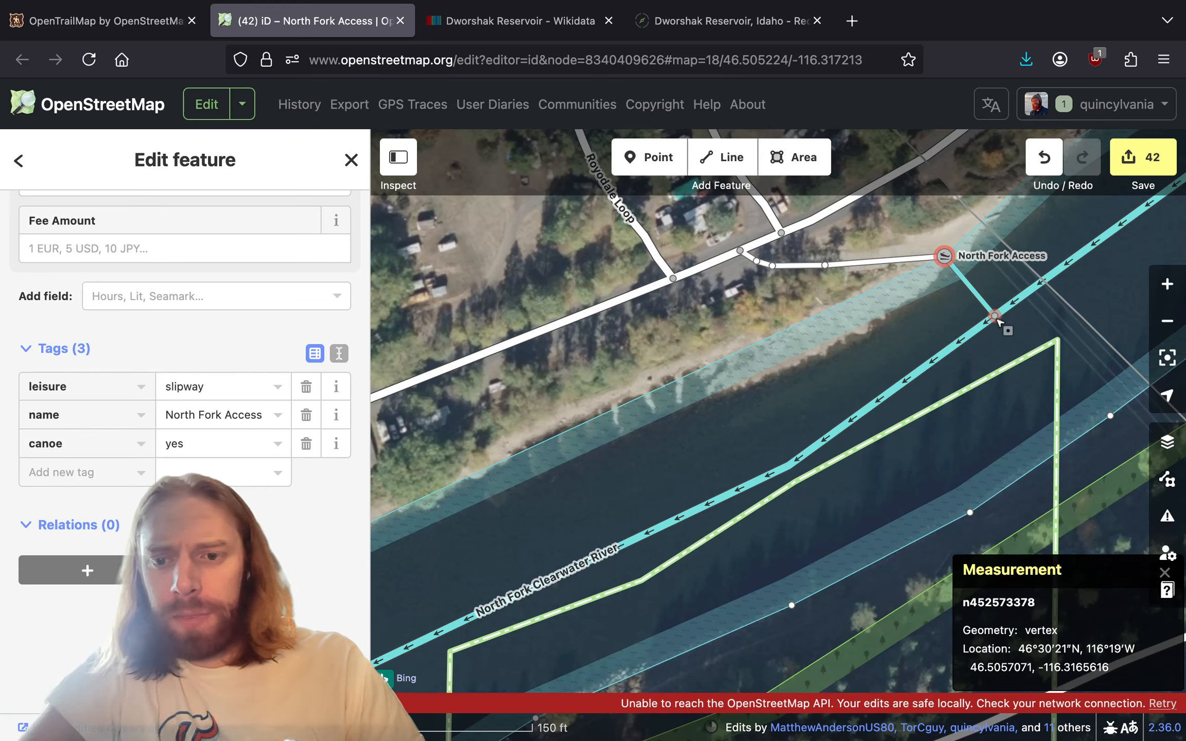
pyautogui.moveTo(996, 318); pyautogui.dragTo(711, 408)
pyautogui.click(890, 329)
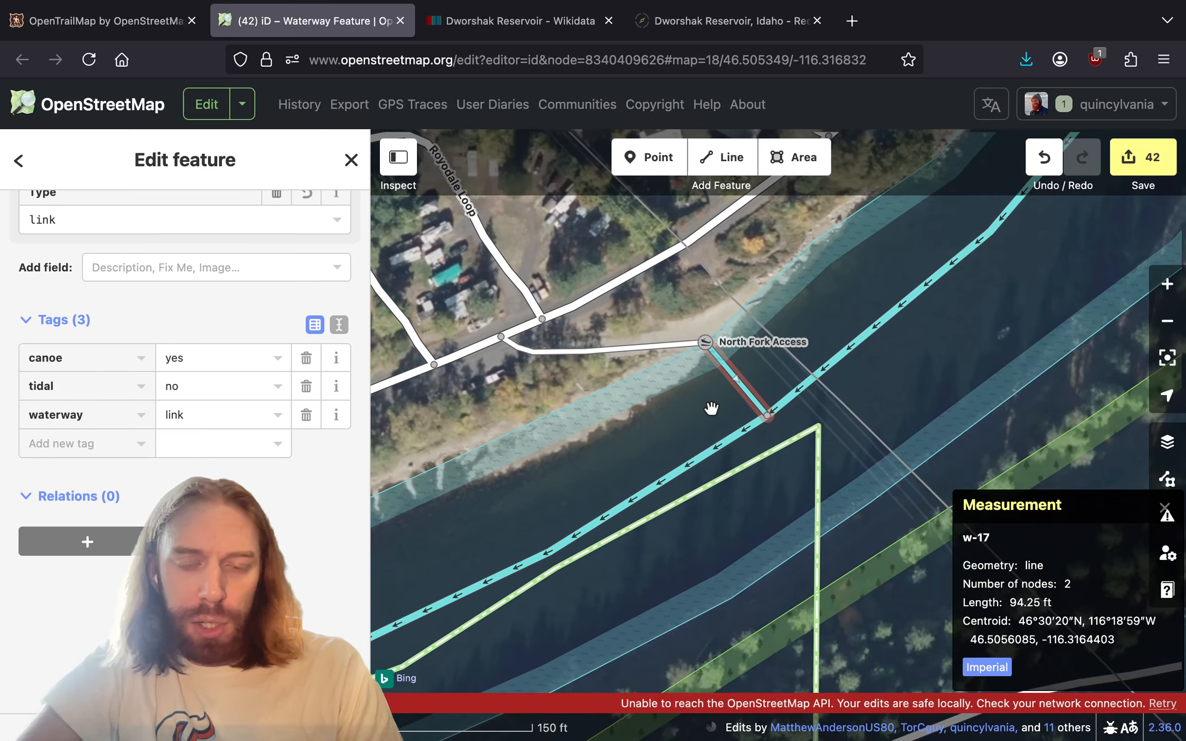
# - Set Tidal to No on the North Fork Clearwater River line
pyautogui.click(739, 438)
pyautogui.moveTo(576, 469); pyautogui.dragTo(918, 290)
pyautogui.scroll(-6, 311, 406)
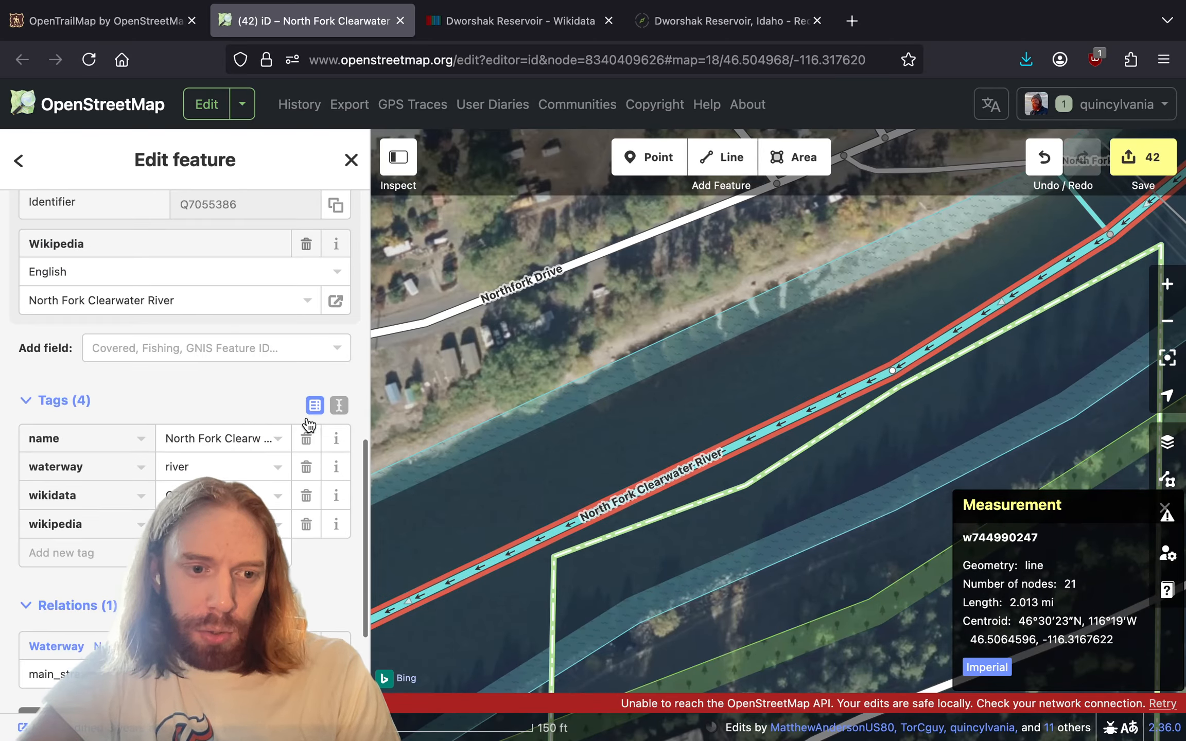
pyautogui.scroll(5, 153, 306)
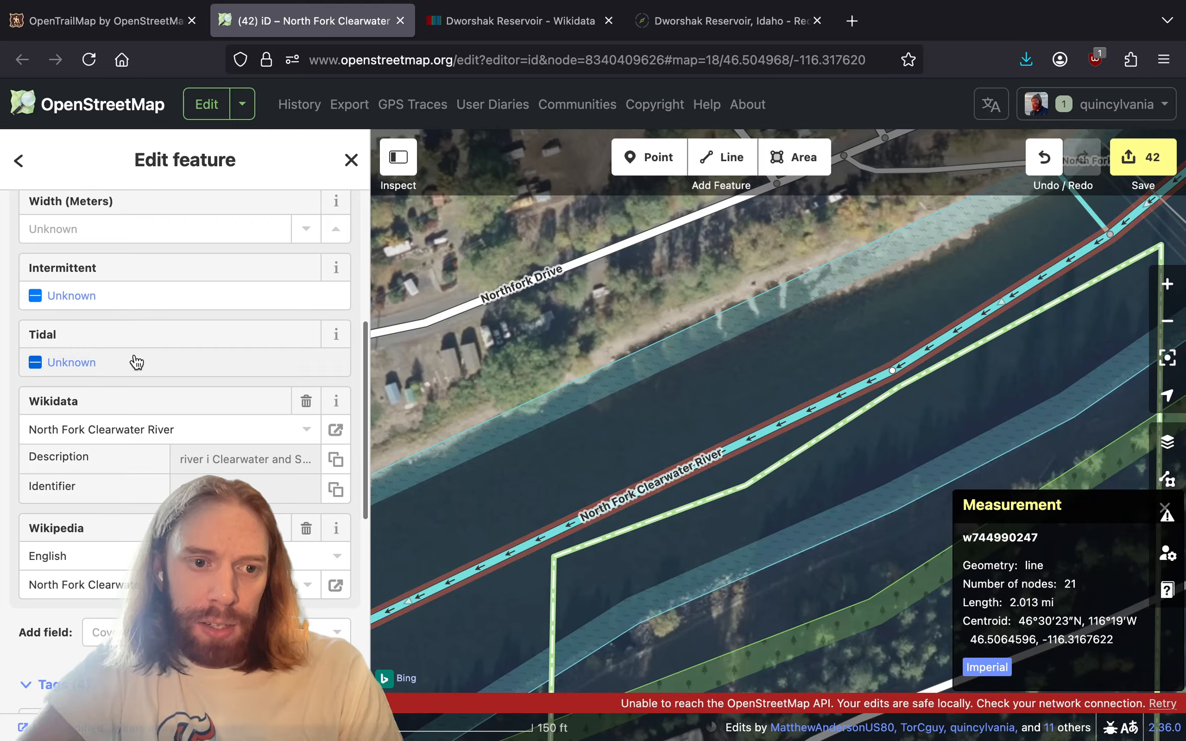
pyautogui.scroll(-10, 709, 365)
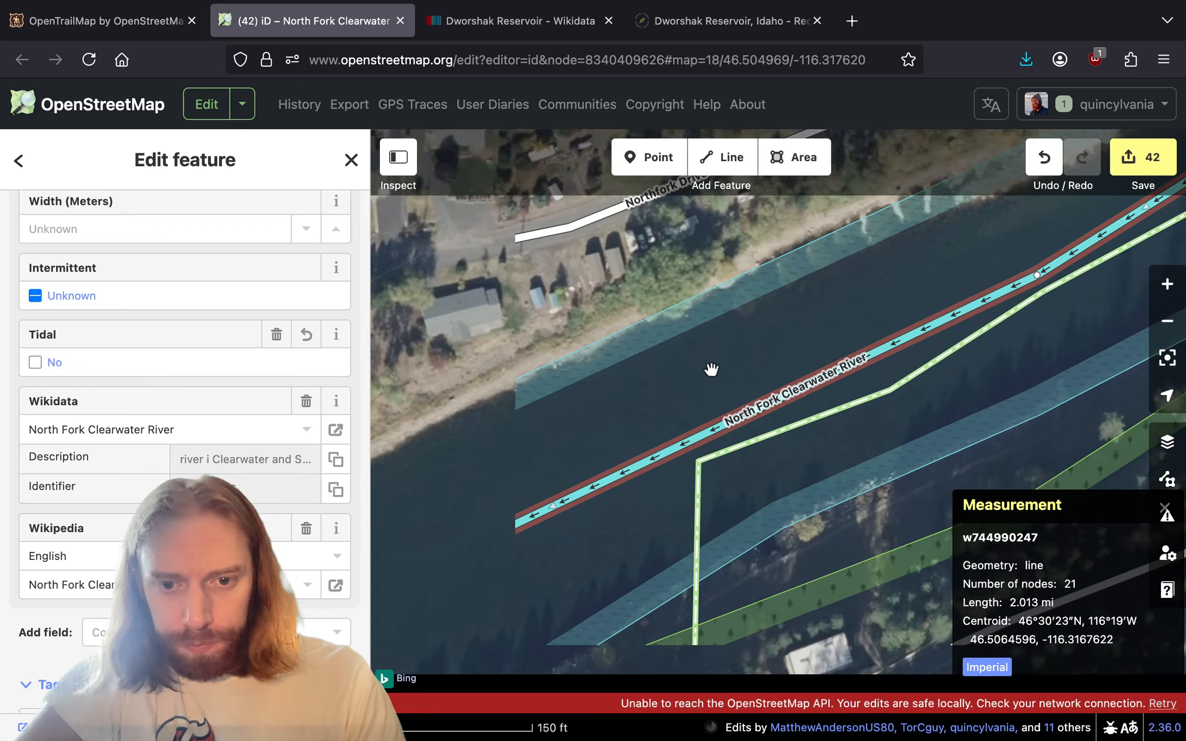
# - Narrow the sidebar and examine the gravel bar and rapids near the North Fork Clearwater River's mouth on both background imageries
pyautogui.scroll(8, 643, 360)
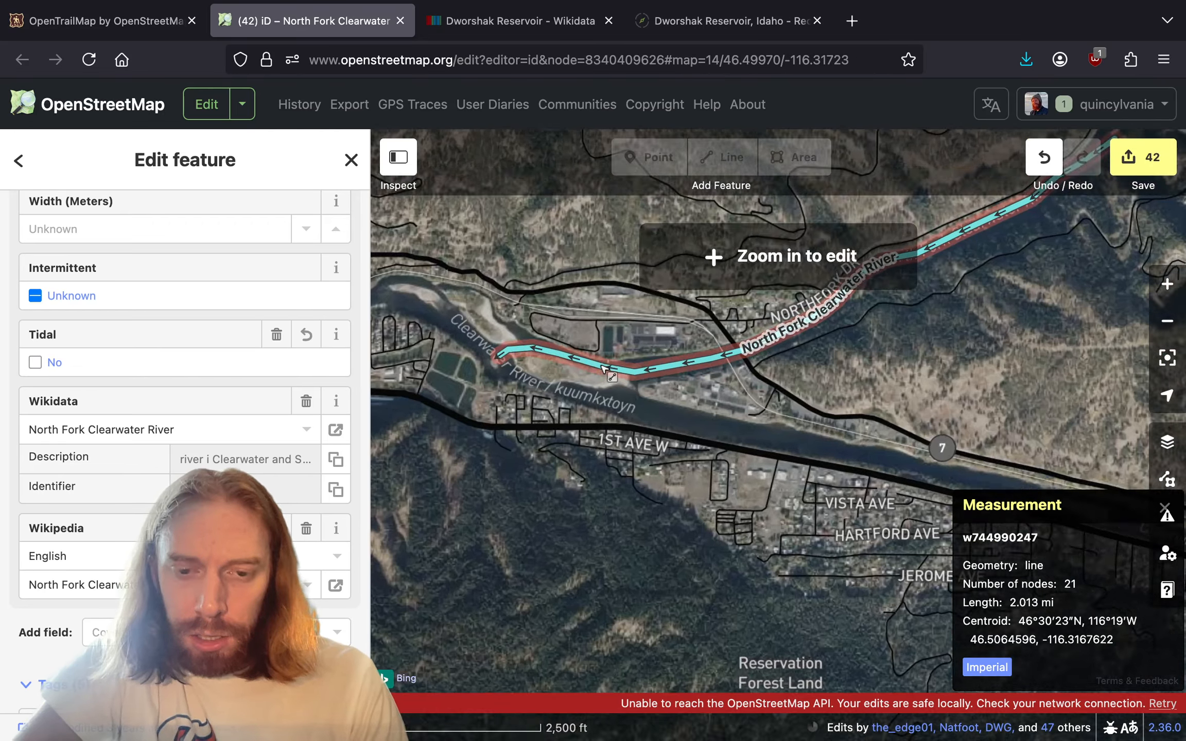
pyautogui.moveTo(497, 428); pyautogui.dragTo(474, 364)
pyautogui.press('w')
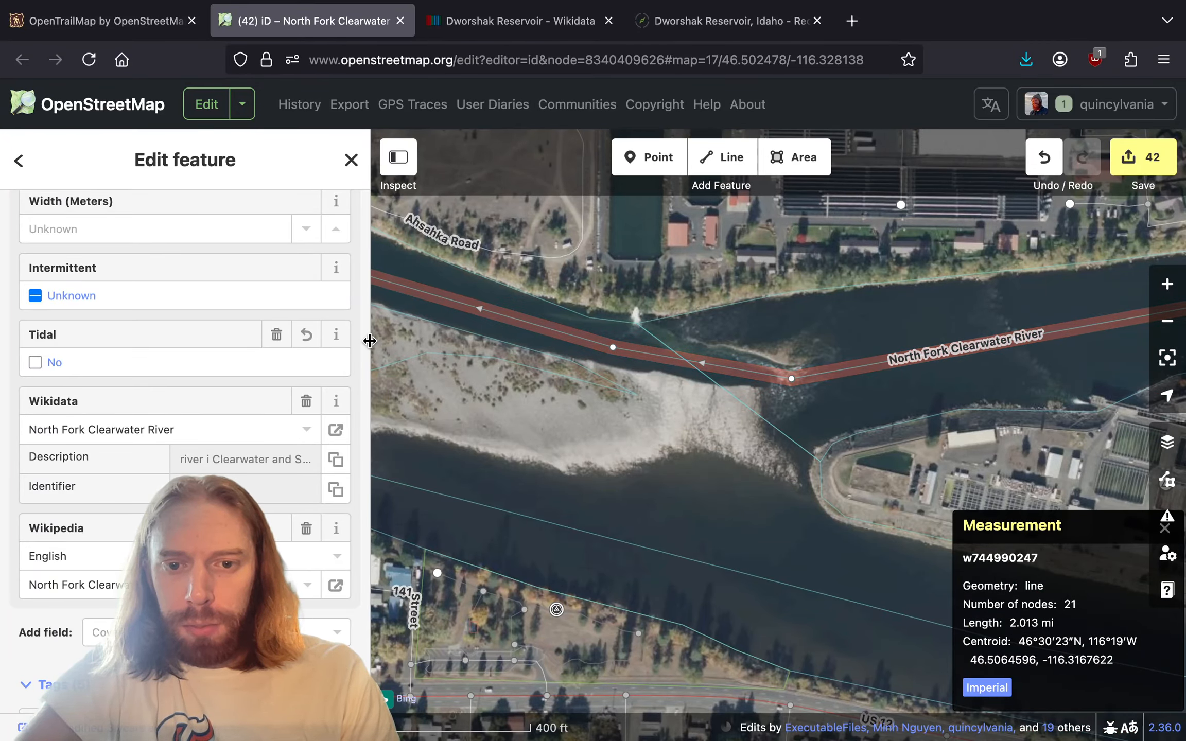
pyautogui.moveTo(370, 341); pyautogui.dragTo(223, 341)
pyautogui.scroll(3, 784, 412)
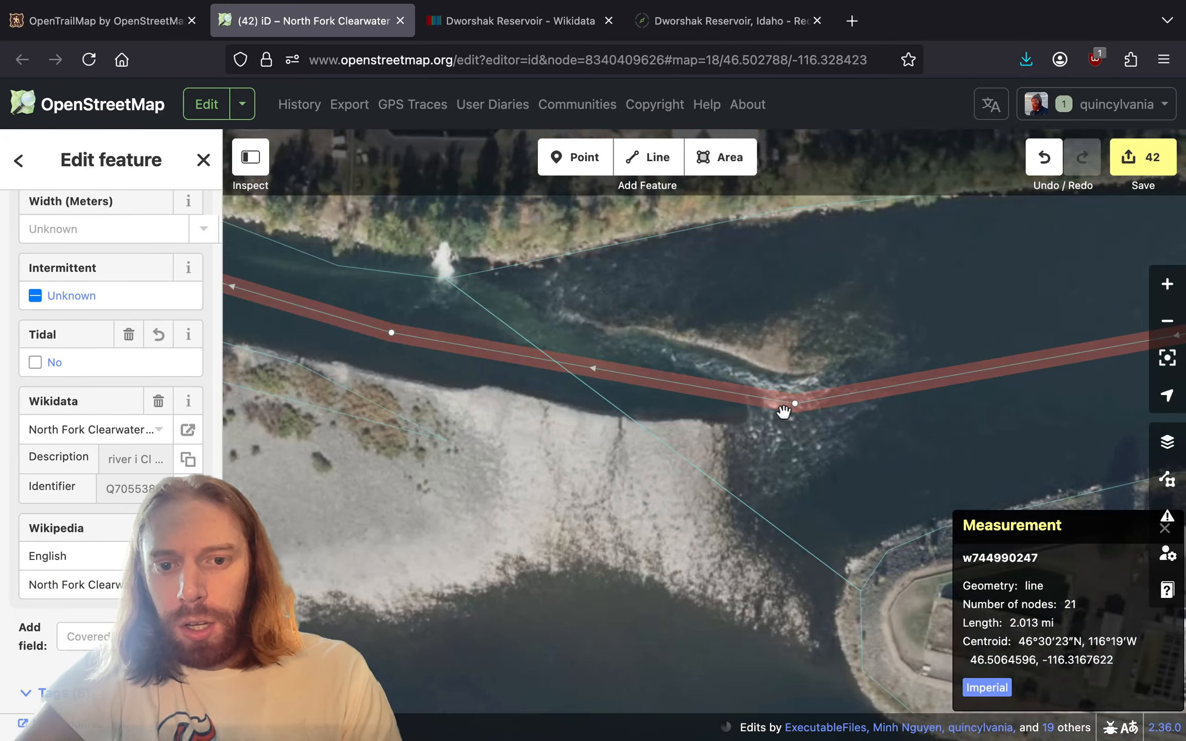
pyautogui.press('Escape')
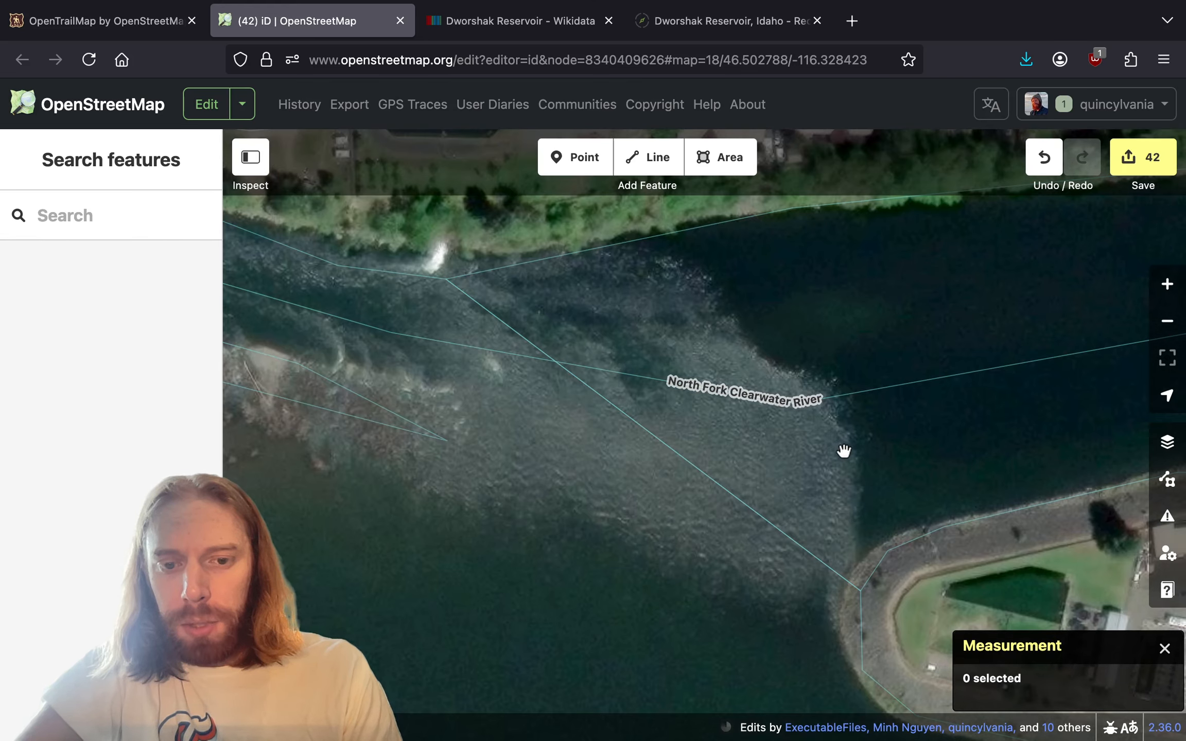
pyautogui.moveTo(843, 451); pyautogui.dragTo(901, 451)
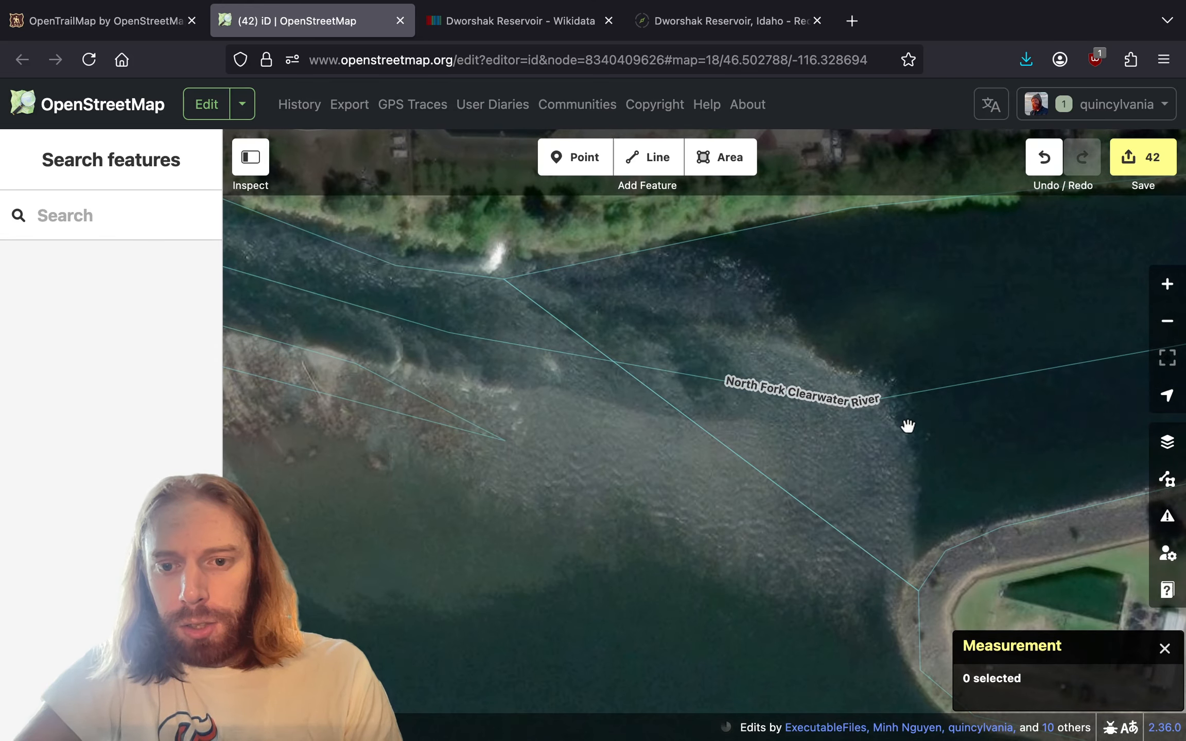
pyautogui.moveTo(905, 422); pyautogui.dragTo(602, 390)
pyautogui.scroll(-5, 957, 417)
pyautogui.scroll(5, 967, 448)
pyautogui.moveTo(645, 308); pyautogui.dragTo(933, 487)
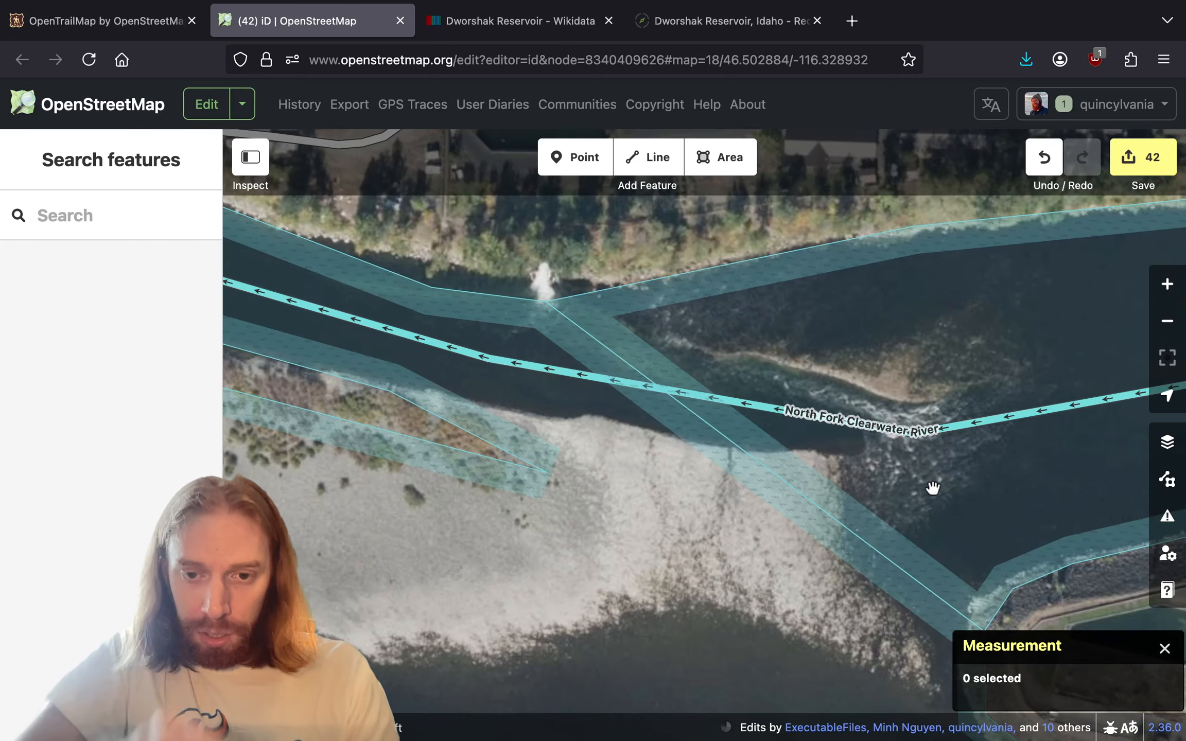
# - Select the North Fork Clearwater River line and compare its course beside the fish hatchery and gravel bar with the imagery
pyautogui.click(781, 409)
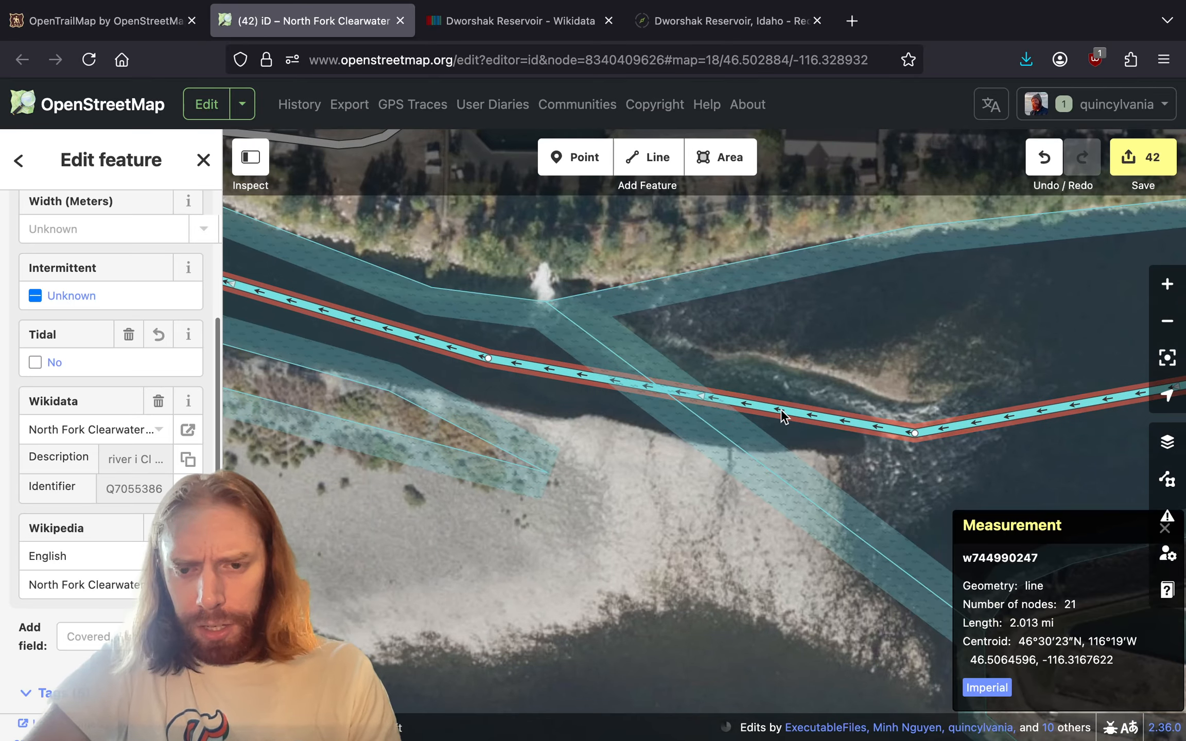
pyautogui.press('w')
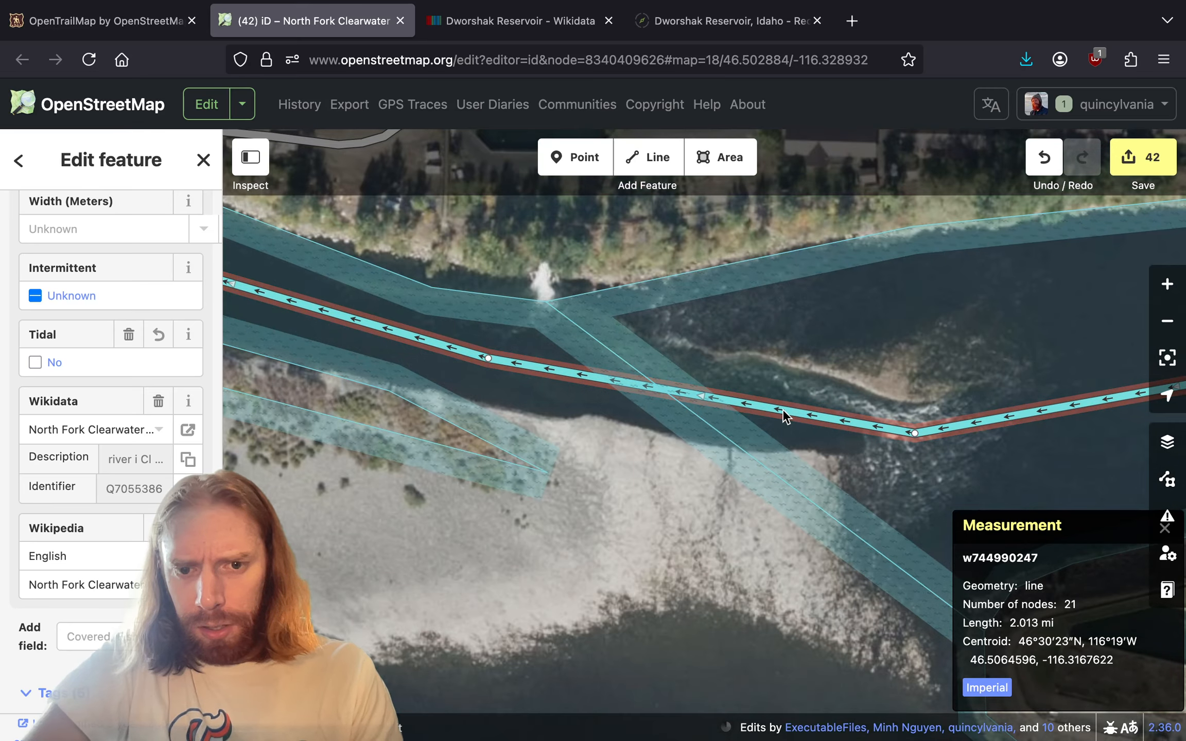
pyautogui.moveTo(1005, 399); pyautogui.dragTo(646, 439)
pyautogui.scroll(-3, 807, 398)
pyautogui.press('w')
pyautogui.press('w')
pyautogui.press('w')
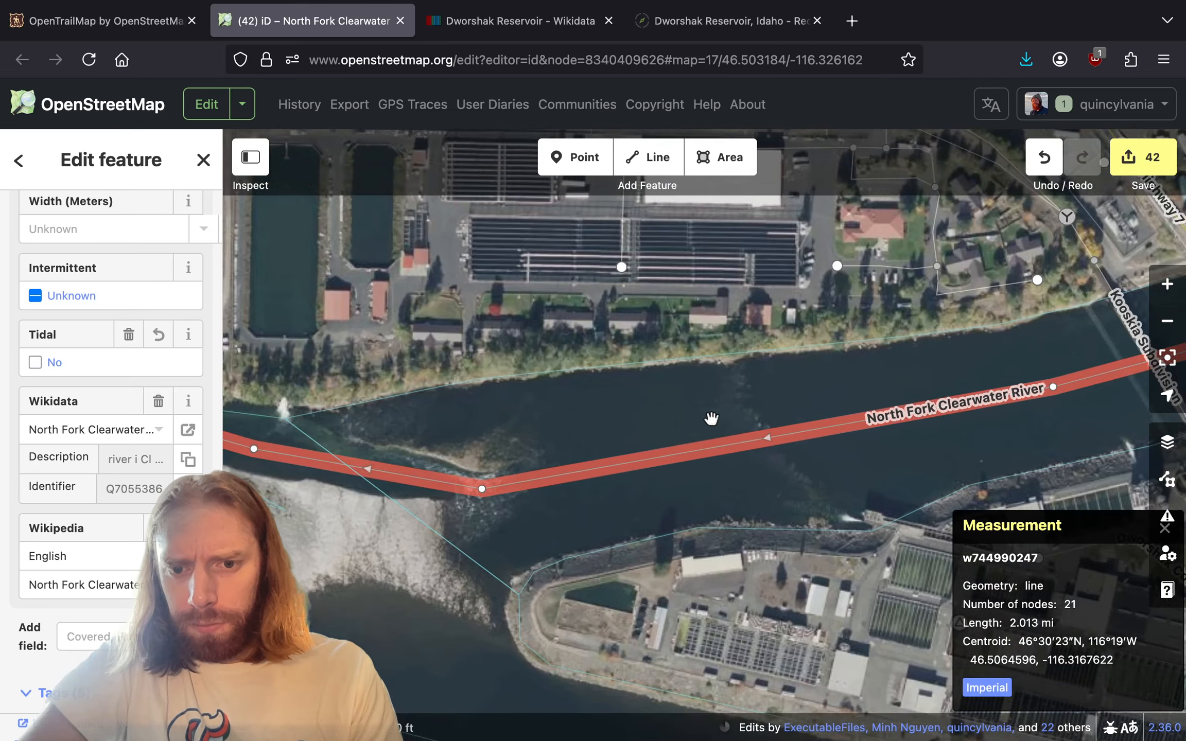
pyautogui.scroll(3, 735, 460)
pyautogui.press('super+b')
pyautogui.press('super+b')
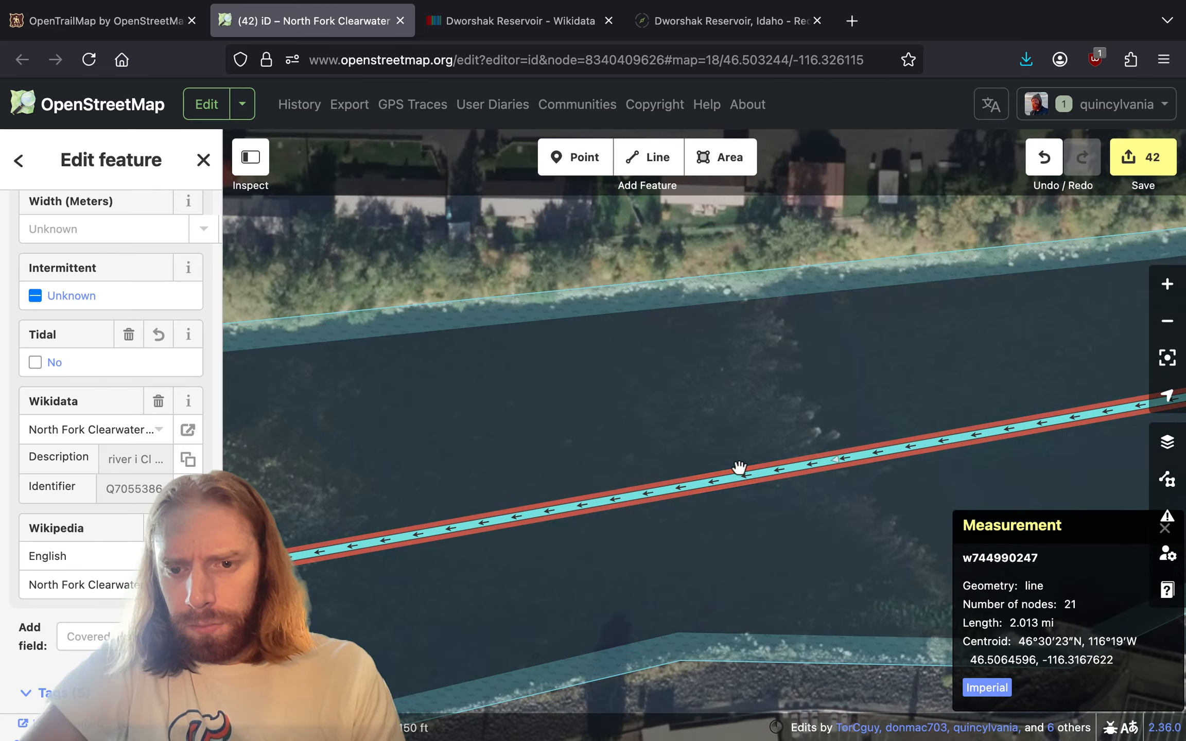
pyautogui.moveTo(693, 430); pyautogui.dragTo(1069, 234)
pyautogui.moveTo(518, 396); pyautogui.dragTo(794, 443)
pyautogui.press('w')
pyautogui.scroll(-3, 793, 443)
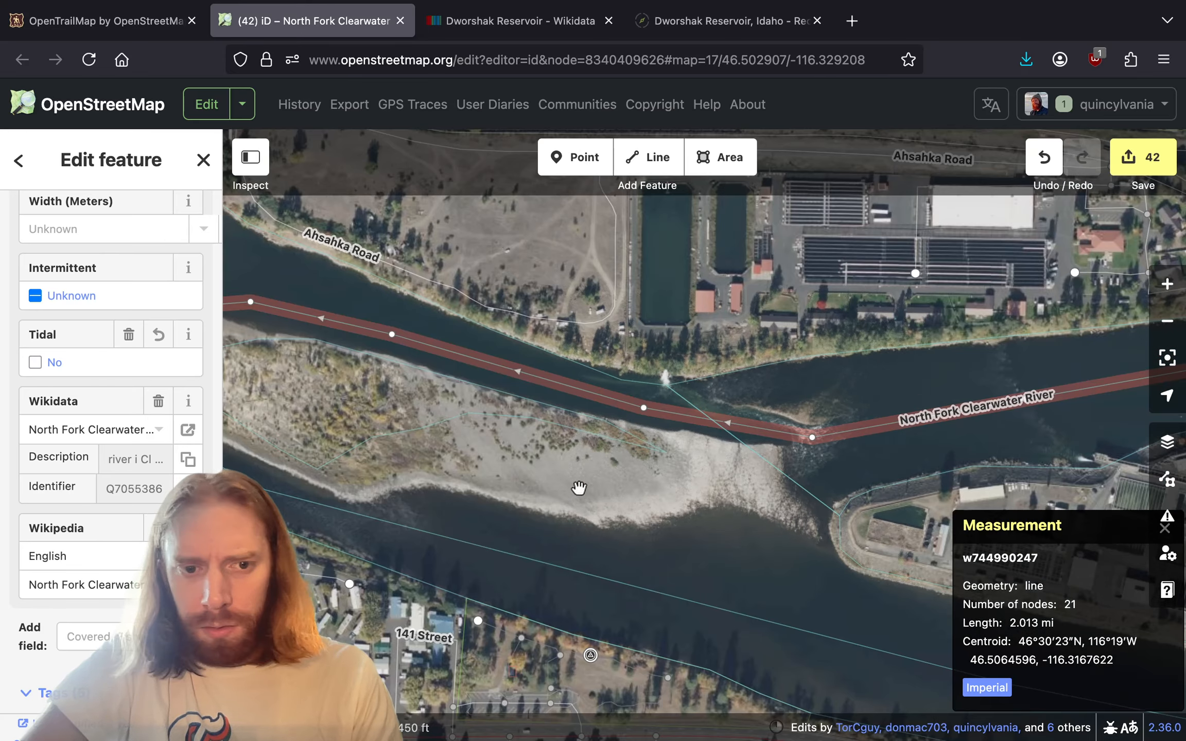
pyautogui.moveTo(577, 492); pyautogui.dragTo(972, 488)
# - Follow the river line upstream past State Highway 7 and North Fork Access to the dam spillway, checking it against the imagery
pyautogui.moveTo(849, 481); pyautogui.dragTo(497, 424)
pyautogui.press('w')
pyautogui.moveTo(657, 429); pyautogui.dragTo(387, 429)
pyautogui.moveTo(641, 341); pyautogui.dragTo(299, 455)
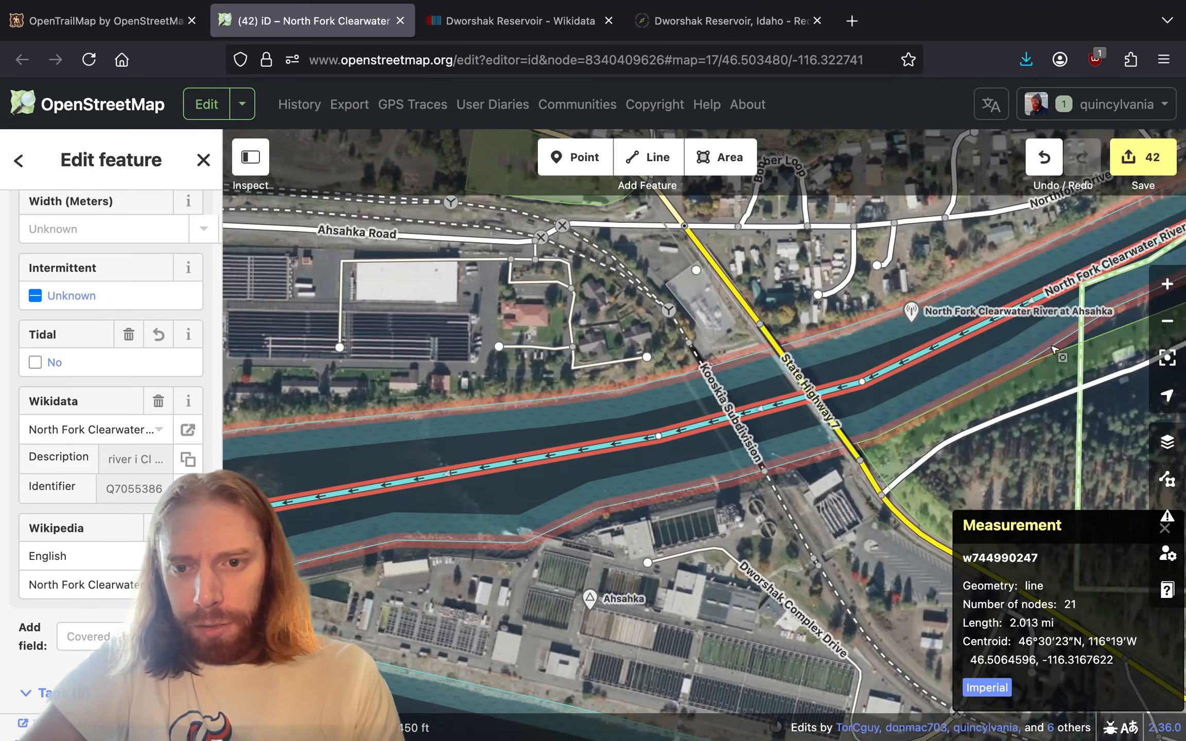
pyautogui.moveTo(1055, 327); pyautogui.dragTo(961, 504)
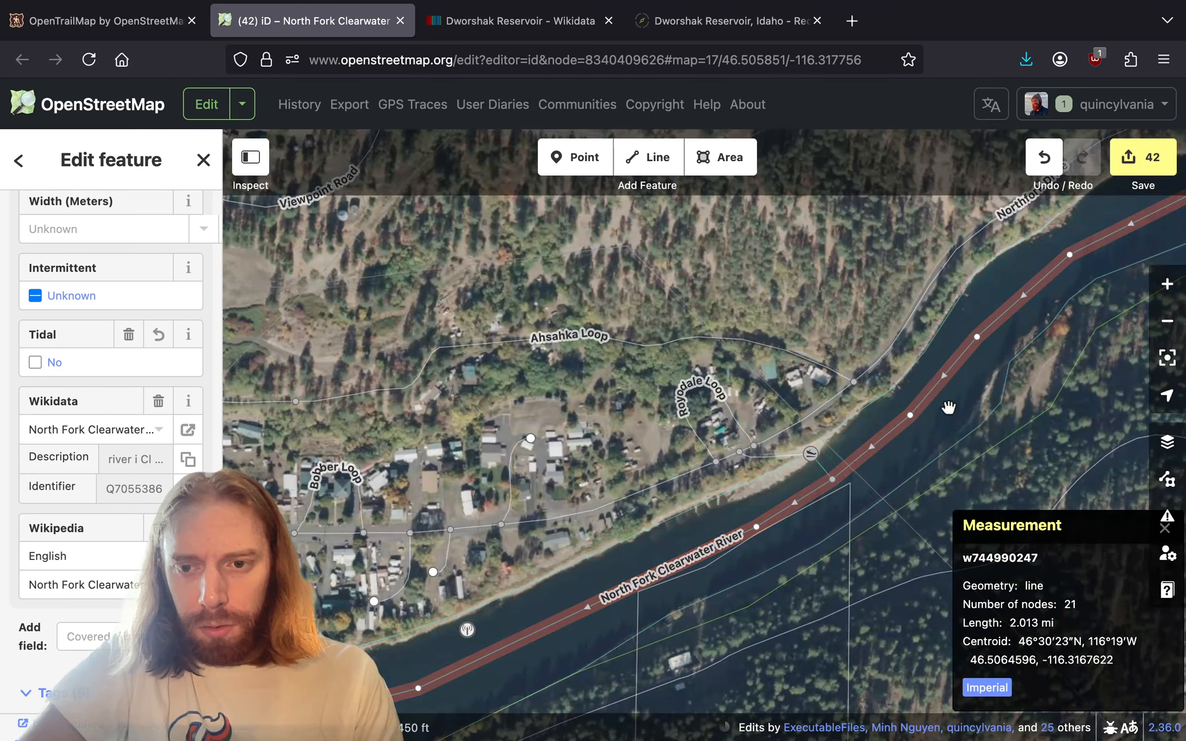
pyautogui.moveTo(948, 408); pyautogui.dragTo(614, 624)
pyautogui.moveTo(949, 440); pyautogui.dragTo(420, 587)
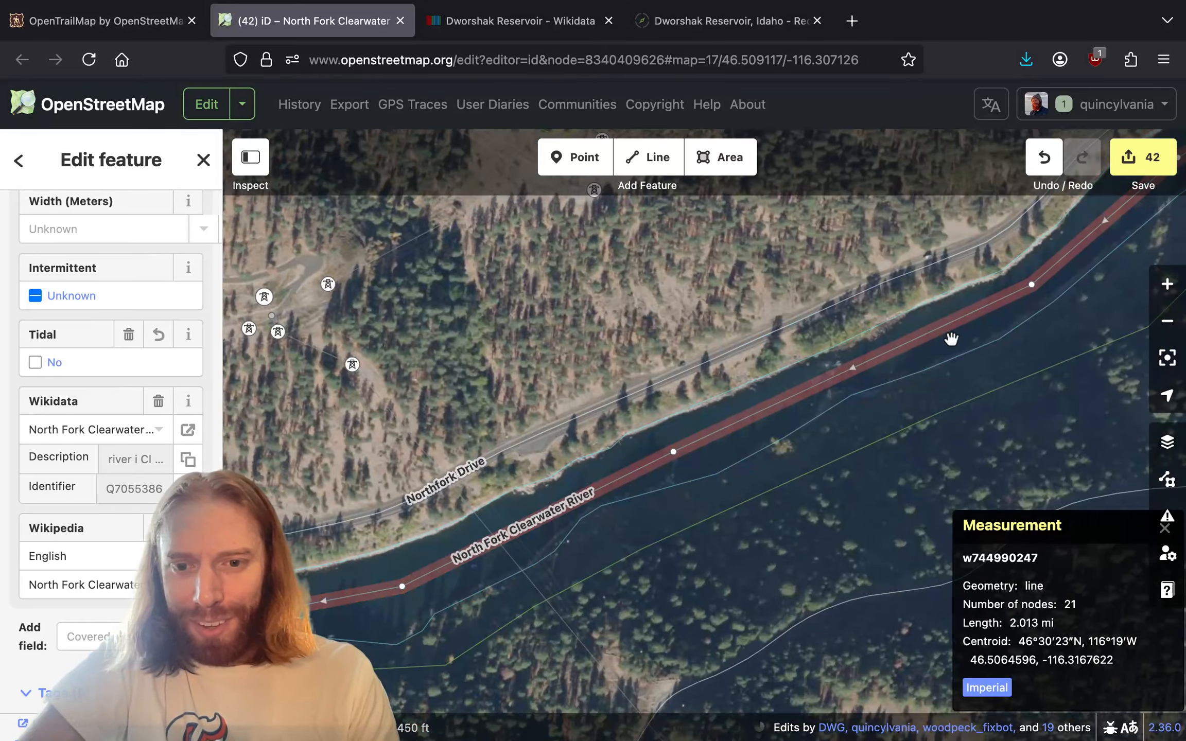
pyautogui.moveTo(888, 366); pyautogui.dragTo(831, 397)
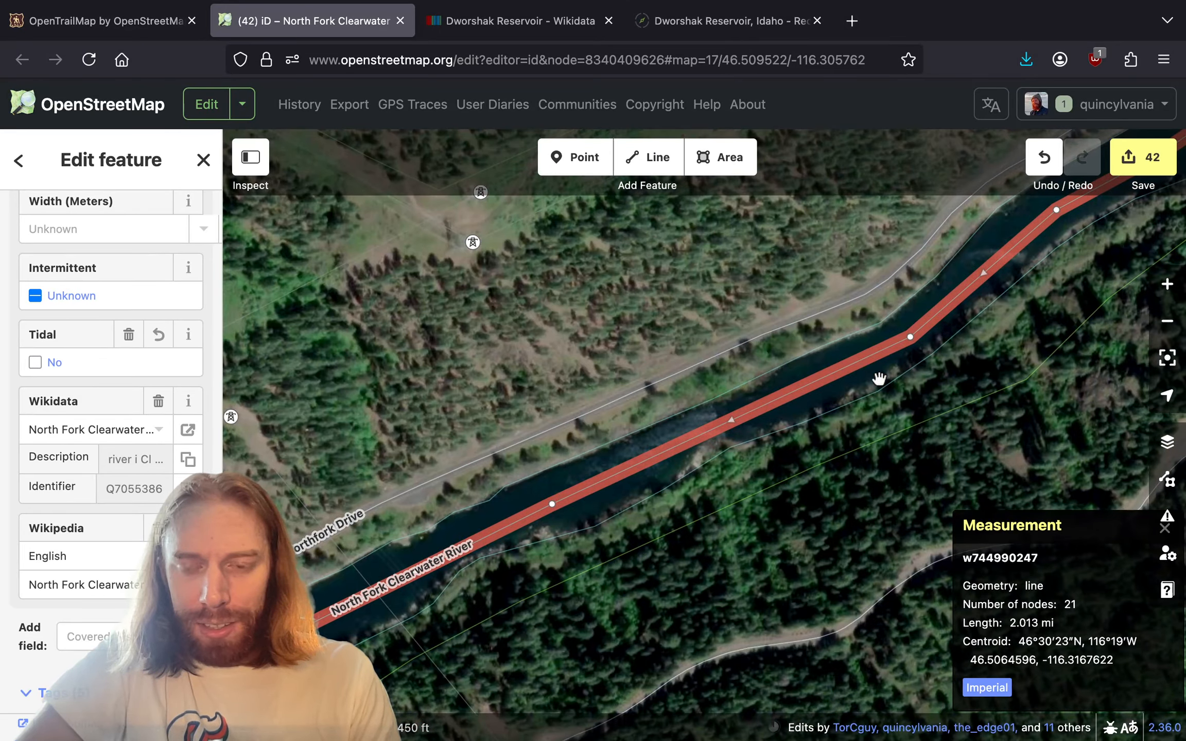
pyautogui.moveTo(972, 298); pyautogui.dragTo(914, 329)
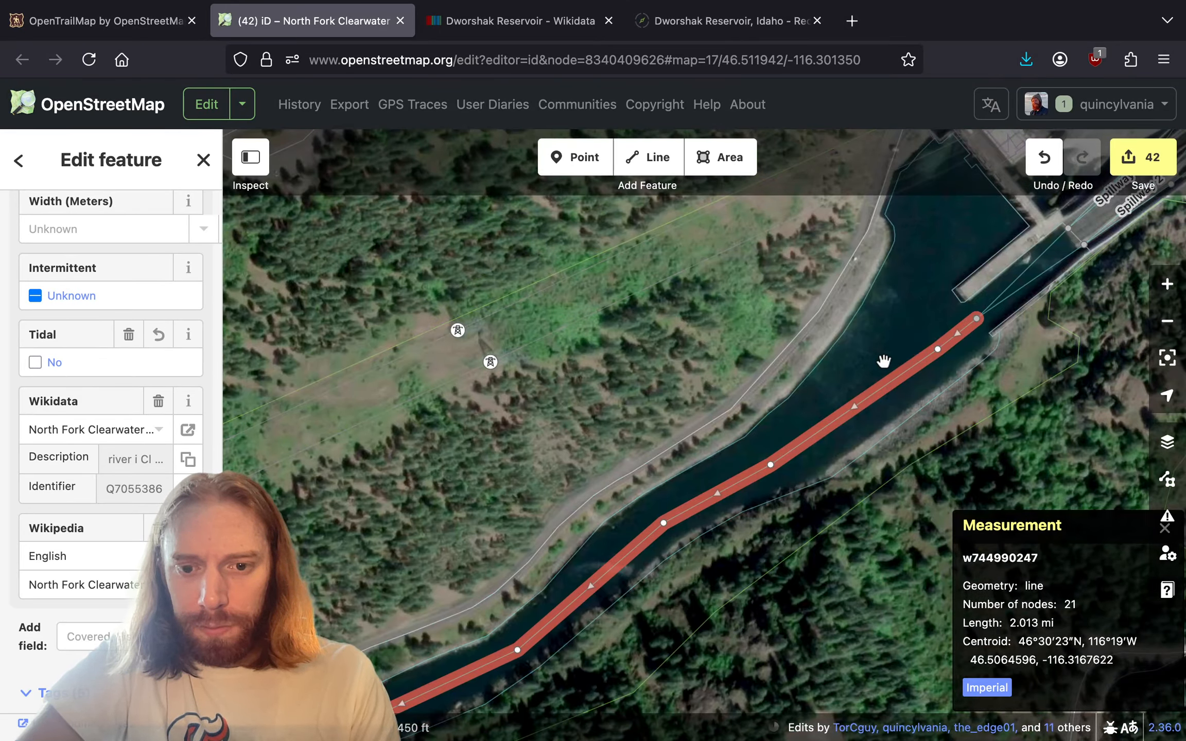
pyautogui.moveTo(572, 568); pyautogui.dragTo(664, 453)
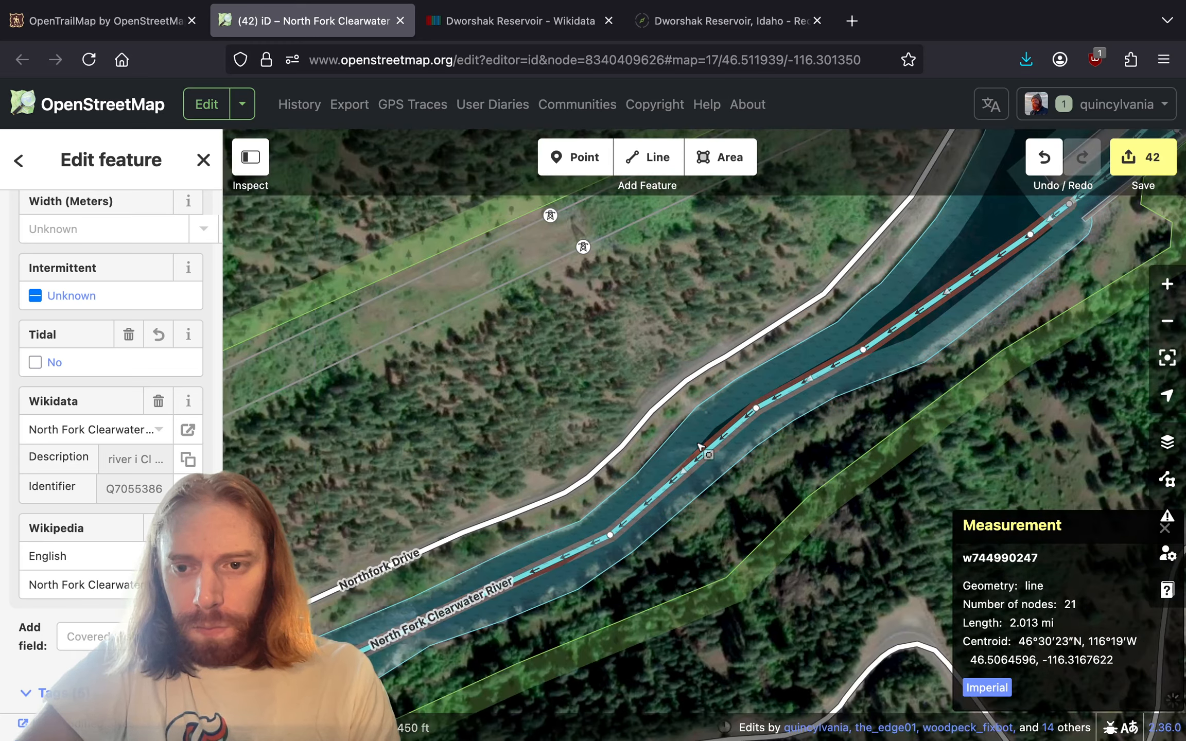
# - Add a node to the North Fork Clearwater River line a short way upstream of the power line crossing
pyautogui.scroll(3, 1006, 233)
pyautogui.moveTo(1006, 233); pyautogui.dragTo(1027, 119)
pyautogui.moveTo(677, 415); pyautogui.dragTo(879, 238)
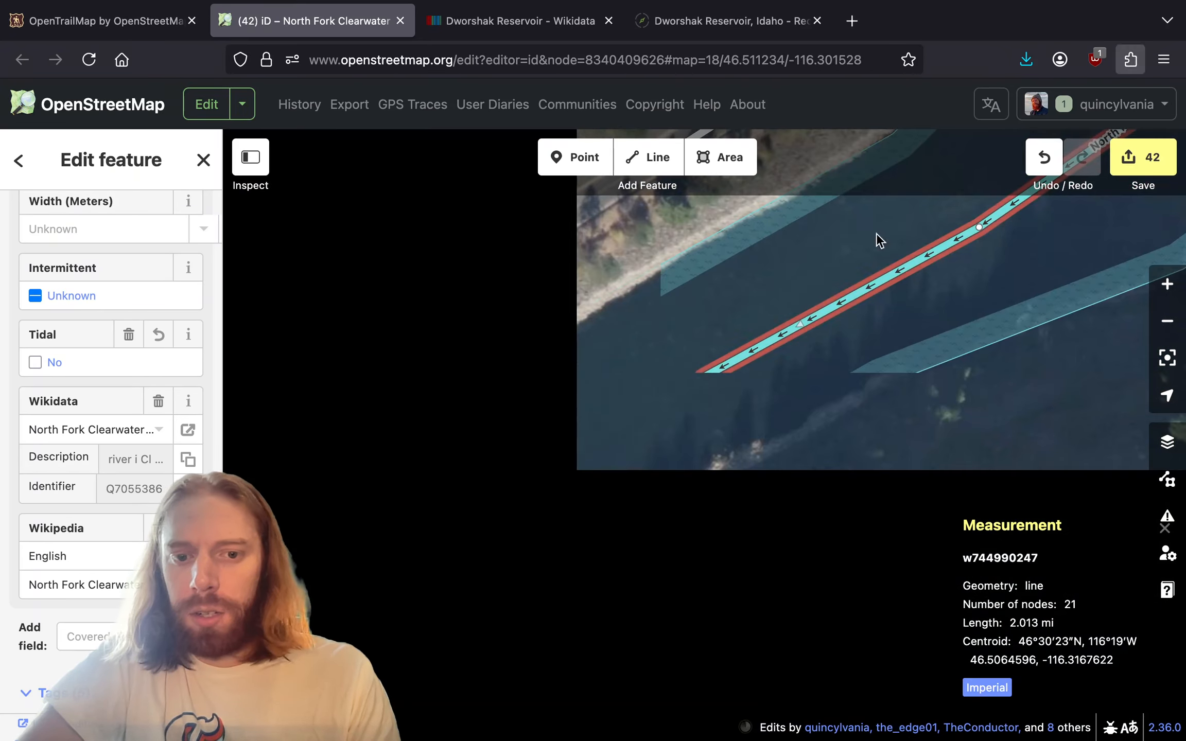
pyautogui.moveTo(550, 529); pyautogui.dragTo(1158, 69)
pyautogui.moveTo(679, 534); pyautogui.dragTo(990, 299)
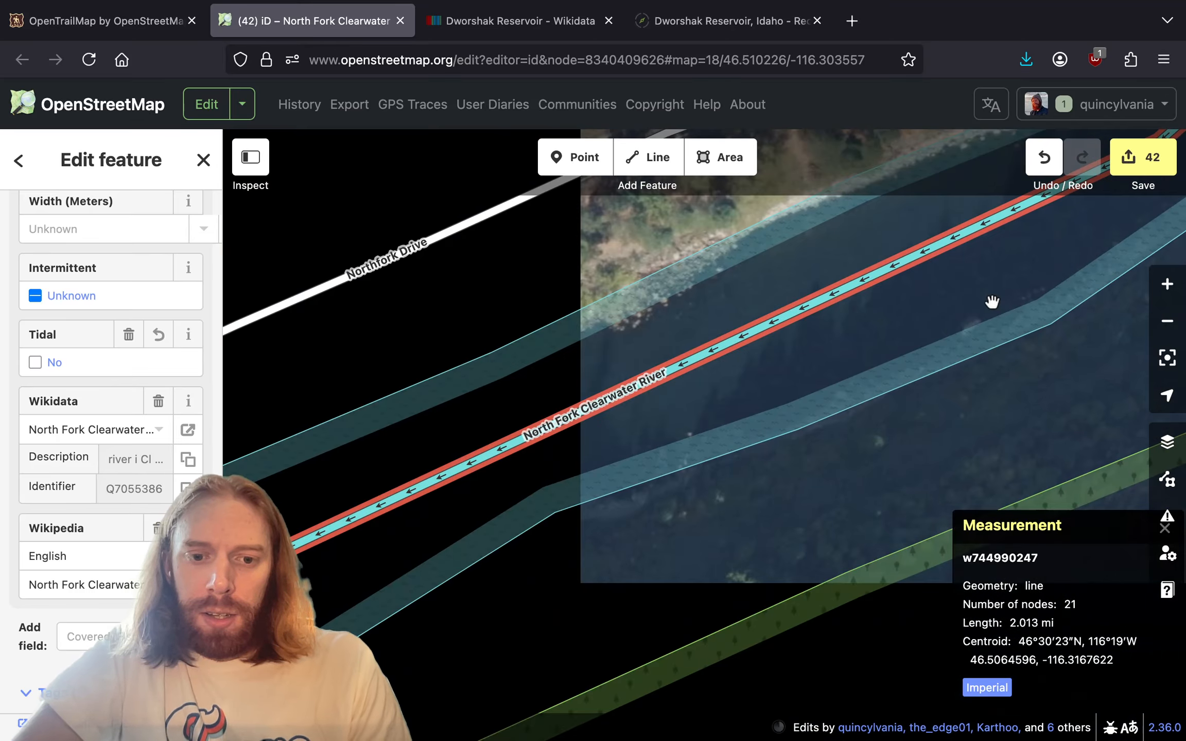
pyautogui.scroll(-5, 968, 317)
pyautogui.scroll(8, 945, 335)
pyautogui.click(709, 424)
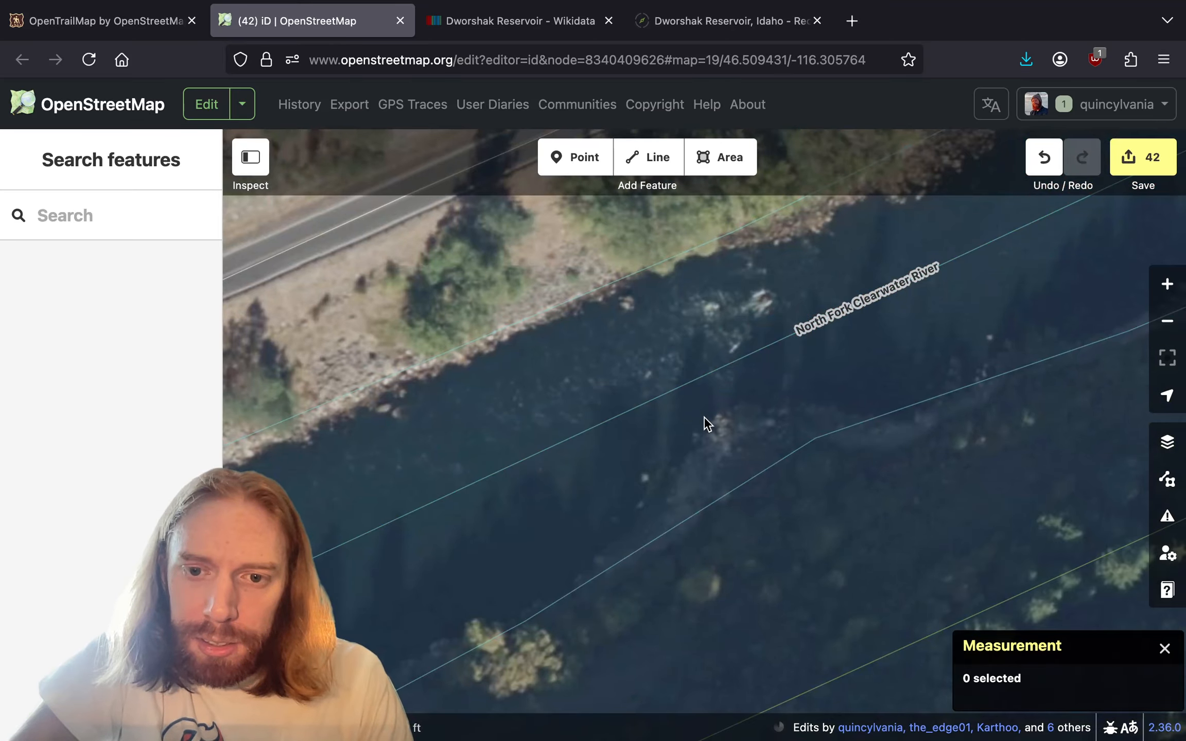
pyautogui.moveTo(710, 424); pyautogui.dragTo(1055, 196)
pyautogui.scroll(-5, 1056, 196)
pyautogui.moveTo(579, 378); pyautogui.dragTo(862, 344)
pyautogui.click(882, 356)
# - Add another node to the river line where the power lines cross, keeping the line within the channel
pyautogui.moveTo(711, 487); pyautogui.dragTo(1009, 273)
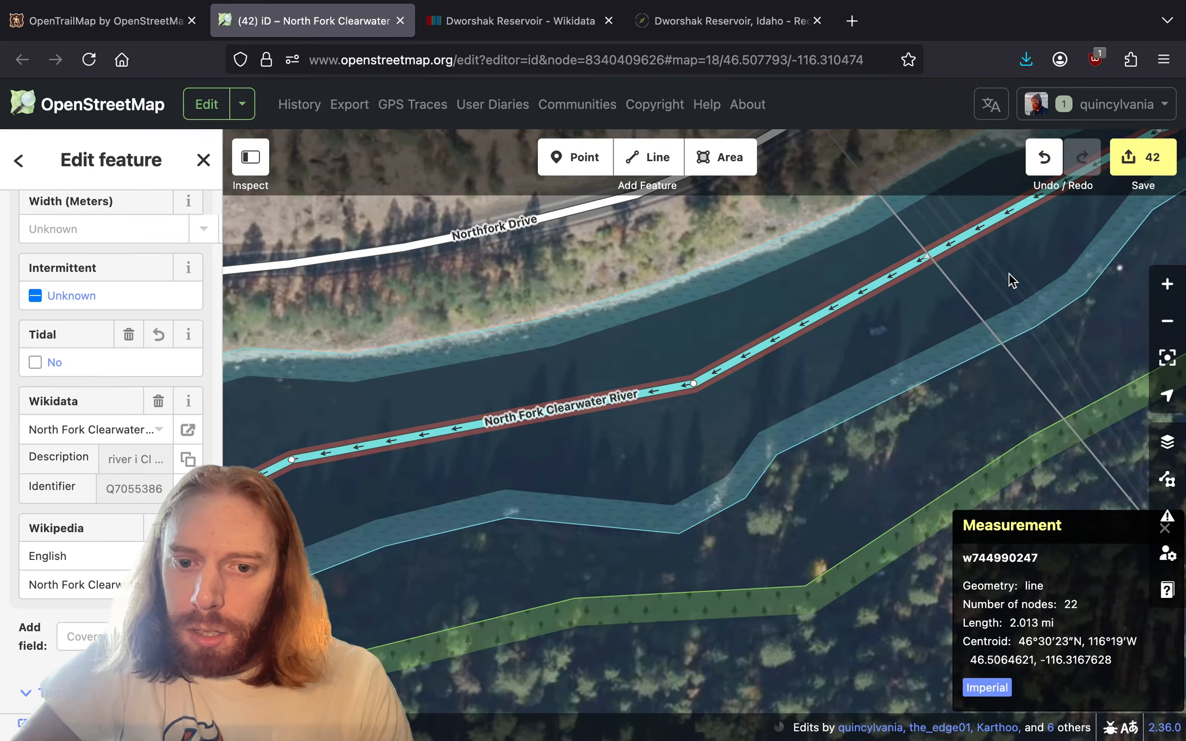
pyautogui.moveTo(706, 437); pyautogui.dragTo(614, 473)
pyautogui.press('w')
pyautogui.scroll(5, 771, 362)
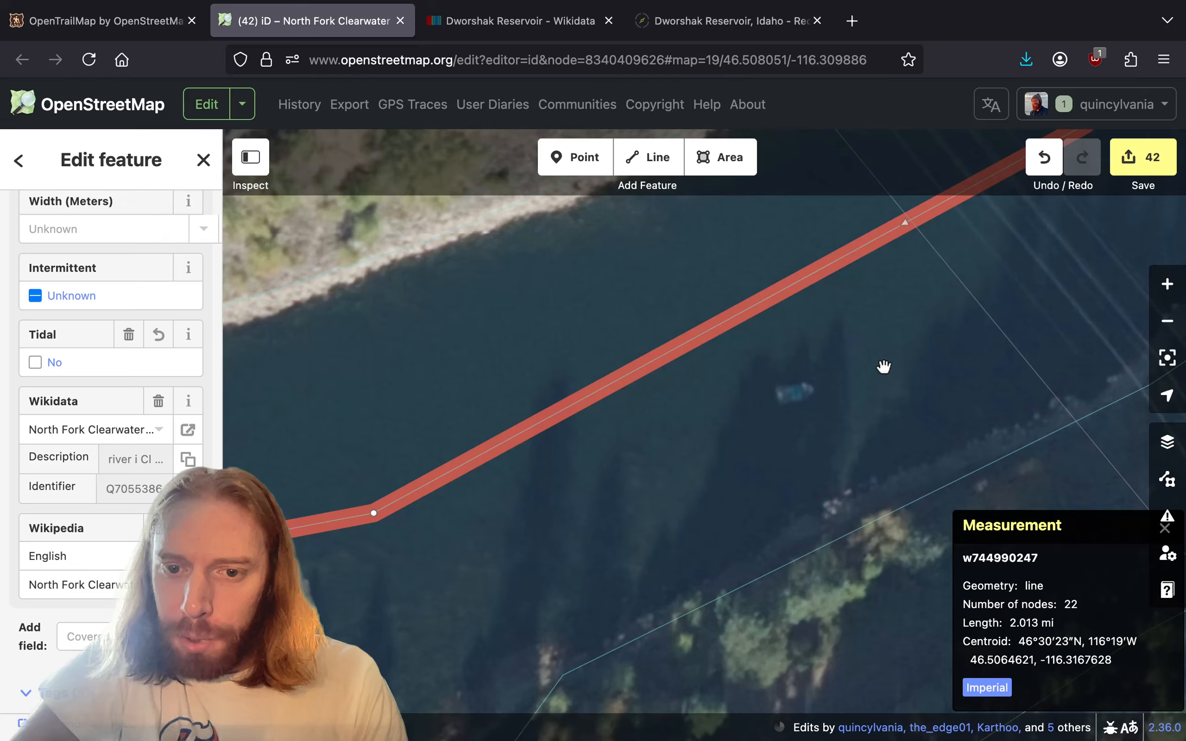
pyautogui.scroll(-5, 884, 367)
pyautogui.click(851, 372)
pyautogui.press('w')
pyautogui.press('w')
pyautogui.moveTo(884, 365); pyautogui.dragTo(767, 347)
pyautogui.doubleClick(750, 348)
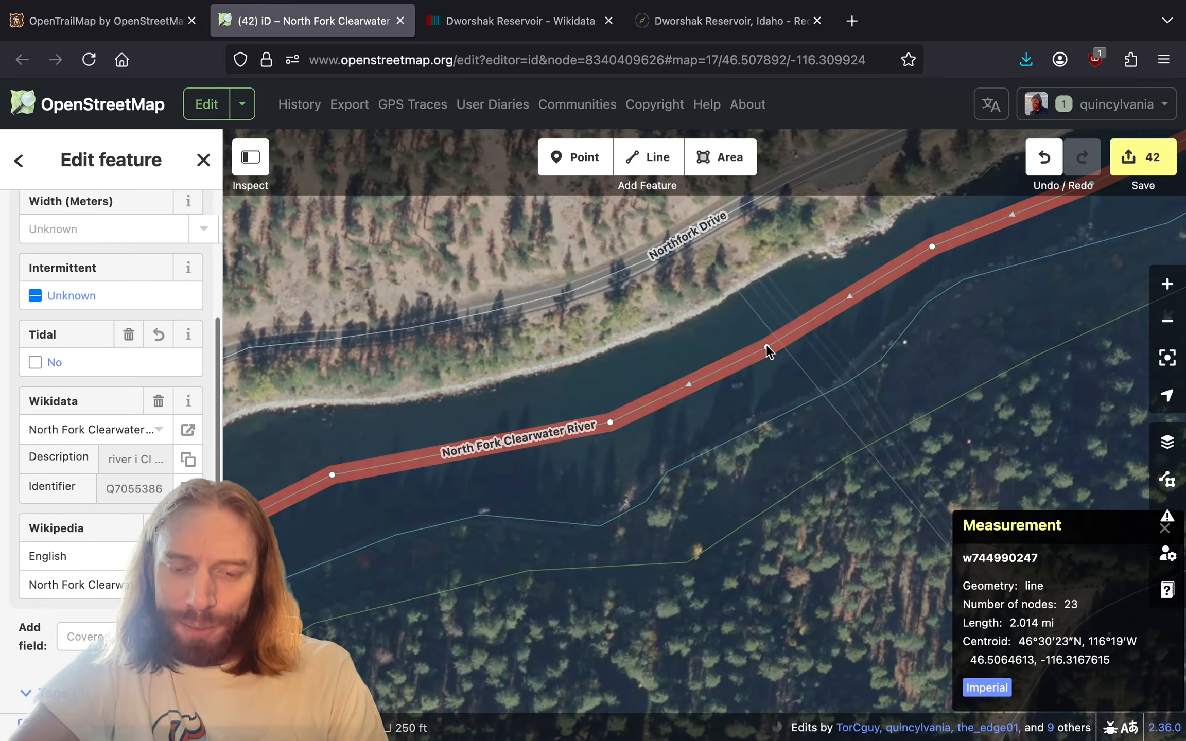
# - Follow the North Fork Clearwater River line upstream towards the dam, comparing its course with the aerial imagery
pyautogui.moveTo(617, 391); pyautogui.dragTo(715, 505)
pyautogui.scroll(3, 901, 476)
pyautogui.click(901, 475)
pyautogui.scroll(-5, 875, 475)
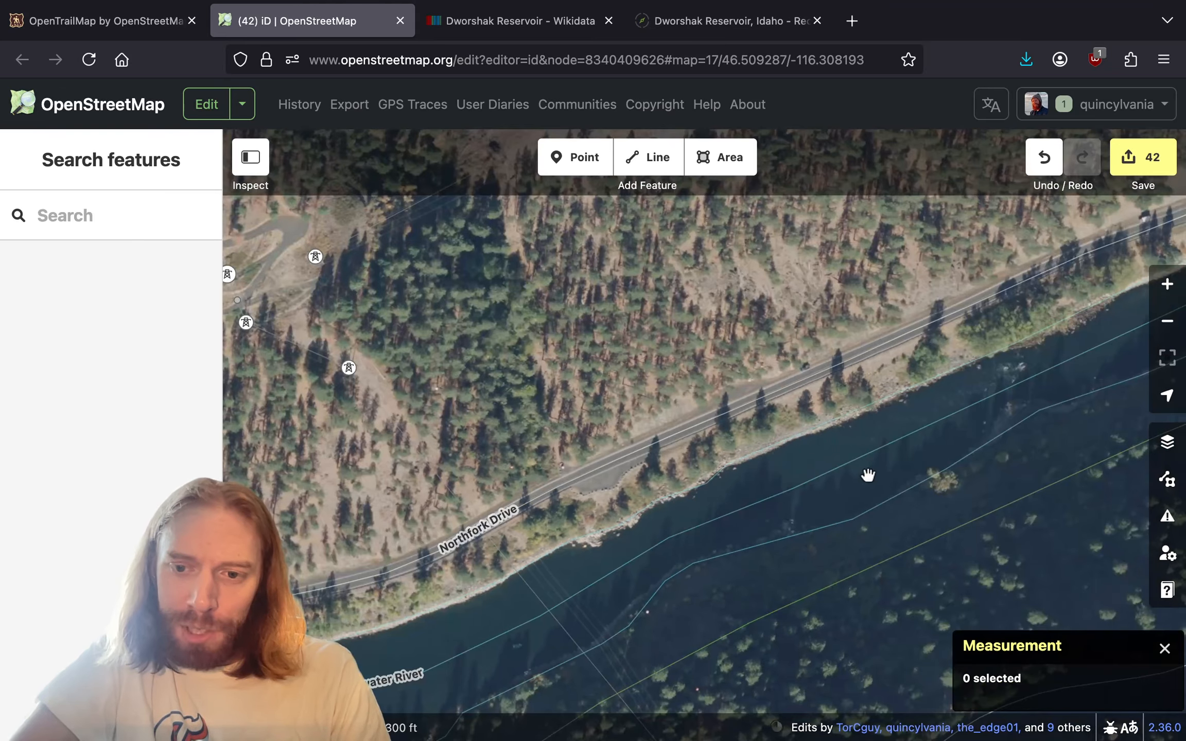
pyautogui.moveTo(868, 474); pyautogui.dragTo(471, 569)
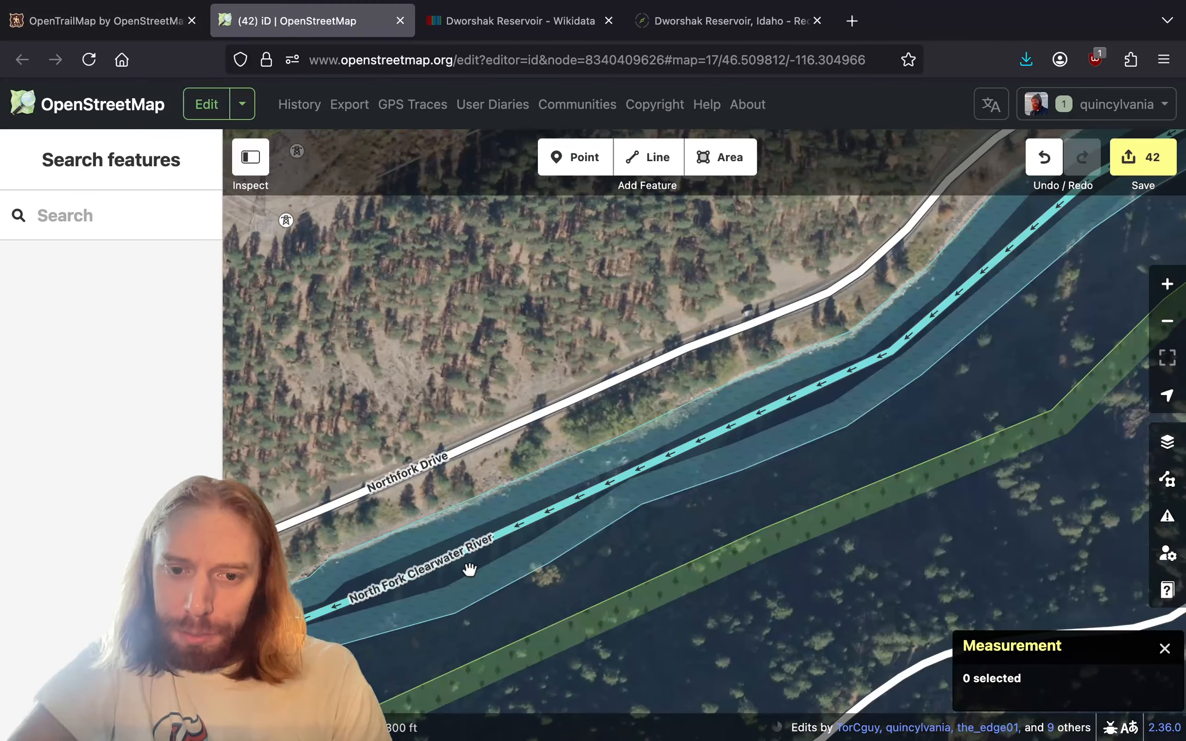
pyautogui.moveTo(865, 371); pyautogui.dragTo(614, 564)
pyautogui.moveTo(934, 332); pyautogui.dragTo(532, 575)
pyautogui.moveTo(673, 418); pyautogui.dragTo(1145, 37)
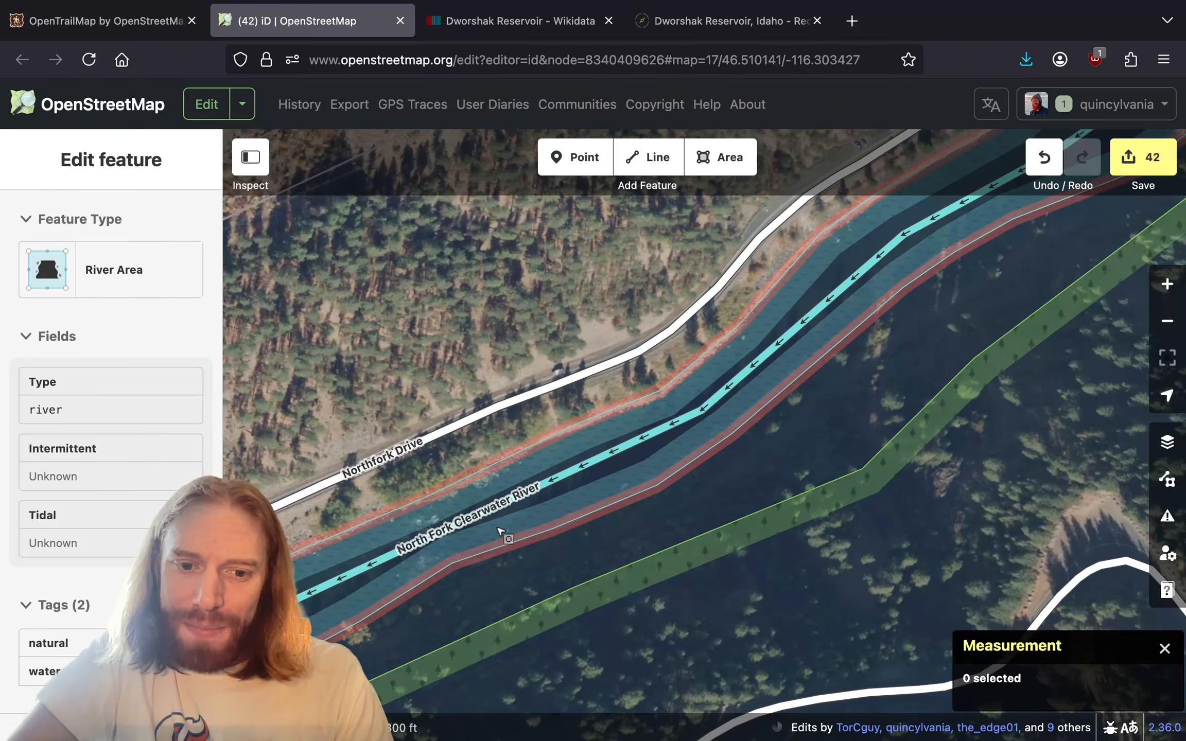
pyautogui.scroll(5, 566, 494)
pyautogui.scroll(-5, 456, 573)
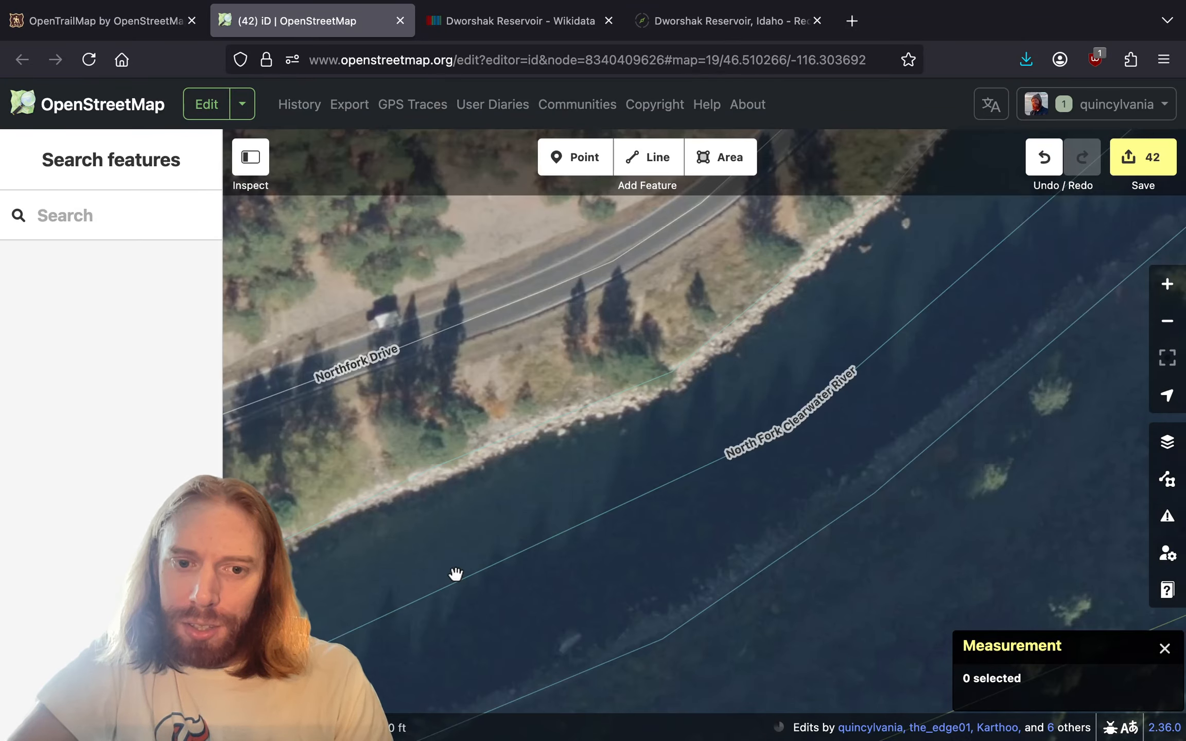
pyautogui.moveTo(821, 294); pyautogui.dragTo(489, 524)
pyautogui.moveTo(844, 366); pyautogui.dragTo(588, 503)
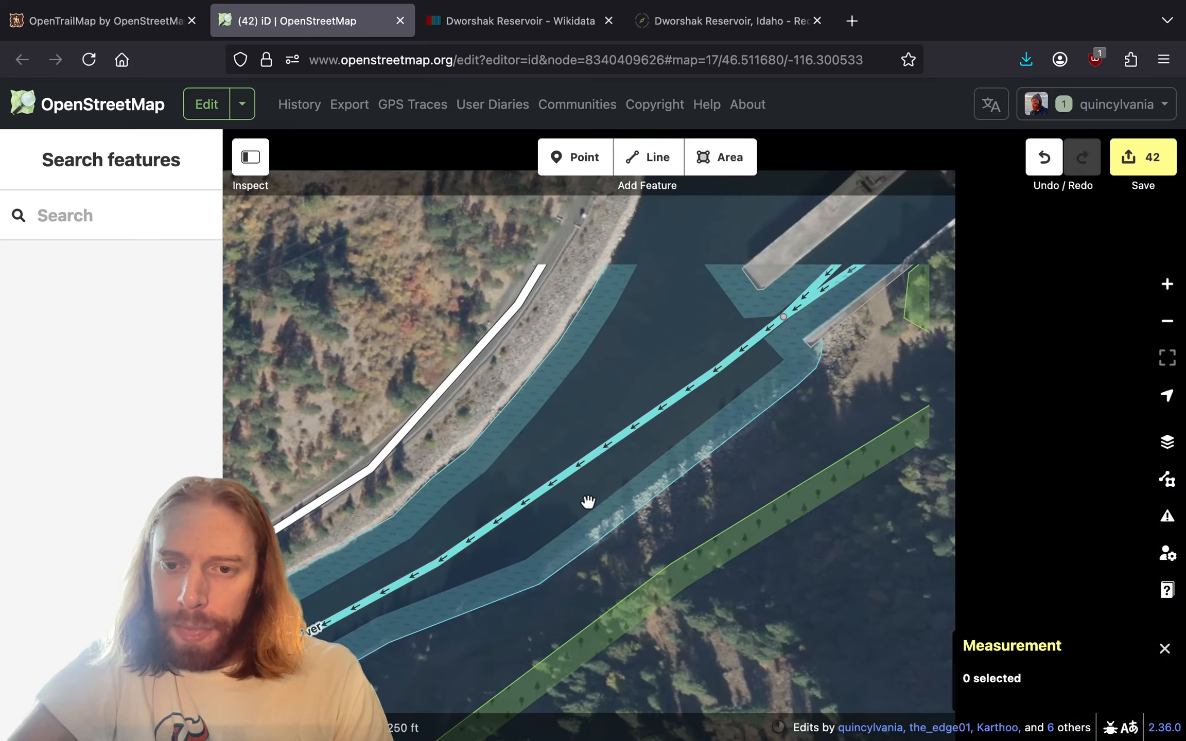
# - Add a node to the river line just downstream of the dam's spillway walls and split the line there
pyautogui.moveTo(689, 317); pyautogui.dragTo(605, 439)
pyautogui.press('w')
pyautogui.press('w')
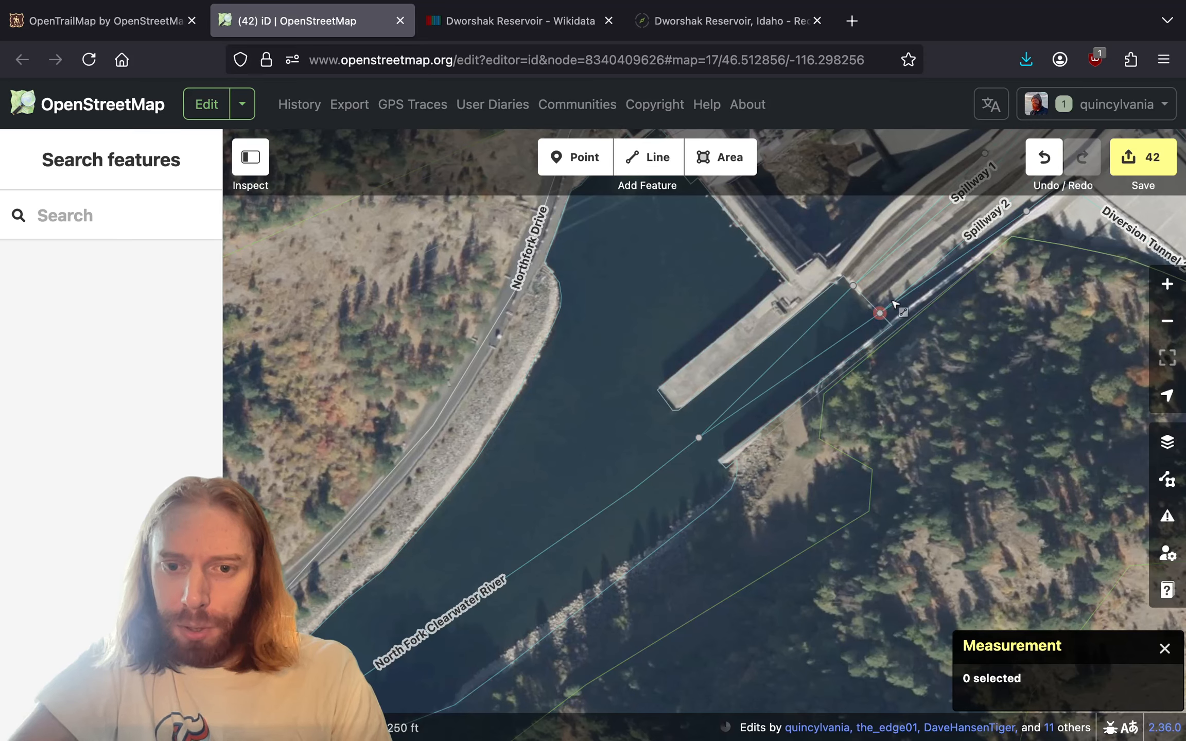
pyautogui.moveTo(682, 334); pyautogui.dragTo(648, 477)
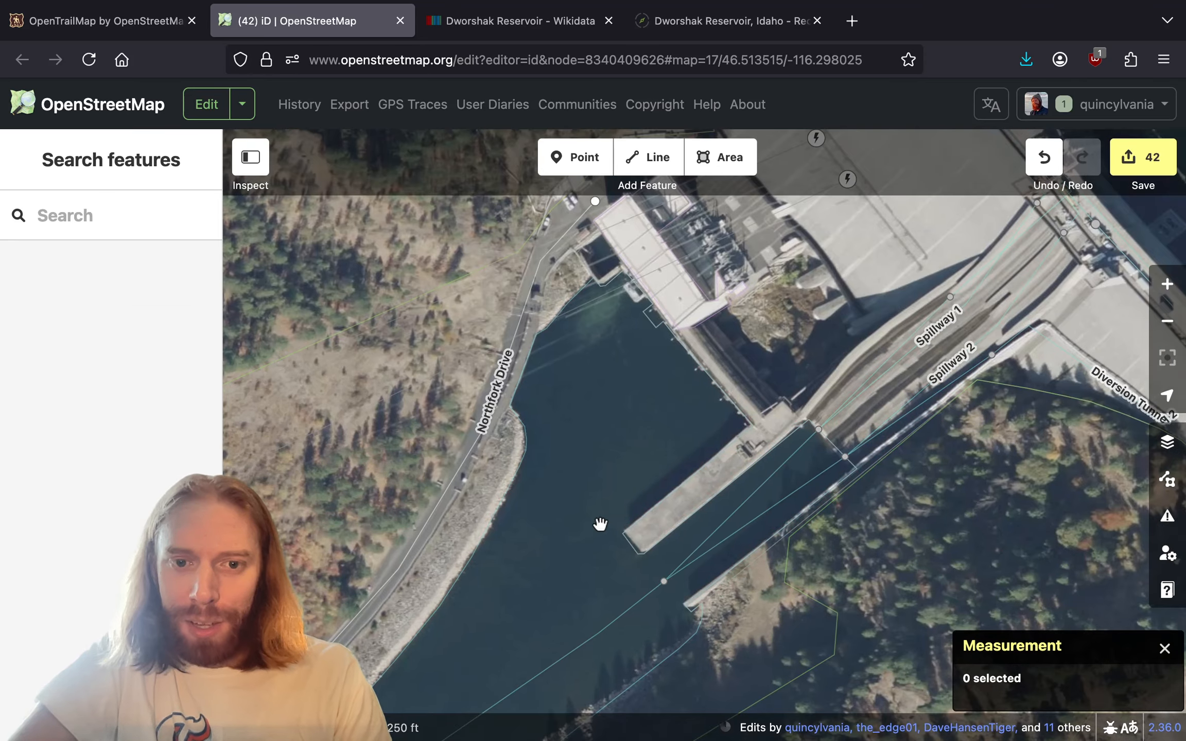
pyautogui.moveTo(601, 523); pyautogui.dragTo(717, 411)
pyautogui.click(738, 413)
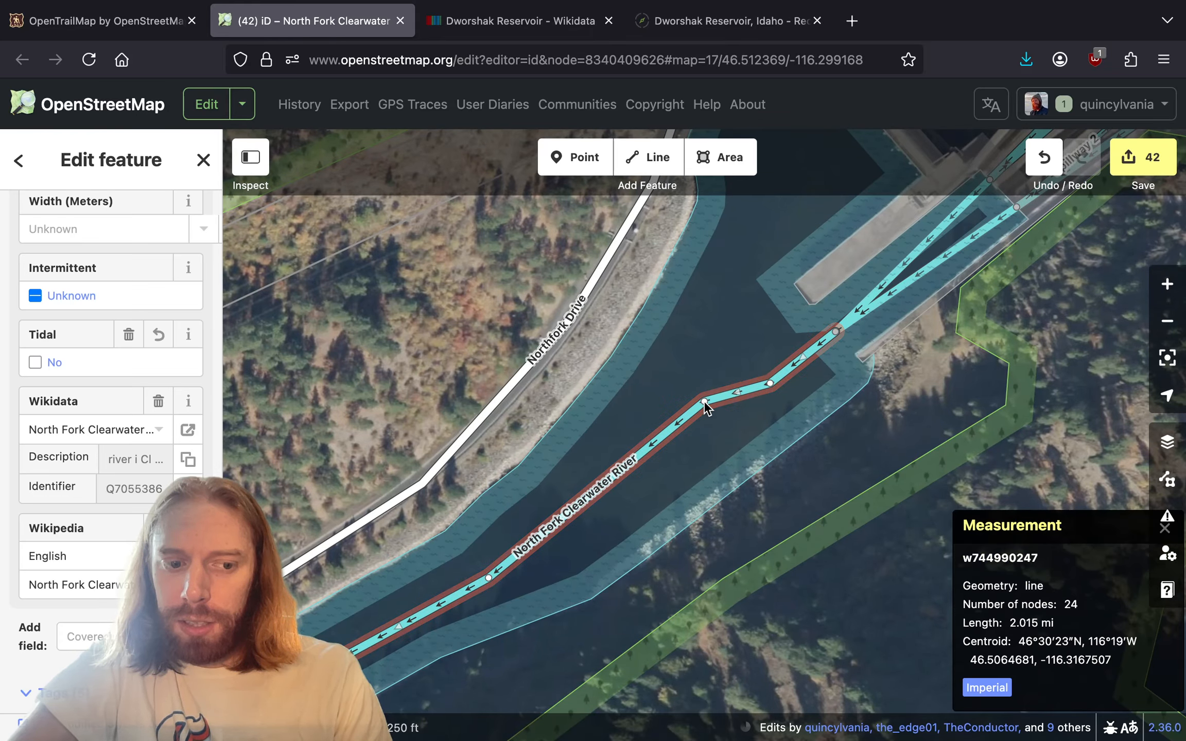
pyautogui.click(703, 402)
pyautogui.rightClick(704, 402)
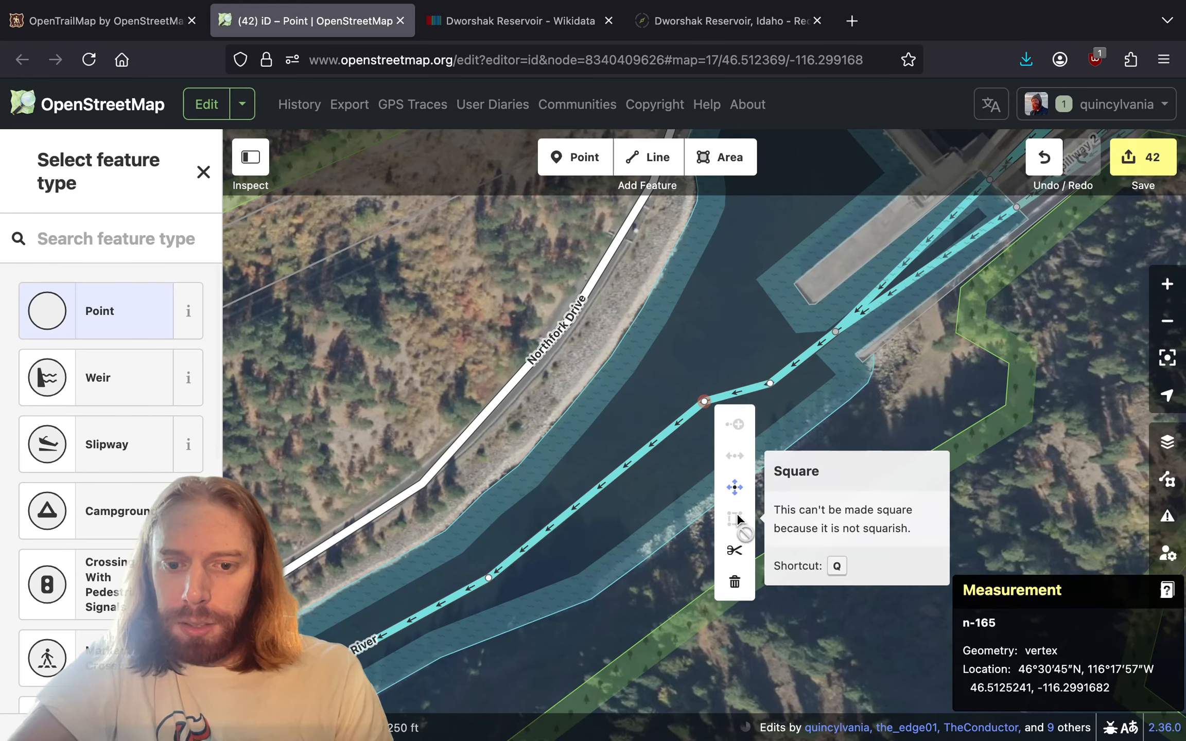
pyautogui.click(746, 552)
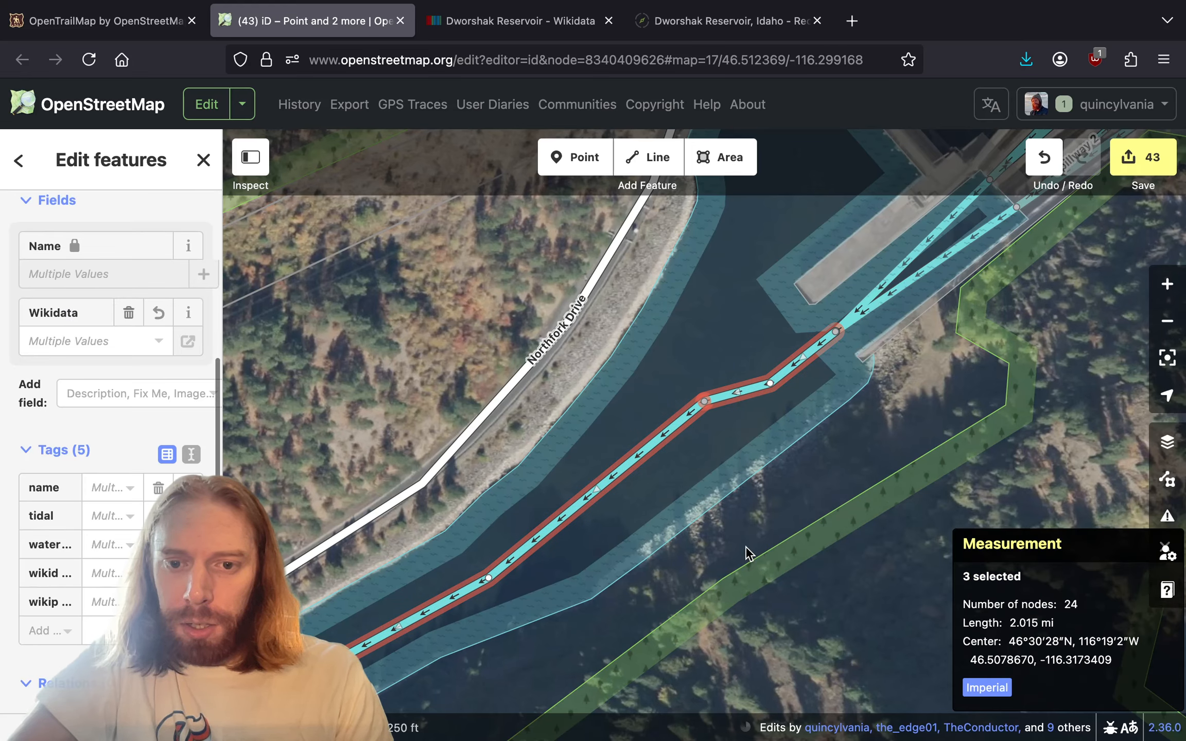
# - Tag the river section downstream of the split with canoe=yes and widen the feature editor
pyautogui.click(680, 431)
pyautogui.scroll(-5, 673, 423)
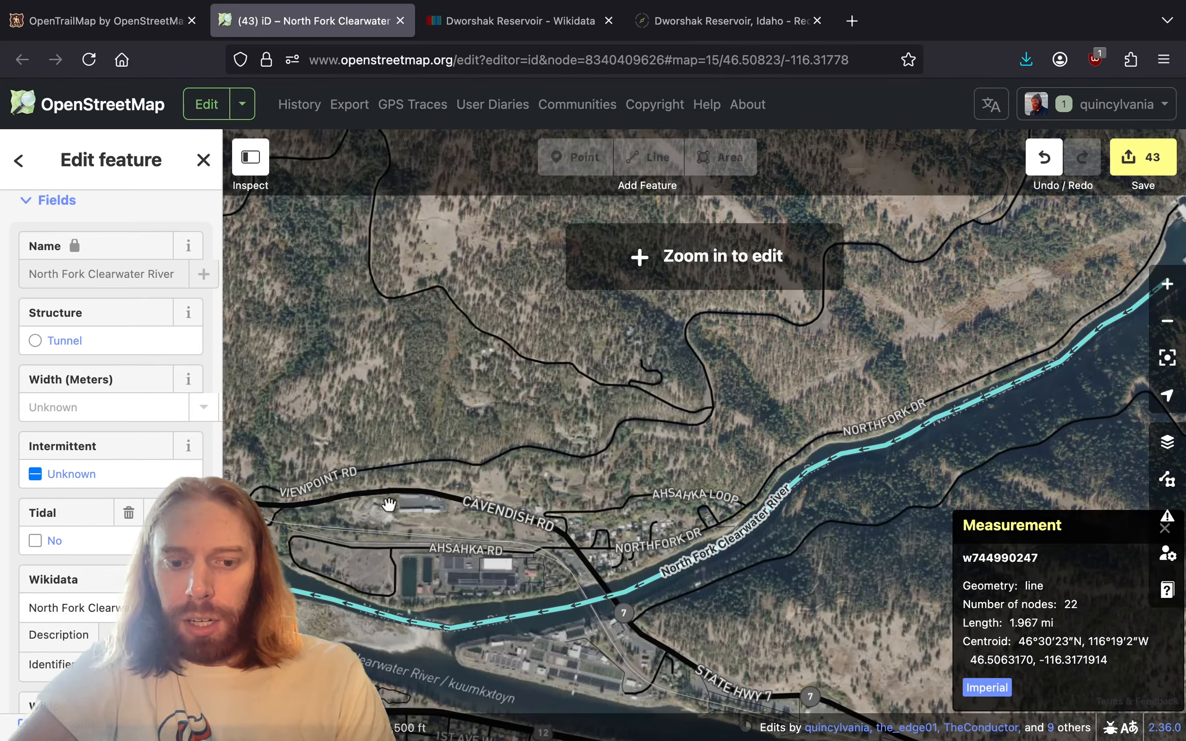
pyautogui.scroll(-8, 37, 514)
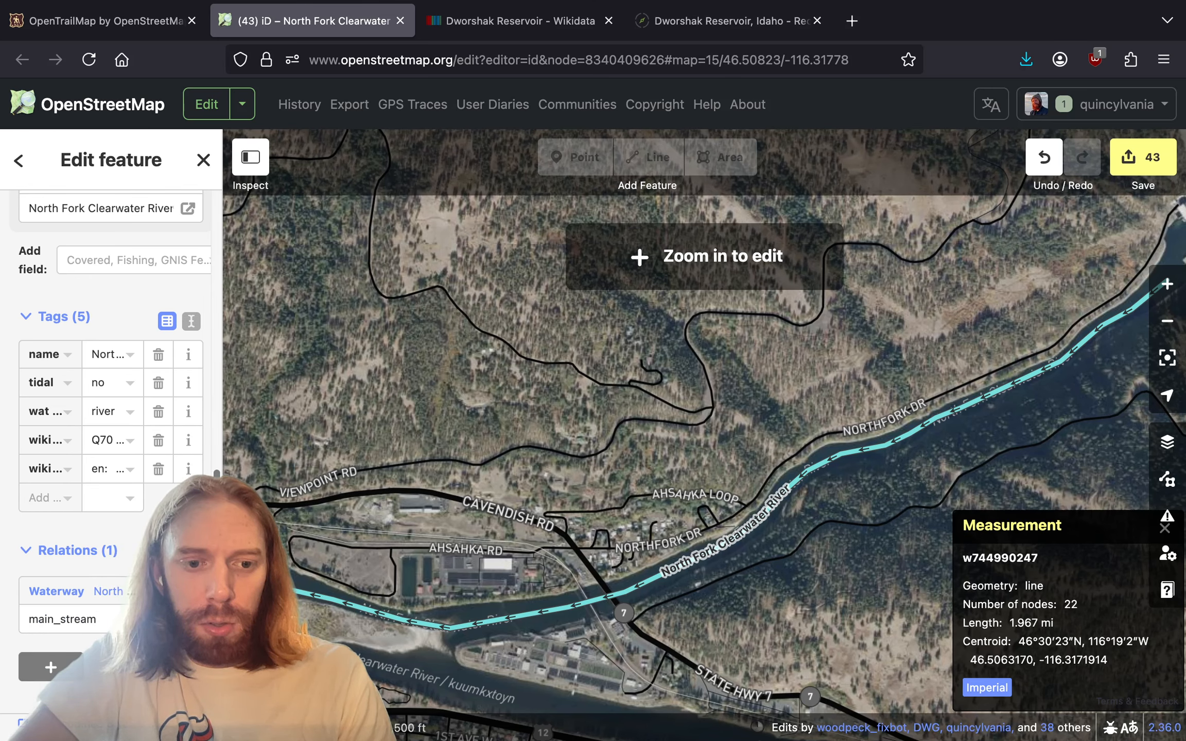
pyautogui.moveTo(222, 473); pyautogui.dragTo(315, 479)
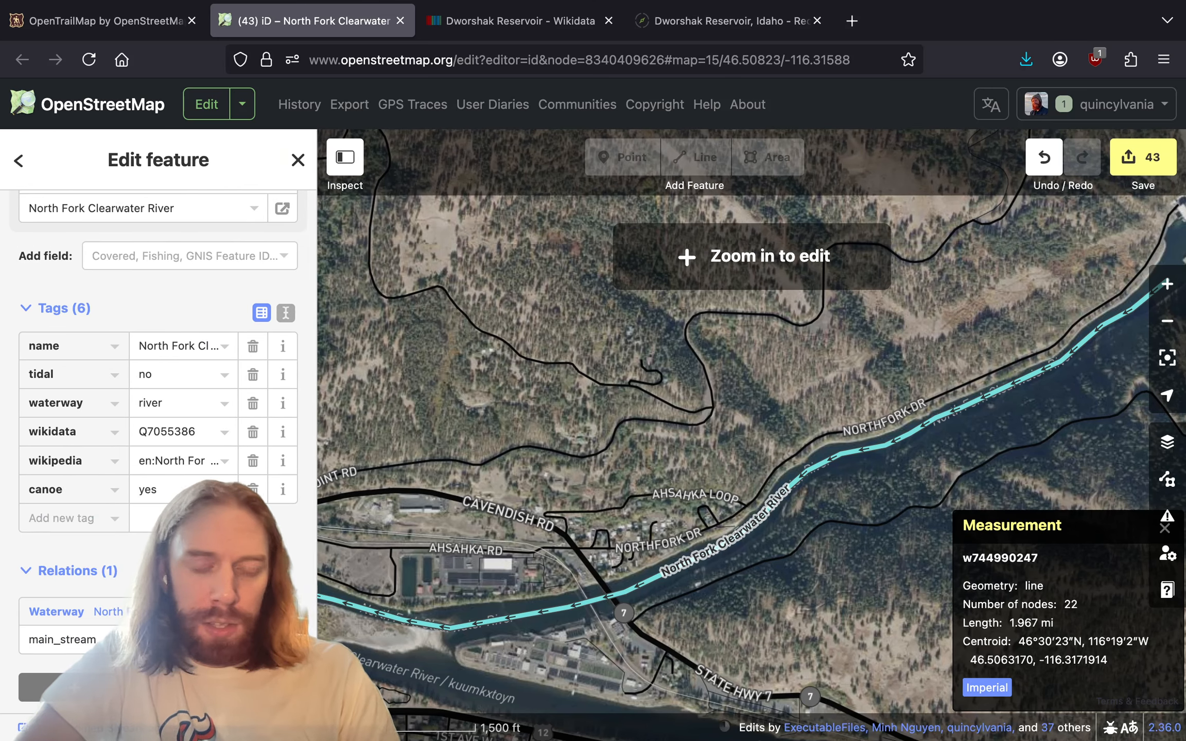
# - Examine the tagged river section from its lower reach up to the split below the dam, including in wireframe
pyautogui.moveTo(578, 607); pyautogui.dragTo(679, 407)
pyautogui.moveTo(898, 362); pyautogui.dragTo(395, 590)
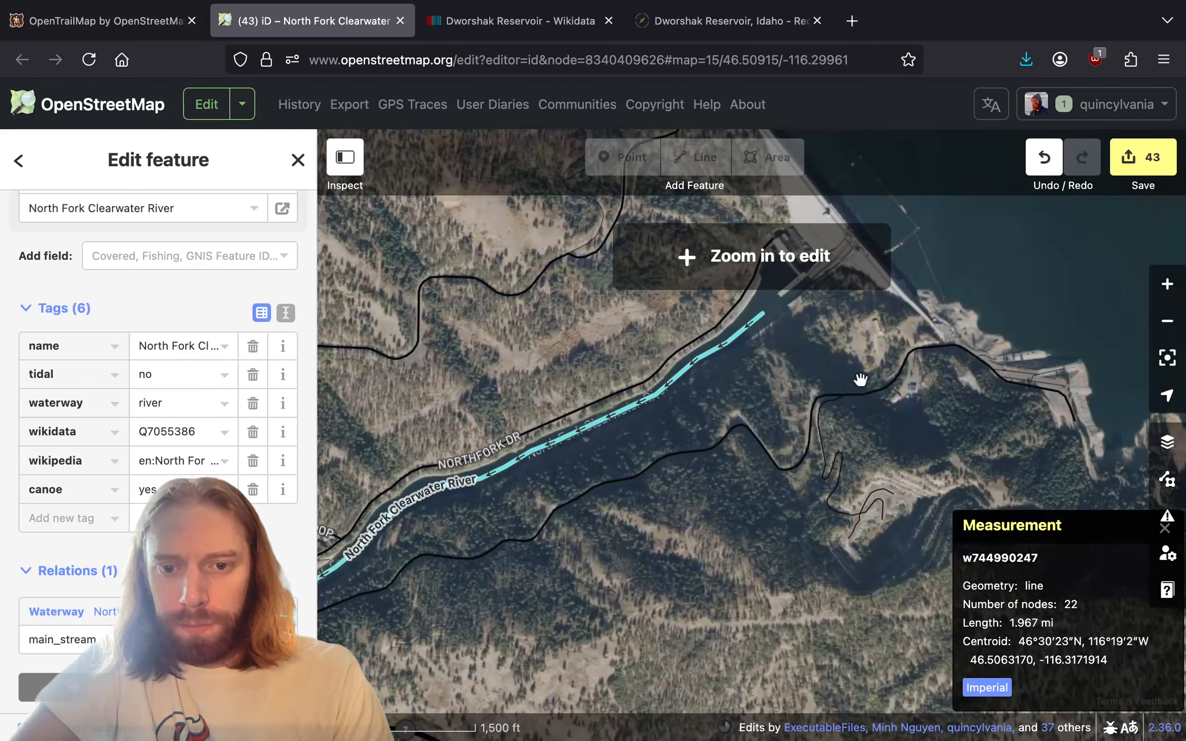
pyautogui.moveTo(860, 379); pyautogui.dragTo(782, 443)
pyautogui.scroll(5, 679, 395)
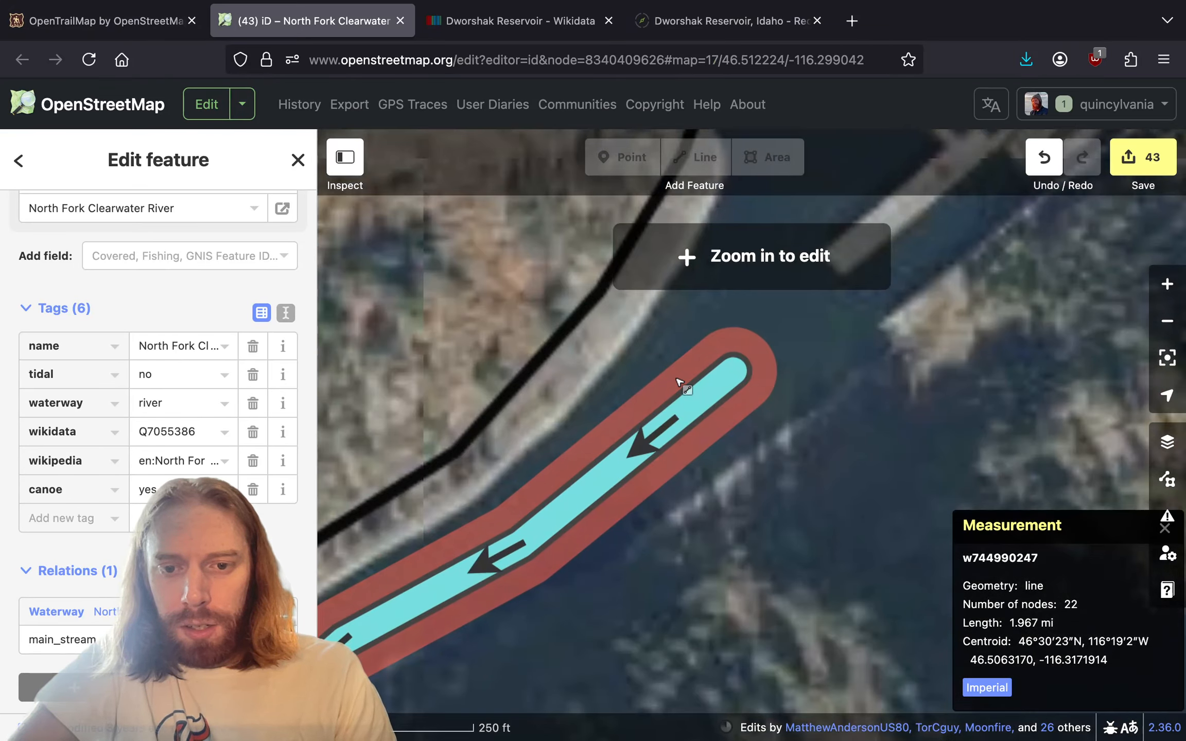
pyautogui.press('w')
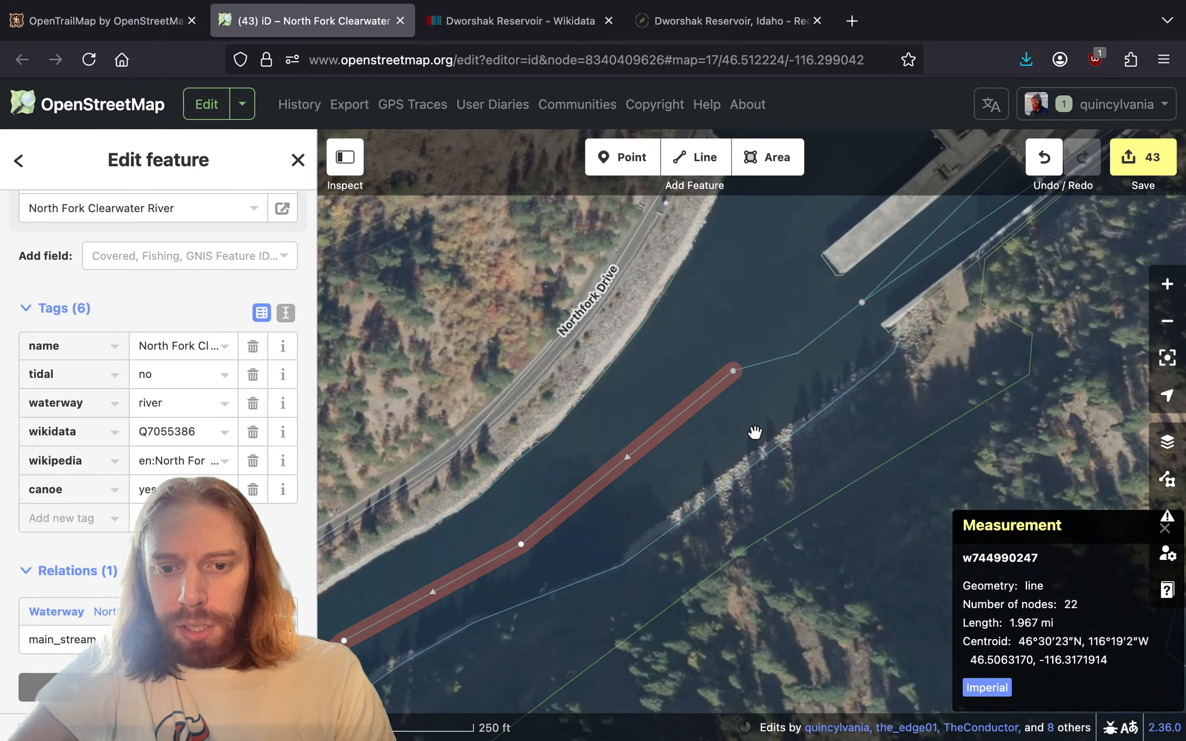
pyautogui.click(765, 422)
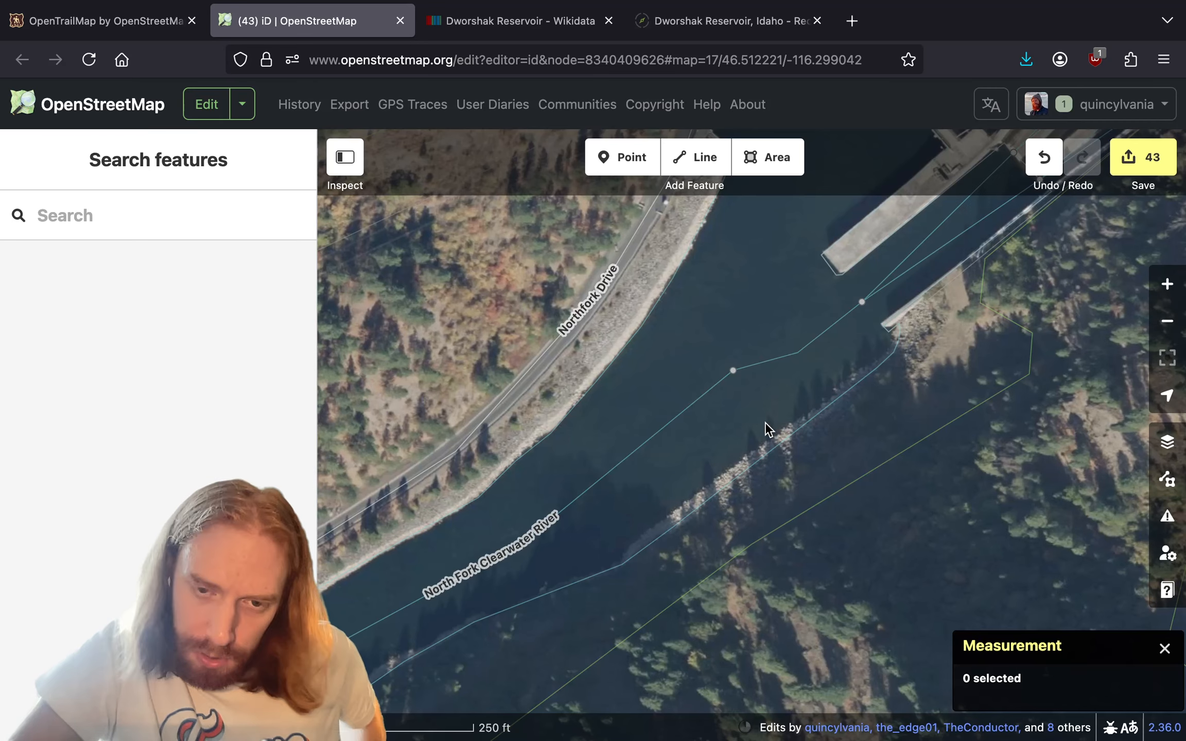
pyautogui.moveTo(736, 287); pyautogui.dragTo(718, 379)
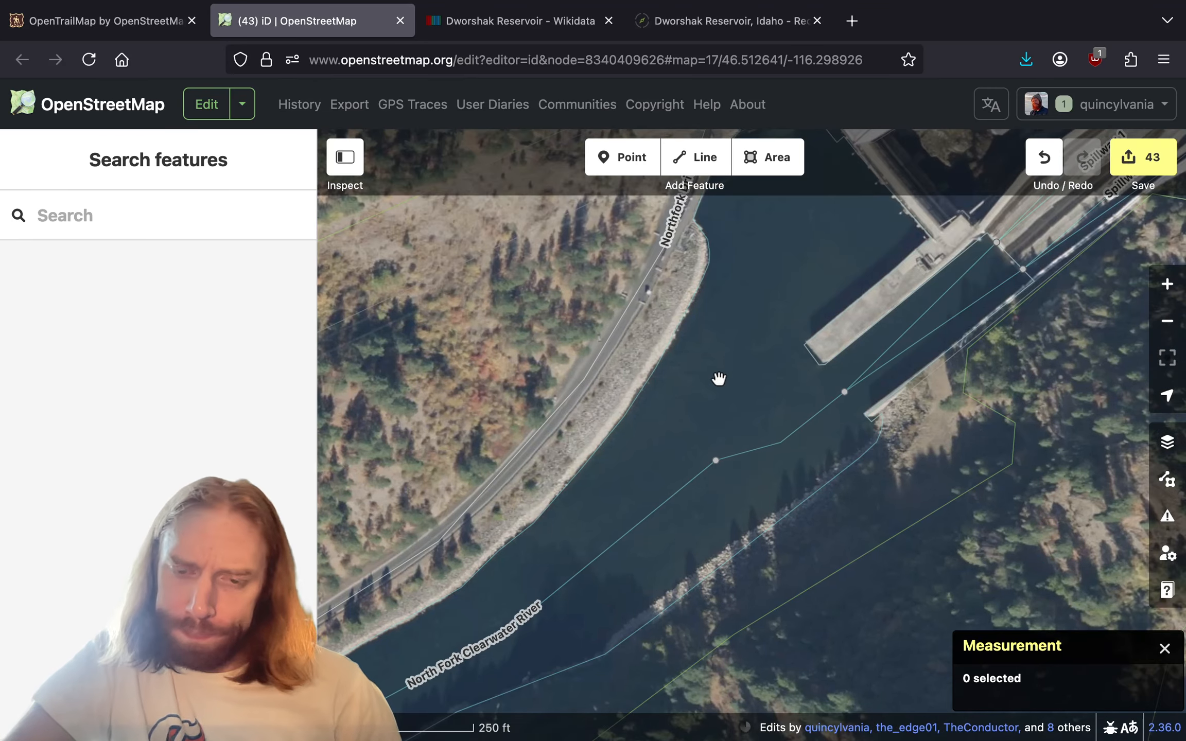
pyautogui.click(690, 473)
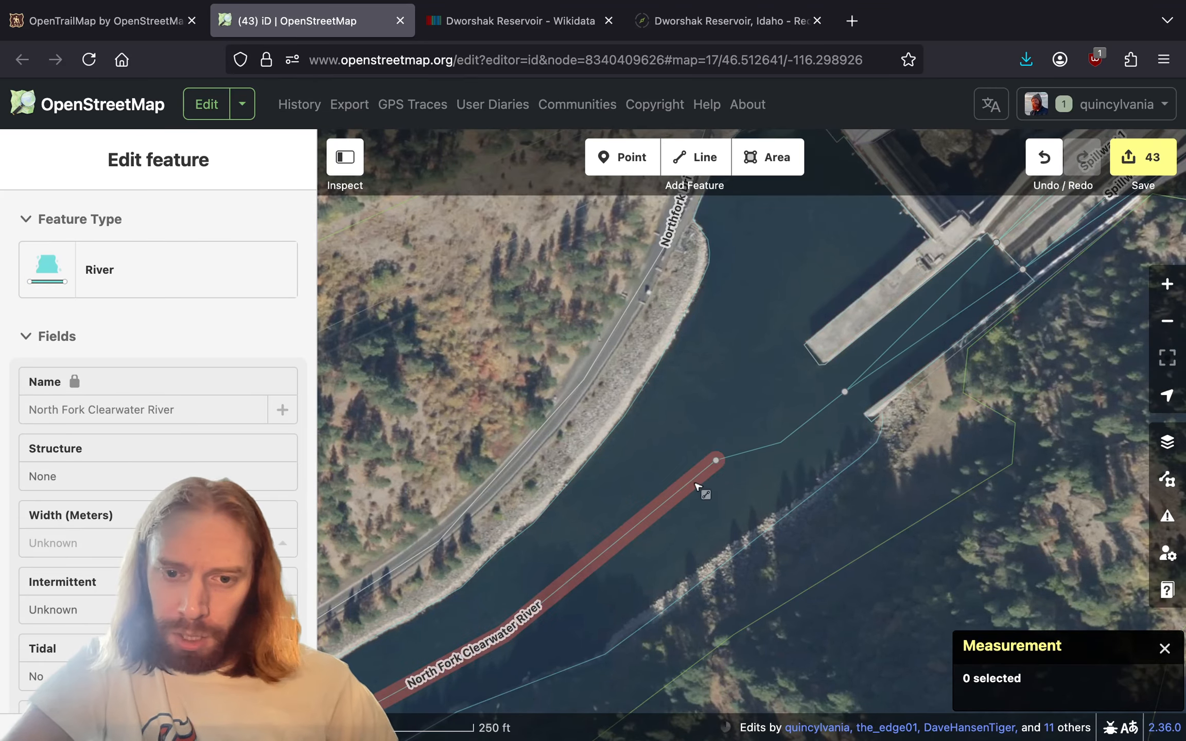
pyautogui.click(715, 344)
pyautogui.moveTo(715, 344); pyautogui.dragTo(566, 559)
pyautogui.moveTo(614, 386); pyautogui.dragTo(734, 393)
pyautogui.moveTo(818, 505); pyautogui.dragTo(810, 252)
pyautogui.moveTo(928, 364); pyautogui.dragTo(1009, 423)
pyautogui.scroll(-6, 877, 428)
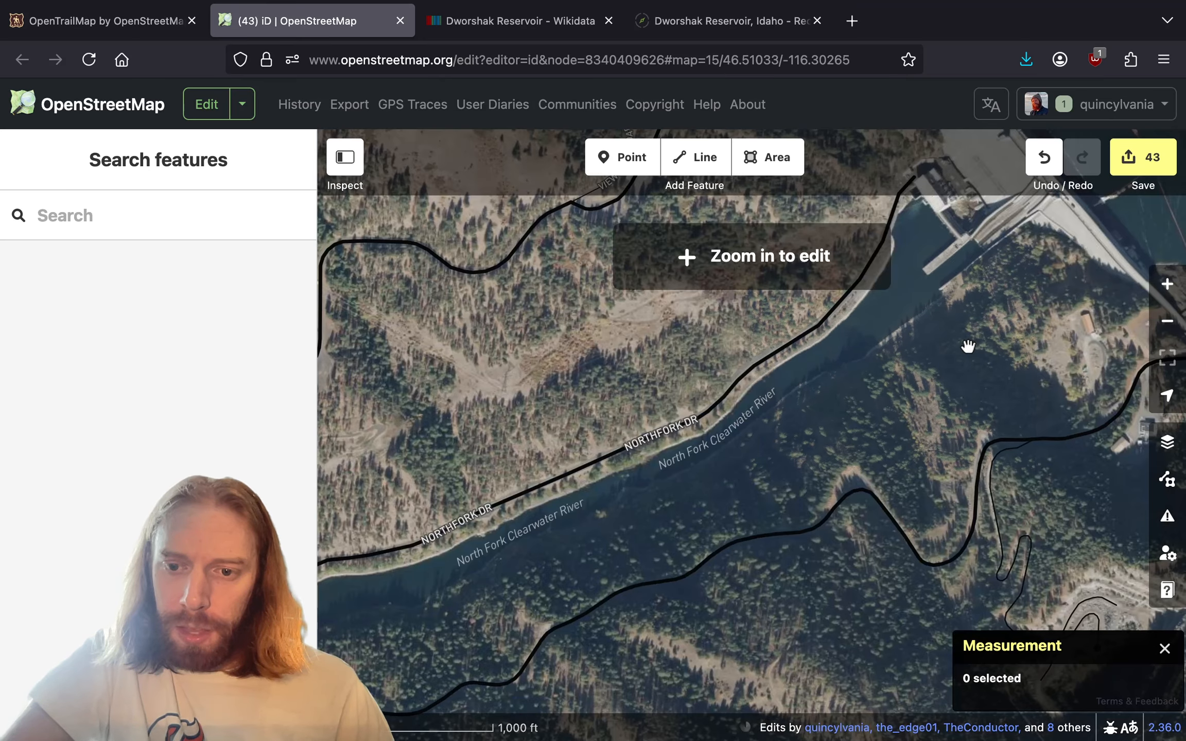
# - Close the measurement panel and switch the background to USGS 3D Elevation Program over the hillside south of the river
pyautogui.moveTo(967, 346); pyautogui.dragTo(751, 342)
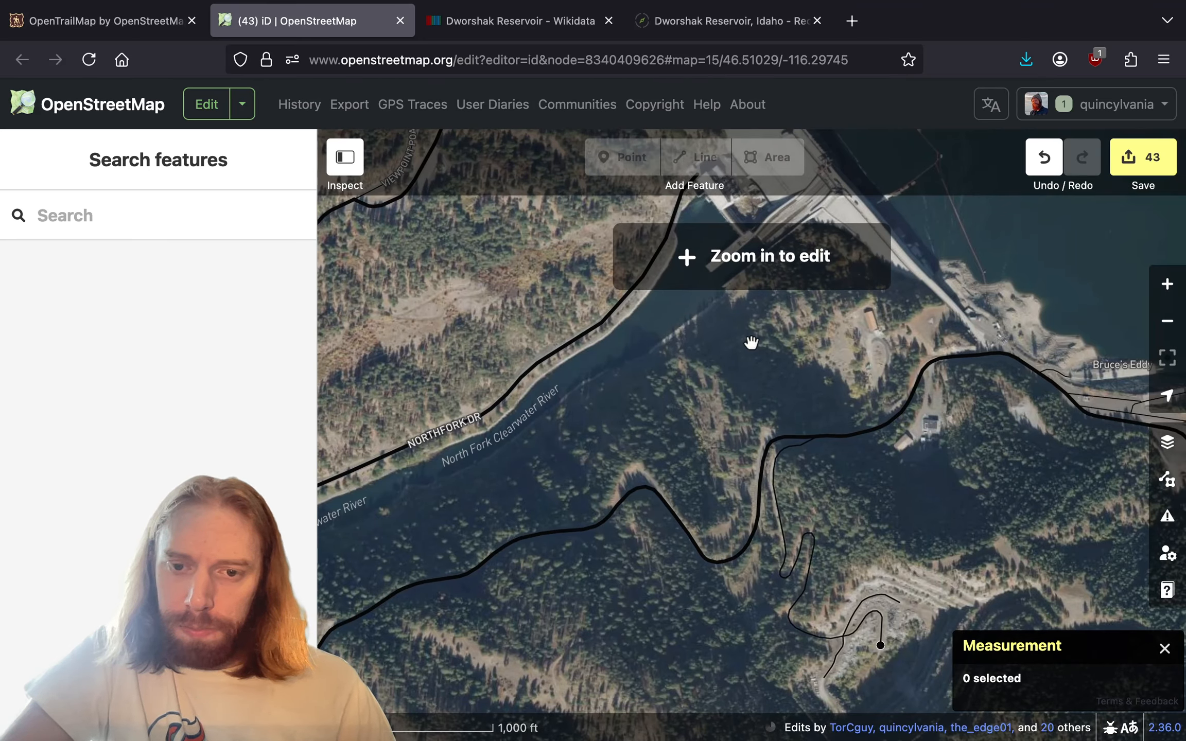
pyautogui.scroll(6, 751, 342)
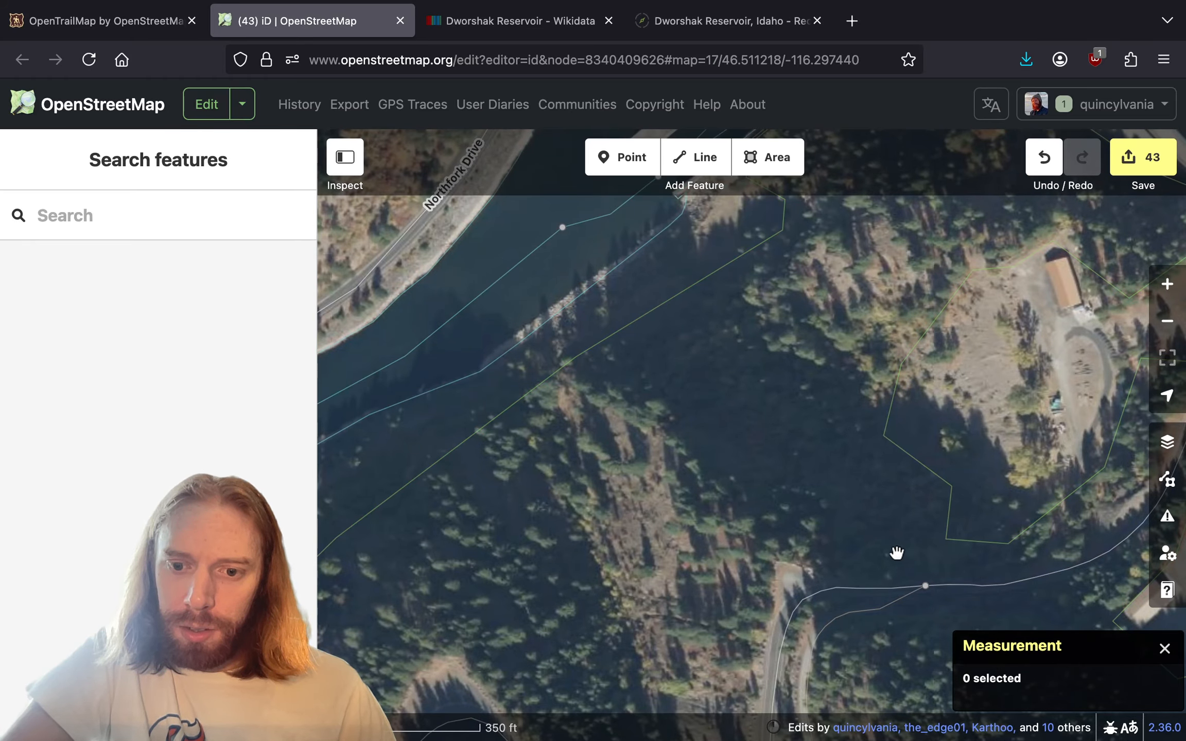
pyautogui.moveTo(897, 552); pyautogui.dragTo(802, 532)
pyautogui.click(1167, 442)
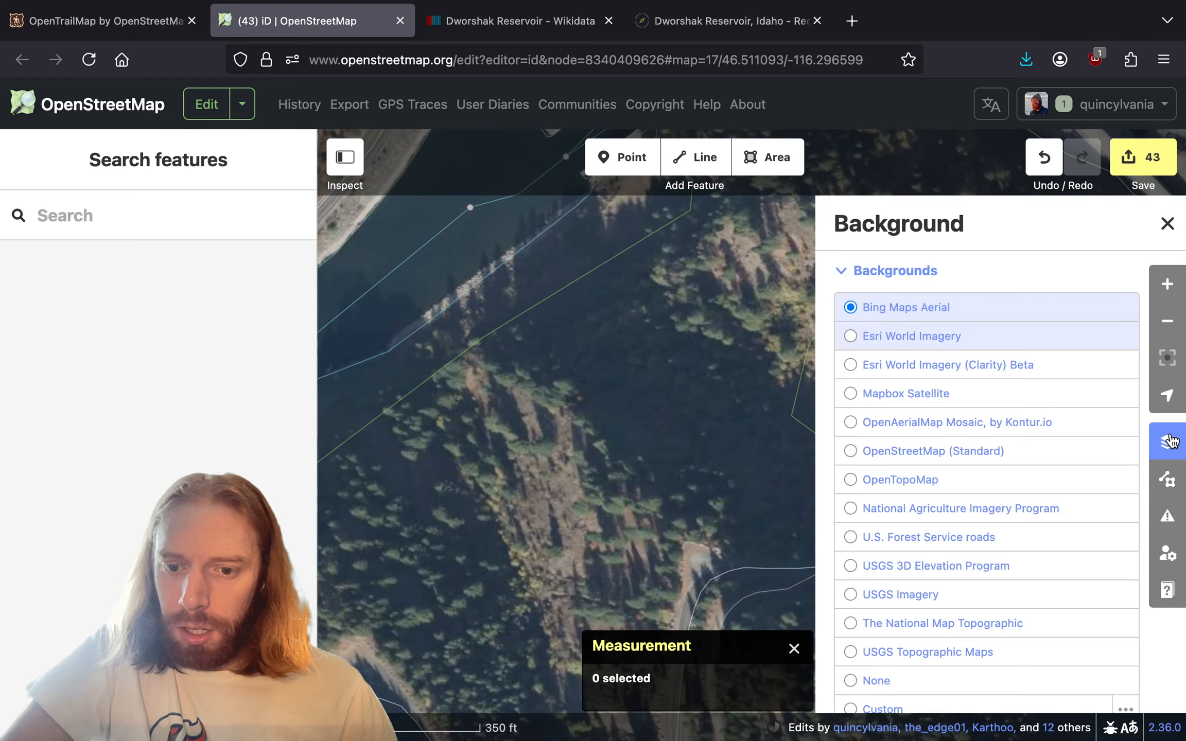
pyautogui.scroll(-3, 1024, 337)
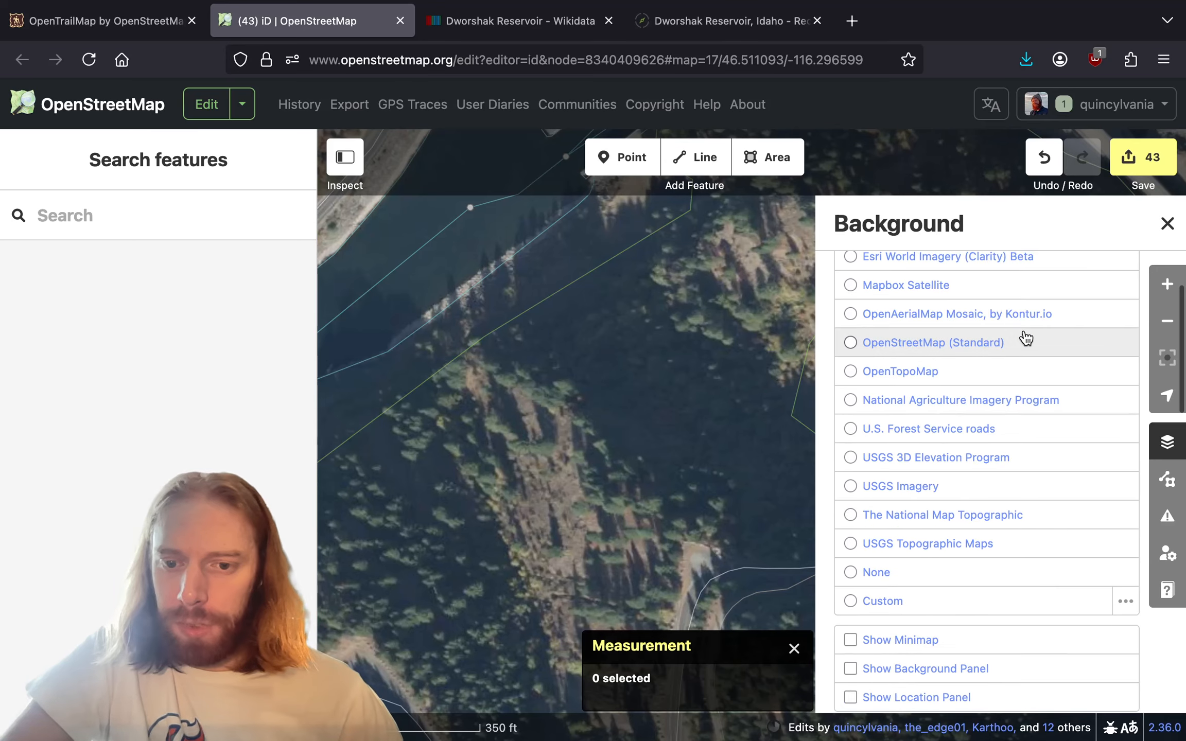
pyautogui.scroll(4, 963, 289)
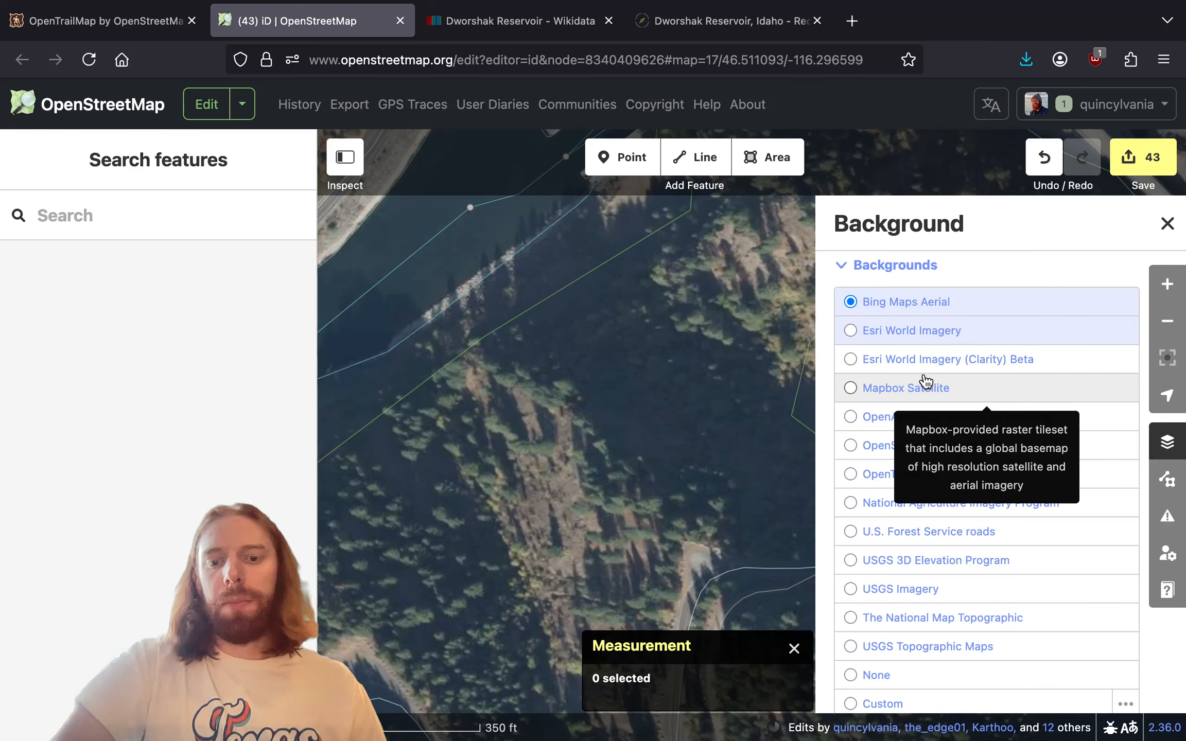
pyautogui.click(794, 648)
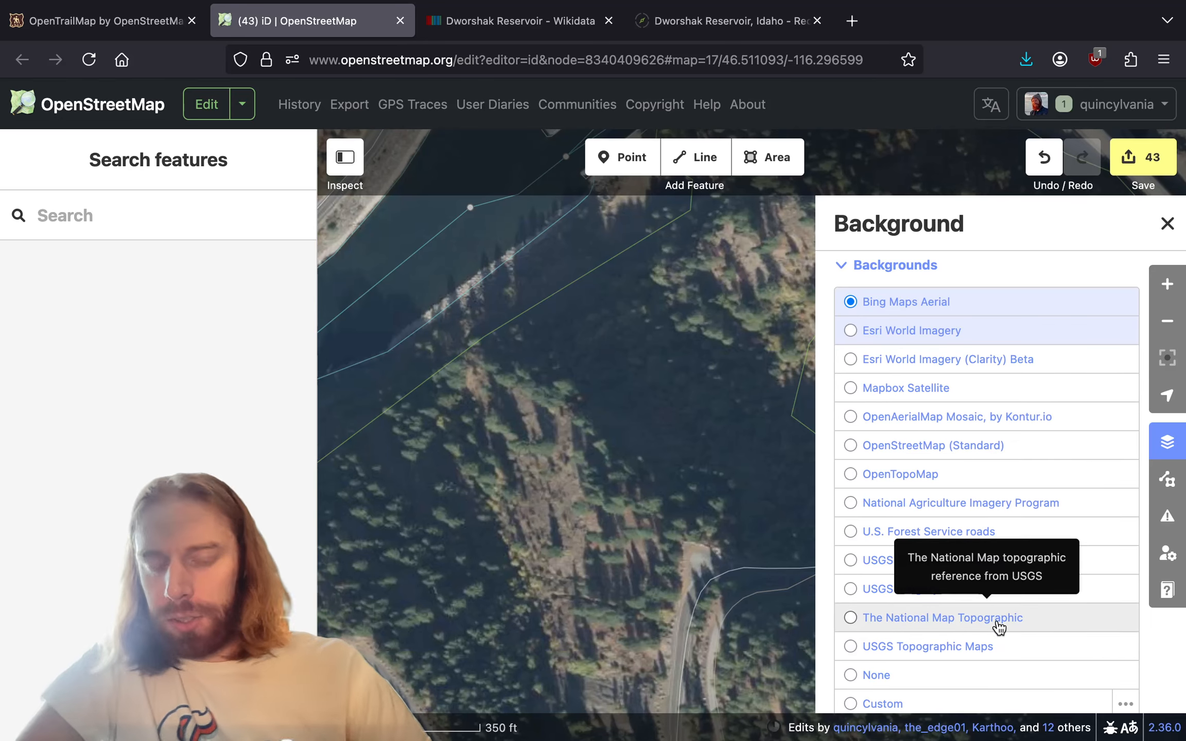
pyautogui.scroll(-1, 976, 564)
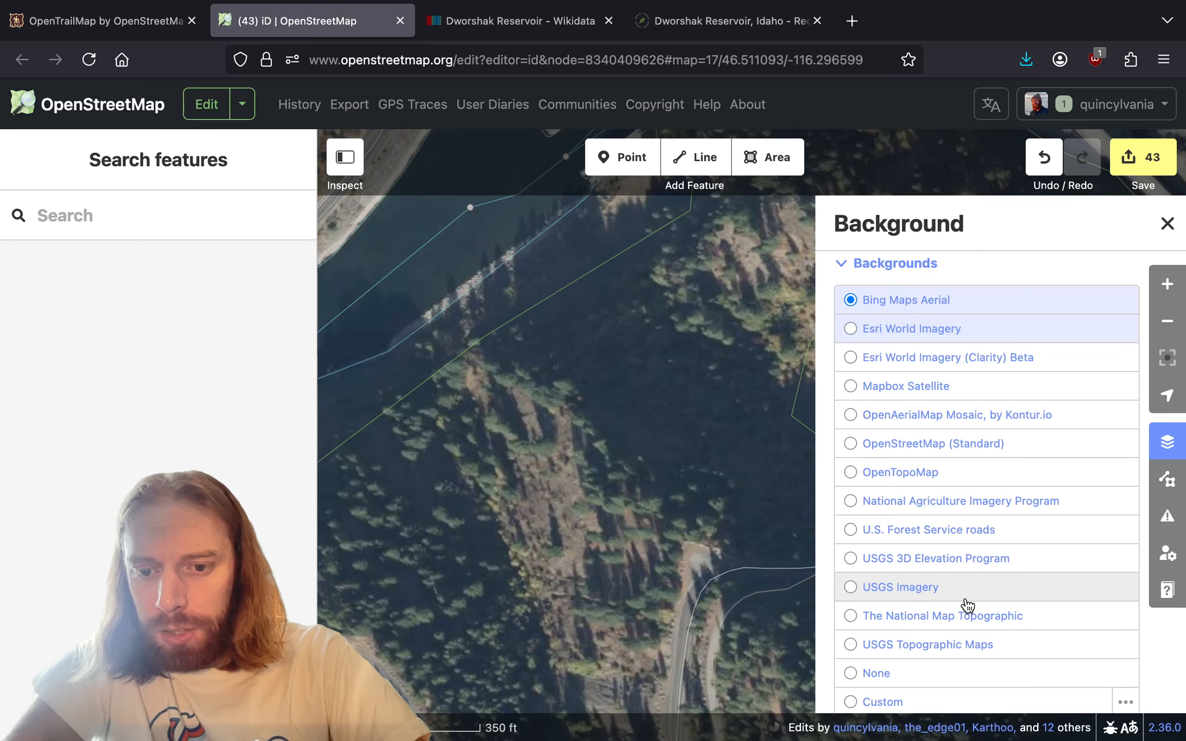
pyautogui.click(971, 559)
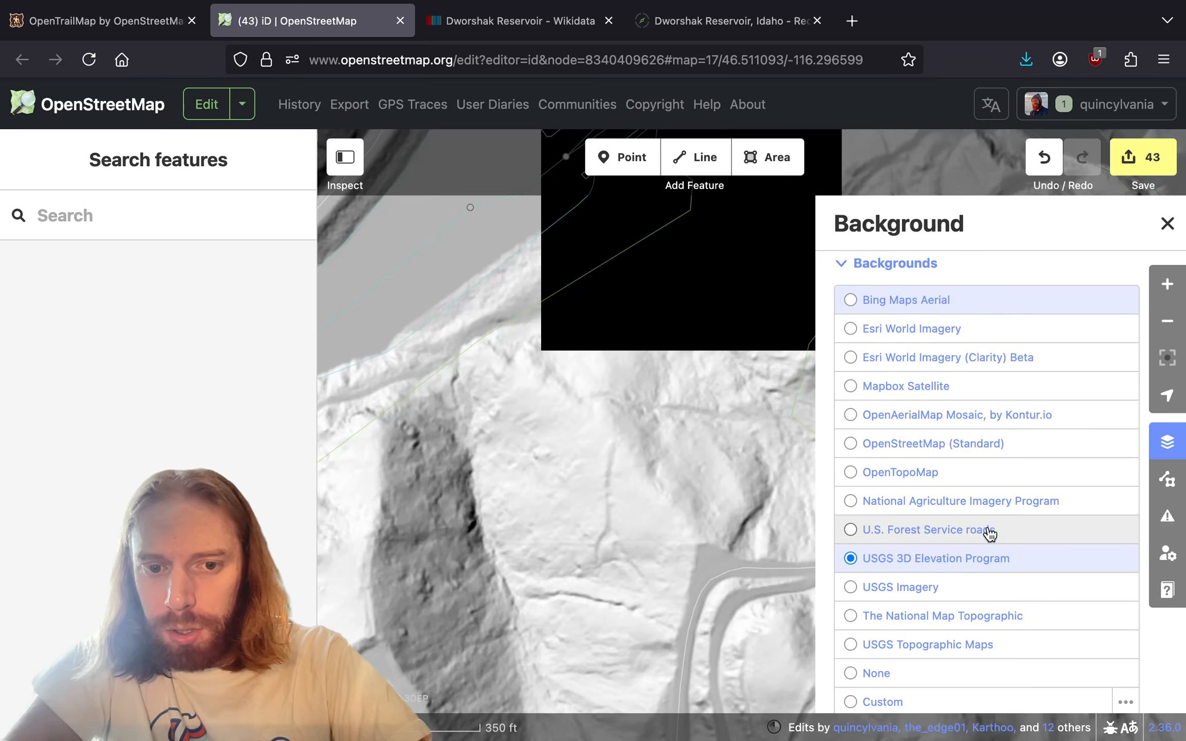
pyautogui.click(1167, 442)
pyautogui.moveTo(651, 431); pyautogui.dragTo(784, 362)
pyautogui.scroll(-5, 799, 515)
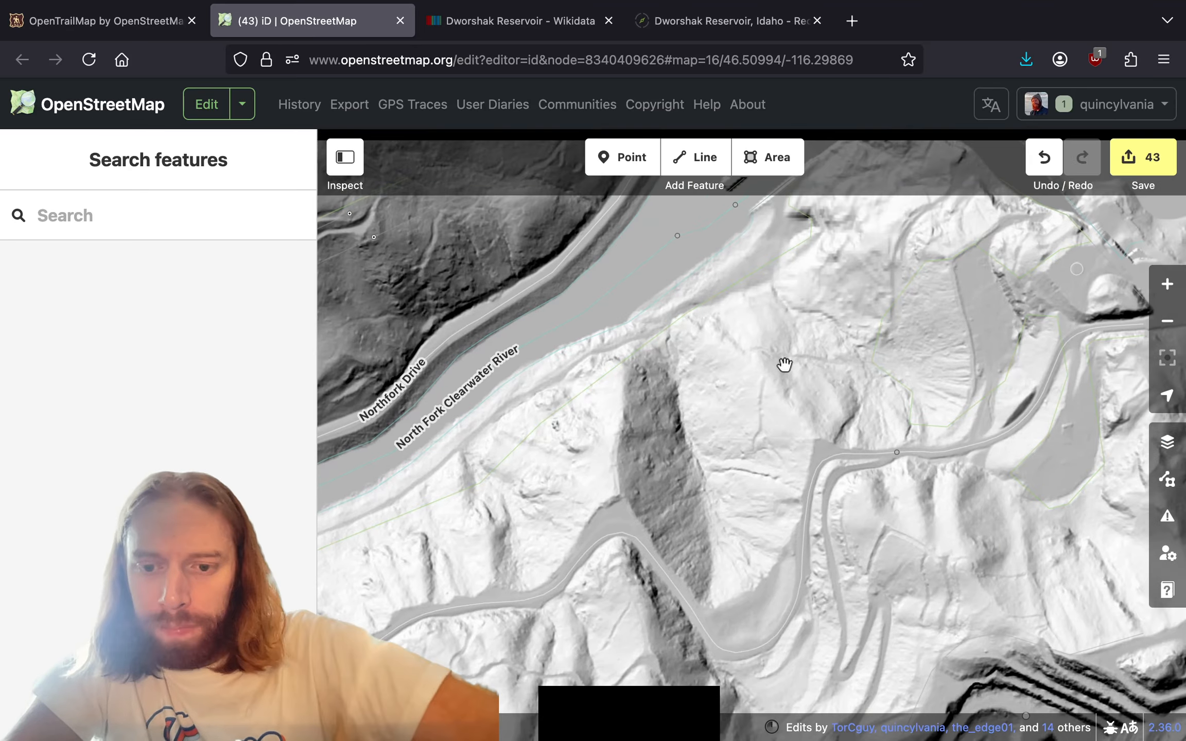
# - Examine the bench along the river's south bank from the dam down to the State Highway 7 bridge in elevation and aerial imagery
pyautogui.moveTo(837, 423); pyautogui.dragTo(749, 426)
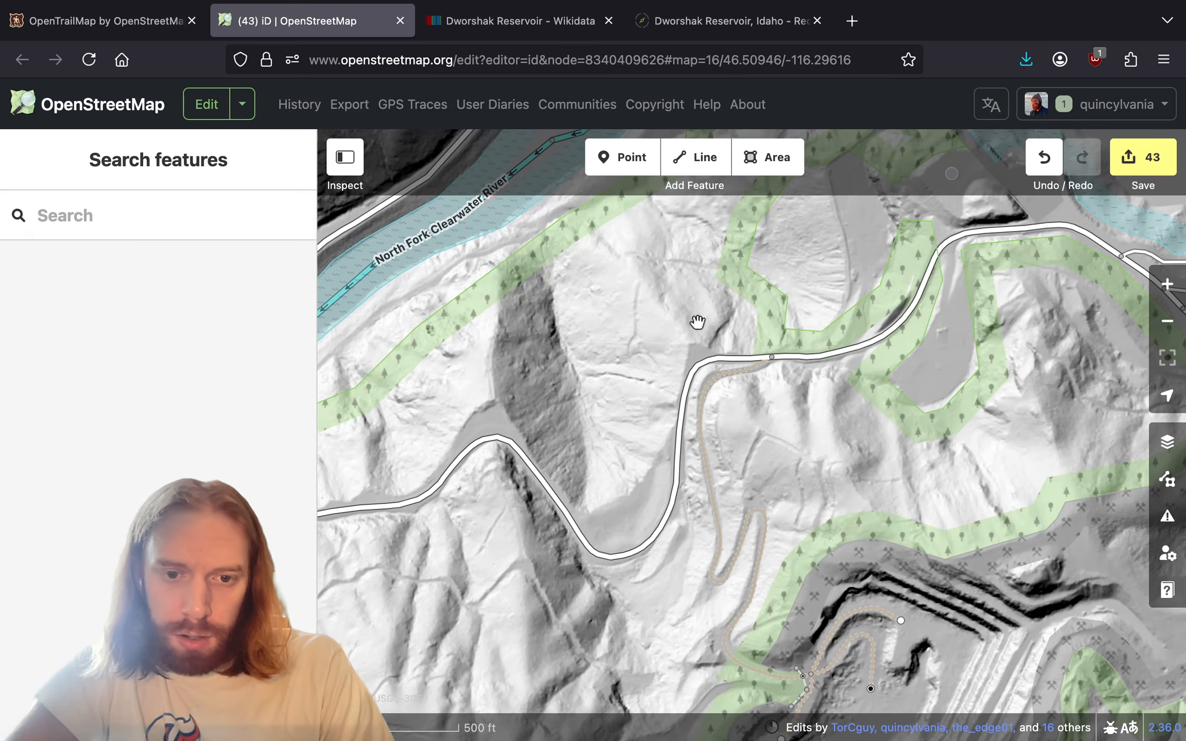
pyautogui.moveTo(673, 326); pyautogui.dragTo(564, 475)
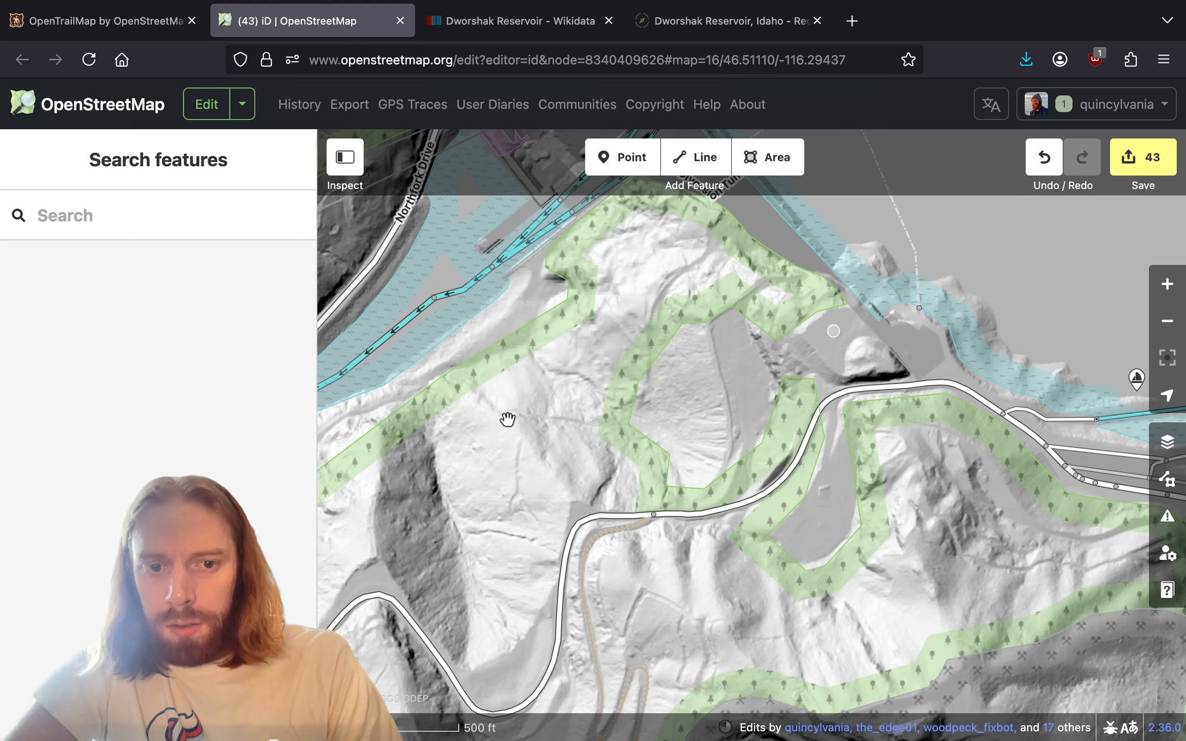
pyautogui.moveTo(508, 418); pyautogui.dragTo(731, 438)
pyautogui.scroll(5, 751, 296)
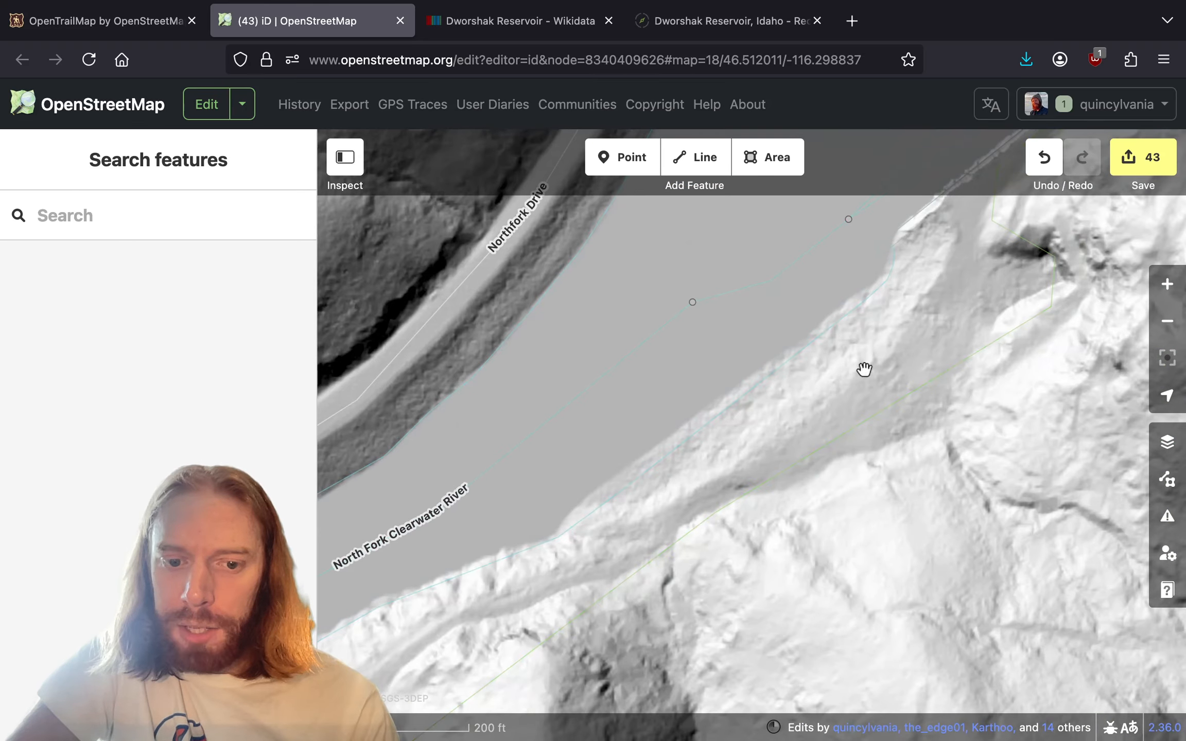
pyautogui.moveTo(593, 544); pyautogui.dragTo(1125, 218)
pyautogui.moveTo(550, 609); pyautogui.dragTo(862, 400)
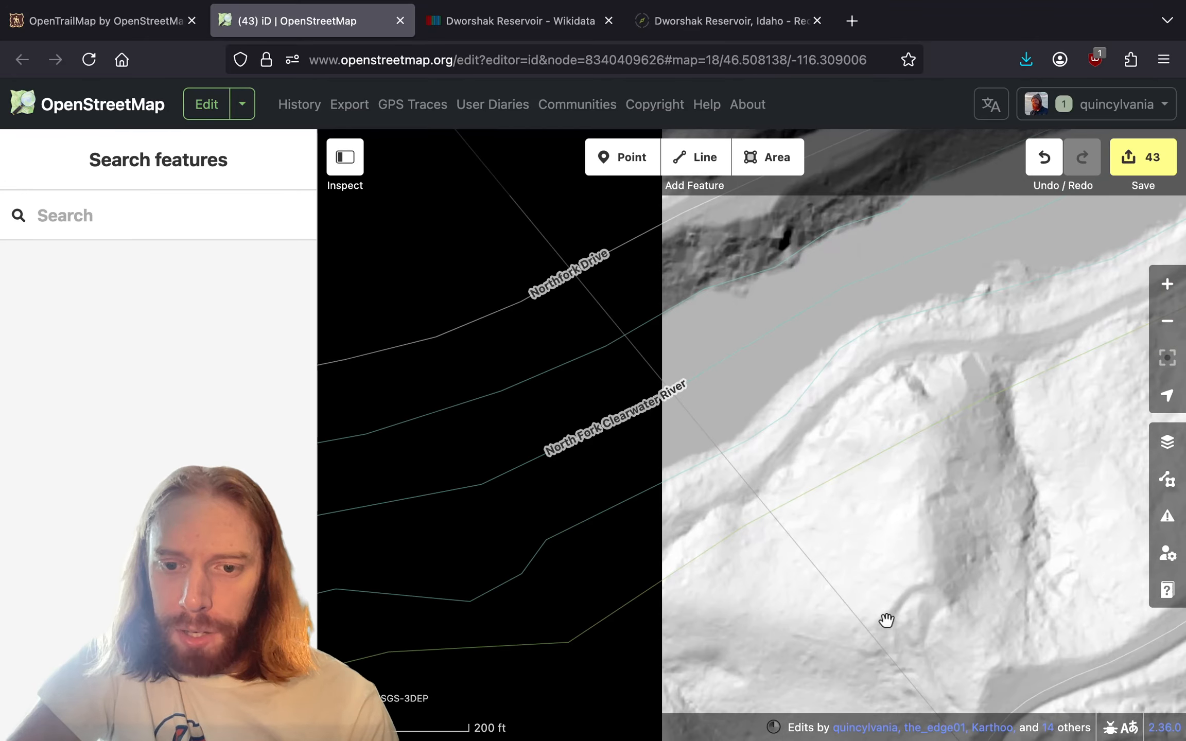
pyautogui.moveTo(887, 625); pyautogui.dragTo(1152, 402)
pyautogui.moveTo(726, 498); pyautogui.dragTo(1129, 418)
pyautogui.moveTo(722, 561); pyautogui.dragTo(994, 288)
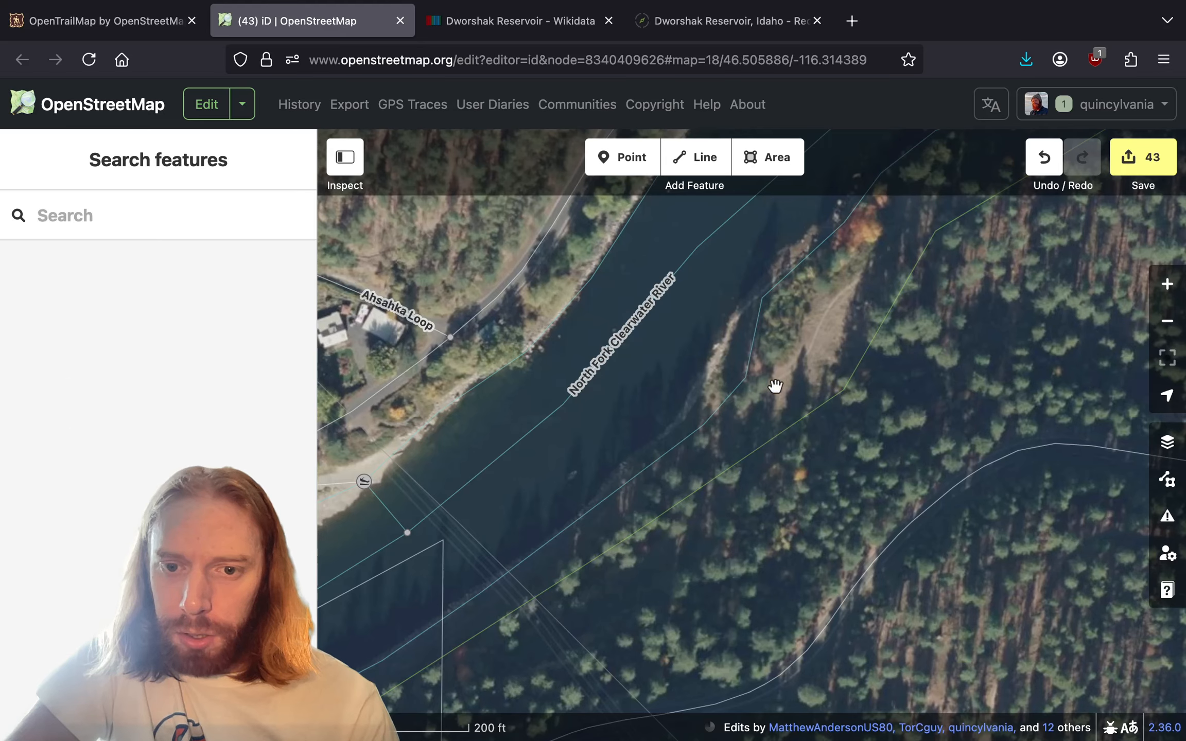
pyautogui.moveTo(669, 492); pyautogui.dragTo(1091, 285)
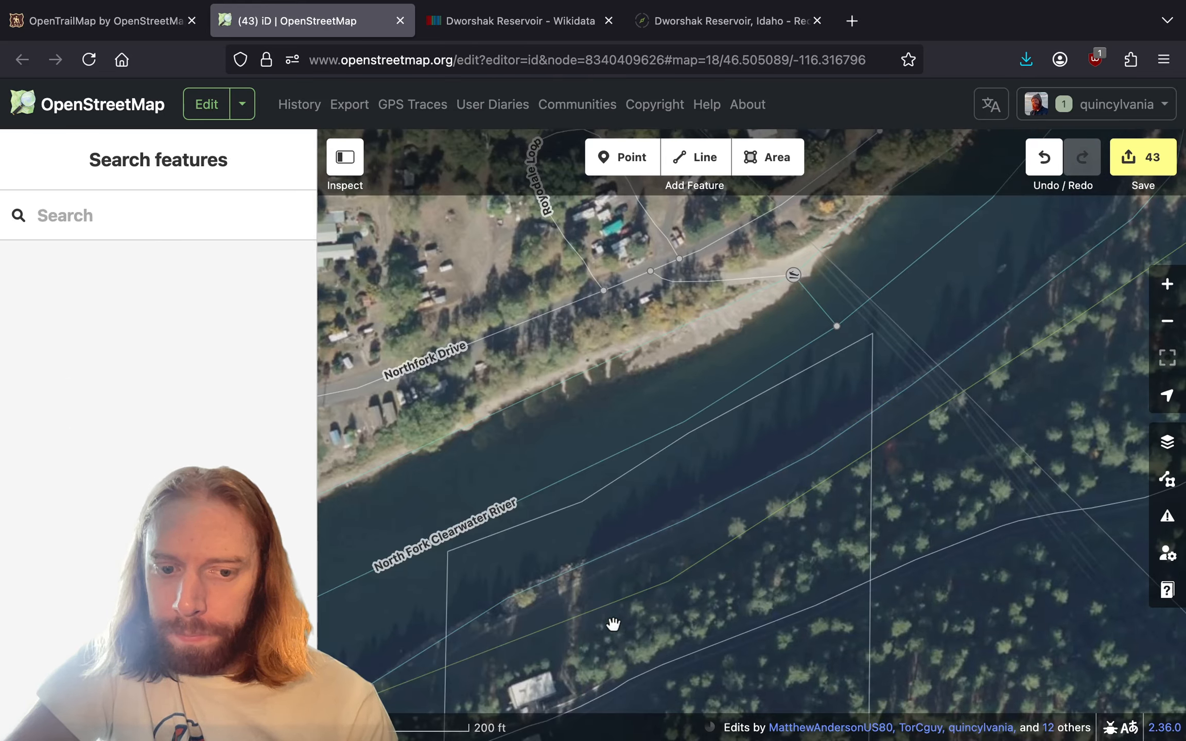
pyautogui.moveTo(612, 624); pyautogui.dragTo(1116, 325)
pyautogui.hotkey('ctrl', 'b')
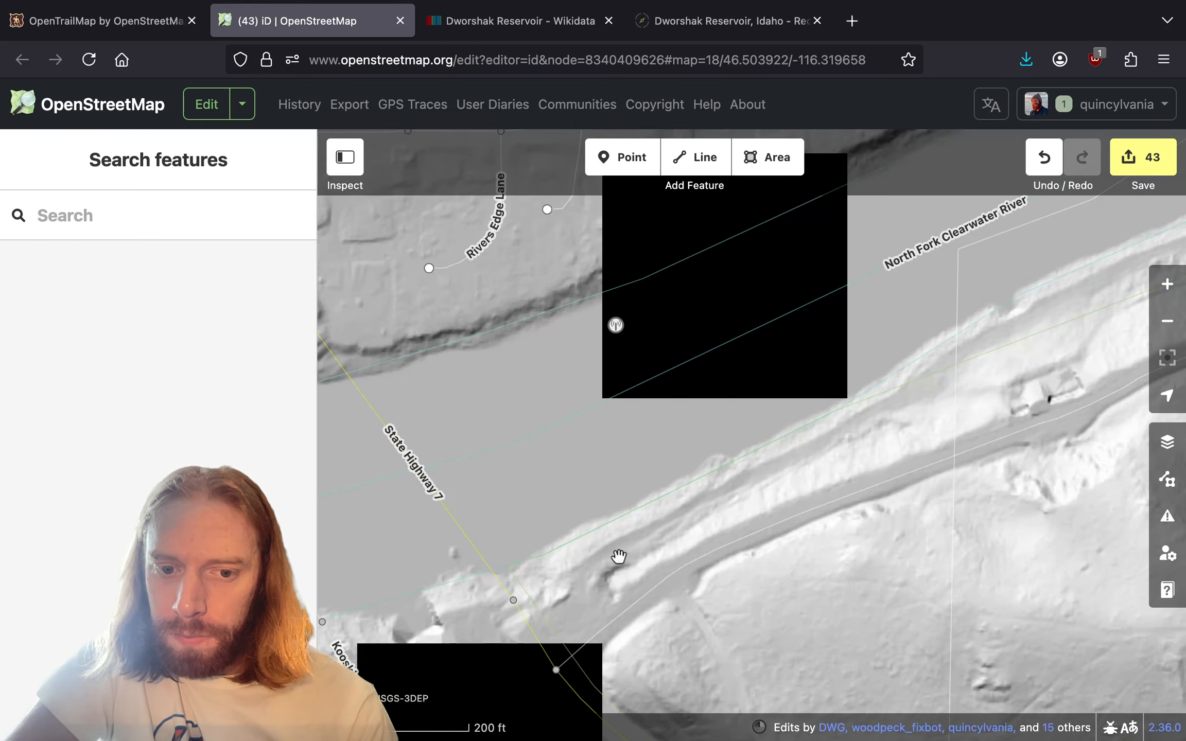
pyautogui.hotkey('ctrl', 'b')
# - Draw a service road from the residential road through the gravel parking area beside the State Highway 7 bridge
pyautogui.scroll(5, 617, 556)
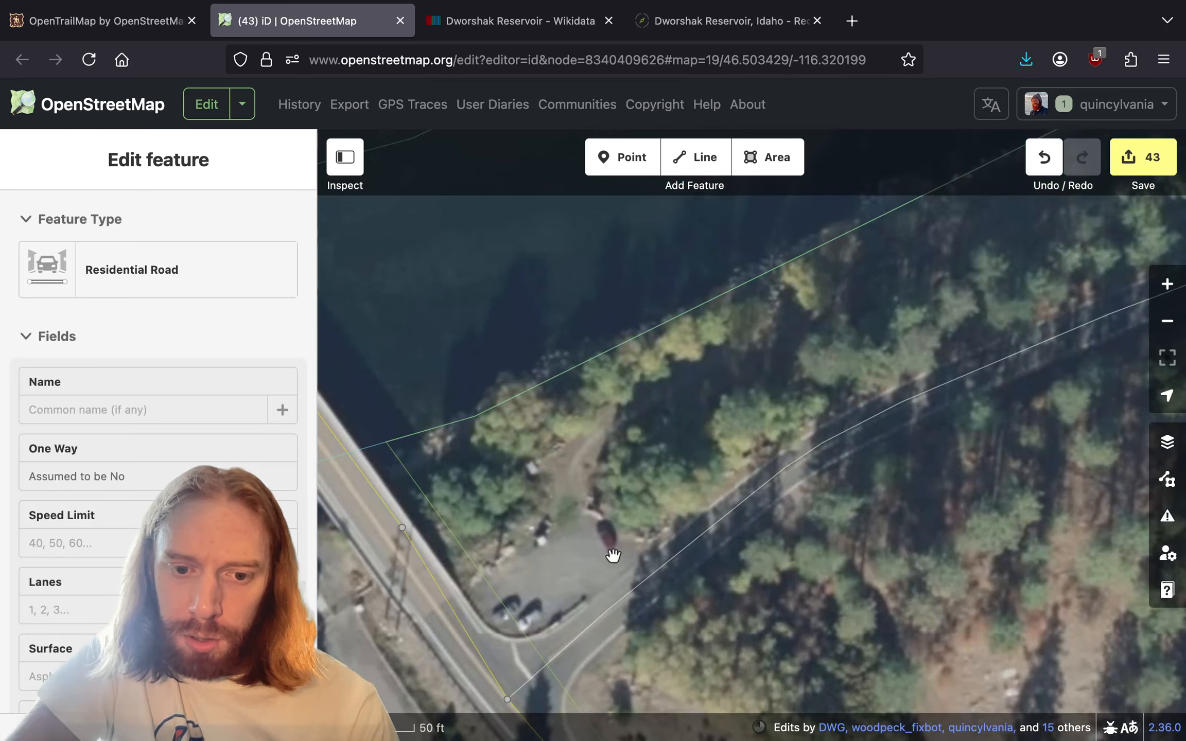
pyautogui.moveTo(609, 543); pyautogui.dragTo(714, 436)
pyautogui.click(693, 158)
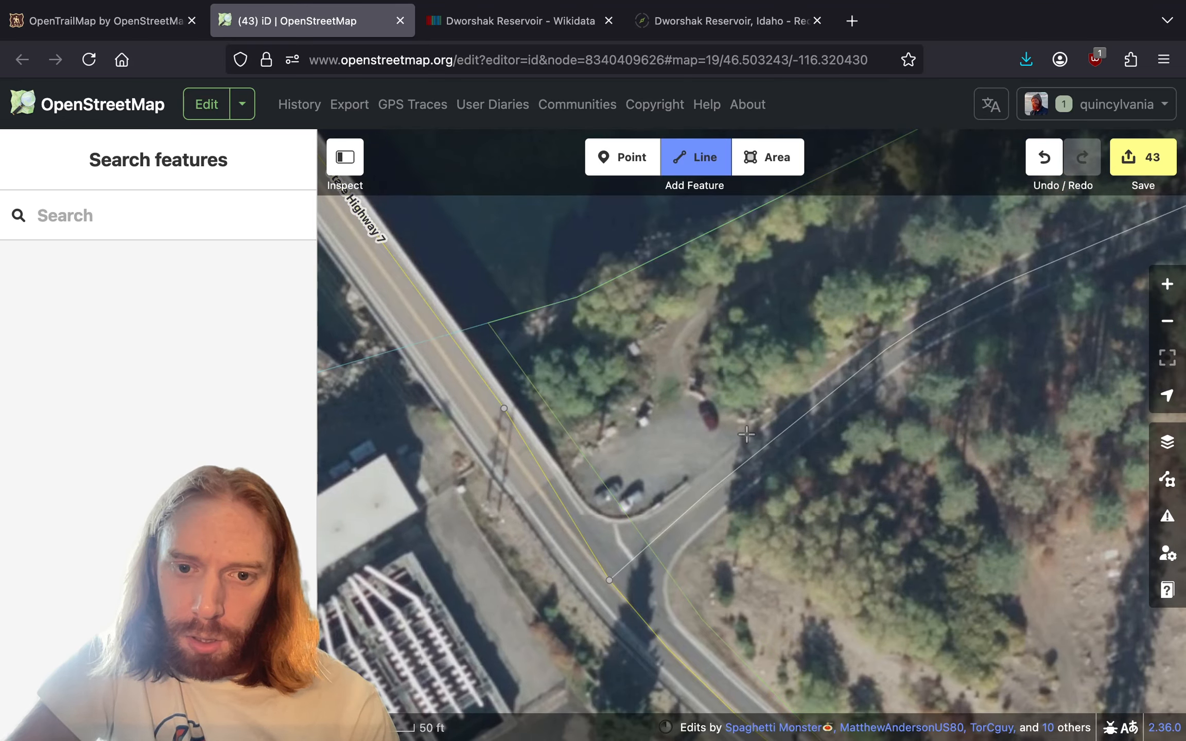
pyautogui.scroll(2, 745, 435)
pyautogui.click(758, 504)
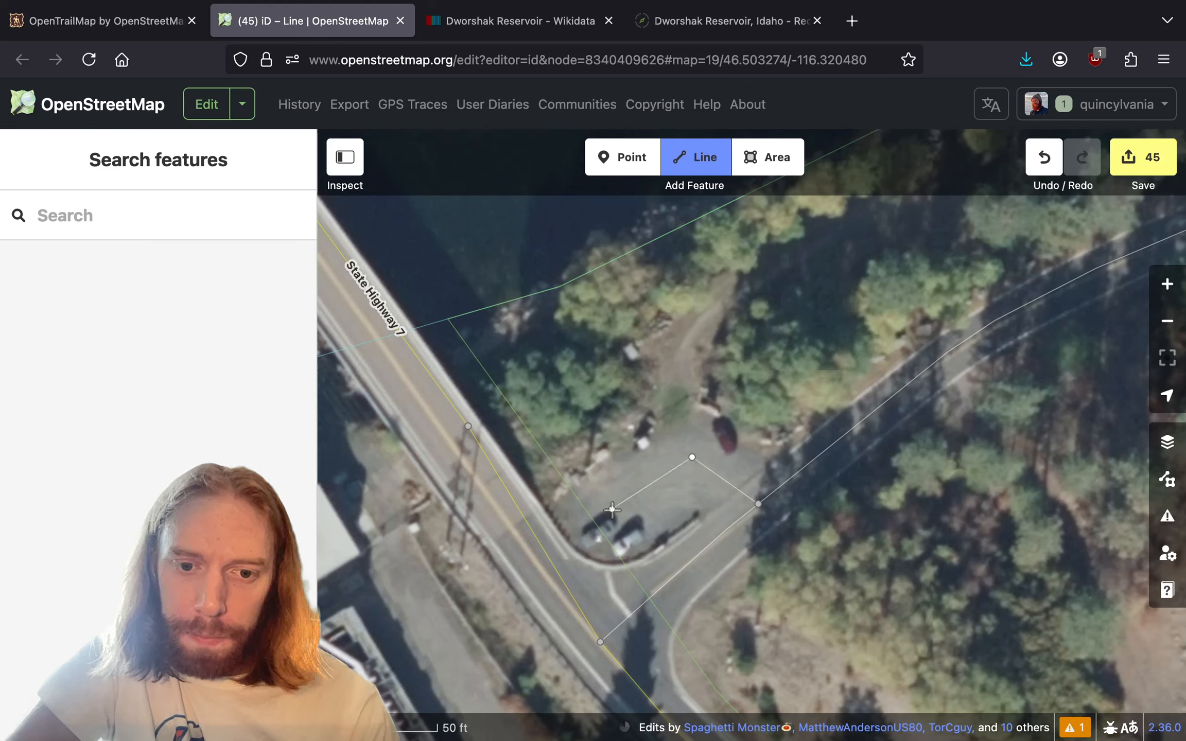
pyautogui.doubleClick(588, 527)
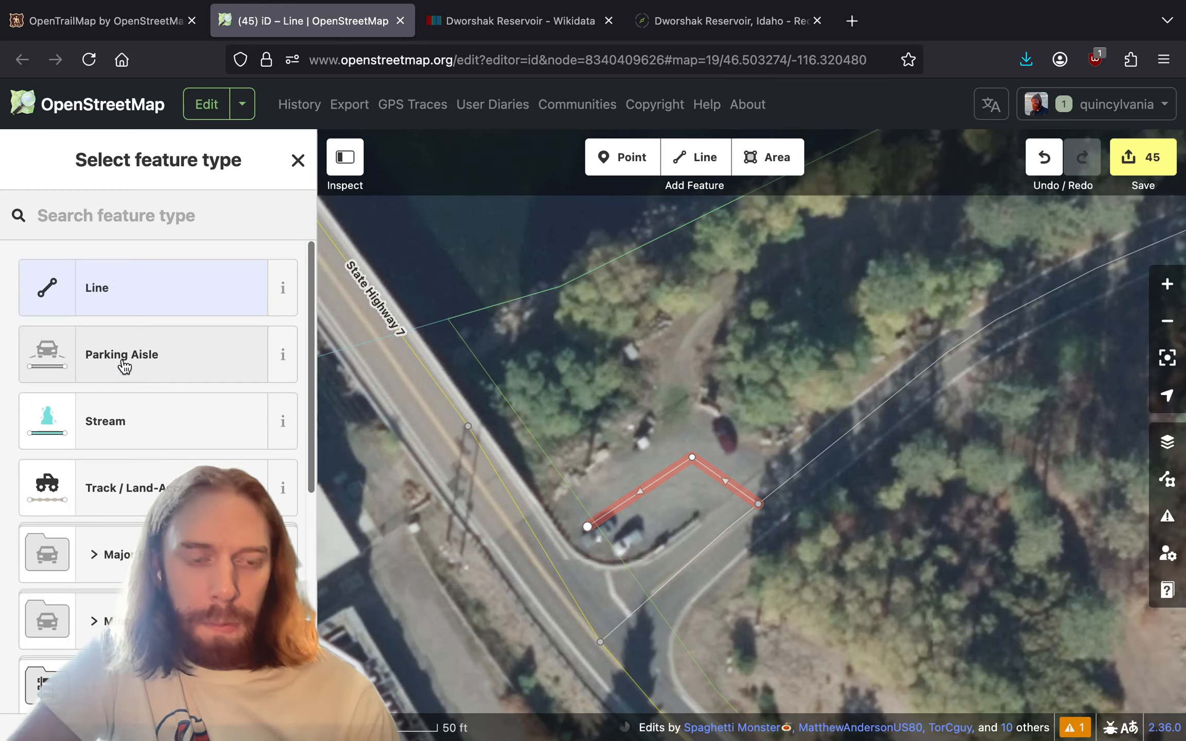
pyautogui.write('ser')
pyautogui.click(138, 294)
# - Start a new line at the service road's bend and trace it north out of the parking area, turning northeast along the riverbank
pyautogui.click(693, 157)
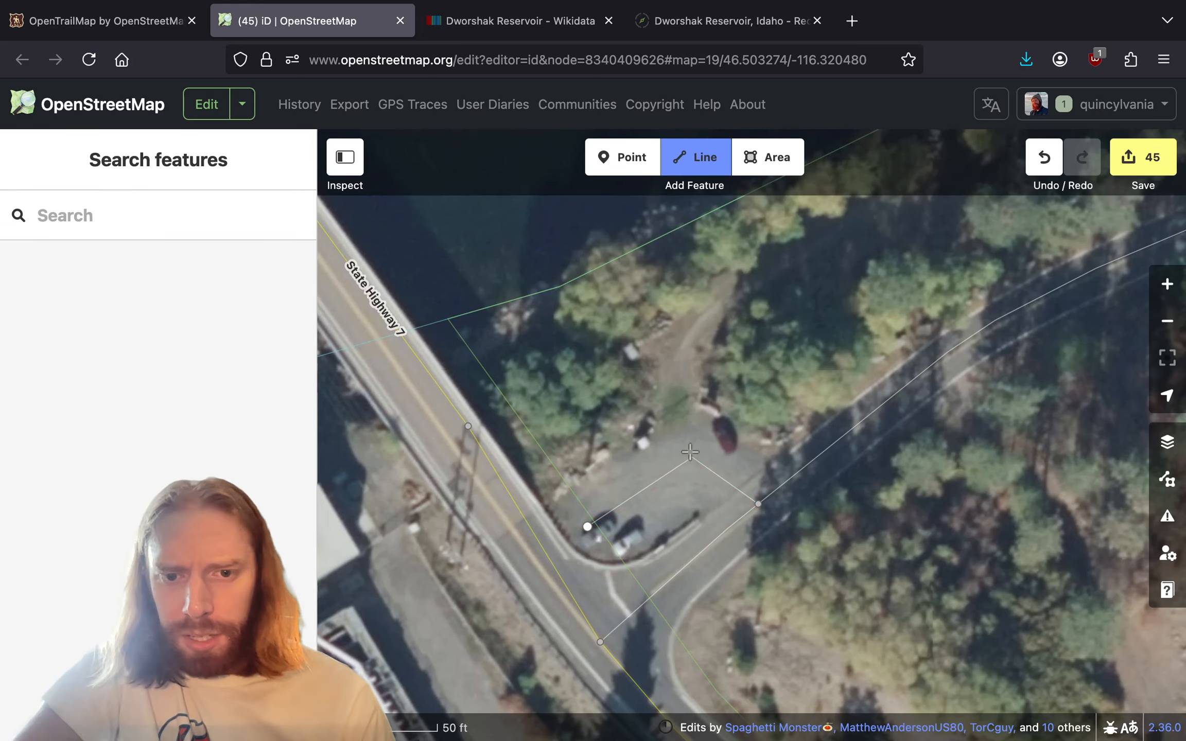
pyautogui.click(691, 456)
pyautogui.press('w')
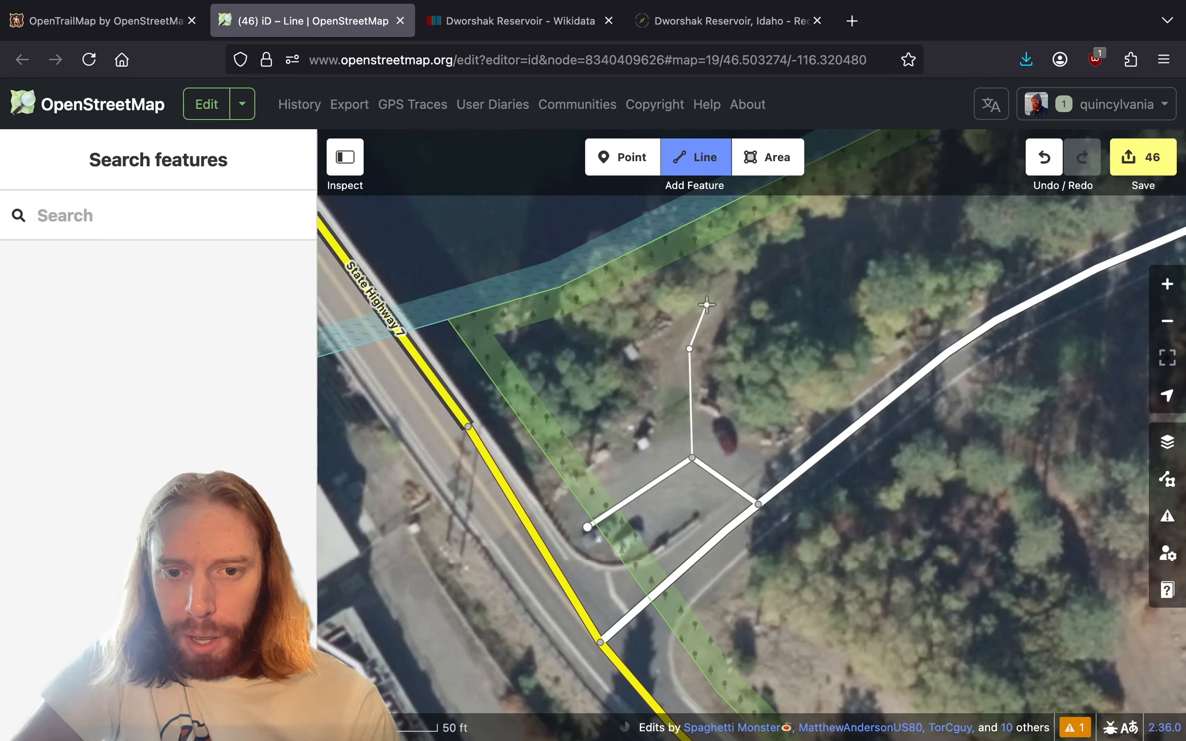
pyautogui.click(714, 302)
pyautogui.moveTo(912, 259); pyautogui.dragTo(516, 532)
pyautogui.scroll(-5, 516, 532)
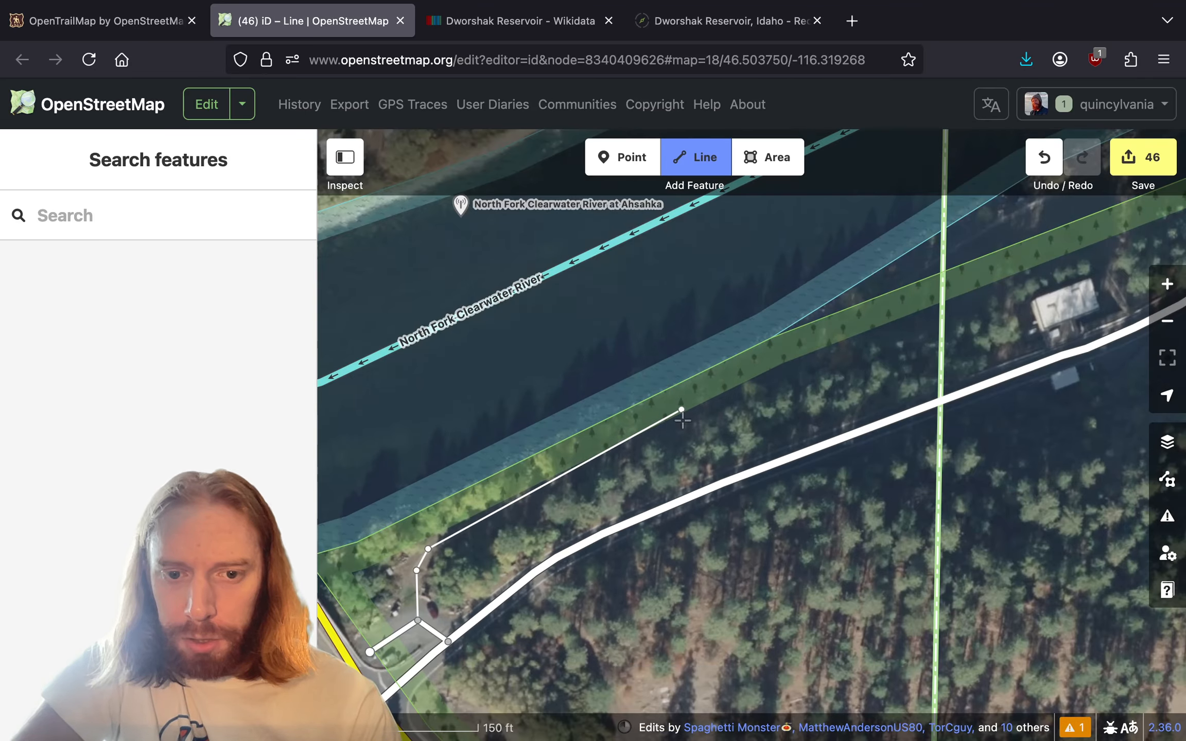
# - Extend the line along the bench toward the boundary line near the white-roofed building, comparing it with the USGS elevation imagery
pyautogui.hotkey('ctrl', 'b')
pyautogui.press('w')
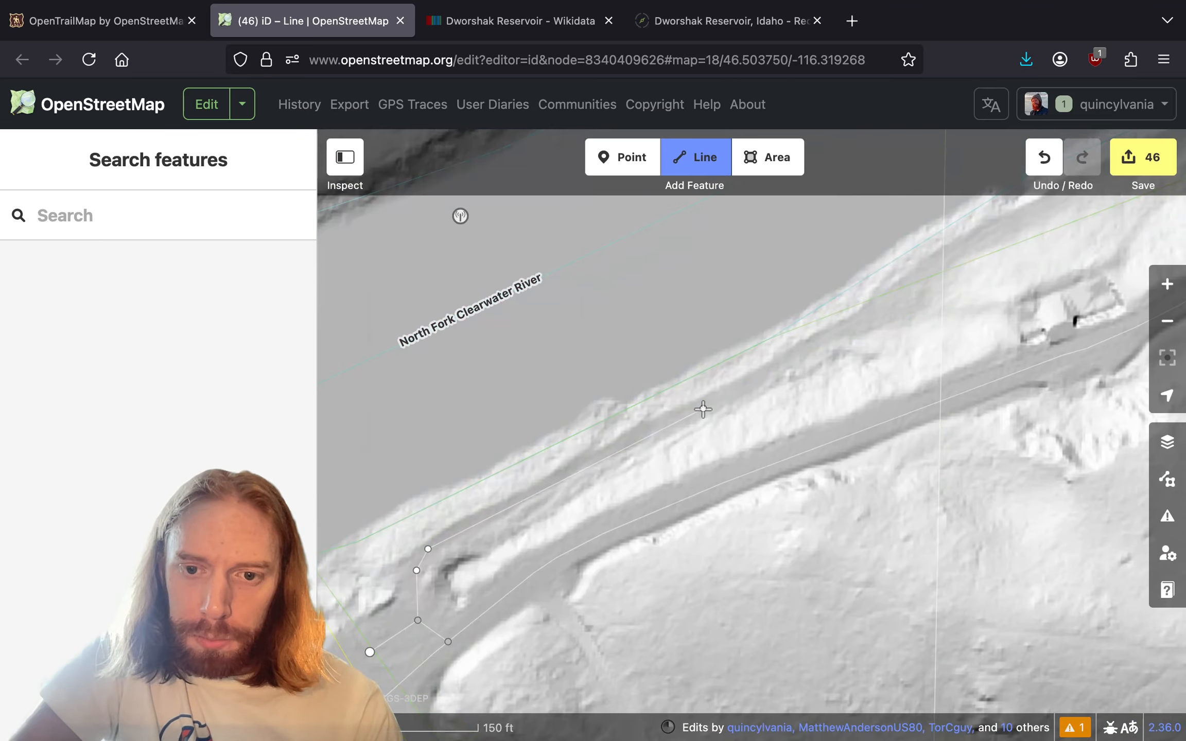
pyautogui.hotkey('ctrl', 'b')
pyautogui.press('w')
pyautogui.moveTo(919, 293); pyautogui.dragTo(646, 471)
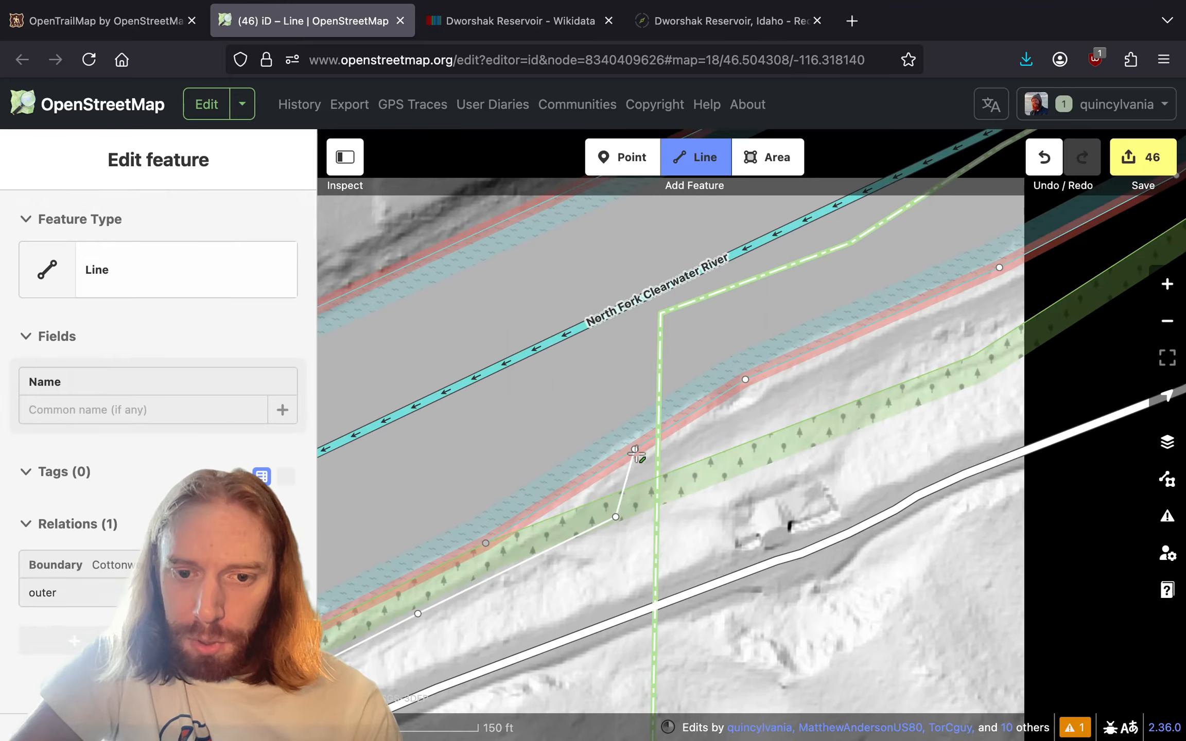
pyautogui.scroll(3, 651, 467)
pyautogui.press('w')
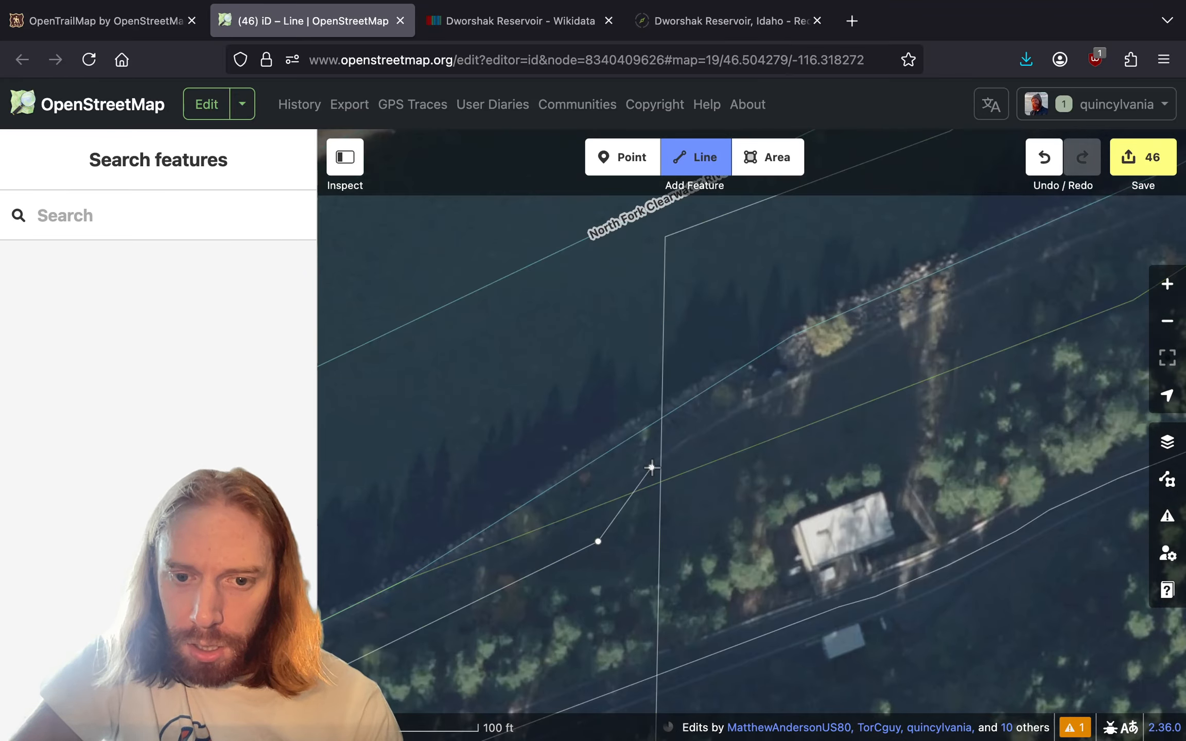
pyautogui.moveTo(521, 601); pyautogui.dragTo(798, 494)
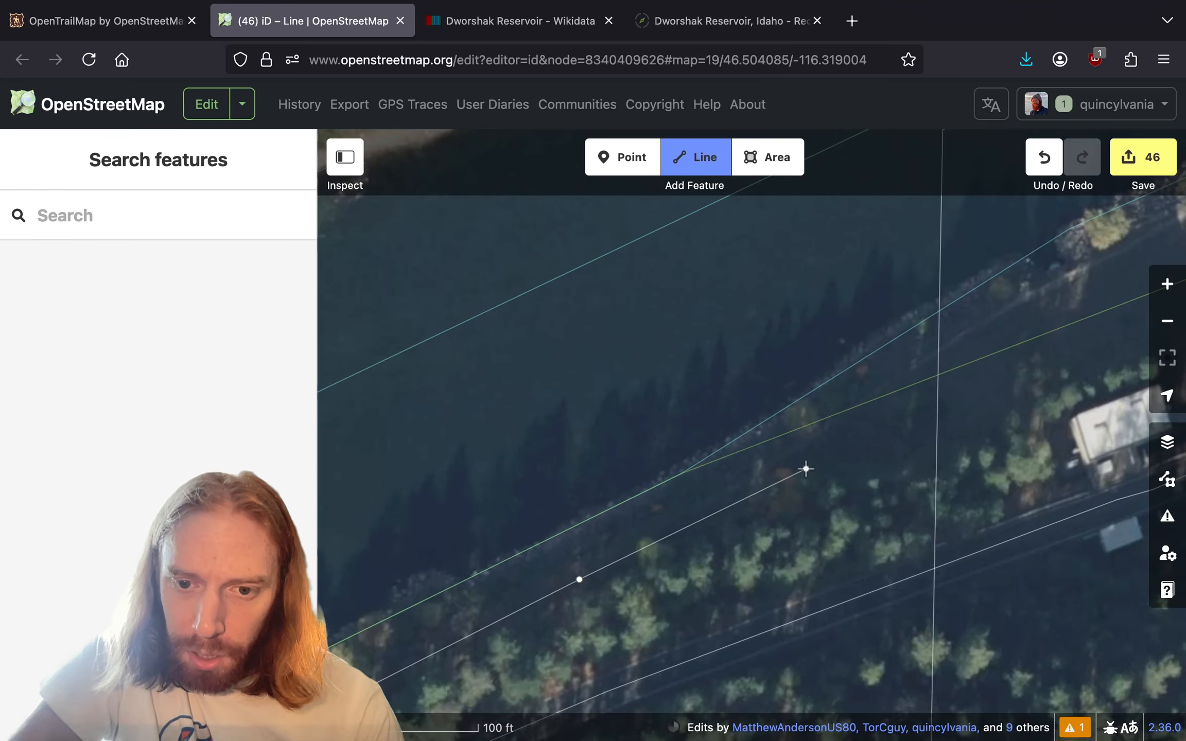
# - Trace the line across the boundary and along the south bank to just short of the first power line crossing
pyautogui.click(935, 361)
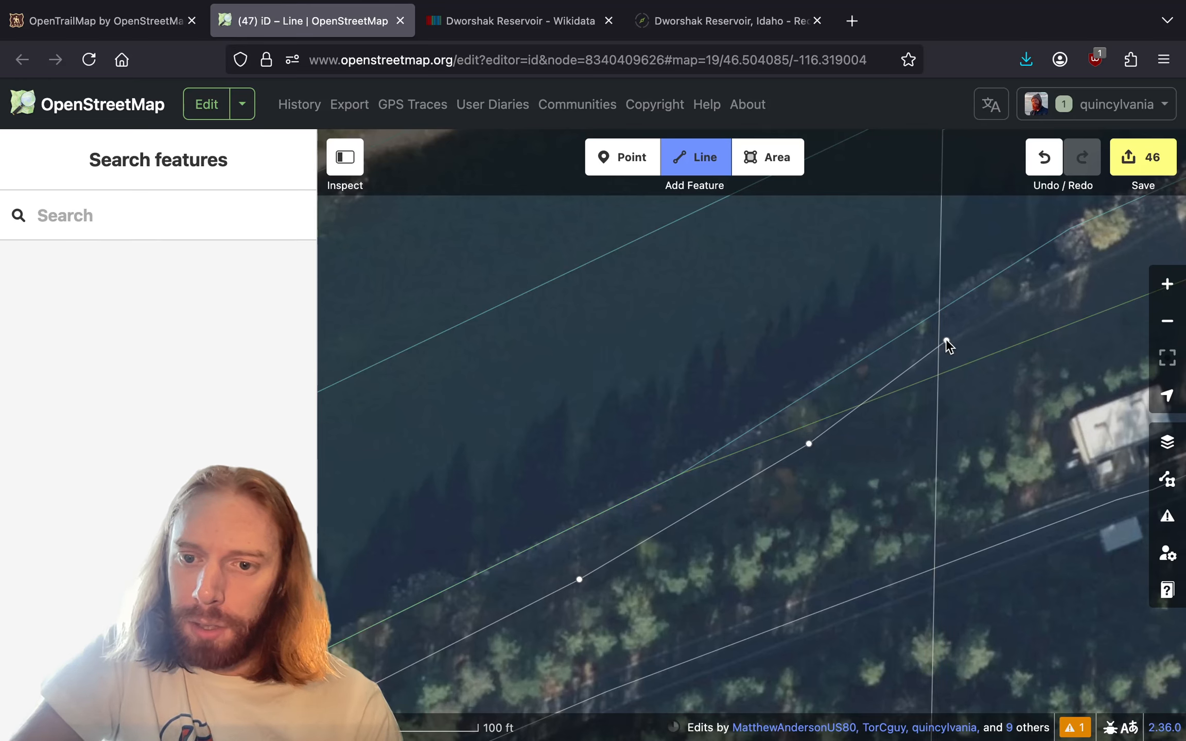
pyautogui.click(928, 357)
pyautogui.click(1033, 299)
pyautogui.moveTo(1144, 299); pyautogui.dragTo(520, 614)
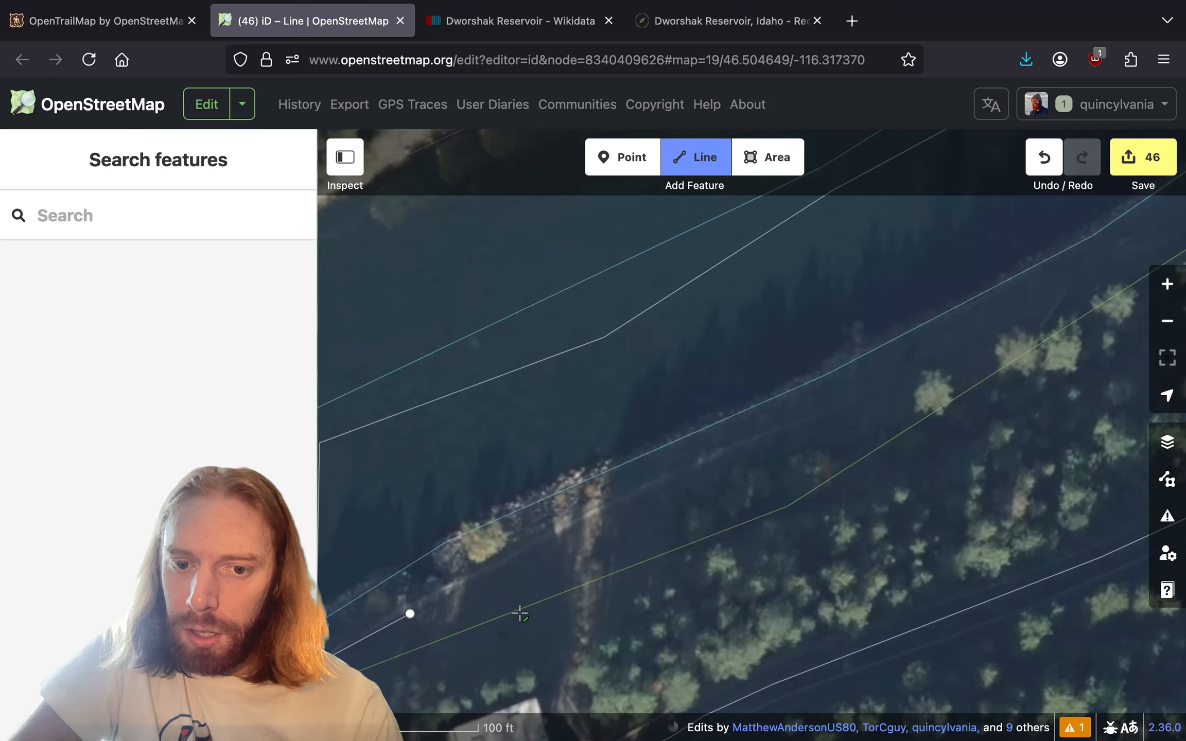
pyautogui.moveTo(855, 402); pyautogui.dragTo(596, 498)
pyautogui.click(726, 411)
pyautogui.click(879, 301)
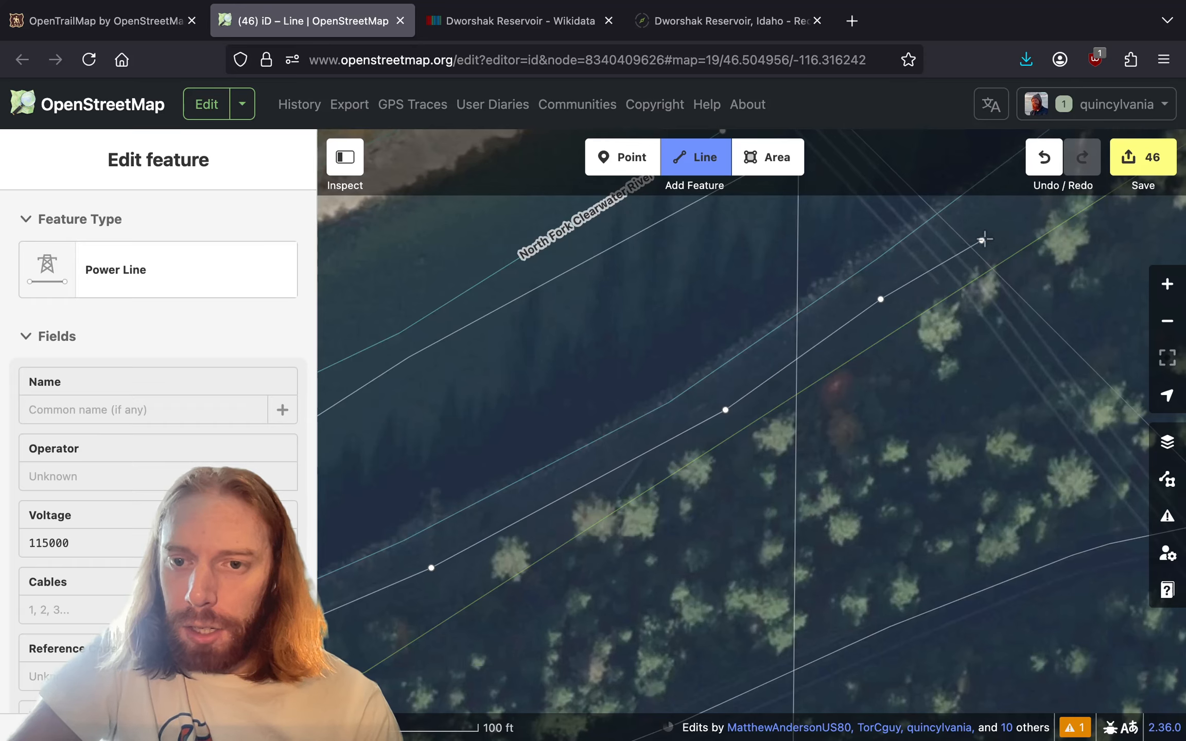
# - Continue the line beneath the first power lines and up to the bare clearing beside the river
pyautogui.moveTo(983, 252); pyautogui.dragTo(636, 500)
pyautogui.click(1044, 157)
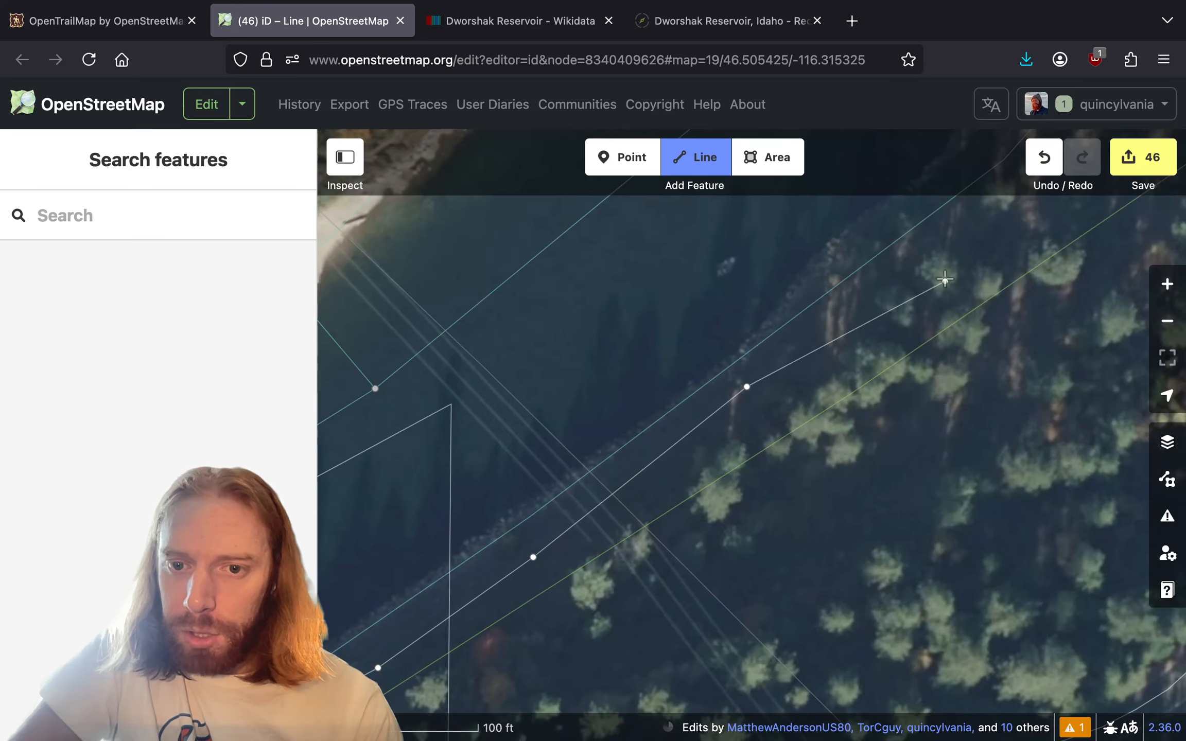
pyautogui.moveTo(960, 238); pyautogui.dragTo(662, 455)
pyautogui.click(637, 455)
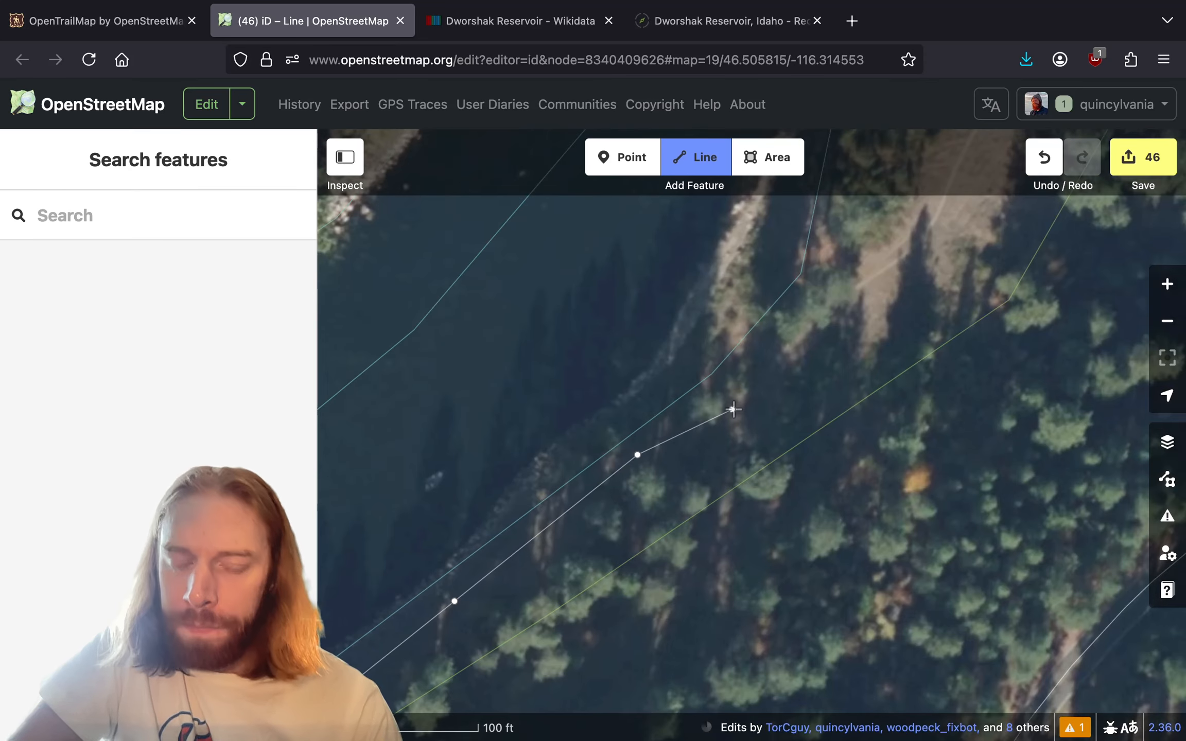
pyautogui.click(857, 277)
pyautogui.click(933, 235)
# - Trace the line through the bare clearing and past the orange-leaved trees as the bank curves northeast
pyautogui.scroll(10, 731, 436)
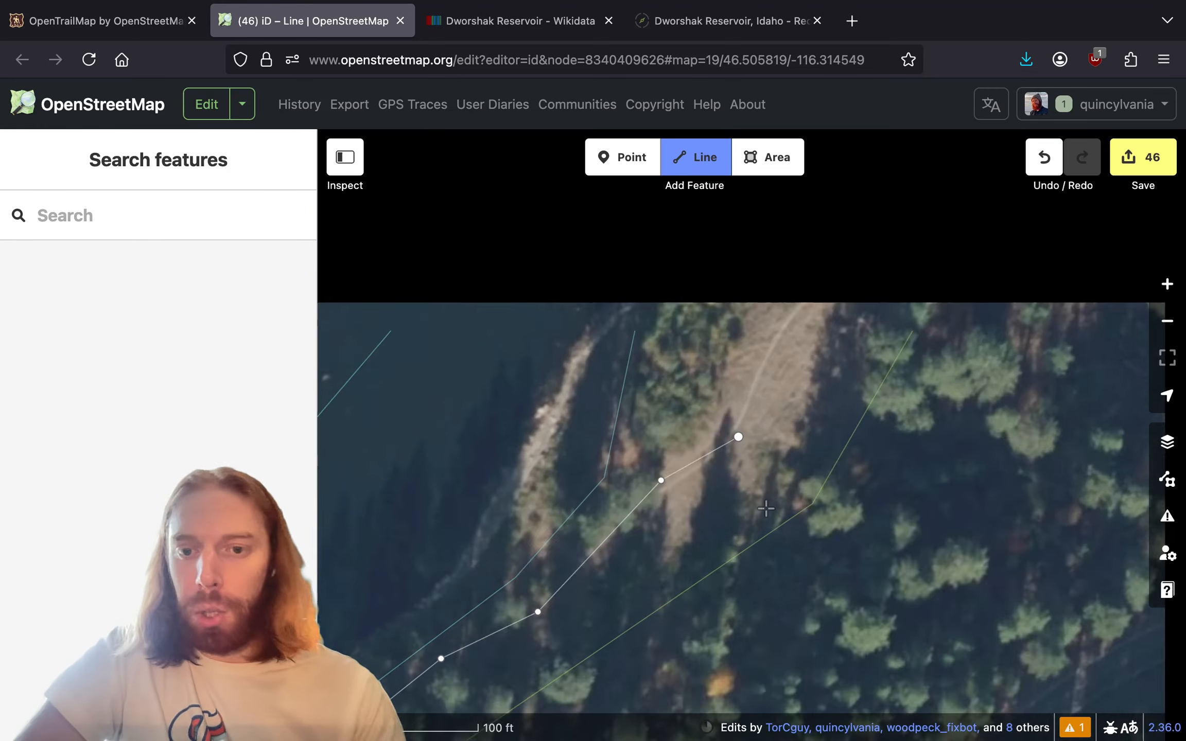
pyautogui.click(667, 466)
pyautogui.click(757, 393)
pyautogui.click(918, 266)
pyautogui.moveTo(918, 267); pyautogui.dragTo(723, 462)
pyautogui.click(878, 344)
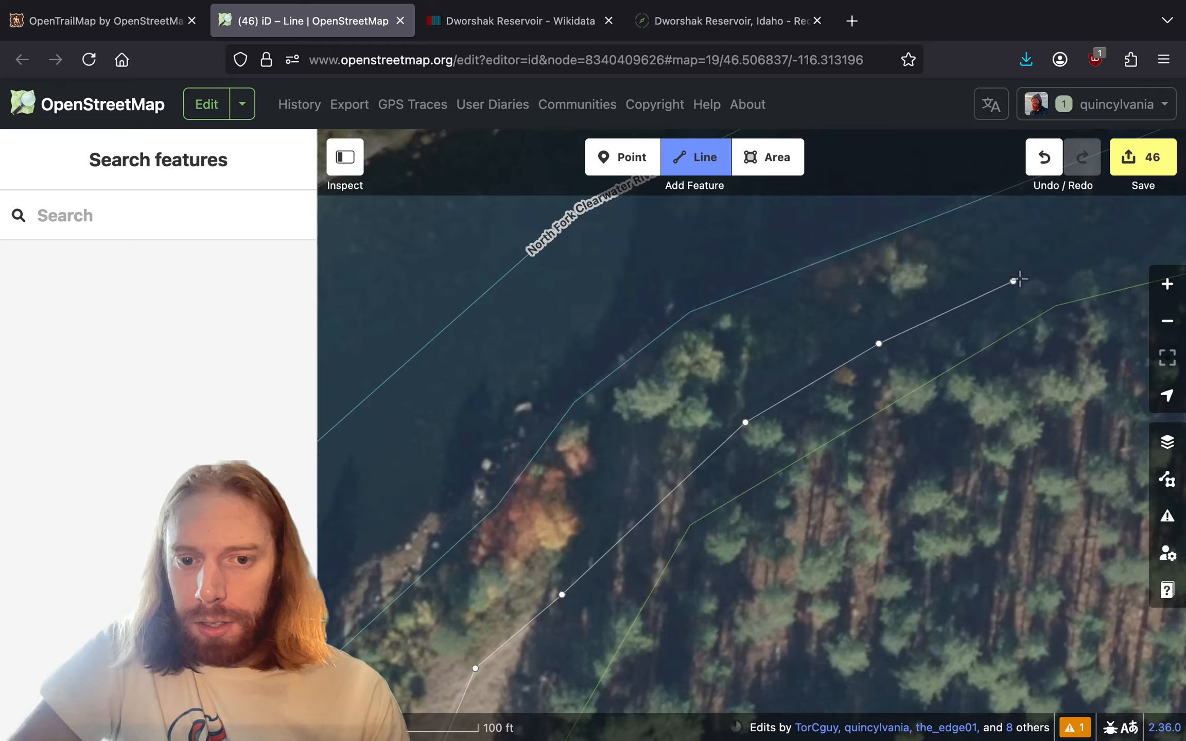
# - Extend the line eastward around the wooded bend of the south bank, checking the route against the elevation imagery
pyautogui.moveTo(1019, 282); pyautogui.dragTo(521, 449)
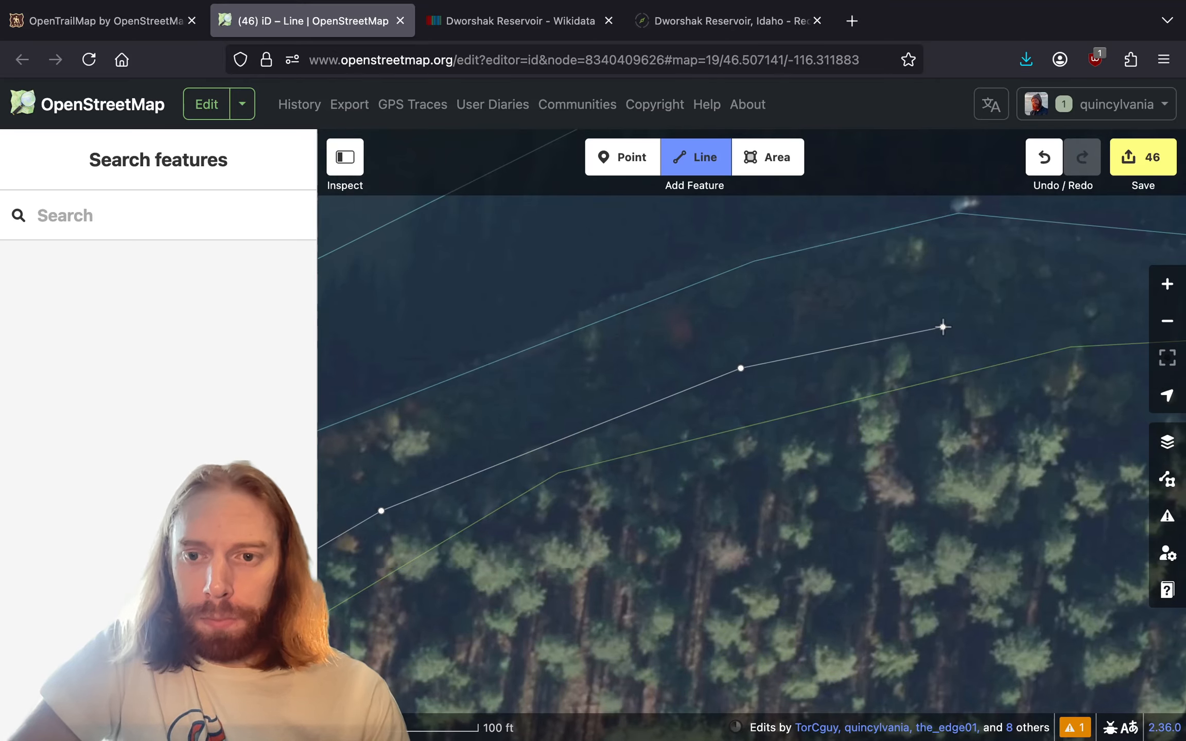
pyautogui.click(943, 327)
pyautogui.moveTo(943, 327); pyautogui.dragTo(595, 450)
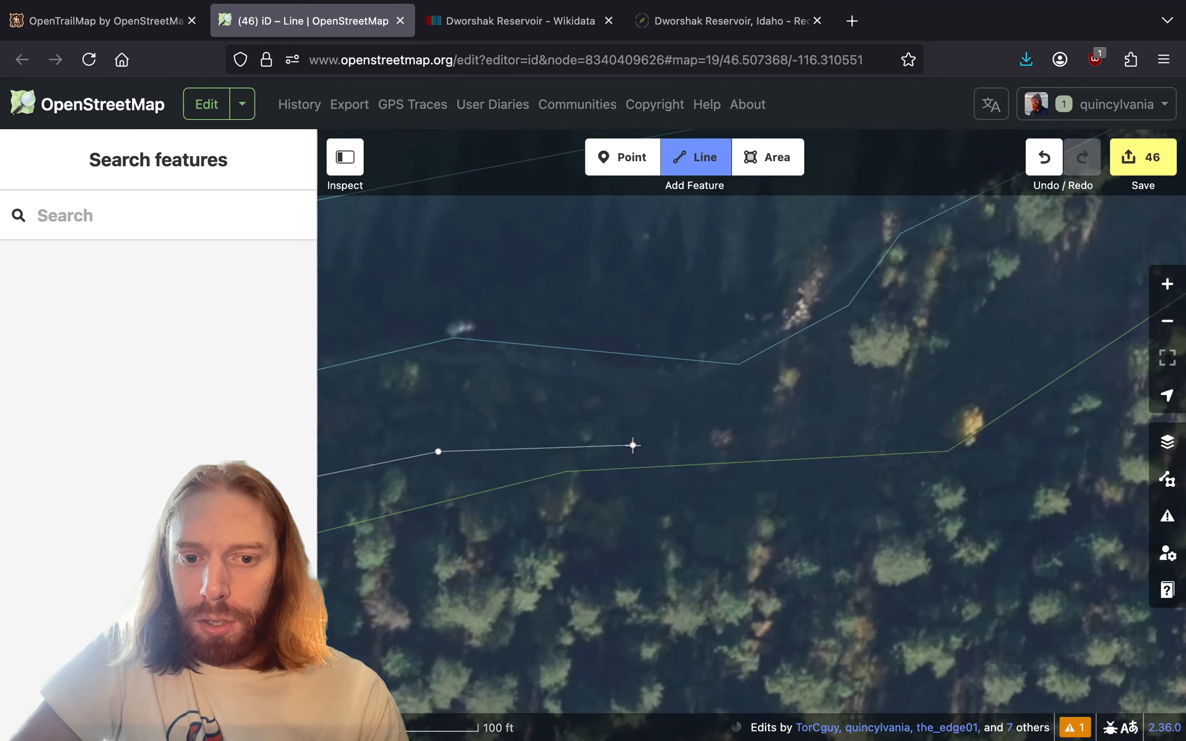
pyautogui.hotkey('ctrl', 'b')
pyautogui.hotkey('ctrl', 'b')
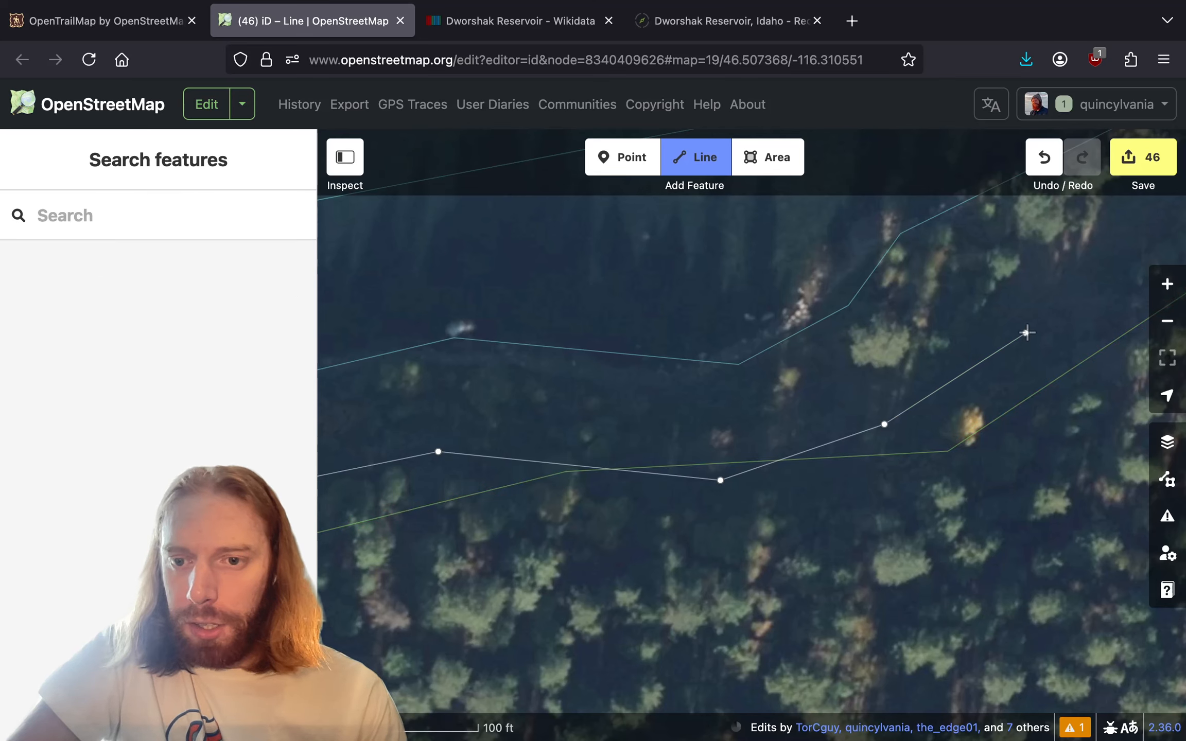
# - Trace the line northeast beneath the second power line crossing and around the following bend, following the bench in the elevation imagery
pyautogui.moveTo(1097, 297); pyautogui.dragTo(517, 522)
pyautogui.click(617, 425)
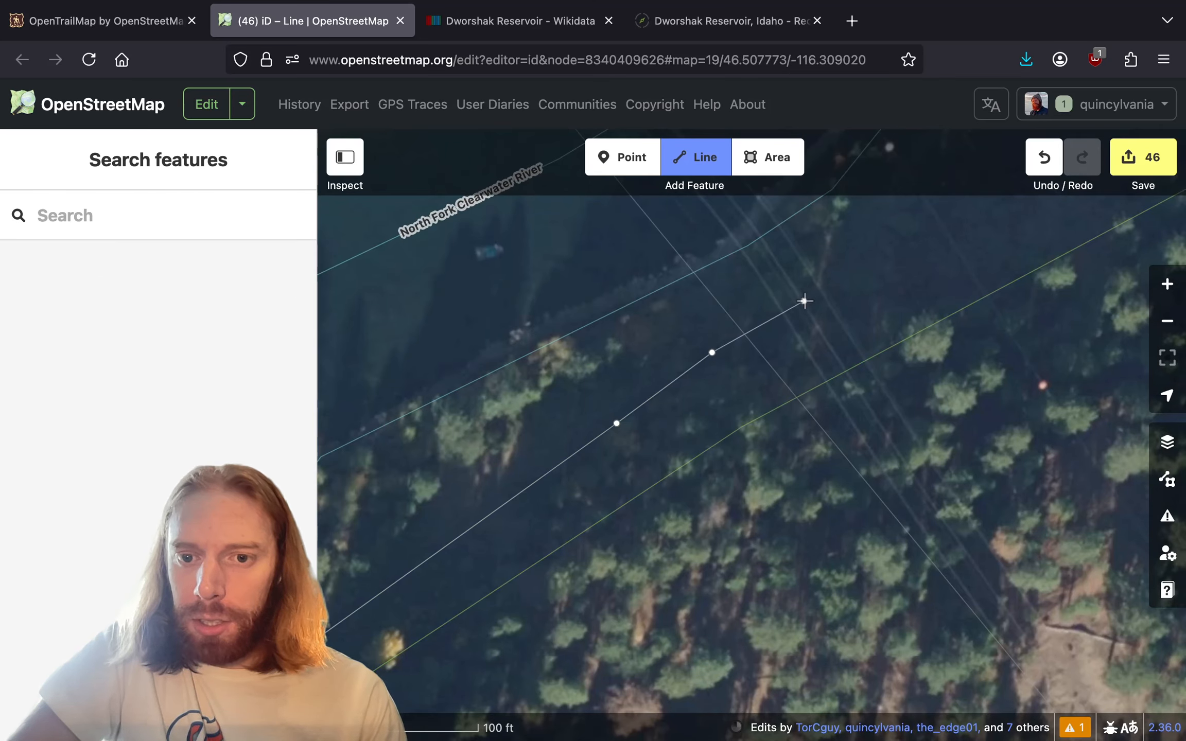
pyautogui.moveTo(844, 285)
pyautogui.mouseDown()
pyautogui.moveTo(745, 483)
pyautogui.moveTo(620, 509)
pyautogui.mouseUp()
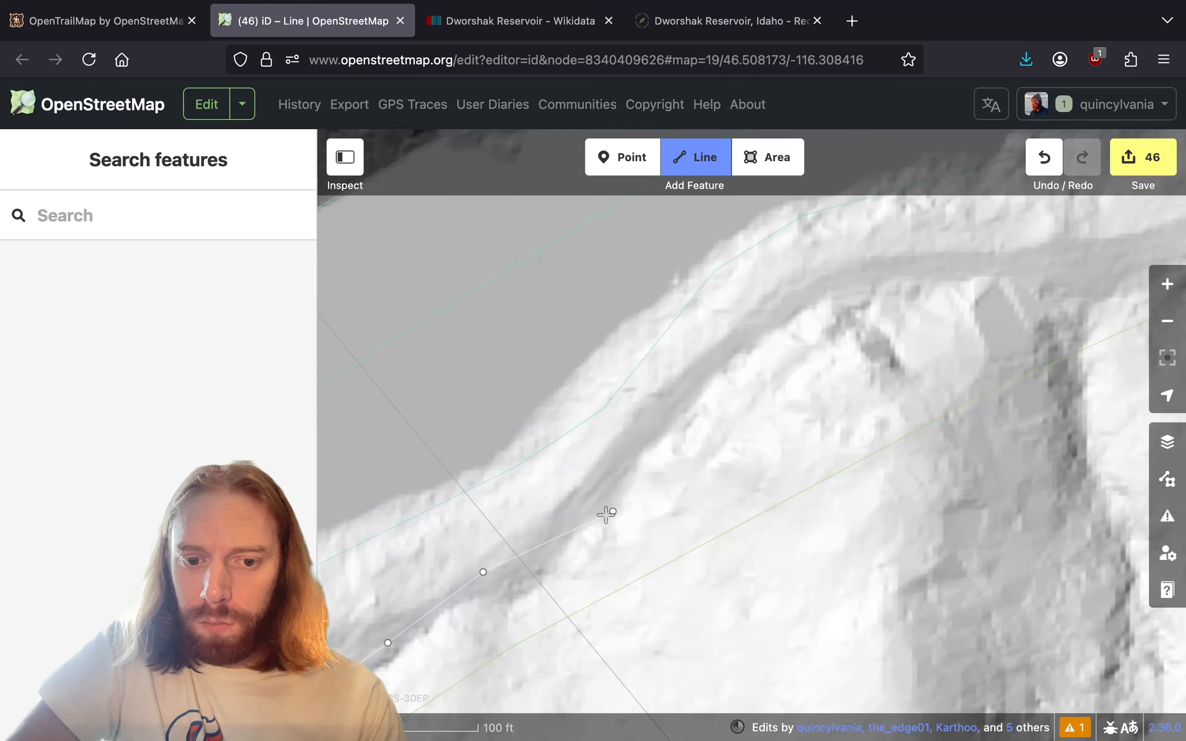
pyautogui.click(597, 508)
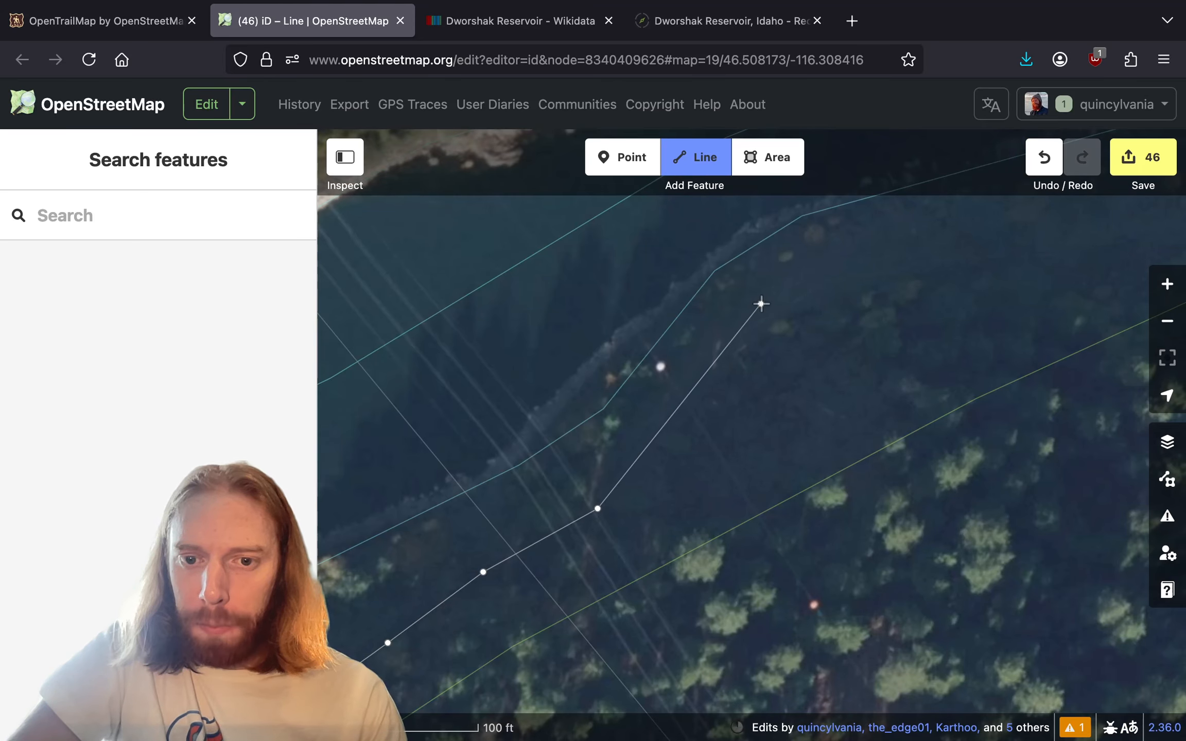
pyautogui.click(883, 269)
# - Continue the line northeast from the second power line crossing past the lone light-leaved tree on the south bank
pyautogui.moveTo(1021, 268); pyautogui.dragTo(544, 447)
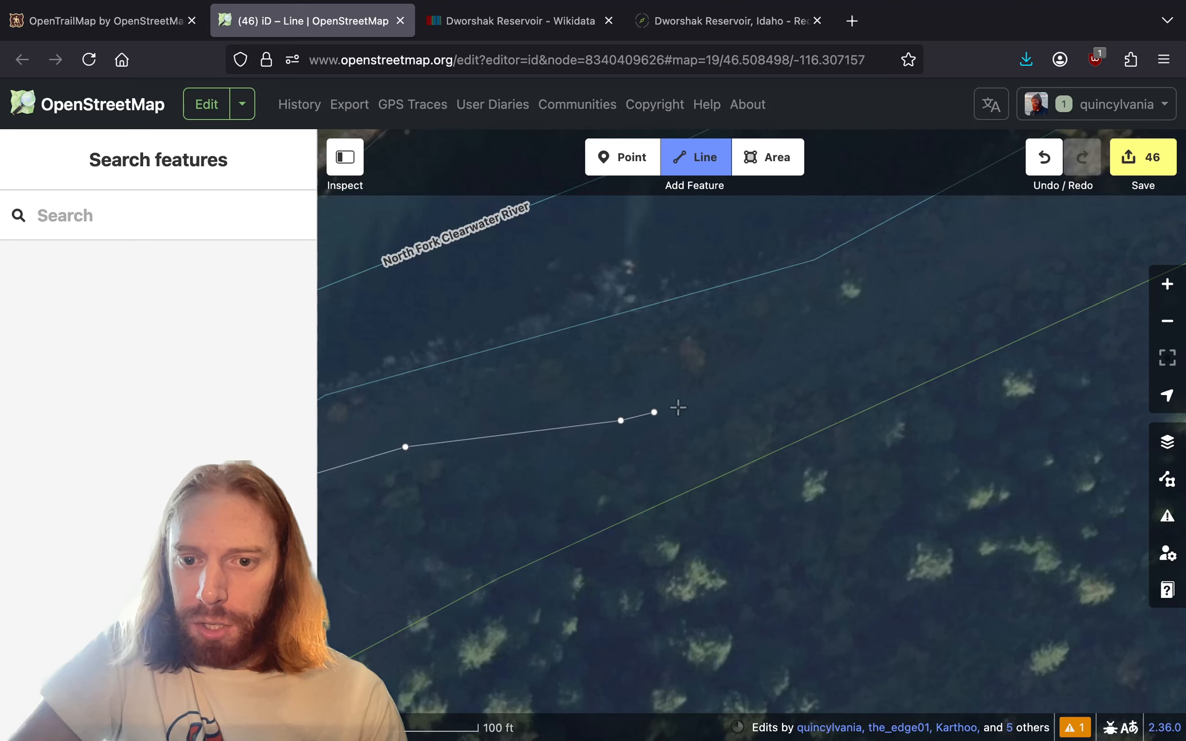
pyautogui.moveTo(823, 364); pyautogui.dragTo(458, 553)
pyautogui.click(752, 396)
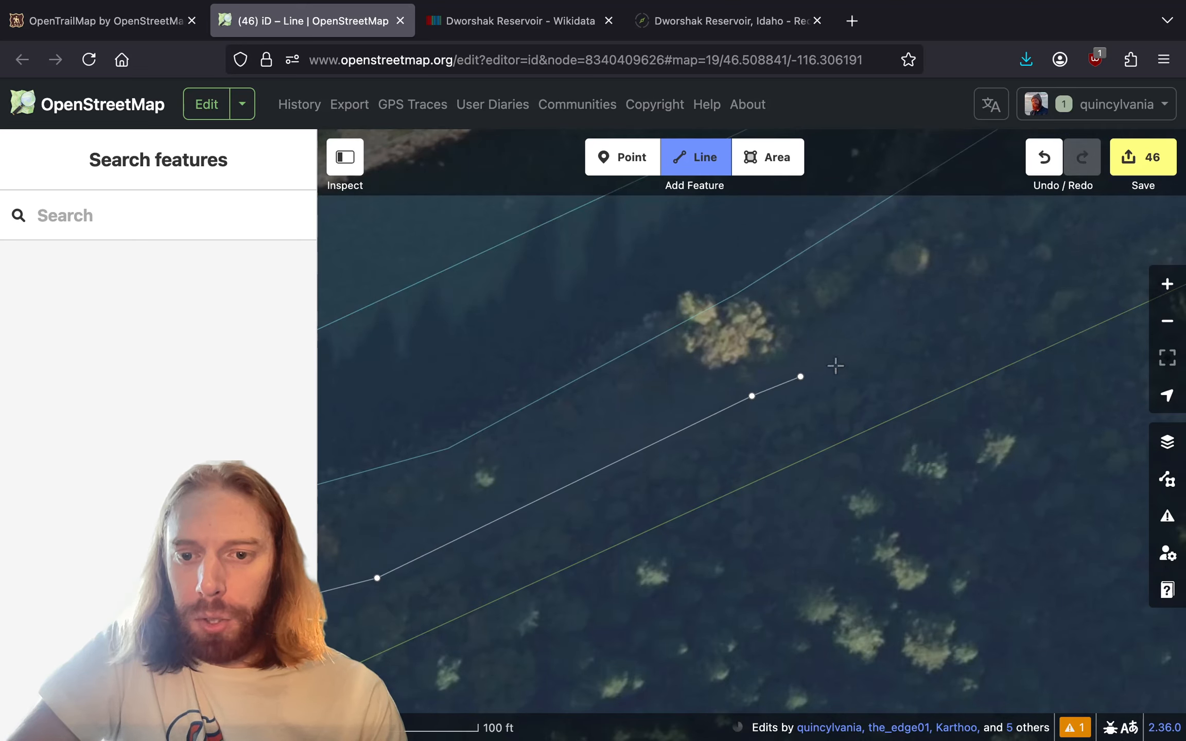
pyautogui.click(1078, 239)
pyautogui.moveTo(1077, 239); pyautogui.dragTo(635, 508)
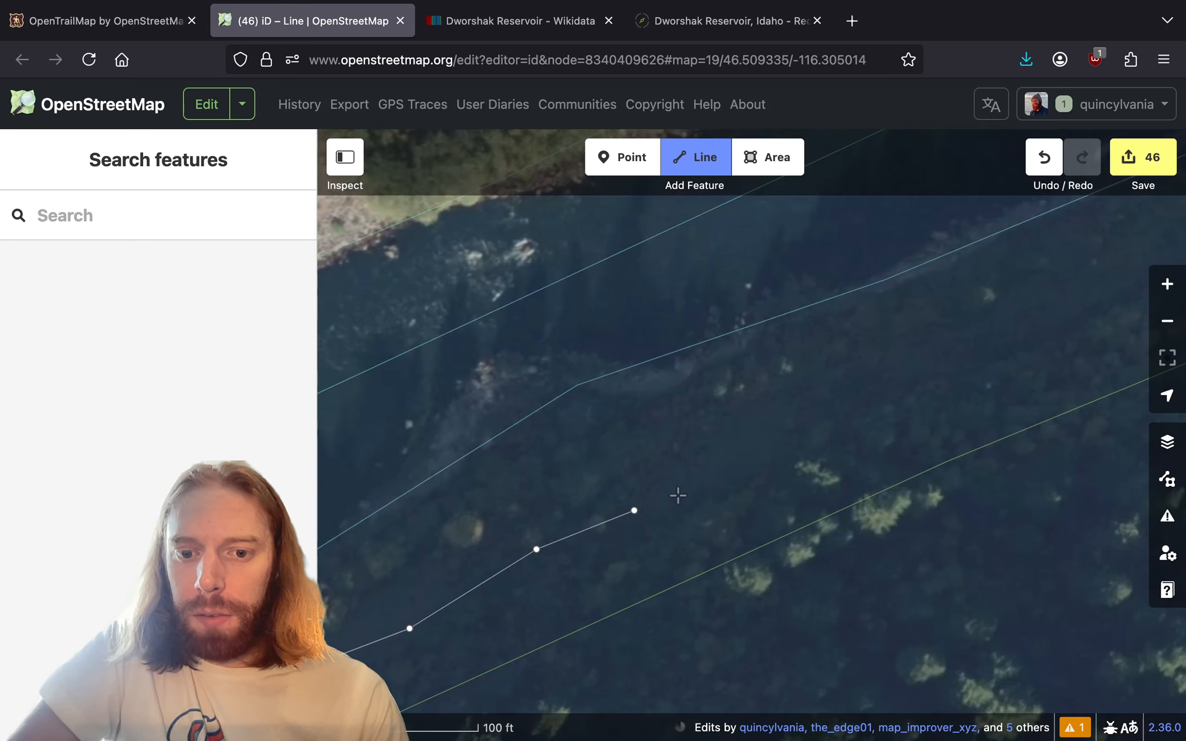
# - Trace the line along the shaded wooded slope to the bare strips descending toward the shore
pyautogui.click(1058, 308)
pyautogui.moveTo(1057, 308); pyautogui.dragTo(745, 397)
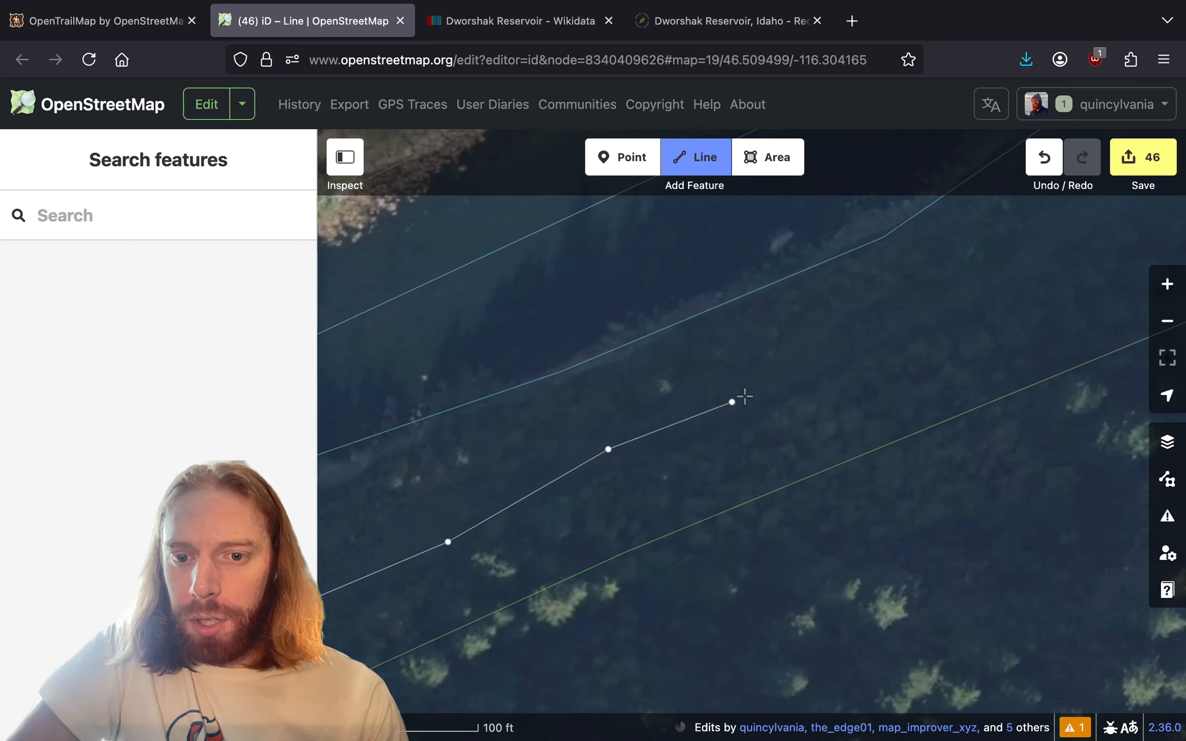
pyautogui.moveTo(1073, 267); pyautogui.dragTo(659, 511)
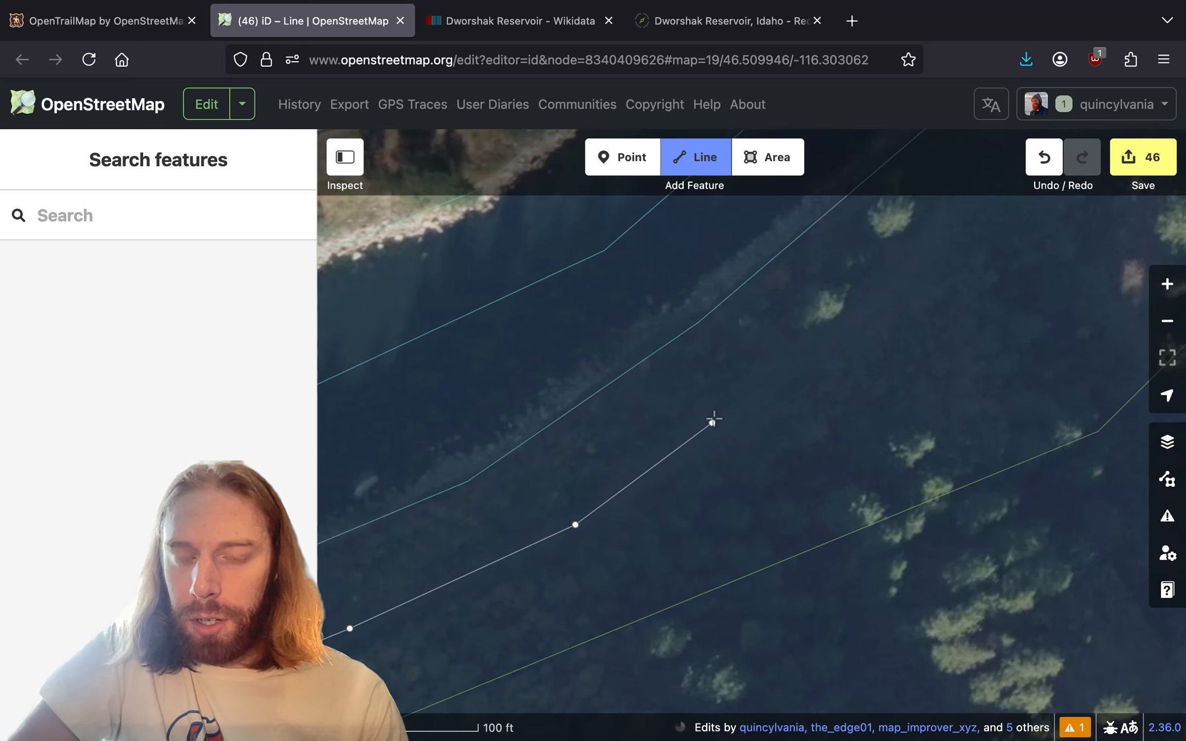
pyautogui.moveTo(997, 239); pyautogui.dragTo(674, 477)
pyautogui.click(787, 343)
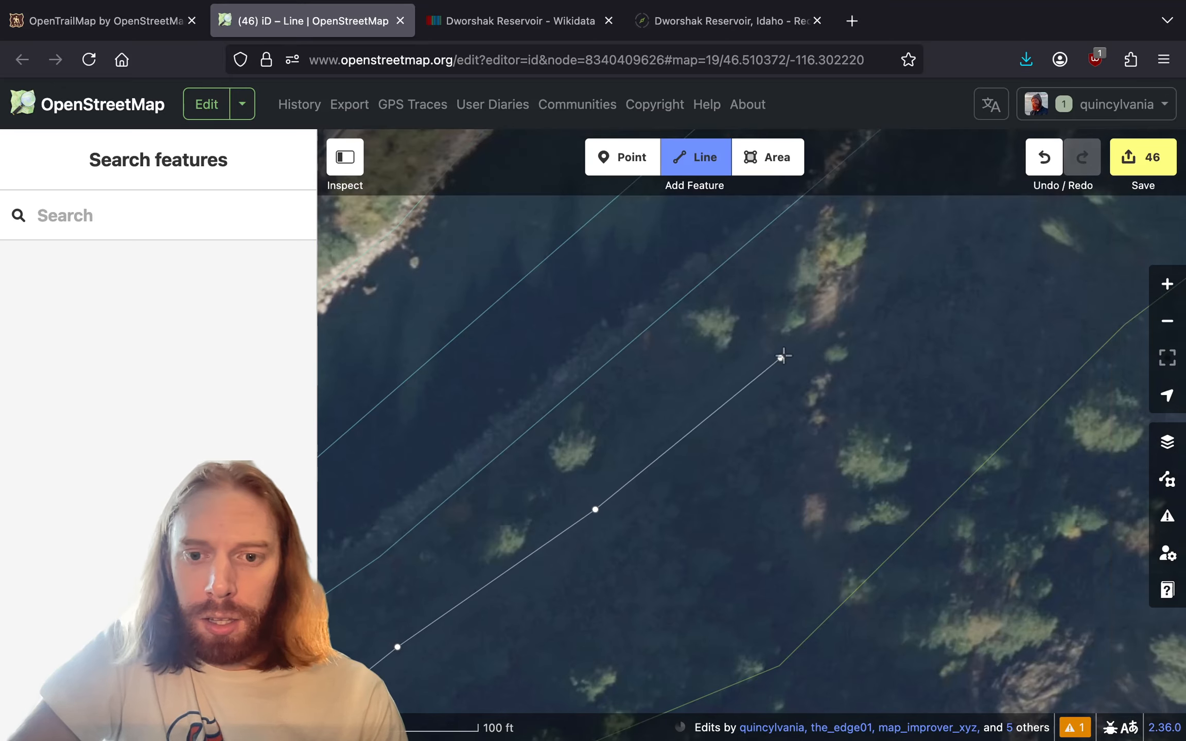
pyautogui.click(864, 280)
pyautogui.moveTo(998, 209); pyautogui.dragTo(616, 513)
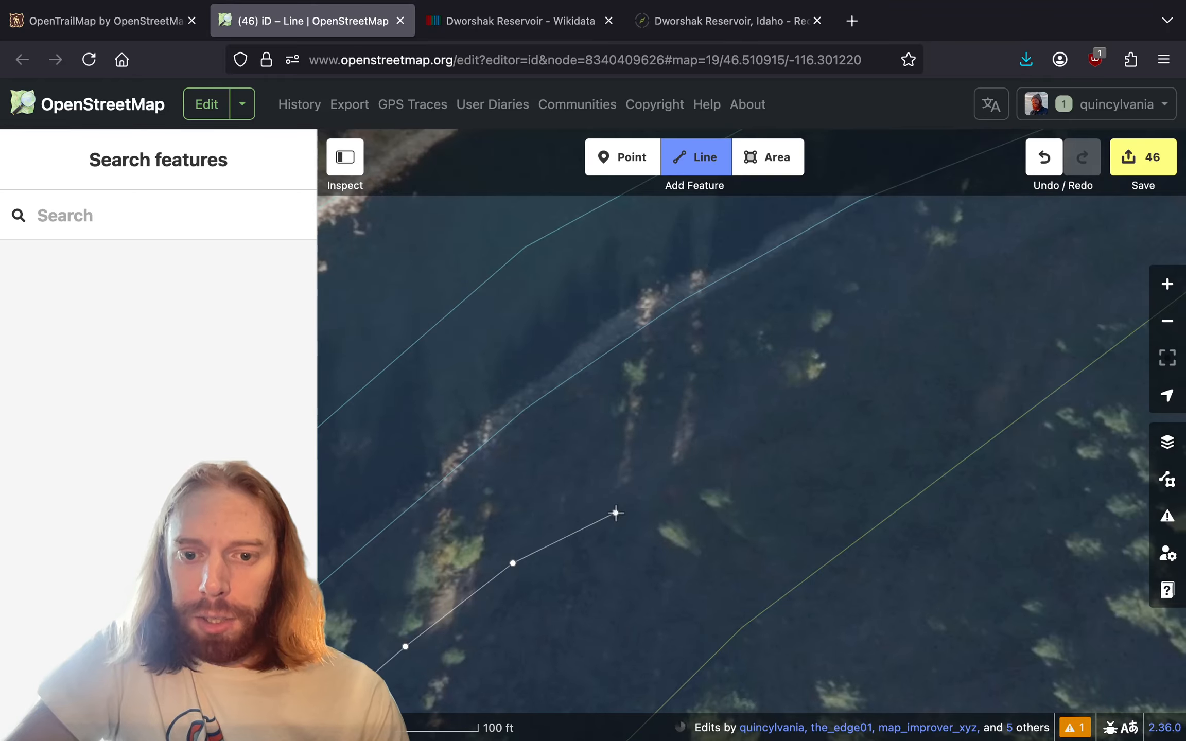
# - Extend the line past the two bare strips and along the dark slope above the shore, checking the route against the elevation imagery
pyautogui.click(699, 441)
pyautogui.moveTo(879, 376); pyautogui.dragTo(692, 473)
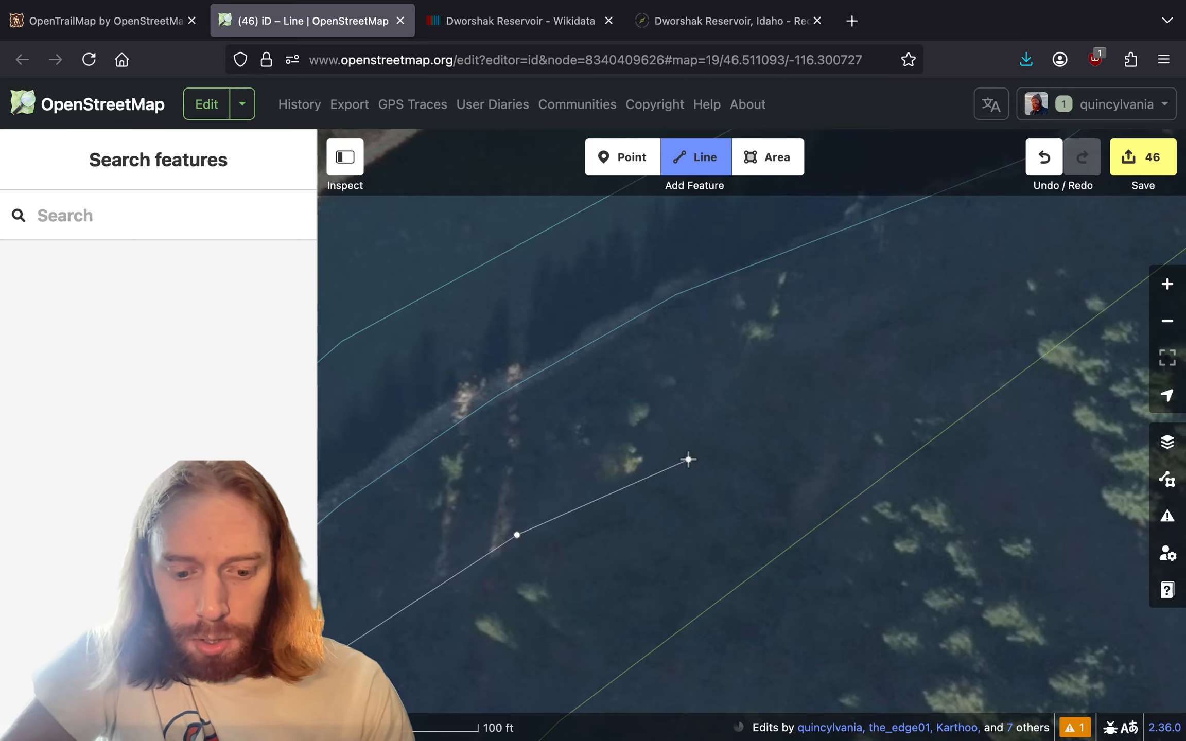
pyautogui.press('super+b')
pyautogui.press('super+b')
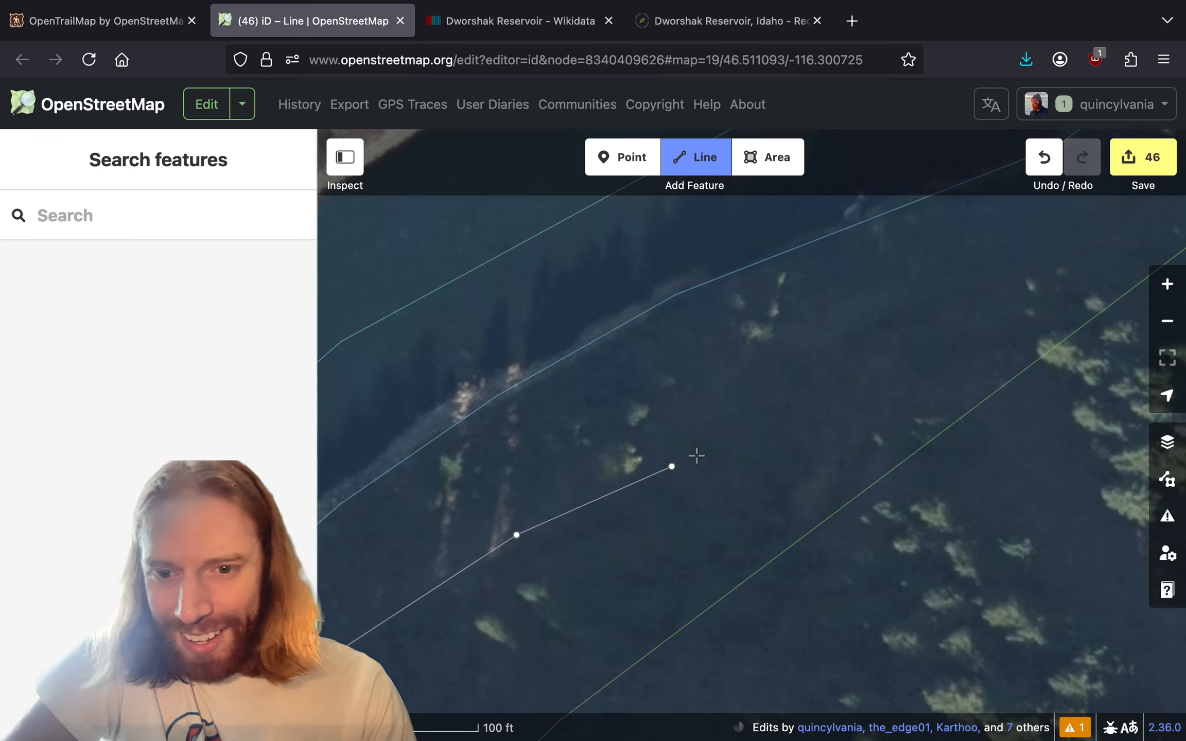
pyautogui.click(827, 331)
pyautogui.hscroll(10, 696, 442)
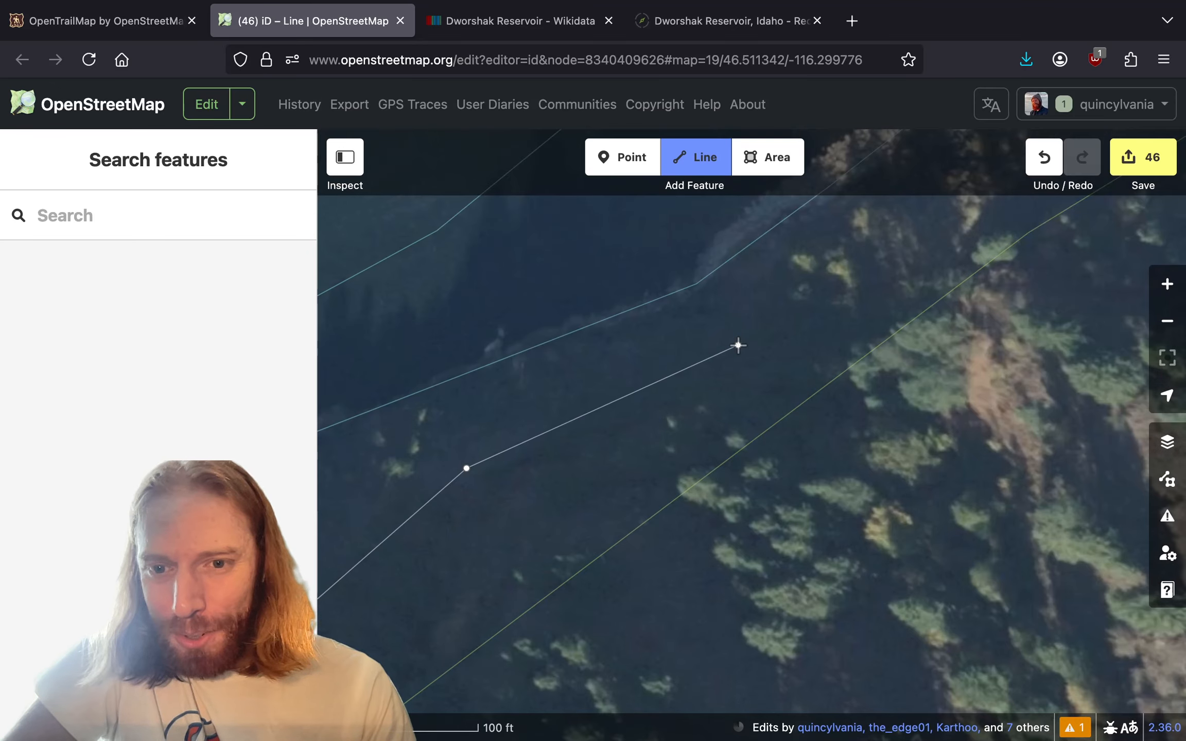
pyautogui.click(738, 345)
pyautogui.scroll(-5, 556, 524)
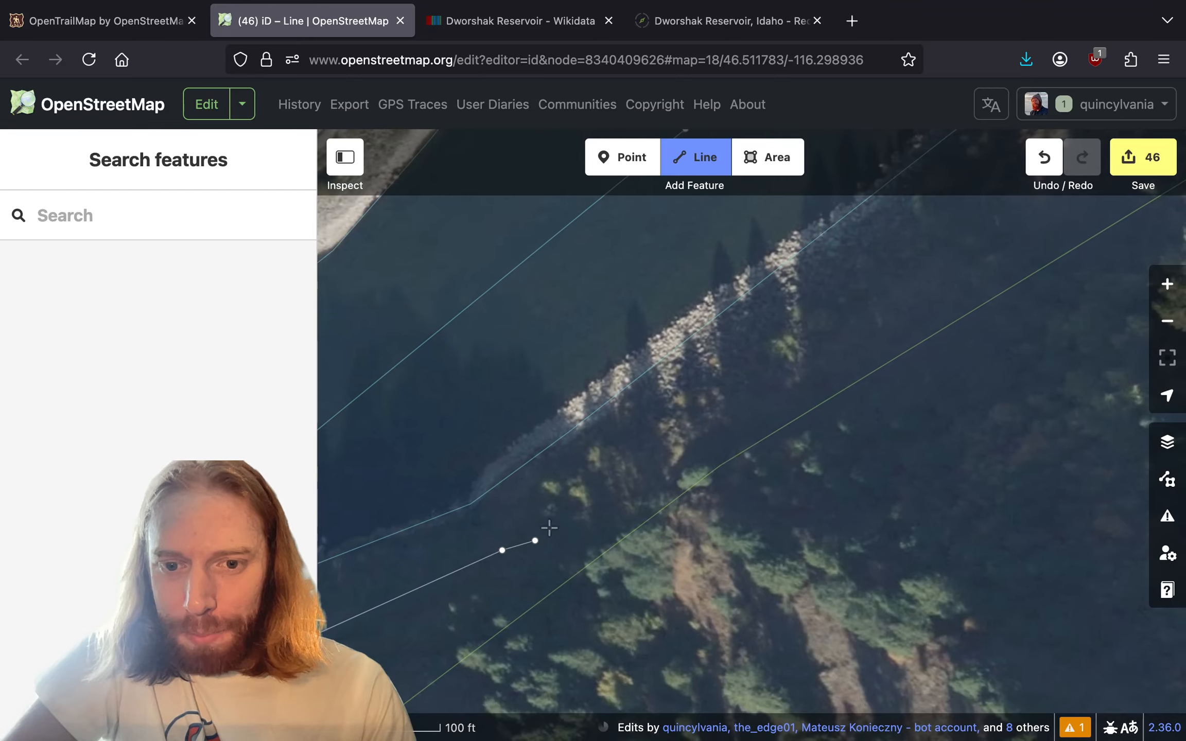
# - Trace the line along the bench shown in the elevation imagery, above the rocky shoreline and toward the dam
pyautogui.hscroll(-10, 549, 528)
pyautogui.press('super+b')
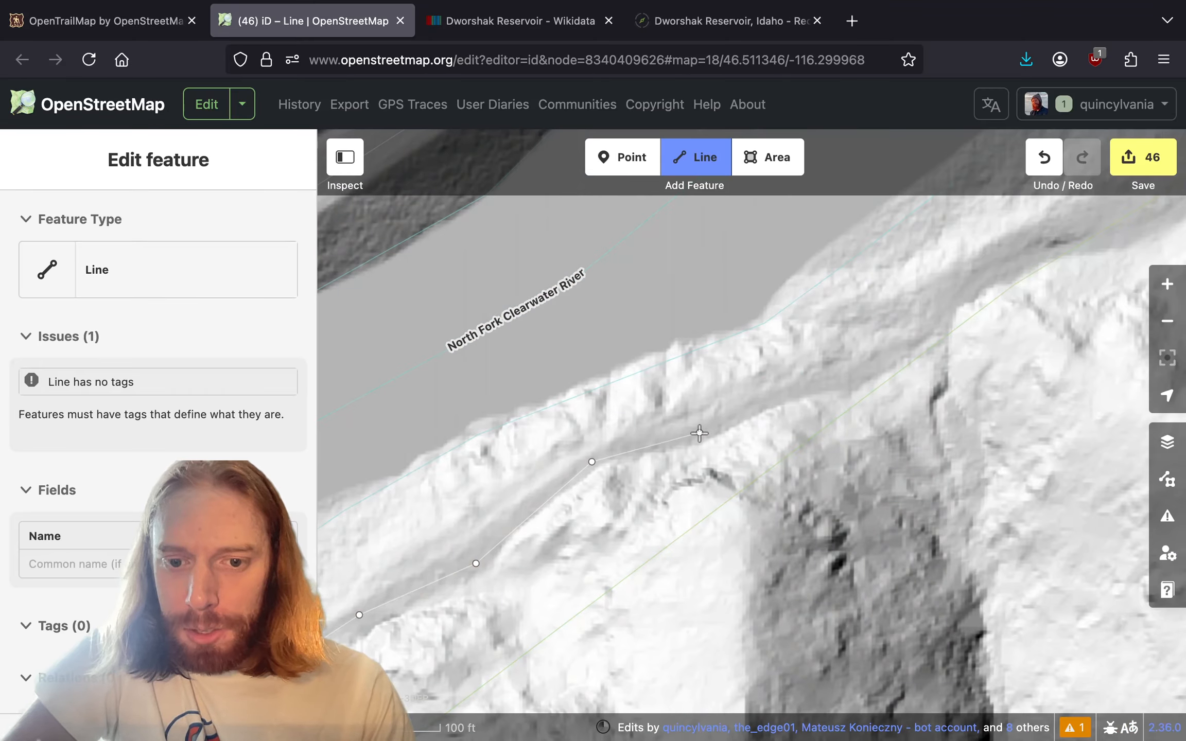
pyautogui.click(827, 381)
pyautogui.press('super+b')
pyautogui.click(872, 361)
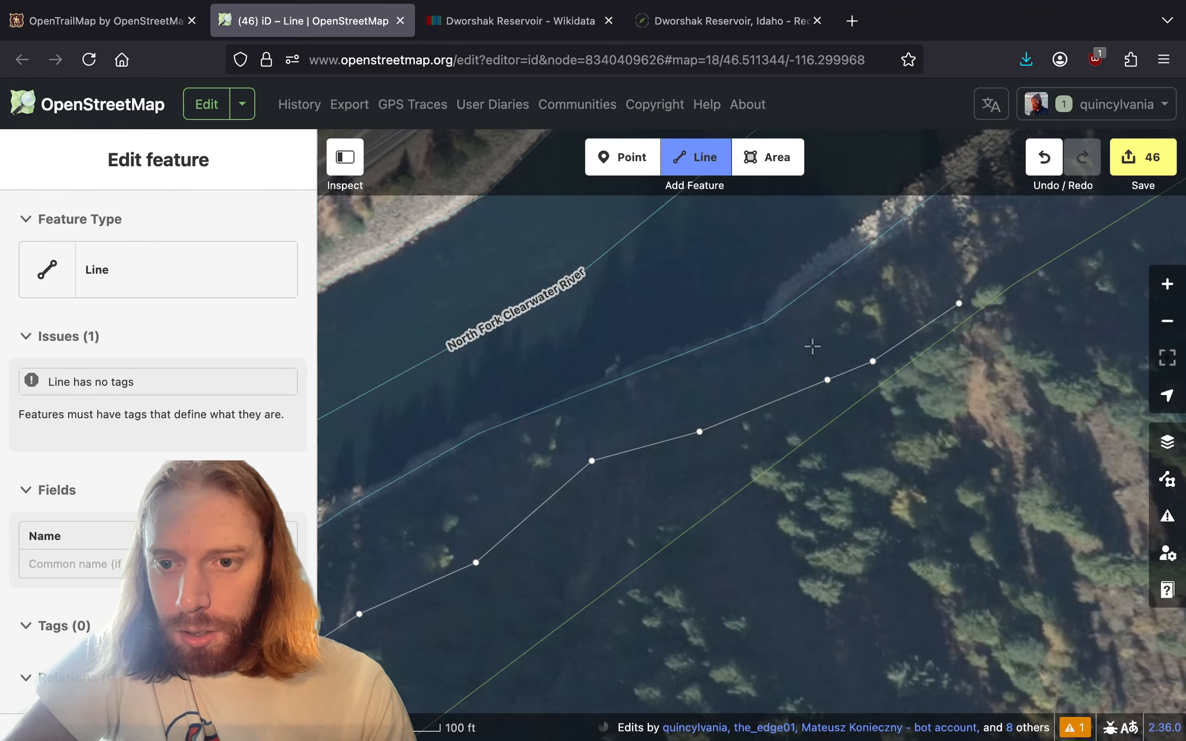
pyautogui.hscroll(10, 824, 370)
pyautogui.hscroll(10, 782, 377)
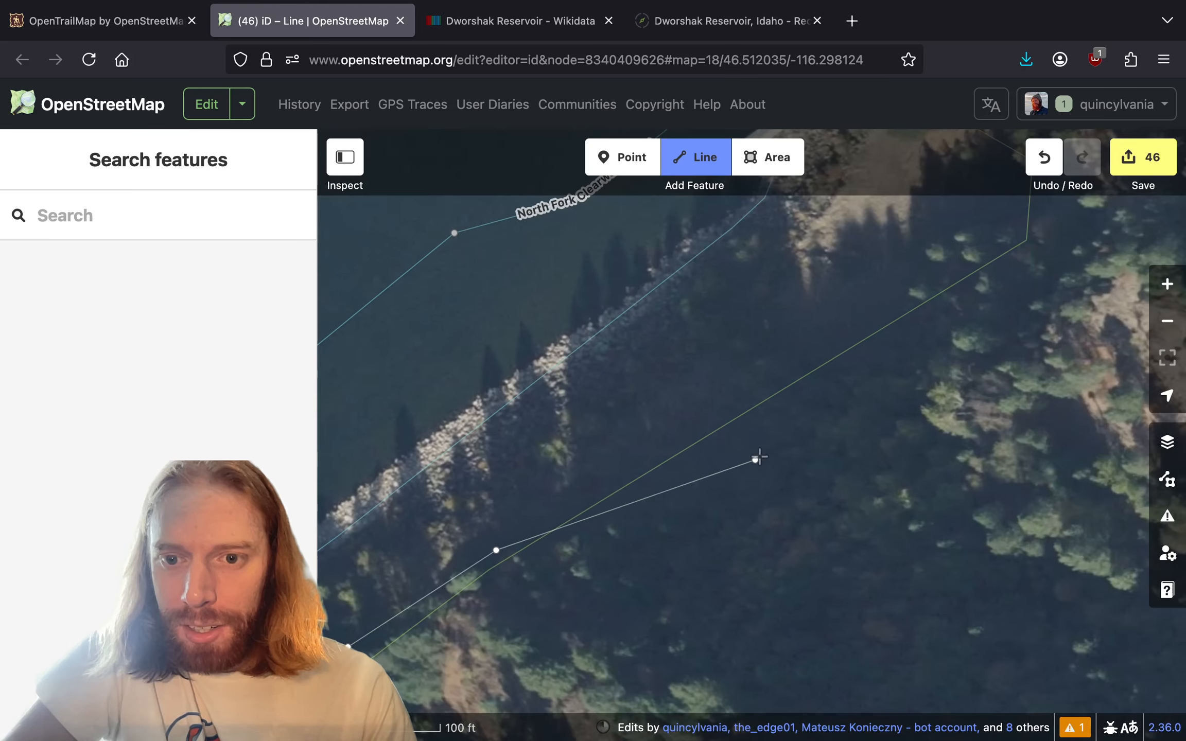
# - Finish the line in the bare clearing beside the spillway wall and classify it as Track / Land-Access Road
pyautogui.moveTo(852, 315); pyautogui.dragTo(716, 540)
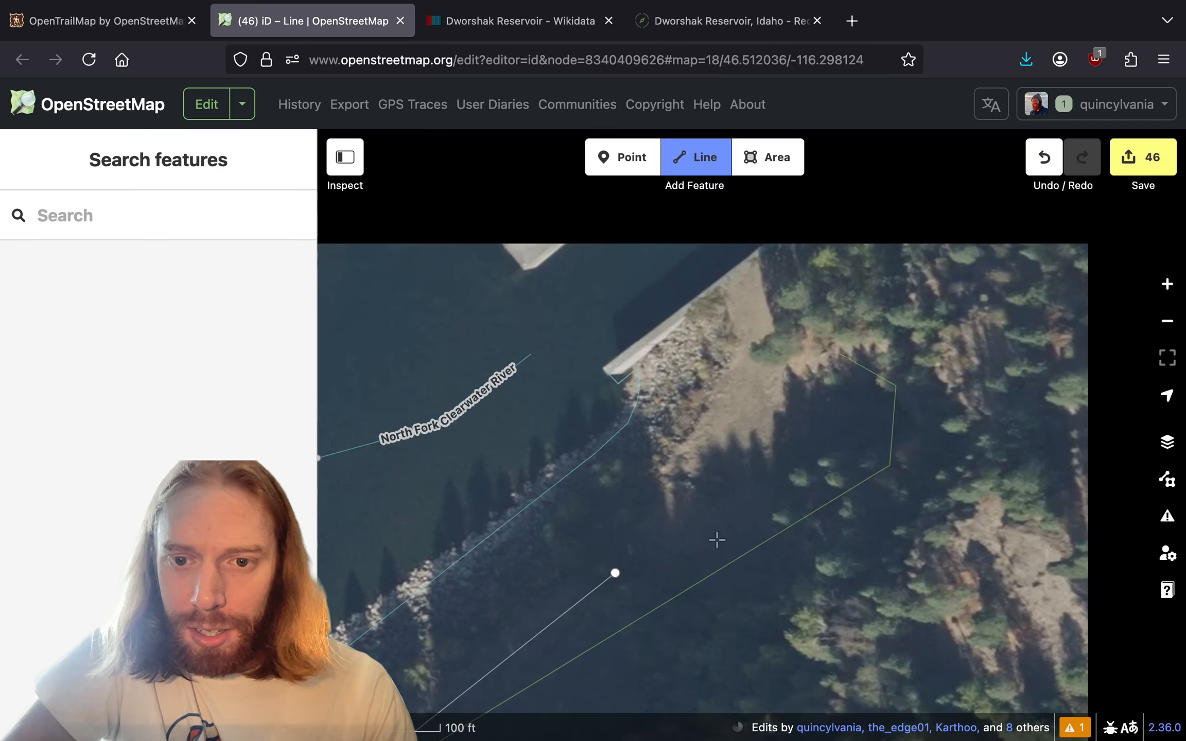
pyautogui.click(738, 447)
pyautogui.moveTo(807, 442); pyautogui.dragTo(668, 458)
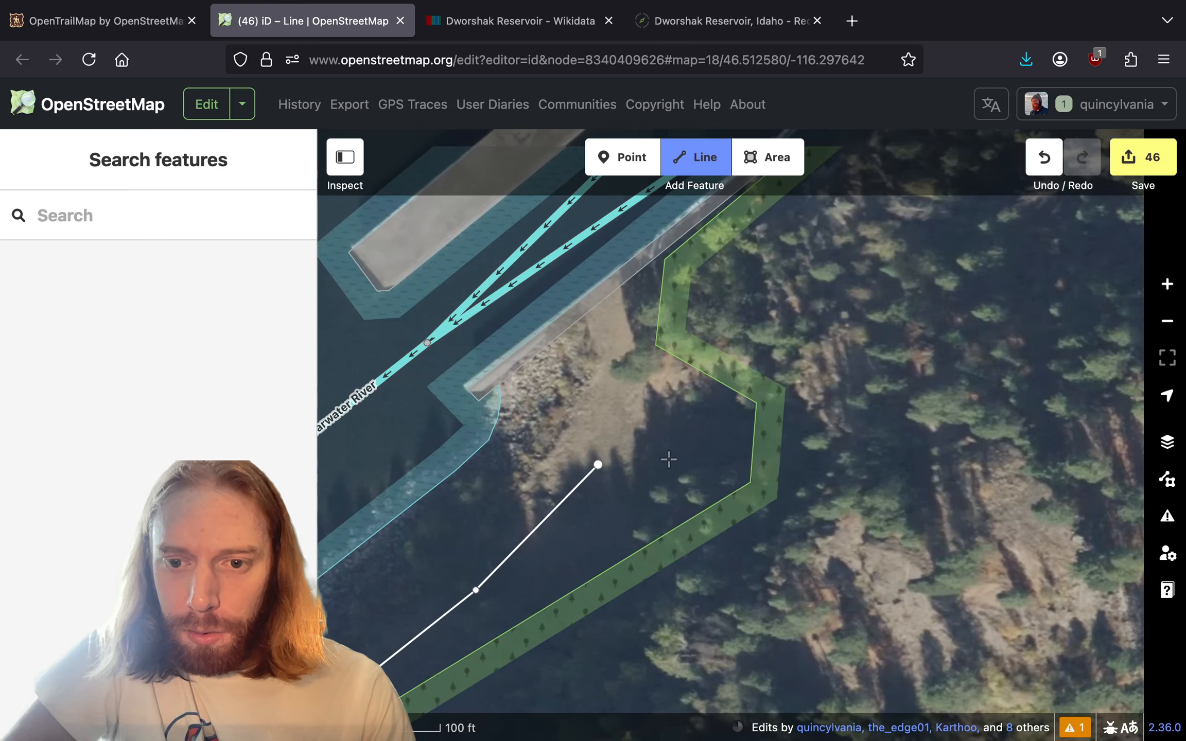
pyautogui.doubleClick(626, 380)
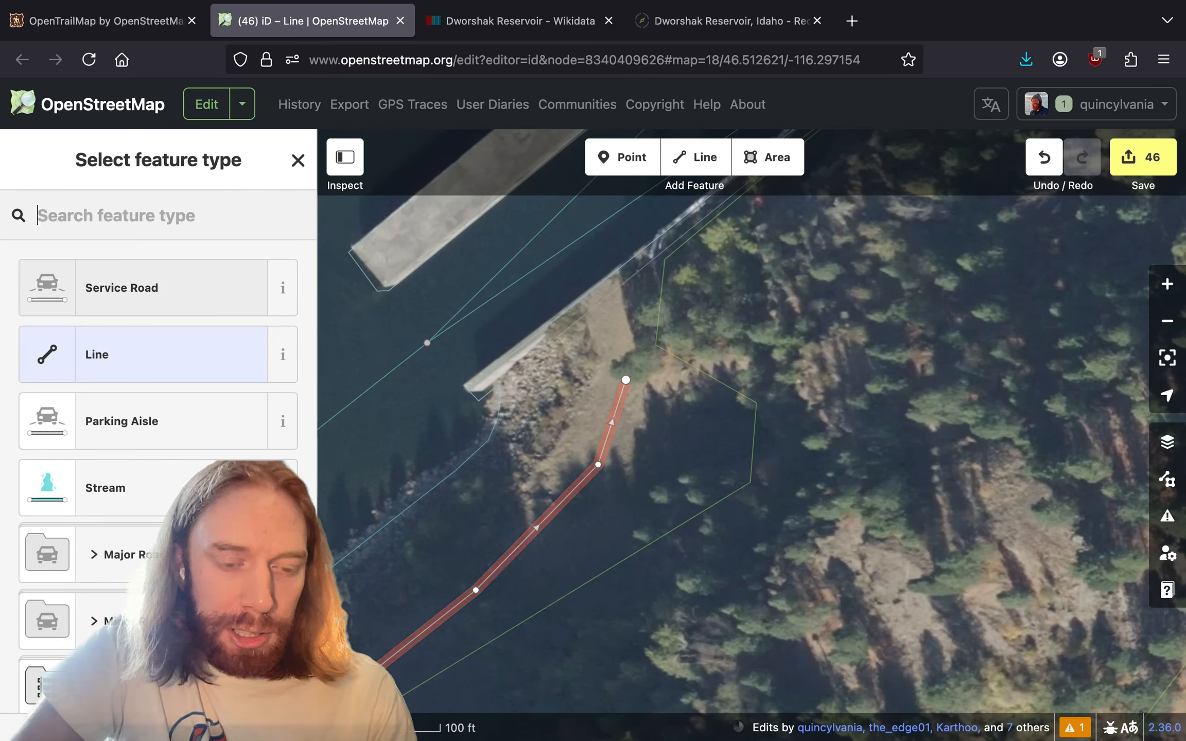
pyautogui.write('track')
pyautogui.click(90, 284)
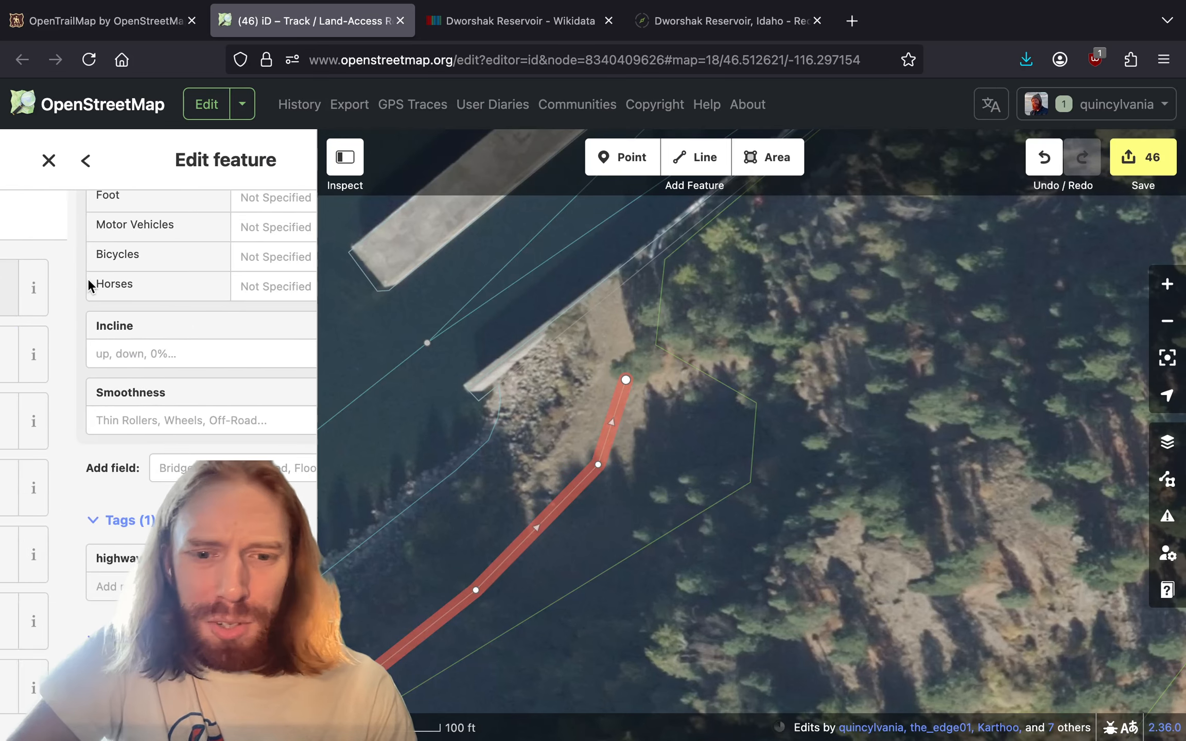
# - Review the finished track along the south bank and examine the waterways around the dam's spillways
pyautogui.click(613, 484)
pyautogui.scroll(-5, 614, 606)
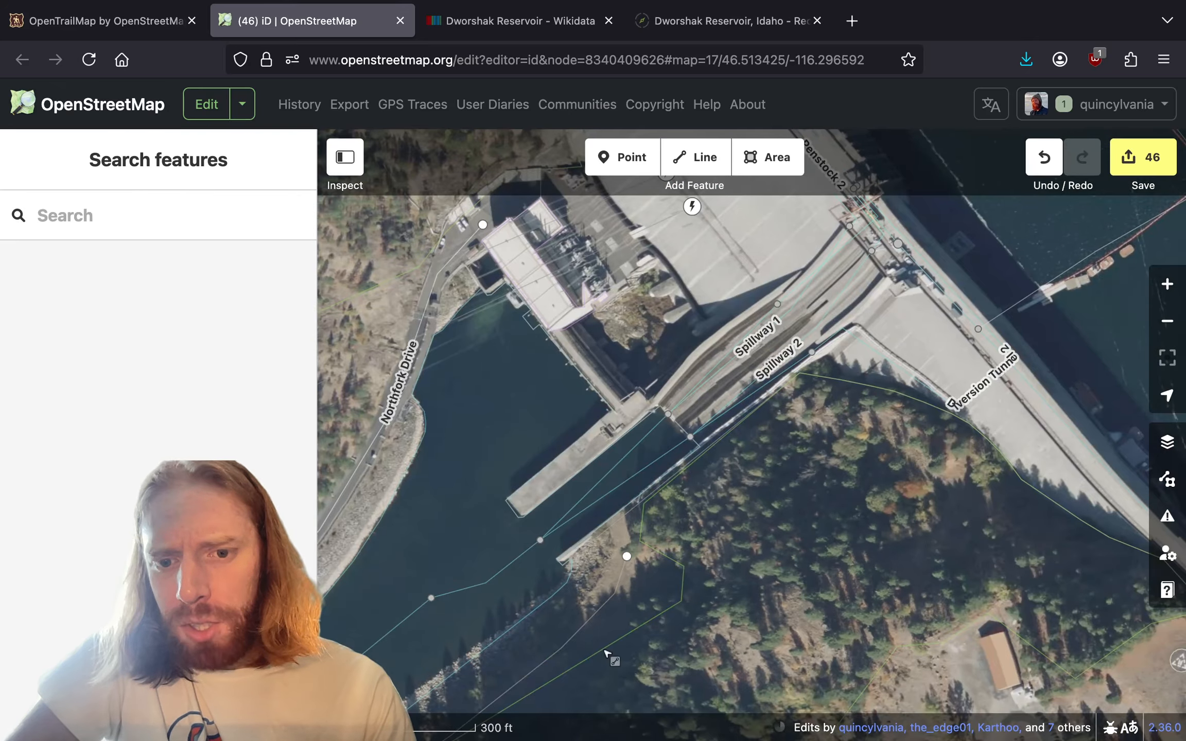
pyautogui.moveTo(607, 587); pyautogui.dragTo(978, 309)
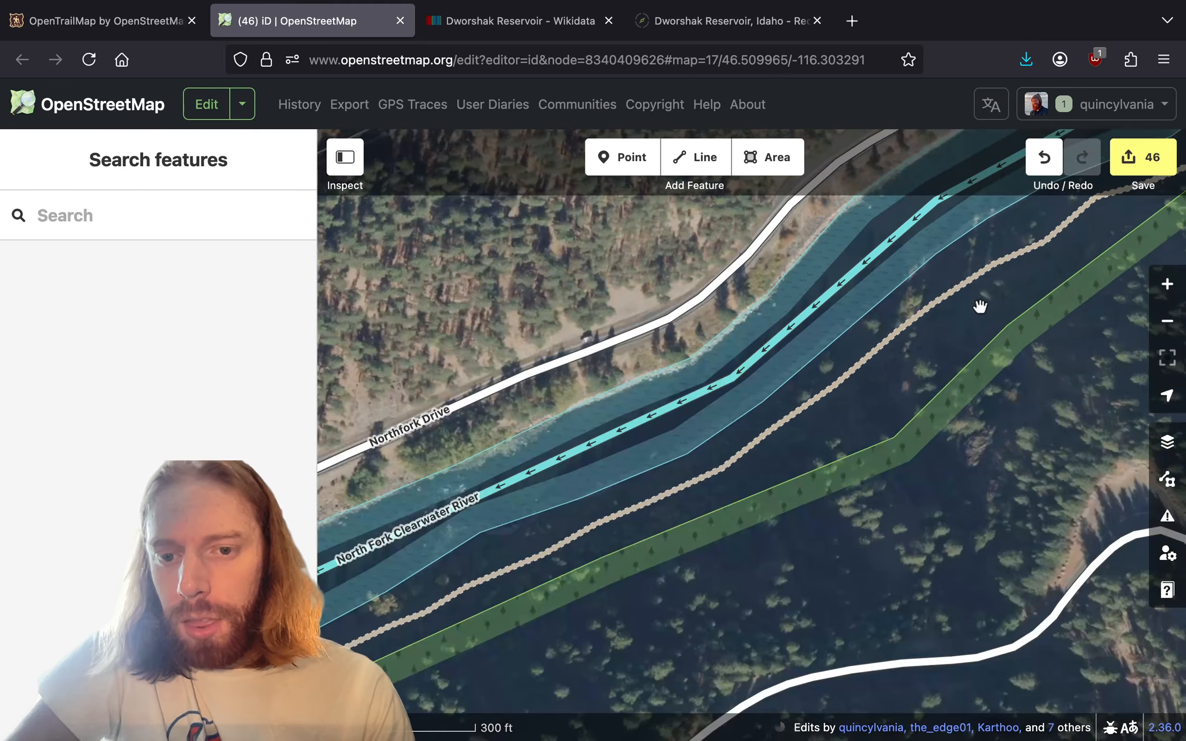
pyautogui.scroll(-5, 783, 471)
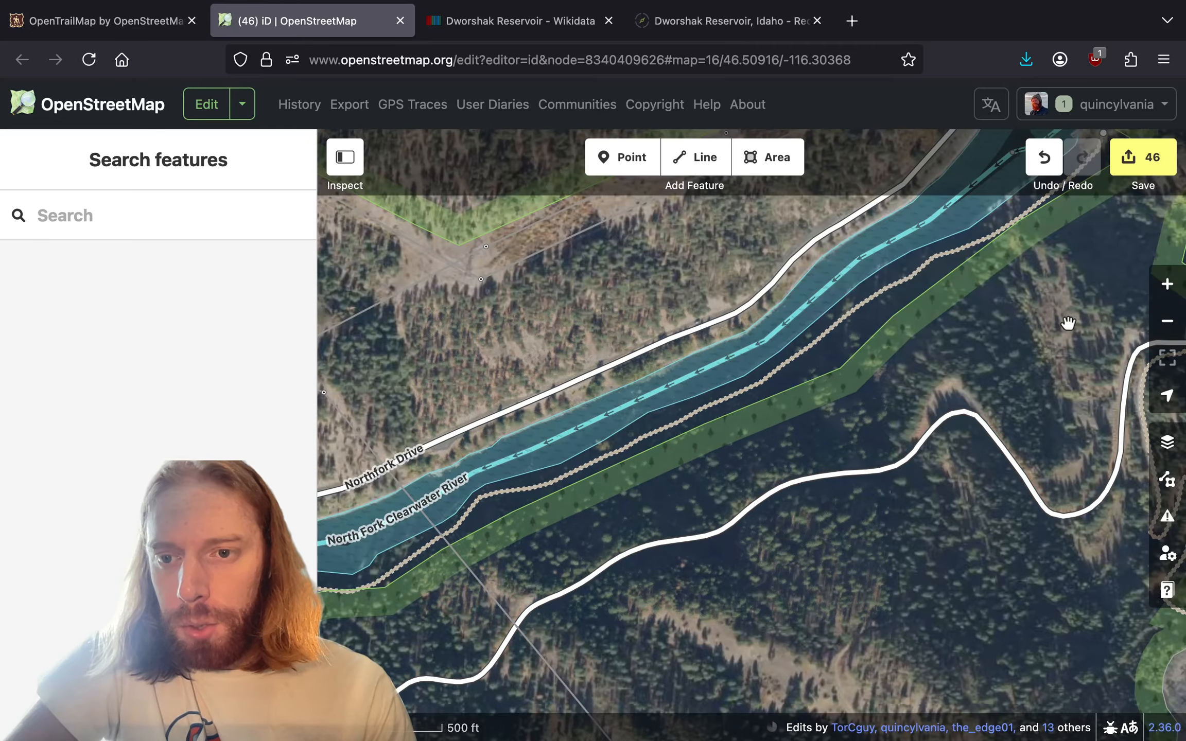
pyautogui.moveTo(1070, 325); pyautogui.dragTo(749, 518)
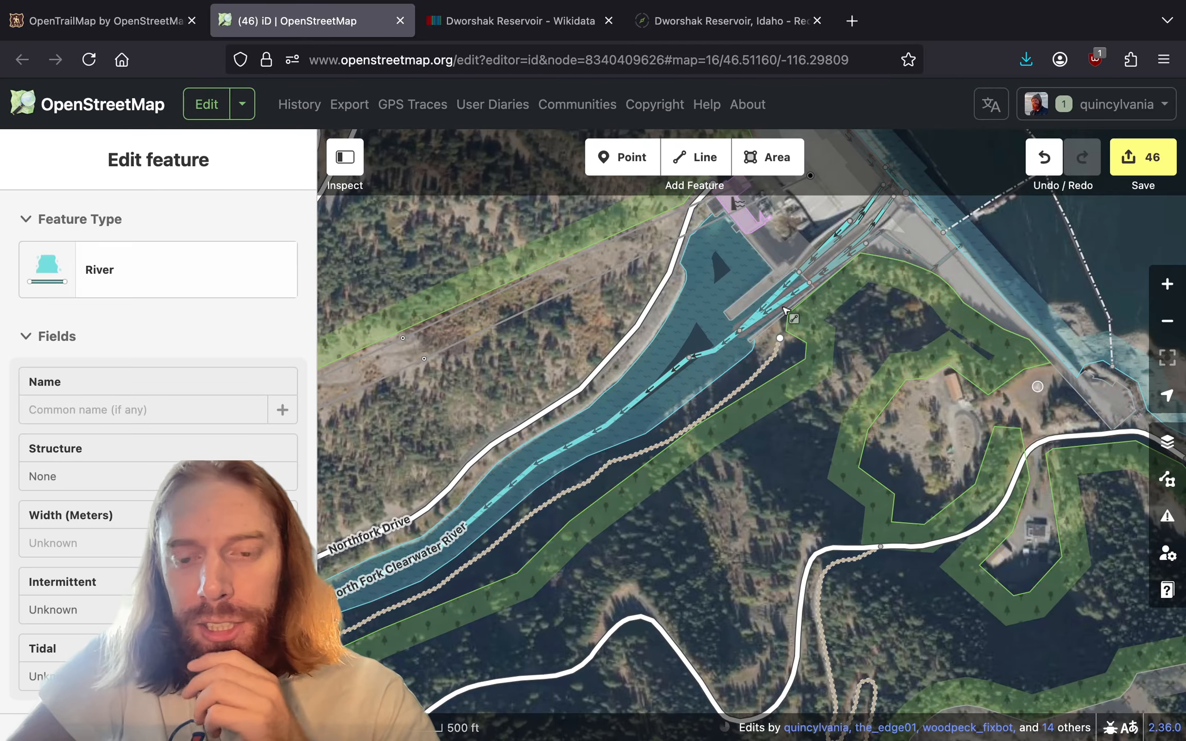
pyautogui.scroll(5, 784, 308)
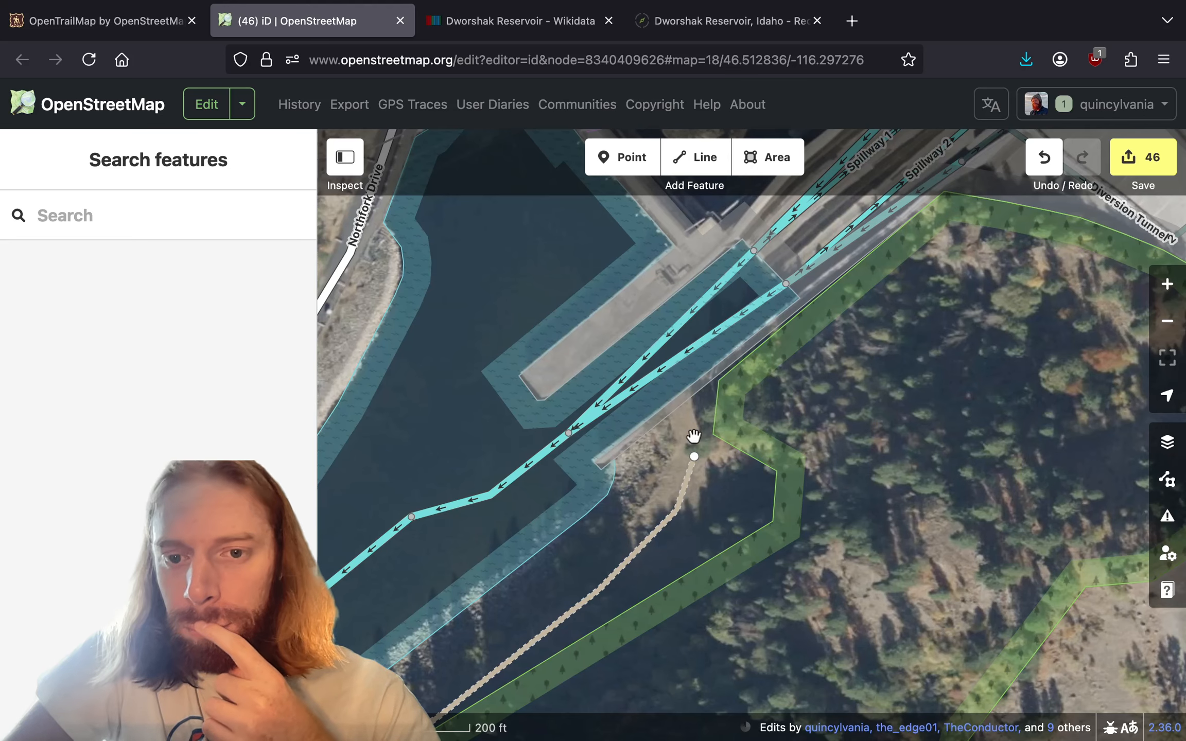
pyautogui.moveTo(911, 313); pyautogui.dragTo(721, 577)
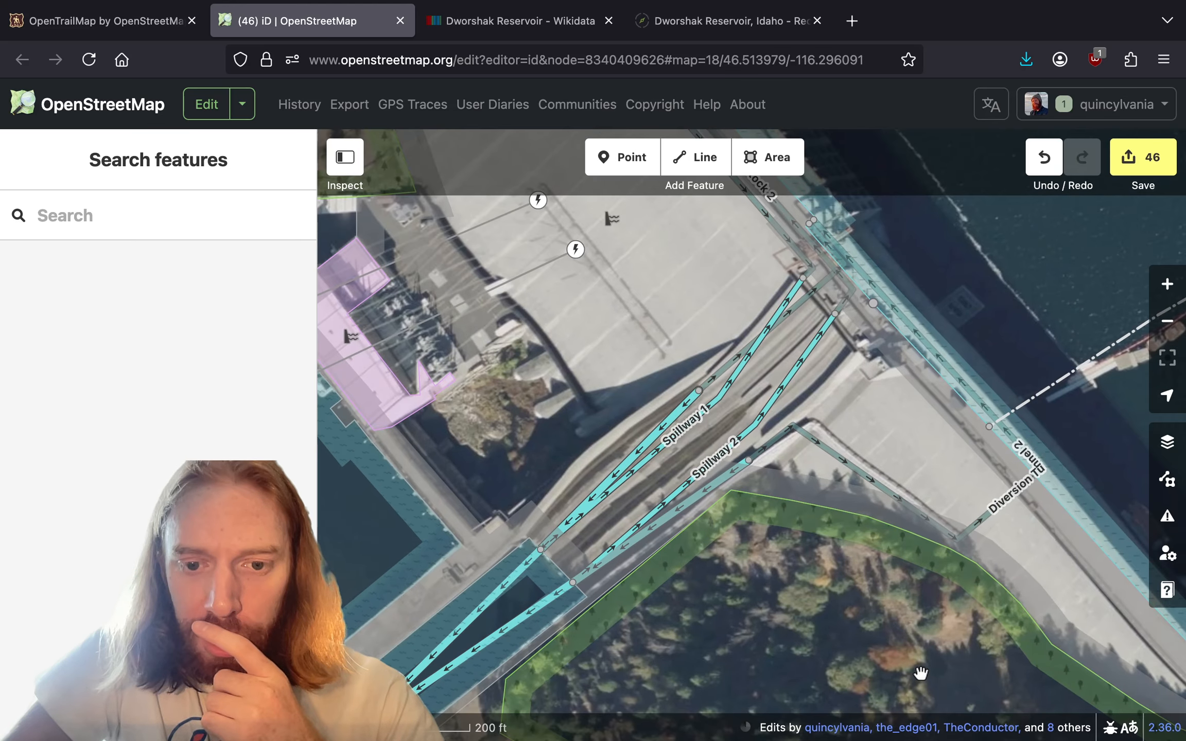
# - Reverse the direction of the Spillway 1, Spillway 2 and Penstock 2 lines at Dworshak Dam
pyautogui.click(634, 469)
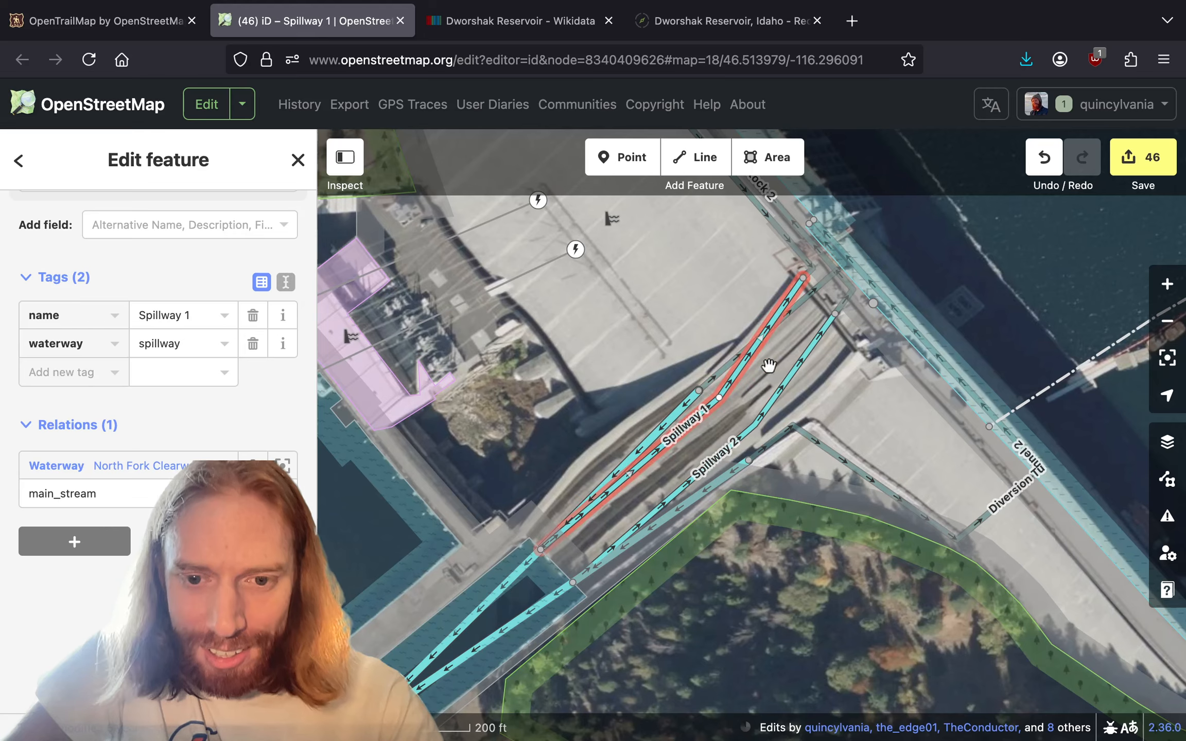
pyautogui.scroll(5, 768, 366)
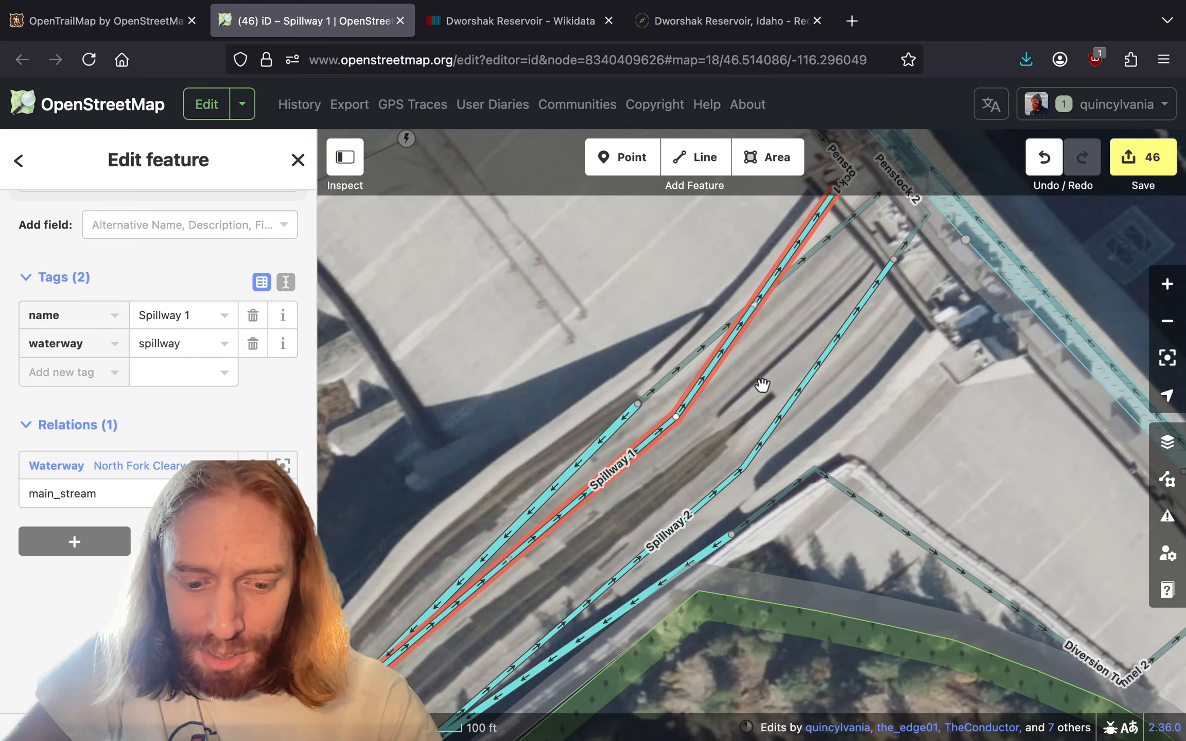
pyautogui.click(780, 410)
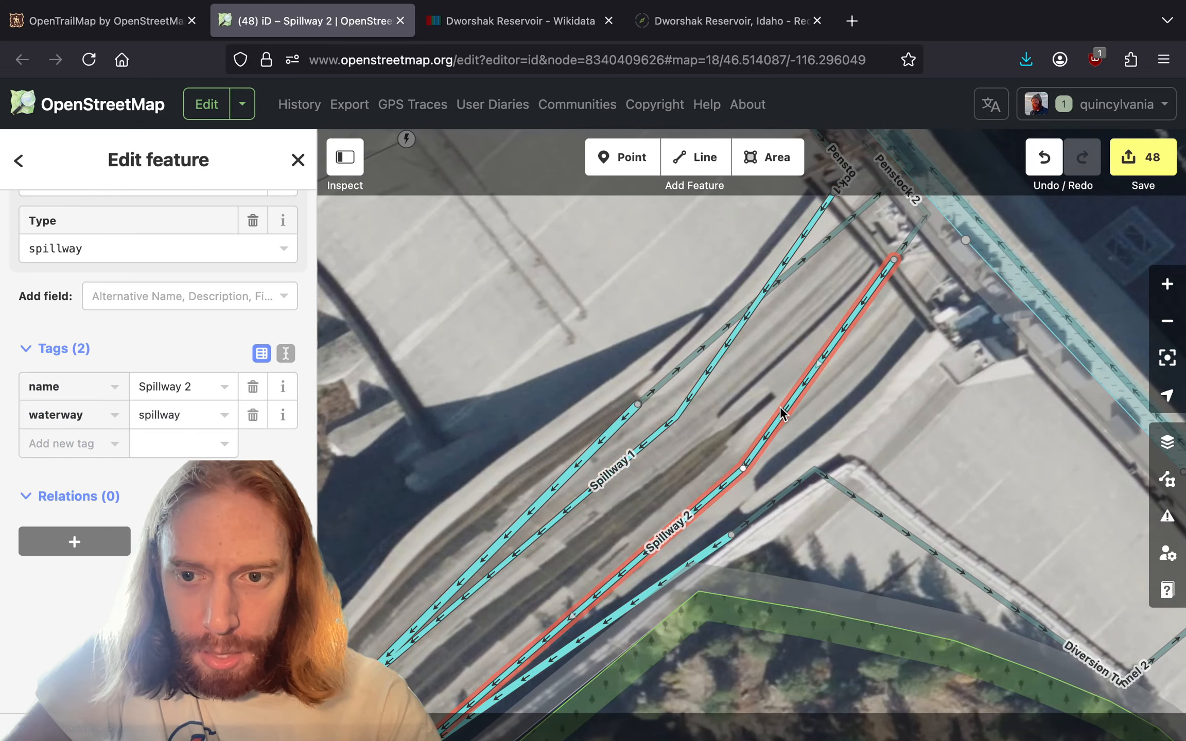
pyautogui.moveTo(884, 332); pyautogui.dragTo(873, 567)
pyautogui.click(779, 294)
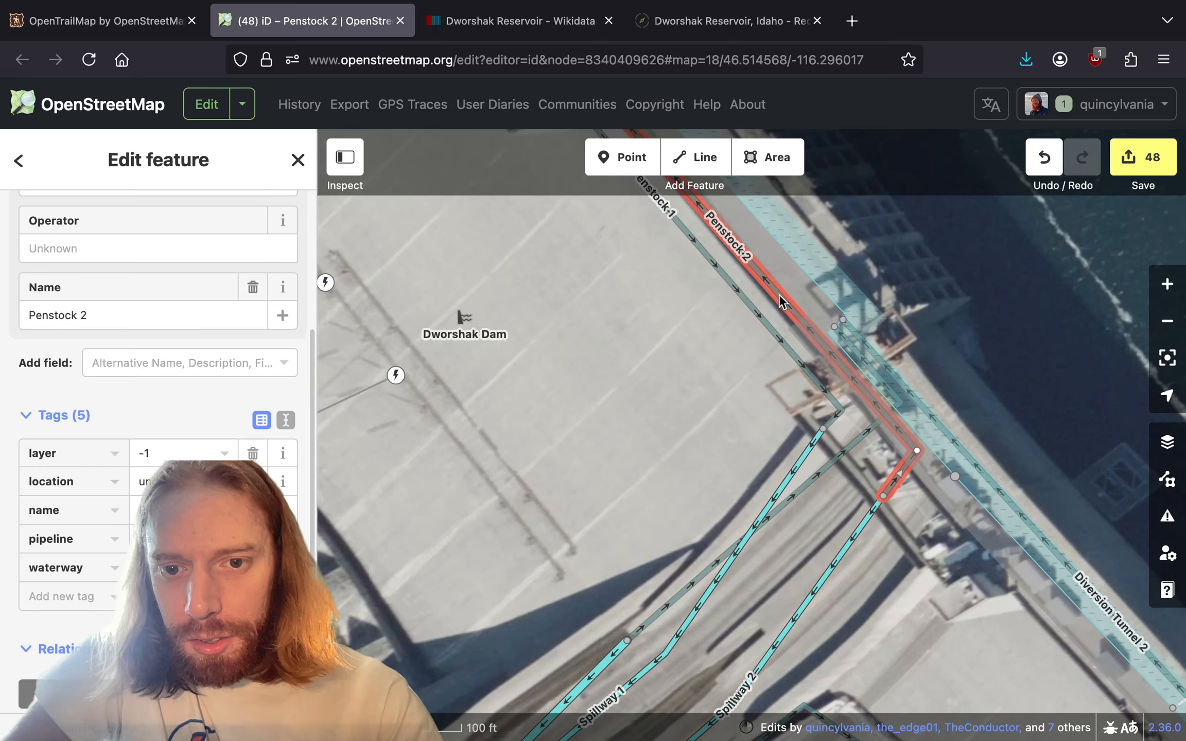
pyautogui.moveTo(639, 296); pyautogui.dragTo(572, 256)
pyautogui.moveTo(779, 603); pyautogui.dragTo(891, 384)
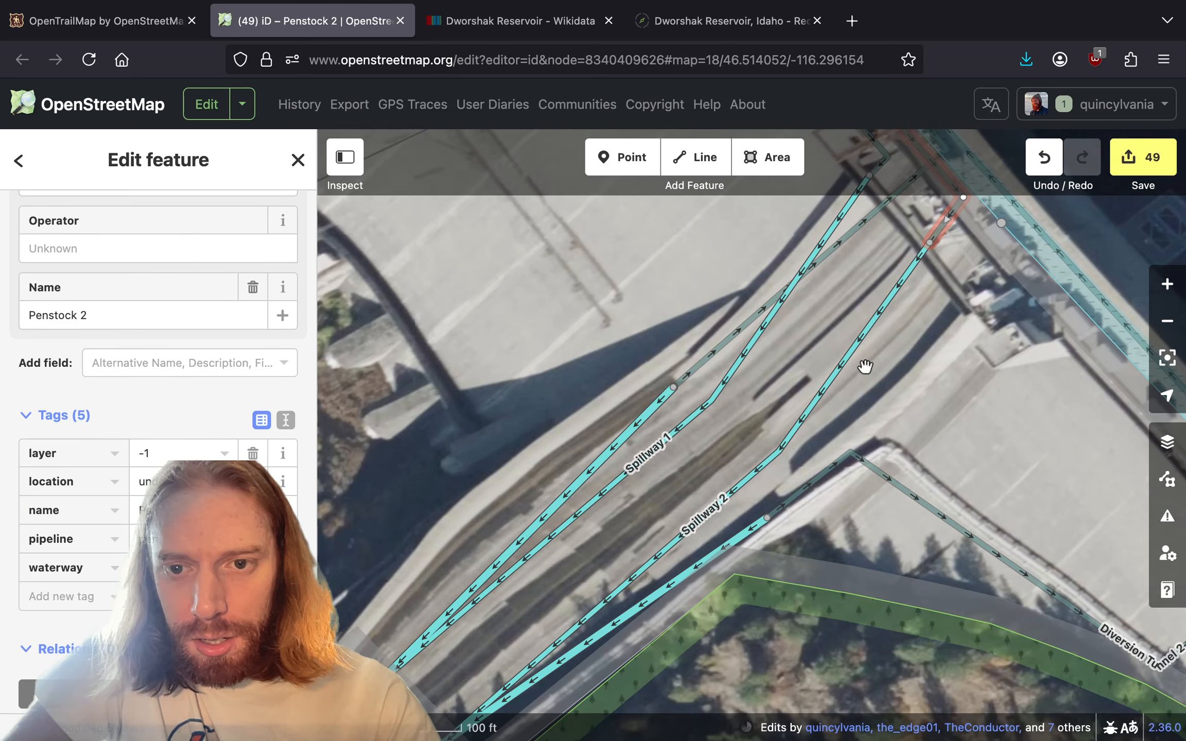
pyautogui.moveTo(706, 484); pyautogui.dragTo(899, 312)
pyautogui.moveTo(734, 580); pyautogui.dragTo(815, 511)
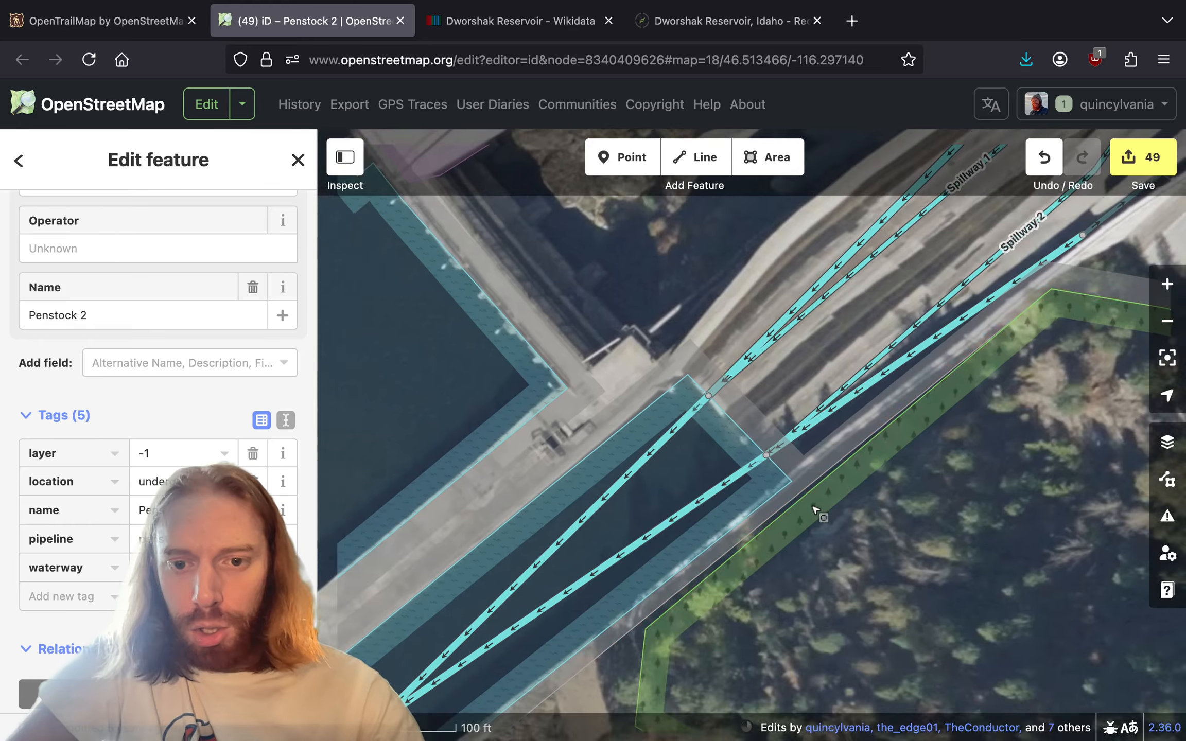
# - Start a line at the residential road's bend south of the dam and trace the driveway toward the building beside the parking lot
pyautogui.scroll(-5, 816, 511)
pyautogui.moveTo(856, 561); pyautogui.dragTo(660, 230)
pyautogui.click(972, 359)
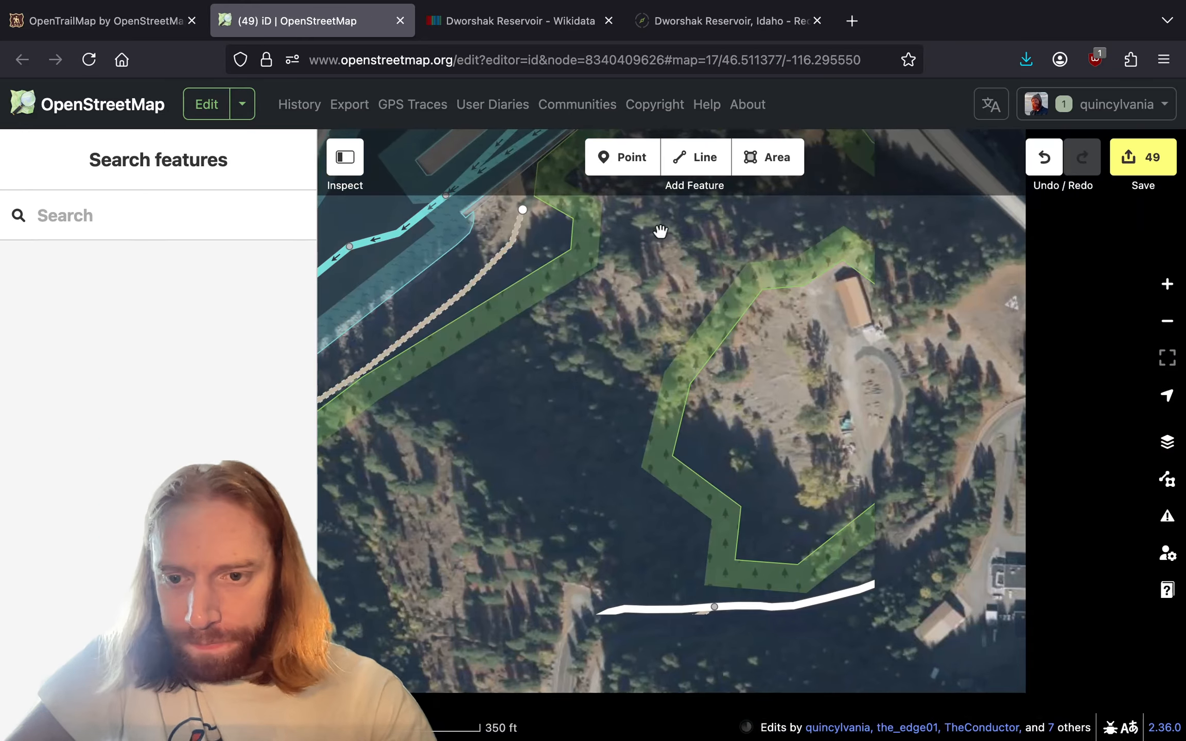
pyautogui.moveTo(813, 331); pyautogui.dragTo(549, 209)
pyautogui.scroll(5, 626, 270)
pyautogui.press('w')
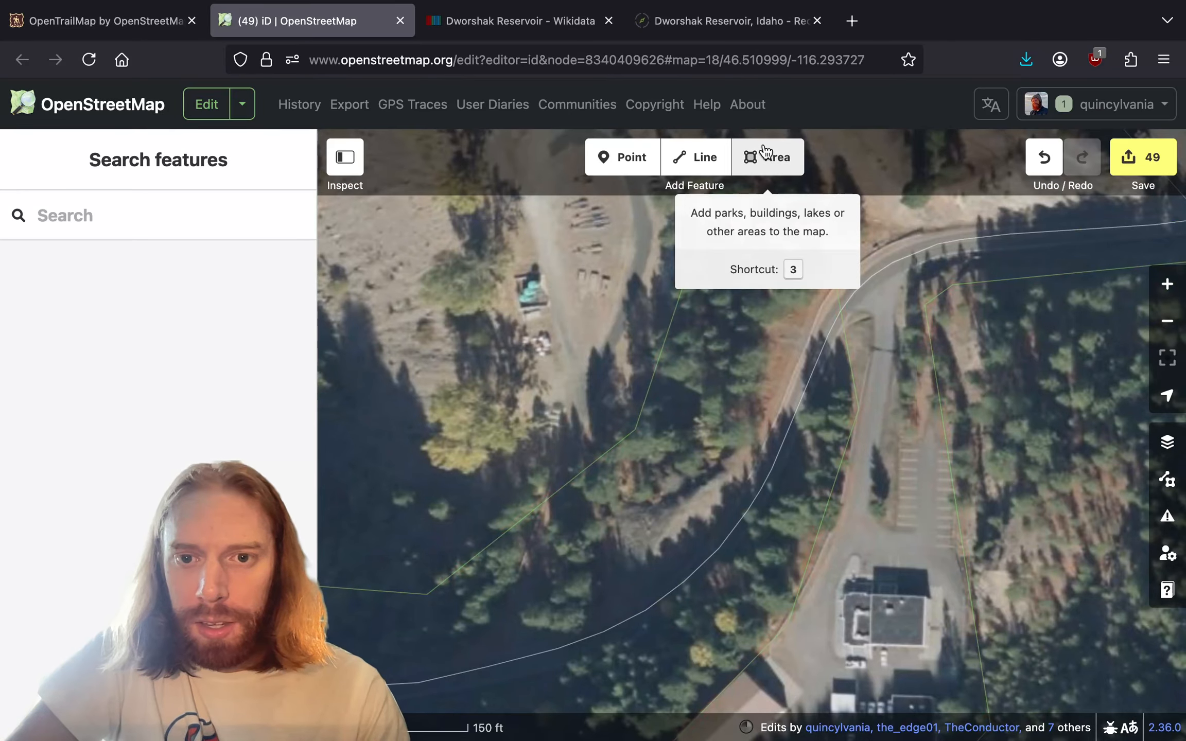
pyautogui.click(696, 157)
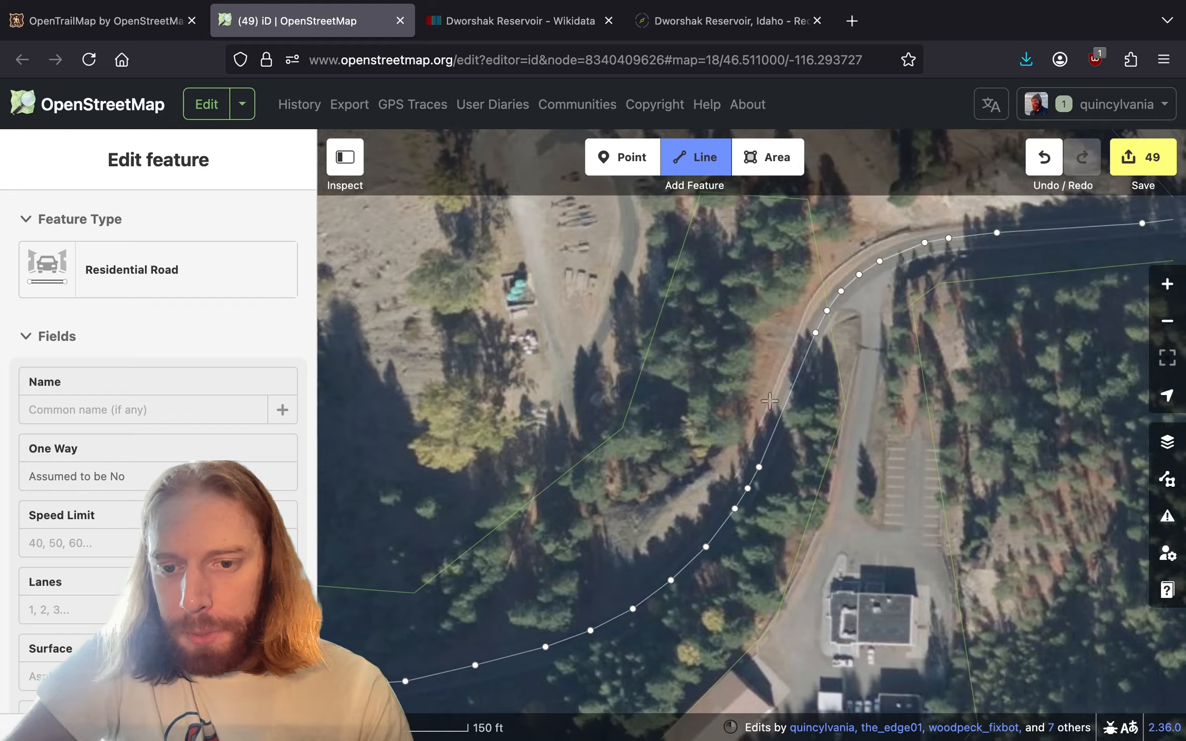
pyautogui.moveTo(783, 409); pyautogui.dragTo(682, 326)
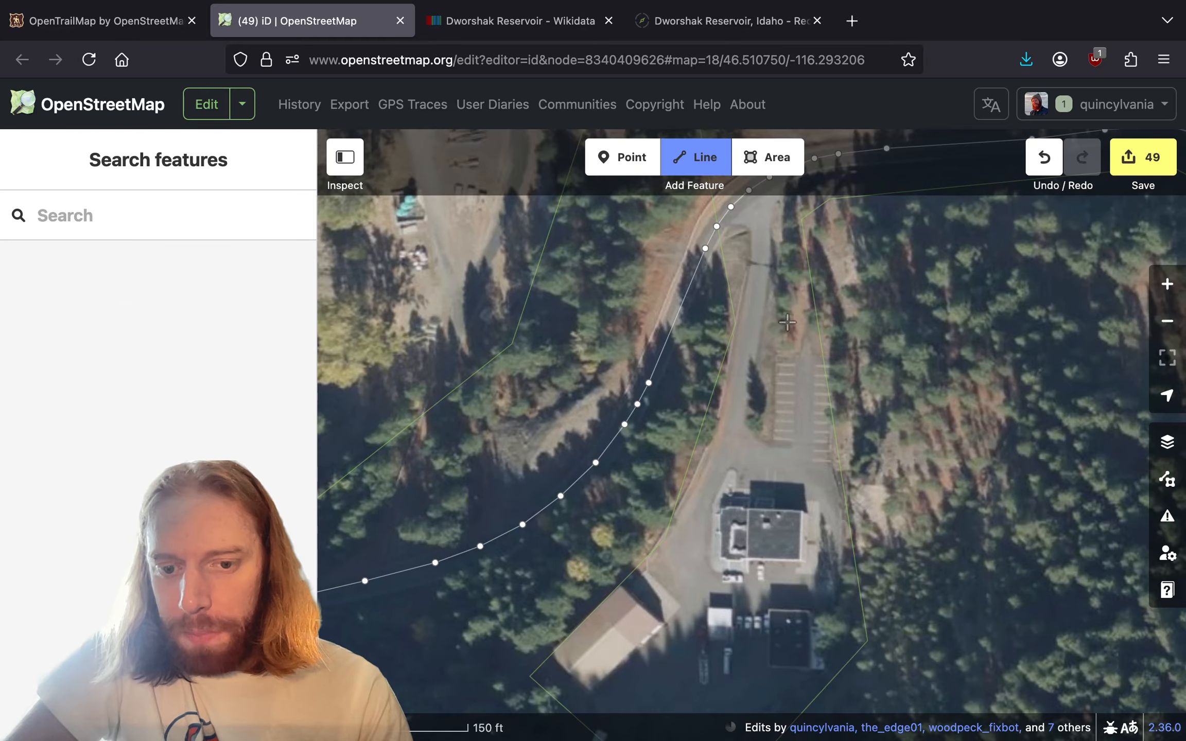
pyautogui.moveTo(796, 235); pyautogui.dragTo(734, 358)
pyautogui.click(696, 318)
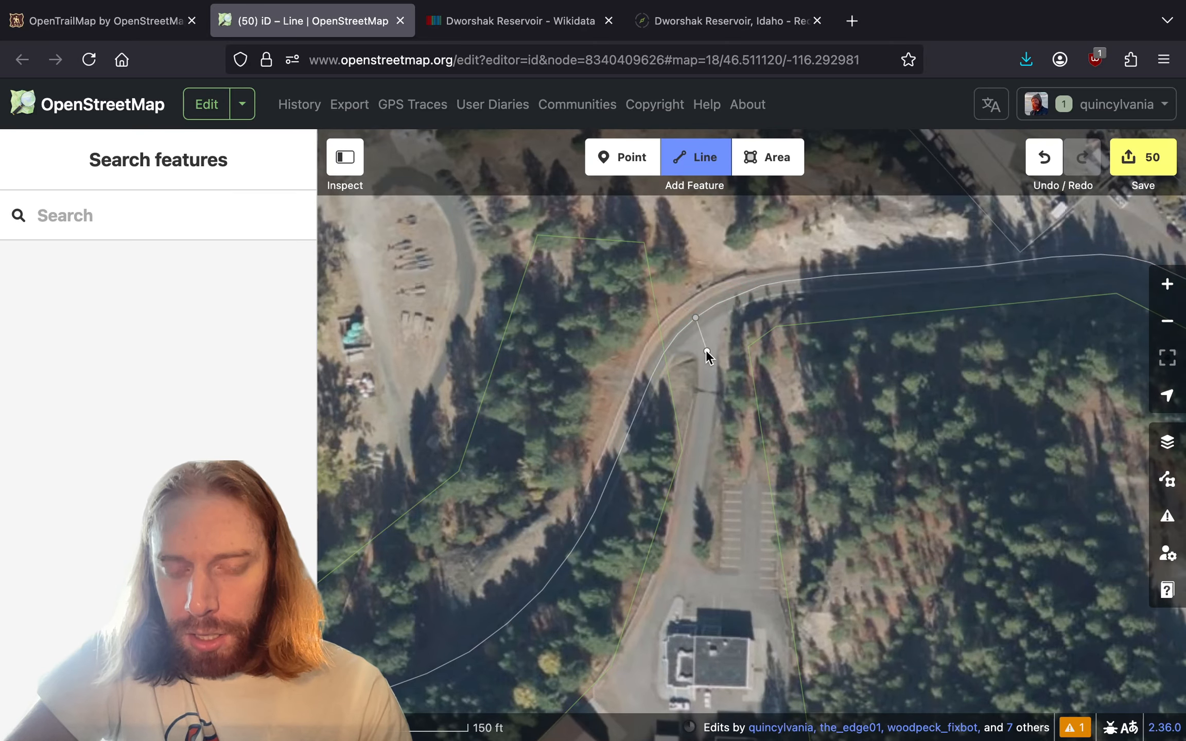
pyautogui.click(706, 351)
pyautogui.click(694, 478)
# - Continue the line around the building beside the parking lot and close the loop back onto the driveway
pyautogui.moveTo(659, 620)
pyautogui.mouseDown()
pyautogui.moveTo(695, 198)
pyautogui.moveTo(718, 284)
pyautogui.mouseUp()
pyautogui.click(725, 317)
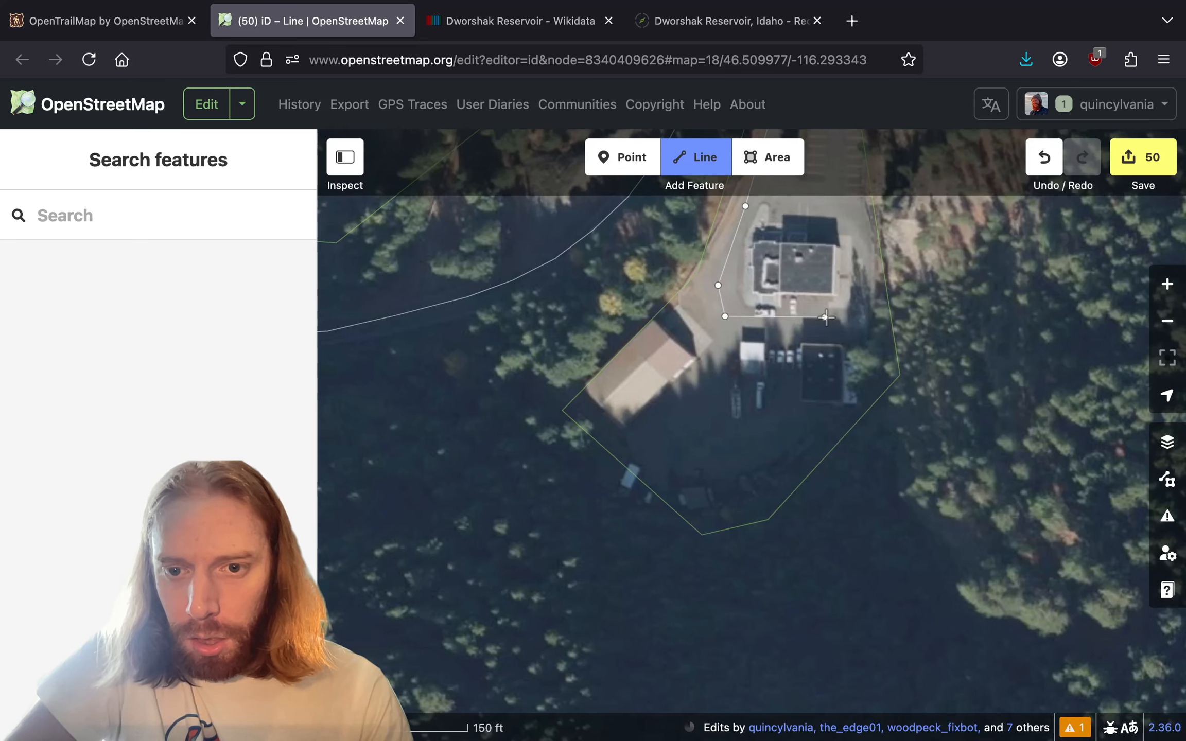
pyautogui.click(863, 322)
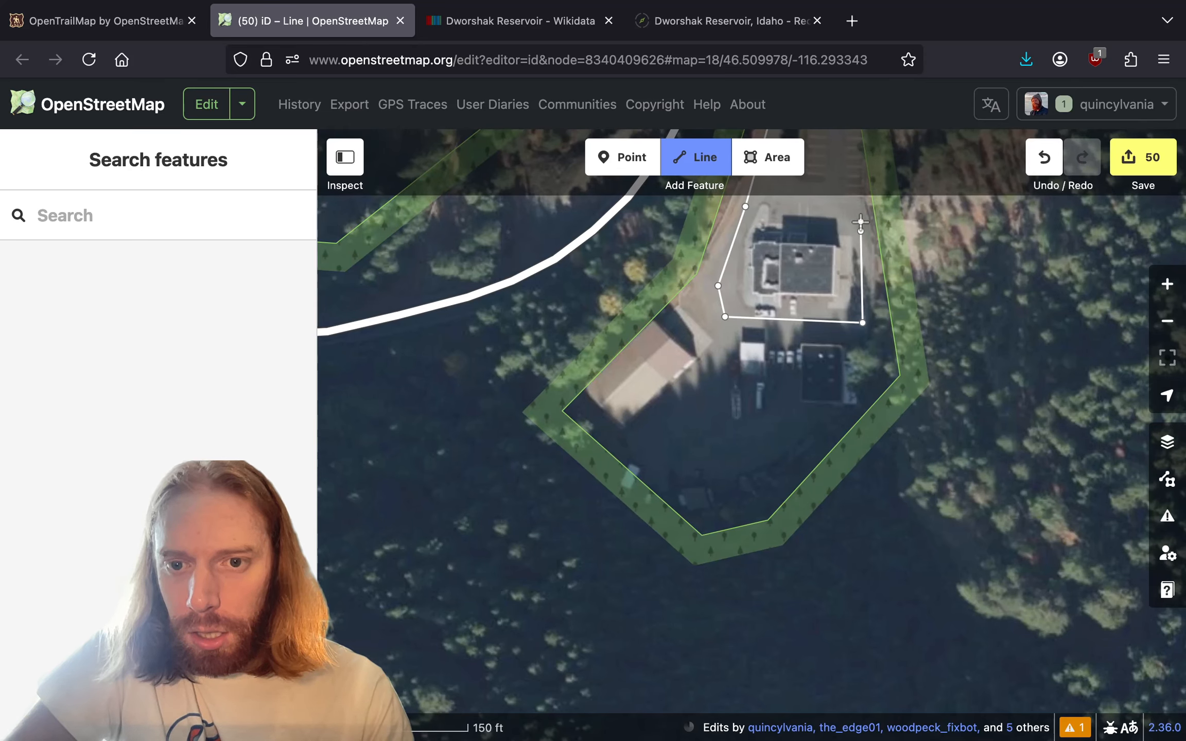
pyautogui.moveTo(860, 222); pyautogui.dragTo(786, 416)
pyautogui.click(756, 401)
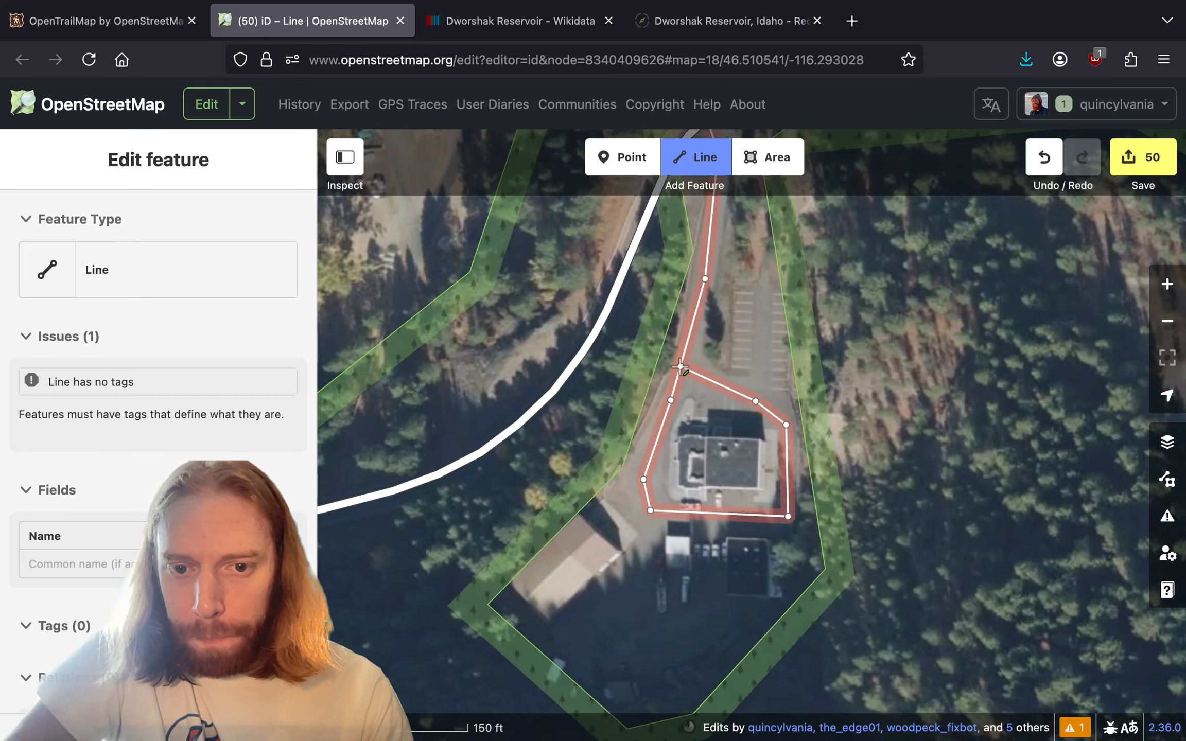
pyautogui.doubleClick(680, 369)
# - Reshape the loop's junction and corners to follow the pavement around the building
pyautogui.moveTo(680, 368); pyautogui.dragTo(687, 368)
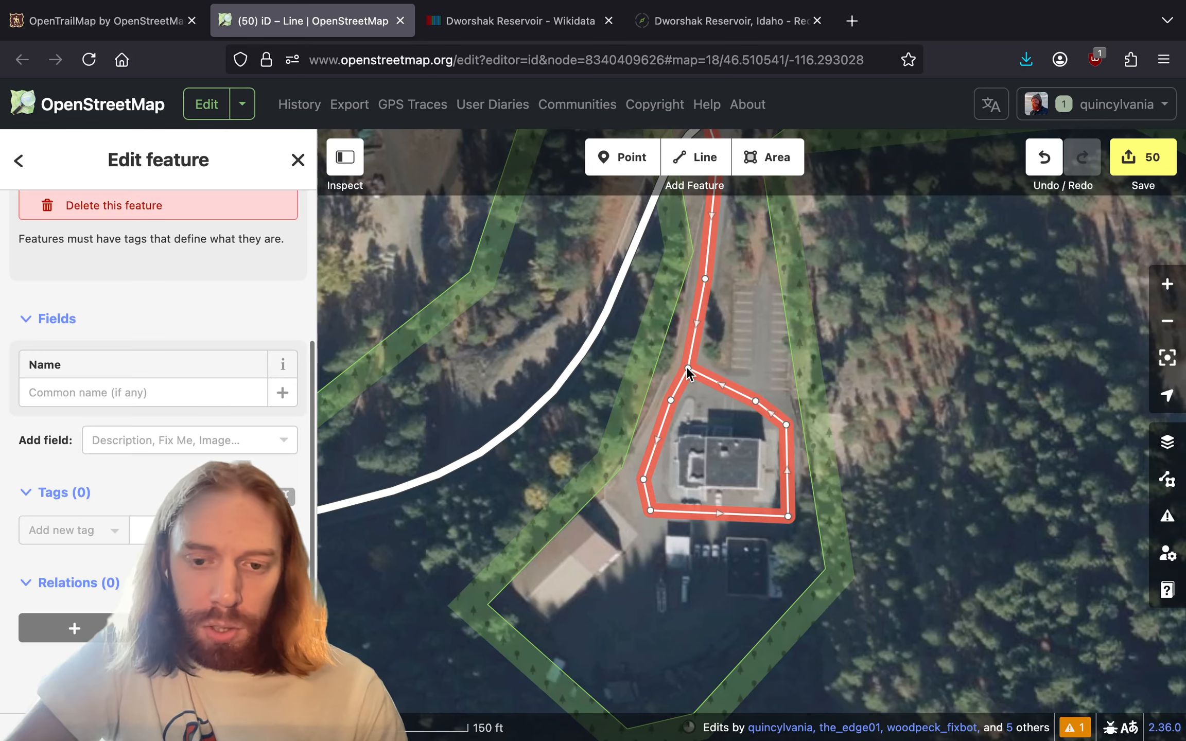
pyautogui.moveTo(719, 514); pyautogui.dragTo(787, 508)
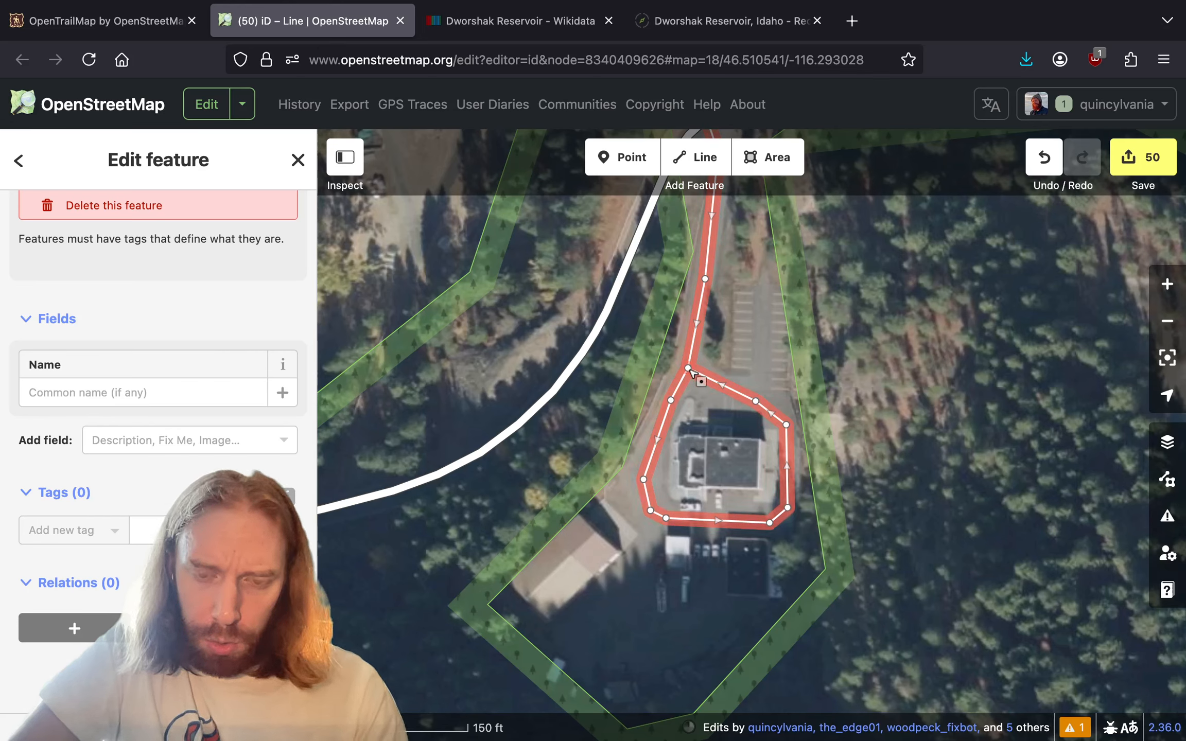
pyautogui.moveTo(688, 368); pyautogui.dragTo(684, 384)
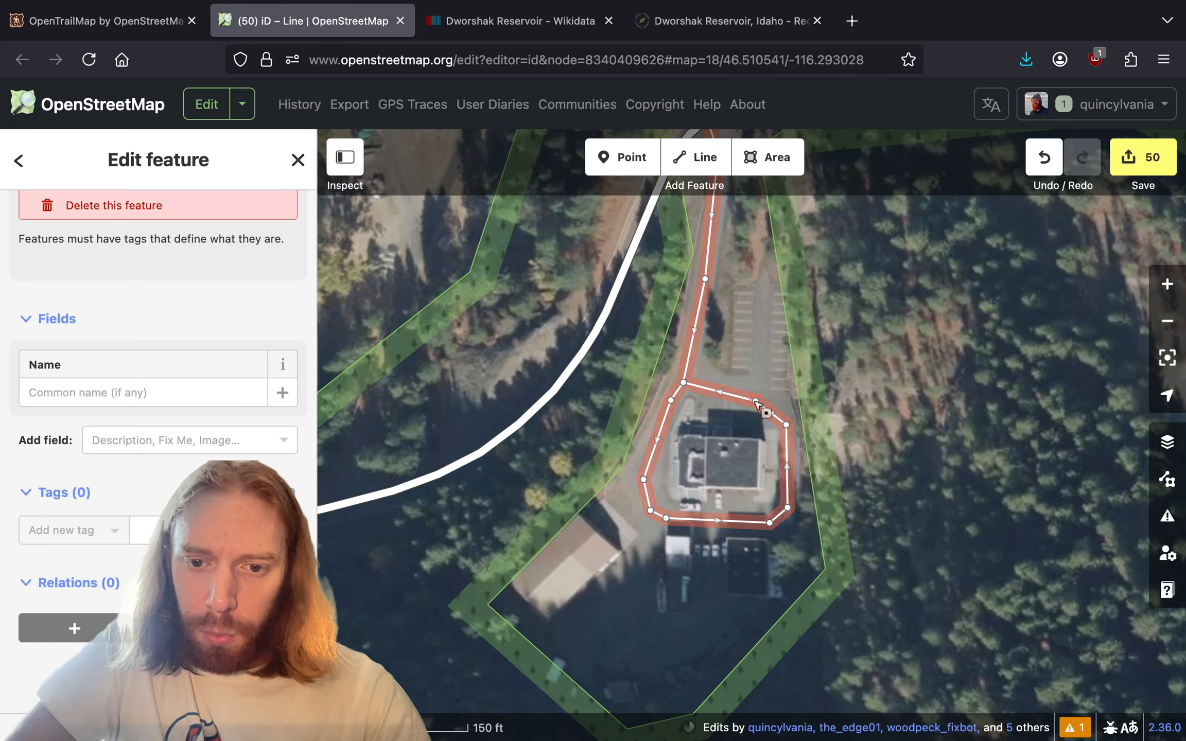
pyautogui.moveTo(755, 401); pyautogui.dragTo(755, 390)
# - Classify the driveway and its loop around the building as Service Road
pyautogui.scroll(5, 226, 326)
pyautogui.click(183, 288)
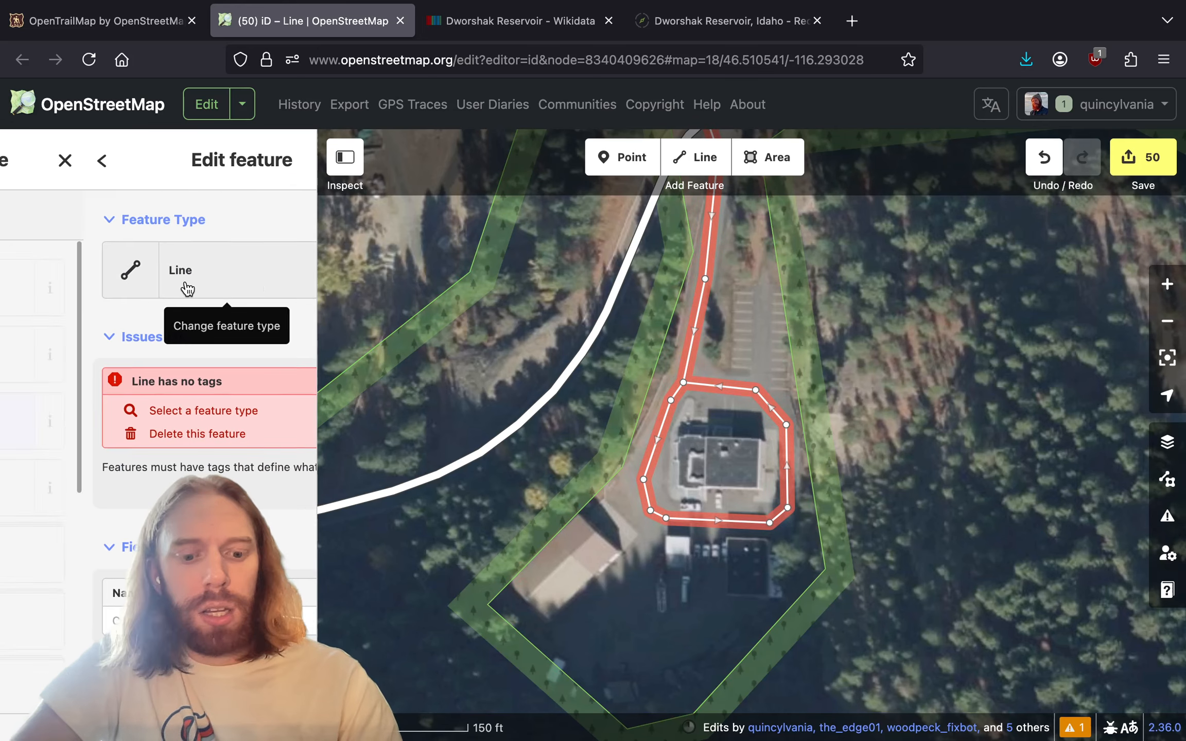
pyautogui.write('ser')
pyautogui.press('Return')
# - Draw a line from the loop's north side up the middle of the striped parking lot
pyautogui.click(695, 157)
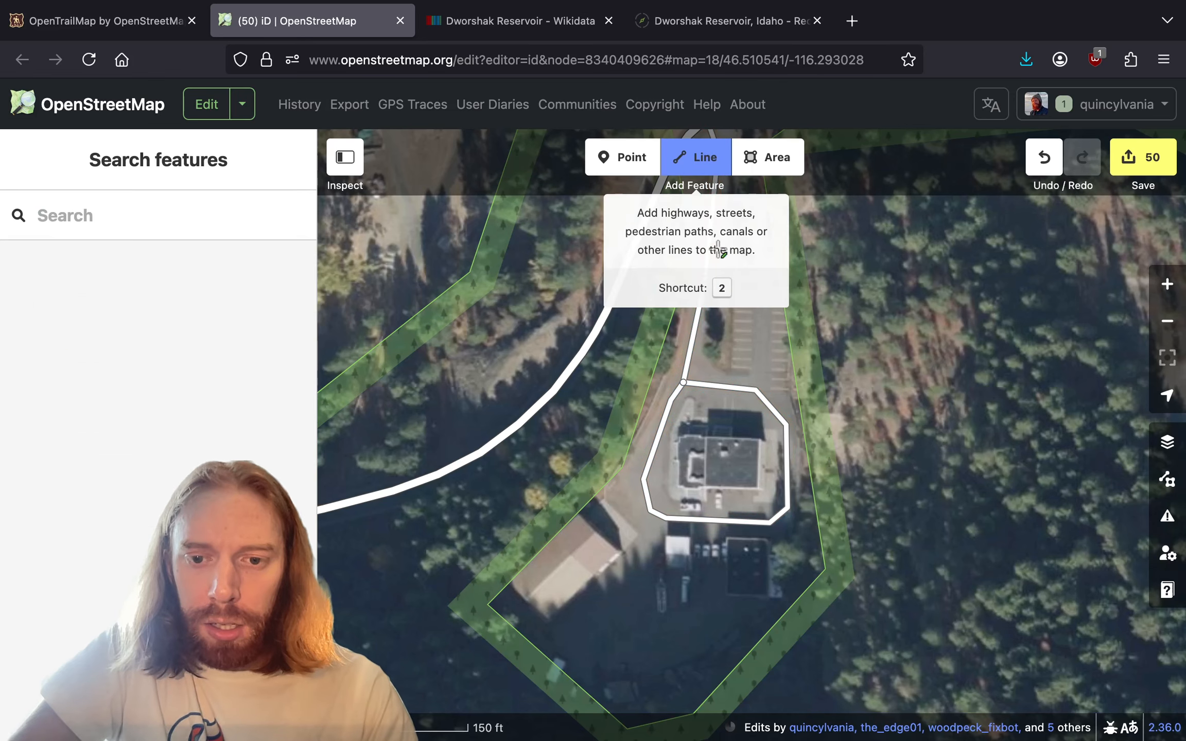
pyautogui.click(755, 391)
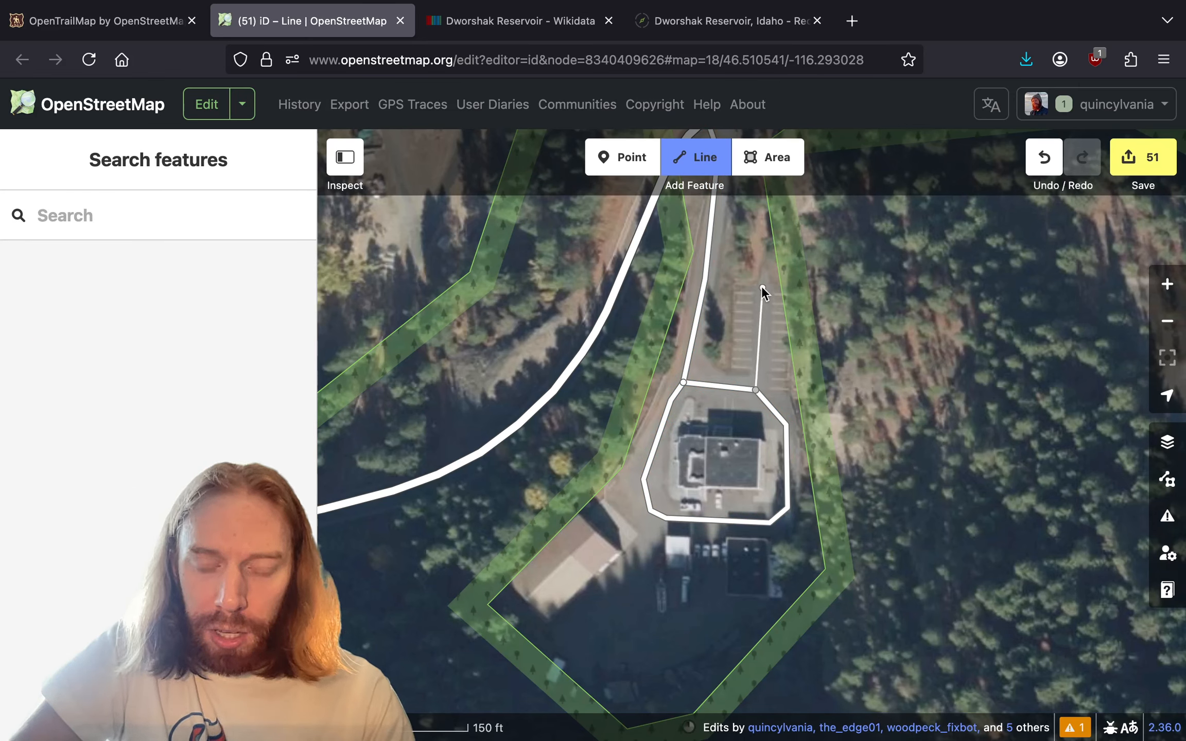
pyautogui.doubleClick(762, 287)
pyautogui.press('Escape')
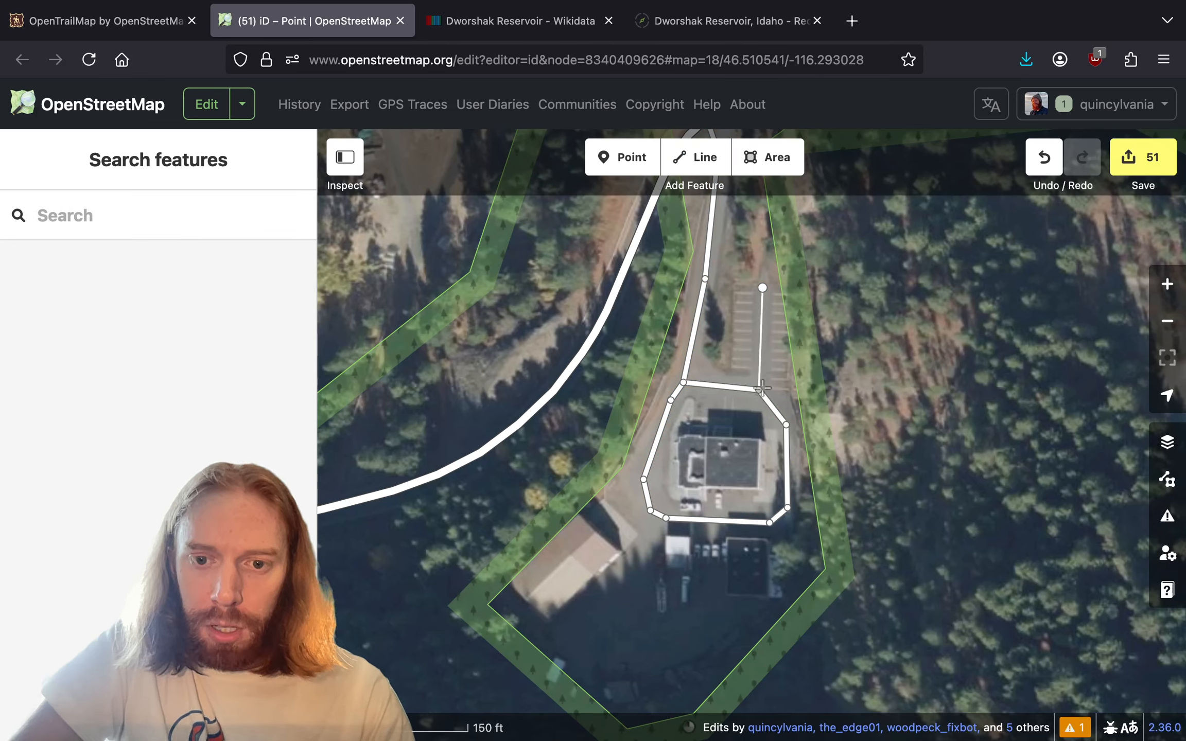
pyautogui.click(761, 380)
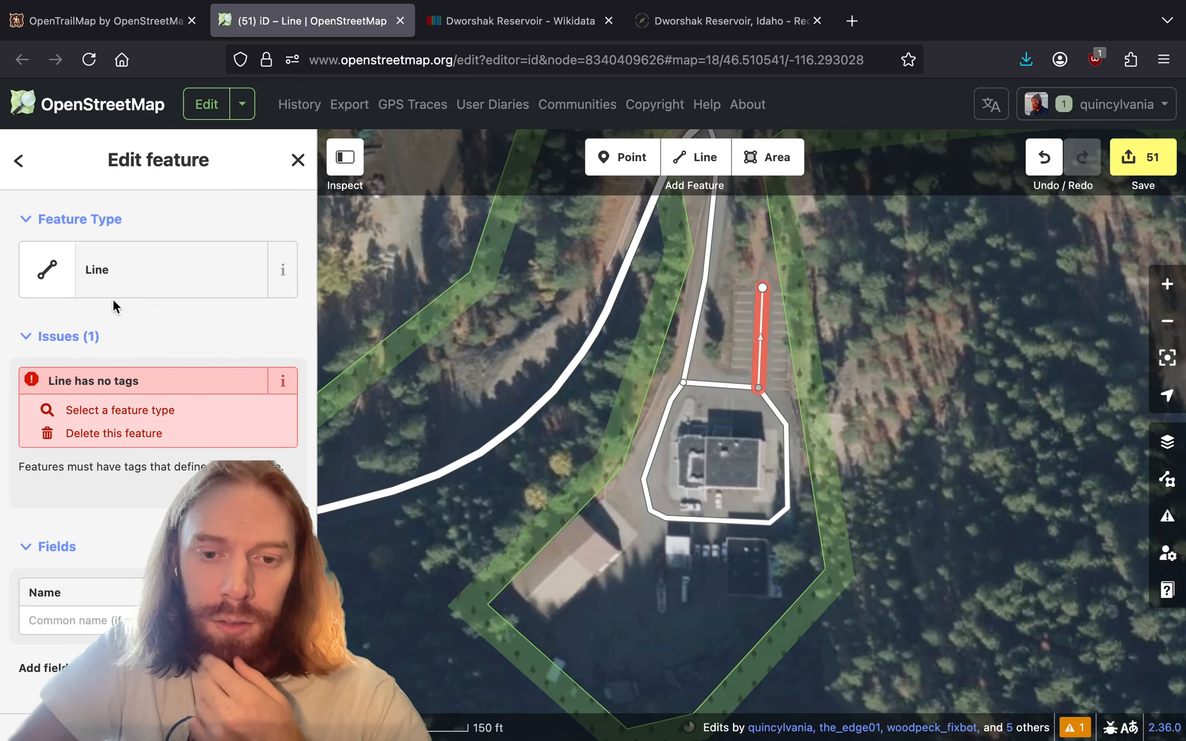
# - Classify the parking lot line as Parking Aisle
pyautogui.click(187, 299)
pyautogui.write('park')
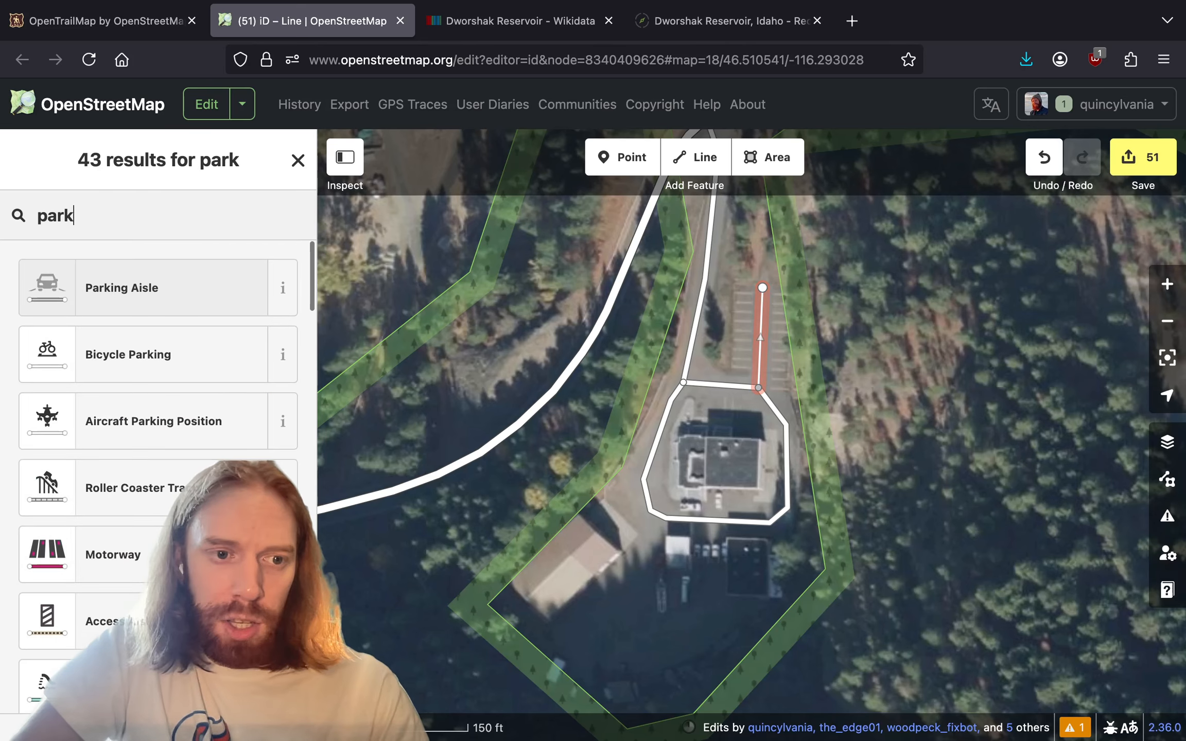
pyautogui.click(82, 286)
pyautogui.press('Escape')
# - Check the elevation imagery and start a line from the residential road northward through the trees to the storage yard
pyautogui.moveTo(854, 232); pyautogui.dragTo(923, 316)
pyautogui.press('w')
pyautogui.press('w')
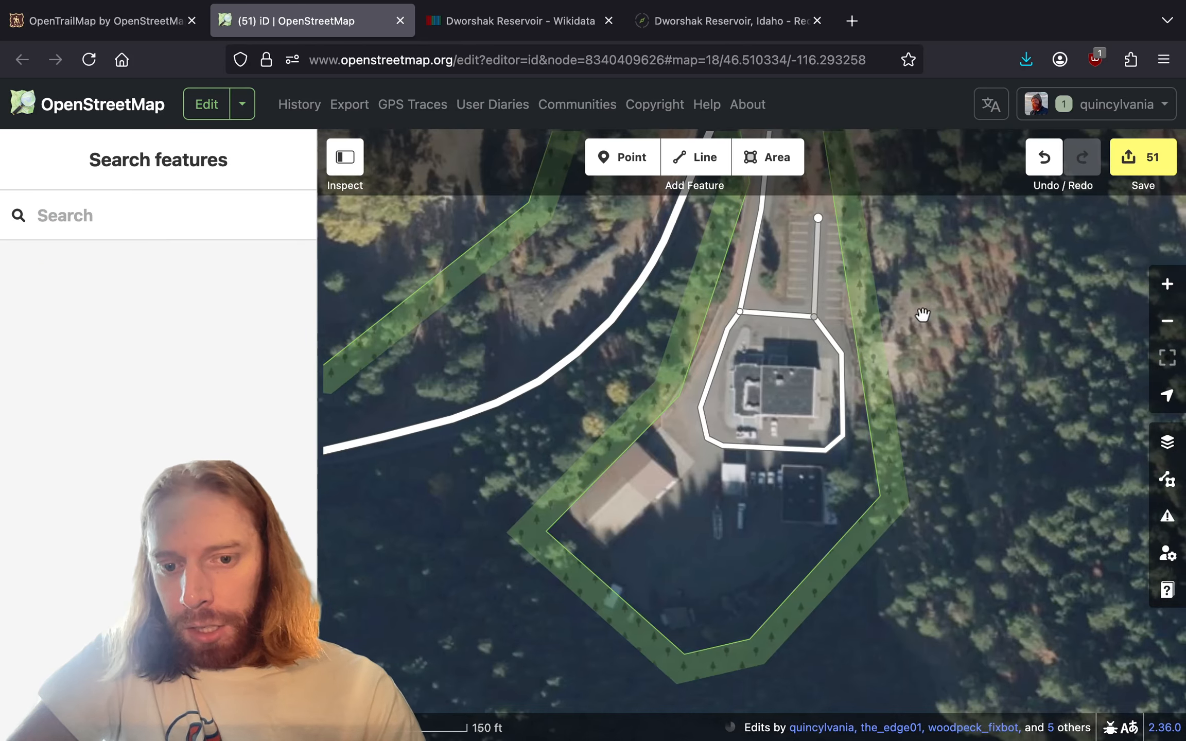
pyautogui.moveTo(679, 281); pyautogui.dragTo(981, 479)
pyautogui.moveTo(710, 336); pyautogui.dragTo(754, 547)
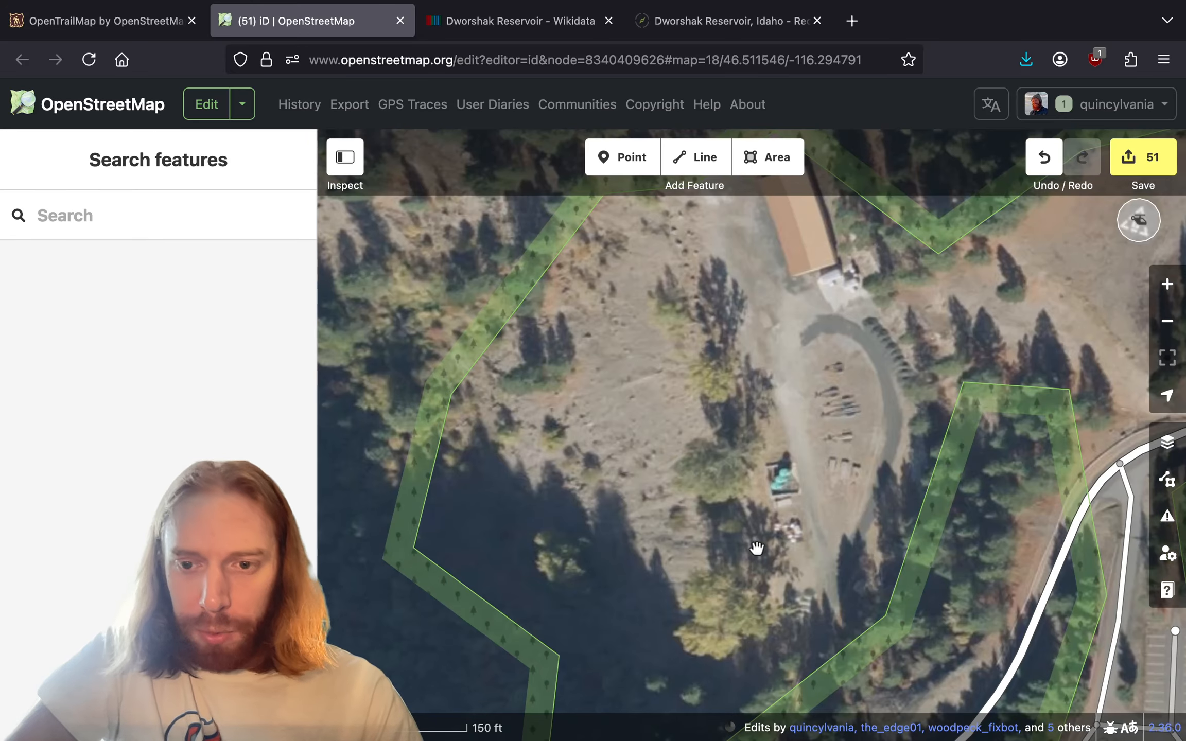
pyautogui.click(696, 157)
pyautogui.scroll(-5, 781, 379)
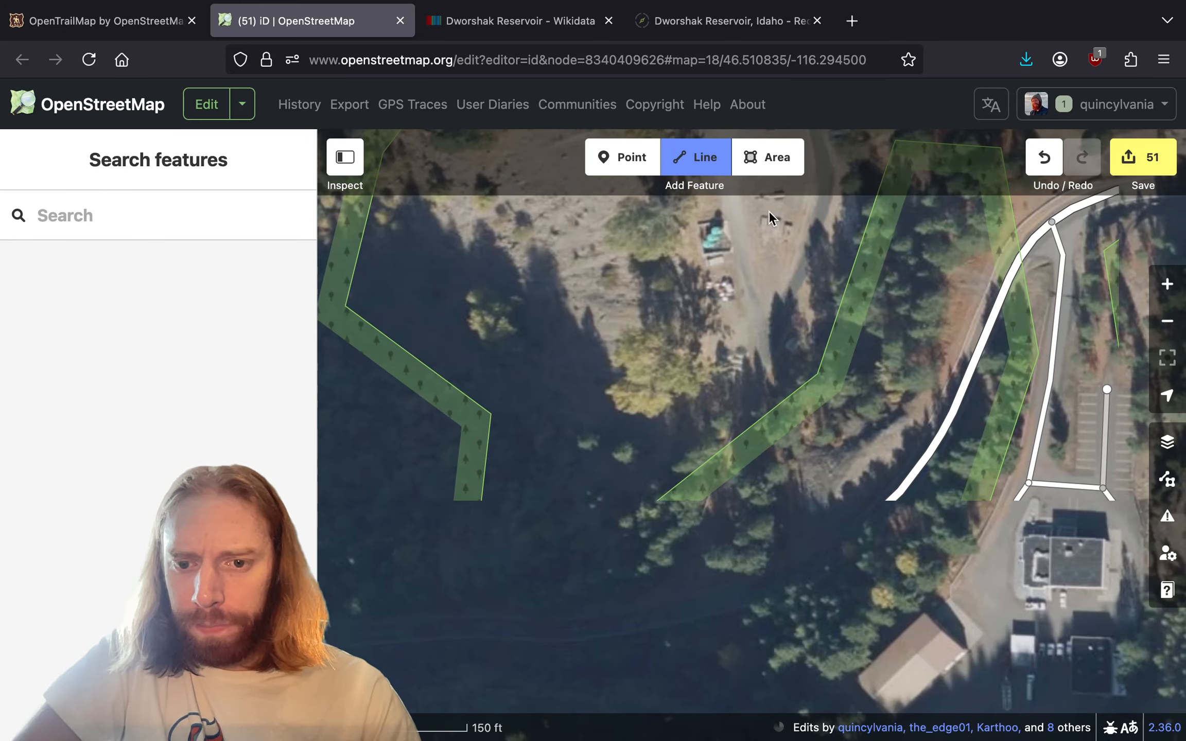
pyautogui.press('w')
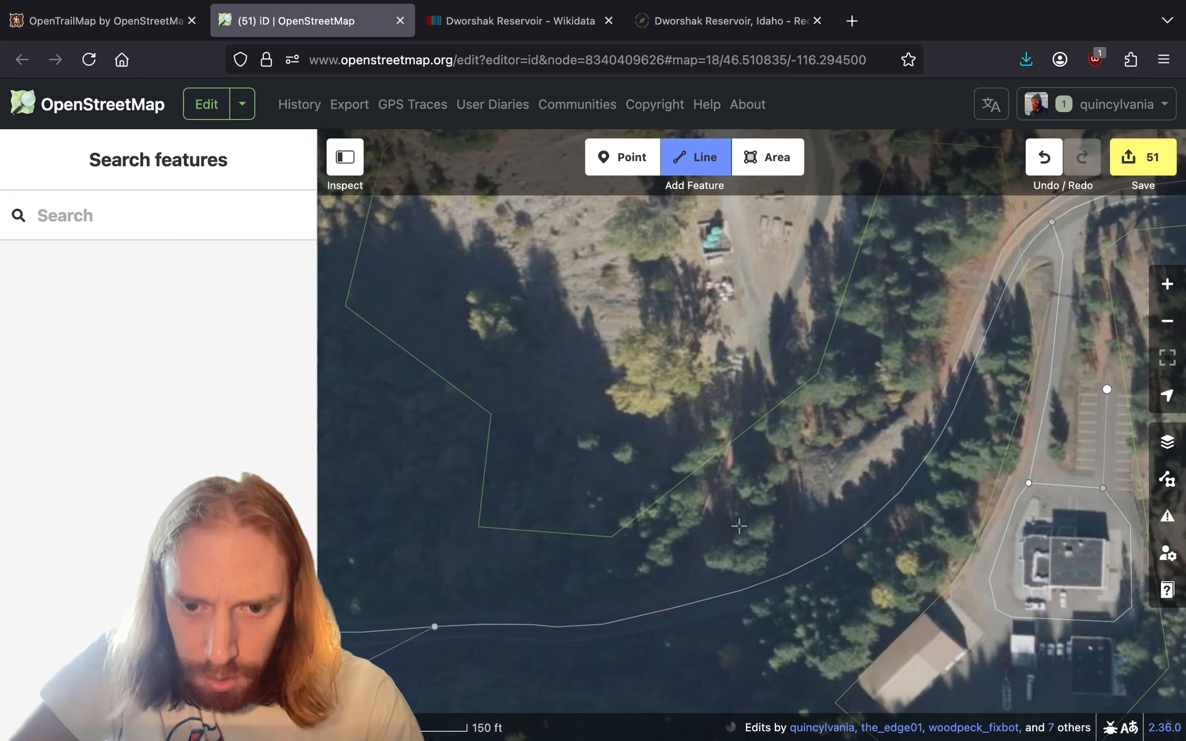
pyautogui.press('super+b')
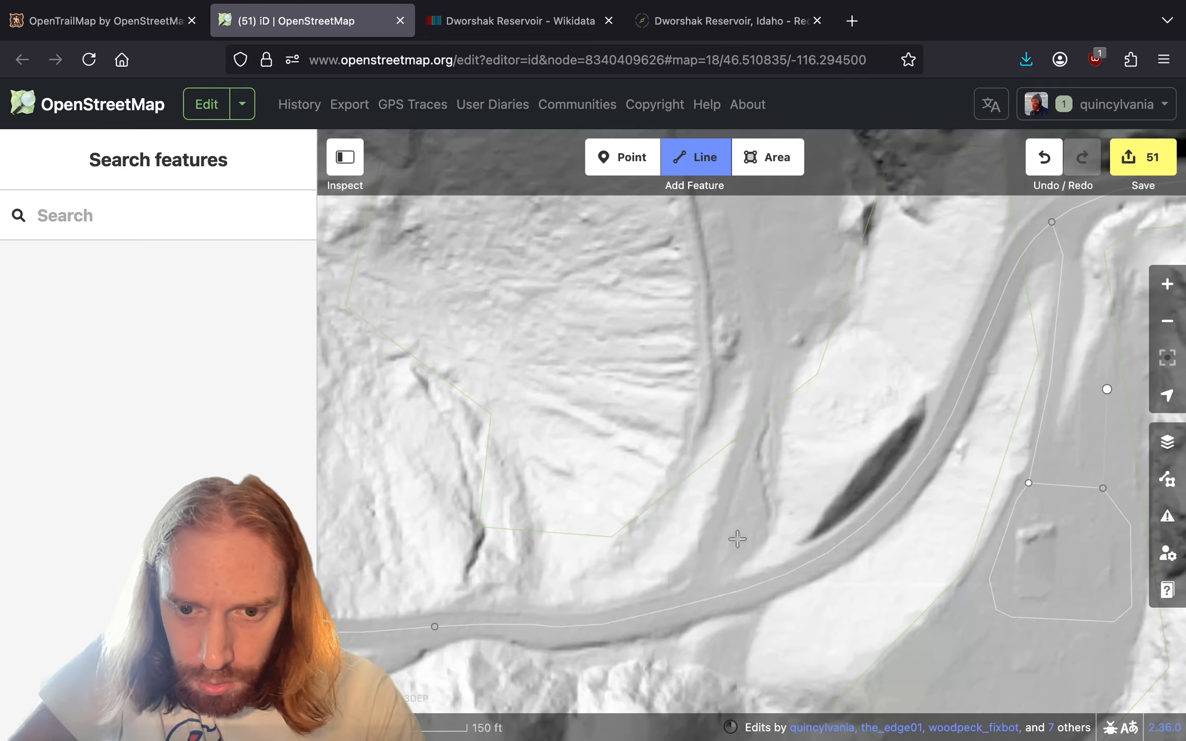
pyautogui.press('super+b')
pyautogui.click(699, 601)
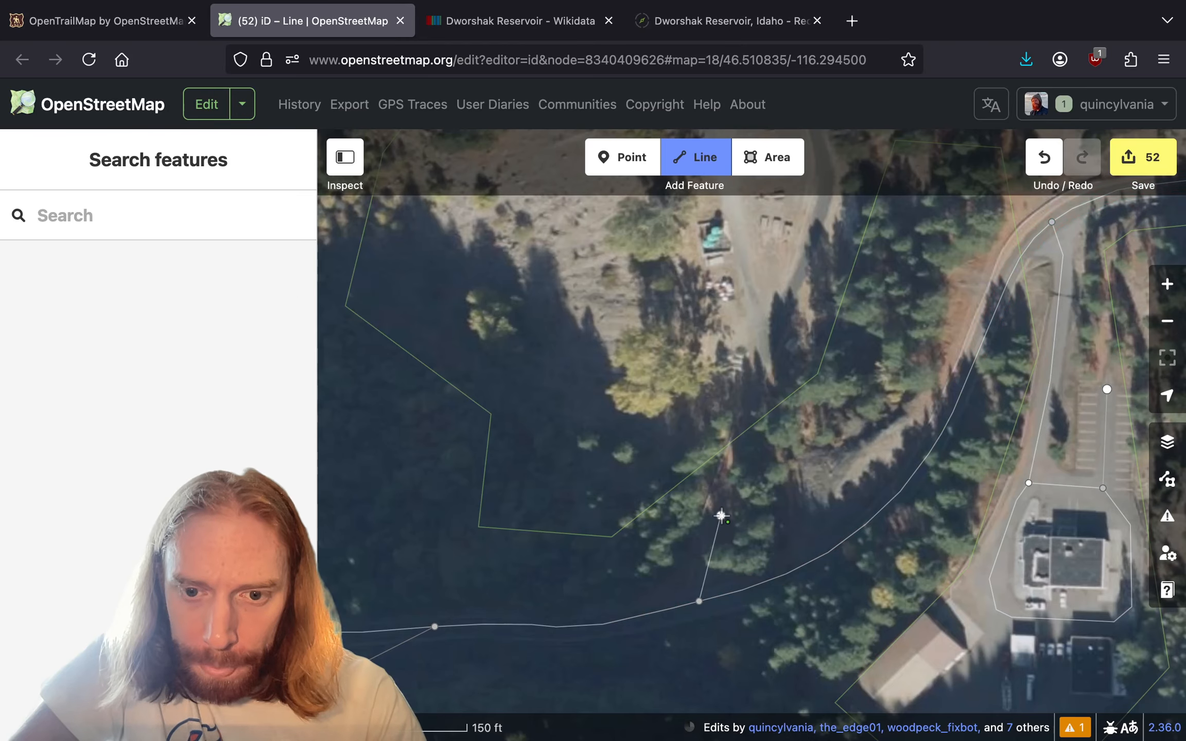
pyautogui.click(721, 515)
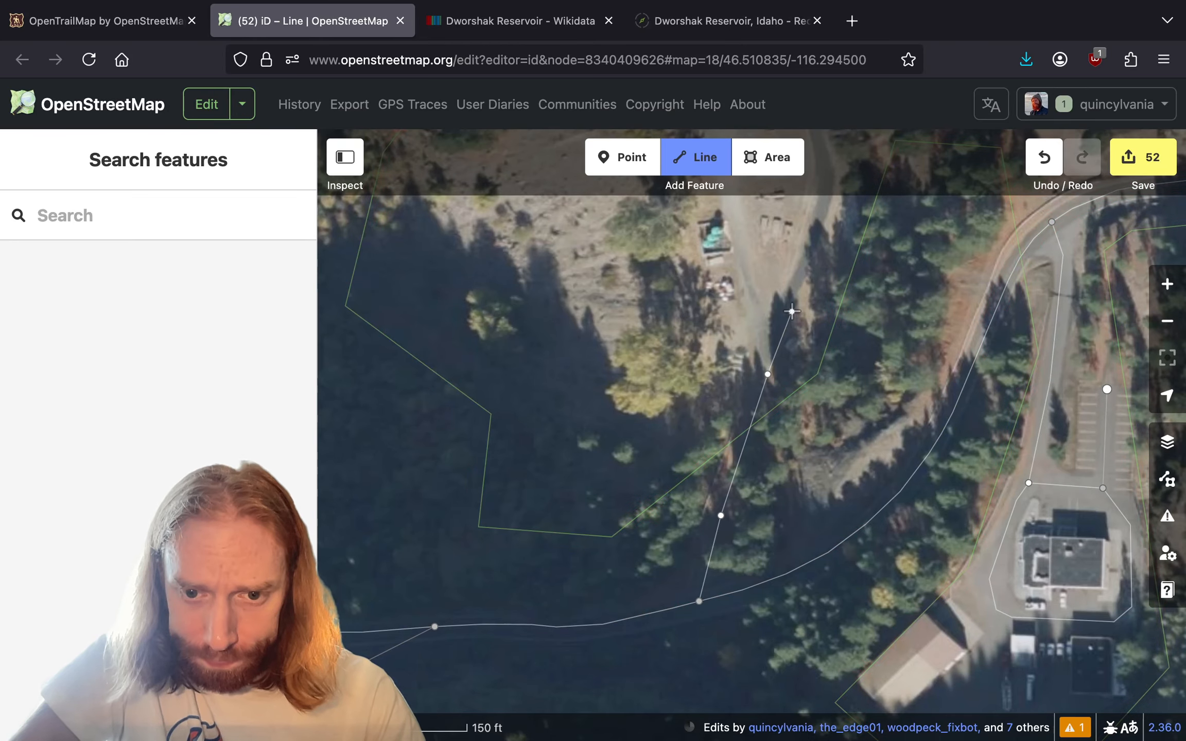
# - Loop the line around the storage yard south of the brown-roofed building, close it on itself and classify it as Service Road
pyautogui.moveTo(792, 311); pyautogui.dragTo(742, 519)
pyautogui.click(777, 420)
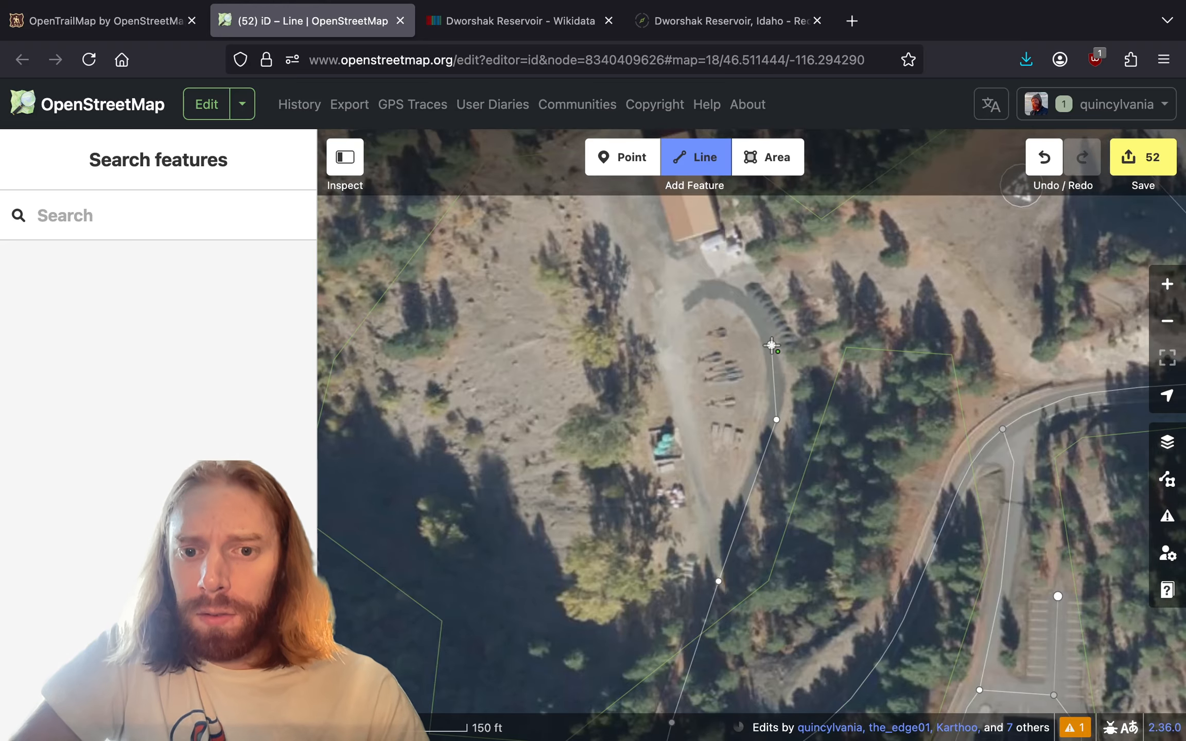
pyautogui.click(772, 345)
pyautogui.click(695, 292)
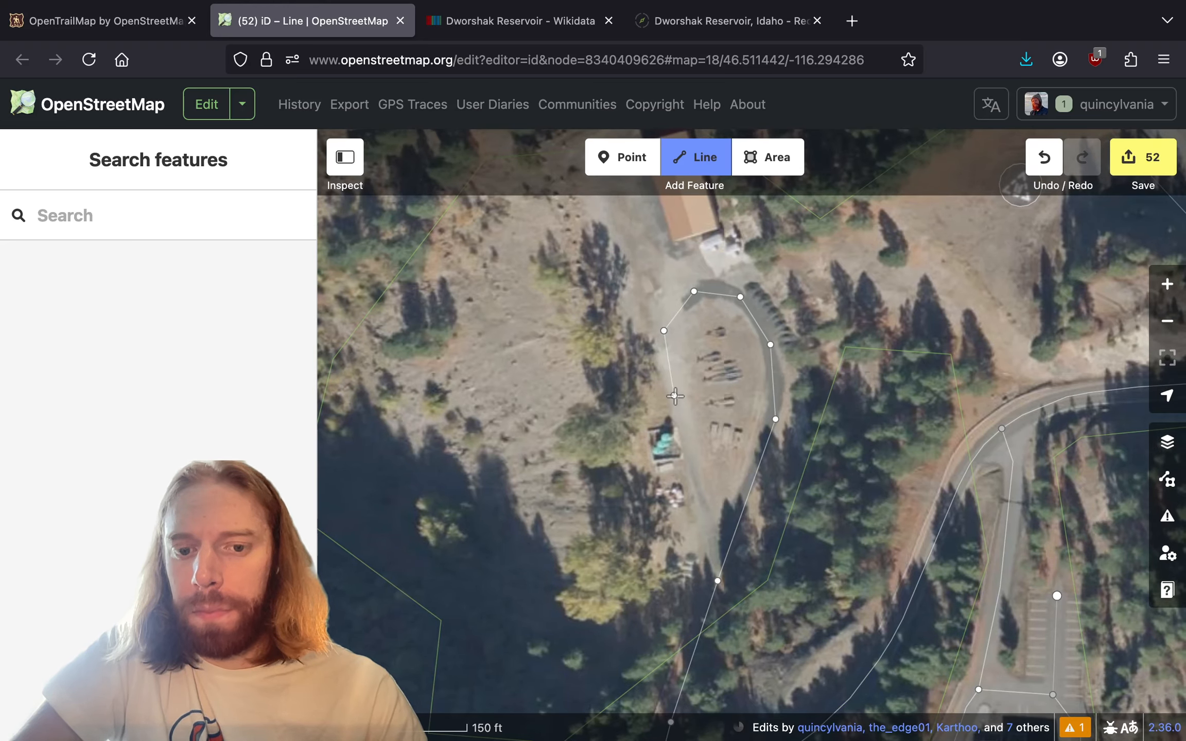
pyautogui.click(716, 581)
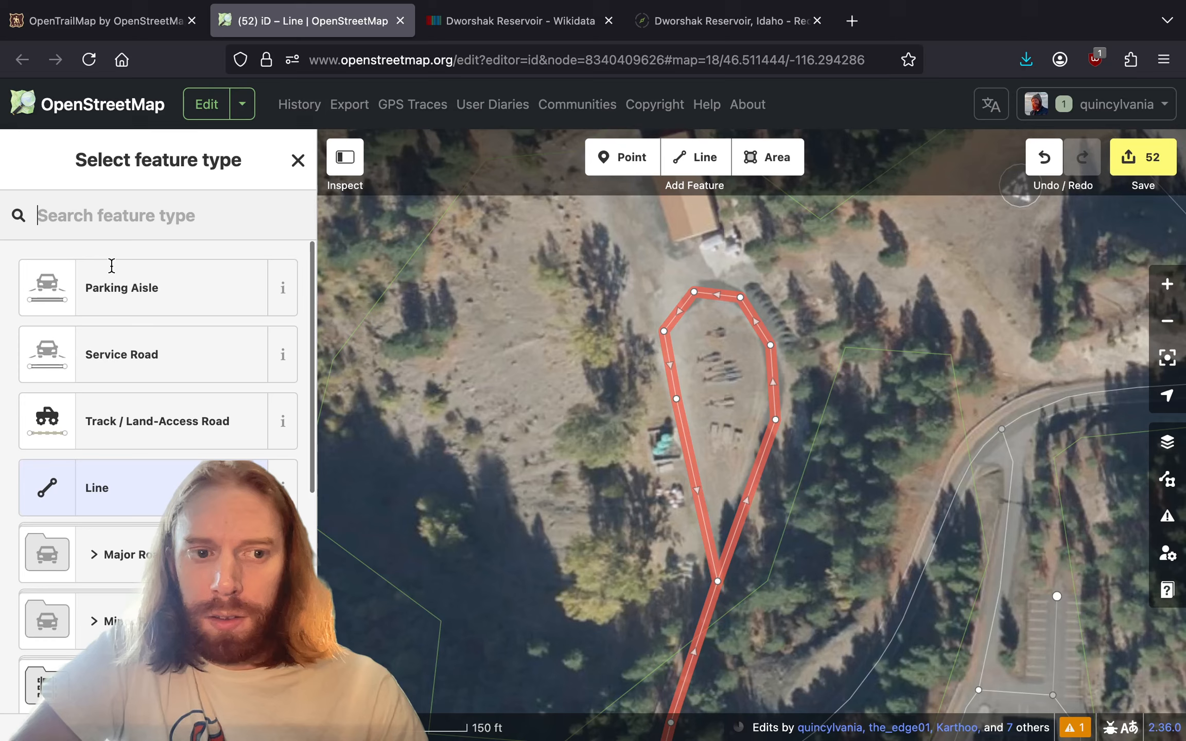
pyautogui.click(133, 352)
pyautogui.moveTo(680, 312); pyautogui.dragTo(676, 304)
pyautogui.click(778, 279)
# - Review the roads near the dam, the winding track and the quarry tracks with their turning circle to the south
pyautogui.moveTo(766, 320); pyautogui.dragTo(683, 445)
pyautogui.scroll(-3, 683, 446)
pyautogui.scroll(-3, 683, 446)
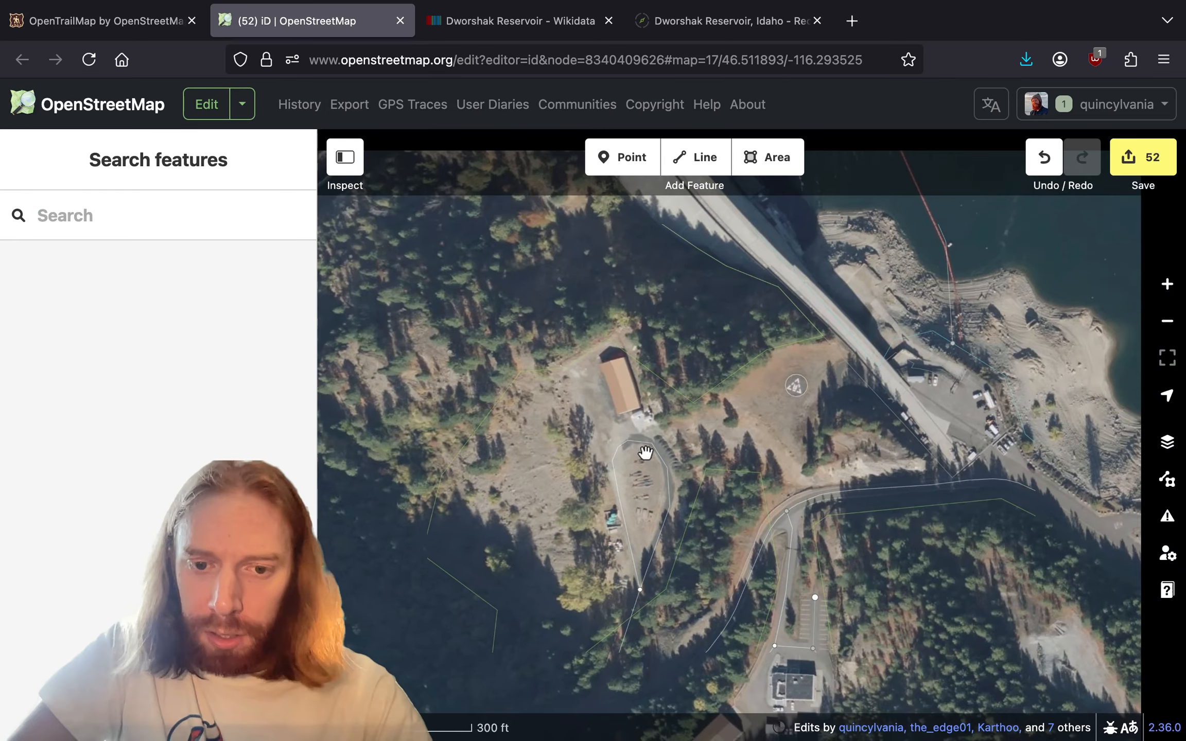
pyautogui.moveTo(556, 480); pyautogui.dragTo(688, 272)
pyautogui.moveTo(1086, 363); pyautogui.dragTo(849, 276)
pyautogui.moveTo(794, 556); pyautogui.dragTo(997, 559)
pyautogui.moveTo(652, 611); pyautogui.dragTo(931, 400)
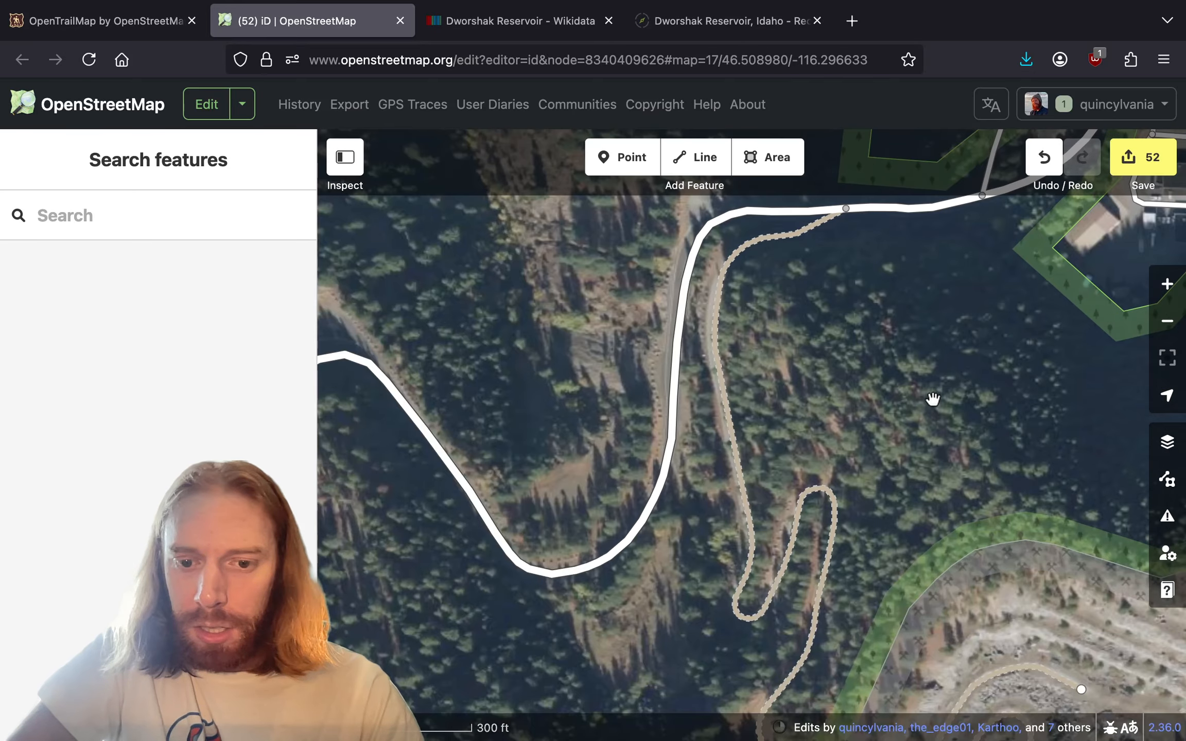
pyautogui.scroll(-3, 932, 400)
pyautogui.moveTo(1068, 383); pyautogui.dragTo(786, 366)
pyautogui.moveTo(890, 347); pyautogui.dragTo(941, 225)
pyautogui.click(761, 484)
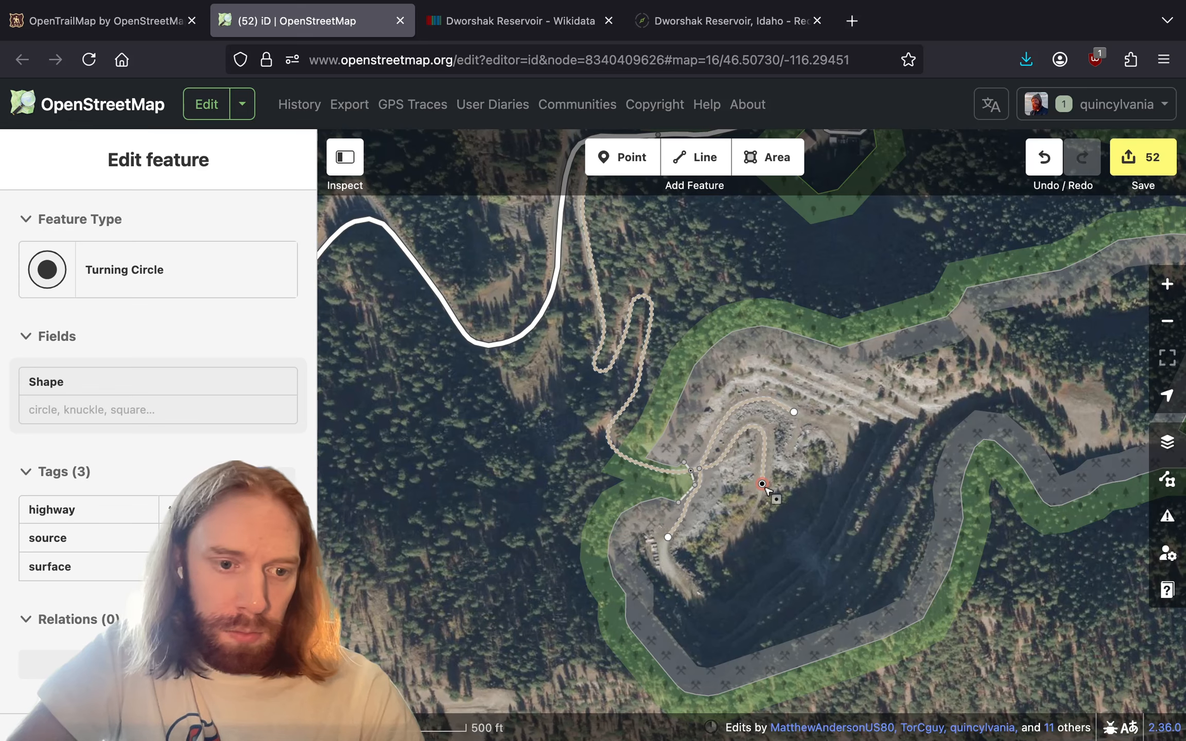
pyautogui.press('Escape')
# - Examine the wooded slope between the residential road and the south-bank river track
pyautogui.moveTo(619, 314); pyautogui.dragTo(918, 632)
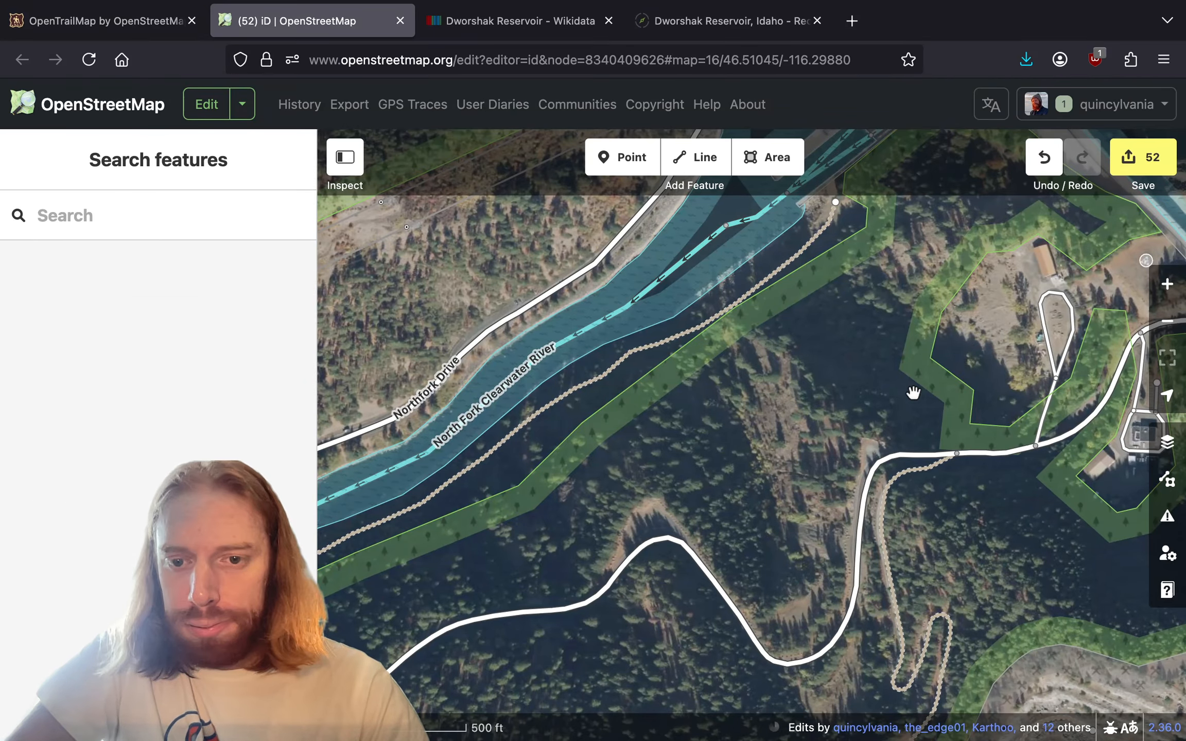
pyautogui.scroll(5, 913, 393)
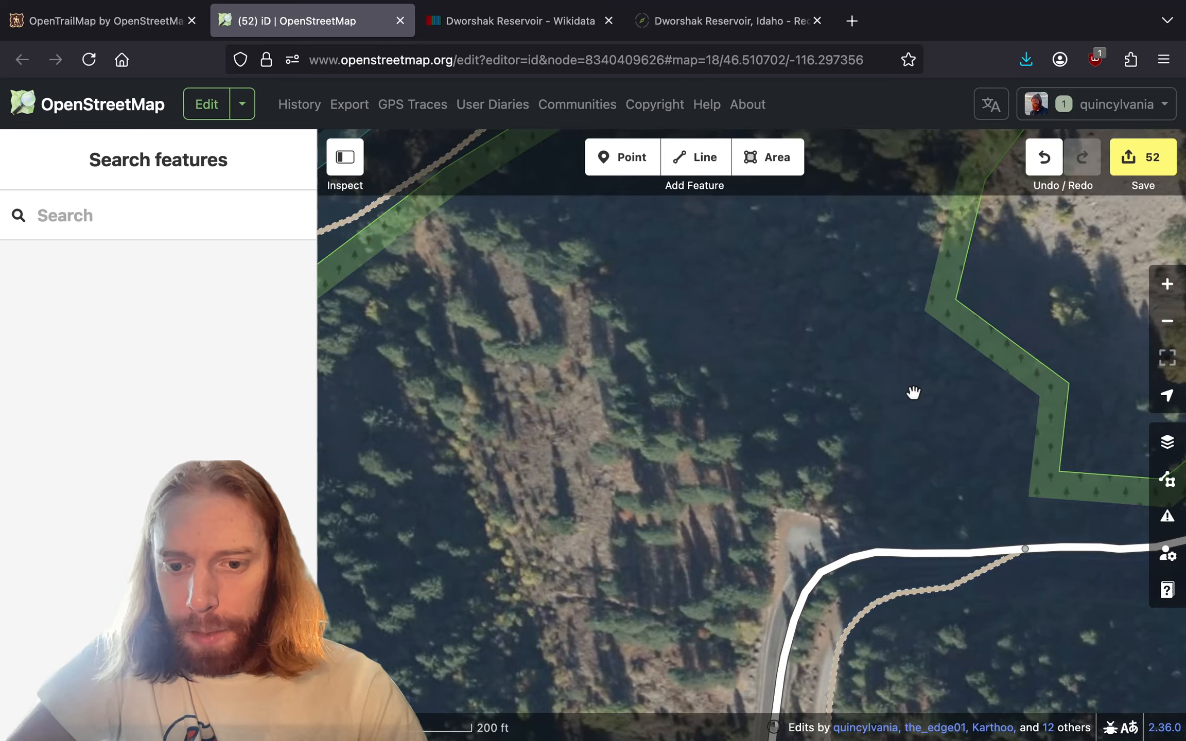
pyautogui.scroll(-3, 709, 495)
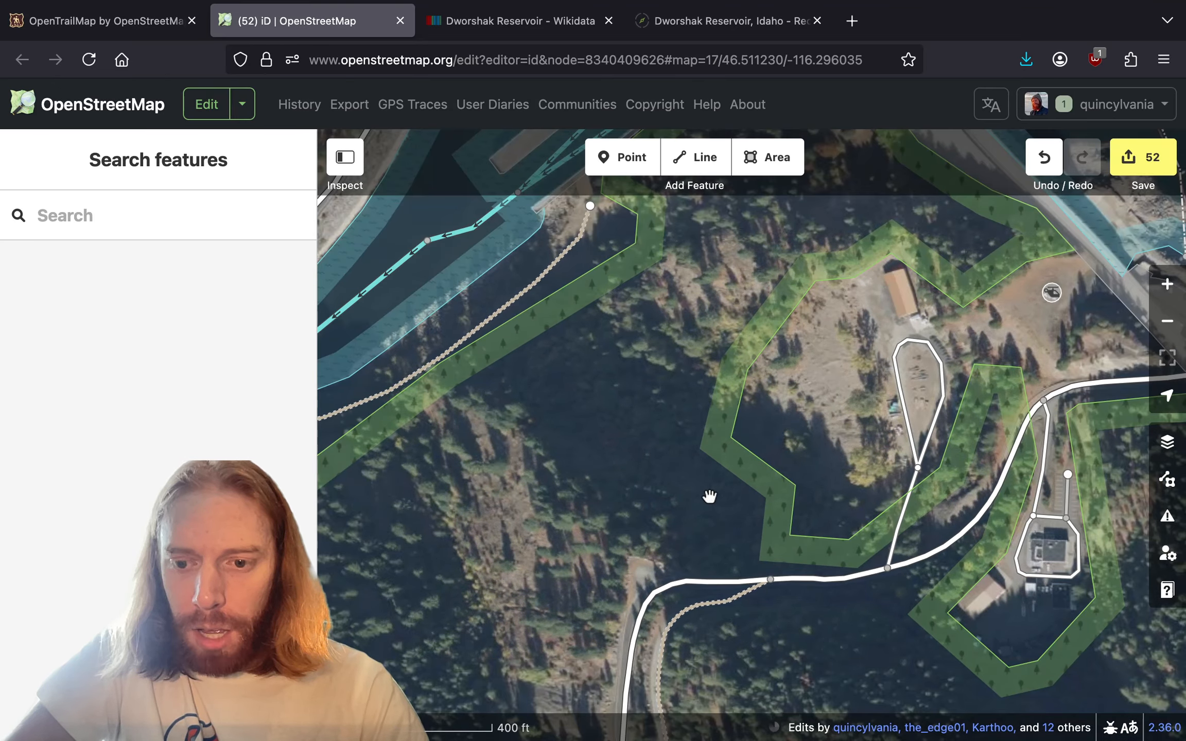
pyautogui.moveTo(709, 495); pyautogui.dragTo(824, 574)
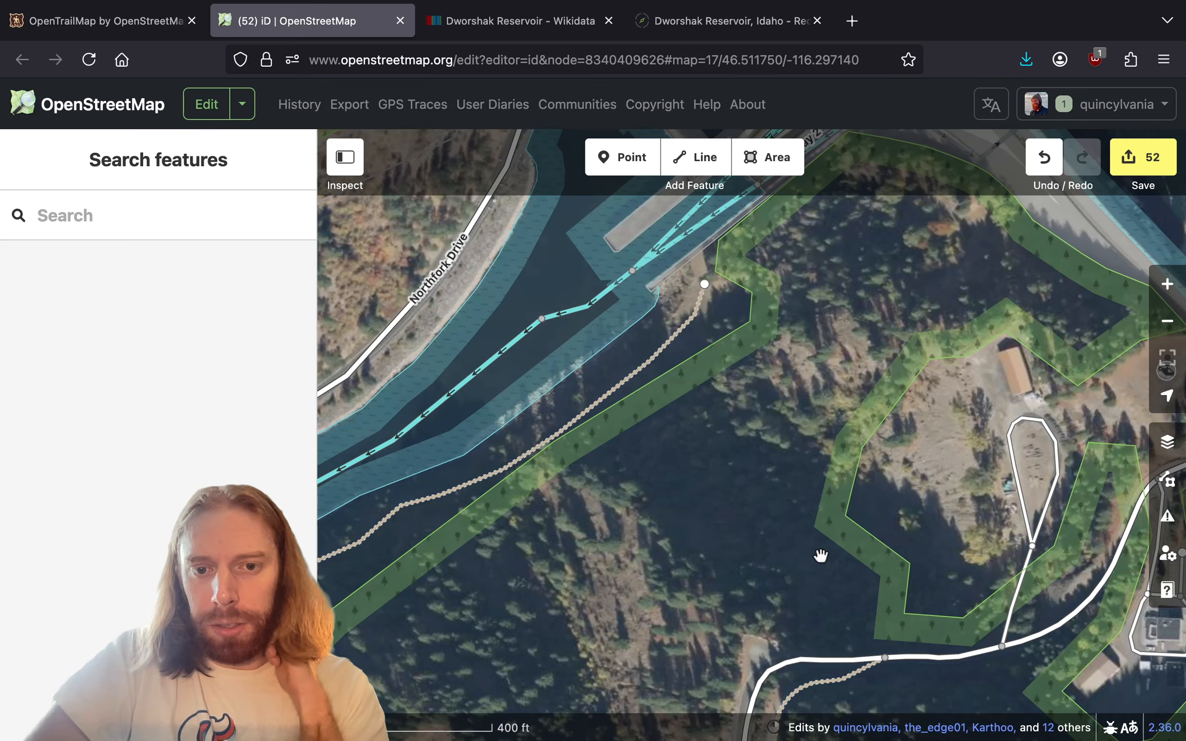
pyautogui.moveTo(820, 554); pyautogui.dragTo(845, 468)
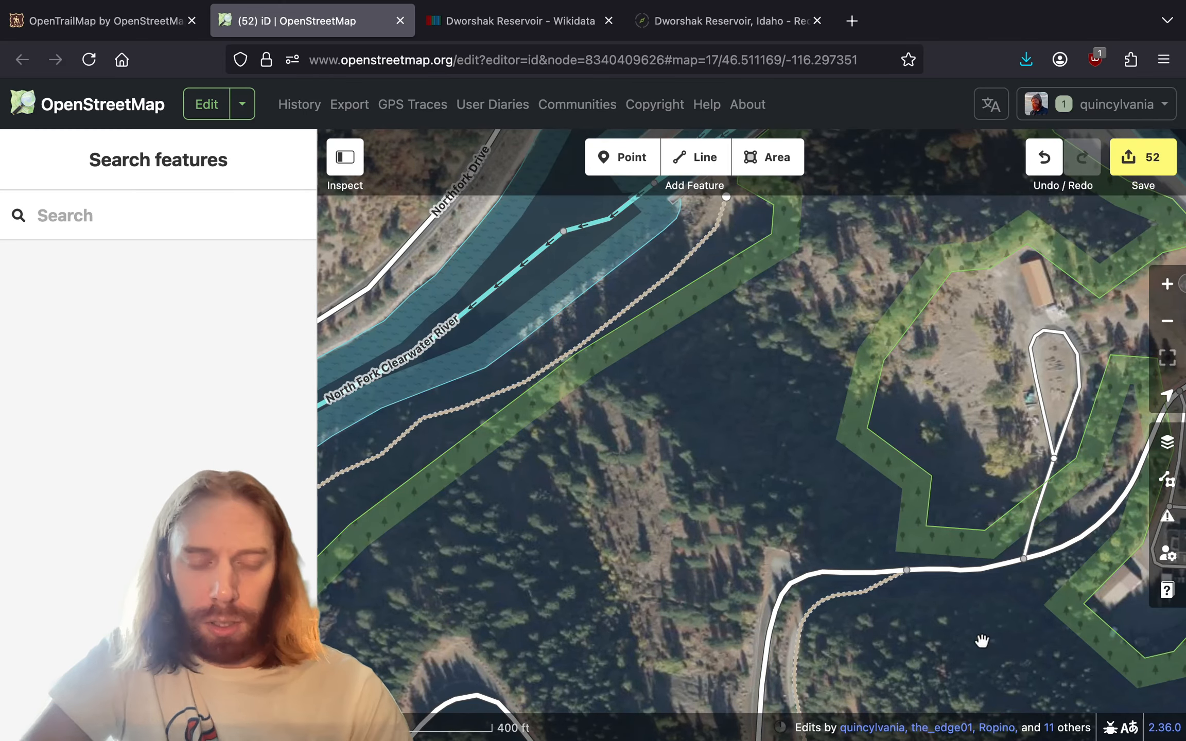
# - Open Strava's Global Heatmap in a new browser tab
pyautogui.press('super+t')
pyautogui.write('strava.com/')
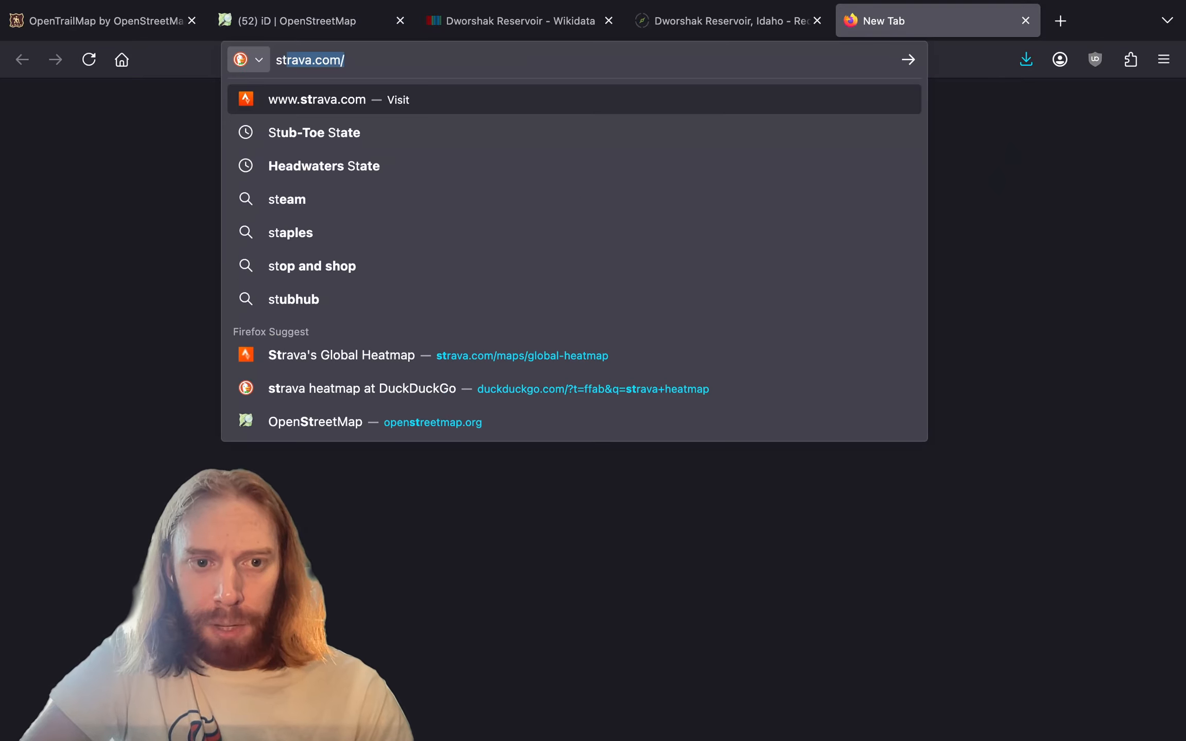
pyautogui.click(480, 347)
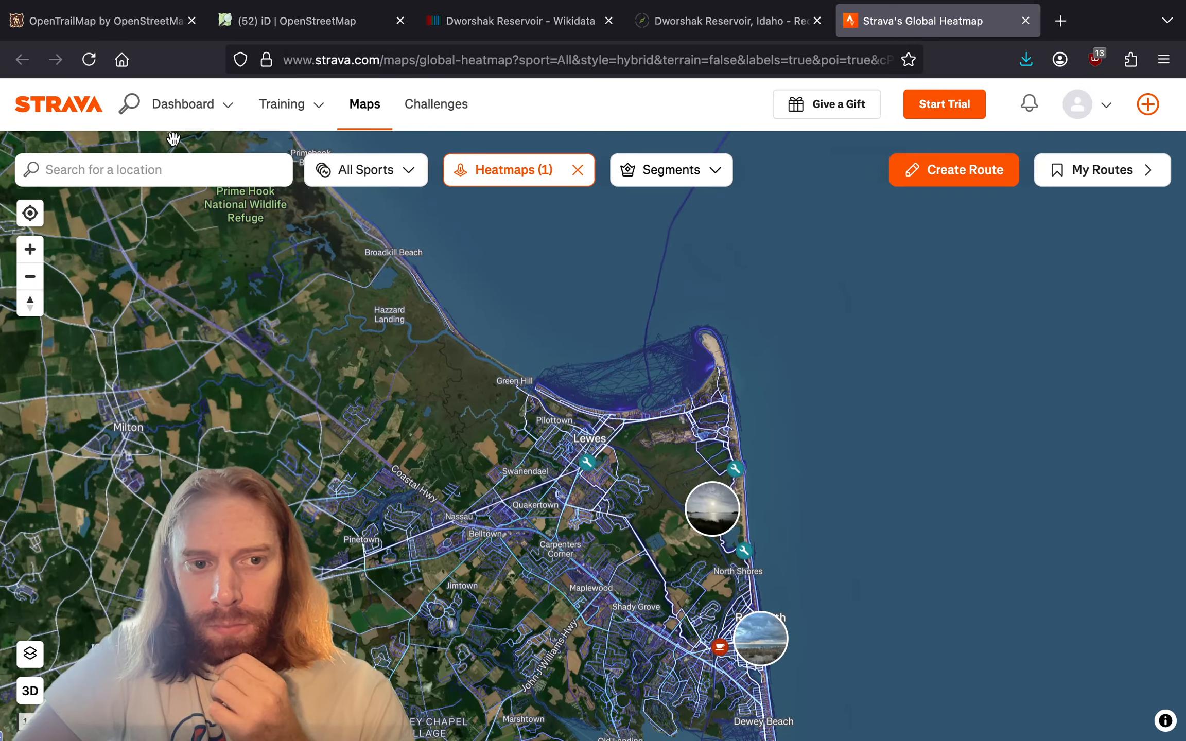
# - Locate Dworshak Dam and the North Fork Clearwater River near Orofino, Idaho, on the heatmap
pyautogui.scroll(-15, 282, 306)
pyautogui.moveTo(455, 366); pyautogui.dragTo(834, 438)
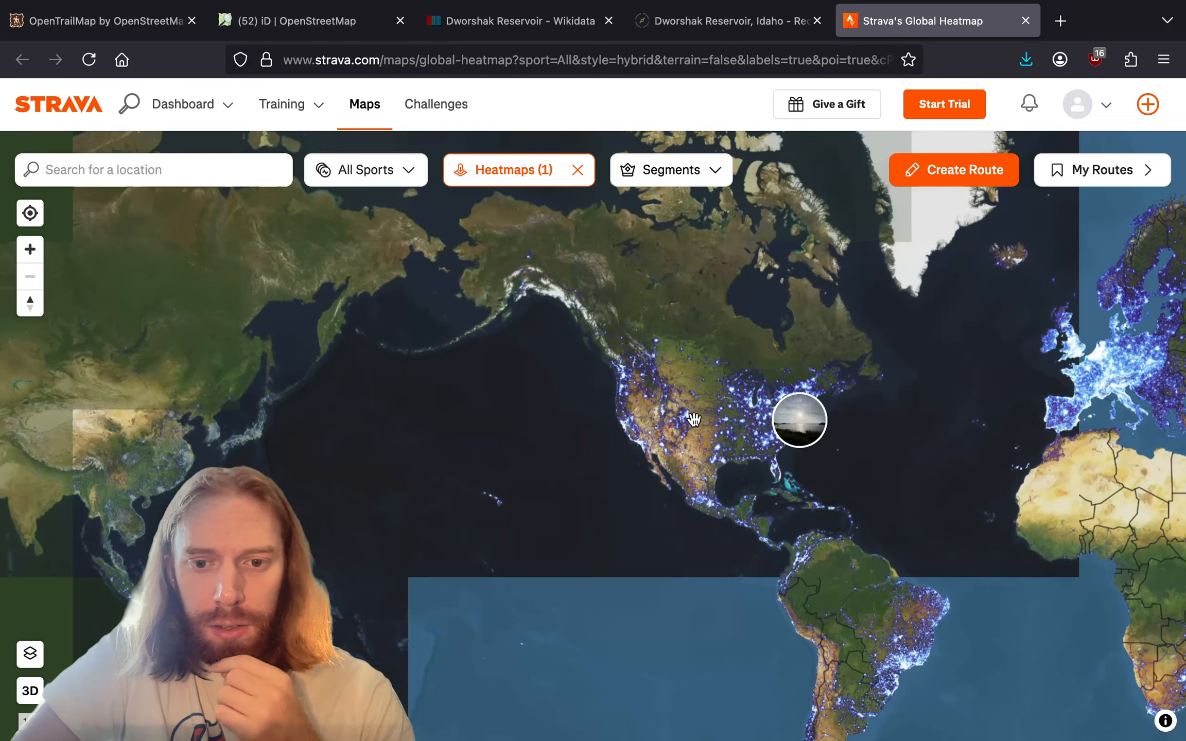
pyautogui.scroll(2, 664, 400)
pyautogui.scroll(6, 664, 400)
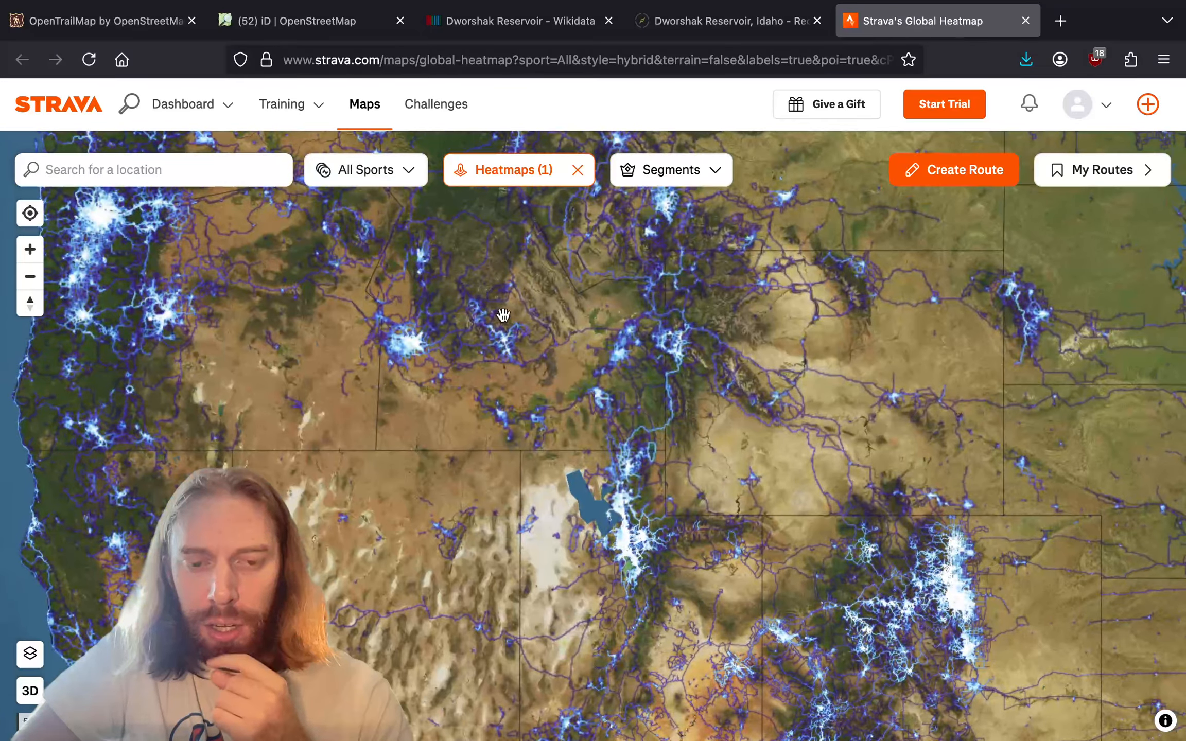
pyautogui.scroll(5, 371, 386)
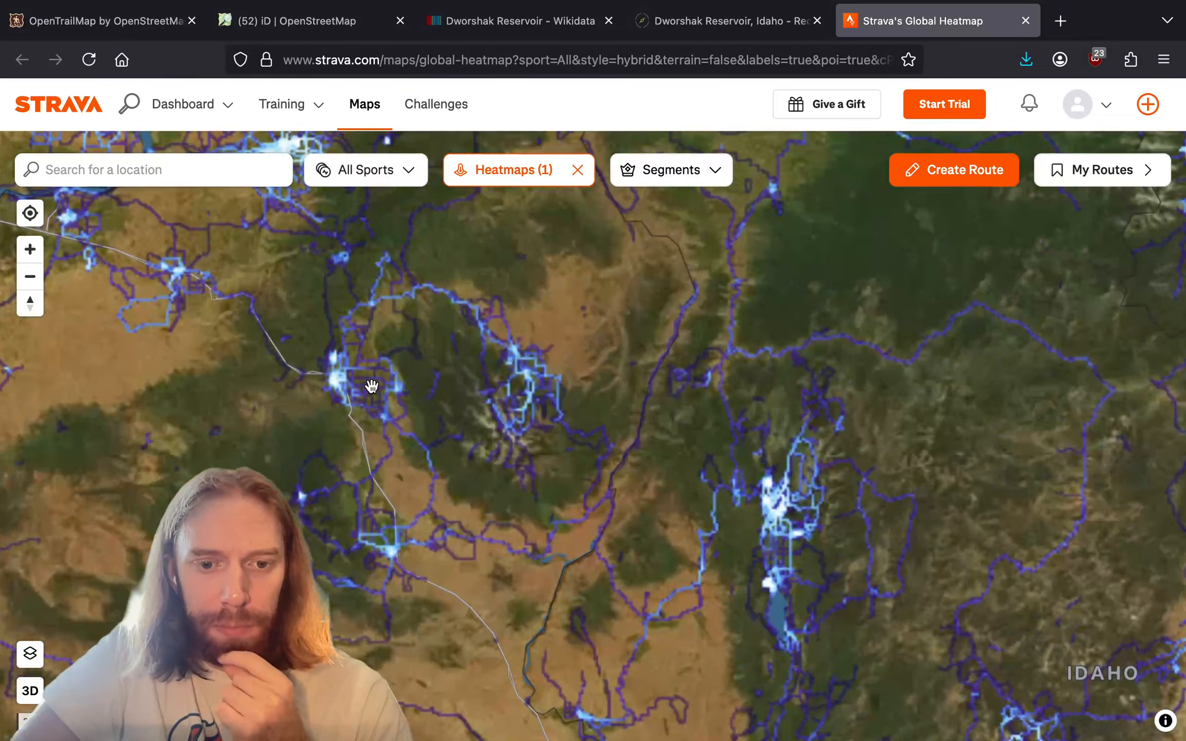
pyautogui.moveTo(512, 476); pyautogui.dragTo(554, 477)
pyautogui.scroll(-5, 554, 476)
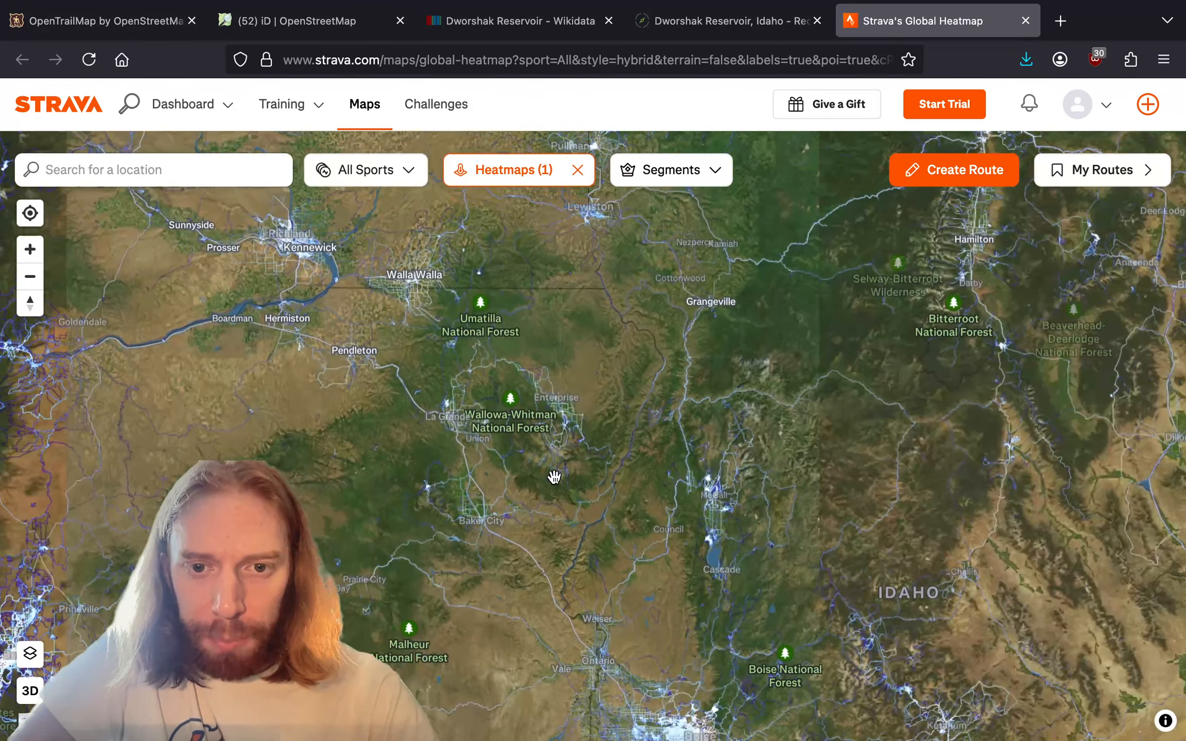
pyautogui.moveTo(633, 310); pyautogui.dragTo(614, 498)
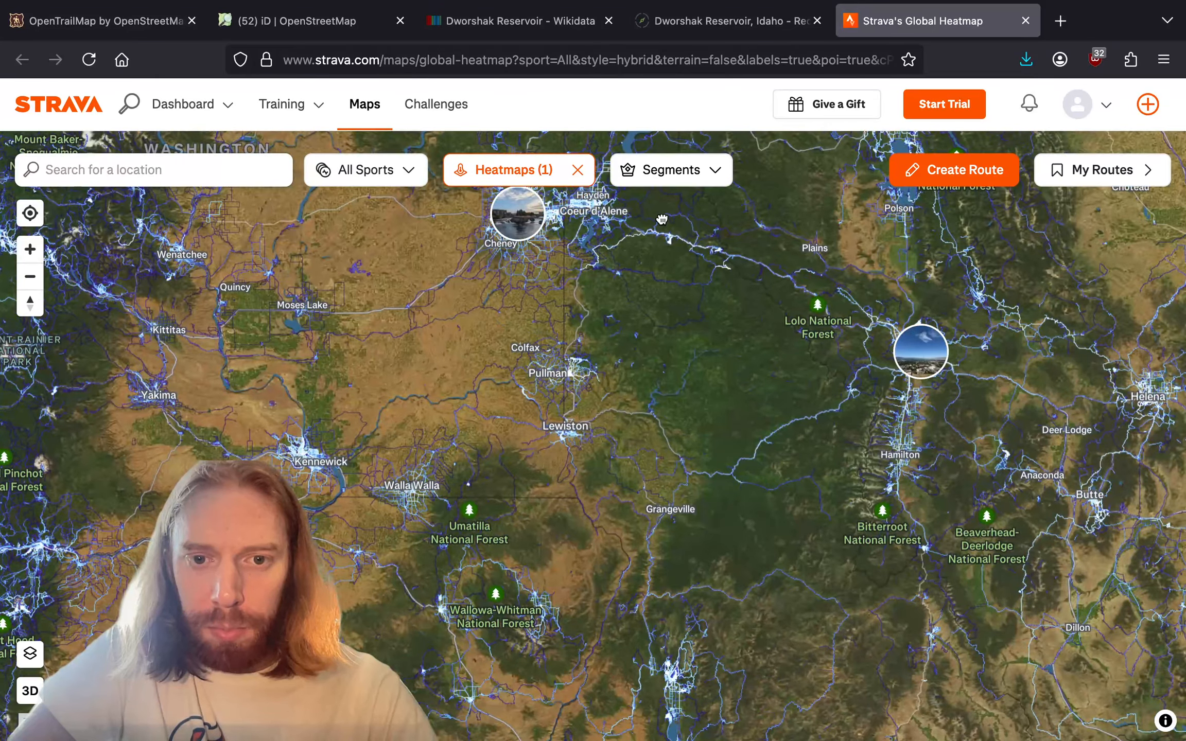
pyautogui.moveTo(662, 219); pyautogui.dragTo(644, 430)
pyautogui.scroll(5, 659, 642)
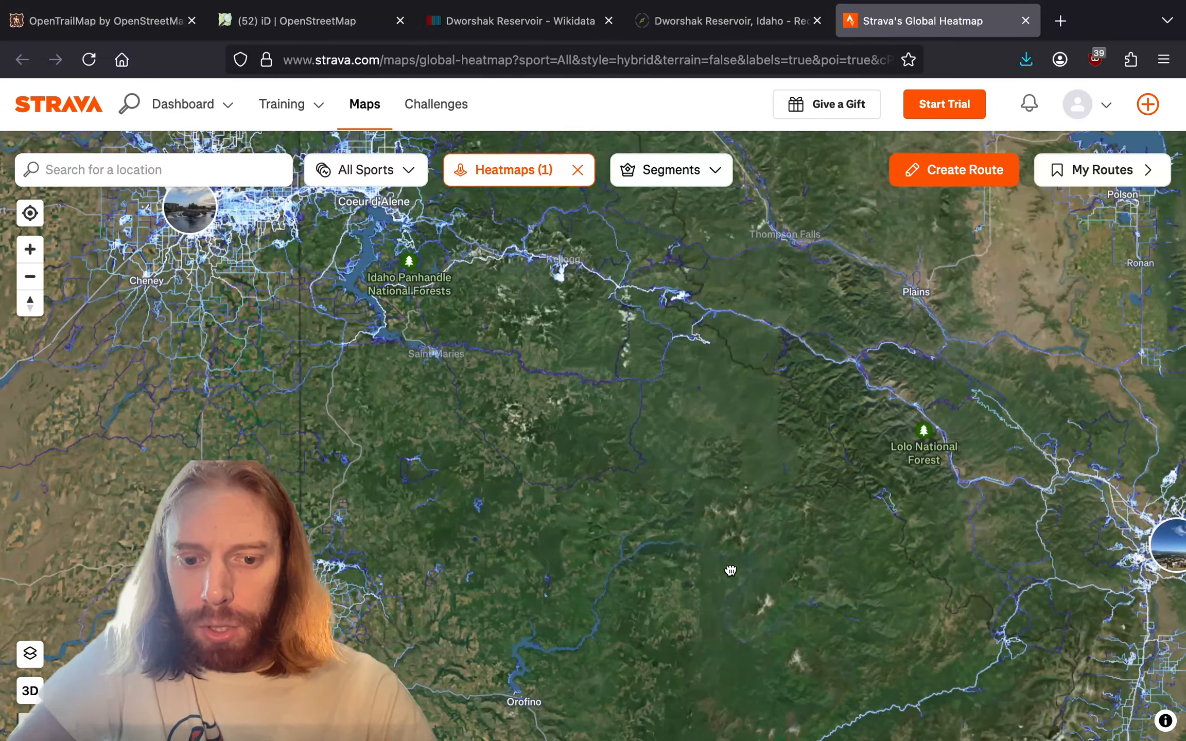
pyautogui.moveTo(730, 570); pyautogui.dragTo(773, 487)
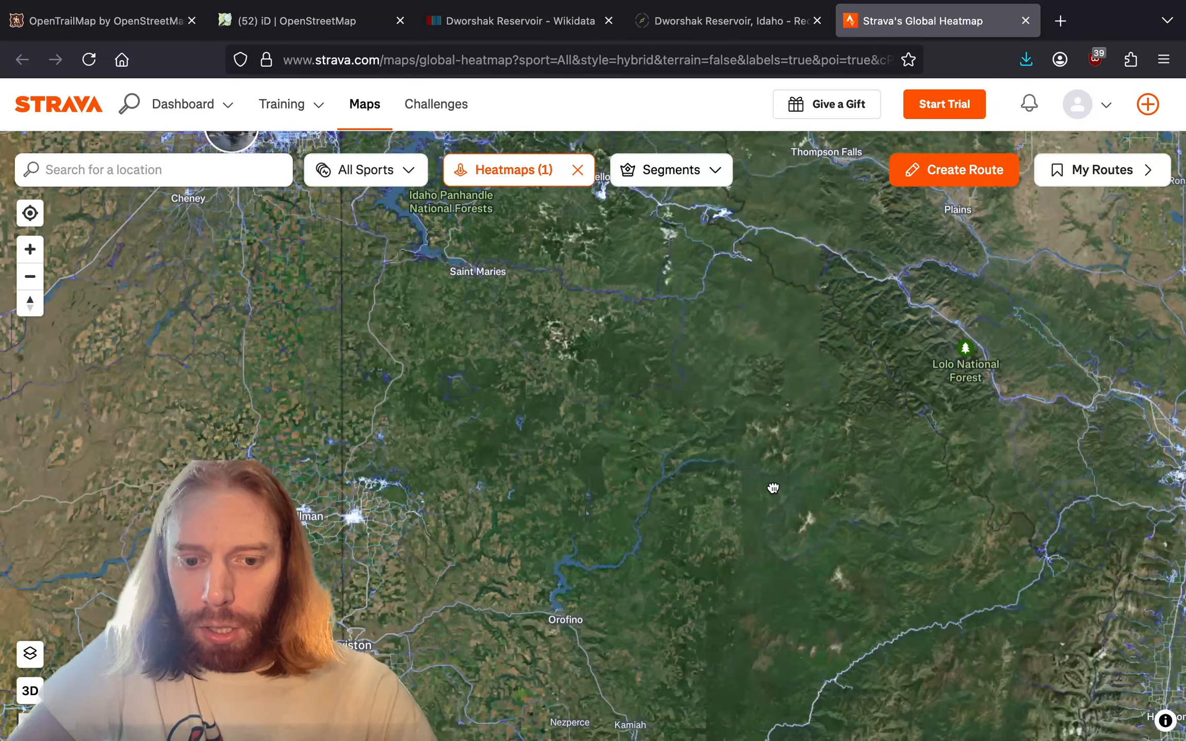
pyautogui.scroll(6, 551, 618)
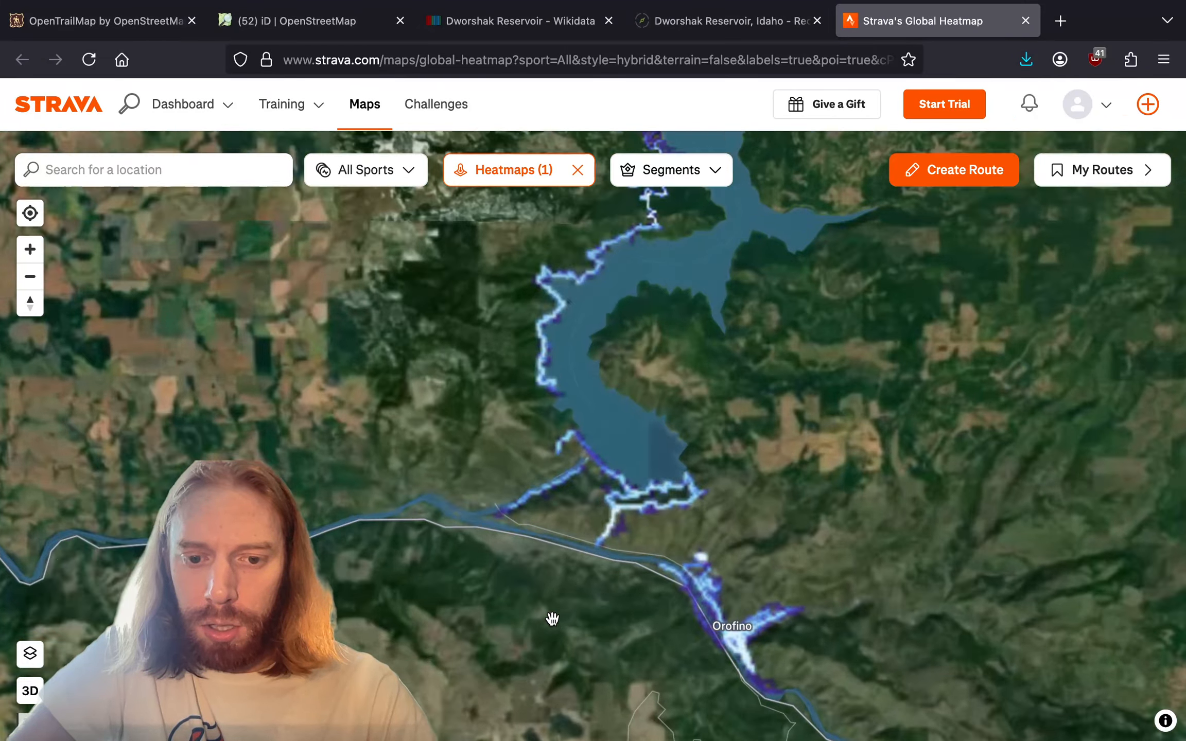
pyautogui.scroll(5, 616, 391)
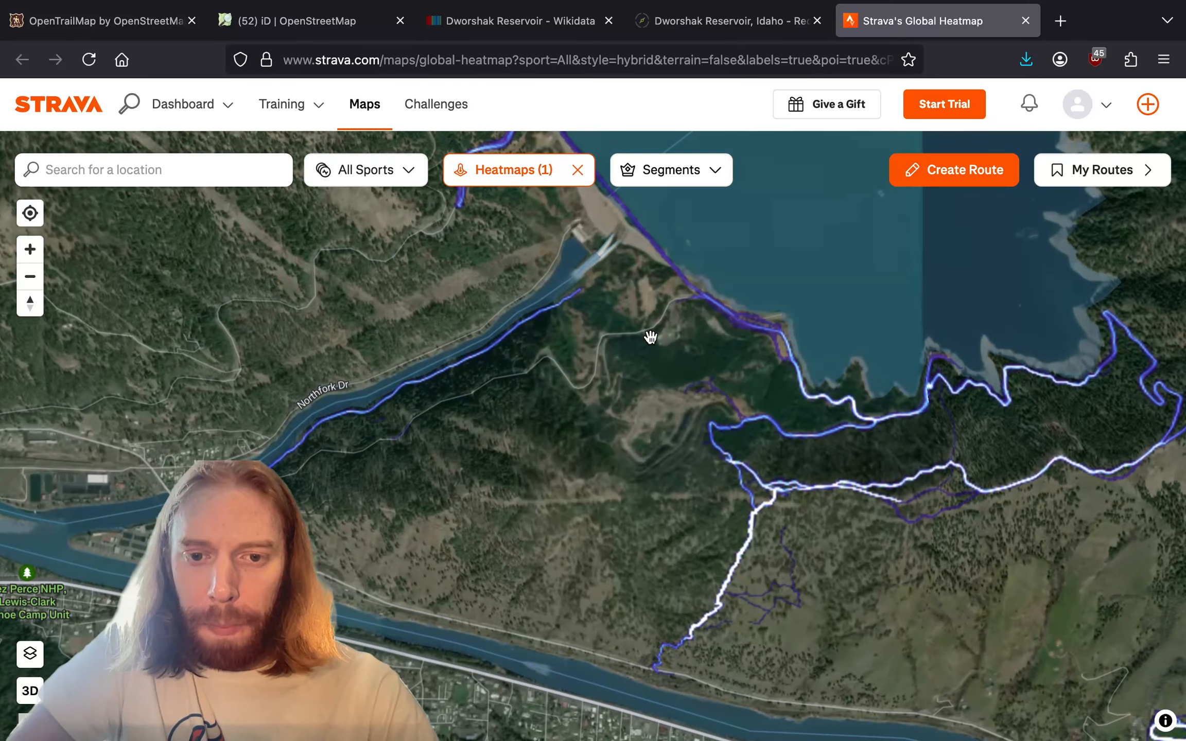
pyautogui.scroll(4, 555, 481)
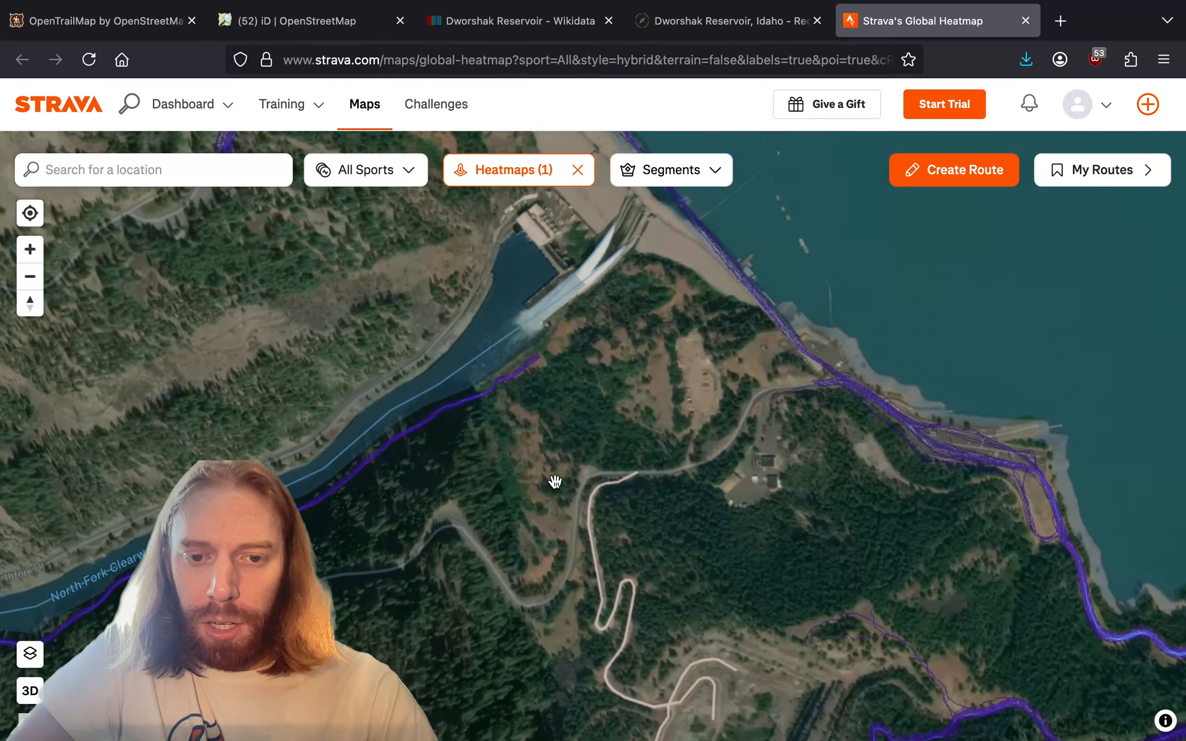
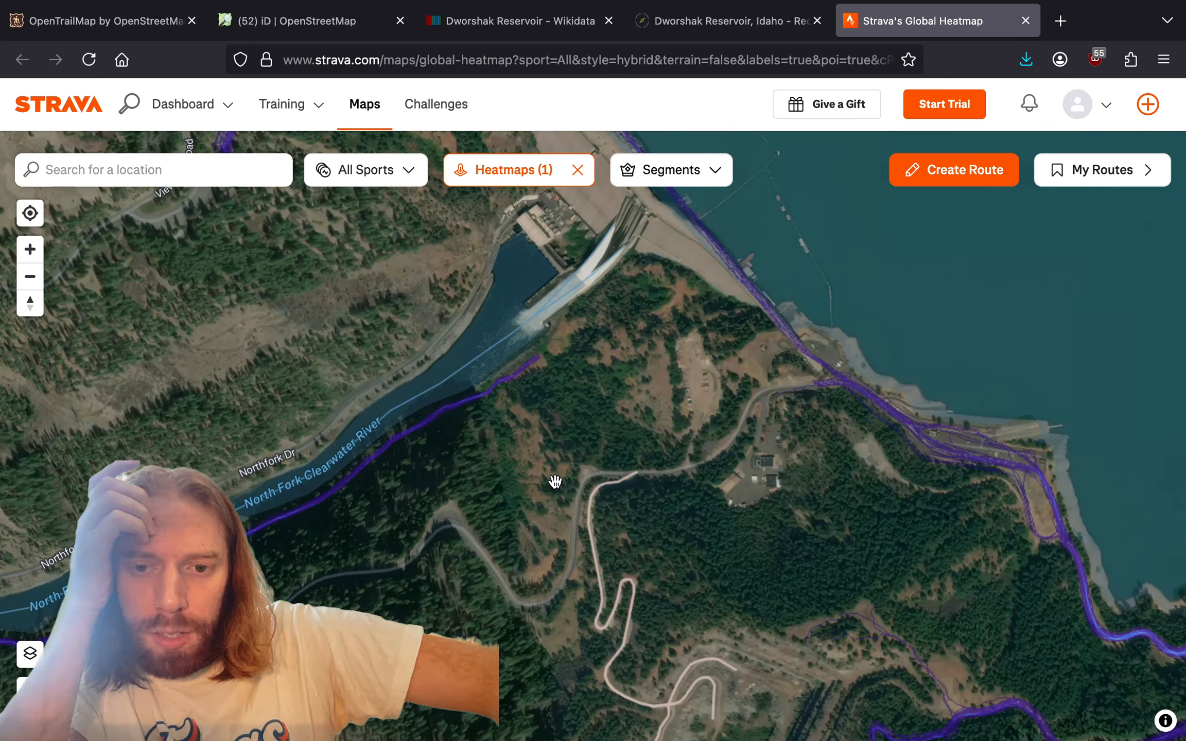
# - Follow the south-bank heat trace downstream from the dam to the highway bridge and parking lot
pyautogui.moveTo(555, 482); pyautogui.dragTo(850, 448)
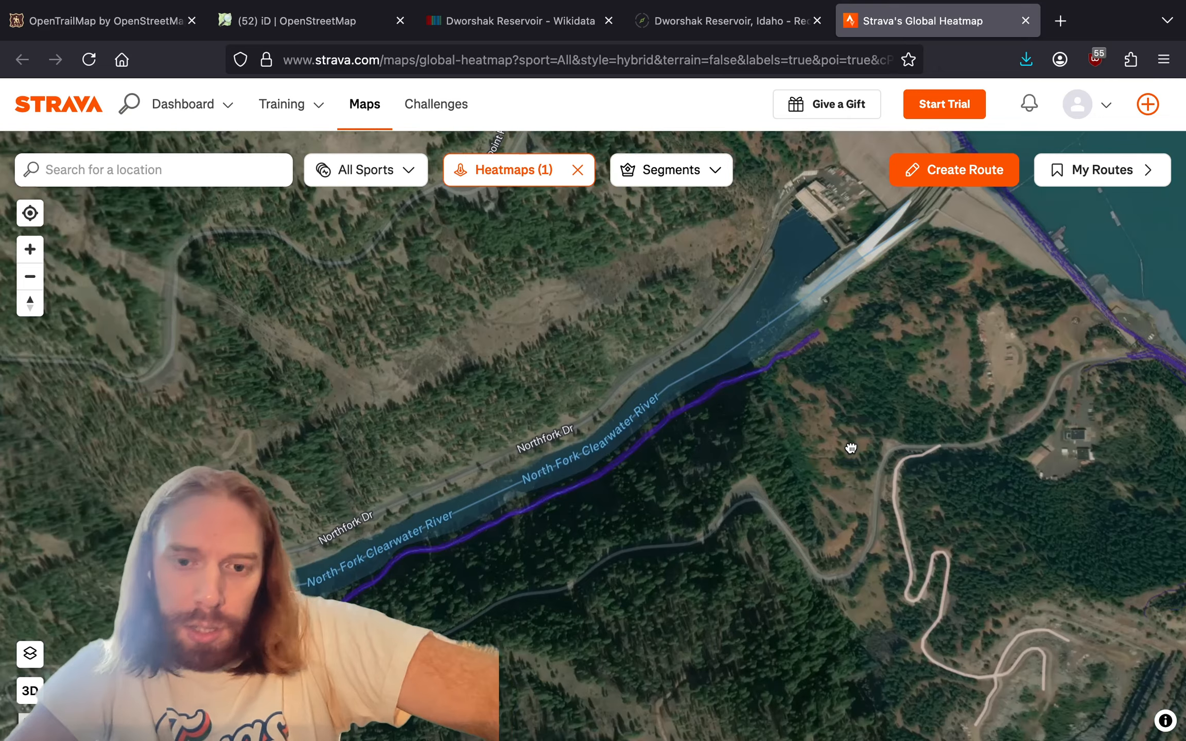
pyautogui.moveTo(551, 553); pyautogui.dragTo(479, 538)
pyautogui.moveTo(743, 369); pyautogui.dragTo(411, 482)
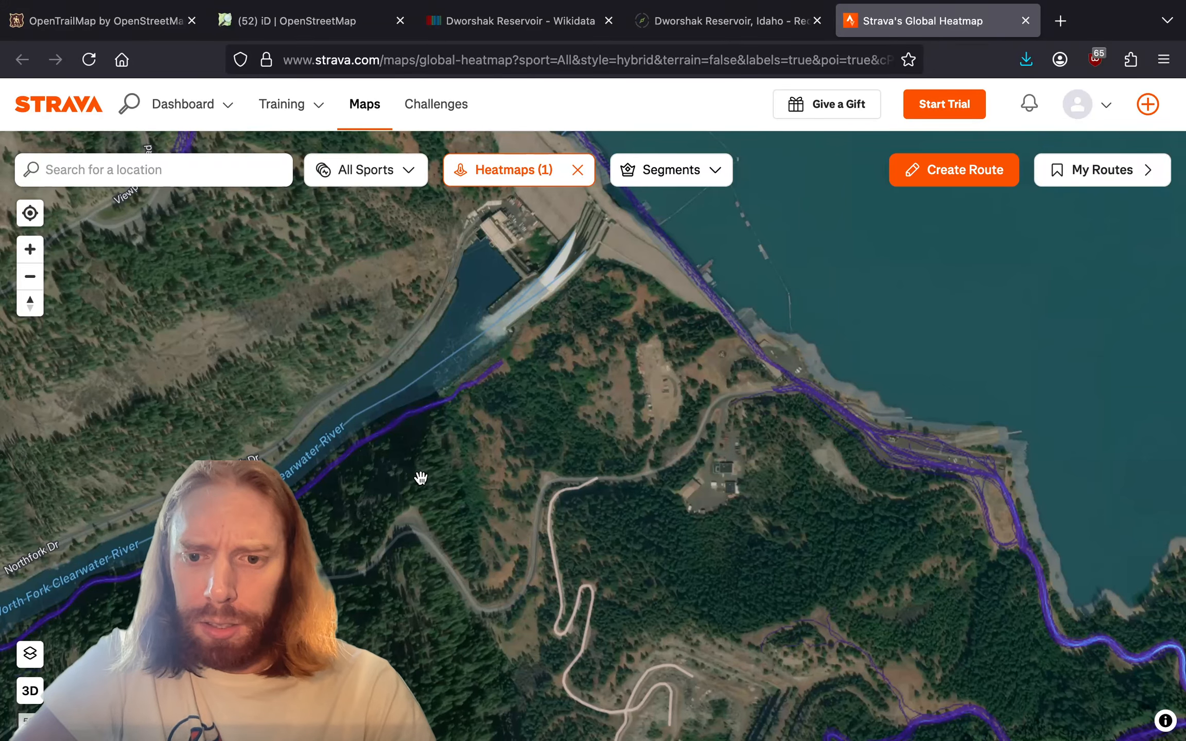
pyautogui.moveTo(356, 470); pyautogui.dragTo(693, 343)
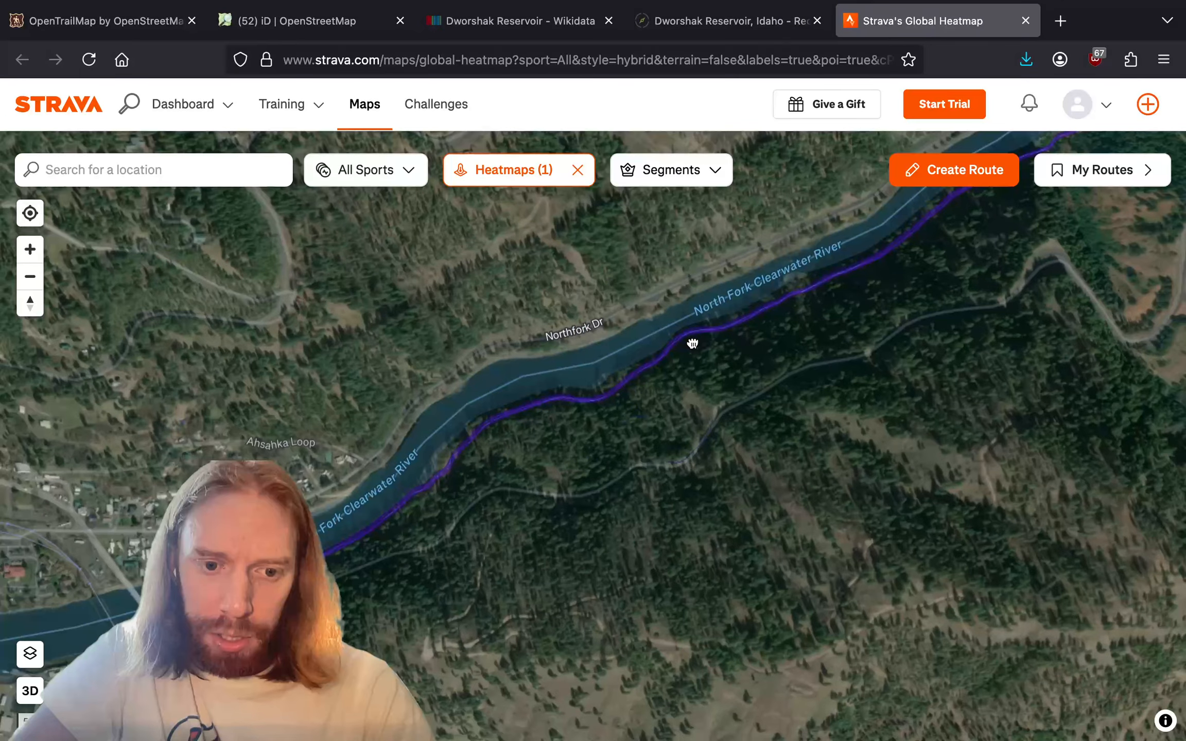
pyautogui.moveTo(409, 518); pyautogui.dragTo(596, 388)
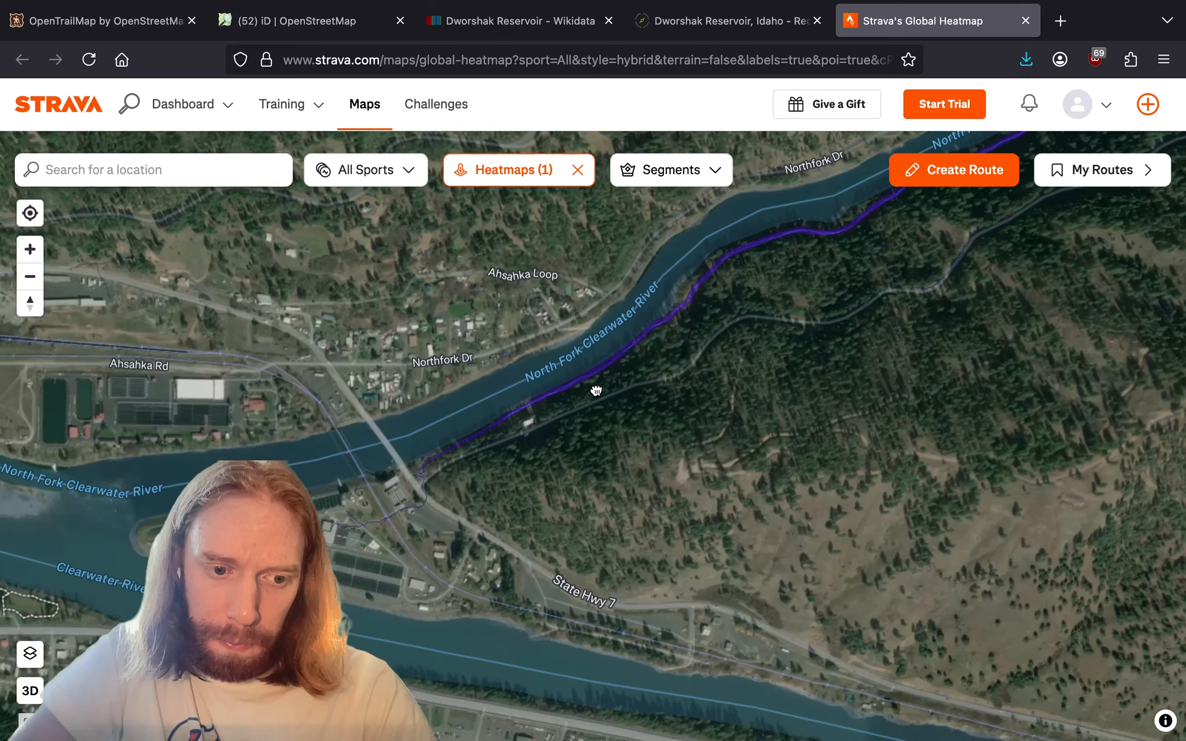
pyautogui.scroll(5, 392, 485)
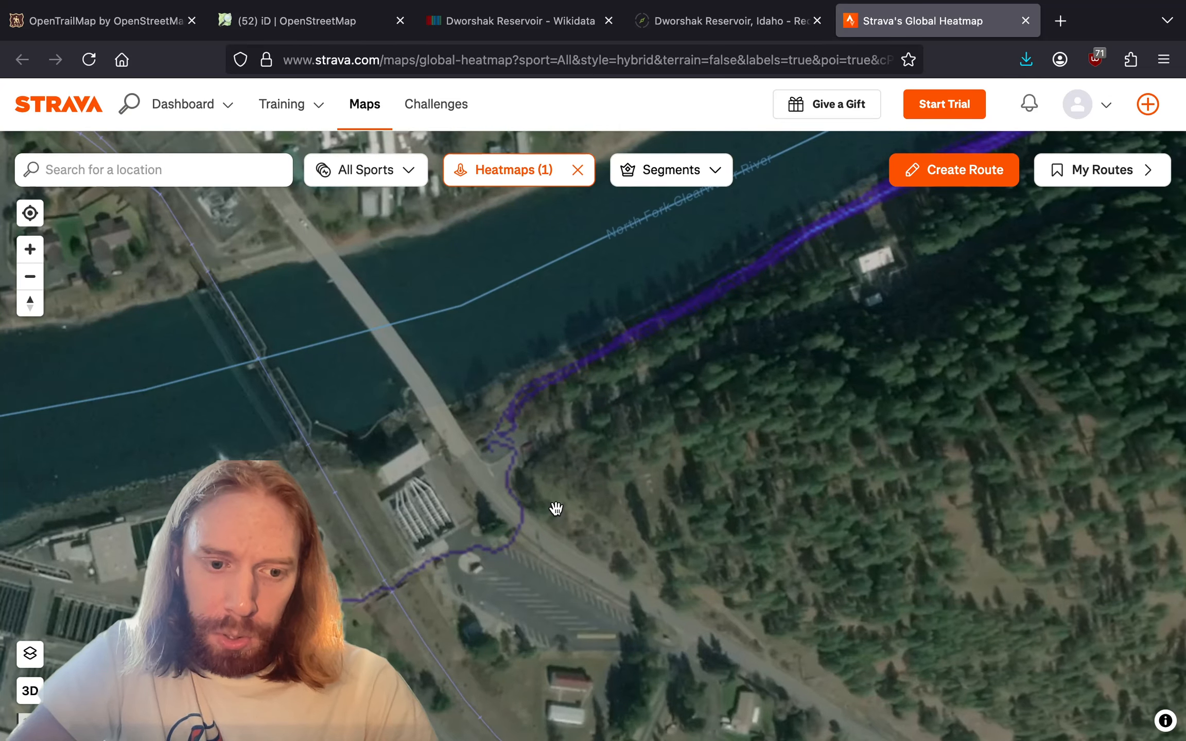
pyautogui.moveTo(641, 405); pyautogui.dragTo(476, 527)
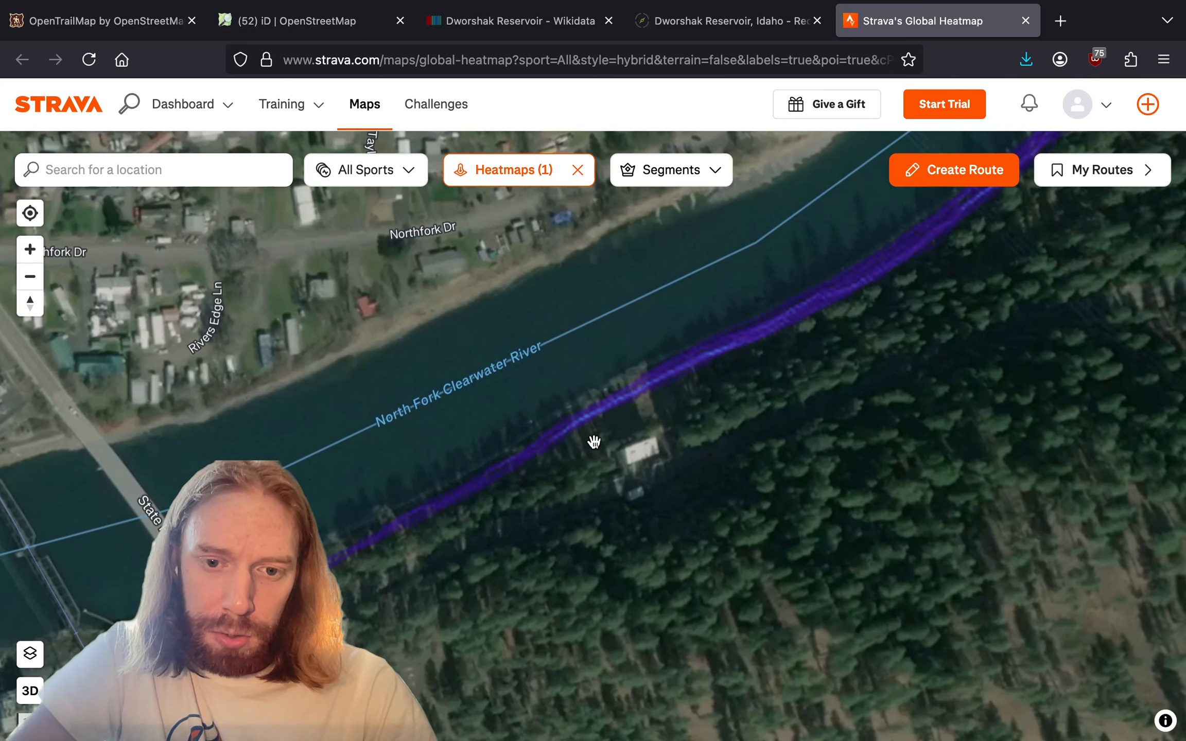
# - Trace the south-bank activity back upstream and examine where it ends near the spillway
pyautogui.moveTo(759, 368); pyautogui.dragTo(339, 505)
pyautogui.scroll(-5, 339, 504)
pyautogui.moveTo(772, 244); pyautogui.dragTo(690, 546)
pyautogui.moveTo(837, 419); pyautogui.dragTo(493, 537)
pyautogui.moveTo(815, 320); pyautogui.dragTo(611, 426)
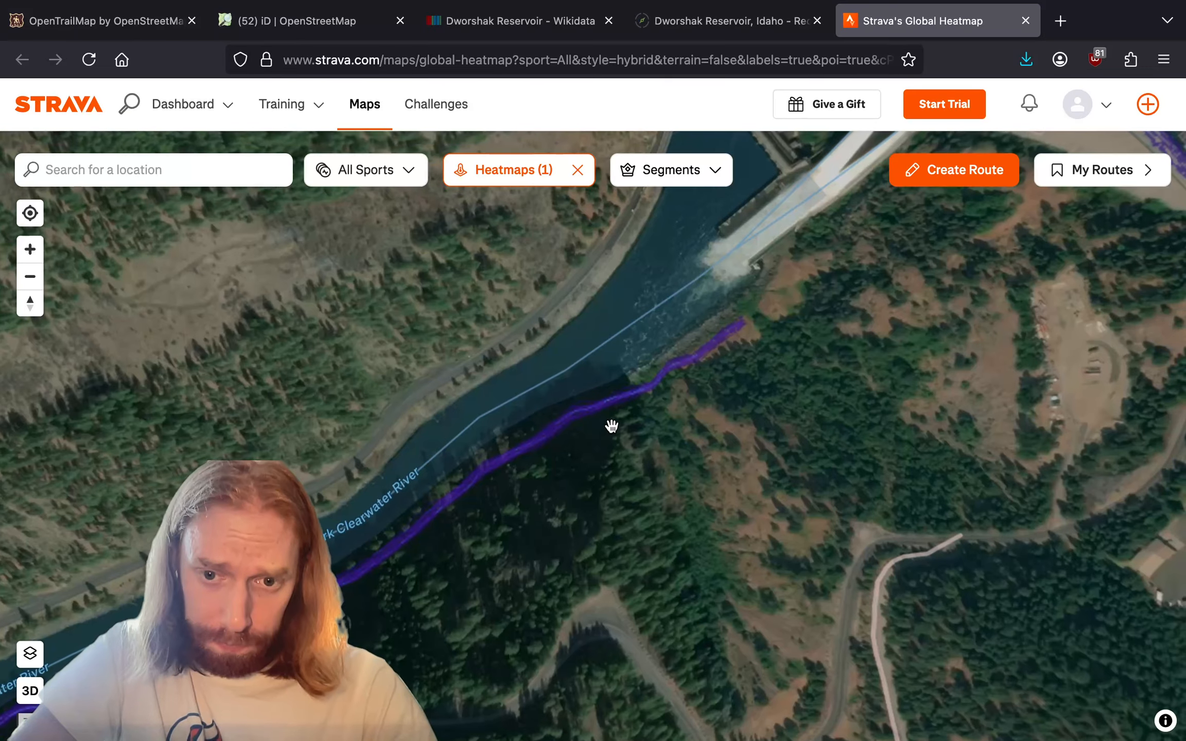
pyautogui.scroll(5, 789, 321)
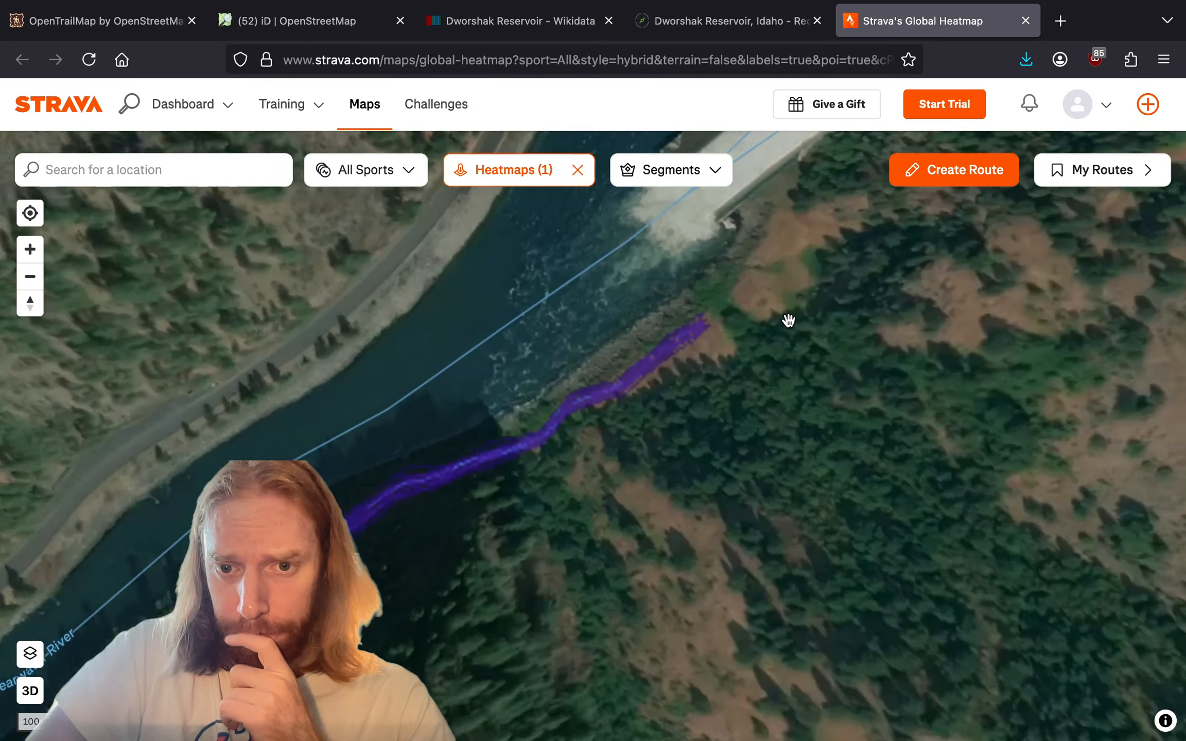
pyautogui.scroll(-5, 666, 424)
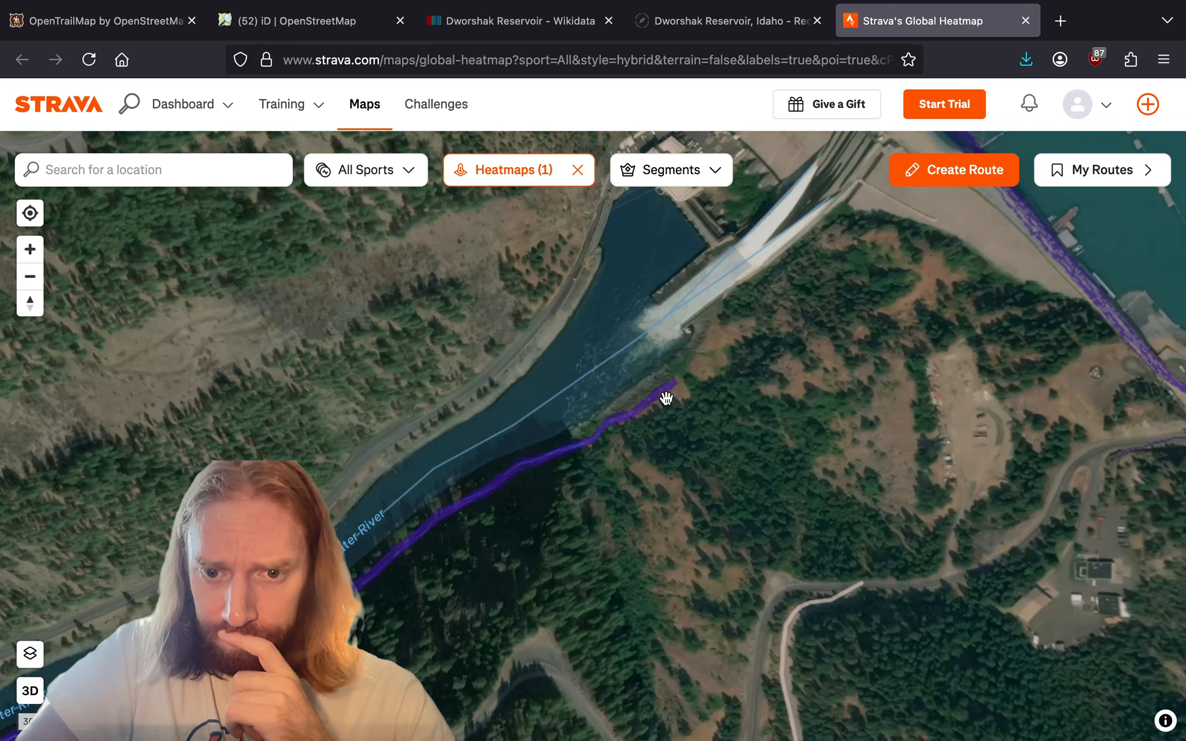
pyautogui.scroll(5, 672, 370)
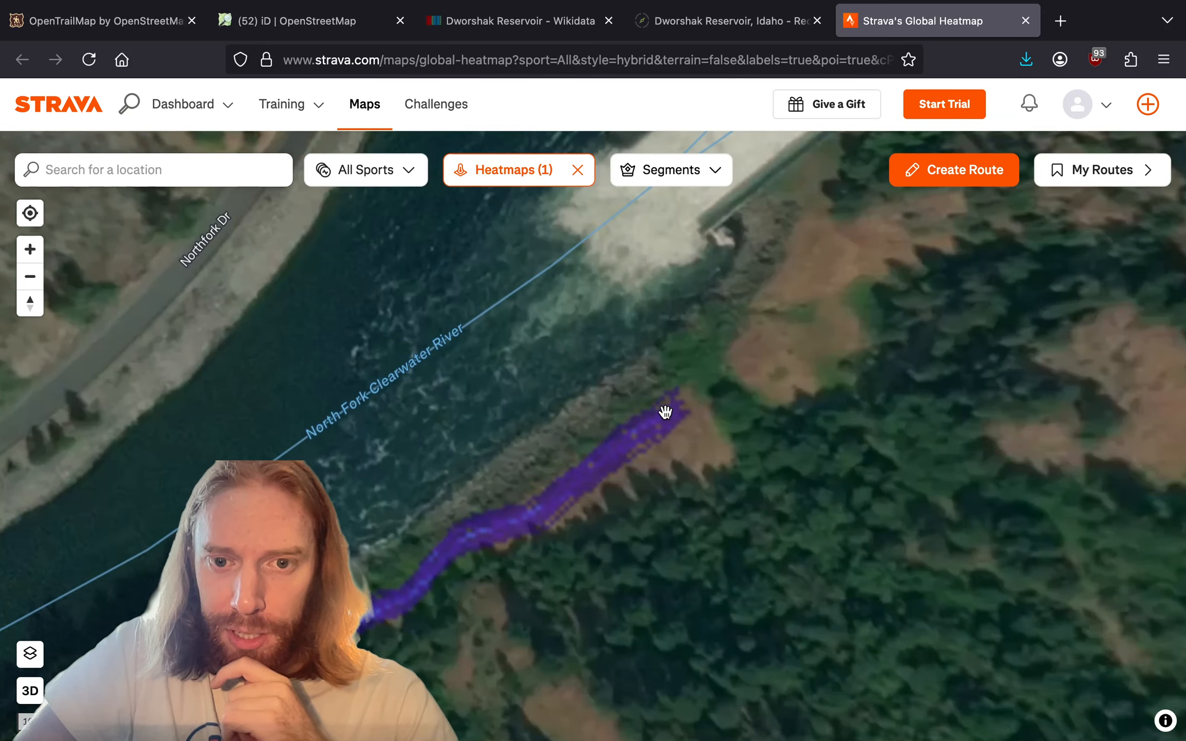
pyautogui.scroll(-3, 622, 444)
pyautogui.moveTo(635, 392); pyautogui.dragTo(609, 219)
# - Examine the activity traces along the dam crest and the access road at its northwest end
pyautogui.scroll(-5, 575, 392)
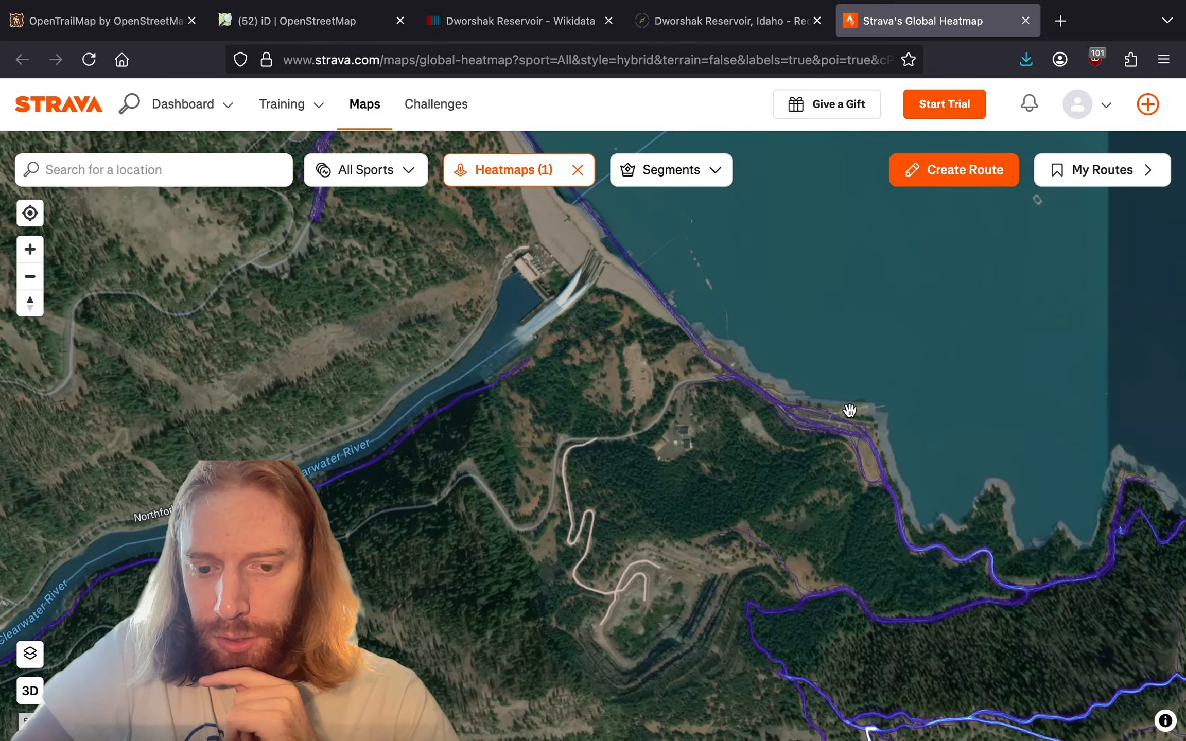
pyautogui.moveTo(314, 558); pyautogui.dragTo(414, 585)
pyautogui.moveTo(542, 497); pyautogui.dragTo(515, 583)
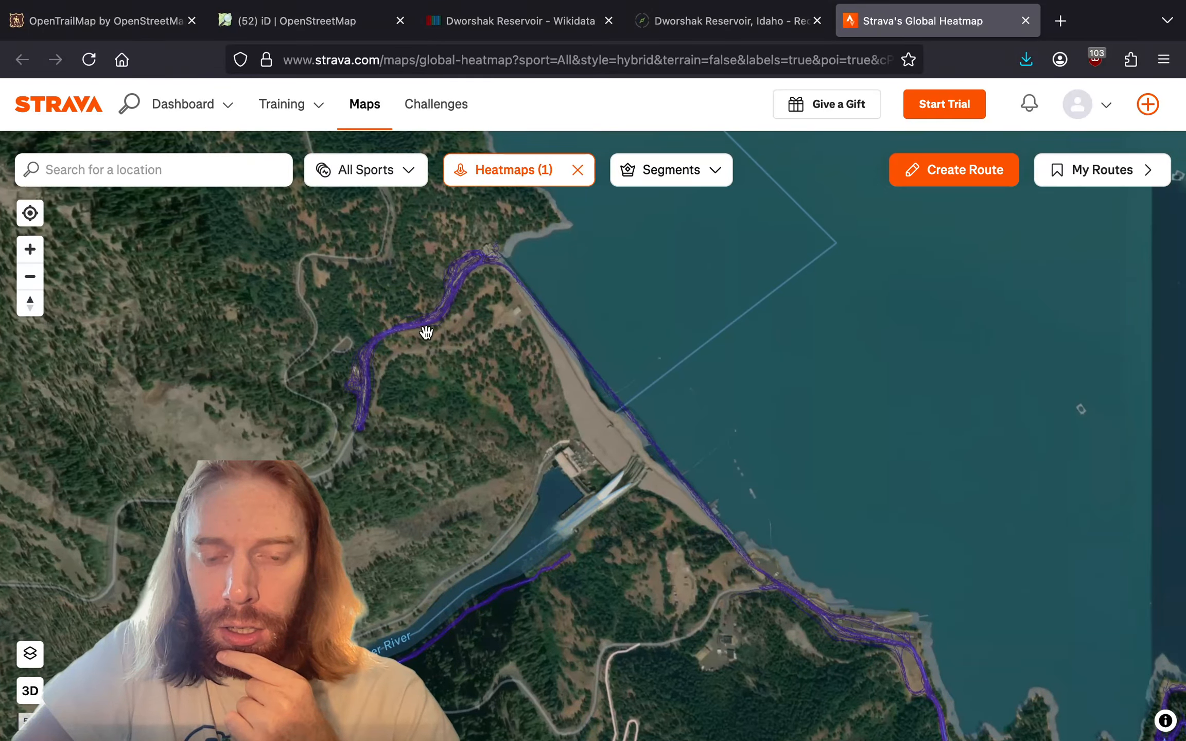
pyautogui.scroll(5, 541, 319)
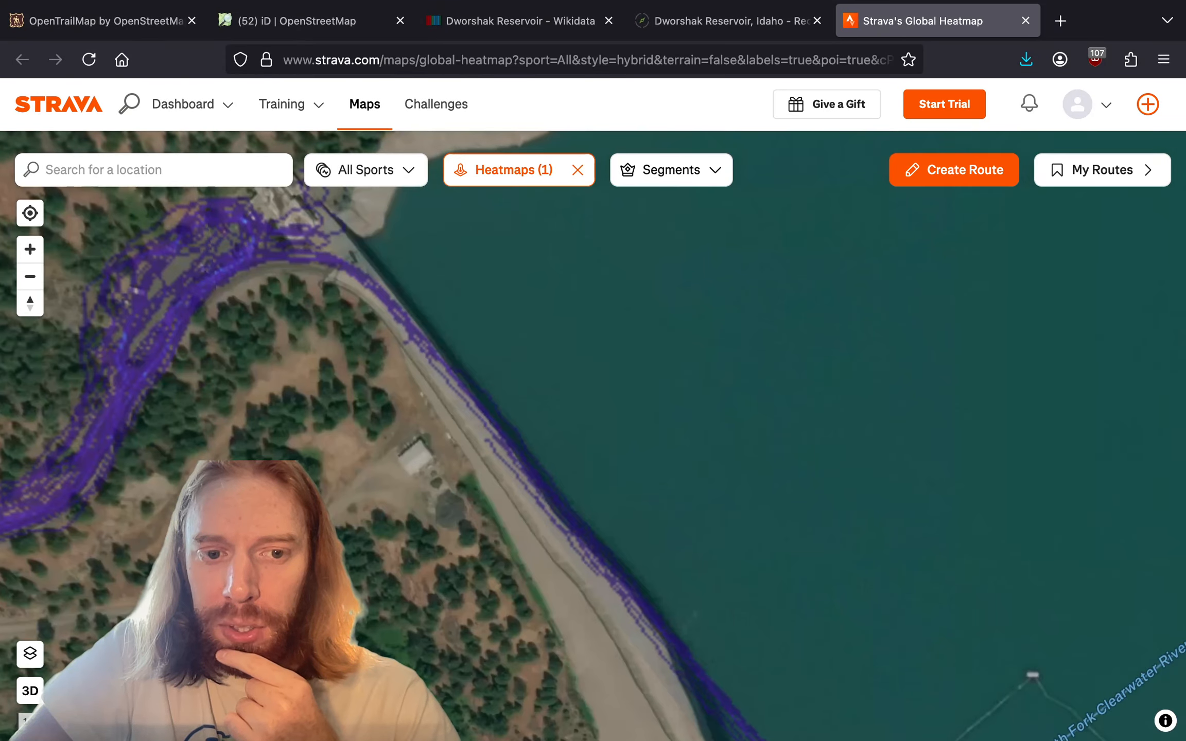
pyautogui.scroll(-3, 312, 432)
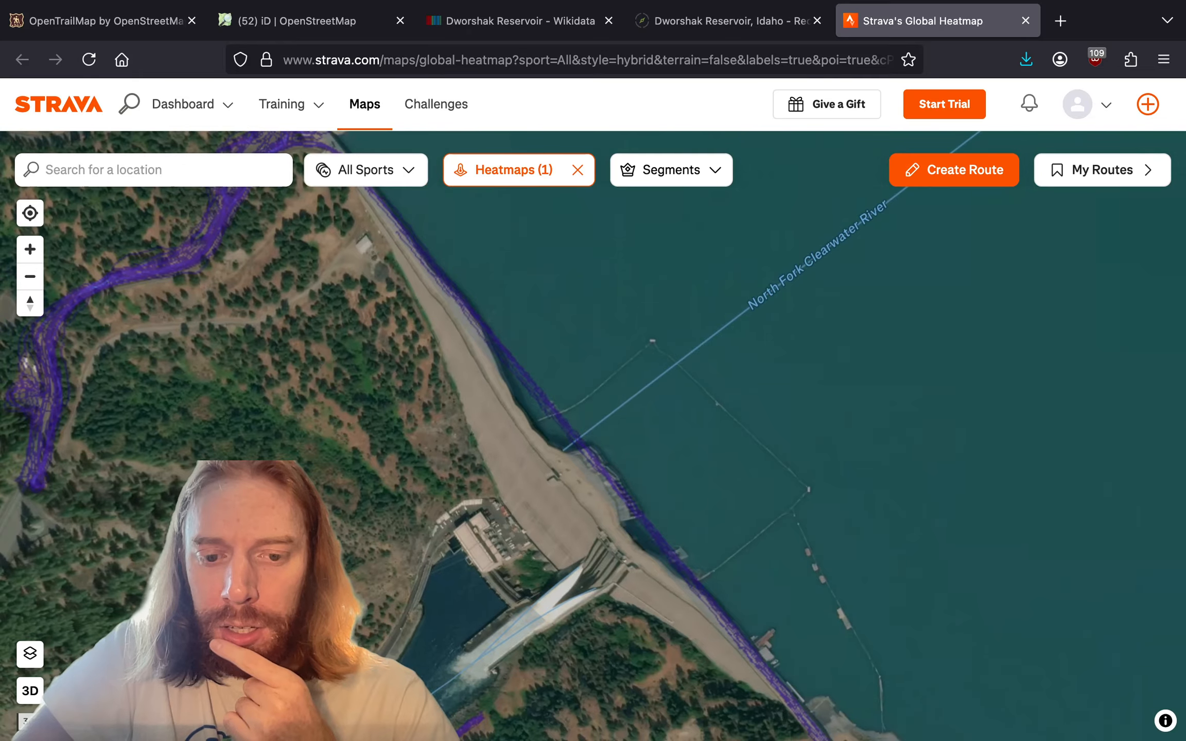
# - Check the south-bank trace with the heatmap filtered to All Foot Sports, then restore All Sports
pyautogui.moveTo(324, 473); pyautogui.dragTo(308, 200)
pyautogui.scroll(3, 262, 431)
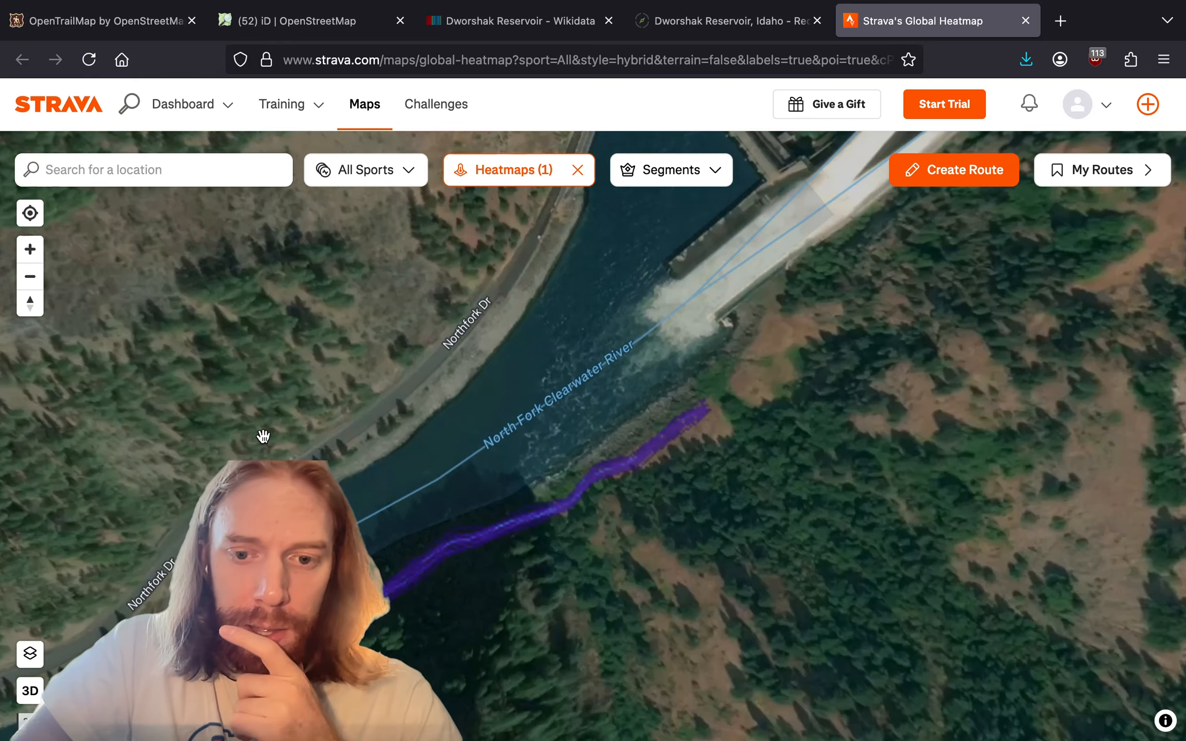
pyautogui.moveTo(555, 439); pyautogui.dragTo(639, 305)
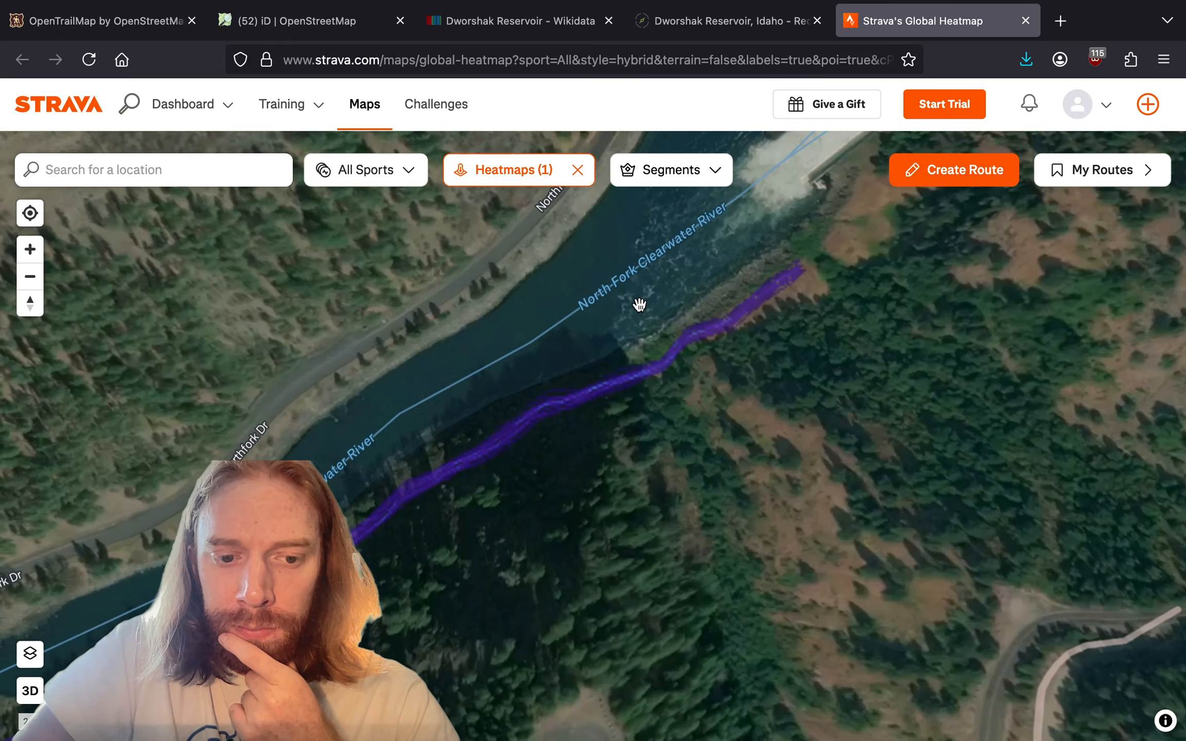
pyautogui.click(390, 174)
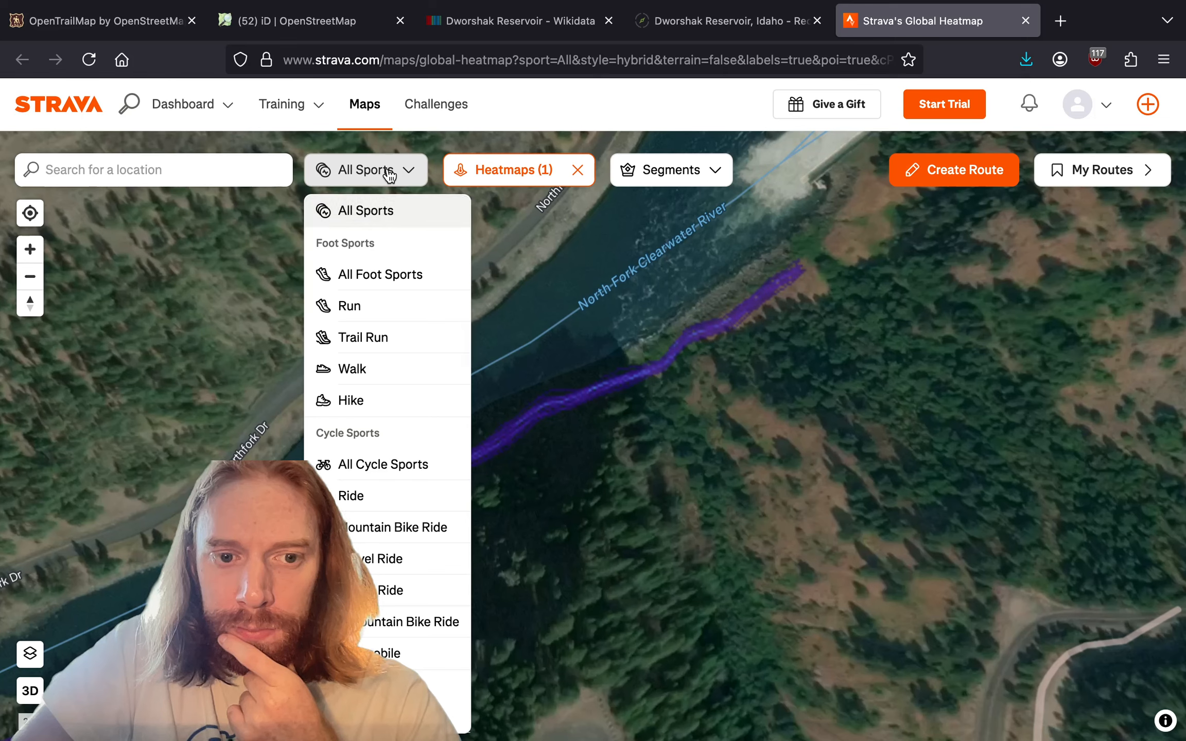
pyautogui.click(389, 274)
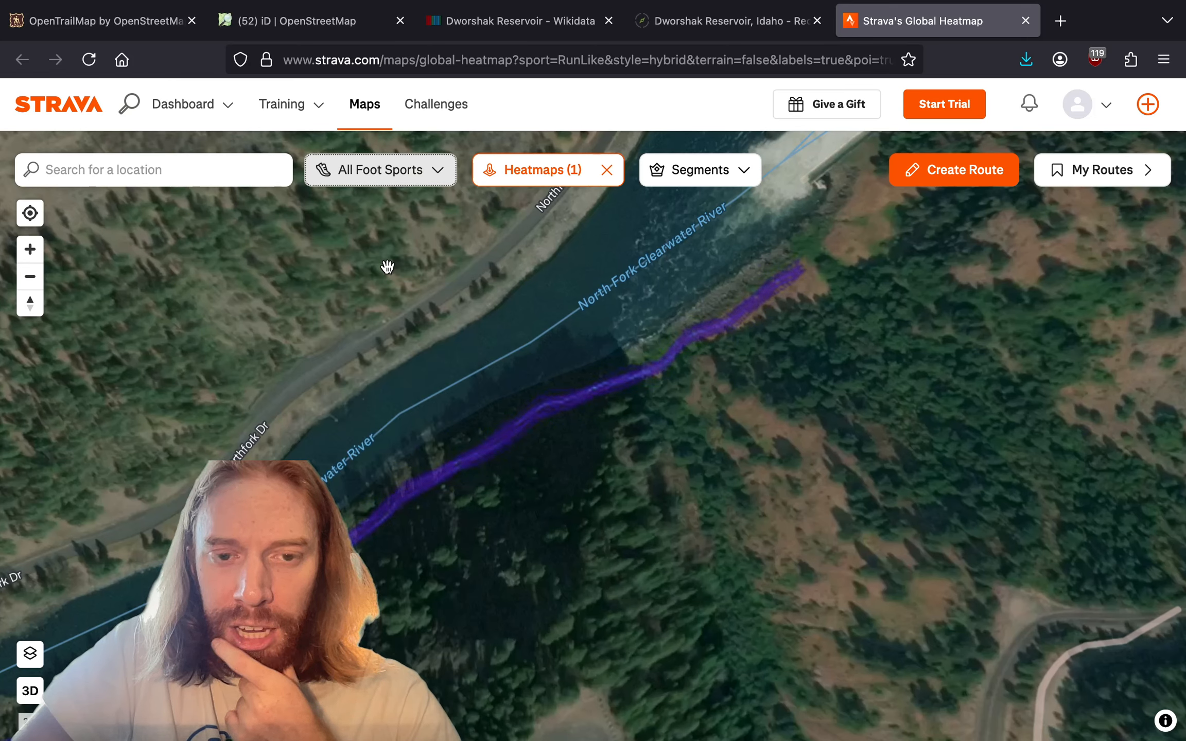
pyautogui.click(409, 174)
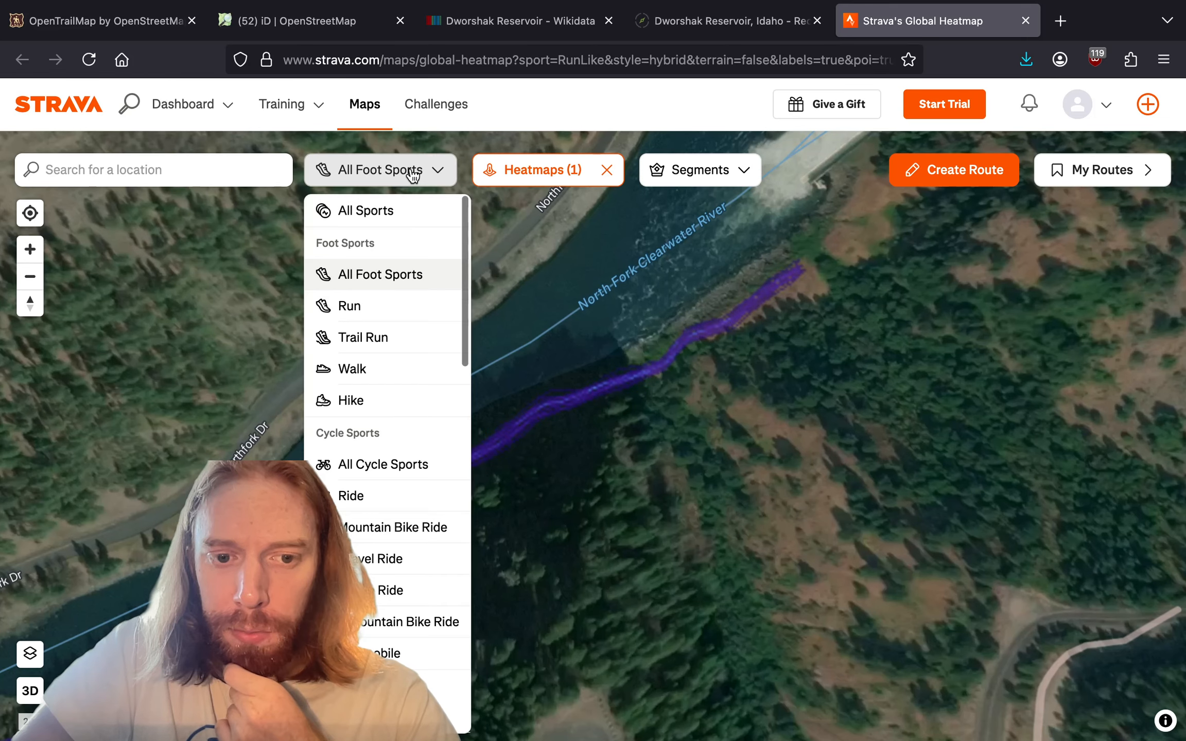
pyautogui.click(399, 222)
# - Switch back to the iD editor and locate the parking lot at the highway bridge's south end
pyautogui.click(744, 26)
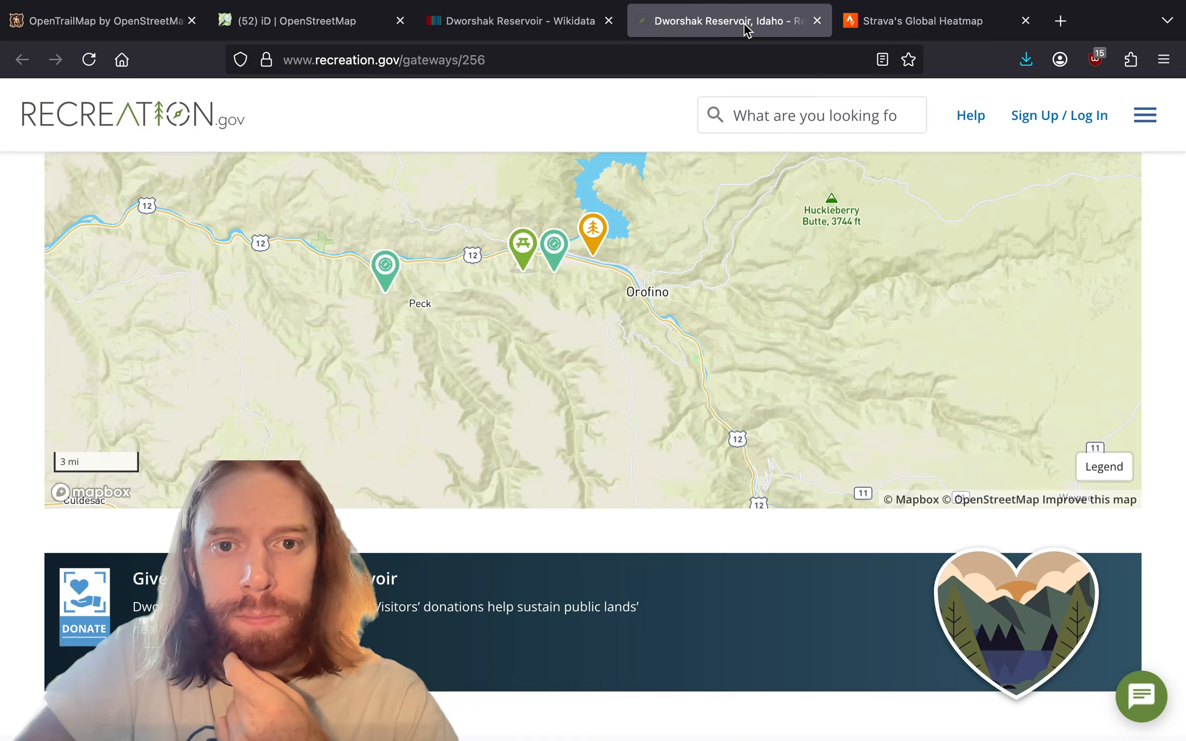
pyautogui.click(304, 23)
pyautogui.scroll(-5, 582, 403)
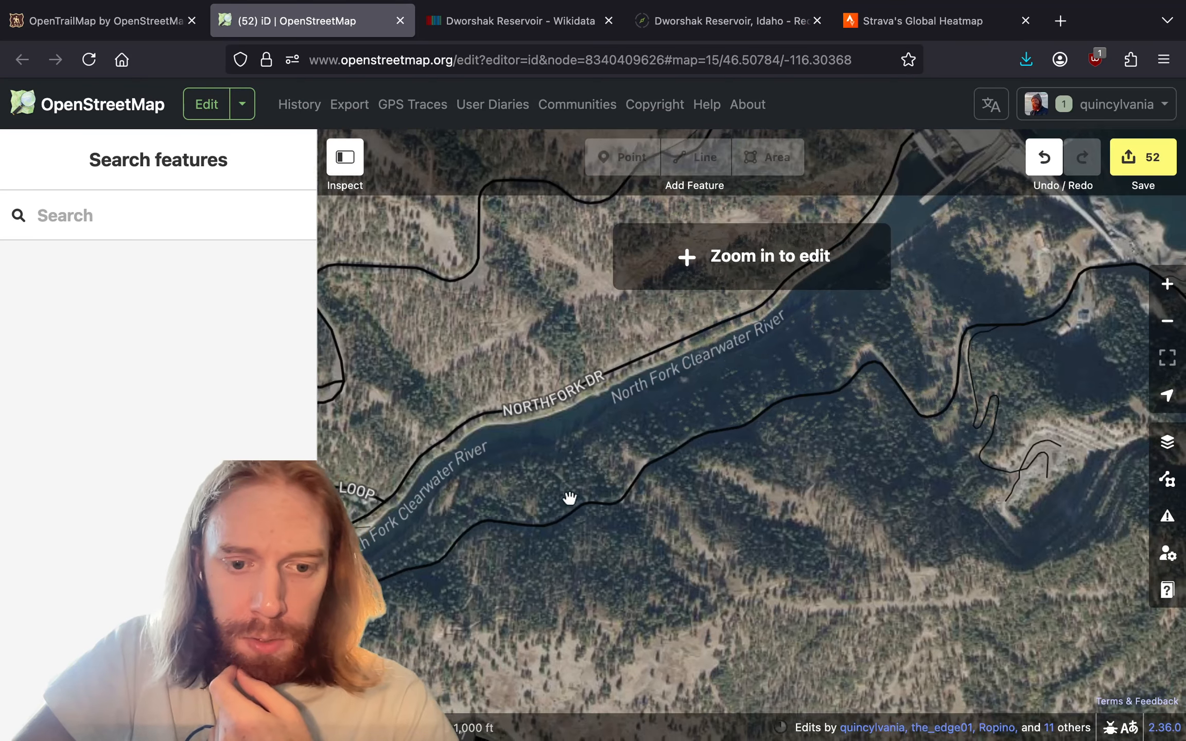
pyautogui.moveTo(569, 498); pyautogui.dragTo(636, 524)
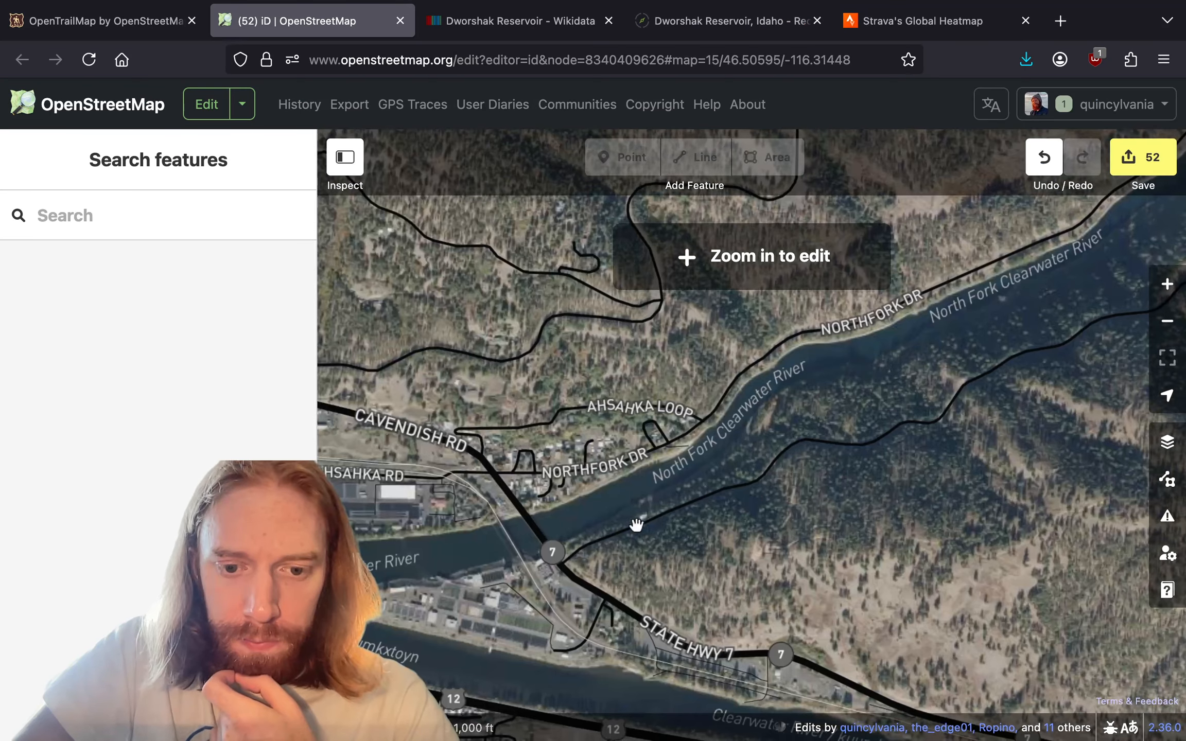
pyautogui.scroll(10, 549, 564)
pyautogui.moveTo(952, 274); pyautogui.dragTo(615, 556)
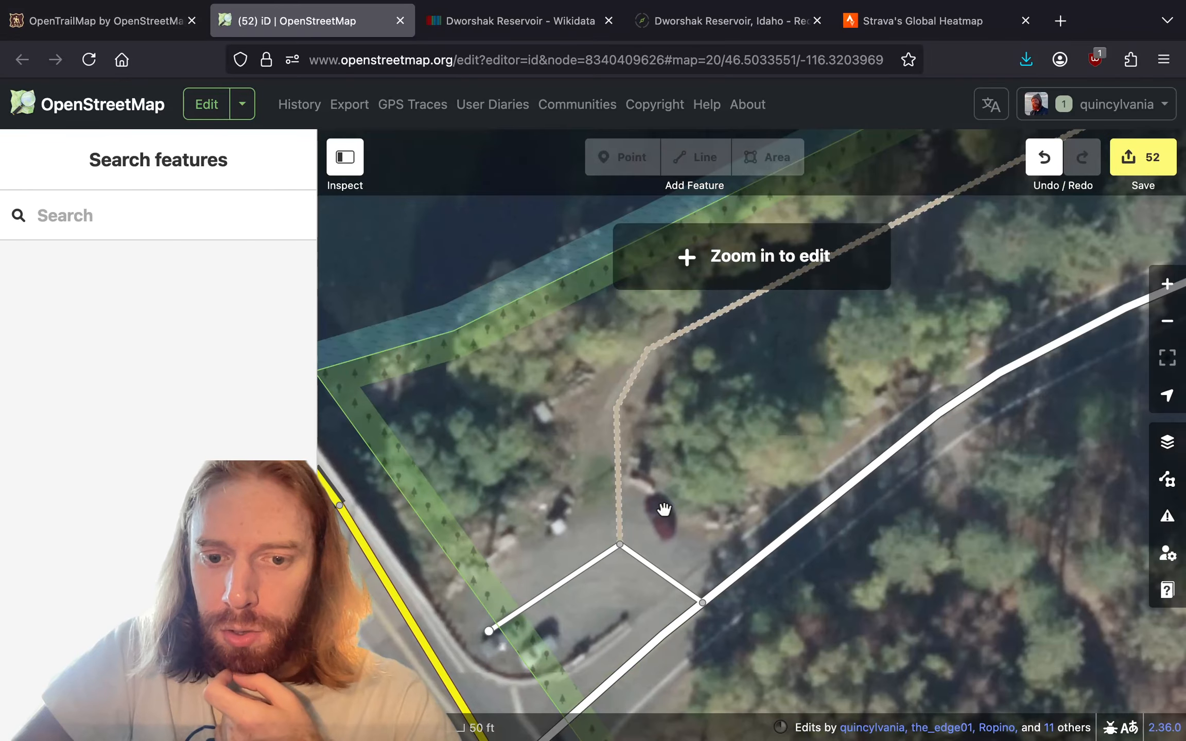
# - Enable the Bing Streetside and Mapillary photo overlays around the parking lot
pyautogui.click(1167, 442)
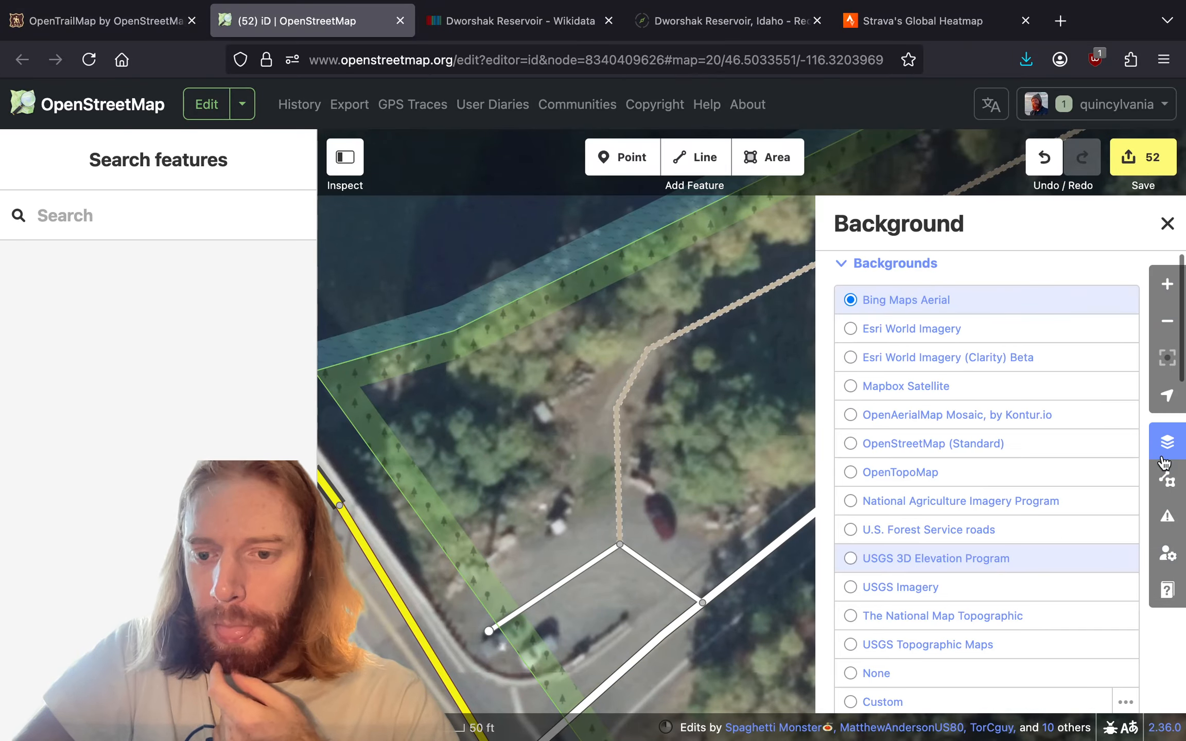
pyautogui.scroll(-7, 978, 515)
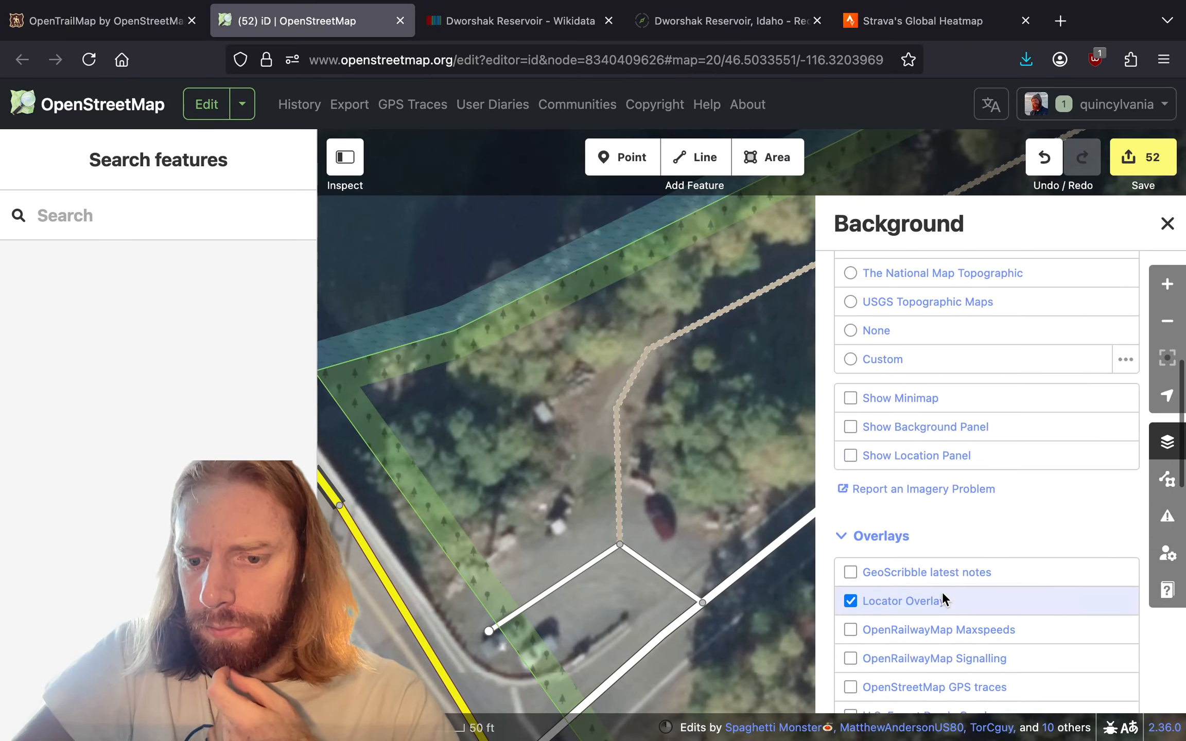
pyautogui.scroll(-6, 957, 581)
pyautogui.click(1164, 478)
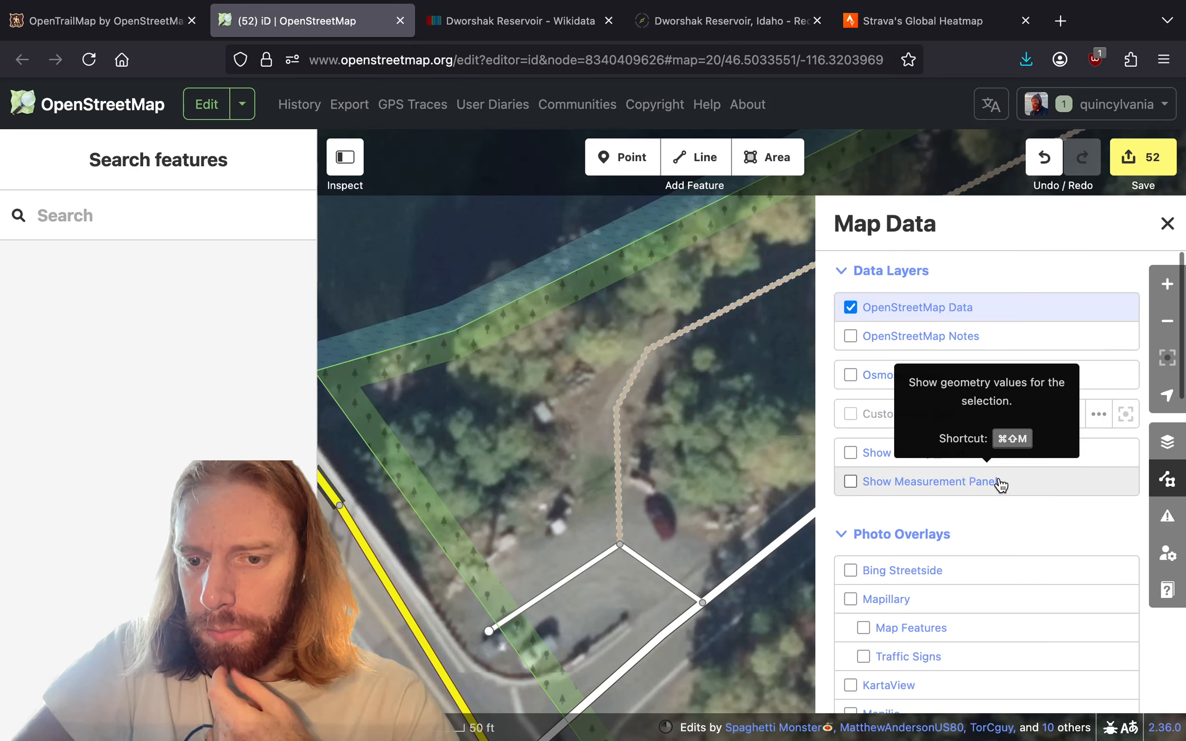
pyautogui.scroll(-5, 998, 482)
pyautogui.click(966, 311)
pyautogui.moveTo(667, 526); pyautogui.dragTo(664, 367)
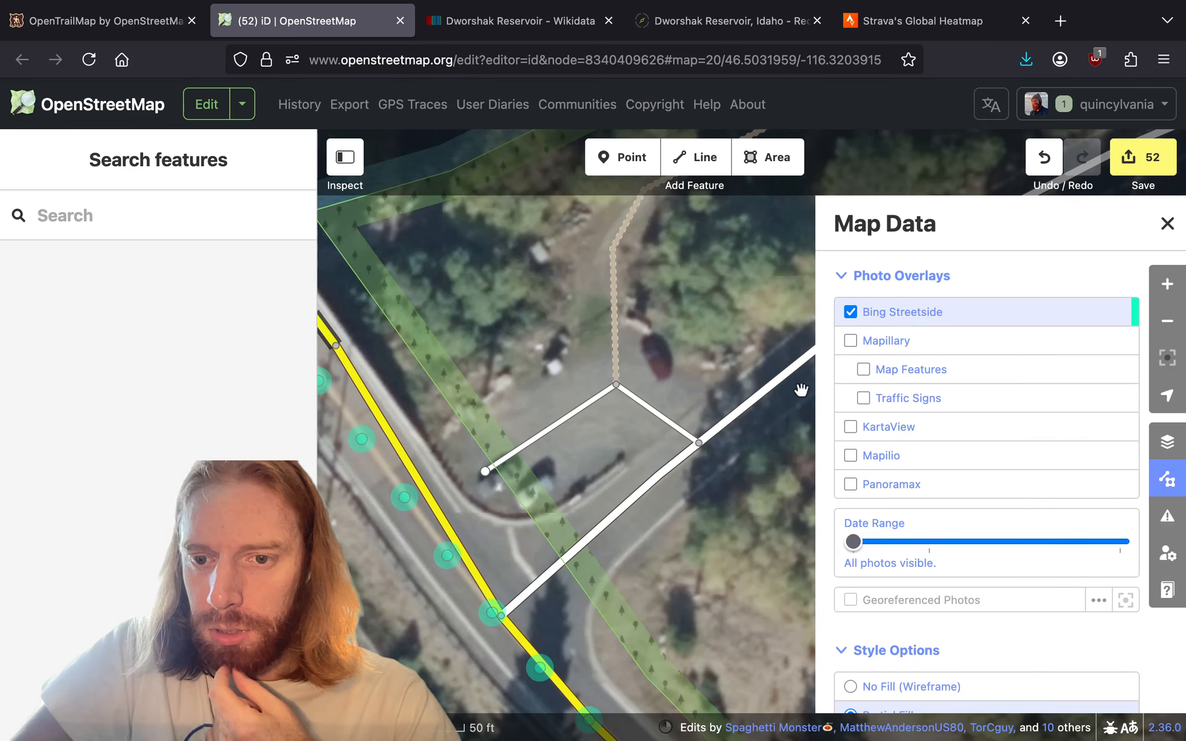
pyautogui.click(924, 347)
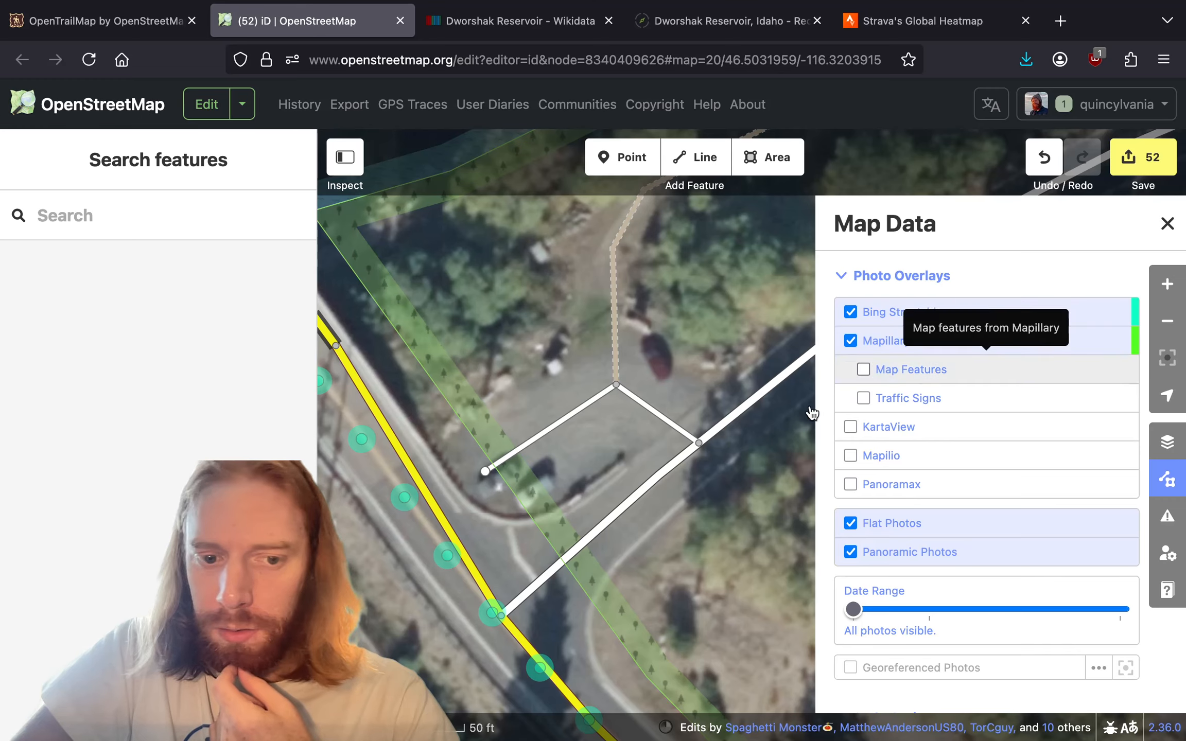
# - Open the Streetside photo from State Highway 7 beside the parking lot in Bing Maps and examine the lot's far edge
pyautogui.click(406, 497)
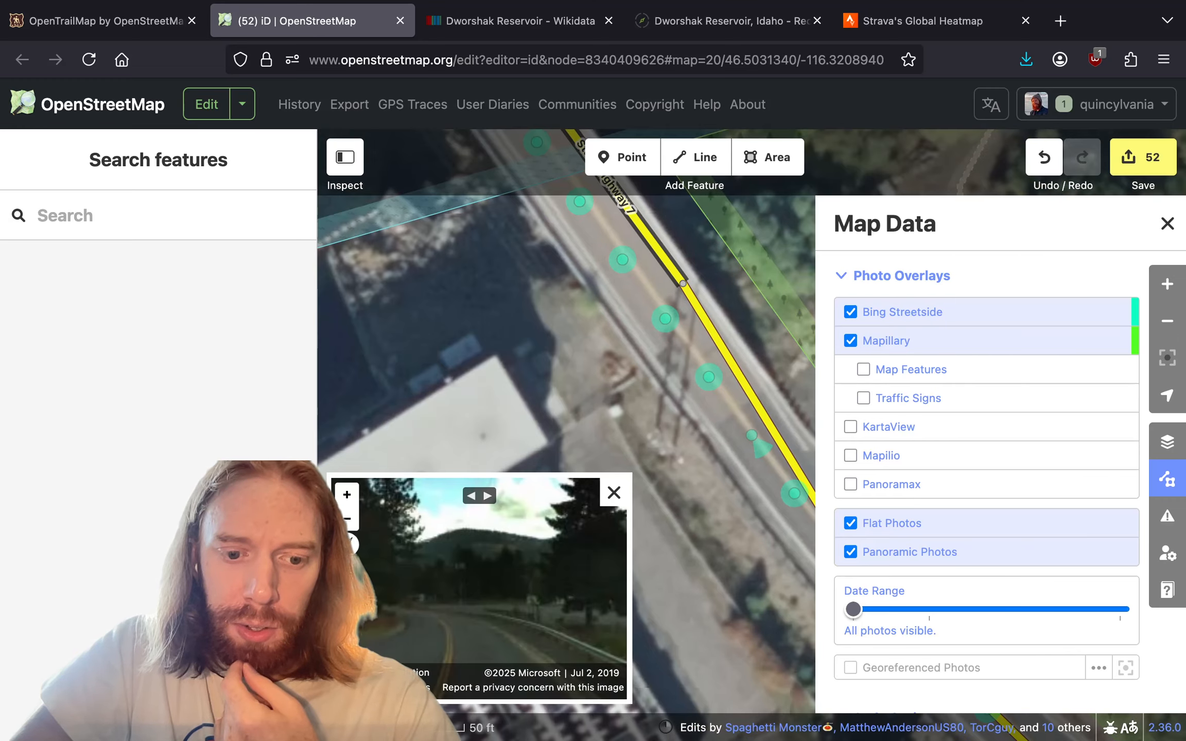
pyautogui.click(389, 687)
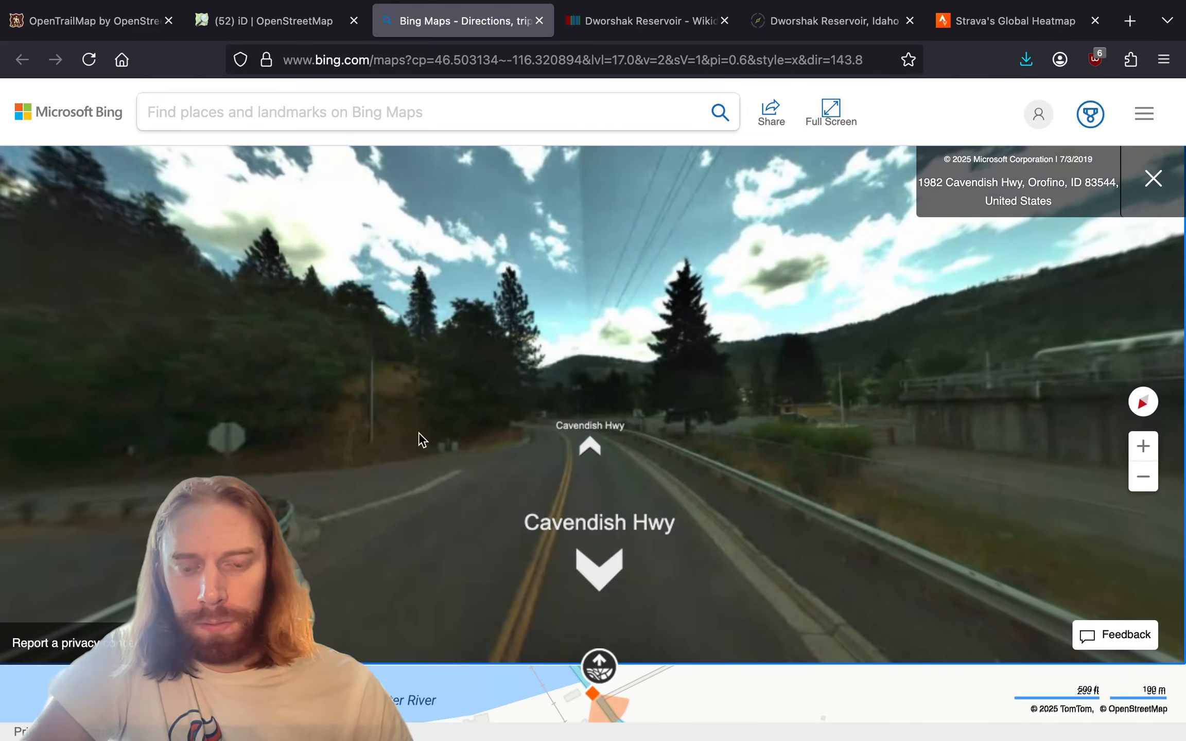
pyautogui.moveTo(422, 441); pyautogui.dragTo(721, 426)
pyautogui.moveTo(489, 426); pyautogui.dragTo(712, 373)
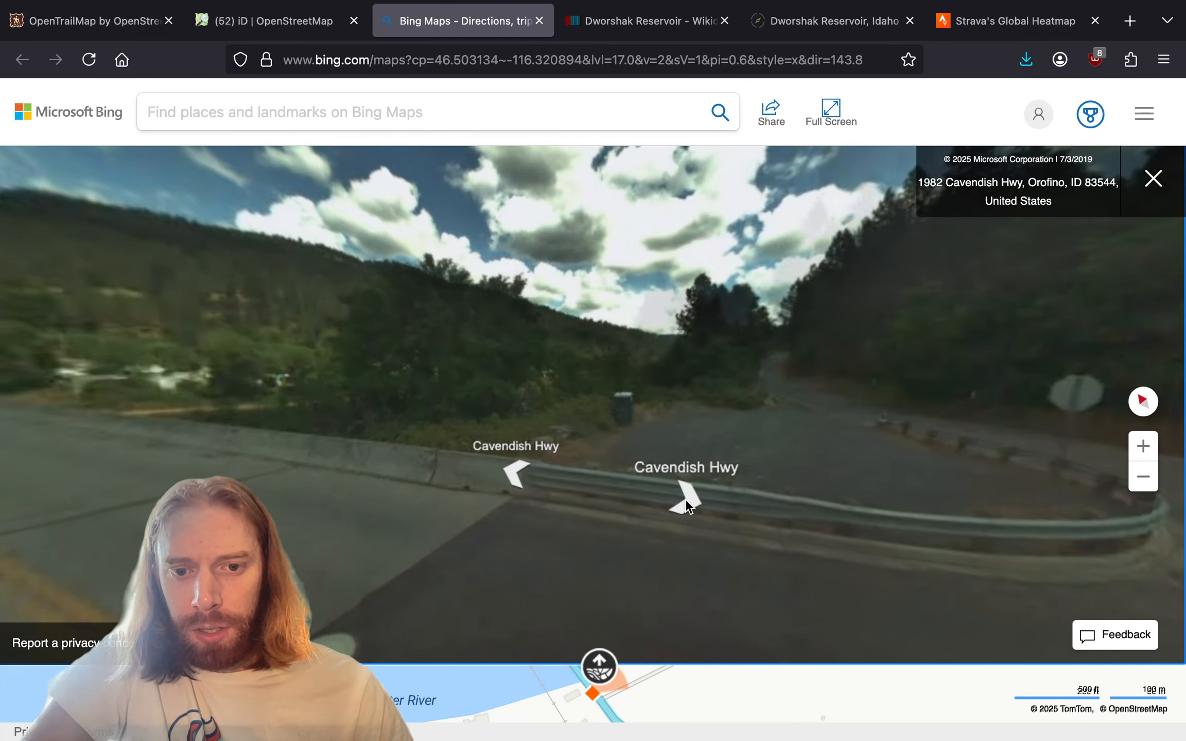
pyautogui.click(686, 506)
pyautogui.click(599, 426)
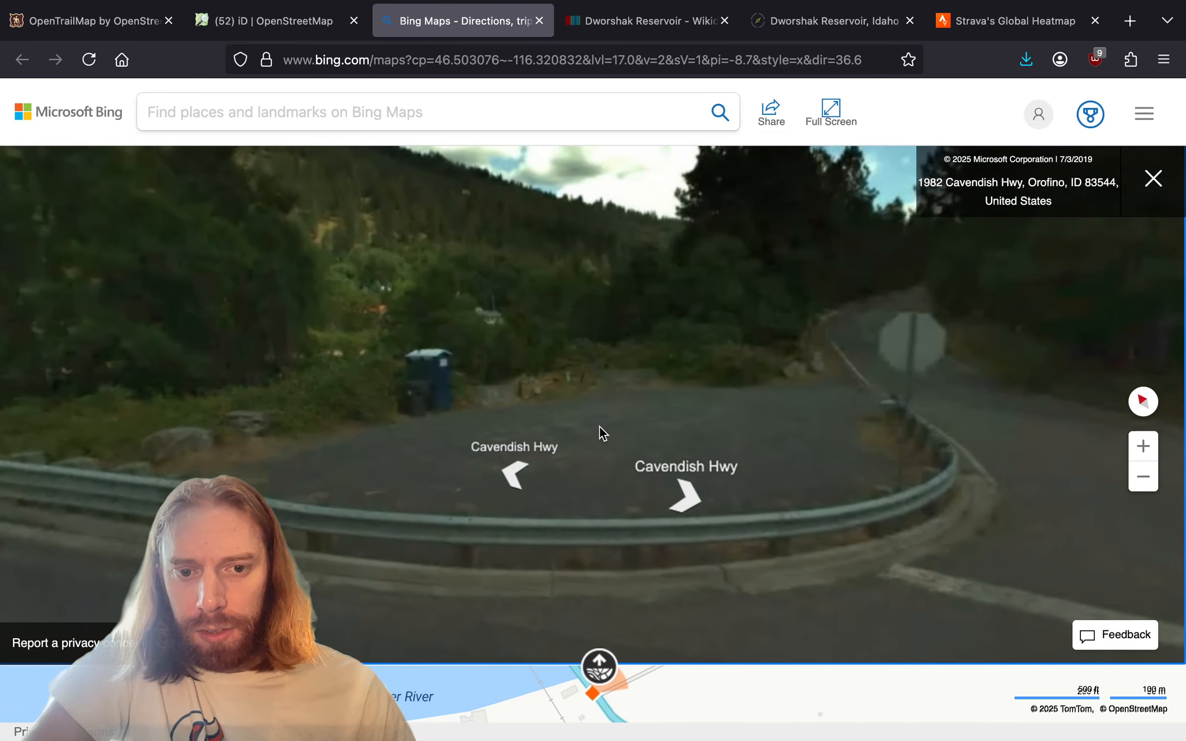
pyautogui.moveTo(633, 323); pyautogui.dragTo(735, 433)
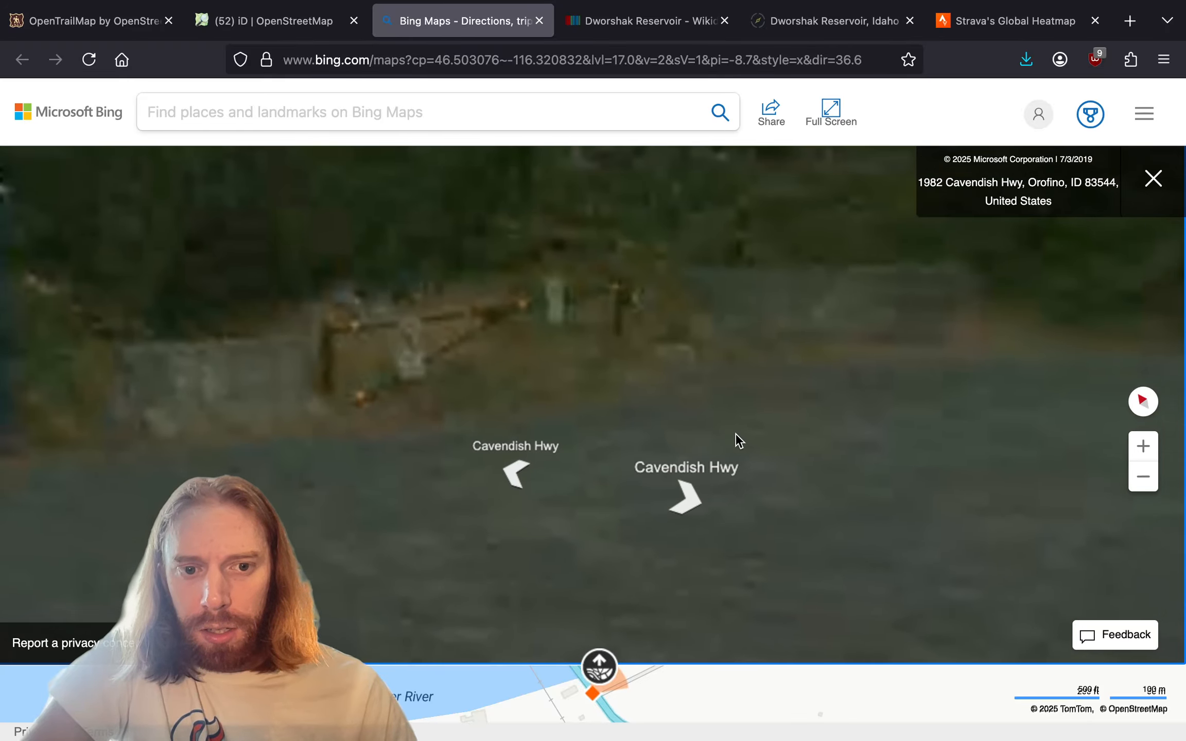
pyautogui.click(693, 491)
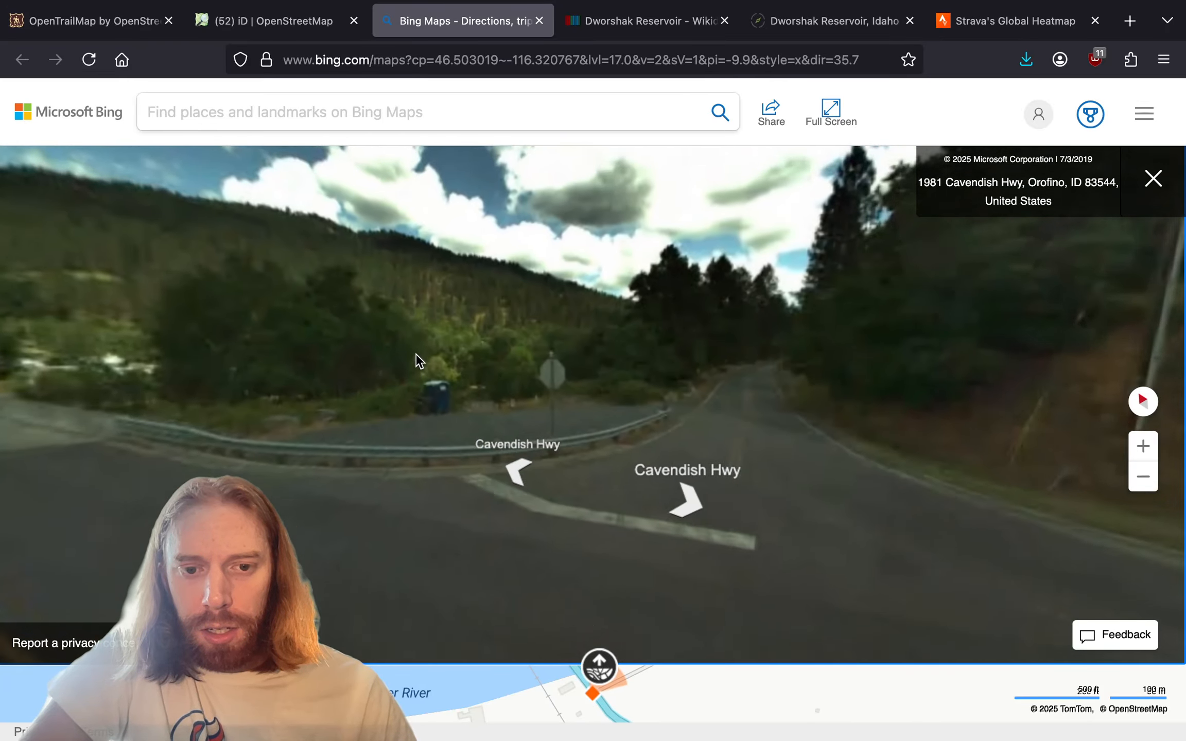
# - Examine the portable toilet and the gate at the back of the parking lot in close-up street-level views
pyautogui.scroll(5, 436, 420)
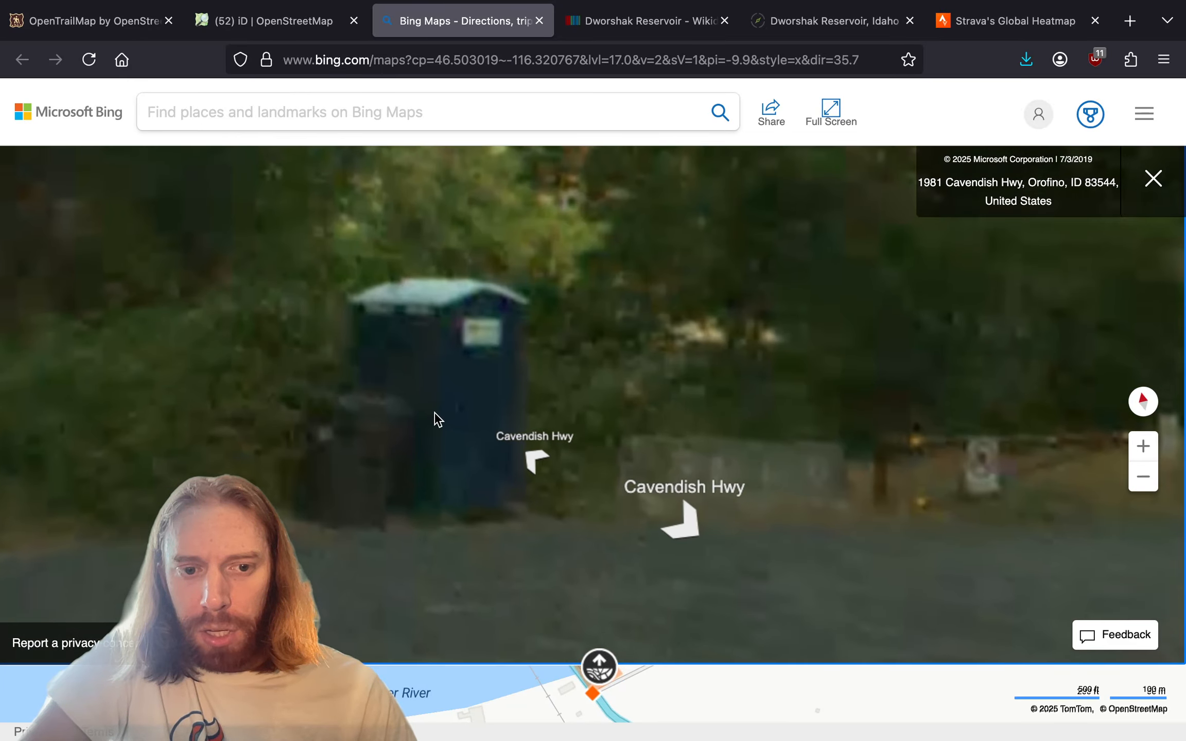
pyautogui.click(521, 465)
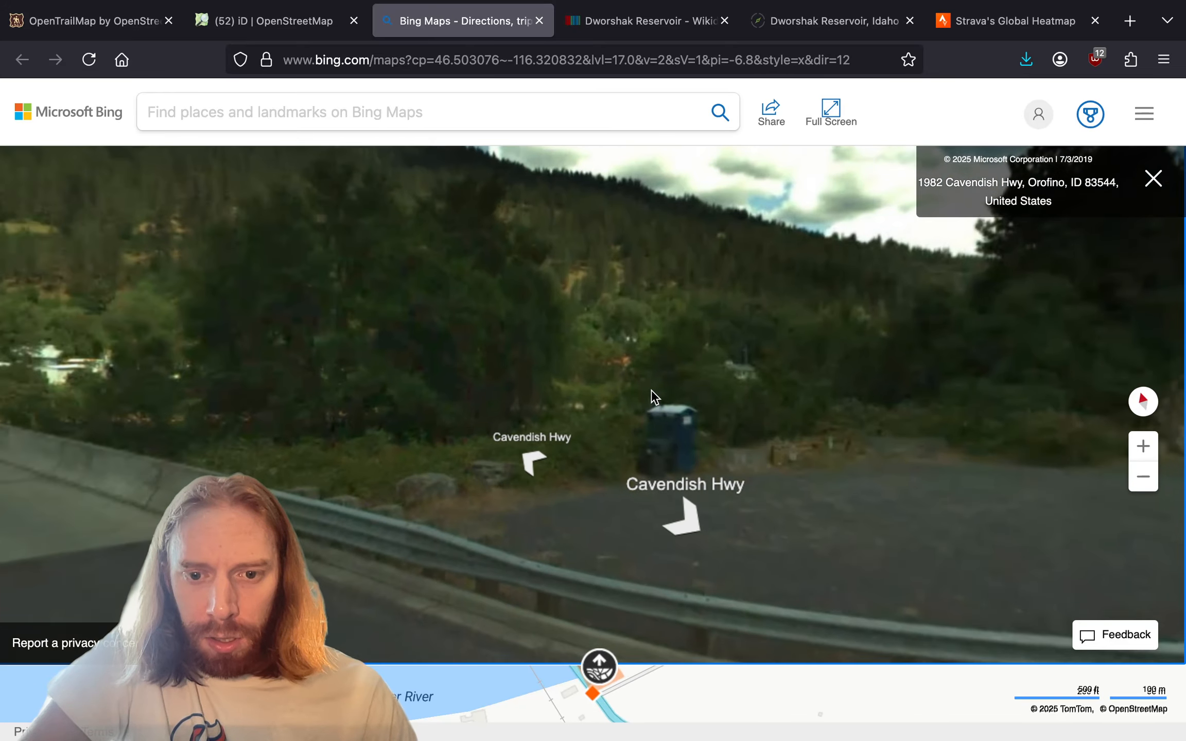
pyautogui.moveTo(652, 390); pyautogui.dragTo(565, 278)
pyautogui.scroll(3, 550, 278)
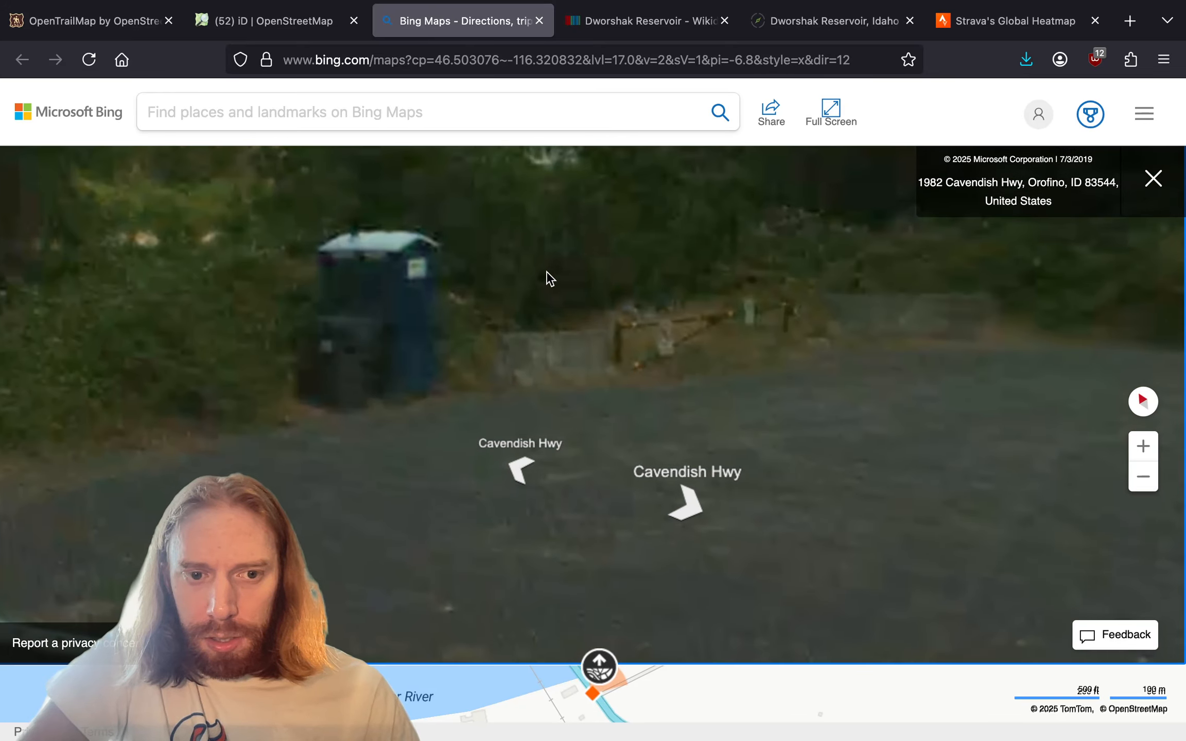
pyautogui.moveTo(548, 274); pyautogui.dragTo(447, 410)
pyautogui.scroll(-3, 448, 405)
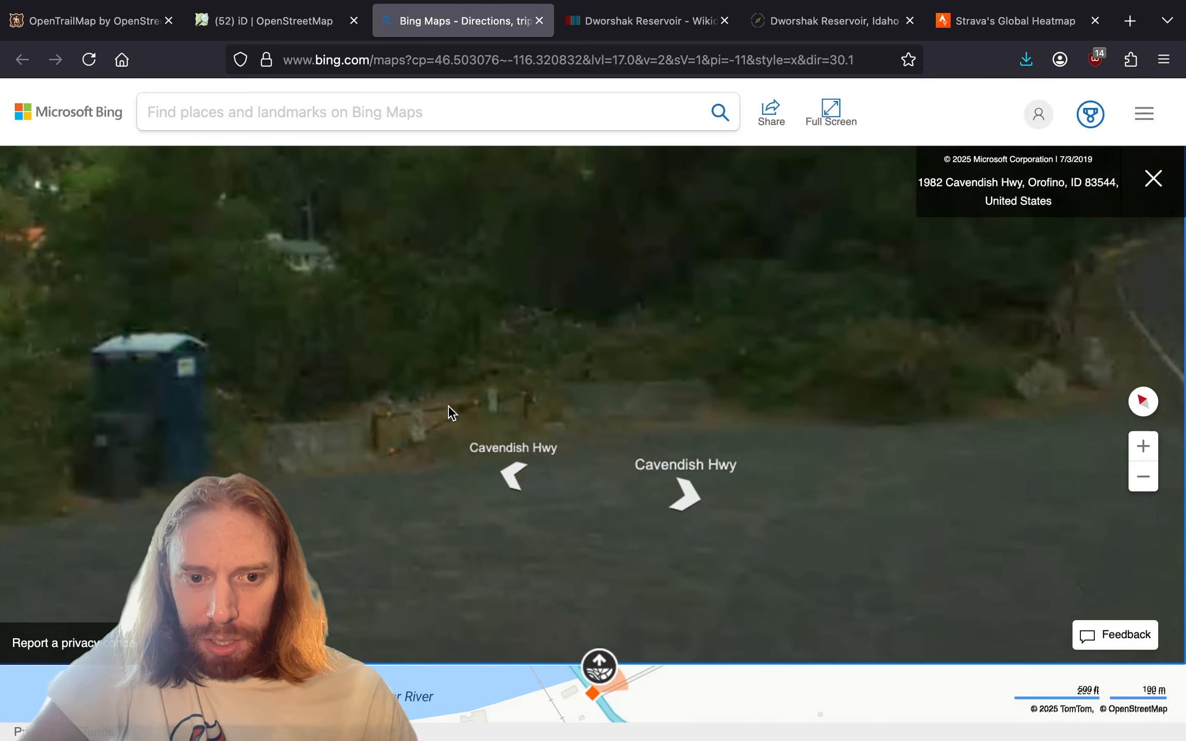
pyautogui.scroll(3, 401, 447)
pyautogui.scroll(-3, 401, 447)
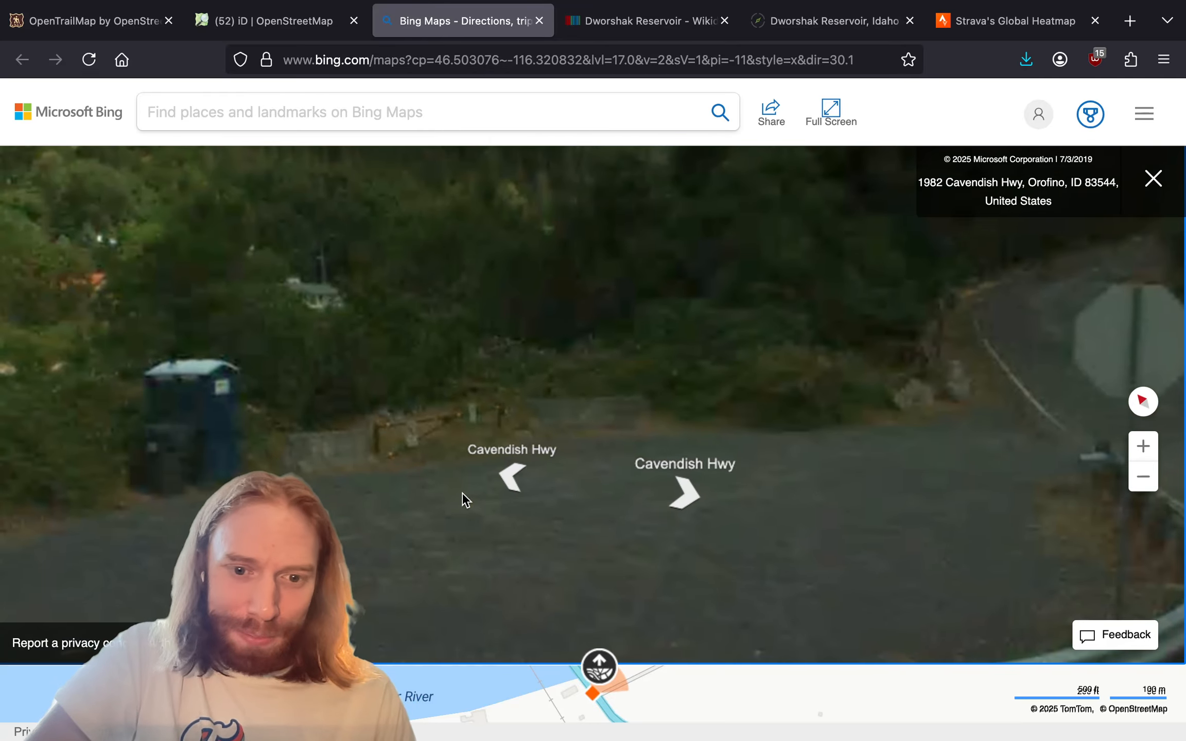
pyautogui.scroll(-3, 544, 475)
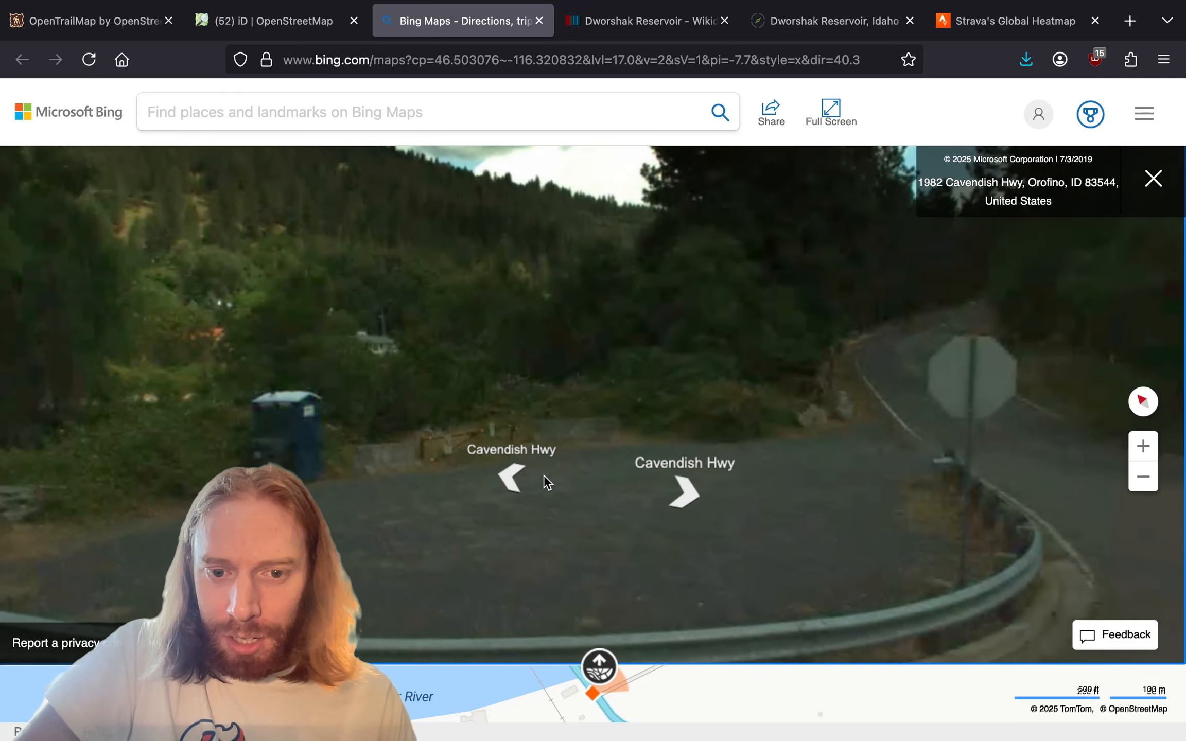
pyautogui.scroll(-3, 544, 475)
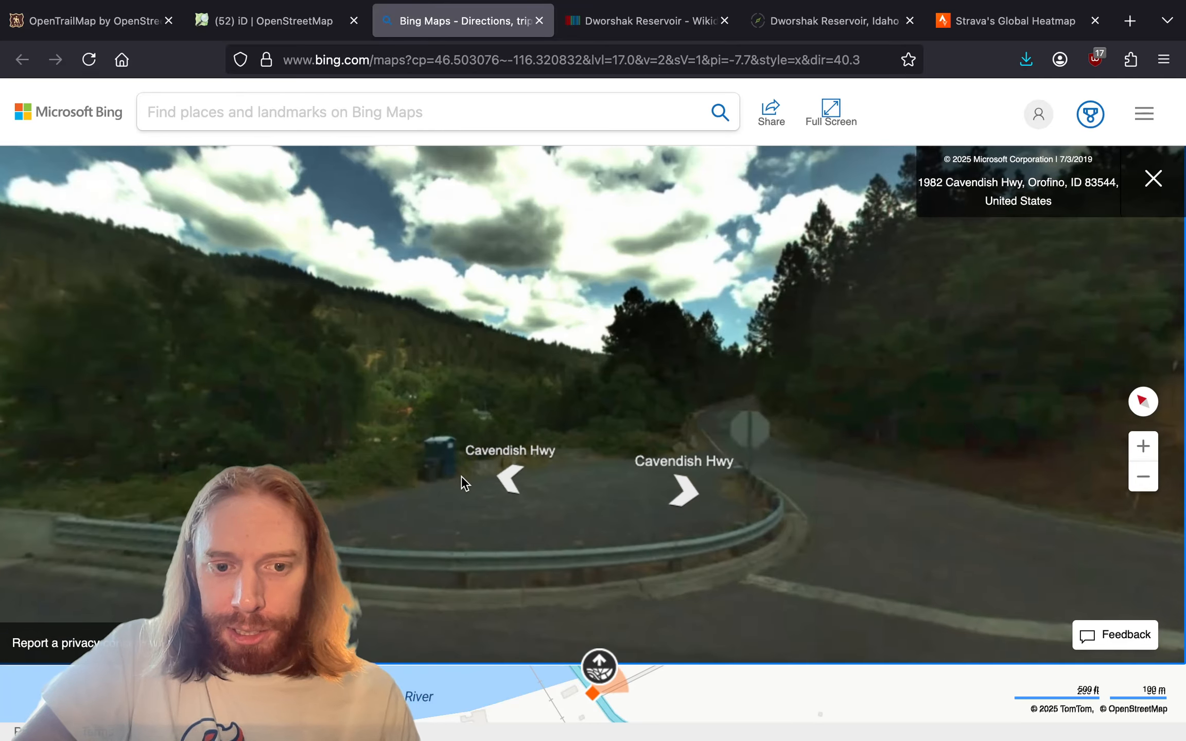
# - Compare street-level views of the parking lot from the bridge and from the road junction
pyautogui.click(517, 482)
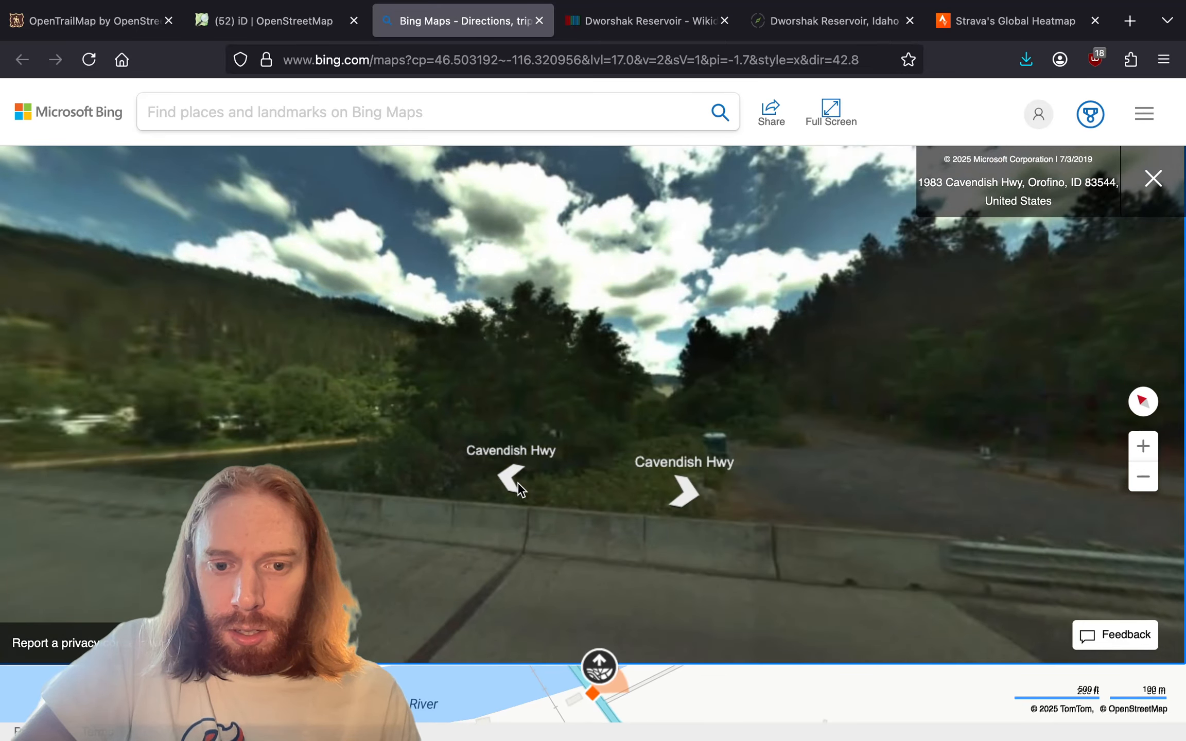
pyautogui.click(701, 504)
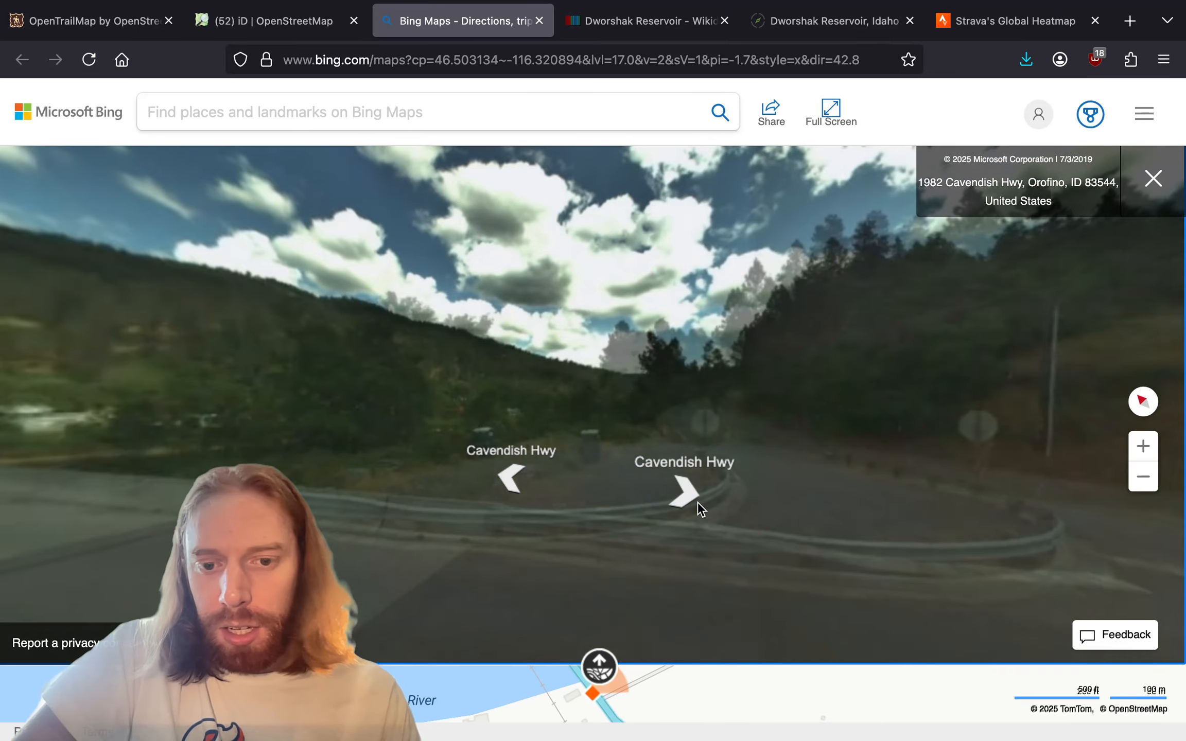
pyautogui.moveTo(543, 469); pyautogui.dragTo(758, 315)
pyautogui.scroll(3, 727, 387)
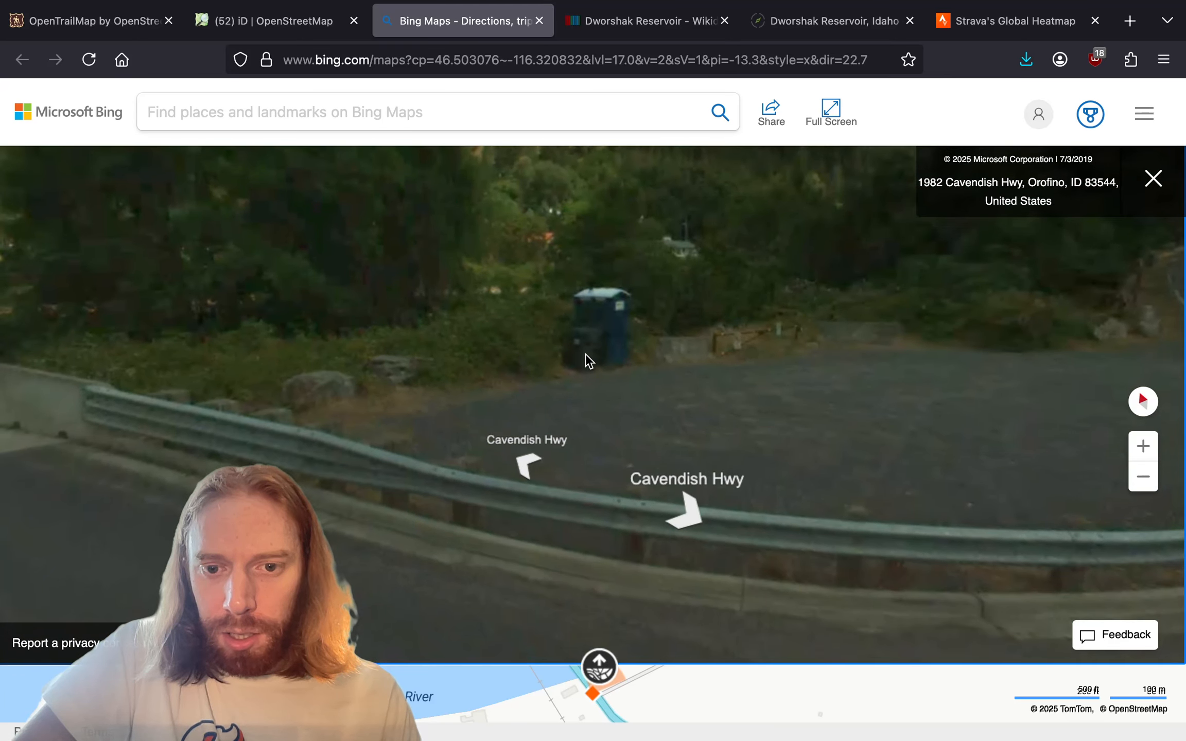
pyautogui.moveTo(873, 491); pyautogui.dragTo(601, 519)
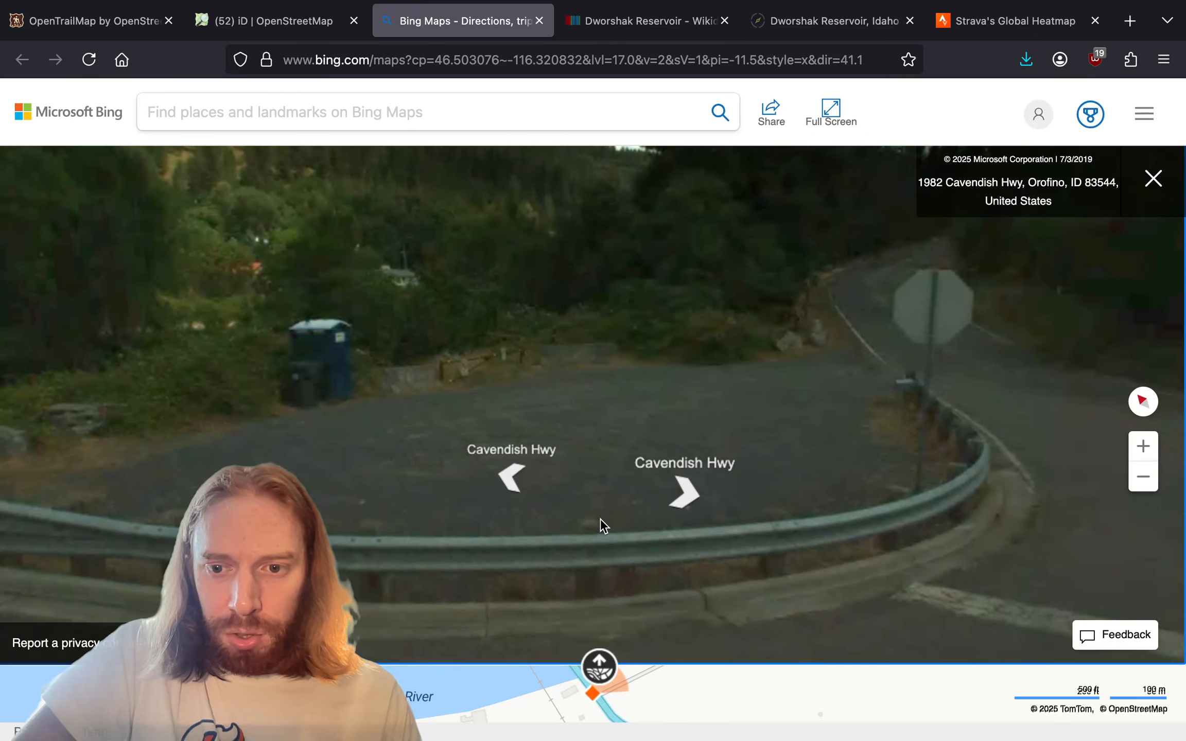
pyautogui.moveTo(562, 461); pyautogui.dragTo(315, 494)
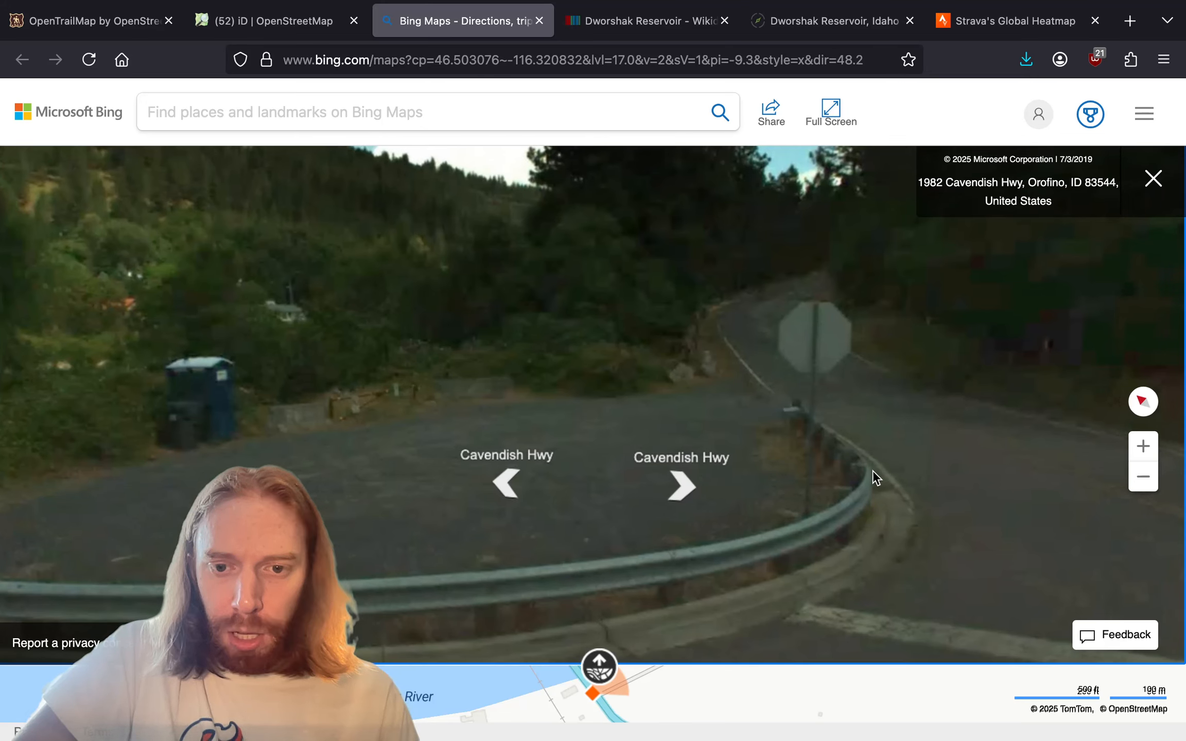
# - Return to the iD editor and close the street-level photo viewer and the map data settings
pyautogui.click(290, 21)
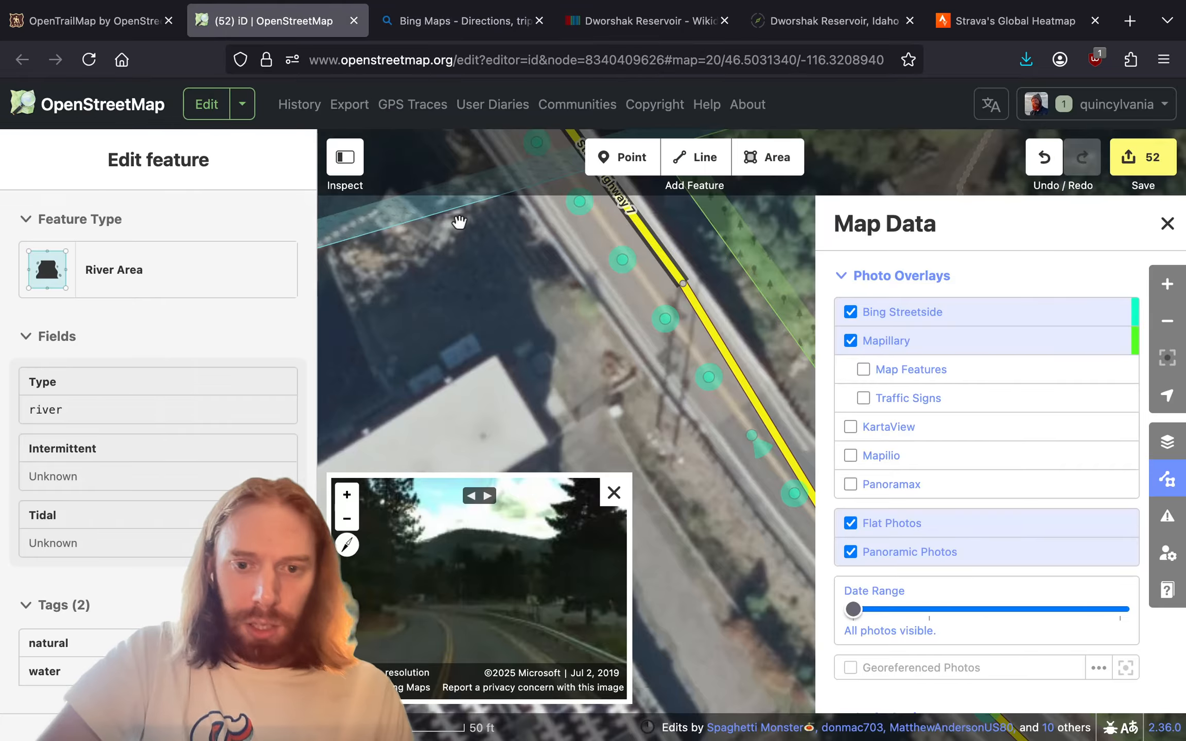
pyautogui.press('Escape')
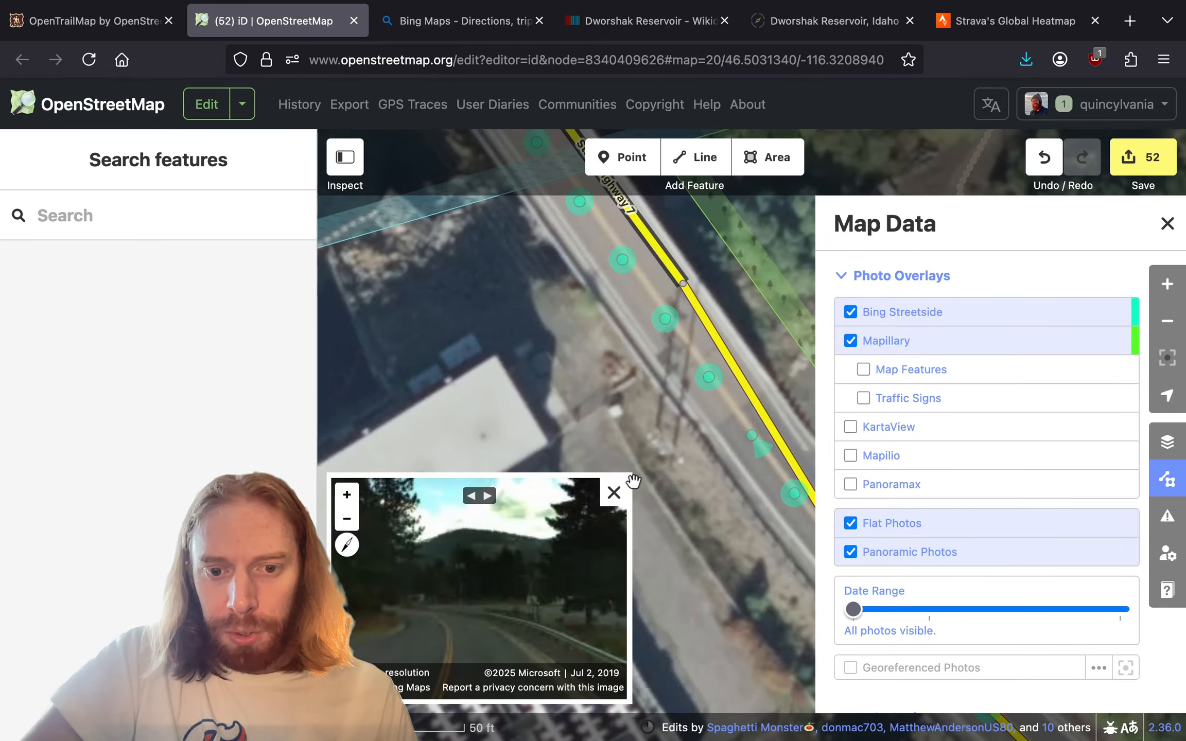
pyautogui.click(614, 492)
pyautogui.click(1168, 480)
# - Add a Swing Gate point on the track just north of the parking lot
pyautogui.moveTo(1081, 444); pyautogui.dragTo(870, 677)
pyautogui.press('1')
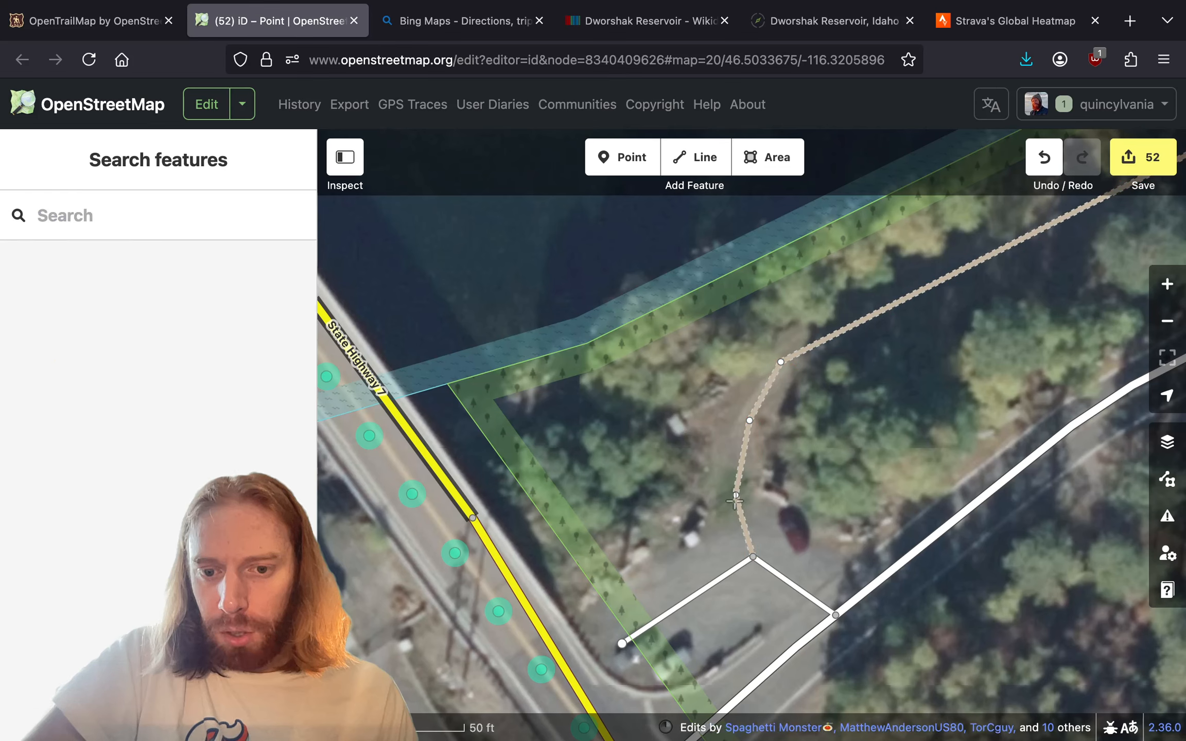
pyautogui.click(735, 497)
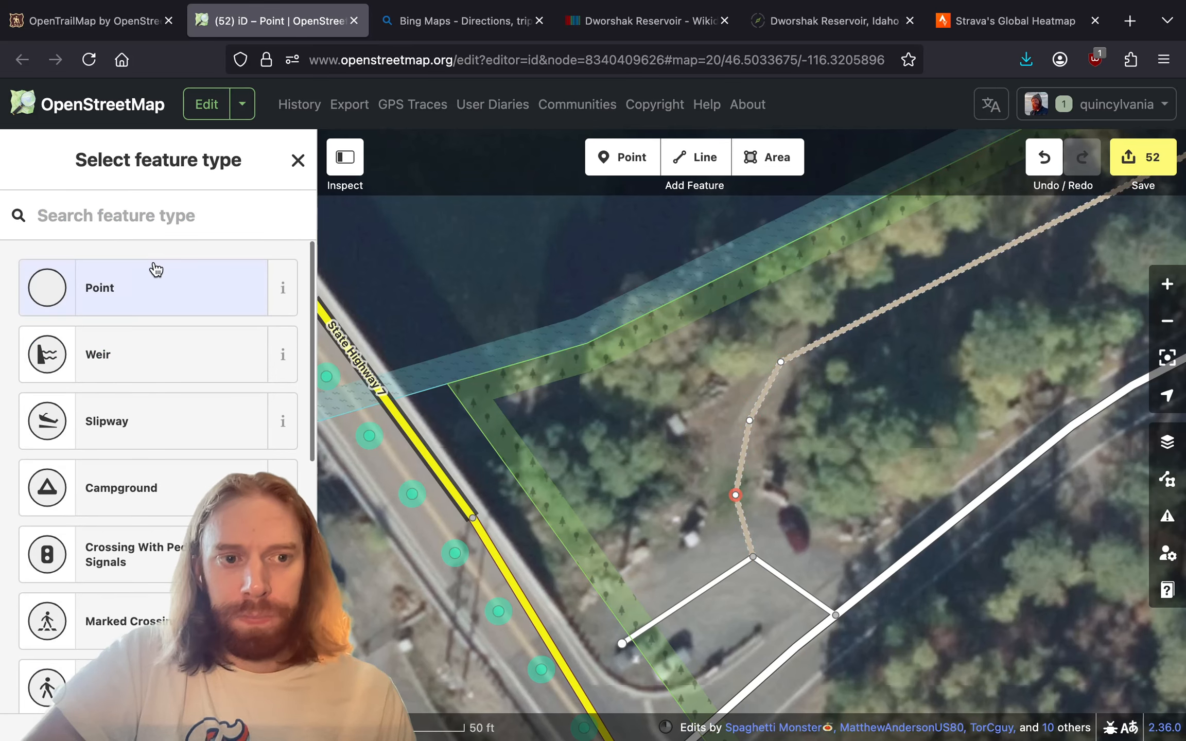
pyautogui.click(97, 205)
pyautogui.write('swin')
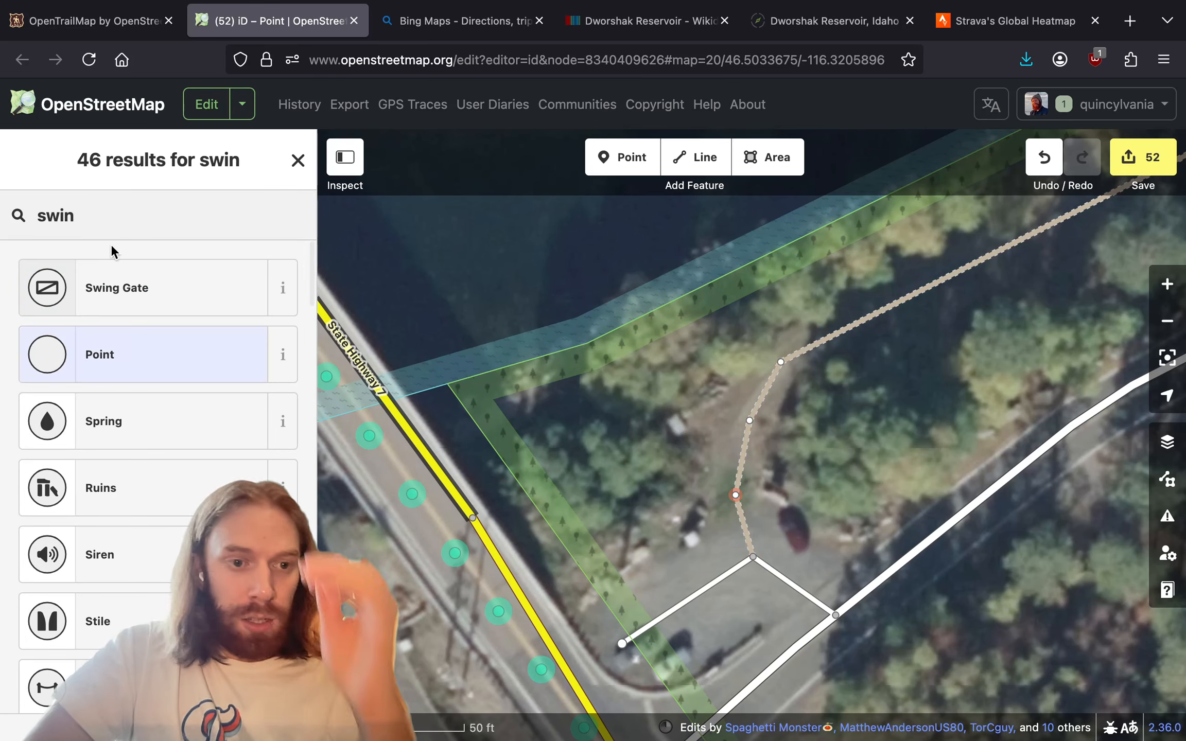
pyautogui.click(111, 266)
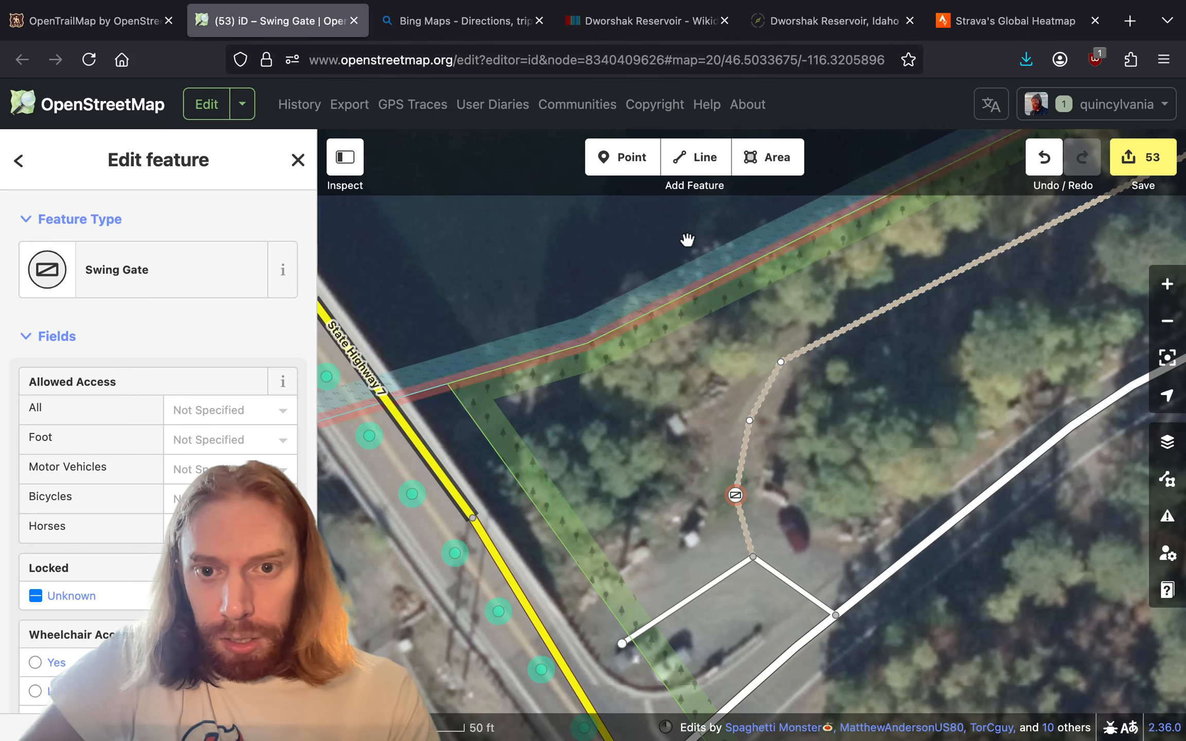
# - Add a Portable Toilet point at the northwest edge of the parking lot, just southwest of the swing gate
pyautogui.click(625, 157)
pyautogui.click(691, 531)
pyautogui.write('to')
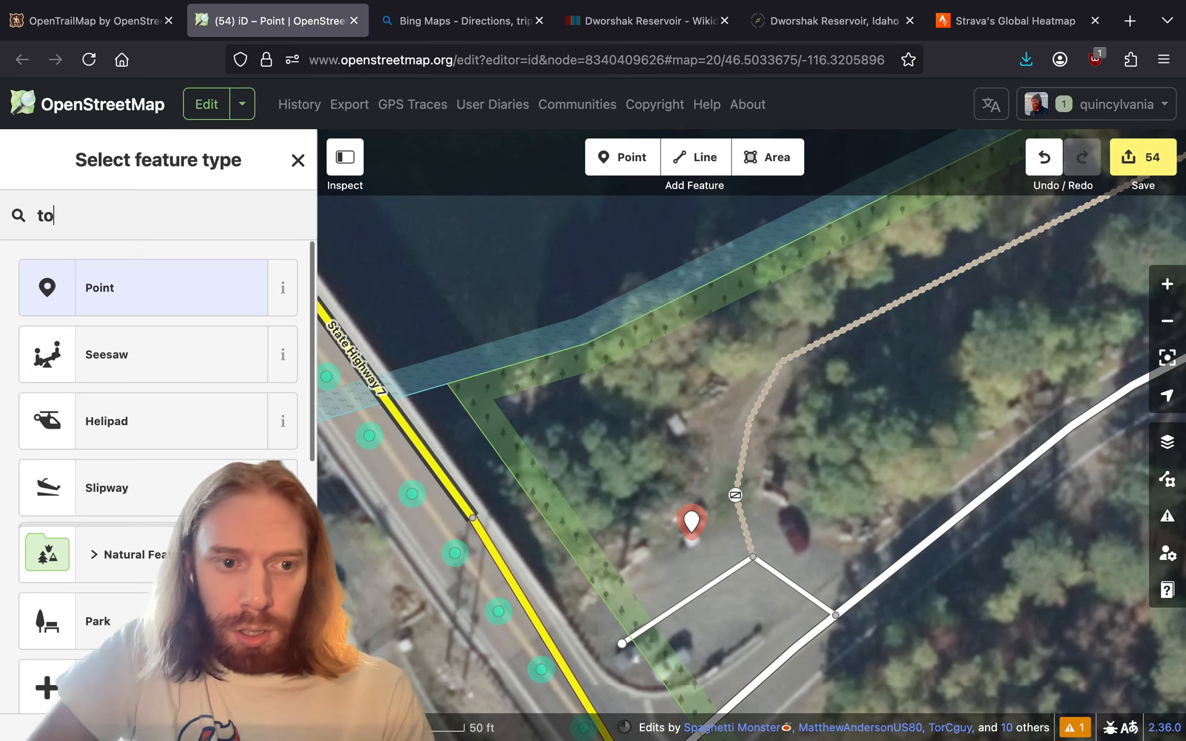
pyautogui.write('il')
pyautogui.press('BackSpace')
pyautogui.press('BackSpace')
pyautogui.press('BackSpace')
pyautogui.press('BackSpace')
pyautogui.write('port')
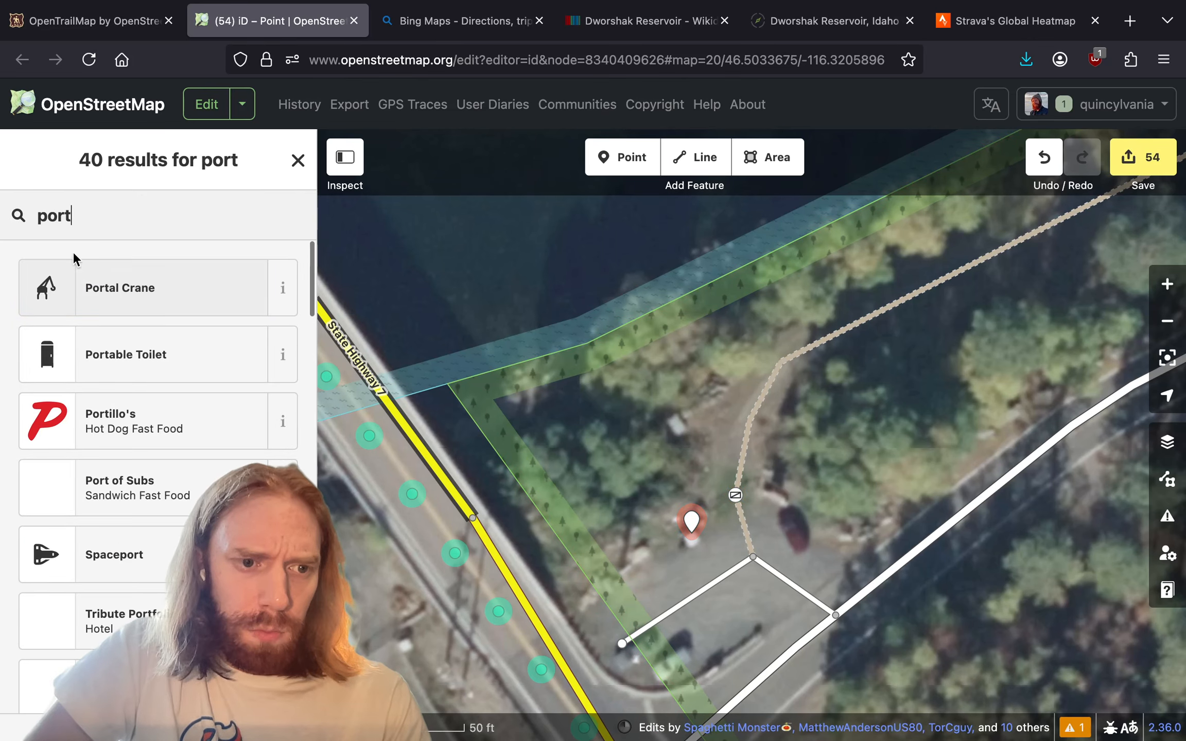
pyautogui.click(169, 336)
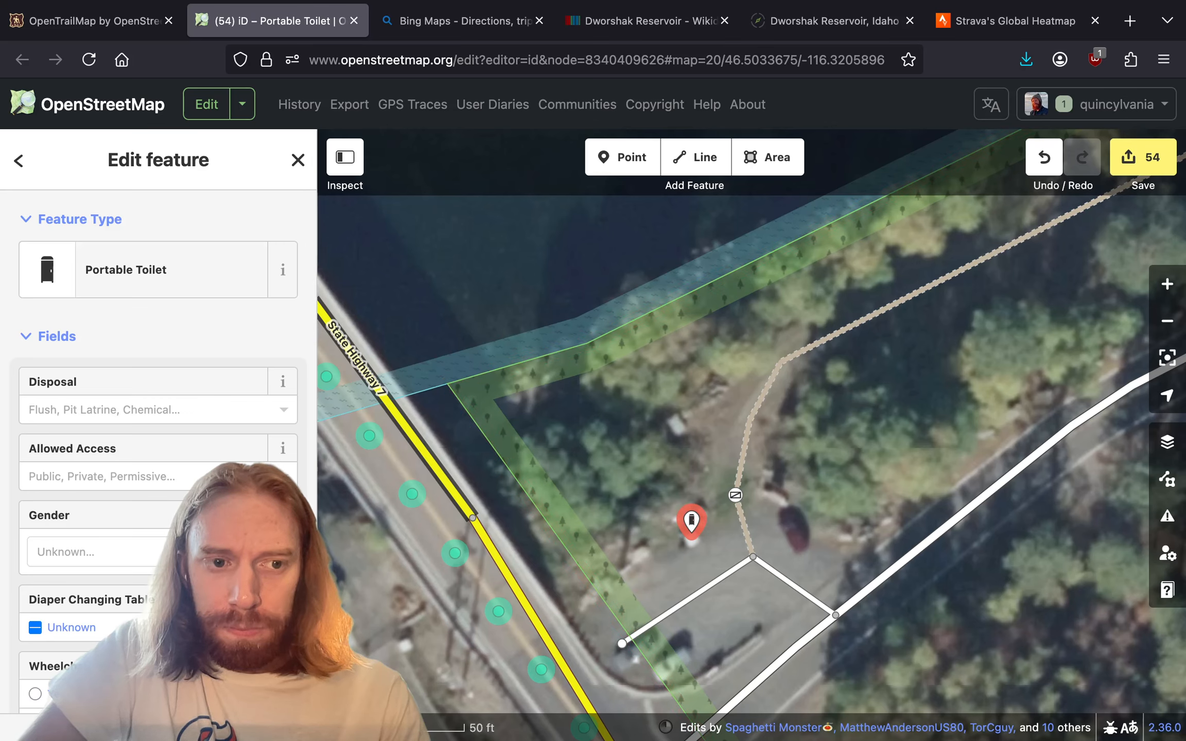
# - Add a Trash Can point directly southwest of the portable toilet
pyautogui.scroll(2, 737, 619)
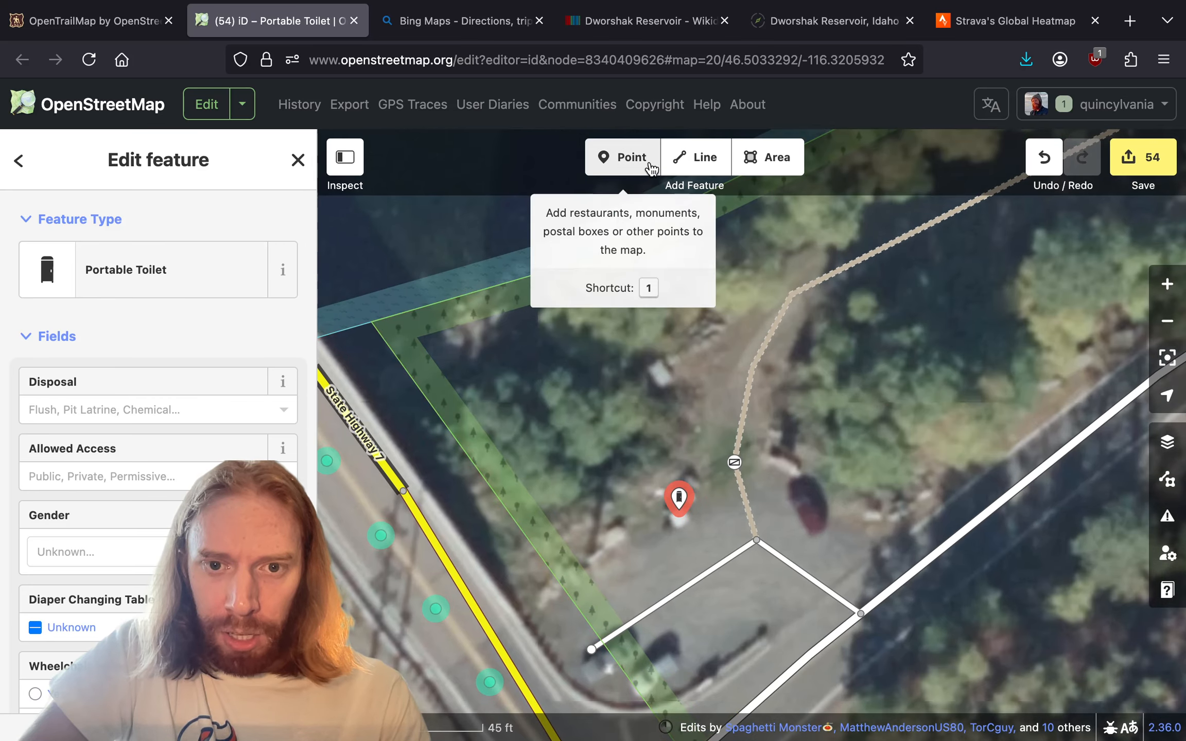
pyautogui.click(631, 157)
pyautogui.click(659, 526)
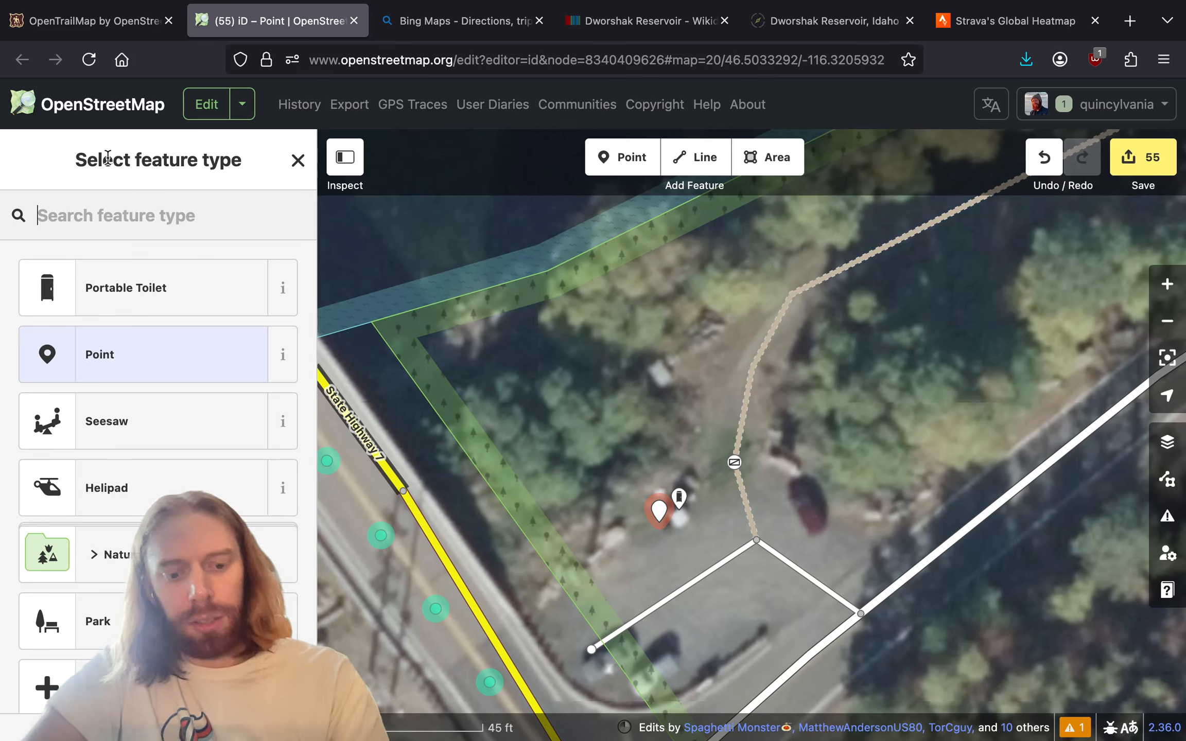
pyautogui.write('bin')
pyautogui.press('BackSpace')
pyautogui.press('BackSpace')
pyautogui.press('BackSpace')
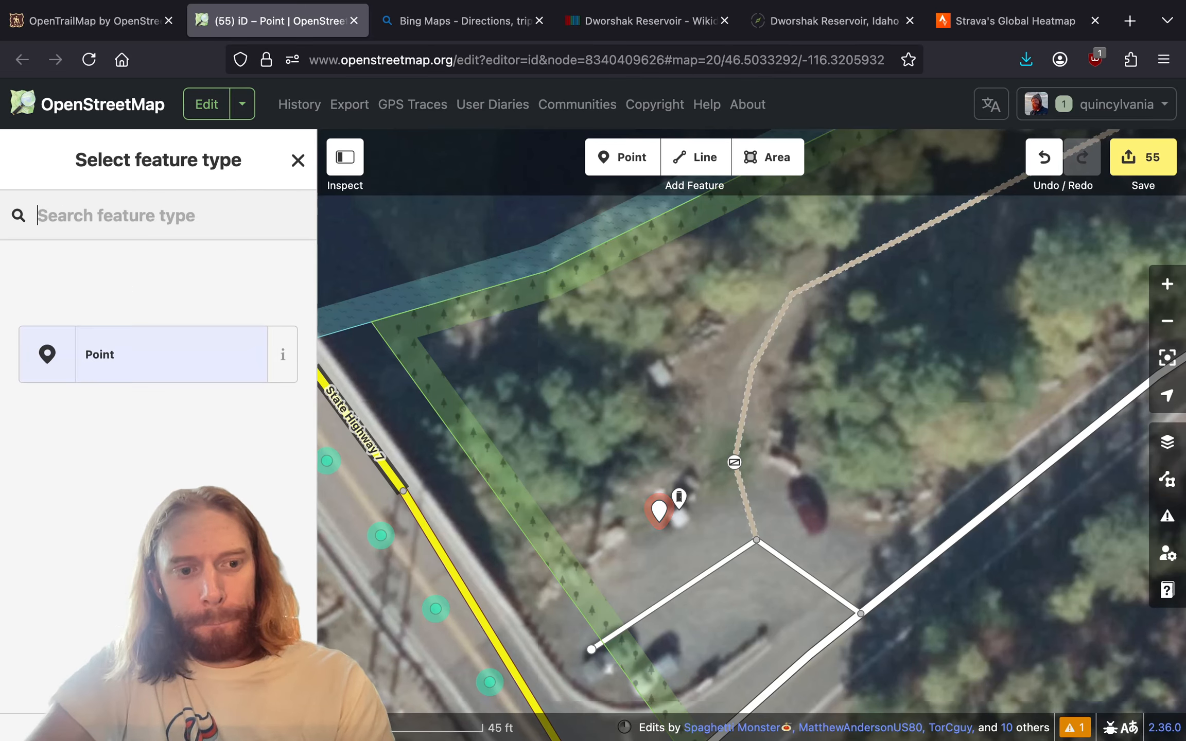
pyautogui.write('tras')
pyautogui.click(132, 266)
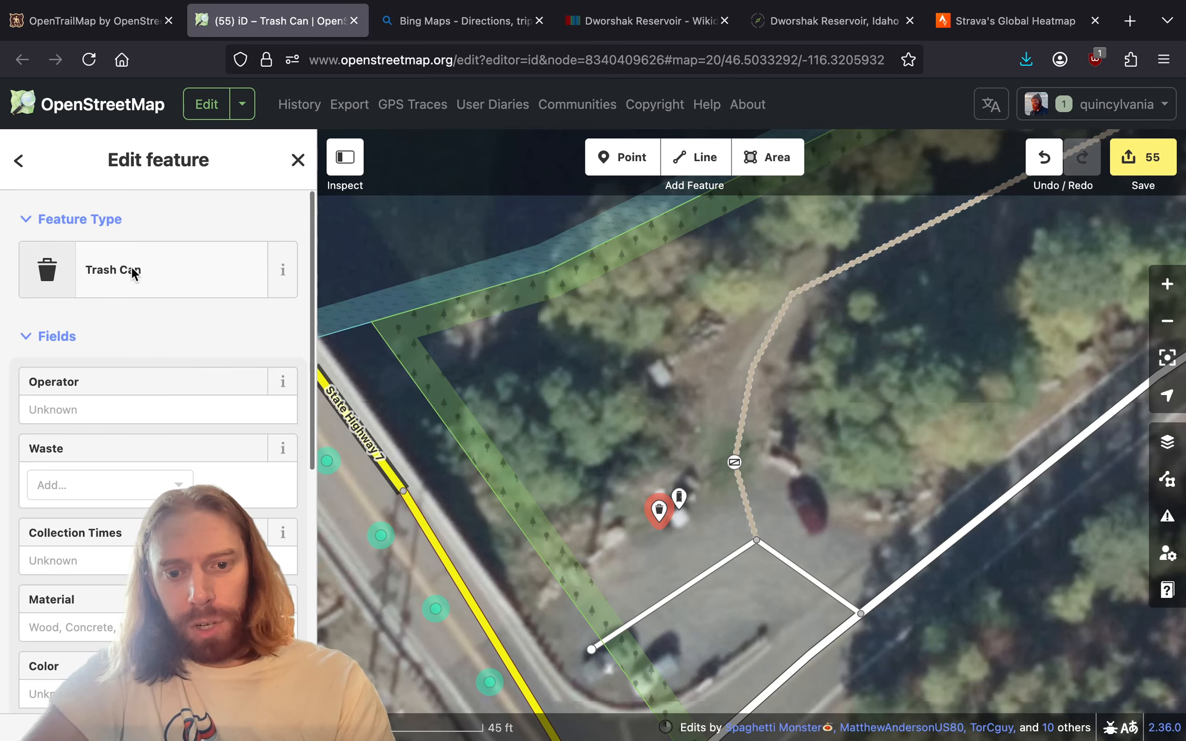
# - Shift the parking-lot service road's junction with the main road slightly west and set the service road's surface to Gravel
pyautogui.click(793, 517)
pyautogui.scroll(-3, 730, 483)
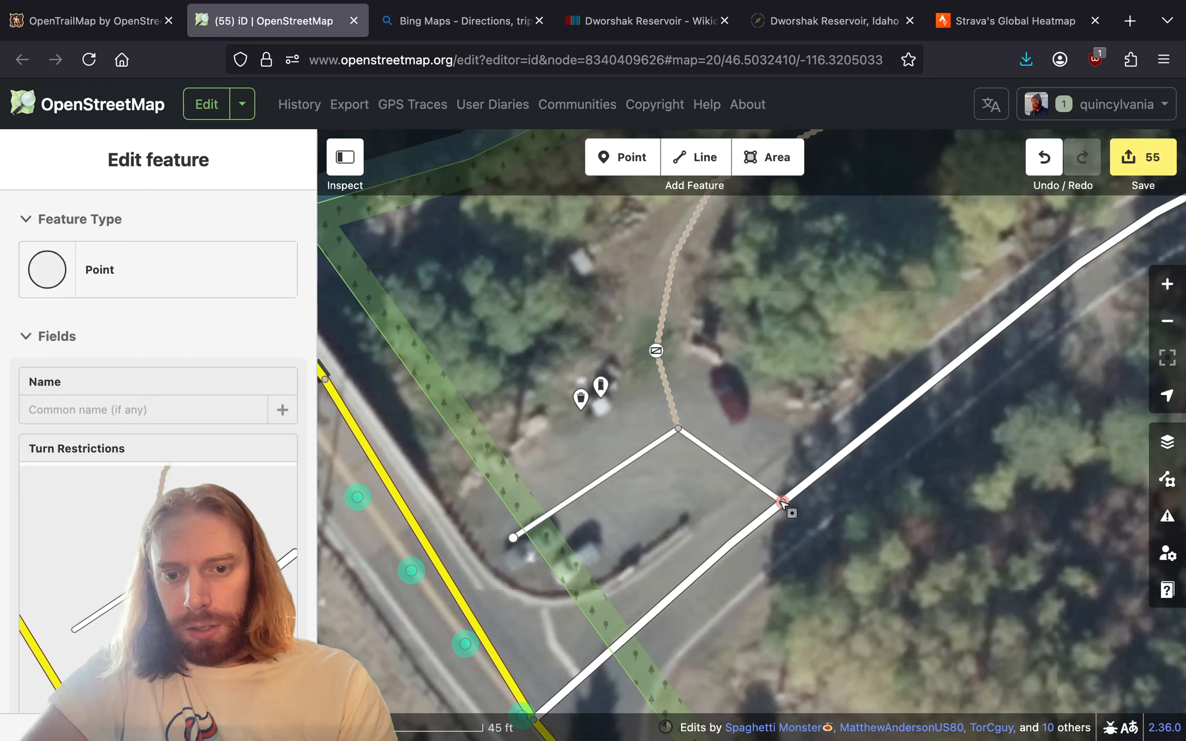
pyautogui.moveTo(782, 502); pyautogui.dragTo(772, 503)
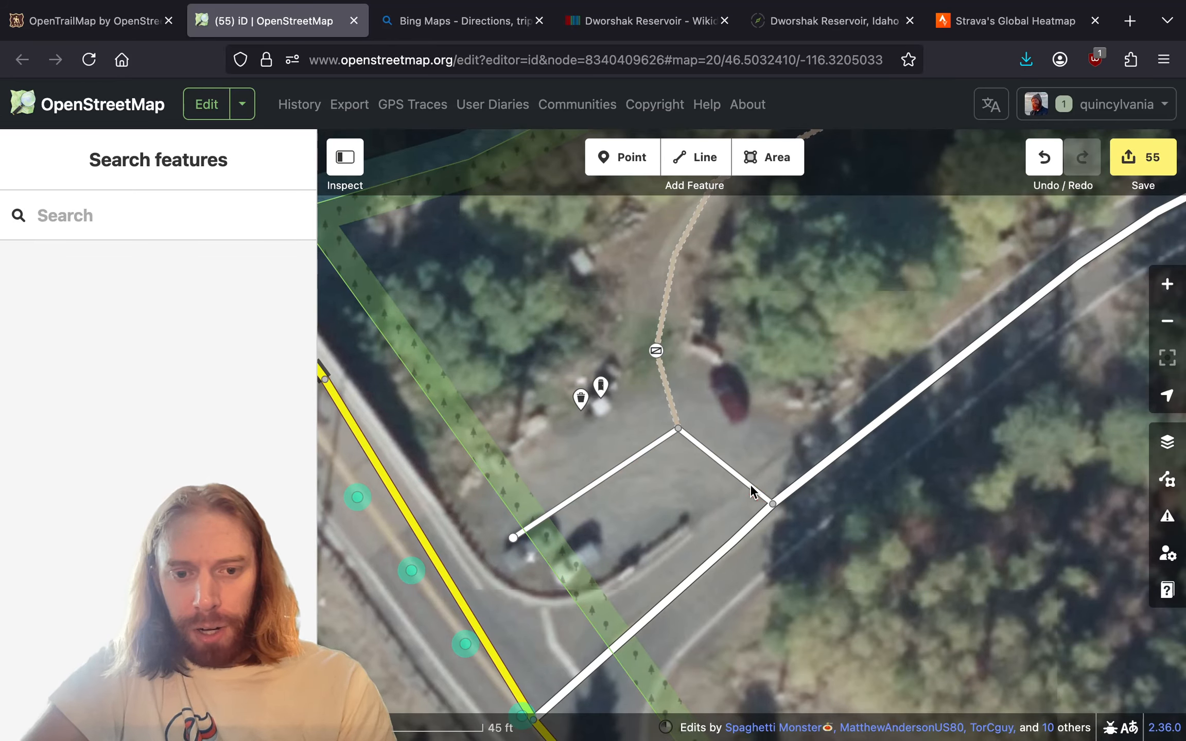
pyautogui.click(752, 491)
pyautogui.scroll(-10, 124, 578)
pyautogui.scroll(6, 123, 580)
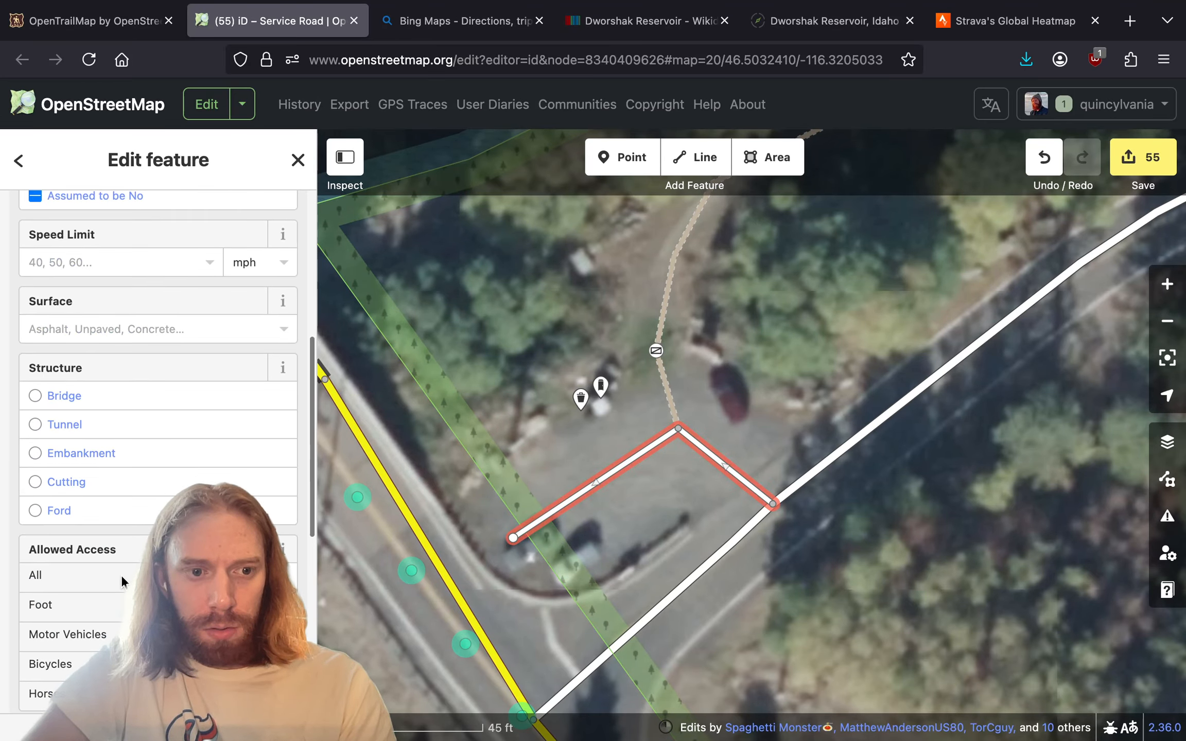
pyautogui.click(178, 325)
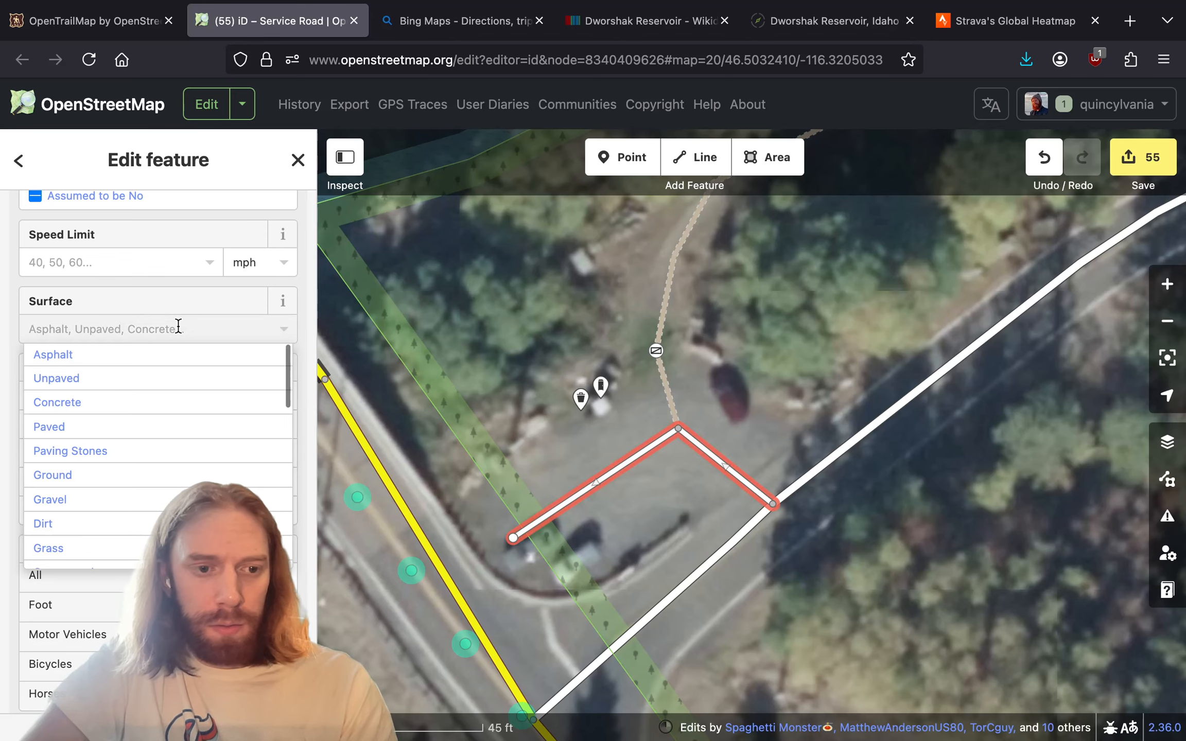
pyautogui.click(133, 498)
# - Outline the gravel lot as a Parking Lot area and pull the service road's dead end further inside it
pyautogui.click(767, 157)
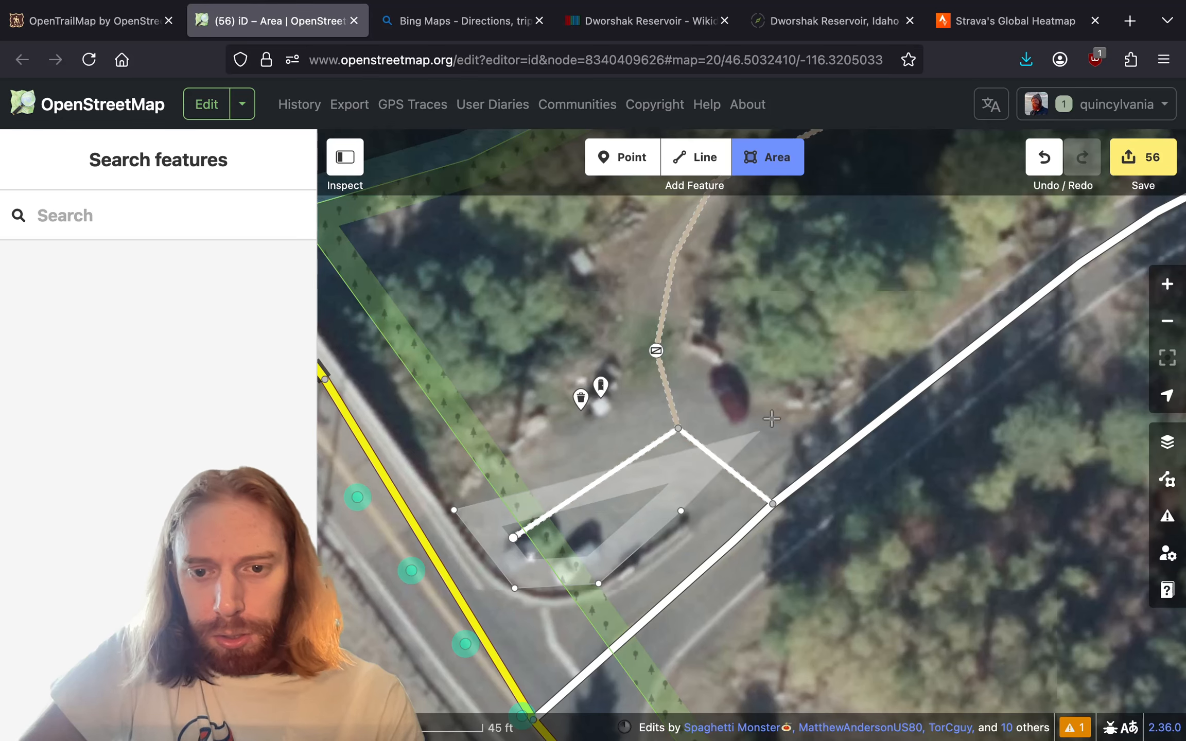
pyautogui.click(794, 424)
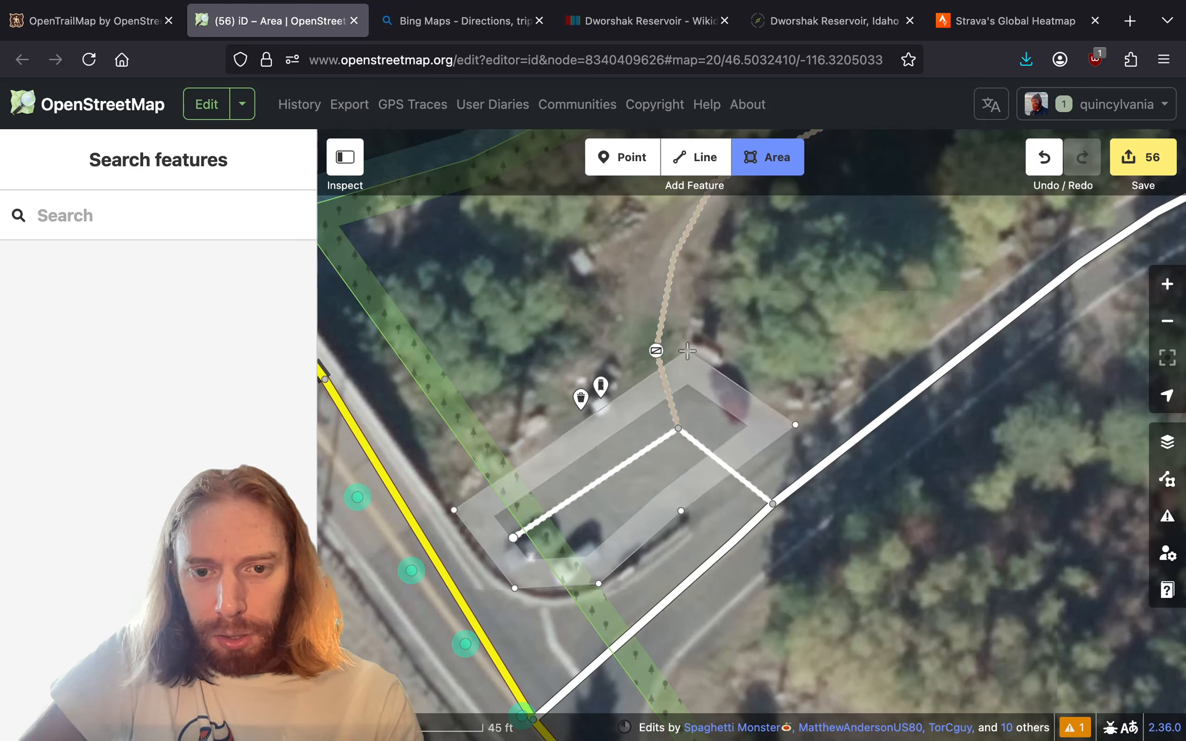
pyautogui.doubleClick(686, 351)
pyautogui.write('park')
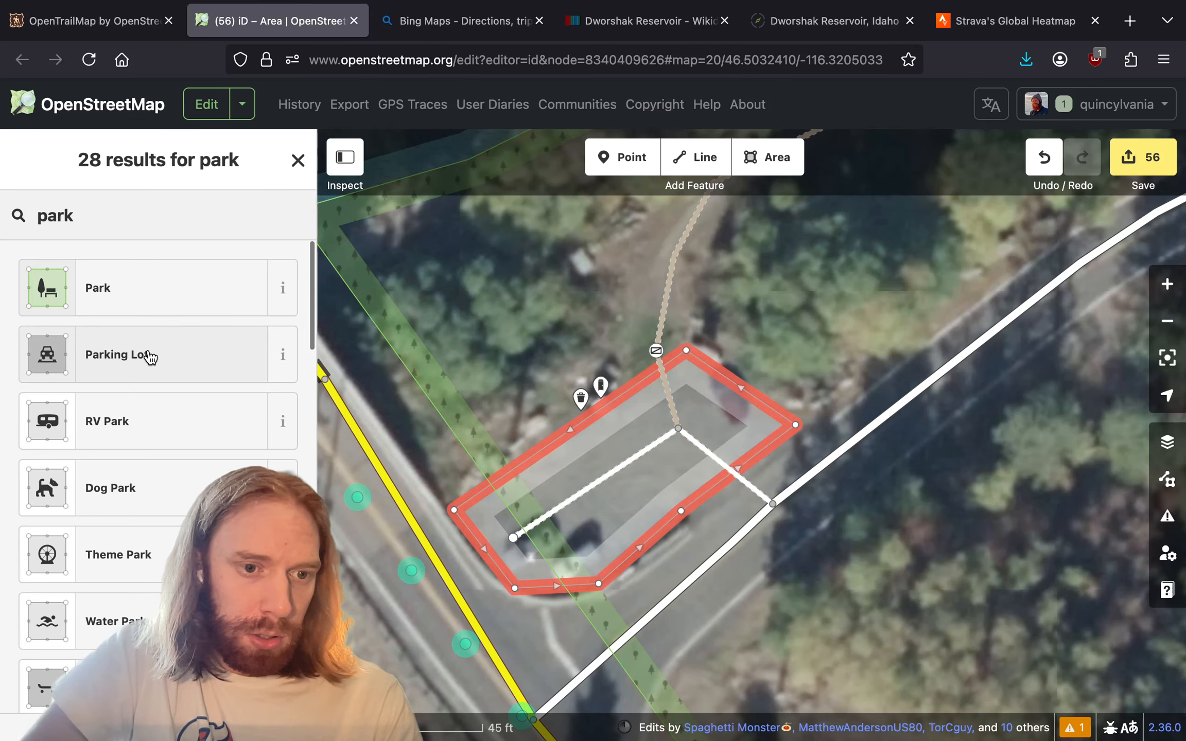
pyautogui.click(149, 353)
pyautogui.moveTo(456, 512); pyautogui.dragTo(461, 517)
pyautogui.moveTo(538, 538); pyautogui.dragTo(571, 531)
# - Make the node where the track meets the parking-lot service road a Trailhead
pyautogui.click(706, 410)
pyautogui.click(677, 430)
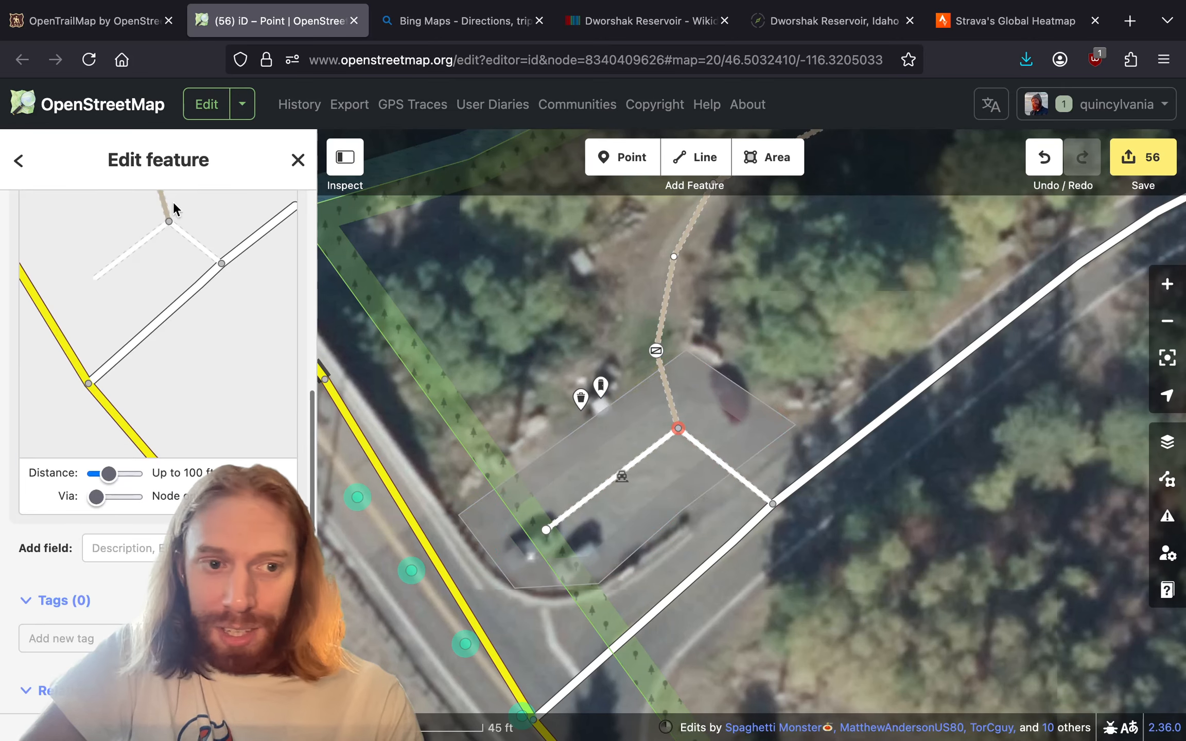
pyautogui.scroll(10, 204, 394)
pyautogui.click(177, 283)
pyautogui.write('train')
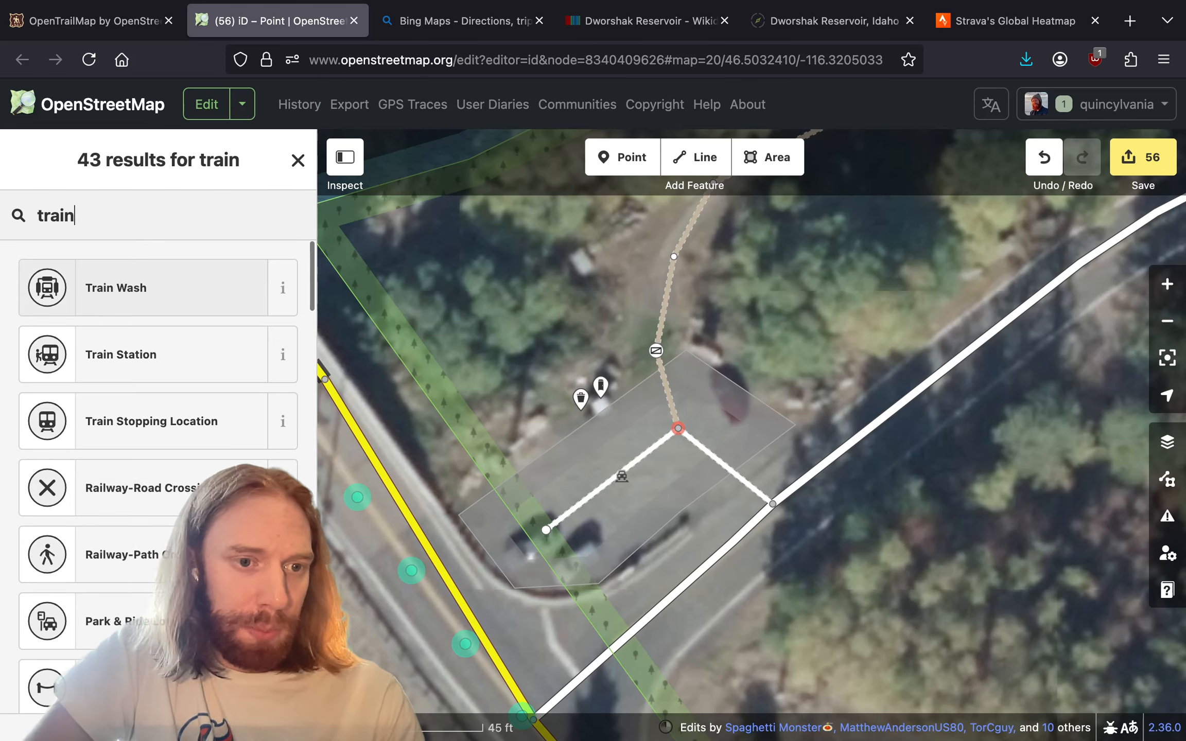
pyautogui.press('BackSpace')
pyautogui.write('l')
pyautogui.press('Return')
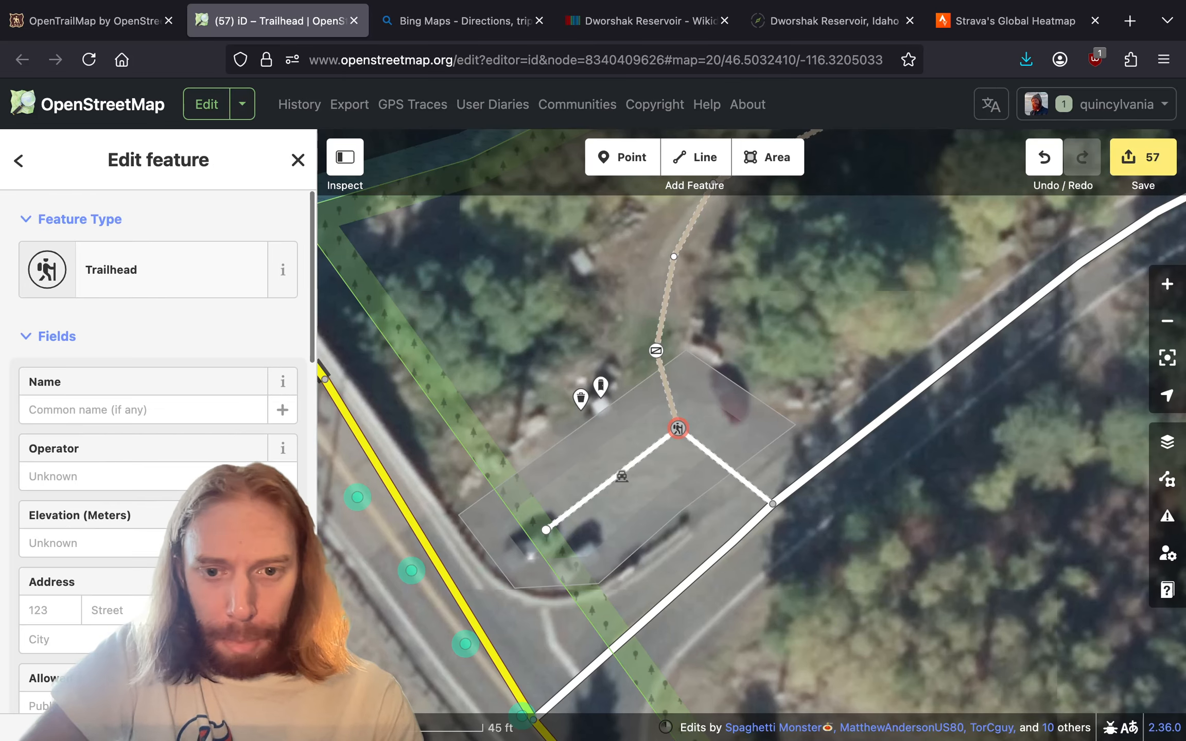
pyautogui.click(811, 325)
# - Set the south-bank track's allowed access for motor vehicles to private
pyautogui.click(730, 380)
pyautogui.click(672, 404)
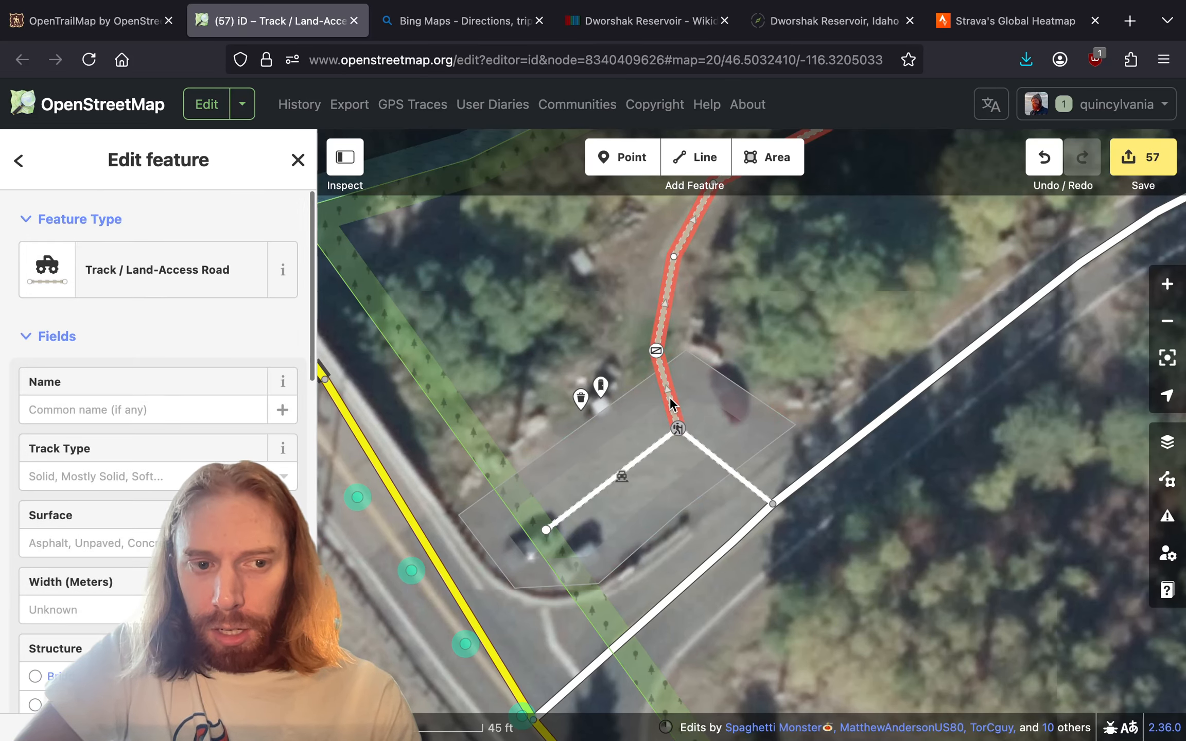
pyautogui.scroll(-10, 666, 352)
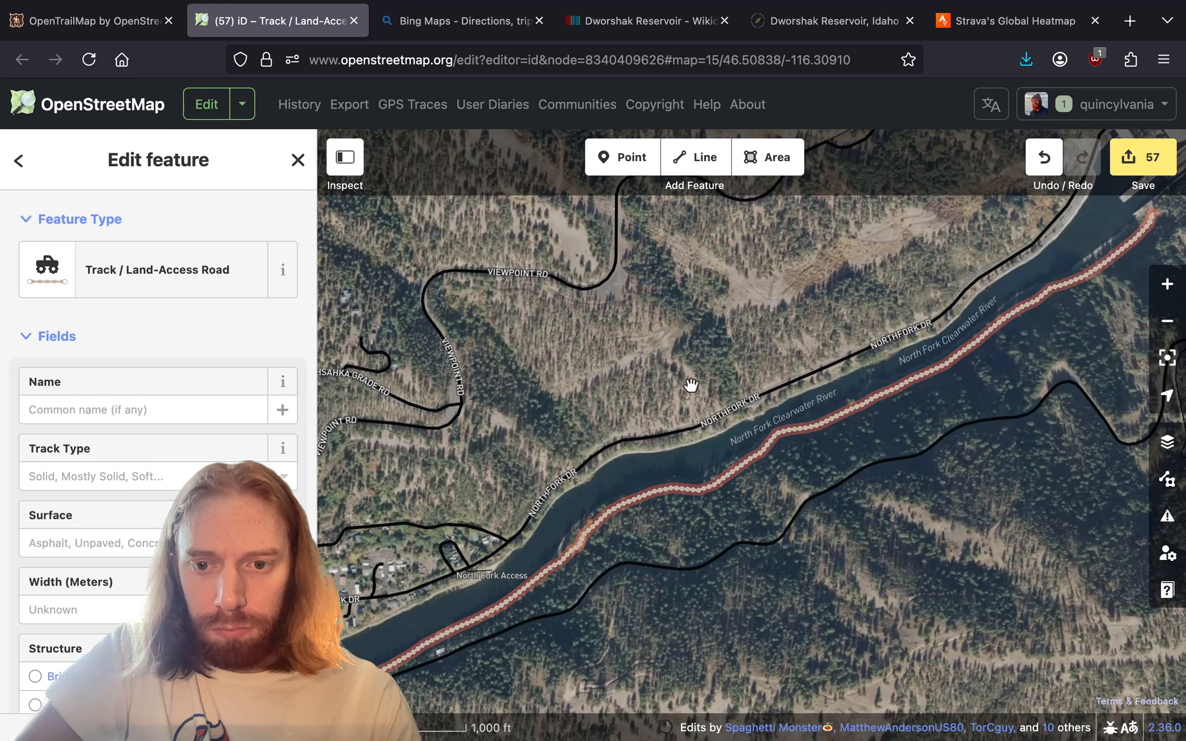
pyautogui.scroll(-6, 252, 285)
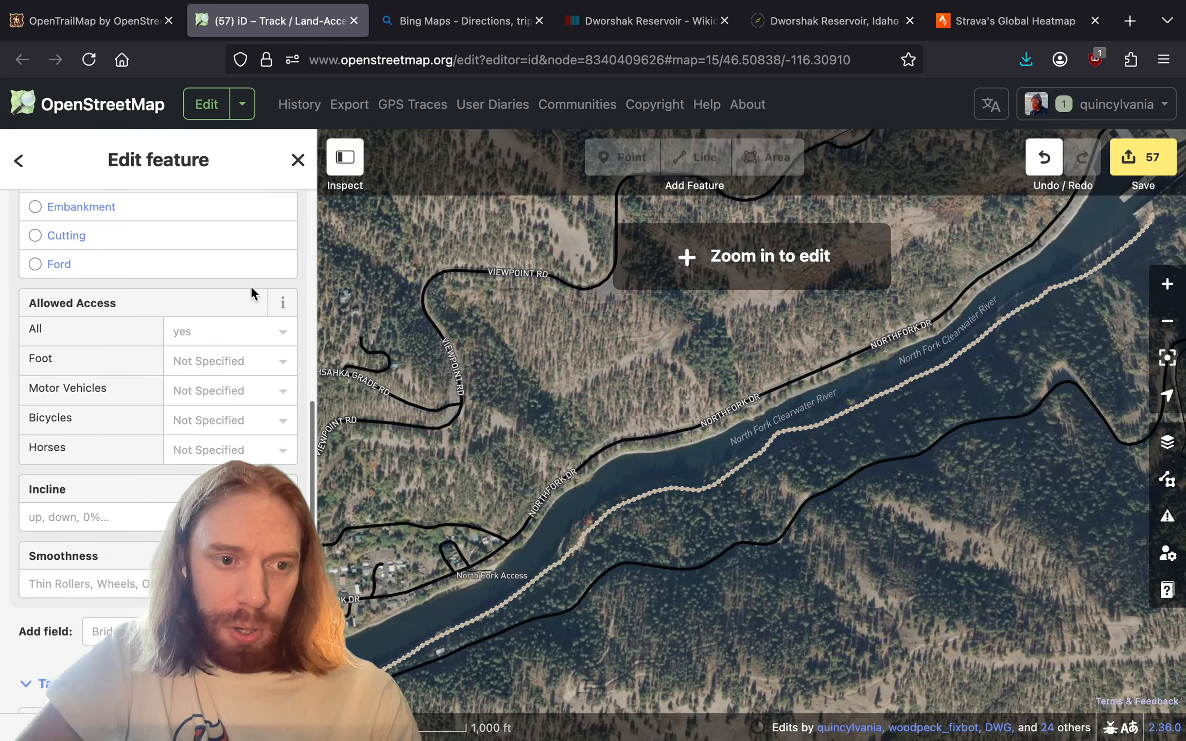
pyautogui.click(200, 361)
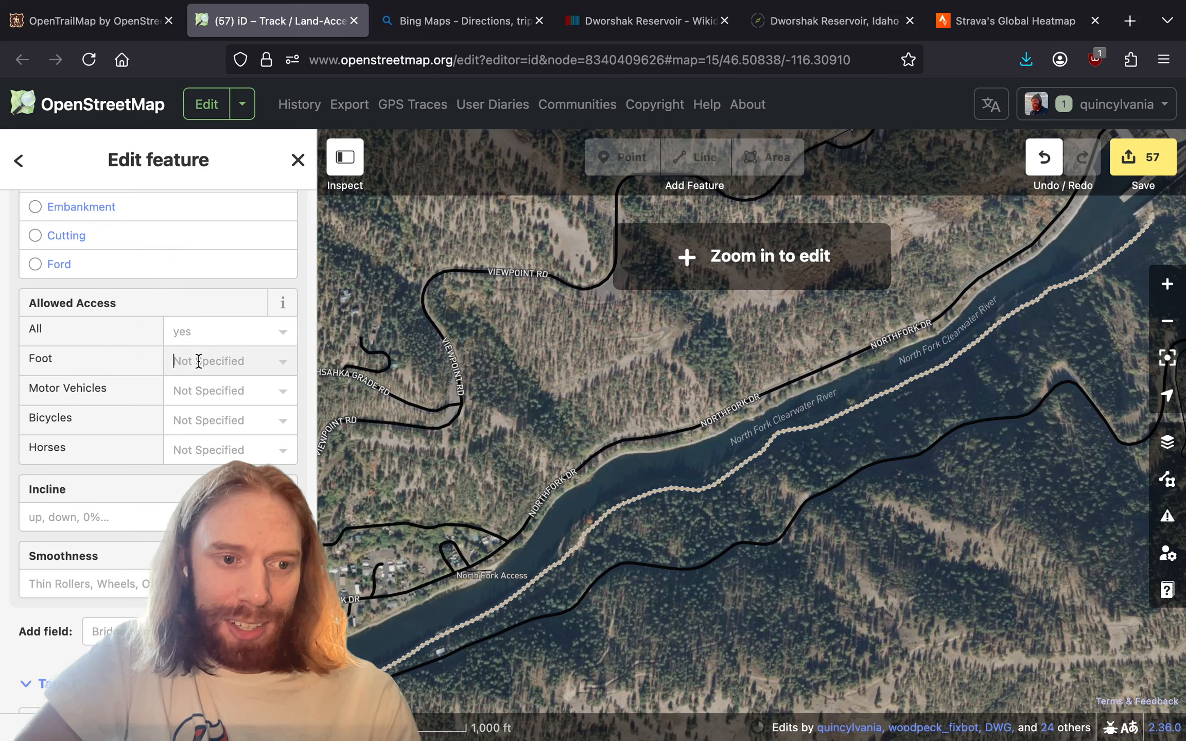
pyautogui.click(185, 387)
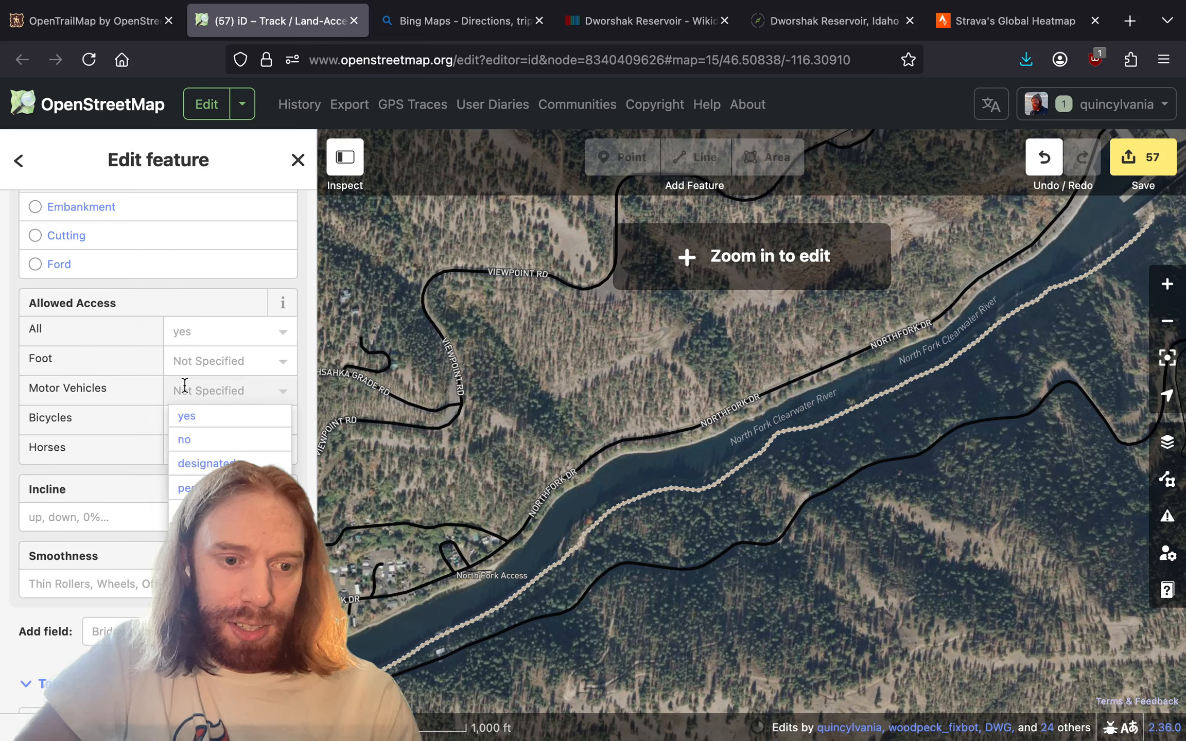
pyautogui.click(252, 359)
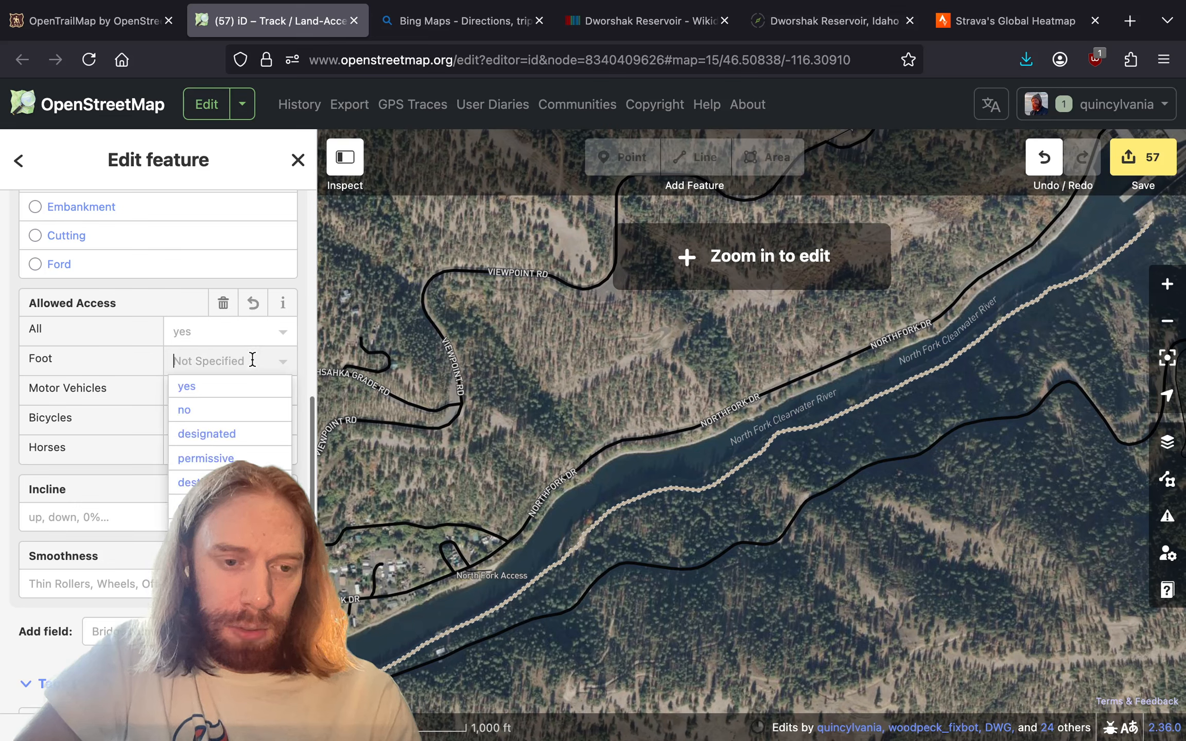
pyautogui.click(157, 286)
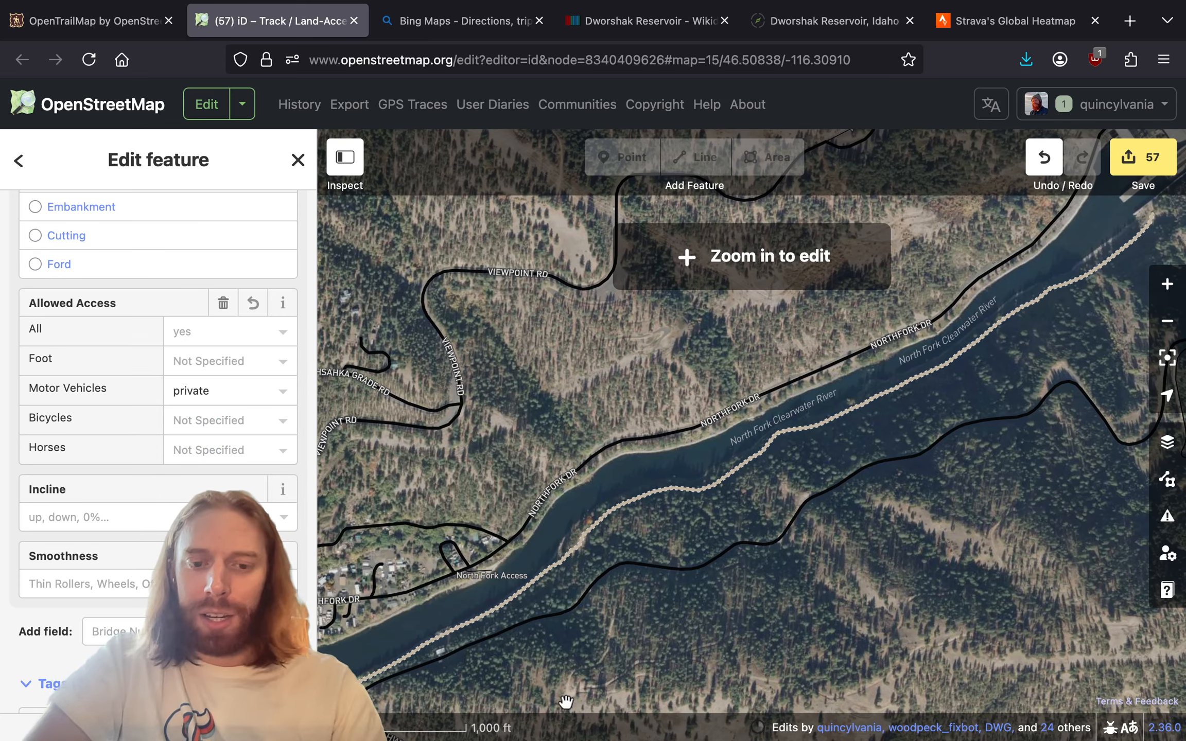
# - Return to the parking lot and review the fields of its service road and of the trailhead
pyautogui.moveTo(565, 701); pyautogui.dragTo(843, 425)
pyautogui.scroll(5, 649, 413)
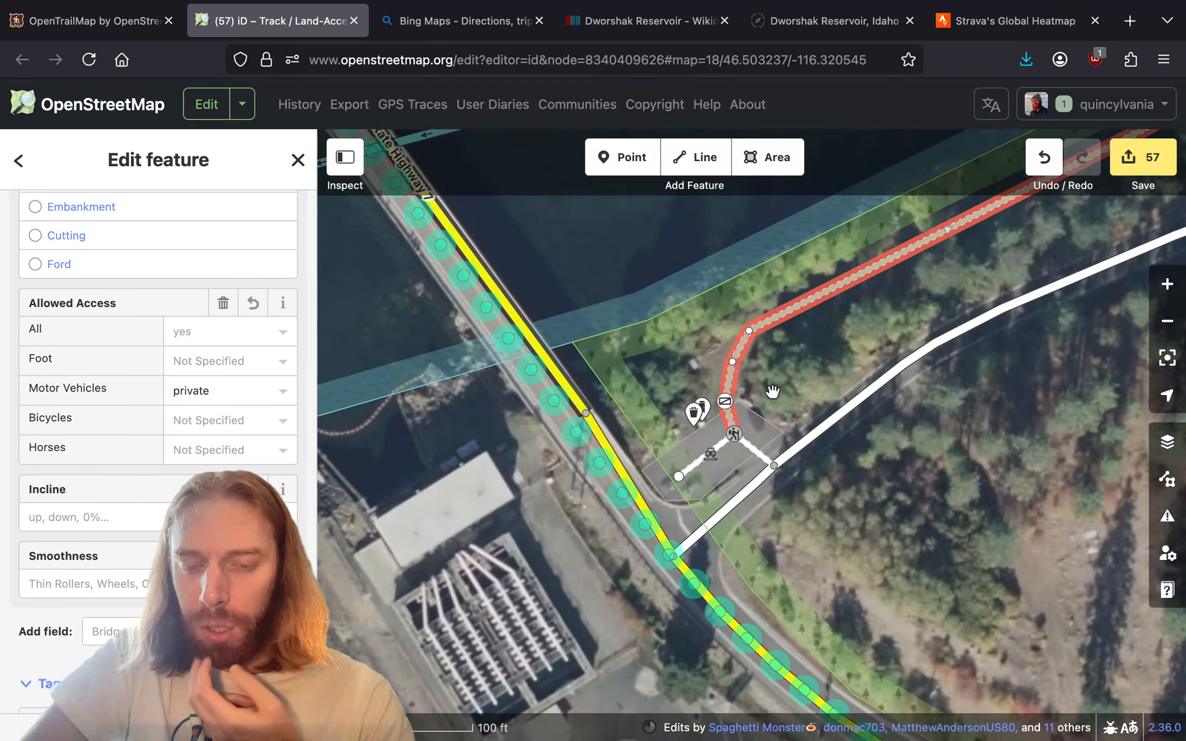
pyautogui.scroll(2, 772, 391)
pyautogui.click(754, 408)
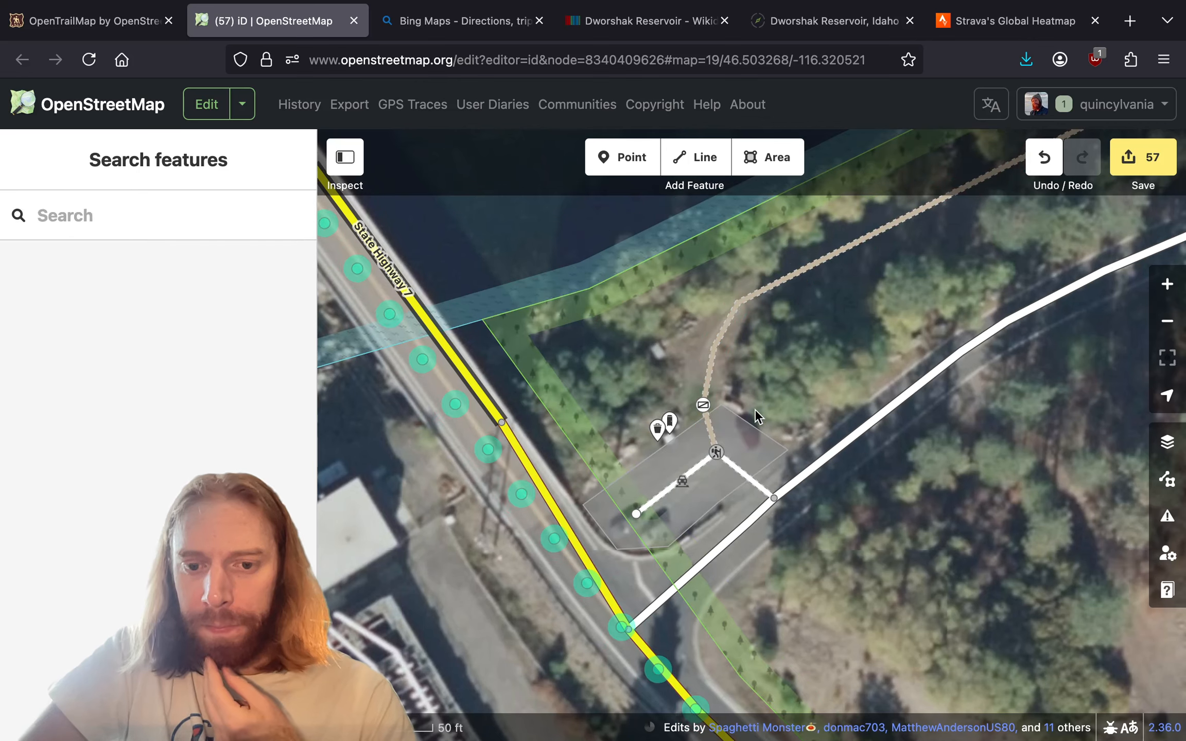
pyautogui.click(721, 453)
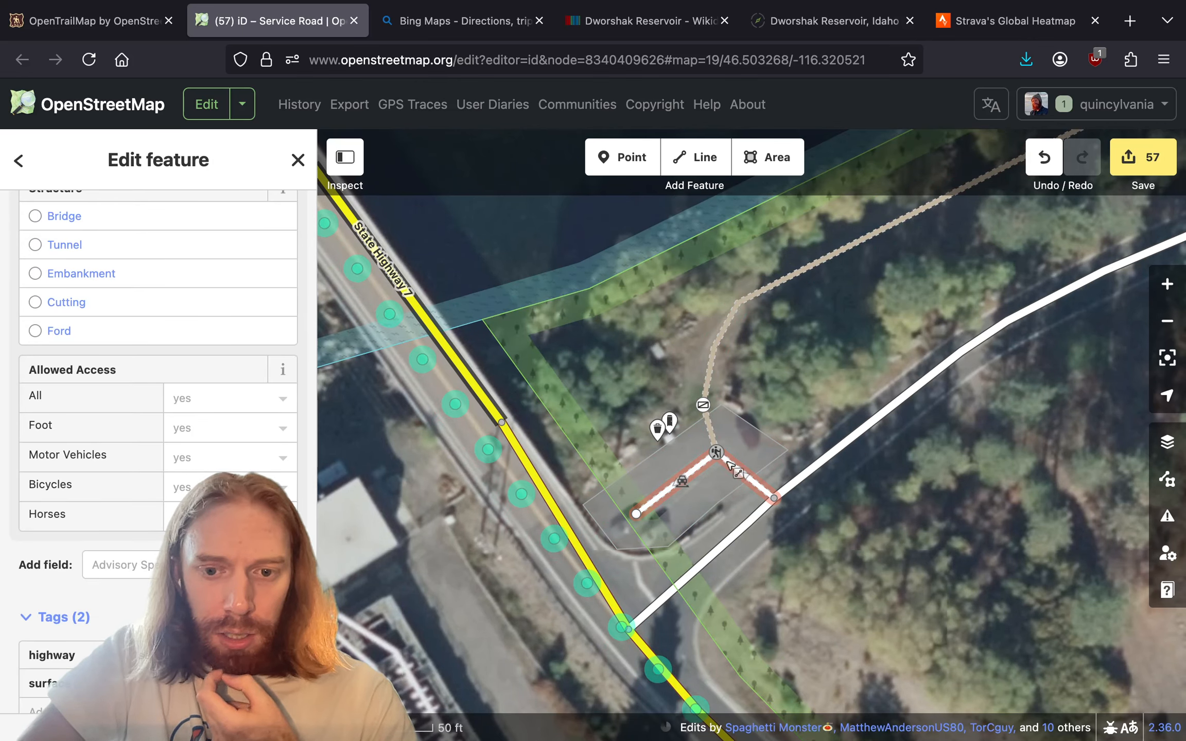
pyautogui.scroll(10, 3, 299)
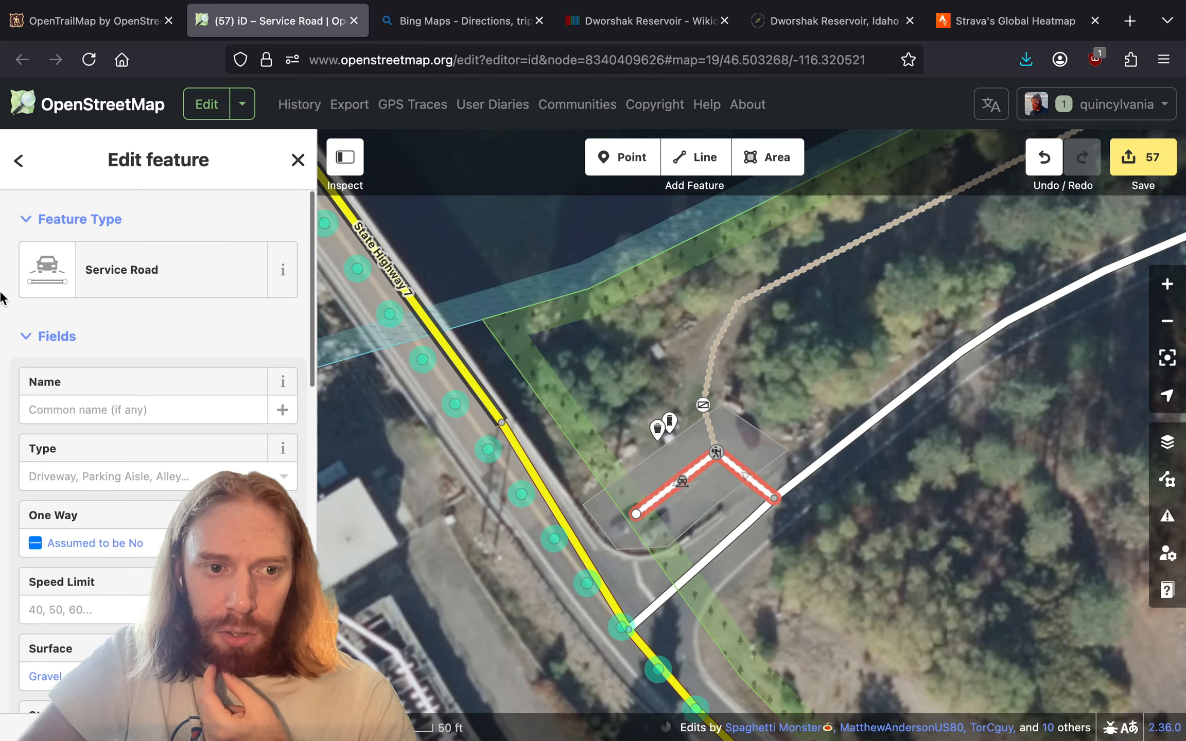
pyautogui.click(717, 452)
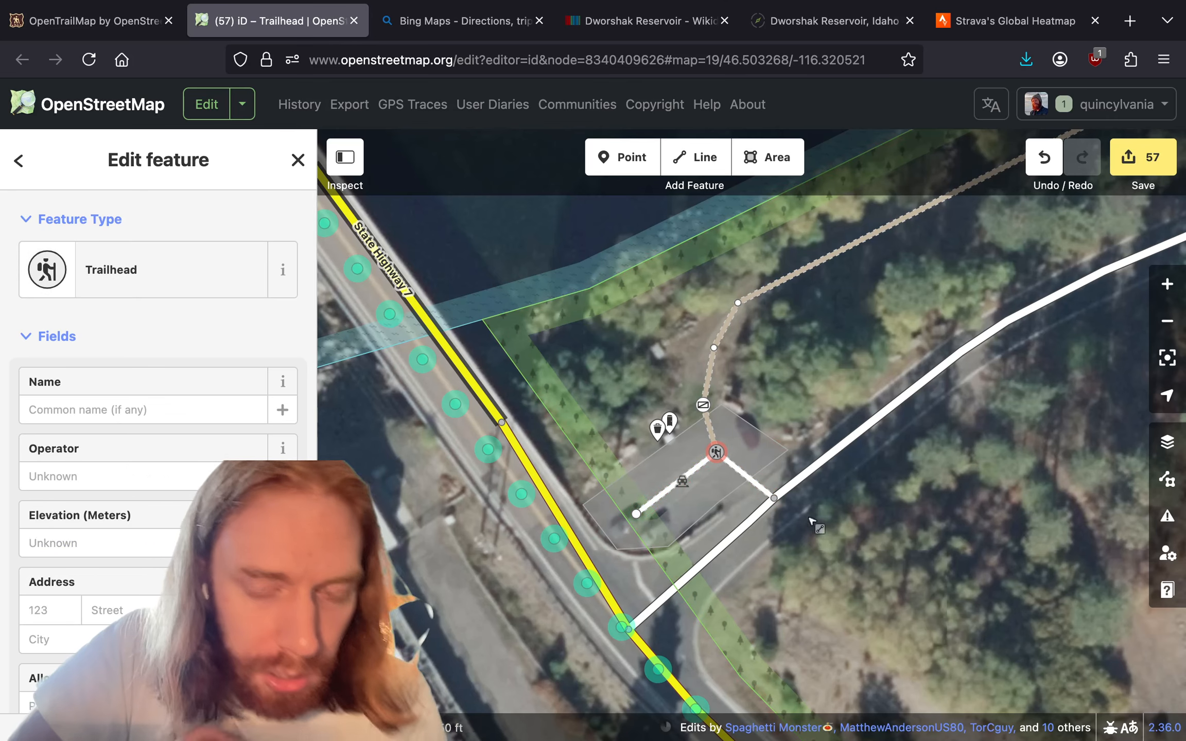
# - Survey the highway and south bank around the parking lot and examine the relation membership of the rectangular boundary line east of it
pyautogui.moveTo(778, 378); pyautogui.dragTo(819, 288)
pyautogui.scroll(-5, 788, 292)
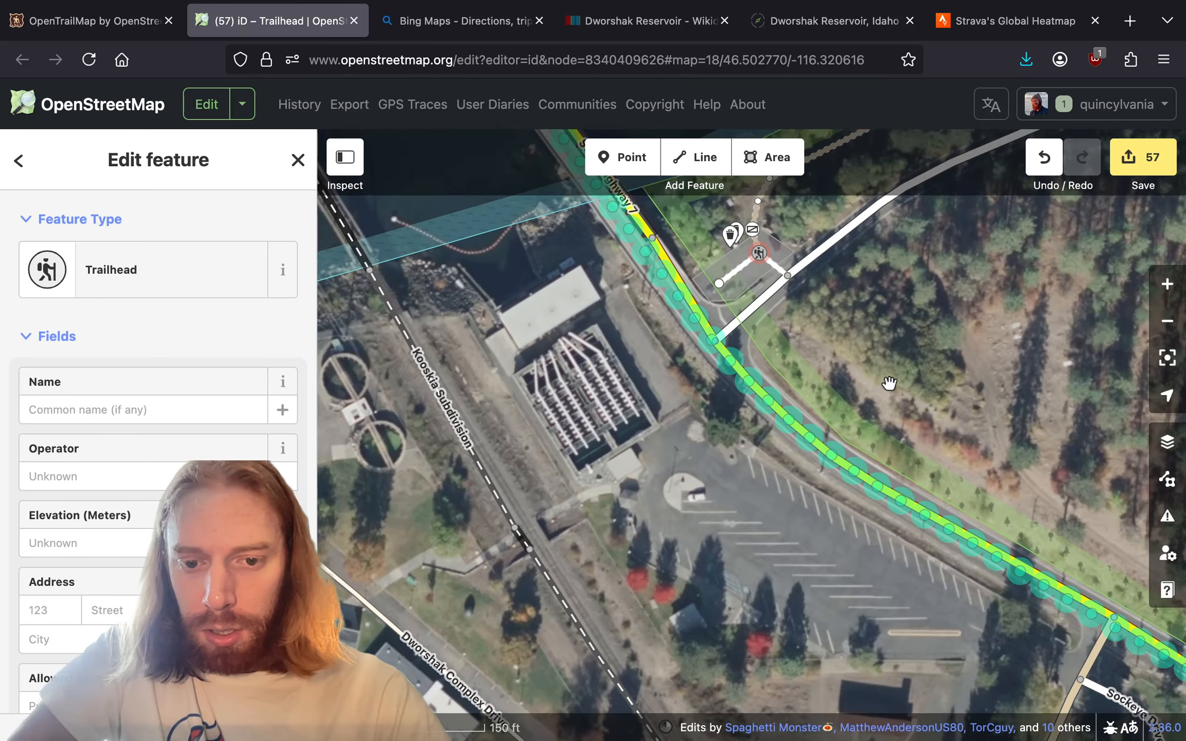
pyautogui.click(890, 385)
pyautogui.moveTo(889, 384); pyautogui.dragTo(684, 302)
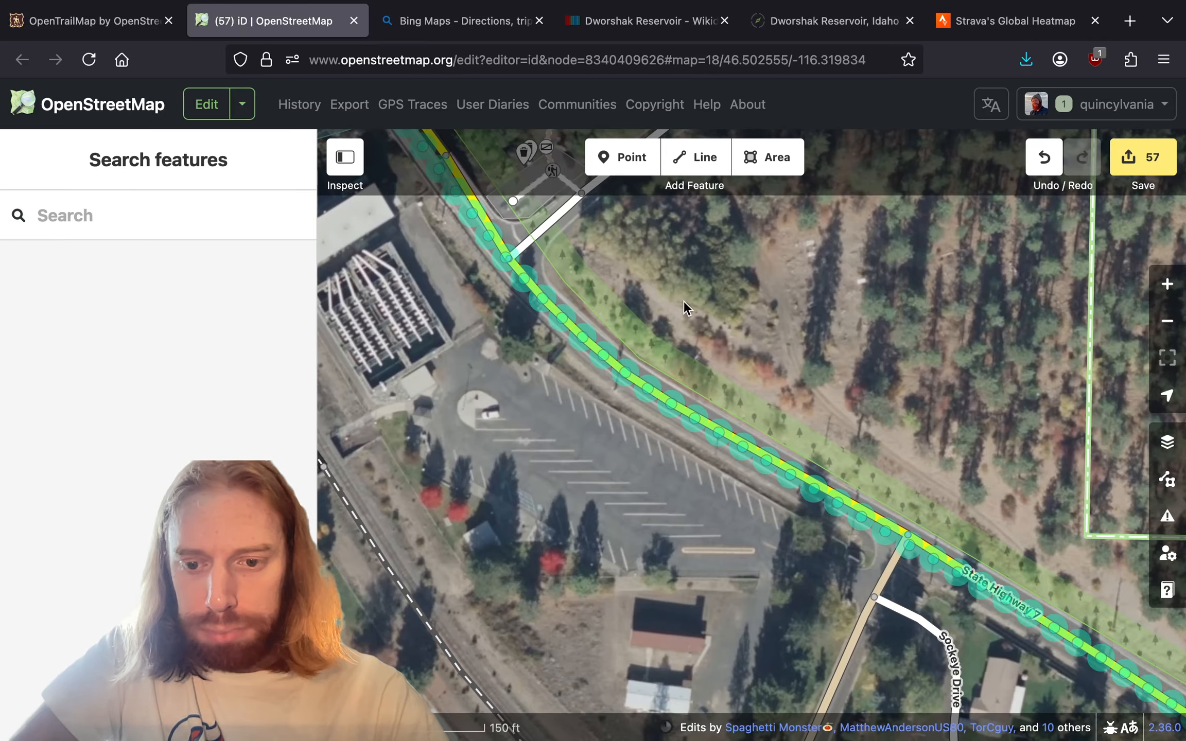
pyautogui.moveTo(558, 487); pyautogui.dragTo(649, 489)
pyautogui.scroll(-5, 651, 490)
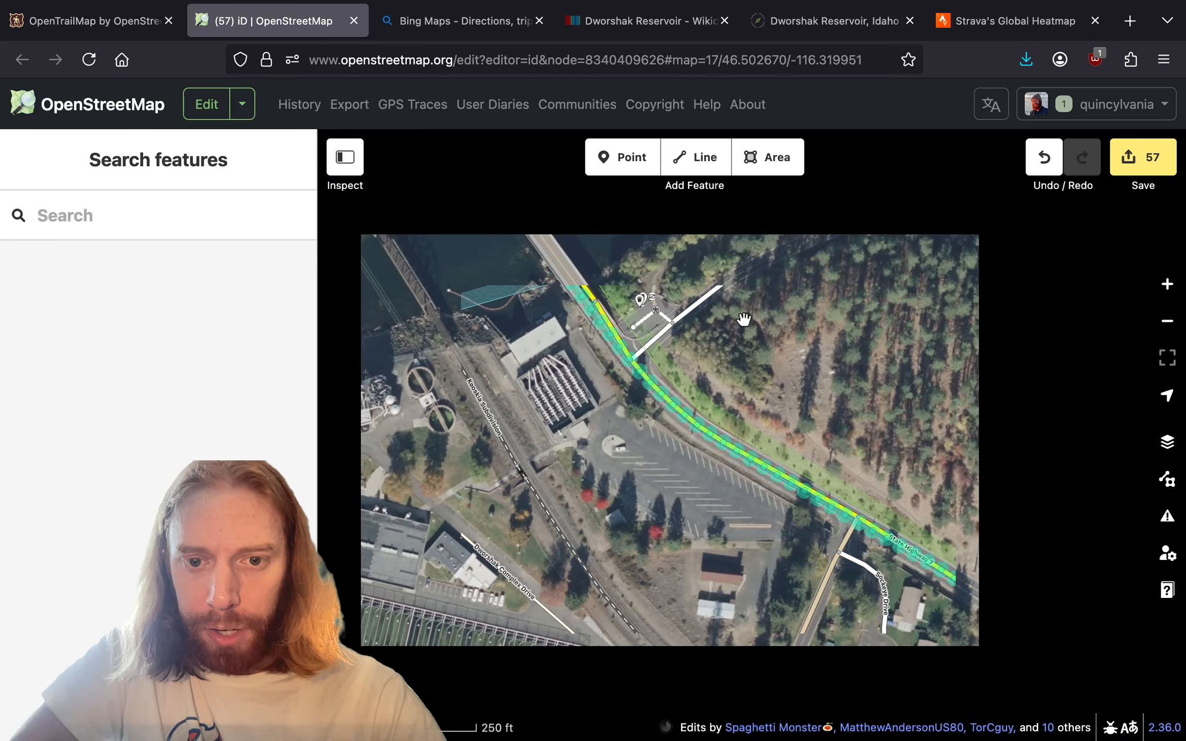
pyautogui.moveTo(744, 320); pyautogui.dragTo(628, 554)
pyautogui.moveTo(919, 361); pyautogui.dragTo(663, 487)
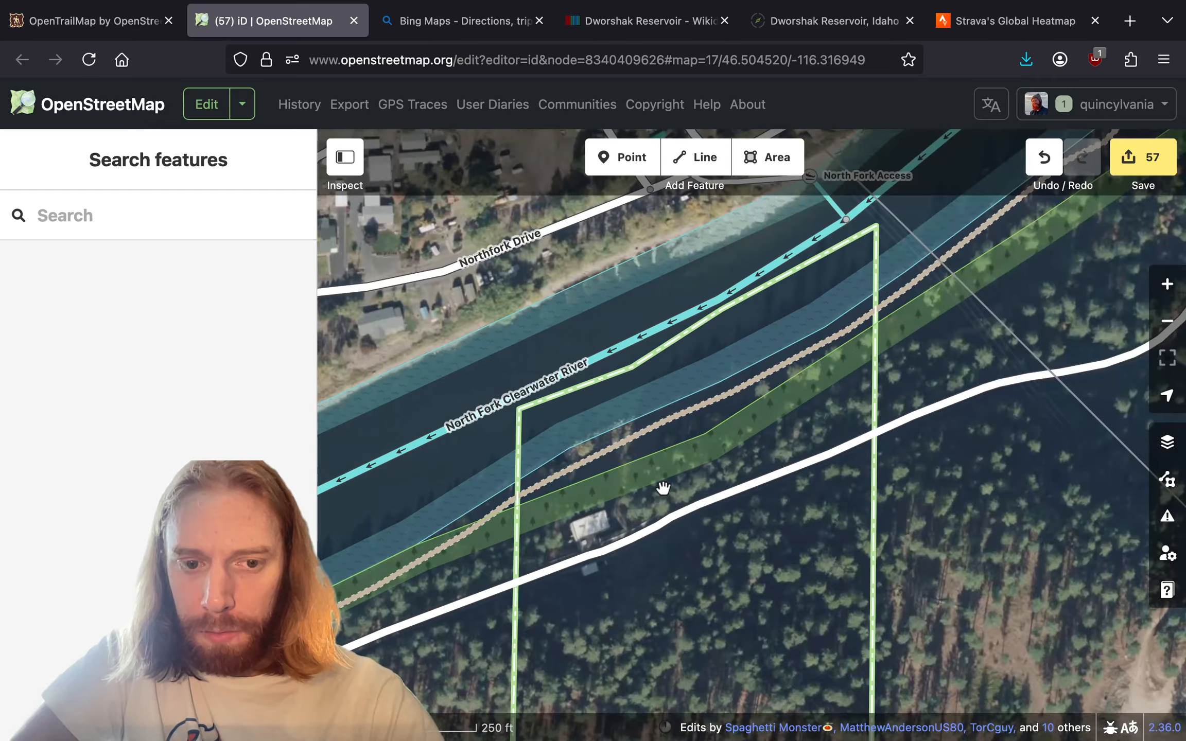
pyautogui.scroll(-5, 663, 487)
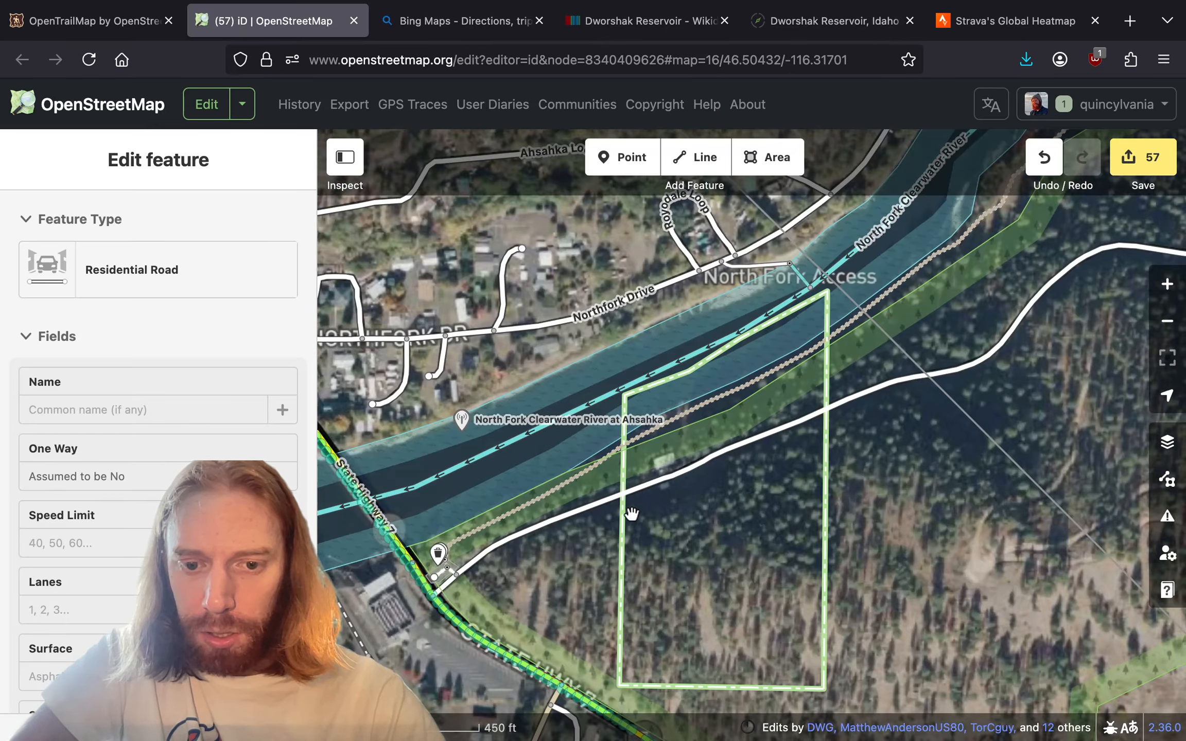
pyautogui.click(624, 529)
pyautogui.scroll(-3, 247, 530)
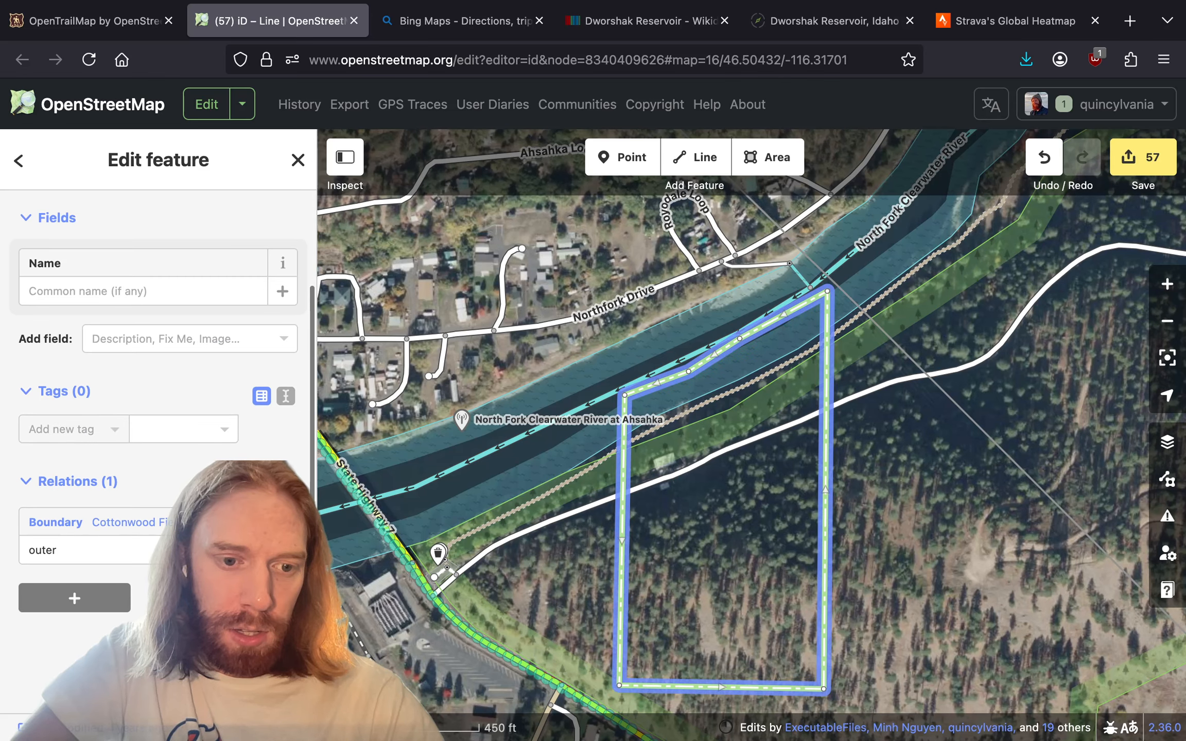
# - Open the Cottonwood Field Office boundary relation of the rectangular line, review its tags, and clear the selection
pyautogui.moveTo(319, 528); pyautogui.dragTo(428, 528)
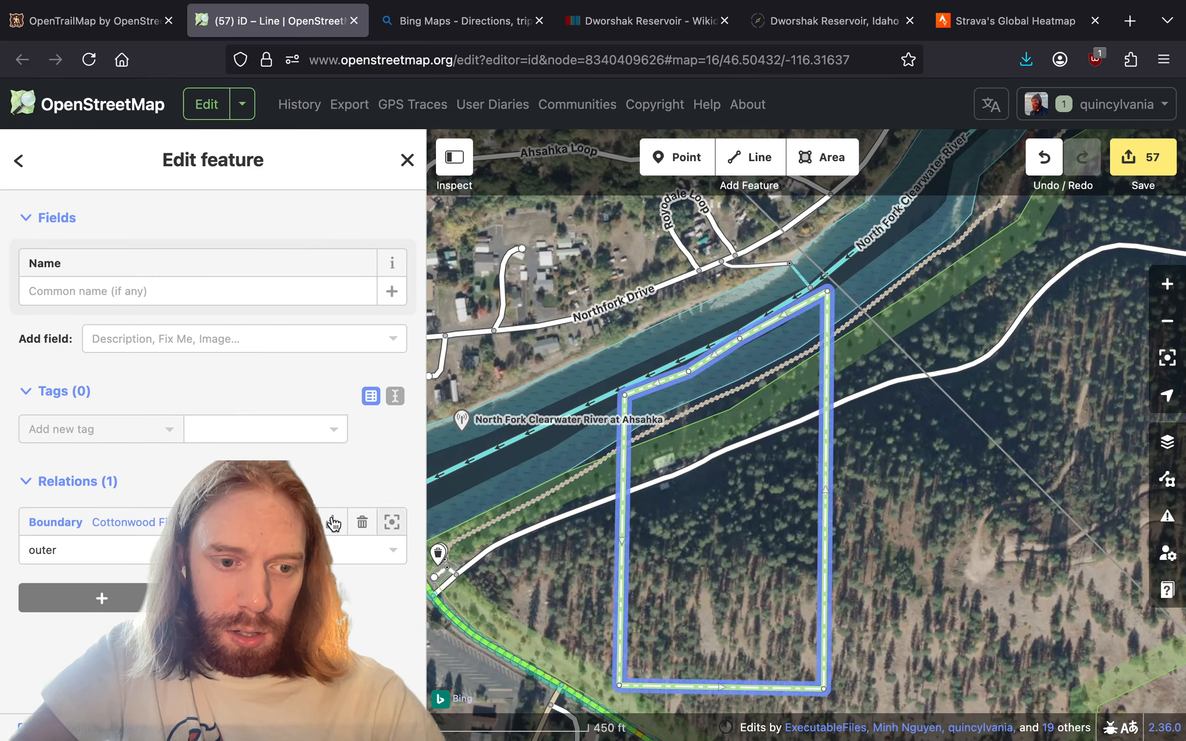
pyautogui.click(54, 522)
pyautogui.scroll(-4, 213, 350)
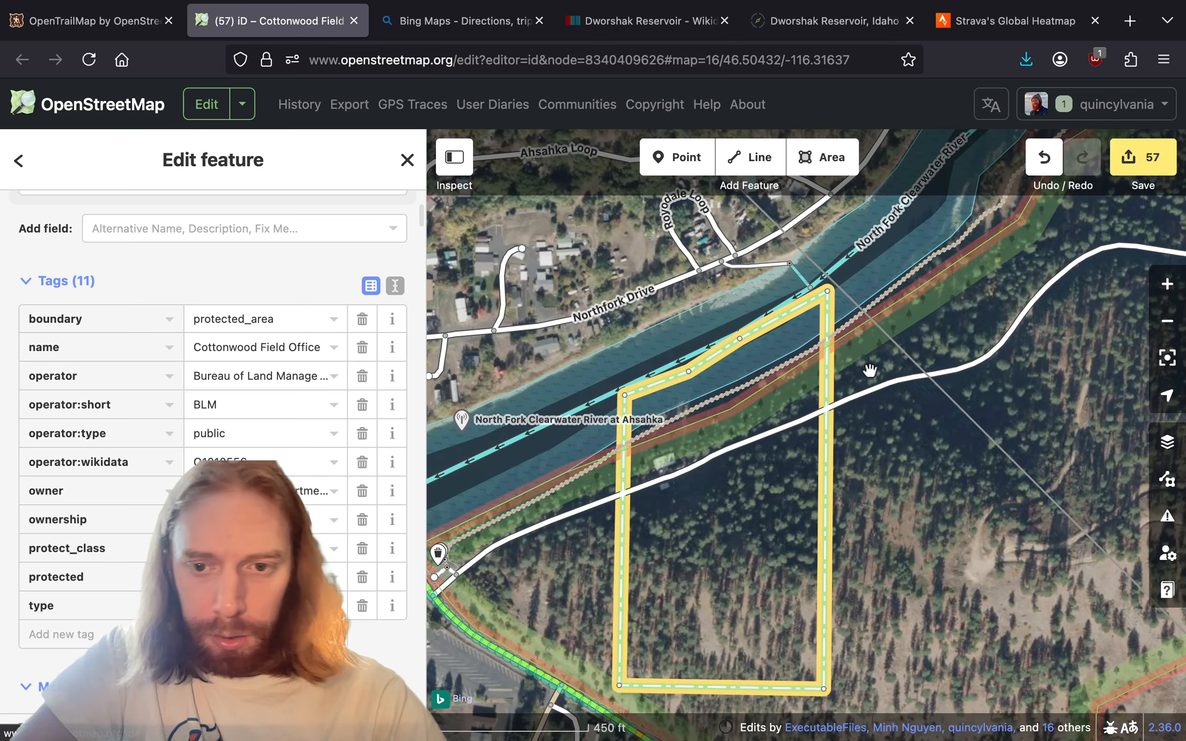
pyautogui.click(930, 458)
# - Survey the North Fork Clearwater River corridor from the boundary area upstream to Dworshak Dam and the shore beyond it
pyautogui.hscroll(4, 927, 459)
pyautogui.scroll(4, 927, 458)
pyautogui.hscroll(4, 911, 485)
pyautogui.scroll(2, 911, 485)
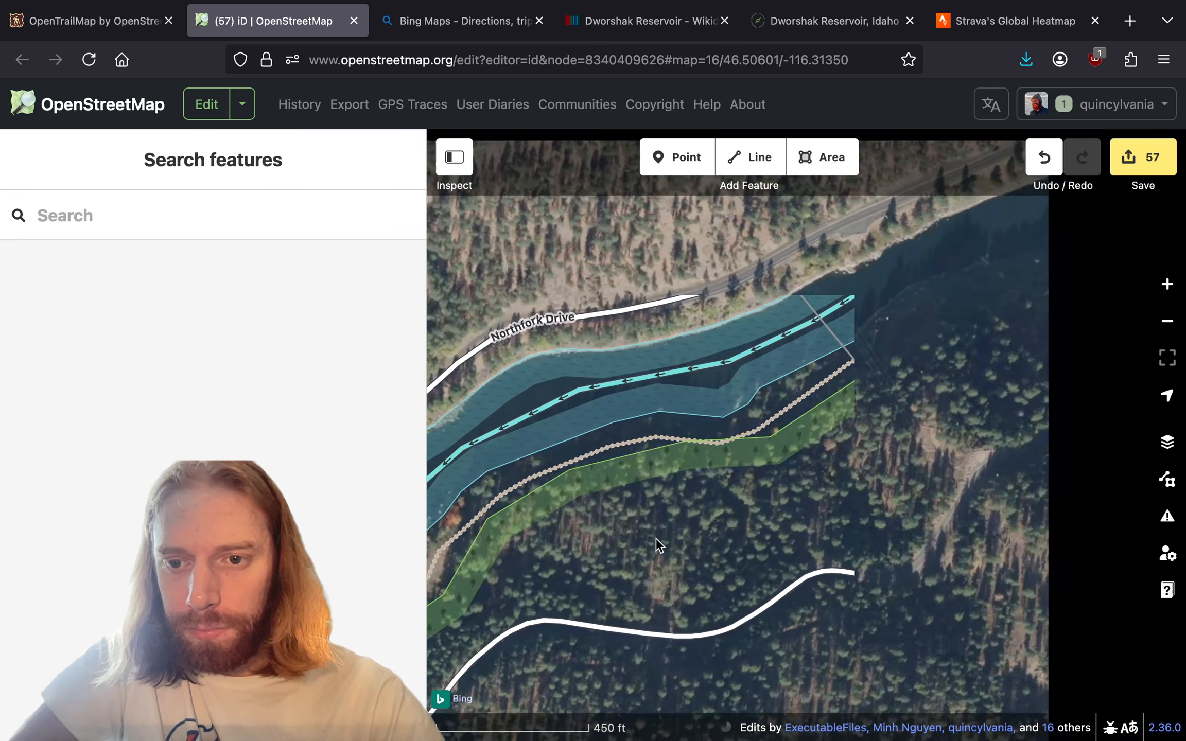
pyautogui.moveTo(424, 332); pyautogui.dragTo(291, 331)
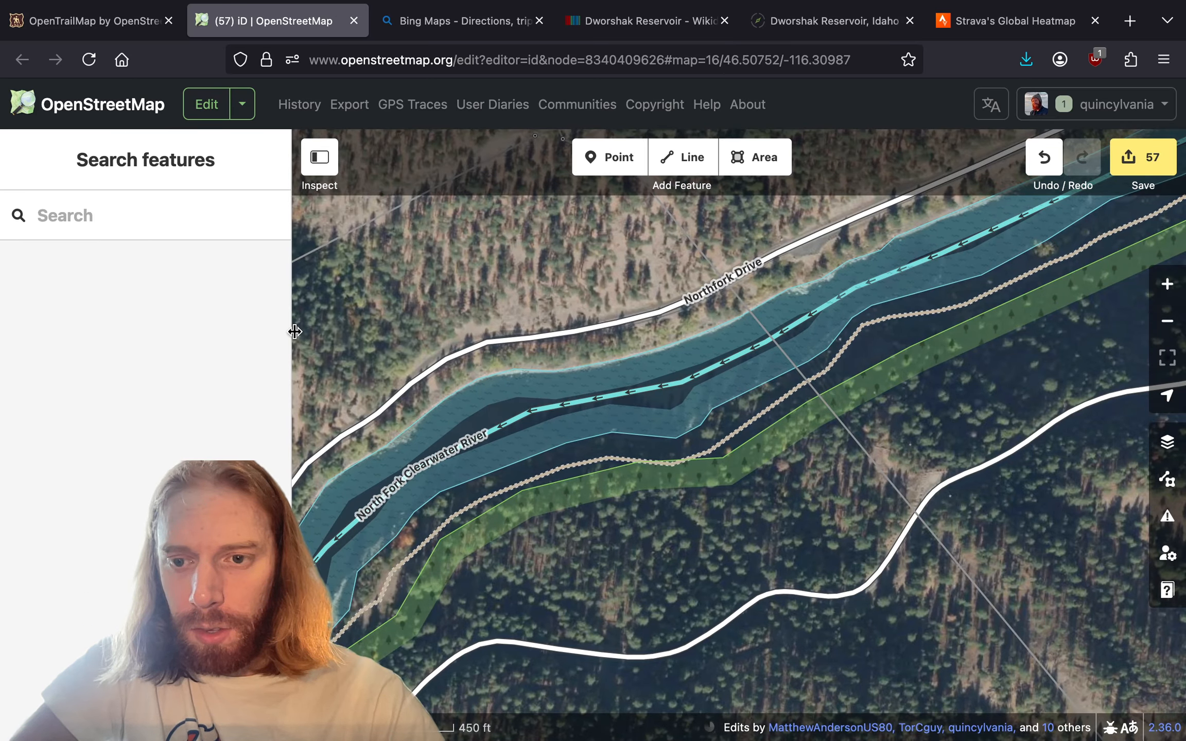
pyautogui.hscroll(5, 976, 361)
pyautogui.scroll(2, 977, 360)
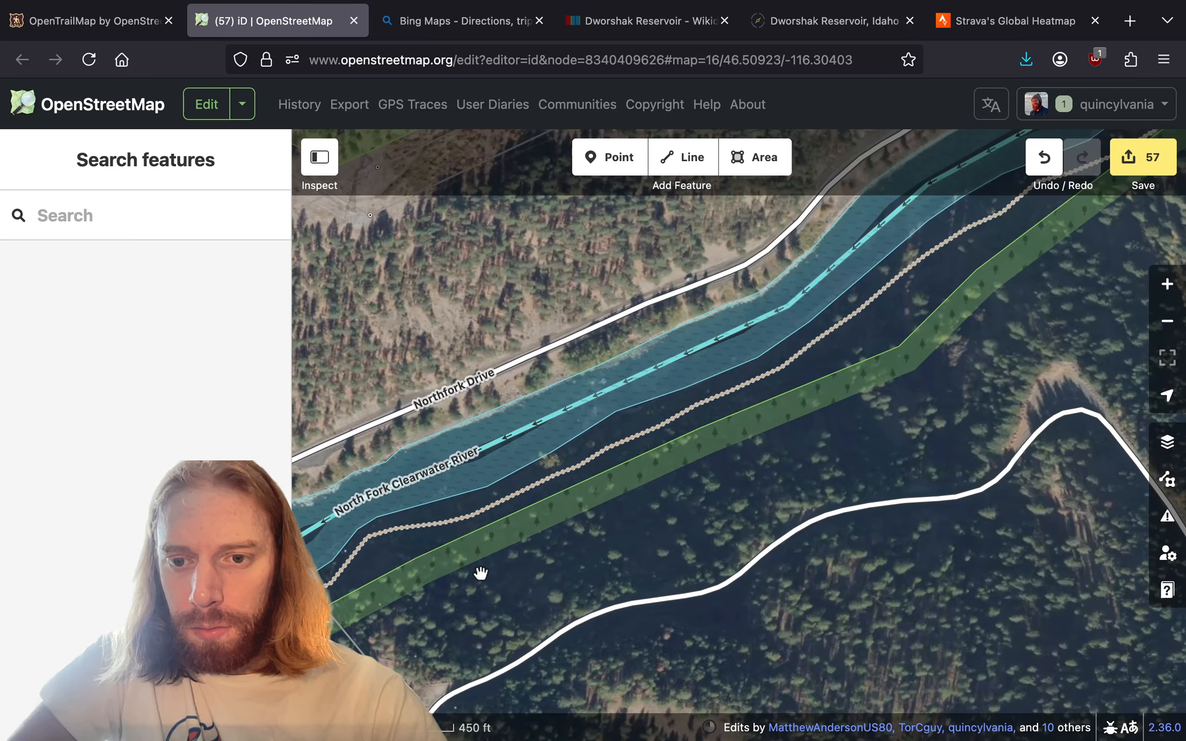
pyautogui.scroll(-5, 484, 572)
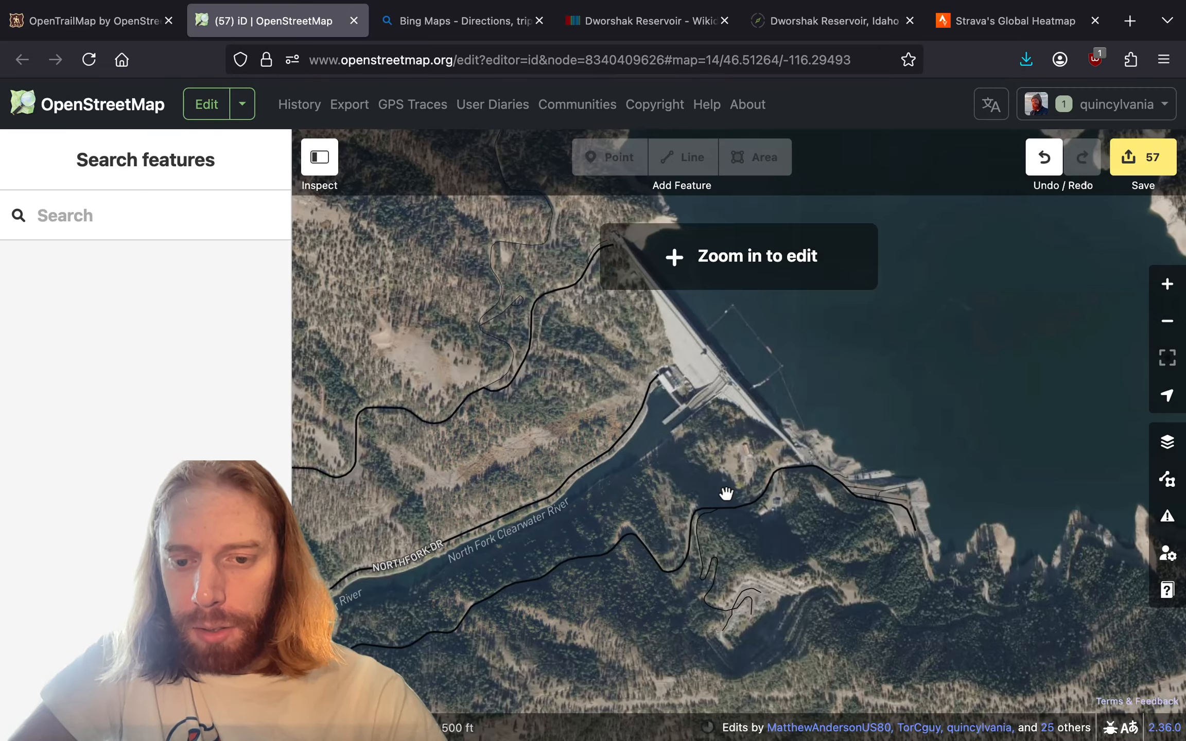
pyautogui.scroll(5, 726, 470)
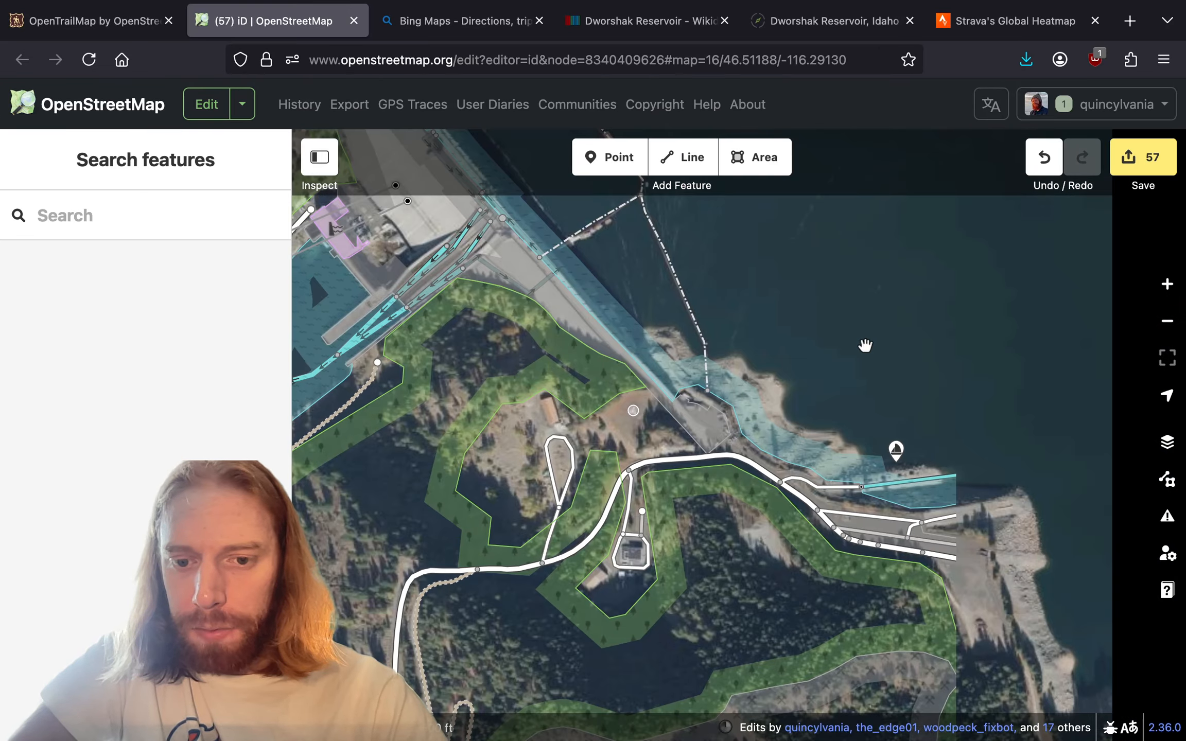
# - Examine the fields of the slipway at Bruce's Eddy and its surroundings, then clear the selection
pyautogui.click(850, 515)
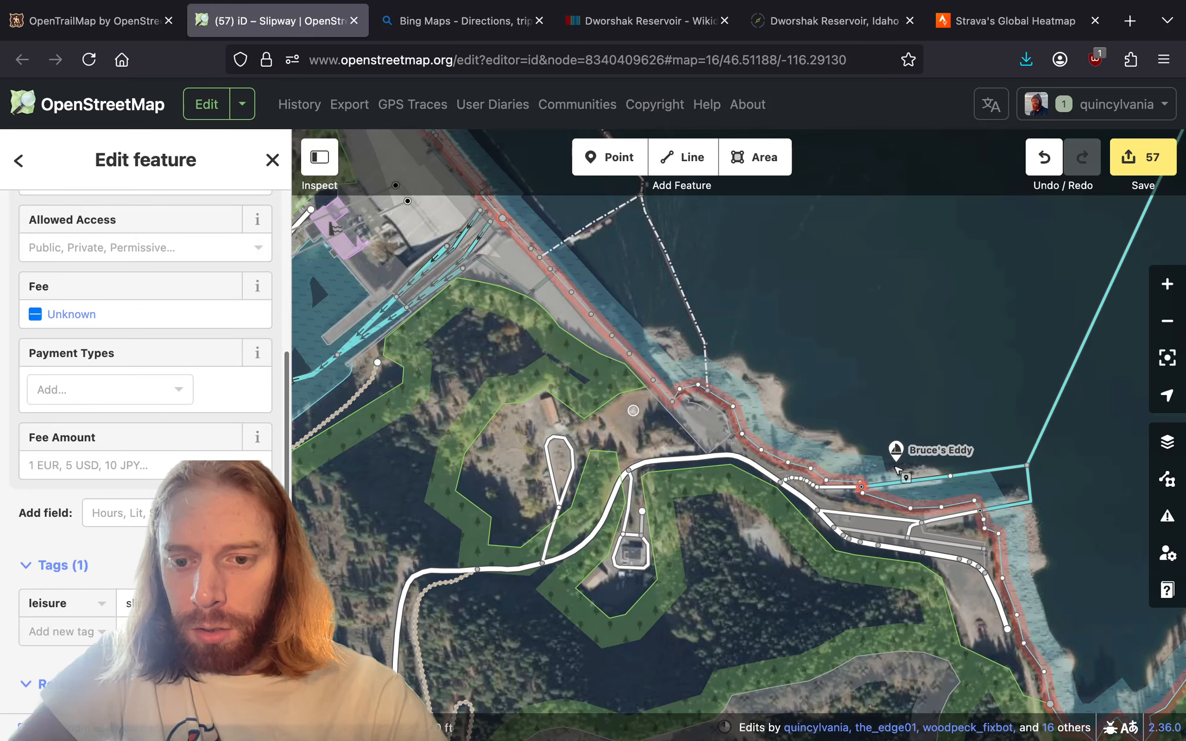
pyautogui.scroll(5, 826, 486)
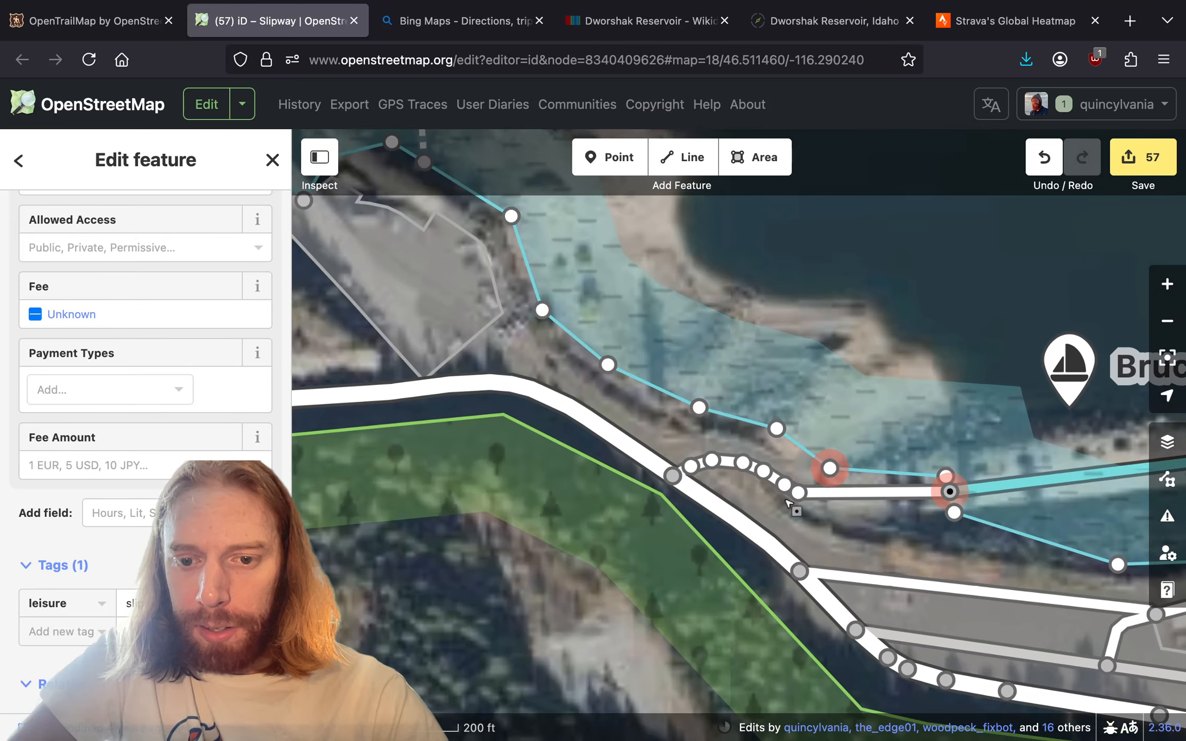
pyautogui.click(859, 516)
pyautogui.moveTo(860, 516); pyautogui.dragTo(1070, 515)
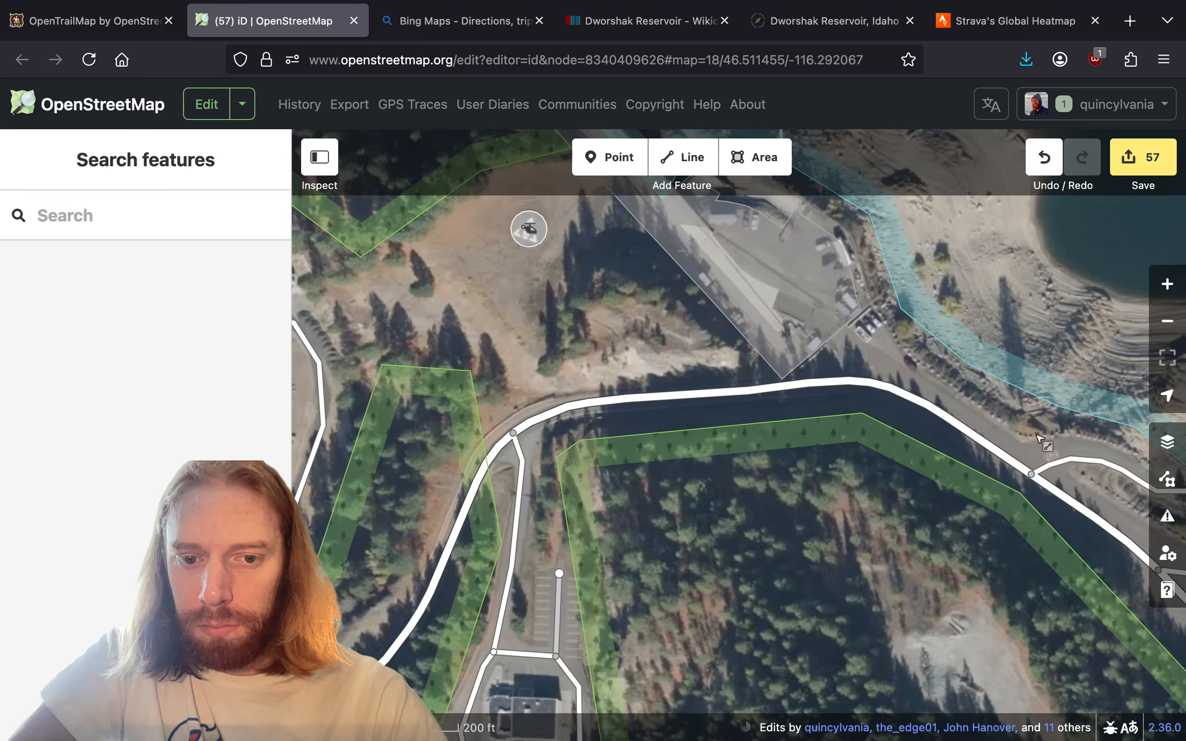
# - Inspect the service roads south of the dam and compare the bends of the main south-bank road with the aerial imagery
pyautogui.moveTo(616, 353); pyautogui.dragTo(924, 309)
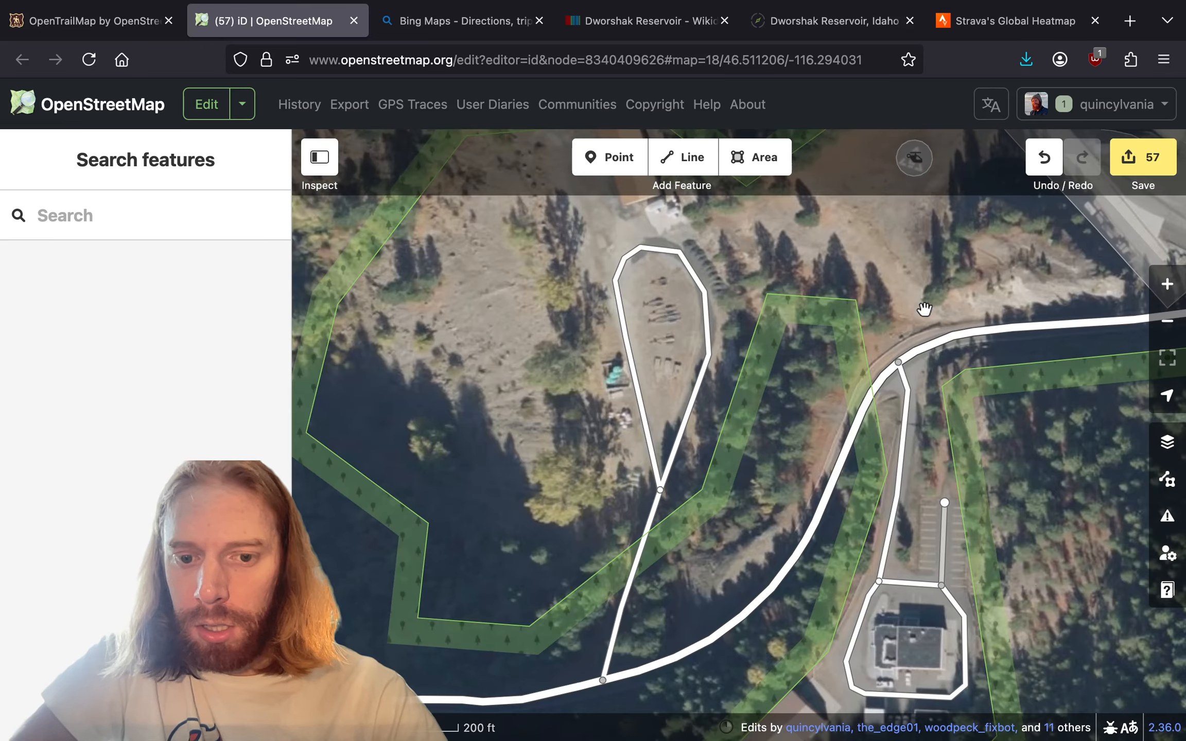
pyautogui.scroll(-5, 847, 453)
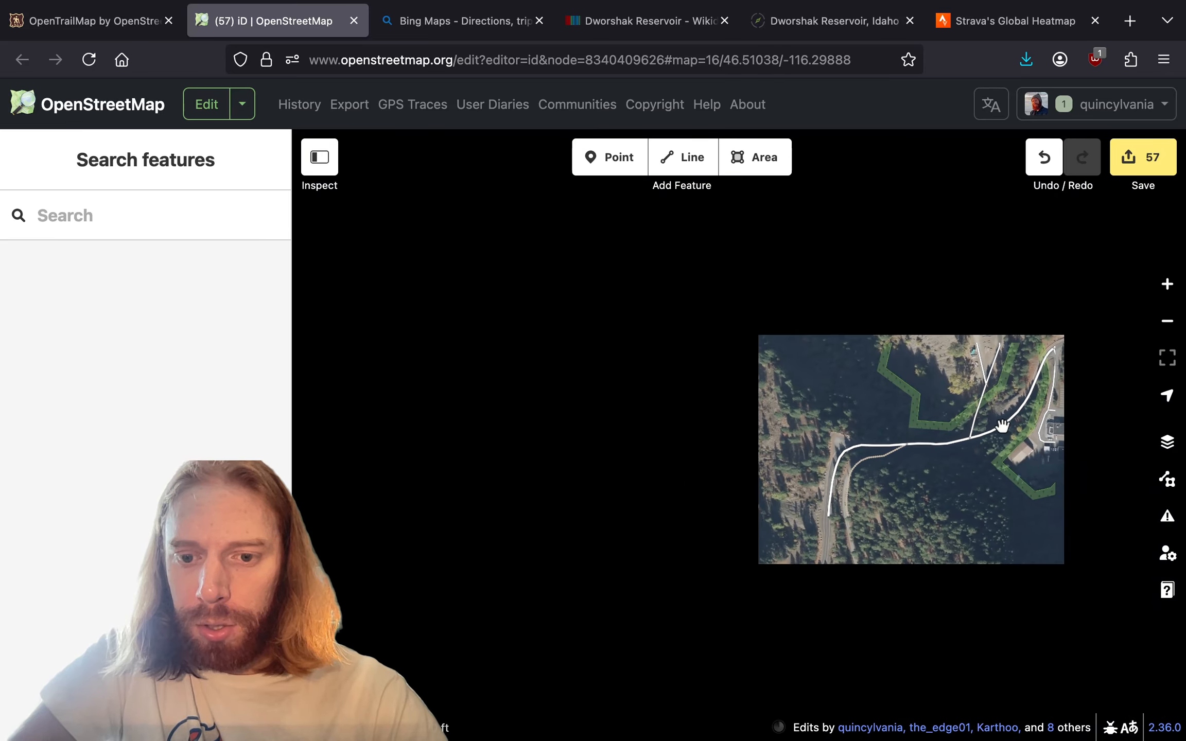
pyautogui.scroll(7, 844, 435)
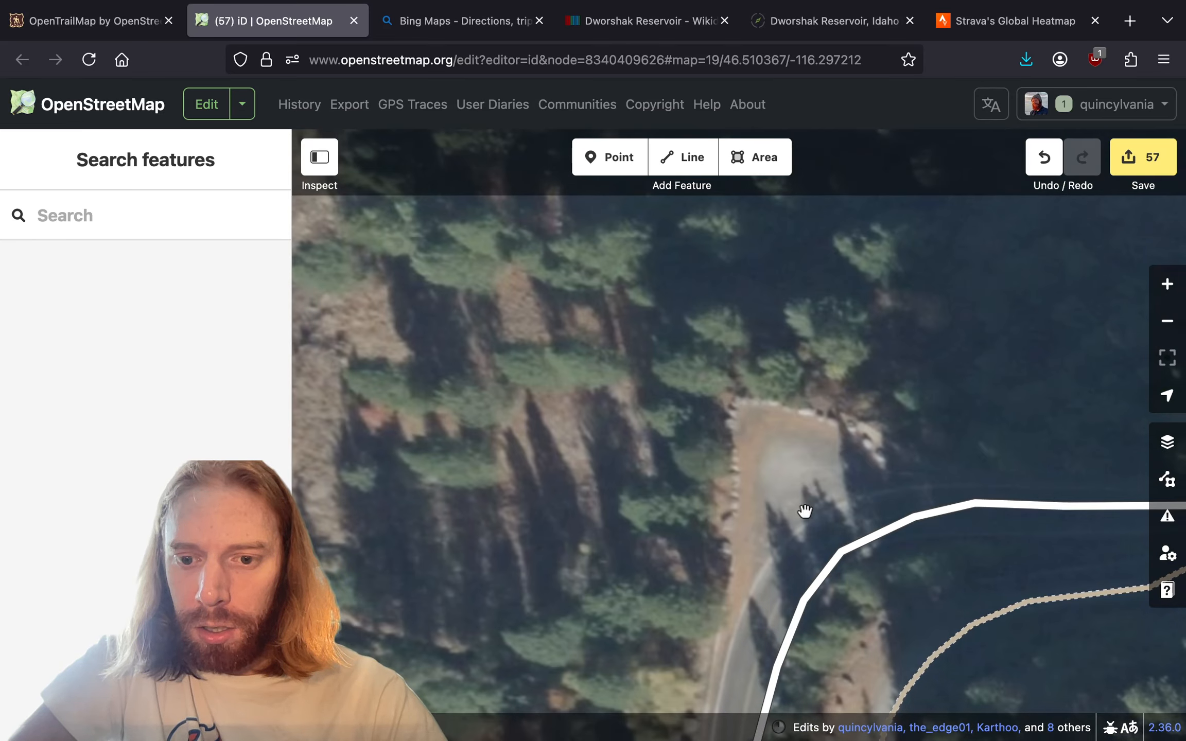
pyautogui.scroll(-2, 675, 422)
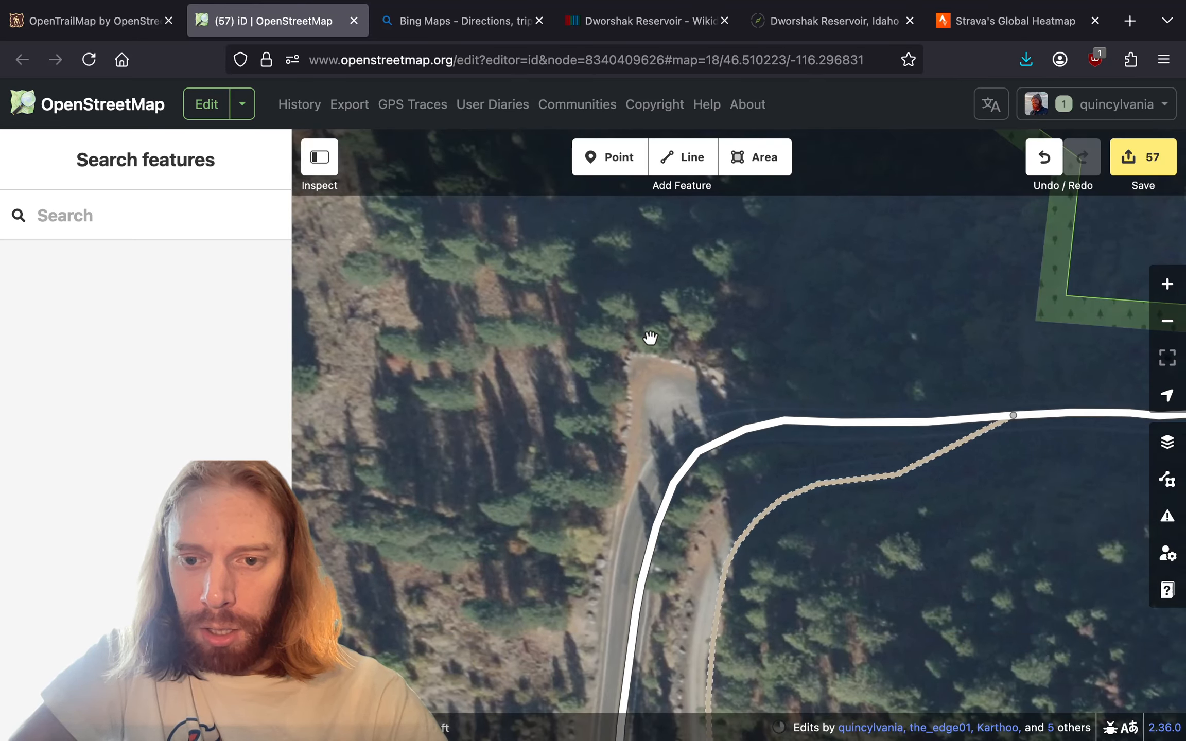
pyautogui.moveTo(651, 338); pyautogui.dragTo(650, 266)
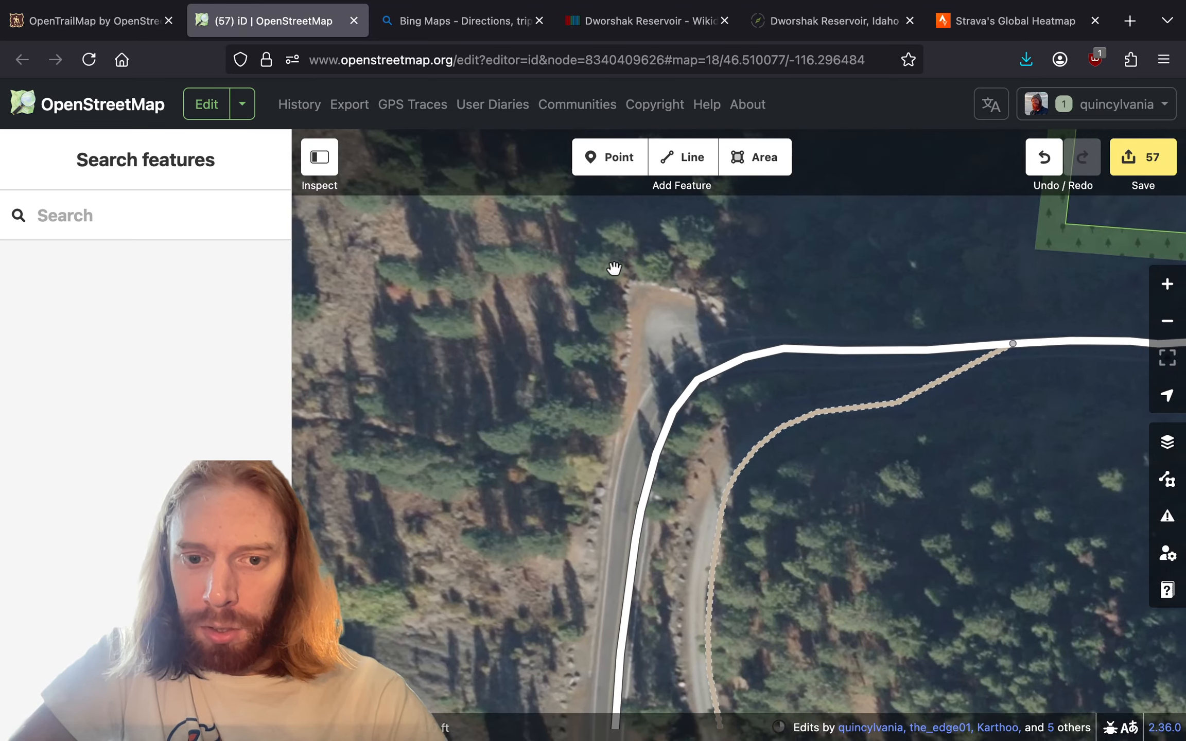
pyautogui.scroll(-1, 615, 267)
pyautogui.moveTo(722, 320); pyautogui.dragTo(753, 322)
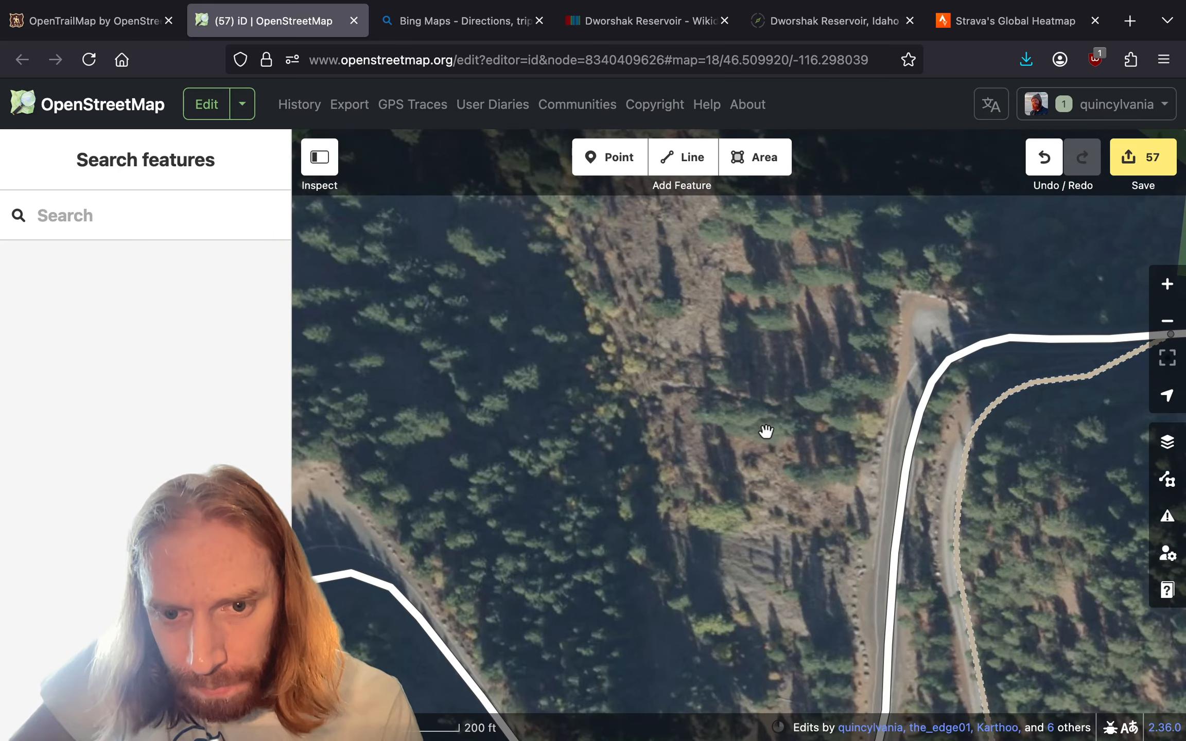
pyautogui.scroll(-5, 677, 384)
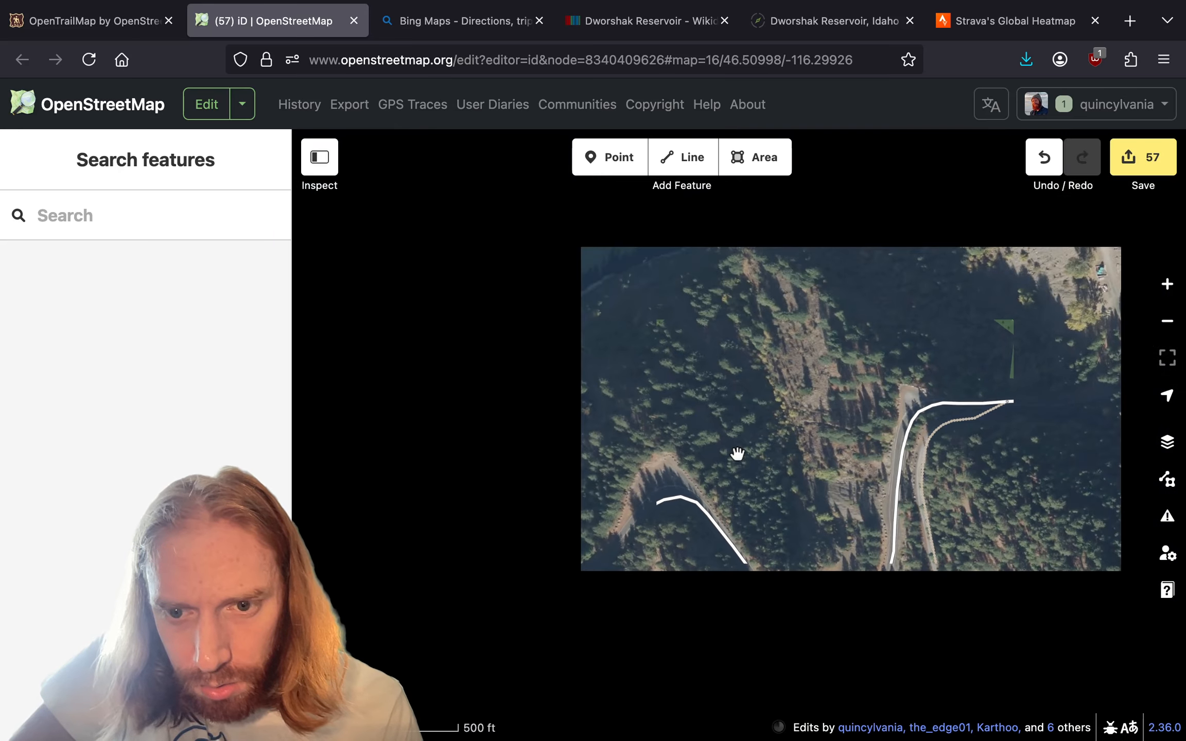
pyautogui.scroll(5, 843, 408)
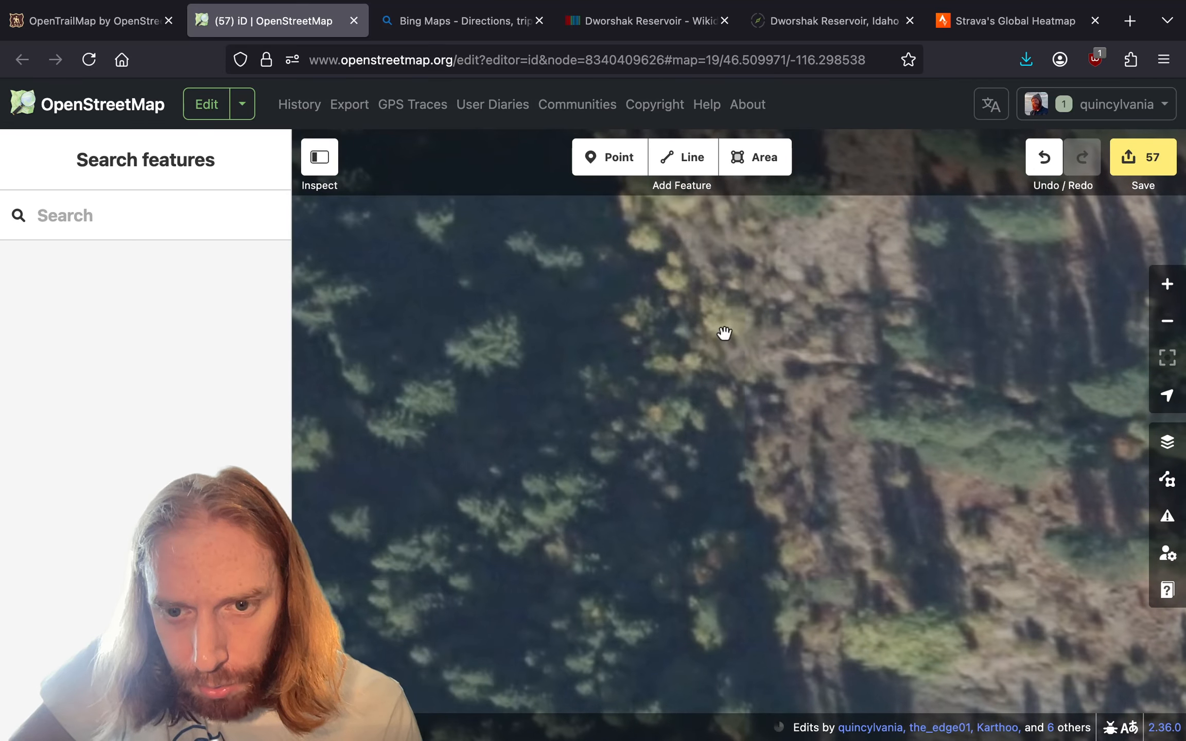
pyautogui.moveTo(788, 384); pyautogui.dragTo(659, 415)
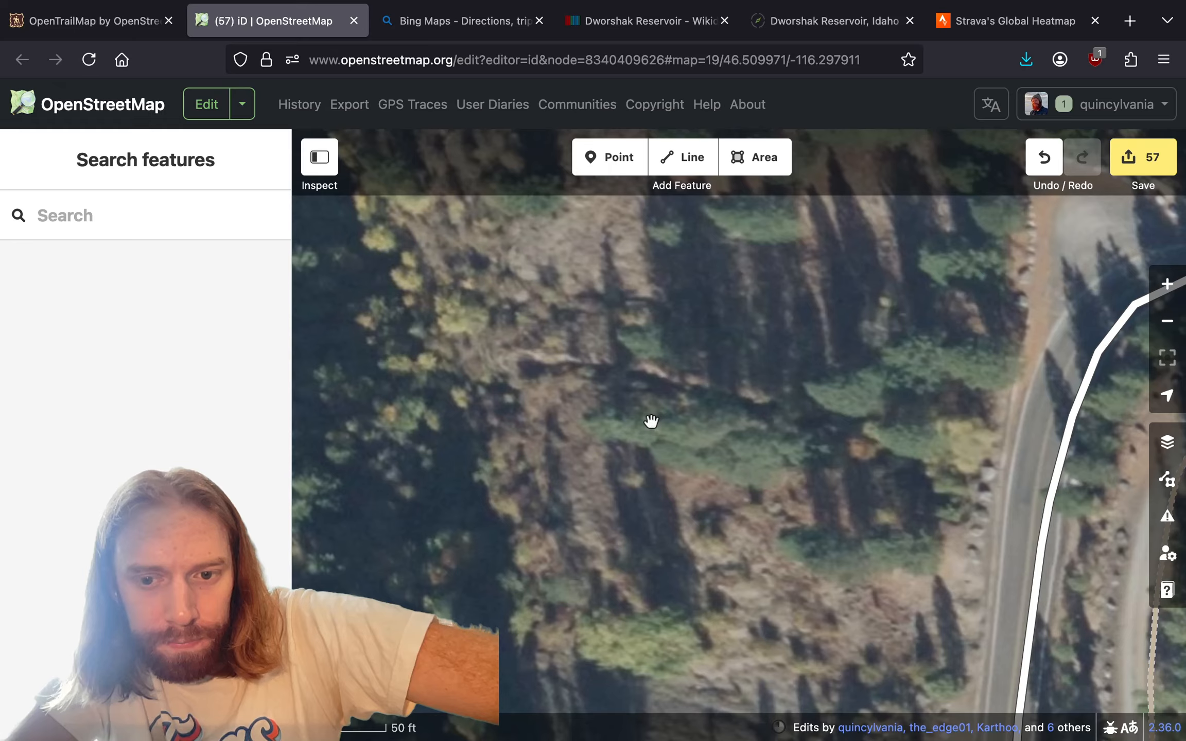
pyautogui.scroll(-5, 651, 421)
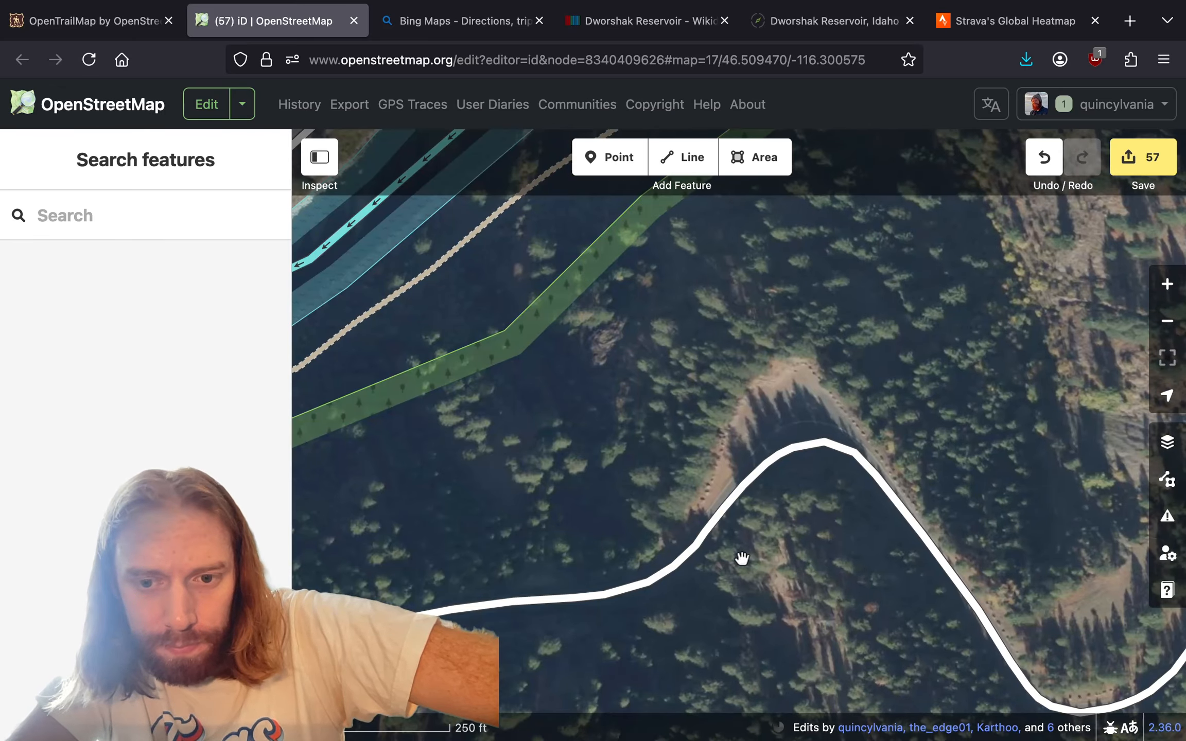
pyautogui.moveTo(741, 559); pyautogui.dragTo(786, 511)
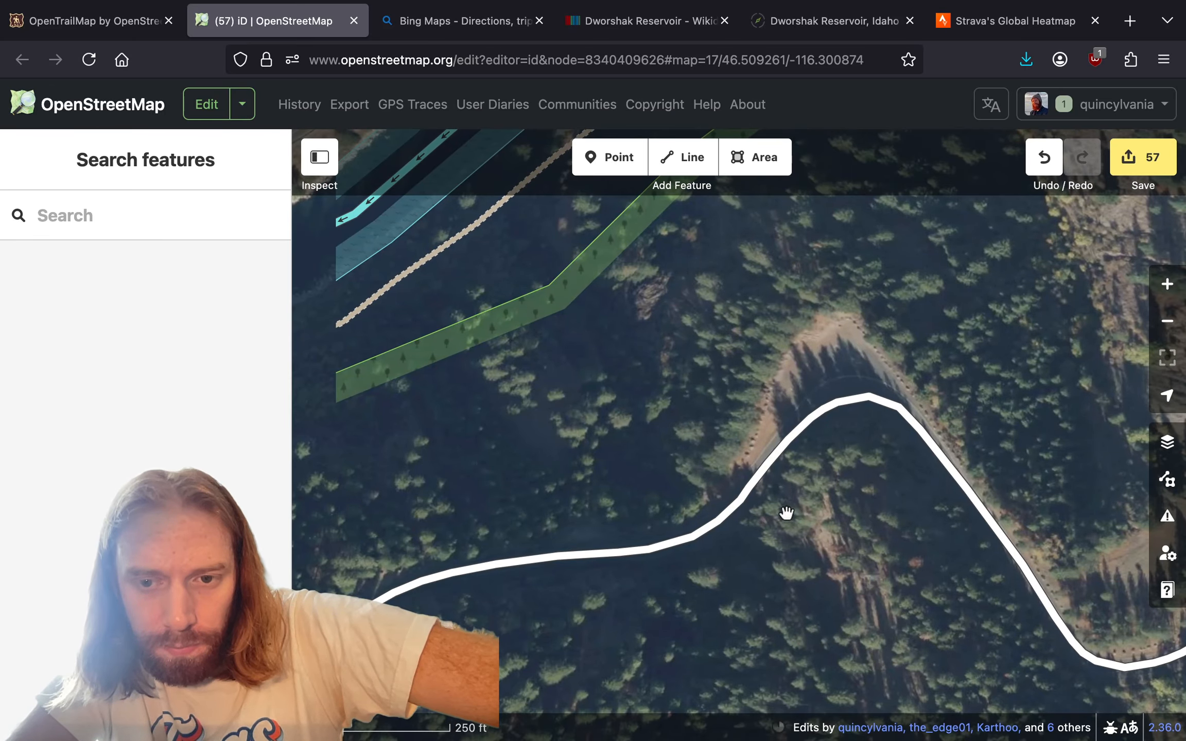
# - Survey the north bank between Viewpoint Road, Northfork Drive and the dam's powerhouse, including the surrounding forest areas
pyautogui.moveTo(869, 315); pyautogui.dragTo(697, 510)
pyautogui.scroll(-2, 707, 540)
pyautogui.moveTo(882, 391); pyautogui.dragTo(883, 620)
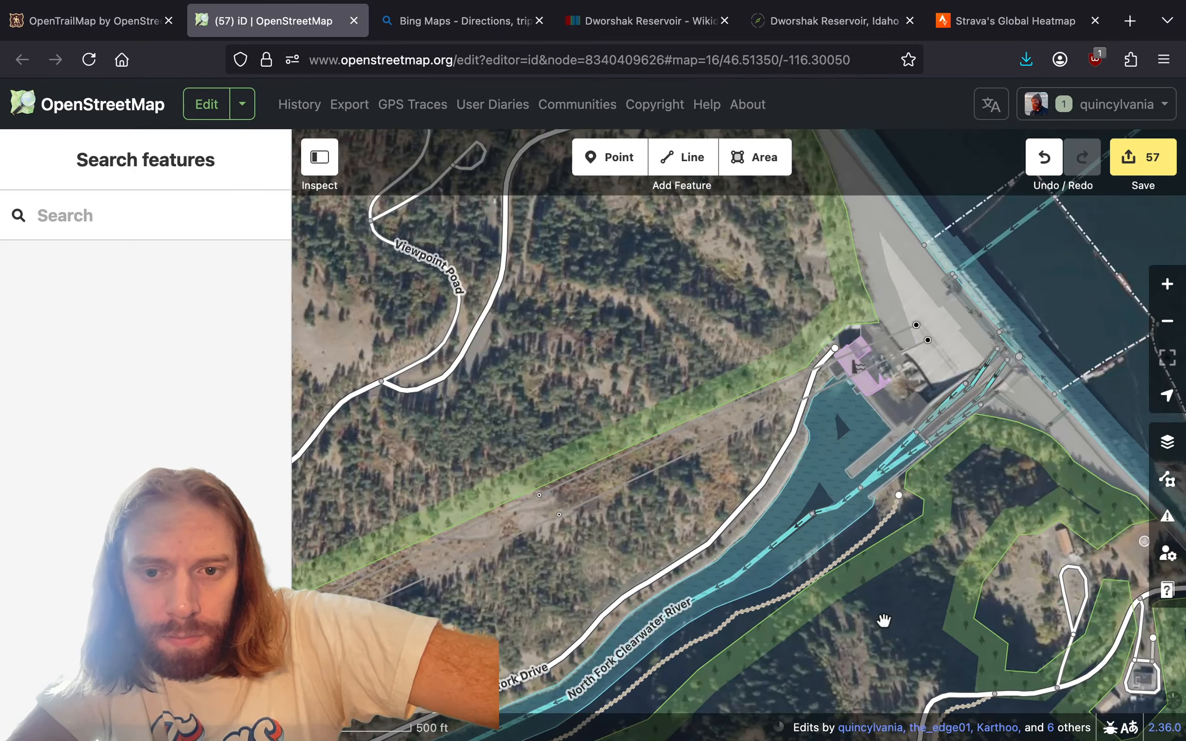
pyautogui.moveTo(646, 306); pyautogui.dragTo(715, 410)
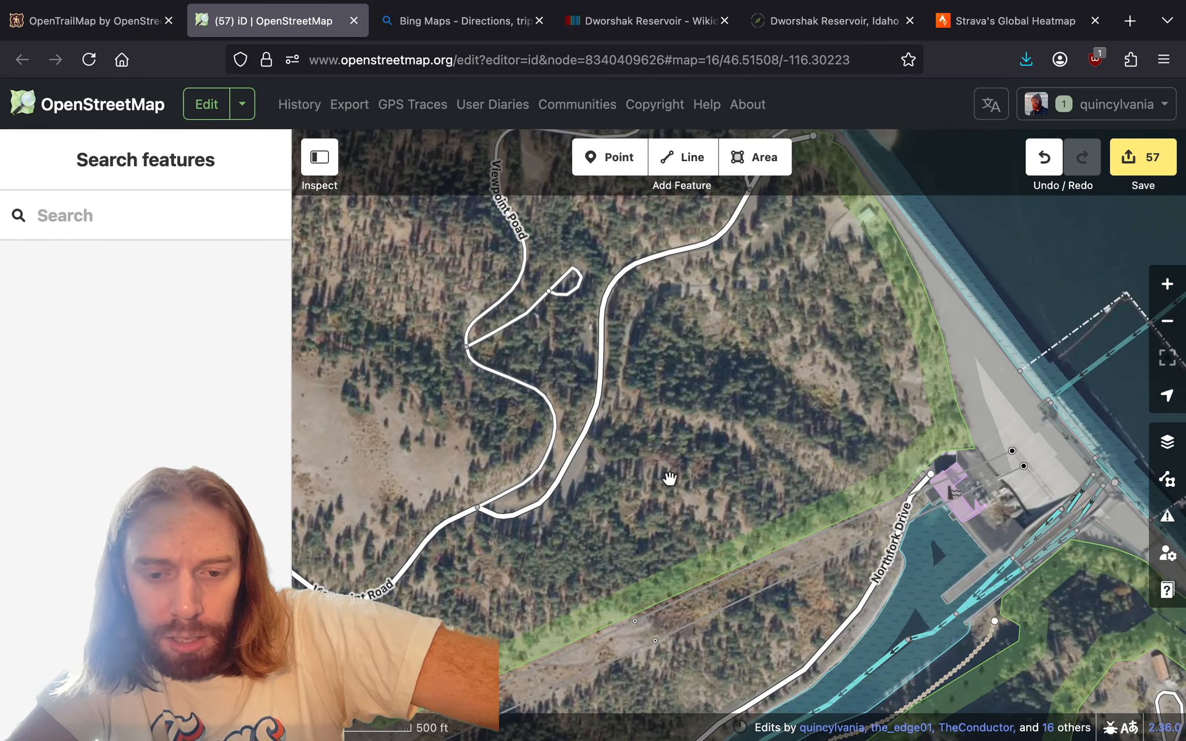
pyautogui.moveTo(670, 479); pyautogui.dragTo(892, 272)
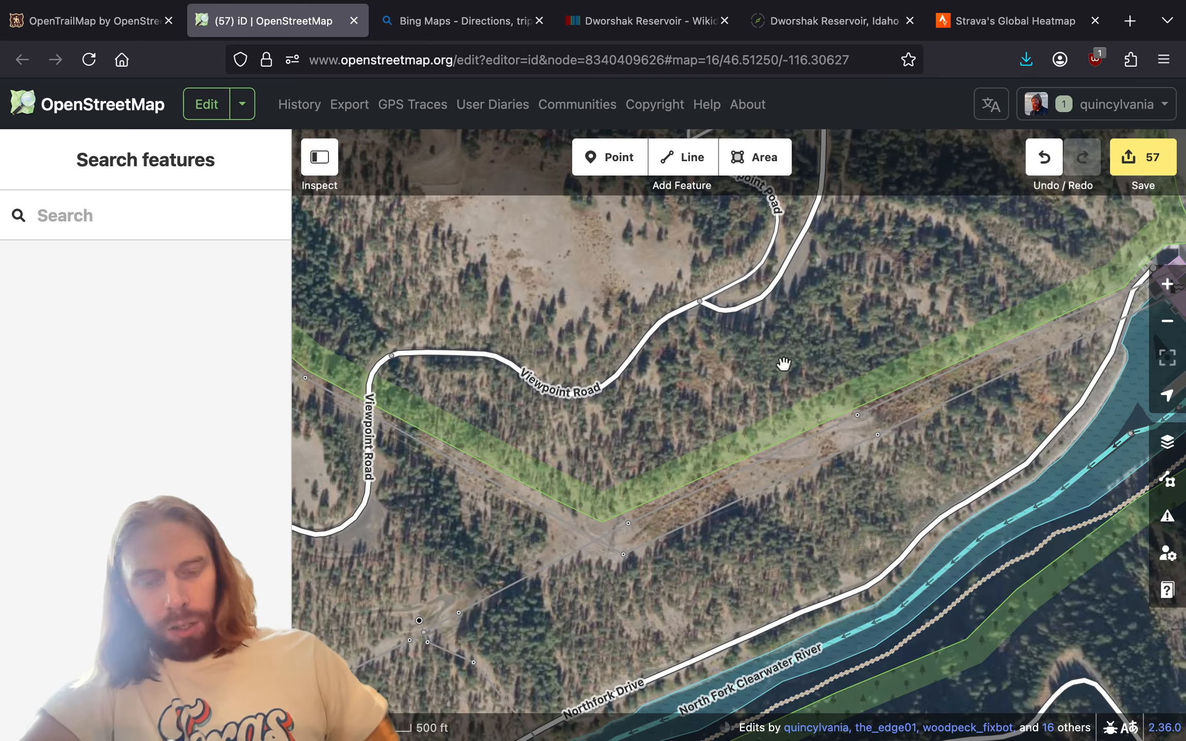
pyautogui.moveTo(784, 366); pyautogui.dragTo(371, 530)
pyautogui.click(658, 387)
pyautogui.press('Escape')
pyautogui.scroll(10, 638, 392)
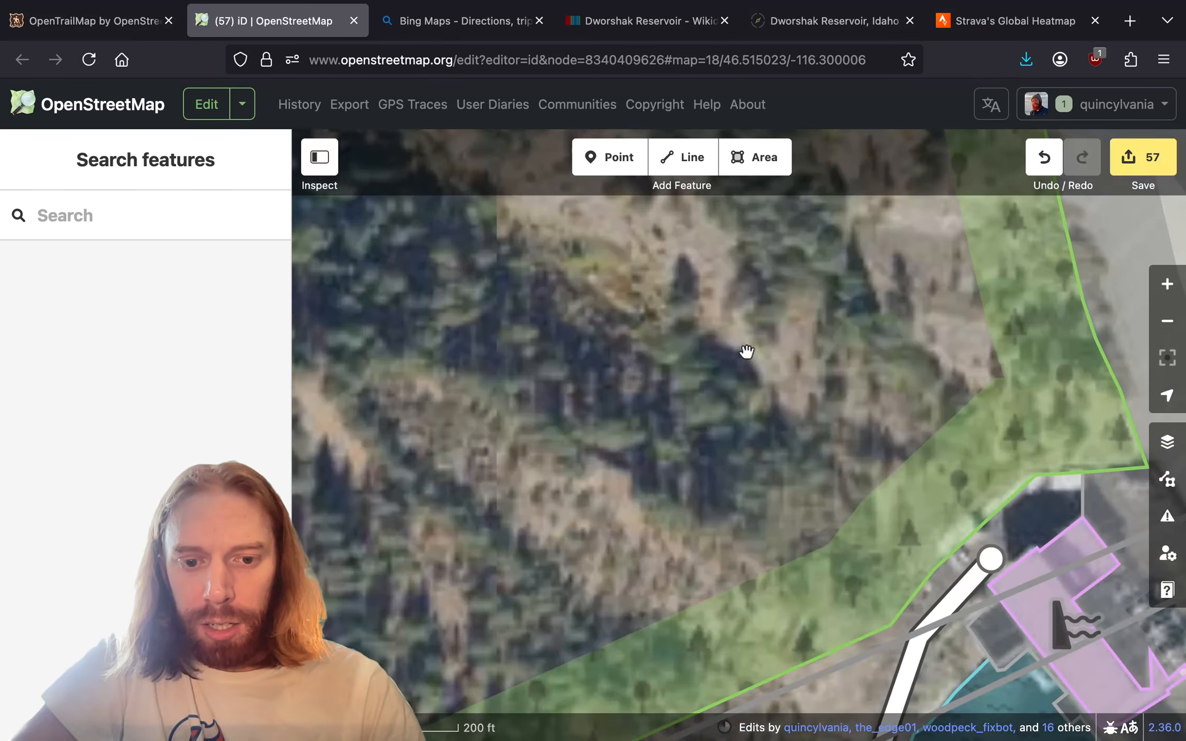
pyautogui.scroll(-10, 772, 349)
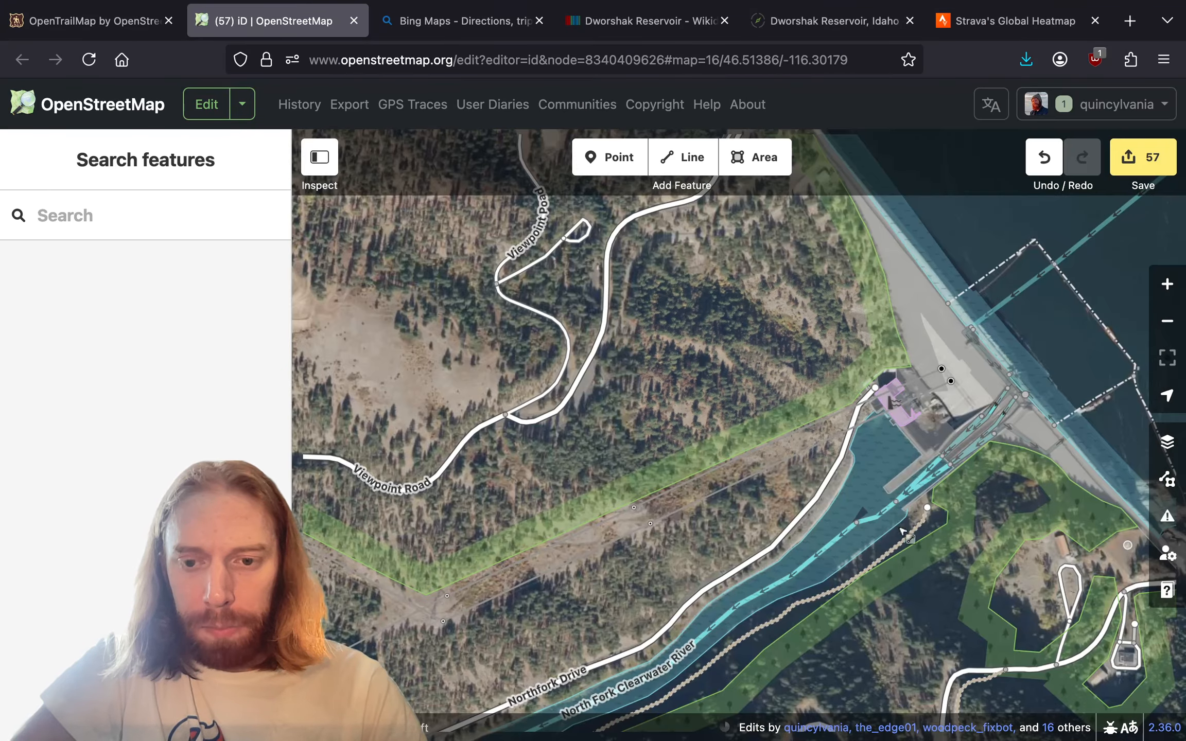
# - Select the managed forest and survey its wider surroundings along the Clearwater River, Orofino and Dworshak Reservoir
pyautogui.moveTo(914, 632); pyautogui.dragTo(1044, 332)
pyautogui.scroll(-15, 1044, 331)
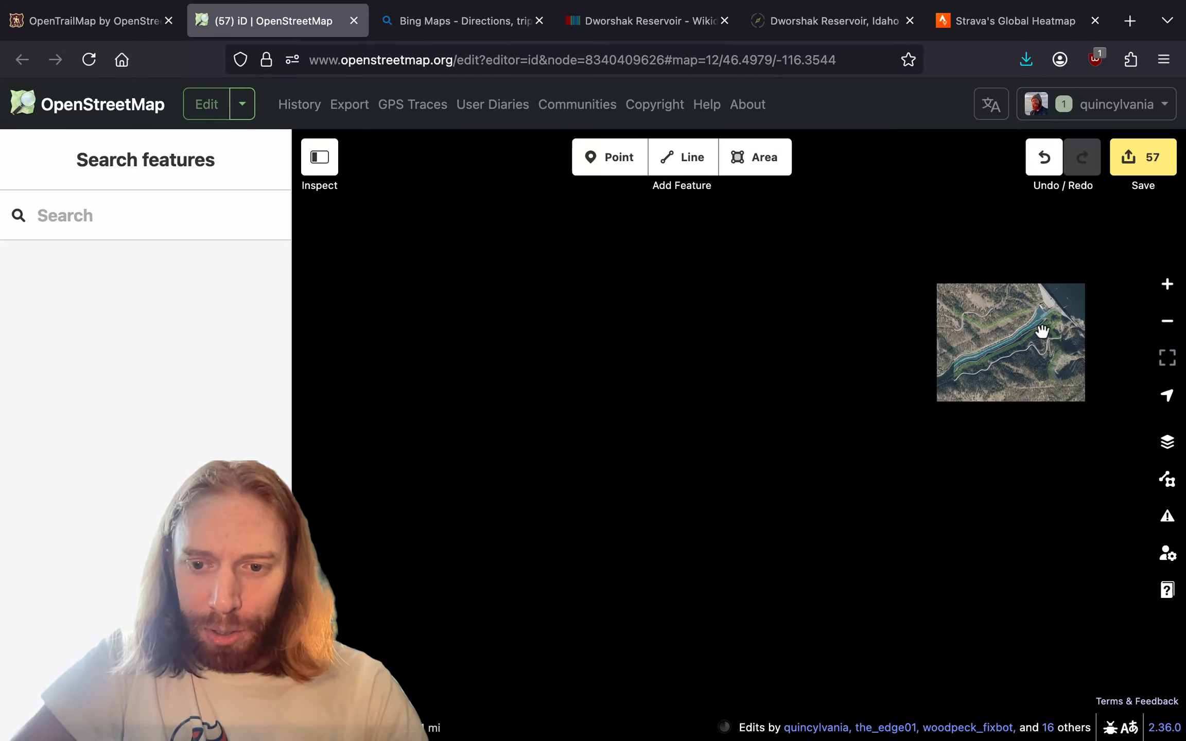
pyautogui.scroll(10, 995, 352)
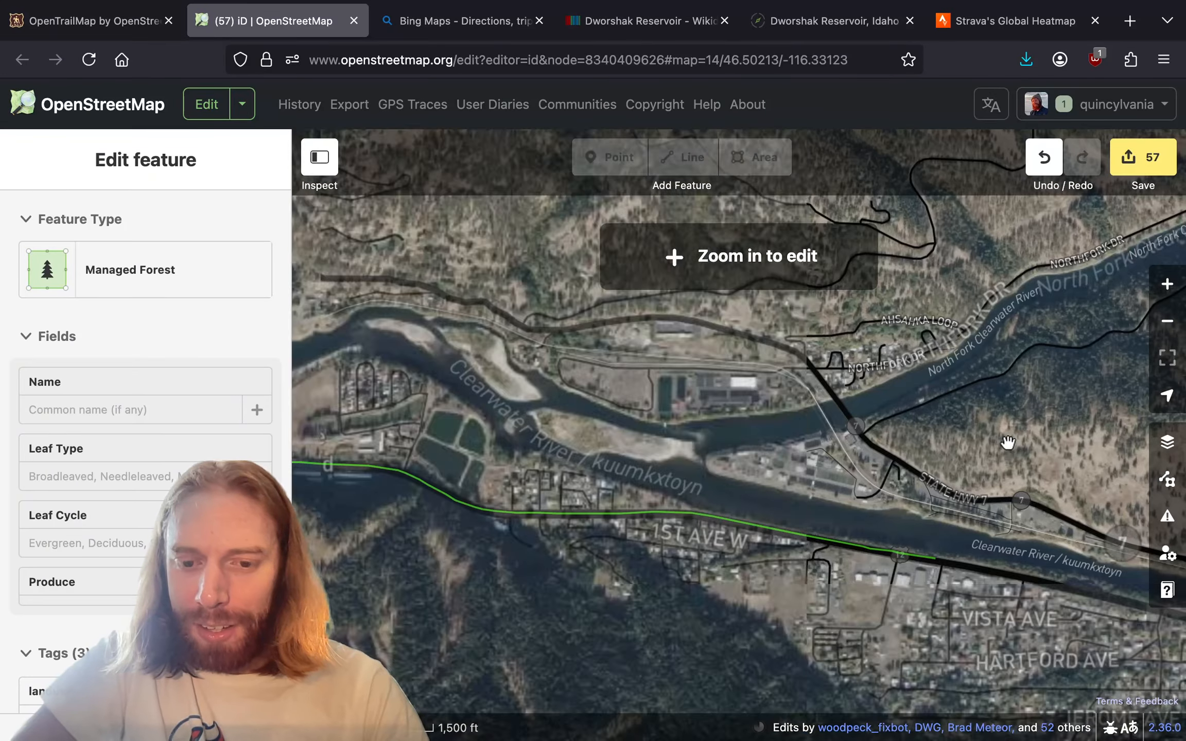
pyautogui.moveTo(1010, 448); pyautogui.dragTo(644, 572)
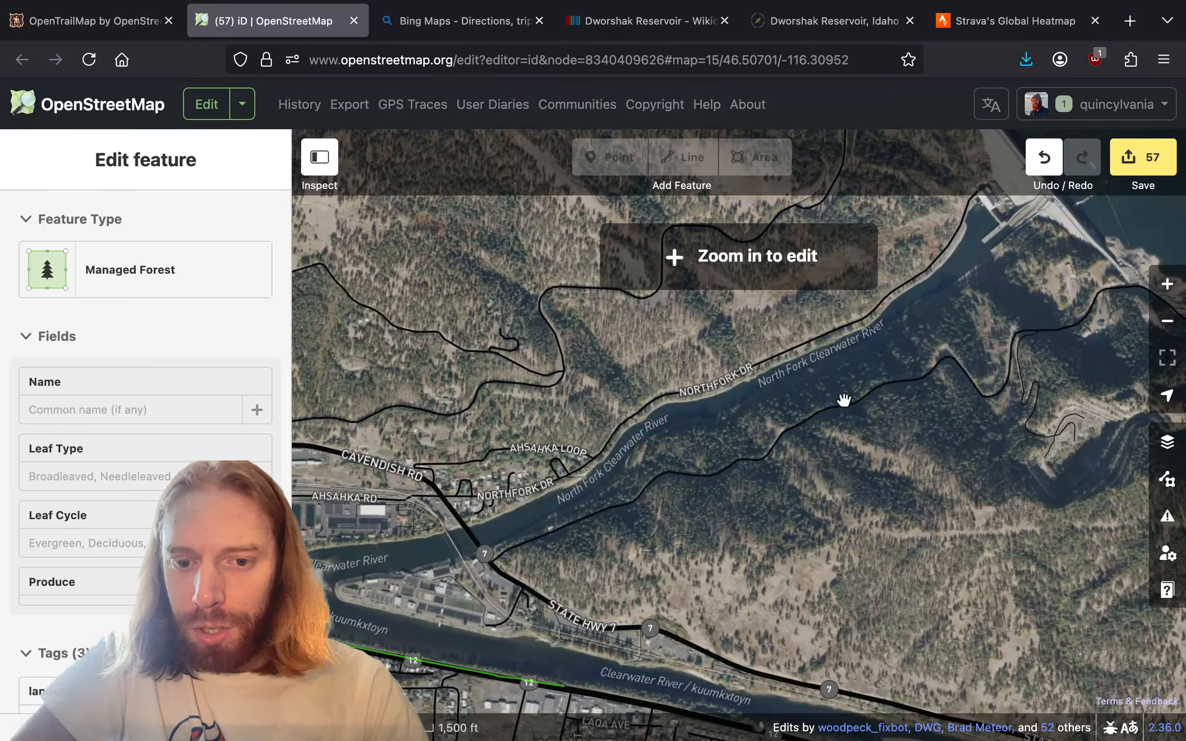
pyautogui.moveTo(843, 399); pyautogui.dragTo(567, 484)
pyautogui.scroll(-10, 725, 404)
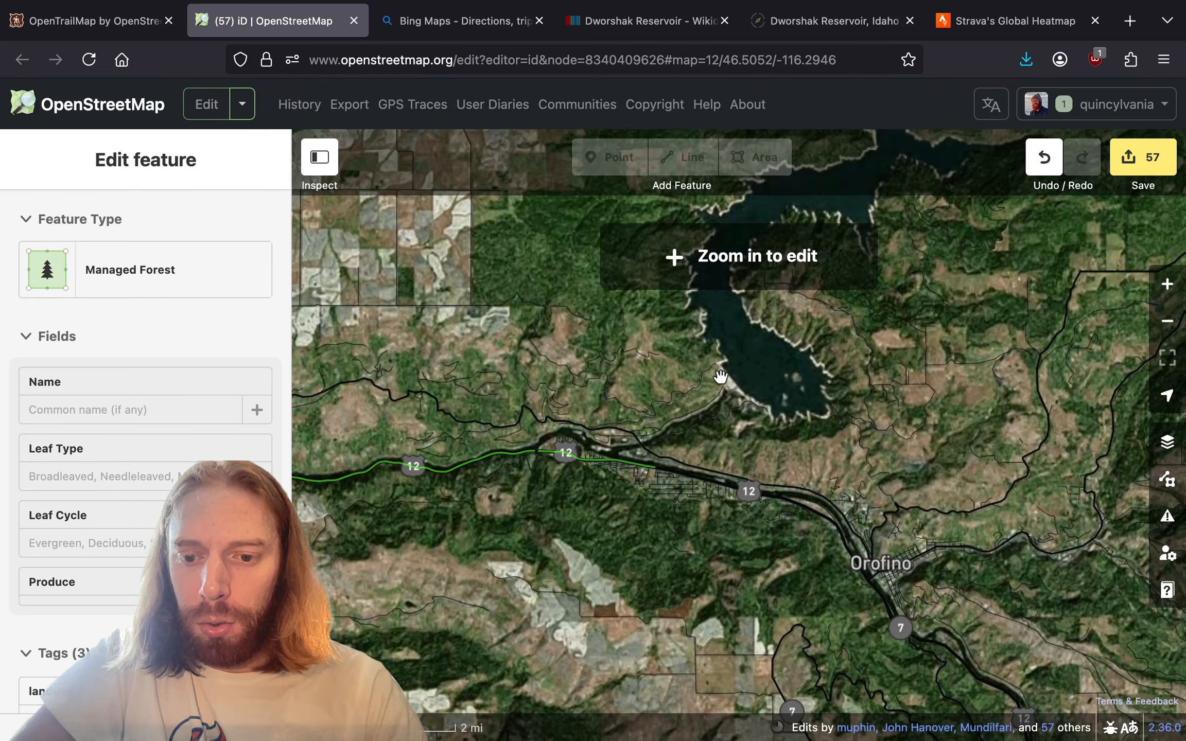
pyautogui.moveTo(752, 355); pyautogui.dragTo(678, 450)
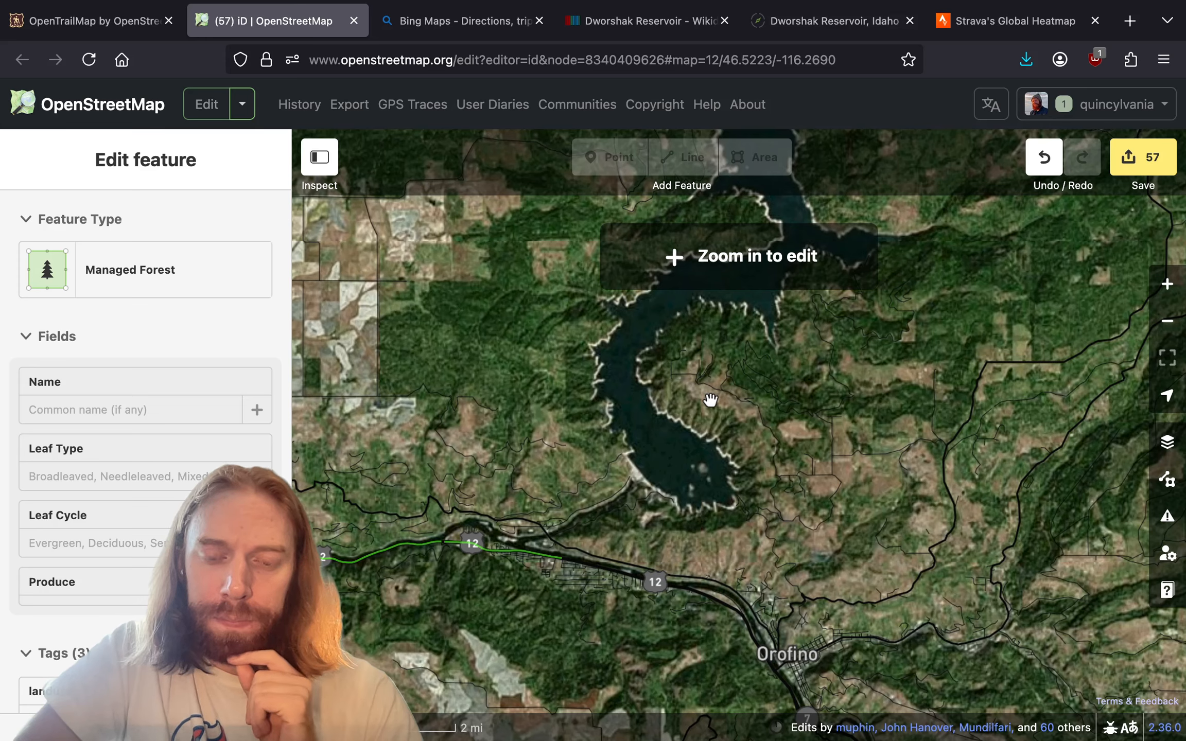
pyautogui.moveTo(710, 399); pyautogui.dragTo(684, 517)
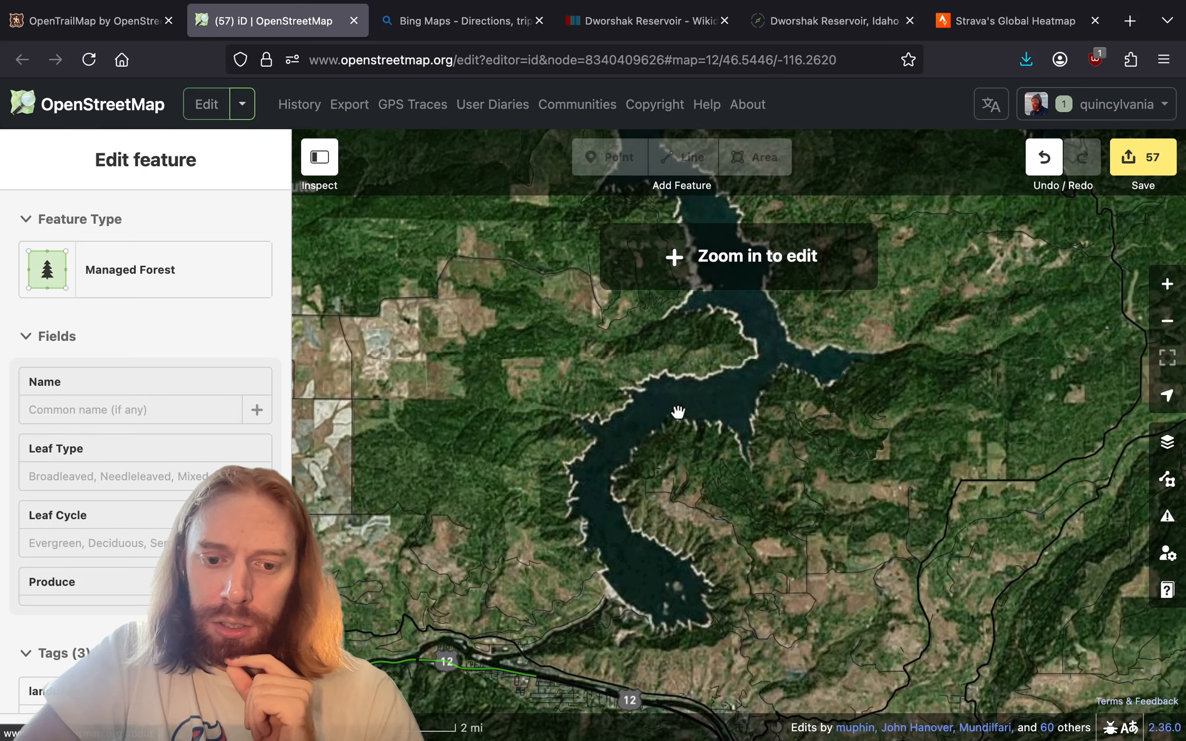
pyautogui.moveTo(678, 410); pyautogui.dragTo(749, 413)
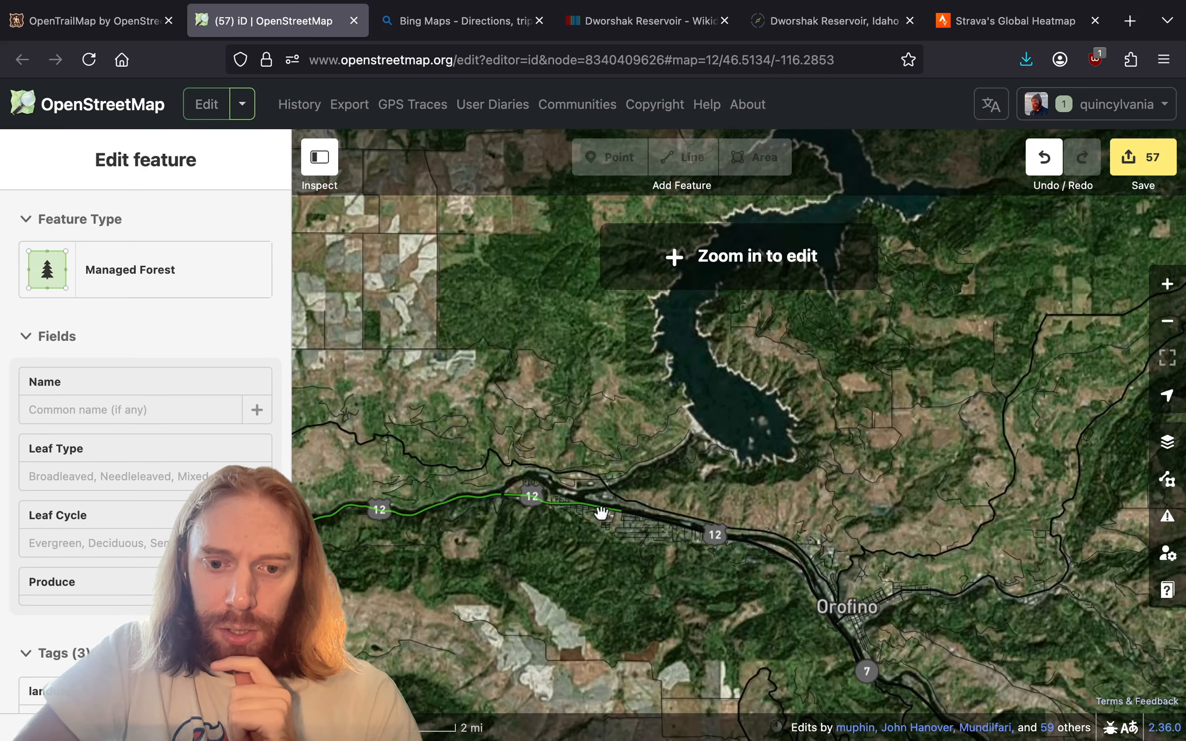
# - Inspect Dworshak Dam from its north abutment past the powerhouse to the paved area and helipad at its south end, with the managed forest deselected
pyautogui.scroll(5, 679, 443)
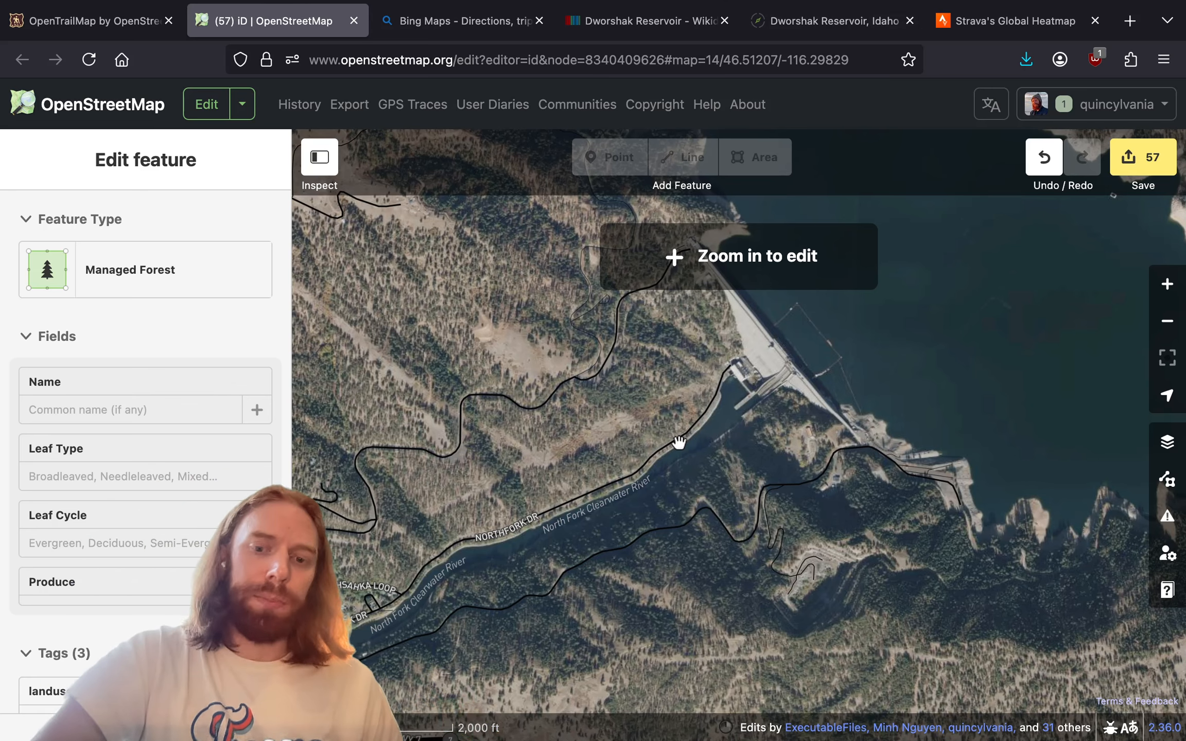
pyautogui.moveTo(707, 377); pyautogui.dragTo(782, 427)
pyautogui.scroll(5, 668, 377)
pyautogui.scroll(3, 674, 511)
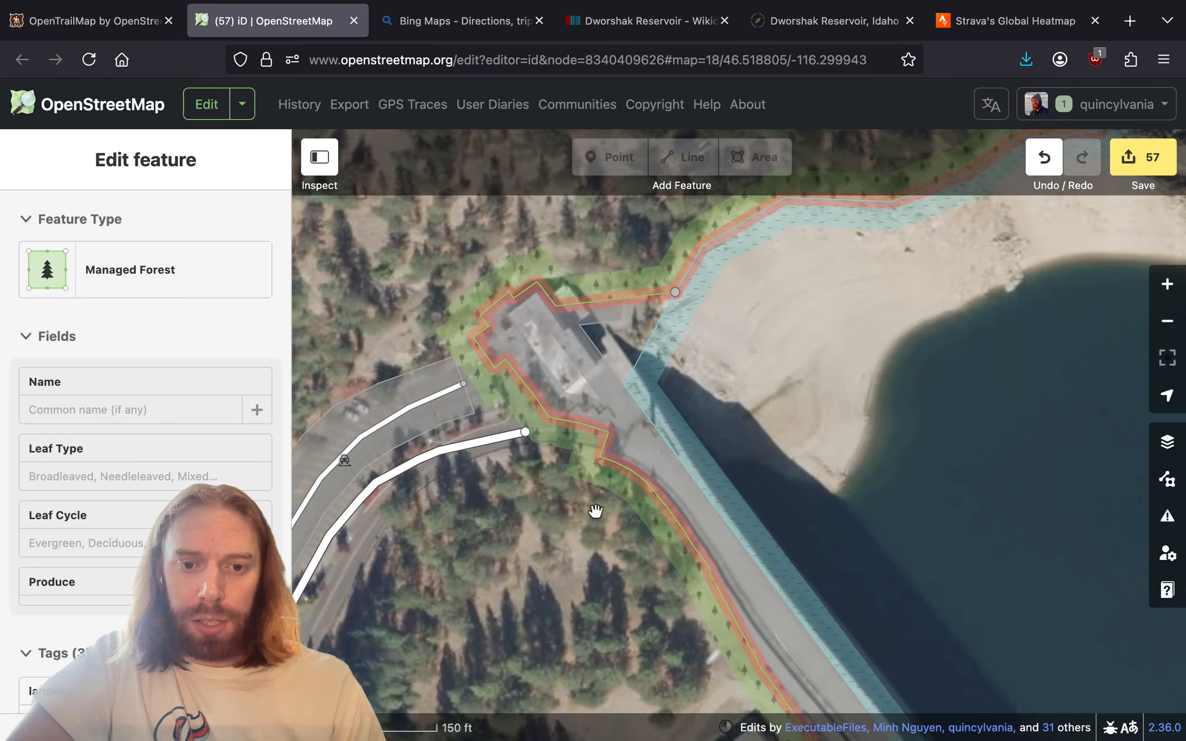
pyautogui.moveTo(569, 531); pyautogui.dragTo(673, 394)
pyautogui.moveTo(978, 550); pyautogui.dragTo(691, 371)
pyautogui.scroll(-3, 691, 371)
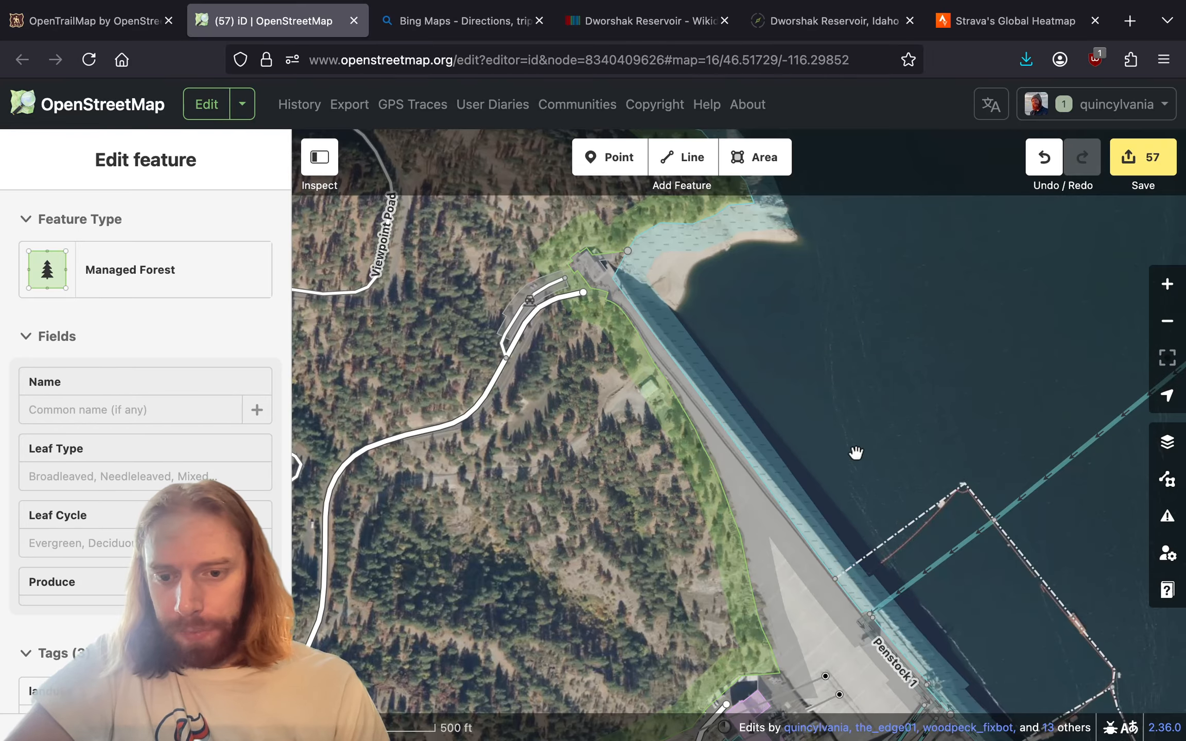
pyautogui.moveTo(855, 453); pyautogui.dragTo(705, 292)
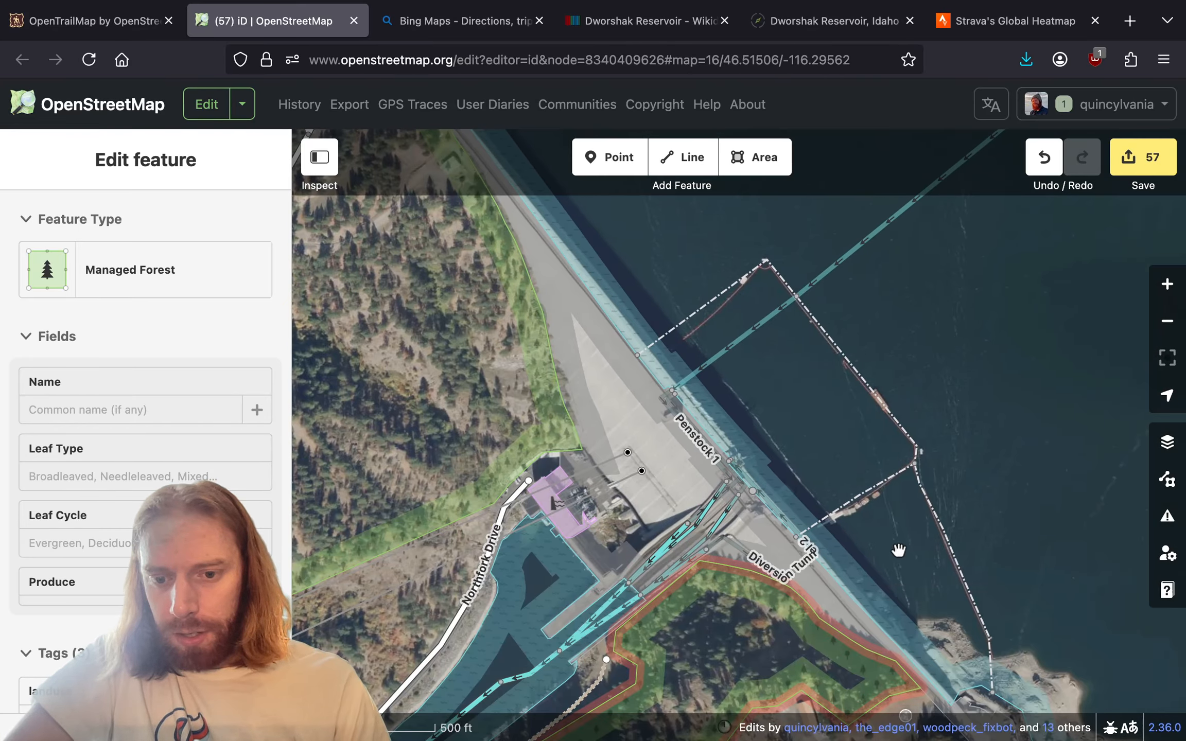
pyautogui.moveTo(900, 551); pyautogui.dragTo(721, 320)
pyautogui.scroll(4, 844, 572)
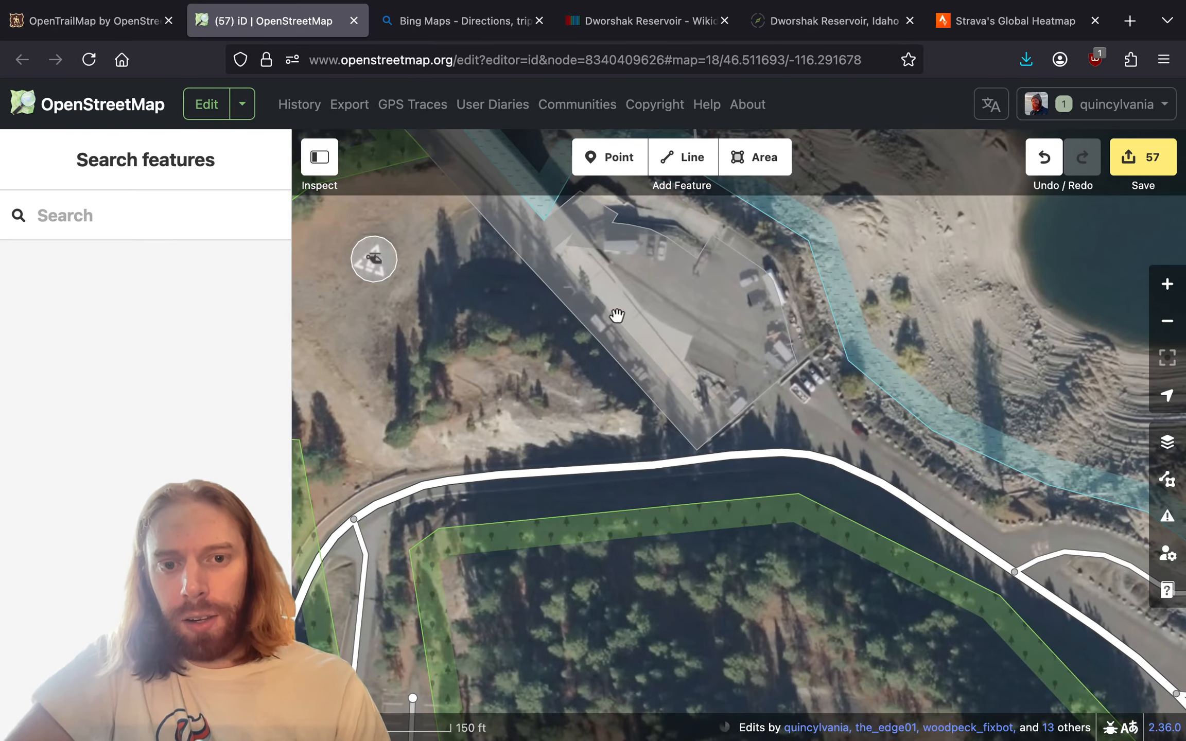
pyautogui.moveTo(605, 309); pyautogui.dragTo(731, 429)
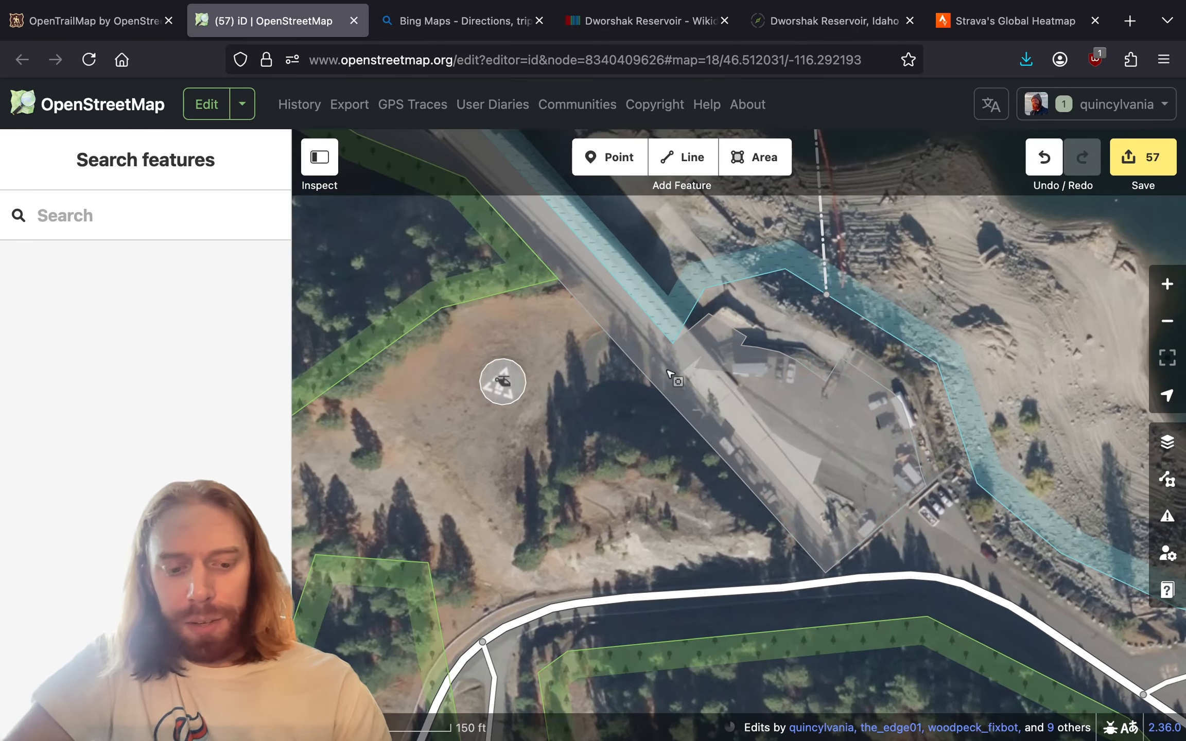
# - Compare the dam's south abutment, spillways and crest with the USGS 3D Elevation Program background in wireframe view, and return to the aerial imagery
pyautogui.press('w')
pyautogui.press('super+b')
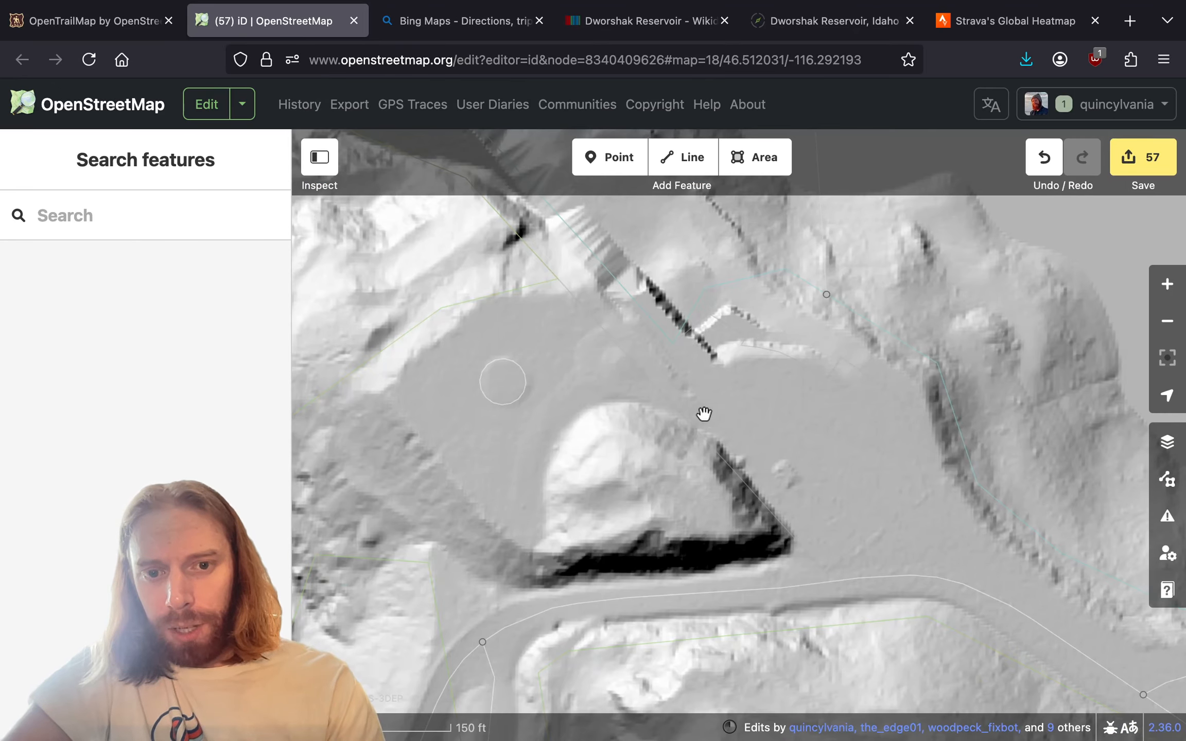
pyautogui.moveTo(704, 414); pyautogui.dragTo(896, 537)
pyautogui.scroll(-5, 897, 537)
pyautogui.moveTo(699, 272); pyautogui.dragTo(895, 555)
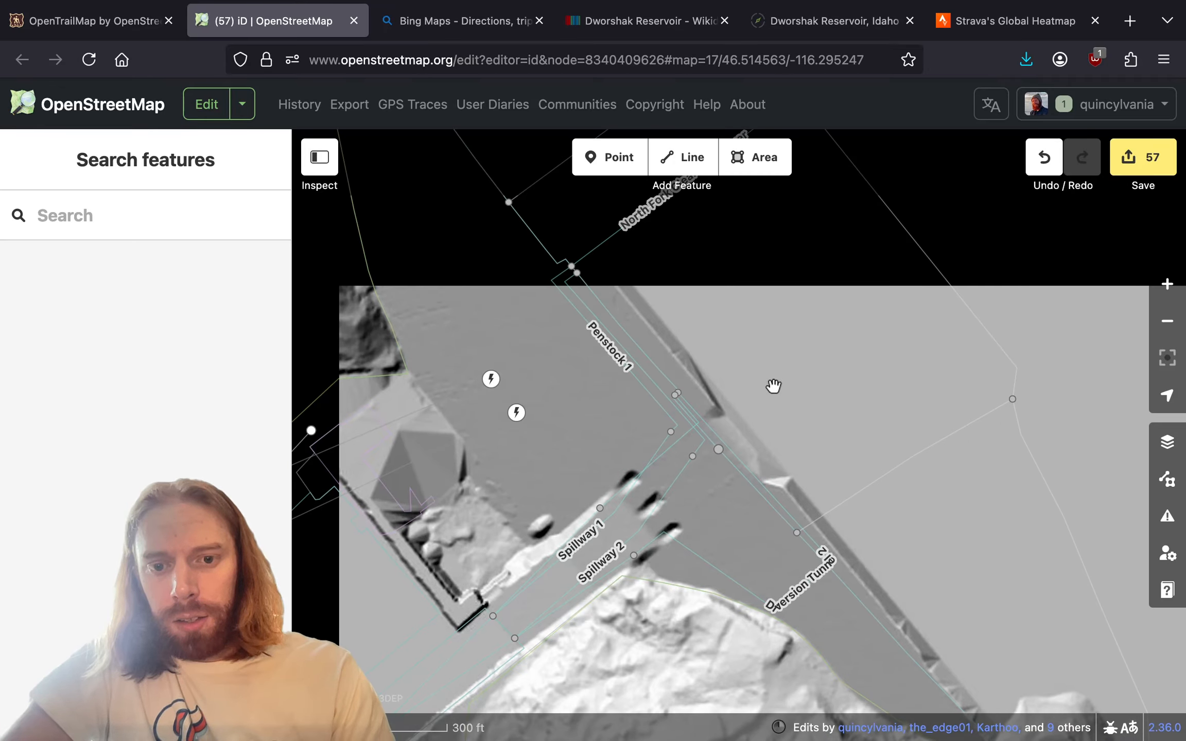
pyautogui.moveTo(773, 386); pyautogui.dragTo(1032, 640)
pyautogui.press('super+b')
pyautogui.press('w')
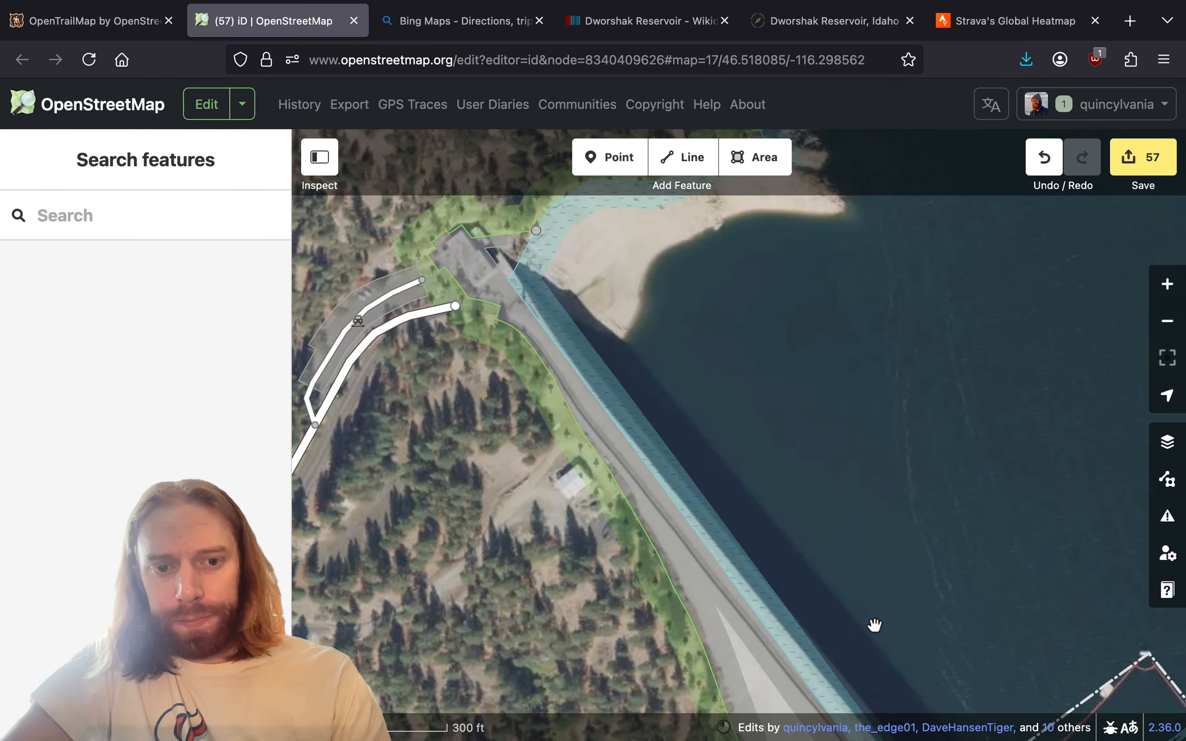
# - Examine the dam's aerial imagery in wireframe view and survey the shore at Bruce's Eddy and the wider Dworshak Reservoir
pyautogui.press('w')
pyautogui.press('w')
pyautogui.moveTo(884, 607); pyautogui.dragTo(533, 247)
pyautogui.press('w')
pyautogui.moveTo(522, 552); pyautogui.dragTo(639, 589)
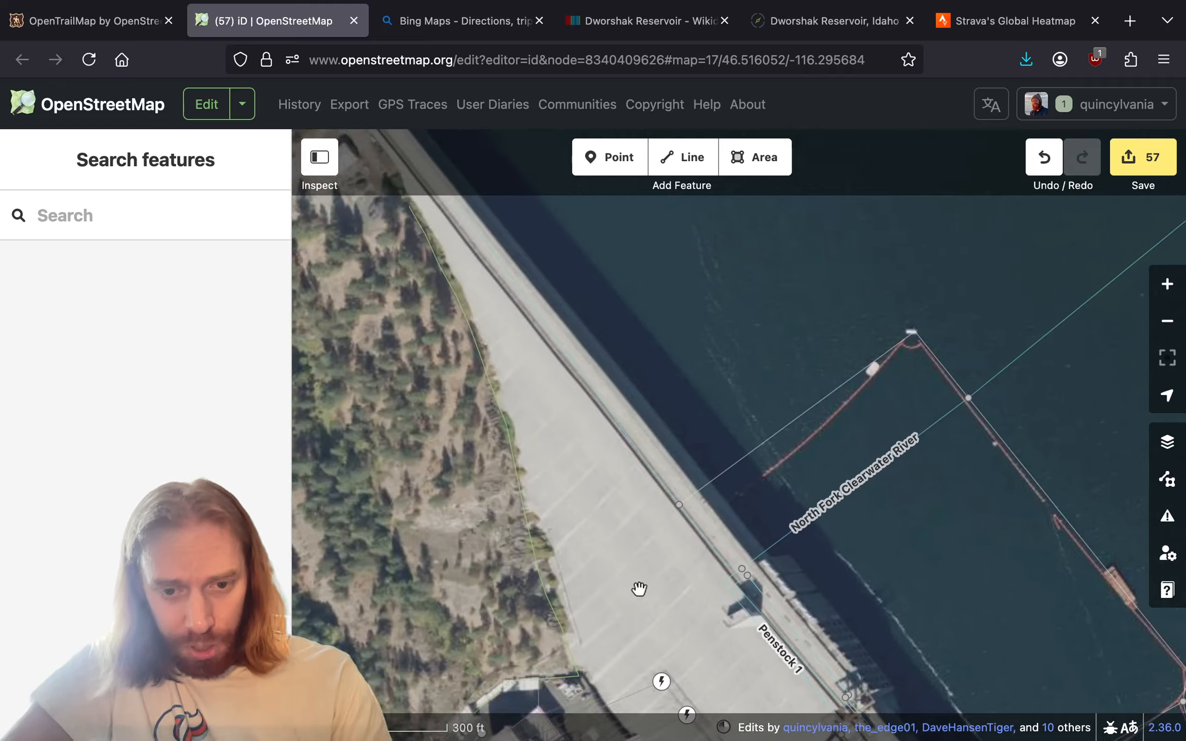
pyautogui.scroll(-15, 639, 589)
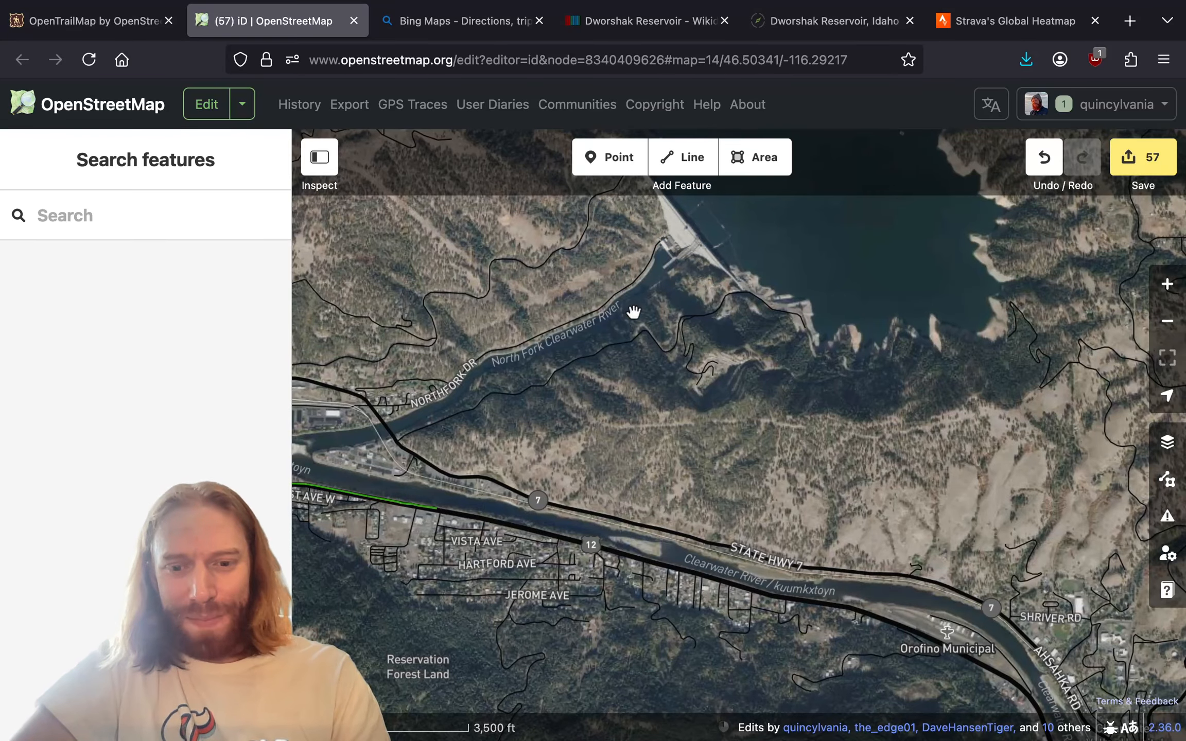
pyautogui.moveTo(633, 312); pyautogui.dragTo(490, 537)
pyautogui.scroll(5, 624, 561)
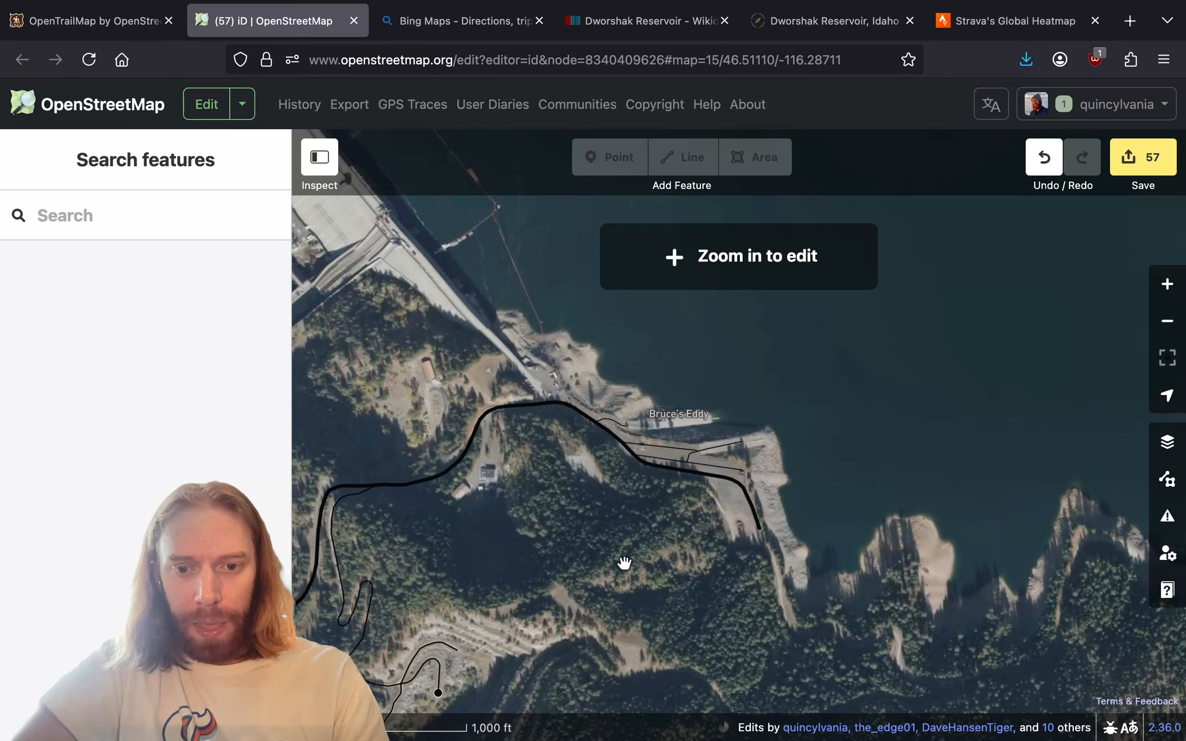
pyautogui.scroll(-15, 624, 564)
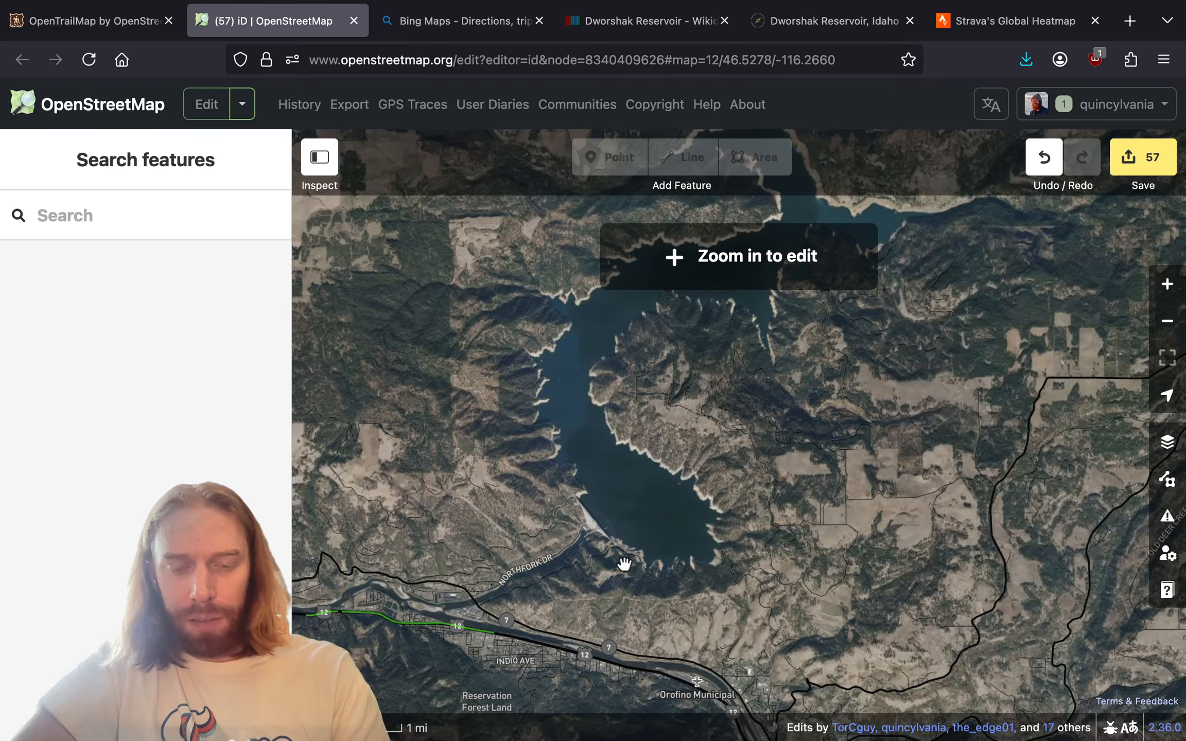
pyautogui.moveTo(635, 484); pyautogui.dragTo(675, 503)
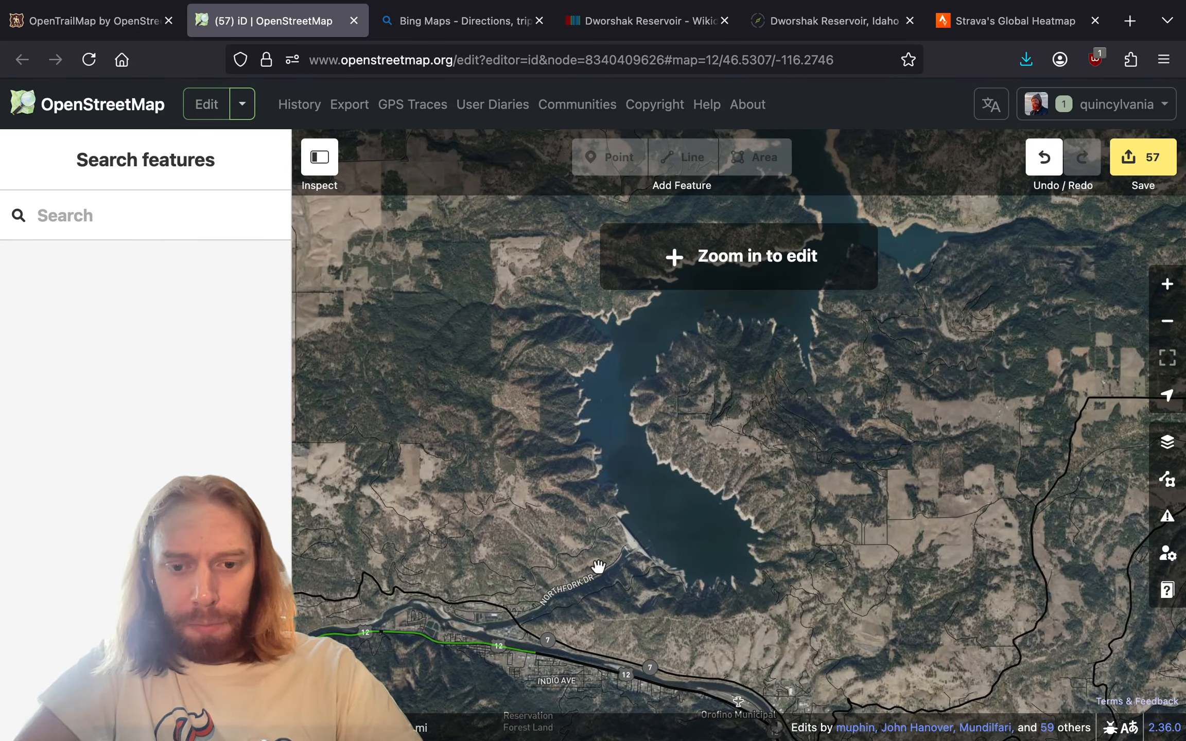
# - Remove mapillary from the changeset sources in the upload form and return to the map at the dam's north end
pyautogui.click(1142, 157)
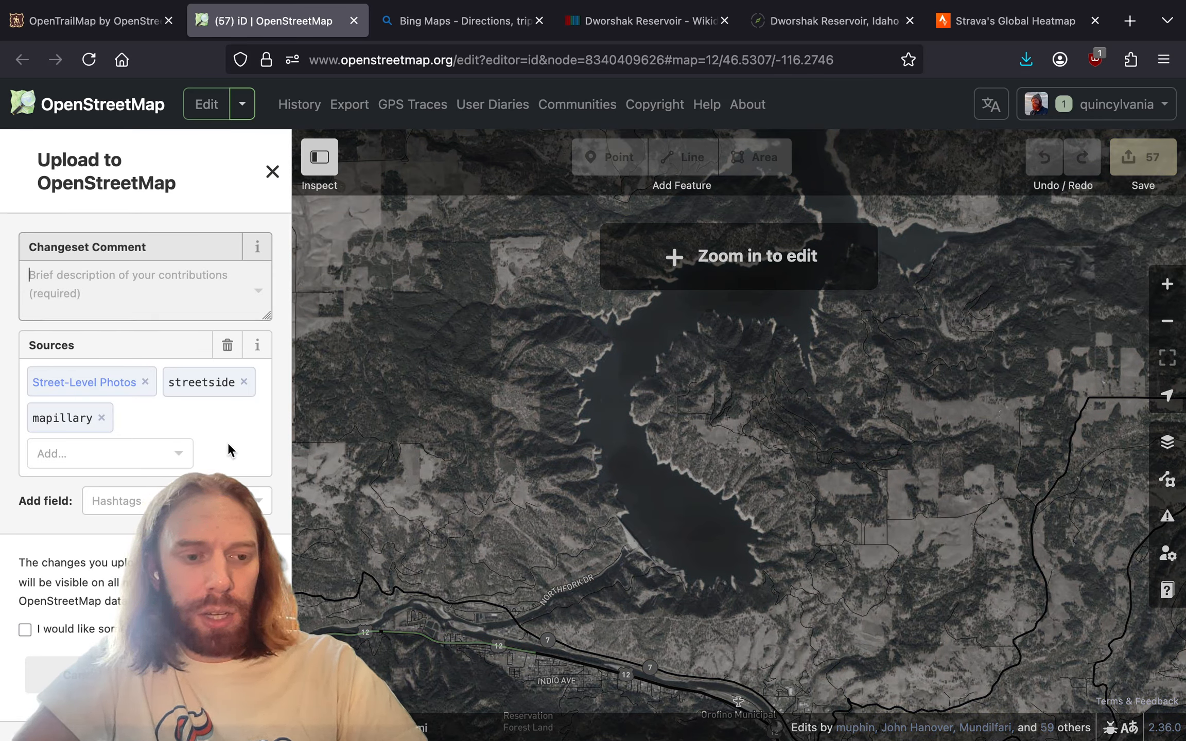
pyautogui.click(102, 417)
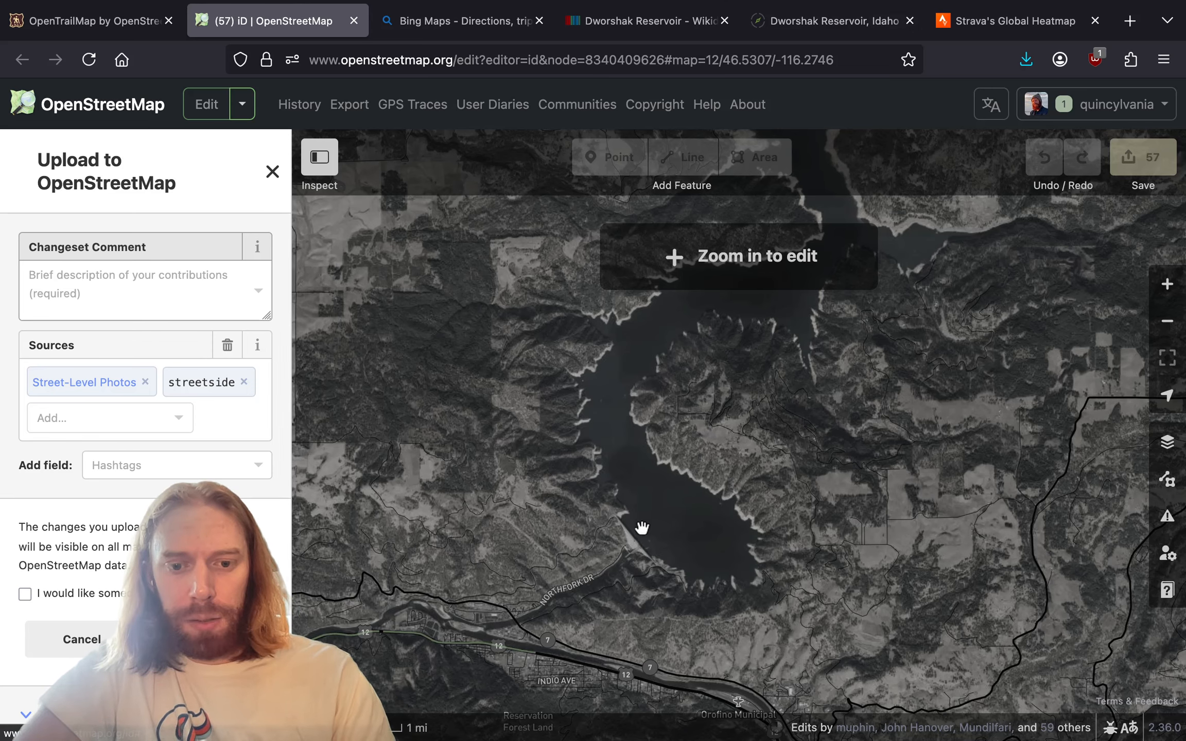
pyautogui.scroll(10, 641, 527)
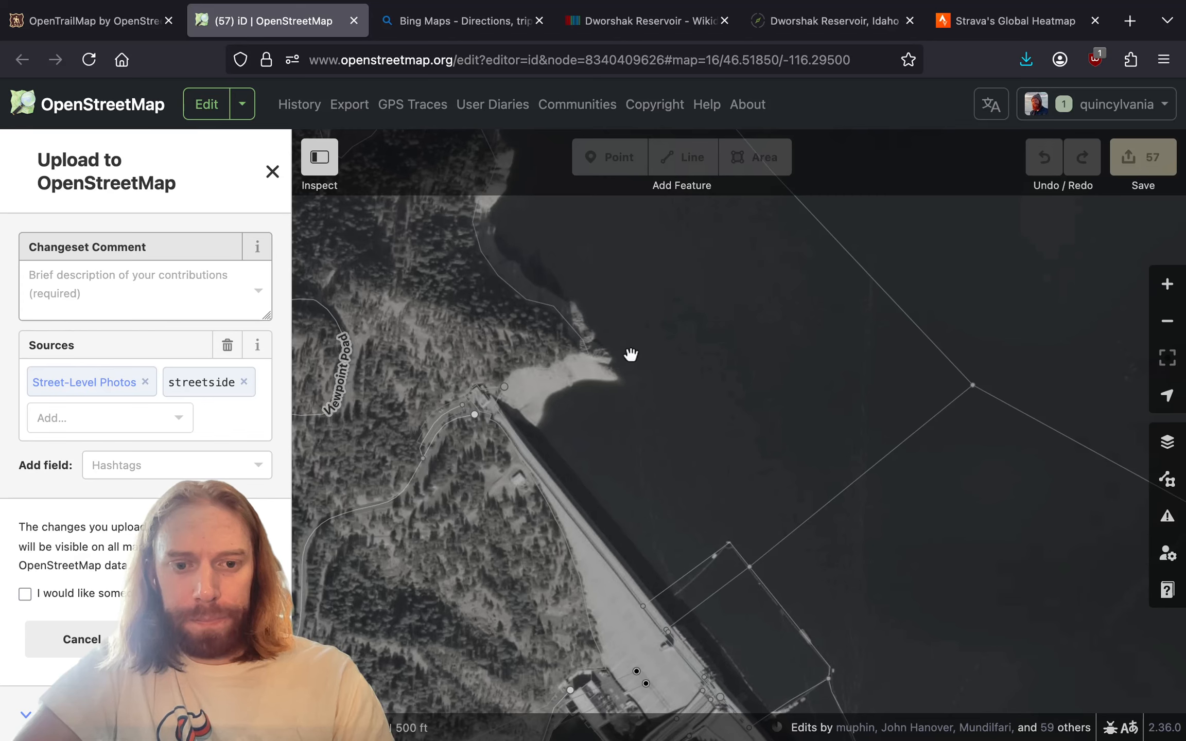
pyautogui.press('Escape')
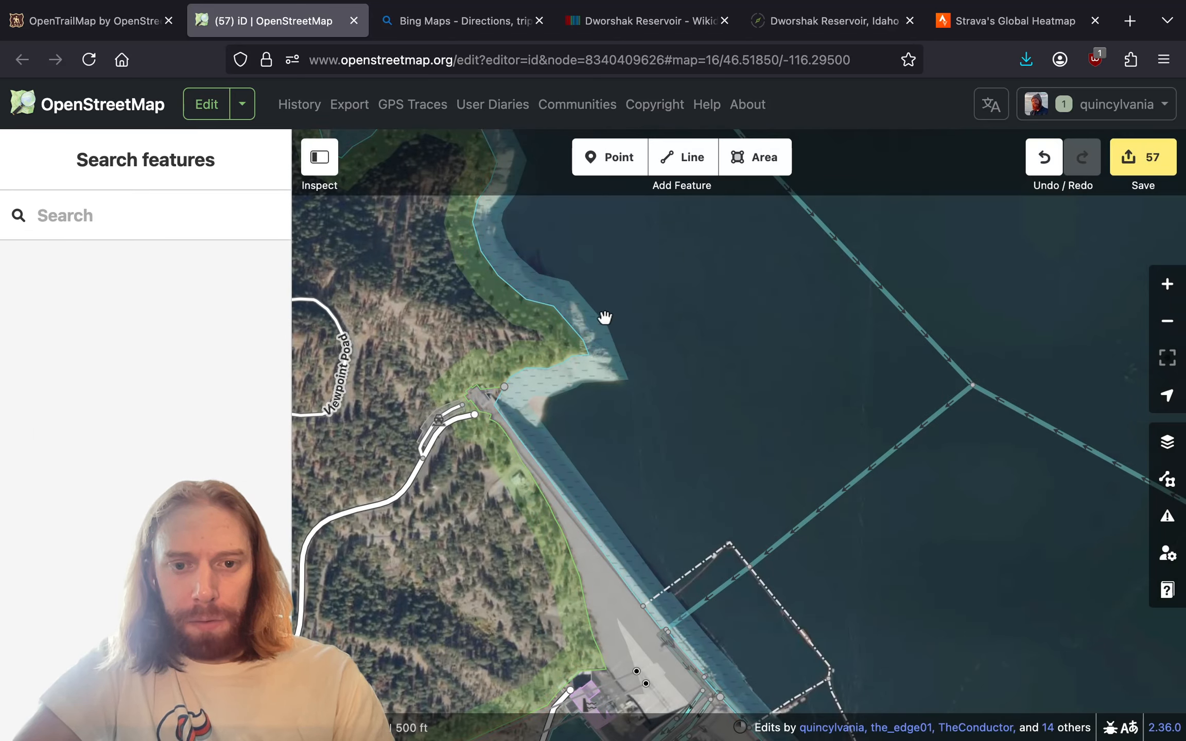
# - Select the reservoir outline beside the dam and copy its name, Dworshak Reservoir
pyautogui.click(589, 343)
pyautogui.tripleClick(123, 319)
pyautogui.hotkey('ctrl', 'c')
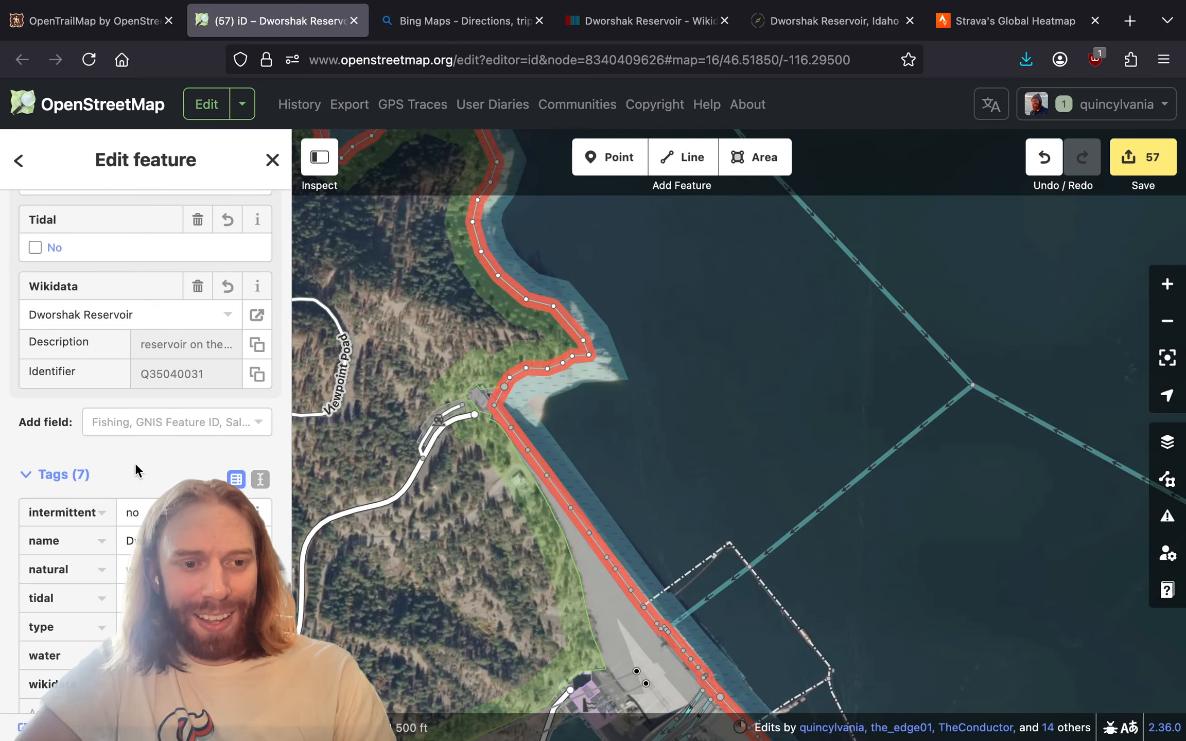
# - Set the changeset comment to "Dworshak Reservoir canoe and waterway mapping" and upload the edits to OpenStreetMap
pyautogui.click(1142, 157)
pyautogui.hotkey('ctrl', 'v')
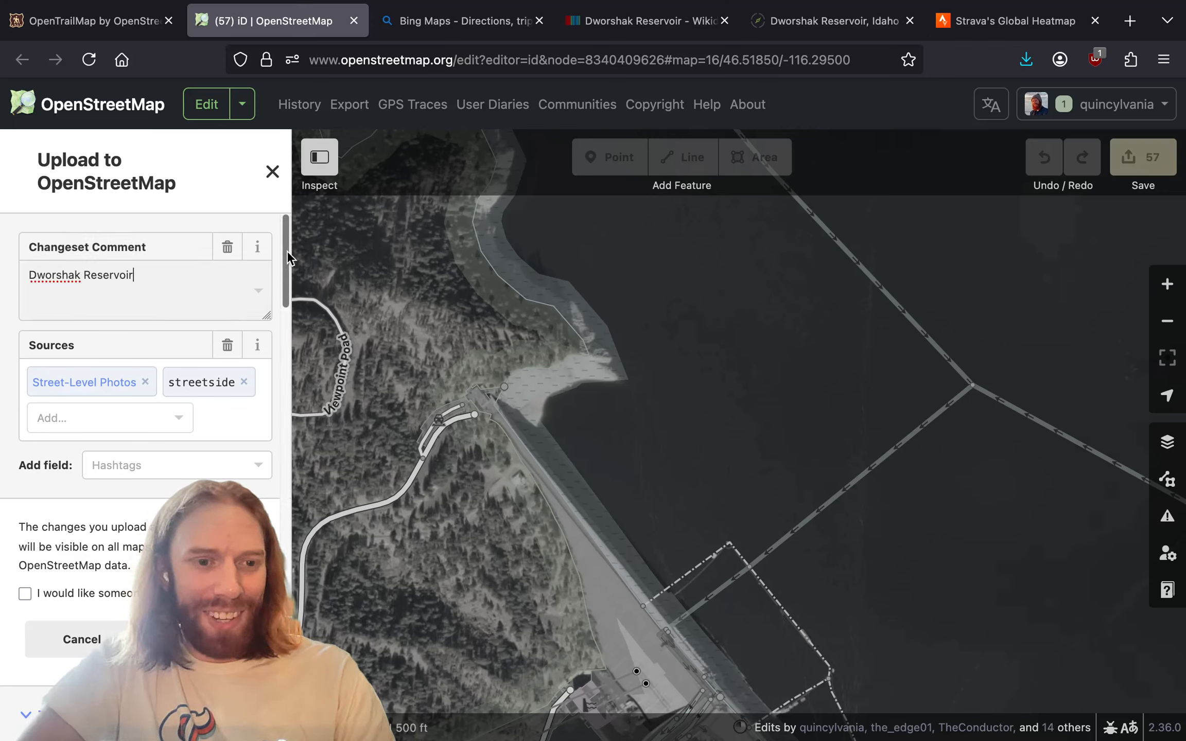
pyautogui.write('canoe and')
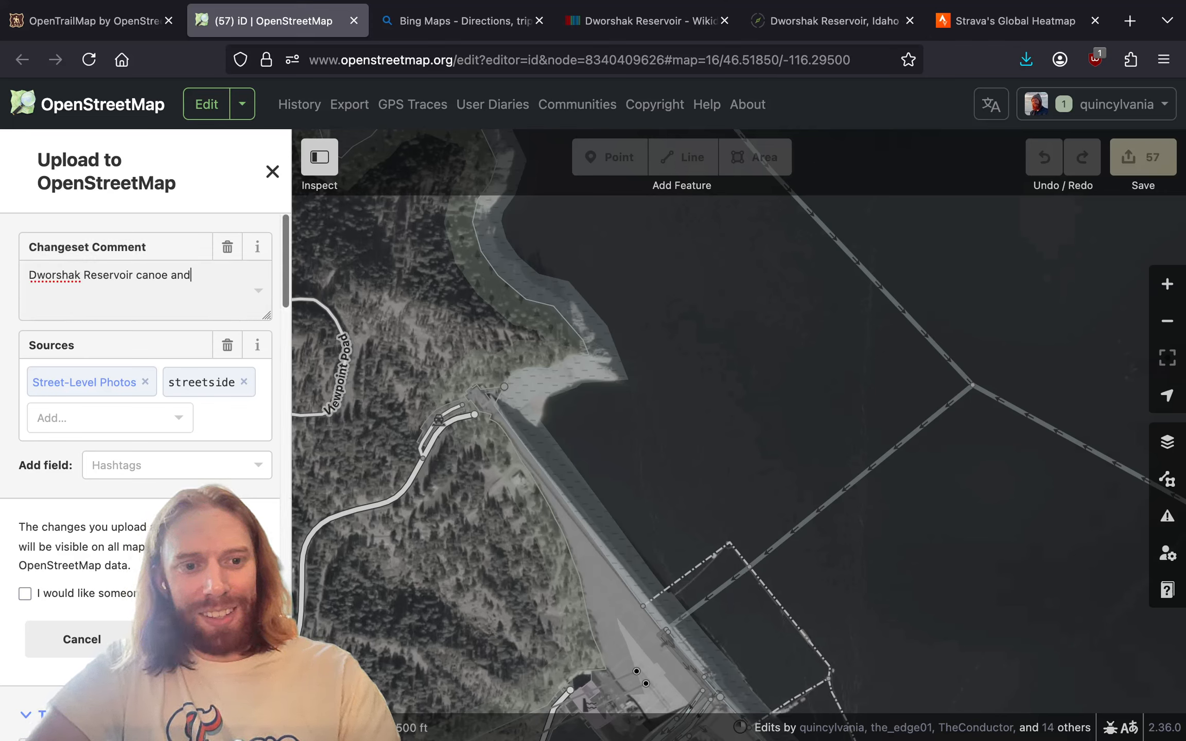
pyautogui.write(' waterway mapp')
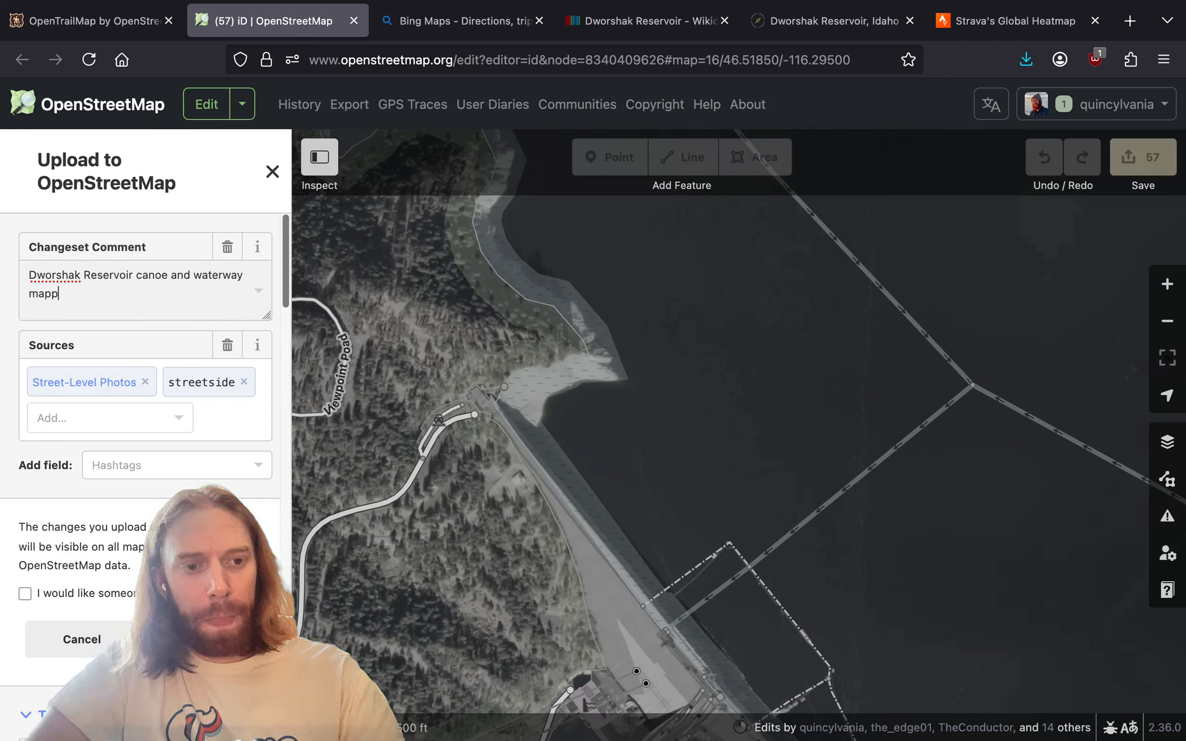
pyautogui.write('ing')
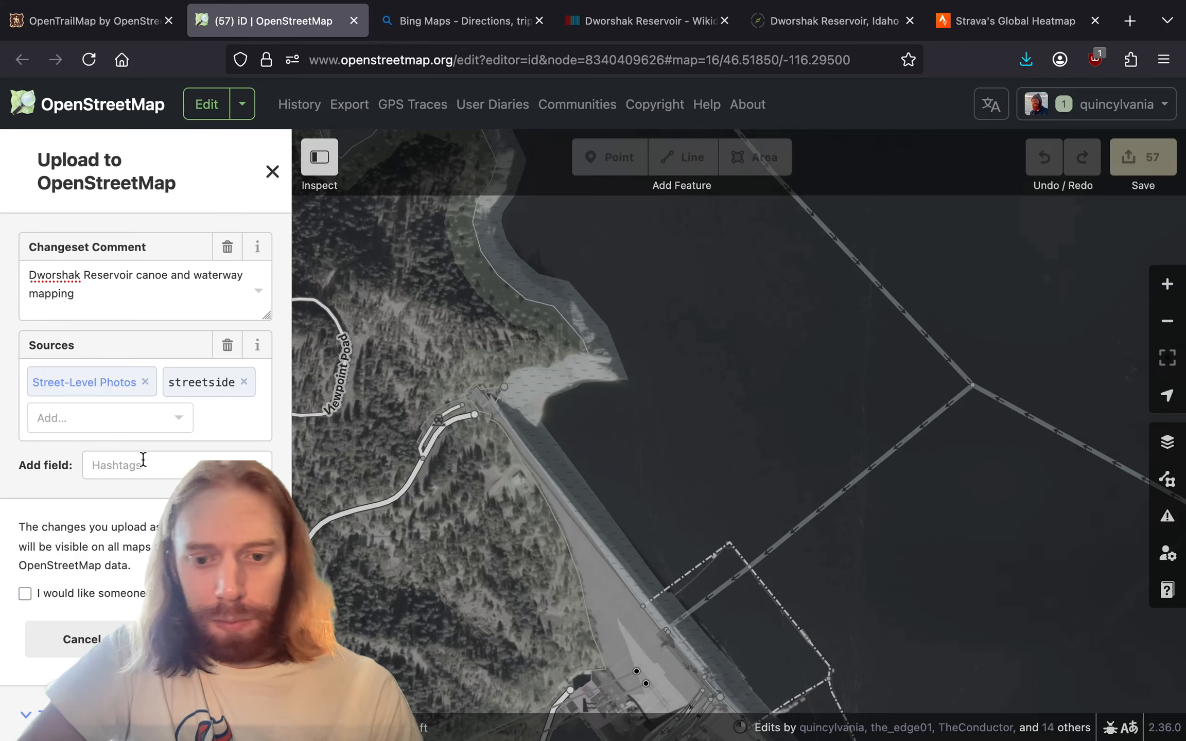
pyautogui.scroll(-5, 143, 460)
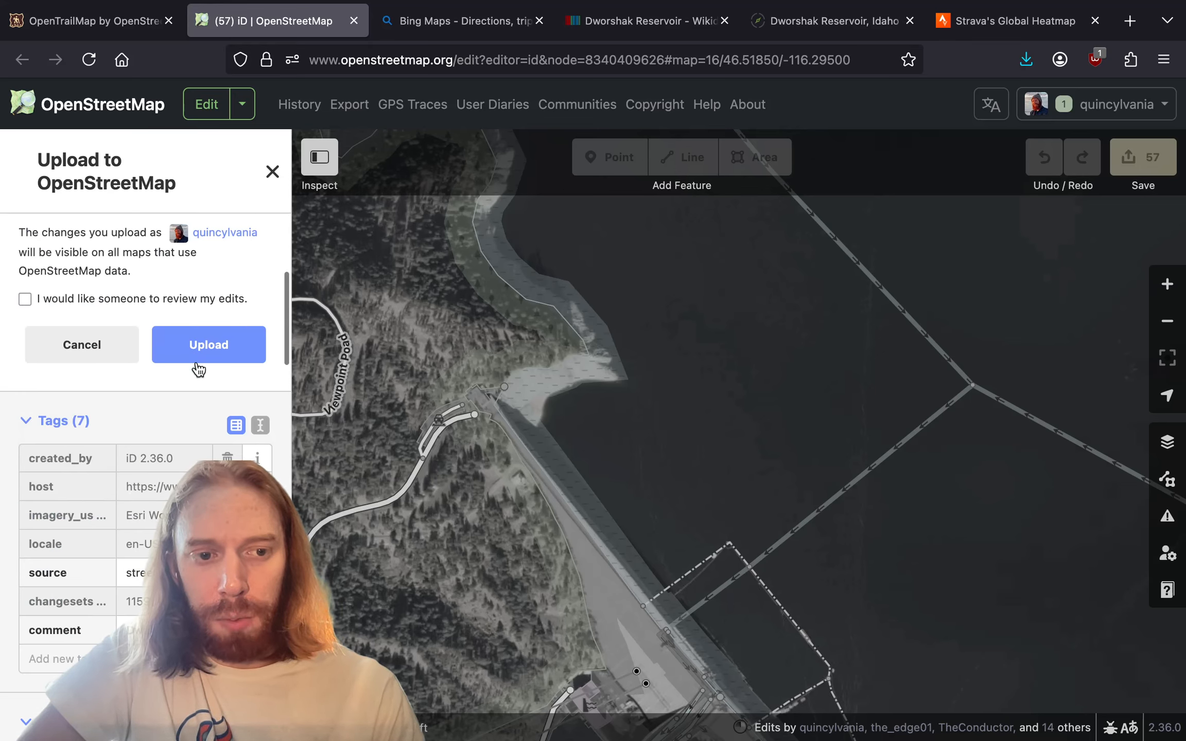
pyautogui.click(203, 347)
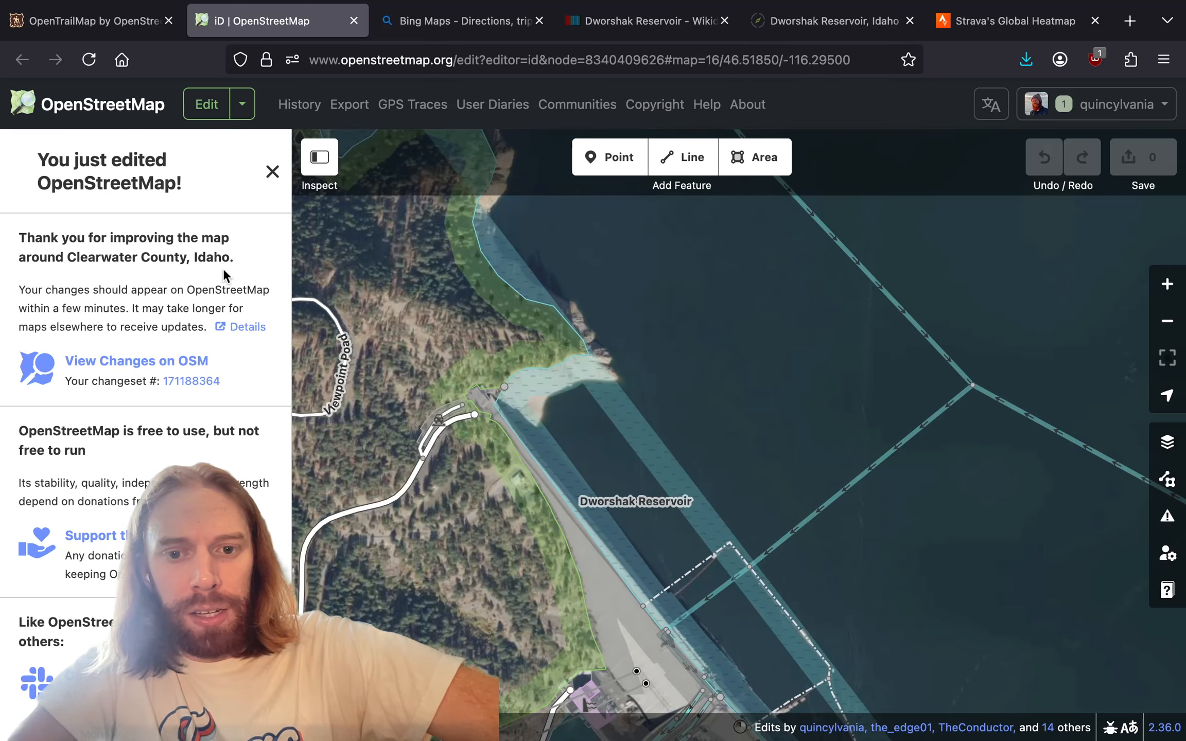
# - Open the uploaded changeset's page and review its bounding box, tags and lists of changed ways, relations and nodes
pyautogui.click(188, 381)
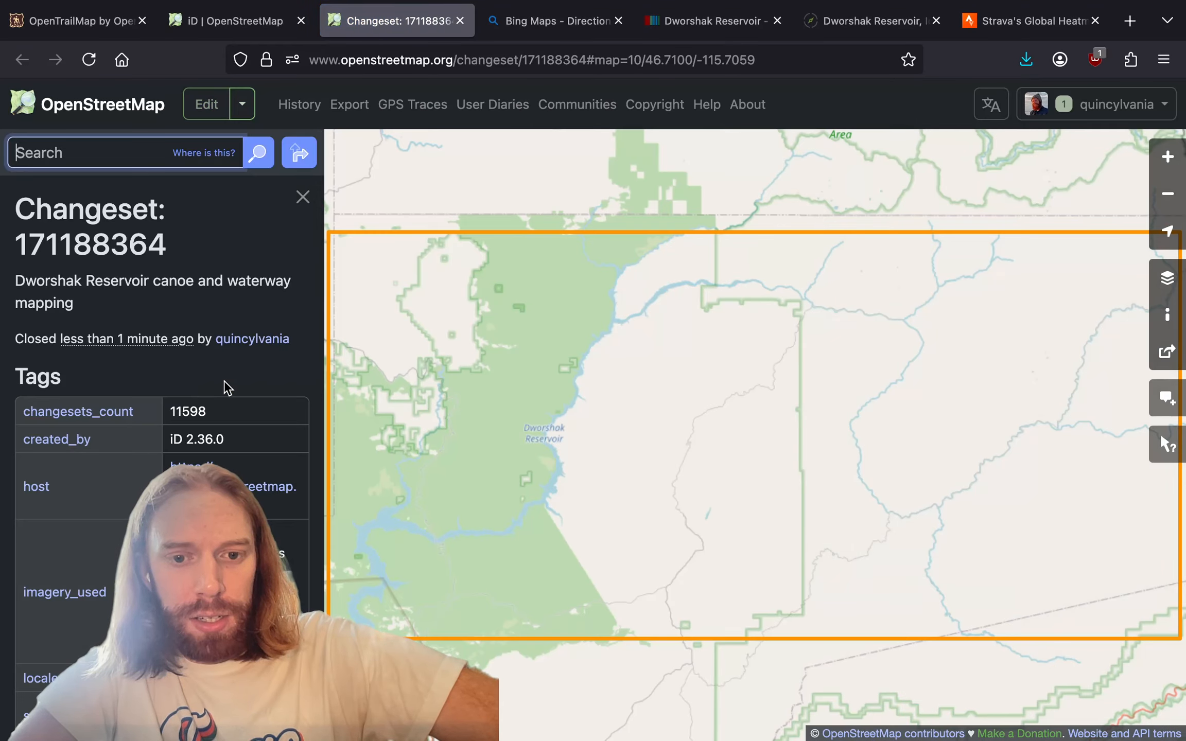
pyautogui.scroll(-2, 529, 418)
pyautogui.scroll(-5, 188, 443)
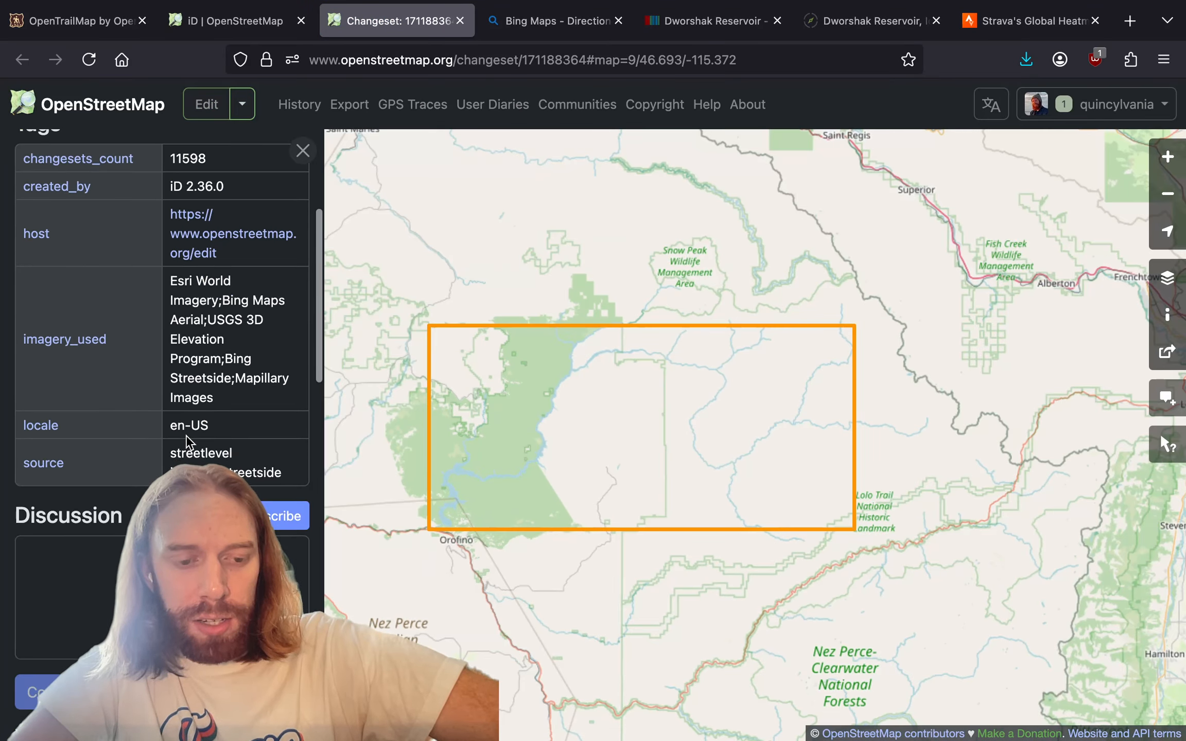
pyautogui.scroll(-10, 188, 441)
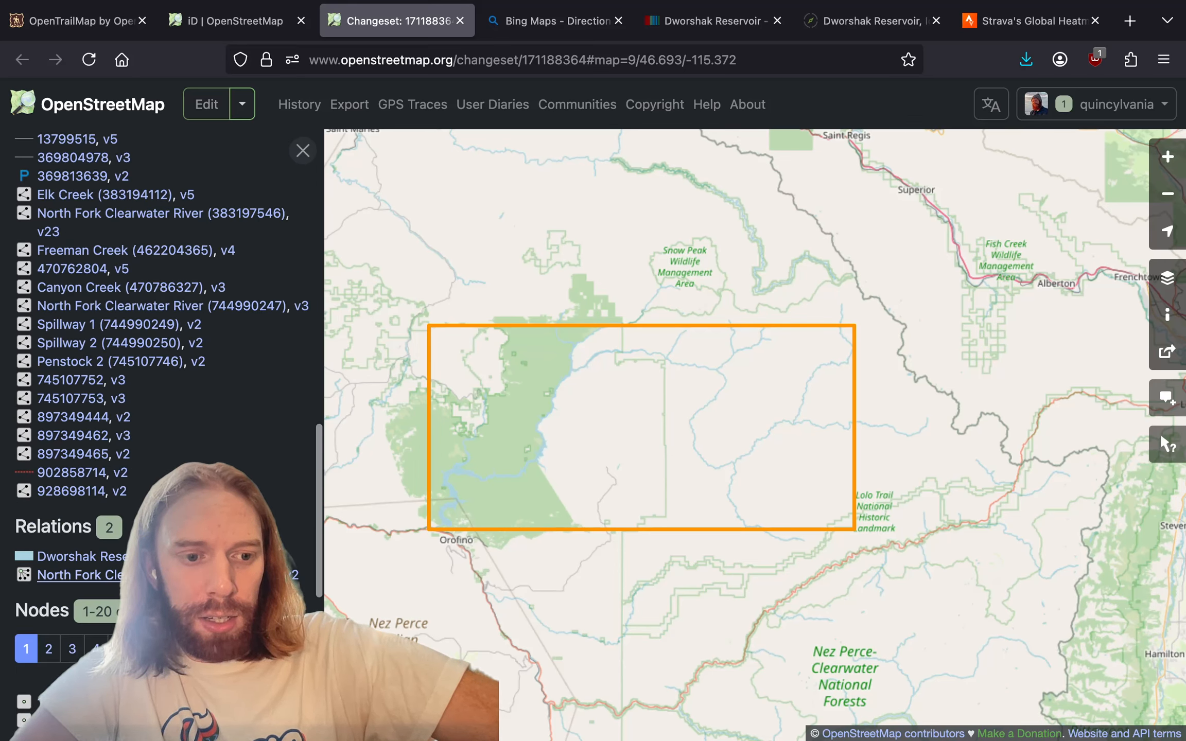
pyautogui.scroll(-3, 209, 327)
pyautogui.scroll(15, 208, 326)
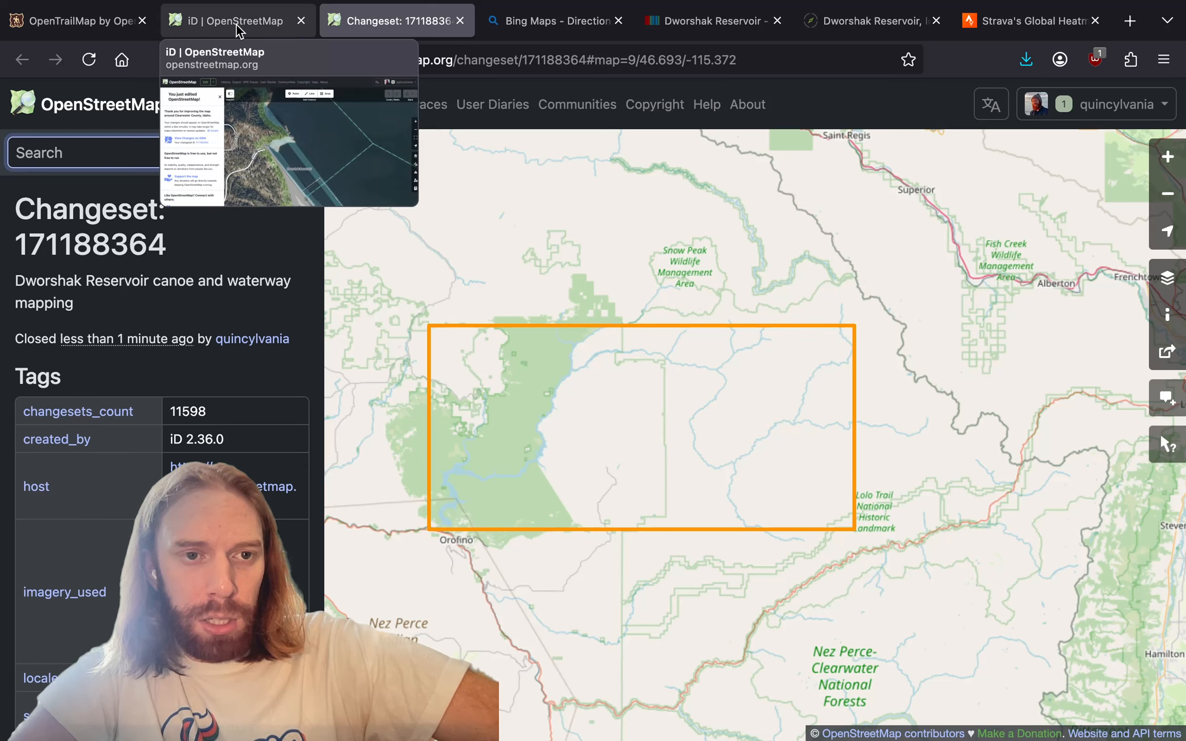
# - Switch to OpenTrailMap, survey the canoe and kayak trails around Dworshak Reservoir and the surrounding region, and clear the slipway selection
pyautogui.click(118, 31)
pyautogui.scroll(-5, 598, 331)
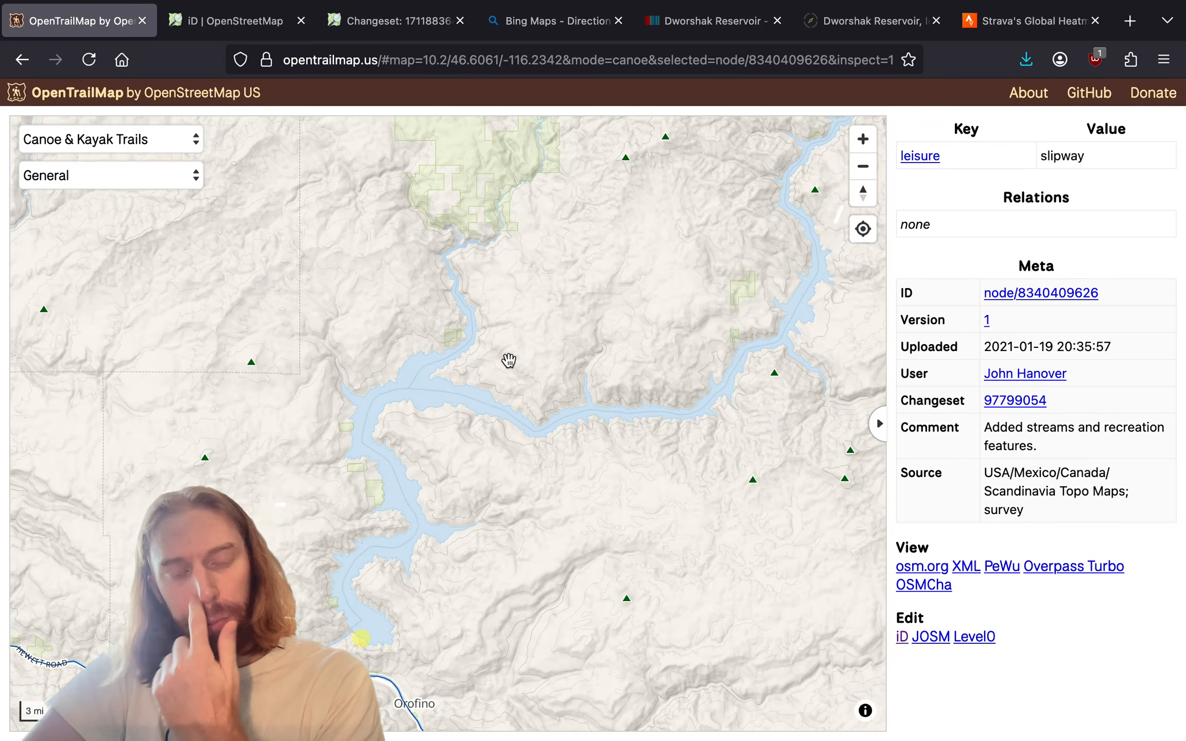
pyautogui.scroll(-2, 509, 361)
pyautogui.moveTo(508, 360); pyautogui.dragTo(396, 496)
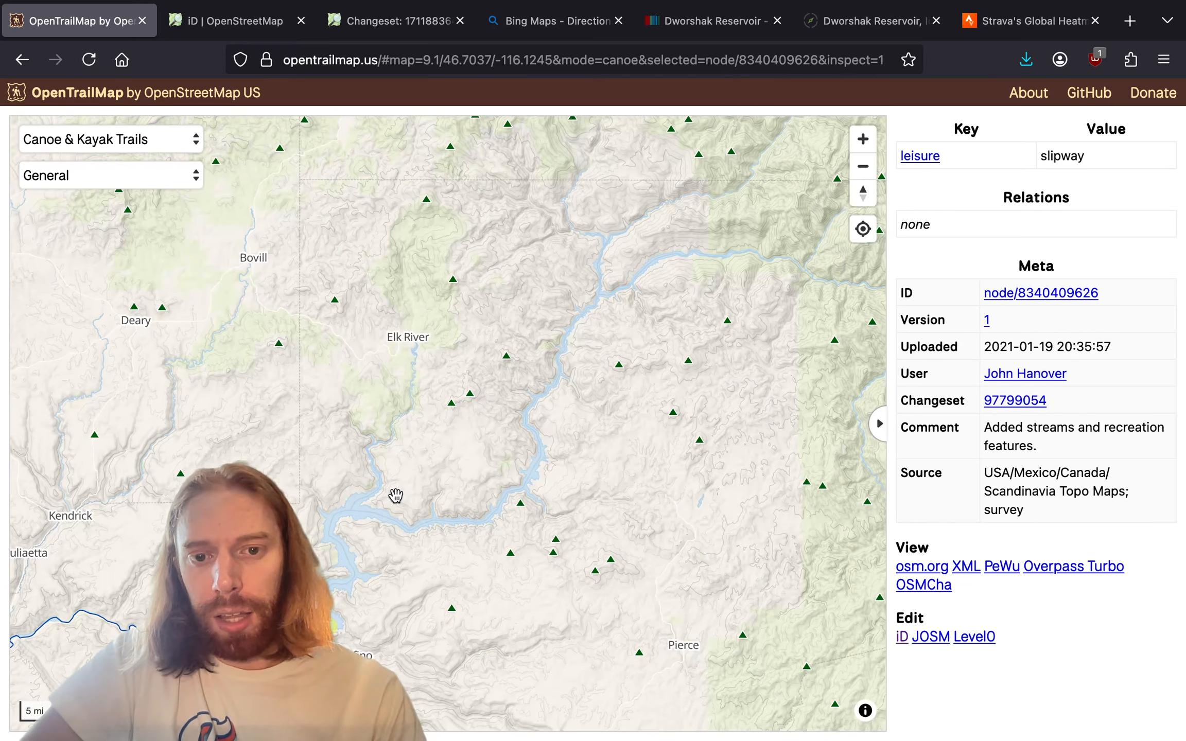
pyautogui.moveTo(636, 365); pyautogui.dragTo(673, 267)
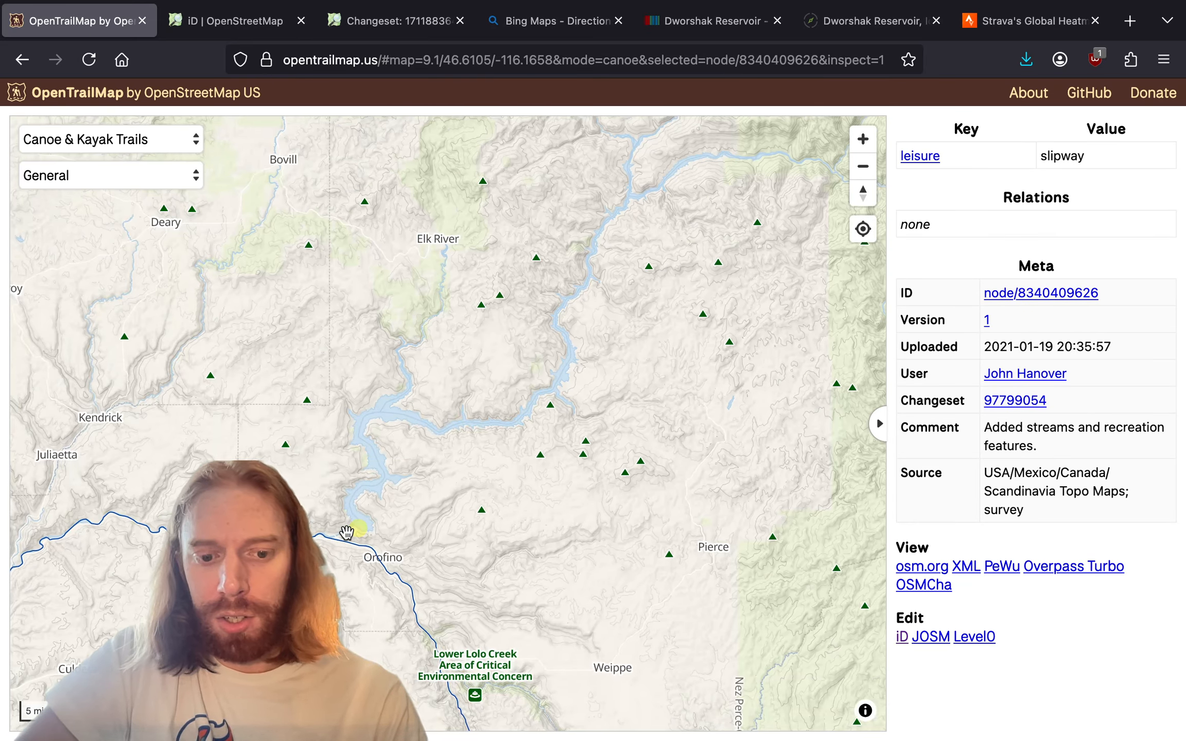
pyautogui.scroll(-5, 346, 532)
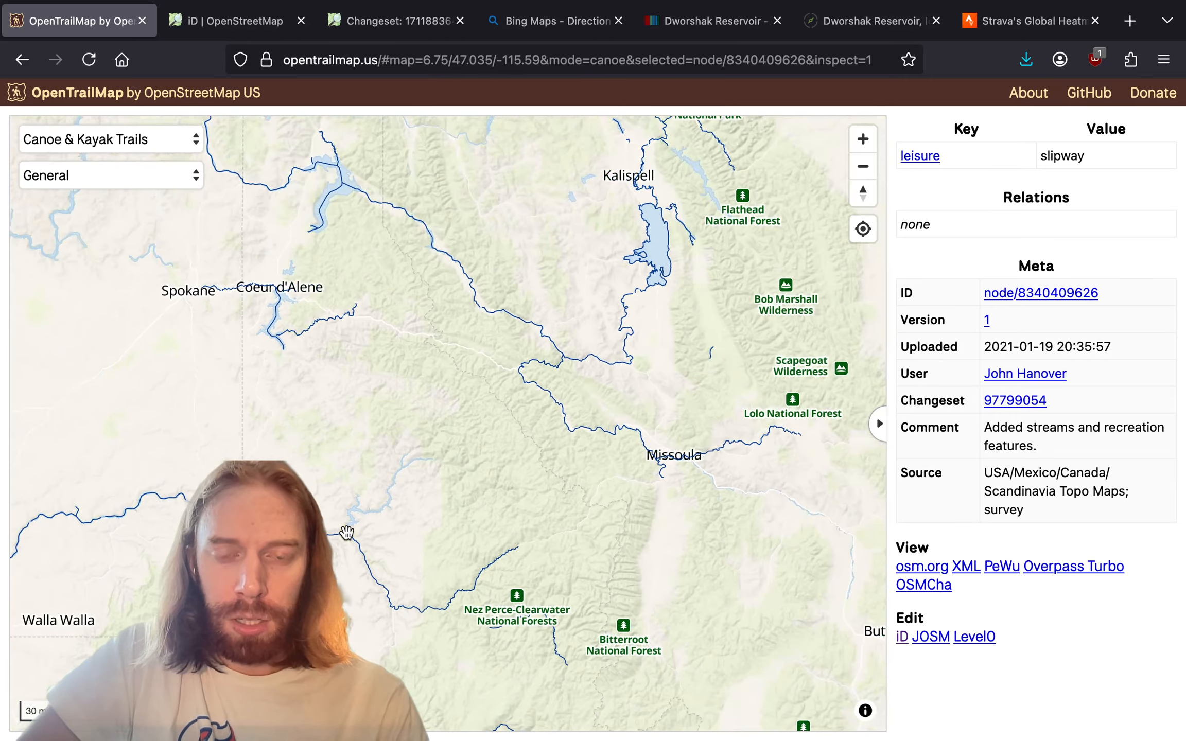
pyautogui.scroll(4, 347, 532)
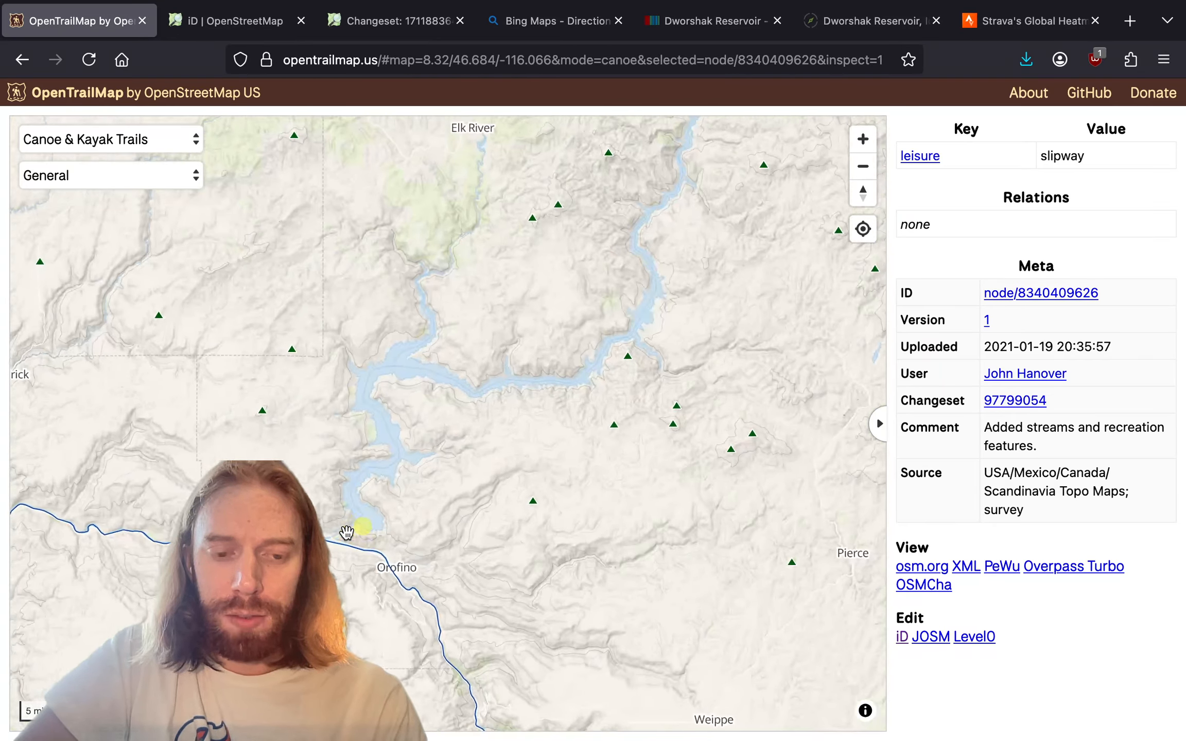
pyautogui.scroll(6, 346, 531)
pyautogui.click(346, 532)
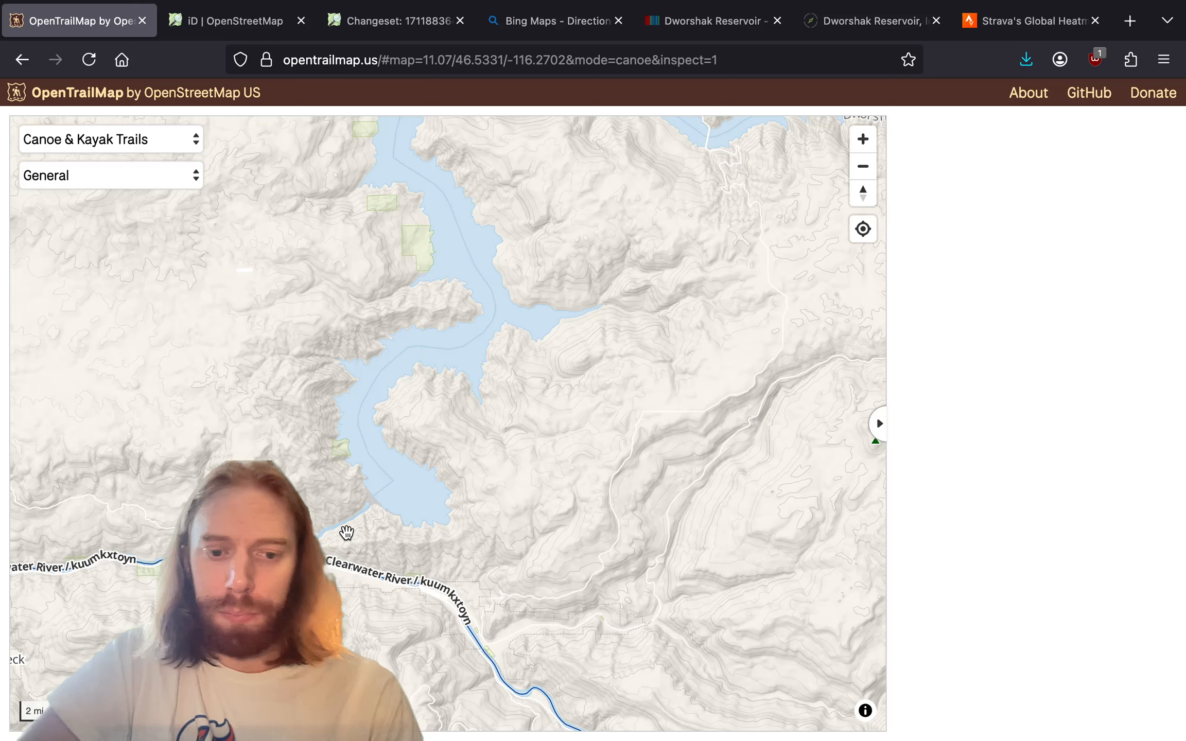
# - Examine the canoe and kayak trail coverage around Dworshak Dam, the river below it at North Fork Access, and the full reservoir
pyautogui.scroll(3, 346, 531)
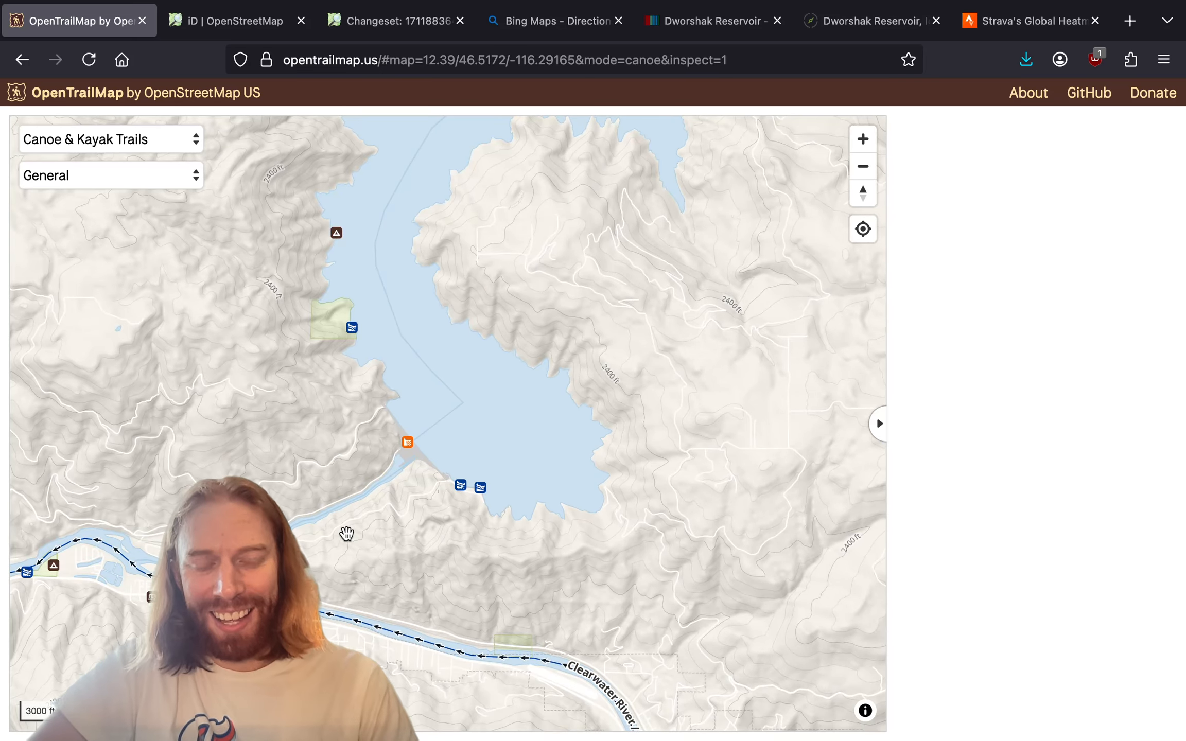
pyautogui.scroll(4, 235, 565)
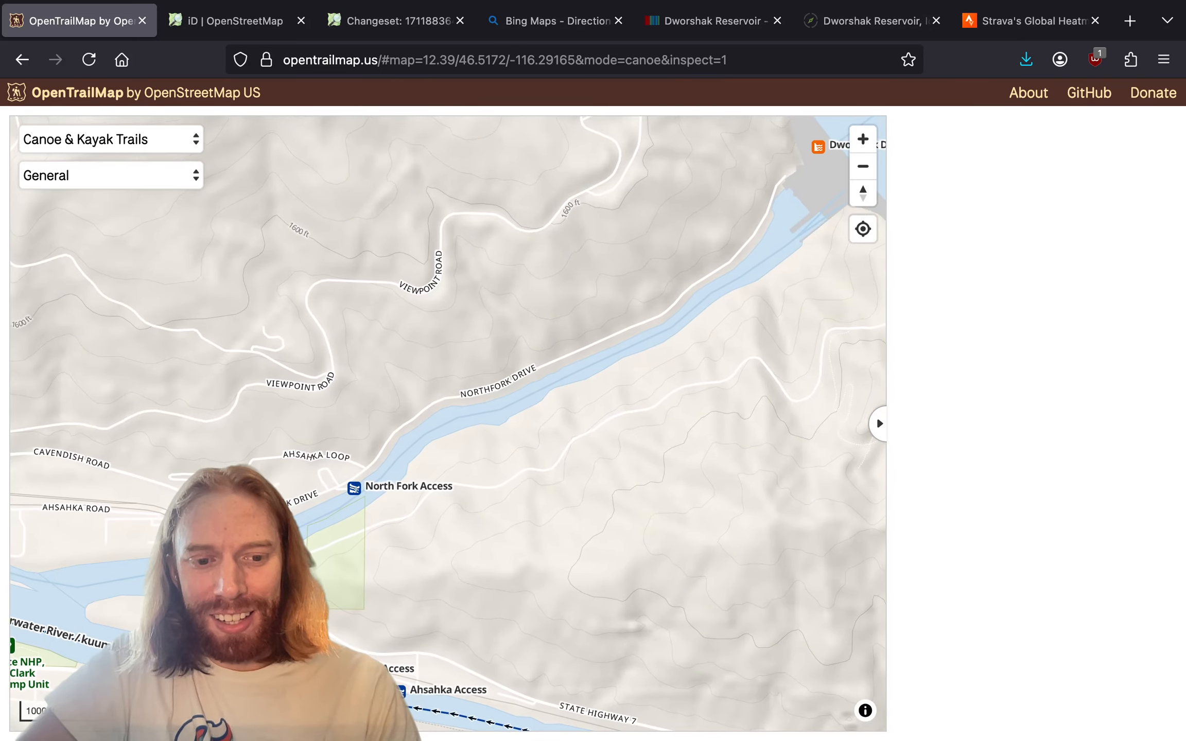
pyautogui.scroll(-5, 238, 563)
pyautogui.scroll(7, 238, 563)
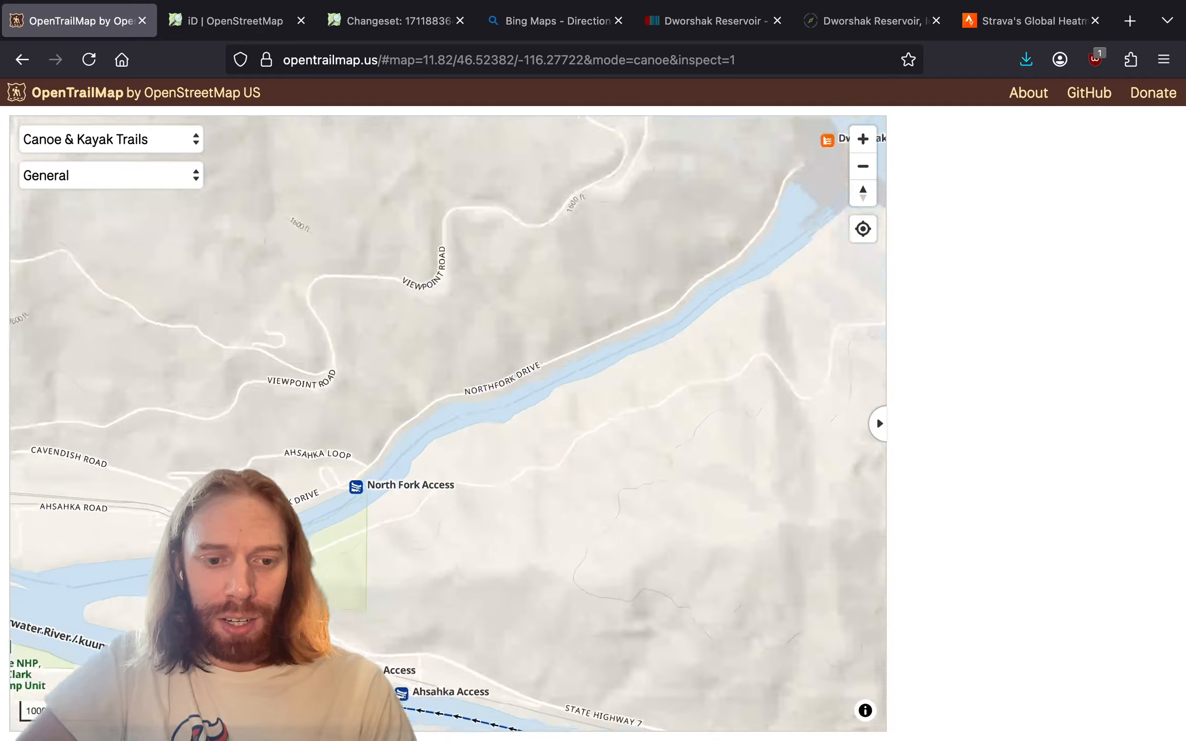
pyautogui.scroll(-4, 237, 563)
pyautogui.moveTo(449, 465); pyautogui.dragTo(408, 476)
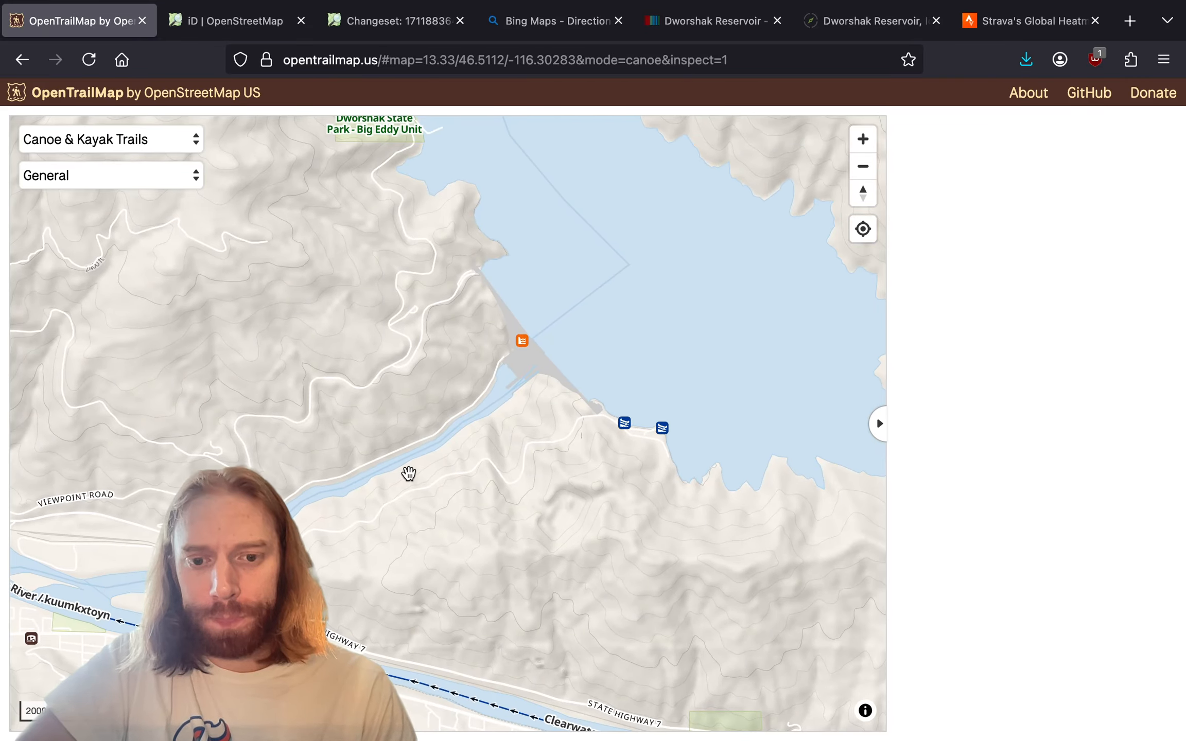
pyautogui.scroll(-4, 408, 476)
pyautogui.moveTo(503, 293); pyautogui.dragTo(384, 498)
pyautogui.scroll(-4, 384, 497)
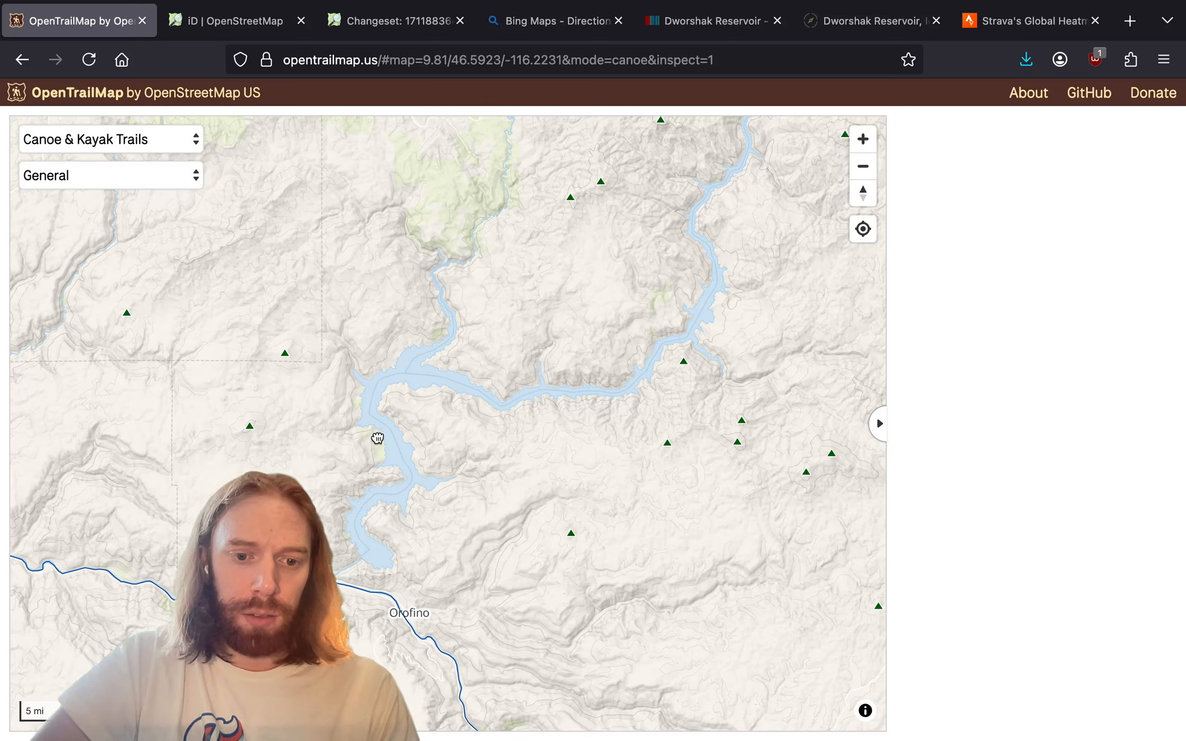
pyautogui.moveTo(378, 438); pyautogui.dragTo(389, 484)
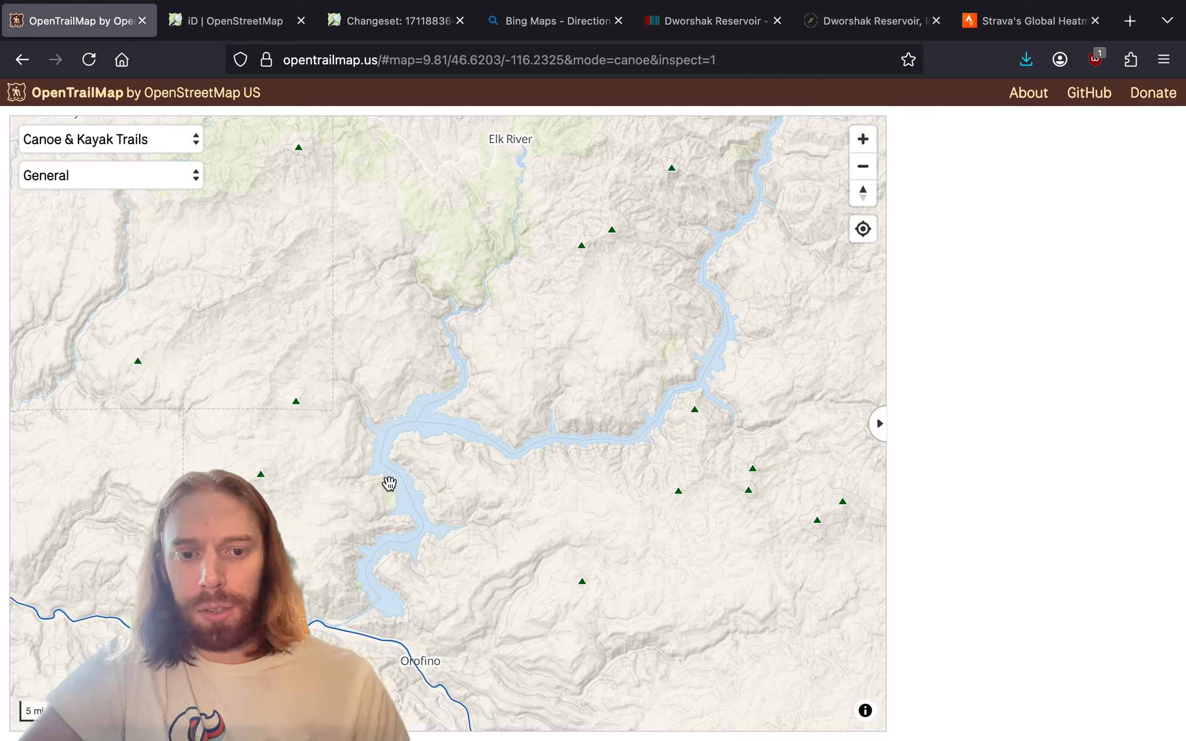